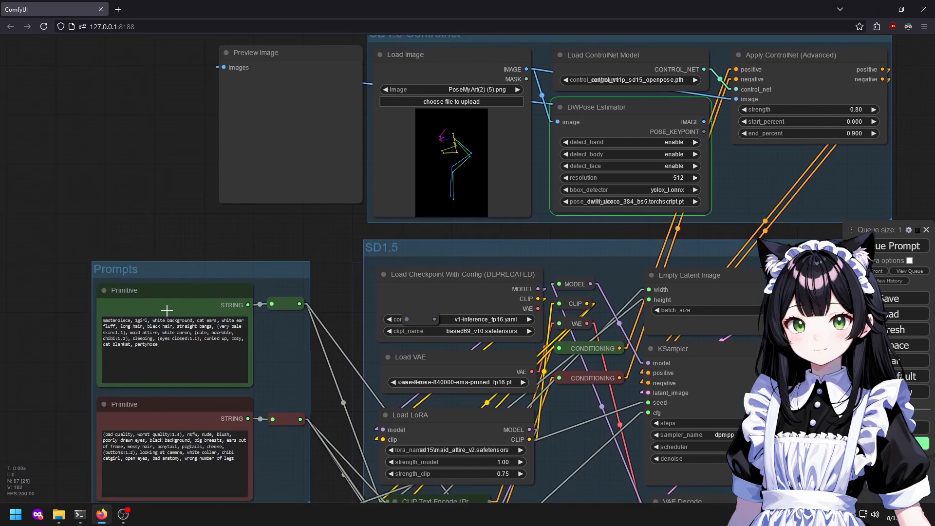
Bypass the DWPose Estimator node in the SD1.5 Controlnet group.
left_click_drag(409, 243, 284, 229)
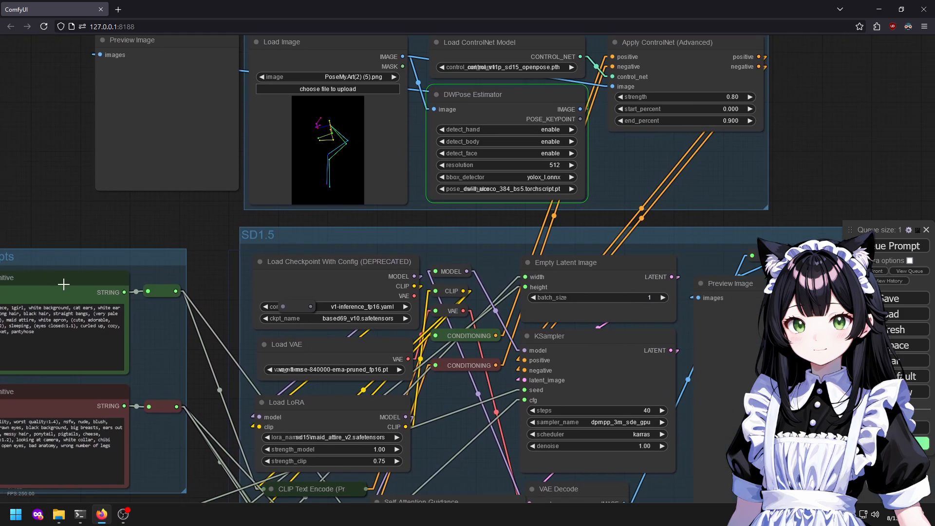
left_click_drag(57, 282, 222, 240)
left_click_drag(512, 292, 305, 312)
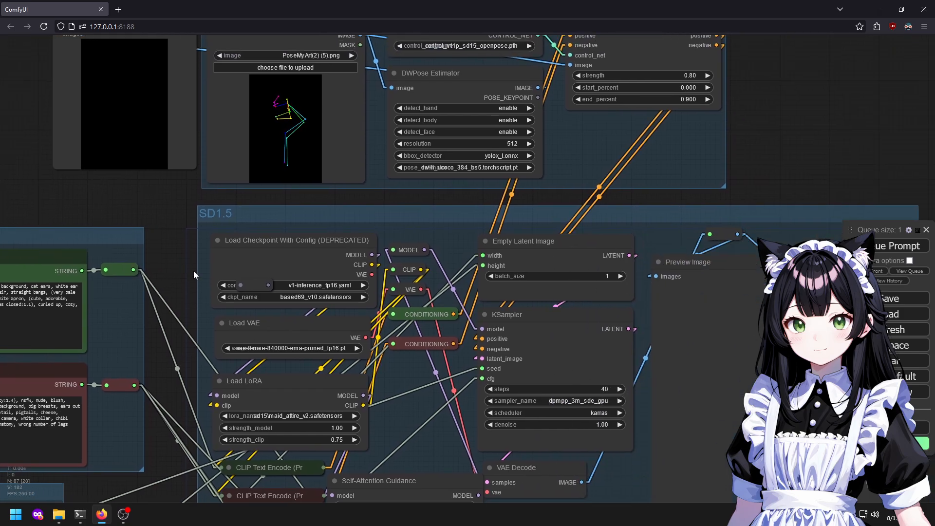
left_click_drag(182, 264, 364, 318)
mouse_move(476, 77)
left_mouse_down()
mouse_move(360, 79)
mouse_move(414, 64)
mouse_move(455, 67)
mouse_move(411, 74)
mouse_move(470, 67)
left_mouse_up()
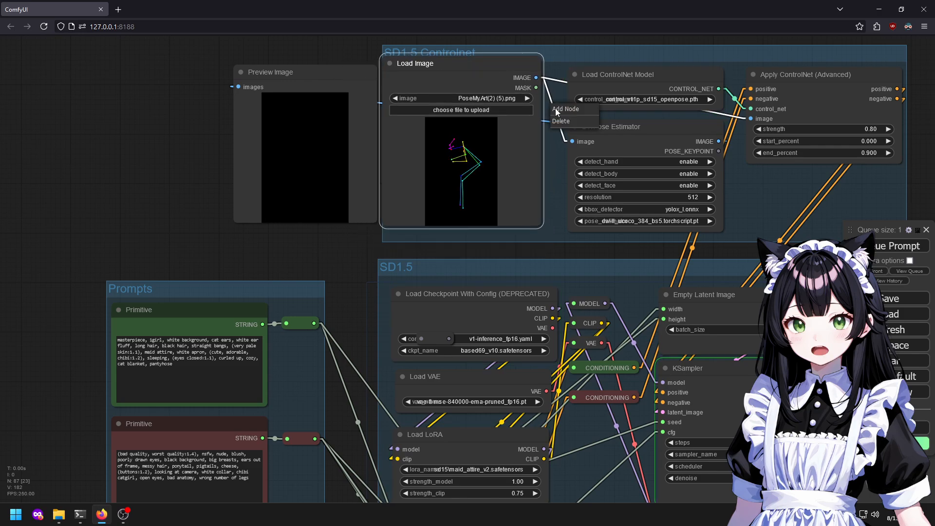
left_click(633, 144)
right_click(658, 141)
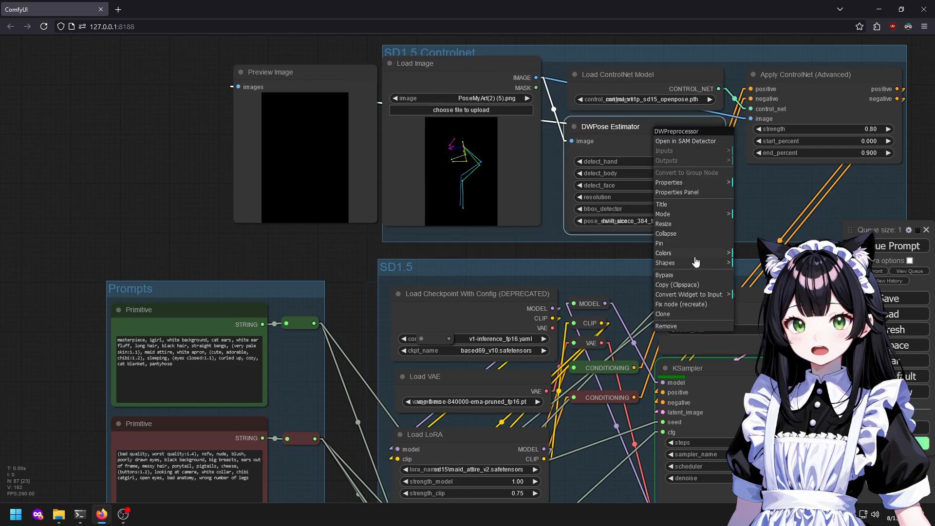
left_click(682, 275)
Set the steps of the KSampler in the SD1.5 group to 50.
left_click_drag(595, 272, 440, 241)
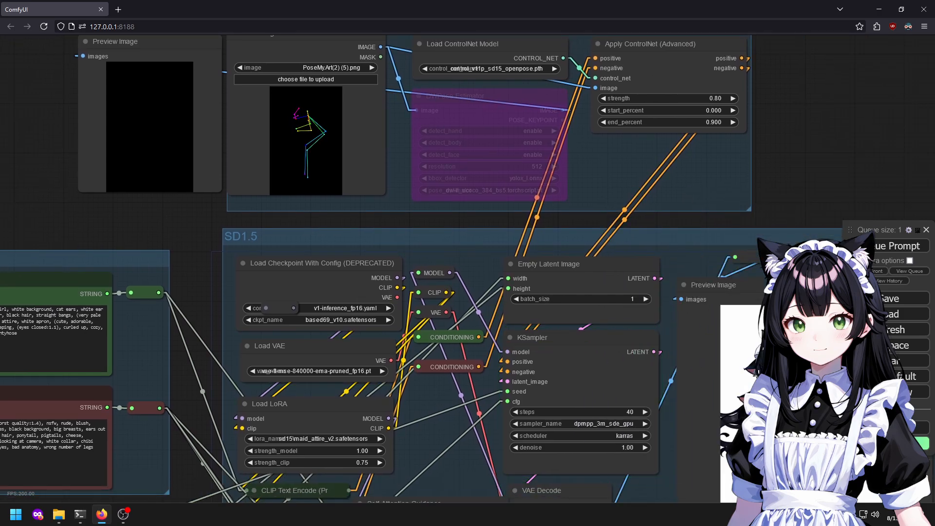
left_click_drag(732, 365, 378, 282)
scroll(338, 292, "up", 4)
scroll(338, 292, "up", 2)
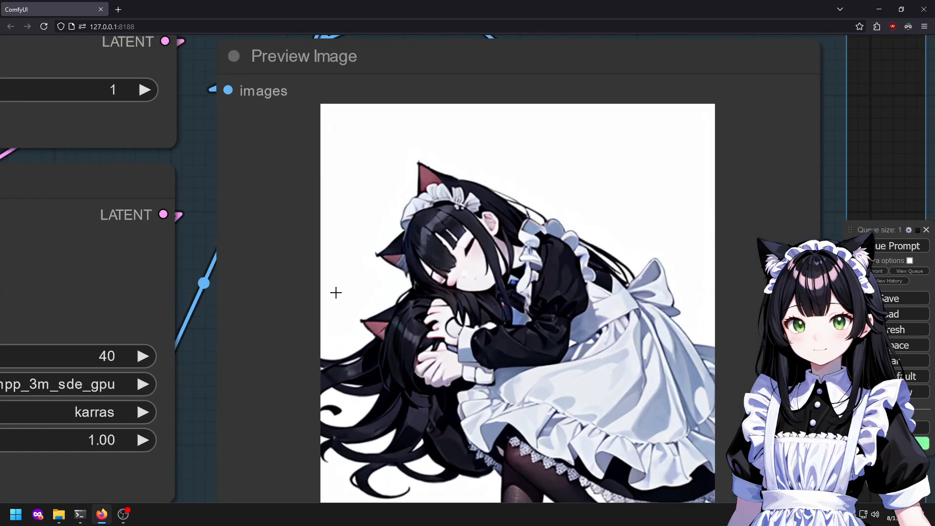
scroll(339, 292, "down", 6)
scroll(325, 366, "up", 4)
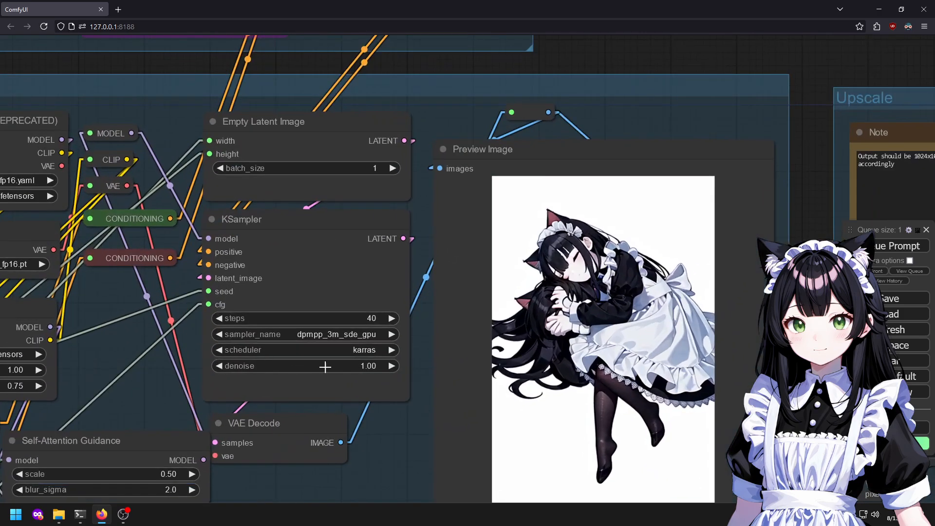
left_click(369, 317)
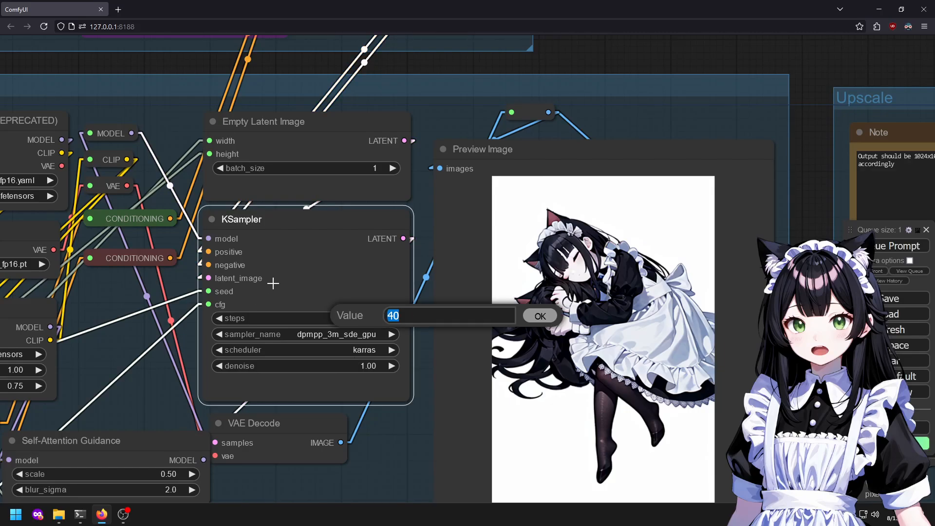
type("50")
key("Return")
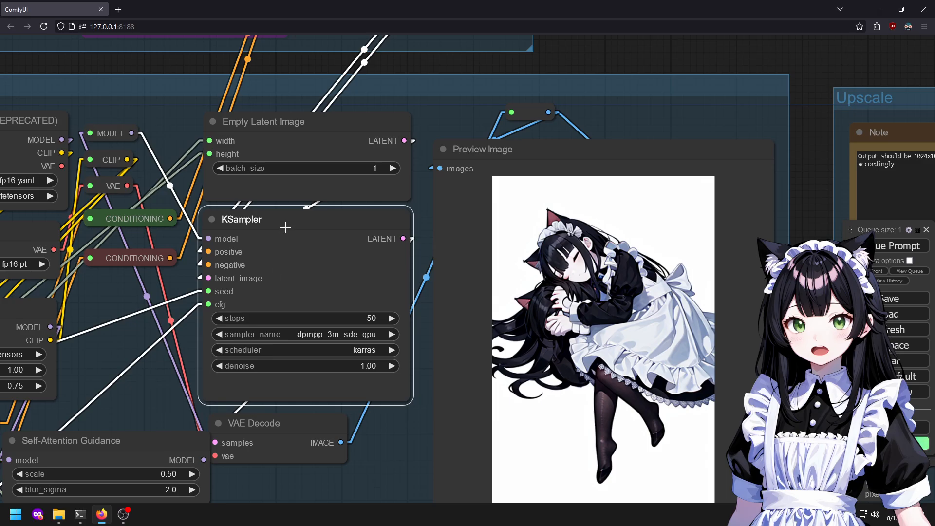
Queue the prompt to generate with the changed sampler and pose settings.
scroll(287, 227, "down", 5)
left_click_drag(510, 274, 262, 266)
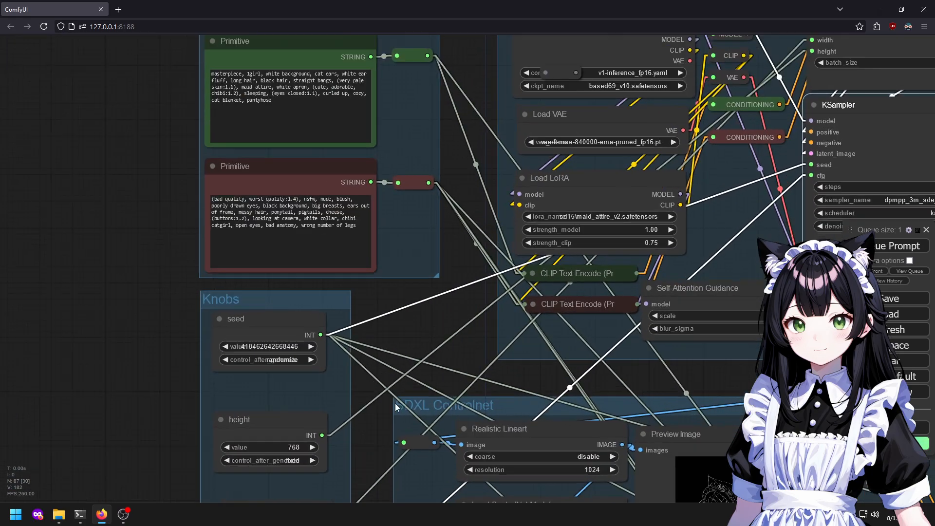
left_click(896, 246)
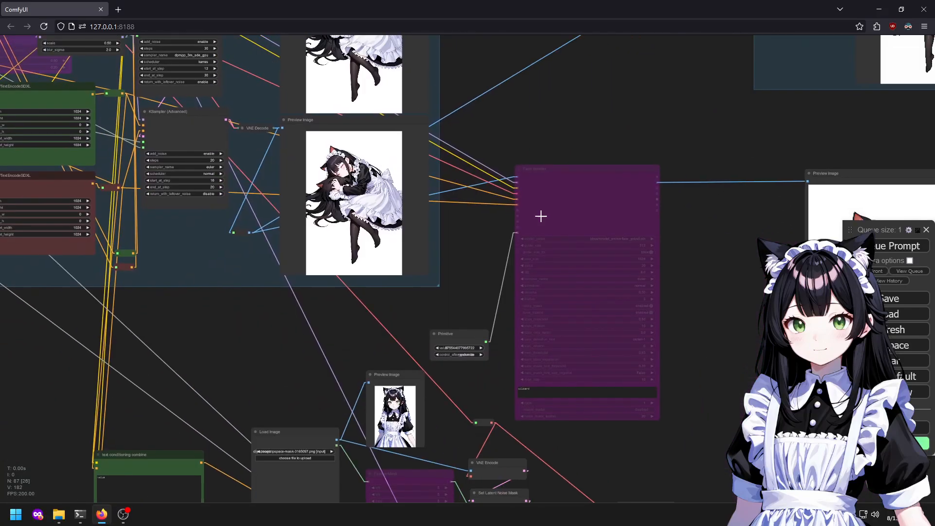
Look over the workflow while it runs and examine the generated image in the SDXL group's first preview.
left_click_drag(540, 215, 570, 98)
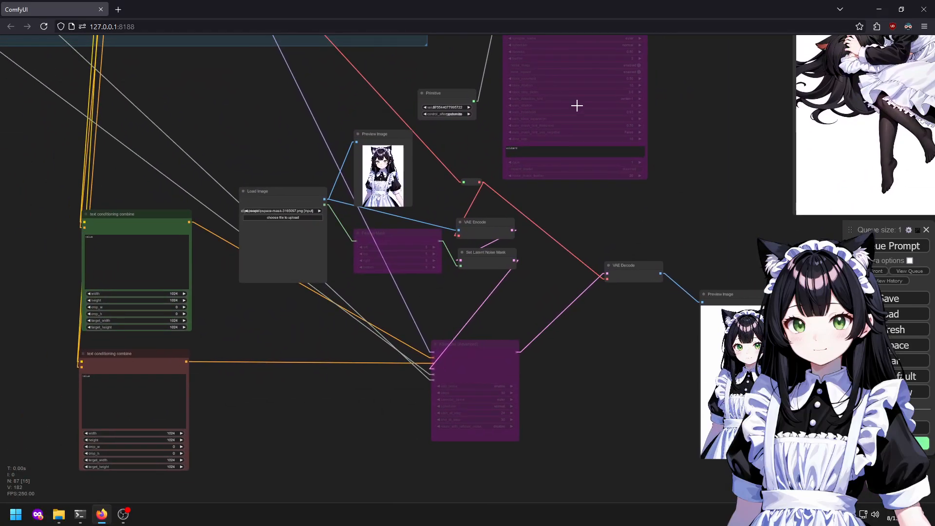
left_click_drag(624, 107, 601, 243)
left_click_drag(380, 48, 528, 193)
left_click_drag(198, 495, 325, 199)
scroll(326, 200, "up", 5)
scroll(408, 178, "down", 10)
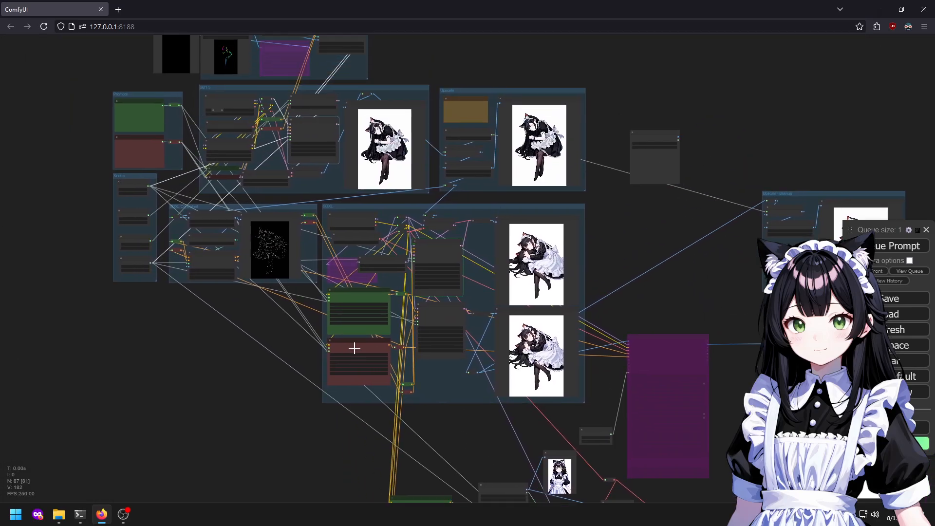
left_click_drag(355, 348, 362, 357)
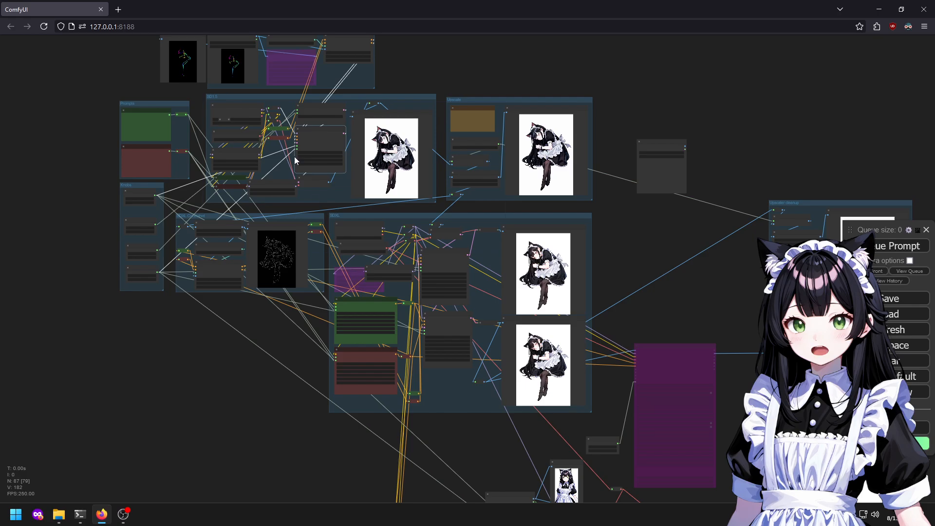
left_click_drag(614, 350, 264, 188)
scroll(452, 285, "up", 7)
scroll(548, 93, "up", 3)
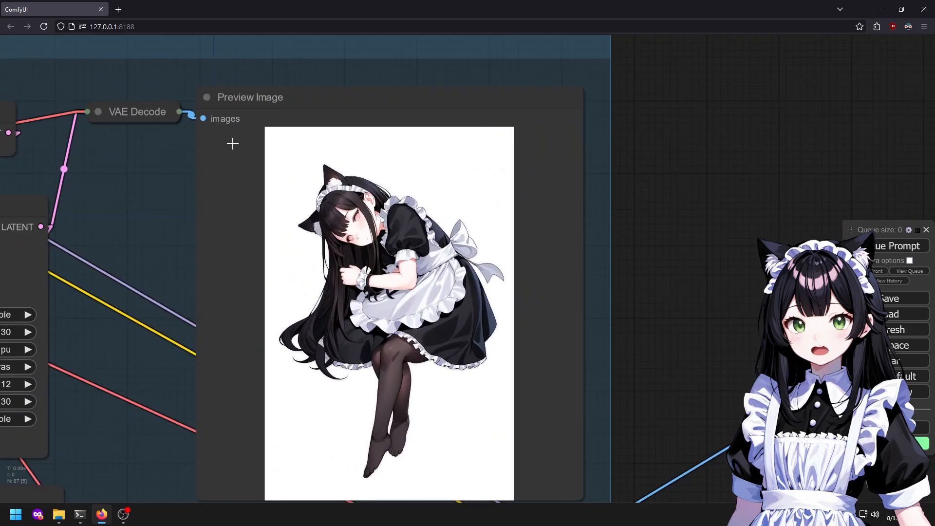
scroll(233, 143, "up", 10)
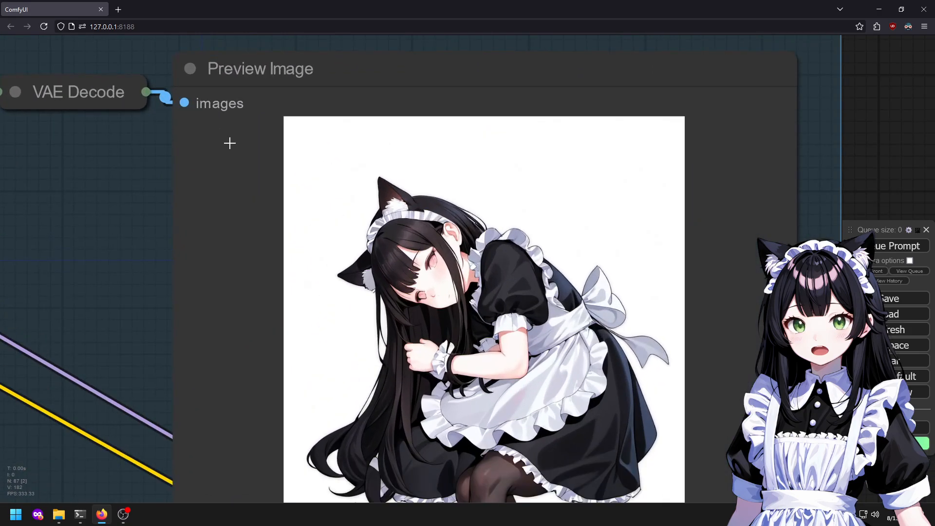
scroll(217, 140, "down", 16)
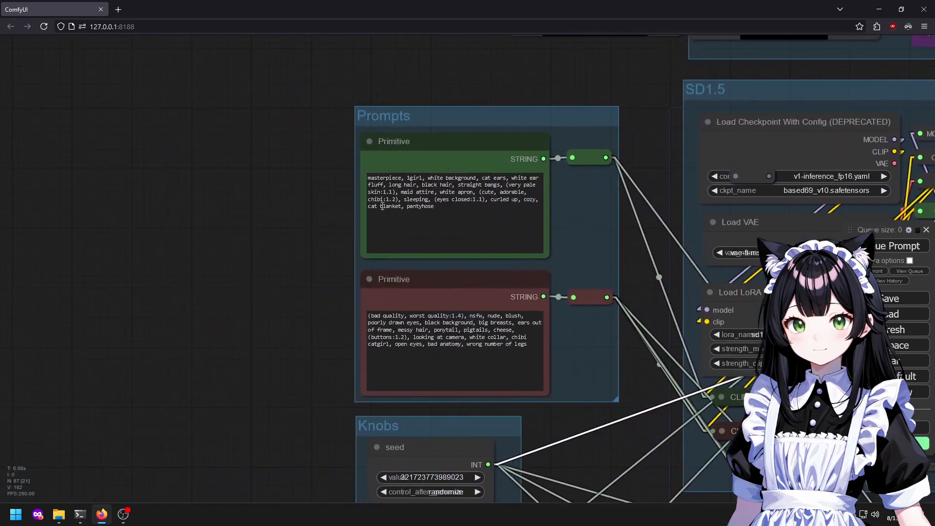
Reword the weighted eyes tag in the positive prompt as (closed eyes:1.1) and queue the prompt.
scroll(611, 214, "up", 3)
scroll(352, 139, "up", 3)
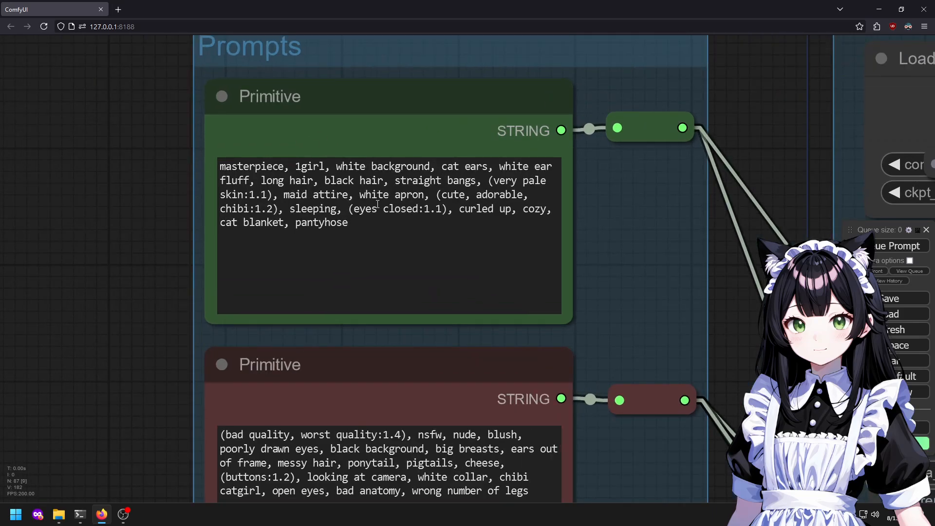
left_click_drag(563, 345, 524, 282)
scroll(430, 276, "down", 6)
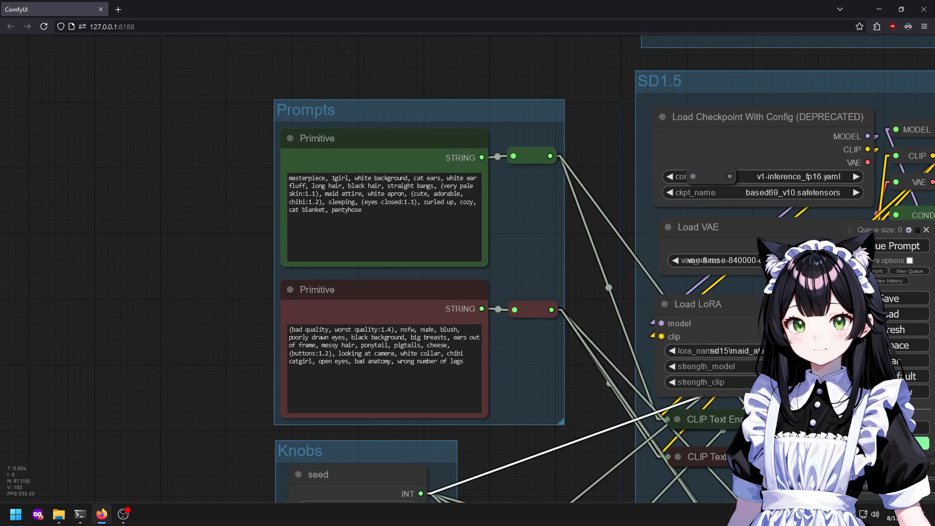
scroll(819, 270, "down", 2)
scroll(371, 174, "up", 5)
left_click_drag(488, 237, 536, 238)
type("closed eye")
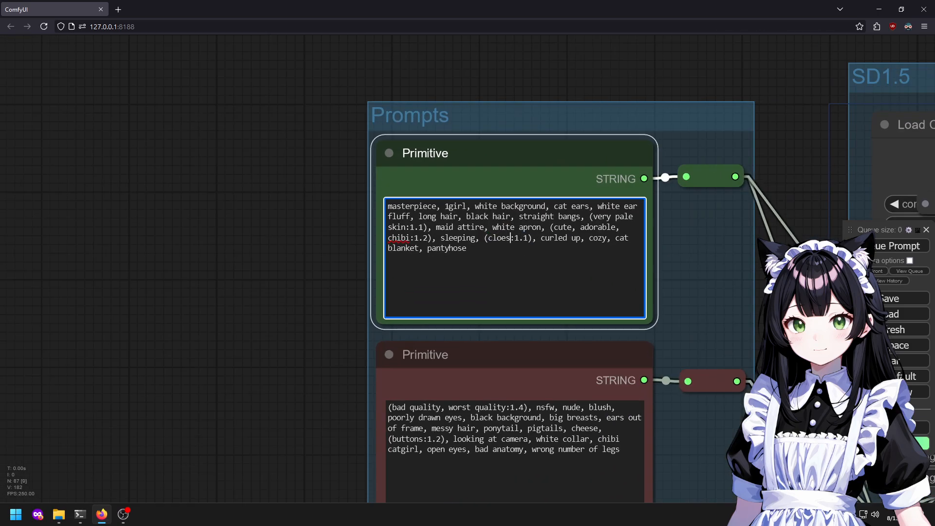
type("s")
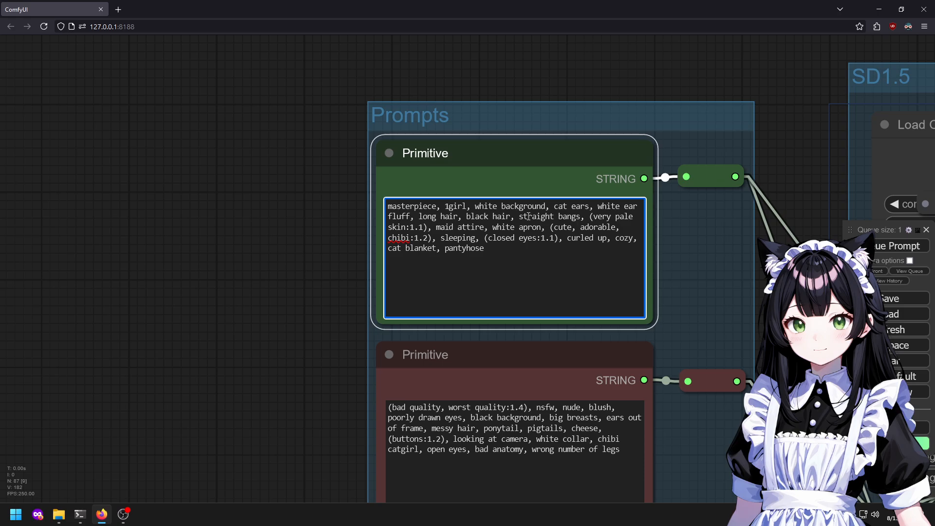
Examine the new images in the SD1.5 and Upscale previews and check the Apply ControlNet settings.
scroll(655, 112, "down", 7)
left_click_drag(362, 211, 1, 213)
left_click_drag(576, 277, 300, 270)
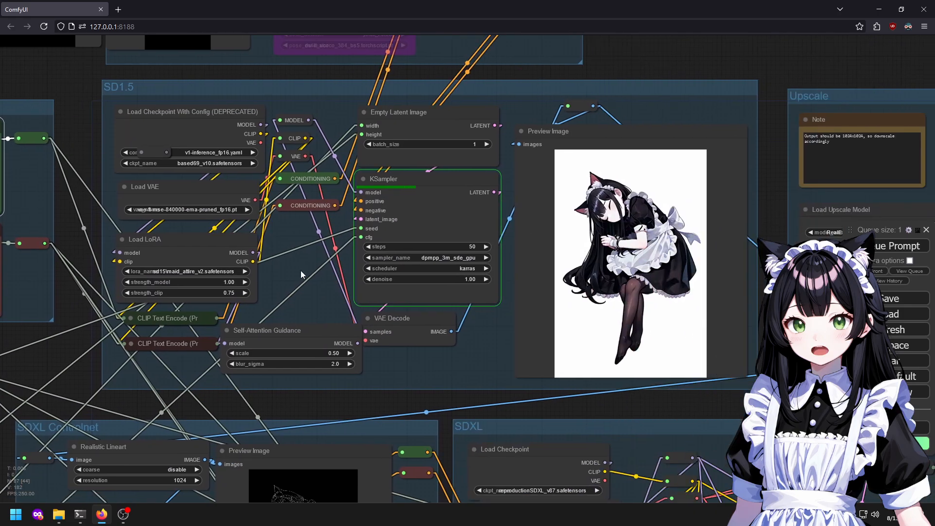
scroll(736, 204, "up", 2)
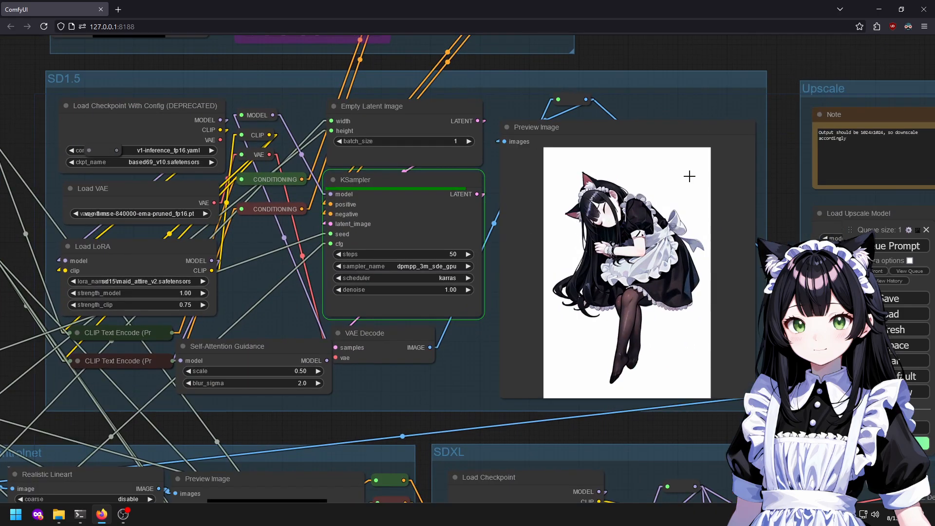
left_click_drag(706, 298, 397, 295)
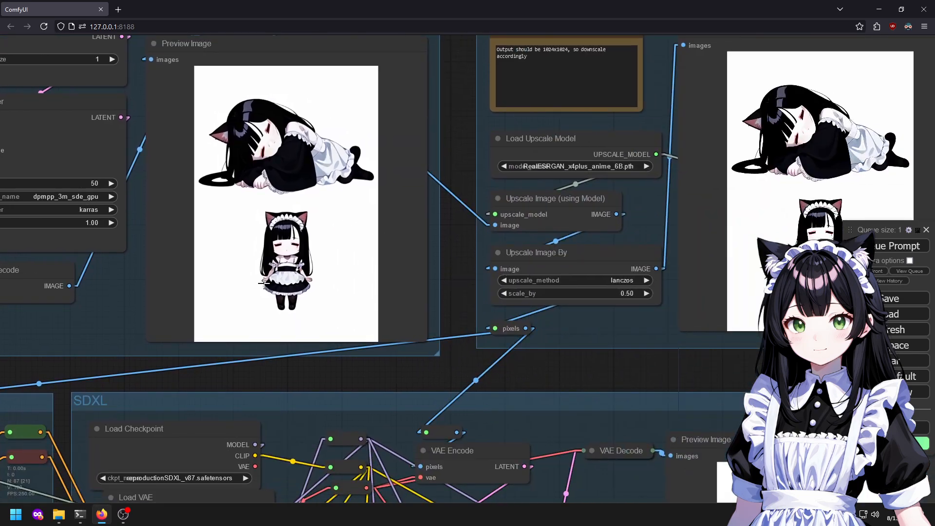
scroll(200, 236, "up", 6)
scroll(261, 240, "down", 8)
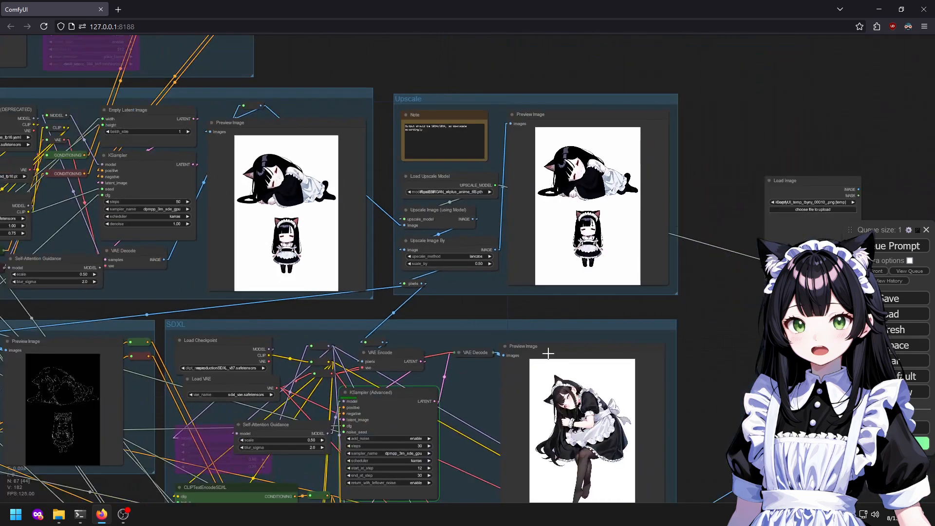
left_click_drag(506, 337, 643, 370)
scroll(424, 169, "up", 5)
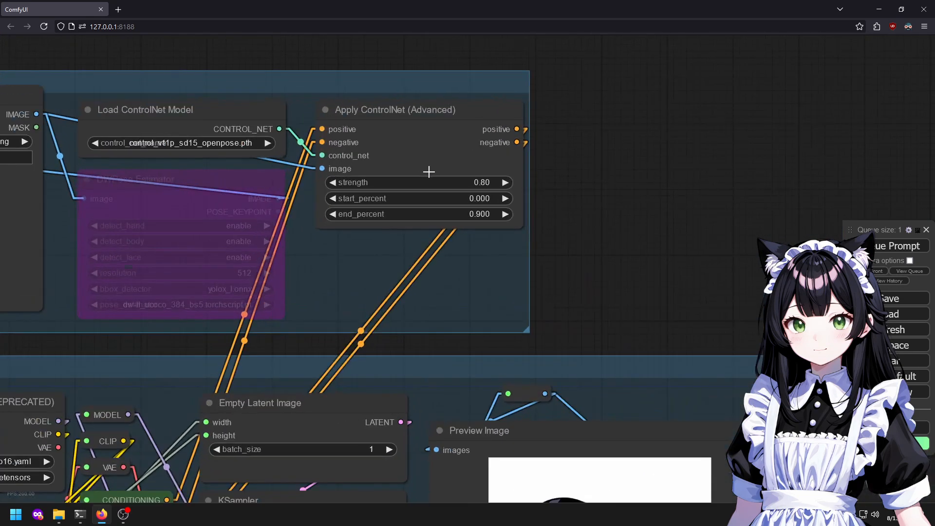
scroll(606, 223, "down", 4)
left_click_drag(513, 186, 207, 68)
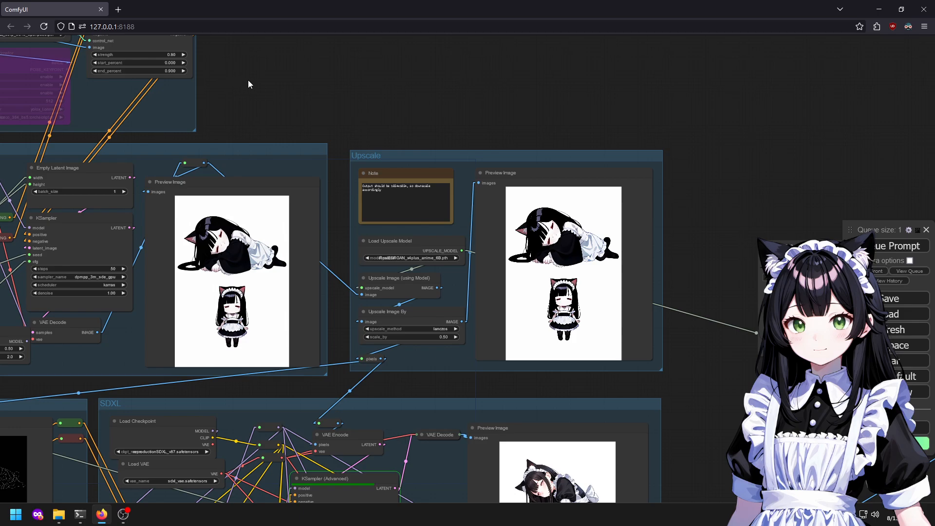
left_click_drag(285, 94, 110, 25)
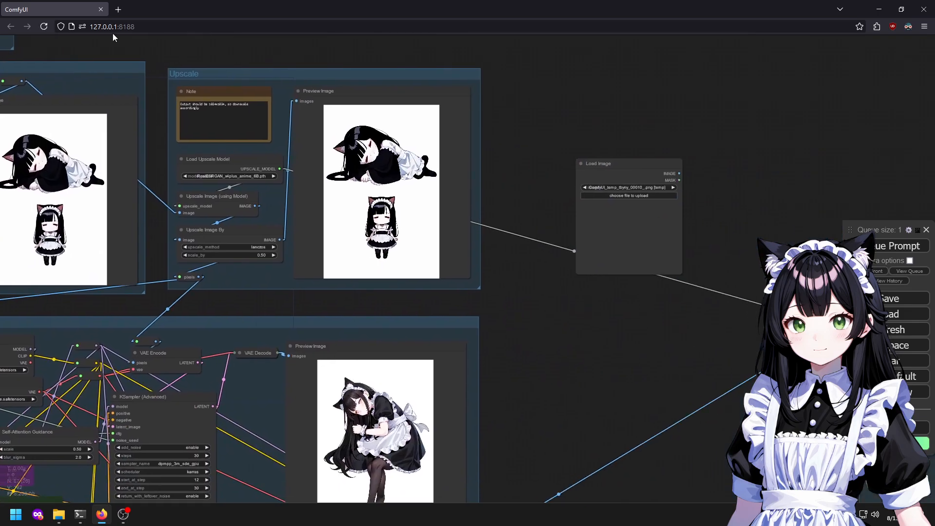
Examine the chibi figure and sleeping girl closely in the large preview fed by the bypassed detailer node.
left_click_drag(572, 419, 487, 137)
left_click_drag(509, 406, 570, 84)
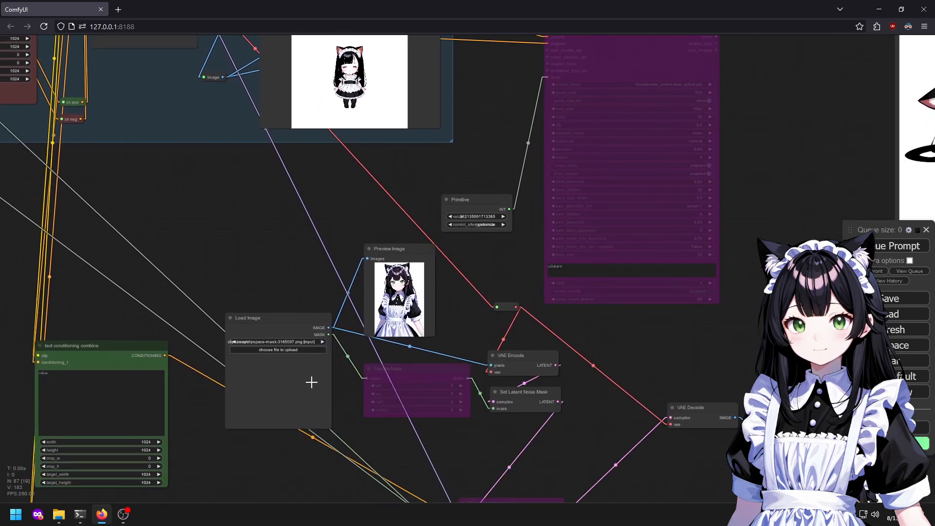
left_click_drag(232, 413, 135, 368)
left_click_drag(345, 217, 145, 401)
scroll(760, 346, "up", 10)
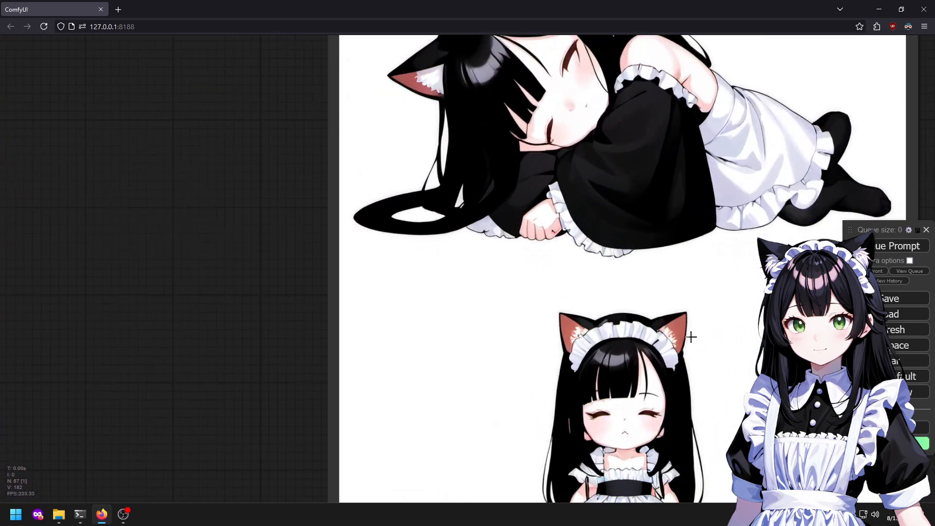
left_click_drag(668, 405, 518, 239)
scroll(517, 238, "up", 3)
scroll(592, 363, "down", 11)
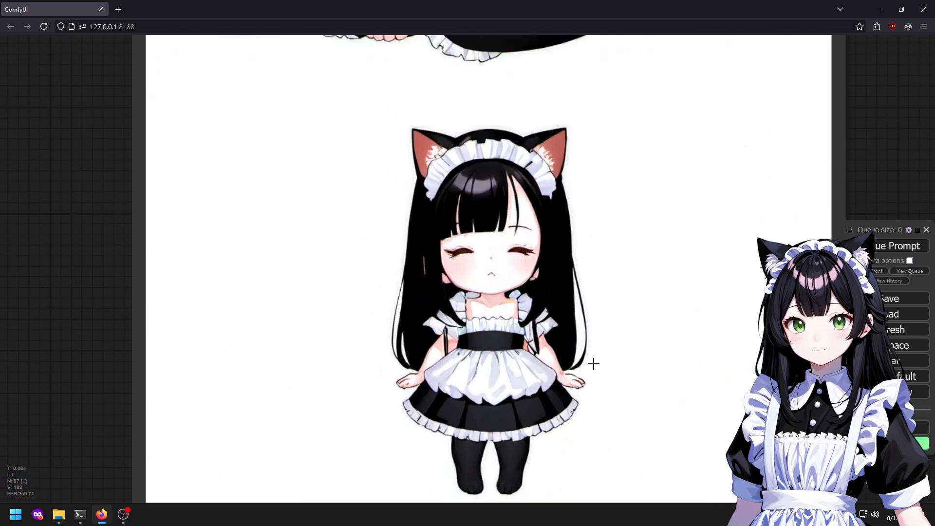
Queue the prompt again and view the newly generated image in the Upscale group's preview.
left_click(898, 246)
scroll(244, 217, "down", 1)
left_click_drag(244, 217, 868, 256)
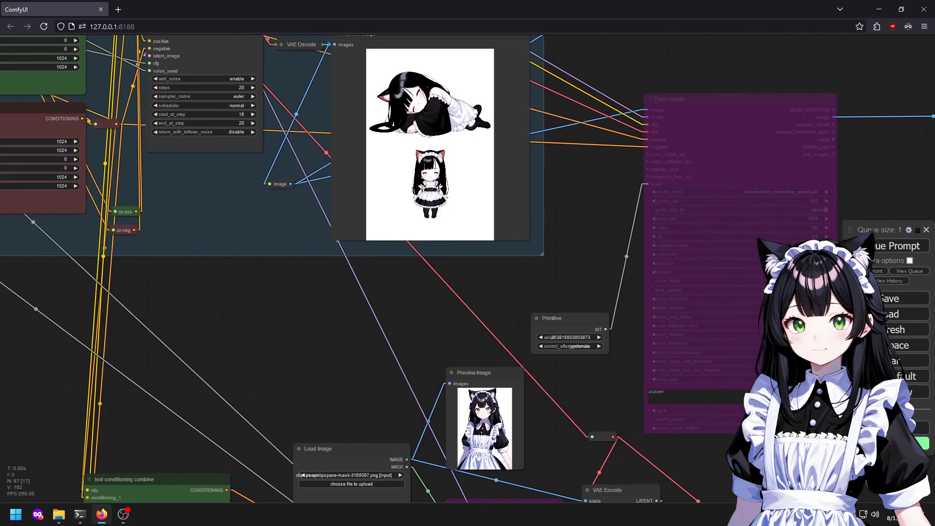
left_click_drag(487, 243, 714, 327)
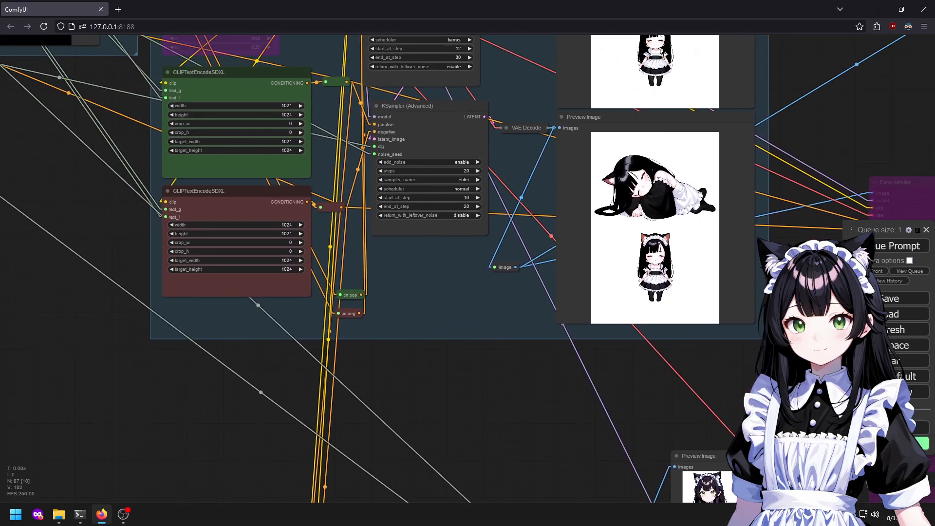
scroll(229, 269, "down", 11)
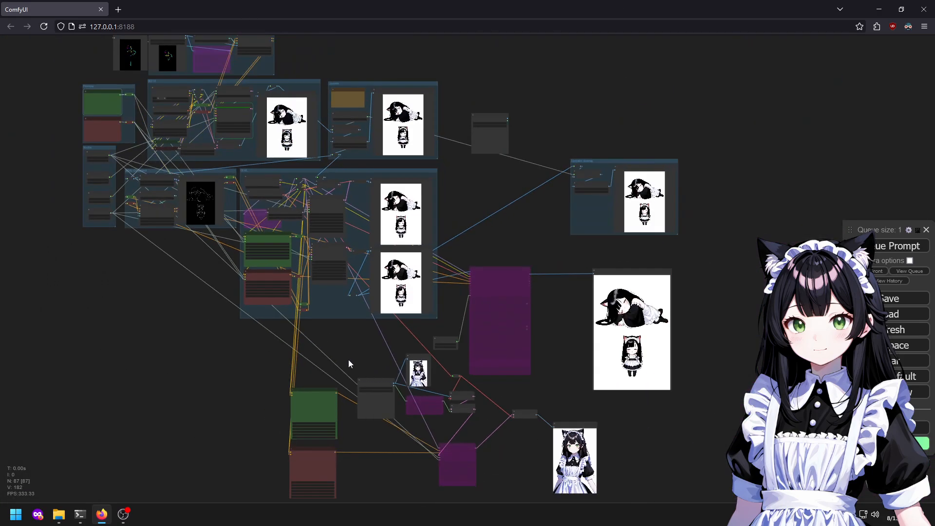
left_click_drag(91, 336, 511, 369)
left_click_drag(499, 137, 160, 239)
scroll(463, 324, "up", 4)
scroll(478, 141, "up", 10)
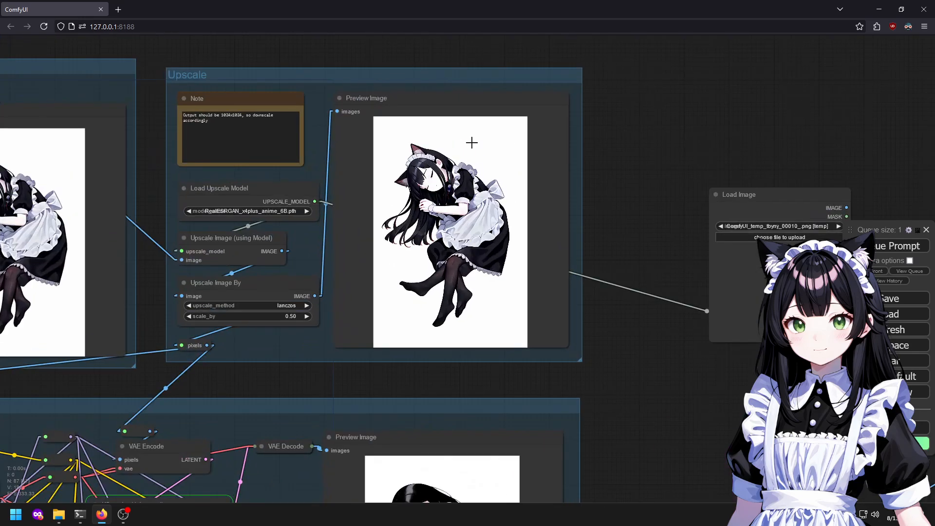
Append "more than 2 legs, more than 2 cat ears" to the end of the negative prompt and queue the prompt.
scroll(360, 156, "up", 4)
scroll(341, 190, "up", 4)
left_click_drag(680, 448, 638, 177)
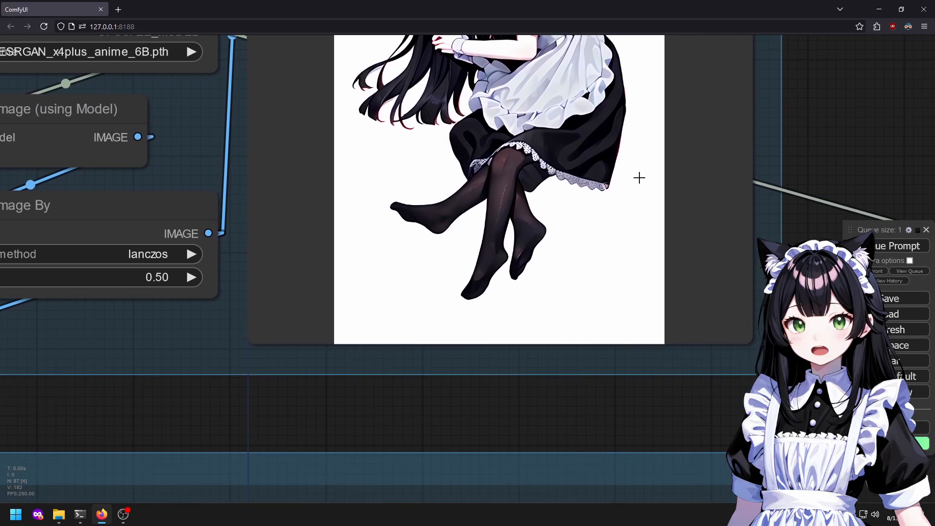
scroll(565, 151, "down", 12)
left_click_drag(127, 61, 824, 215)
scroll(376, 307, "up", 8)
left_click_drag(375, 137, 375, 113)
left_click(309, 119)
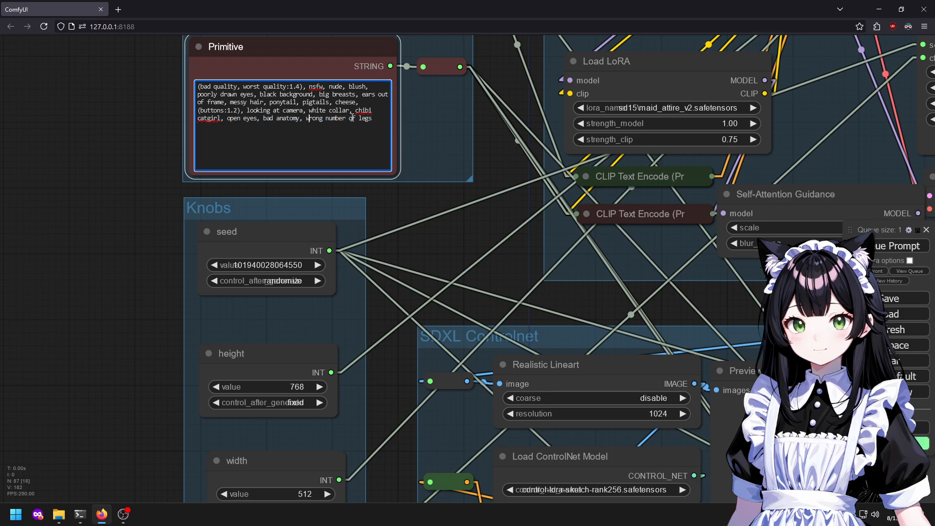
type(", more than ")
type("2 legs, ")
type("more than 2")
type(" cat ears")
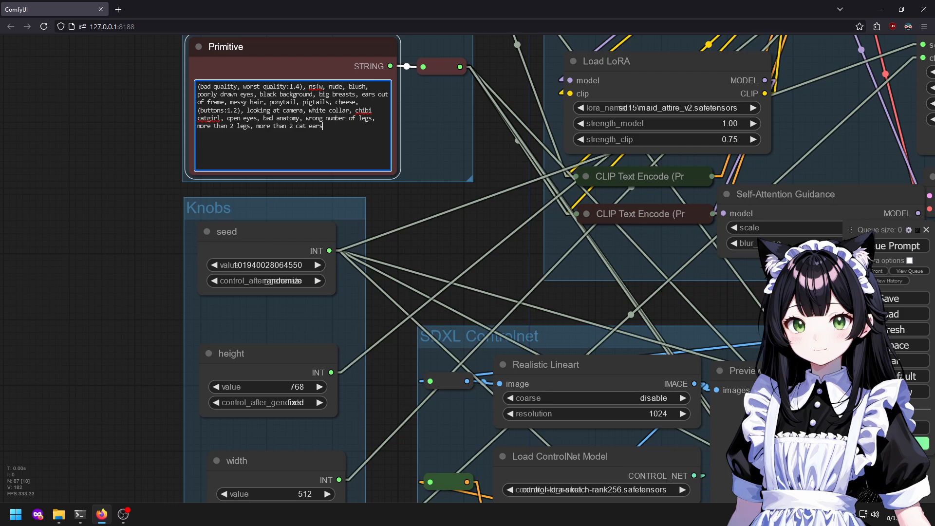
key("ctrl+Return")
Examine the lineart in the SDXL Controlnet preview and the new image in the SD1.5 preview.
scroll(572, 248, "down", 7)
left_click_drag(376, 300, 19, 188)
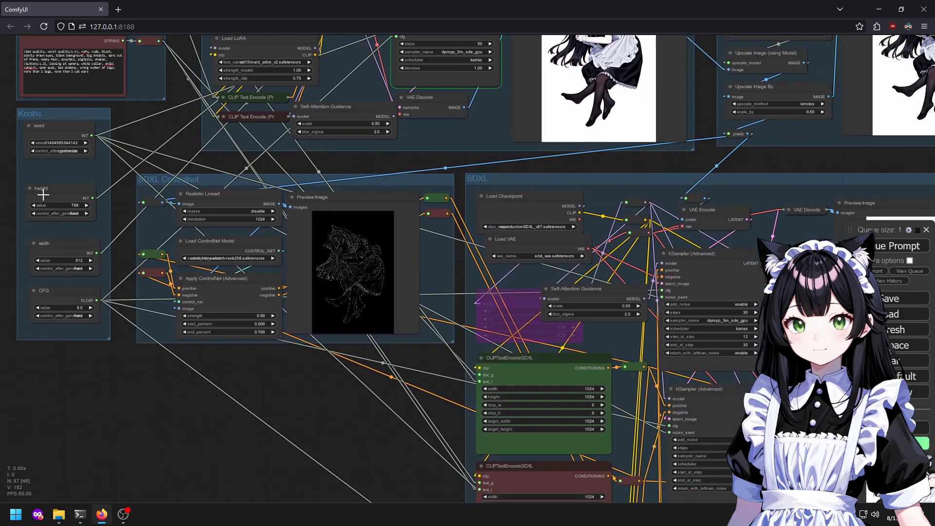
scroll(315, 273, "up", 19)
left_click_drag(378, 217, 457, 338)
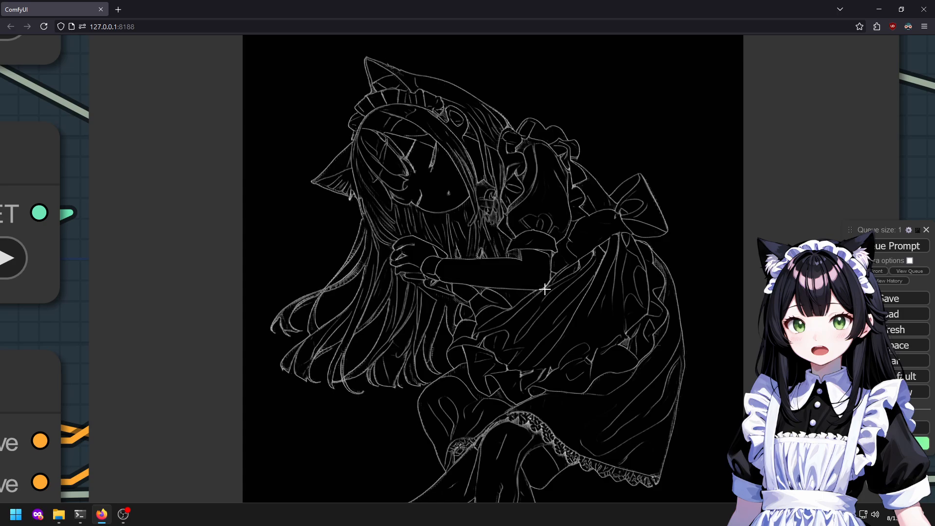
scroll(588, 309, "down", 1)
scroll(424, 234, "up", 3)
scroll(424, 234, "down", 14)
left_click_drag(678, 199, 526, 251)
scroll(490, 70, "up", 1)
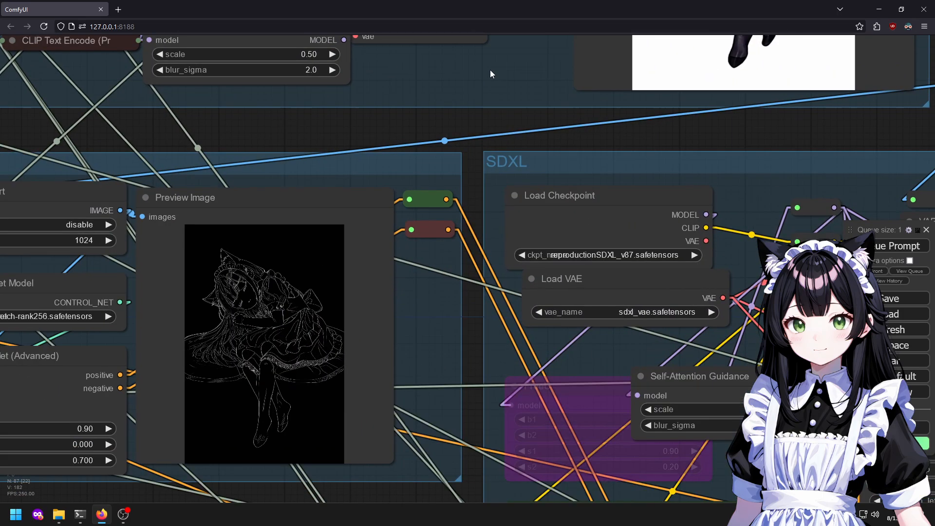
left_click_drag(490, 69, 114, 395)
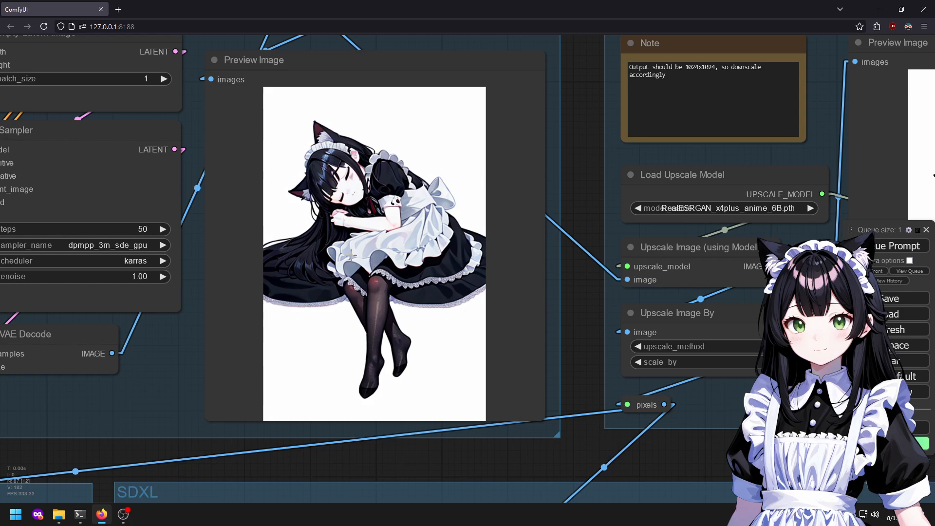
scroll(340, 249, "up", 3)
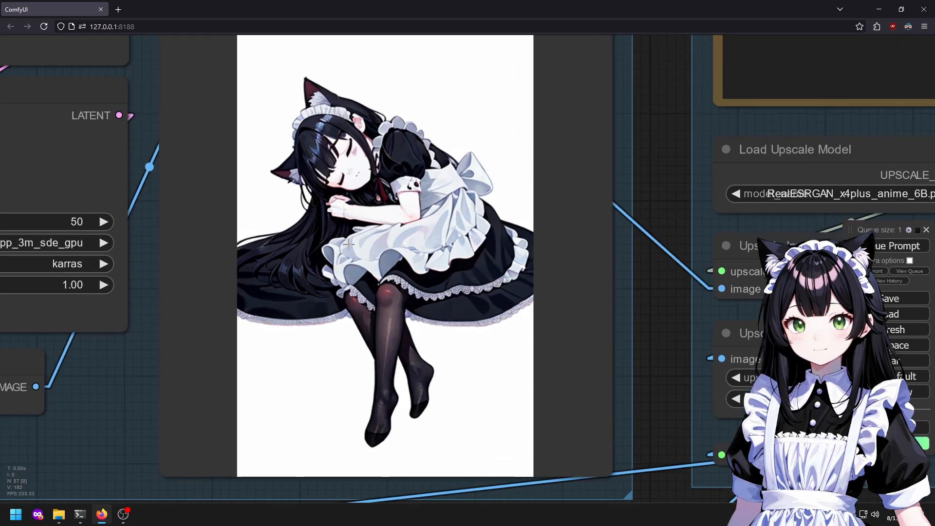
scroll(467, 246, "down", 9)
scroll(225, 148, "up", 3)
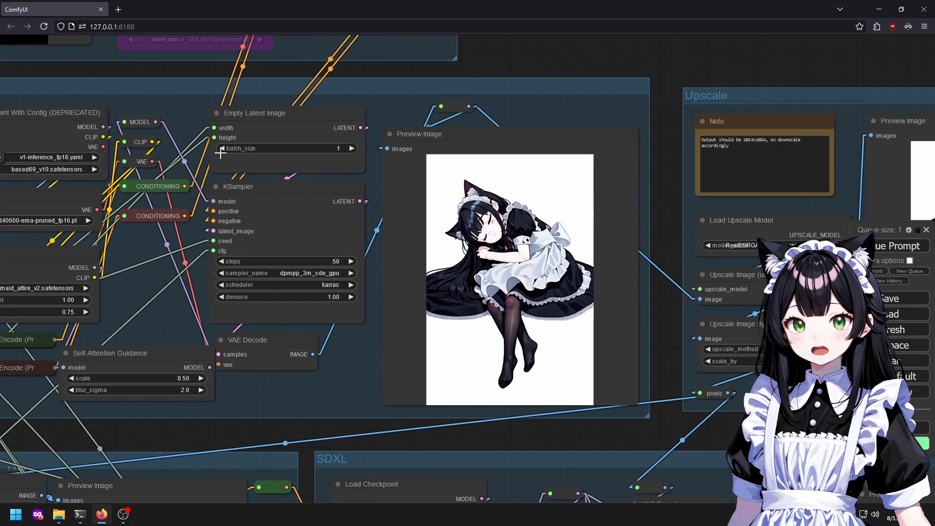
Add "laying down" after "sleeping" in the positive prompt and queue the prompt.
left_click_drag(210, 151, 875, 237)
scroll(431, 206, "up", 9)
left_click(475, 413)
left_click(87, 283)
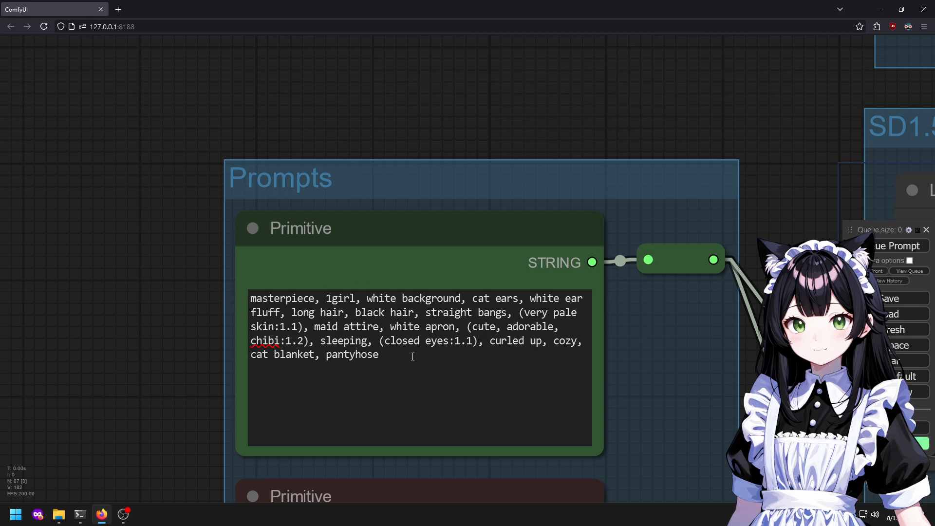
left_click(367, 340)
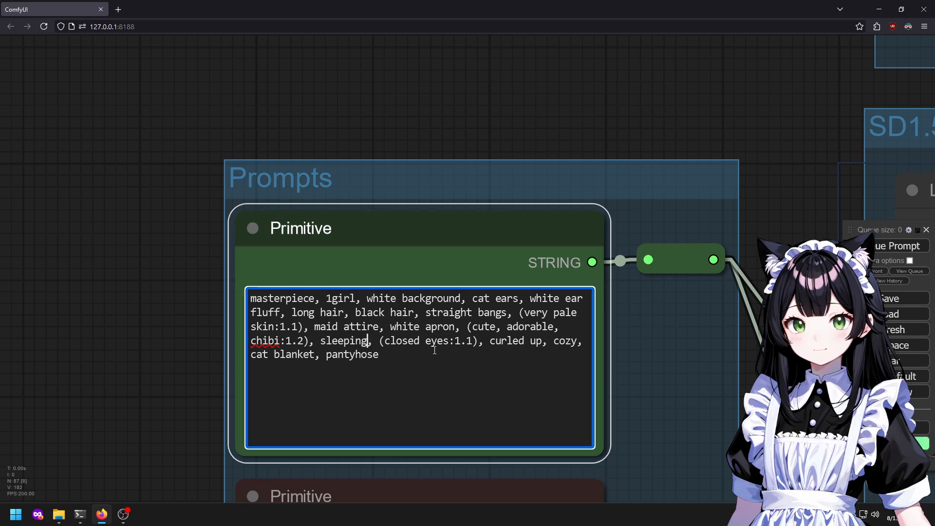
type(", laying down")
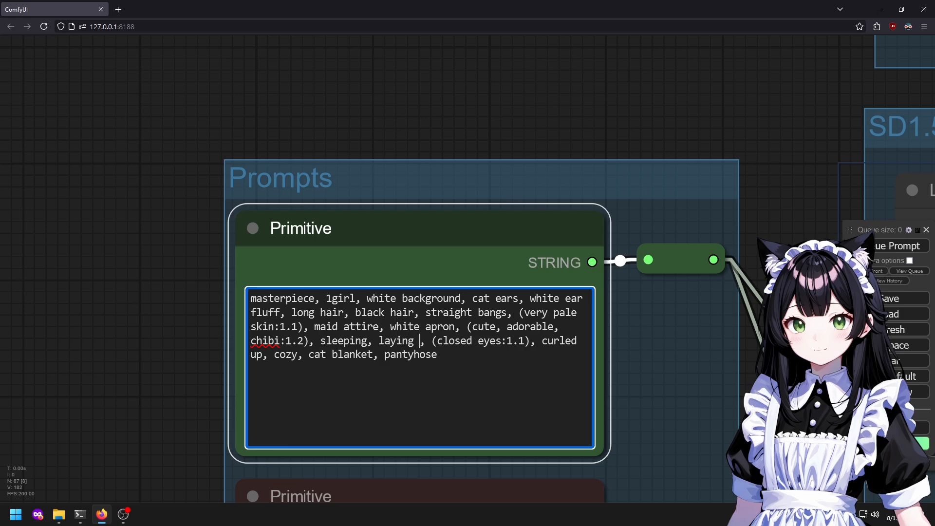
Examine the OpenPose reference image and the newly generated images in the SD1.5 and Upscale previews.
scroll(148, 430, "down", 8)
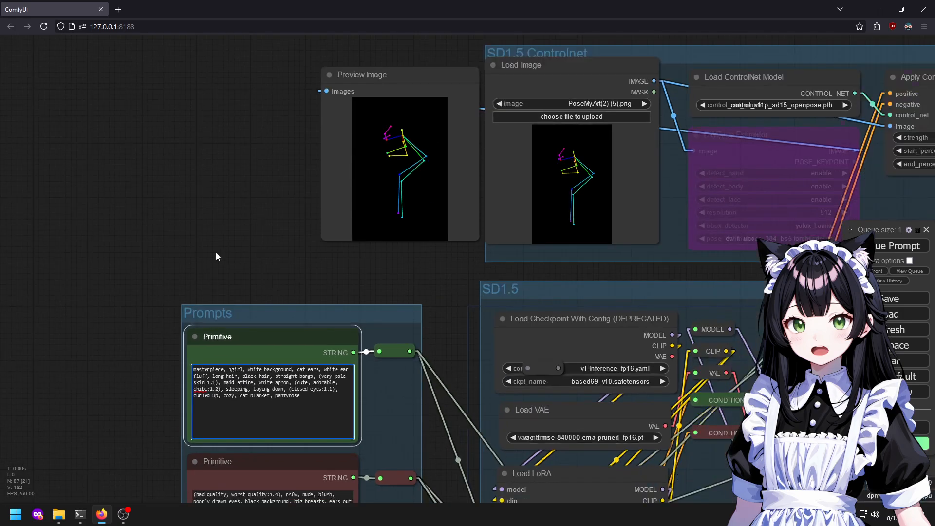
left_click_drag(209, 261, 57, 249)
scroll(451, 163, "up", 9)
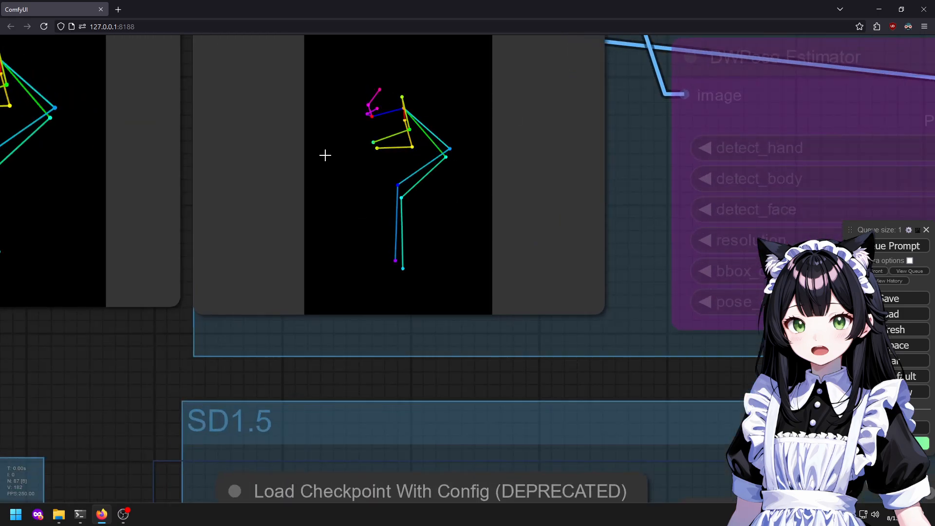
scroll(380, 153, "down", 9)
left_click_drag(406, 256, 29, 73)
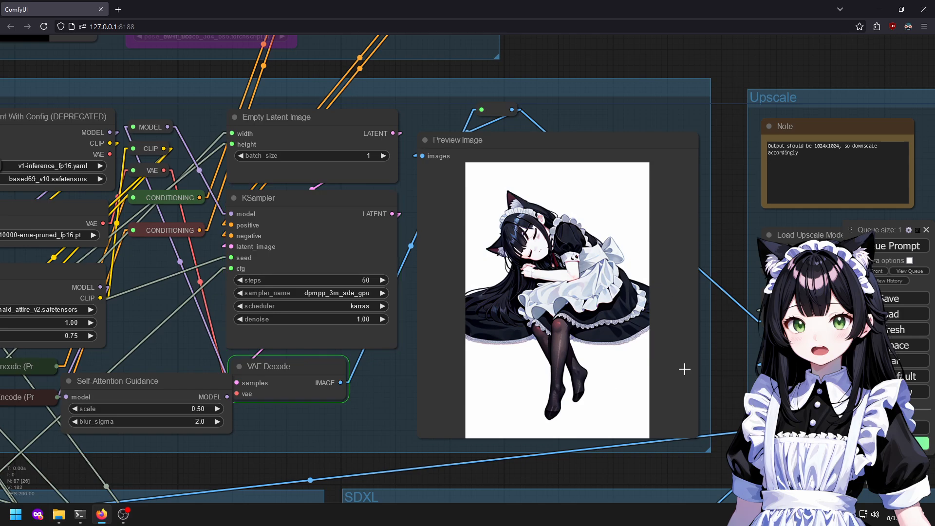
left_click_drag(657, 317, 131, 236)
scroll(546, 163, "up", 9)
left_click_drag(457, 134, 697, 273)
scroll(693, 277, "down", 4)
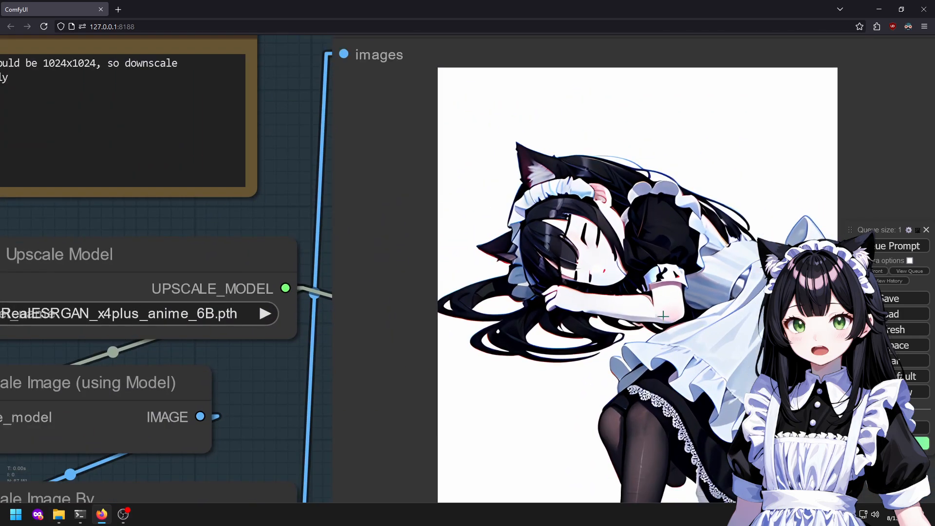
left_click_drag(509, 292, 434, 5)
left_click_drag(552, 480, 463, 126)
scroll(437, 243, "up", 2)
scroll(438, 244, "down", 13)
left_click_drag(295, 156, 351, 338)
scroll(355, 349, "up", 4)
left_click_drag(307, 472, 306, 203)
left_click_drag(306, 284, 273, 124)
Weight the open eyes tag in the negative prompt as (open eyes:1.1) and queue the prompt.
left_click_drag(194, 117, 721, 193)
left_click_drag(375, 209, 735, 306)
scroll(353, 68, "up", 6)
left_click_drag(353, 68, 534, 430)
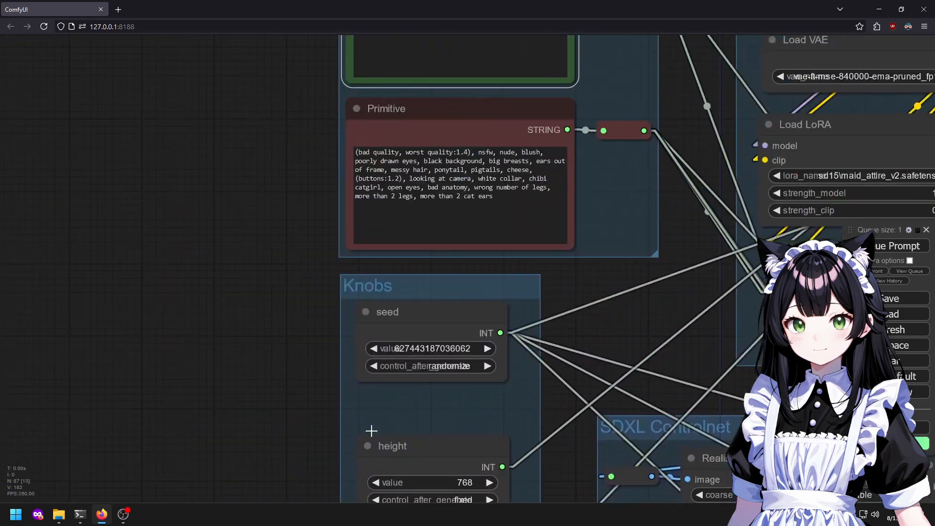
left_click_drag(243, 128, 189, 232)
scroll(188, 231, "up", 3)
left_click(390, 311)
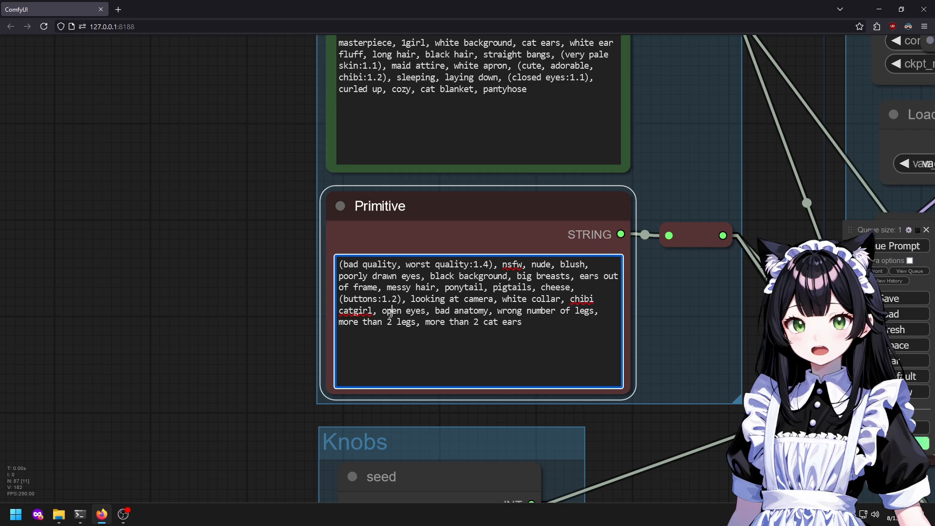
left_click_drag(390, 311, 406, 313)
key("ctrl+Up")
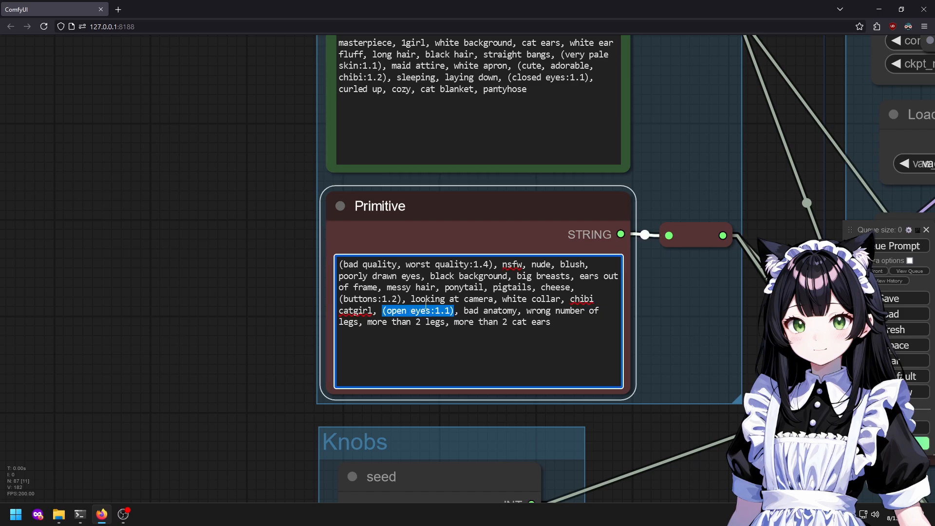
left_click(901, 246)
Examine the new SD1.5 image and the SDXL previews closely, including the girl's face, legs and feet.
scroll(156, 307, "down", 7)
left_click_drag(560, 341, 153, 307)
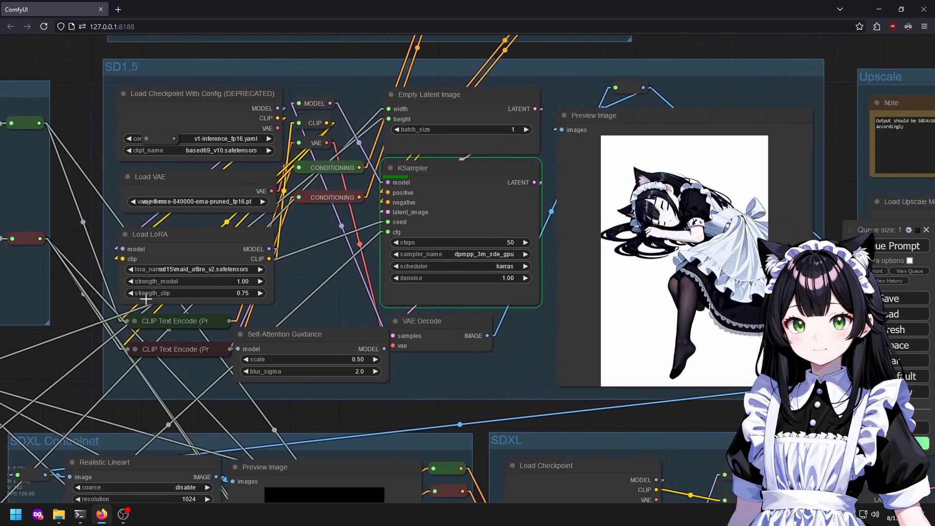
left_click_drag(562, 348, 475, 280)
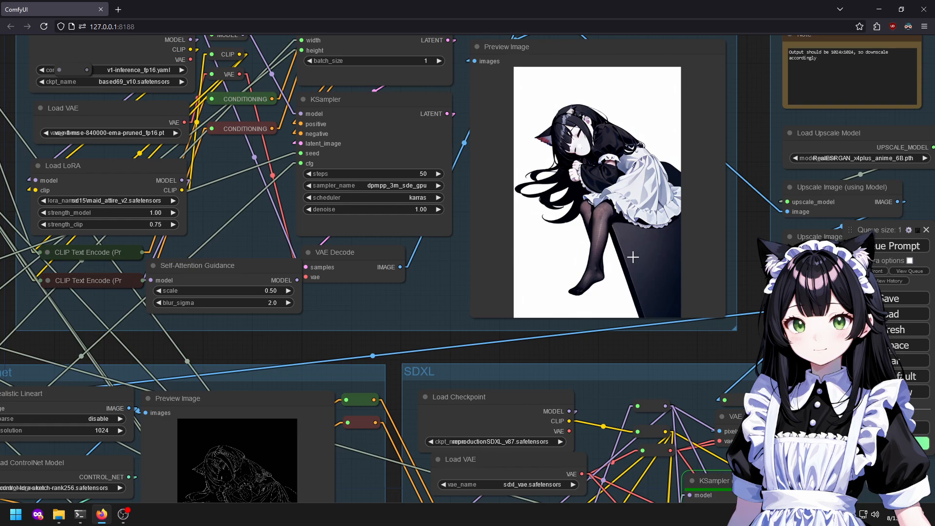
scroll(560, 139, "up", 15)
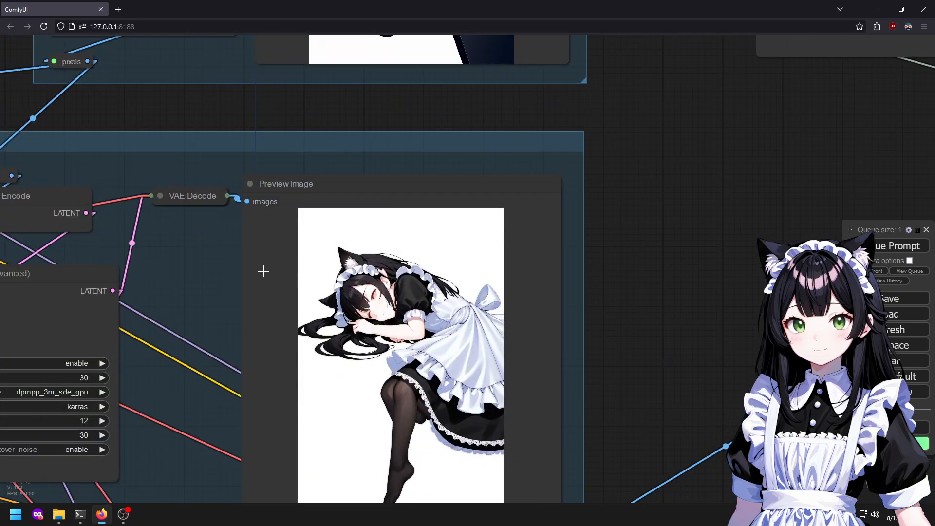
scroll(263, 248, "down", 12)
left_click_drag(317, 213, 432, 284)
scroll(406, 290, "up", 8)
scroll(374, 312, "up", 10)
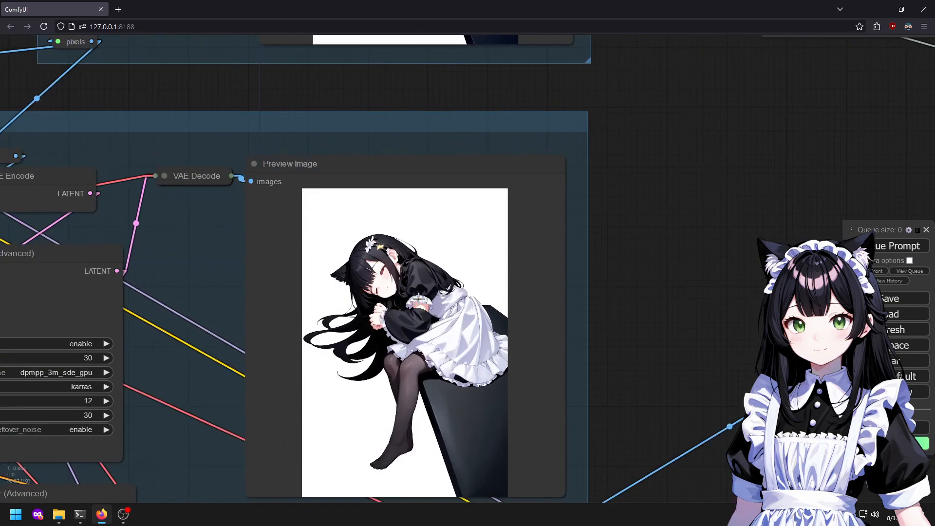
left_click_drag(581, 423, 543, 219)
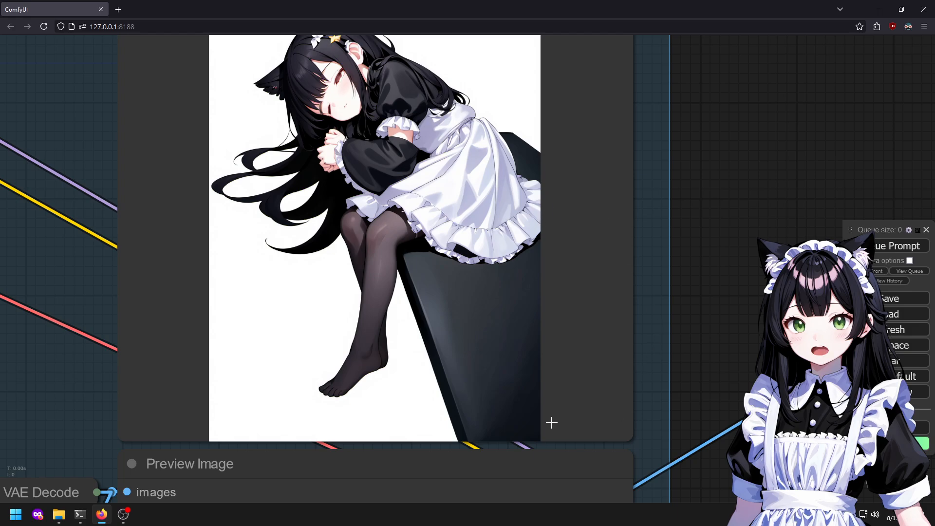
scroll(341, 395, "up", 10)
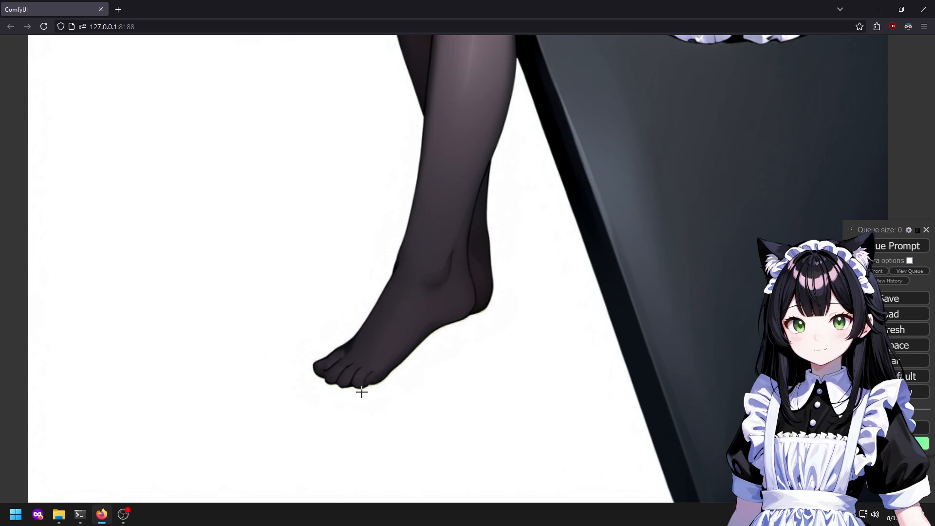
scroll(281, 366, "down", 20)
left_click_drag(302, 438, 342, 193)
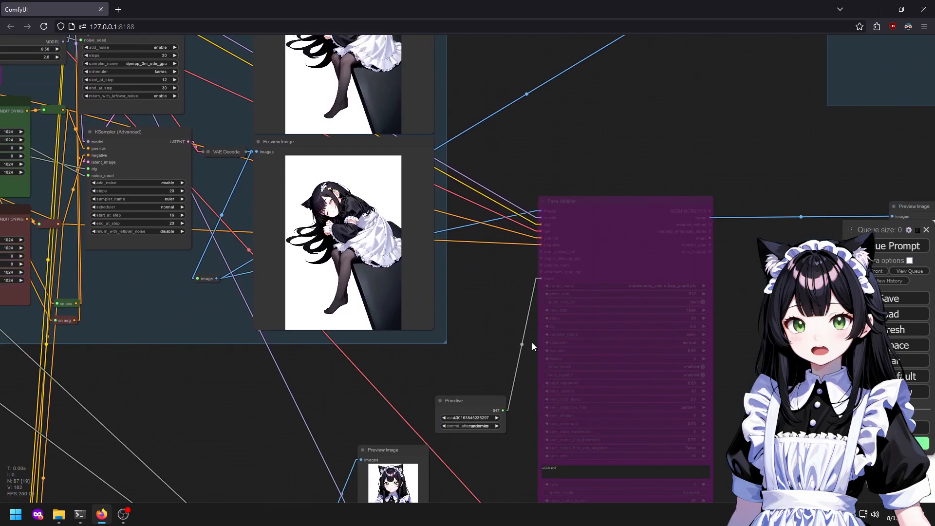
Queue the prompt again with the current settings and check the SD1.5 and Upscale previews.
scroll(541, 352, "down", 5)
scroll(625, 324, "up", 8)
left_click(899, 246)
scroll(736, 280, "down", 4)
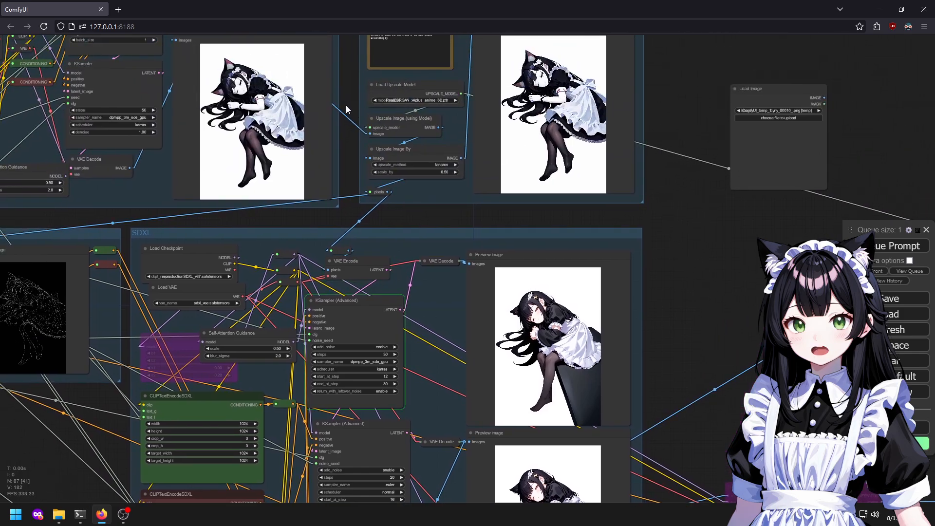
scroll(209, 46, "up", 1)
left_click_drag(715, 289, 601, 232)
left_click_drag(560, 148, 533, 99)
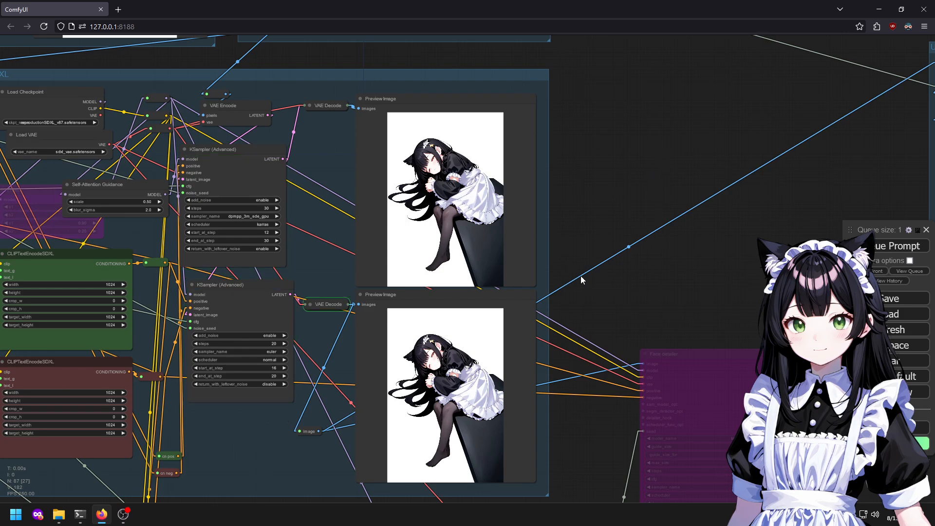
Compare the girl's eyes and pose in the new SDXL previews with the Upscale preview.
scroll(470, 260, "up", 6)
left_click_drag(378, 191, 413, 266)
left_click_drag(469, 191, 403, 28)
scroll(466, 98, "down", 2)
left_click_drag(466, 98, 519, 229)
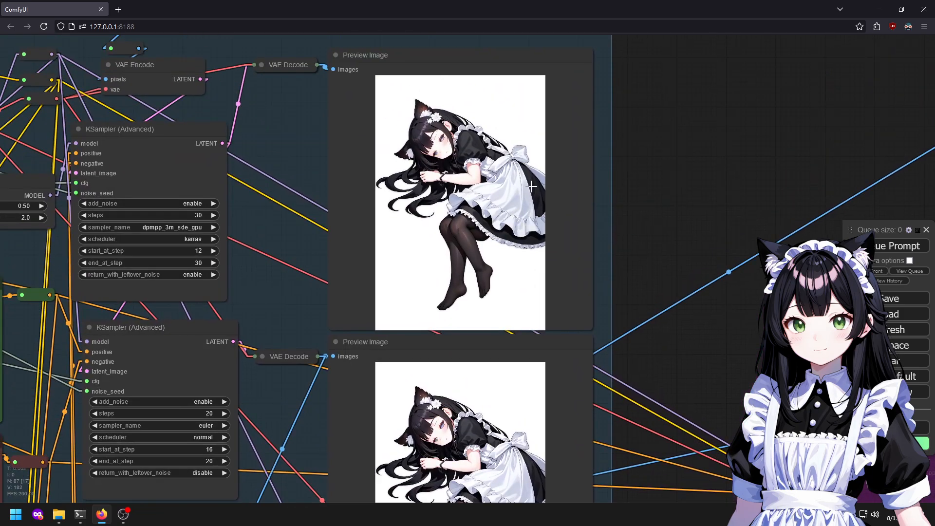
left_click_drag(599, 227, 541, 206)
scroll(867, 165, "down", 4)
scroll(540, 209, "up", 9)
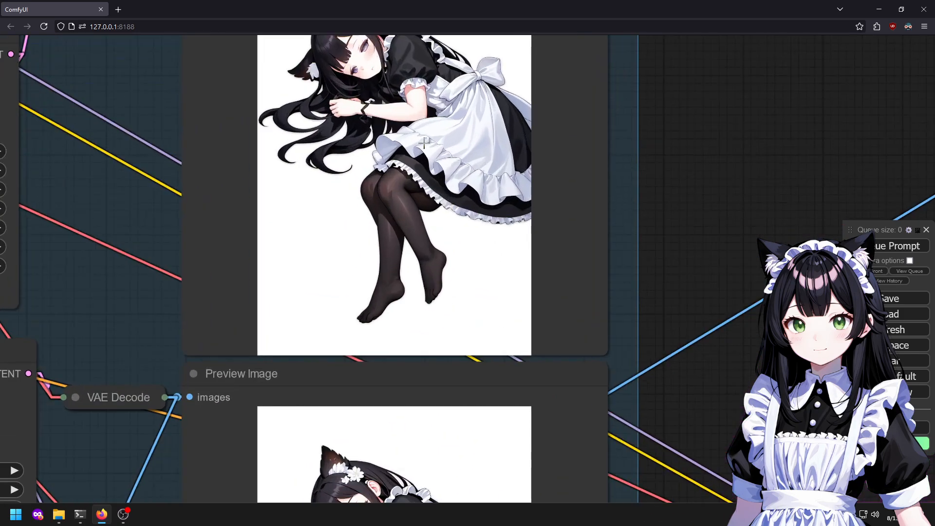
left_click_drag(424, 132, 475, 503)
left_click_drag(389, 177, 360, 515)
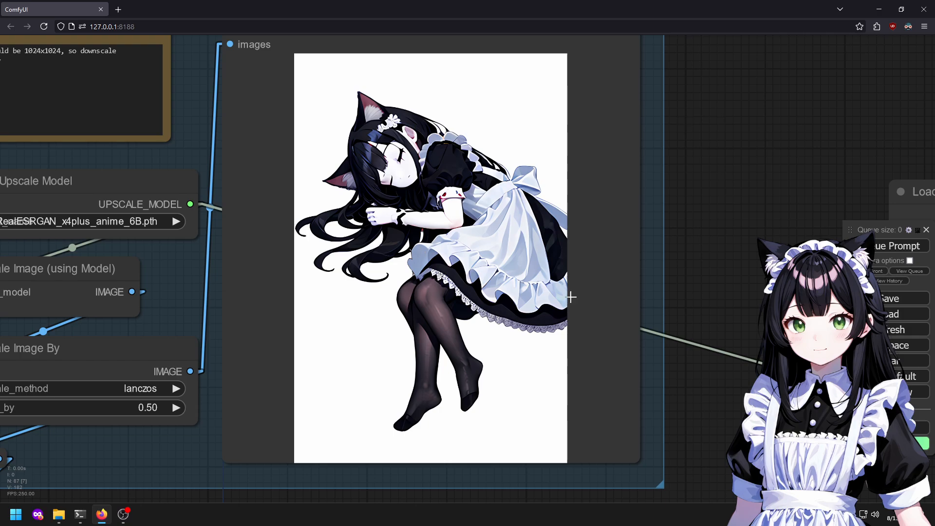
Set start_at_step to 16 in the first SDXL KSampler (Advanced) and queue the prompt.
scroll(568, 302, "down", 6)
left_click_drag(630, 364, 594, 189)
left_click_drag(649, 416, 716, 174)
left_click_drag(370, 106, 499, 58)
scroll(379, 146, "up", 8)
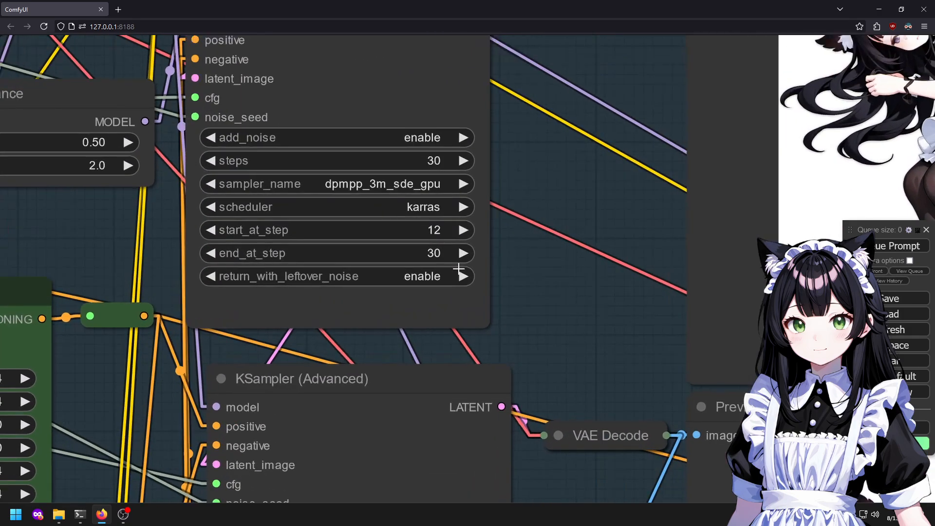
scroll(454, 217, "down", 4)
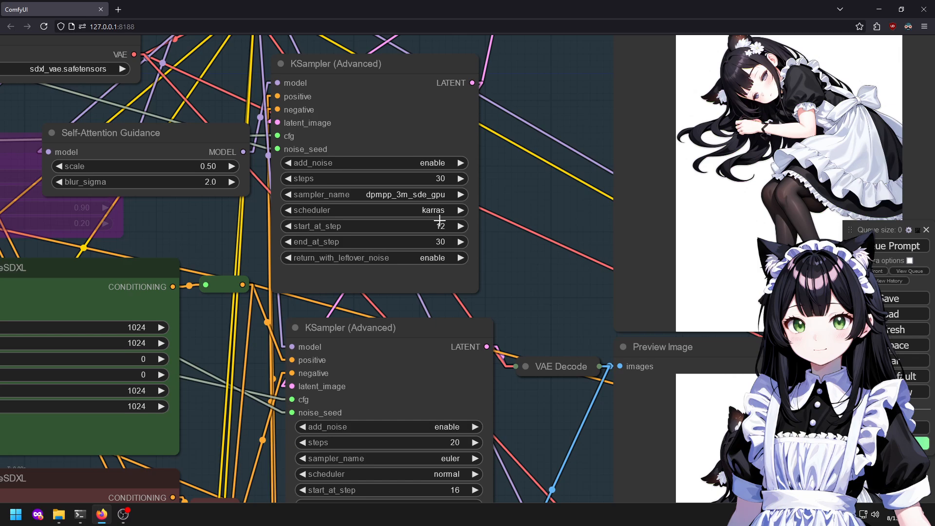
scroll(583, 134, "down", 5)
left_click(477, 194)
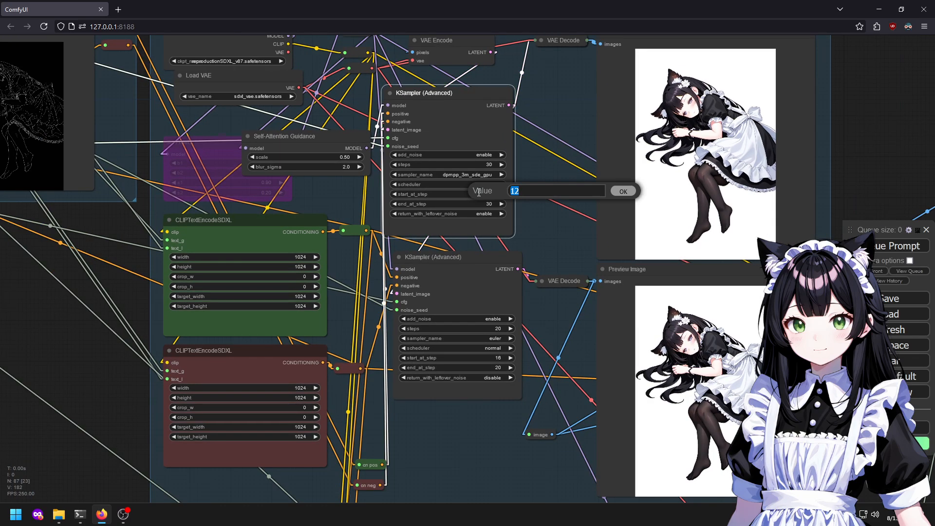
type("16")
key("ctrl+Return")
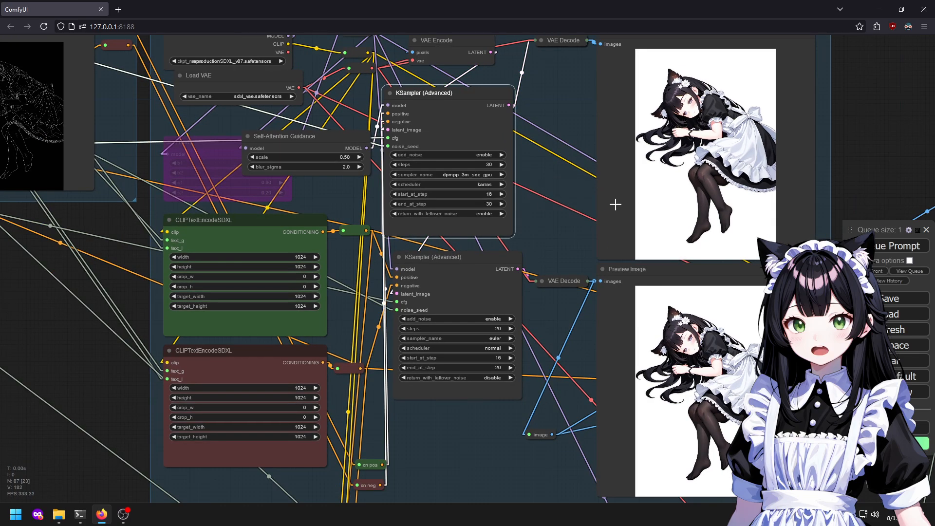
Examine both new SDXL previews closely, including the sleeping girl's face, legs and feet.
scroll(596, 212, "down", 6)
left_click_drag(745, 339, 660, 309)
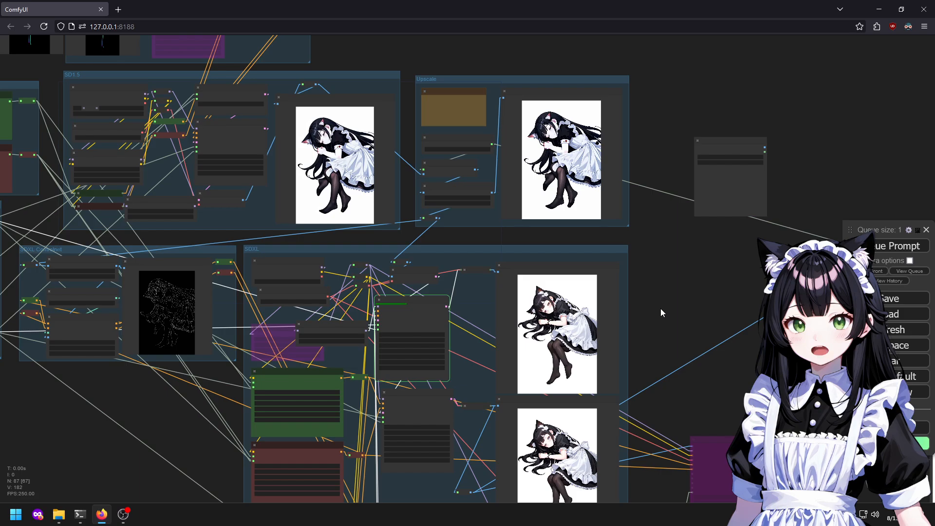
scroll(458, 188, "up", 5)
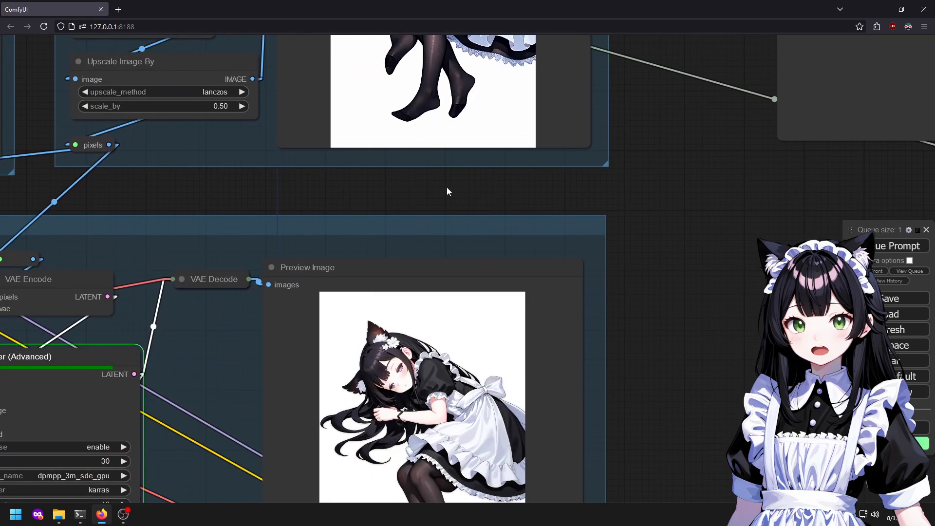
left_click_drag(615, 336, 602, 217)
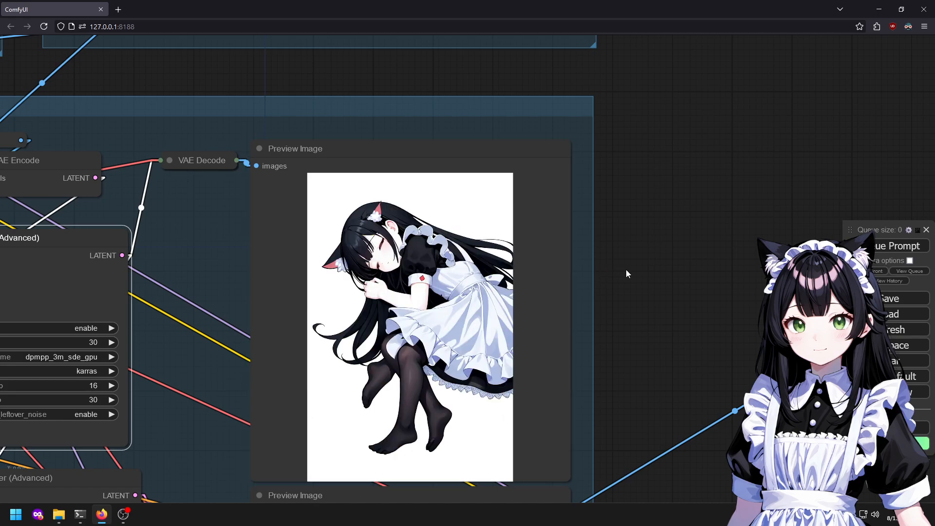
scroll(635, 273, "down", 6)
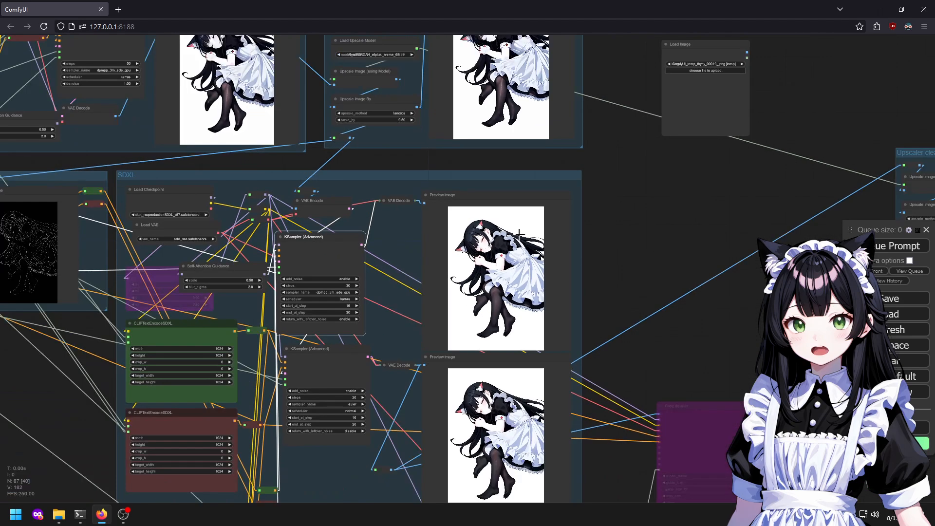
scroll(487, 249, "up", 4)
scroll(471, 267, "up", 11)
left_click_drag(607, 325, 466, 173)
left_click_drag(483, 316, 411, 117)
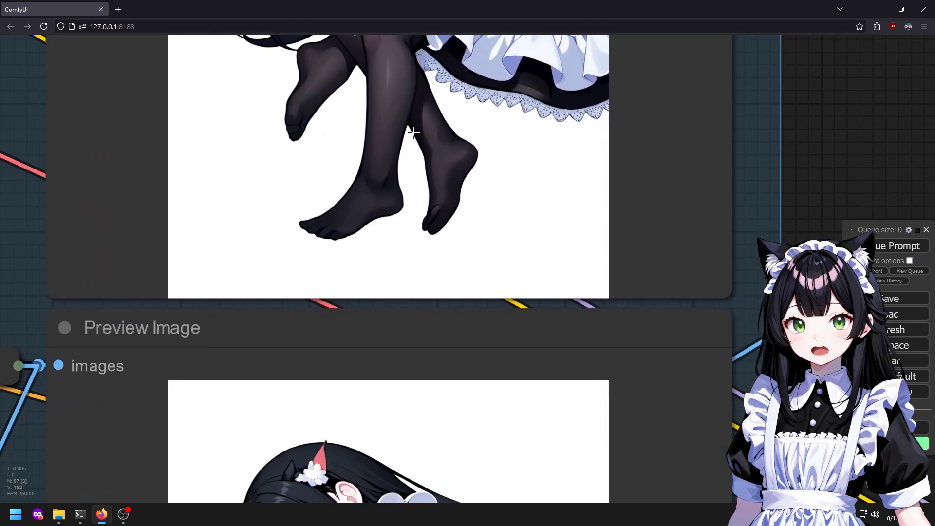
left_click_drag(446, 350, 423, 110)
scroll(561, 177, "down", 3)
left_click_drag(571, 254, 526, 41)
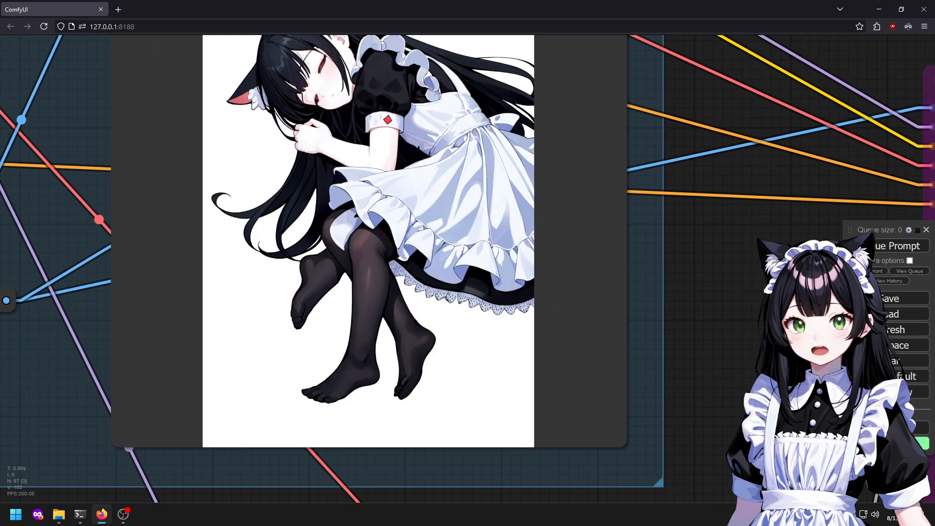
Queue the prompt again and check the girl's pose in the SD1.5, Upscale and SDXL previews.
scroll(706, 225, "down", 7)
left_click_drag(676, 232, 925, 410)
scroll(239, 231, "down", 6)
left_click_drag(114, 219, 392, 429)
left_click_drag(314, 403, 134, 407)
scroll(134, 407, "down", 11)
left_click_drag(409, 415, 471, 208)
left_click_drag(519, 296, 553, 305)
scroll(539, 347, "up", 10)
left_click_drag(342, 170, 519, 331)
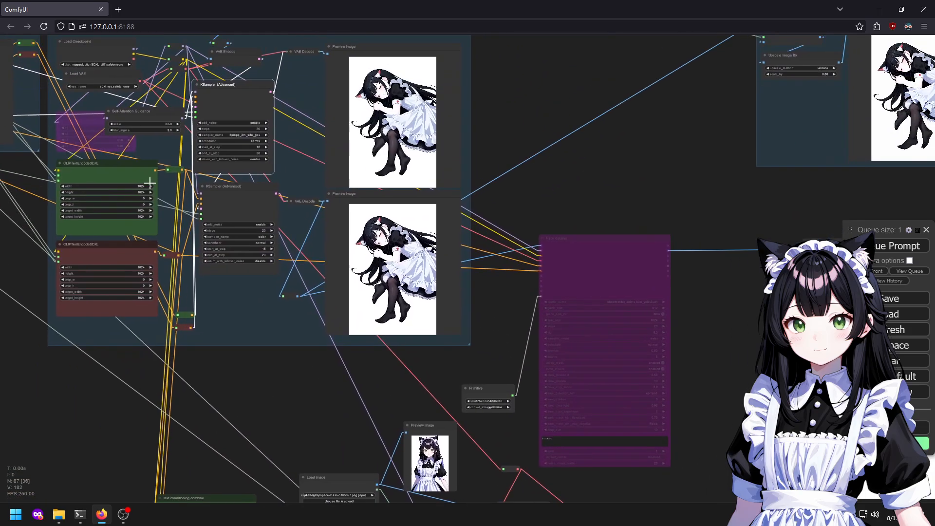
left_click_drag(154, 176, 211, 336)
scroll(342, 290, "up", 5)
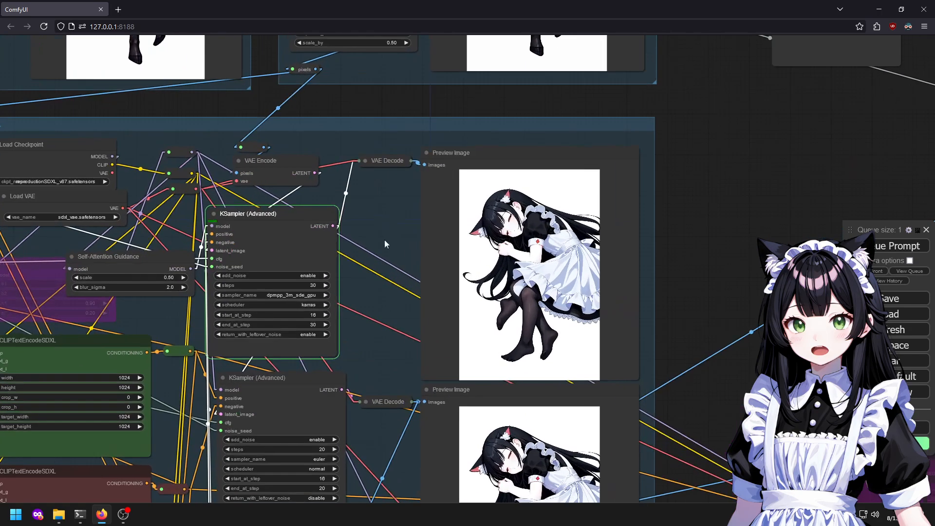
left_click_drag(382, 255, 411, 482)
scroll(609, 173, "up", 6)
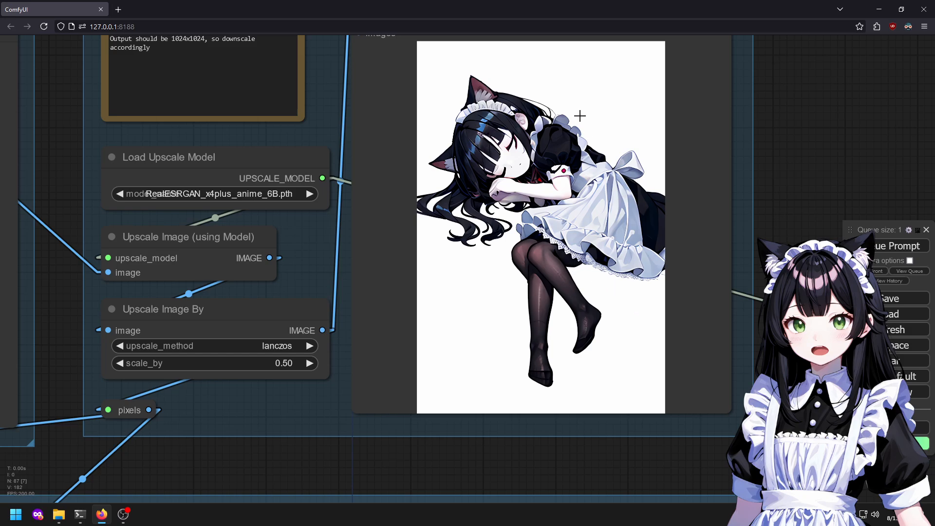
Set the strength to 1.00 in the SD1.5 Apply ControlNet (Advanced) node and queue the prompt.
scroll(572, 134, "down", 11)
scroll(253, 141, "up", 9)
left_click_drag(593, 342, 915, 525)
left_click_drag(791, 252, 742, 360)
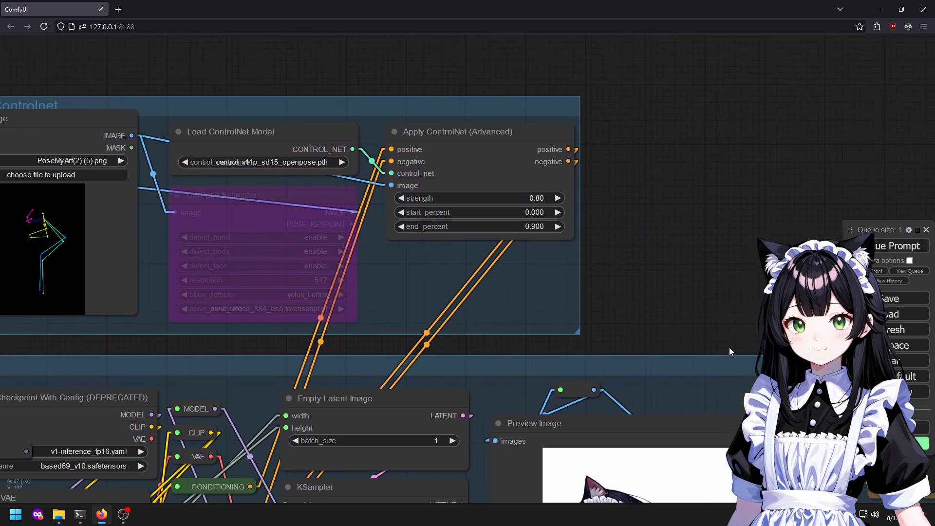
left_click(528, 193)
type("1")
key("Return")
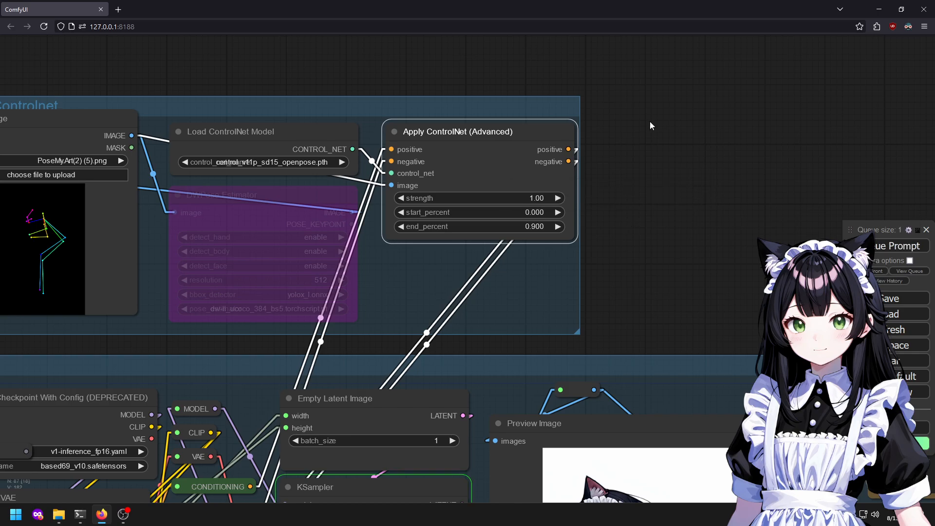
Examine the girl's pose in the new SD1.5, Upscale and SDXL previews.
scroll(498, 73, "down", 6)
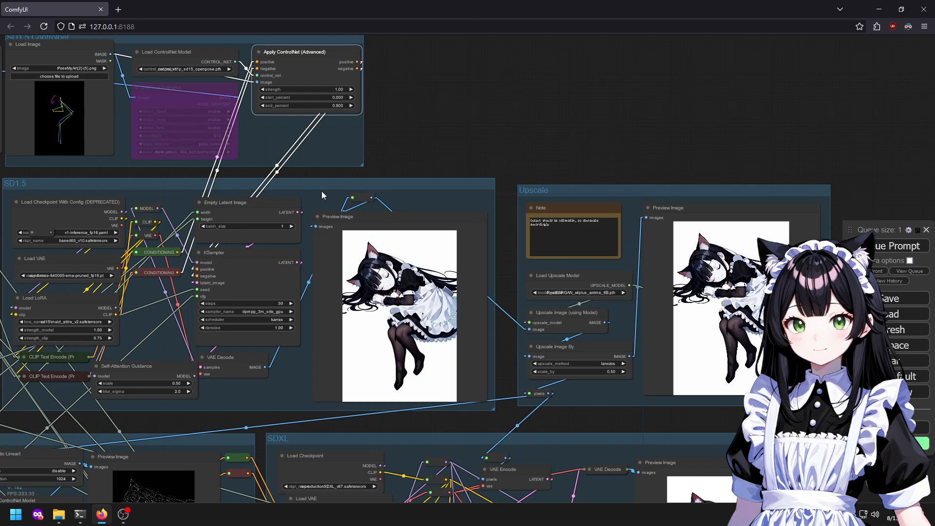
scroll(345, 196, "up", 3)
scroll(415, 228, "up", 3)
left_click_drag(496, 368, 308, 200)
left_click_drag(431, 172, 278, 165)
left_click_drag(674, 415, 306, 81)
left_click_drag(394, 286, 784, 356)
scroll(294, 182, "down", 3)
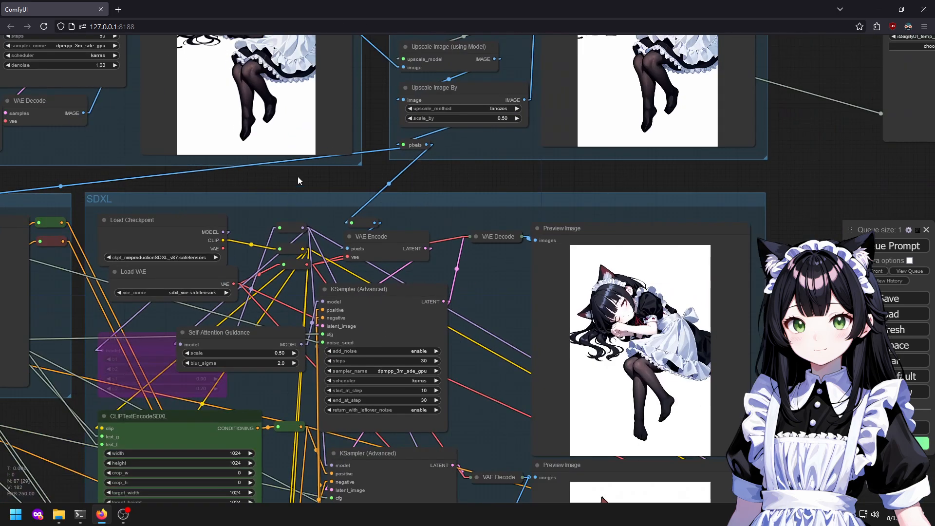
Set the strength to 1.10 in the SD1.5 Apply ControlNet (Advanced) node and queue the prompt.
left_click_drag(294, 183, 163, 167)
scroll(163, 167, "up", 3)
left_click(443, 119)
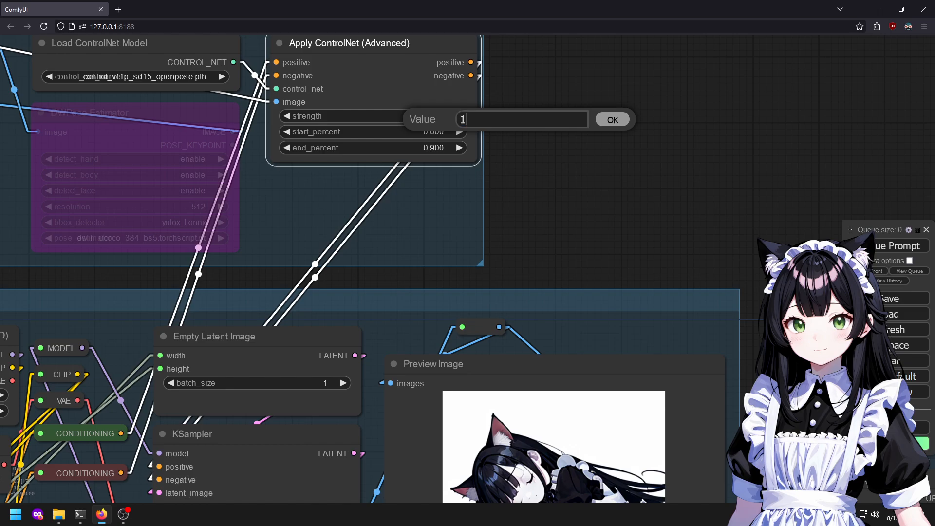
type("1.1")
key("Return")
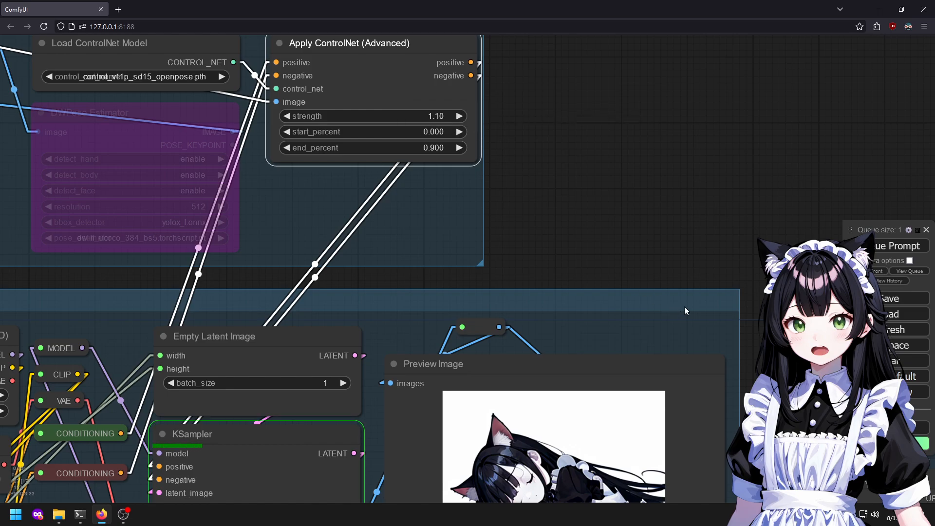
Follow the new generation from the SD1.5 preview through Upscale to the SDXL sampler.
left_click_drag(666, 238, 623, 123)
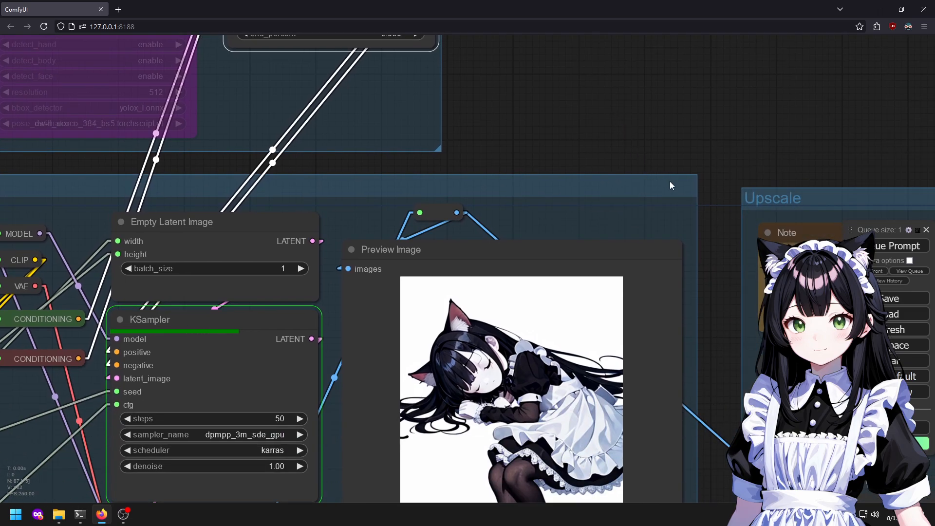
left_click_drag(672, 189, 631, 48)
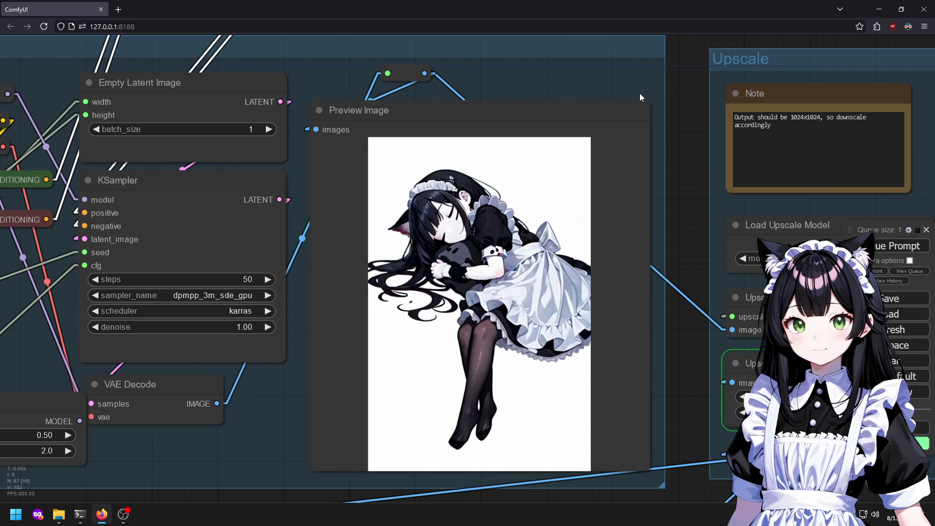
left_click_drag(677, 125, 490, 293)
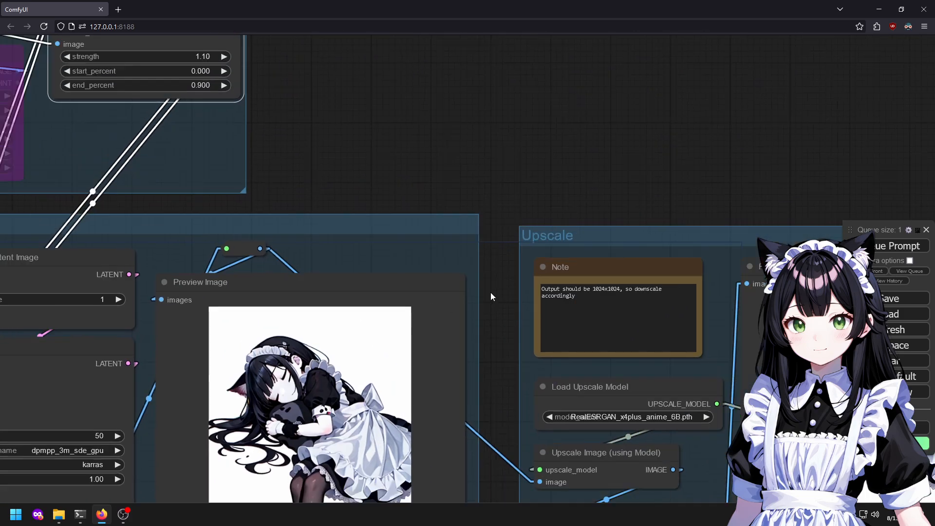
scroll(516, 218, "down", 7)
left_click_drag(517, 217, 320, 109)
scroll(622, 263, "up", 5)
scroll(612, 302, "up", 3)
left_click_drag(691, 419, 524, 4)
left_click_drag(487, 235, 644, 212)
scroll(706, 431, "down", 7)
scroll(579, 178, "up", 5)
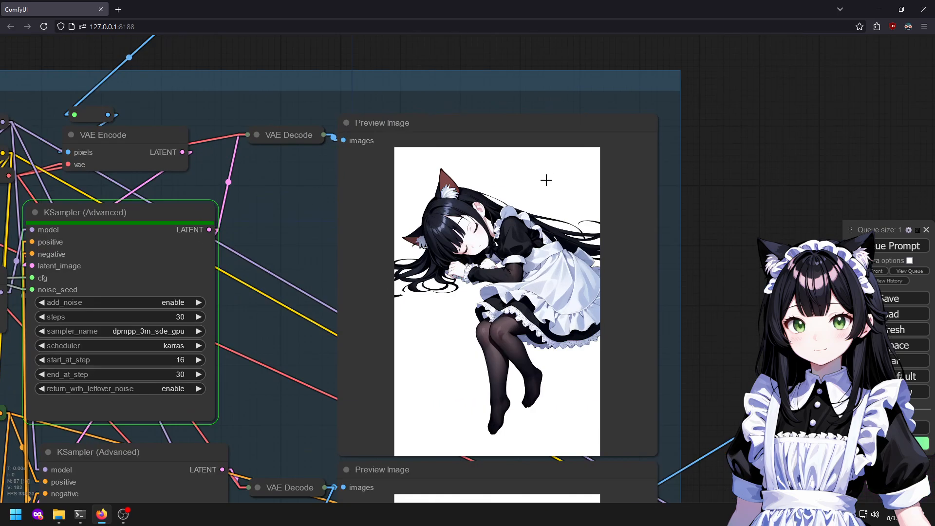
Compare the girl's pose and the details around her arms in the two SDXL previews.
left_click_drag(723, 318, 625, 78)
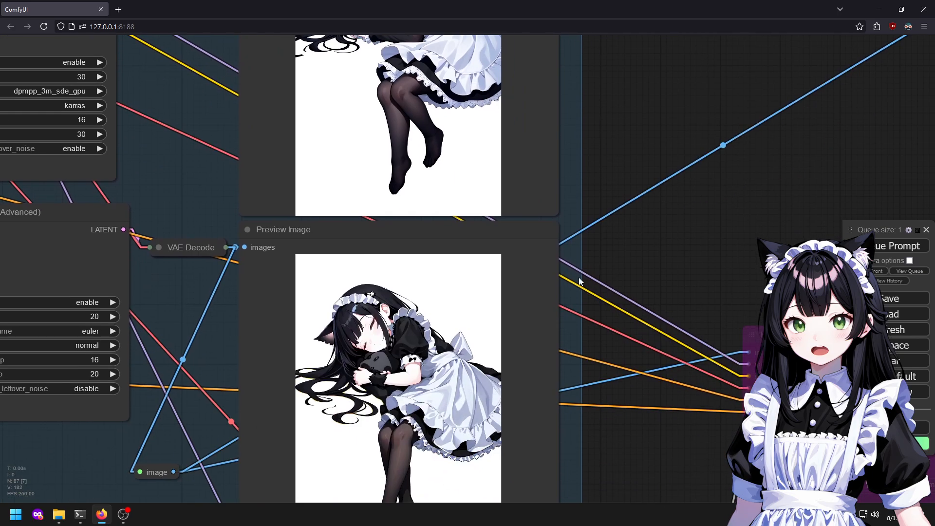
scroll(538, 271, "up", 3)
scroll(489, 219, "down", 5)
left_click_drag(572, 280, 592, 330)
scroll(547, 177, "up", 4)
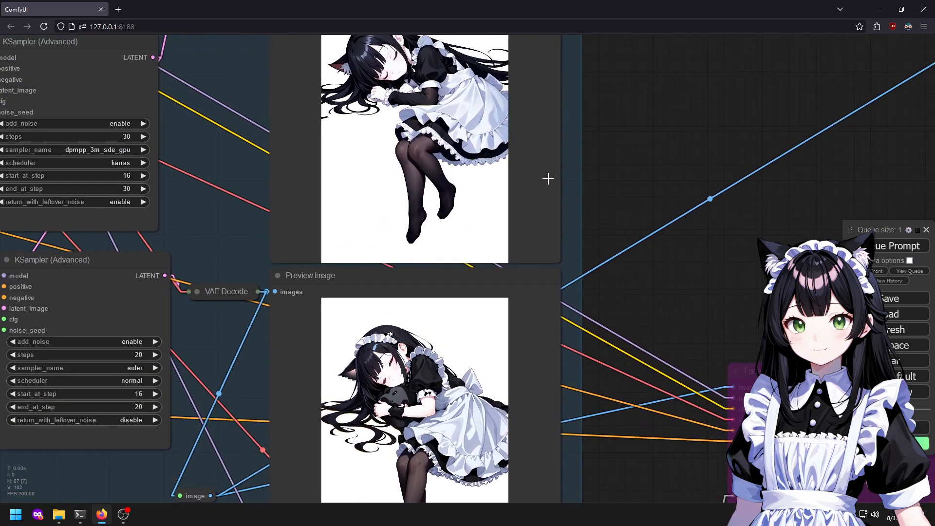
left_click_drag(603, 194, 649, 334)
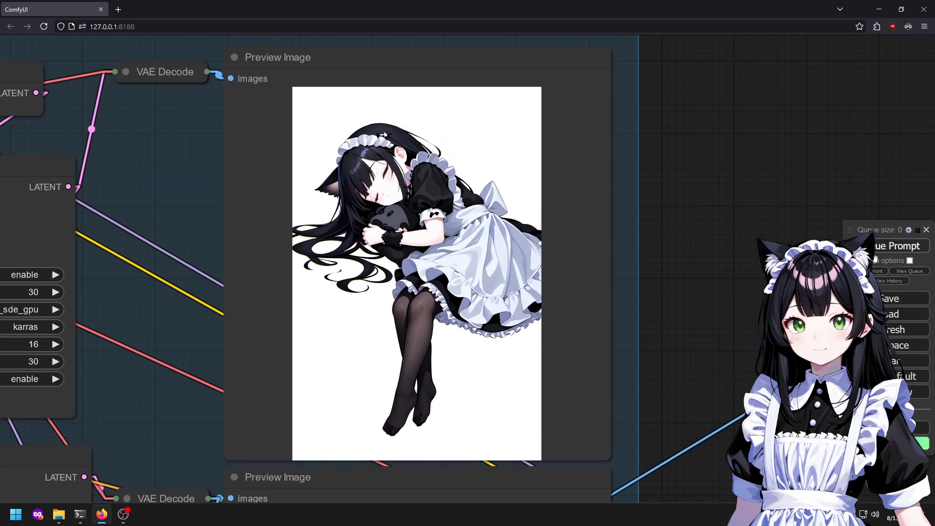
Queue another generation with the same settings and inspect the SD1.5 and Upscale previews closely.
scroll(629, 314, "down", 5)
scroll(629, 314, "up", 4)
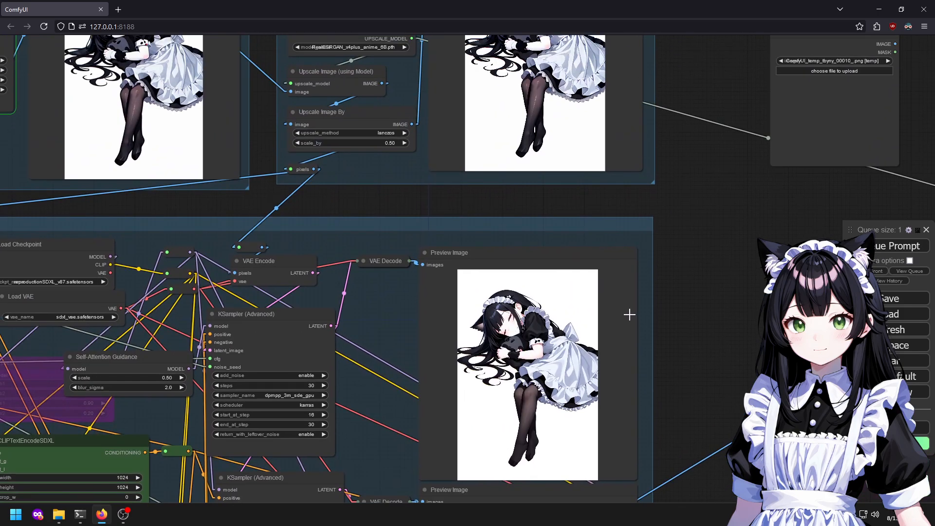
scroll(370, 86, "down", 3)
left_click_drag(291, 217, 341, 320)
scroll(160, 194, "up", 3)
scroll(160, 194, "up", 5)
scroll(244, 209, "down", 5)
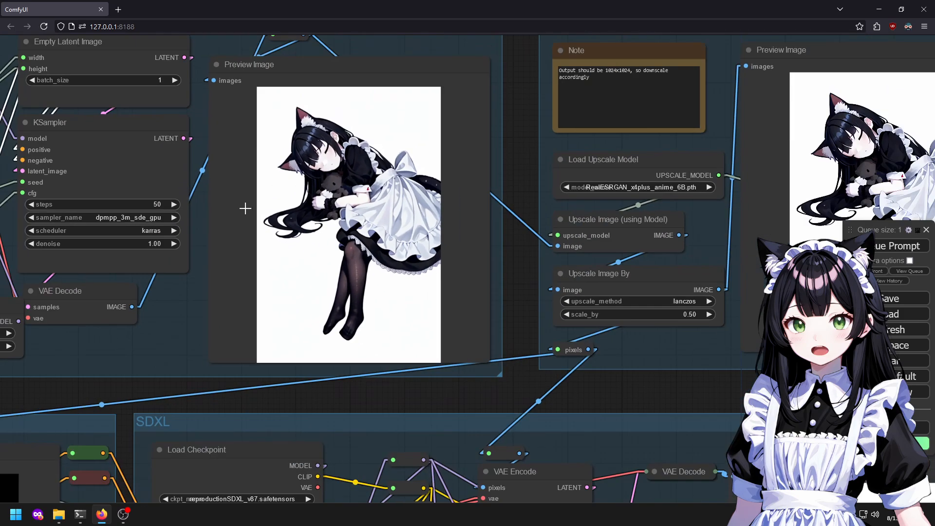
scroll(720, 219, "up", 10)
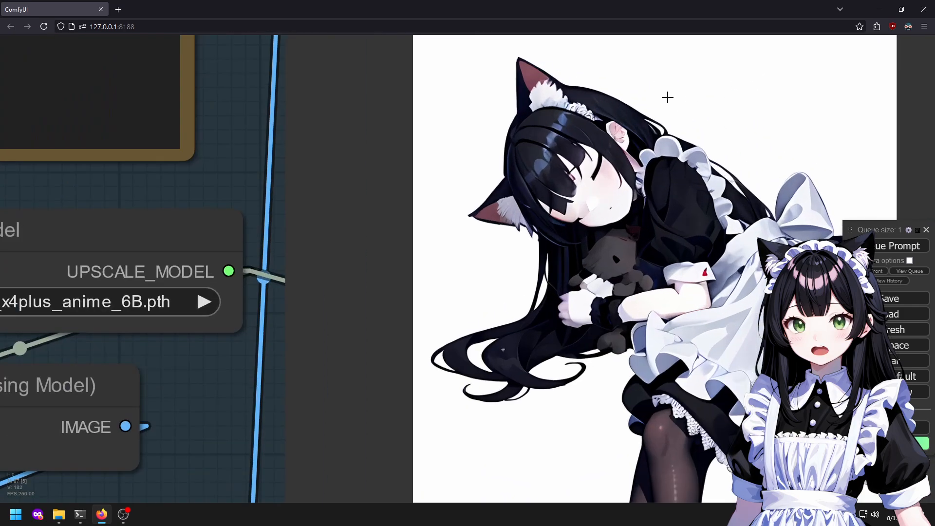
scroll(630, 98, "up", 1)
scroll(618, 100, "up", 1)
scroll(609, 100, "down", 12)
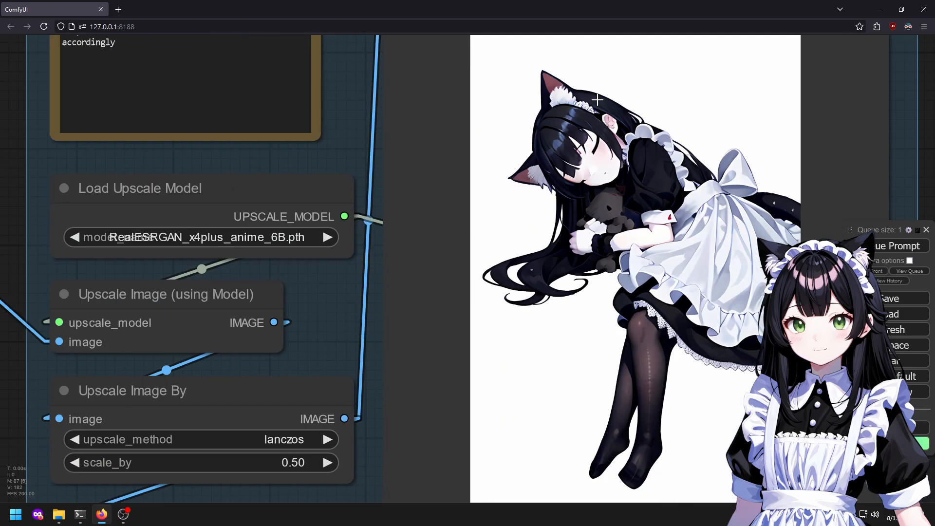
Inspect the SDXL previews closely from the girl's face down to her feet.
left_click_drag(703, 393, 618, 37)
scroll(613, 212, "up", 8)
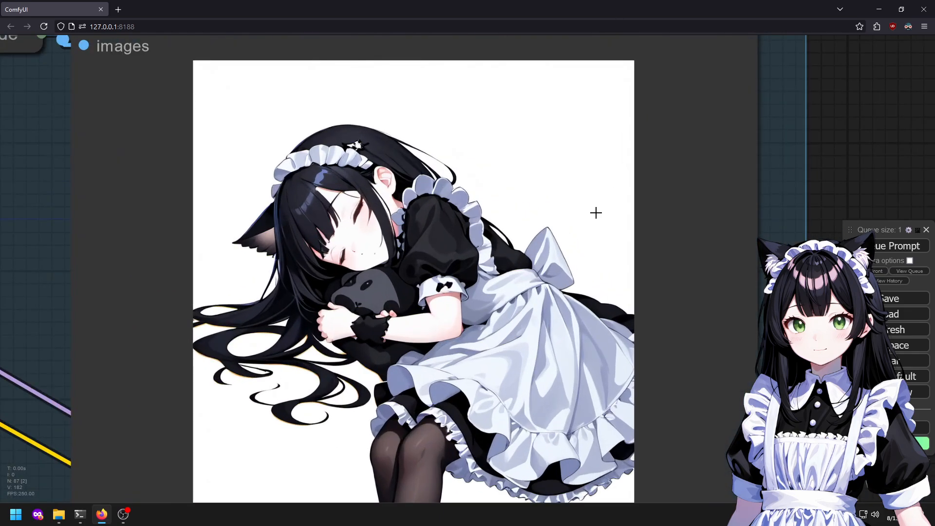
left_click_drag(625, 494, 613, 166)
left_click_drag(587, 351, 591, 175)
left_click_drag(538, 413, 565, 242)
scroll(556, 209, "down", 12)
Set end_percent to 1 in the SD1.5 Apply ControlNet (Advanced) node and queue the prompt.
left_click_drag(547, 182, 613, 407)
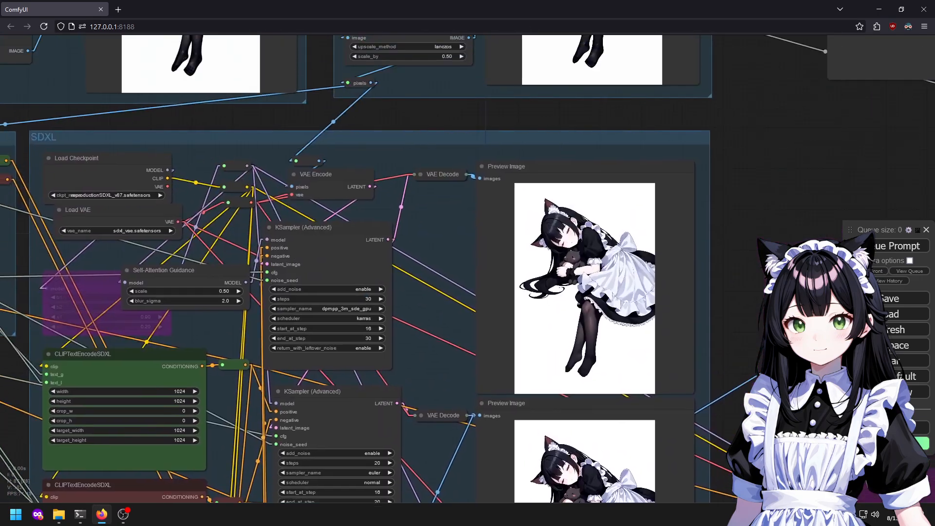
left_click_drag(633, 101, 729, 361)
left_click_drag(418, 128, 576, 369)
scroll(303, 207, "up", 9)
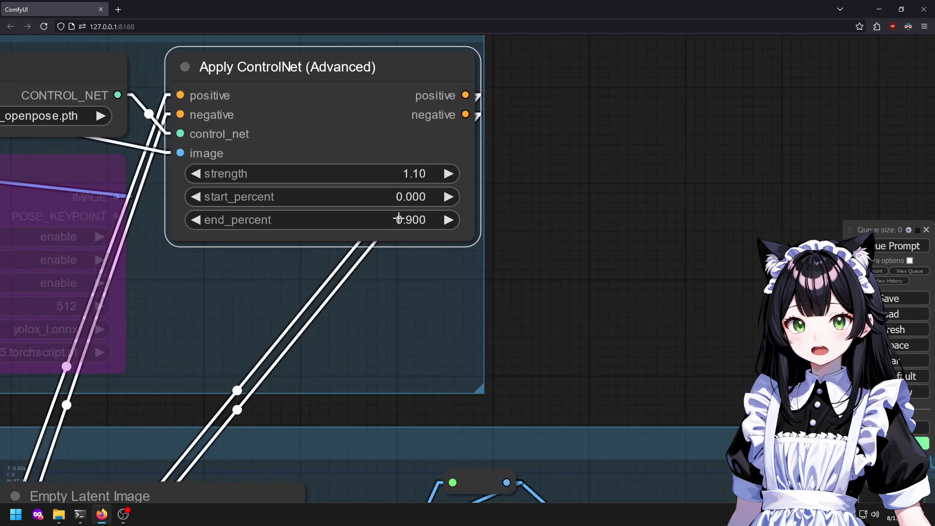
left_click(409, 219)
type("1")
key("Return")
Compare the newly generated pose across the SD1.5, Upscale and SDXL previews.
scroll(659, 315, "down", 10)
left_click_drag(684, 377, 522, 175)
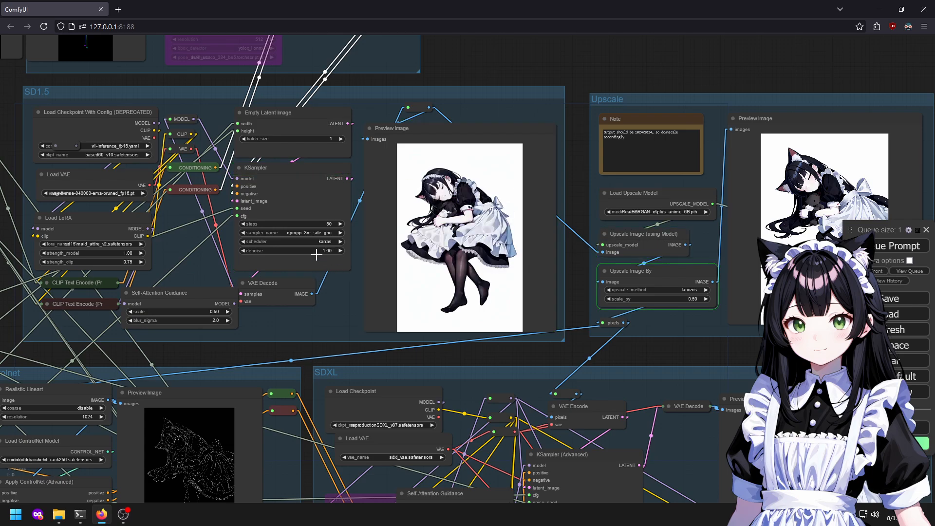
left_click_drag(676, 389, 446, 369)
left_click_drag(636, 426, 633, 222)
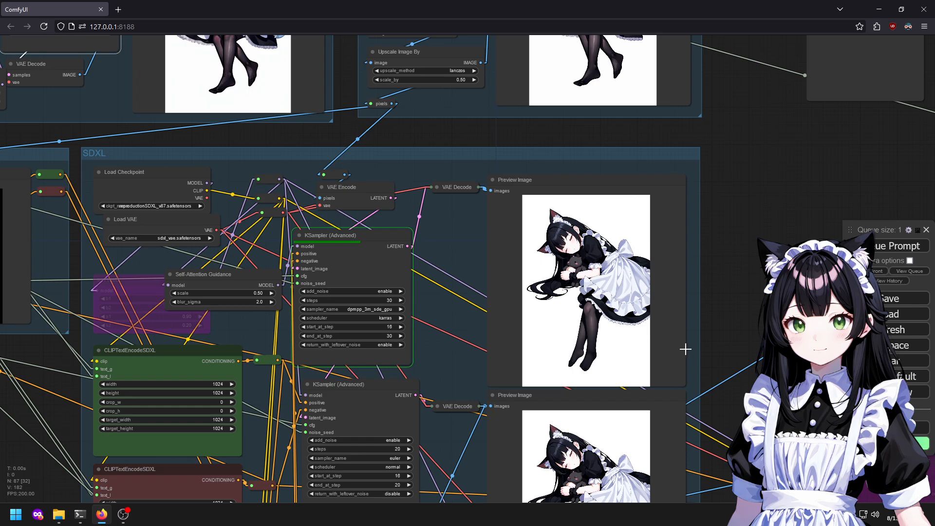
left_click_drag(685, 350, 719, 525)
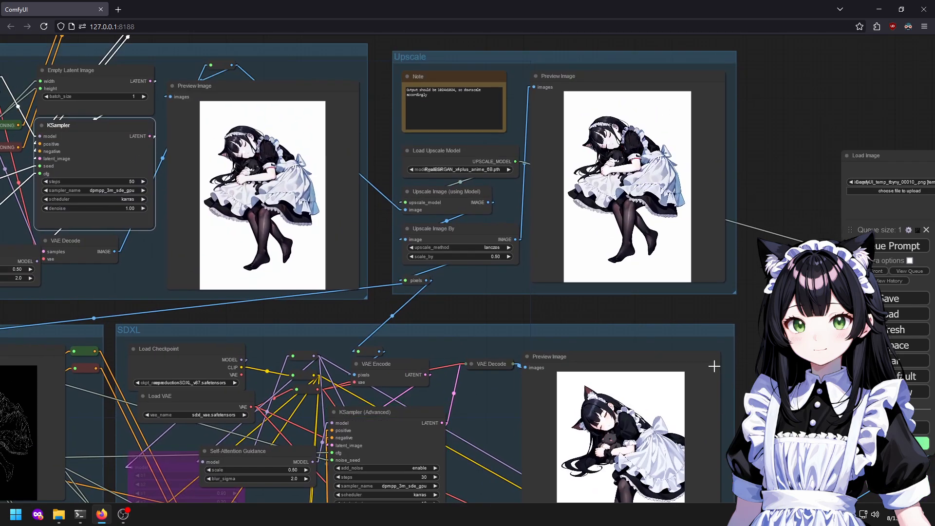
left_click_drag(716, 365, 526, 177)
left_click_drag(617, 385, 605, 249)
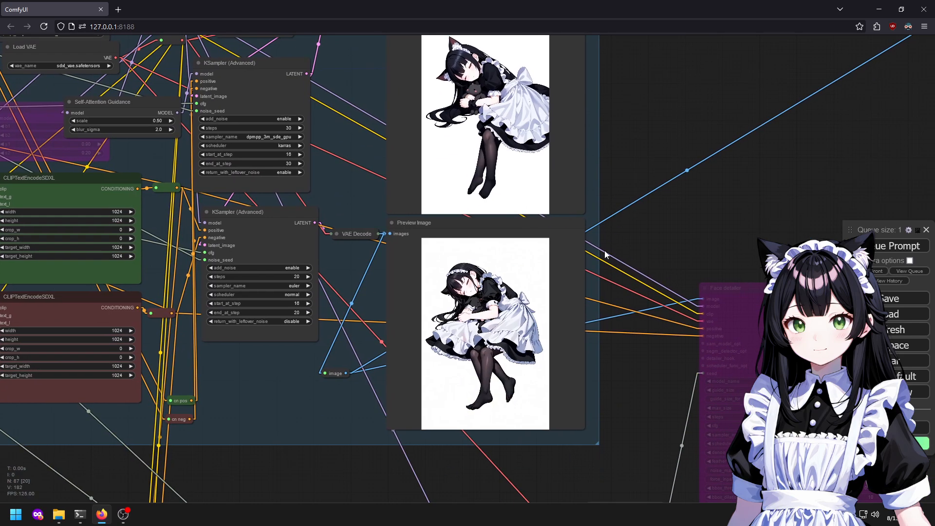
Queue the prompt once more and check the finished SDXL previews and the new SD1.5 image.
left_click(886, 249)
left_click_drag(604, 174, 663, 338)
left_click(532, 223)
left_click_drag(554, 197, 505, 173)
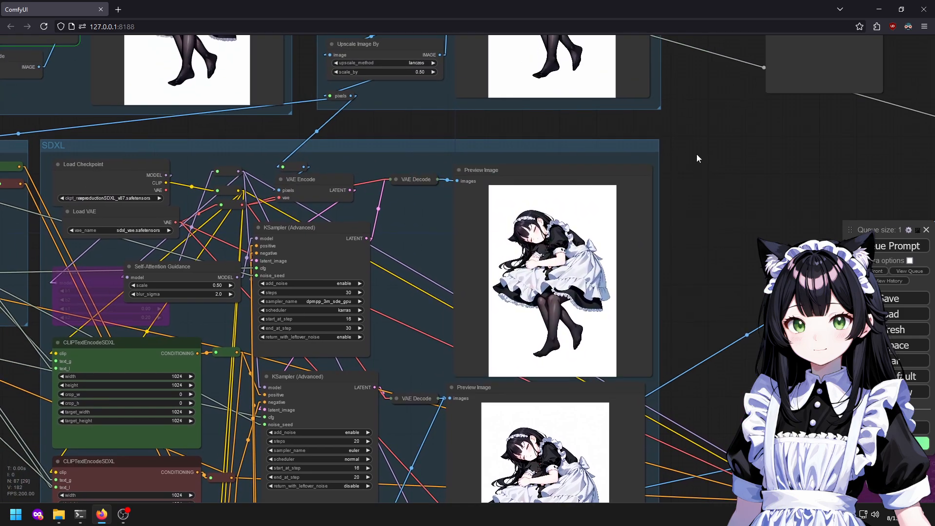
left_click_drag(673, 156, 717, 320)
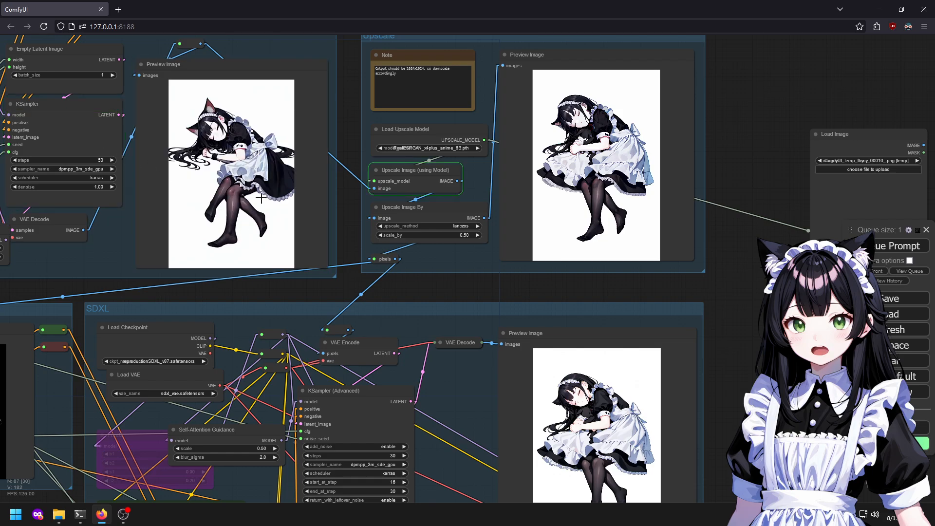
Examine the OpenPose skeleton in the SD1.5 ControlNet group closely and compare it with the generated pose in the SD1.5 preview.
scroll(535, 154, "up", 5)
scroll(735, 108, "down", 2)
scroll(735, 119, "up", 7)
scroll(721, 235, "down", 10)
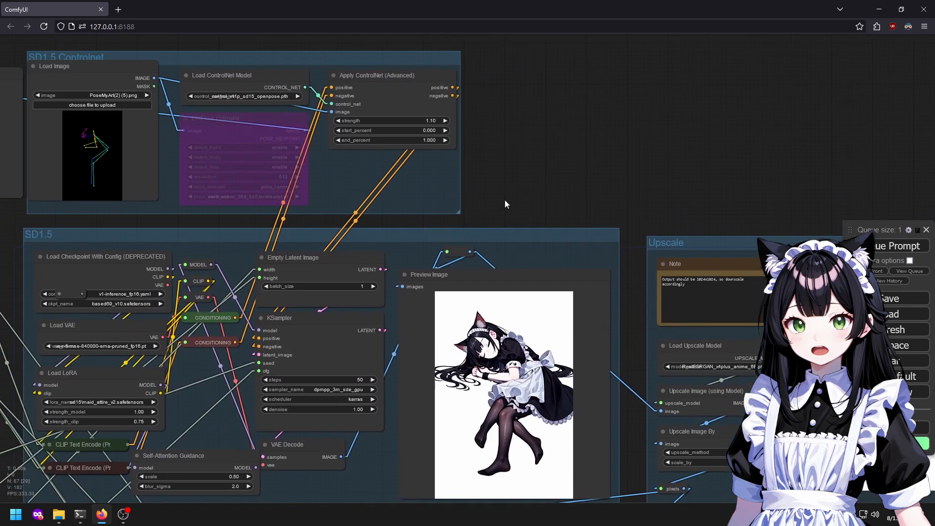
left_click_drag(421, 130, 600, 188)
scroll(242, 216, "up", 16)
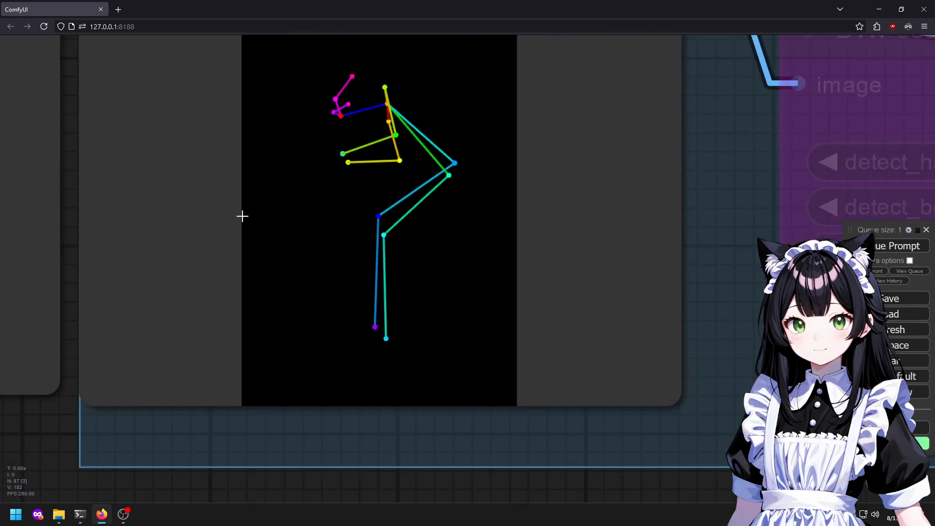
scroll(299, 219, "down", 8)
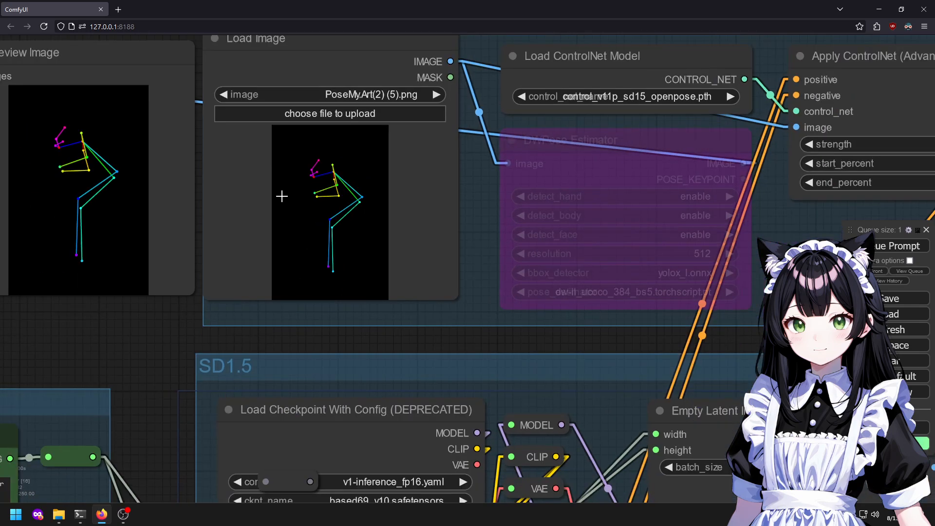
scroll(282, 203, "up", 10)
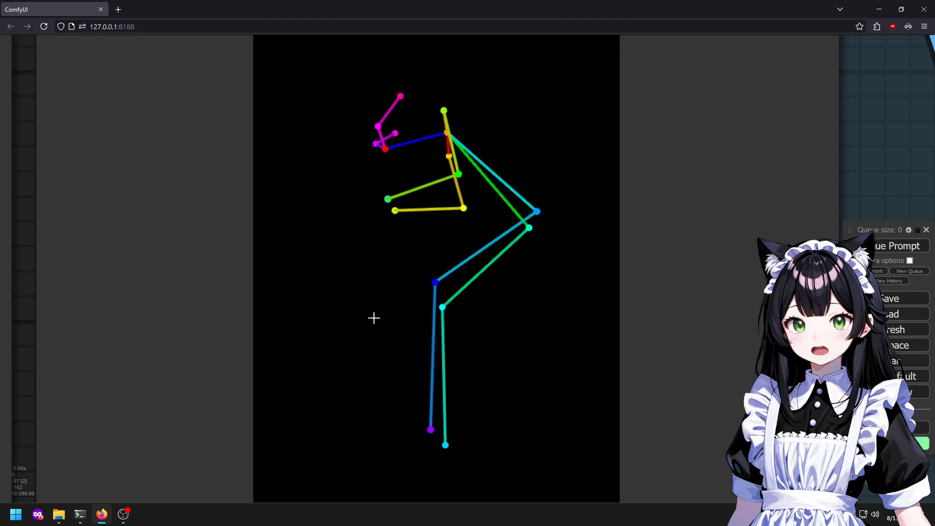
scroll(429, 306, "down", 9)
Queue the prompt again and check the new pose in the SD1.5, Upscale and SDXL previews.
left_click_drag(462, 344, 220, 233)
scroll(543, 446, "down", 5)
left_click_drag(543, 446, 20, 141)
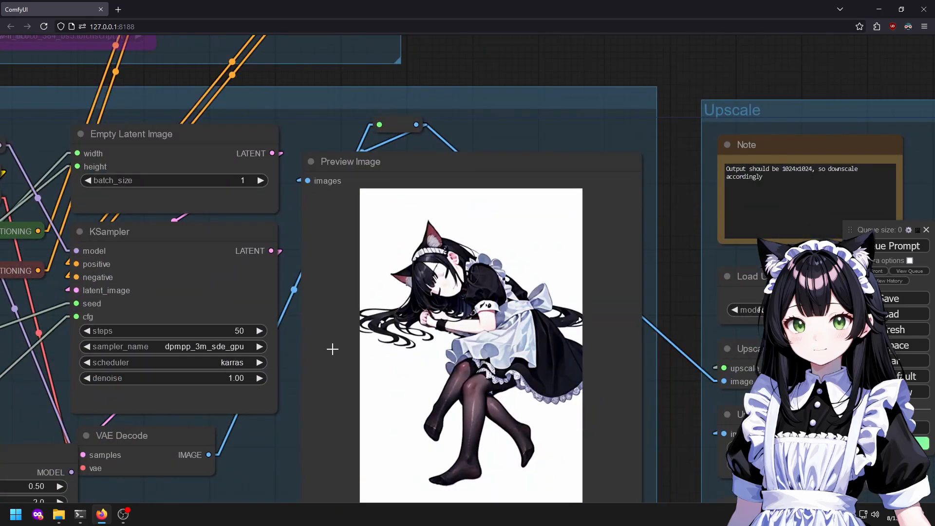
left_click_drag(285, 370, 126, 210)
left_click(894, 246)
scroll(741, 311, "down", 5)
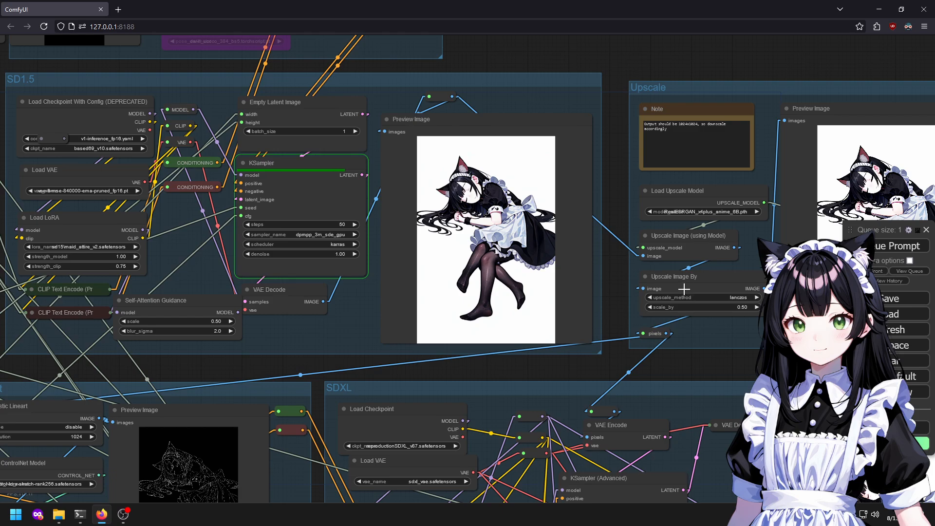
left_click_drag(731, 338, 510, 279)
scroll(725, 390, "down", 2)
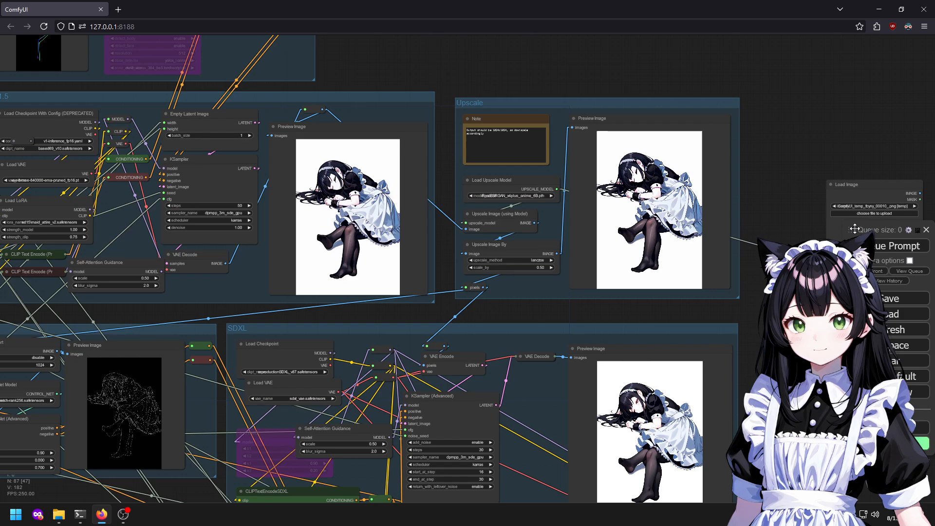
Queue another generation and follow its progress from the SD1.5 preview down to both SDXL previews.
scroll(438, 185, "up", 5)
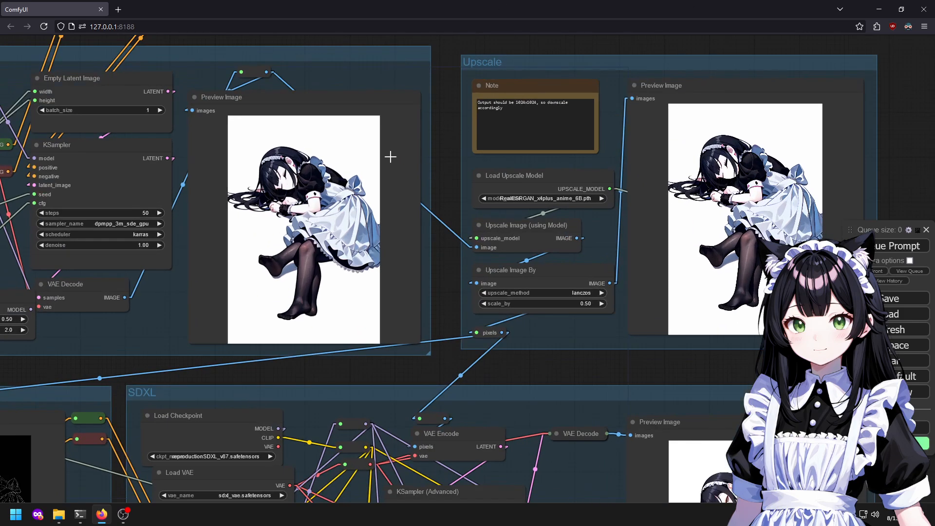
scroll(378, 209, "down", 3)
scroll(473, 323, "up", 3)
left_click(898, 246)
scroll(713, 417, "up", 1)
scroll(613, 309, "down", 5)
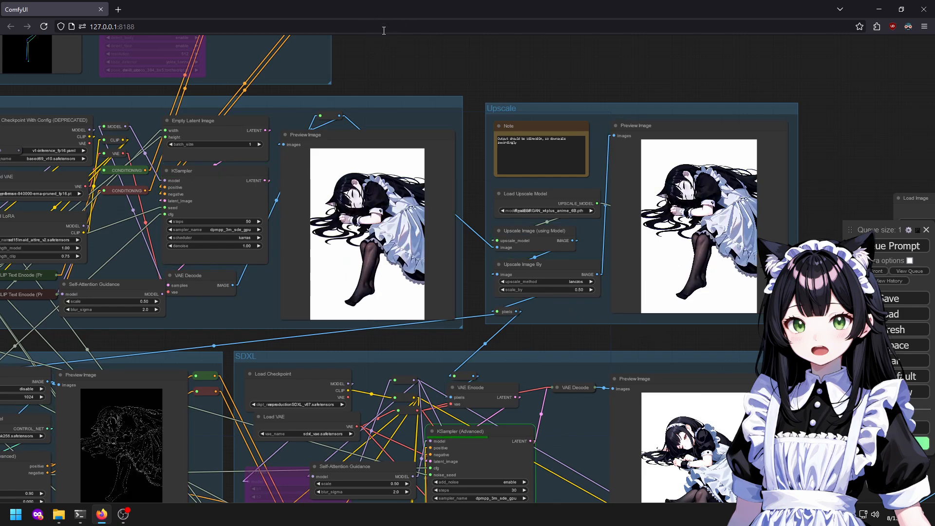
left_click_drag(610, 407, 550, 329)
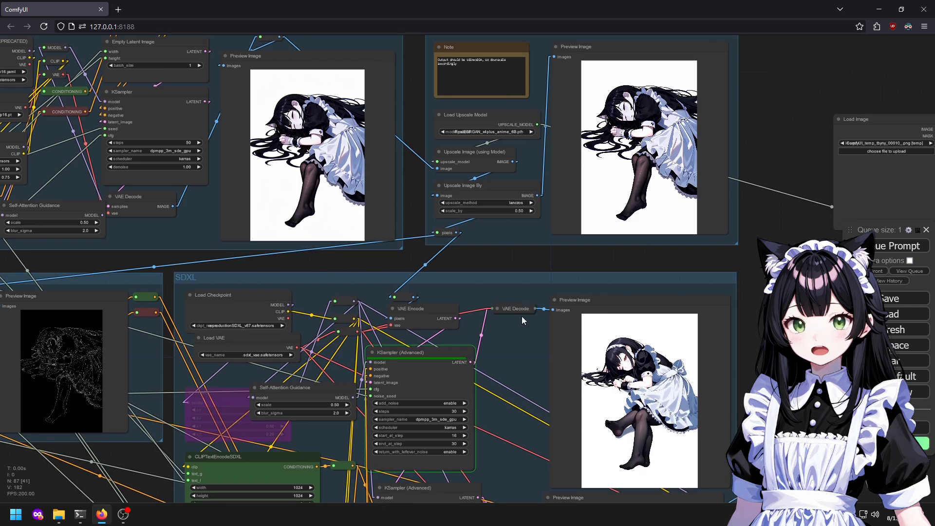
left_click_drag(693, 489, 596, 375)
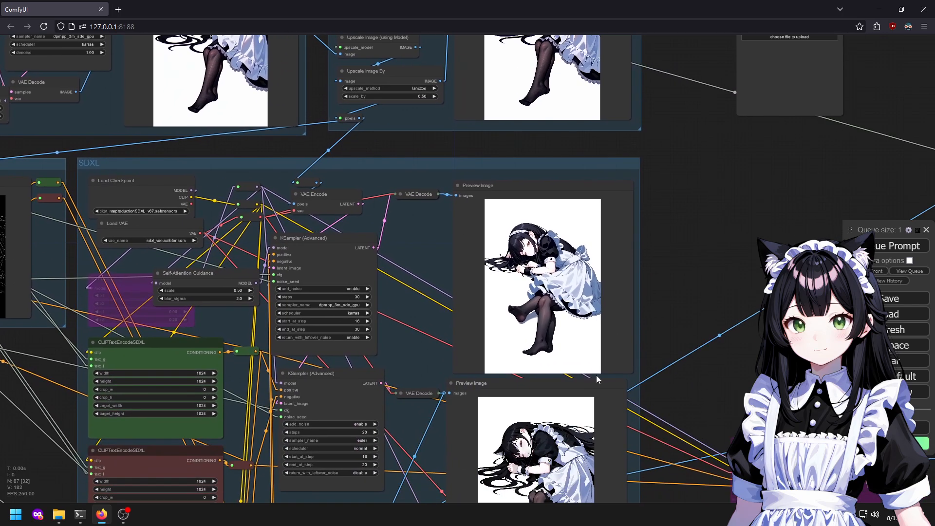
left_click_drag(532, 311, 523, 288)
left_click_drag(747, 450, 657, 360)
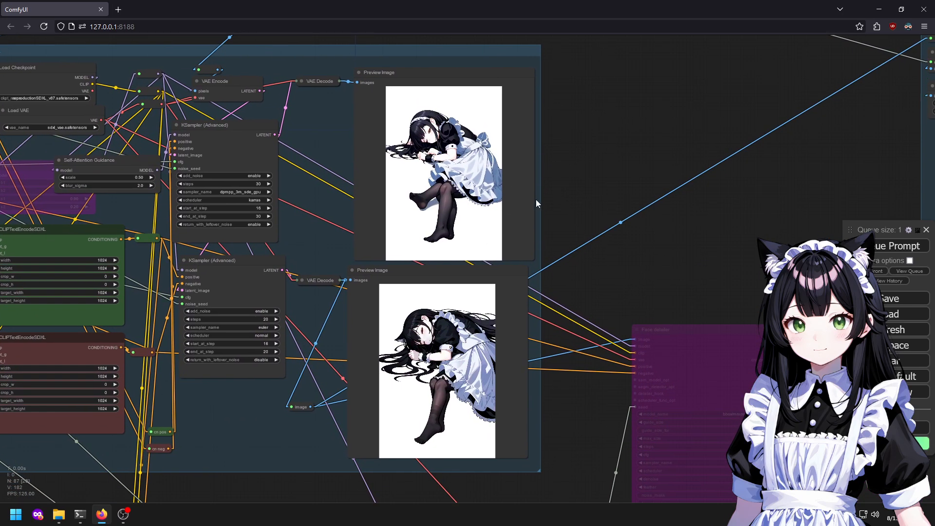
Inspect the girl's face, ear, hands and feet closely in the two finished SDXL previews.
scroll(385, 236, "up", 4)
scroll(370, 247, "down", 3)
scroll(379, 242, "up", 1)
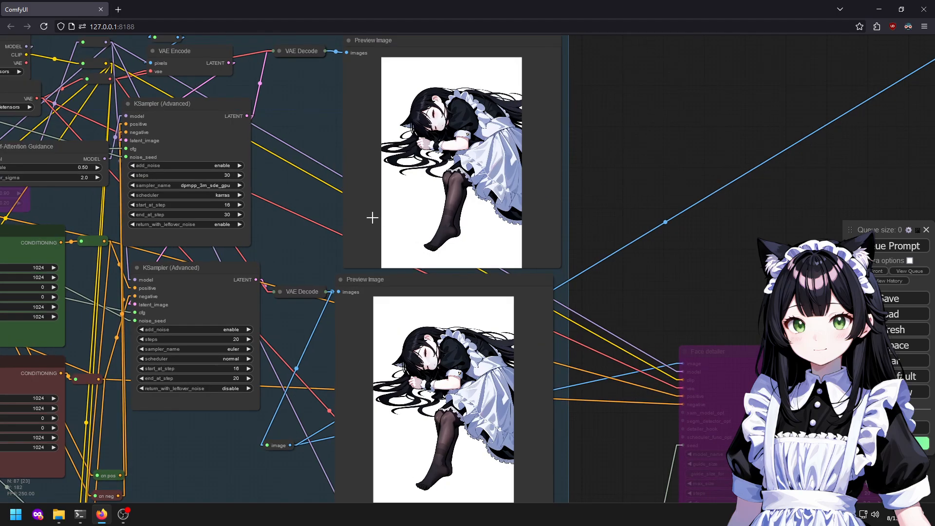
scroll(553, 202, "up", 7)
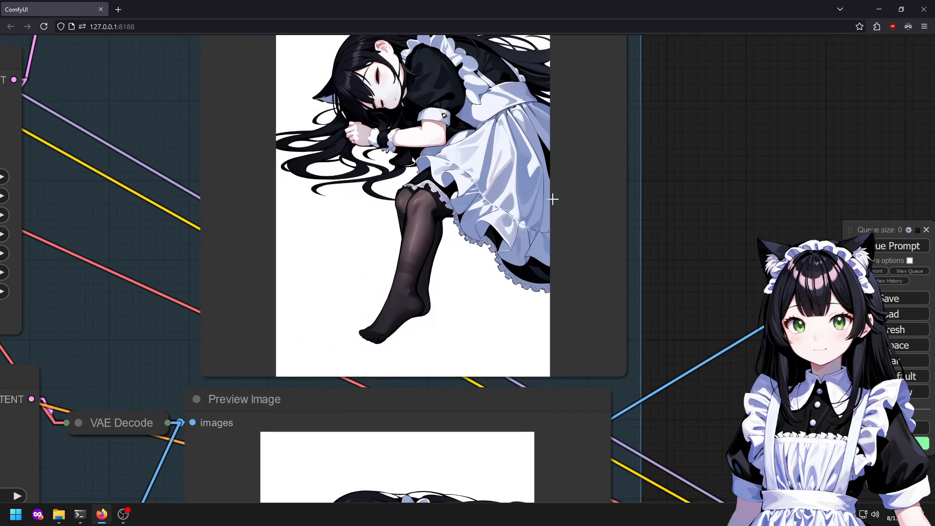
left_click_drag(731, 180, 766, 284)
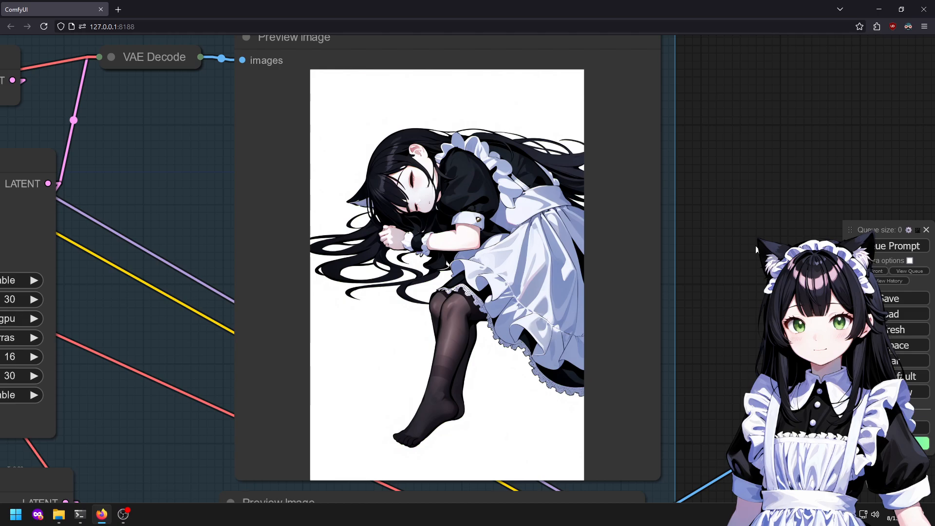
scroll(368, 149, "up", 7)
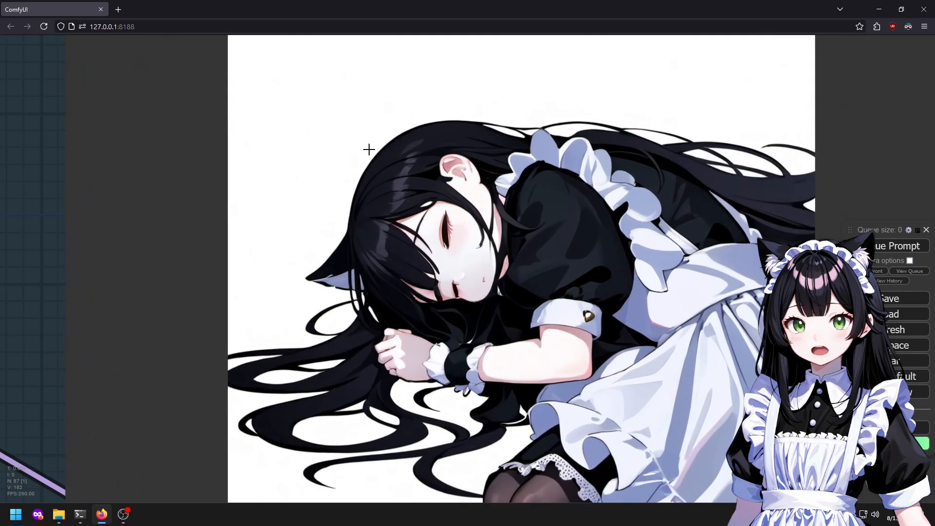
scroll(385, 169, "down", 7)
left_click_drag(699, 487, 634, 315)
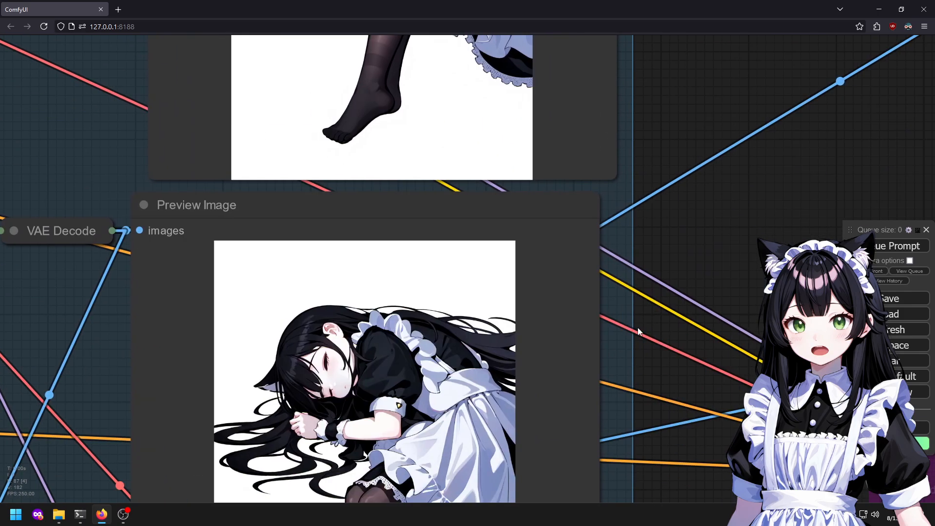
scroll(253, 308, "up", 9)
scroll(350, 359, "down", 15)
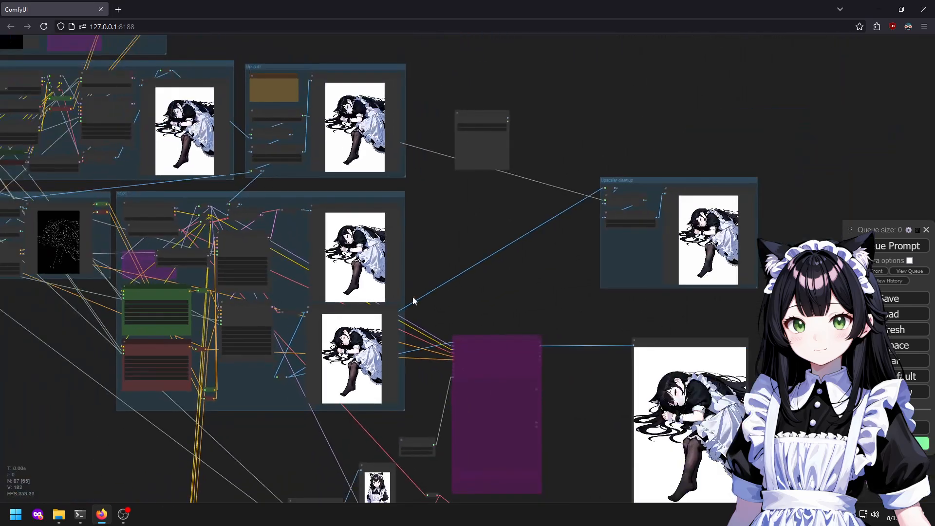
Examine the final upscaled preview at close range, checking the face, hair and dress details.
scroll(411, 302, "up", 5)
left_click_drag(701, 309, 259, 357)
scroll(347, 294, "up", 16)
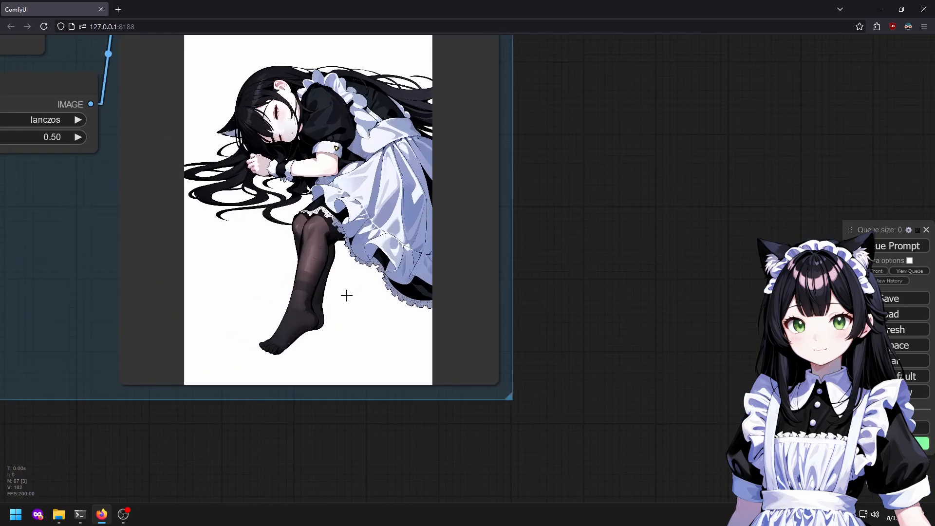
scroll(291, 235, "up", 2)
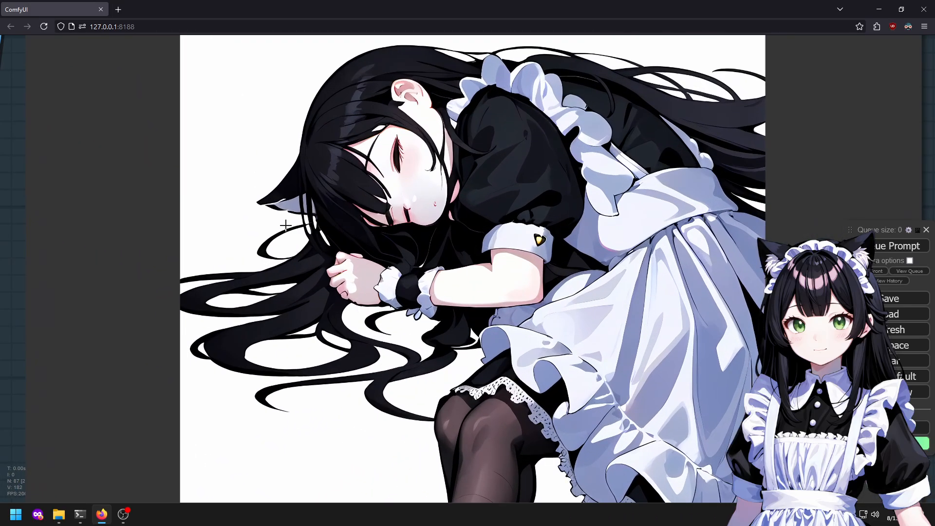
scroll(286, 225, "down", 12)
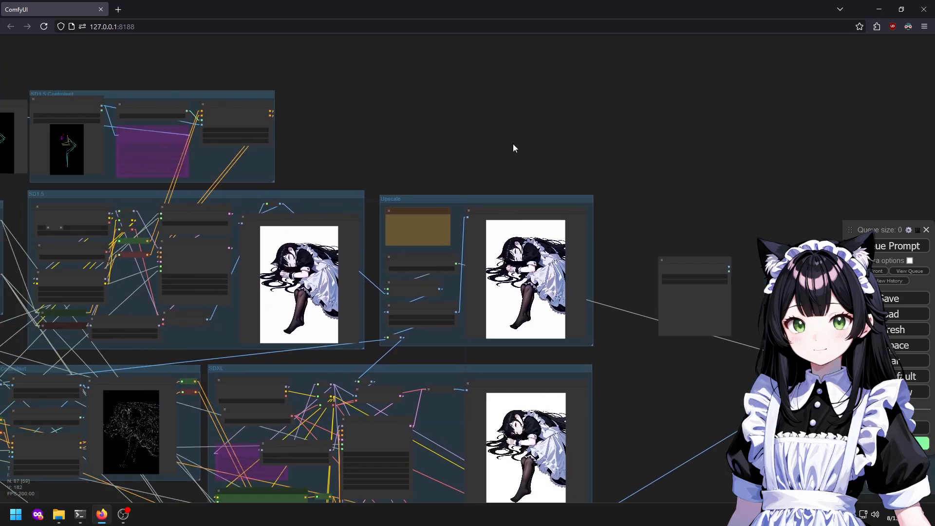
Queue the prompt once more and check the resulting SD1.5 image alongside the Apply ControlNet settings.
left_click(882, 244)
scroll(362, 296, "up", 5)
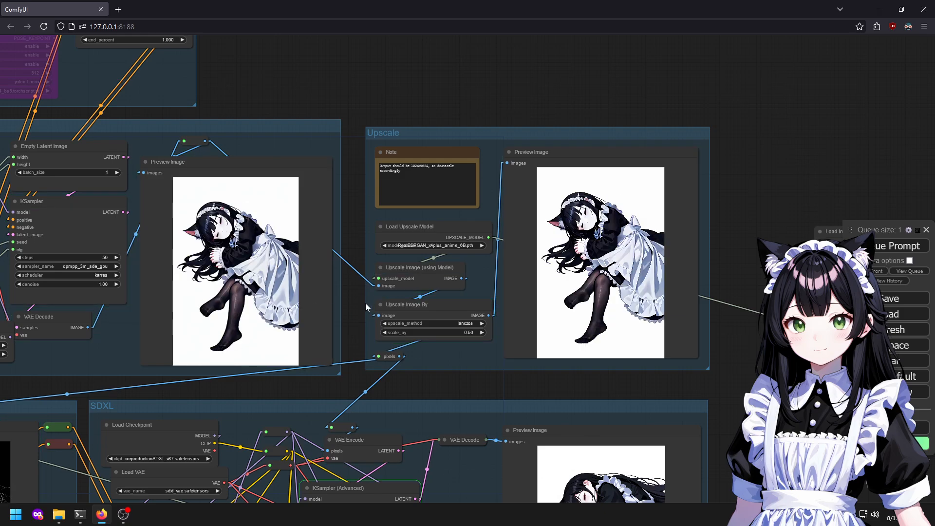
left_click_drag(201, 81, 430, 220)
left_click_drag(400, 273, 428, 260)
left_click_drag(533, 360, 402, 299)
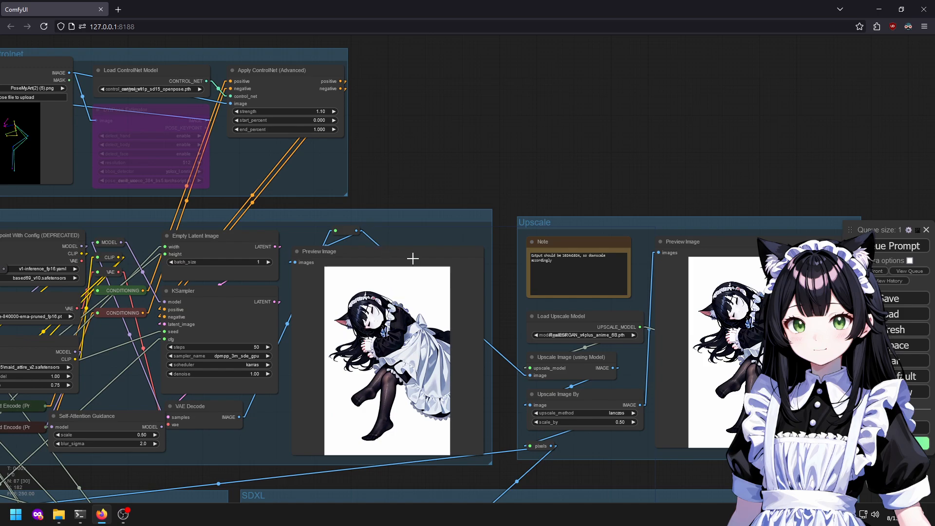
Open a private browsing window, search the web for safebooru and open the Safebooru site.
key("ctrl+t")
key("ctrl+w")
key("ctrl+shift+p")
type("safebooru")
key("Return")
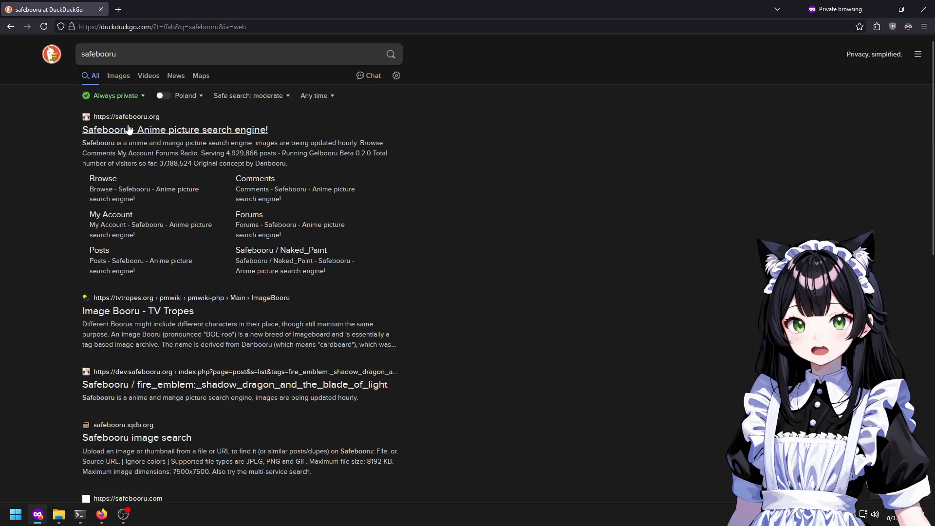
left_click(128, 129)
Search Safebooru for posts tagged curled_up.
left_click(450, 264)
type("curled_up")
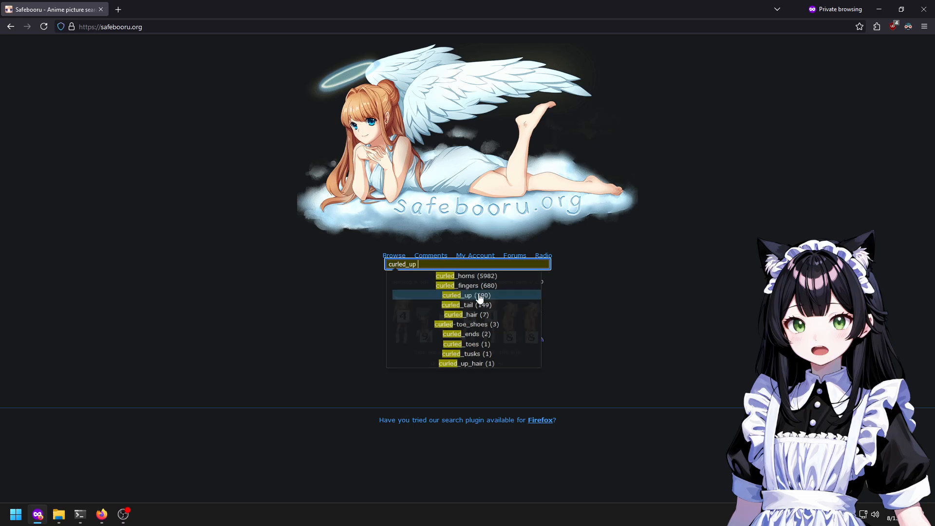
left_click(475, 296)
left_click(460, 273)
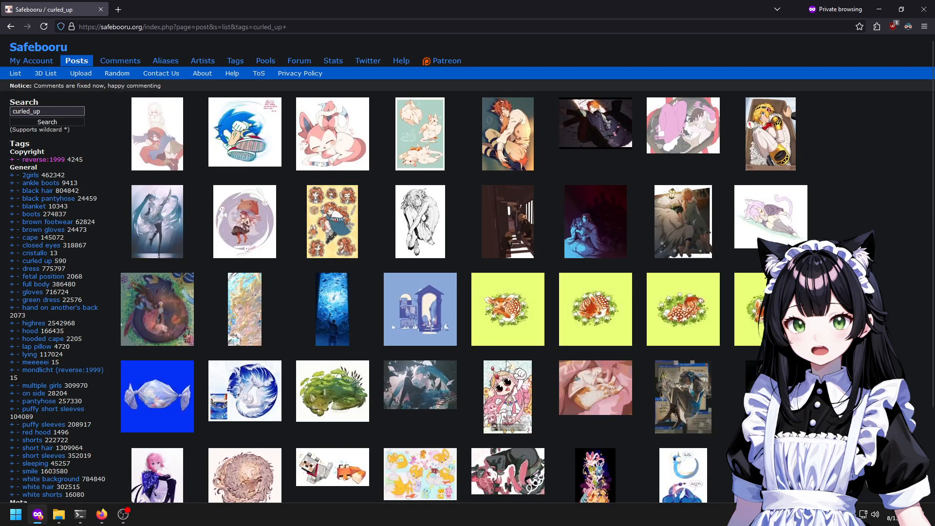
Open the second results page, open the greyscale drawing of a curled-up girl hugging a shirt, and view it in full.
scroll(351, 299, "down", 3)
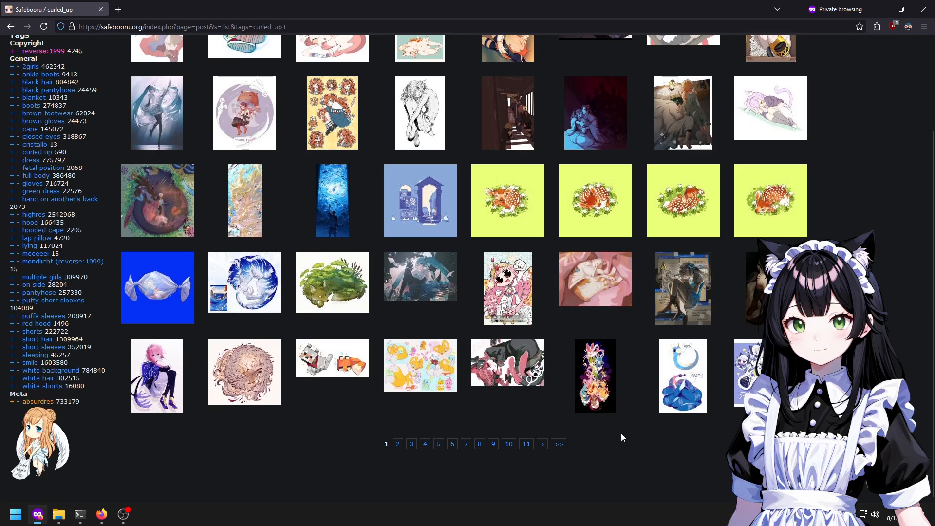
left_click(410, 444)
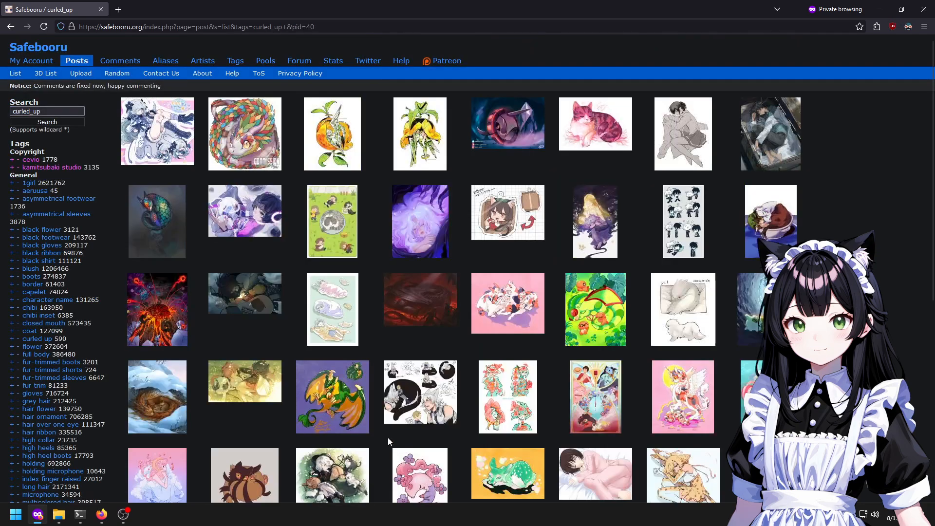
left_click(691, 133)
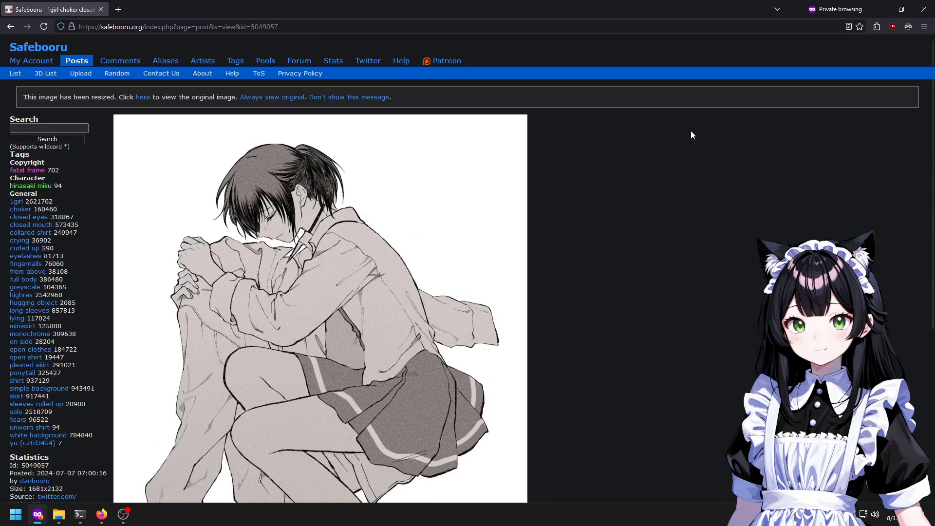
scroll(661, 251, "down", 4)
scroll(637, 245, "up", 4)
scroll(578, 255, "down", 2)
Copy the greyscale drawing to the clipboard and switch to the ComfyUI window.
right_click(308, 201)
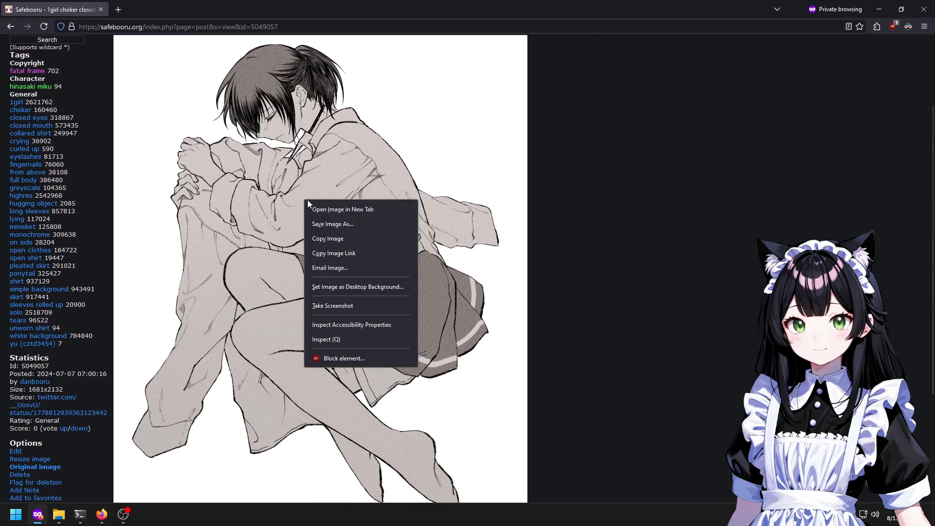
left_click(331, 240)
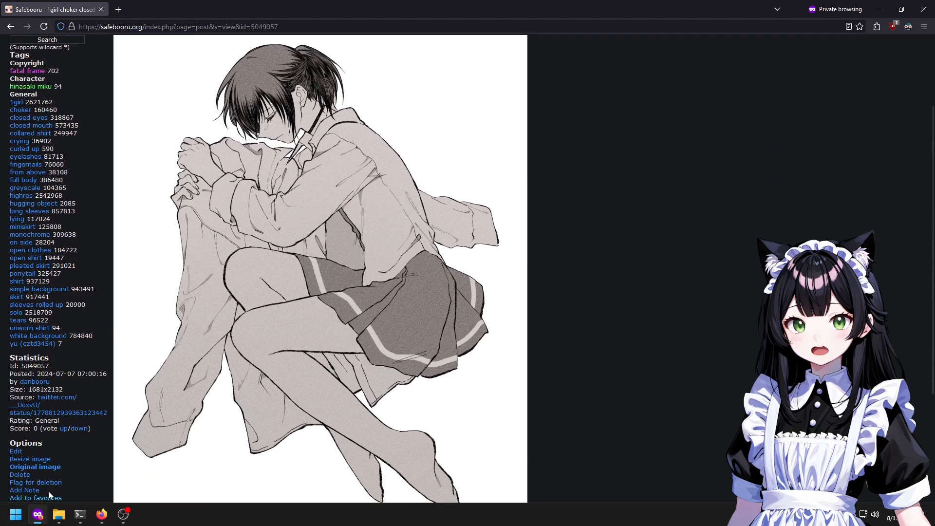
left_click(101, 514)
scroll(364, 130, "down", 5)
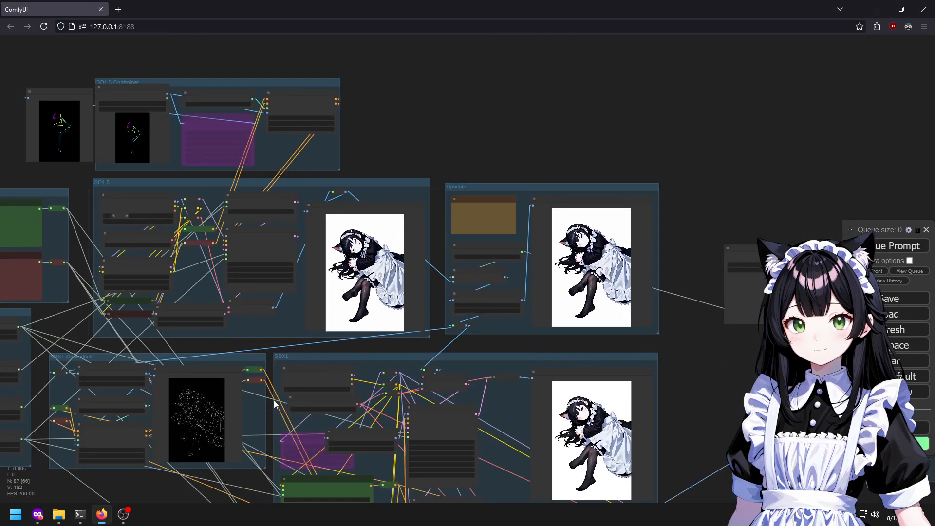
Return to the Safebooru post, save the drawing as an image file, and switch back to ComfyUI's SD1.5 ControlNet group.
key("alt+Tab")
right_click(428, 285)
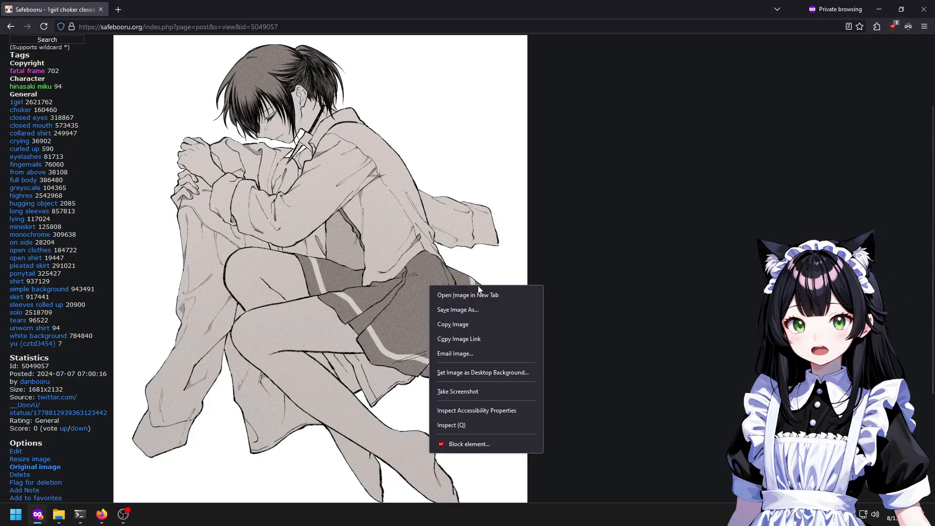
left_click(479, 310)
key("Return")
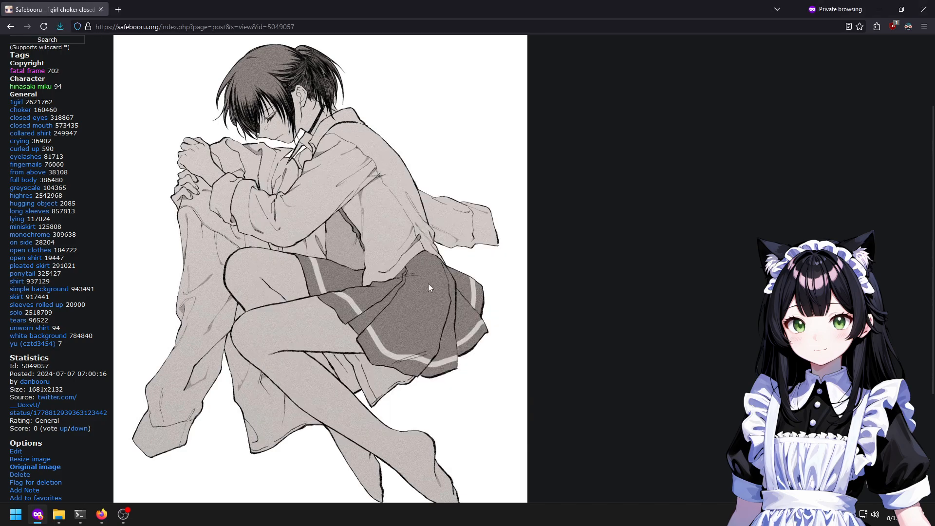
left_click(101, 514)
scroll(318, 125, "up", 6)
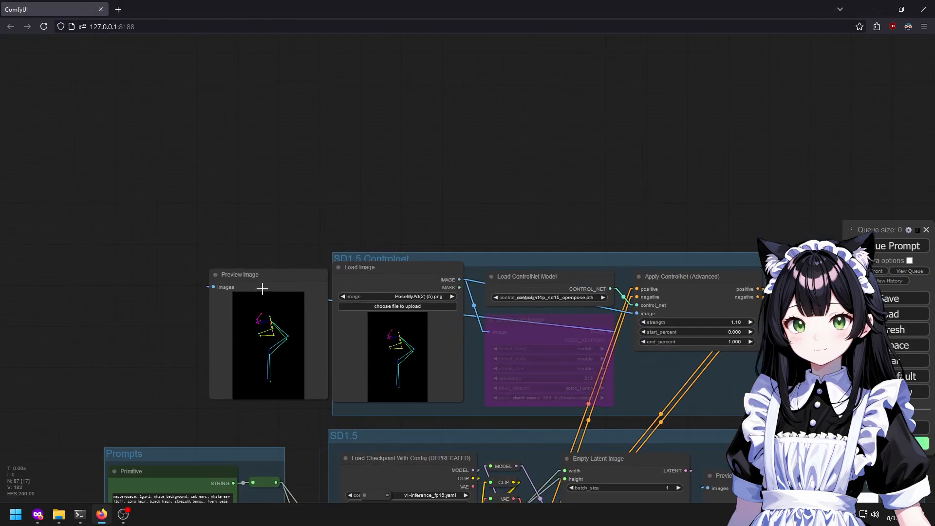
Move the pose preview above the SD1.5 ControlNet group and load the saved greyscale drawing into its Load Image node.
left_click_drag(299, 271, 633, 78)
scroll(502, 246, "up", 2)
left_click(388, 319)
double_click(361, 220)
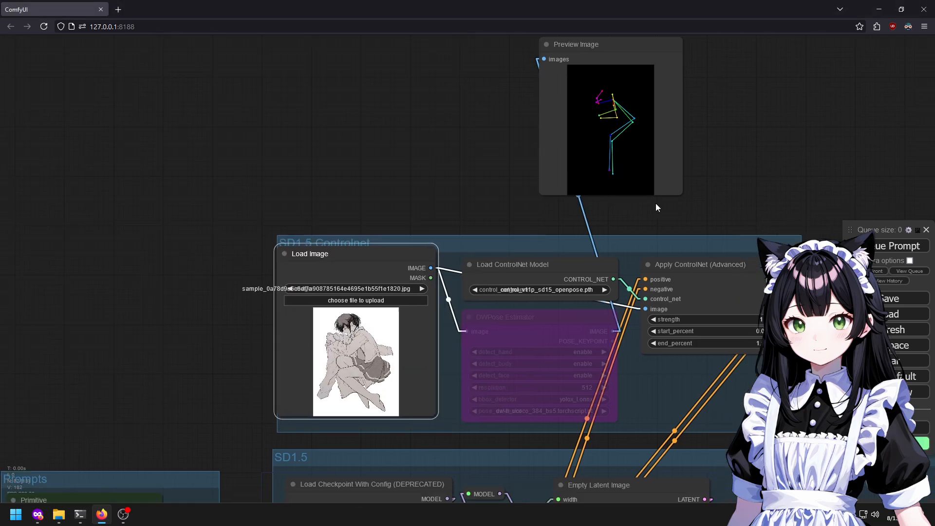
Re-enable the bypassed DWPose Estimator in the SD1.5 ControlNet group.
left_click_drag(675, 219, 282, 144)
right_click(110, 247)
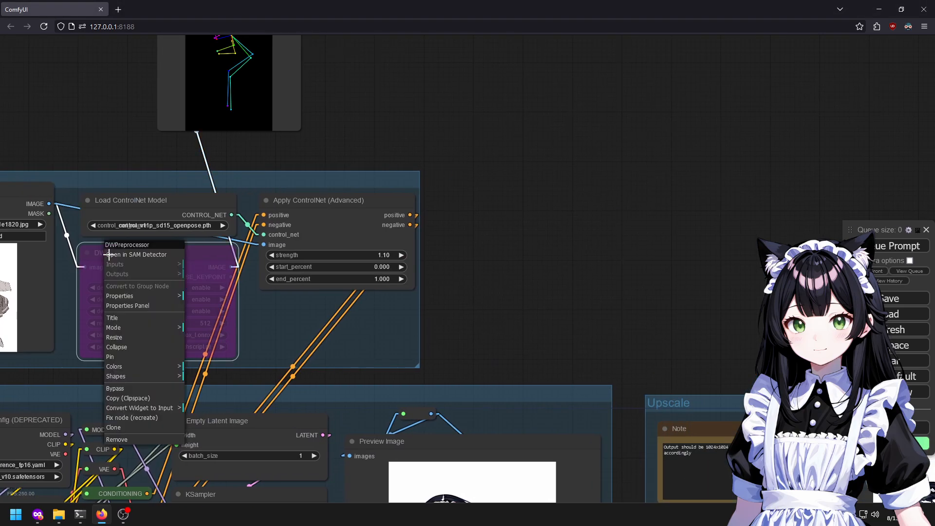
left_click(118, 388)
Bypass the SD1.5 KSampler and queue the prompt to generate the pose preview.
left_click_drag(598, 328, 791, 146)
right_click(471, 299)
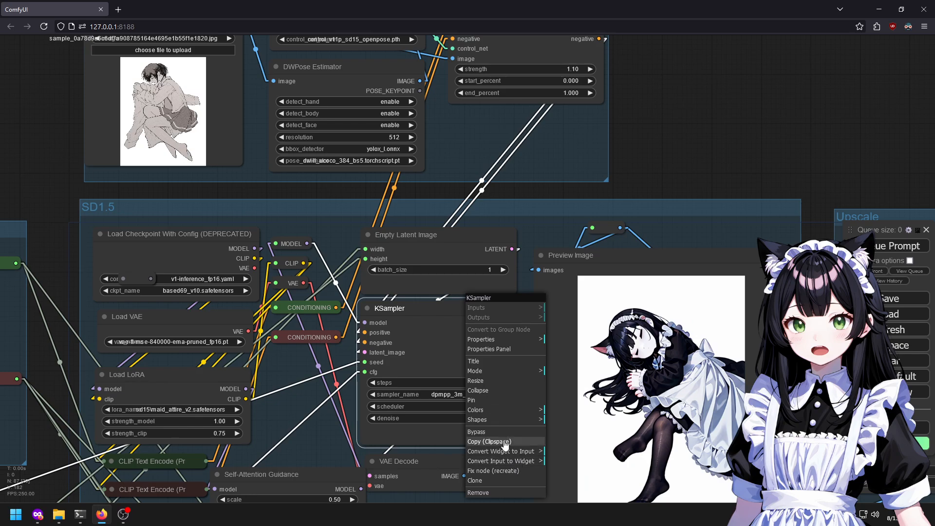
left_click(487, 431)
left_click(893, 246)
Examine the pose skeleton extracted from the drawing in the pose preview.
left_click_drag(691, 97, 725, 307)
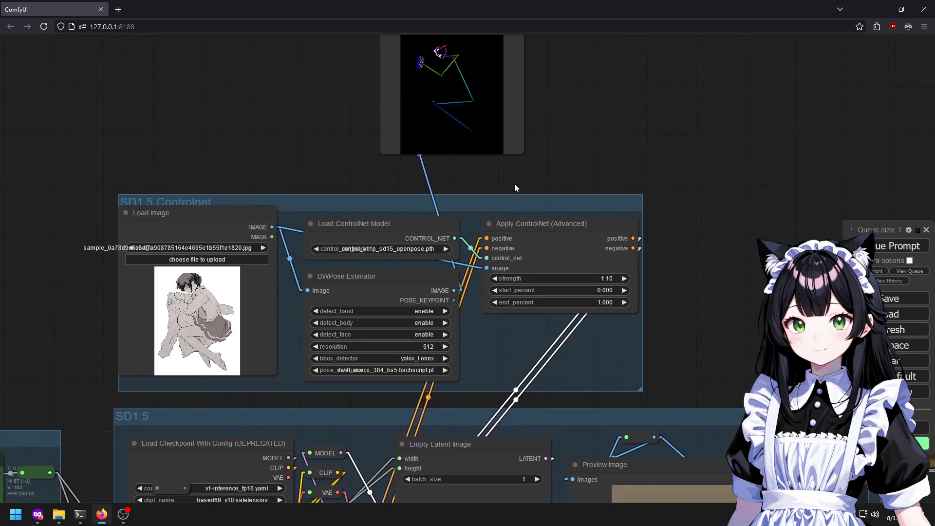
left_click_drag(563, 171, 551, 235)
scroll(446, 195, "up", 3)
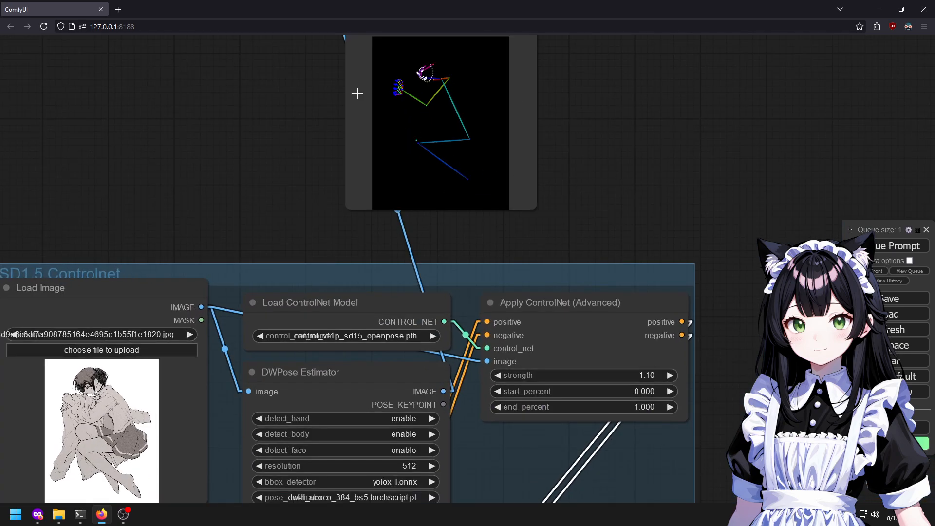
scroll(395, 65, "up", 4)
left_click_drag(621, 136, 613, 188)
left_click_drag(596, 285, 666, 4)
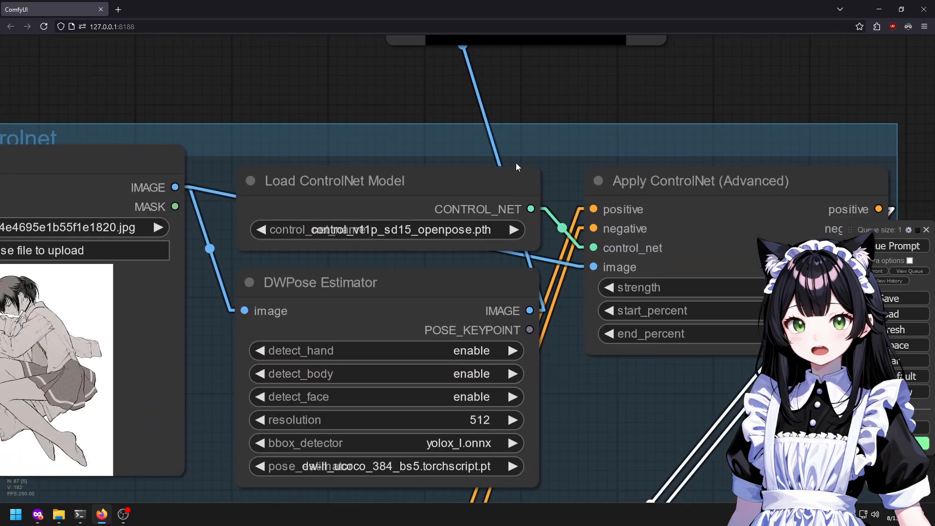
left_click_drag(574, 62, 580, 250)
left_click_drag(714, 136, 774, 249)
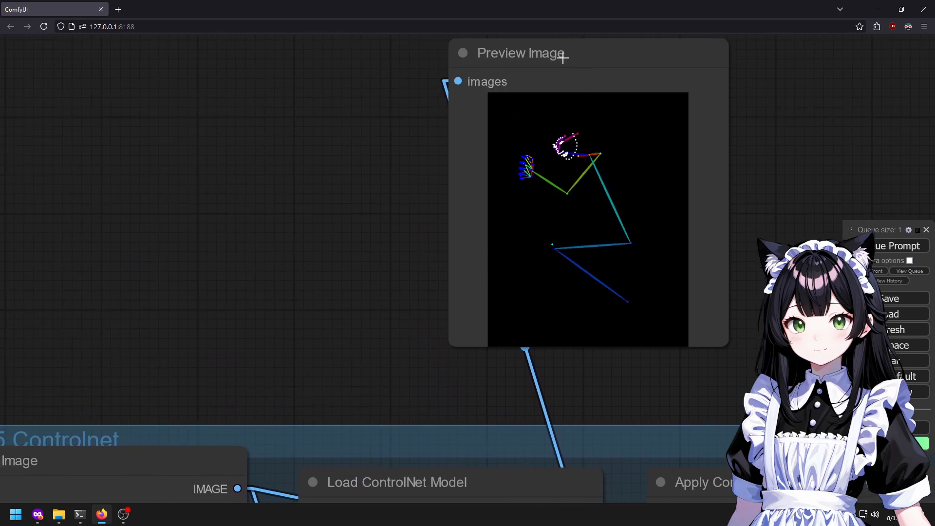
Move the pose preview closer to the Load Image node and compare the skeleton with the reference drawing.
left_click_drag(564, 57, 325, 123)
scroll(509, 164, "up", 1)
left_click_drag(318, 482, 359, 291)
left_click_drag(384, 462, 476, 280)
left_click_drag(623, 341, 424, 366)
left_click_drag(541, 174, 526, 64)
Re-enable the SD1.5 KSampler and queue the prompt.
scroll(612, 109, "down", 11)
left_click_drag(712, 224, 498, 101)
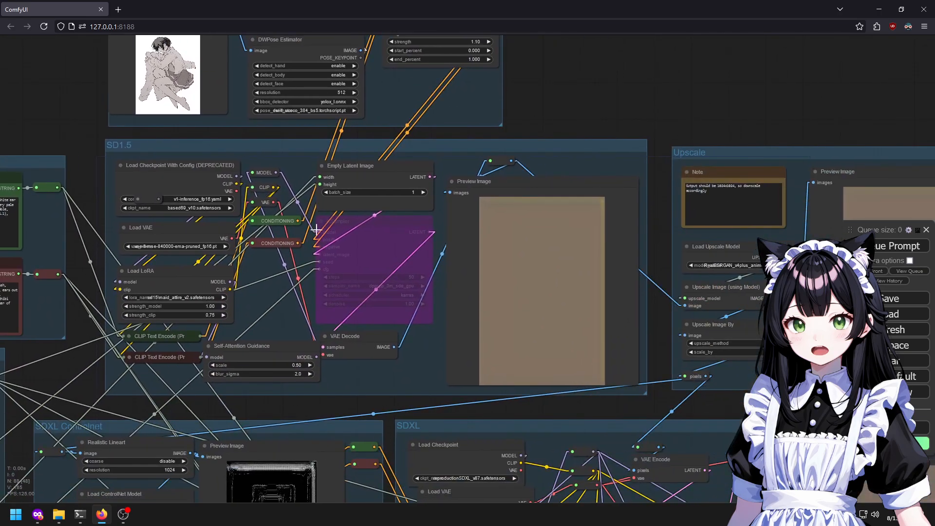
right_click(346, 228)
left_click(361, 376)
left_click(928, 251)
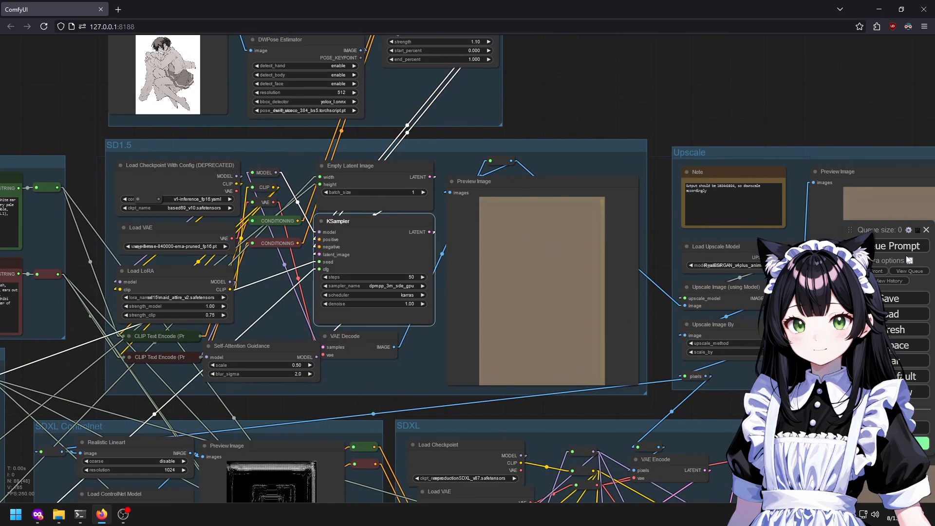
Follow the run across the workflow and inspect the generated image in the Upscale preview.
scroll(702, 115, "down", 5)
left_click_drag(702, 115, 560, 125)
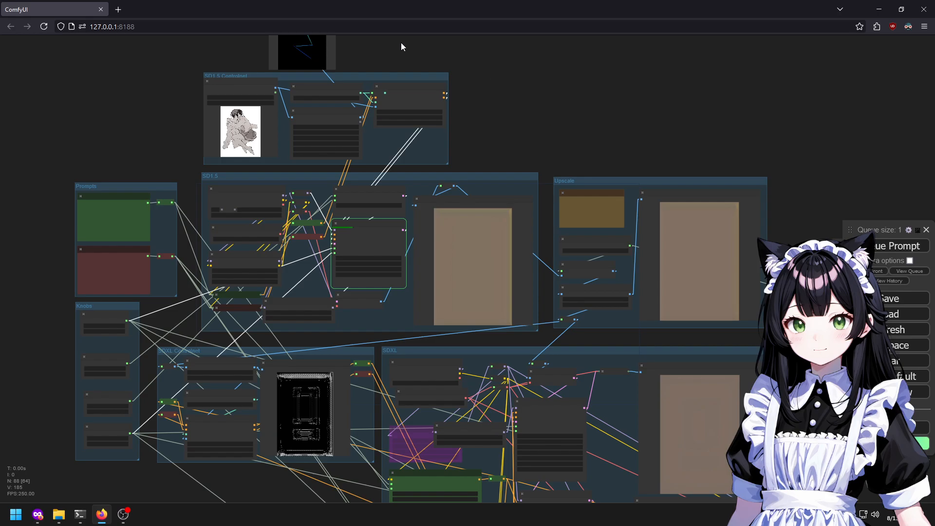
scroll(366, 48, "up", 5)
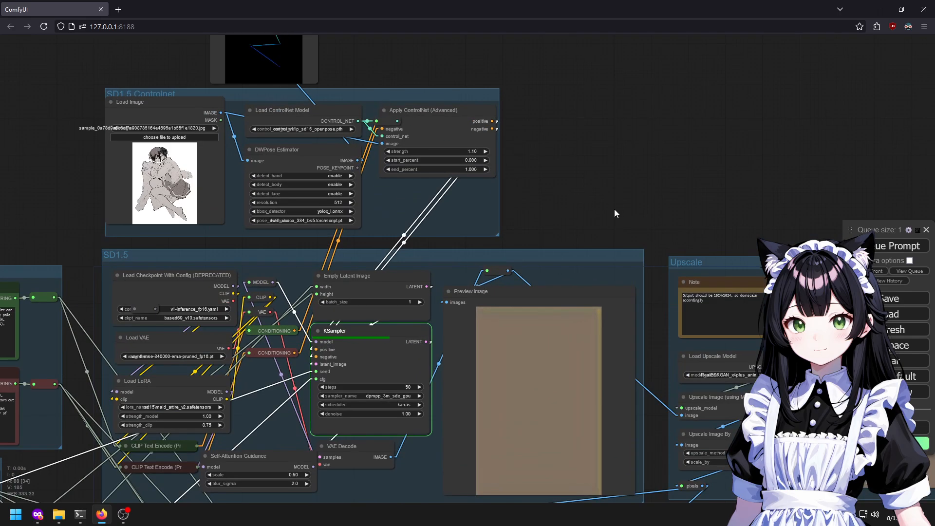
left_click_drag(553, 177, 359, 97)
scroll(703, 171, "up", 7)
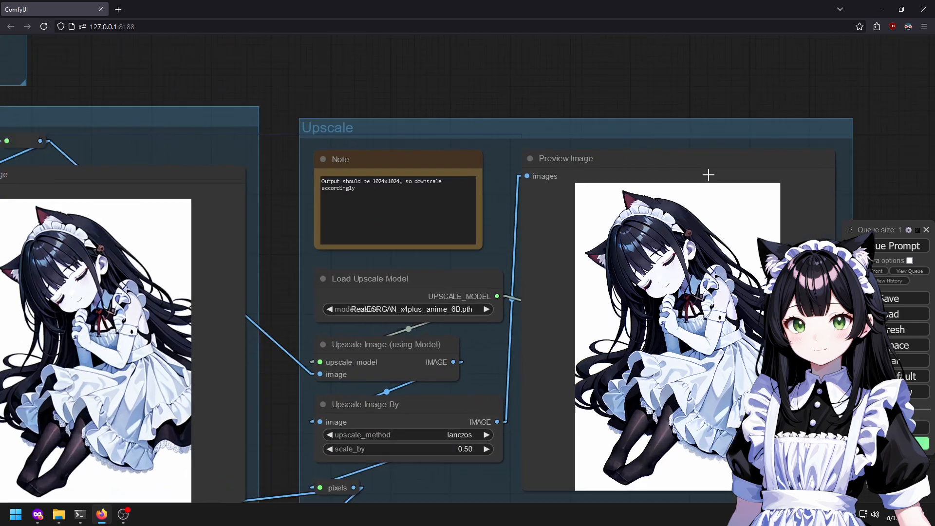
left_click_drag(691, 184, 543, 93)
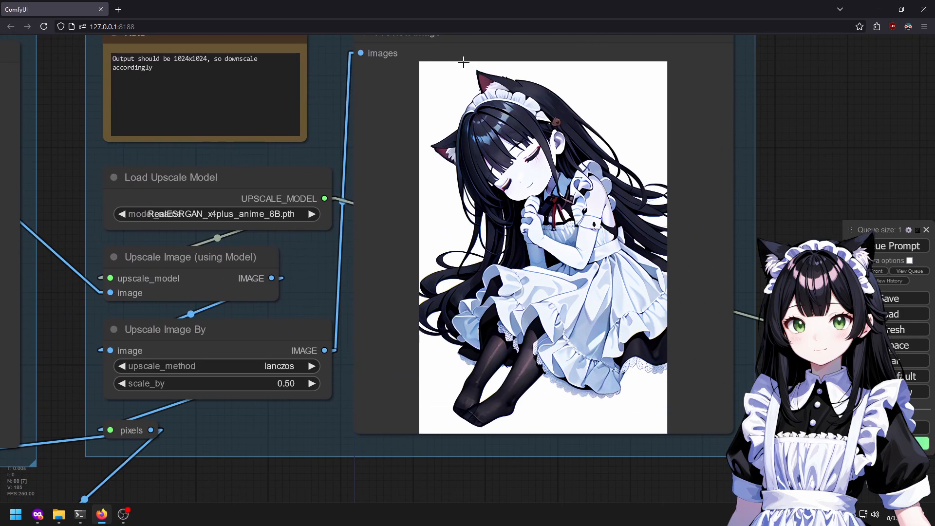
Set the DWPose Estimator's resolution to 768.
left_click_drag(341, 54, 812, 287)
scroll(490, 190, "down", 4)
left_click_drag(352, 151, 681, 441)
left_click_drag(624, 251, 483, 19)
left_click_drag(342, 141, 473, 203)
scroll(472, 203, "up", 4)
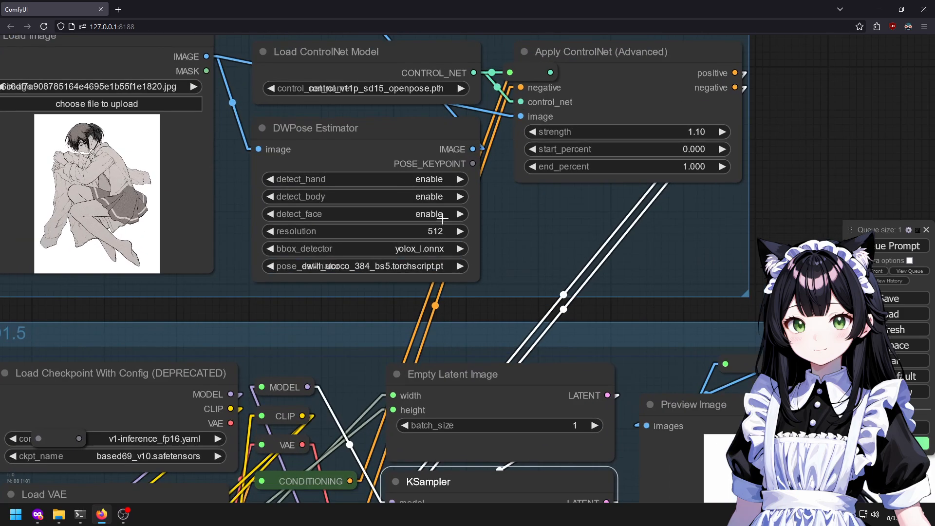
left_click(436, 230)
type("768")
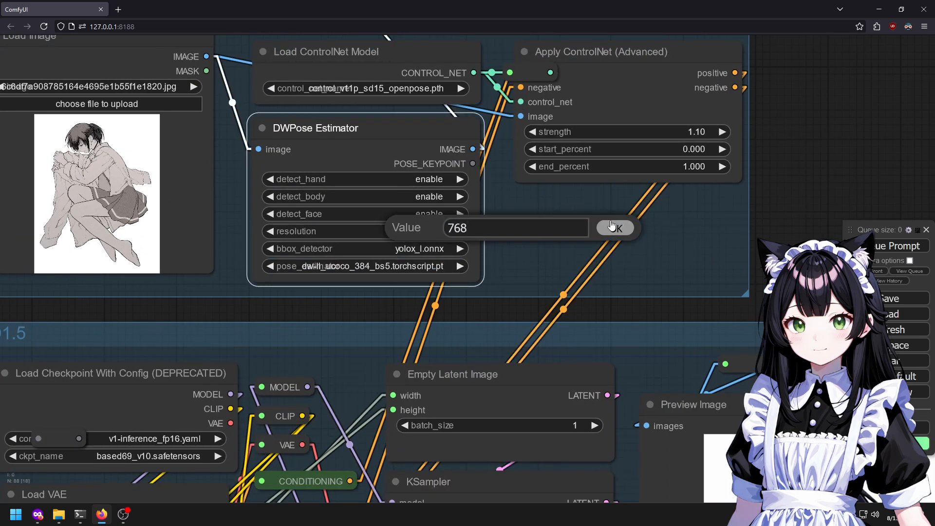
left_click(612, 226)
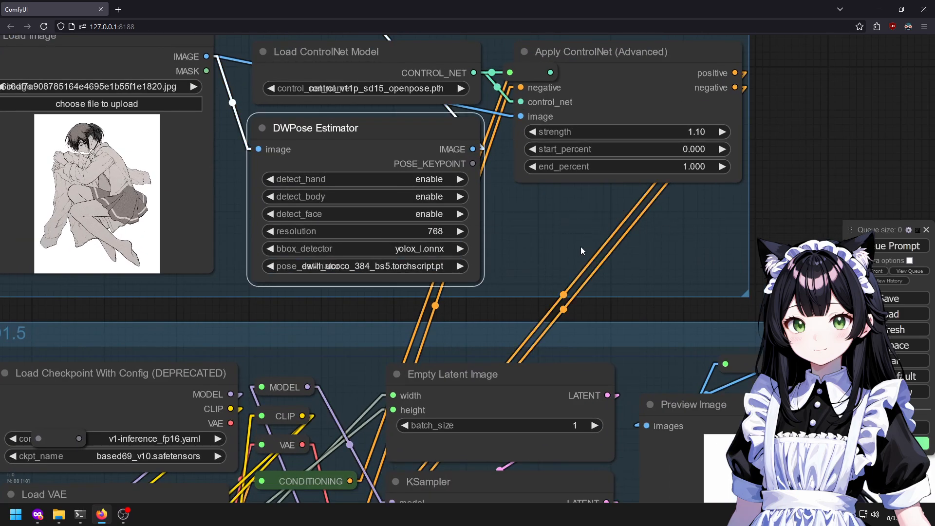
Keep dw-ll_ucoco_384_bs5.torchscript.pt as the DWPose pose estimator and queue the prompt.
left_click(425, 266)
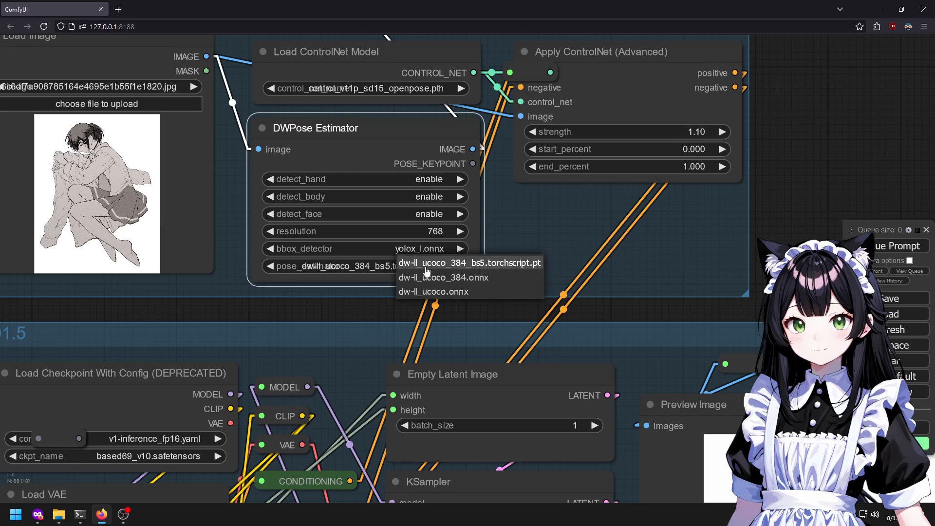
left_click(428, 263)
left_click(898, 246)
Set the DWPose Estimator's bbox_detector to yolox_l.torchscript.pt.
scroll(695, 287, "down", 4)
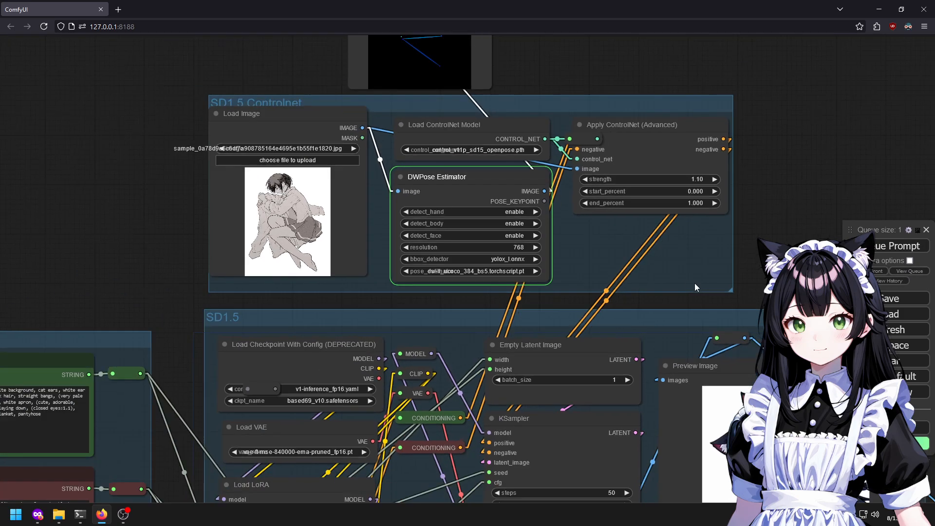
left_click(430, 256)
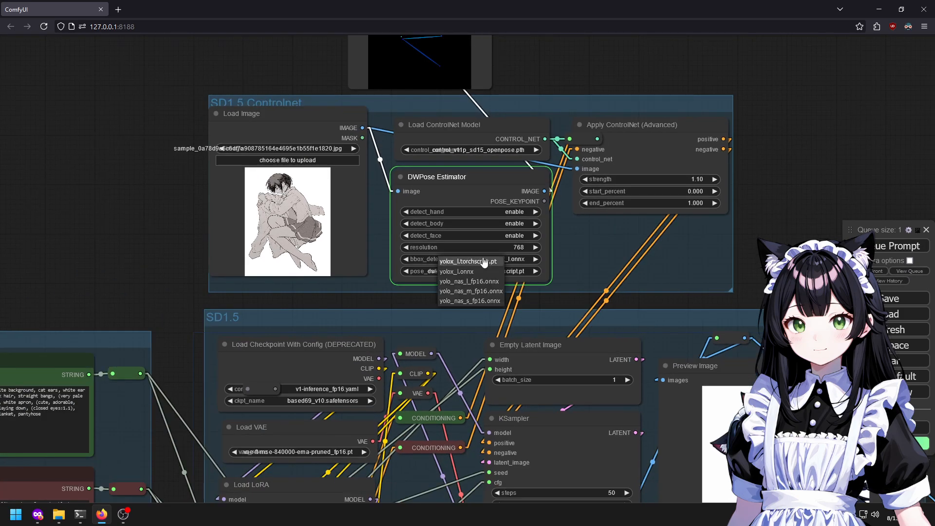
left_click(713, 277)
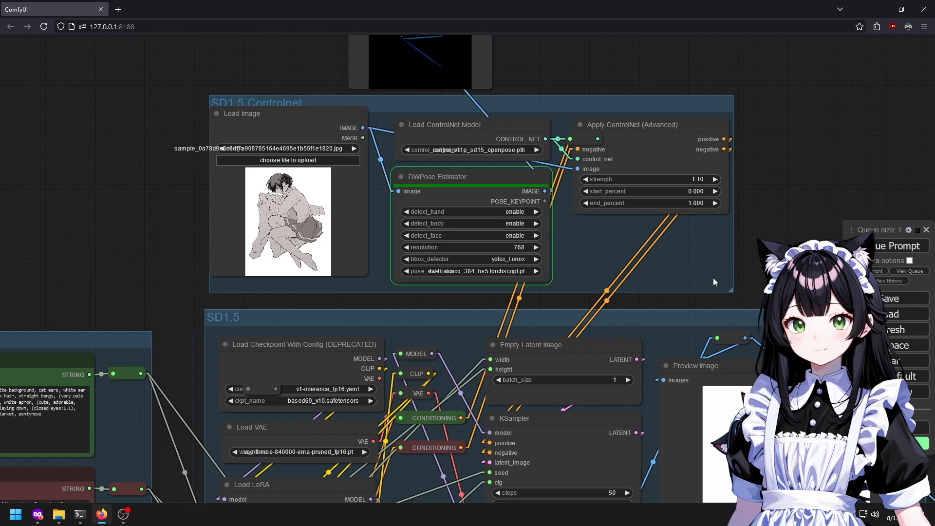
left_click(492, 263)
left_click(536, 264)
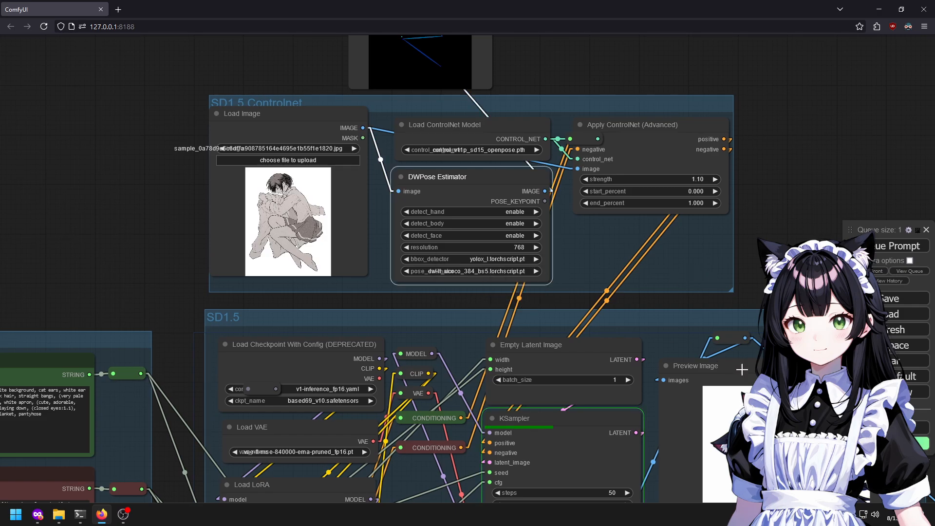
Examine the SD1.5 and Upscale preview images from the new run up close.
left_click_drag(777, 220, 611, 255)
left_click_drag(613, 164, 451, 86)
scroll(647, 319, "up", 4)
left_click_drag(788, 444, 258, 397)
left_click_drag(476, 419, 402, 460)
scroll(594, 197, "up", 4)
scroll(544, 248, "up", 4)
scroll(511, 326, "down", 13)
Compare the two SDXL sampler previews and inspect the final image in the Upscaler cleanup preview.
left_click_drag(611, 435, 520, 61)
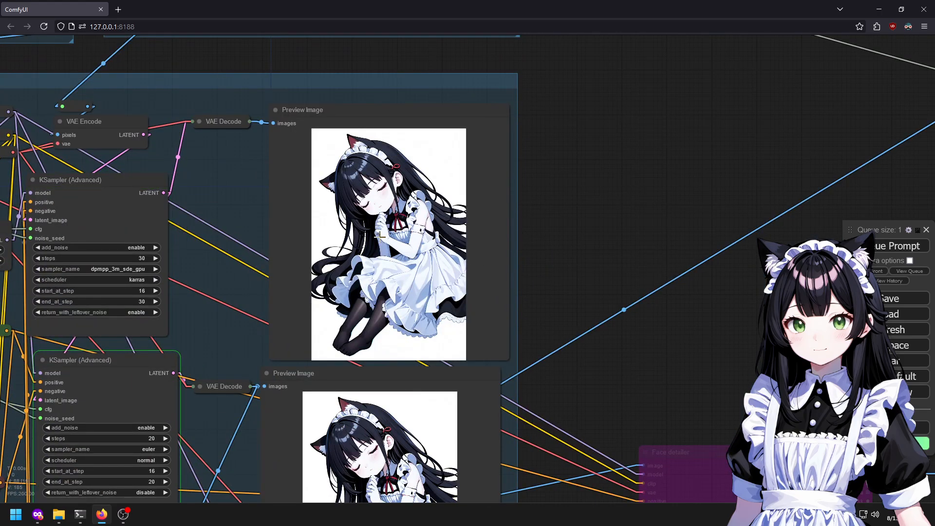
scroll(266, 219, "up", 1)
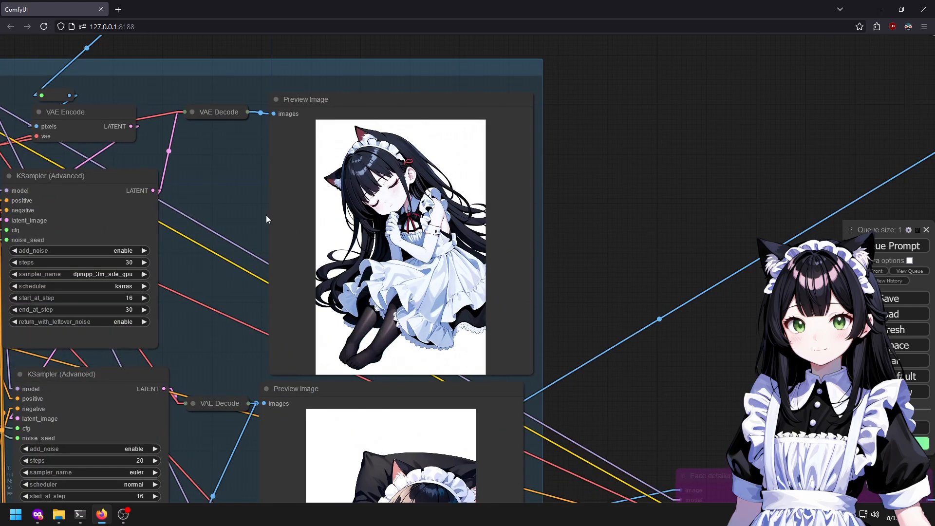
scroll(292, 228, "up", 10)
scroll(341, 241, "down", 10)
left_click_drag(629, 321, 432, 332)
left_click_drag(489, 187, 527, 376)
left_click_drag(595, 172, 630, 67)
left_click_drag(630, 153, 600, 67)
scroll(380, 233, "up", 5)
scroll(379, 234, "up", 3)
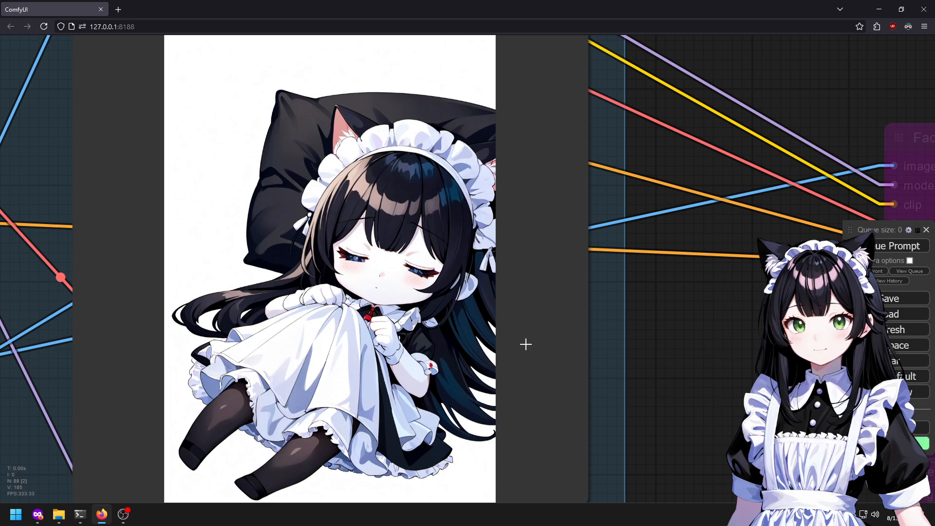
scroll(545, 334, "down", 5)
left_click_drag(422, 223, 142, 356)
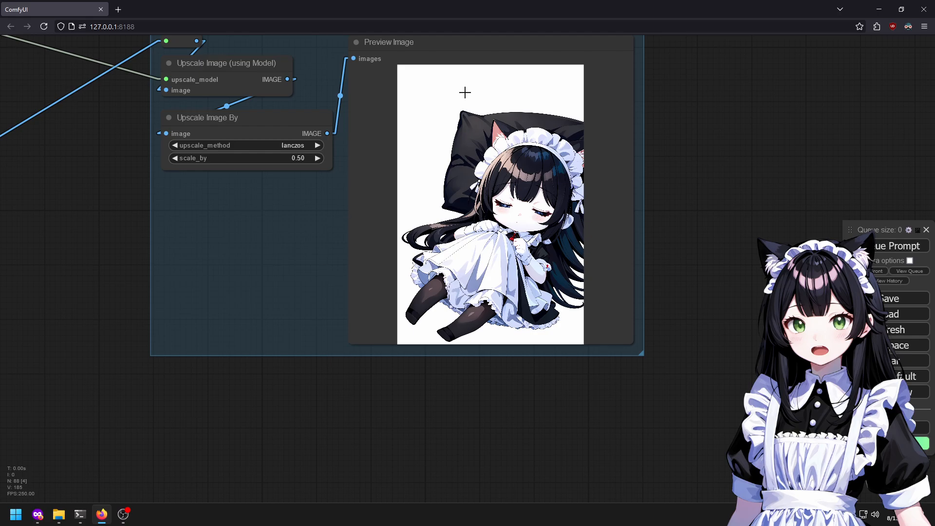
scroll(497, 232, "up", 3)
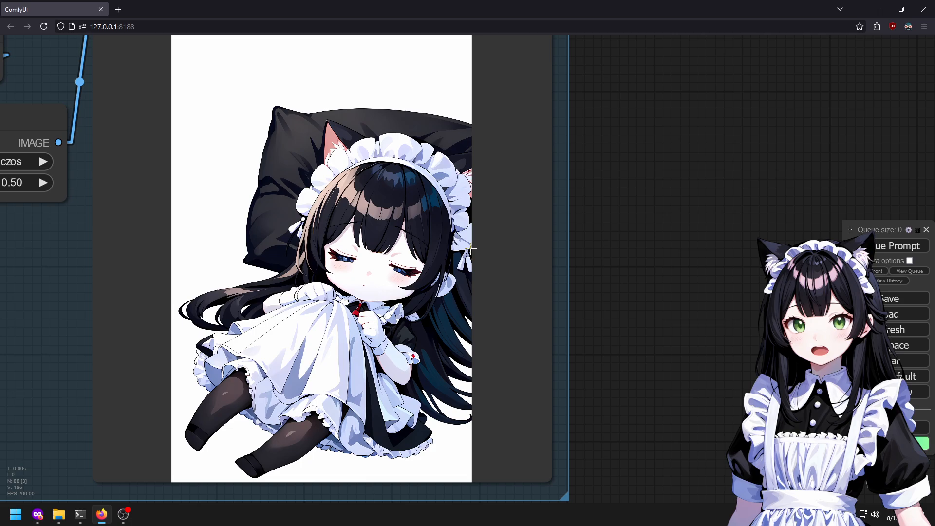
Switch to OBS, enable its preview and select the pngtuber-2.html source, returning to ComfyUI.
left_click(123, 515)
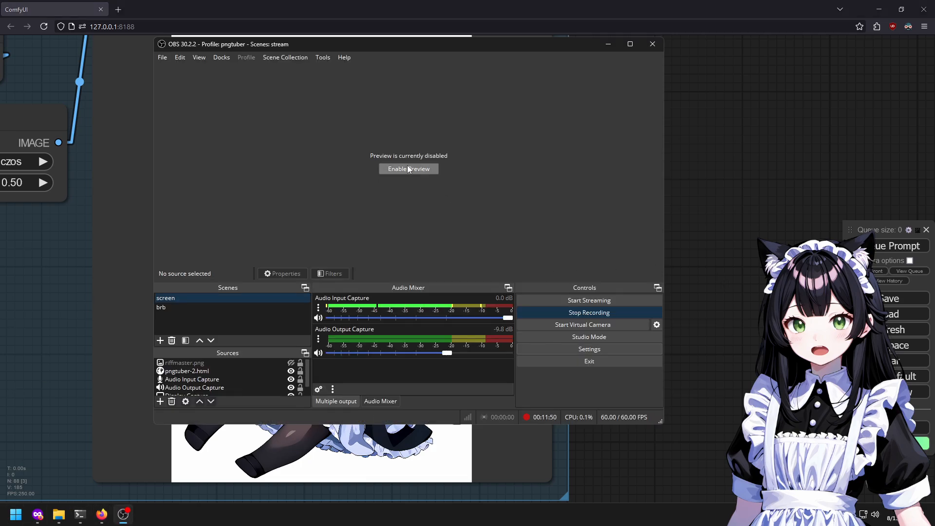
left_click(563, 231)
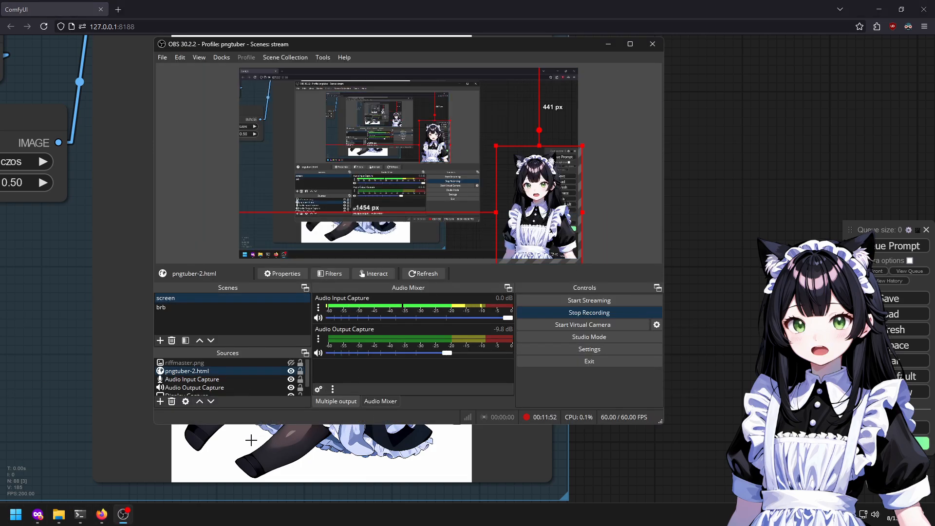
left_click(18, 317)
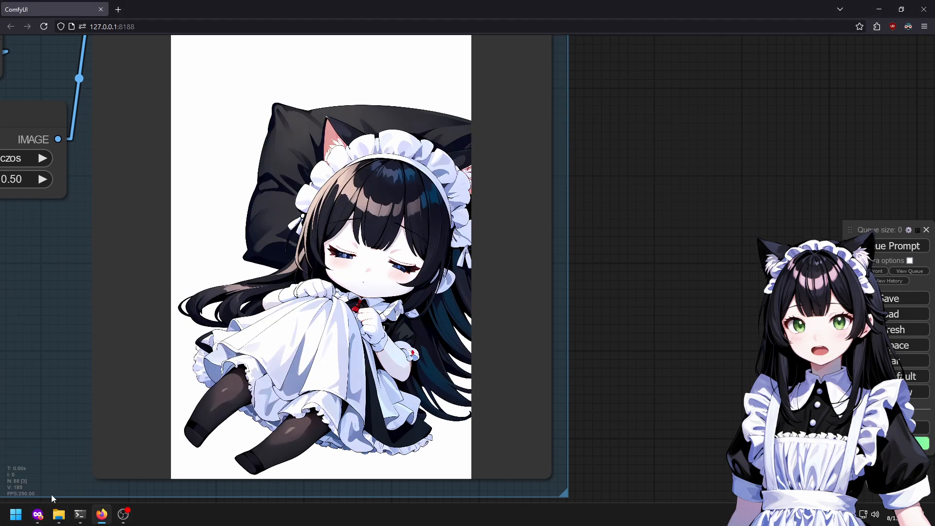
Load the workflow stored in ComfyUI_temp_xekro_00029_.png from File Explorer's Downloads folder into ComfyUI and queue the prompt.
left_click(59, 514)
left_click(63, 230)
scroll(416, 292, "down", 3)
scroll(458, 294, "up", 2)
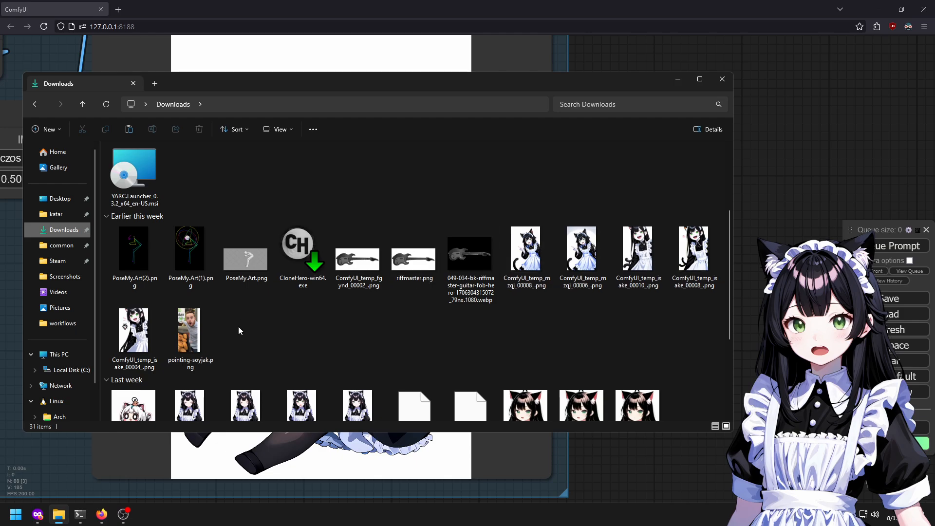
scroll(260, 326, "down", 2)
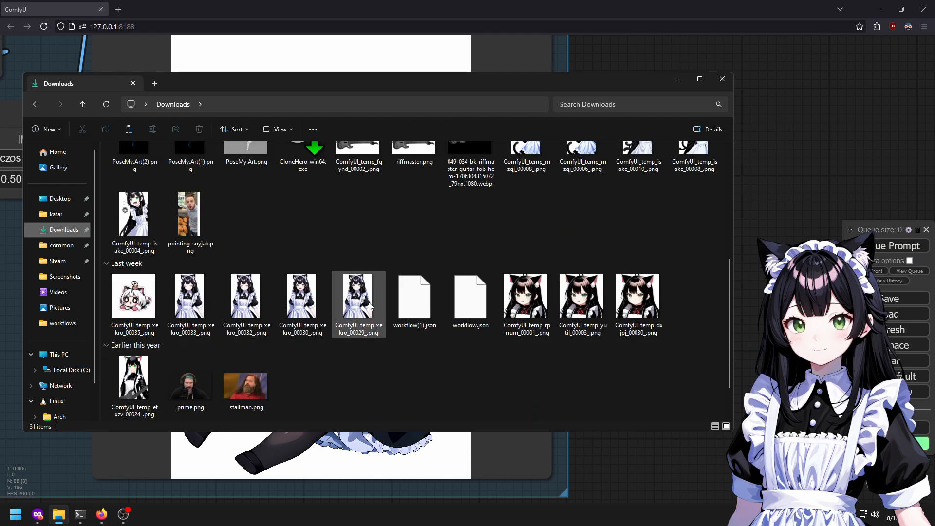
left_click_drag(371, 307, 820, 192)
left_click(808, 181)
left_click_drag(694, 289, 748, 245)
left_click(923, 253)
Follow the loaded workflow's run and examine the images in the two SDXL previews closely.
scroll(360, 232, "down", 3)
left_click_drag(467, 240, 728, 267)
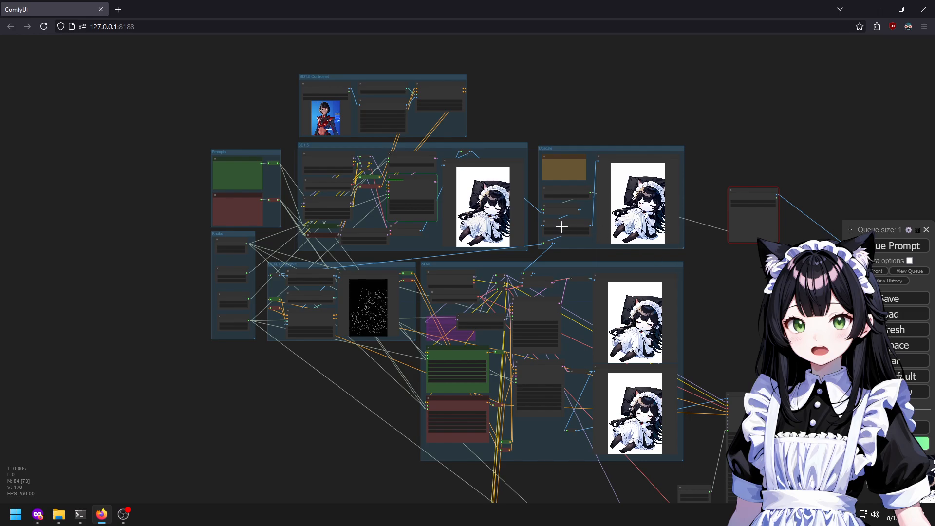
scroll(490, 122, "up", 4)
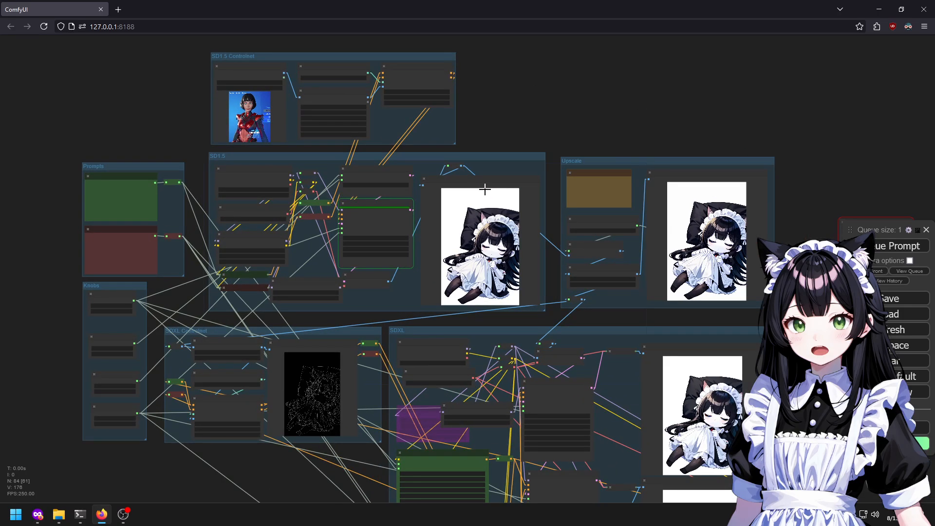
left_click_drag(773, 467, 564, 319)
scroll(564, 319, "up", 1)
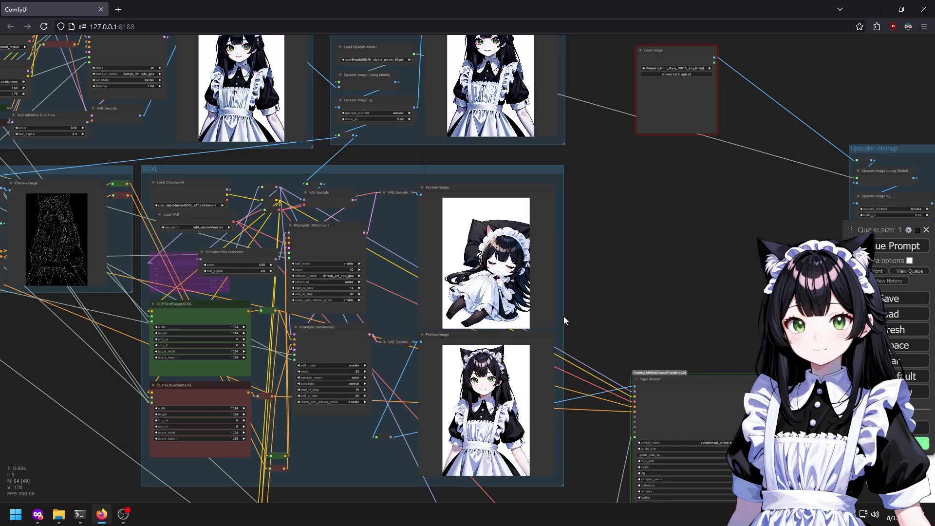
left_click_drag(563, 317, 704, 399)
scroll(677, 401, "up", 2)
scroll(623, 412, "up", 17)
scroll(595, 324, "down", 14)
left_click_drag(632, 272, 688, 106)
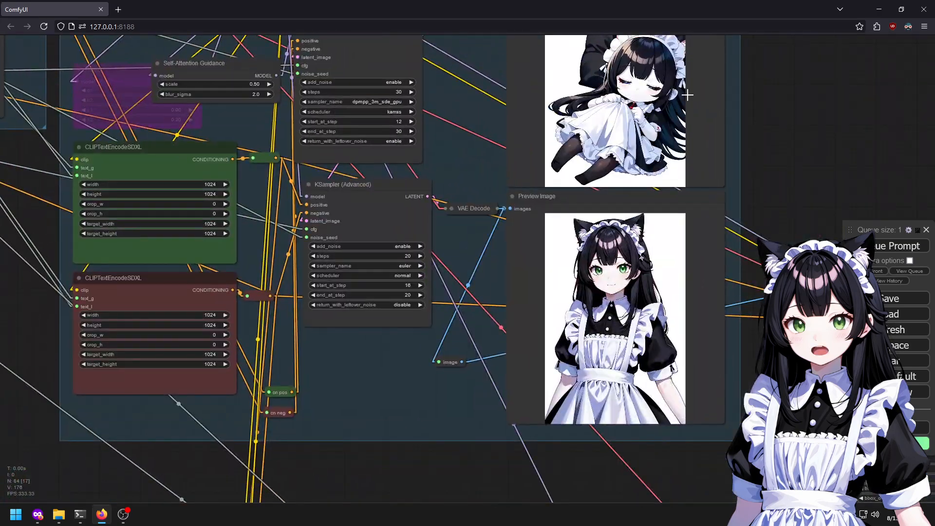
Follow the loaded avatar workflow's run and examine the regenerated image in the second SDXL preview closely.
left_click_drag(791, 129, 560, 136)
scroll(560, 136, "down", 5)
left_click_drag(623, 338, 541, 205)
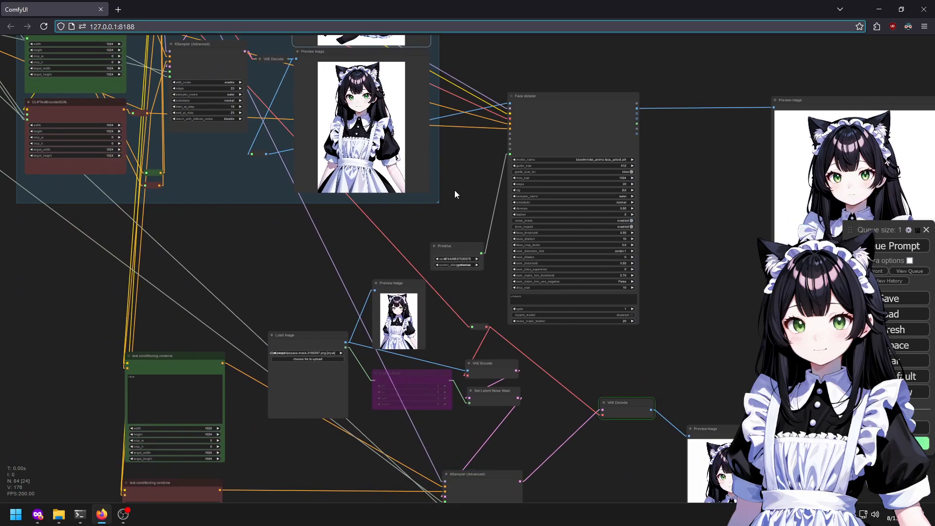
left_click_drag(440, 116, 497, 267)
scroll(515, 135, "up", 5)
left_click_drag(515, 134, 550, 73)
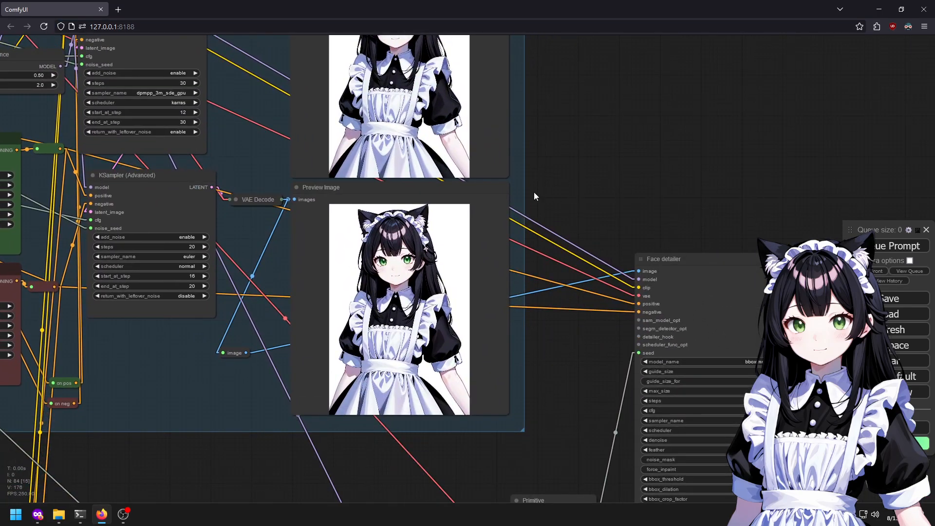
scroll(714, 289, "down", 4)
left_click_drag(714, 176, 281, 75)
left_click_drag(686, 165, 639, 345)
left_click_drag(519, 275, 835, 182)
scroll(304, 257, "up", 16)
left_click_drag(487, 320, 517, 155)
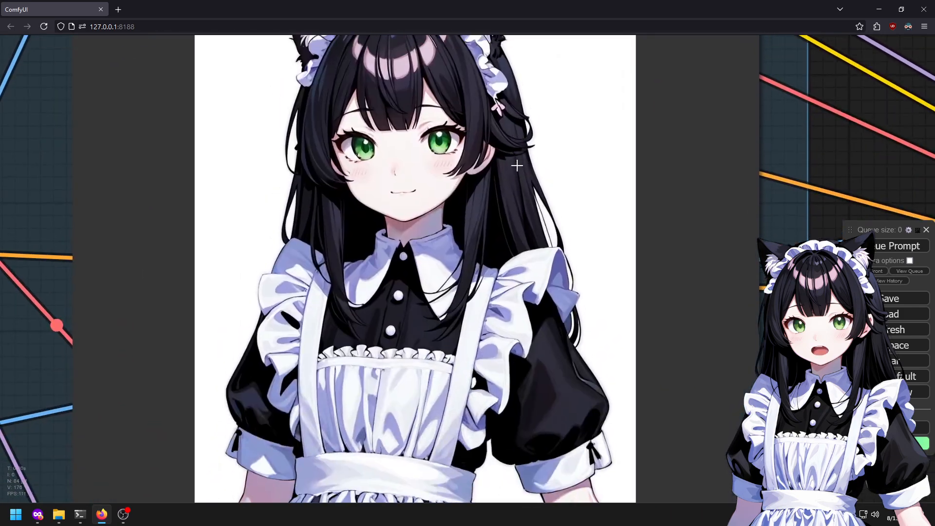
scroll(517, 155, "down", 2)
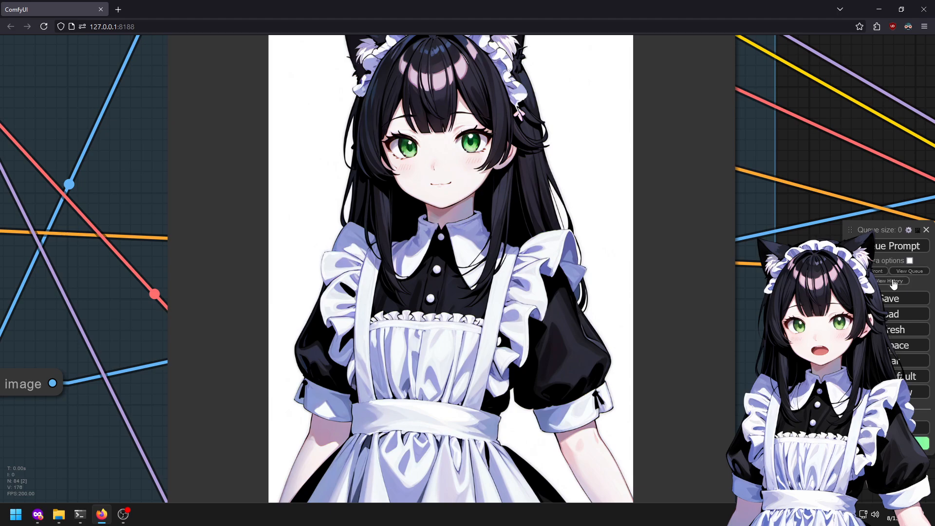
Reload the sleeping maid workflow from the prompt history and queue the prompt.
left_click(892, 281)
left_click(882, 280)
scroll(811, 165, "down", 8)
left_click(885, 203)
Follow the sleeping maid workflow's run and examine the image in the first SDXL preview closely.
left_click_drag(881, 119, 752, 451)
scroll(621, 285, "down", 1)
scroll(622, 285, "down", 5)
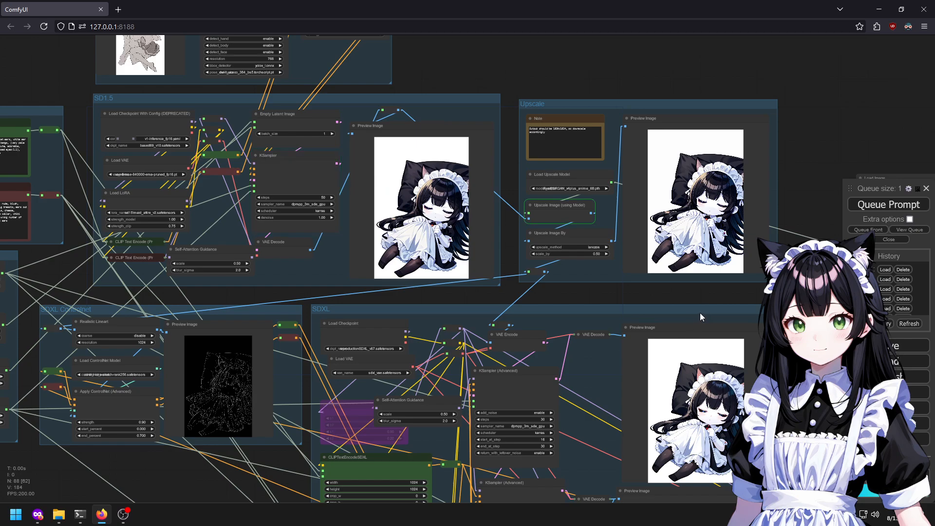
left_click_drag(634, 489, 334, 274)
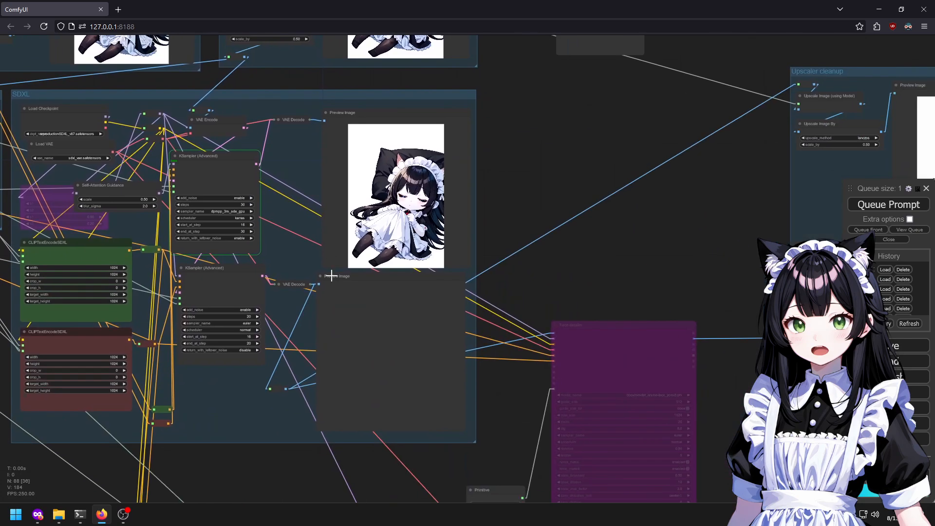
left_click_drag(599, 353, 574, 441)
scroll(415, 209, "up", 10)
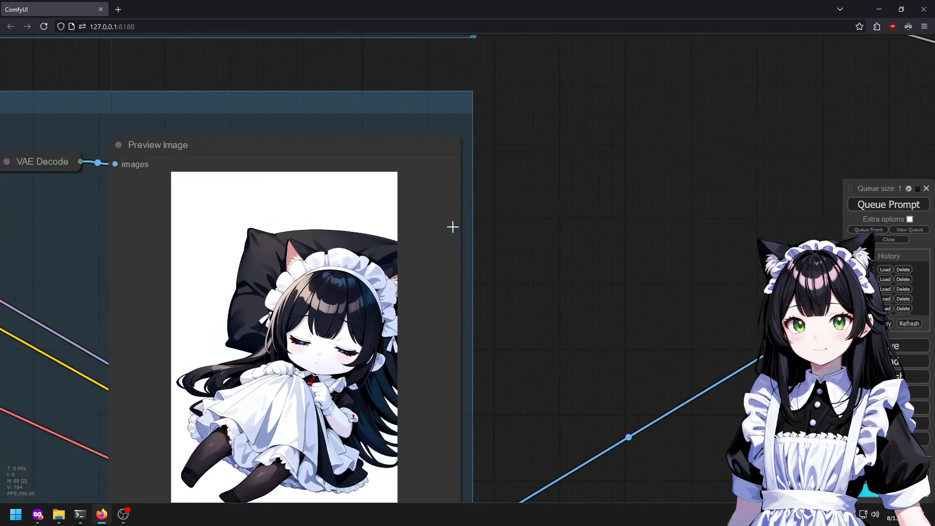
scroll(440, 220, "up", 1)
scroll(516, 289, "down", 6)
scroll(527, 291, "up", 1)
Compare the second SDXL preview with the first and inspect the remaining result around the bypassed Face detailer.
left_click_drag(760, 229, 99, 211)
scroll(100, 211, "down", 4)
left_click_drag(183, 213, 478, 129)
left_click_drag(184, 356, 386, 257)
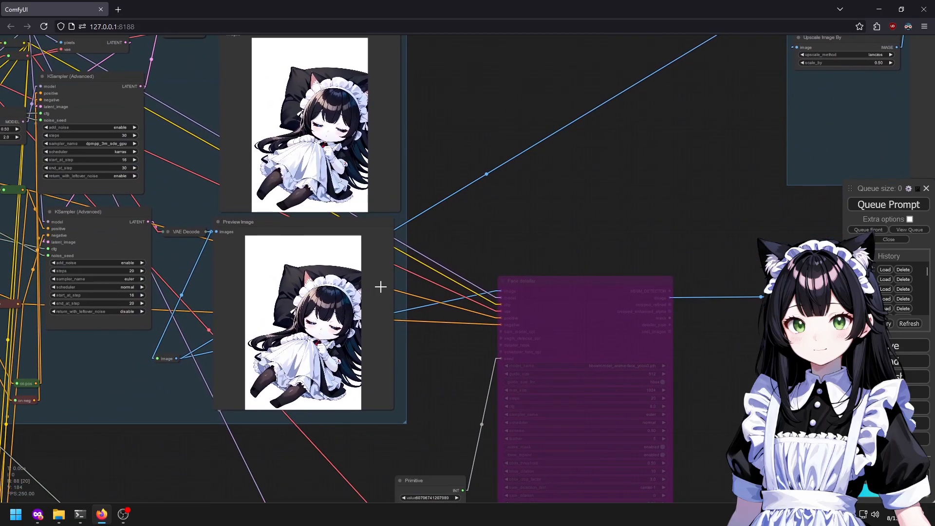
left_click_drag(479, 235, 576, 132)
scroll(460, 173, "up", 8)
scroll(418, 176, "down", 14)
left_click_drag(490, 257, 320, 237)
scroll(340, 188, "up", 8)
scroll(336, 193, "down", 7)
left_click_drag(450, 348, 495, 163)
scroll(409, 383, "up", 1)
left_click_drag(444, 178, 409, 441)
scroll(146, 219, "up", 5)
Add a SAMDetector (combined) node in the free space above the Face detailer.
double_click(521, 119)
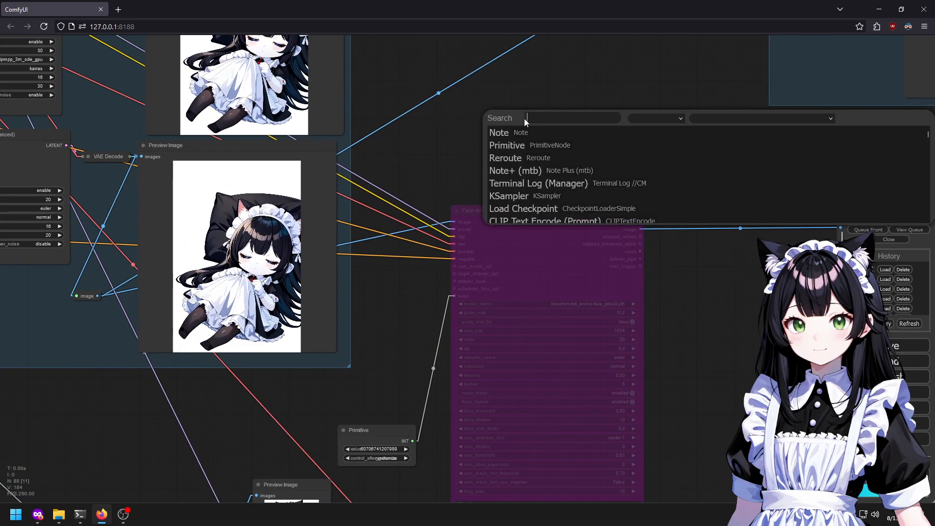
type("dete")
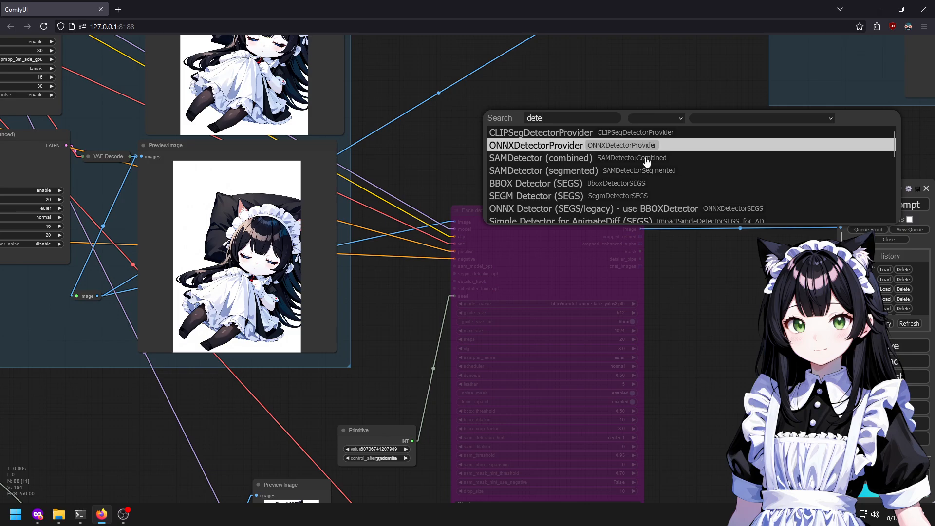
left_click(567, 158)
scroll(564, 147, "up", 4)
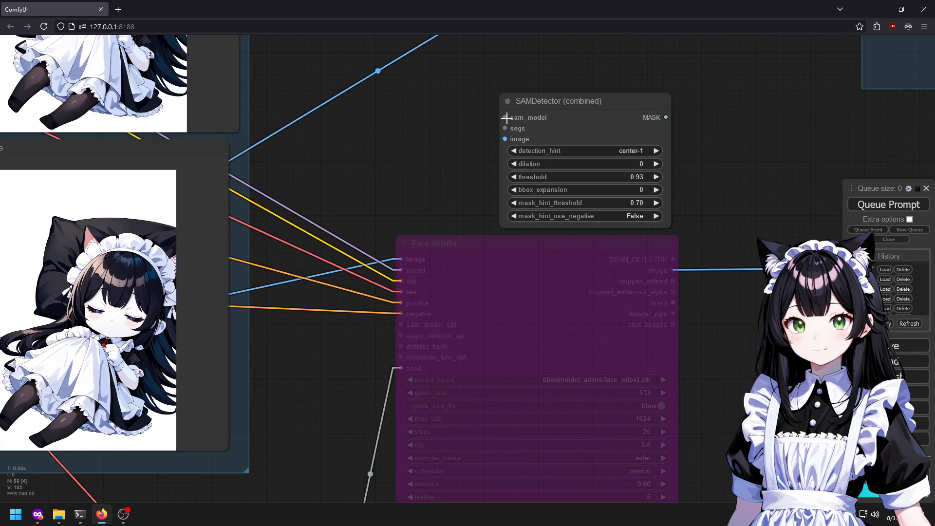
Feed the detector's sam_model input from a new SAMLoader (Impact) node using sam_vit_b_01ec64.pth, placed beside the detector.
left_click_drag(507, 117, 461, 122)
left_click(475, 153)
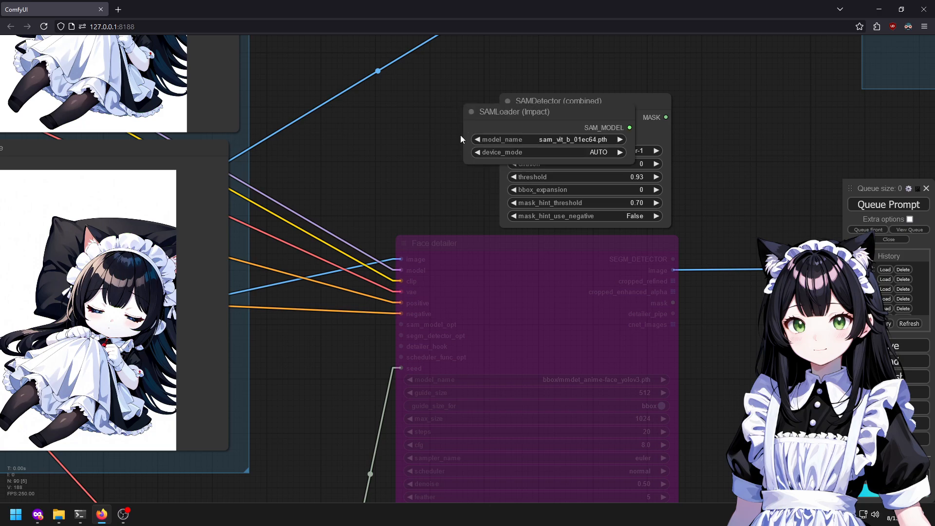
left_click(509, 142)
left_click(576, 139)
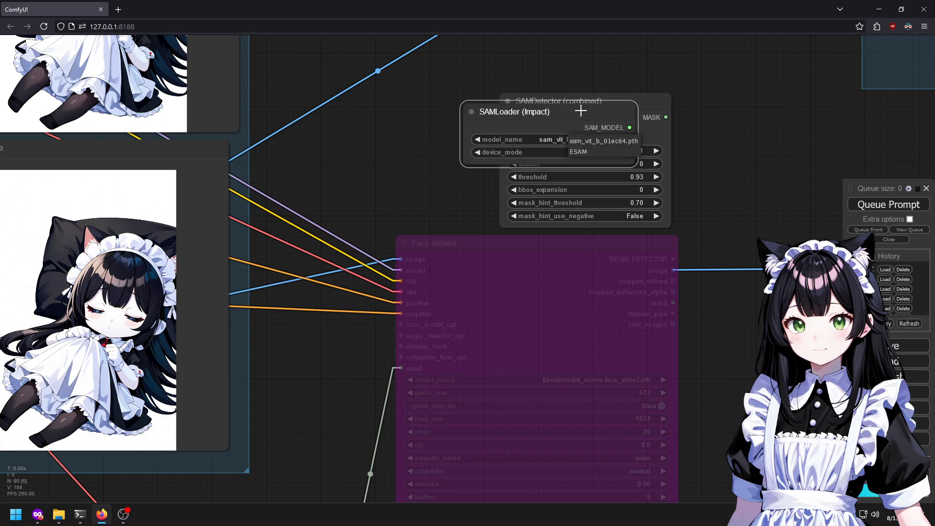
left_click_drag(581, 110, 404, 116)
Spread the SAMLoader and SAMDetector nodes out in the space above the Face detailer.
left_click_drag(747, 150, 634, 165)
scroll(549, 140, "down", 3)
left_click_drag(352, 148, 601, 186)
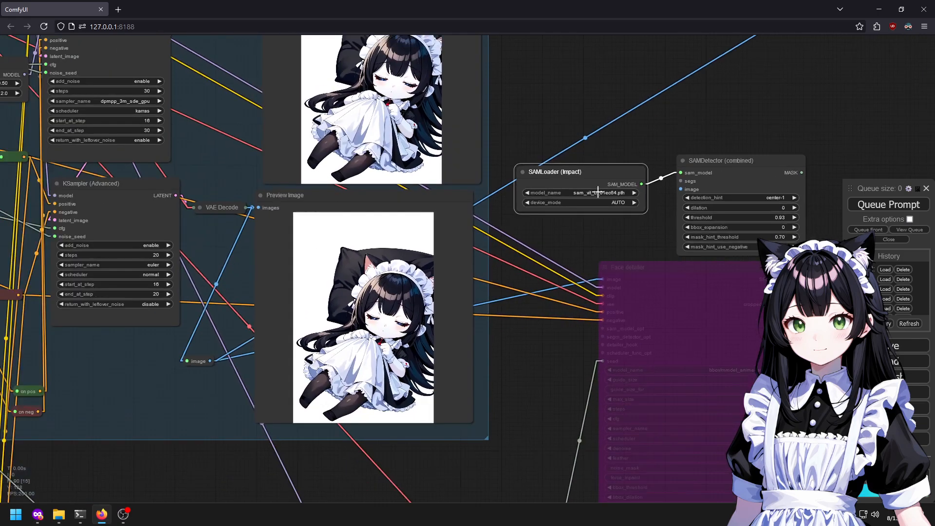
left_click_drag(759, 159, 821, 135)
left_click_drag(591, 167, 371, 212)
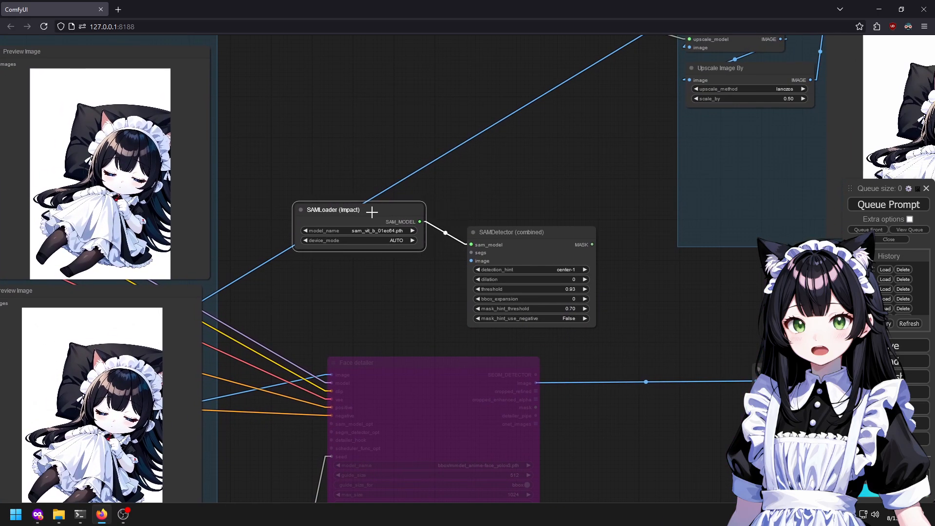
Move the SAMLoader and SAMDetector nodes together into the empty canvas area below and beside the SDXL group.
double_click(504, 156)
left_click_drag(410, 102, 739, 29)
double_click(673, 79)
left_click(445, 234)
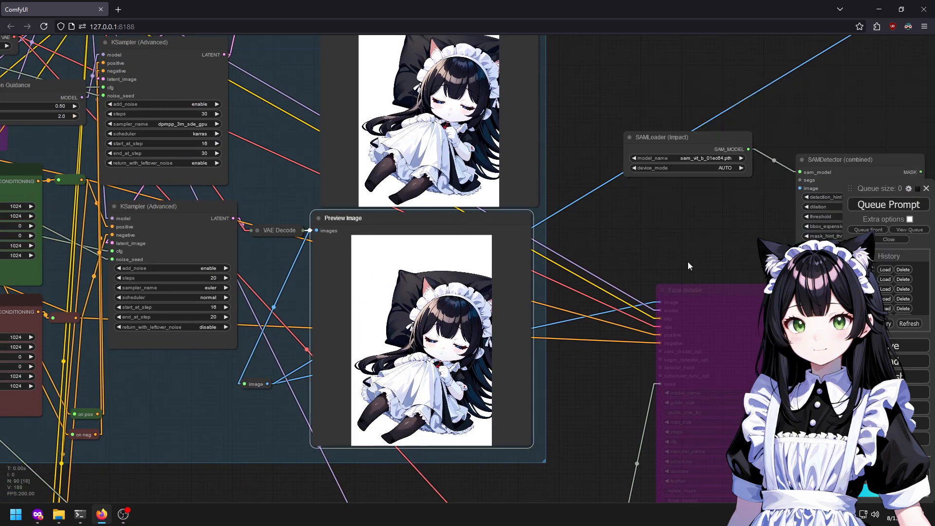
scroll(687, 263, "down", 5)
left_click_drag(687, 163, 498, 117)
left_click_drag(474, 96, 626, 205, "ctrl")
left_click_drag(552, 170, 39, 378)
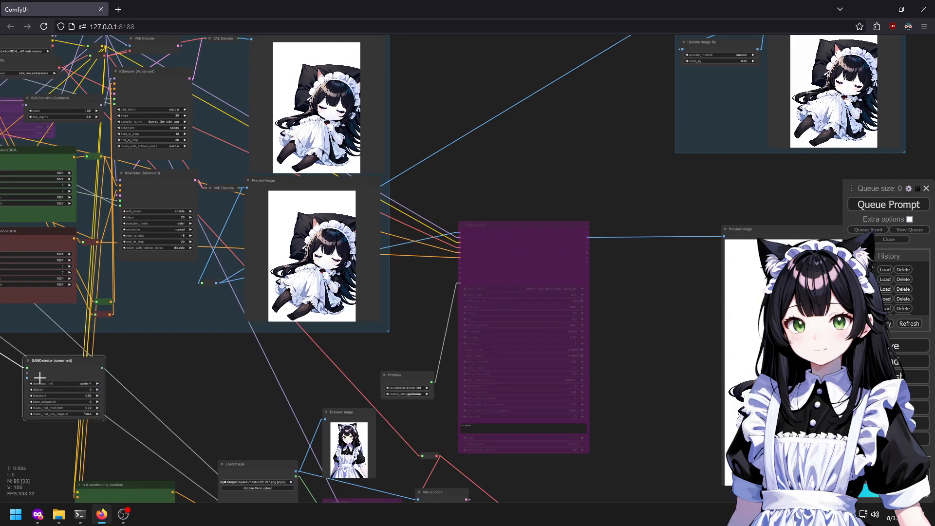
left_click_drag(164, 388, 568, 286)
left_click_drag(463, 278, 213, 292)
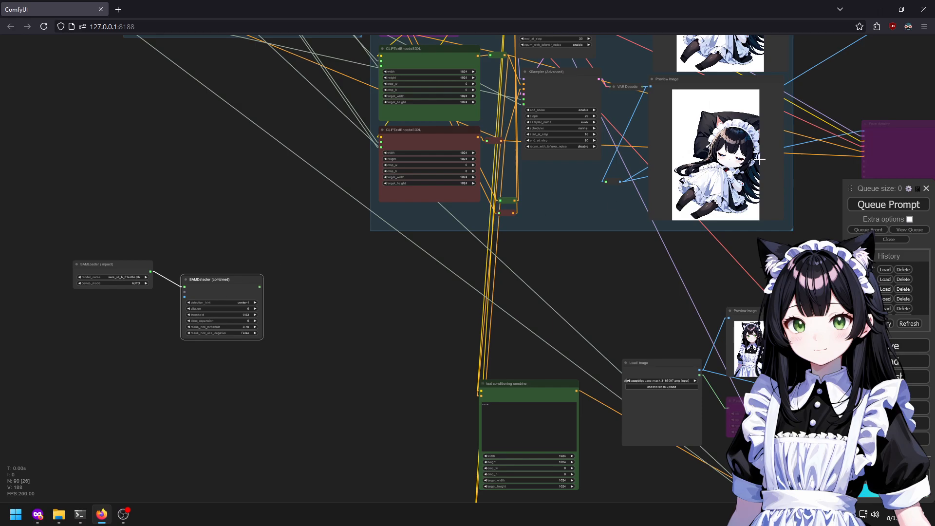
right_click(729, 146)
left_click(754, 301)
right_click(706, 164)
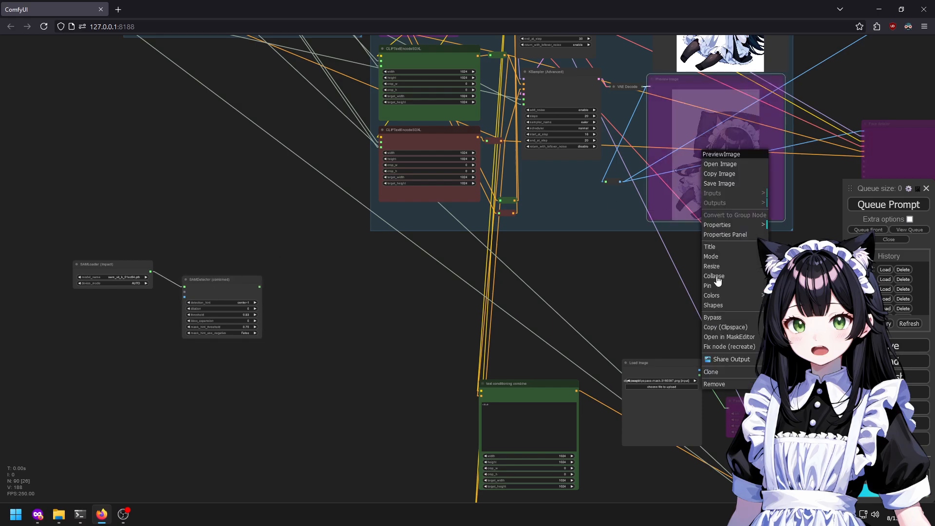
left_click(725, 316)
Copy the second SDXL preview's image through Clipspace into a new Load Image node and connect it to the SAMDetector's image input.
right_click(701, 169)
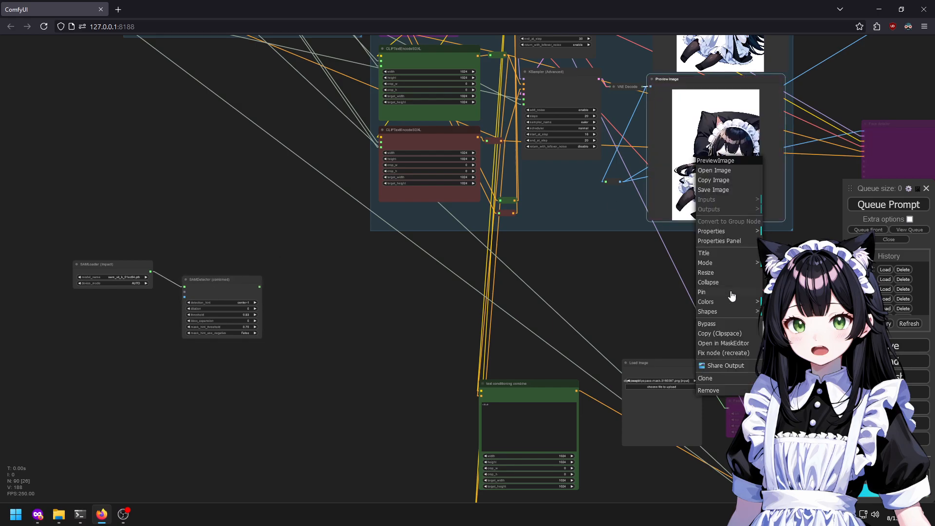
left_click(721, 334)
double_click(49, 156)
type("load")
left_click(39, 191)
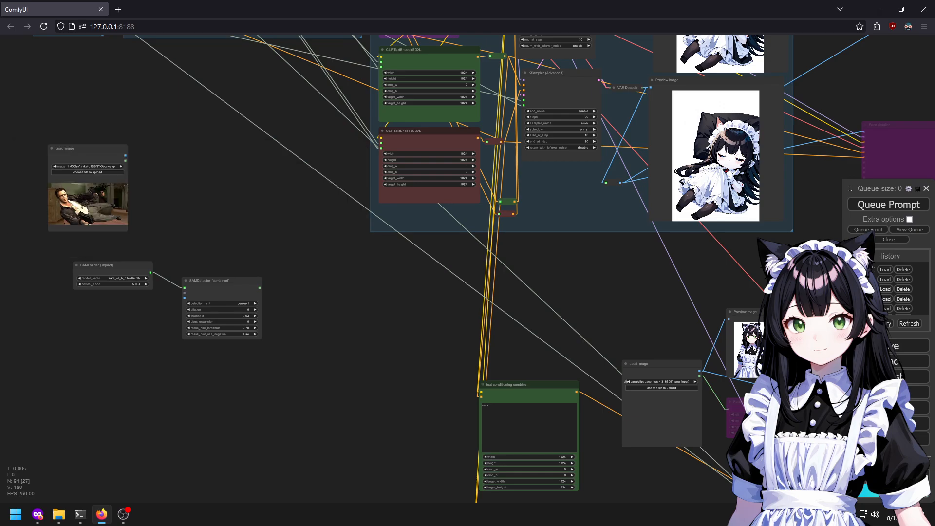
right_click(77, 199)
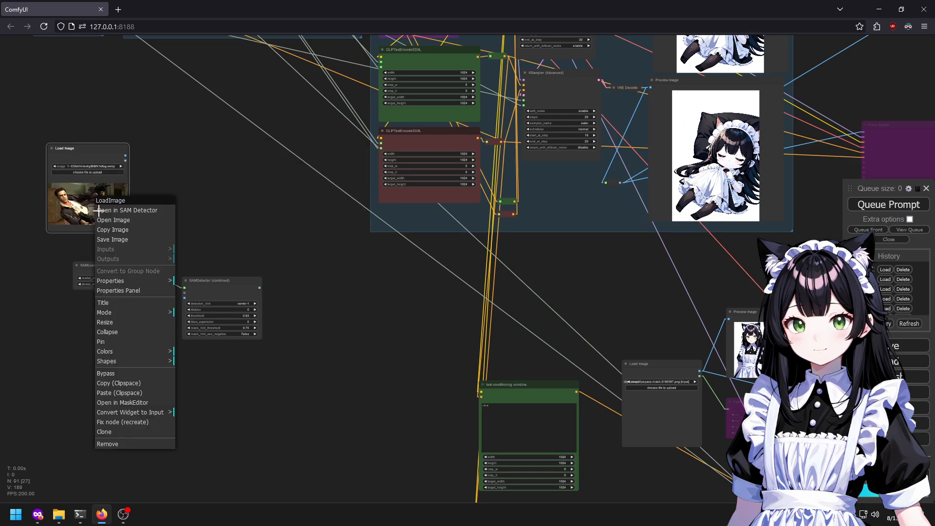
left_click(124, 391)
scroll(17, 256, "up", 5)
left_click_drag(195, 57, 289, 287)
Search the available nodes for a way to preview the detector's mask, trying "mask" and "preview".
left_click_drag(410, 271, 465, 250)
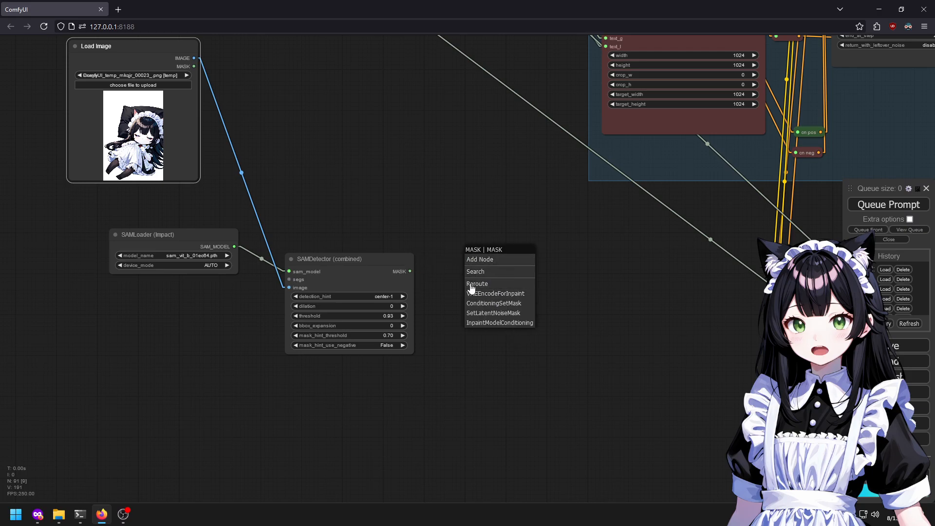
double_click(409, 215)
type("mask")
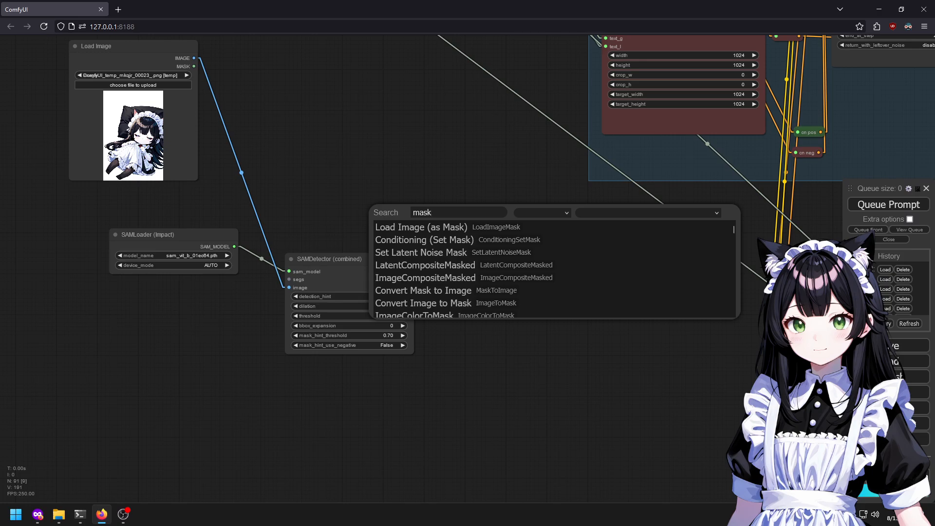
key("BackSpace")
type("skpre")
key("BackSpace")
key("BackSpace")
key("BackSpace")
key("BackSpace")
key("BackSpace")
key("BackSpace")
key("BackSpace")
type("previe")
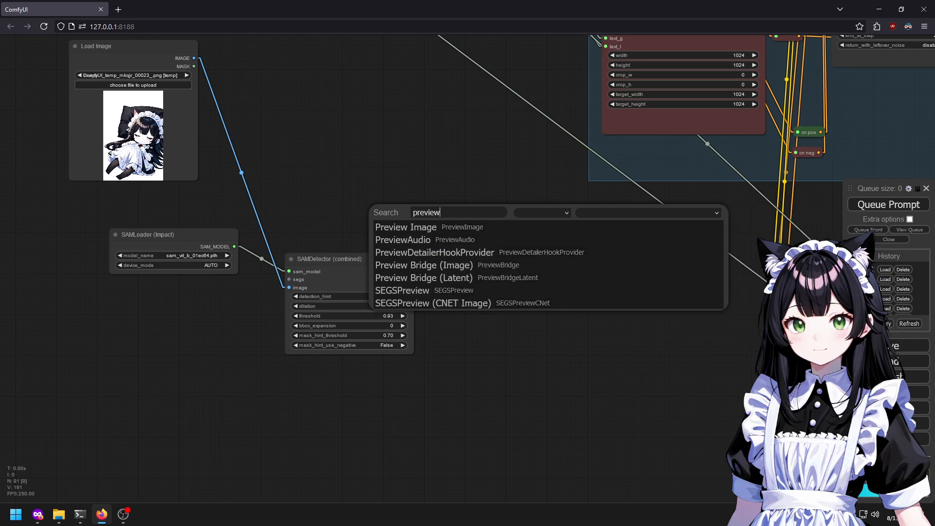
type("w")
key("BackSpace")
key("BackSpace")
key("BackSpace")
key("BackSpace")
key("BackSpace")
key("BackSpace")
key("BackSpace")
type("mask")
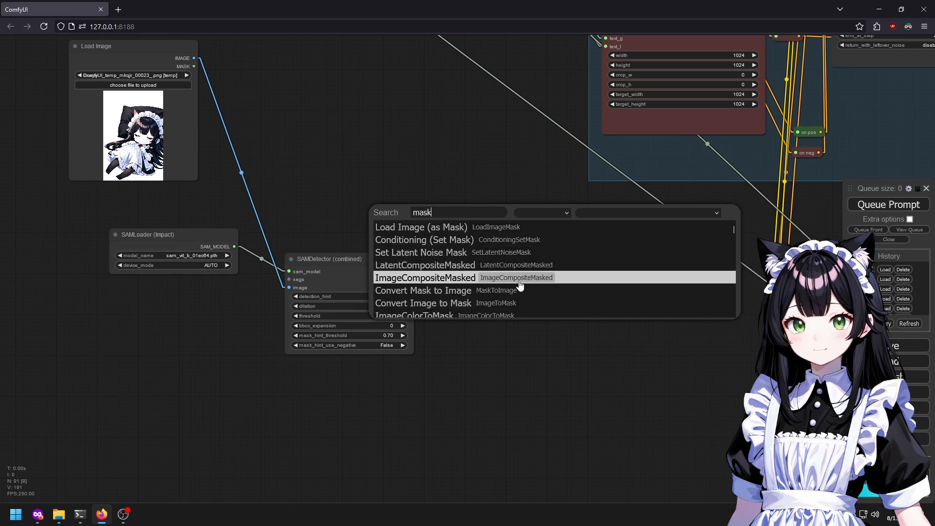
scroll(518, 298, "down", 3)
scroll(516, 298, "up", 3)
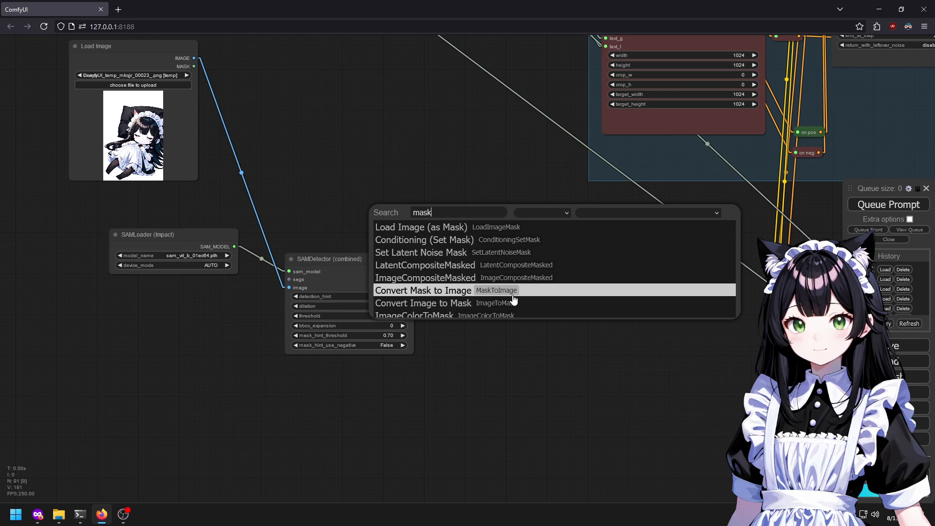
Add a SEGSPreview node and place it well clear of the SAMDetector.
key("BackSpace")
key("BackSpace")
key("BackSpace")
type("segsp")
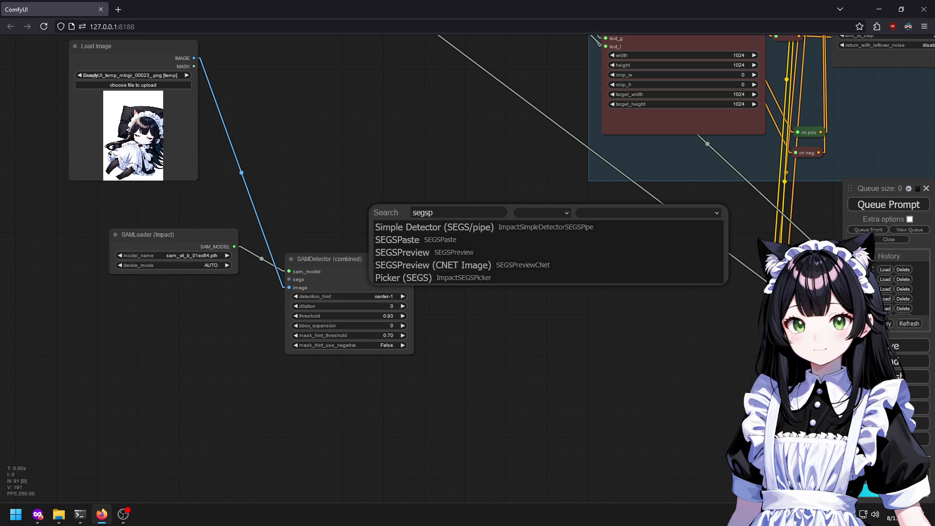
left_click(490, 240)
left_click_drag(491, 240, 686, 308)
double_click(525, 242)
type("masktose")
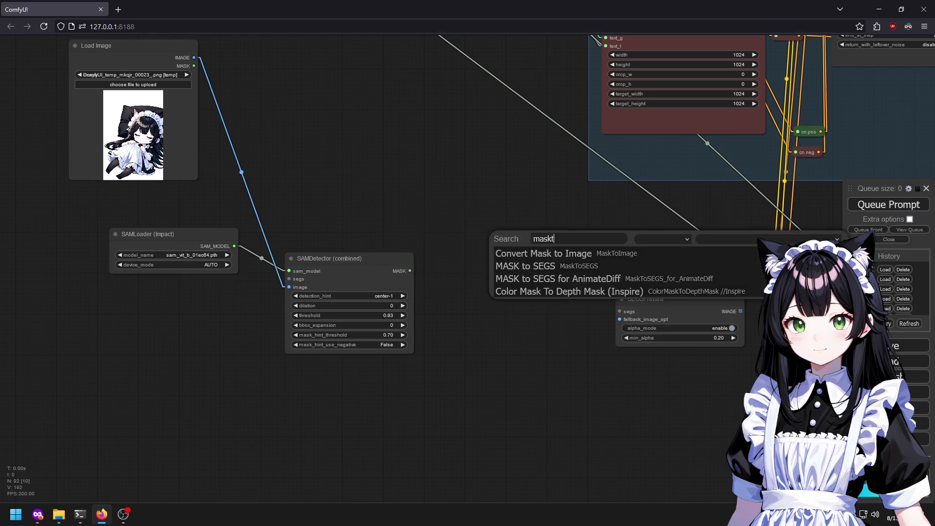
left_click(596, 265)
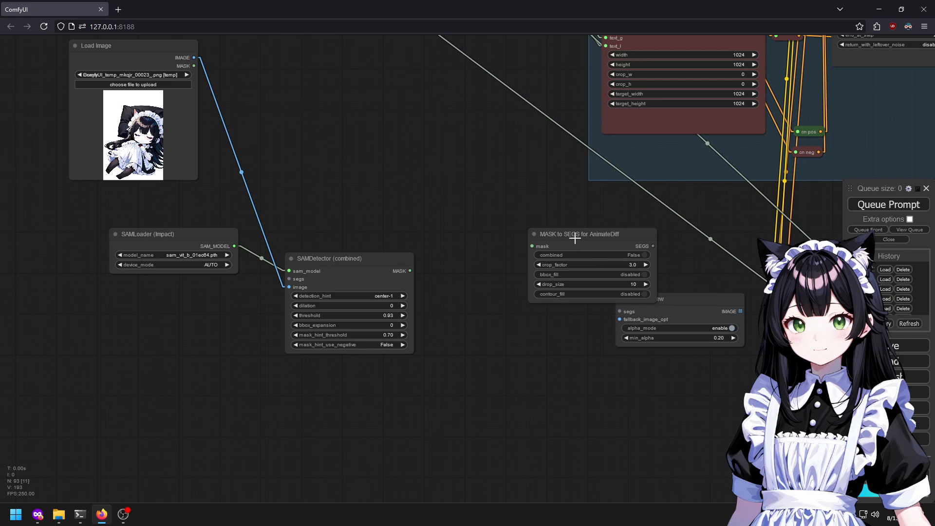
left_click_drag(575, 238, 494, 248)
Add a MASK to SEGS node and wire it between the SAMDetector's mask output and the SEGSPreview's segs input.
double_click(476, 229)
type("masktose")
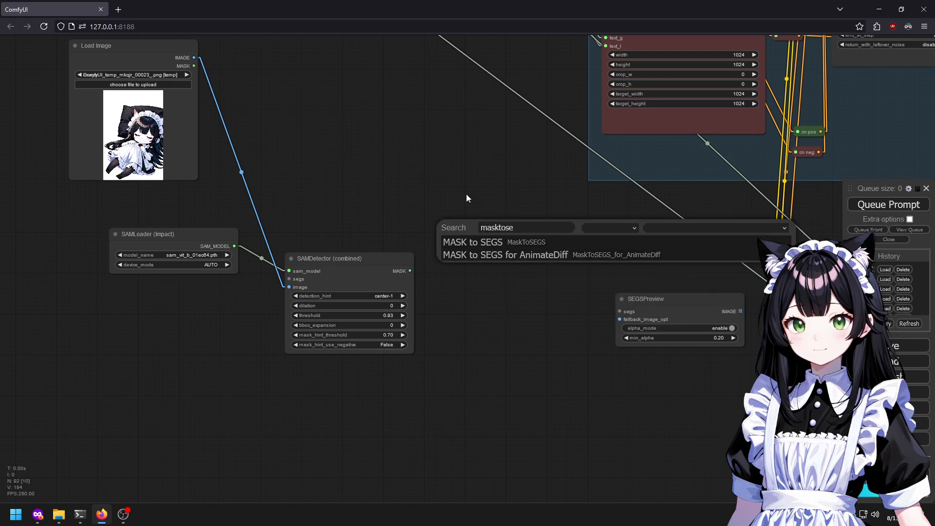
key("Return")
left_click_drag(410, 271, 436, 320)
left_click_drag(558, 330, 619, 311)
left_click_drag(529, 226, 518, 250)
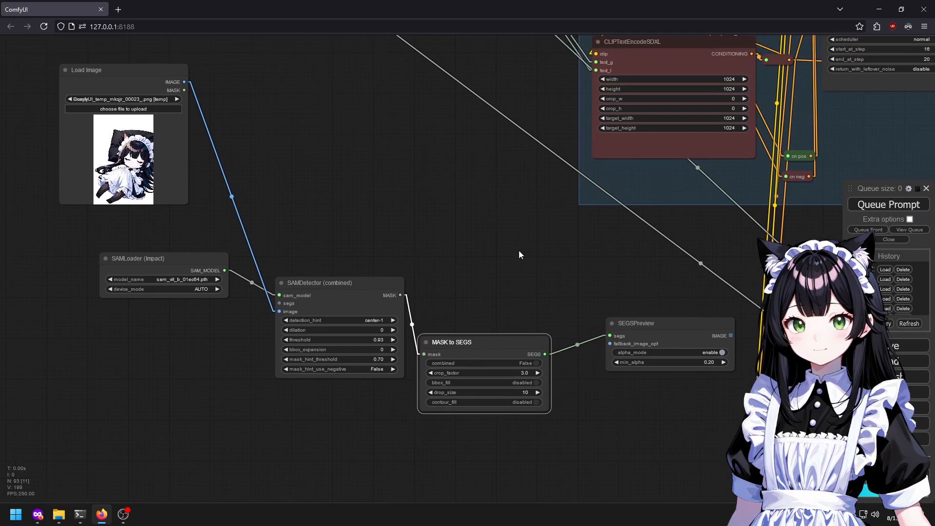
Connect the loaded image to SEGSPreview's fallback_image_opt input and attach a Preview Image node to its IMAGE output.
left_click_drag(186, 83, 609, 344)
left_click_drag(696, 334, 356, 114)
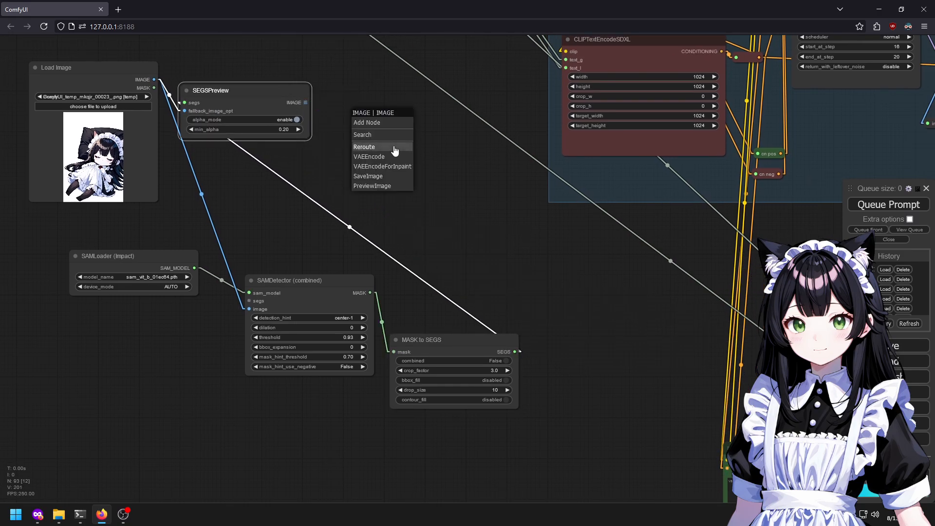
left_click(403, 186)
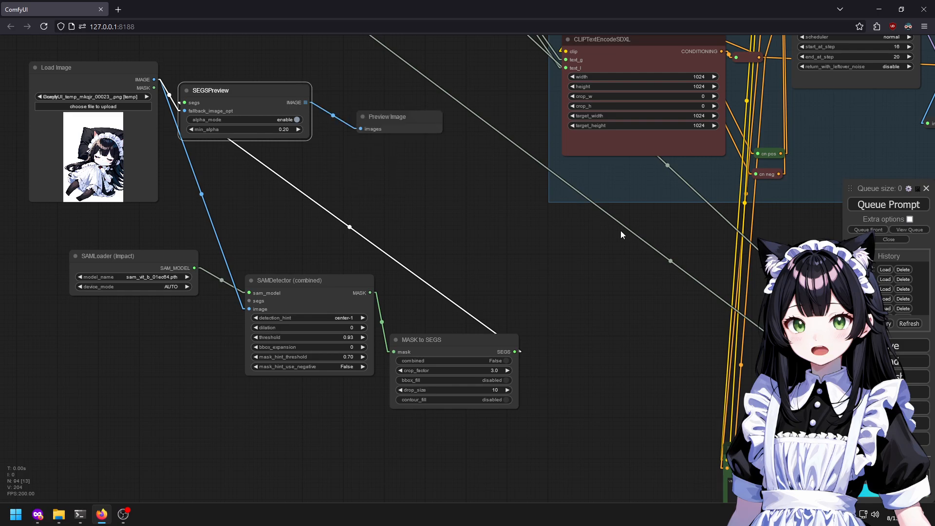
Queue the prompt to test the mask preview chain and inspect the SAMDetector node's inputs.
key("ctrl+Return")
left_click_drag(353, 269, 508, 291)
scroll(489, 296, "up", 4)
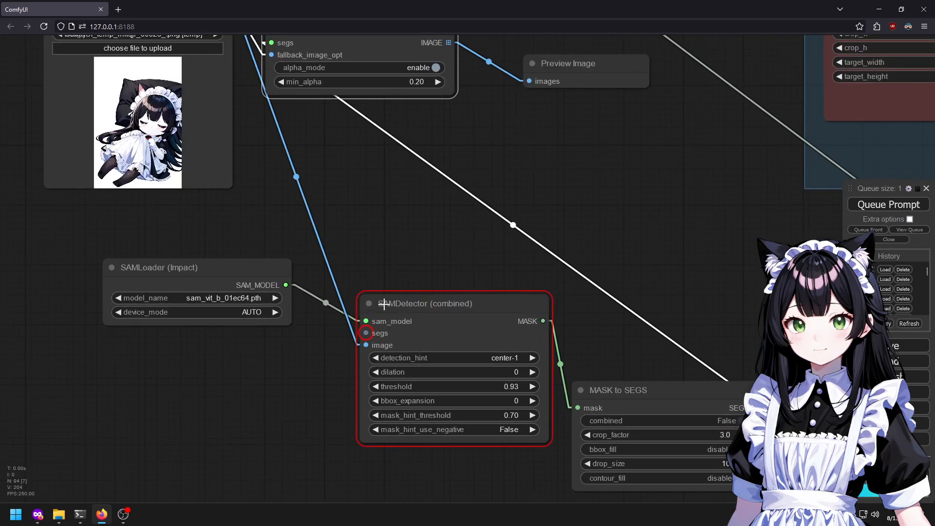
Move the SAMLoader away from the SAMDetector and add a CLIPSegDetectorProvider node beneath it.
left_click_drag(209, 274, 120, 276)
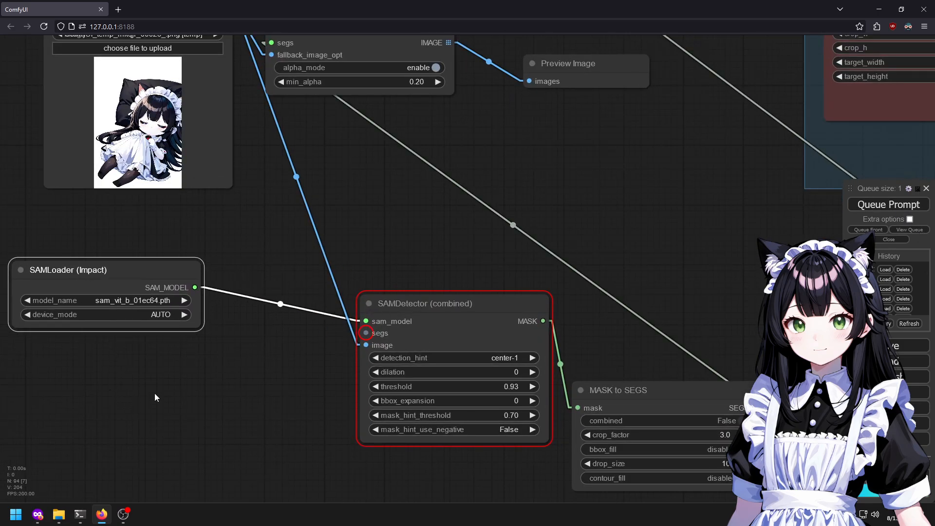
double_click(235, 419)
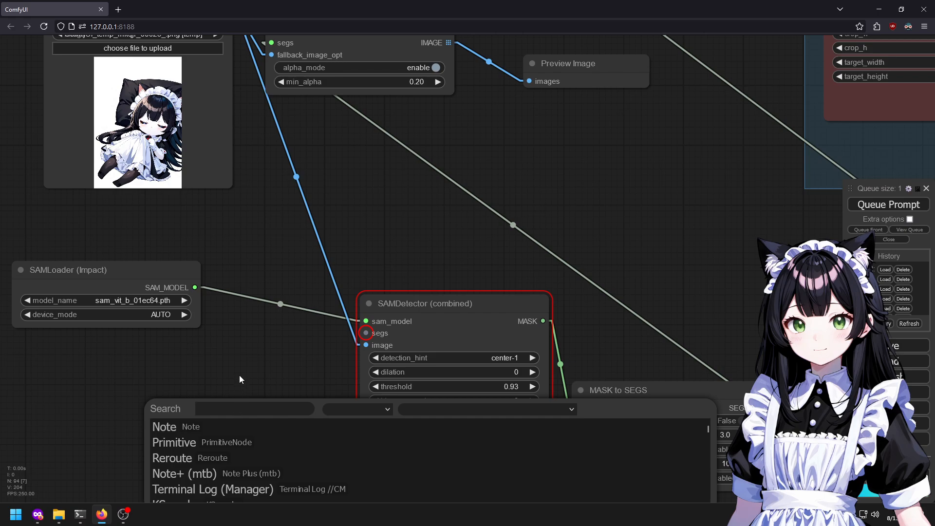
double_click(142, 373)
type("seg")
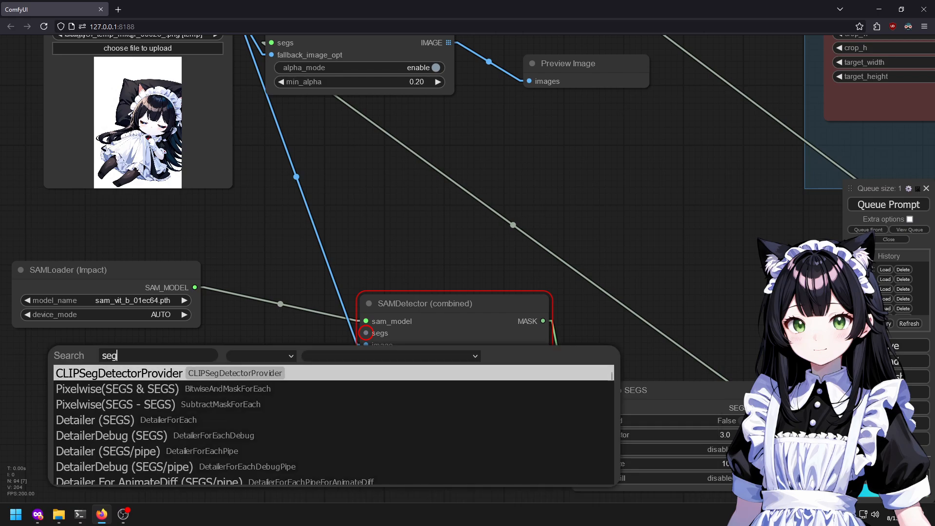
type("de")
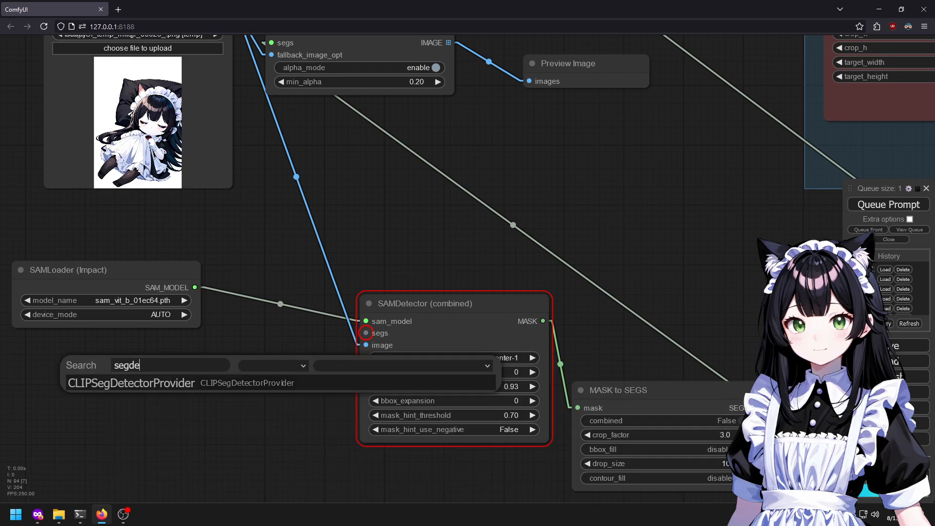
key("Return")
left_click_drag(263, 380, 359, 347)
left_click_drag(260, 331, 253, 349)
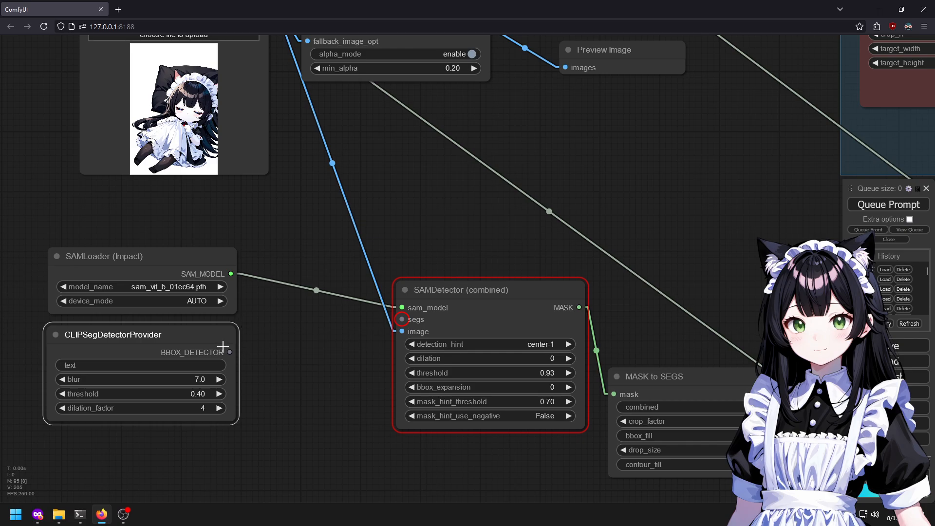
scroll(365, 303, "down", 4)
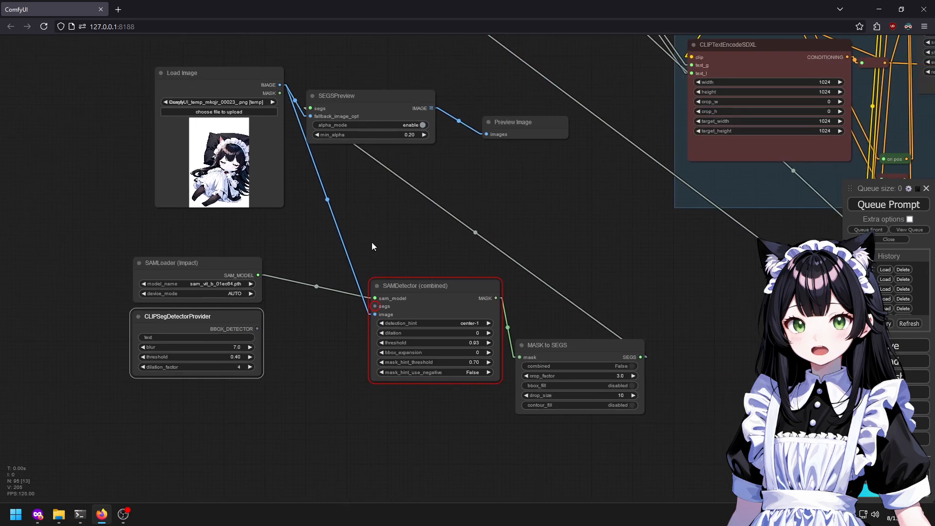
Delete the whole SAM detection and mask preview chain, including its Load Image node.
left_click_drag(376, 242, 288, 253)
left_click_drag(60, 72, 706, 502)
key("Delete")
left_click_drag(384, 361, 250, 240)
Add a fresh CLIPSegDetectorProvider node on the cleared canvas area and look for nodes that accept its BBOX_DETECTOR output.
double_click(90, 180)
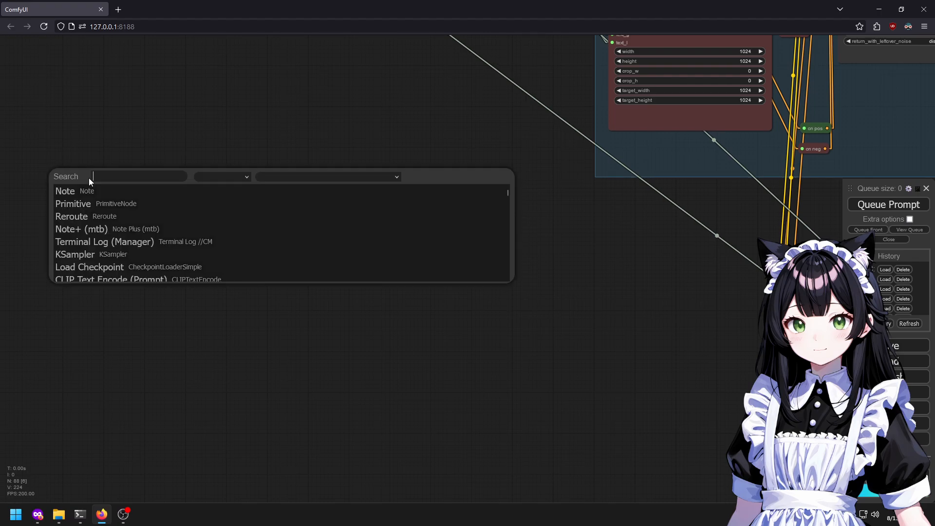
type("clipseg")
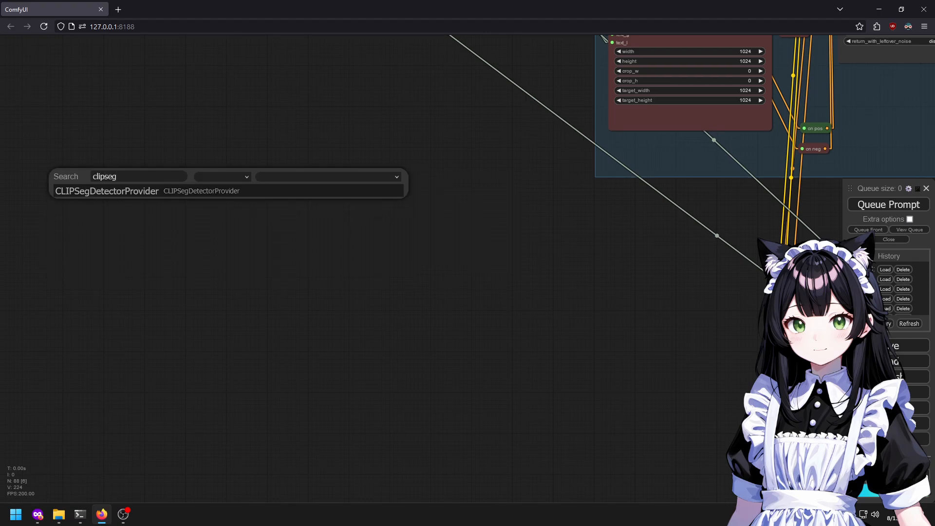
key("Return")
left_click_drag(215, 183, 260, 176)
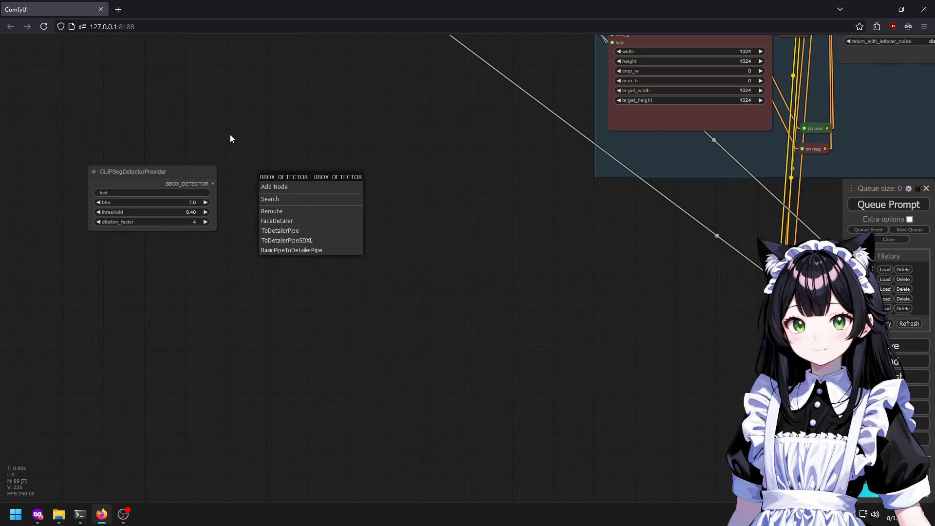
Add a BBOX Detector (SEGS) node and connect the CLIPSegDetectorProvider's output to its bbox_detector input.
double_click(281, 141)
type("bbox")
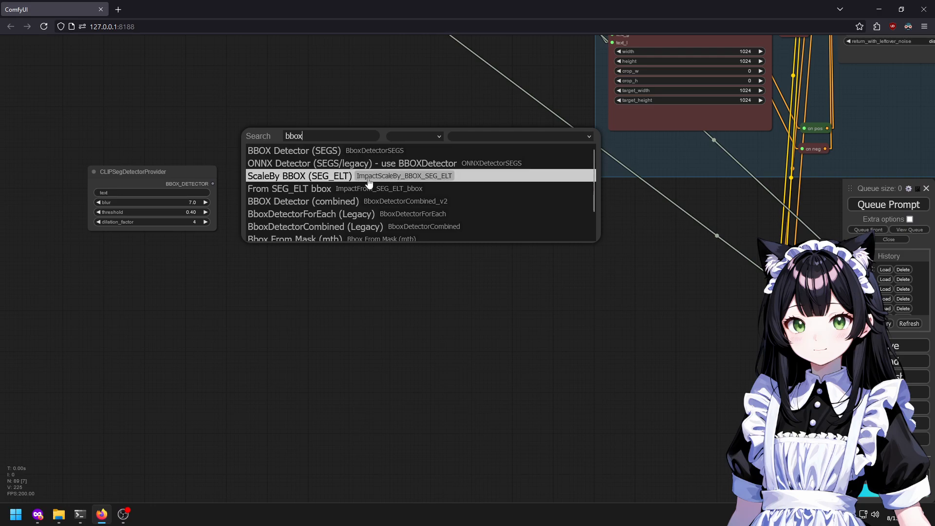
left_click(338, 151)
scroll(276, 131, "up", 3)
left_click_drag(307, 133, 290, 167)
Feed the BBOX Detector's image input from a new Load Image node, paste the clipspace image into it and move it clear.
left_click_drag(193, 200, 299, 165)
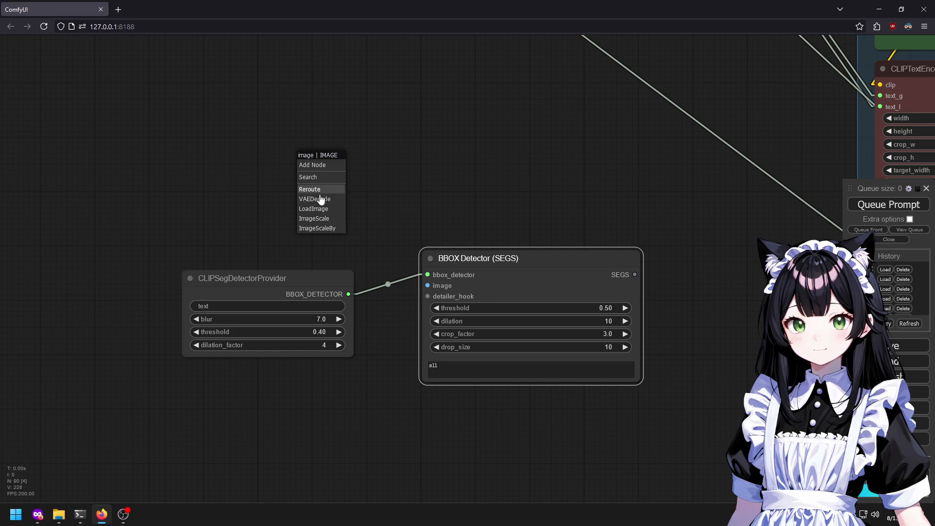
left_click(314, 208)
right_click(378, 253)
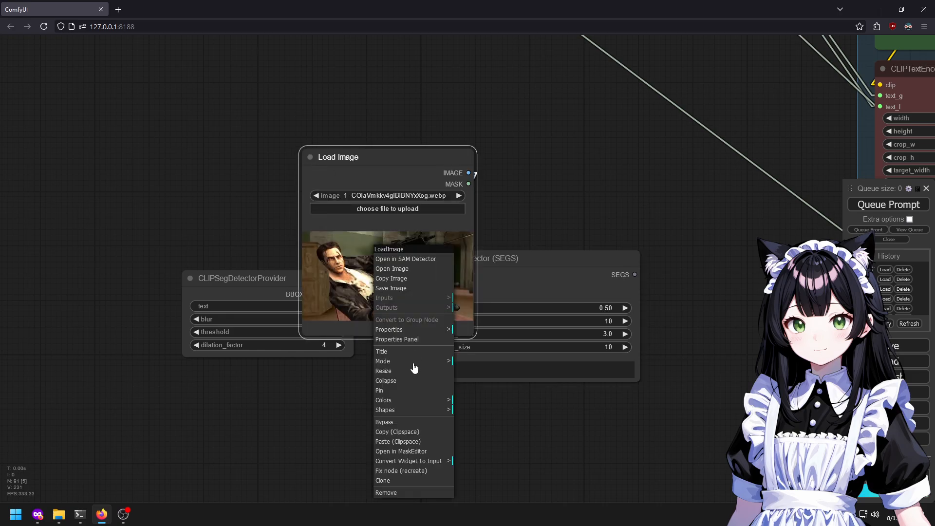
left_click(391, 442)
left_click_drag(392, 161, 170, 69)
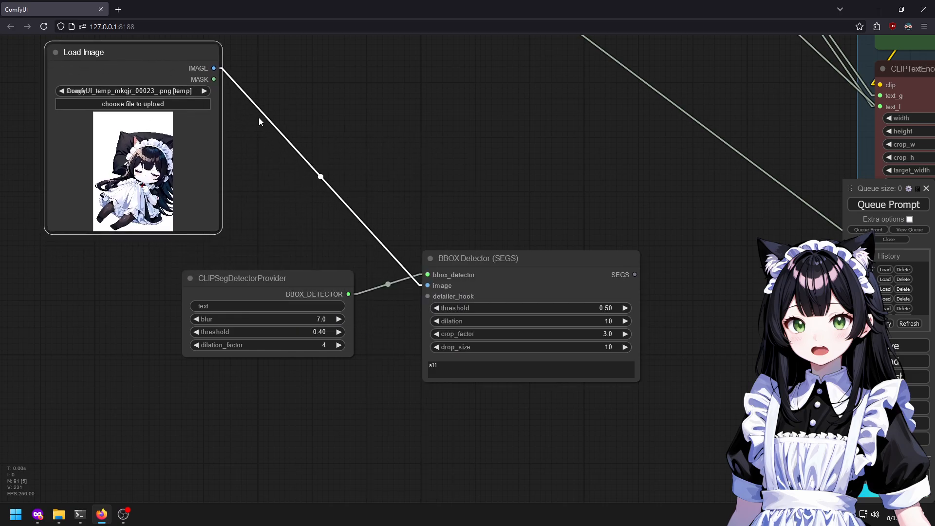
Add a SEGSPreview node fed by the BBOX Detector's SEGS and the loaded image, with a Preview Image node on its output.
left_click_drag(382, 125, 272, 108)
left_click_drag(525, 258, 540, 260)
left_click(578, 358)
double_click(577, 362)
type("segsp")
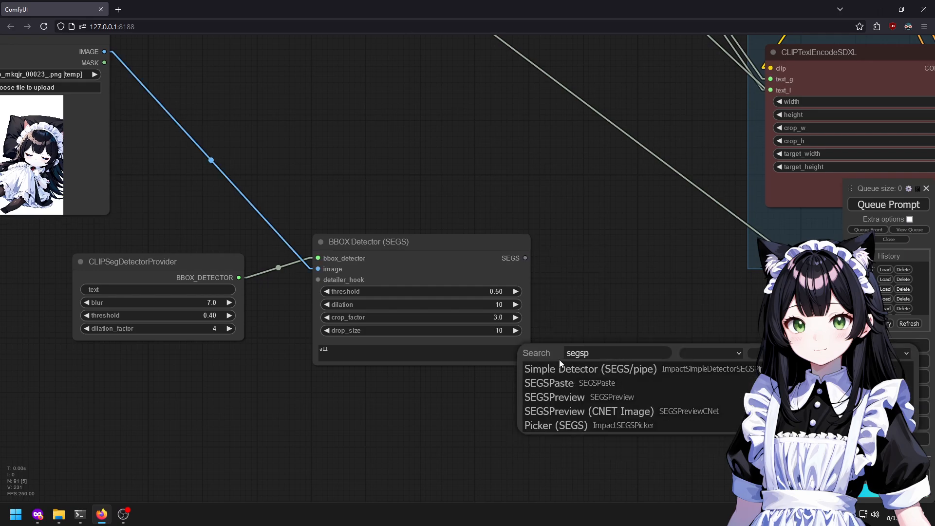
left_click(554, 397)
left_click_drag(582, 365, 528, 258)
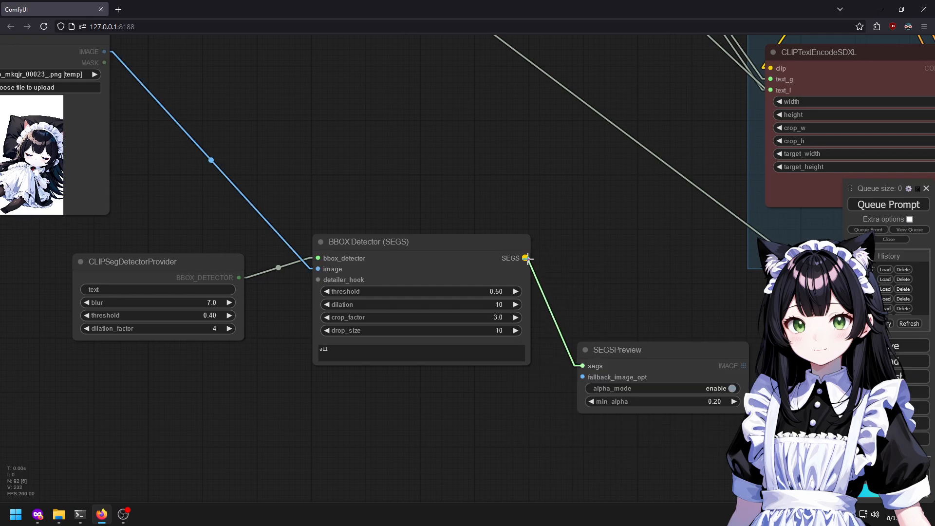
left_click_drag(104, 51, 583, 376)
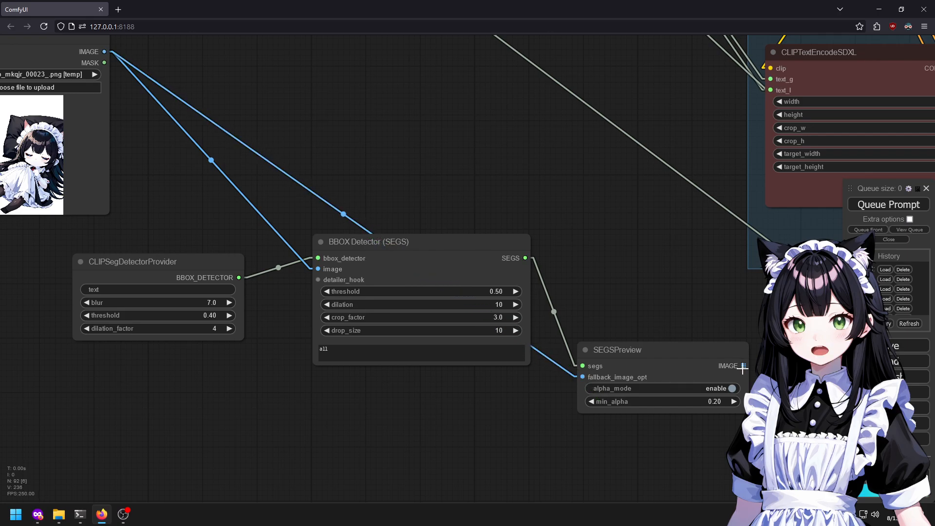
Set the CLIPSegDetectorProvider's text to "hand" and queue the prompt to test the detection.
left_click(159, 290)
type("hand")
key("Return")
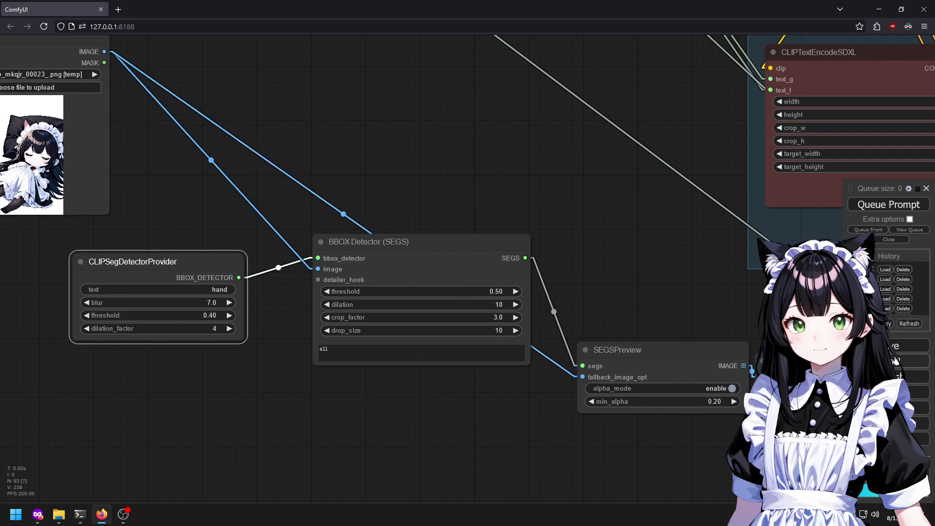
left_click(889, 209)
left_click(499, 337)
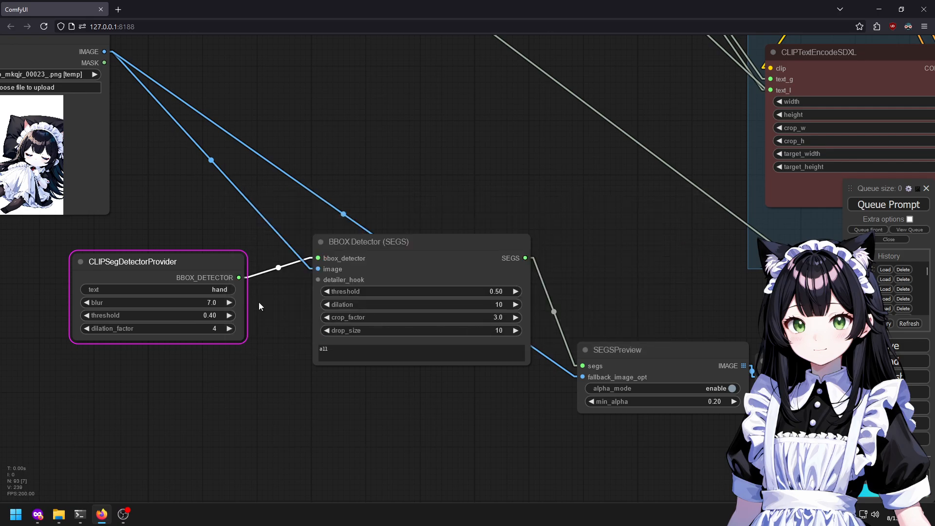
scroll(287, 307, "up", 5)
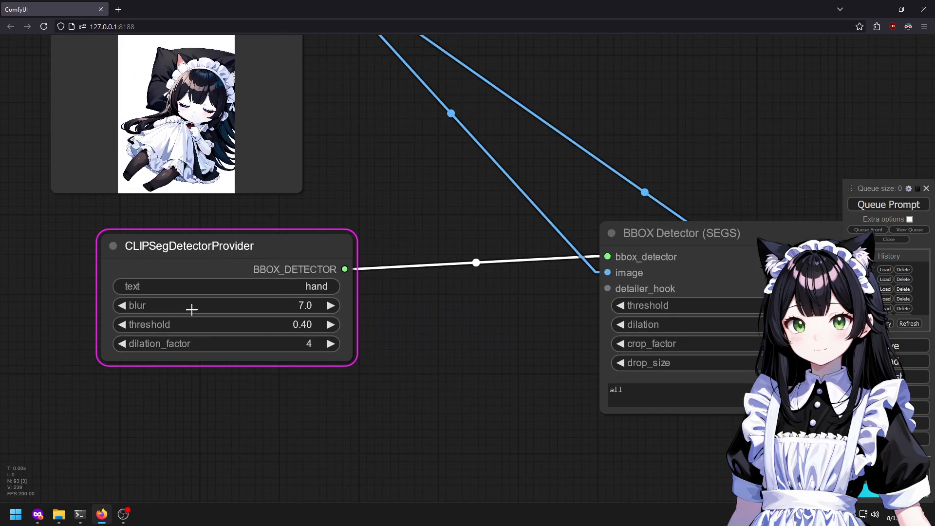
left_click(889, 204)
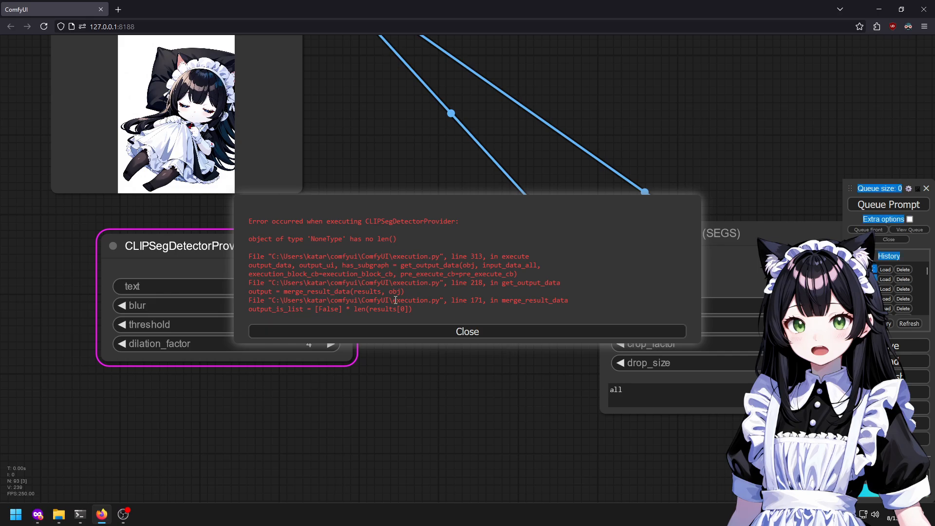
left_click(497, 333)
Search the node library for CLIP nodes and add a Load CLIP Vision node connected to a CLIP Vision Encode node.
double_click(379, 410)
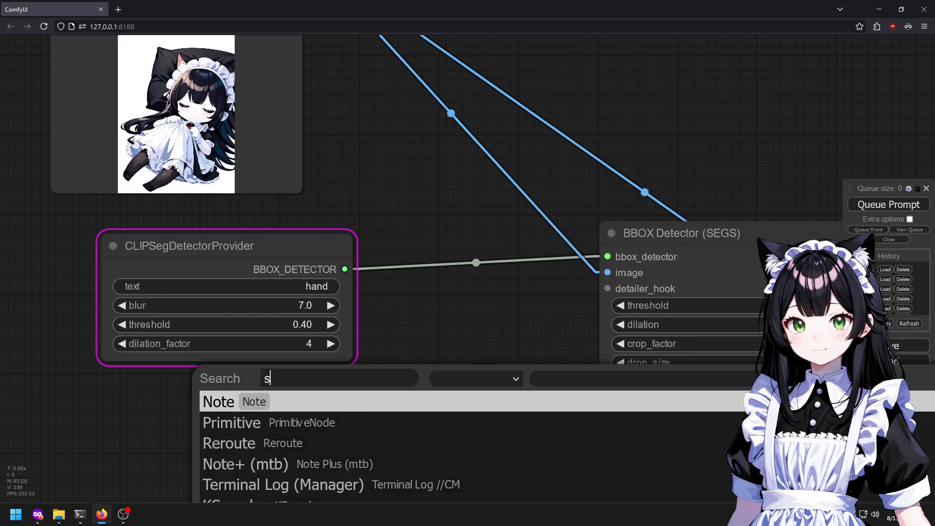
type("seg")
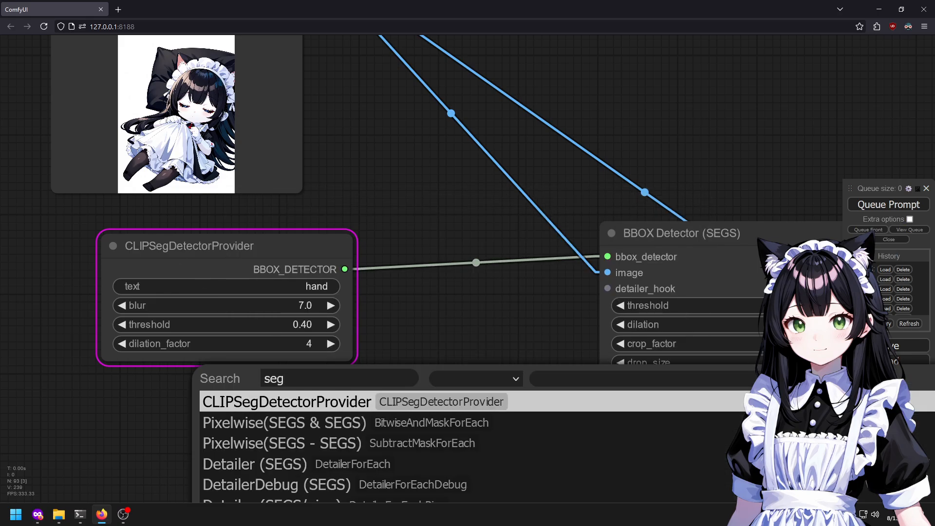
key("BackSpace")
key("BackSpace")
key("BackSpace")
type("clipde")
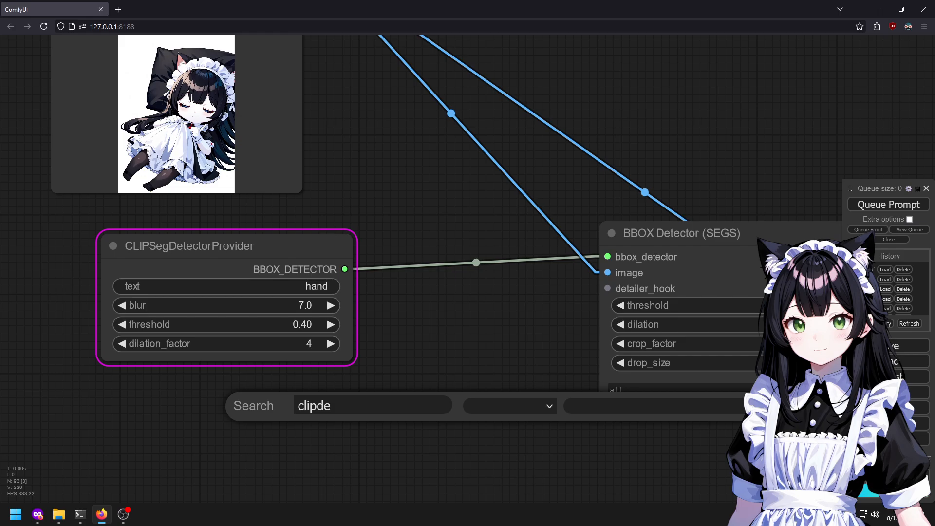
key("BackSpace")
key("BackSpace")
scroll(438, 441, "down", 2)
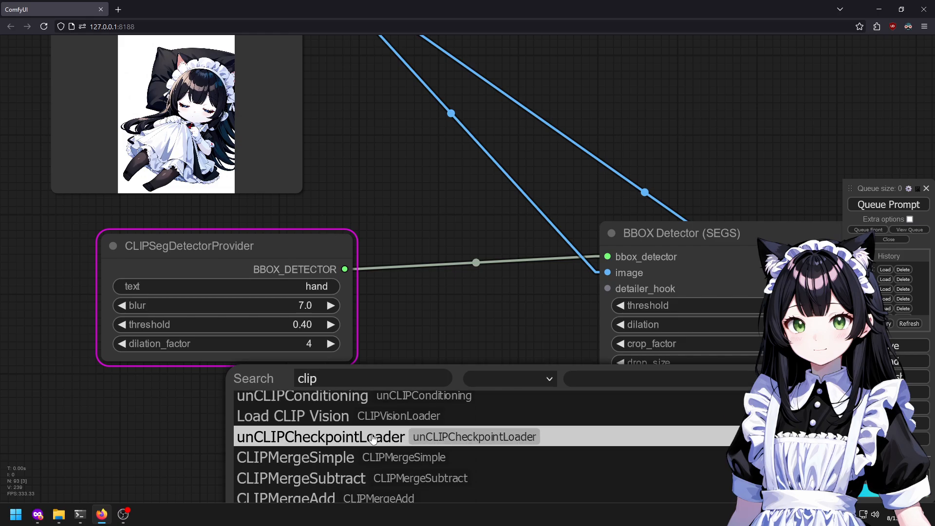
left_click(438, 414)
left_click_drag(522, 381, 309, 384)
left_click_drag(415, 421, 459, 410)
left_click(482, 455)
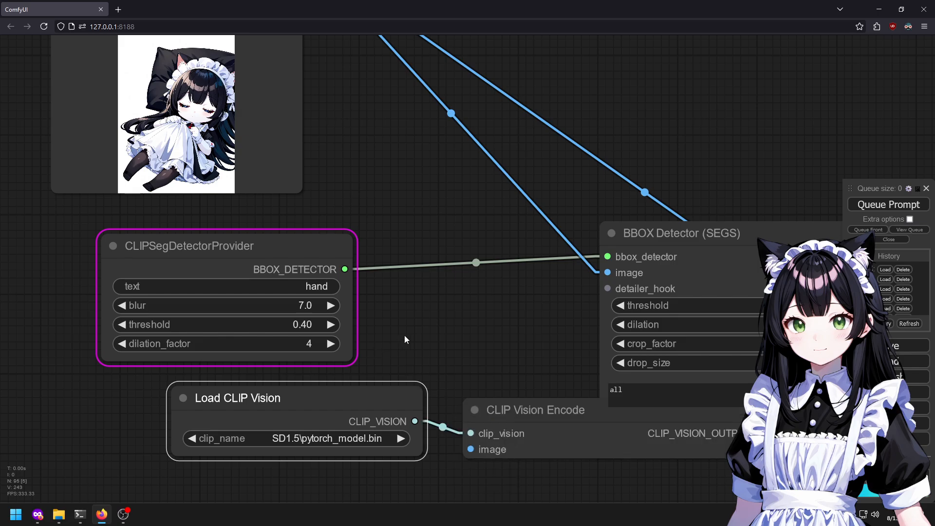
Delete the CLIPSegDetectorProvider node and check which nodes accept the CLIP Vision Encode output.
left_click(273, 251)
key("Delete")
left_click_drag(440, 315, 276, 193)
left_click_drag(593, 311, 656, 324)
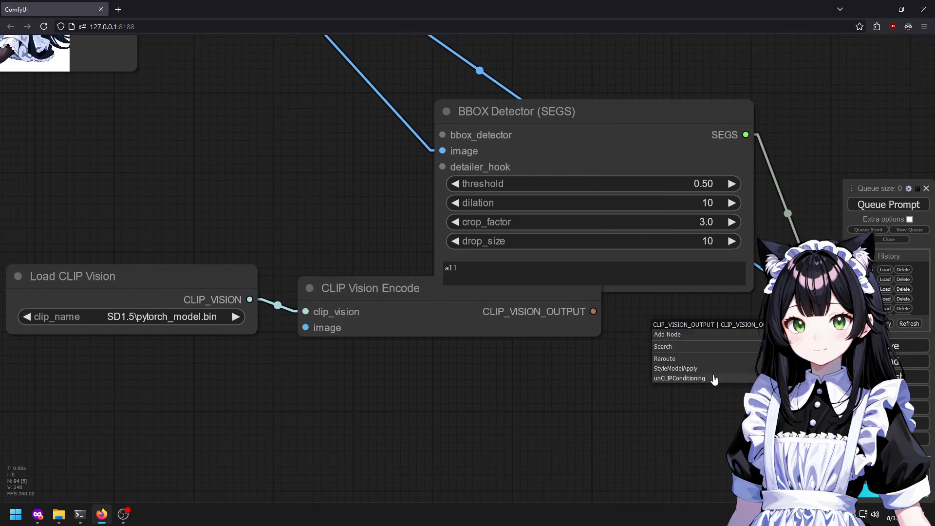
left_click(574, 381)
Delete all remaining nodes of the BBOX detection and CLIP Vision test chain.
scroll(140, 385, "down", 8)
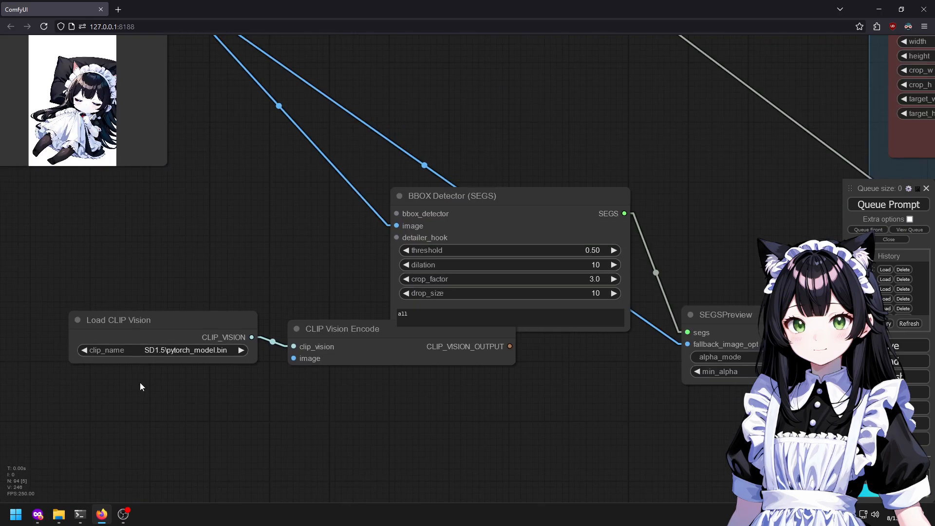
left_click_drag(145, 84, 536, 496)
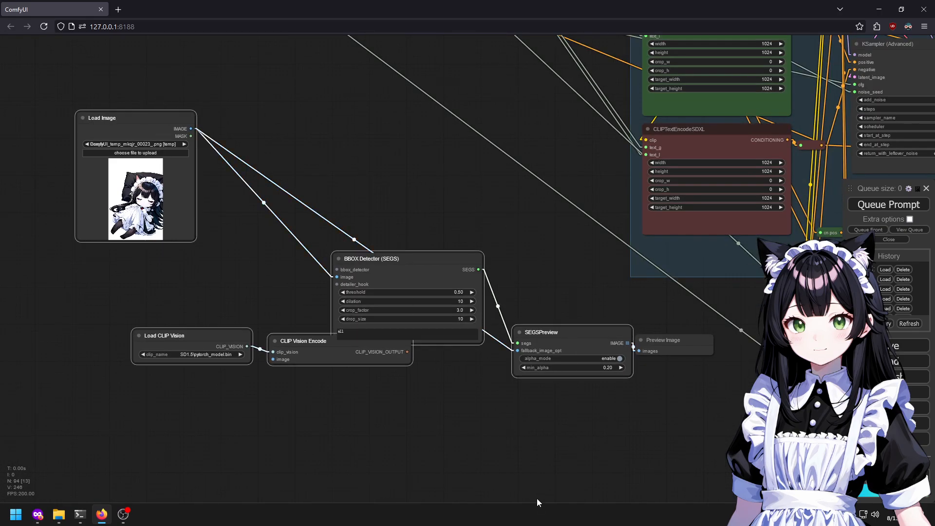
key("Delete")
Examine the sleeping catgirl maid in the two stacked preview images of the sampler group up close.
scroll(448, 382, "down", 3)
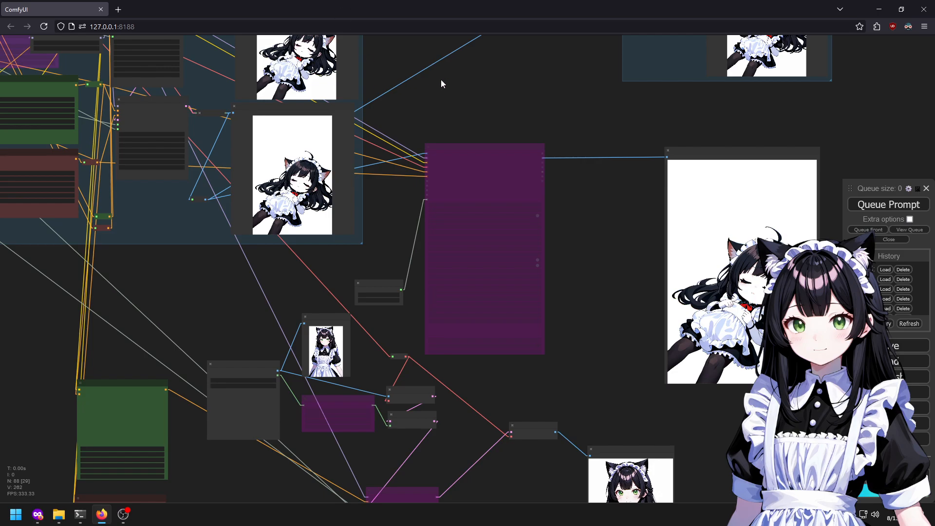
scroll(430, 80, "up", 10)
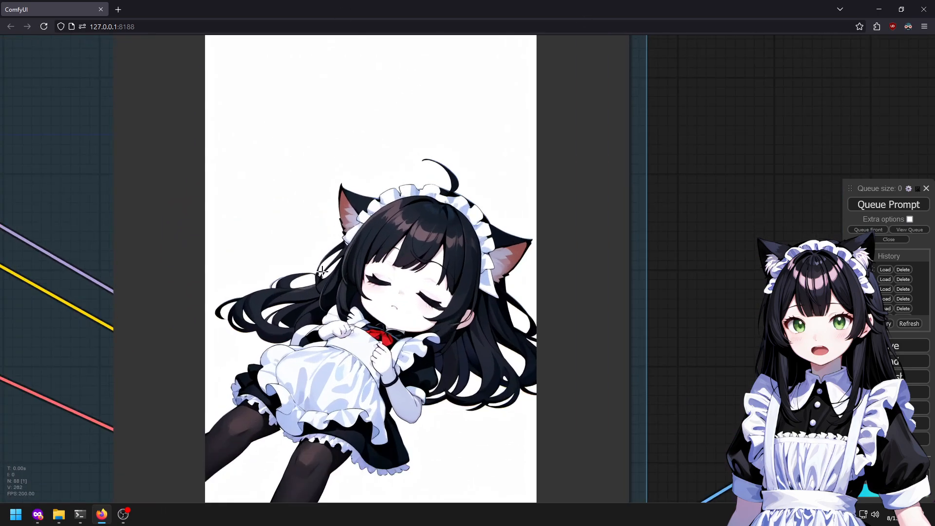
scroll(328, 251, "up", 10)
scroll(370, 295, "down", 12)
left_click_drag(626, 354, 639, 110)
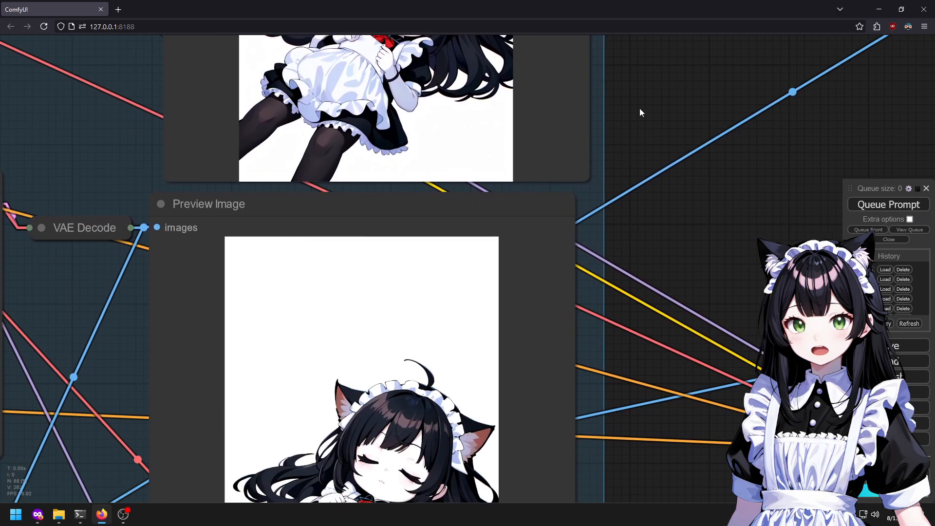
left_click_drag(632, 487, 648, 244)
scroll(596, 312, "down", 11)
Inspect the Upscaler cleanup group's preview image closely and compare it with the other generated previews.
left_click_drag(583, 306, 171, 265)
left_click_drag(415, 318, 51, 263)
scroll(265, 314, "up", 9)
scroll(265, 322, "down", 7)
left_click_drag(296, 244, 415, 488)
left_click_drag(188, 280, 472, 325)
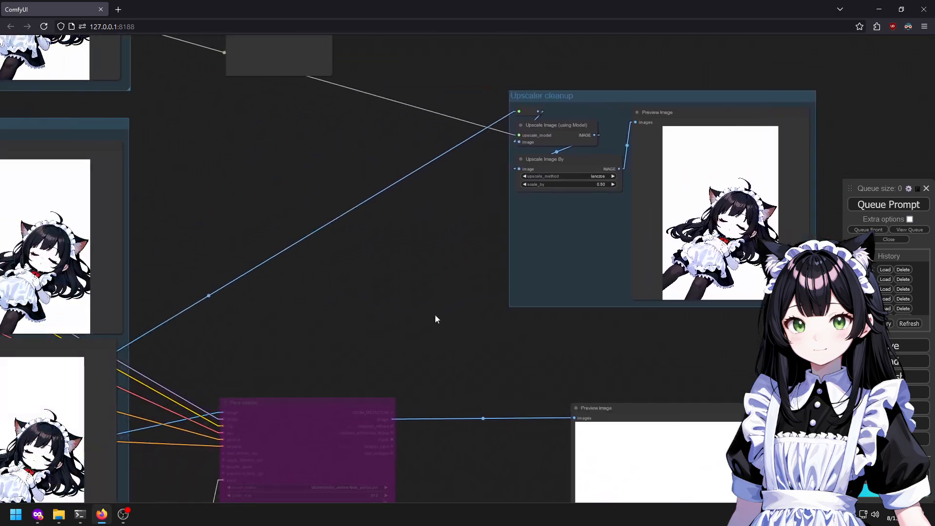
scroll(750, 249, "up", 20)
scroll(607, 231, "down", 14)
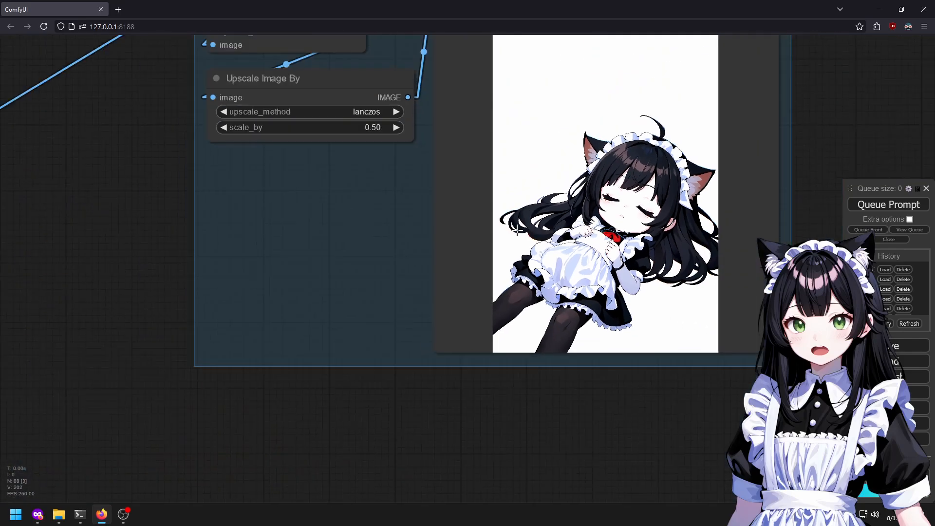
scroll(527, 229, "up", 10)
scroll(631, 218, "down", 4)
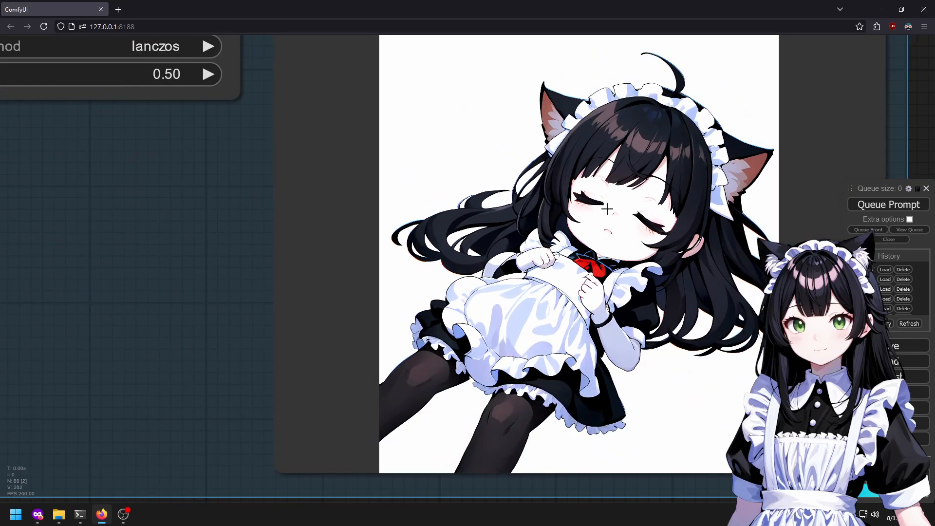
scroll(606, 208, "down", 12)
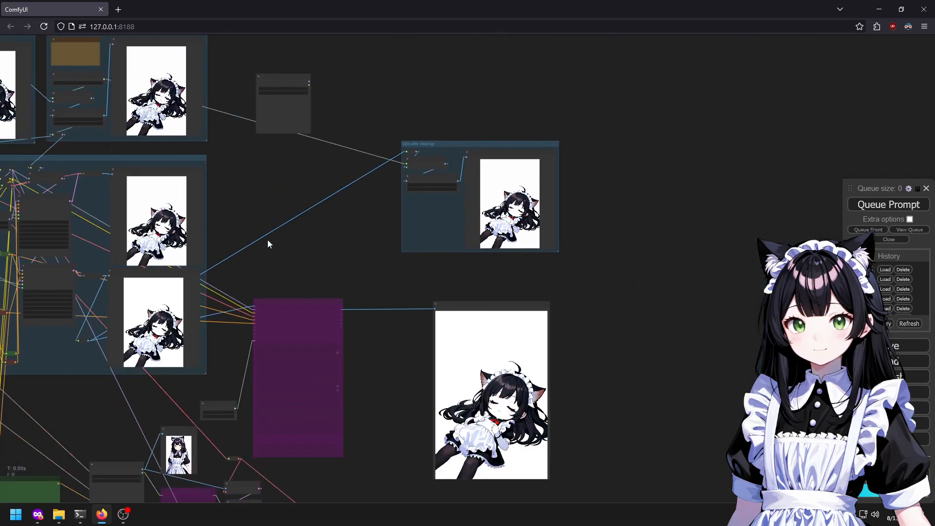
Load the newest history entry's workflow and set the seed's control_after_generate to fixed.
scroll(313, 173, "up", 5)
scroll(313, 173, "up", 1)
left_click_drag(313, 173, 704, 269)
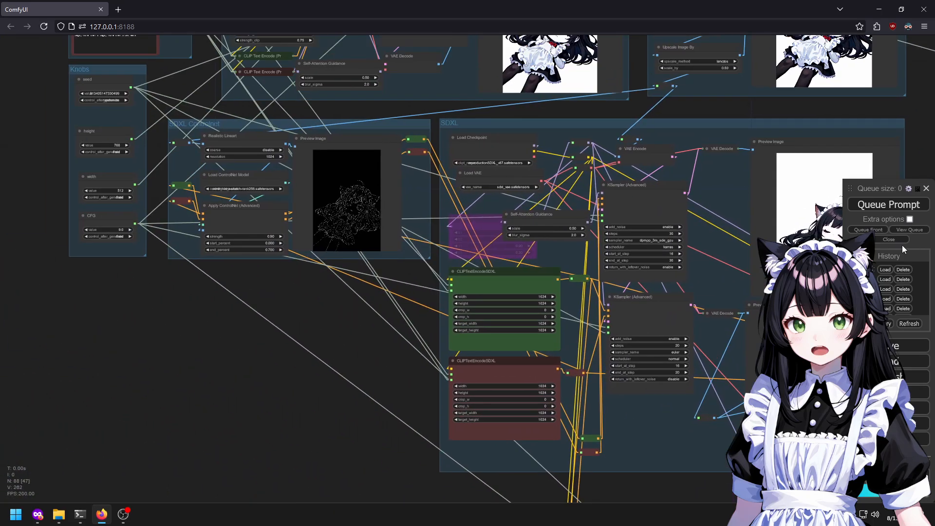
left_click(885, 269)
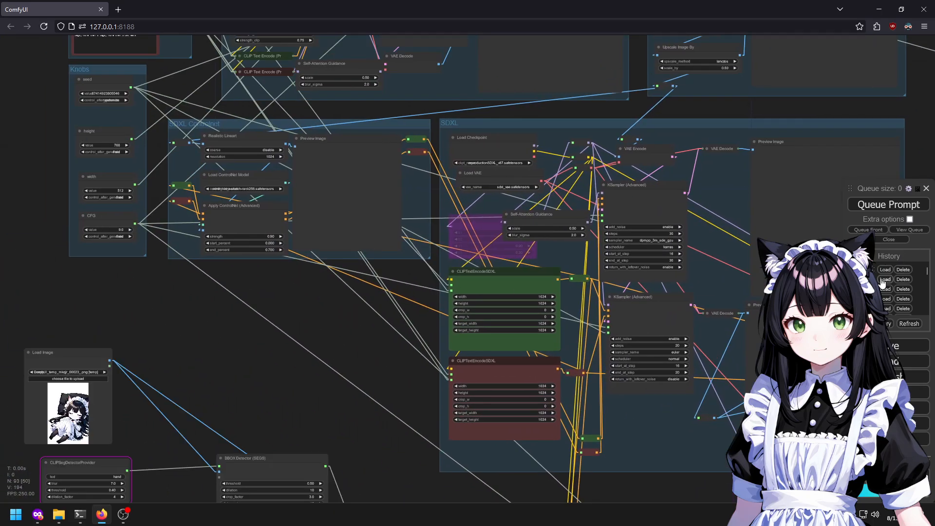
left_click_drag(178, 206, 446, 362)
scroll(445, 360, "up", 5)
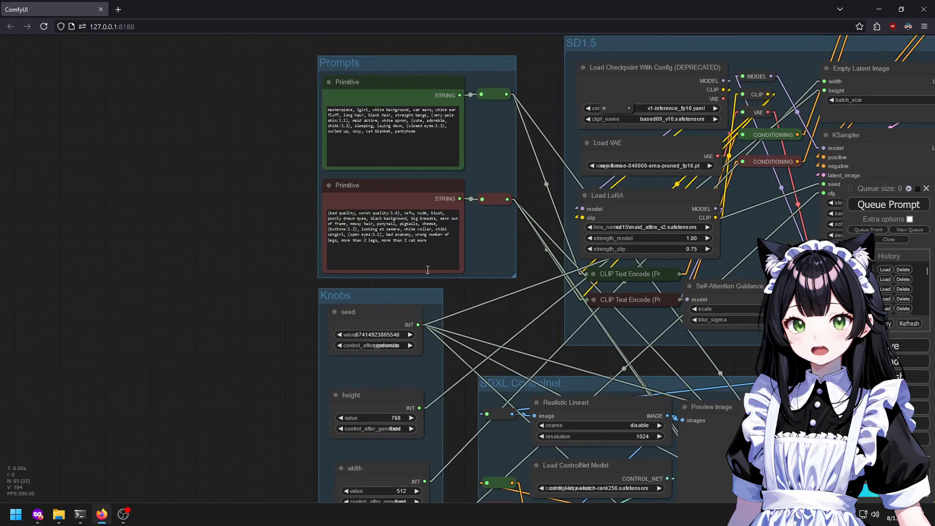
left_click(405, 340)
left_click(397, 346)
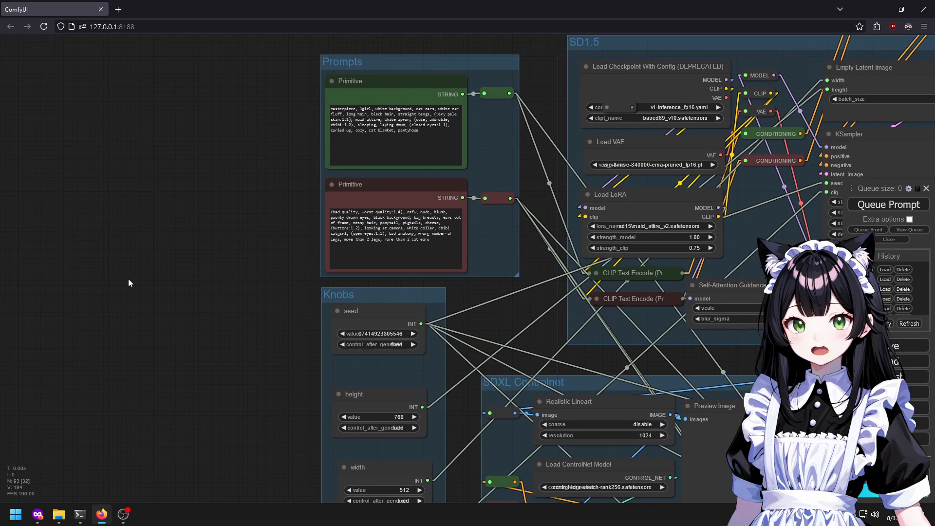
Delete the Load Image, CLIPSegDetectorProvider, BBOX Detector and SEGSPreview test chain and queue the prompt.
scroll(212, 169, "down", 3)
left_click_drag(214, 414, 240, 132)
left_click(894, 204)
left_click(436, 332)
left_click_drag(436, 330, 378, 135)
scroll(378, 135, "up", 1)
left_click_drag(220, 75, 719, 431)
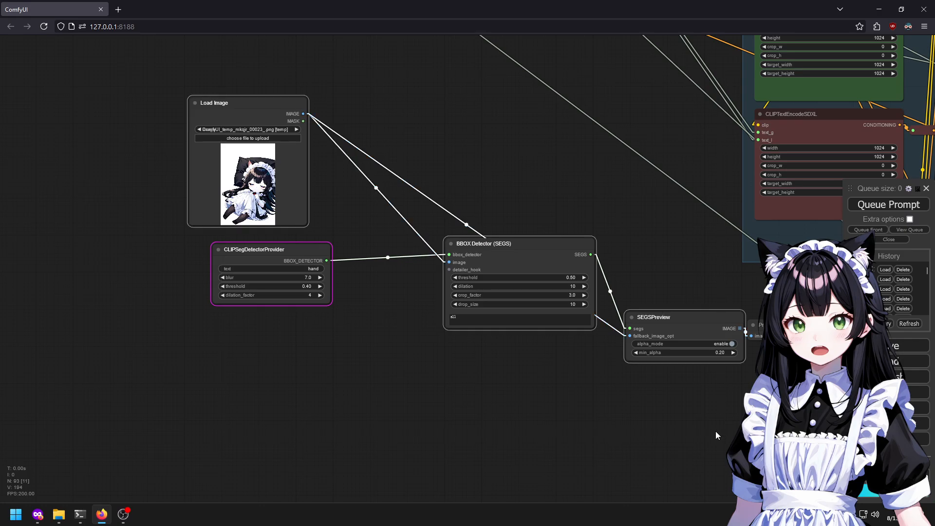
key("Delete")
left_click(888, 204)
Examine the SDXL sampler group, the bypassed Face Detailer and the latent noise mask chain while the prompt is generating.
scroll(473, 292, "down", 4)
left_click_drag(472, 292, 310, 482)
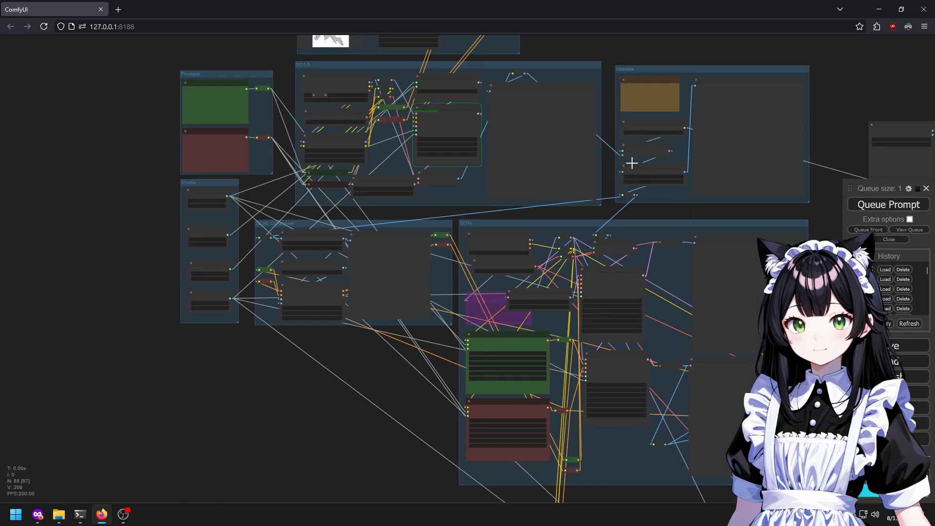
scroll(544, 67, "up", 5)
left_click_drag(545, 67, 541, 276)
scroll(350, 90, "down", 3)
scroll(527, 295, "up", 3)
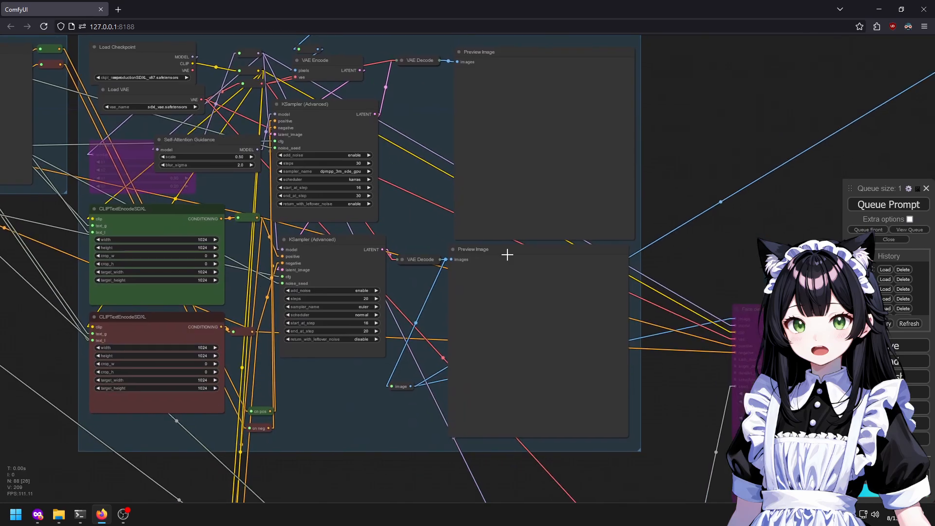
left_click_drag(681, 370, 458, 134)
left_click_drag(743, 214, 772, 95)
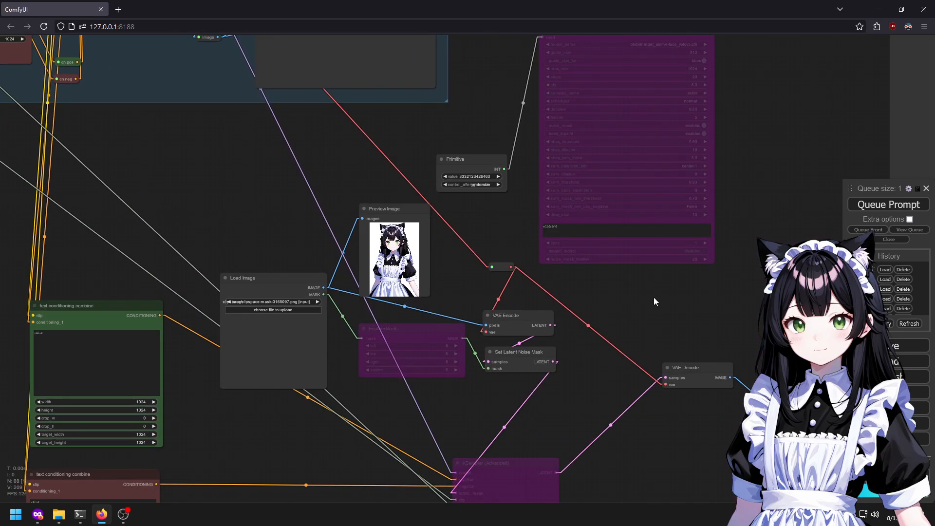
left_click_drag(656, 306, 493, 452)
left_click_drag(641, 262, 603, 408)
scroll(604, 408, "down", 6)
left_click_drag(489, 255, 802, 279)
Add a Detailer (SEGS) node below the SDXL ControlNet area and check which nodes can feed its segs input.
double_click(133, 351)
type("detailer")
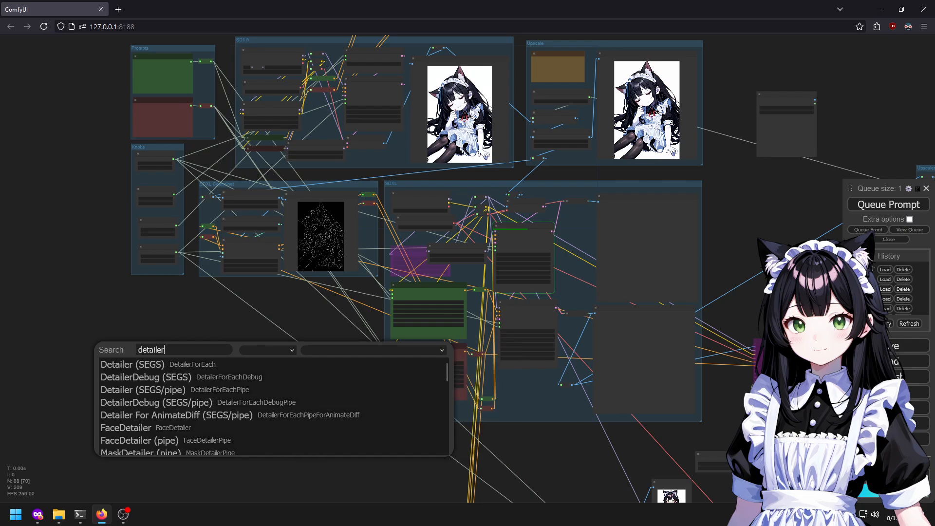
left_click(152, 367)
scroll(343, 311, "up", 12)
left_click_drag(168, 343, 309, 233)
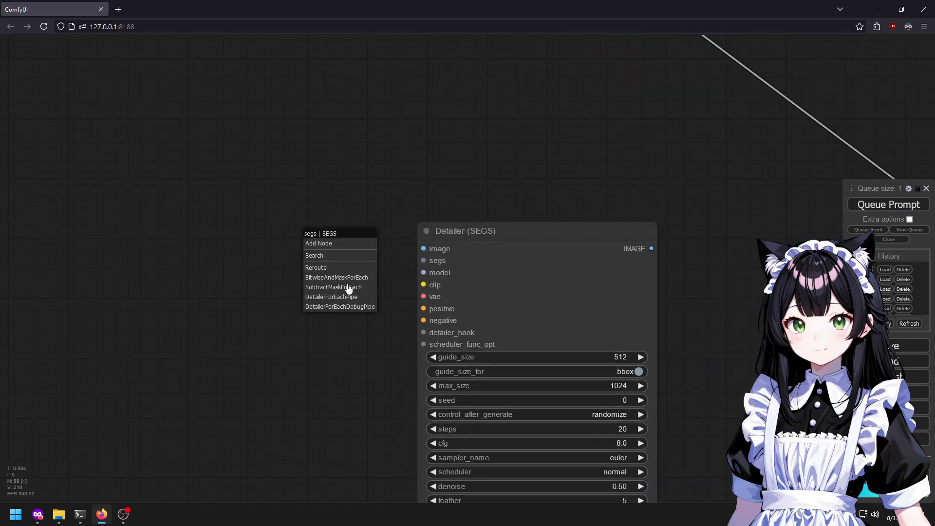
Add an ONNXDetectorProvider node beside the Detailer and check which nodes accept its BBOX_DETECTOR output.
double_click(212, 159)
type("detec")
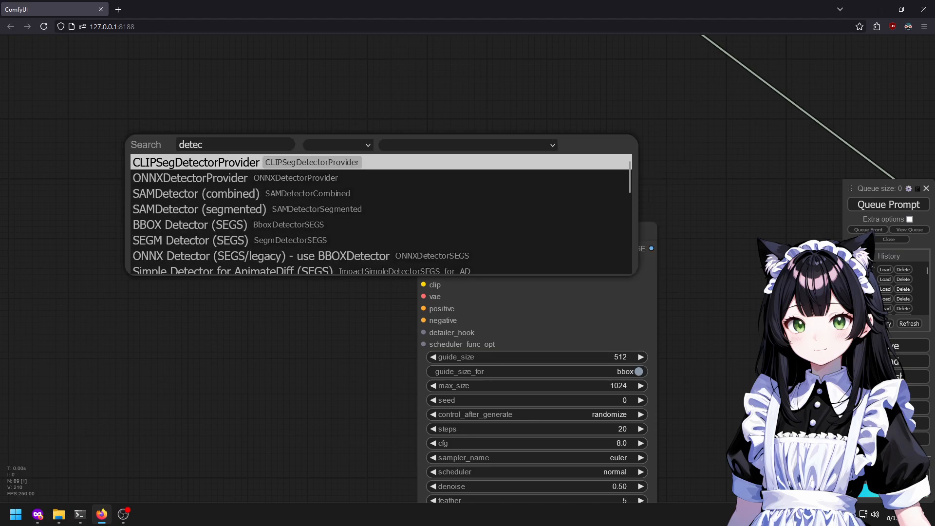
left_click(218, 175)
left_click_drag(342, 161, 211, 147)
left_click_drag(268, 153, 322, 129)
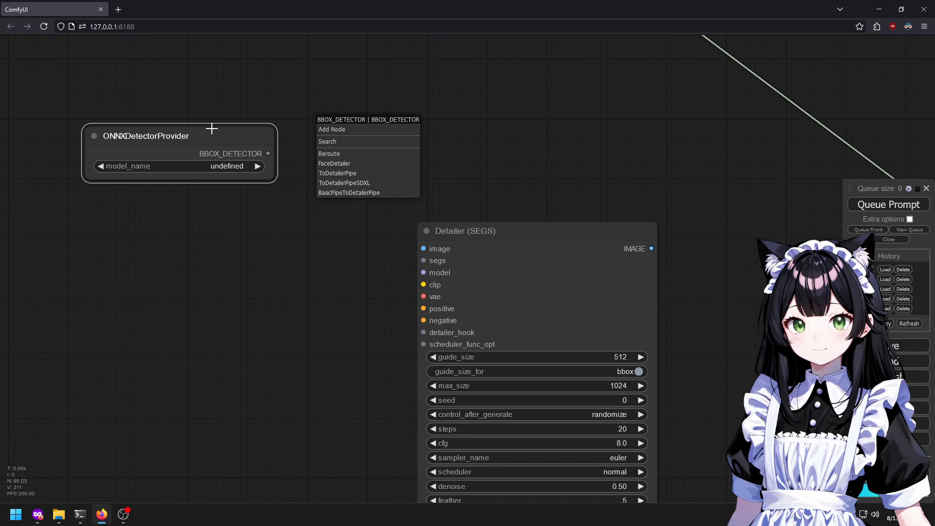
left_click(211, 98)
left_click_drag(209, 136, 249, 256)
left_click_drag(307, 272, 263, 165)
left_click_drag(163, 240, 0, 110)
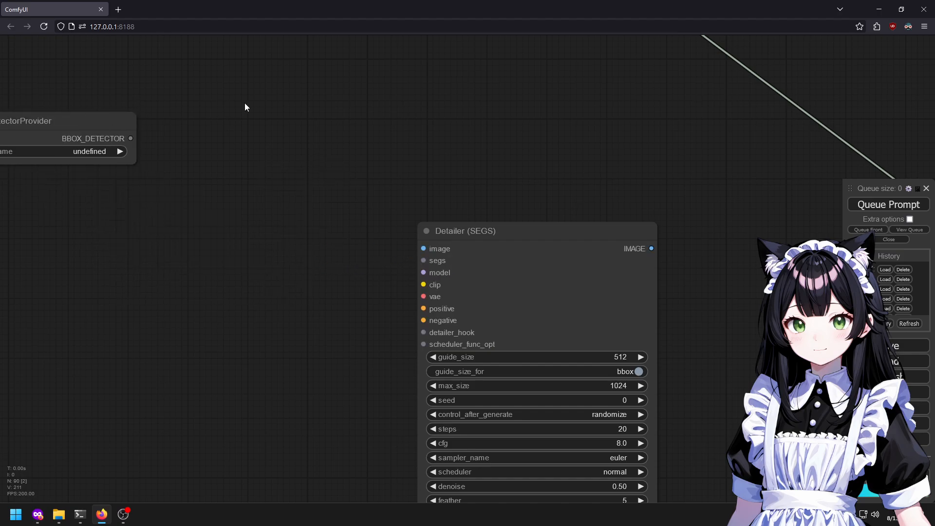
Add a BBOX Detector (SEGS) node, connect the ONNXDetectorProvider output to its bbox_detector input, and check the provider's model choices.
double_click(244, 104)
type("bbox")
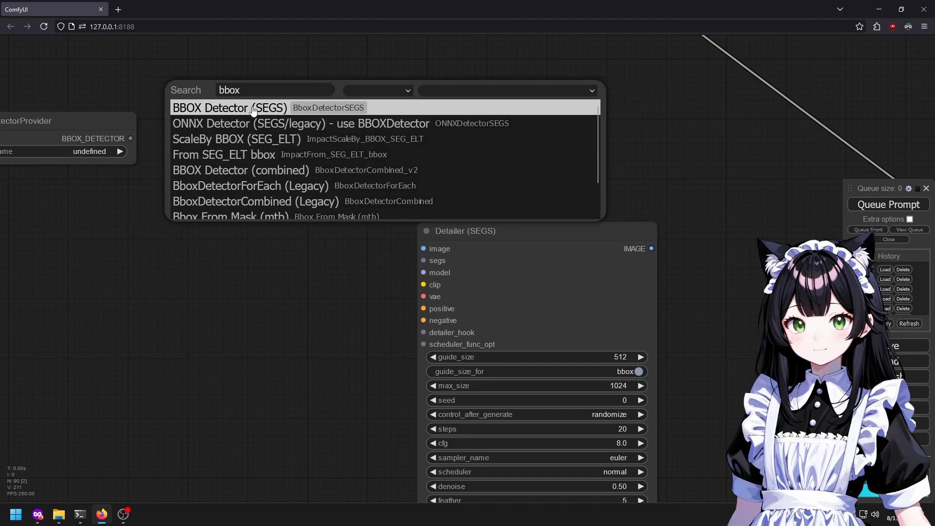
left_click(264, 111)
left_click_drag(272, 91, 227, 87)
left_click_drag(131, 138, 210, 106)
left_click_drag(75, 99, 174, 129)
left_click(189, 181)
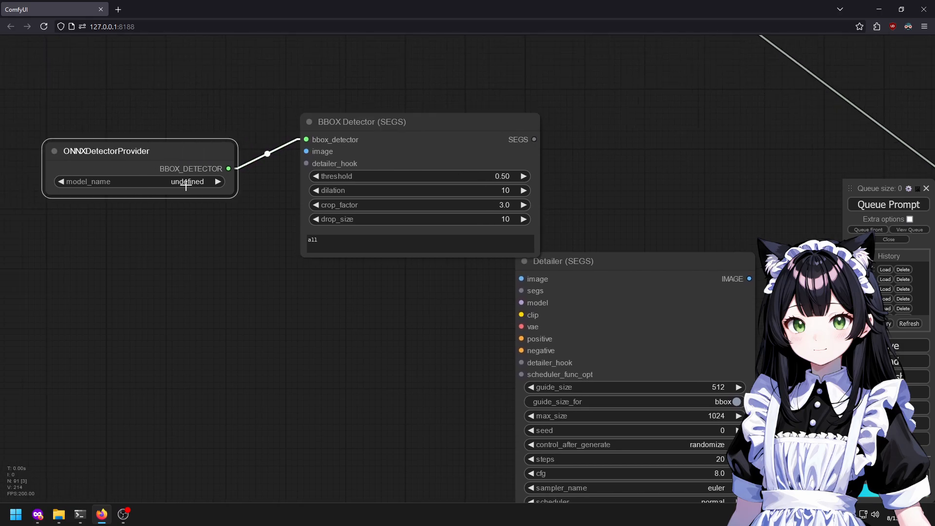
Delete the ONNXDetectorProvider and BBOX Detector (SEGS) test nodes and return to the main workflow groups.
double_click(113, 120)
left_click_drag(116, 265, 171, 406)
left_click_drag(212, 303, 404, 117, "ctrl")
key("Delete")
scroll(332, 195, "down", 4)
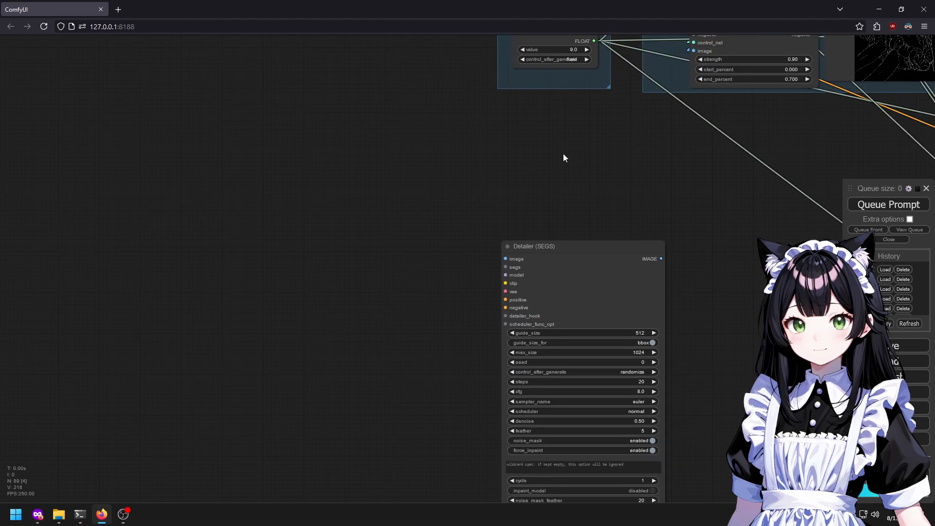
left_click_drag(550, 164, 189, 230)
scroll(189, 230, "down", 5)
left_click_drag(245, 204, 518, 56)
left_click_drag(482, 138, 351, 134)
scroll(317, 171, "down", 6)
left_click_drag(578, 207, 469, 290)
scroll(730, 160, "up", 4)
left_click_drag(706, 62, 544, 251)
Load the newest history entries in turn, queueing the prompt once in between, to compare their preview images.
left_click(881, 279)
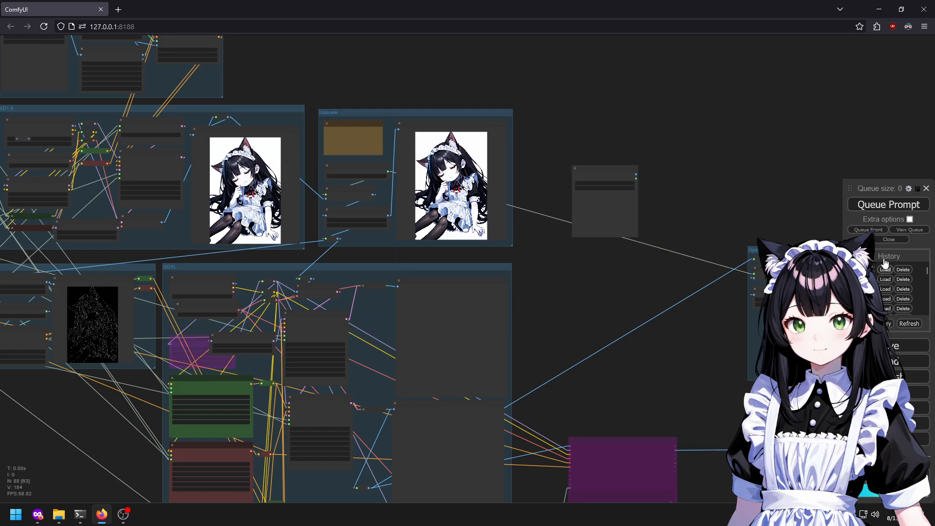
left_click(881, 291)
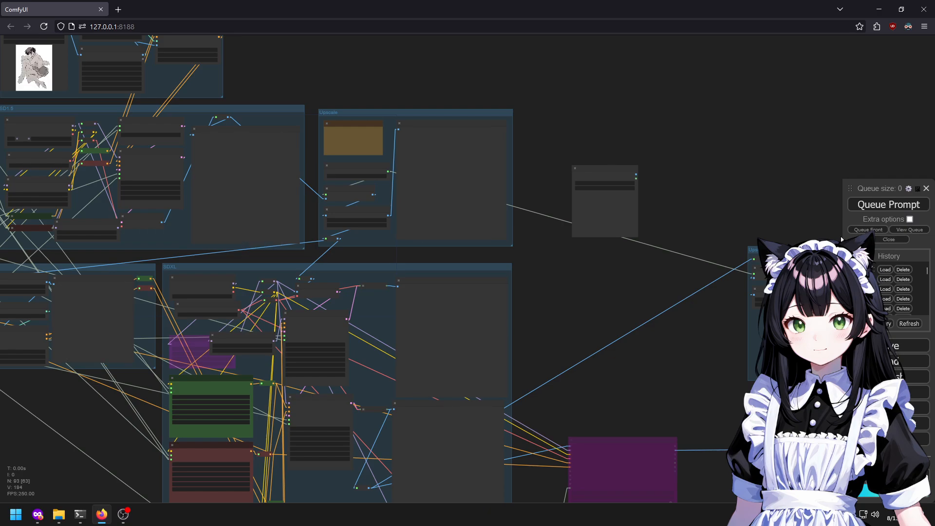
left_click(879, 209)
left_click(527, 333)
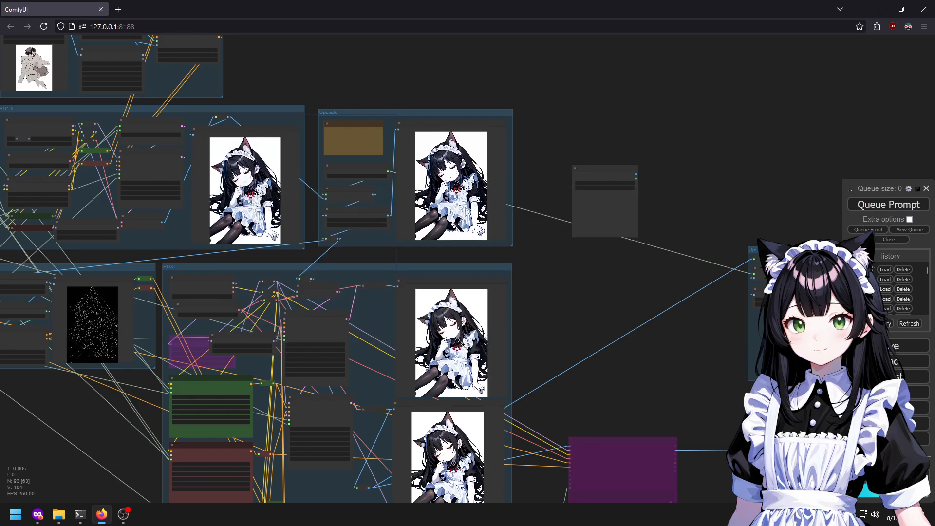
left_click(884, 290)
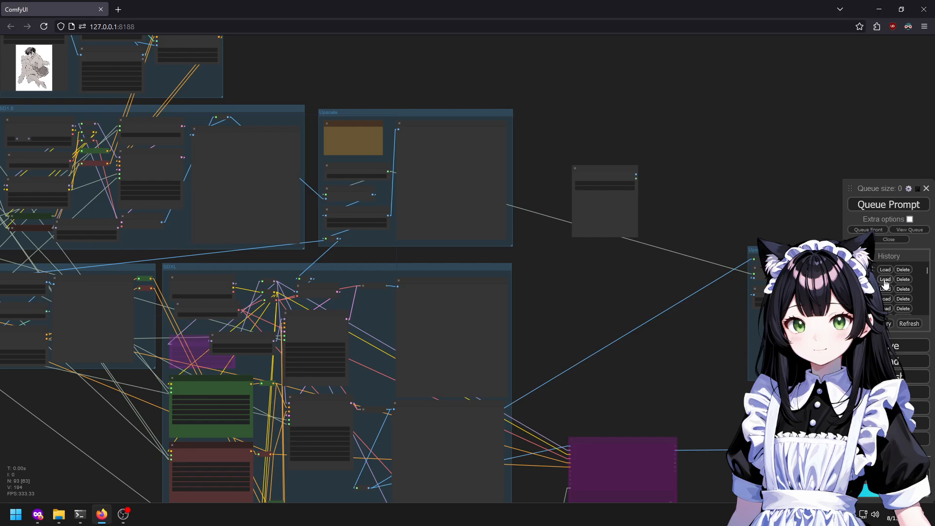
left_click(885, 270)
left_click(881, 276)
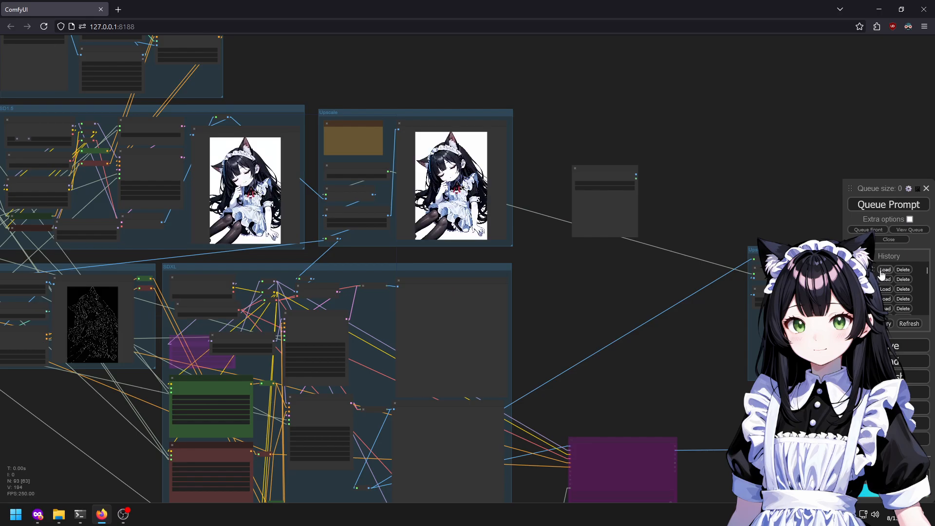
Go through the older history entries and load the workflow of the fifth one in the list.
scroll(451, 242, "up", 3)
scroll(447, 263, "down", 5)
left_click_drag(600, 343, 483, 139)
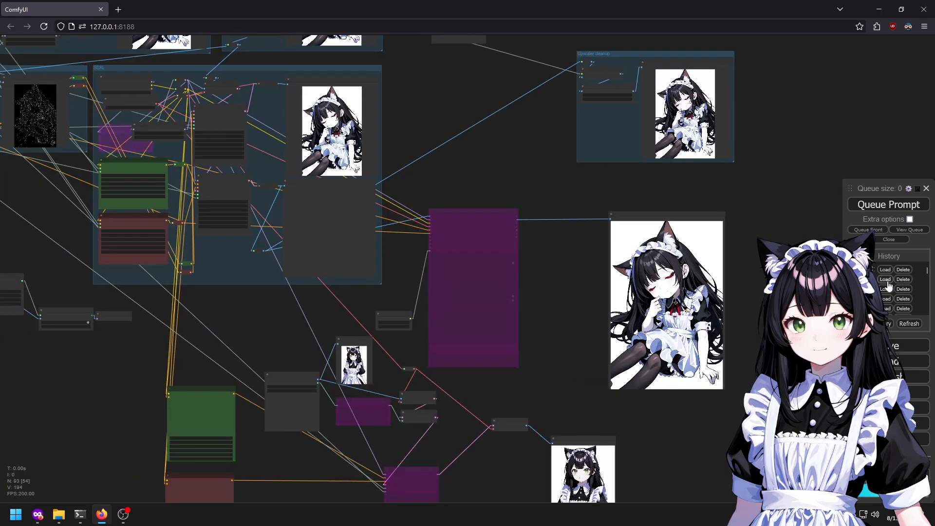
left_click(888, 283)
left_click(887, 297)
left_click(888, 311)
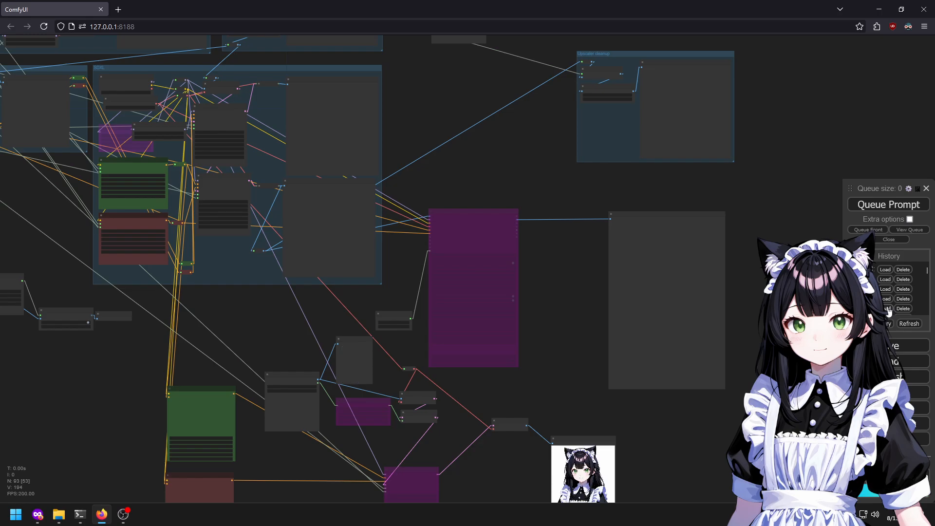
left_click(887, 308)
Delete the leftover Load Image, detector provider, BBOX detector and SEGS preview nodes from the reloaded workflow.
left_click_drag(497, 203, 413, 186)
scroll(404, 224, "up", 1)
left_click_drag(404, 223, 806, 457)
left_click_drag(589, 322, 379, 246)
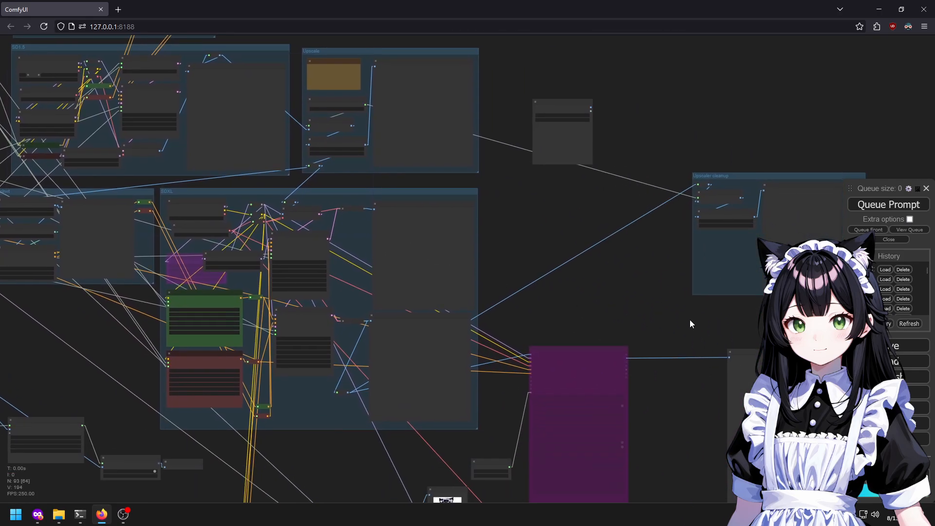
left_click_drag(76, 389, 231, 283)
left_click_drag(48, 390, 152, 303)
left_click_drag(181, 333, 199, 202)
key("Delete")
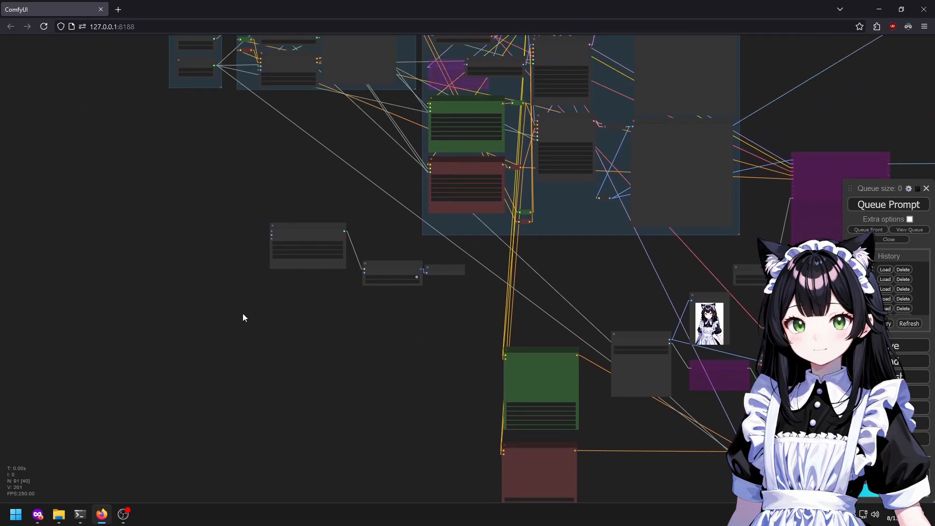
left_click_drag(314, 333, 443, 268)
key("Delete")
left_click_drag(458, 334, 436, 517)
Queue the prompt, check the workflow's preview images, and queue another generation with a randomized seed.
left_click(872, 200)
scroll(632, 193, "down", 4)
scroll(621, 196, "up", 3)
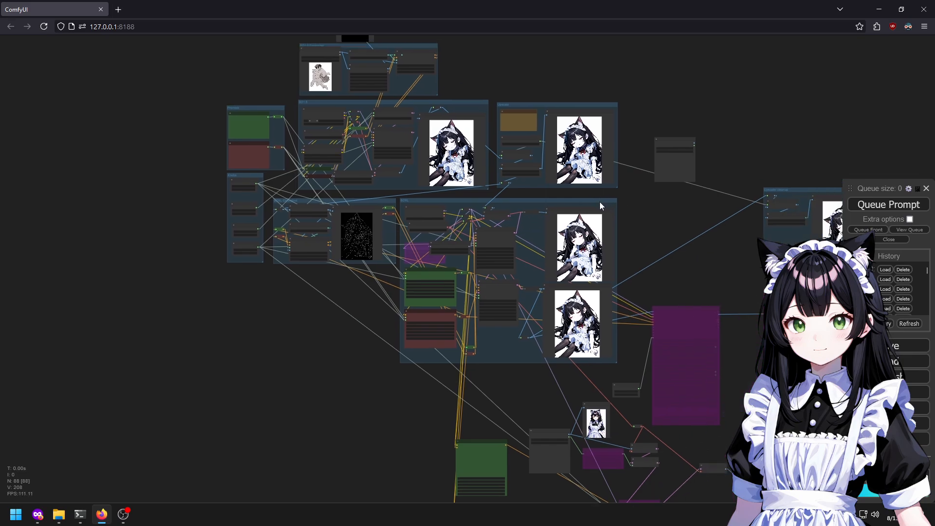
scroll(86, 256, "up", 4)
scroll(489, 192, "down", 6)
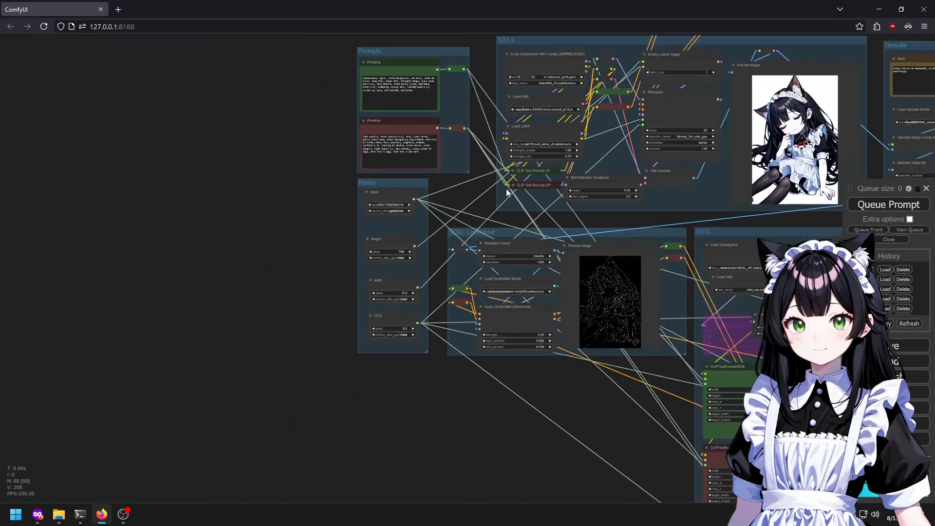
left_click(904, 204)
Inspect the new sleeping catgirl maid in the Upscale group's preview image up close.
left_click_drag(542, 414, 228, 392)
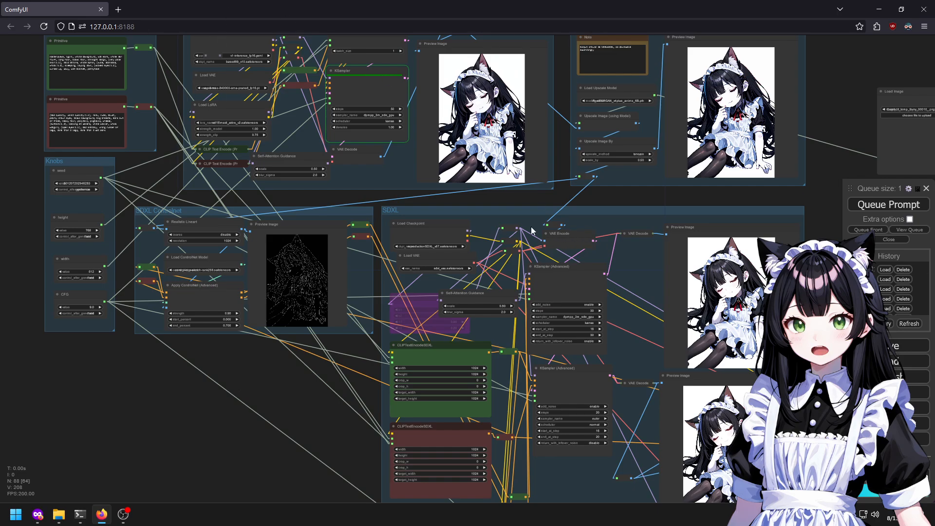
left_click_drag(814, 62, 642, 145)
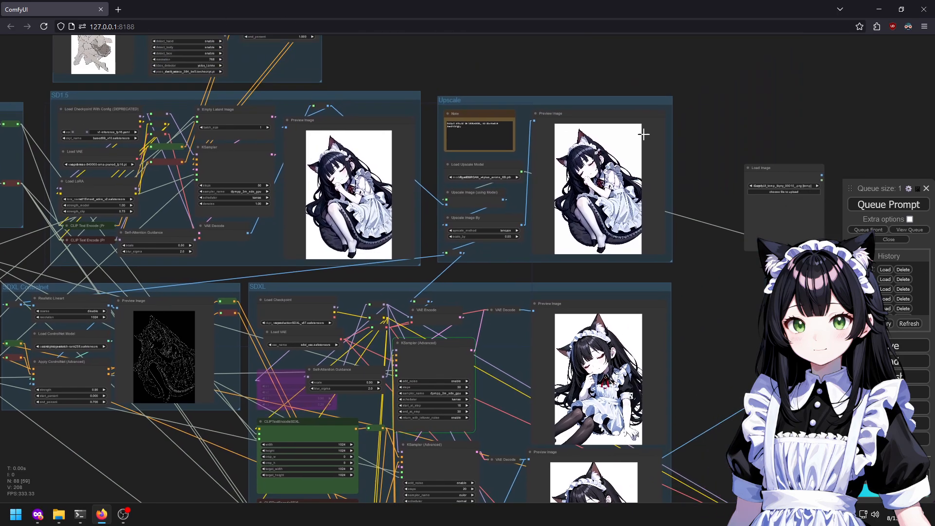
scroll(642, 145, "up", 9)
scroll(726, 294, "up", 2)
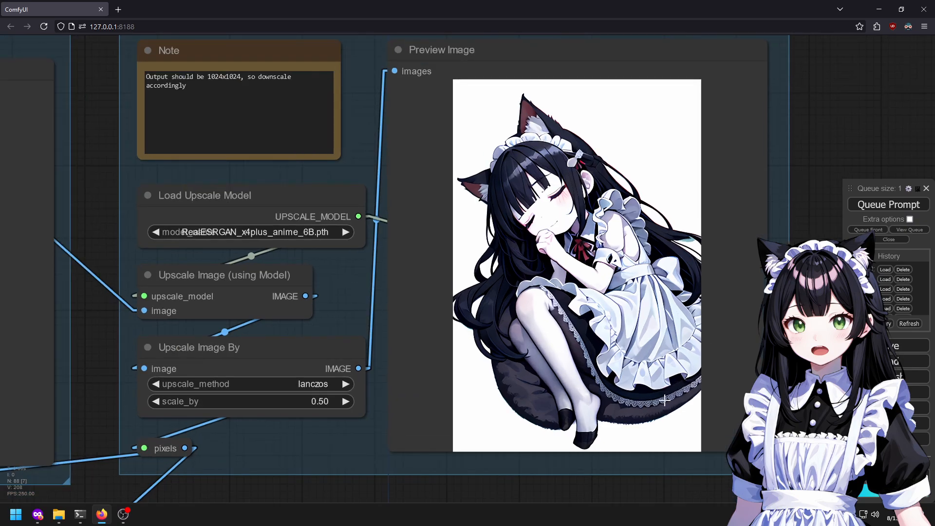
scroll(664, 394, "down", 7)
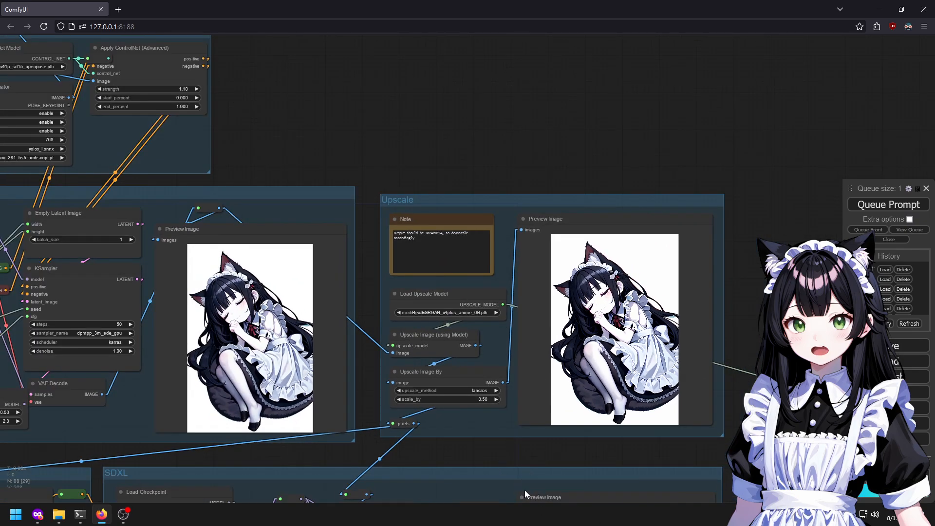
Inspect the face, hands, dress and legs in the SDXL group's first preview image up close.
left_click_drag(519, 496, 385, 337)
left_click_drag(635, 405, 559, 259)
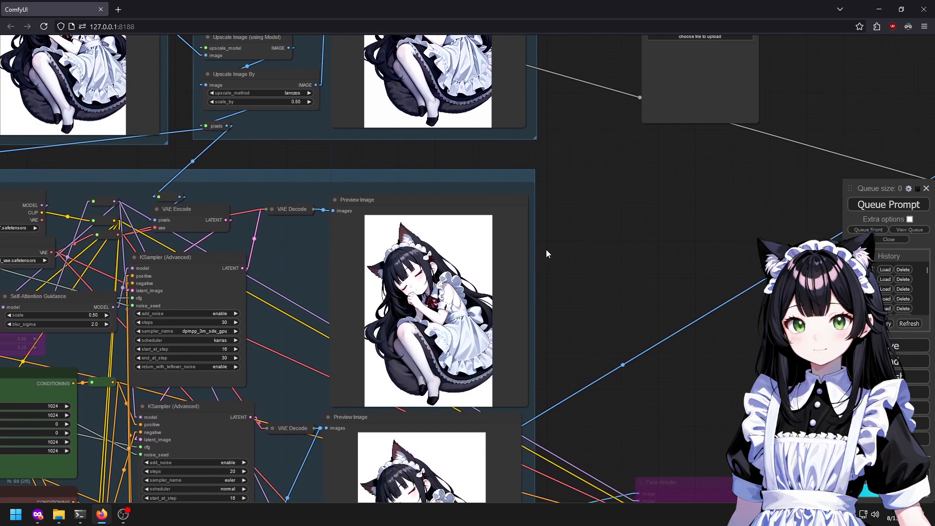
scroll(454, 247, "up", 8)
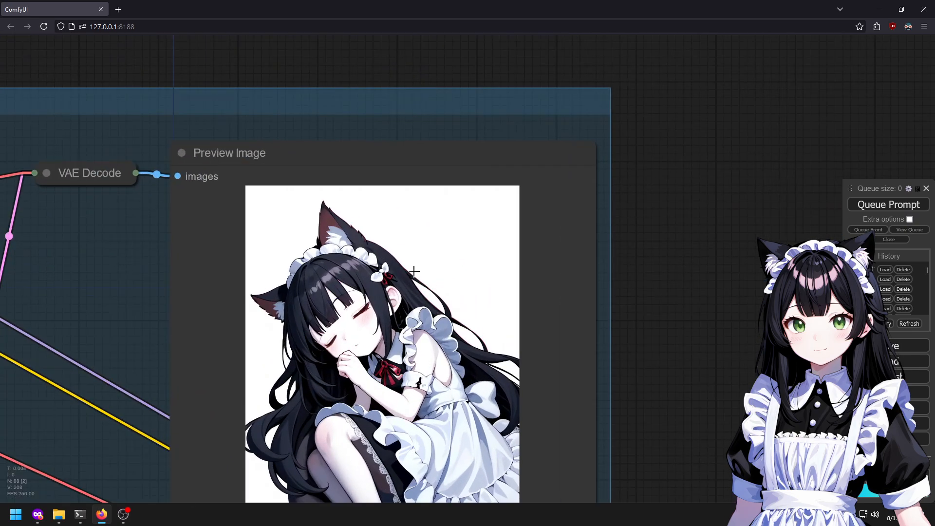
scroll(350, 366, "up", 7)
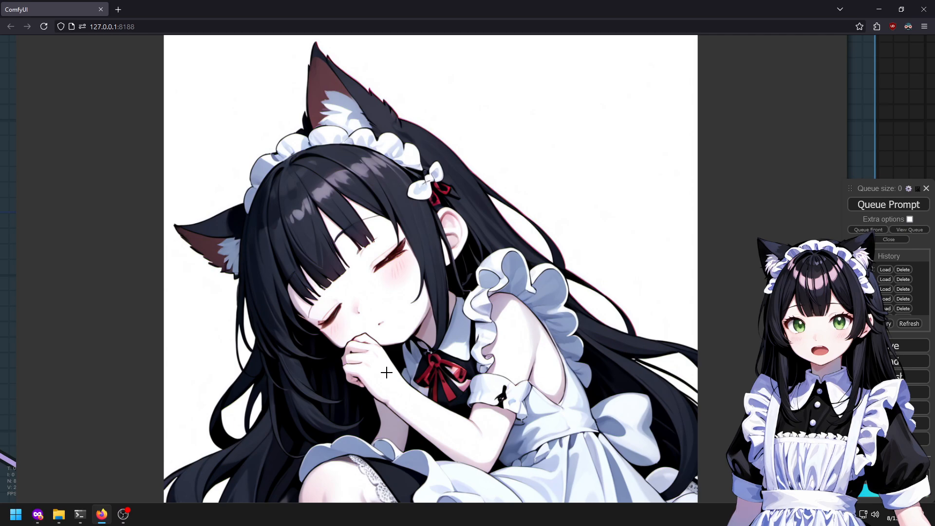
scroll(383, 373, "down", 4)
left_click_drag(458, 406, 443, 198)
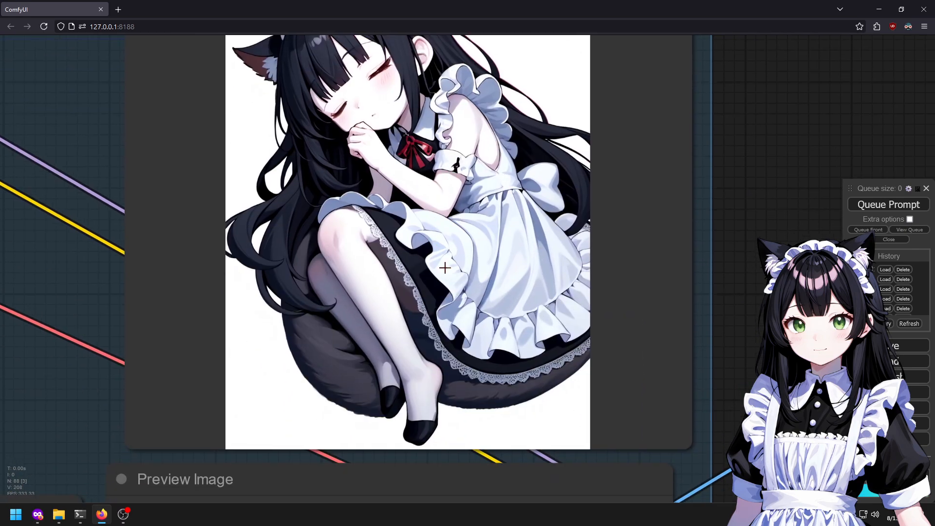
Compare the curled-up catgirl in the SDXL group's first and second preview images.
left_click_drag(540, 293, 519, 347)
scroll(523, 344, "down", 1)
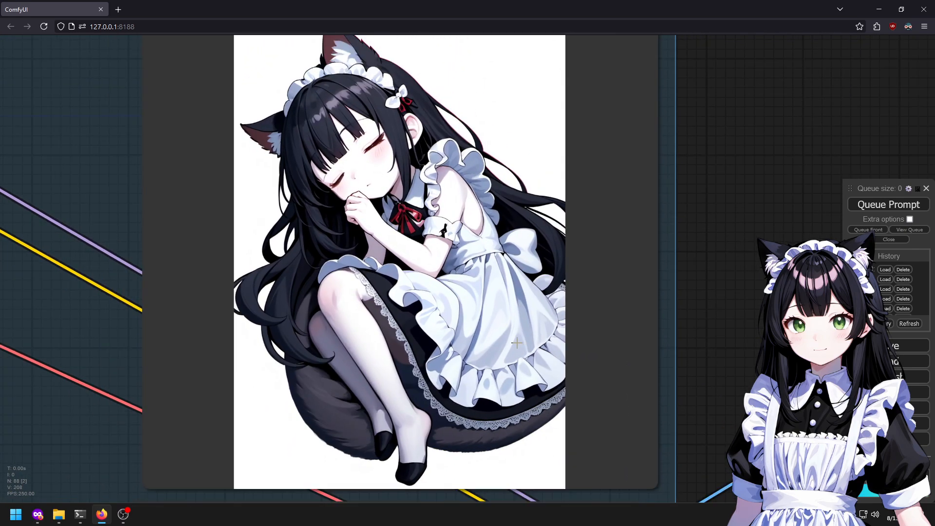
scroll(508, 346, "down", 2)
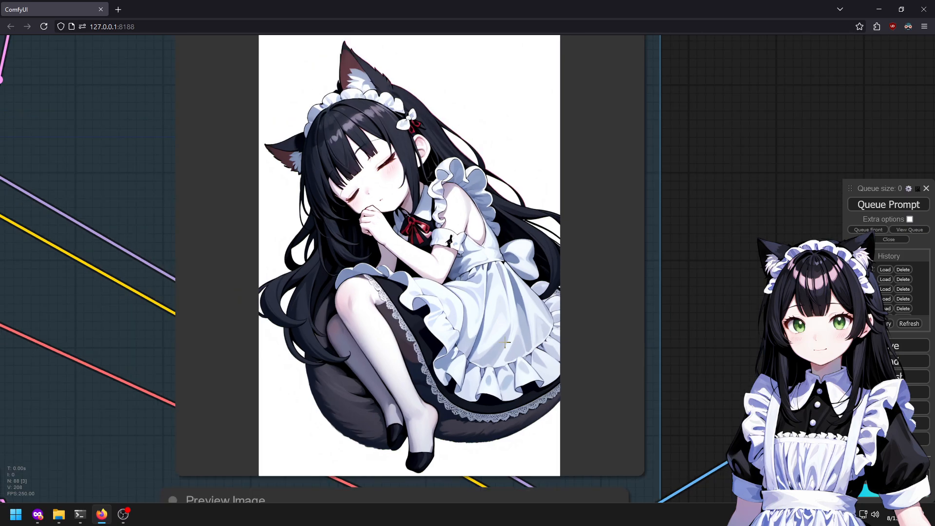
scroll(487, 332, "up", 2)
left_click_drag(520, 441, 408, 204)
scroll(409, 204, "down", 4)
left_click_drag(465, 331, 455, 104)
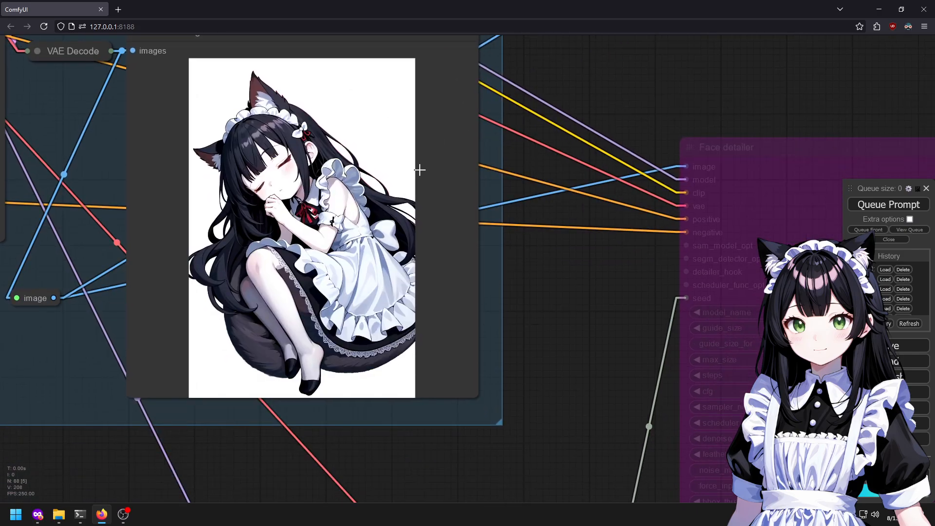
Queue another generation of the workflow.
scroll(425, 275, "down", 3)
left_click_drag(484, 223, 527, 327)
left_click_drag(593, 251, 700, 444)
left_click(879, 207)
scroll(678, 207, "down", 5)
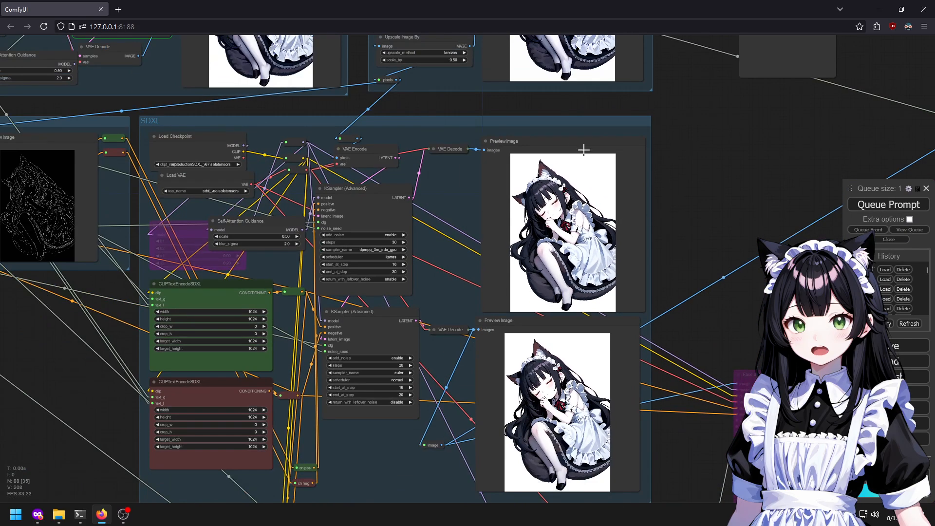
left_click_drag(595, 161, 733, 431)
Examine the SD1.5 group's KSampler settings and the new sleeping catgirl in the Upscale group's preview image.
scroll(242, 202, "up", 18)
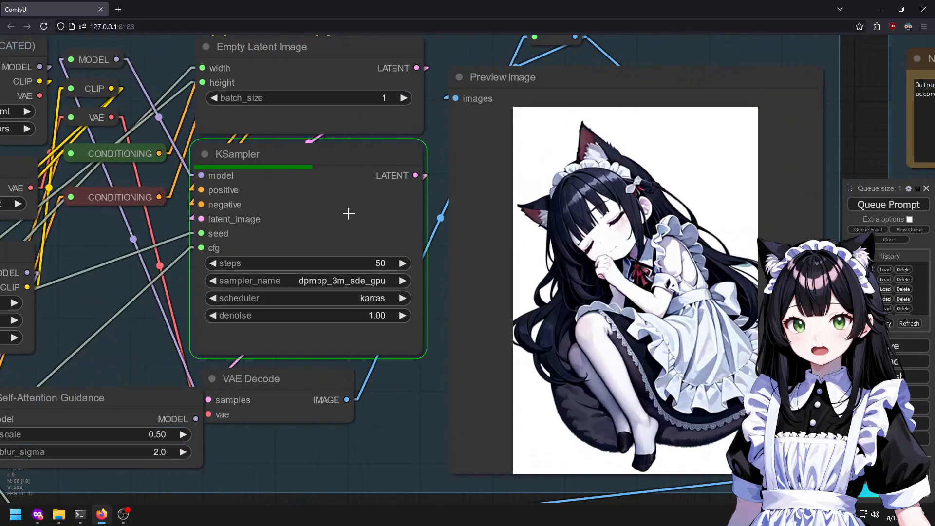
scroll(373, 216, "up", 10)
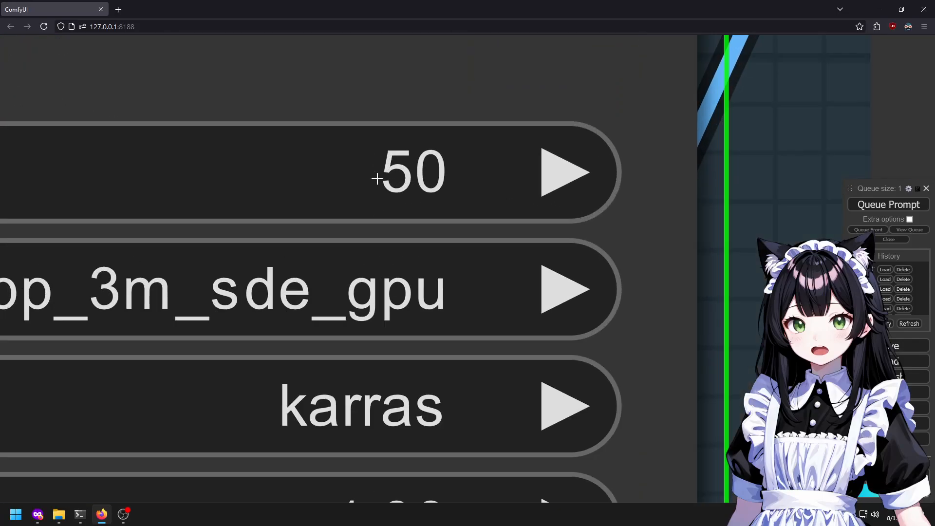
scroll(404, 200, "down", 20)
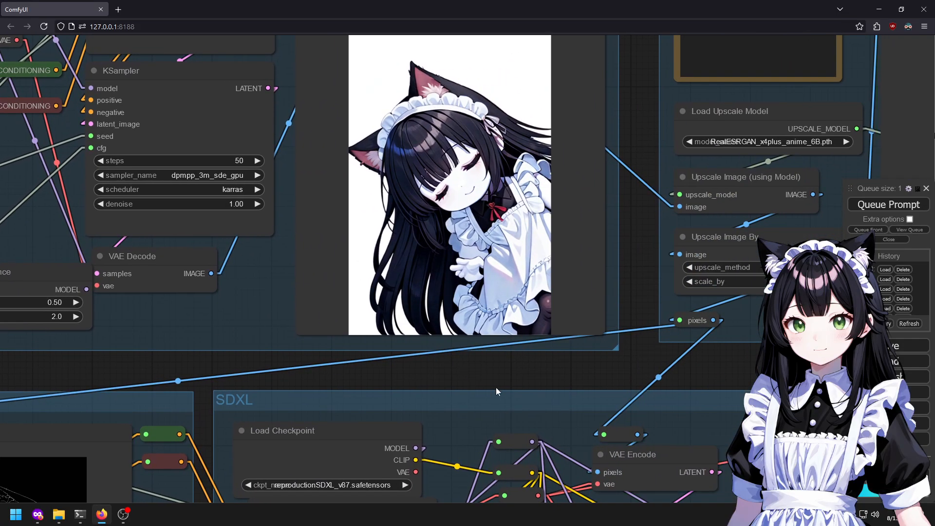
scroll(350, 401, "up", 5)
scroll(225, 202, "down", 10)
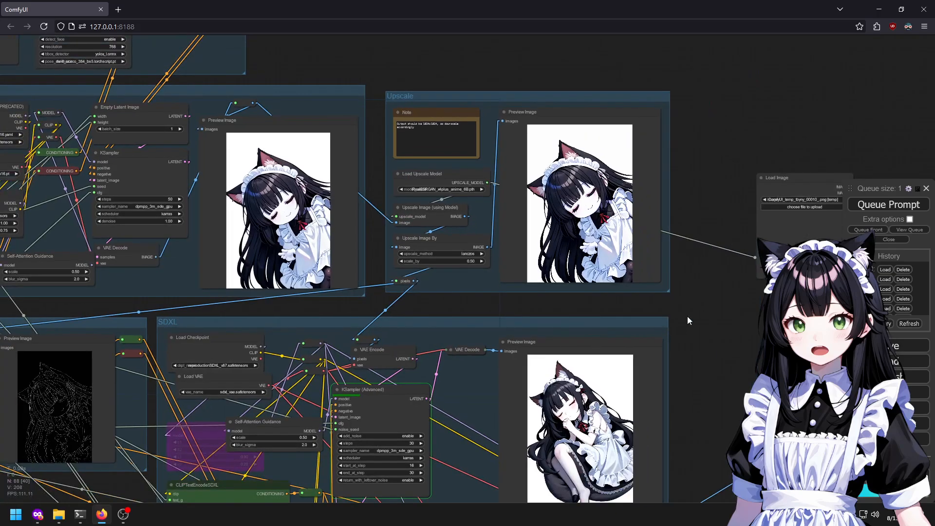
scroll(589, 254, "up", 6)
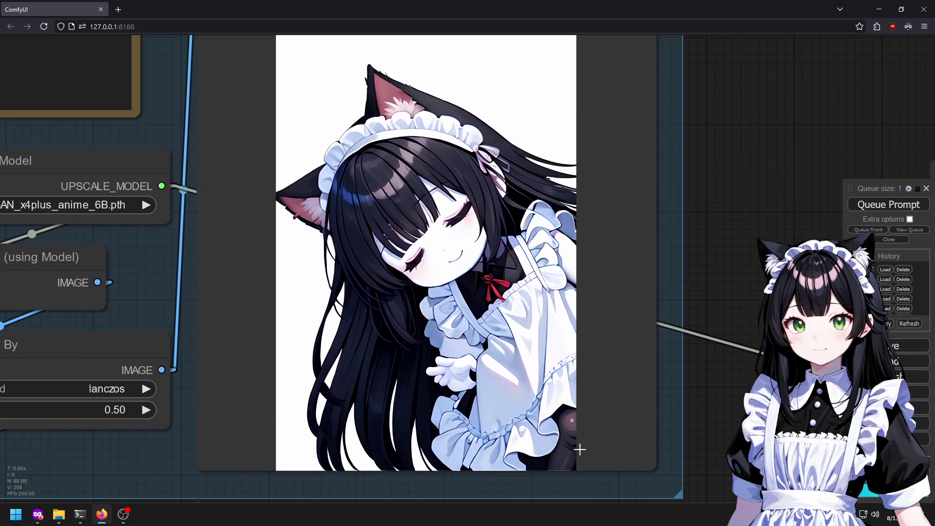
left_click_drag(579, 449, 546, 75)
left_click_drag(557, 386, 475, 478)
left_click_drag(534, 278, 531, 325)
scroll(531, 322, "down", 8)
left_click_drag(632, 432, 628, 254)
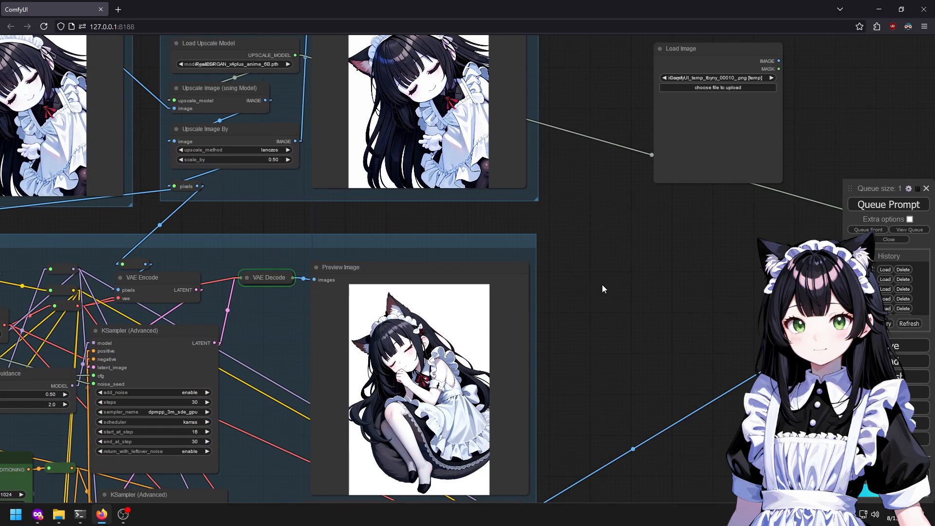
Check the SDXL and Upscaler cleanup preview images and queue the prompt again.
left_click_drag(568, 371, 515, 226)
scroll(443, 142, "up", 4)
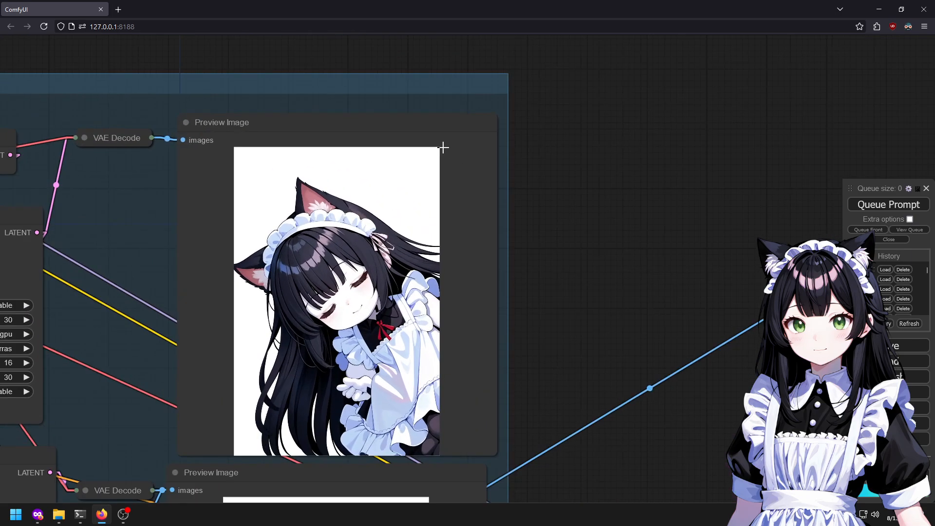
scroll(443, 147, "down", 6)
left_click_drag(533, 287, 206, 235)
left_click_drag(578, 182, 573, 265)
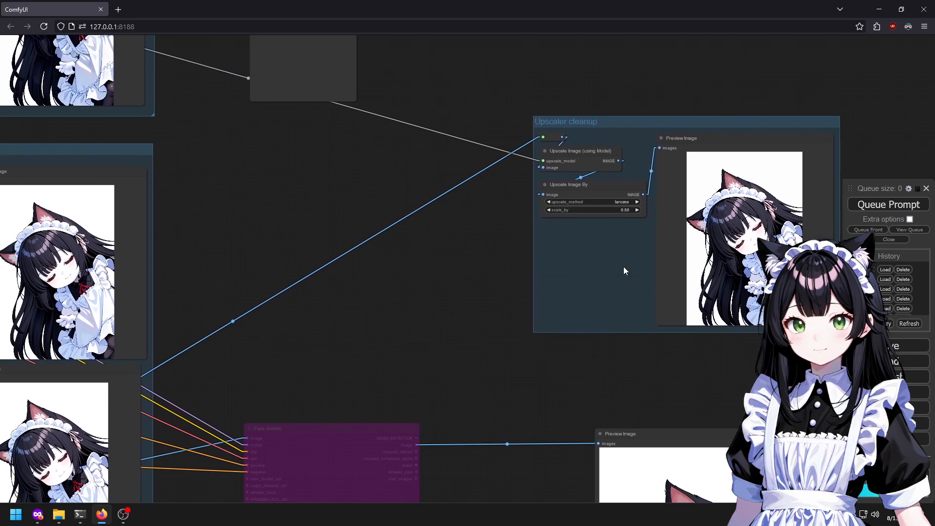
left_click(857, 208)
Review the next generation in the SD1.5, Upscale, SDXL and Upscaler cleanup preview images.
left_click_drag(338, 211, 728, 329)
left_click_drag(528, 242, 674, 234)
scroll(647, 231, "down", 4)
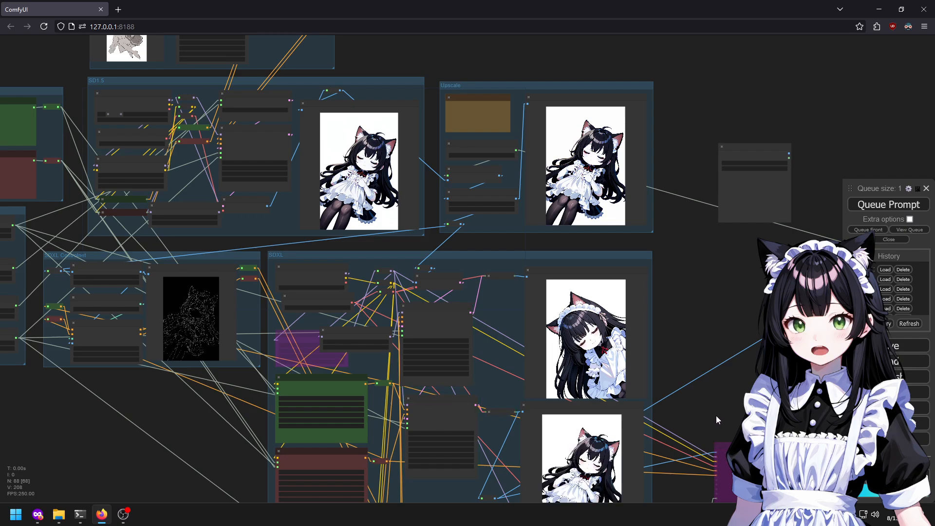
left_click_drag(807, 352, 641, 203)
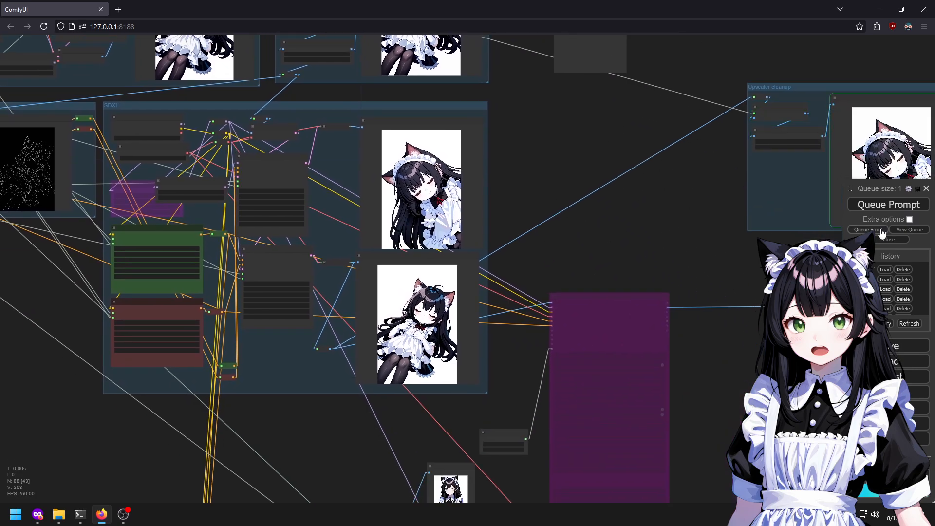
left_click_drag(697, 193, 407, 192)
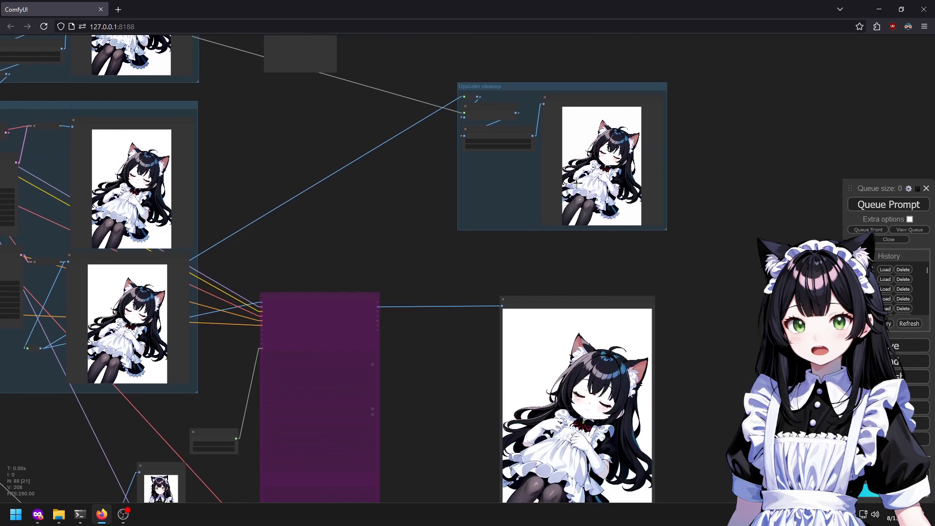
right_click(576, 174)
left_click(748, 247)
Inspect the new catgirl's face, gloved hands and apron in the SDXL group's first preview image up close.
scroll(51, 106, "up", 5)
left_click_drag(411, 233, 584, 173)
scroll(370, 124, "up", 8)
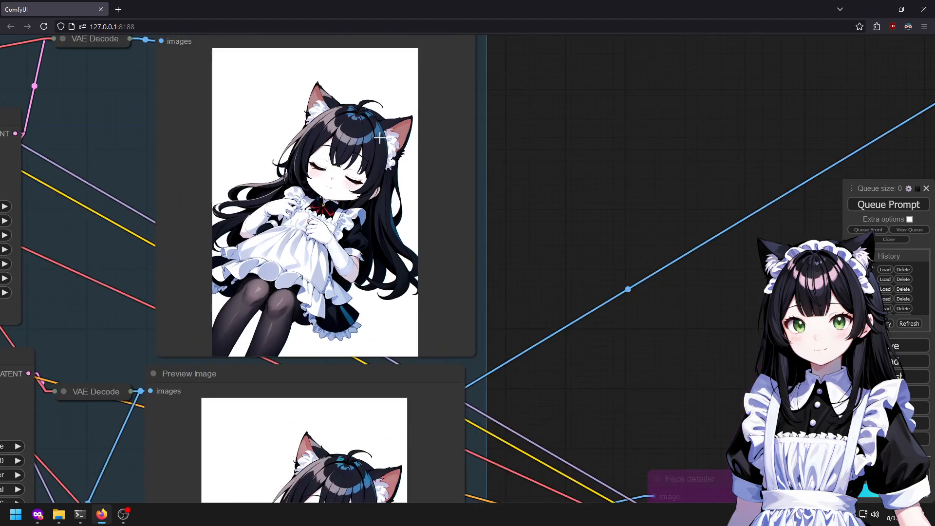
scroll(273, 166, "up", 4)
scroll(426, 232, "down", 2)
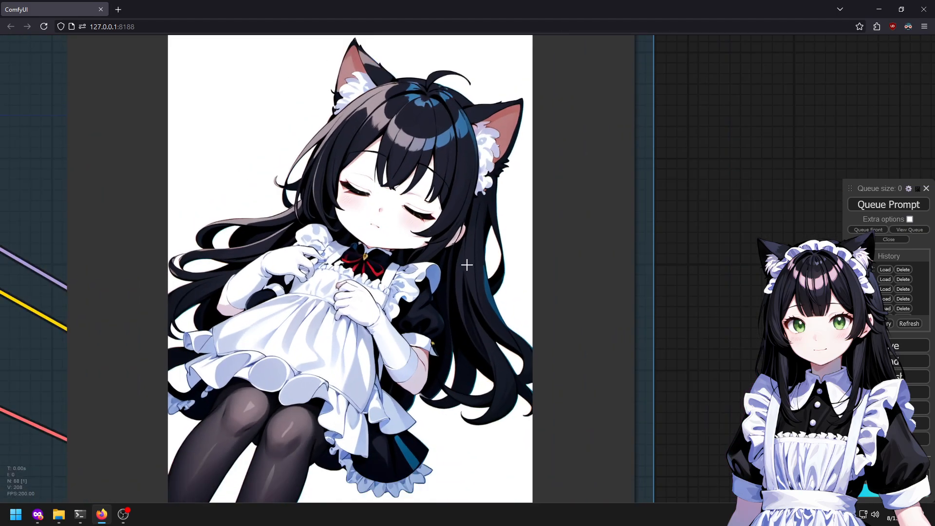
scroll(597, 358, "down", 4)
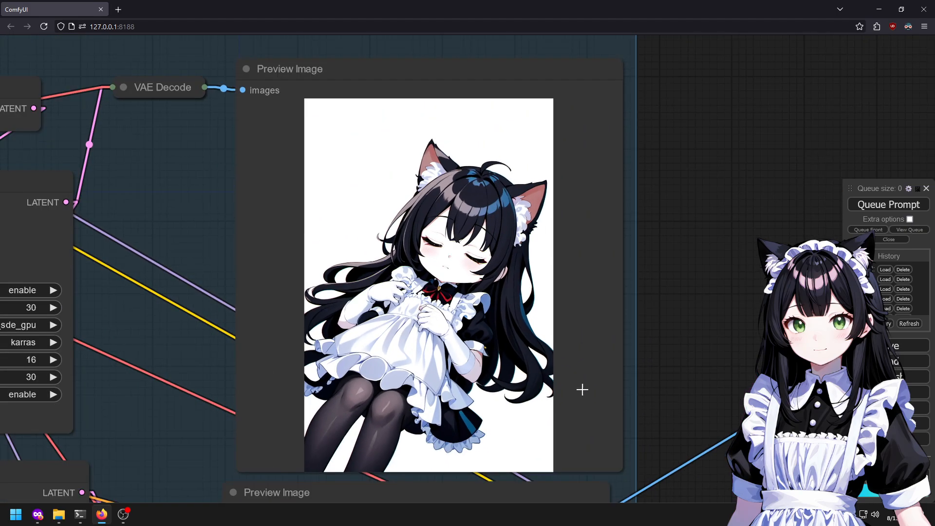
scroll(582, 390, "down", 4)
Inspect the new catgirl in the SDXL group's second preview image up close.
left_click_drag(583, 390, 373, 243)
left_click_drag(374, 375, 382, 172)
scroll(207, 218, "up", 3)
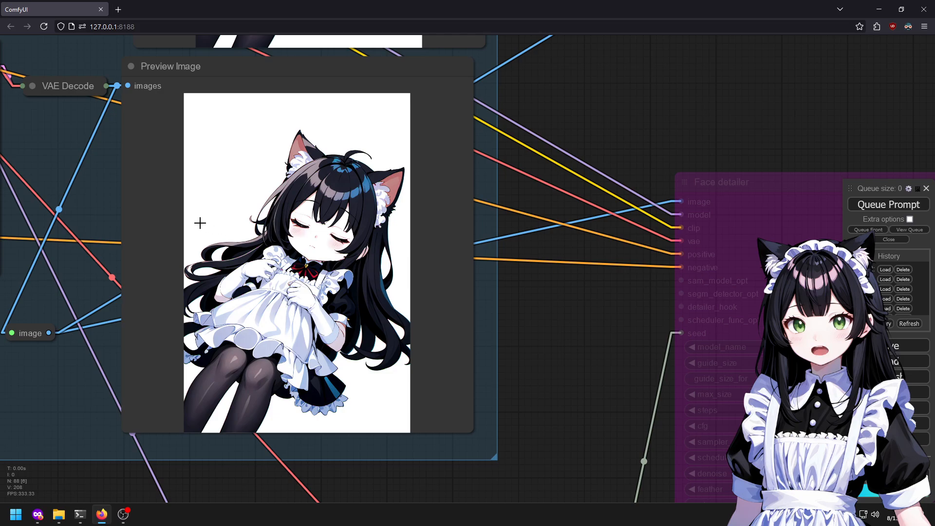
scroll(199, 223, "up", 1)
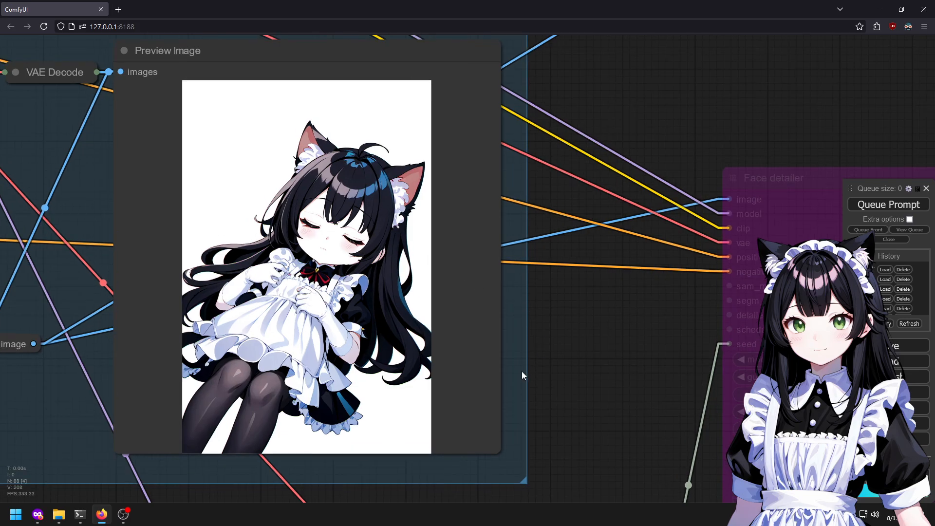
left_click_drag(571, 305, 537, 414)
scroll(348, 361, "up", 4)
scroll(311, 371, "down", 10)
Set the seed's control_after_generate option to fixed in the Knobs group and queue the prompt.
left_click_drag(455, 227, 731, 283)
left_click_drag(636, 275, 706, 245)
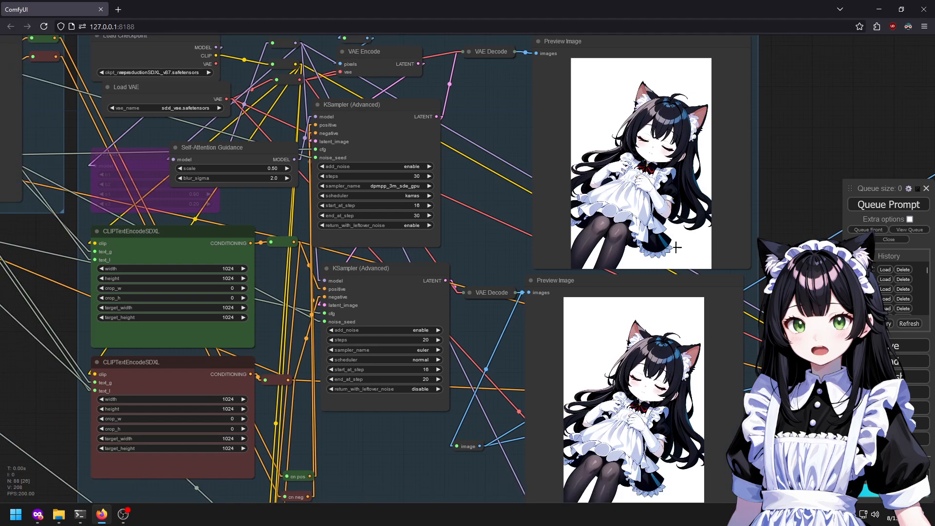
scroll(681, 256, "down", 6)
left_click_drag(340, 246, 615, 267)
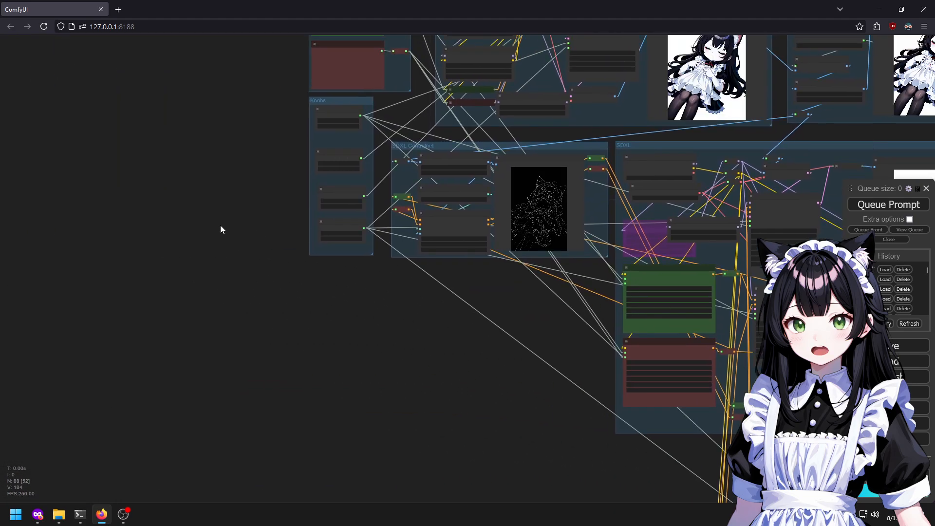
scroll(427, 106, "up", 3)
scroll(421, 130, "up", 2)
left_click(361, 128)
left_click(372, 135)
key("ctrl+Return")
Add a Detailer (SEGS) node in the empty canvas area below the Knobs group.
scroll(536, 409, "down", 1)
scroll(535, 408, "down", 4)
left_click_drag(624, 380, 340, 351)
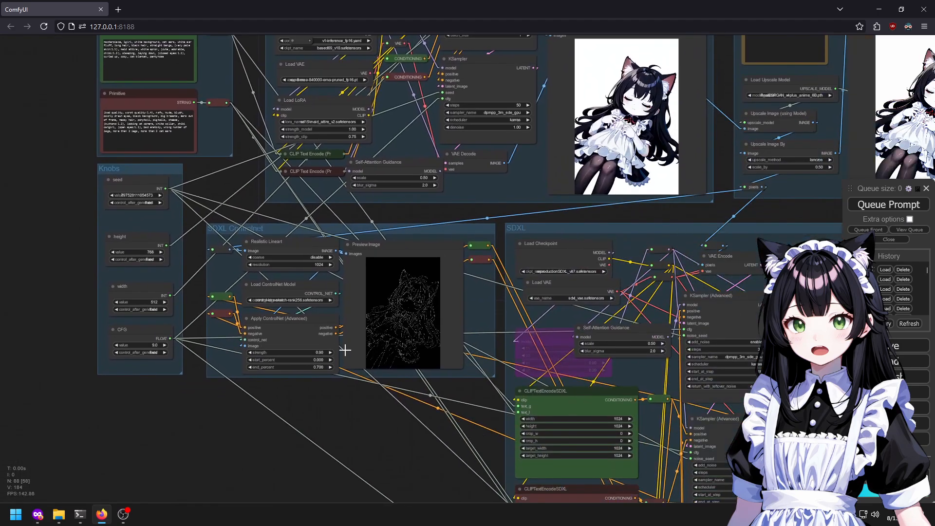
scroll(366, 284, "down", 5)
left_click_drag(418, 298, 101, 94)
left_click_drag(42, 312, 535, 351)
double_click(191, 225)
type("detailer")
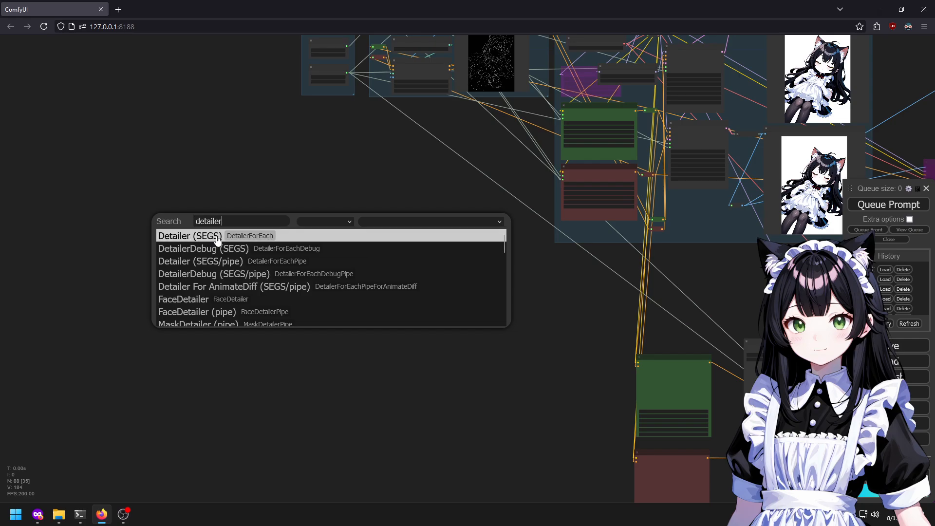
scroll(278, 270, "down", 5)
scroll(239, 244, "up", 5)
left_click(236, 237)
scroll(184, 212, "up", 5)
left_click_drag(218, 250, 132, 220)
Try to add a SEGSDetailer node above the Detailer (SEGS) node.
double_click(176, 151)
type("segs")
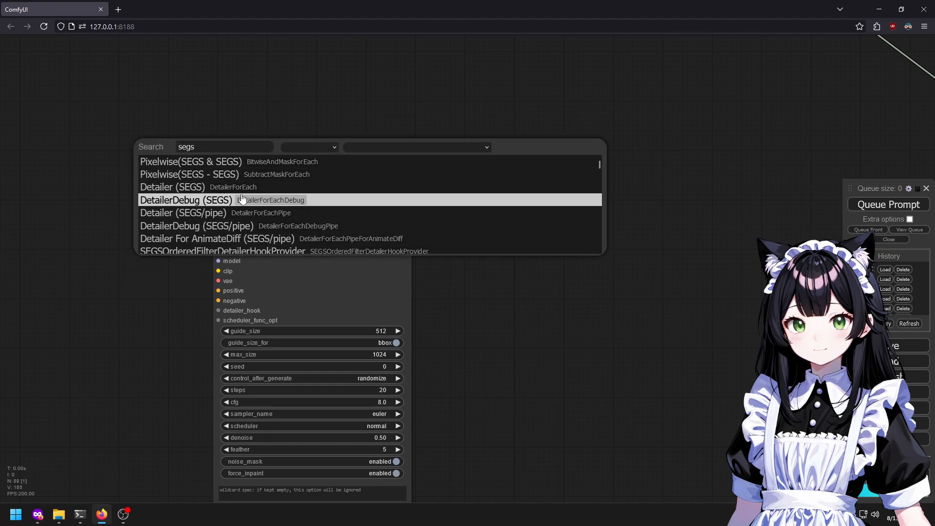
type("de")
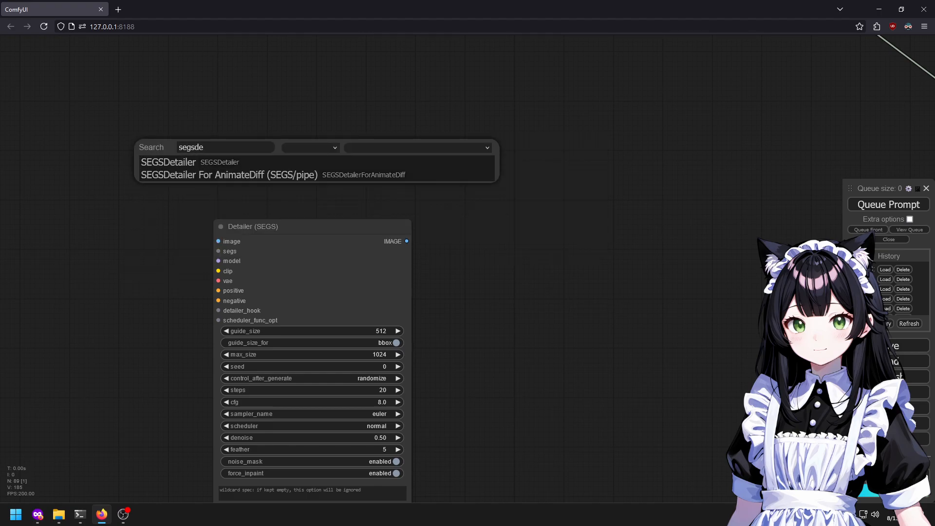
left_click(212, 165)
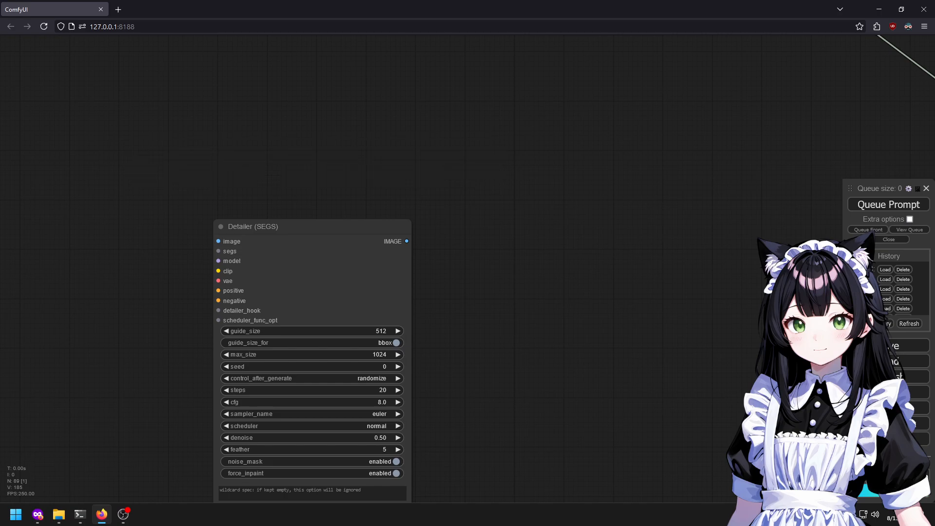
Try an ONNXDetectorProvider node above the Detailer (SEGS) node and delete it.
double_click(262, 92)
type("detec")
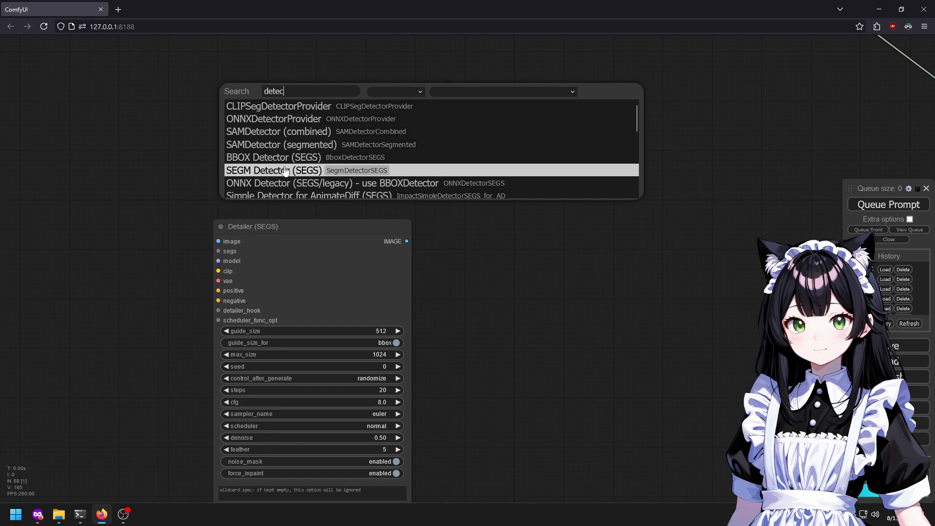
left_click(273, 119)
scroll(347, 109, "up", 4)
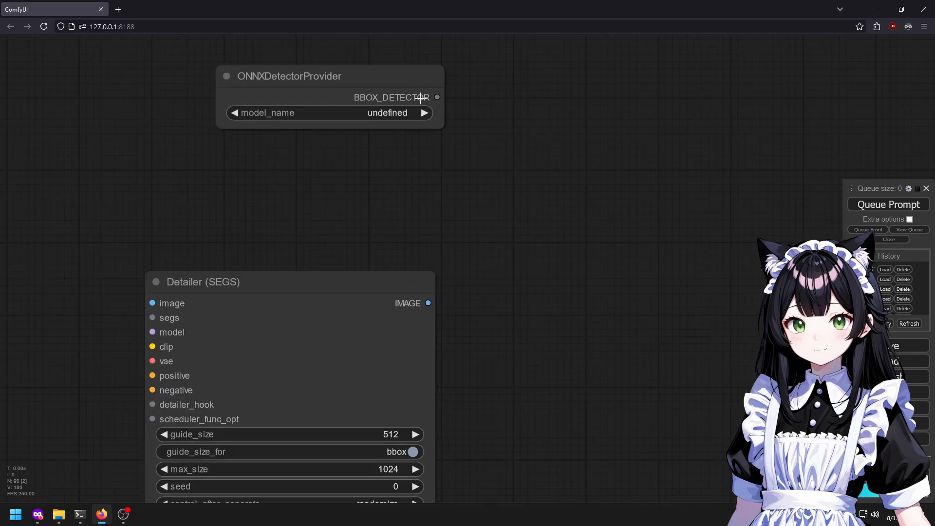
left_click(401, 113)
key("Delete")
Add an MMDetDetectorProvider node above the Detailer (SEGS) node.
double_click(217, 119)
type("mmd")
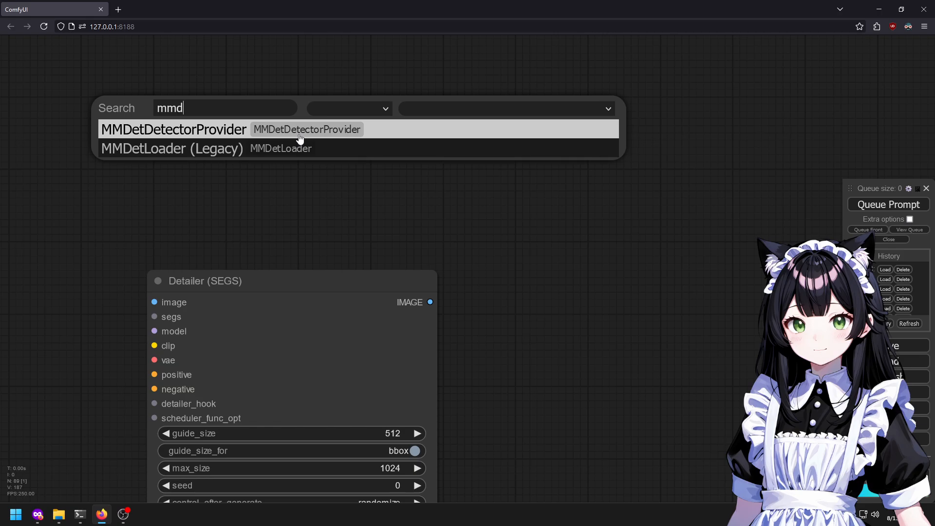
left_click(300, 139)
left_click_drag(327, 111, 205, 95)
left_click_drag(345, 79, 540, 109)
Connect the provider's SEGM_DETECTOR output to a new SEGM Detector (SEGS) node and arrange the two nodes side by side.
left_click_drag(514, 158, 584, 132)
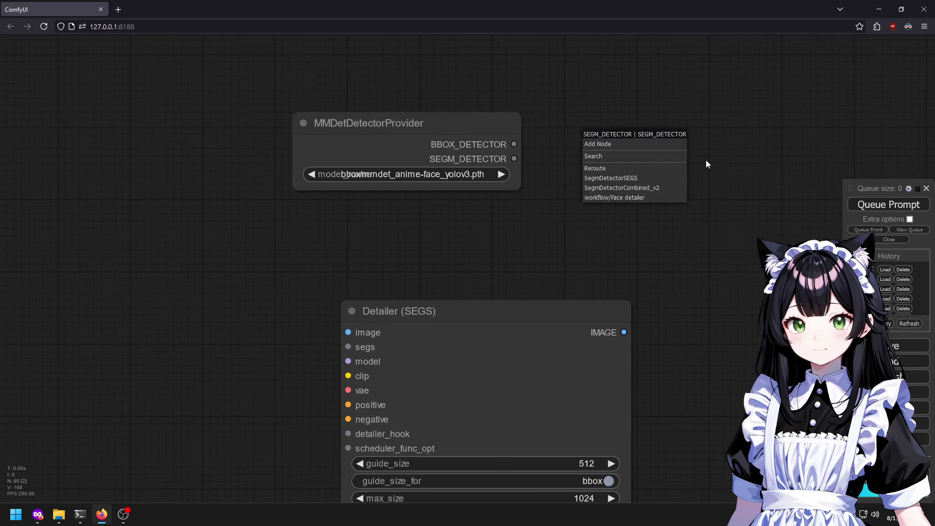
left_click(654, 178)
left_click_drag(370, 123, 180, 127)
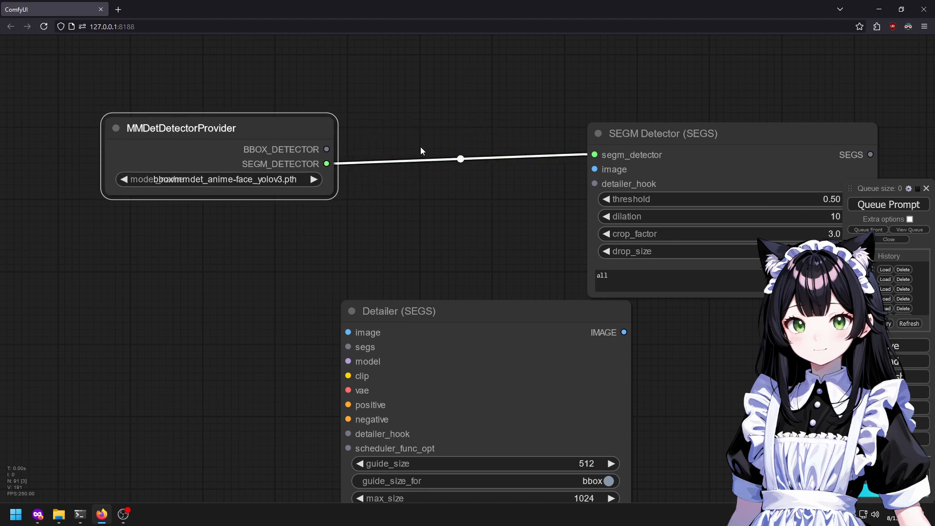
left_click_drag(695, 132, 495, 117)
scroll(476, 136, "down", 4)
left_click_drag(413, 132, 348, 157)
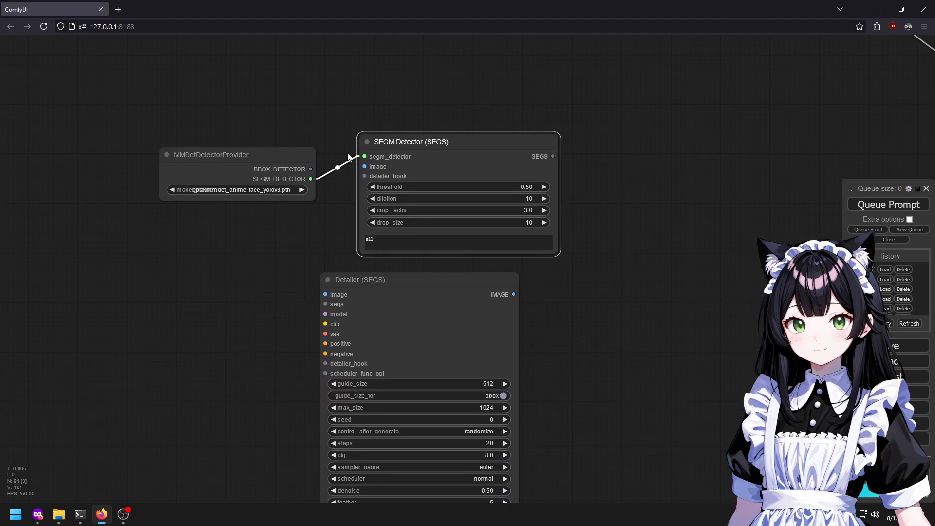
left_click(251, 188)
left_click_drag(241, 148, 239, 125)
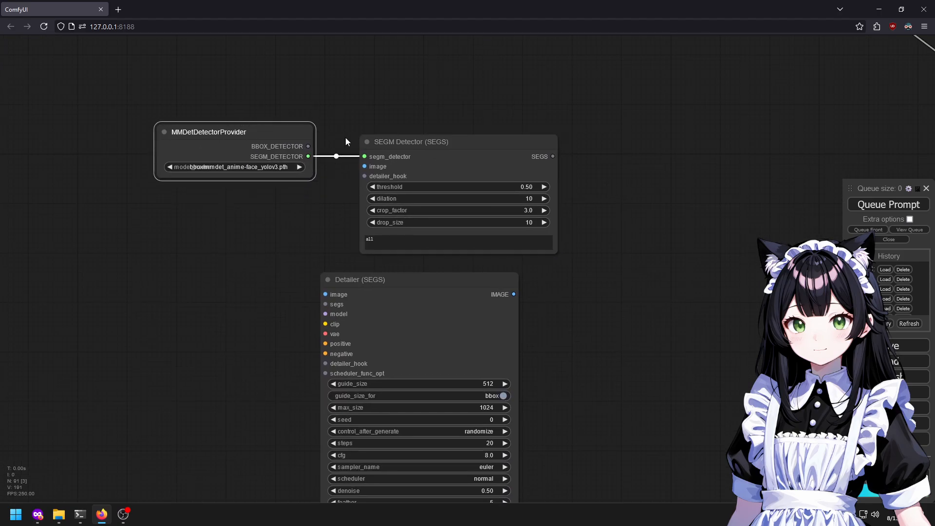
Add a Simple Detector (SEGS) node beside the Detailer (SEGS) node and feed its bbox_detector input from a new ONNXDetectorProvider node.
double_click(136, 263)
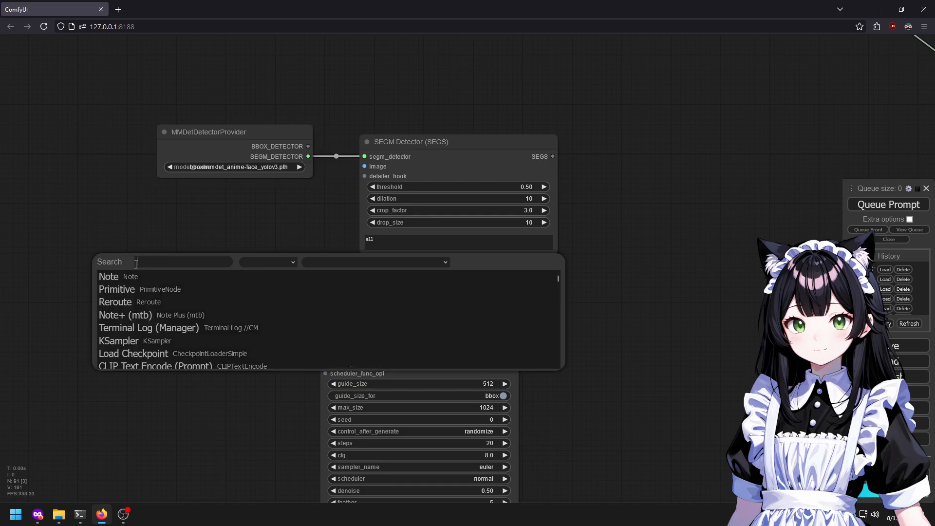
type("detecto")
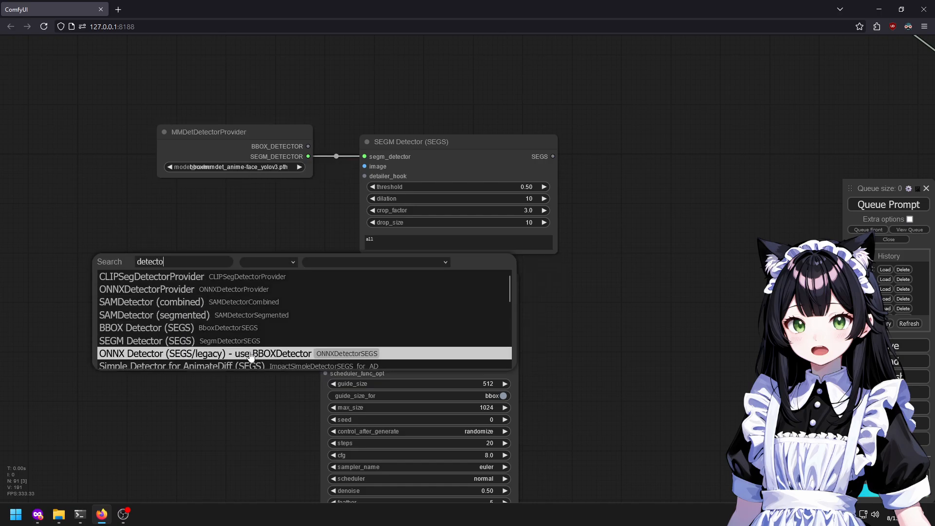
scroll(251, 358, "down", 2)
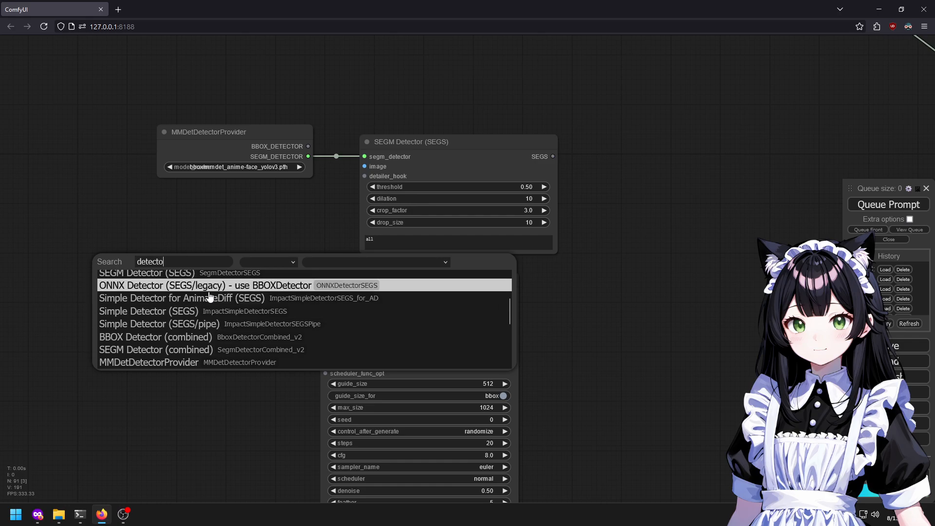
left_click(230, 313)
scroll(182, 298, "up", 3)
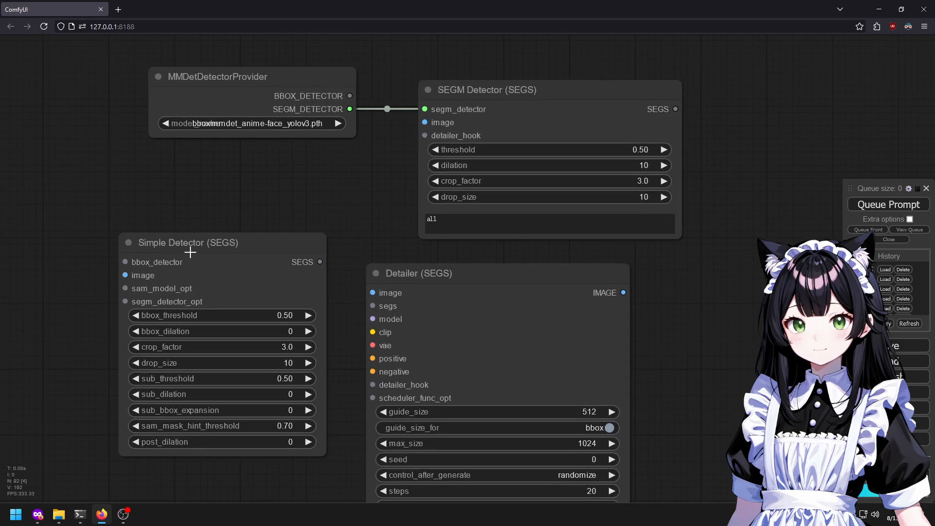
left_click_drag(185, 255, 150, 242)
left_click_drag(89, 249, 39, 186)
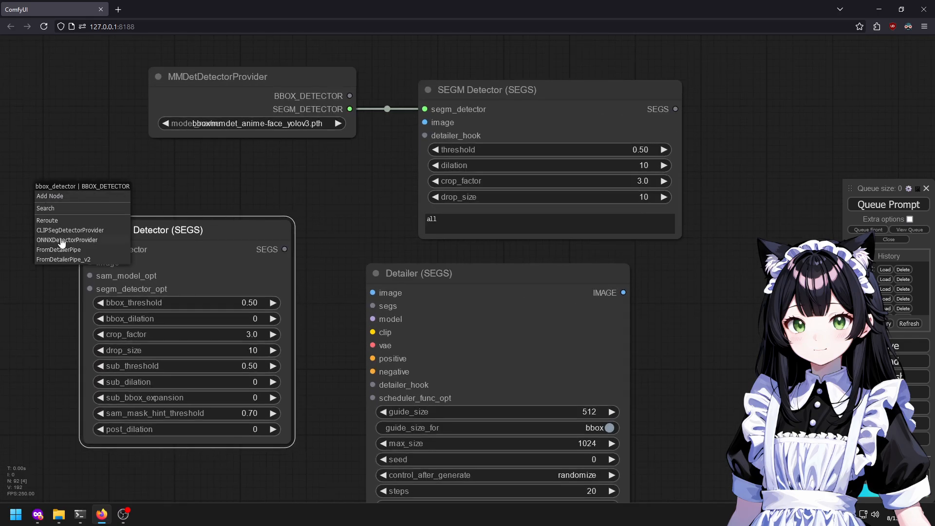
left_click(98, 245)
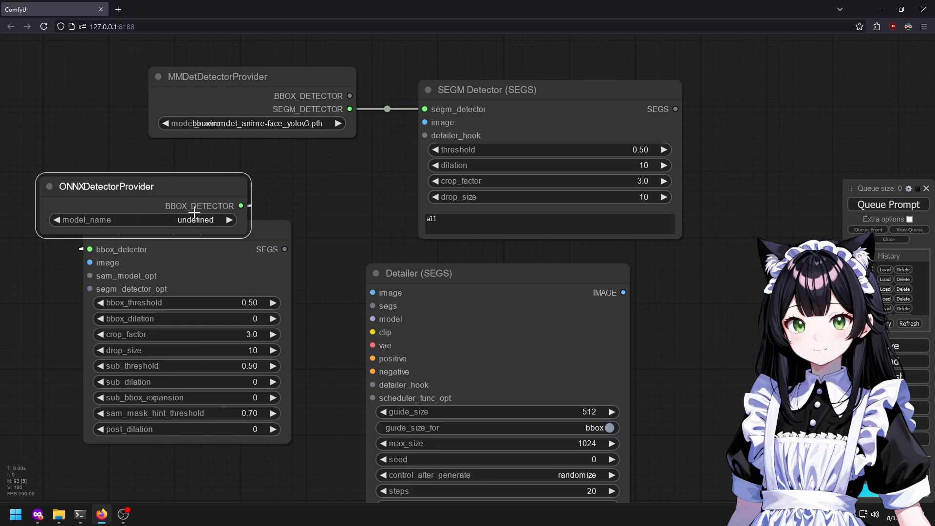
Delete the ONNXDetectorProvider and its connected bbox detector, along with the MMDetDetectorProvider and SEGM Detector (SEGS) nodes.
key("ctrl+z")
key("Delete")
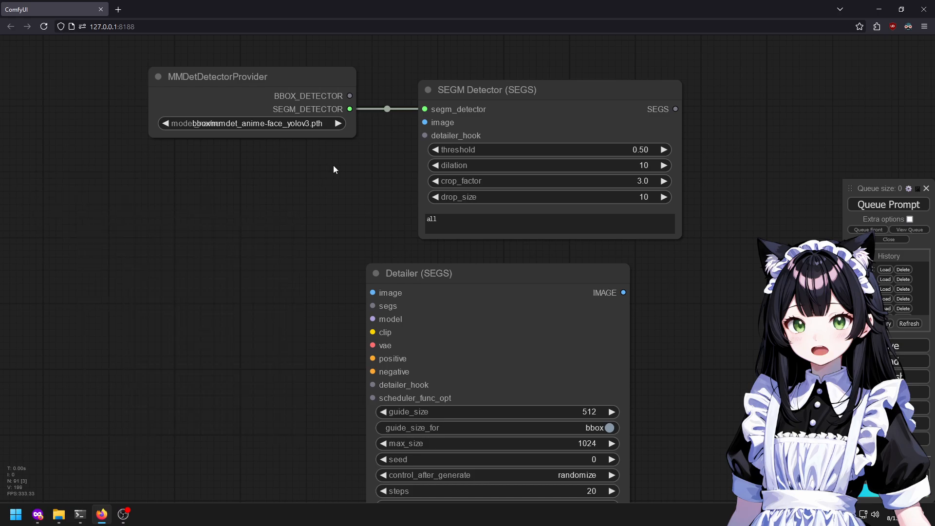
left_click_drag(333, 165, 229, 178)
left_click_drag(165, 69, 782, 144)
key("Delete")
Add a Load Image node in the empty area beside the Detailer (SEGS) node.
double_click(146, 142)
type("loadi")
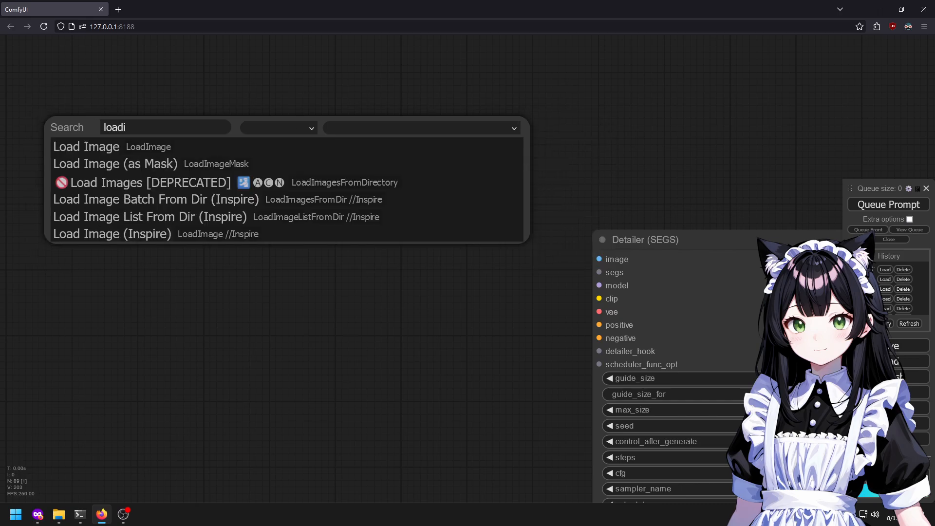
left_click(304, 147)
left_click_drag(305, 148, 224, 138)
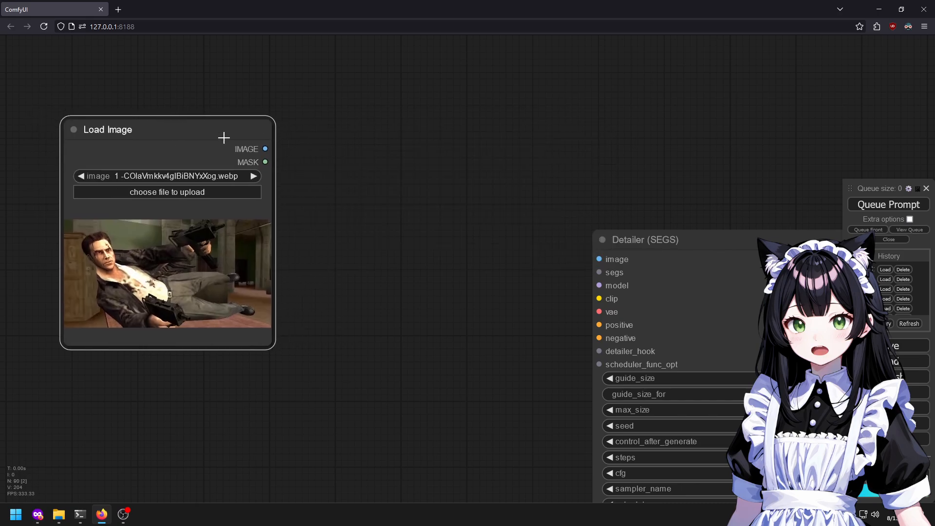
Copy the lower Preview Image node's picture from the final sampler group to the clipspace.
scroll(482, 194, "down", 10)
left_click_drag(694, 155, 338, 229)
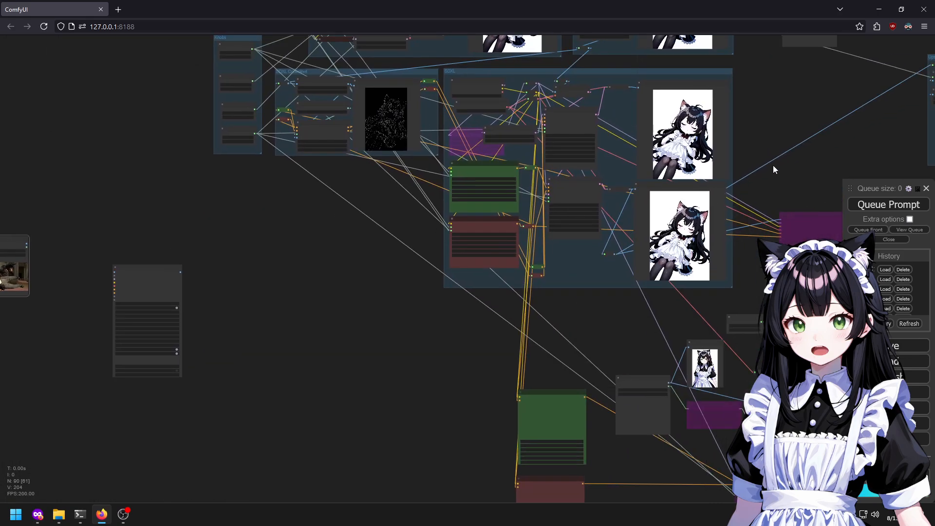
left_click_drag(807, 128, 501, 196)
scroll(439, 197, "up", 2)
scroll(425, 207, "up", 1)
left_click_drag(543, 256, 354, 257)
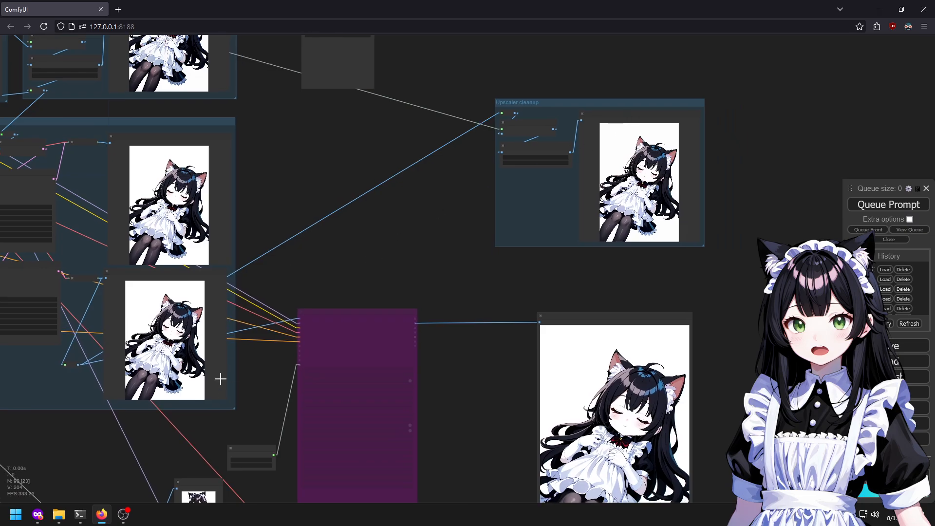
scroll(174, 323, "up", 12)
right_click(146, 253)
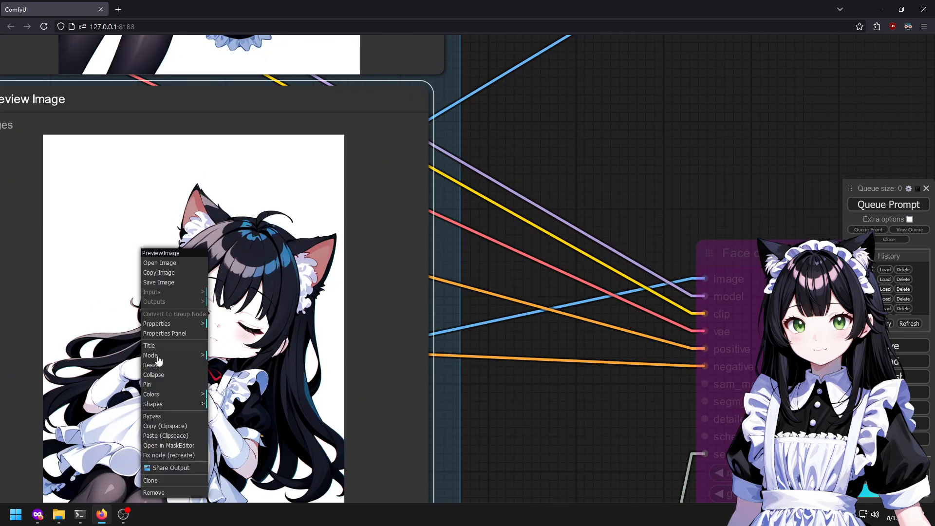
left_click(168, 426)
Paste the clipspace image into the new Load Image node.
scroll(251, 392, "down", 9)
left_click_drag(127, 266, 722, 107)
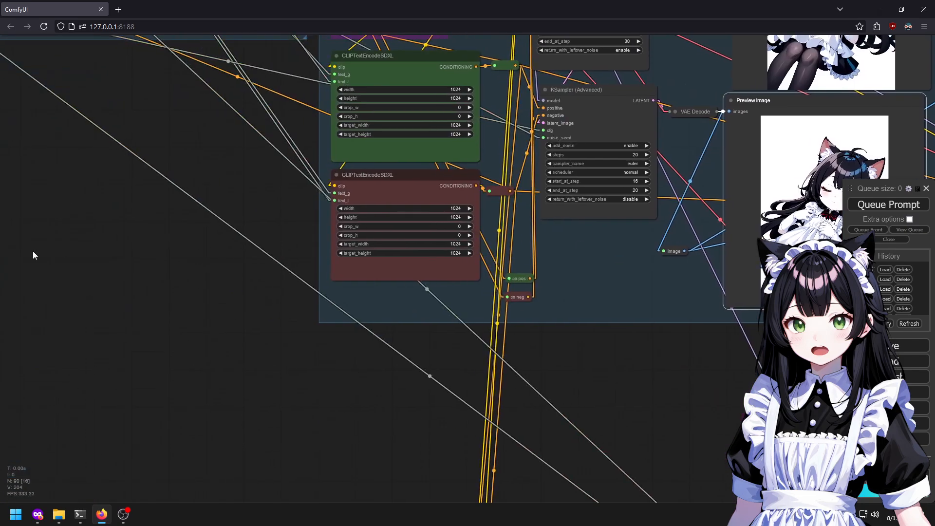
left_click_drag(62, 258, 745, 302)
right_click(61, 319)
left_click(78, 444)
left_click_drag(67, 262, 174, 208)
Add a MASK to SEGS node next to the Load Image node.
double_click(321, 198)
type("masktos")
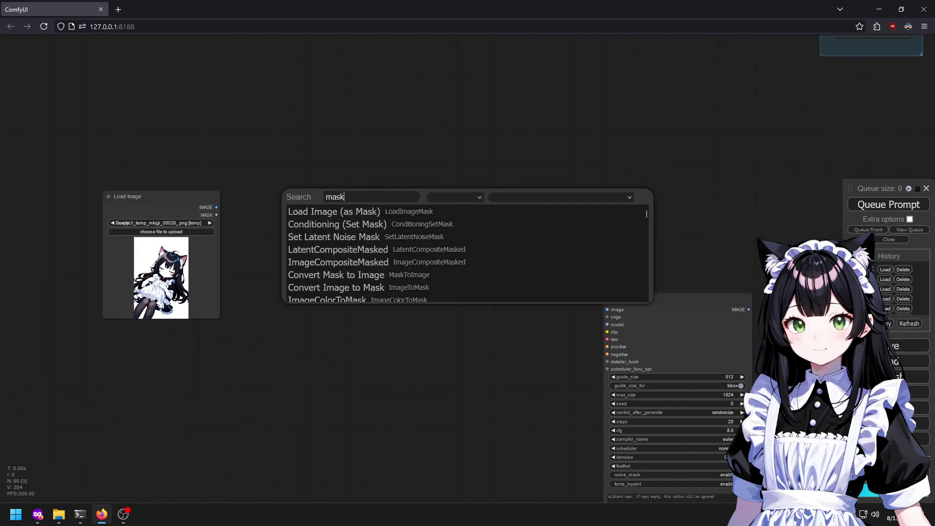
key("Return")
scroll(338, 223, "up", 3)
Connect Load Image's mask to MASK to SEGS, its image to the Detailer's image input, and the SEGS output to segs.
left_click_drag(107, 205, 254, 269)
left_click_drag(107, 191, 800, 372)
left_click_drag(360, 274, 304, 340)
left_click_drag(404, 338, 800, 384)
Connect the main workflow's model, clip and vae outputs to the matching Detailer (SEGS) inputs.
scroll(691, 250, "down", 9)
left_click_drag(838, 173, 603, 274)
left_click_drag(567, 364, 528, 321)
left_click_drag(427, 384, 730, 313)
left_click_drag(758, 278, 397, 350)
scroll(647, 234, "up", 2)
left_click_drag(648, 234, 392, 180)
left_click_drag(437, 161, 612, 159)
left_click_drag(587, 46, 220, 313)
left_click_drag(584, 63, 261, 355)
left_click_drag(592, 77, 262, 320)
Connect the green and red text conditioning combine nodes to the Detailer's positive and negative inputs.
left_click_drag(382, 355, 419, 111)
scroll(410, 161, "down", 3)
left_click_drag(642, 352, 270, 107)
left_click_drag(638, 477, 270, 112)
Add a PreviewImage node fed by the Detailer (SEGS) node's IMAGE output.
scroll(280, 100, "up", 8)
scroll(218, 155, "down", 2)
left_click_drag(315, 92, 0, 294)
left_click_drag(293, 264, 591, 143)
left_click_drag(407, 159, 503, 165)
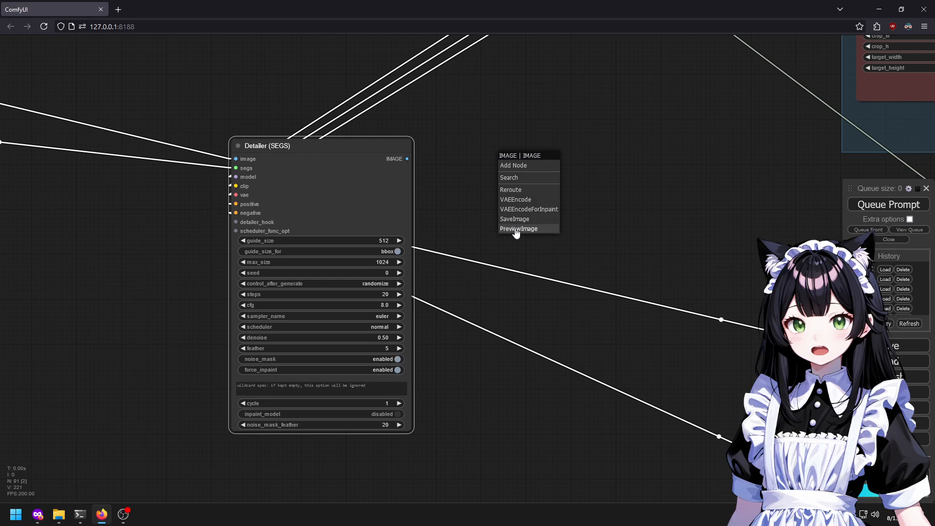
left_click(515, 228)
Set the Detailer (SEGS) node's cfg to 9 and its steps to 30.
left_click_drag(330, 152, 1, 238)
left_click_drag(203, 227, 480, 207)
left_click_drag(790, 150, 459, 194)
scroll(181, 322, "up", 4)
left_click_drag(557, 445, 511, 361)
left_click(341, 331)
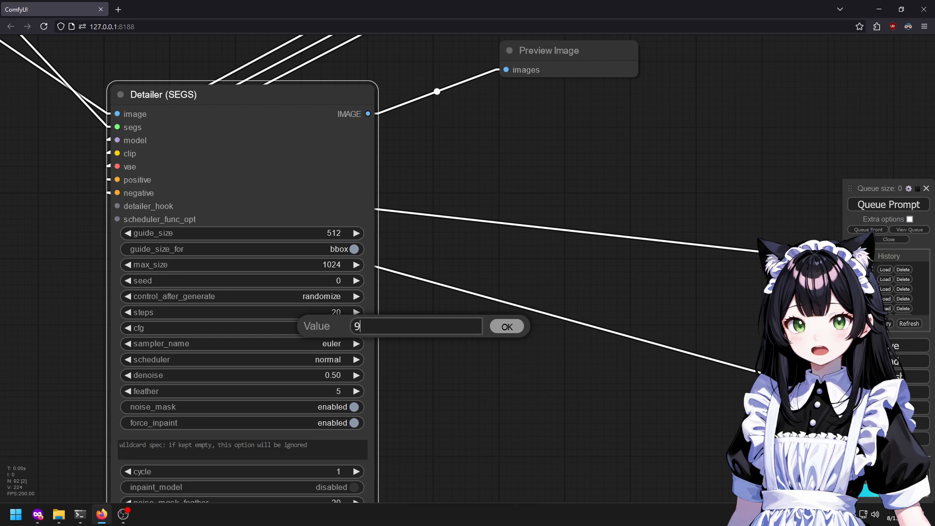
key("Return")
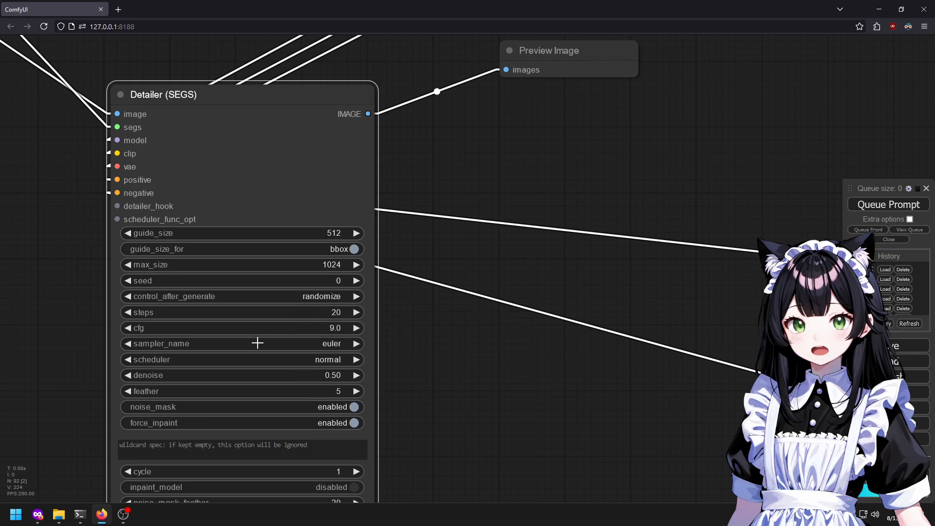
left_click(311, 298)
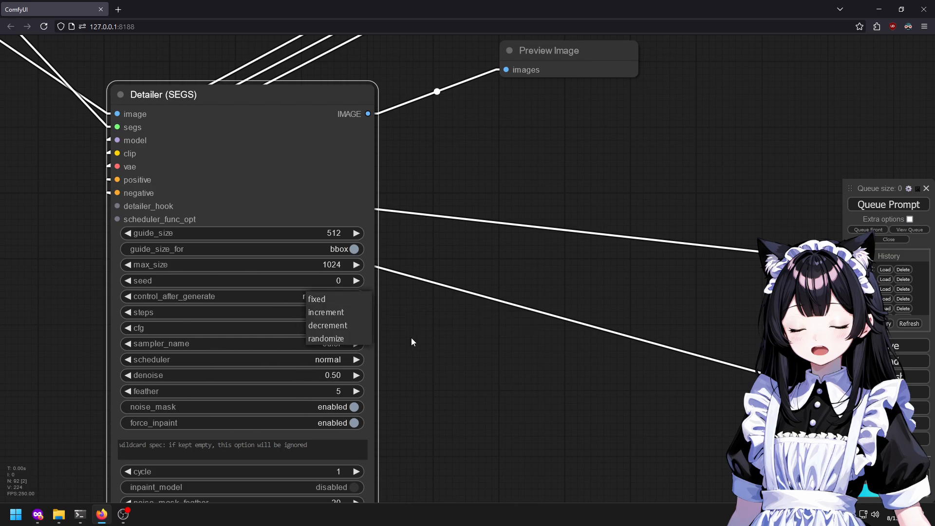
left_click(425, 343)
left_click(342, 316)
type("30")
key("Return")
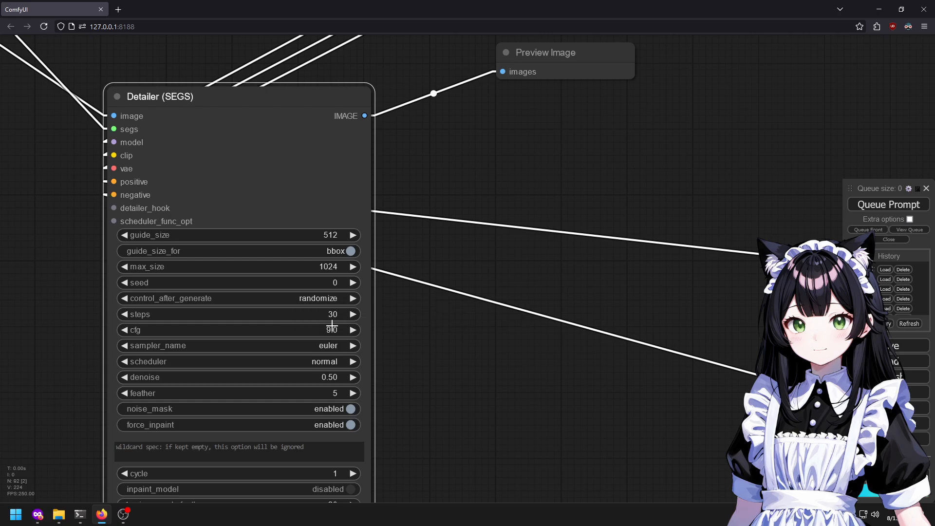
Open the Load Image node's picture in the MaskEditor.
scroll(463, 396, "down", 6)
left_click_drag(463, 397, 355, 401)
scroll(354, 401, "down", 1)
left_click_drag(262, 323, 717, 379)
scroll(355, 276, "up", 1)
left_click_drag(355, 277, 534, 450)
right_click(472, 258)
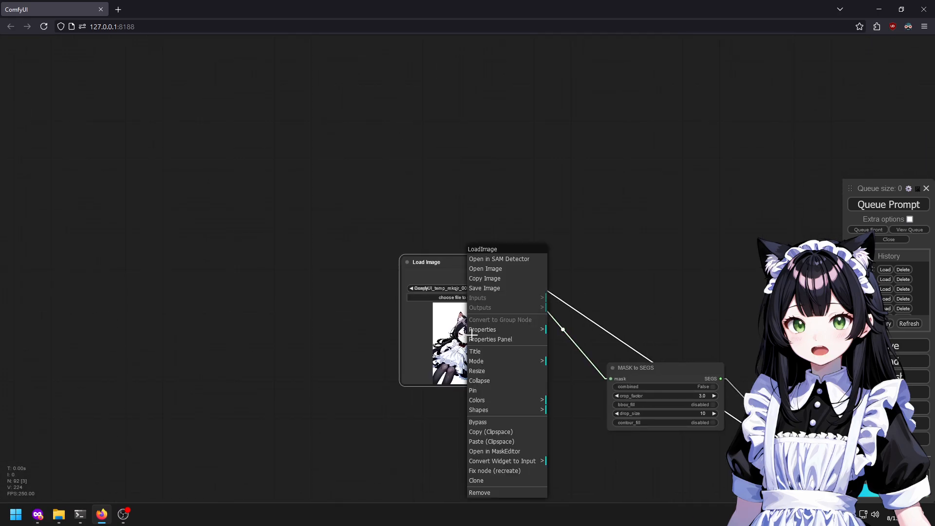
left_click(506, 451)
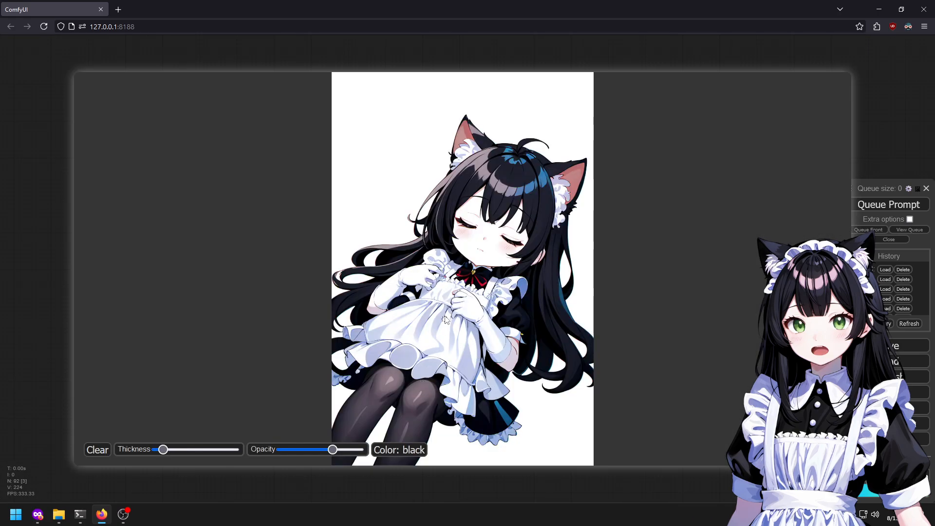
Enlarge the mask brush, paint over both of the character's hands, and save the mask to the node.
scroll(428, 296, "up", 15)
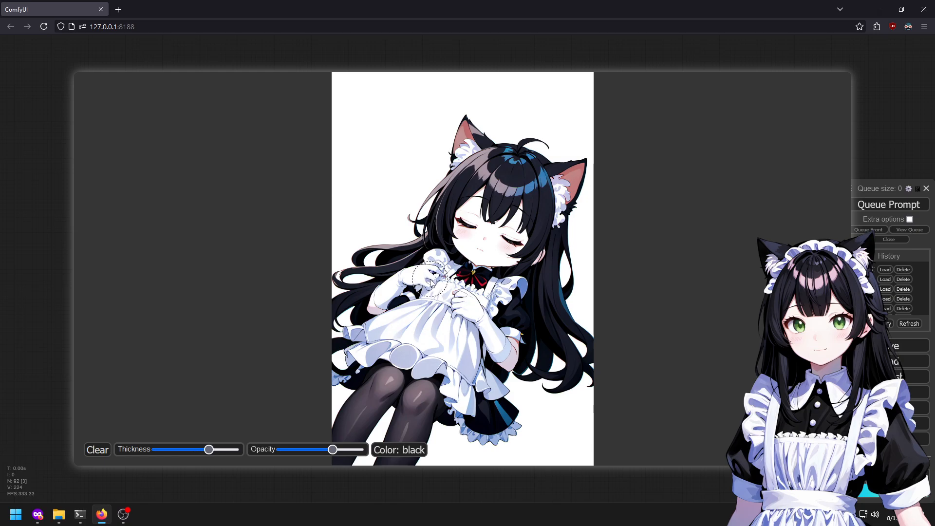
left_click(430, 280)
left_click(458, 312)
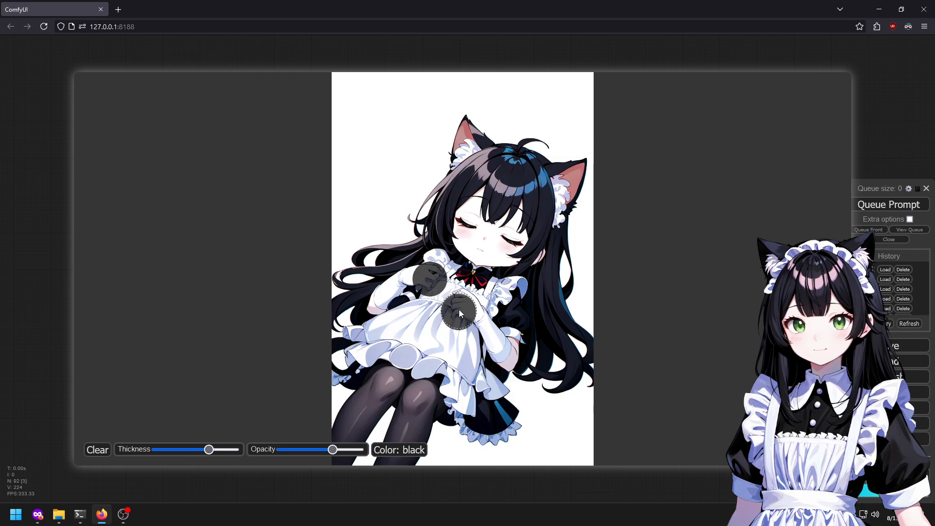
left_click_drag(463, 297, 470, 310)
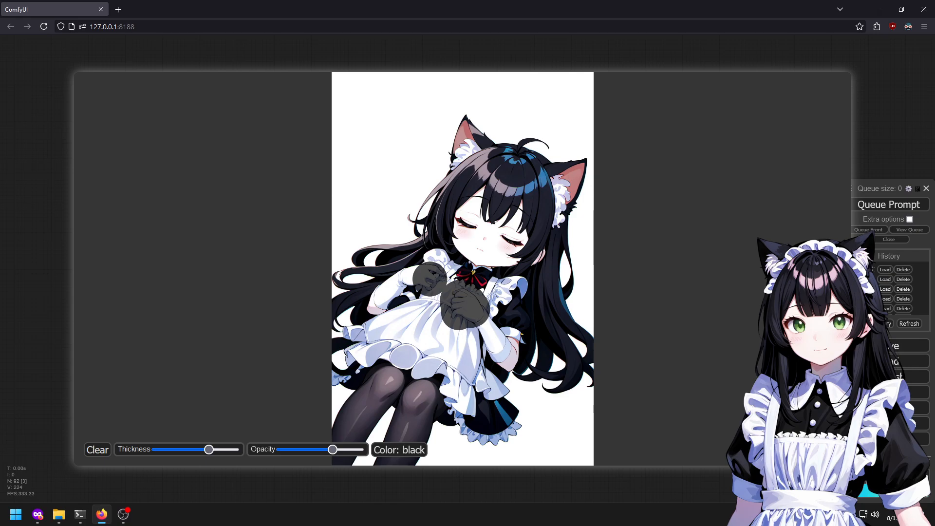
left_click(828, 449)
Enter "beautiful hands in gloves" as the prompt in the green text conditioning combine node.
left_click_drag(762, 483, 351, 313)
scroll(350, 313, "down", 3)
left_click_drag(518, 368, 250, 150)
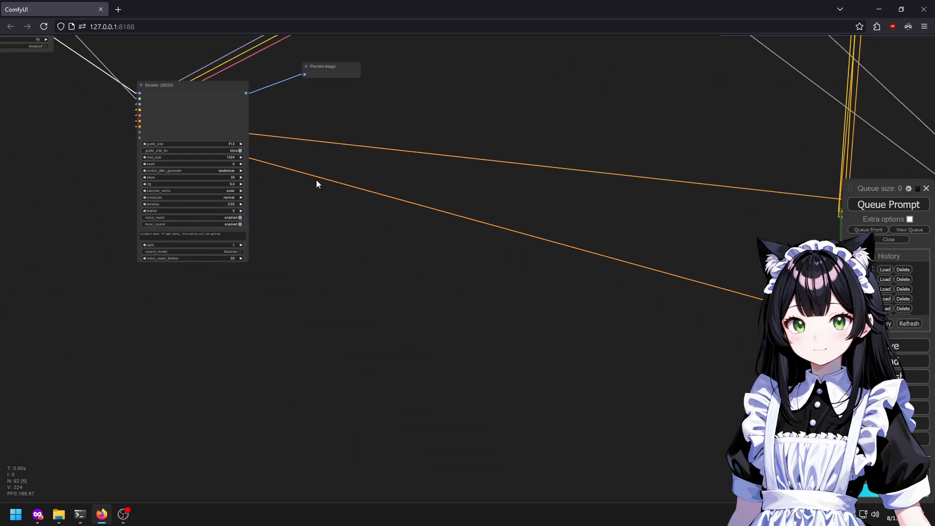
left_click_drag(763, 329, 325, 227)
scroll(326, 227, "up", 6)
left_click_drag(408, 229, 451, 366)
left_click(525, 204)
type("beautiful hands in gloves")
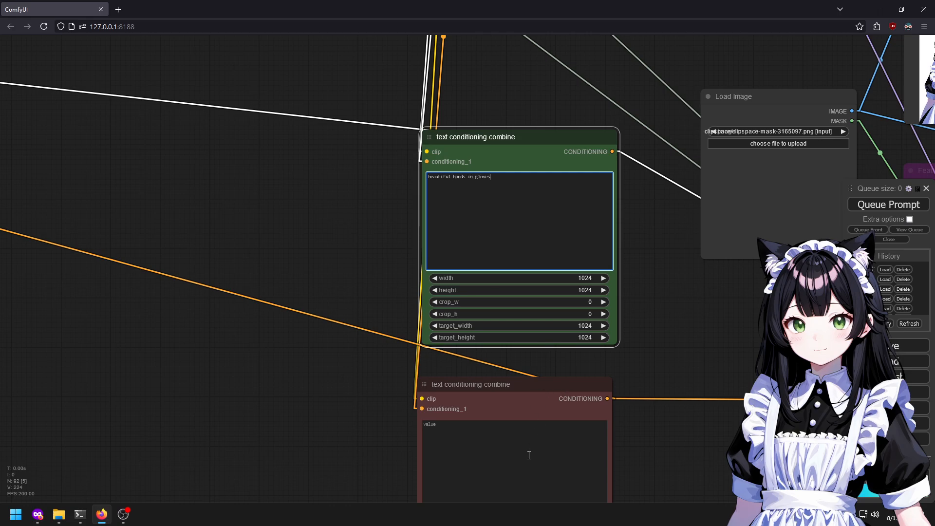
Enter a negative prompt starting "bad anatomy, wrong number of fingers, poorly drawn" in the red conditioning node and queue the workflow.
left_click(522, 465)
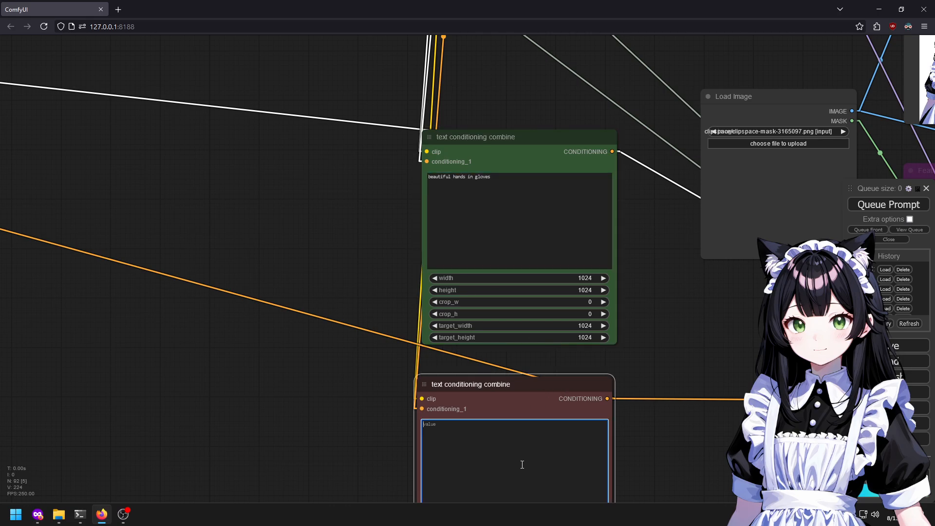
type("bad")
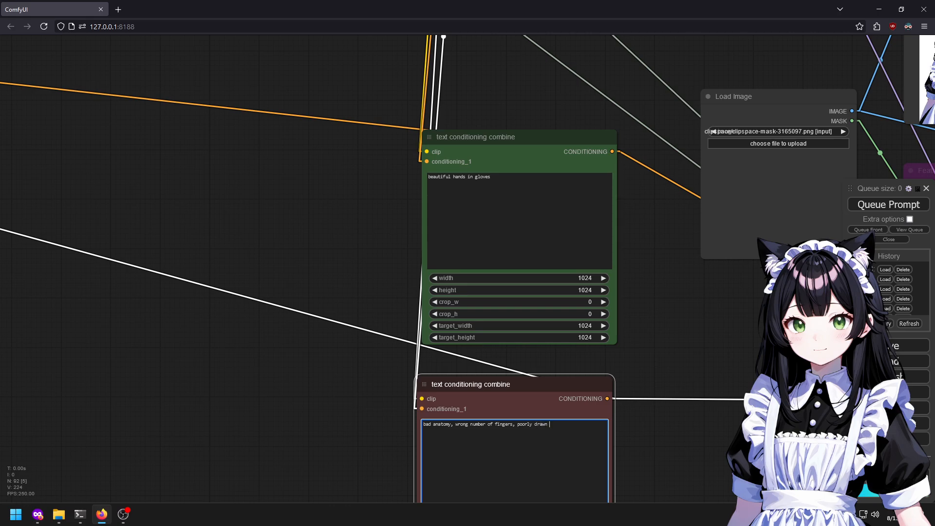
left_click(884, 211)
Move the Preview Image node farther from the Detailer and examine the regenerated hands up close.
left_click_drag(166, 393, 732, 386)
scroll(732, 387, "down", 4)
left_click_drag(196, 214, 513, 276)
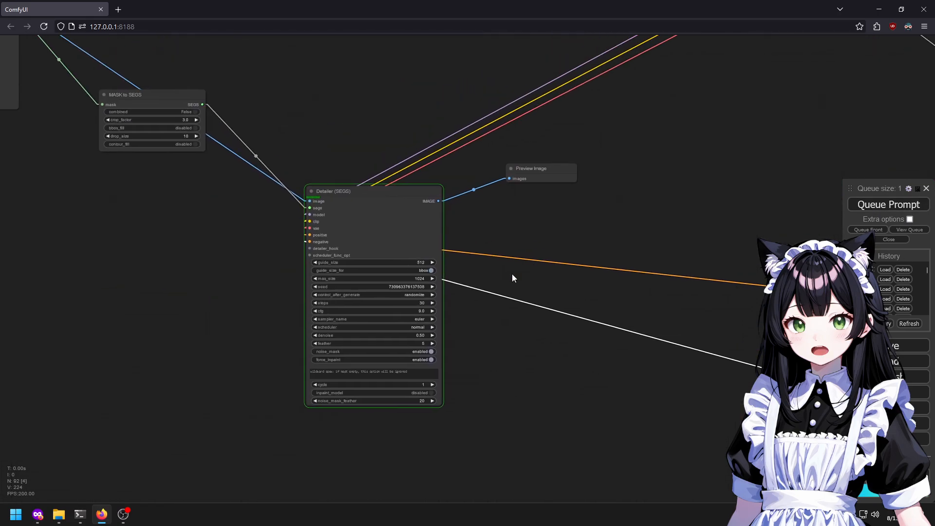
scroll(424, 278, "up", 2)
left_click(591, 129)
left_click_drag(591, 130, 671, 121)
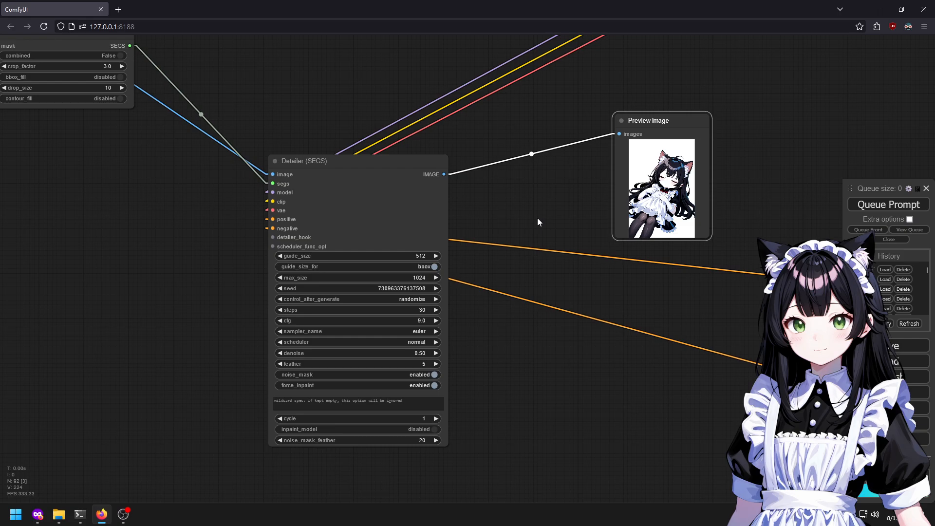
scroll(765, 192, "up", 5)
scroll(560, 170, "up", 10)
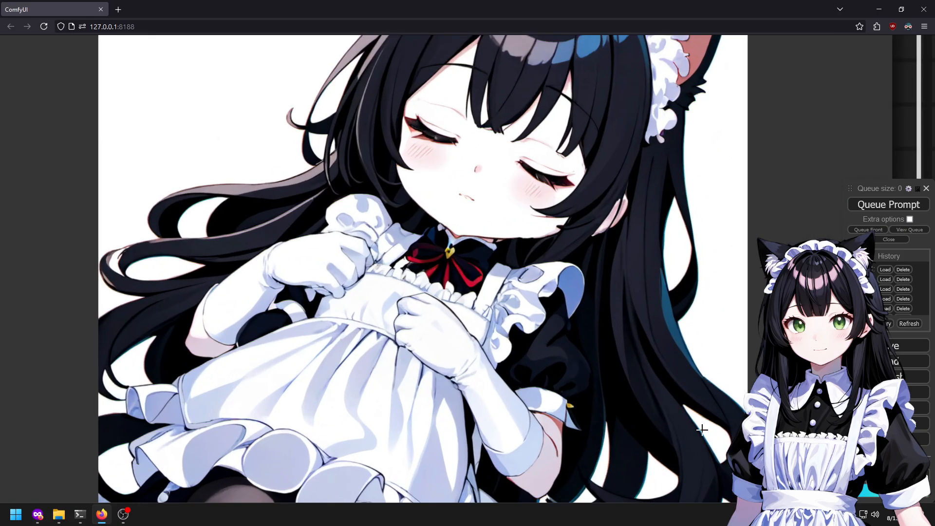
Set the Detailer's denoise to 0.65 and queue the workflow again.
scroll(400, 271, "down", 13)
left_click_drag(154, 304, 487, 241)
scroll(487, 240, "down", 3)
left_click_drag(244, 341, 411, 261)
scroll(327, 408, "down", 3)
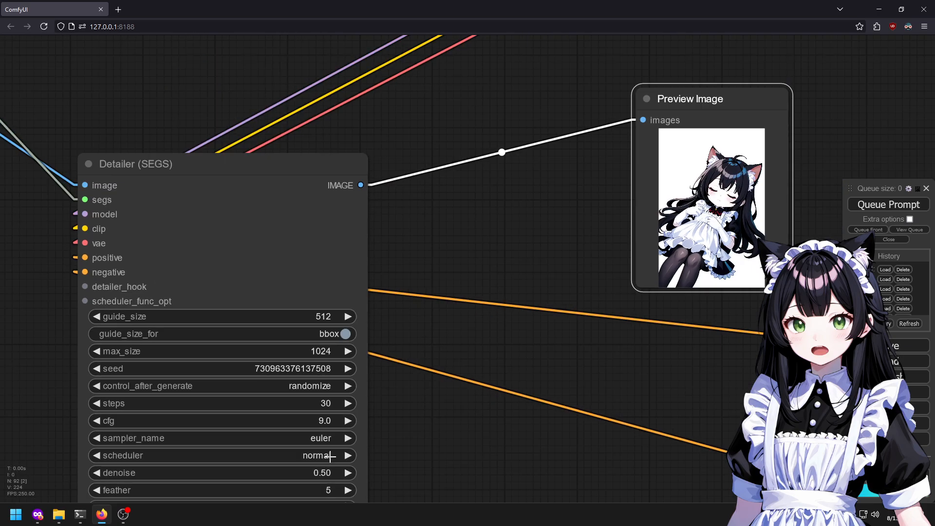
left_click(336, 471)
type(".67")
type("5")
key("Return")
key("ctrl+Return")
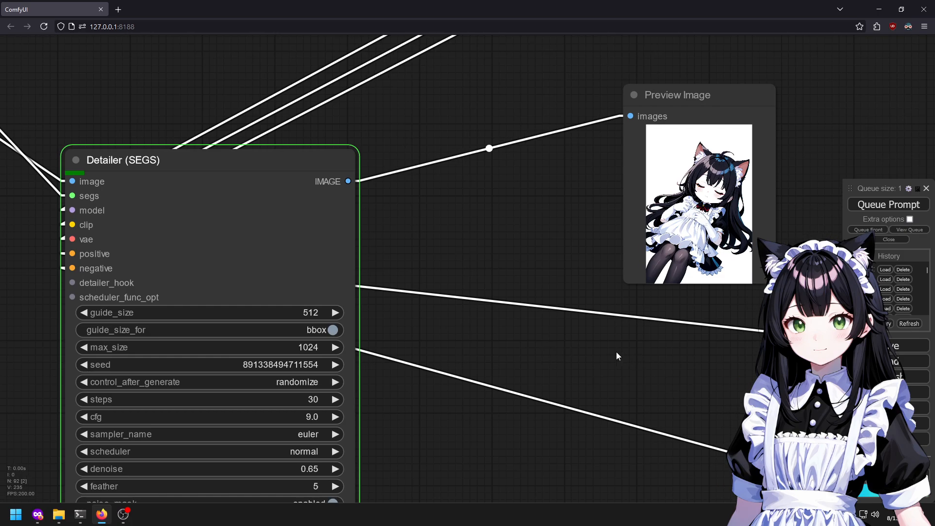
left_click_drag(628, 355, 539, 331)
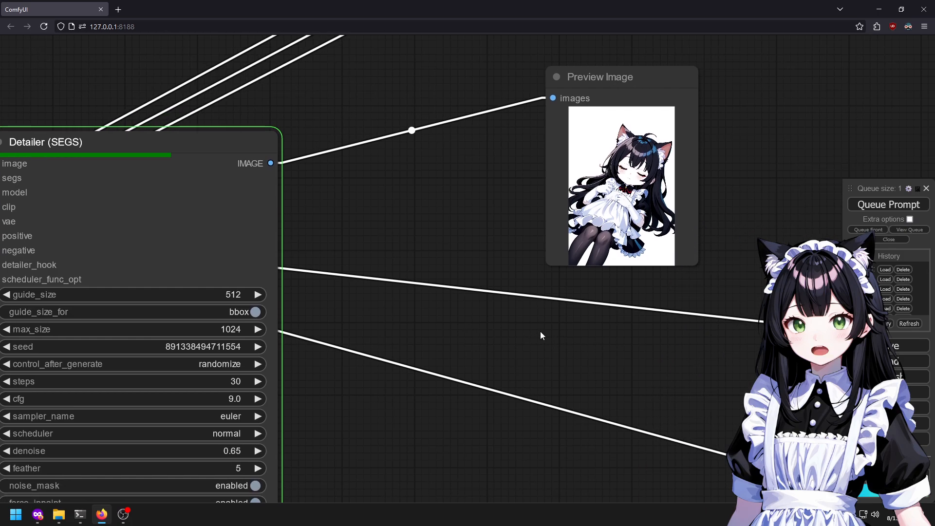
Switch to Task Manager and show the performance graphs for GPU 0.
key("ctrl+shift+Escape")
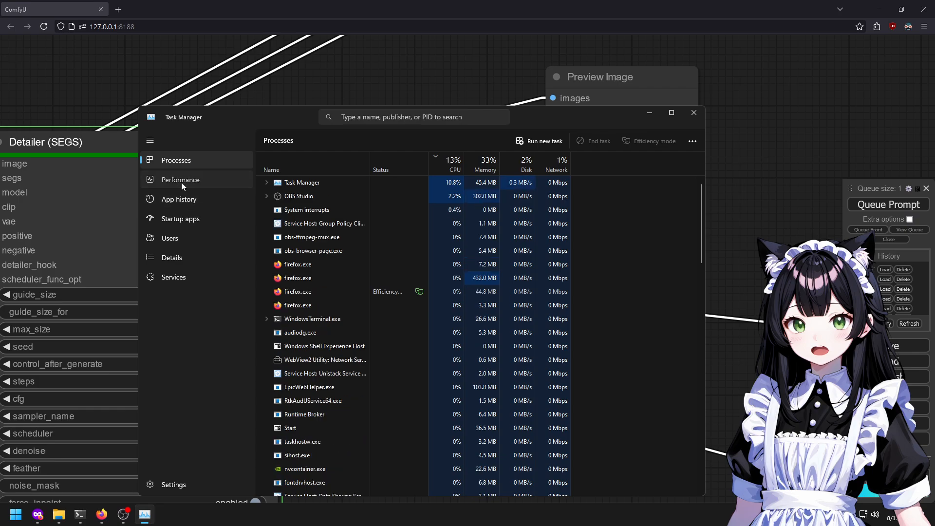
left_click(181, 182)
left_click(341, 324)
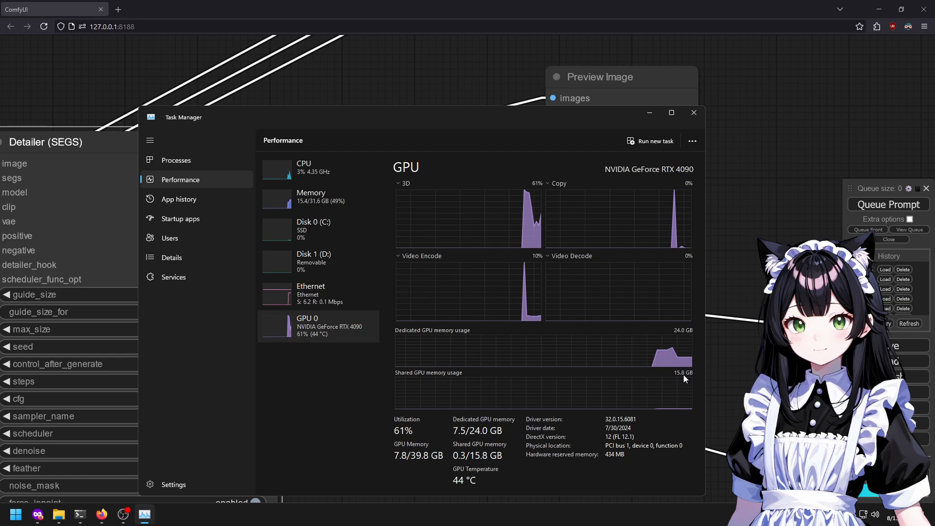
Queue another ComfyUI generation and check the GPU memory usage in Task Manager.
left_click(888, 204)
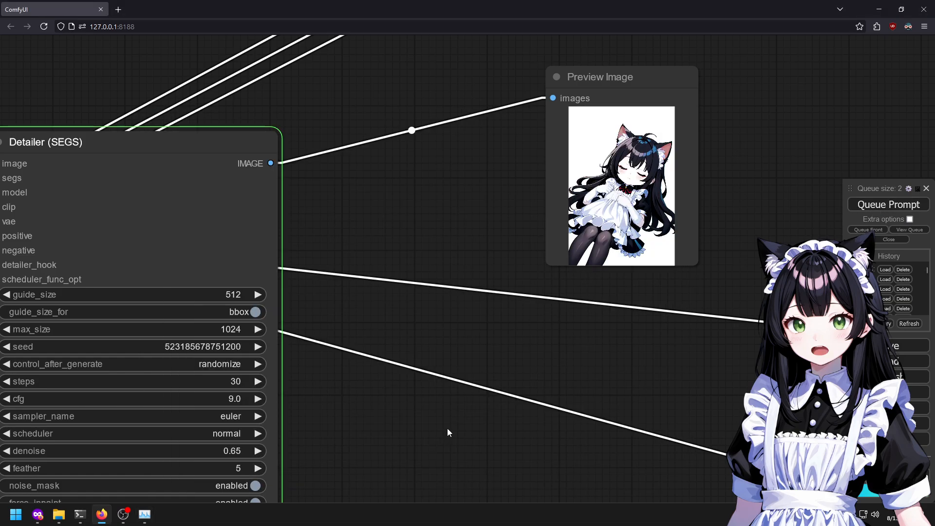
key("alt+Tab")
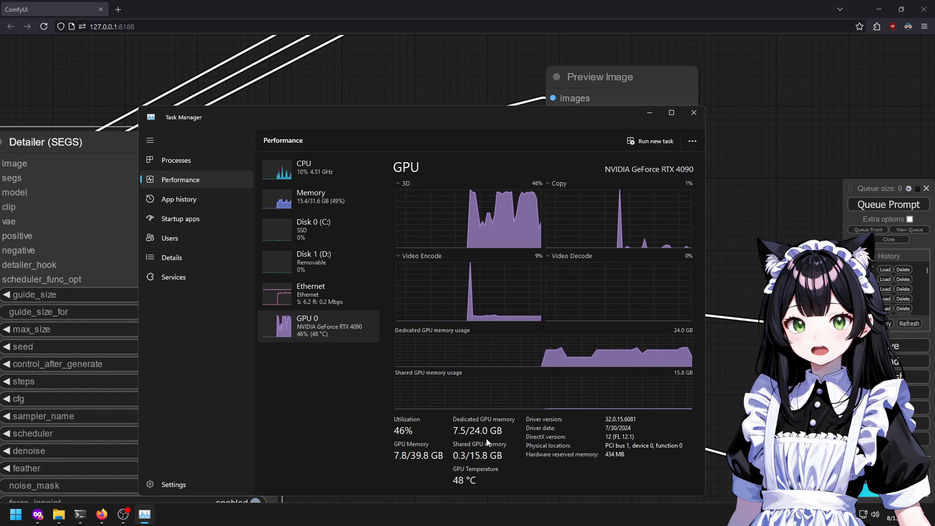
left_click_drag(543, 117, 614, 142)
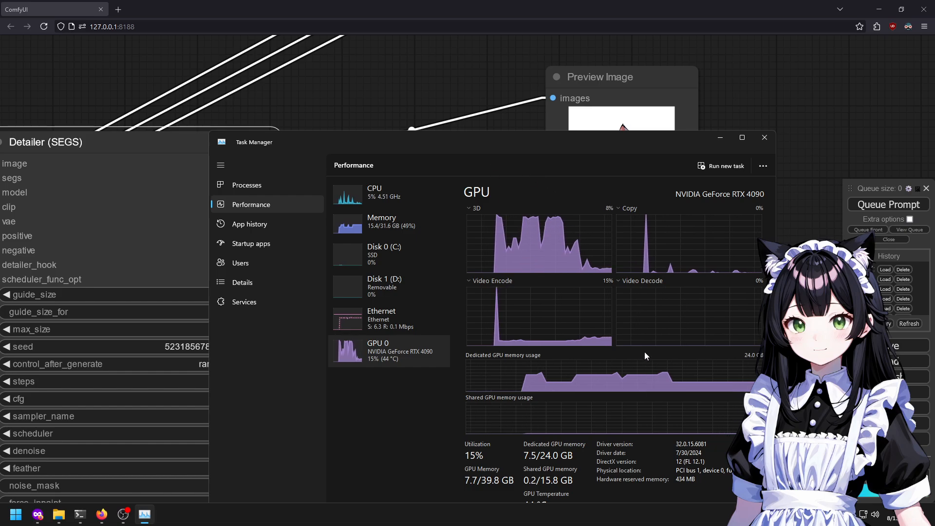
Close Task Manager and inspect the hands in the newly generated preview image.
left_click(764, 137)
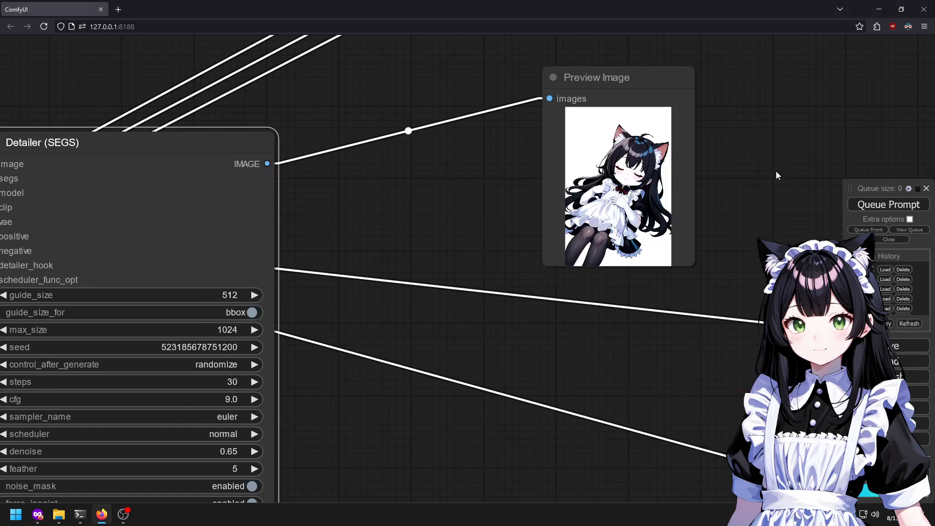
scroll(637, 169, "up", 5)
scroll(487, 197, "up", 5)
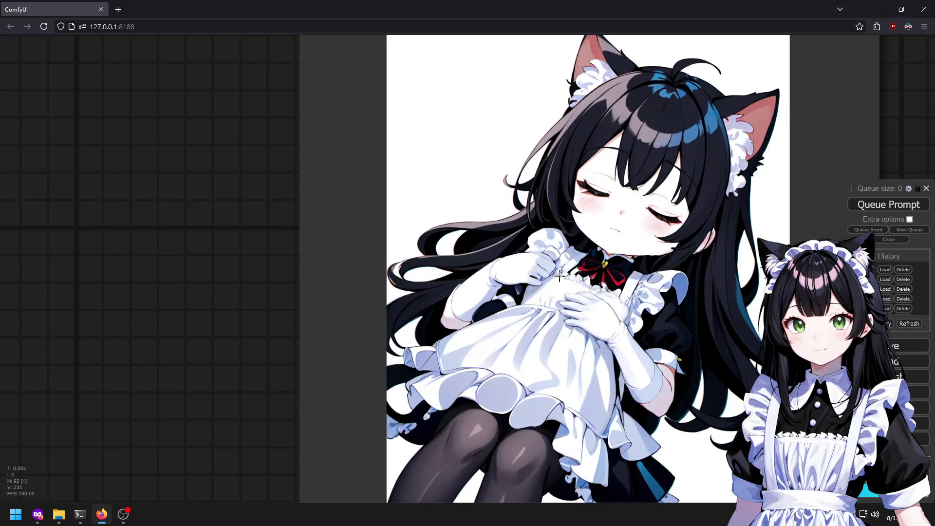
Queue another generation and follow its progress at the Detailer (SEGS) node.
left_click(876, 207)
scroll(621, 206, "down", 5)
scroll(584, 209, "down", 7)
left_click_drag(230, 275, 452, 269)
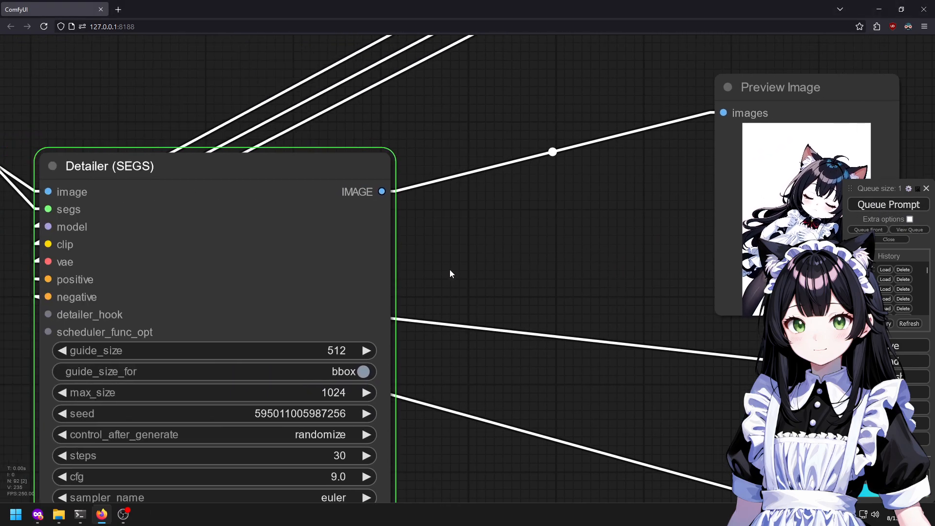
scroll(698, 257, "up", 5)
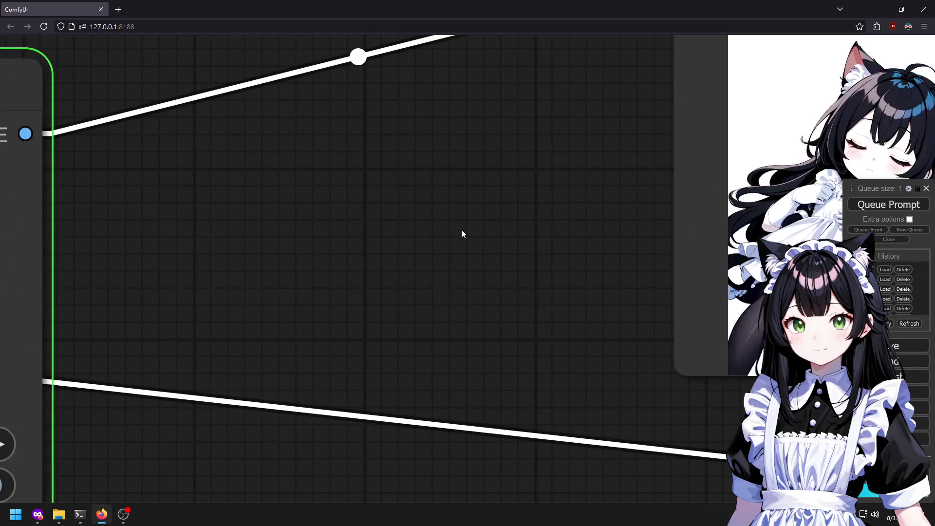
left_click_drag(497, 232, 428, 193)
scroll(428, 194, "up", 2)
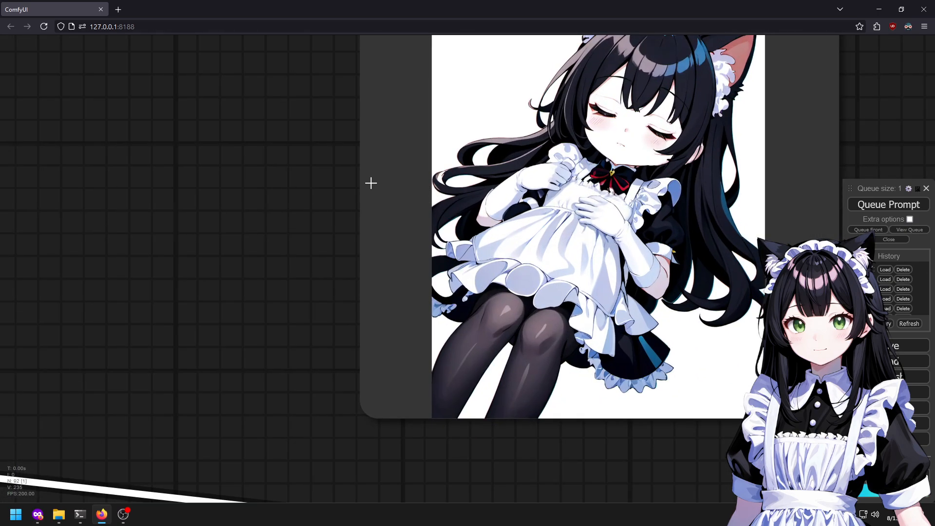
scroll(366, 173, "down", 2)
left_click_drag(211, 153, 890, 225)
scroll(355, 198, "up", 8)
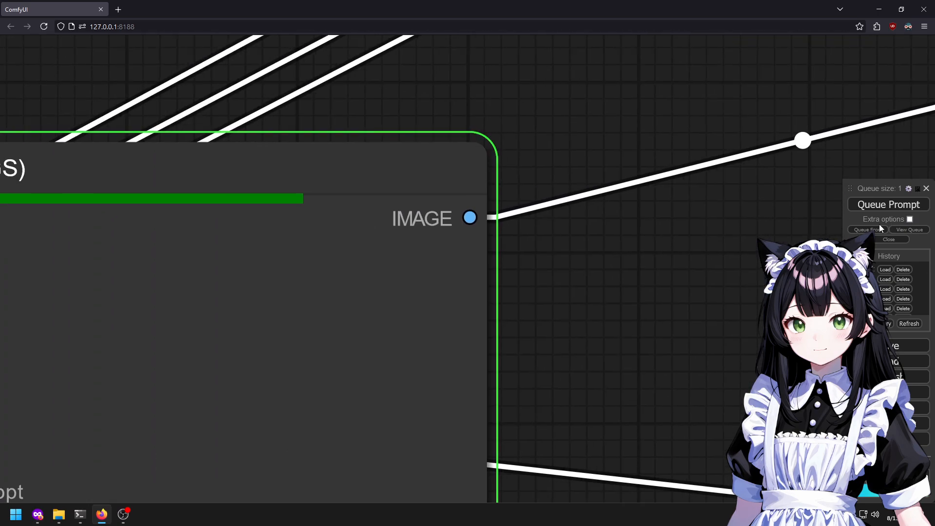
scroll(622, 218, "down", 3)
scroll(621, 217, "down", 2)
left_click_drag(515, 194, 291, 158)
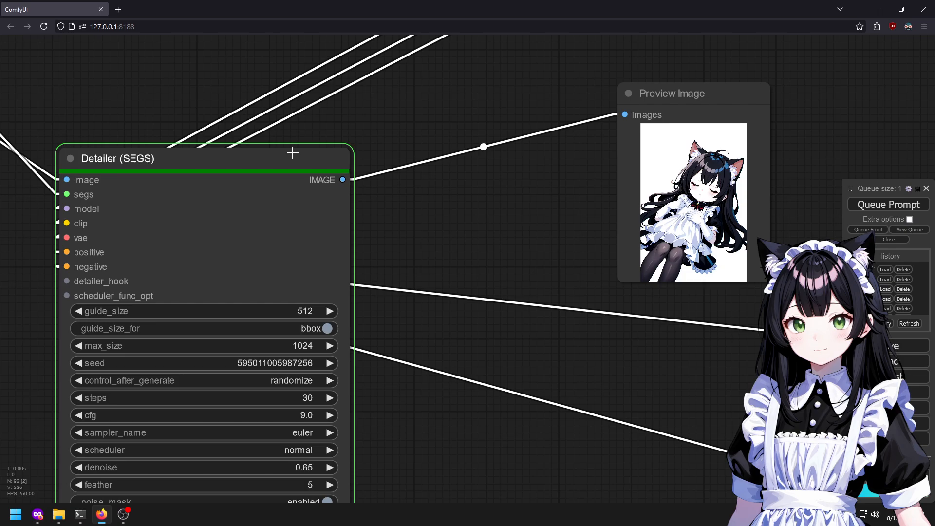
Inspect the regenerated hands in the Detailer's preview image.
scroll(628, 204, "up", 7)
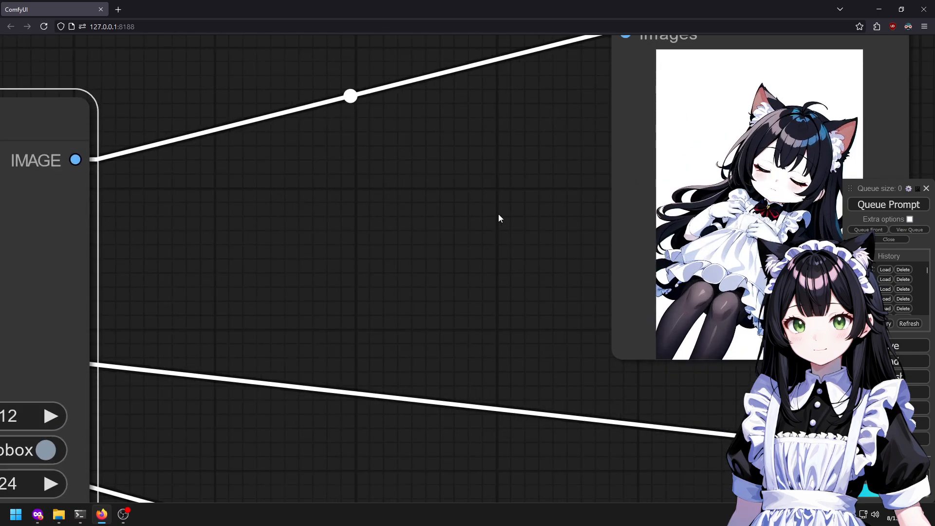
left_click_drag(466, 208, 73, 207)
scroll(369, 206, "up", 9)
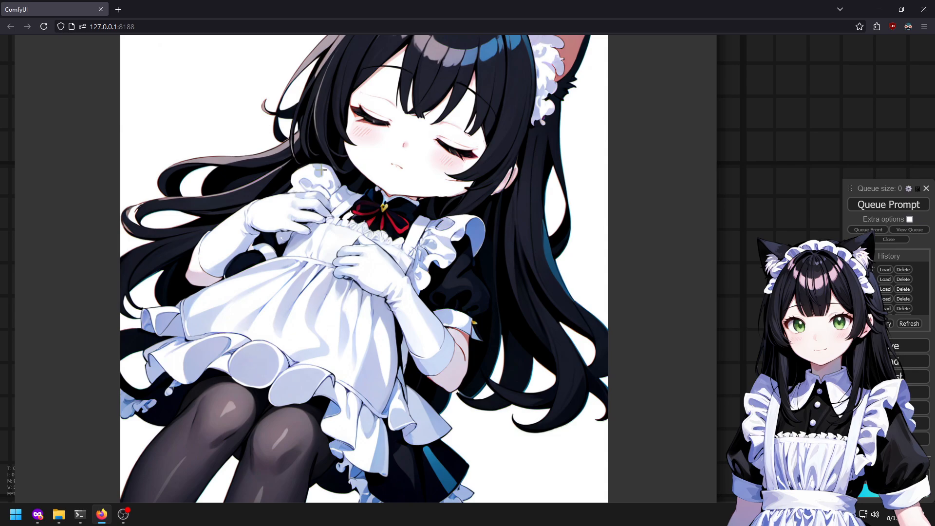
scroll(319, 171, "down", 6)
left_click_drag(455, 151, 444, 204)
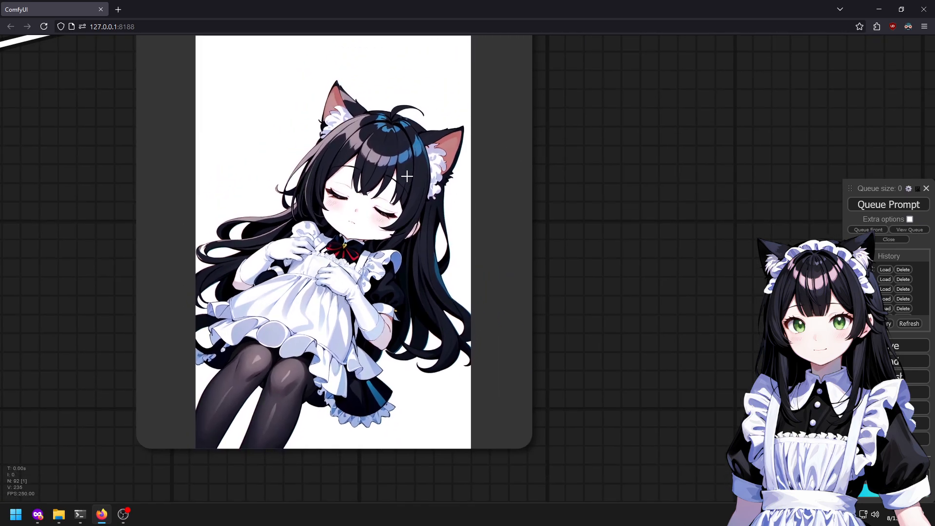
scroll(407, 176, "up", 6)
scroll(337, 147, "down", 15)
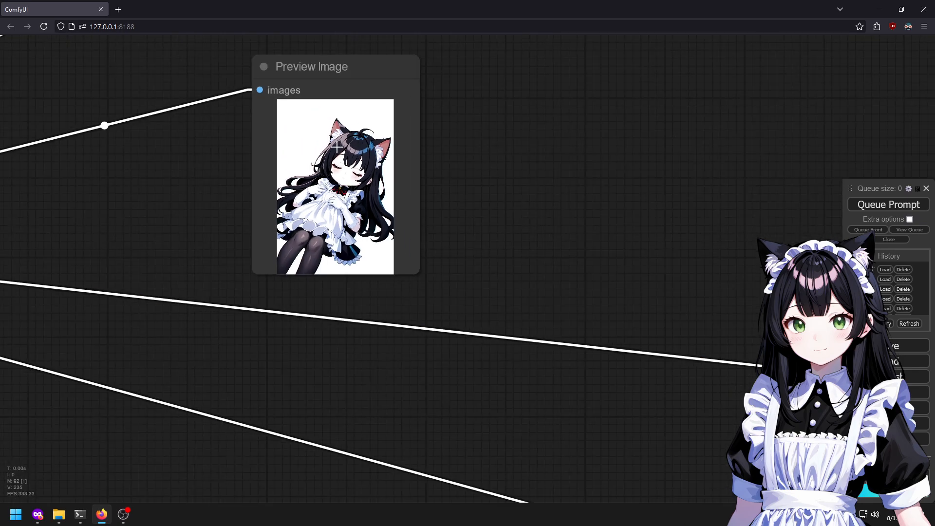
Copy the Detailer's preview image through Clipspace into a new Load Image node beside the Upscaler cleanup group.
right_click(337, 140)
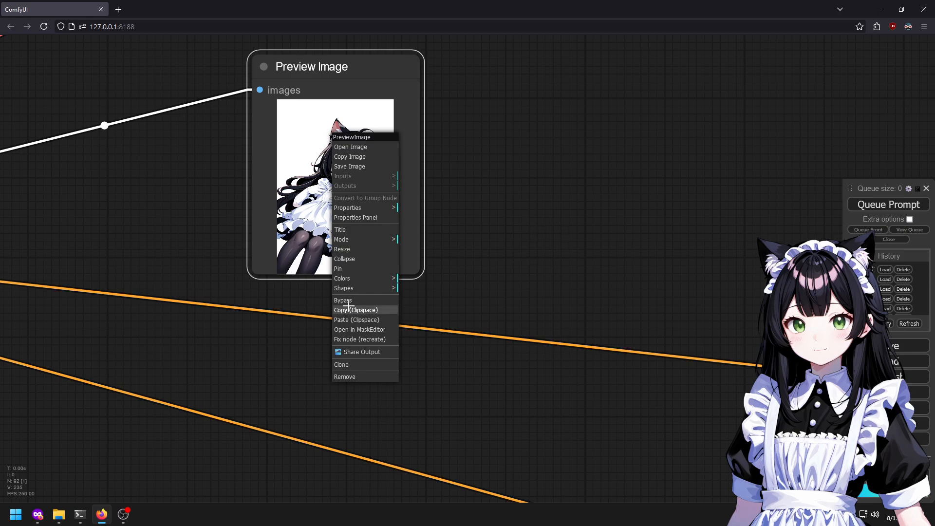
left_click(350, 310)
left_click_drag(241, 236, 599, 263)
scroll(540, 263, "down", 4)
left_click_drag(723, 313, 332, 238)
scroll(332, 238, "down", 5)
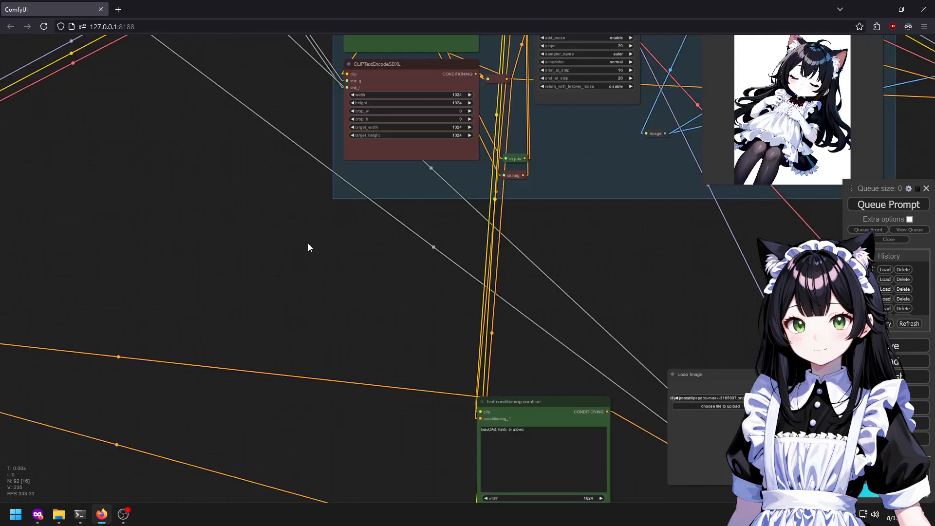
left_click_drag(645, 246, 232, 347)
left_click_drag(852, 166, 362, 428)
double_click(475, 62)
type("load")
key("Return")
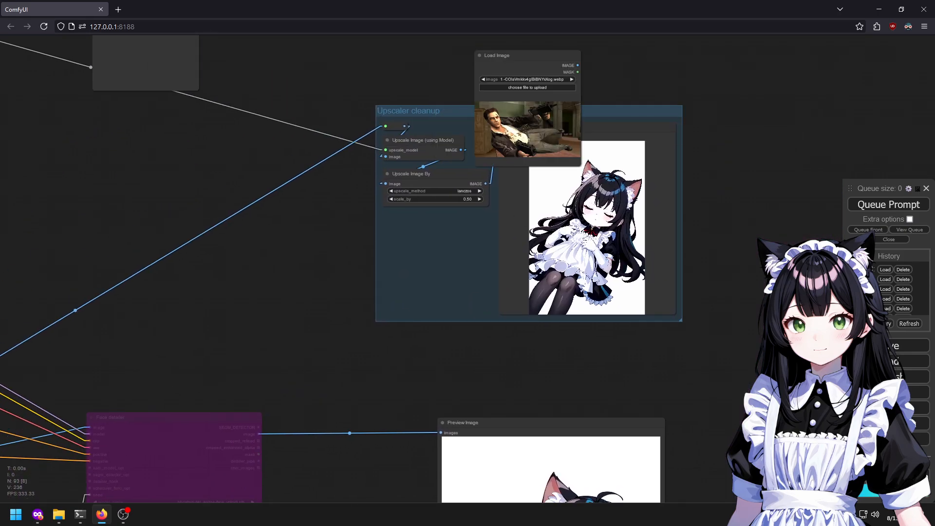
right_click(533, 151)
left_click(553, 329)
Place the new Load Image node above the Upscaler cleanup group, connect its IMAGE output to the group's image input, and queue the workflow.
left_click_drag(773, 65, 770, 220)
scroll(523, 238, "up", 1)
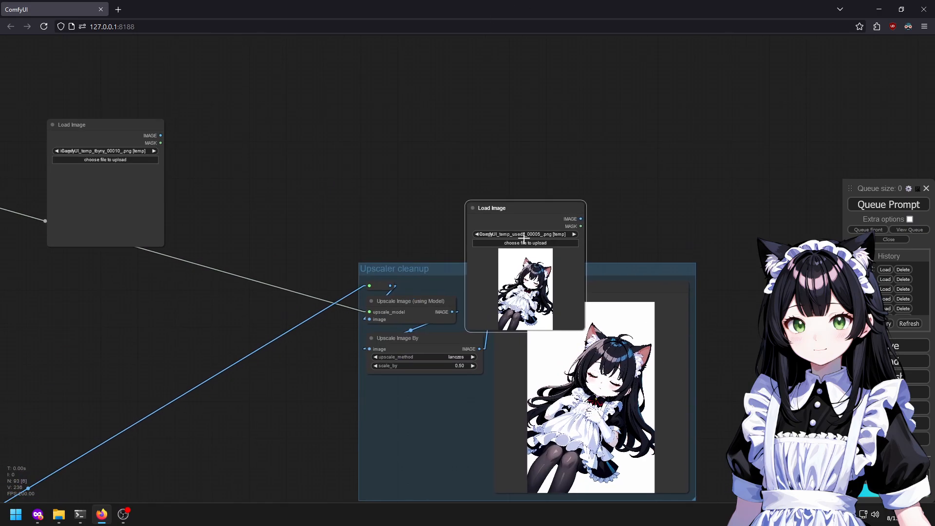
left_click_drag(524, 238, 400, 129)
left_click_drag(458, 111, 370, 284)
key("ctrl+Return")
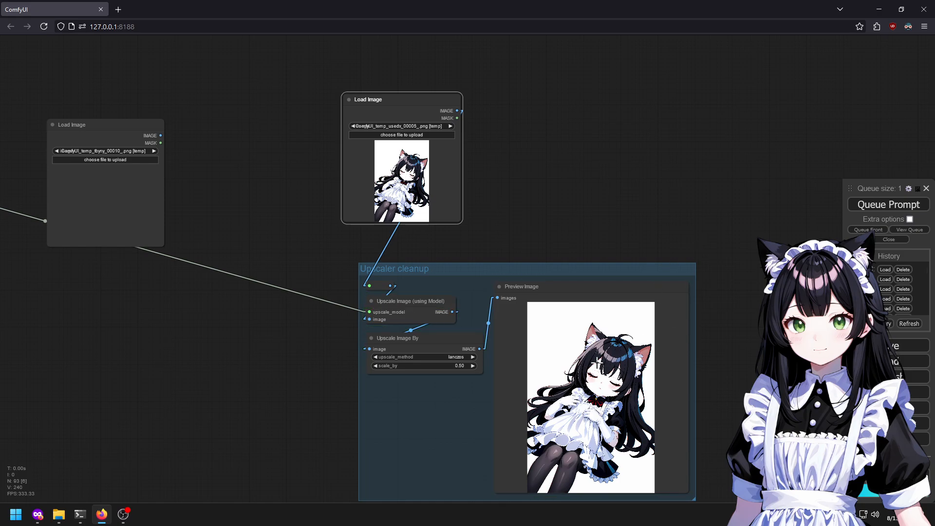
Copy the image from the Upscaler cleanup preview, open GIMP, and paste it as a new image.
right_click(600, 359)
left_click(625, 273)
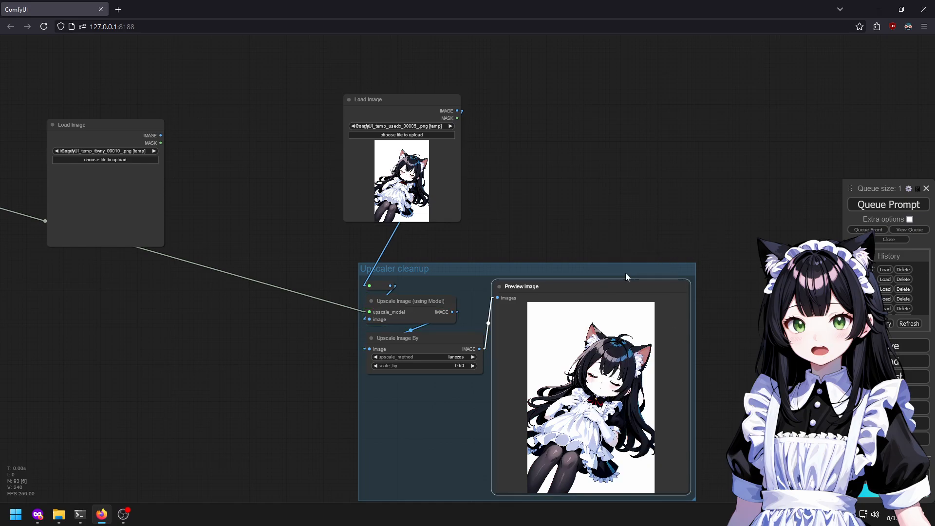
key("super")
type("gimp")
key("Return")
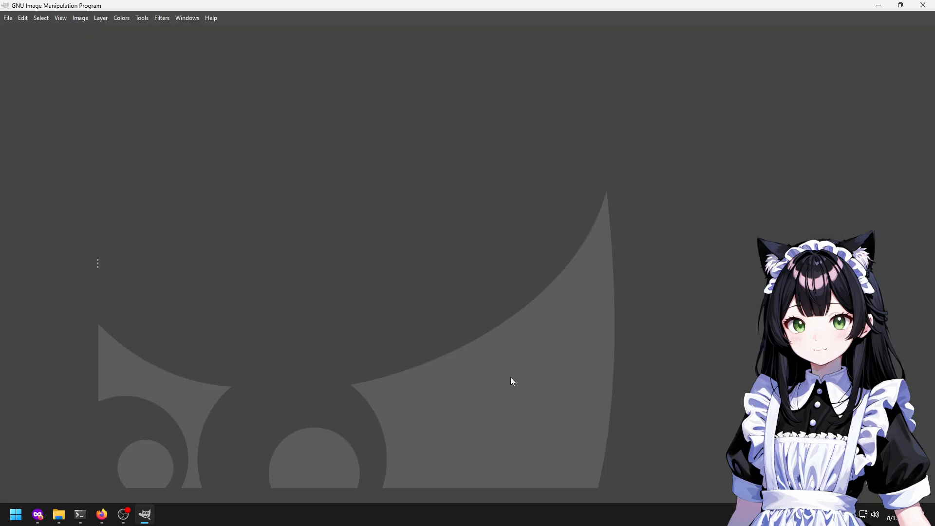
key("ctrl+v")
scroll(557, 306, "up", 3)
scroll(557, 306, "down", 2)
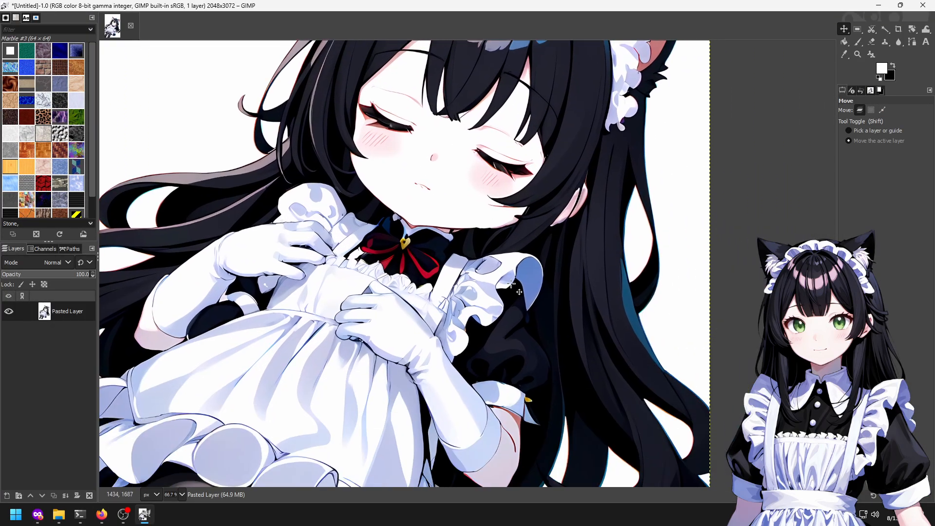
Select the white background with Fuzzy Select and add the enclosed white gaps in the hair left of the face.
key("u")
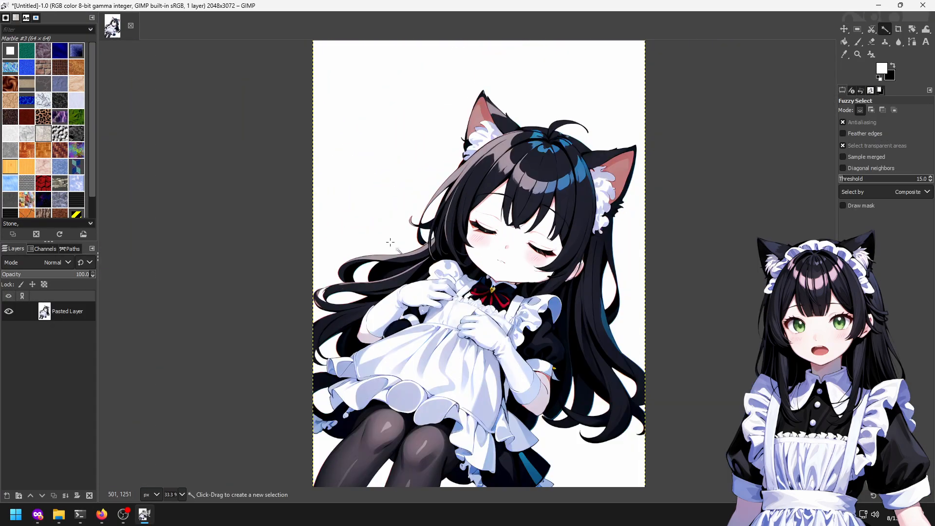
scroll(401, 220, "down", 2)
left_click_drag(372, 138, 406, 243)
left_click(375, 188)
scroll(401, 231, "up", 4)
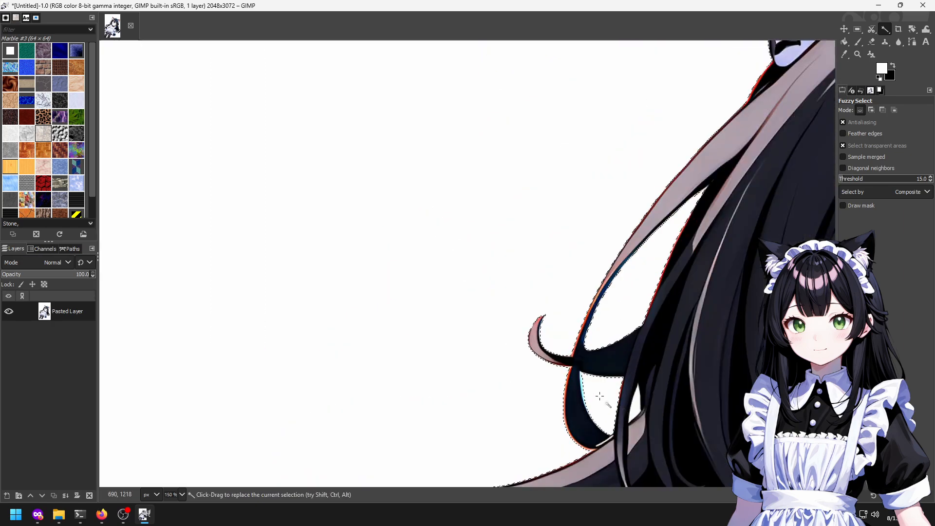
scroll(603, 412, "up", 3)
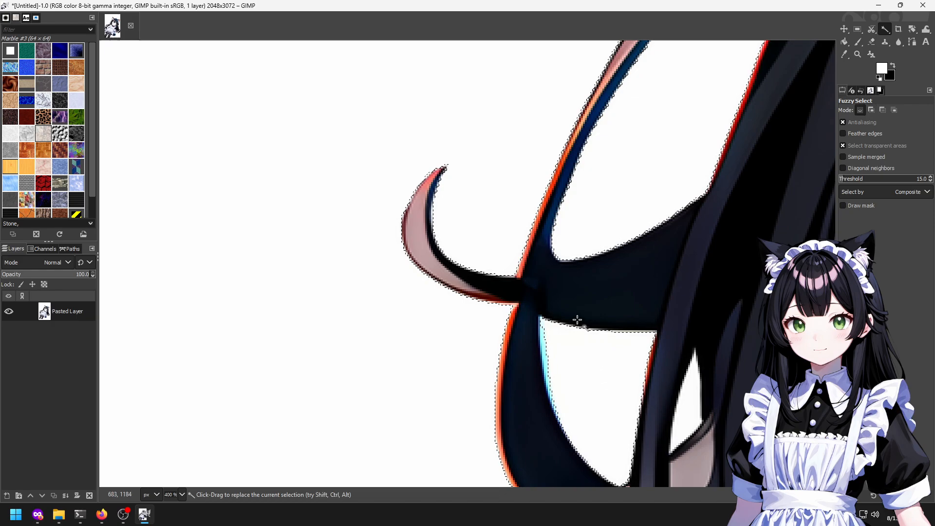
scroll(579, 322, "down", 7)
scroll(459, 271, "up", 4)
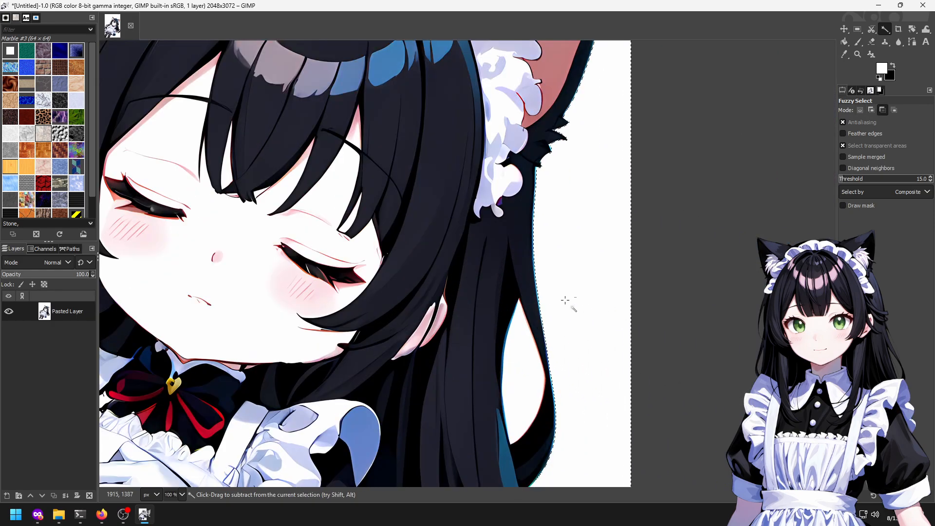
Add the enclosed white gaps between the long hair strands on the character's right side to the selection.
scroll(490, 395, "down", 1)
scroll(481, 382, "down", 3)
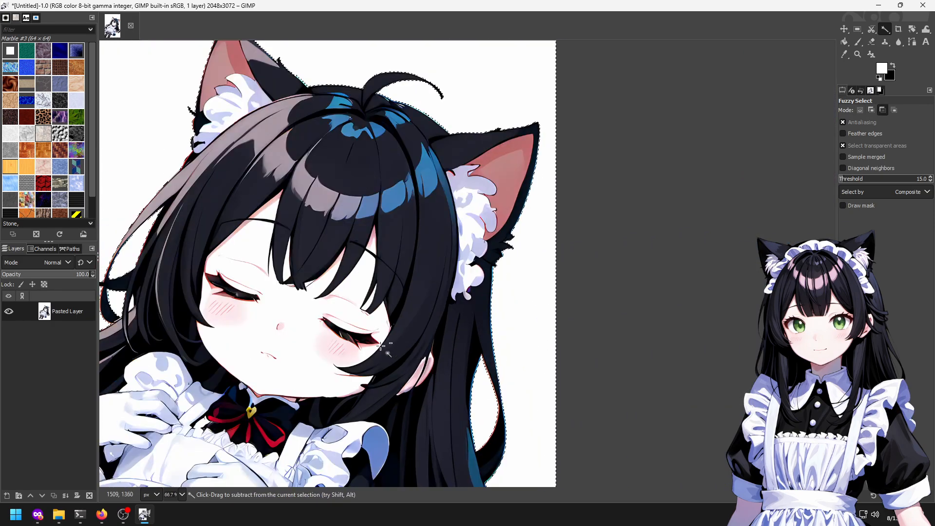
scroll(472, 351, "up", 5)
scroll(468, 331, "down", 5)
scroll(465, 314, "up", 1)
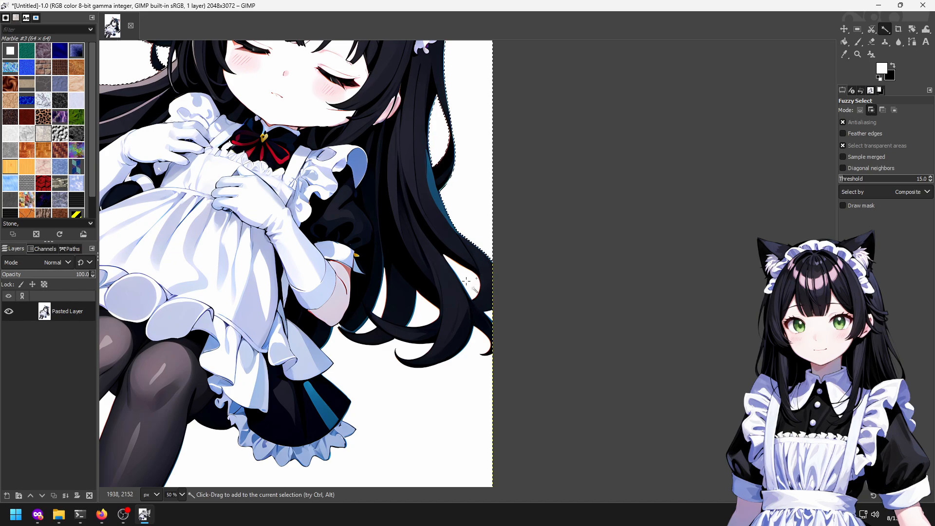
scroll(463, 377, "up", 2)
scroll(463, 377, "up", 2)
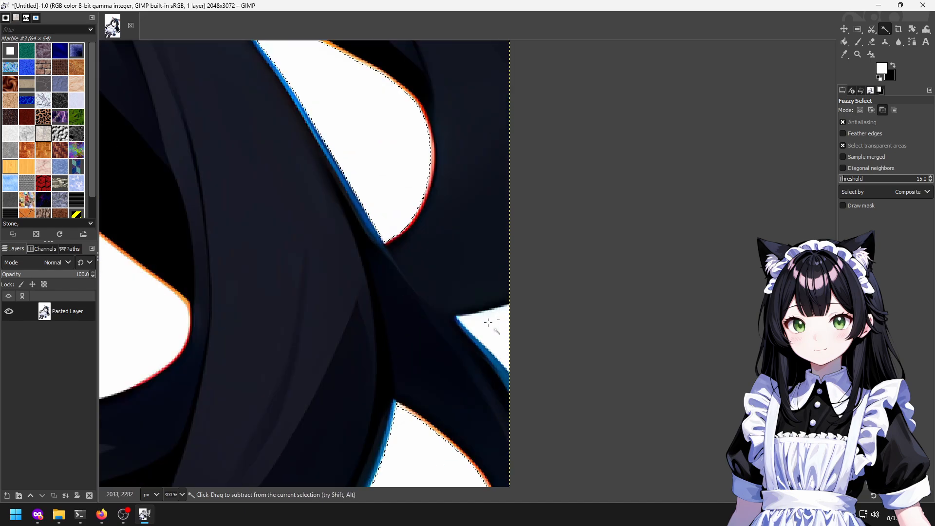
scroll(321, 308, "up", 1)
left_click(322, 307, "shift")
mouse_move(323, 346)
left_mouse_down()
mouse_move(563, 399)
mouse_move(704, 413)
left_mouse_up()
left_click(479, 295, "shift")
left_click_drag(492, 386, 528, 139)
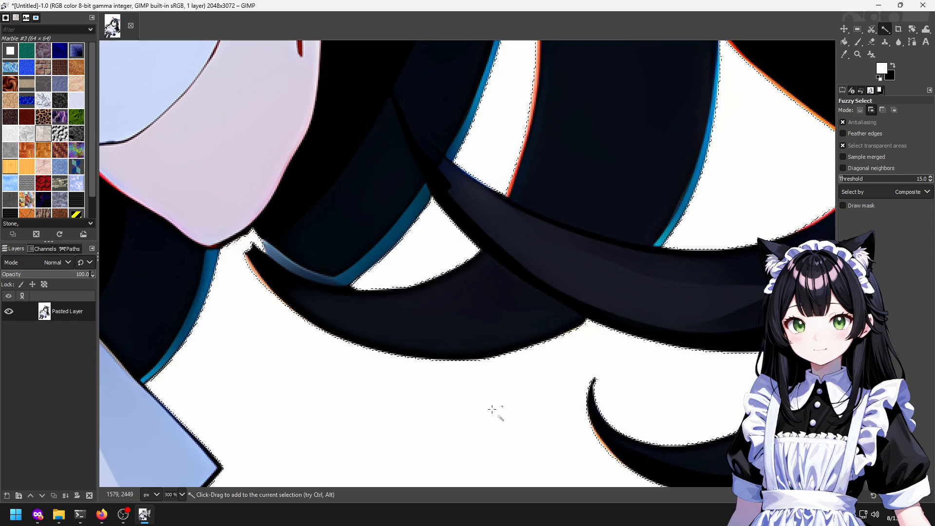
Add the white areas between the legs and beside the outer leg to the background selection.
scroll(445, 269, "down", 4)
scroll(565, 187, "up", 2)
left_click_drag(190, 449, 584, 233)
left_click_drag(161, 350, 427, 320)
left_click(200, 244, "shift")
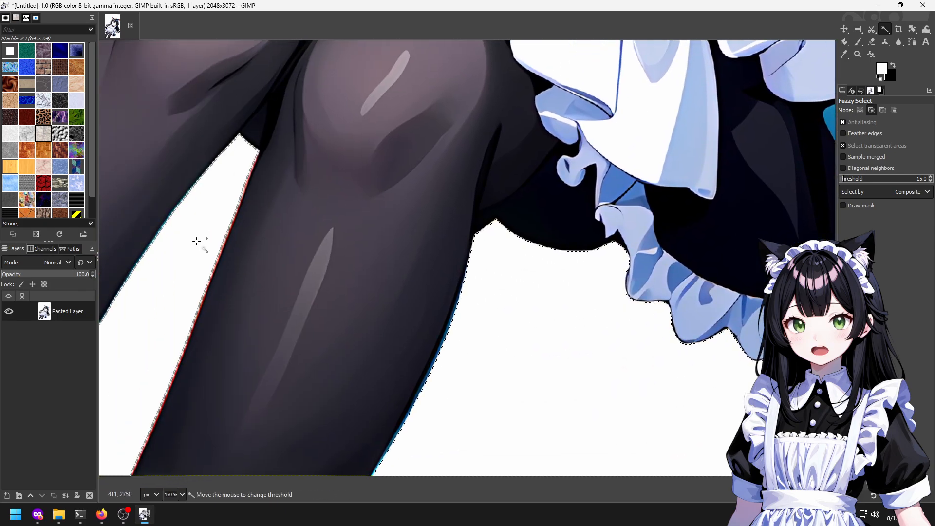
left_click_drag(147, 260, 644, 315)
left_click(492, 169, "shift")
Add the white gaps between the left hair curls and the skirt frills to the background selection.
left_click_drag(492, 169, 280, 525)
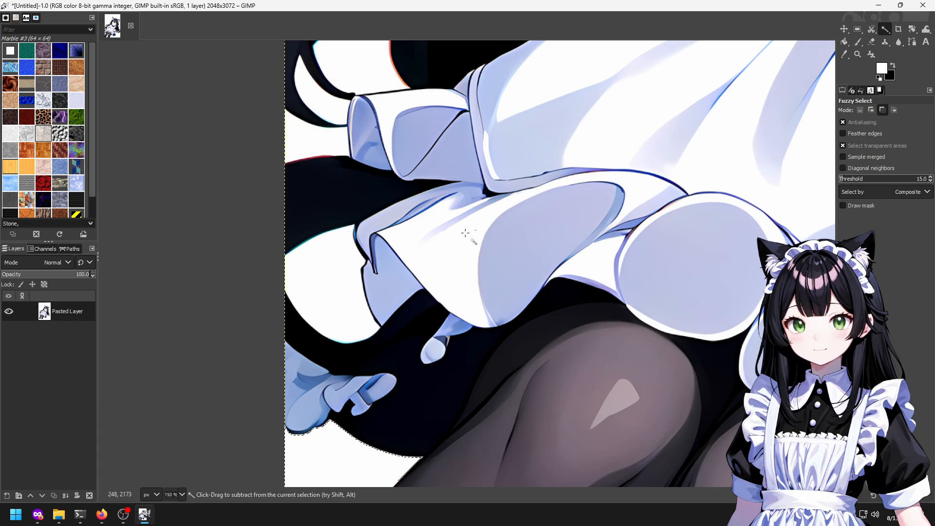
scroll(472, 234, "down", 2)
scroll(411, 210, "up", 3)
left_click(411, 211, "shift")
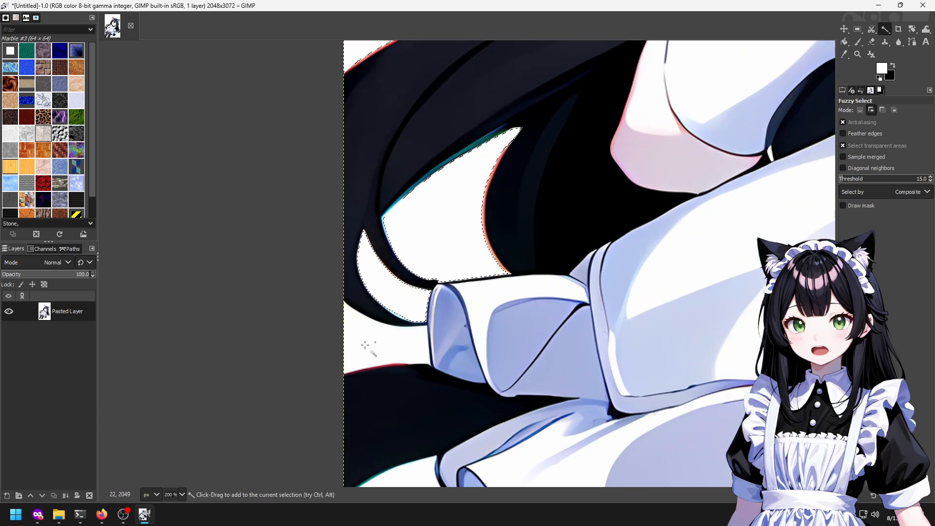
scroll(365, 345, "down", 3)
scroll(493, 197, "up", 5)
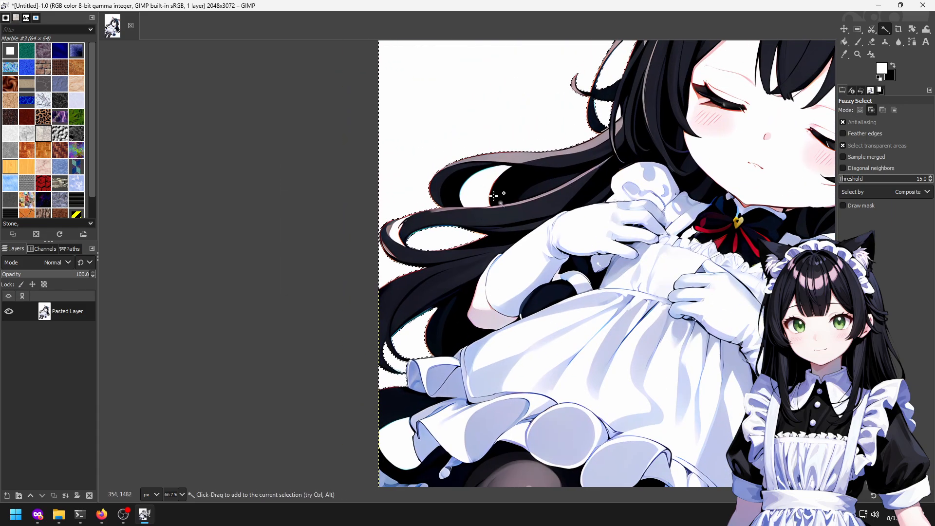
scroll(506, 158, "up", 2)
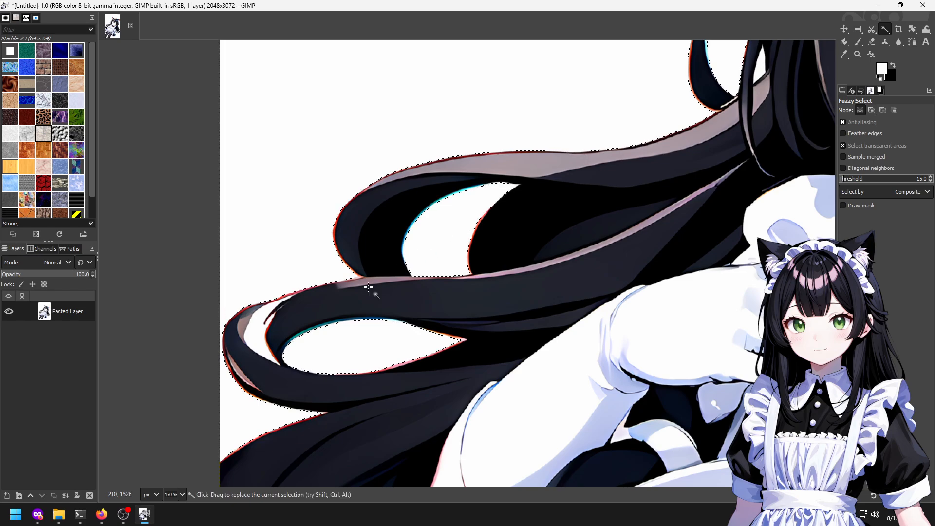
scroll(336, 336, "down", 1)
scroll(443, 370, "down", 1)
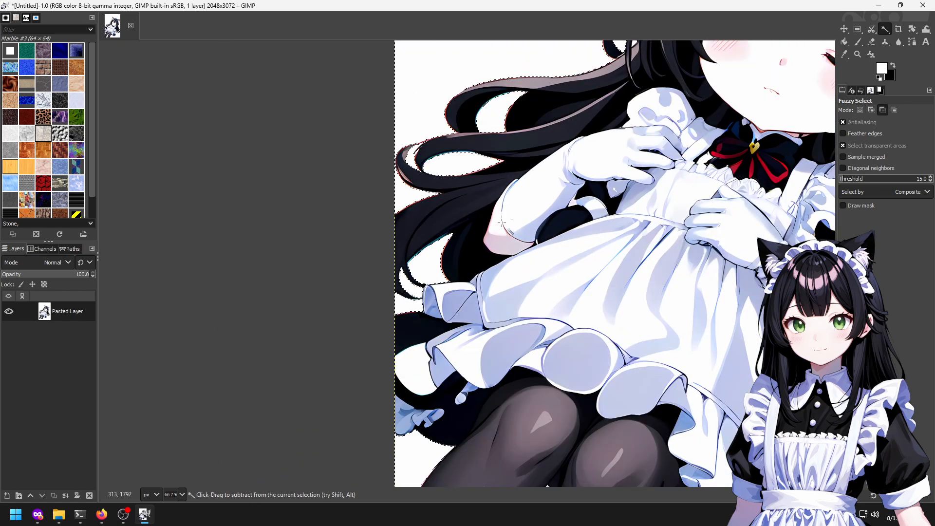
Check the selection outline around the hair, ears and dress for missed background areas.
left_click_drag(682, 221, 277, 210)
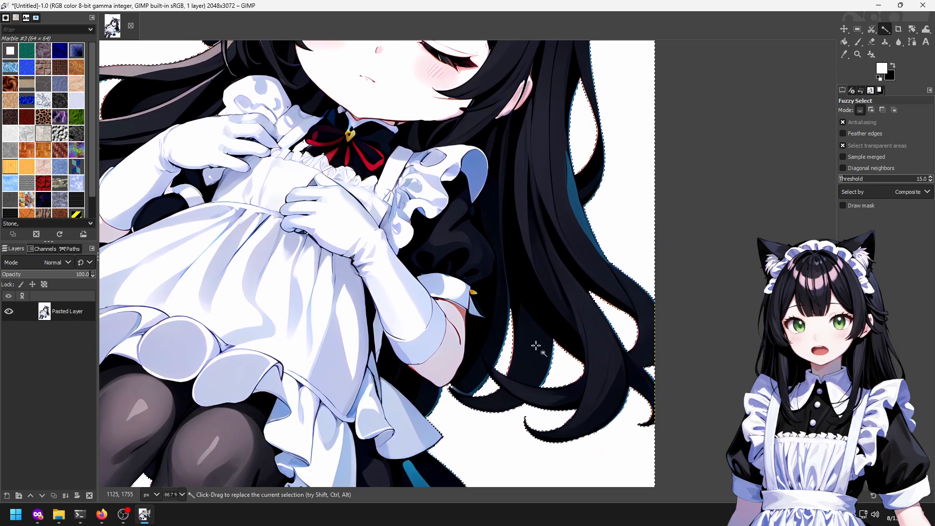
scroll(531, 344, "up", 5)
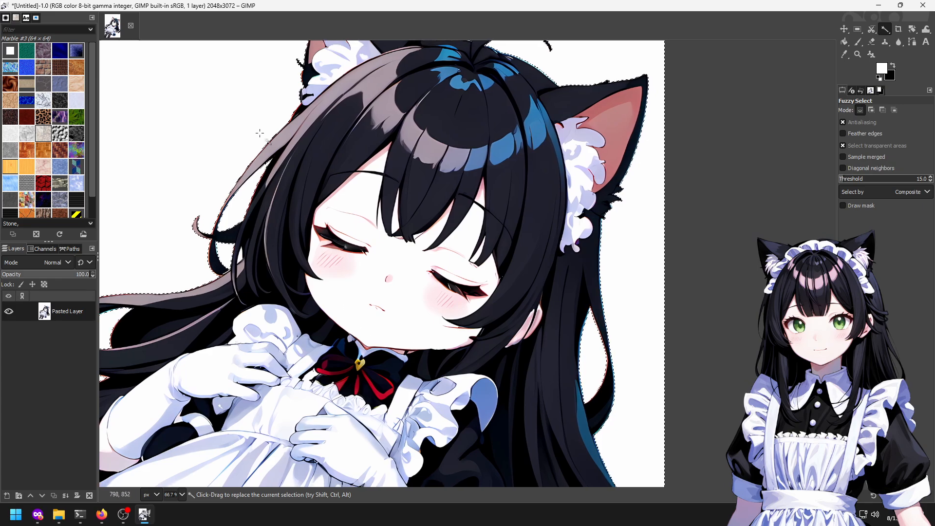
scroll(455, 106, "up", 5)
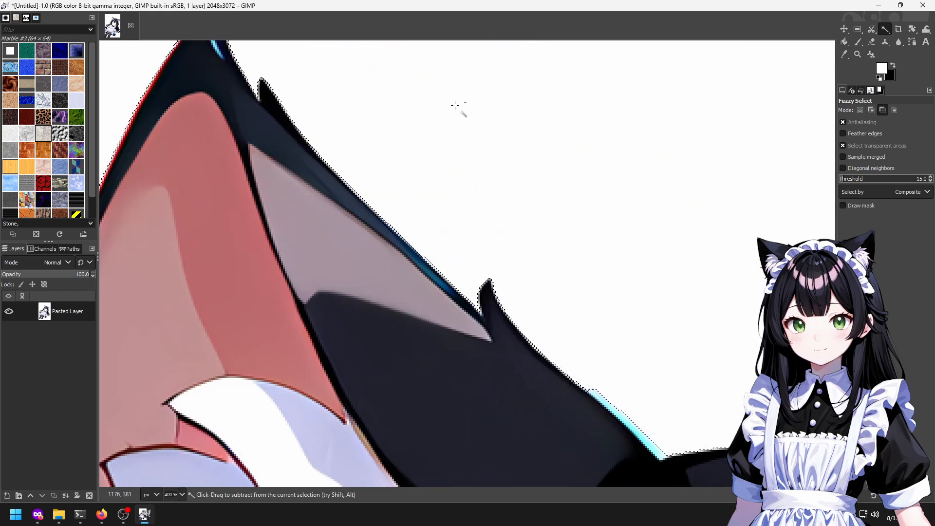
scroll(454, 105, "down", 7)
scroll(267, 229, "up", 4)
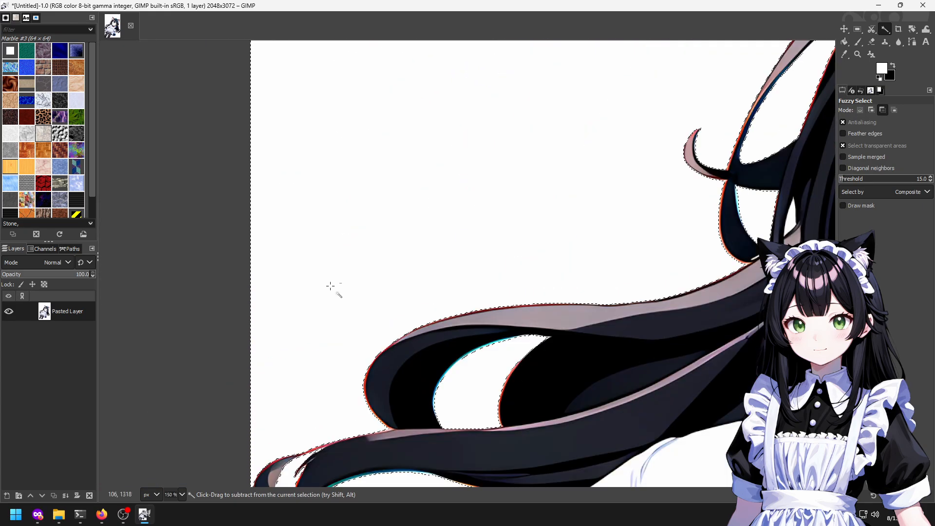
Grow the background selection slightly and feather it by 2 px.
scroll(324, 276, "up", 3)
right_click(275, 142)
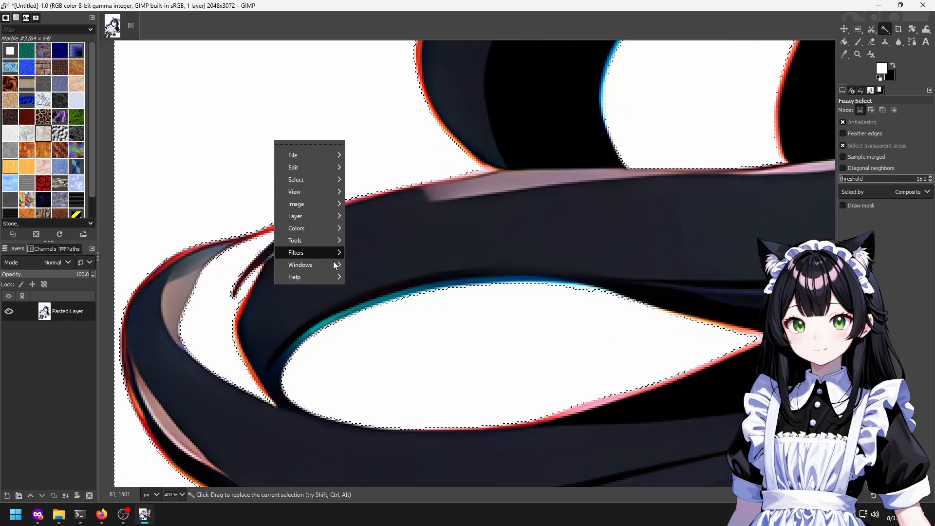
mouse_move(294, 180)
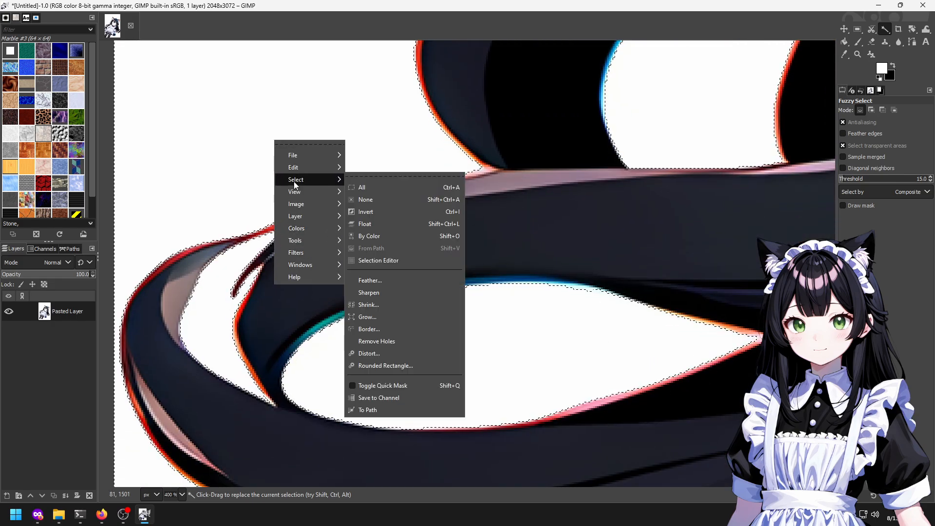
left_click(396, 328)
left_click(398, 352)
right_click(363, 191)
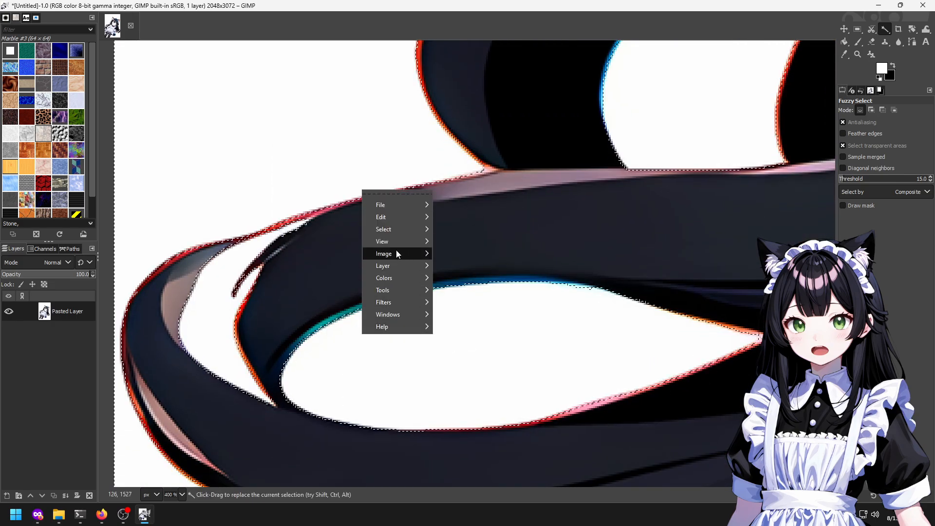
mouse_move(386, 234)
left_click(475, 329)
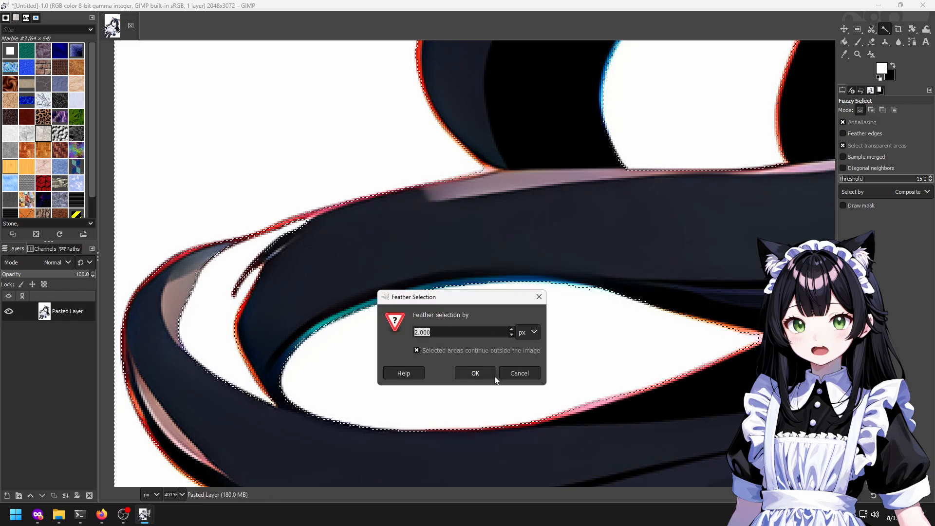
left_click(468, 372)
Delete the selected white background, then inspect the cut-out edges of the hair strands.
key("Delete")
key("ctrl+shift+a")
scroll(460, 331, "down", 3)
left_click_drag(480, 335, 27, 306)
key("ctrl+z")
left_click_drag(380, 337, 877, 450)
Grow the background selection further into the character's outline.
right_click(556, 164)
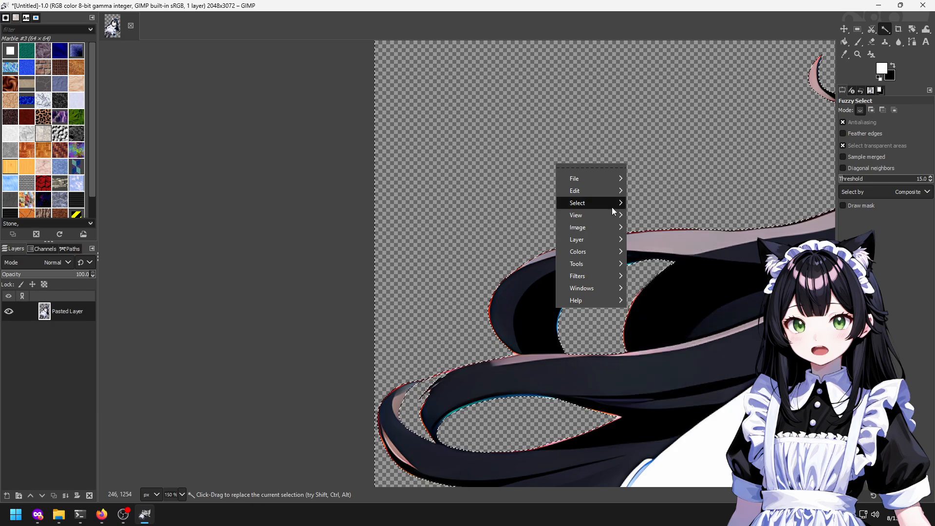
mouse_move(595, 203)
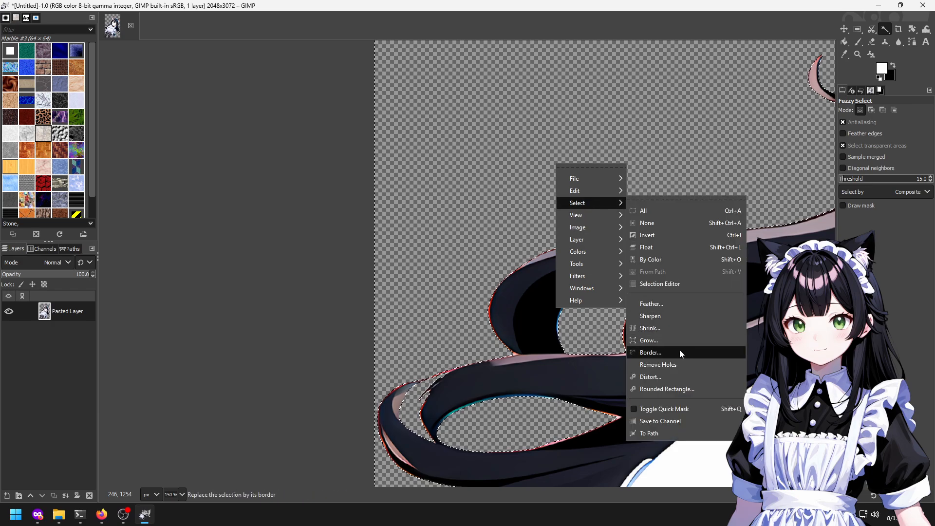
left_click(670, 341)
left_click(680, 376)
Apply Color to Alpha to the selection with white as the color and an opacity threshold of 0.660.
right_click(632, 146)
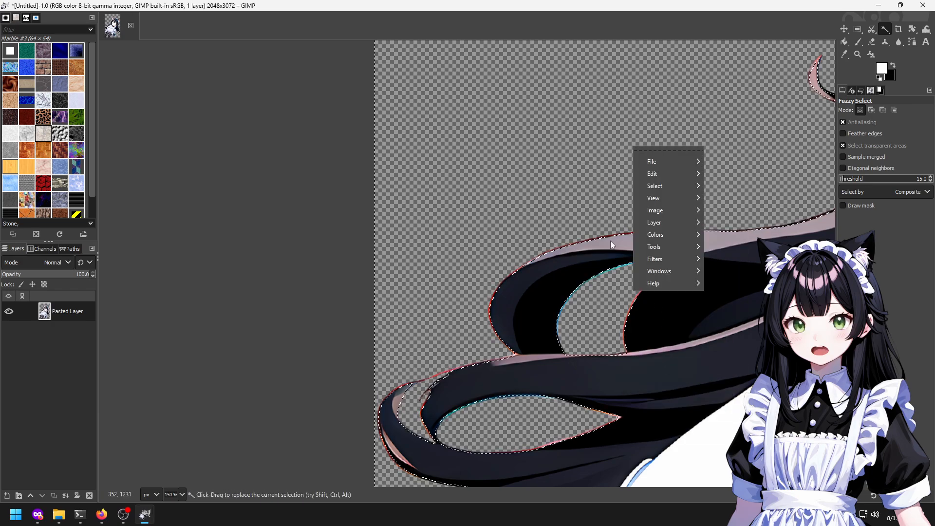
mouse_move(648, 210)
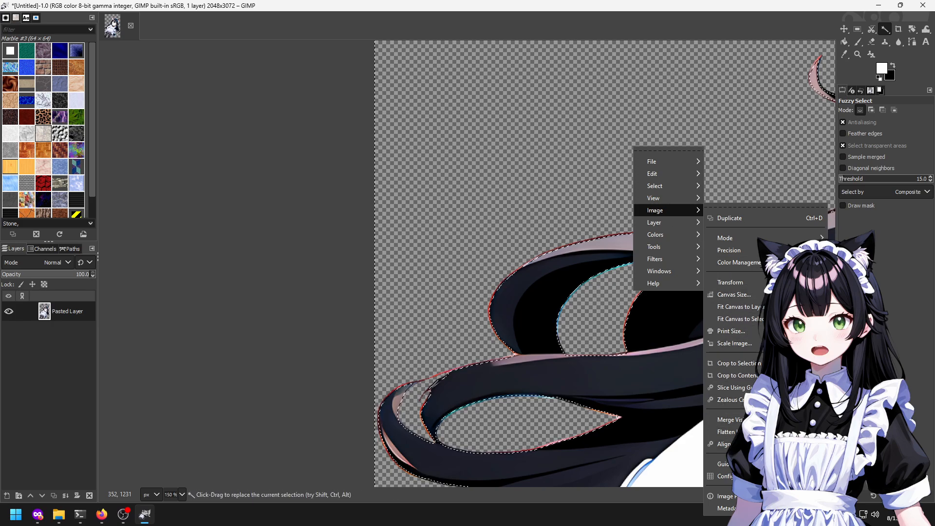
mouse_move(682, 233)
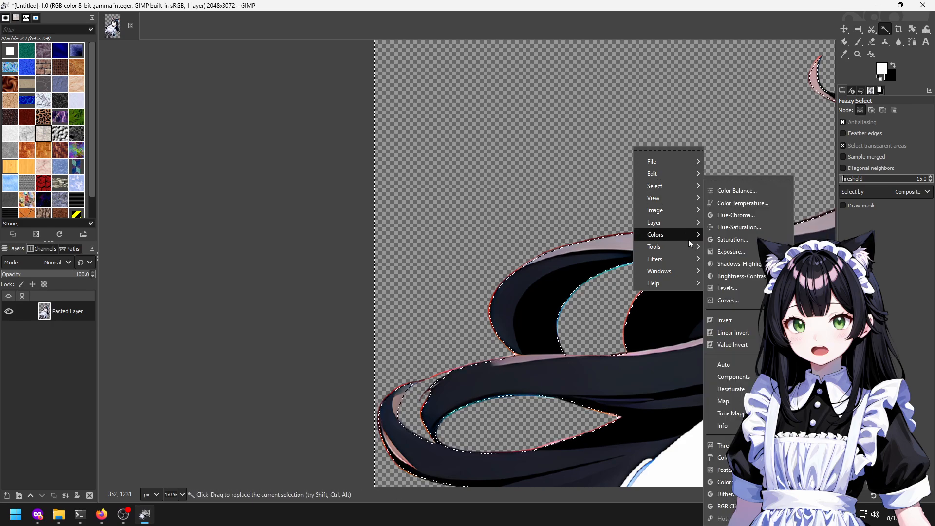
left_click(723, 457)
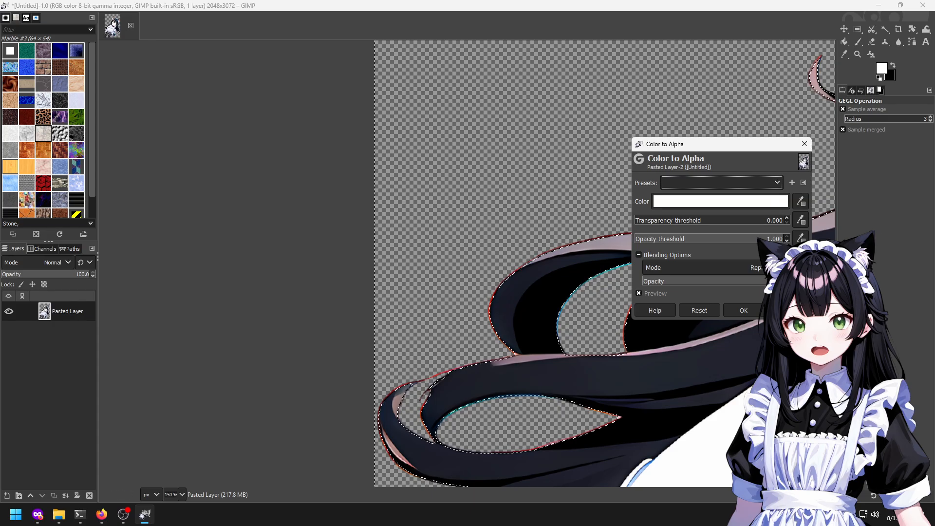
scroll(385, 121, "up", 5)
scroll(325, 151, "down", 5)
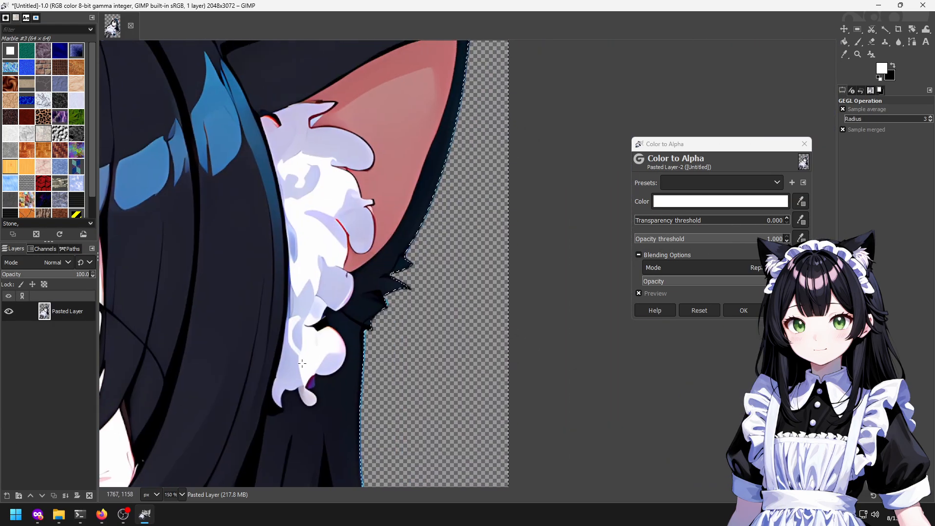
scroll(266, 204, "up", 3)
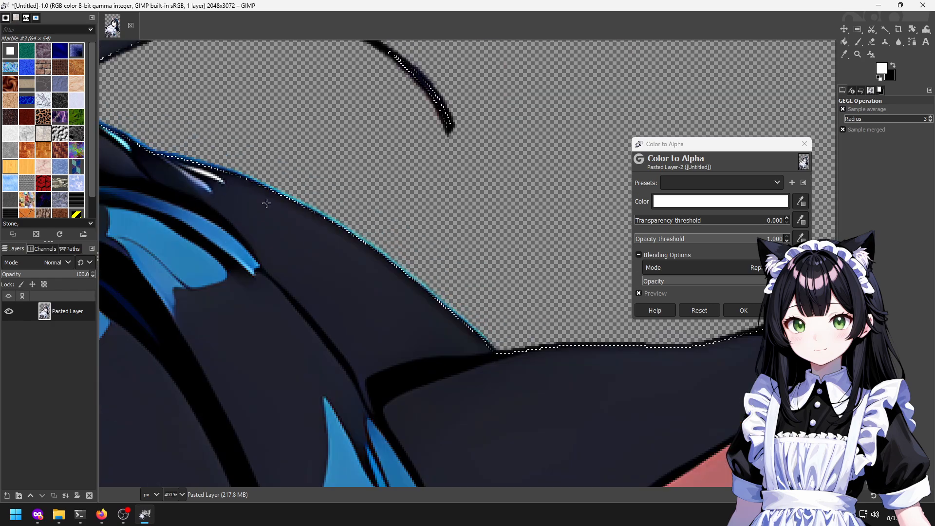
left_click(727, 242)
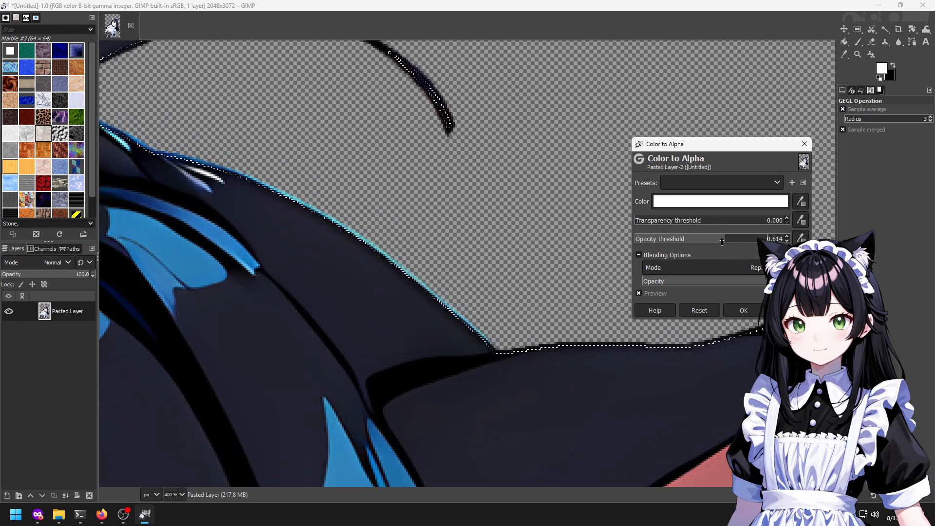
left_click(778, 239)
left_click_drag(777, 239, 733, 238)
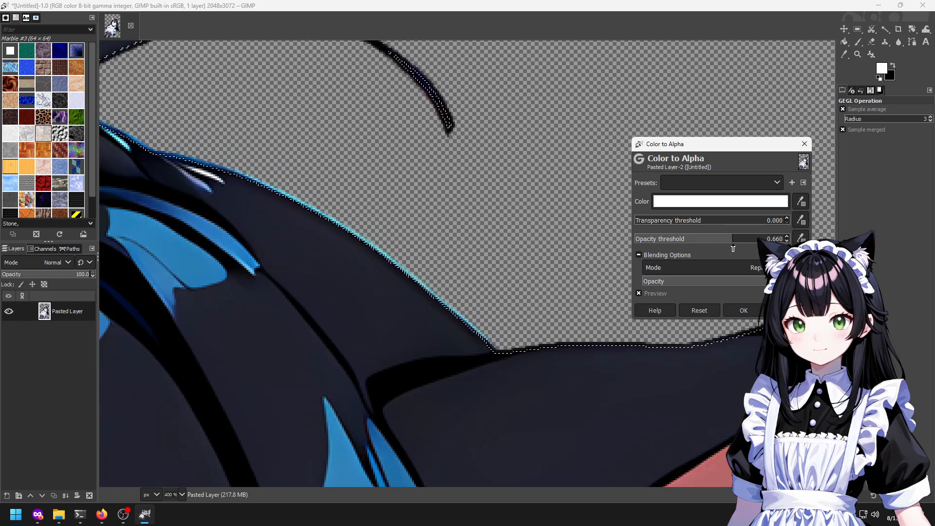
left_click(744, 310)
scroll(491, 203, "down", 6)
scroll(446, 216, "down", 3)
scroll(401, 172, "up", 1)
scroll(409, 141, "down", 3)
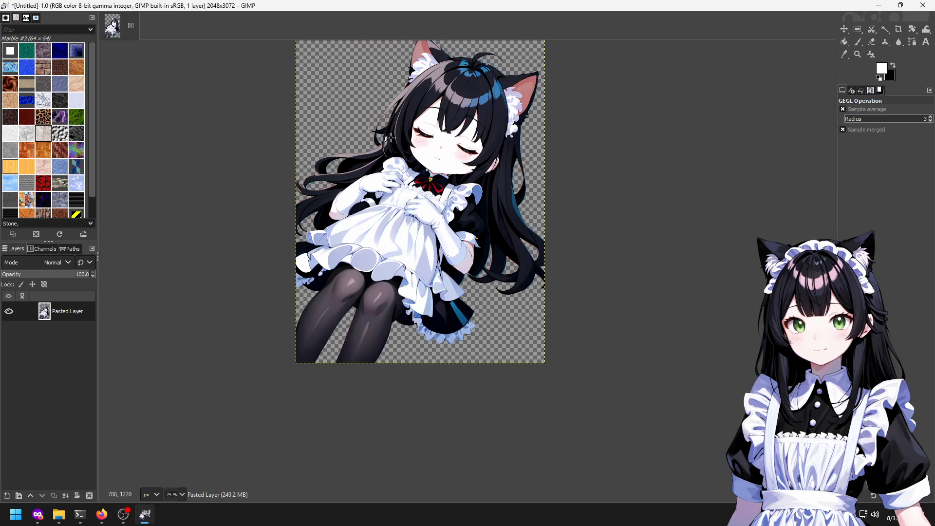
Switch to ComfyUI in the browser and set the height in the Knobs group to 512.
key("alt+Tab")
left_click_drag(276, 310, 520, 219)
scroll(497, 229, "down", 10)
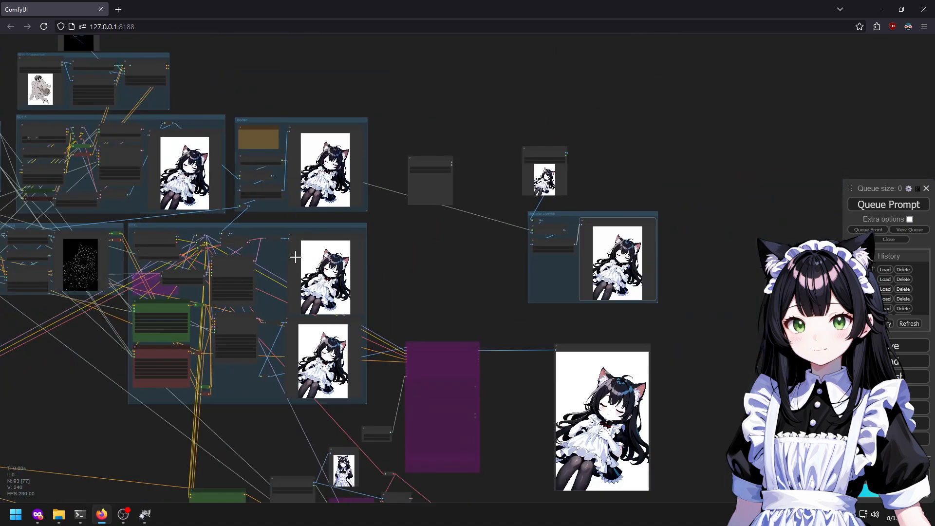
left_click_drag(296, 255, 578, 232)
scroll(243, 121, "up", 5)
scroll(404, 121, "up", 2)
scroll(145, 275, "up", 3)
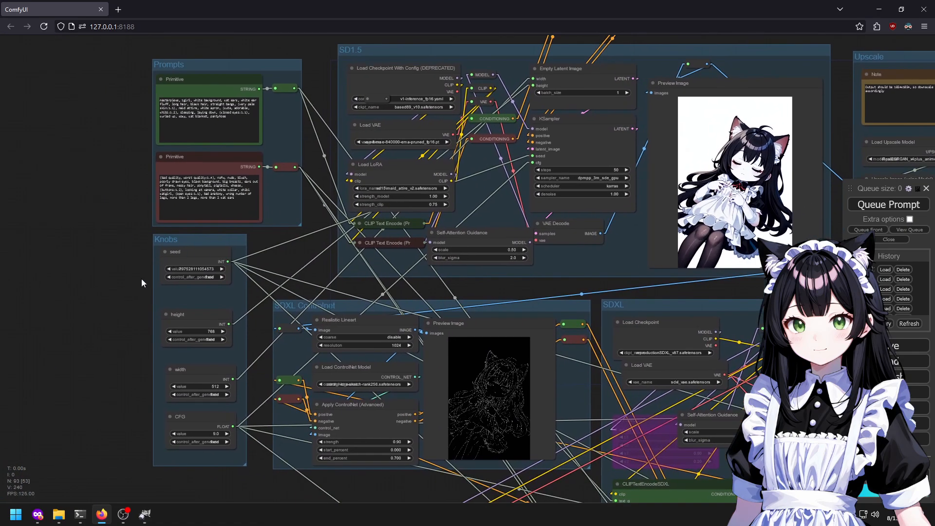
scroll(307, 434, "up", 2)
left_click(256, 360)
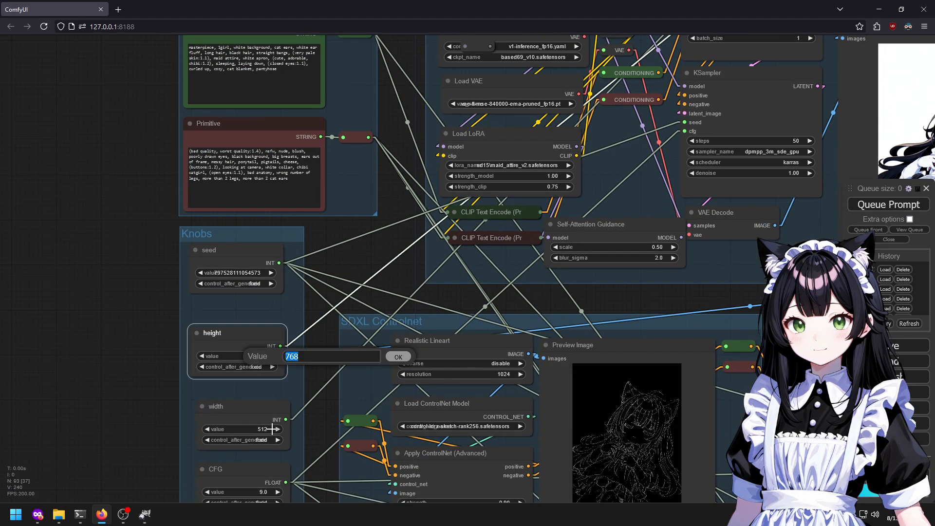
type("512")
key("Return")
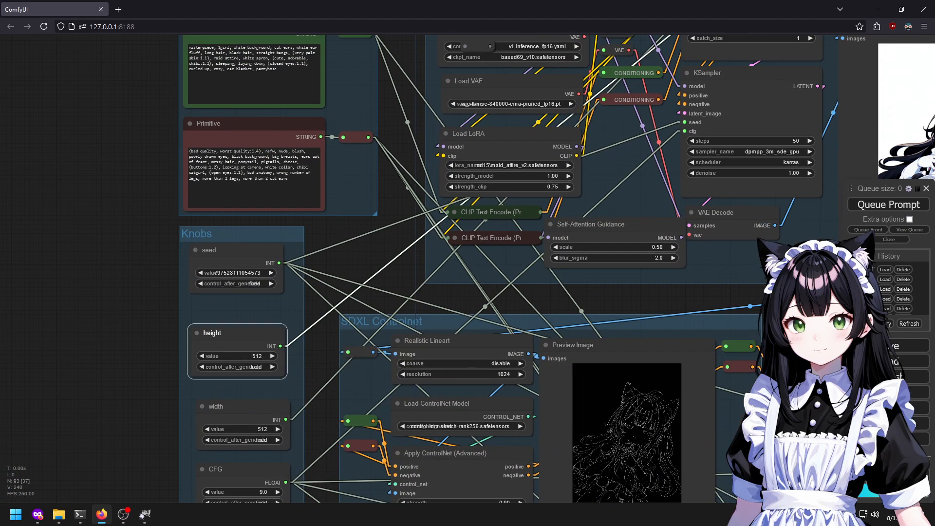
Enter a wider width in the Knobs group for a landscape image format.
key("ctrl+a")
left_click(258, 429)
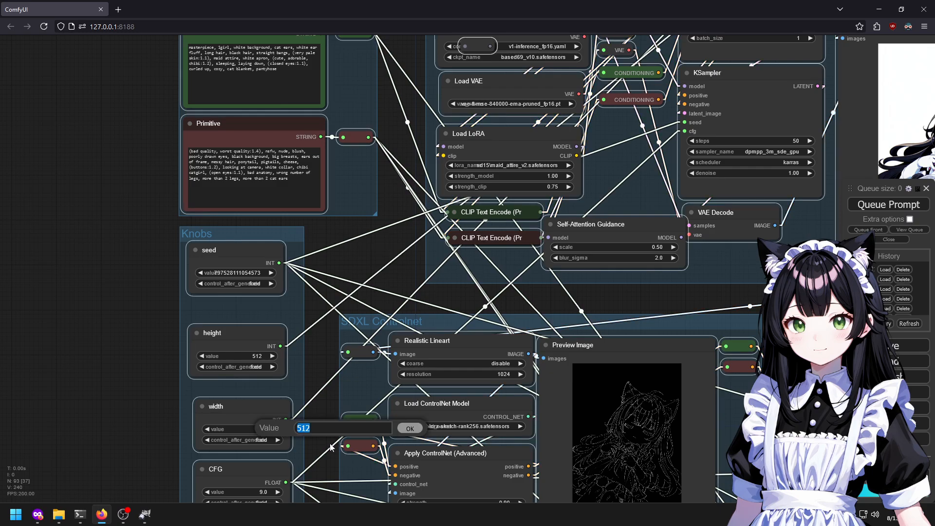
left_click(405, 430)
Bypass the large node that feeds the small image preview below the SDXL Controlnet group.
scroll(26, 359, "down", 9)
left_click_drag(26, 359, 311, 8)
right_click(188, 321)
left_click(224, 422)
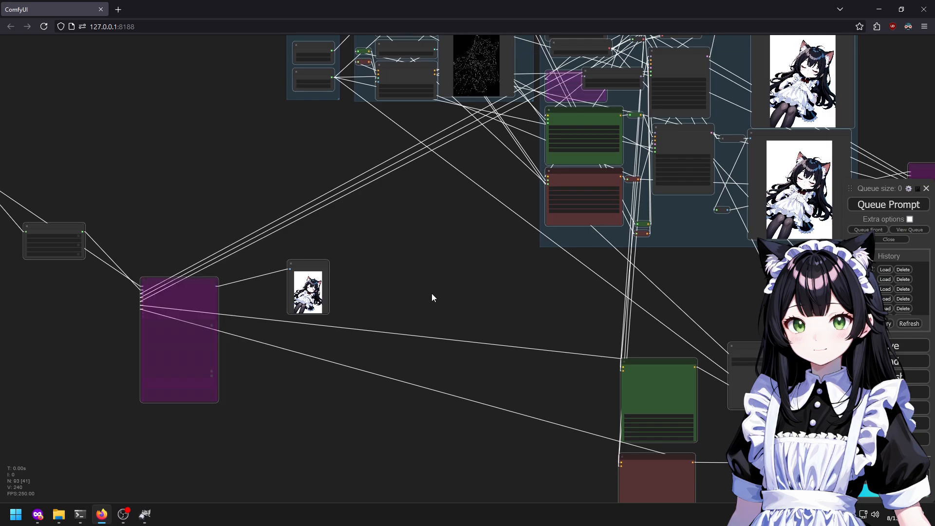
Replace the positive prompt after "masterpiece," with "anime style, background, cute bedroom, cozy bed, cat blanket, soft colors".
scroll(317, 149, "up", 5)
scroll(314, 148, "up", 7)
left_click_drag(511, 275, 370, 208)
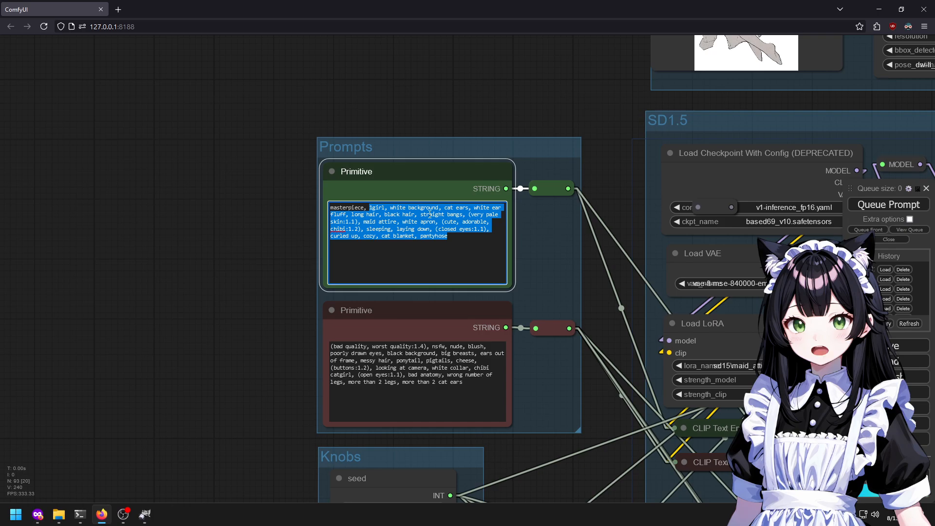
key("BackSpace")
type("anime style, background, cute bedroom, cozy bed, cat blanket, soft colors")
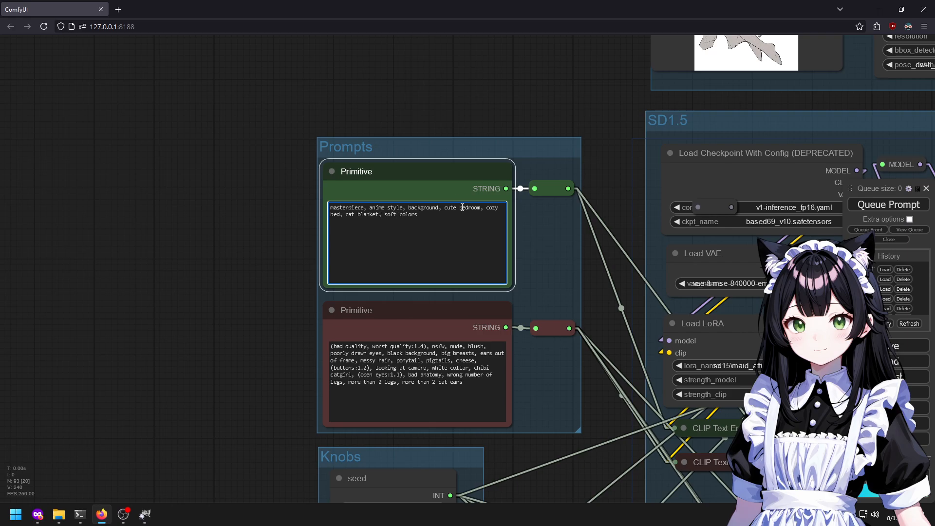
Replace the negative prompt terms after "nude," with "characters, persons, girl, cats", queue the prompt and view the SD1.5 preview.
scroll(330, 464, "up", 2)
left_click_drag(519, 377, 269, 316)
left_click(533, 387)
left_click_drag(534, 386, 493, 326)
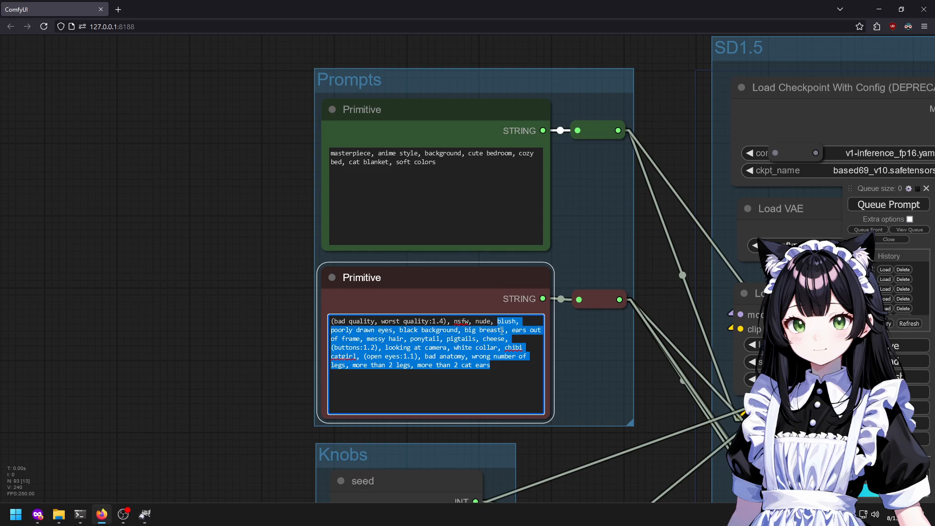
type("characters, persons, girl, cats")
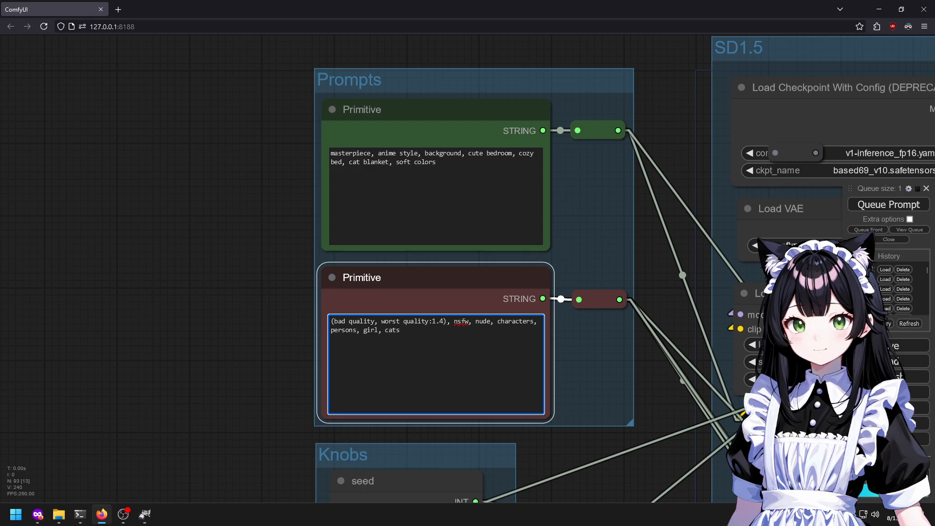
scroll(571, 323, "down", 6)
left_click_drag(657, 450, 277, 392)
left_click_drag(484, 435, 374, 420)
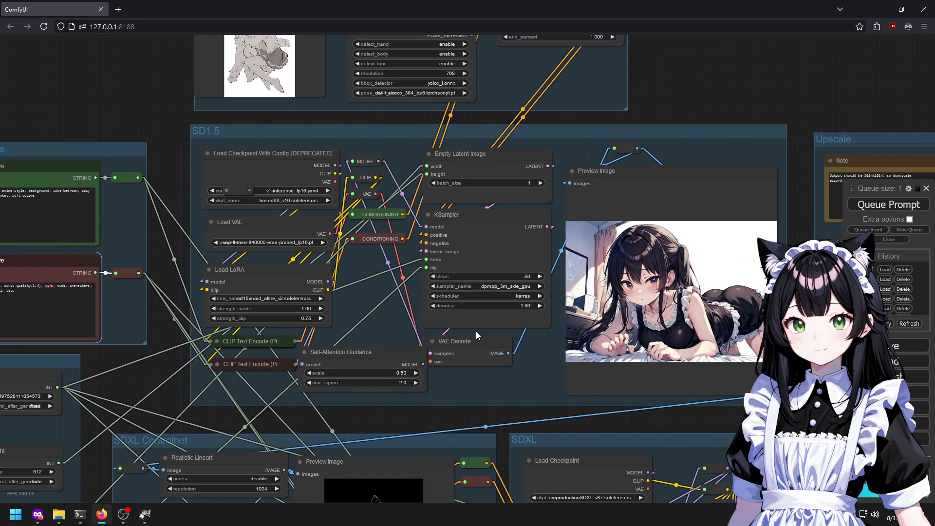
Try to raise the weight of "girl" in the negative prompt, and restore the plain word "girl".
left_click_drag(246, 388, 525, 360)
scroll(190, 200, "up", 11)
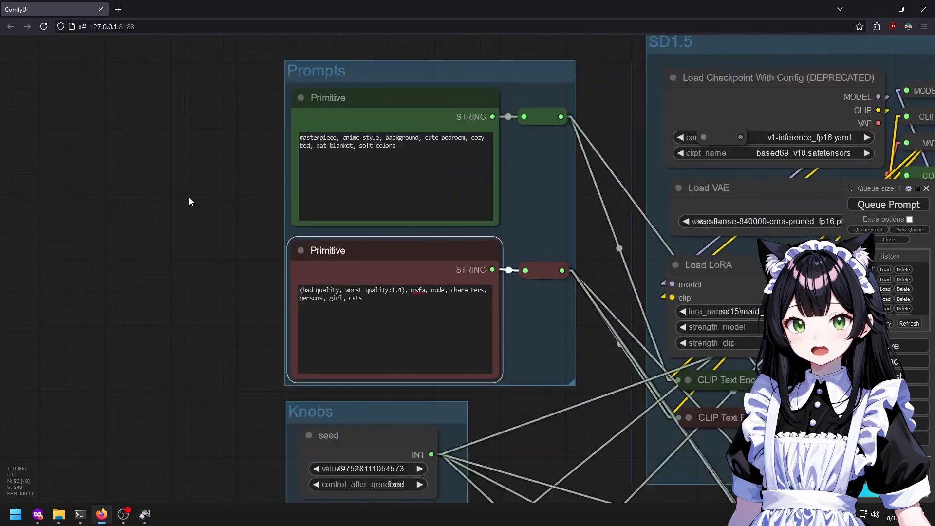
double_click(327, 325)
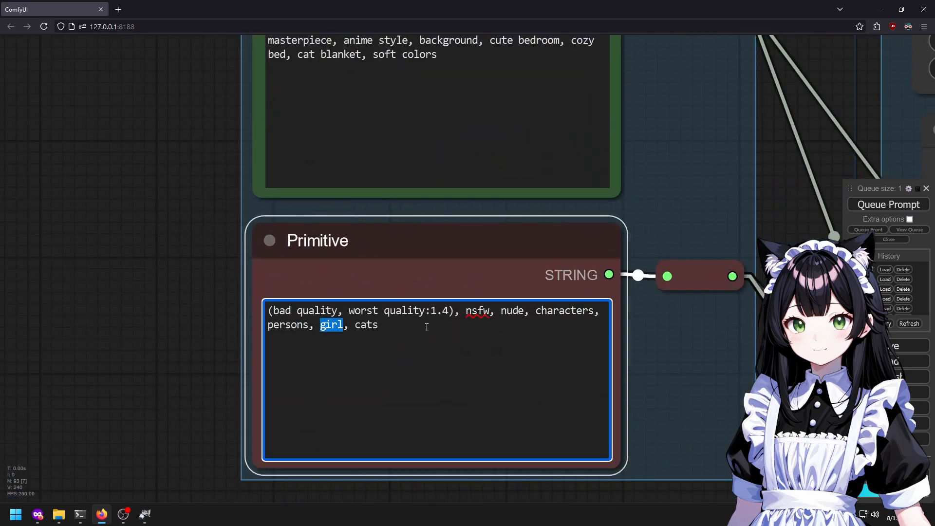
key("shift+Up")
key("shift+Home")
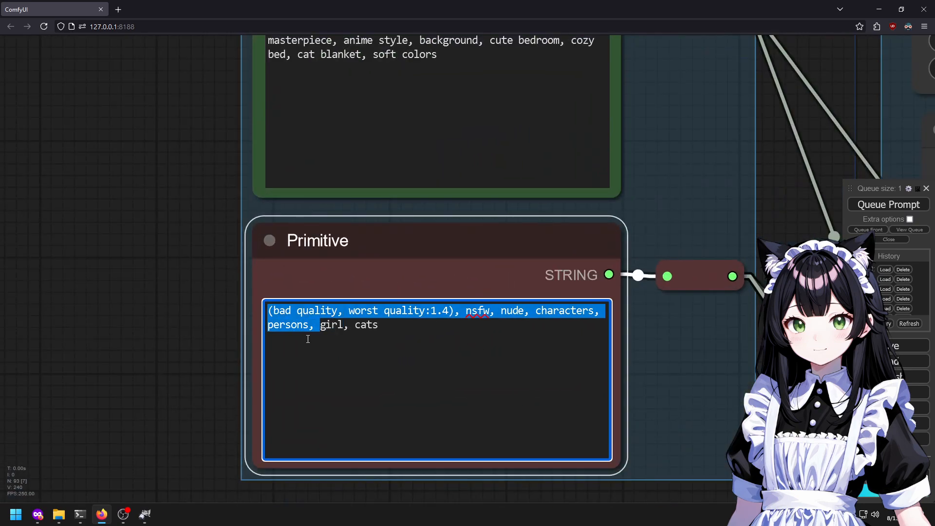
double_click(327, 331)
key("ctrl+Up")
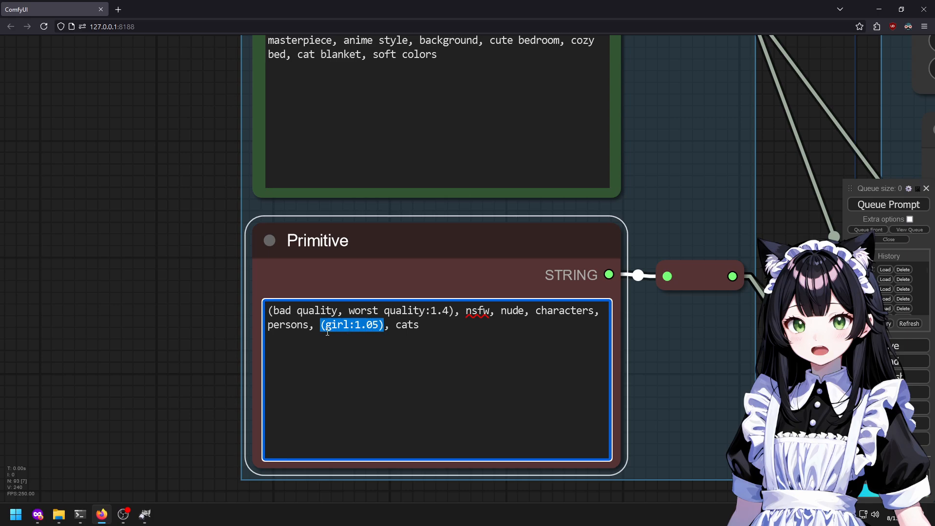
key("shift+Up")
key("shift+Home")
left_click(335, 329)
double_click(341, 325)
key("ctrl+Up")
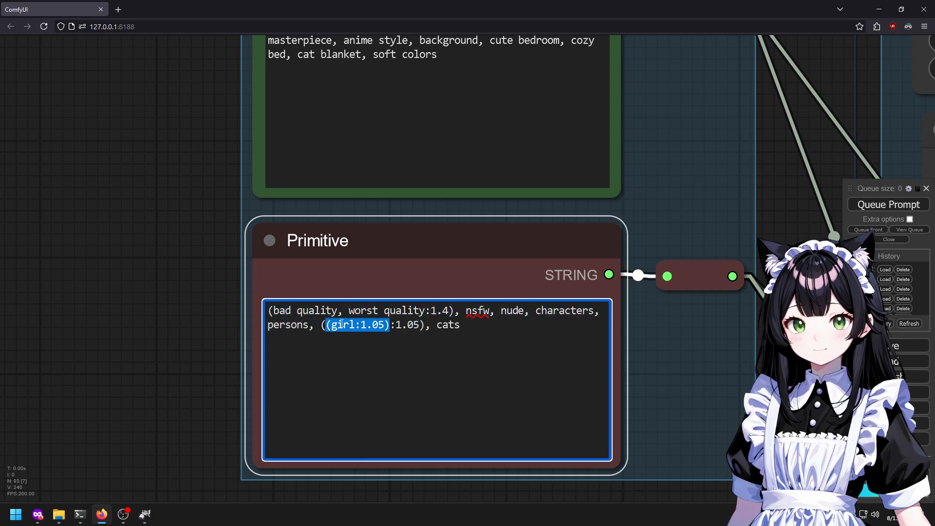
left_click(379, 325)
left_click_drag(424, 326, 323, 327)
type("girl")
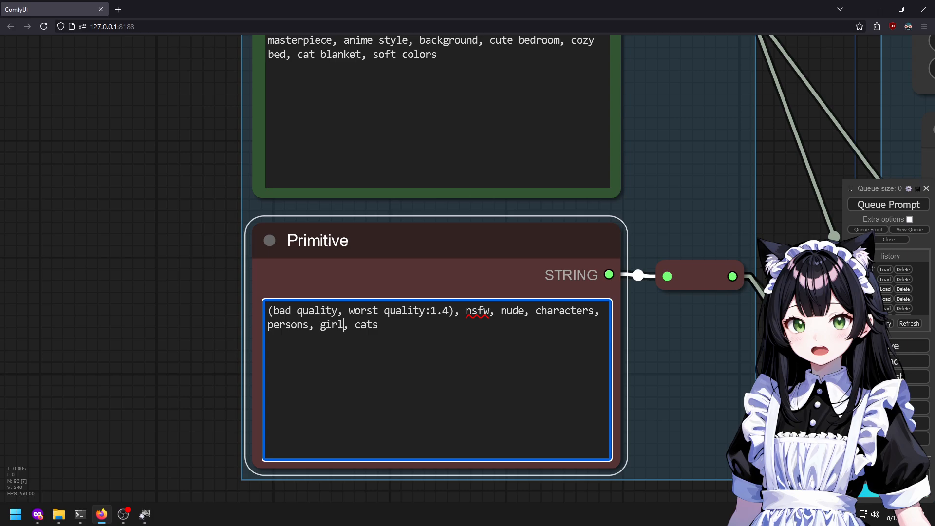
Set the weight of "girl" in the negative prompt to 1.1 and queue the prompt again.
key("ctrl+shift+Left")
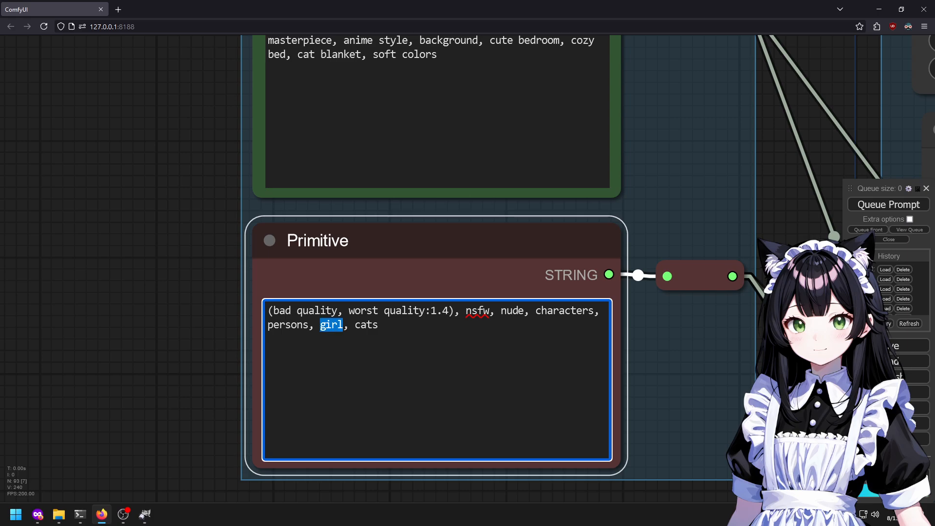
key("ctrl+Up")
key("ctrl+Up")
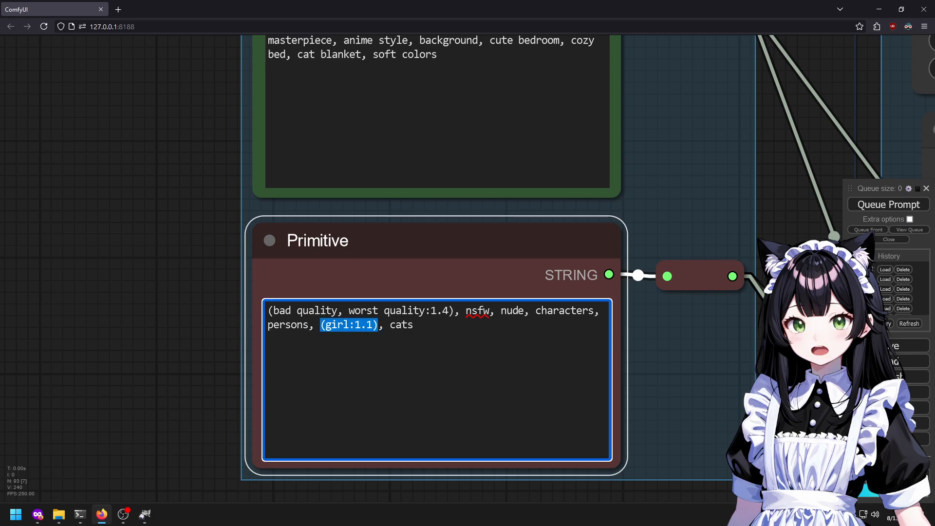
scroll(12, 375, "down", 5)
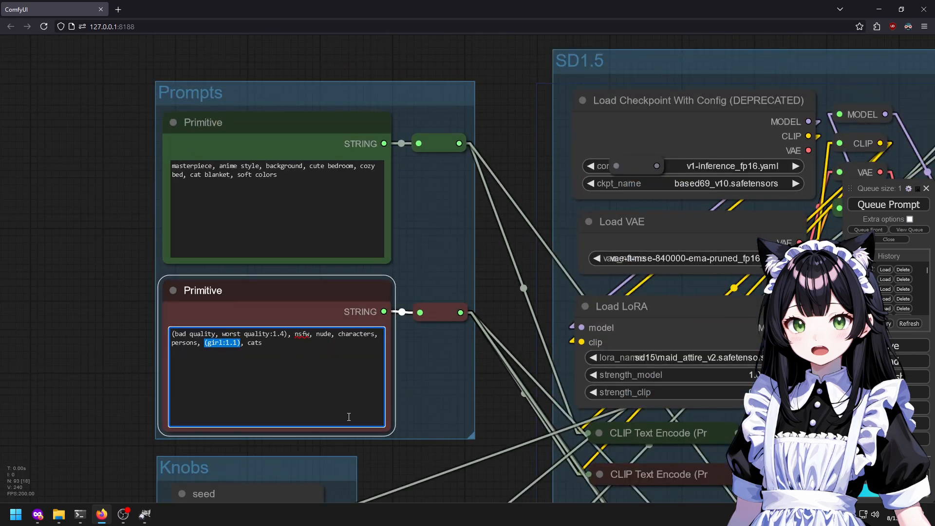
Check the SD1.5 preview and append ", view from above" to the positive prompt.
left_click_drag(474, 405, 124, 359)
scroll(131, 355, "down", 7)
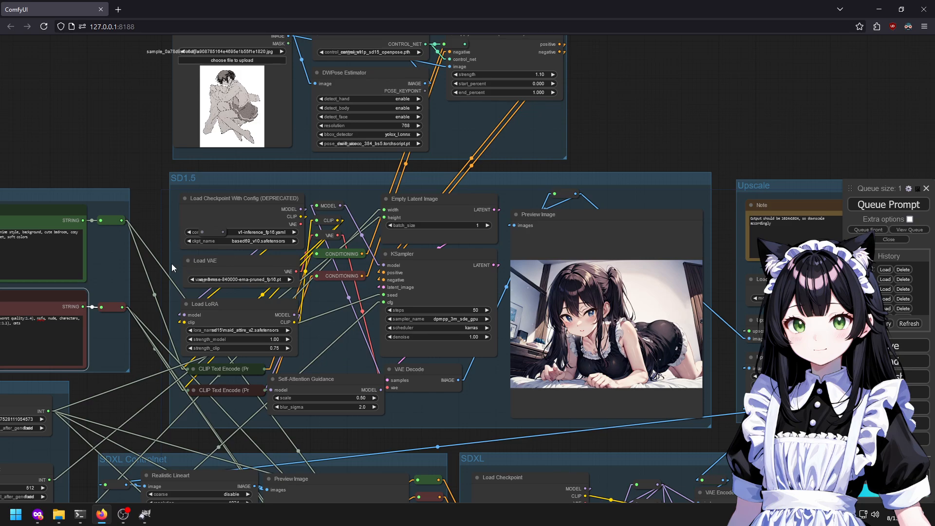
scroll(89, 158, "up", 4)
left_click_drag(16, 121, 340, 104)
scroll(296, 229, "up", 6)
left_click(405, 323)
type(", view from above")
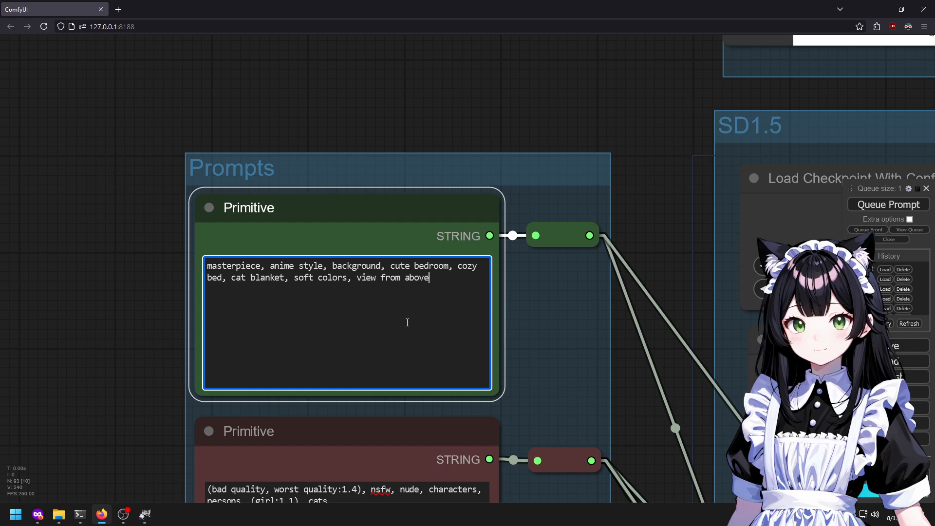
Set the seed's control_after_generate option to randomize and queue the prompt.
left_click_drag(657, 380, 329, 35)
scroll(459, 355, "down", 5)
left_click_drag(408, 419, 290, 249)
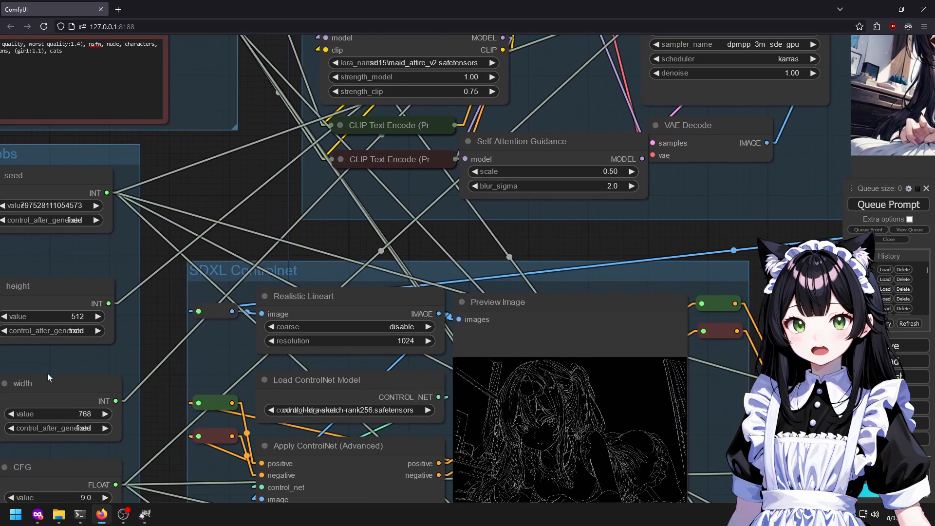
left_click_drag(45, 373, 145, 353)
left_click(171, 200)
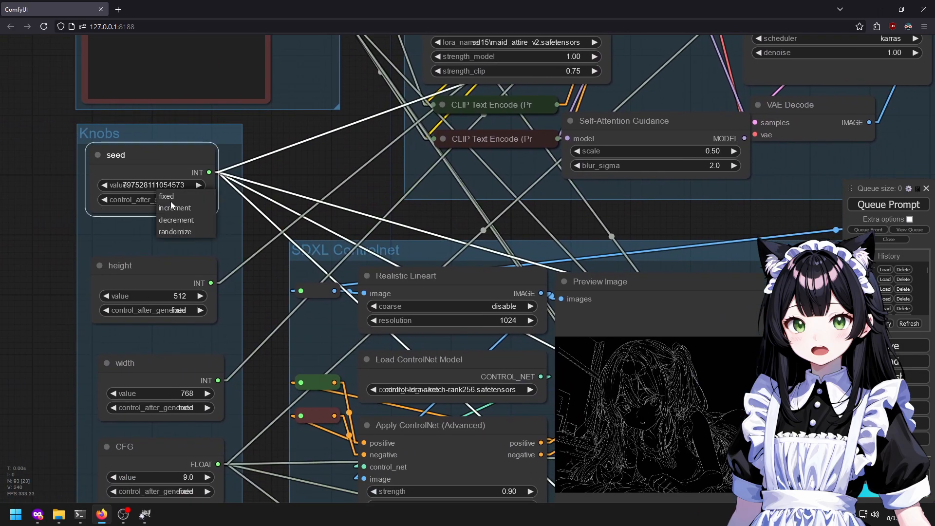
left_click(175, 232)
left_click(871, 205)
left_click_drag(736, 219, 244, 201)
scroll(221, 275, "down", 5)
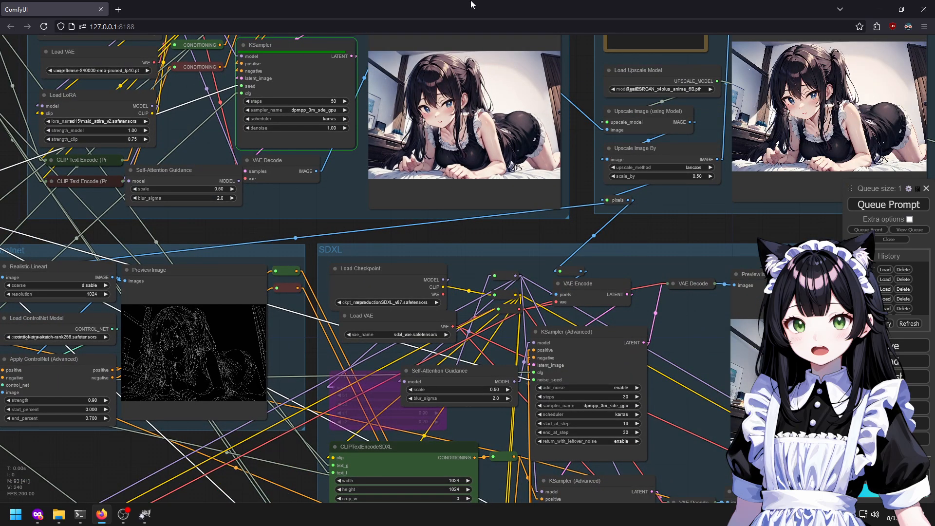
Switch to GIMP to check the pose and angle of the cut-out character, and return to ComfyUI.
left_click(145, 514)
left_click_drag(683, 222, 736, 339)
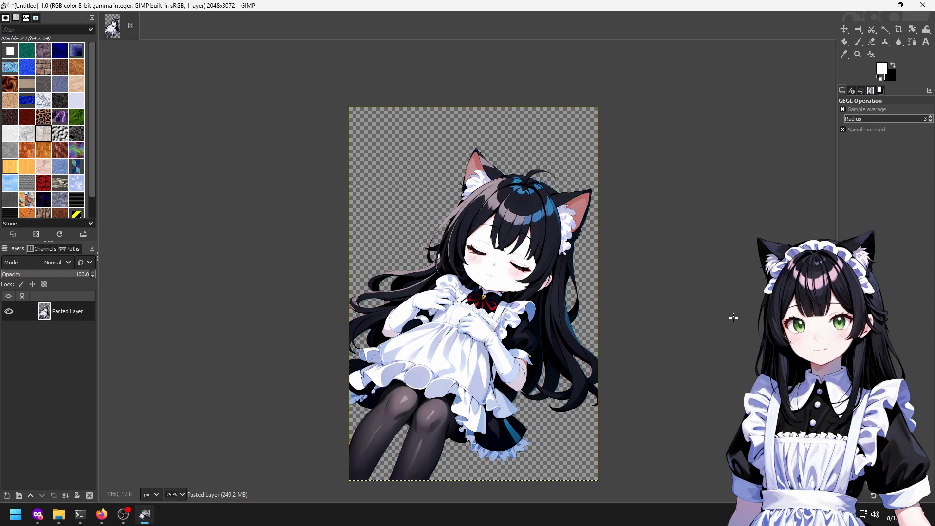
left_click(110, 520)
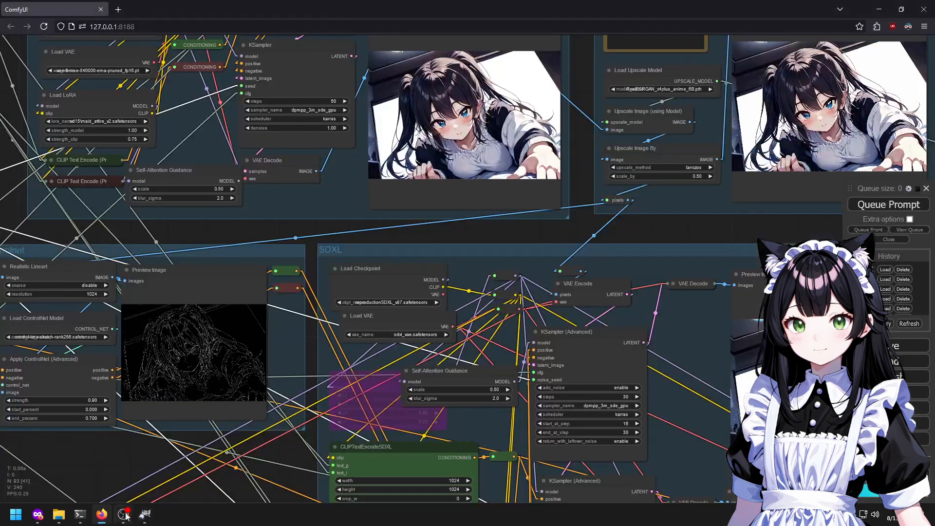
Append ", no people" to the positive prompt and queue it again.
left_click_drag(685, 243, 713, 390)
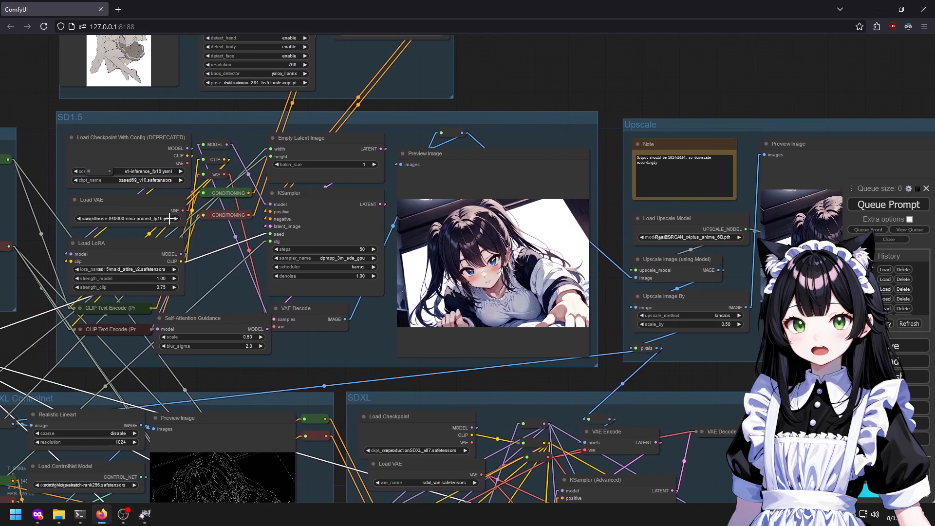
left_click_drag(153, 341, 711, 388)
scroll(711, 387, "up", 3)
scroll(195, 232, "up", 4)
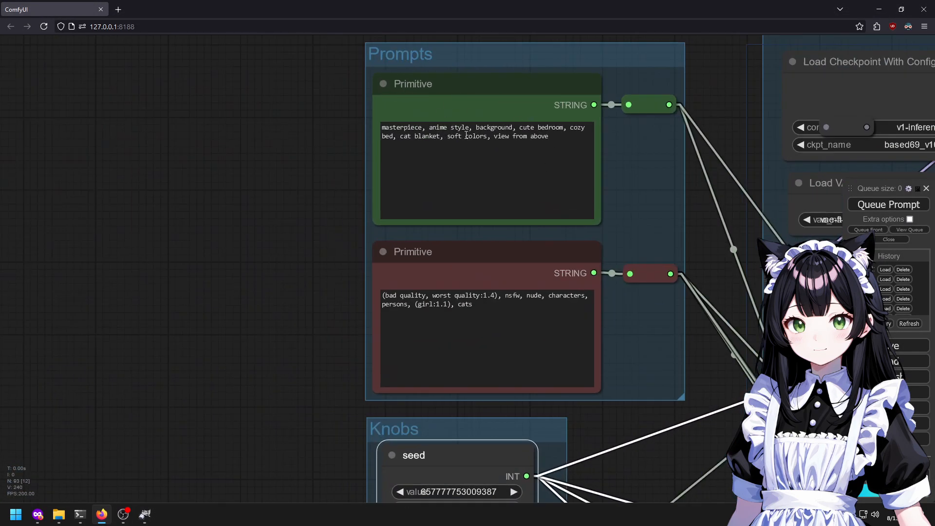
left_click(588, 136)
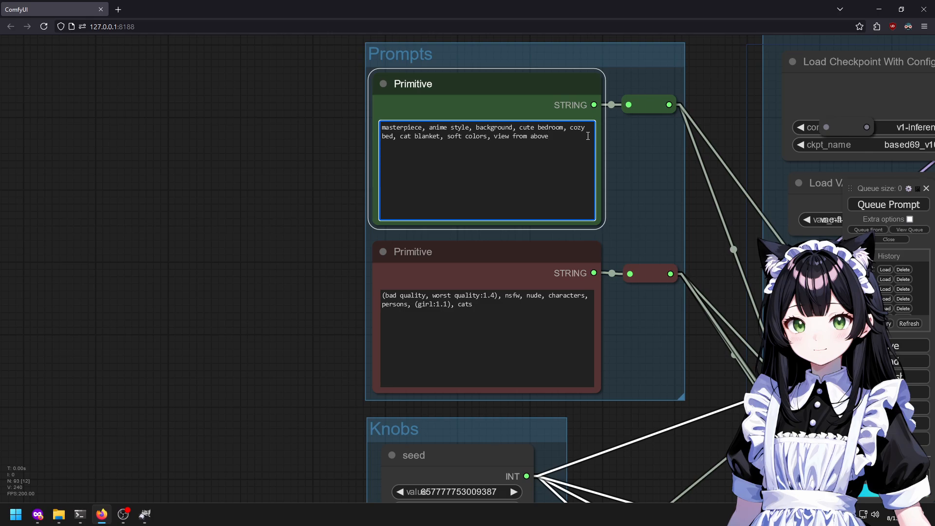
type(",")
key("ctrl+Return")
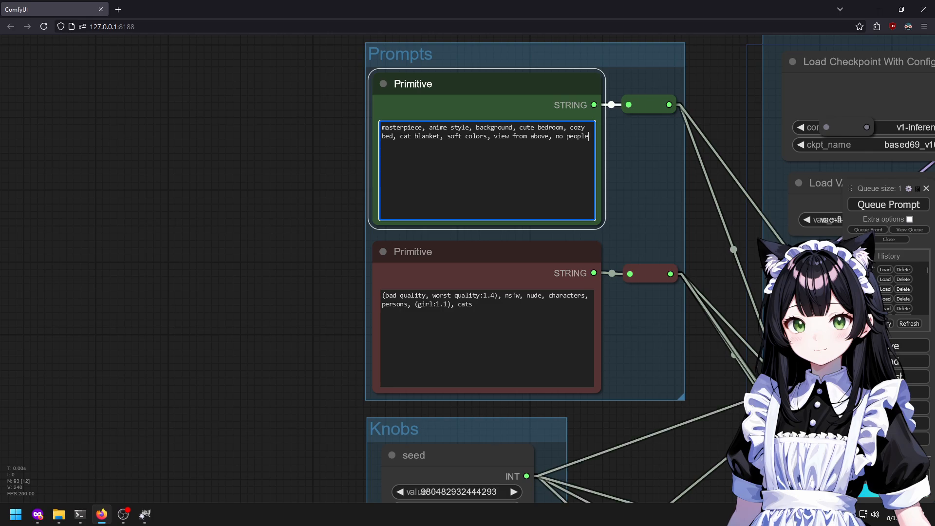
Examine the newly generated image in the SD1.5, Upscale and SDXL previews for unwanted characters.
scroll(404, 234, "down", 1)
left_click(409, 317)
left_click_drag(156, 341, 161, 340)
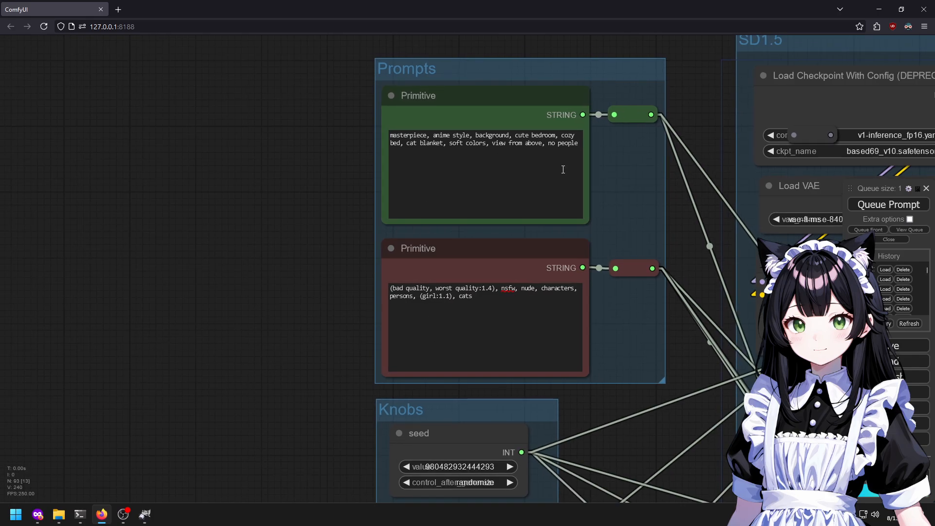
left_click_drag(708, 393, 299, 357)
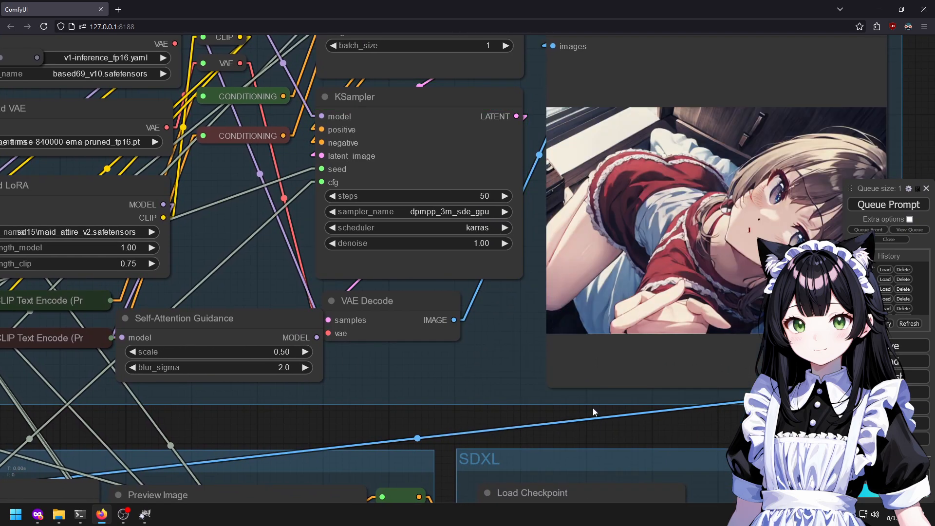
left_click_drag(587, 411, 337, 387)
left_click_drag(565, 451, 254, 451)
scroll(363, 441, "down", 3)
left_click_drag(10, 393, 457, 179)
scroll(340, 338, "down", 5)
left_click_drag(352, 465, 161, 330)
left_click_drag(173, 399, 180, 502)
left_click_drag(360, 427, 60, 372)
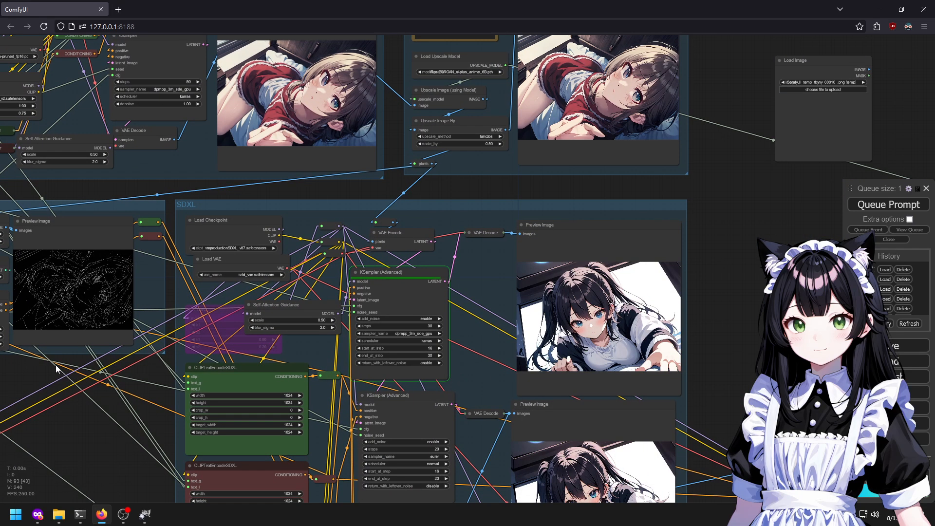
left_click_drag(465, 321, 390, 172)
scroll(579, 146, "up", 9)
left_click_drag(653, 316, 700, 349)
scroll(647, 352, "down", 12)
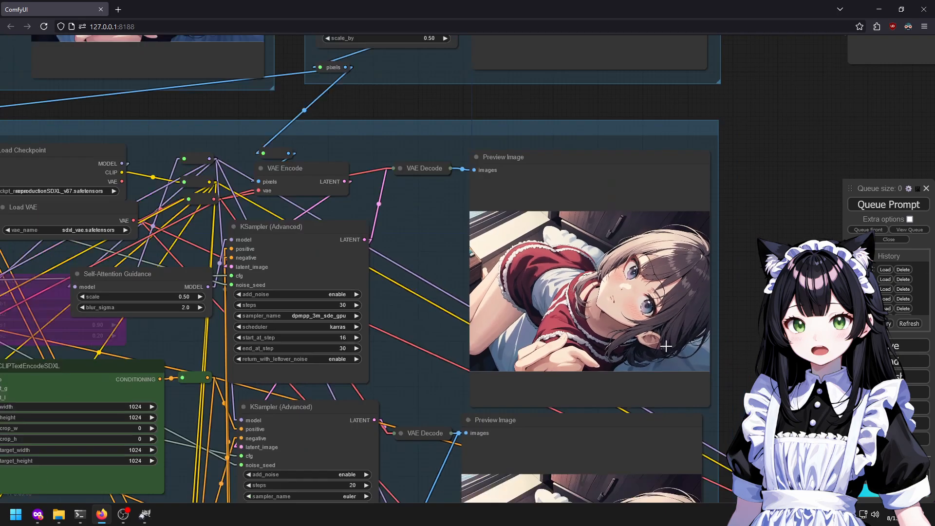
Bypass the ControlNet apply node beside the DWPose Estimator and queue the prompt.
left_click_drag(498, 196, 675, 470)
scroll(381, 149, "up", 8)
left_click_drag(530, 299, 485, 203)
right_click(512, 191)
left_click(564, 319)
left_click(564, 371)
left_click(888, 204)
Review the SDXL previews, queue the prompt again with a new random seed, and view the new SD1.5 and Upscale previews.
left_click_drag(723, 131, 700, 98)
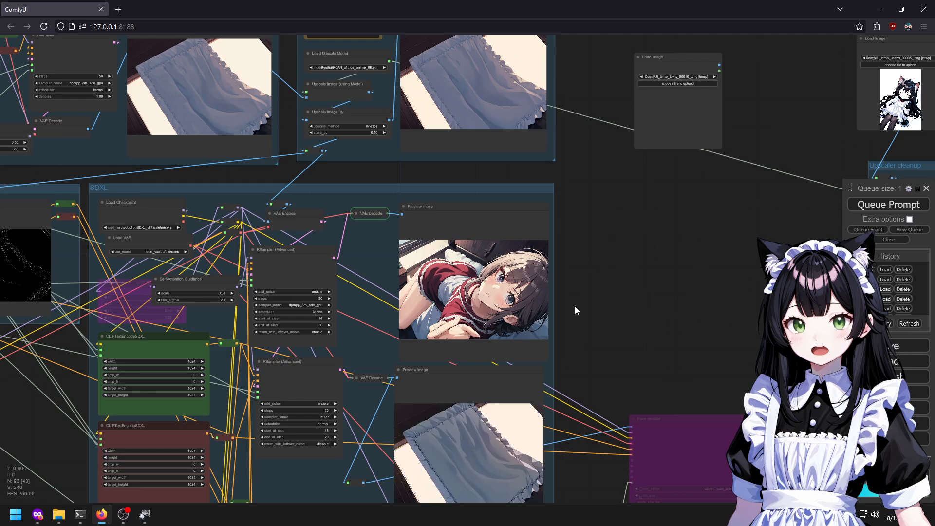
left_click_drag(618, 343, 634, 271)
scroll(550, 267, "up", 4)
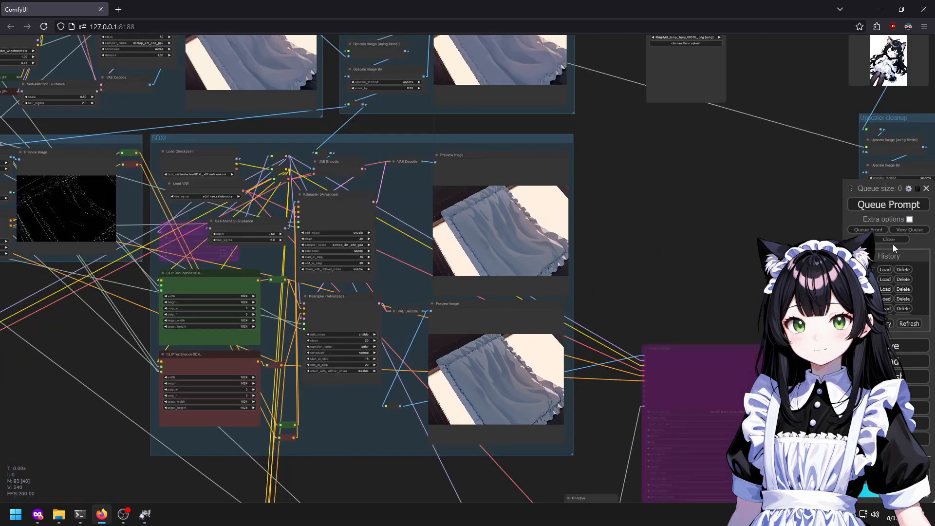
left_click(872, 204)
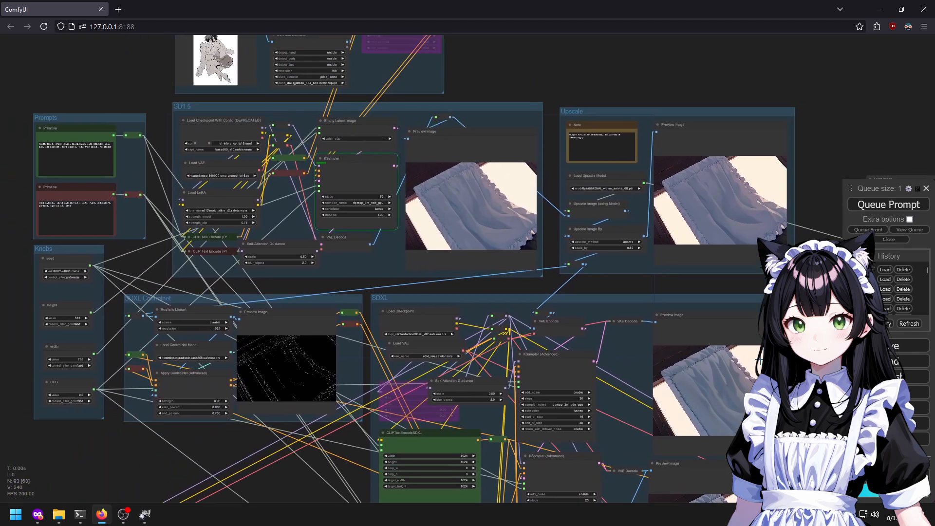
left_click_drag(761, 359, 781, 366)
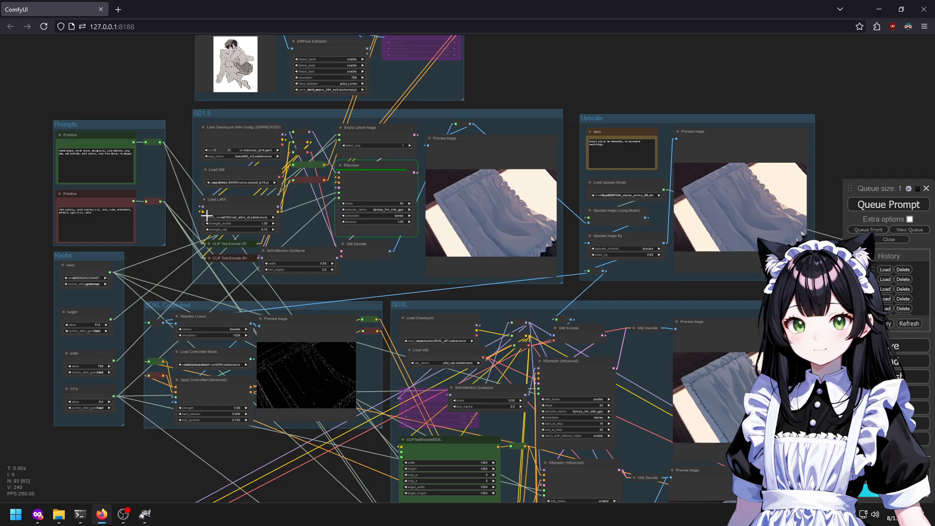
left_click_drag(759, 277, 545, 255)
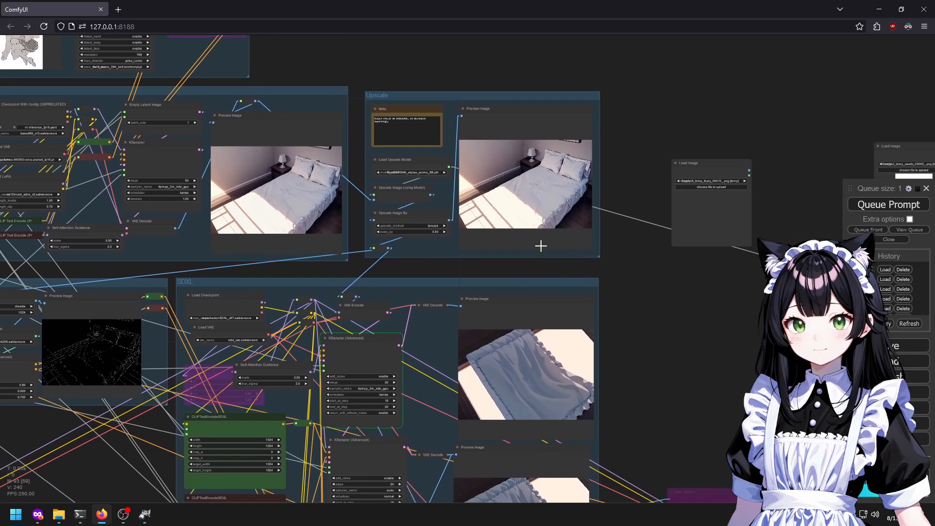
Insert ", cute, cat themed," after "cozy" in the positive prompt and queue it.
scroll(518, 225, "up", 8)
scroll(503, 213, "up", 2)
left_click_drag(503, 212, 887, 495)
left_click_drag(244, 317, 919, 424)
scroll(73, 314, "up", 5)
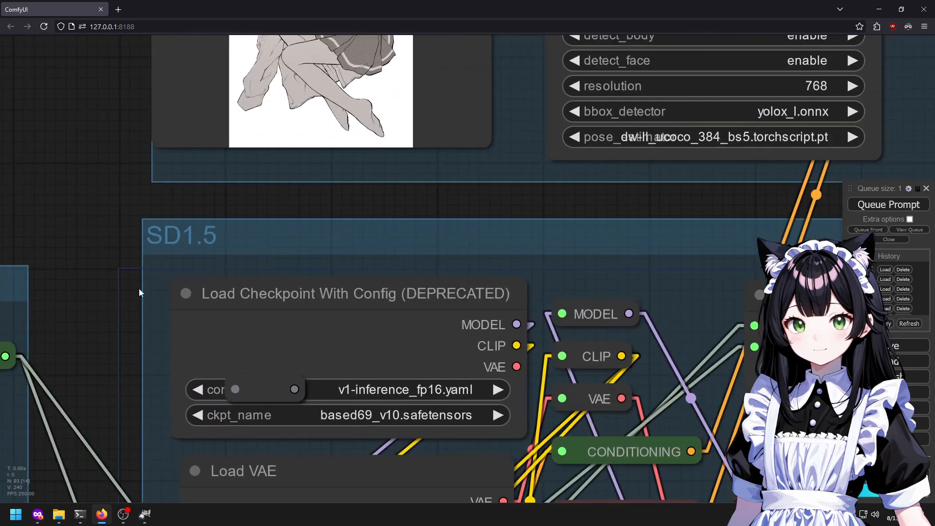
left_click_drag(115, 300, 653, 265)
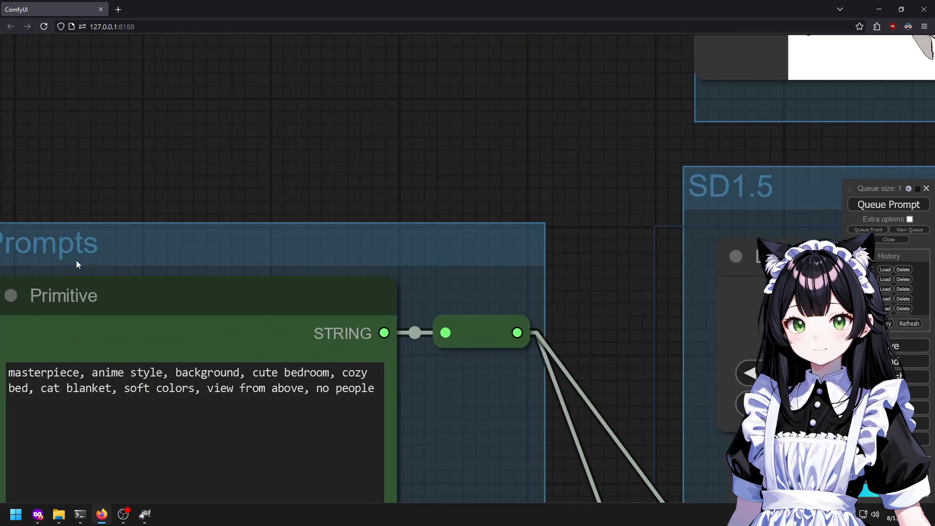
left_click(374, 373)
type(", cute")
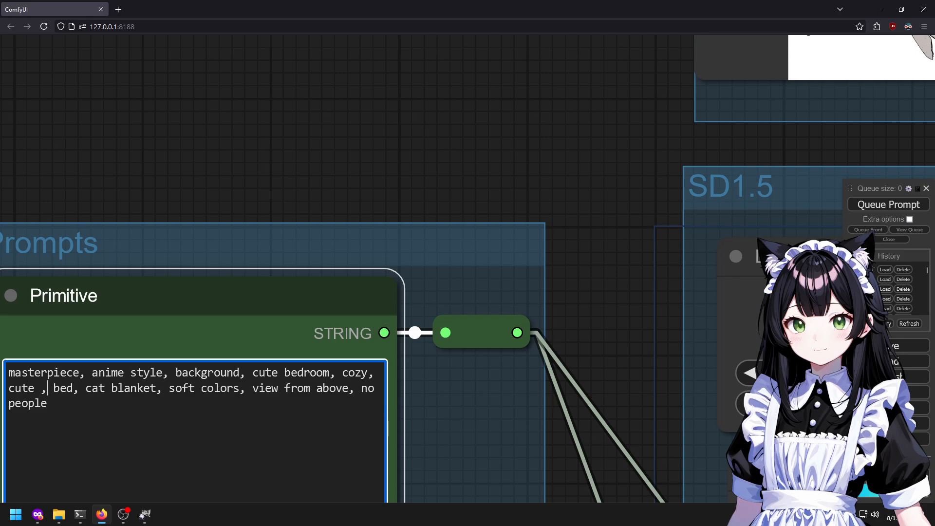
type(", cat themed,")
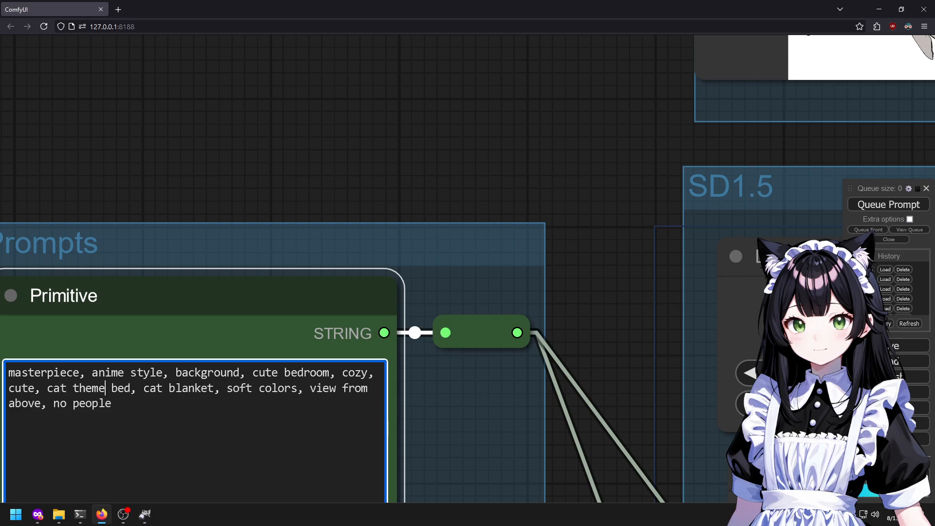
left_click(293, 91)
scroll(288, 143, "down", 7)
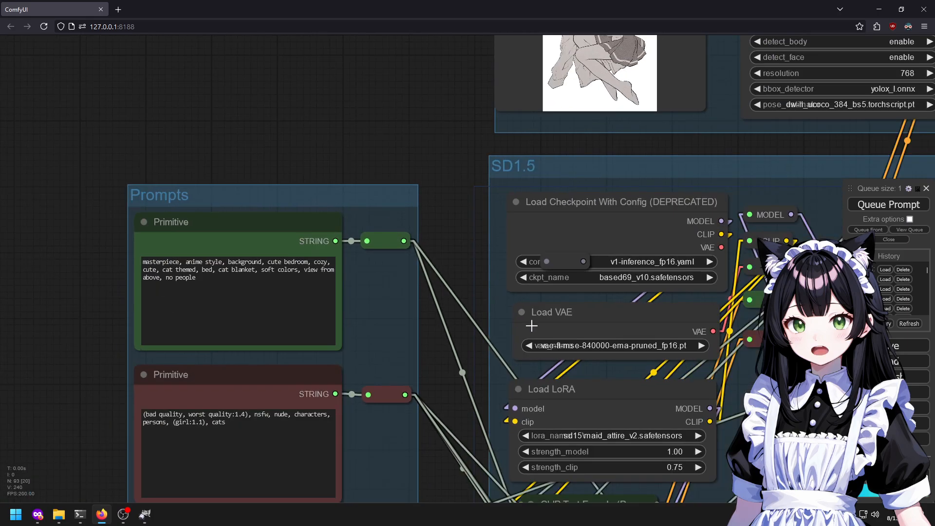
Examine the new image in the SD1.5 and Upscale previews.
left_click_drag(642, 406, 100, 251)
scroll(103, 272, "down", 5)
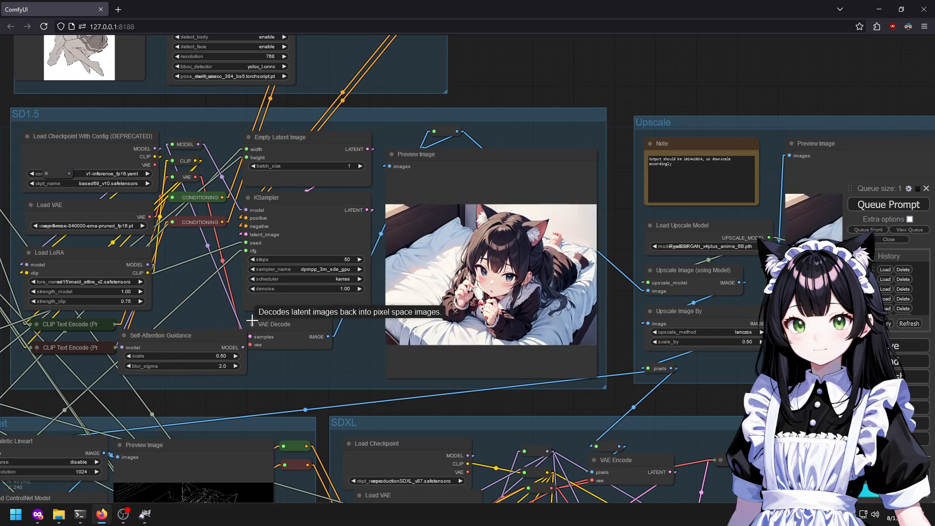
left_click_drag(541, 410, 277, 318)
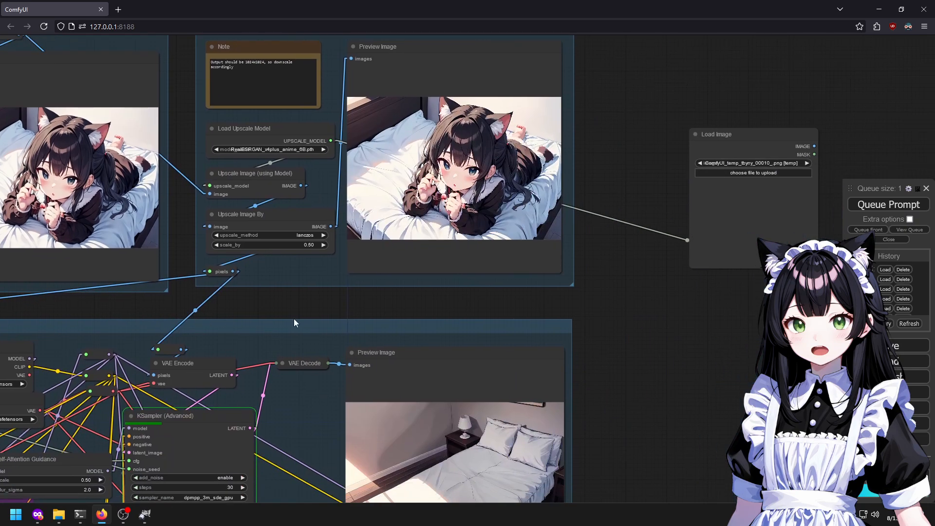
scroll(548, 191, "up", 3)
scroll(551, 191, "up", 1)
scroll(581, 68, "up", 4)
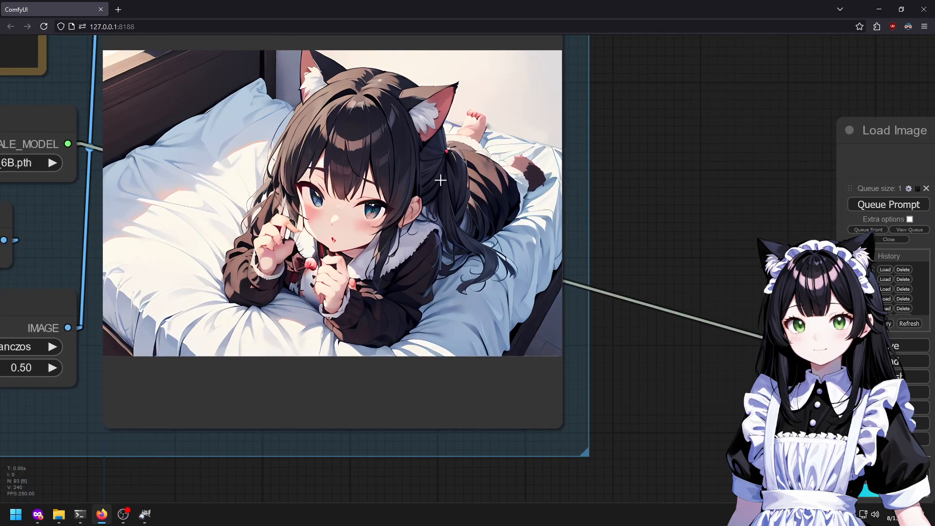
scroll(463, 319, "down", 4)
Inspect both SDXL previews up close and look over the rest of the workflow.
left_click_drag(524, 428, 541, 92)
scroll(554, 225, "down", 2)
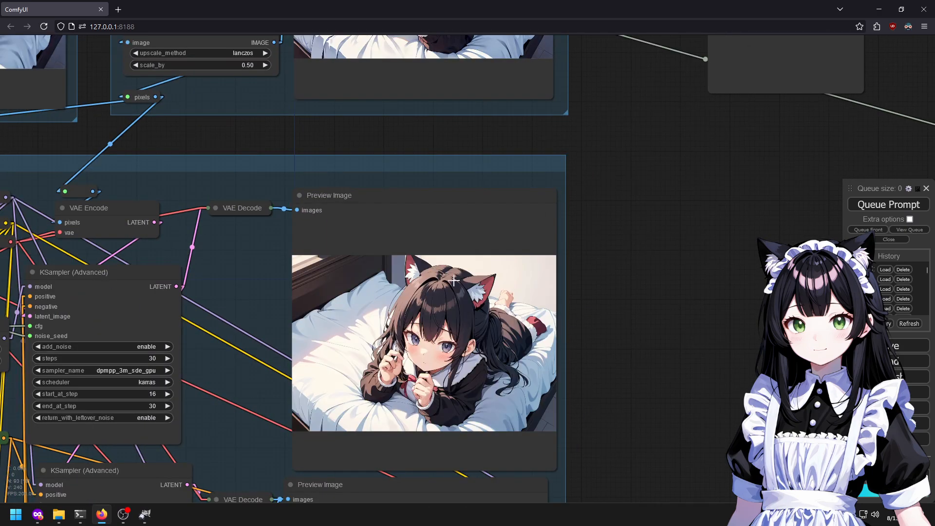
scroll(458, 282, "up", 10)
left_click_drag(465, 457, 460, 245)
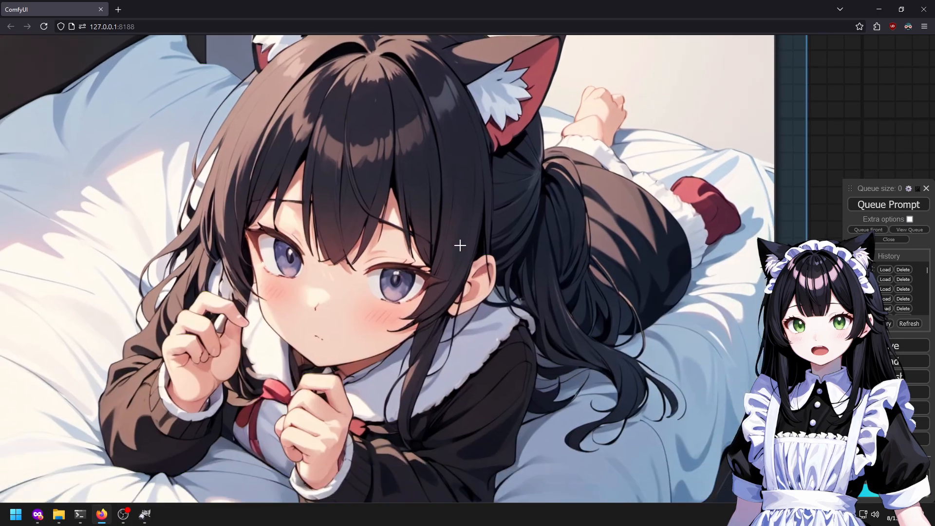
scroll(437, 258, "down", 7)
left_click_drag(430, 423, 475, 87)
left_click_drag(415, 485, 496, 221)
scroll(542, 268, "down", 5)
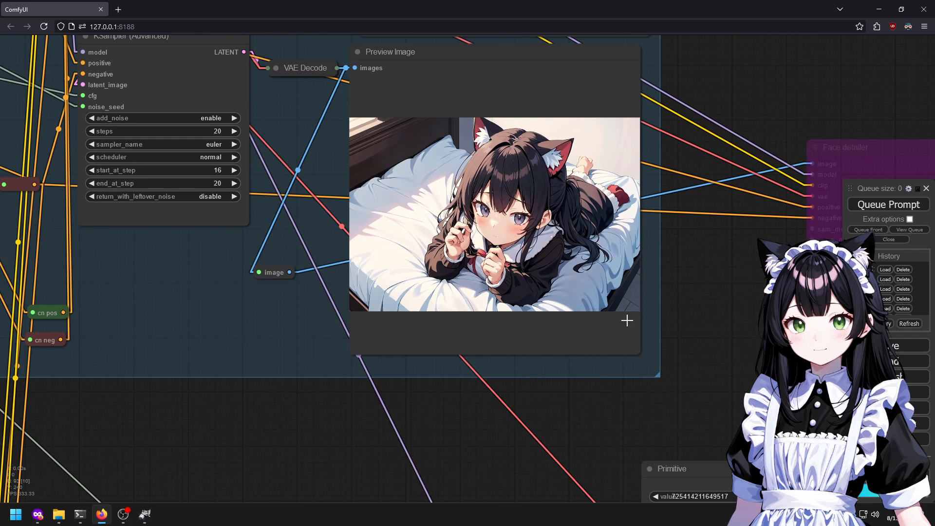
scroll(498, 266, "up", 3)
scroll(354, 282, "down", 7)
left_click_drag(304, 350, 74, 493)
left_click_drag(453, 206, 521, 330)
scroll(464, 333, "down", 5)
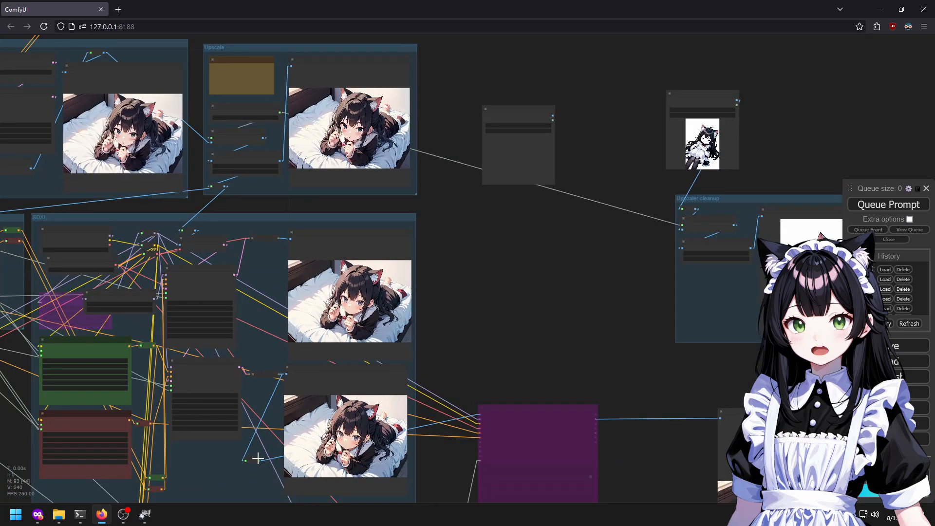
Connect the SDXL group's image output to the Upscaler cleanup group's input, queue the prompt and view the new SD1.5 preview.
left_click_drag(258, 458, 682, 208)
key("ctrl+Return")
scroll(596, 331, "down", 4)
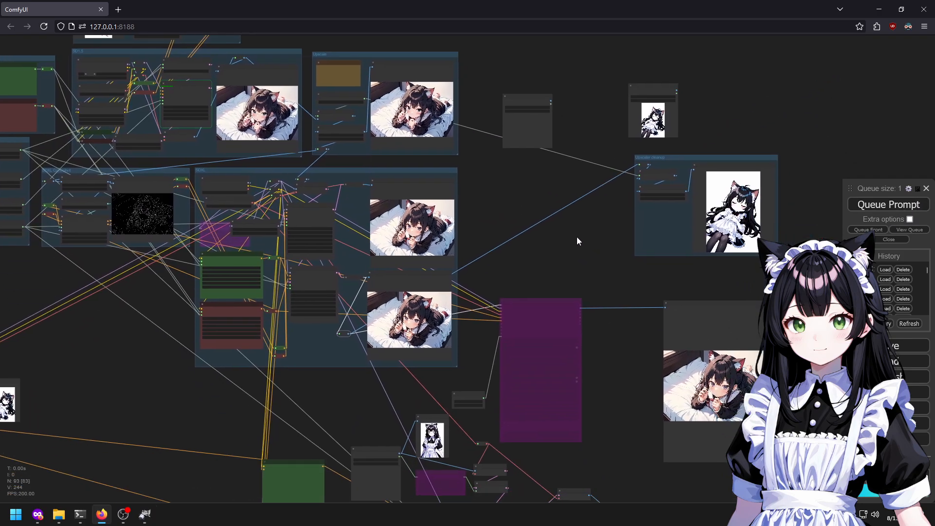
left_click_drag(482, 234, 639, 298)
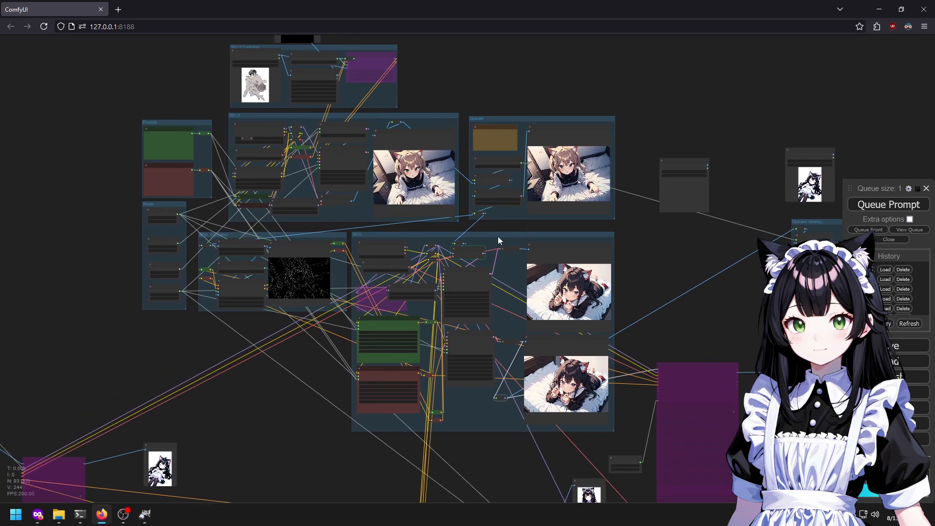
scroll(588, 110, "up", 12)
left_click_drag(399, 477, 557, 326)
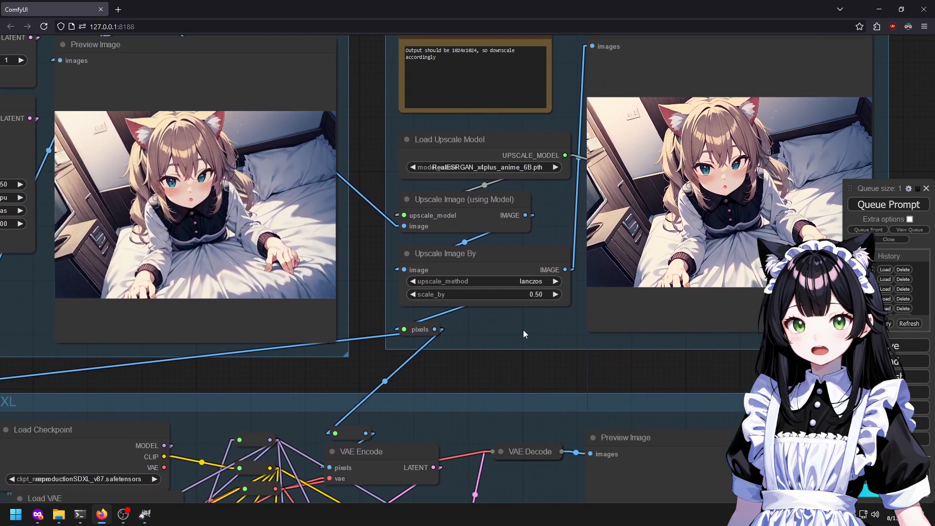
Connect the SD1.5 group's positive and negative conditioning directly to the KSampler instead of through the ControlNet, and queue the prompt.
left_click_drag(430, 370, 821, 462)
scroll(820, 462, "down", 4)
scroll(656, 224, "up", 3)
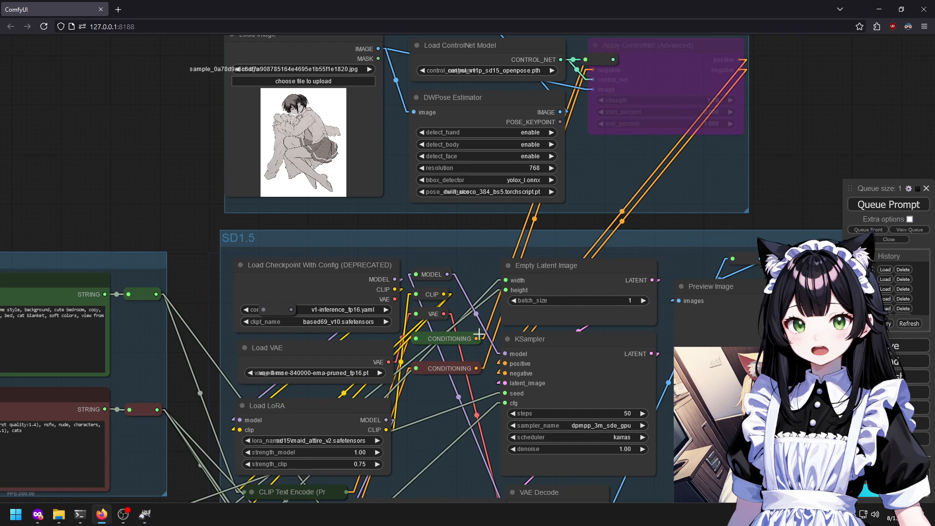
left_click_drag(476, 338, 505, 373)
scroll(603, 343, "down", 3)
left_click(889, 204)
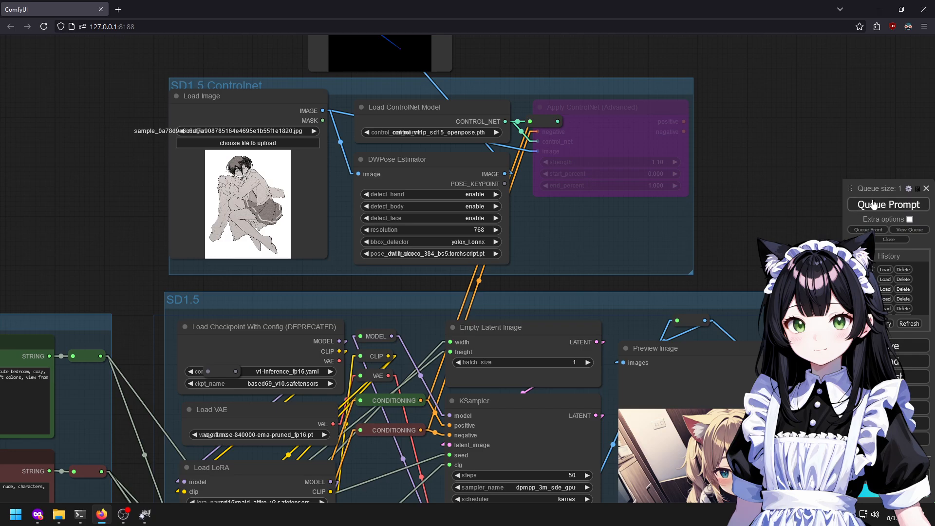
Examine the SD1.5, Upscale, SDXL and lineart previews for the new generation.
scroll(603, 351, "down", 1)
left_click_drag(603, 351, 428, 27)
scroll(412, 63, "down", 3)
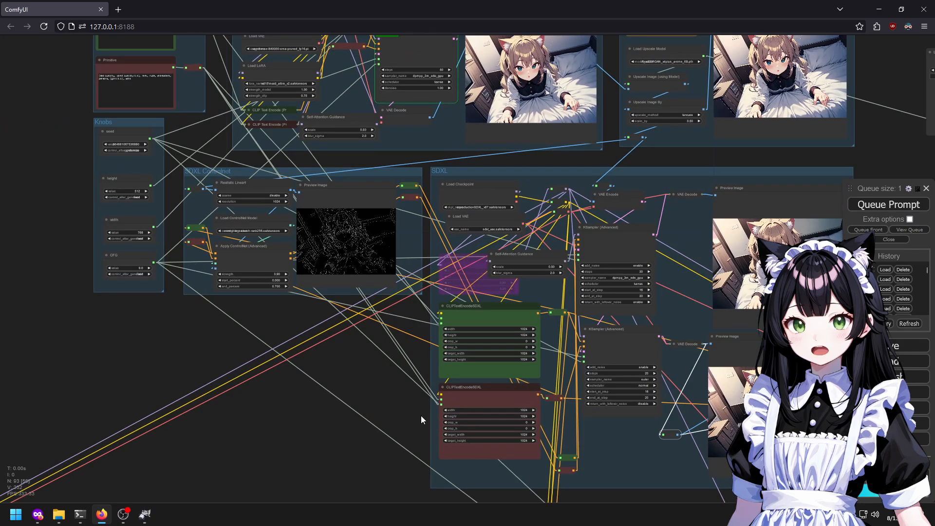
left_click_drag(387, 413, 373, 487)
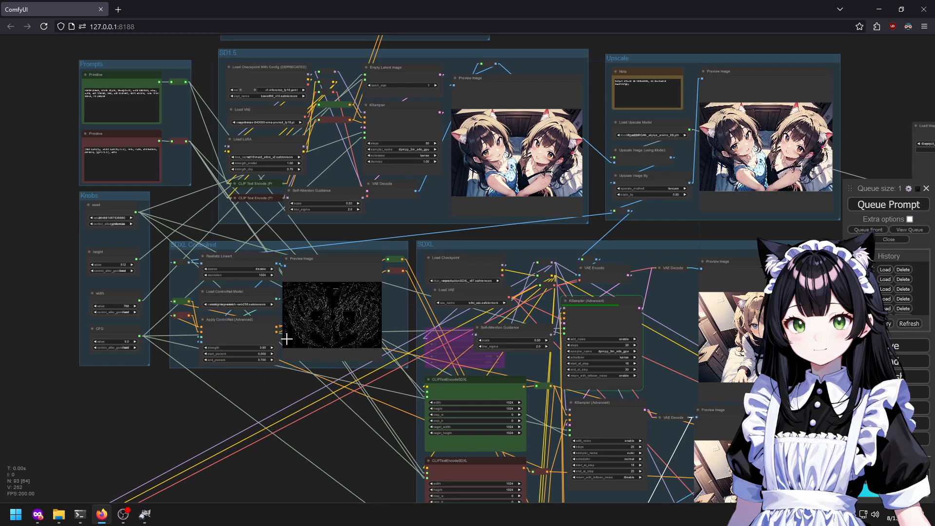
left_click_drag(296, 344, 33, 169)
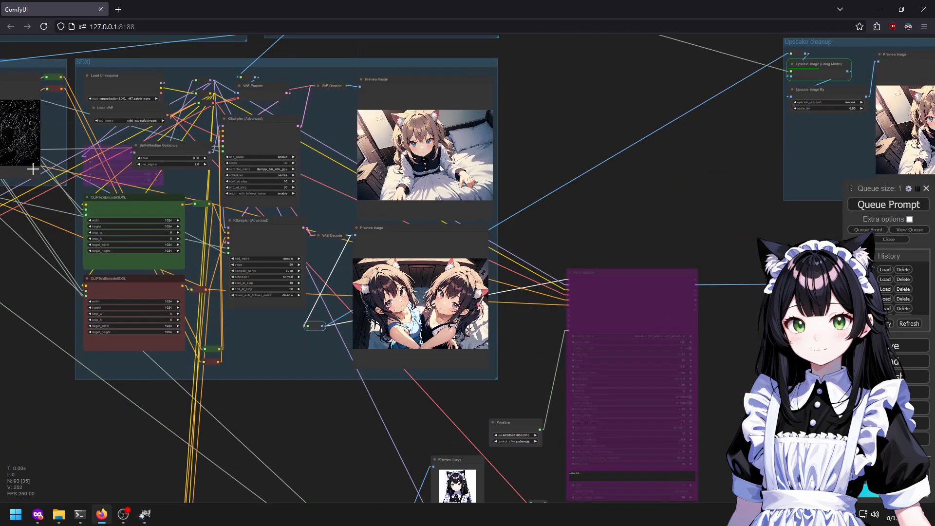
left_click_drag(98, 48, 638, 134)
scroll(209, 128, "up", 5)
left_click_drag(399, 92, 114, 183)
left_click_drag(182, 241, 67, 216)
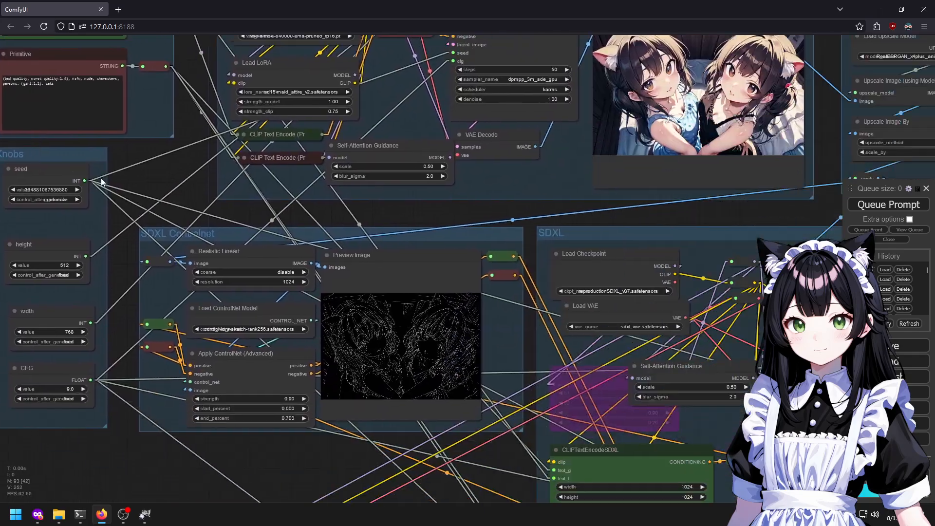
left_click_drag(244, 188, 287, 290)
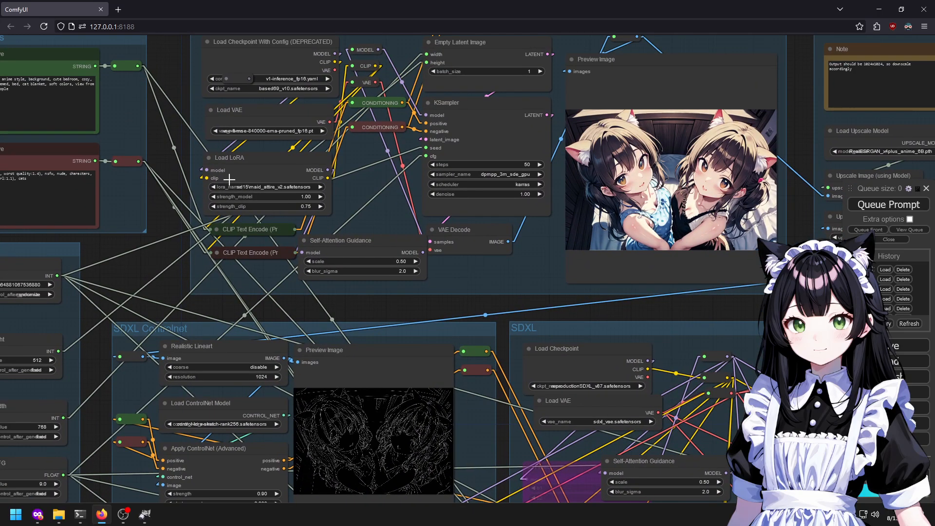
Go back over the positive and negative prompts and queue another generation with them.
left_click_drag(146, 122, 628, 187)
scroll(480, 122, "up", 5)
left_click_drag(682, 210, 538, 191)
left_click(863, 209)
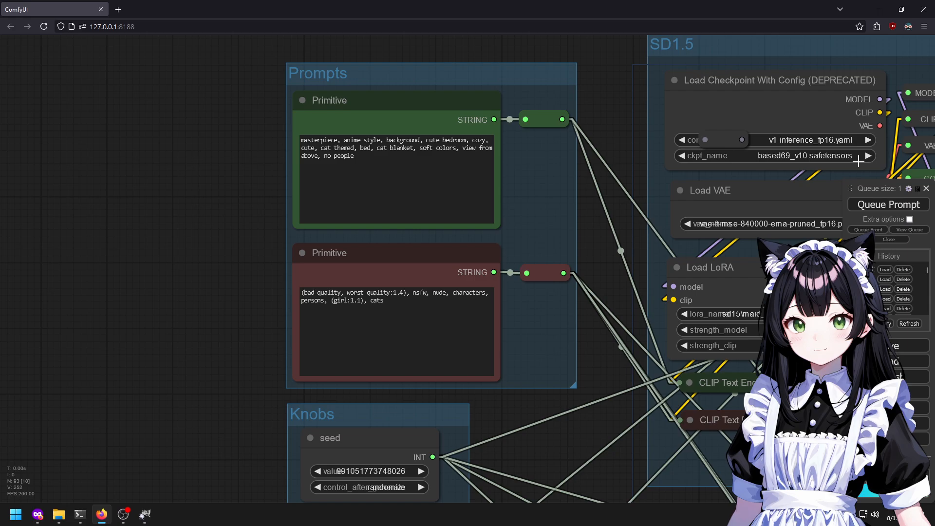
Inspect the new bedroom image in the lineart and Upscale previews up close.
left_click_drag(775, 420, 683, 109)
left_click_drag(682, 194, 481, 192)
scroll(481, 192, "down", 1)
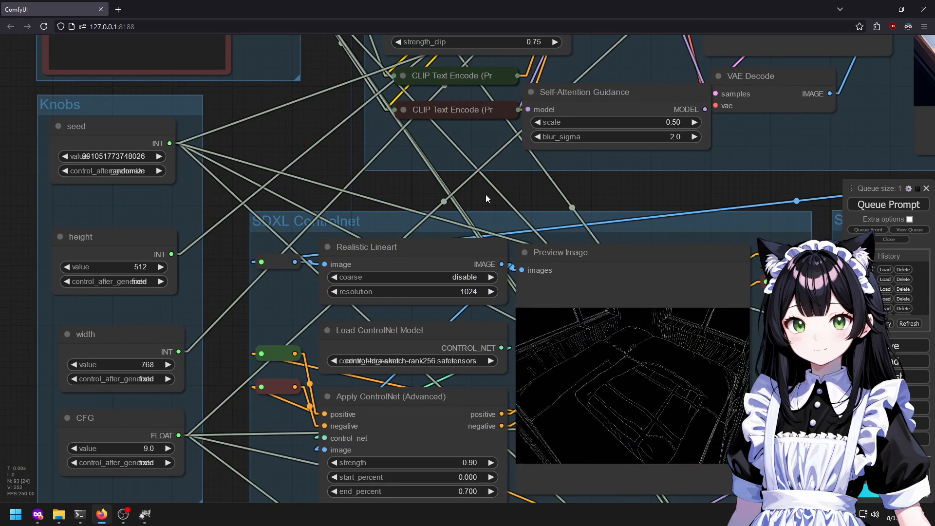
scroll(638, 251, "down", 7)
left_click_drag(700, 234, 415, 268)
left_click_drag(740, 267, 302, 263)
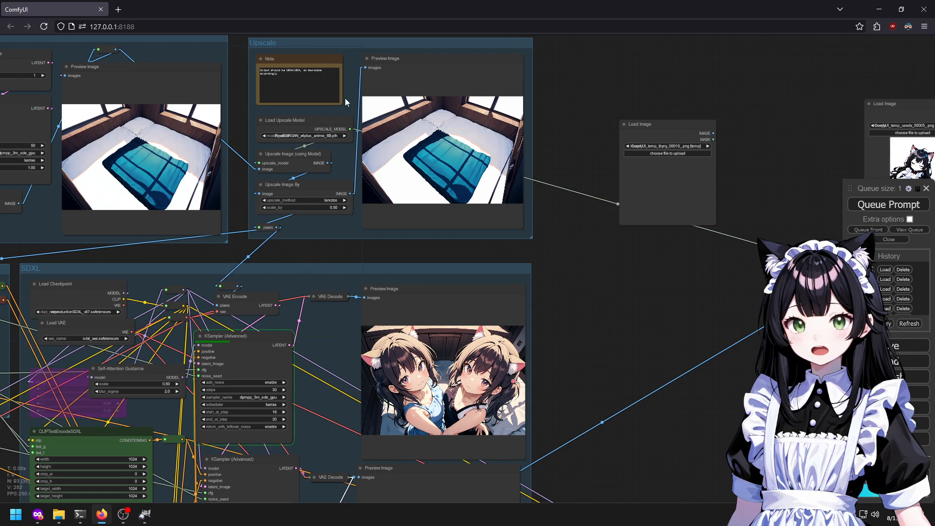
scroll(413, 180, "up", 10)
scroll(383, 159, "down", 5)
scroll(370, 158, "up", 5)
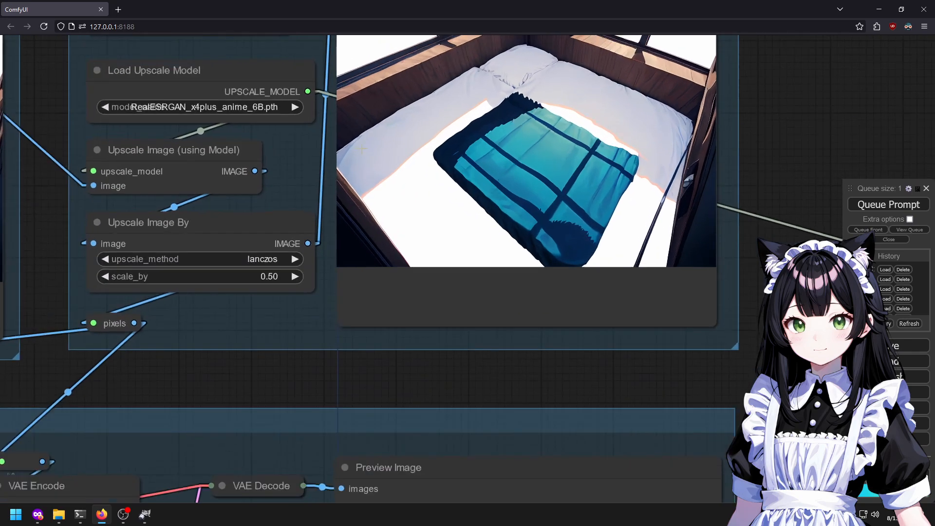
left_click_drag(511, 161, 401, 365)
scroll(517, 233, "up", 2)
scroll(524, 232, "up", 2)
scroll(383, 186, "down", 8)
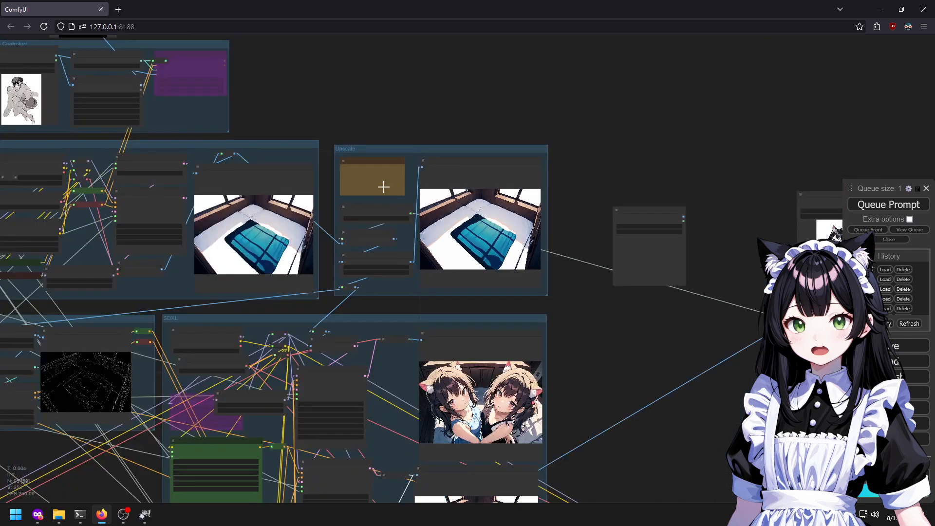
Append ", frills, blankets, cute pillows" after "no people" in the positive prompt and queue it.
left_click_drag(293, 175, 725, 302)
scroll(328, 280, "up", 5)
scroll(226, 388, "up", 10)
left_click(455, 257)
type("frills, blankets, cute pillows")
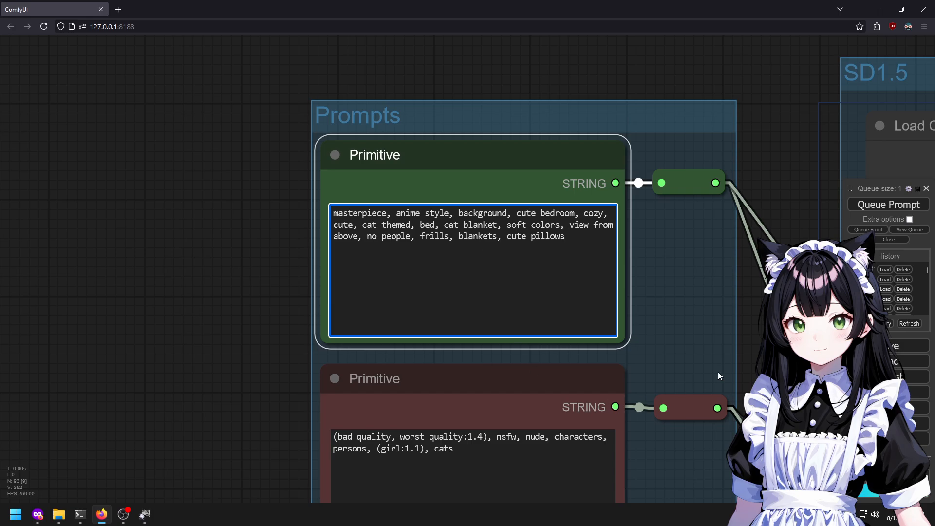
Examine the new bed image through the SD1.5, Upscale, SDXL and Upscaler cleanup previews.
scroll(699, 381, "down", 6)
left_click_drag(363, 308, 68, 130)
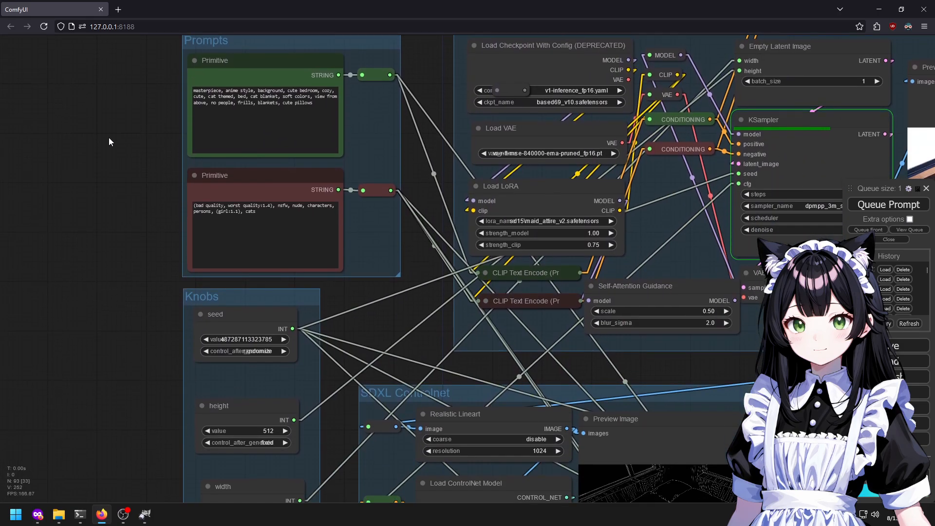
left_click_drag(512, 220, 179, 219)
left_click_drag(632, 324, 298, 333)
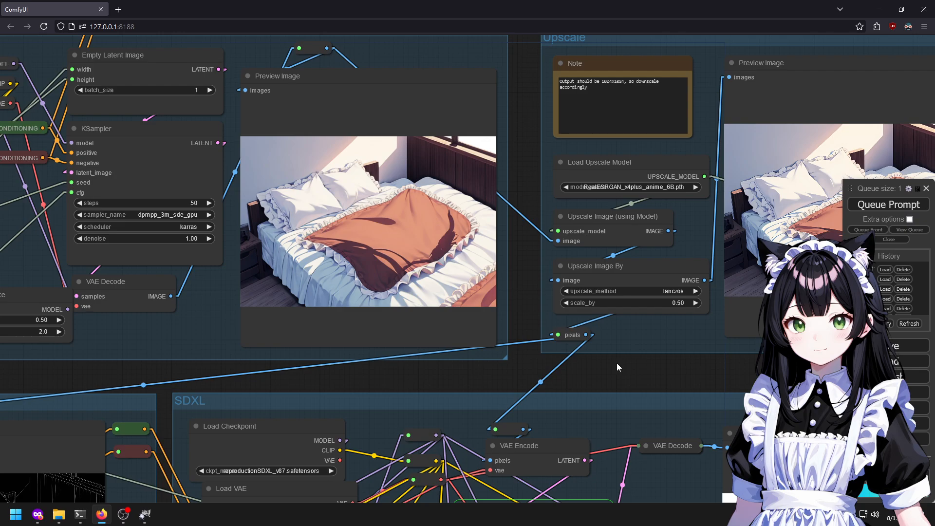
left_click_drag(530, 174, 371, 205)
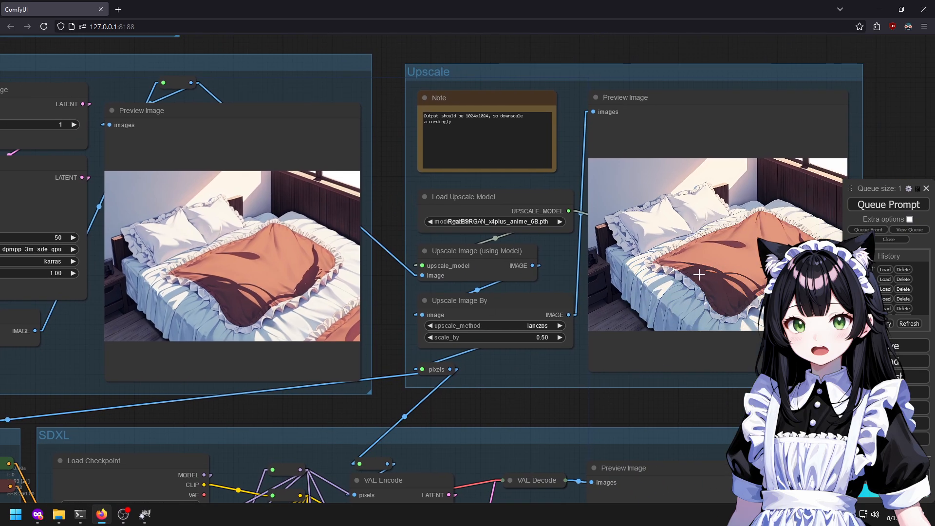
scroll(704, 271, "up", 3)
left_click_drag(599, 353, 581, 239)
left_click_drag(440, 438, 426, 424)
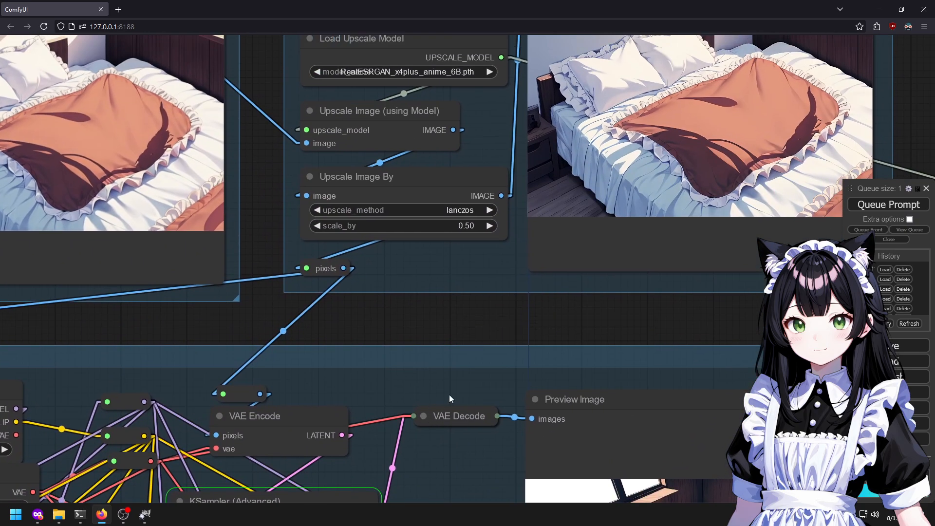
scroll(449, 395, "down", 4)
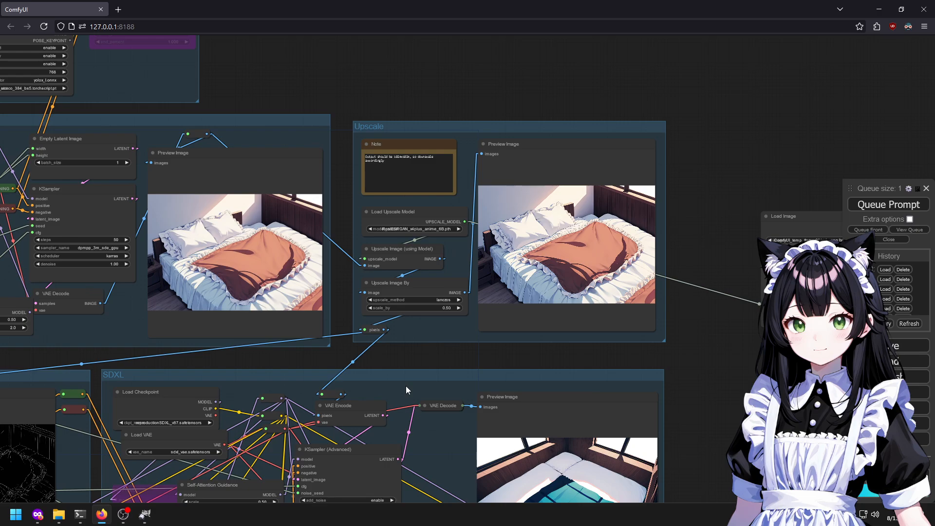
scroll(399, 386, "down", 2)
left_click_drag(343, 391, 411, 183)
left_click_drag(593, 272, 353, 258)
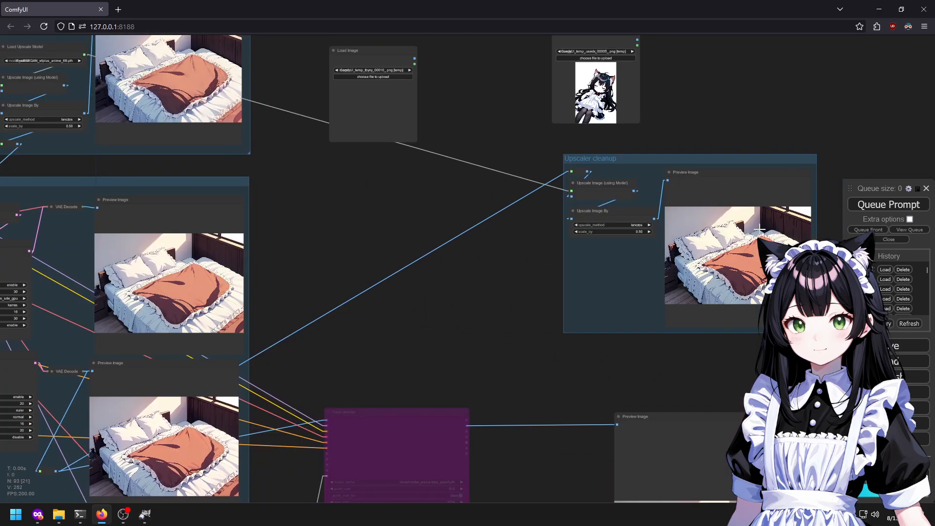
Copy the bedroom image from the Upscaler cleanup preview and switch to GIMP.
scroll(740, 239, "up", 10)
right_click(728, 238)
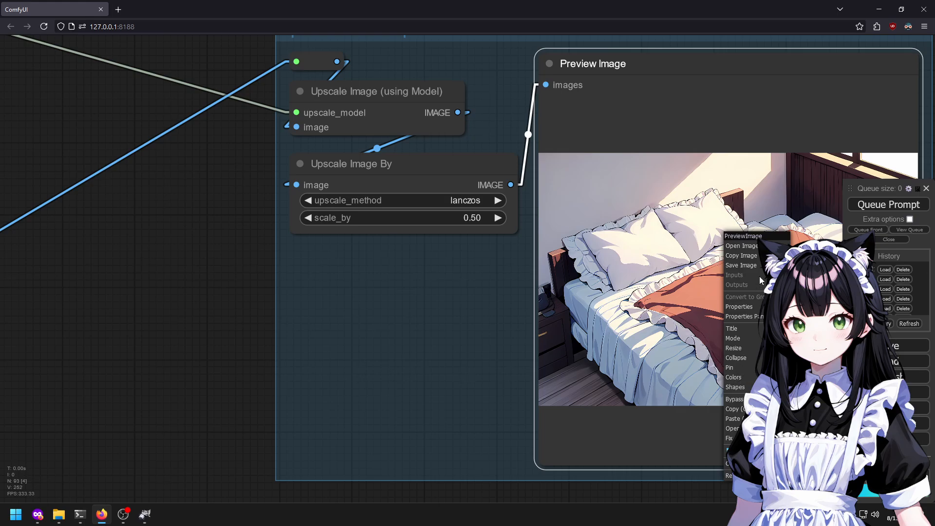
left_click(741, 255)
left_click(145, 514)
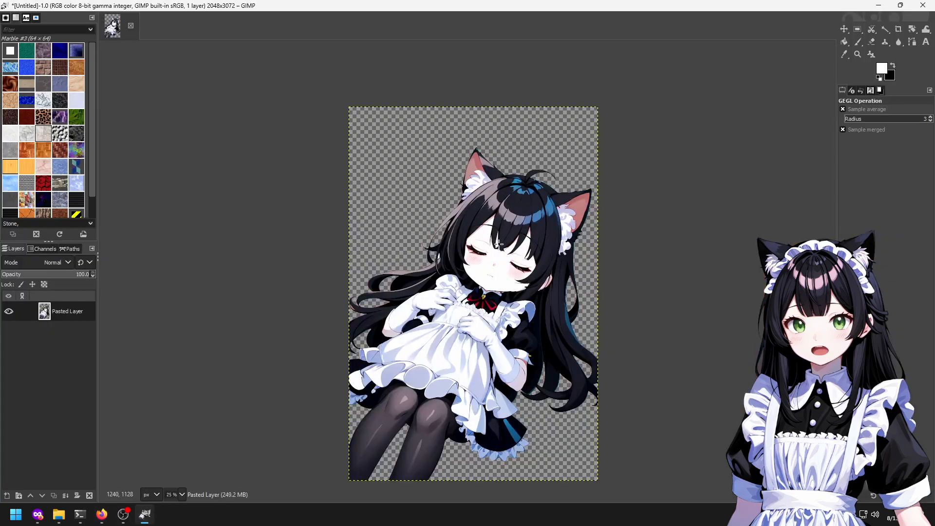
Paste the copied bedroom as a new image and flip it horizontally.
key("ctrl+shift+v")
scroll(584, 307, "up", 2)
scroll(375, 242, "down", 2)
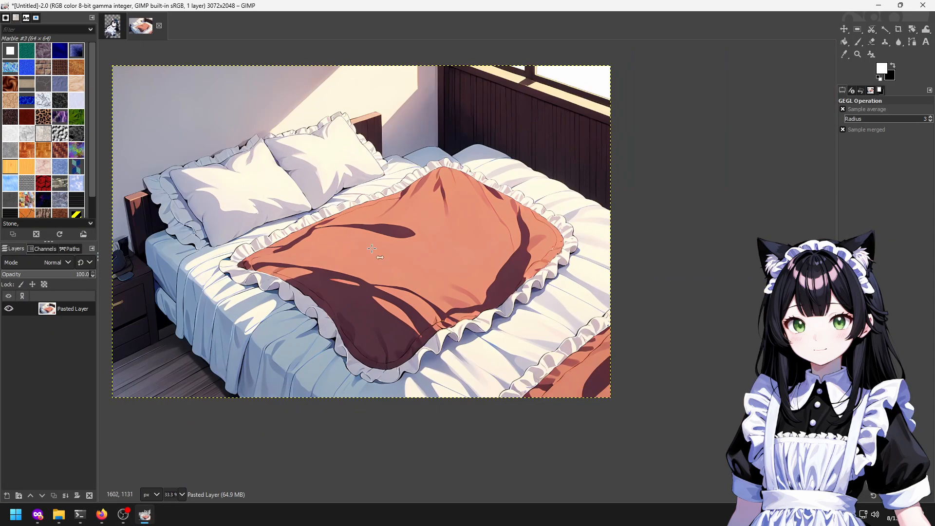
key("shift+f")
left_click(370, 241)
Copy the cut-out character from the other image, paste it into the bedroom image and turn the floating selection into a new layer.
left_click(113, 26)
key("ctrl+c")
left_click(150, 27)
key("ctrl+v")
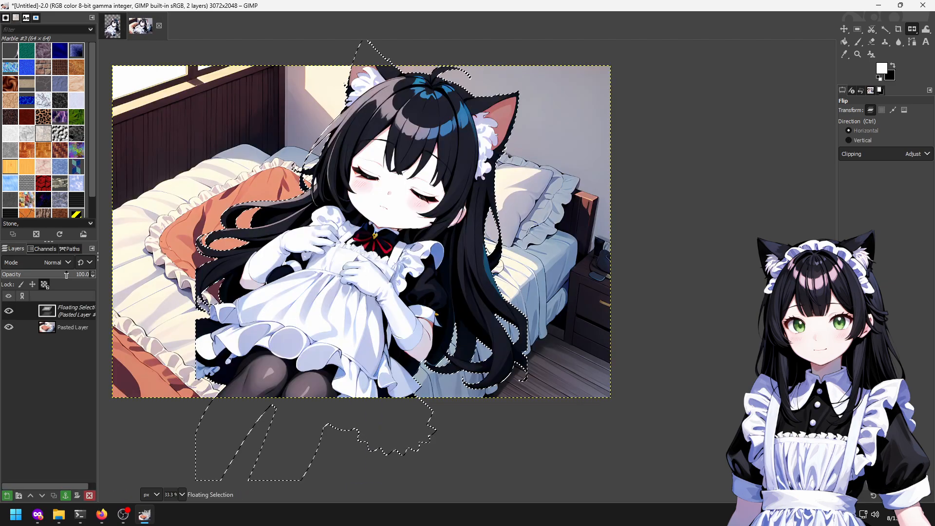
right_click(69, 311)
left_click(97, 87)
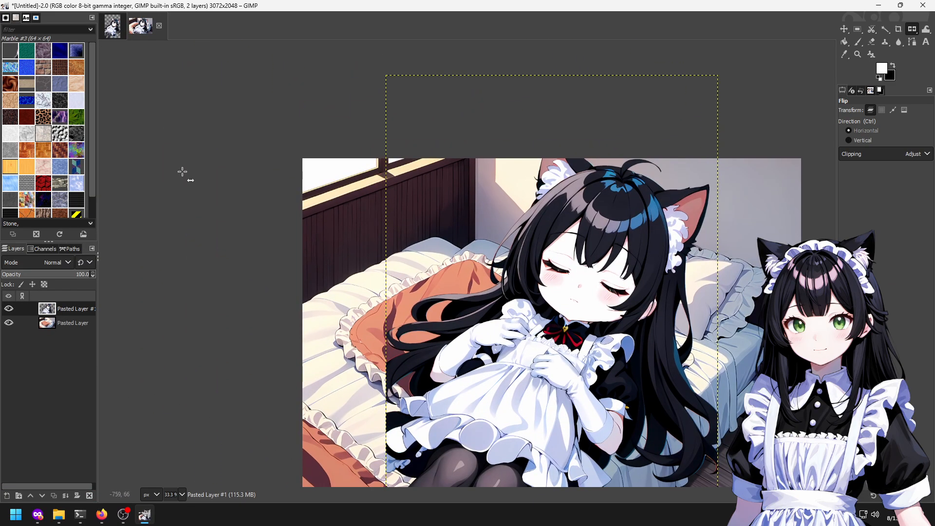
Move the character layer slightly up and to the left over the bed.
key("m")
left_click_drag(562, 313, 442, 290)
scroll(568, 201, "down", 2, "ctrl")
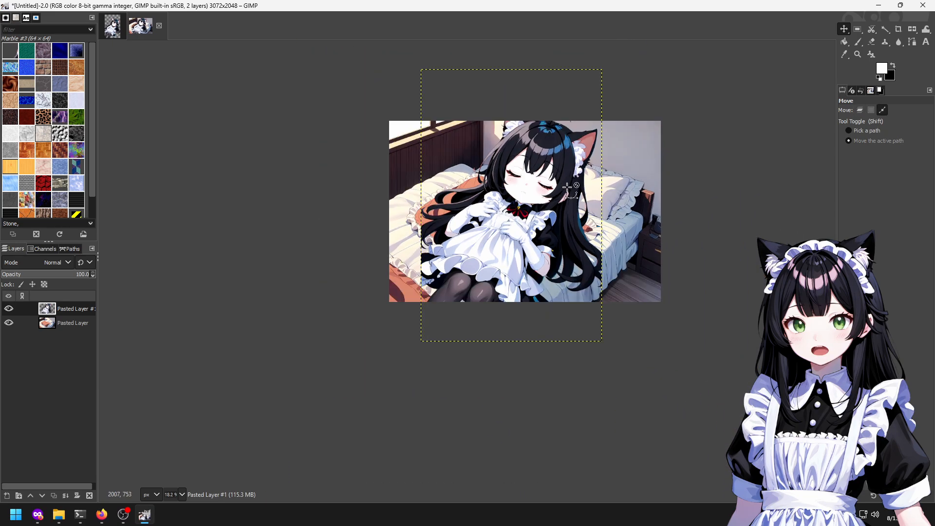
Rotate the character layer by about 24.44 degrees so that she lies along the bed.
scroll(567, 193, "up", 2)
key("shift+r")
left_click(569, 166)
left_click_drag(551, 119, 593, 165)
left_click(806, 124)
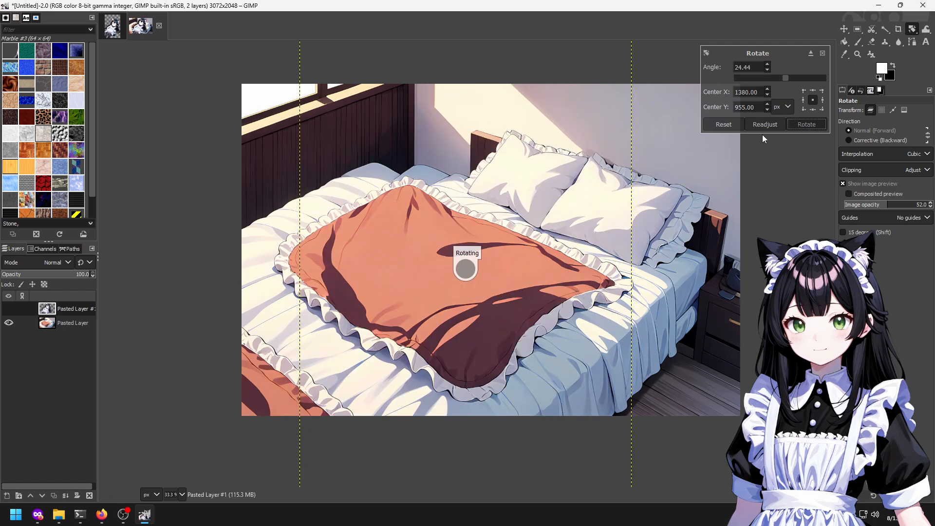
Scale the character layer down proportionally to about 2545 × 2959 px.
key("shift+s")
left_click(636, 128)
scroll(635, 128, "down", 2, "ctrl")
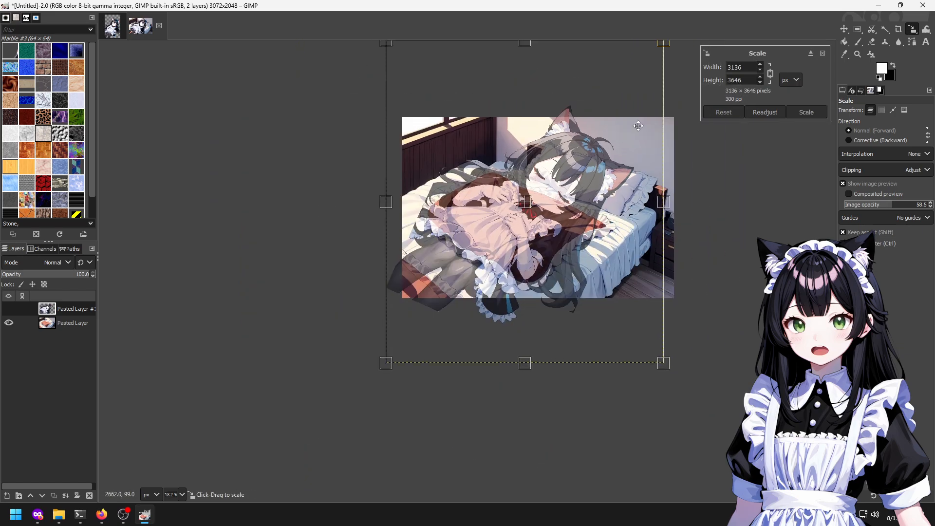
left_click_drag(638, 81, 596, 150)
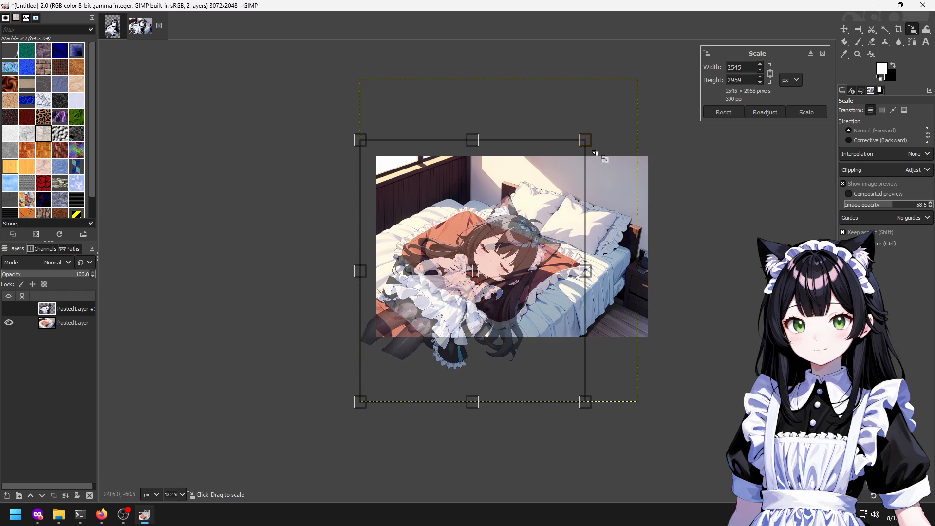
left_click(806, 112)
Move the scaled character a little further left and down on the orange blanket.
scroll(472, 285, "up", 2)
key("m")
left_click_drag(521, 281, 491, 293)
Examine the composite up close, checking how the character's edges, lighting and placement fit the bed and pillows.
scroll(516, 211, "up", 2)
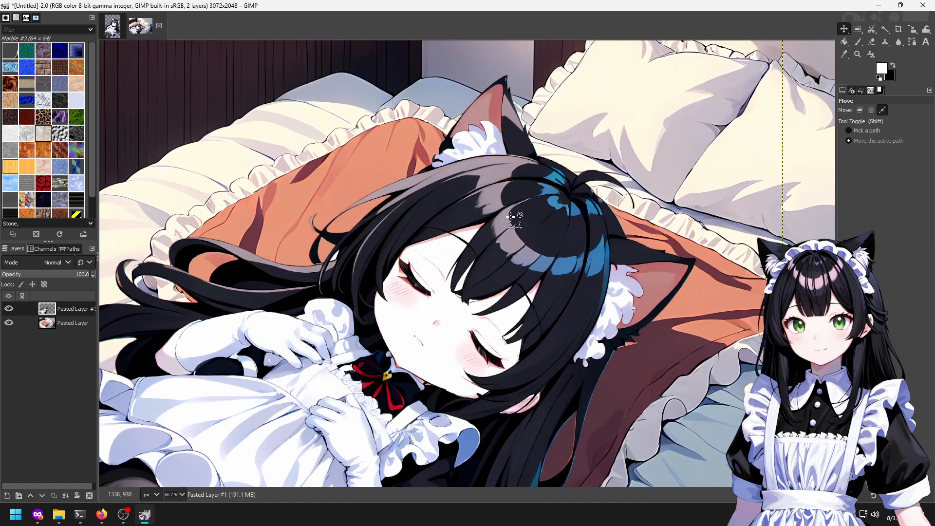
scroll(510, 216, "down", 1)
scroll(509, 195, "down", 3)
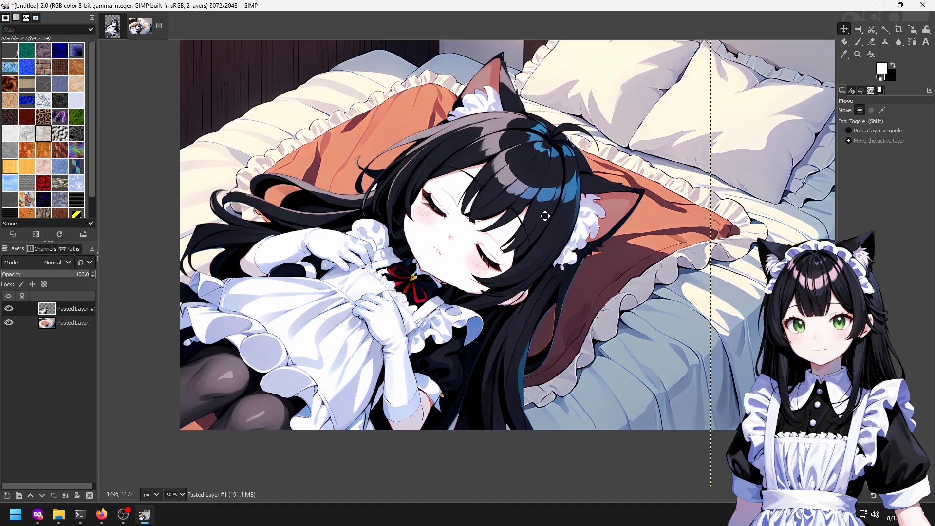
scroll(385, 194, "up", 1)
scroll(385, 194, "down", 2)
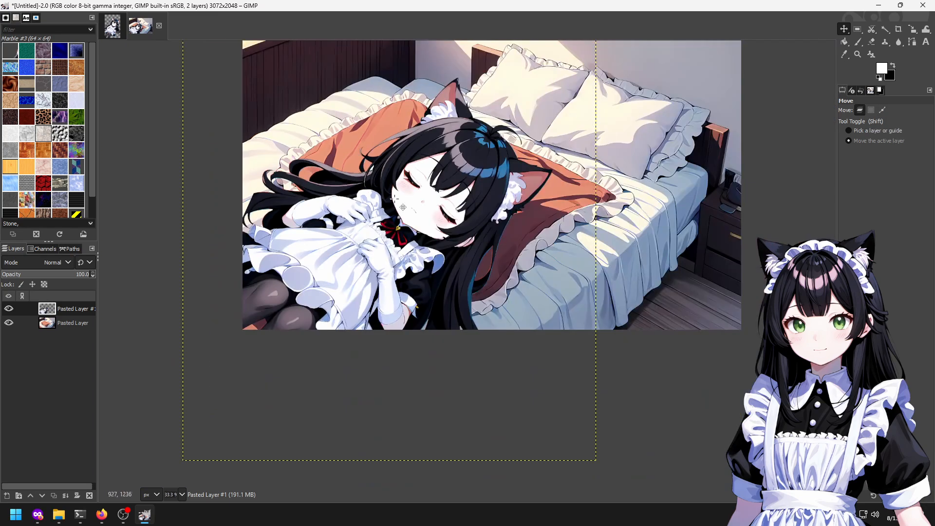
left_click_drag(686, 171, 540, 247)
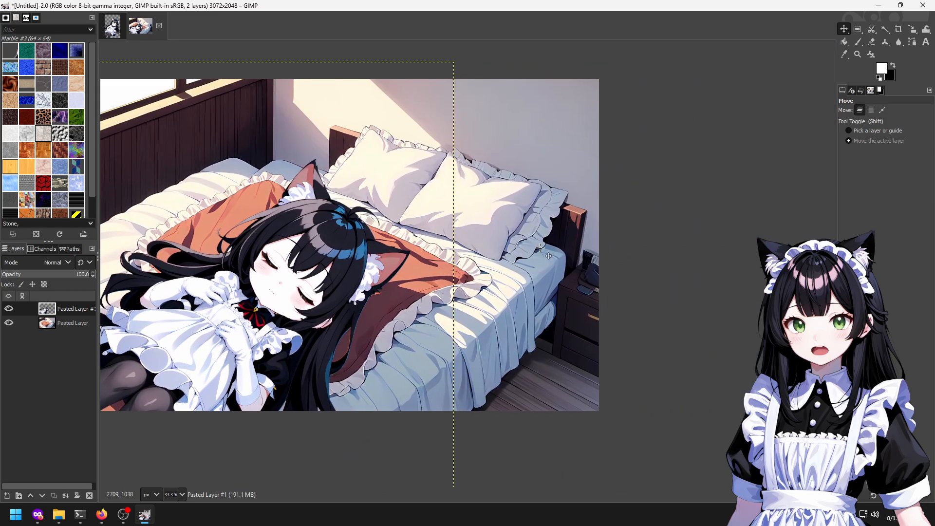
scroll(332, 219, "up", 3)
scroll(325, 195, "down", 4)
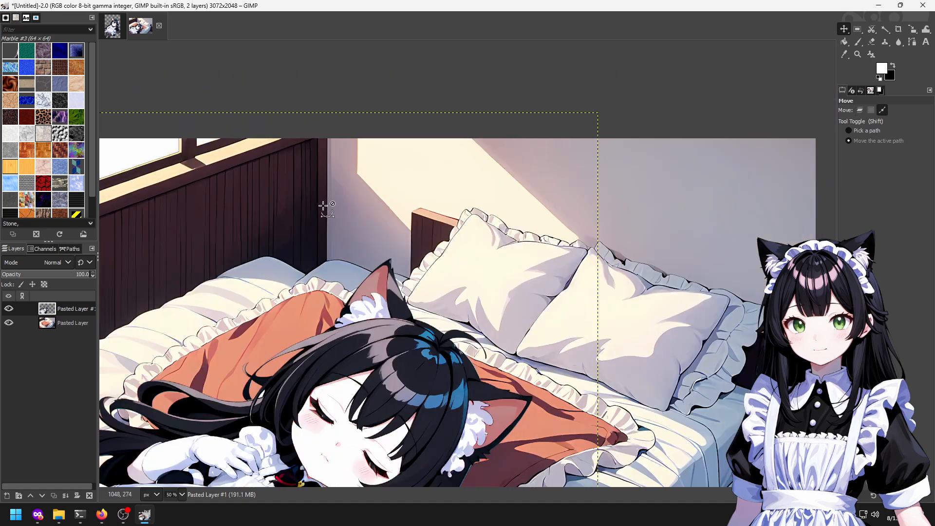
scroll(336, 204, "up", 2)
left_click_drag(354, 249, 392, 166)
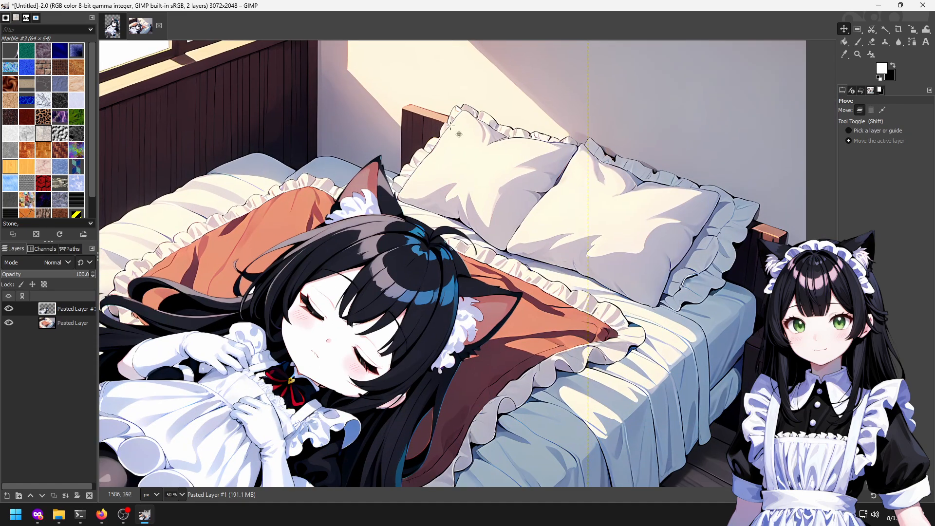
Try the character at different positions on the bed and settle her slightly further left.
left_click_drag(351, 308, 353, 308)
mouse_move(436, 300)
left_mouse_down()
mouse_move(399, 234)
mouse_move(573, 224)
mouse_move(544, 248)
mouse_move(541, 239)
left_mouse_up()
left_click_drag(640, 167, 540, 286)
left_click_drag(483, 309, 597, 178)
left_click_drag(562, 204, 542, 151)
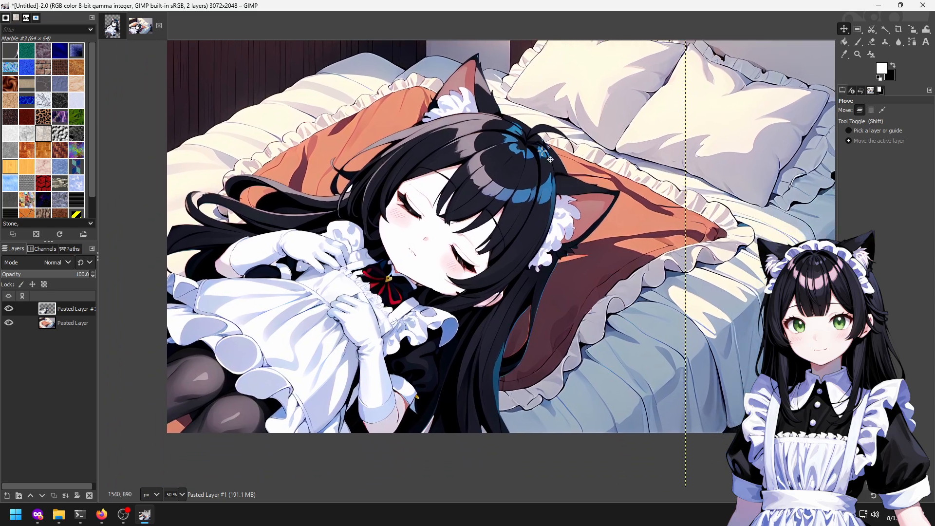
Undo the recent repositioning and downscaling of the character layer.
left_click_drag(694, 100, 672, 145)
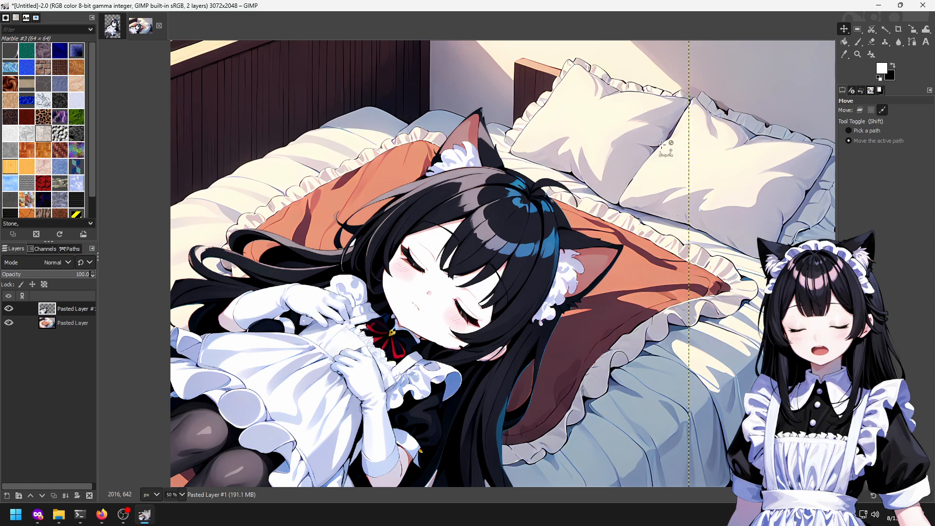
scroll(662, 145, "down", 3)
key("ctrl+z")
key("ctrl+z")
key("ctrl+z")
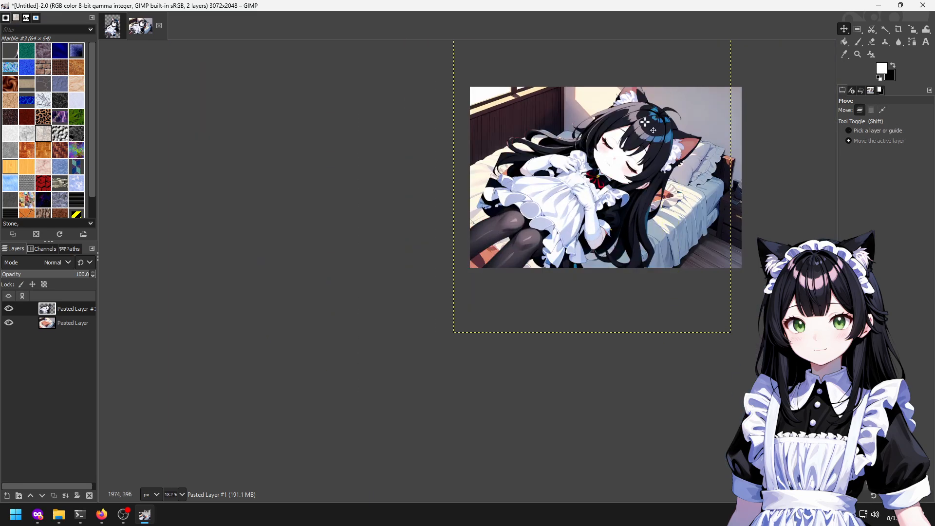
Move the full-size character down and left over the bed and set the Scale tool's interpolation to Cubic.
left_click_drag(643, 121, 564, 207)
key("shift+s")
left_click(590, 147)
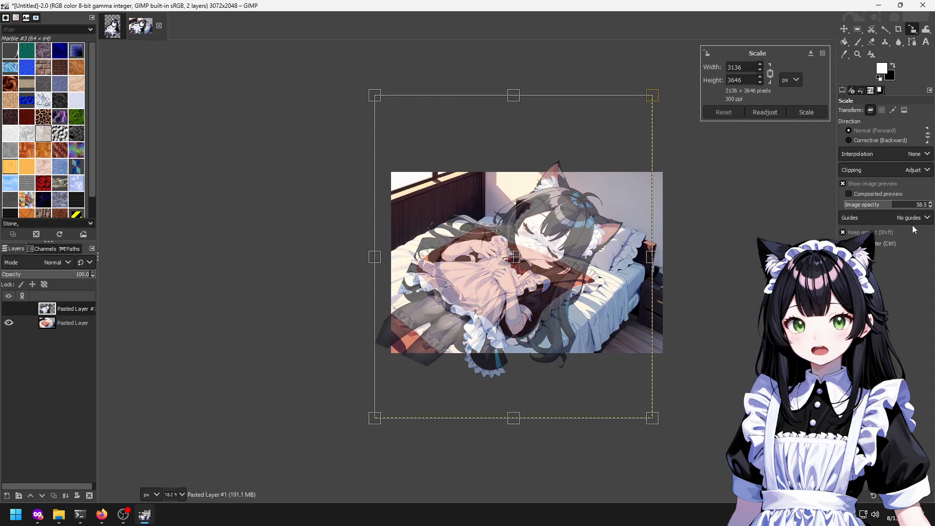
left_click(898, 159)
left_click(878, 193)
scroll(643, 144, "up", 2)
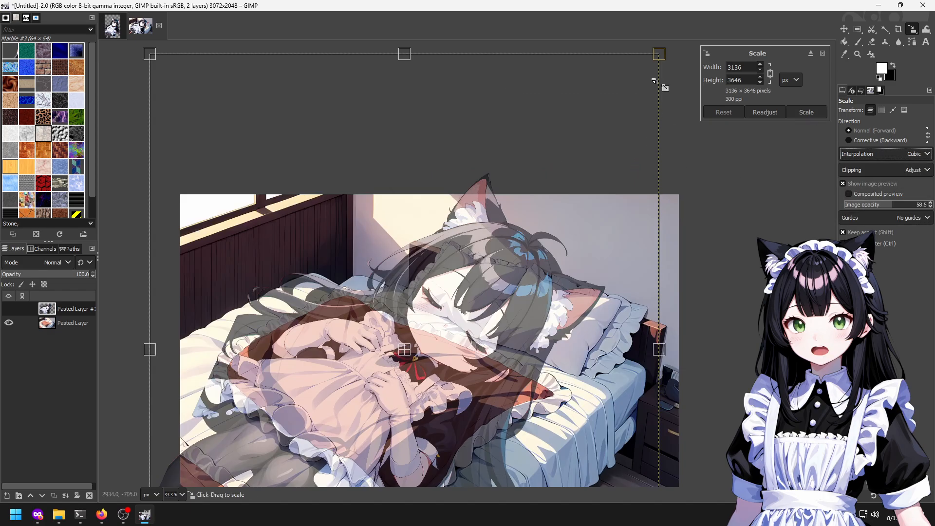
Try to scale the character layer down from its upper right corner.
left_click_drag(656, 59, 516, 217)
key("Return")
key("ctrl+z")
Scale the character layer down proportionally with cubic interpolation and position it on the orange blanket.
left_click(674, 242)
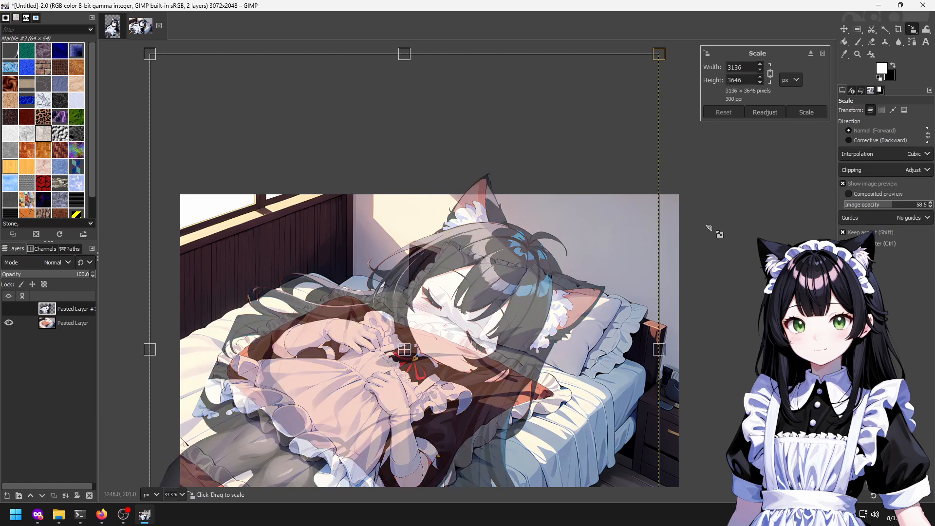
left_click_drag(652, 61, 445, 281)
left_click_drag(422, 323, 443, 256)
left_click(805, 112)
Duplicate the scaled character layer for retouching the cut-off legs.
scroll(329, 291, "up", 3)
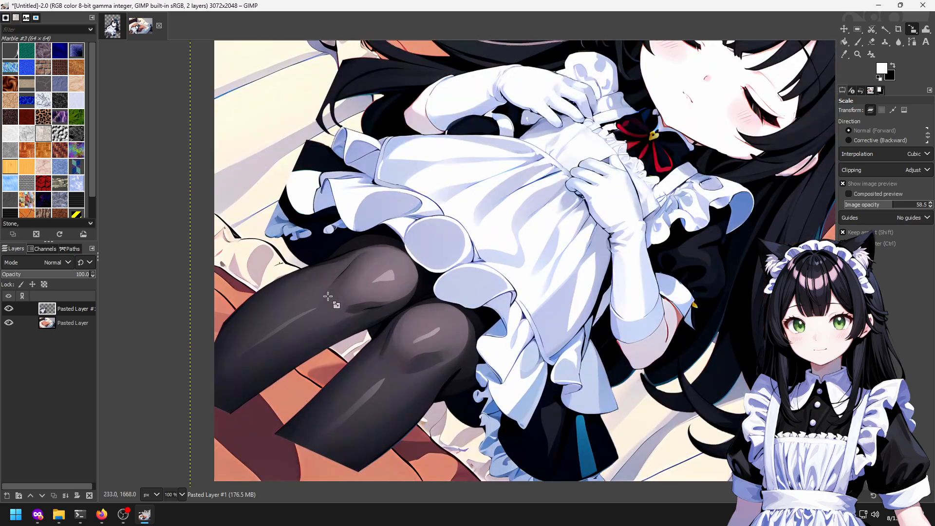
scroll(411, 249, "up", 1)
key("o")
scroll(308, 317, "up", 2)
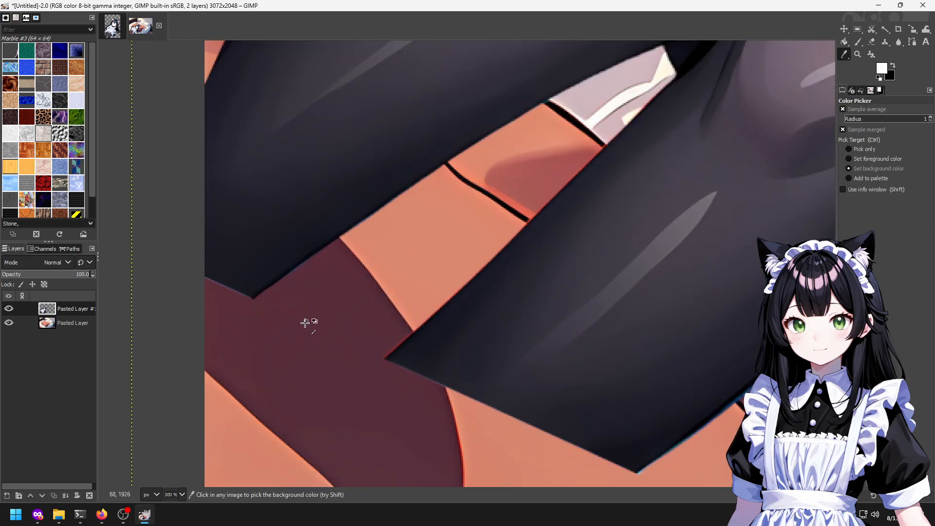
right_click(74, 308)
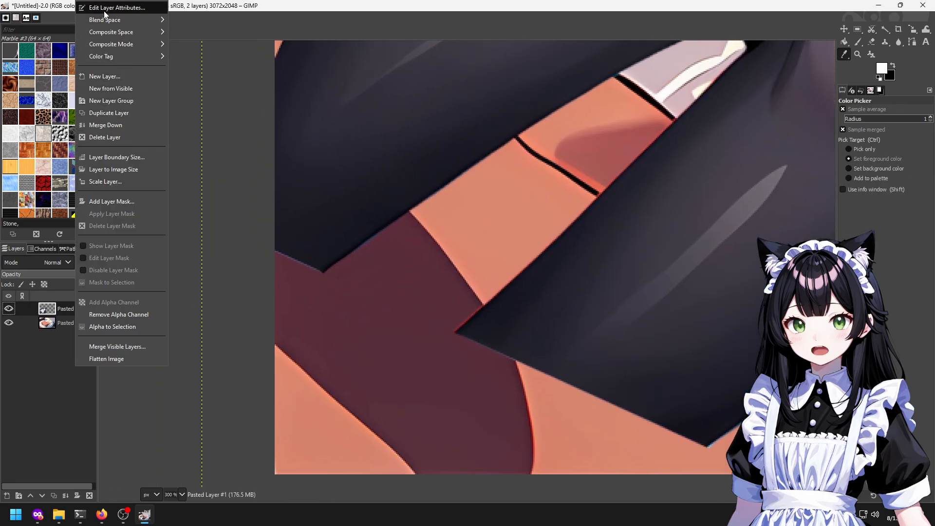
left_click(110, 112)
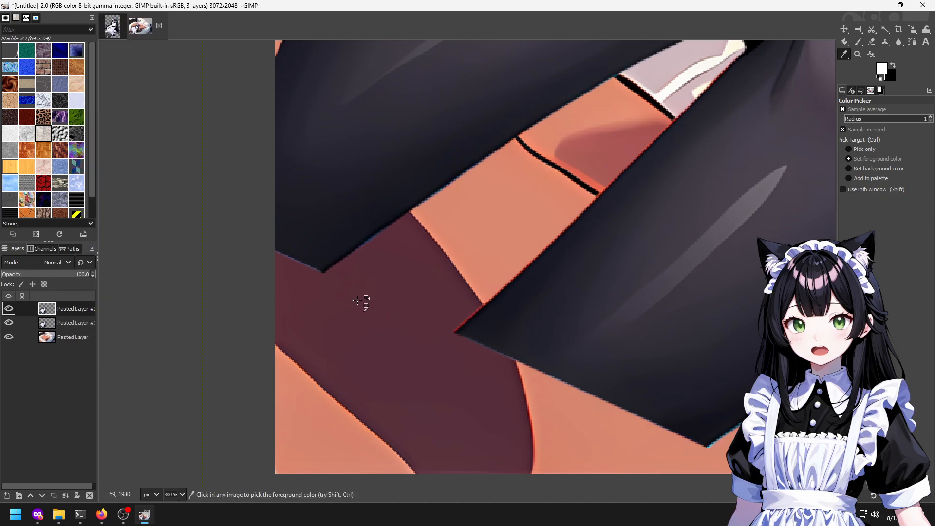
Extend the upper leg's cut-off end to the image's left edge by cloning dark stocking with a 27 px brush.
scroll(203, 255, "down", 4)
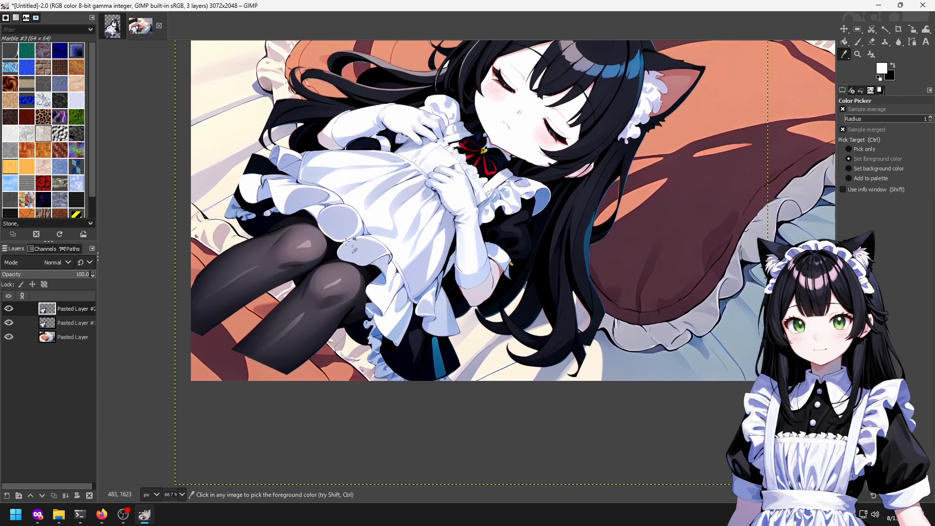
scroll(287, 221, "up", 1)
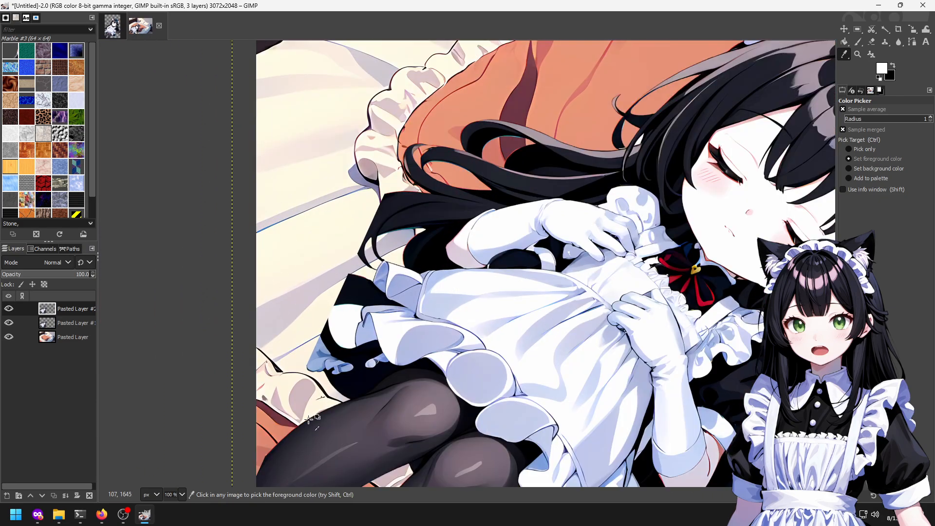
scroll(309, 417, "up", 3)
key("c")
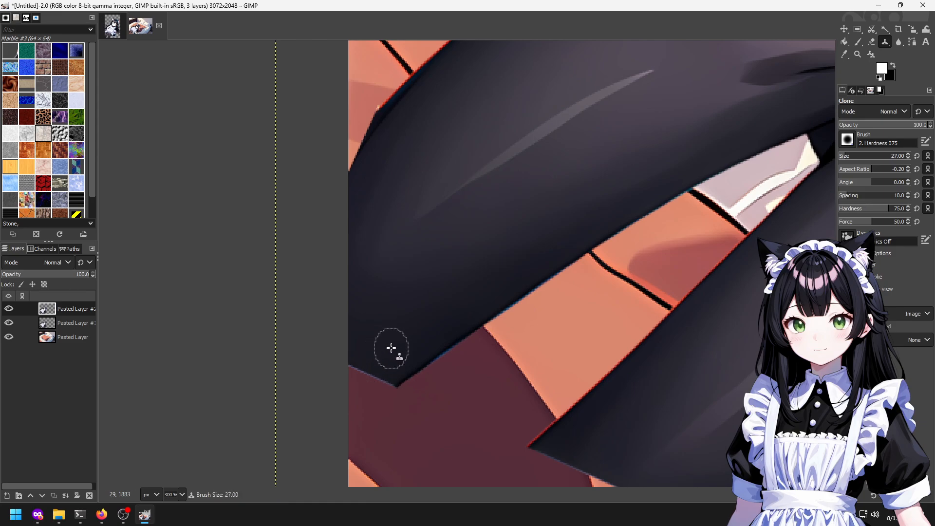
mouse_move(387, 392)
left_mouse_down()
mouse_move(350, 393)
mouse_move(364, 367)
left_mouse_up()
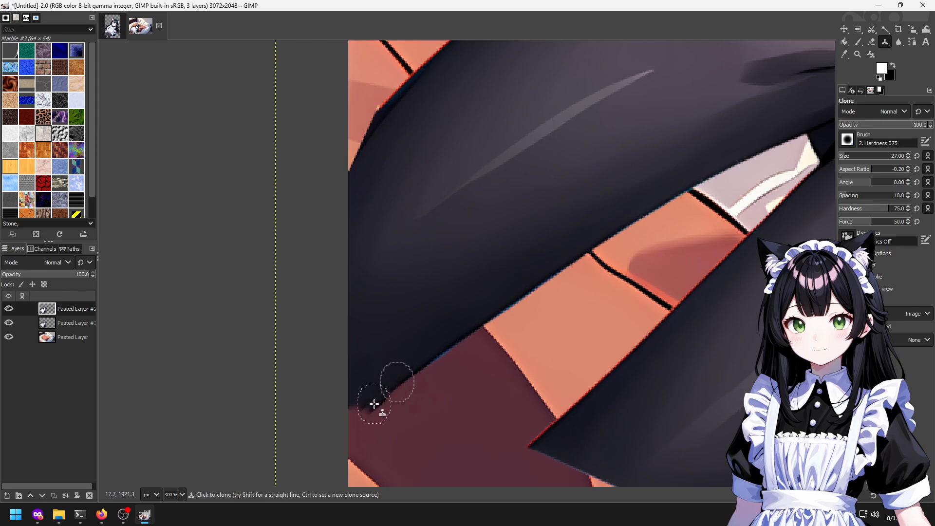
scroll(548, 359, "up", 4, "ctrl")
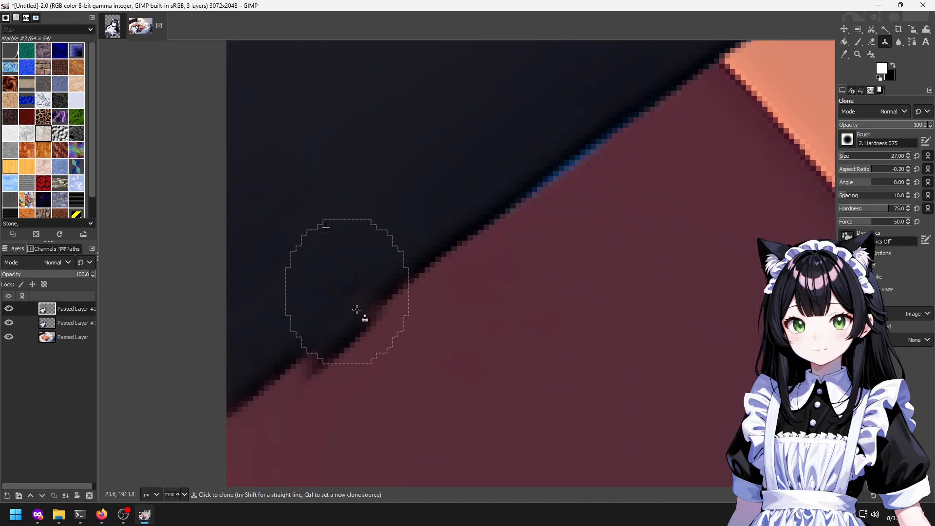
key("shift+e")
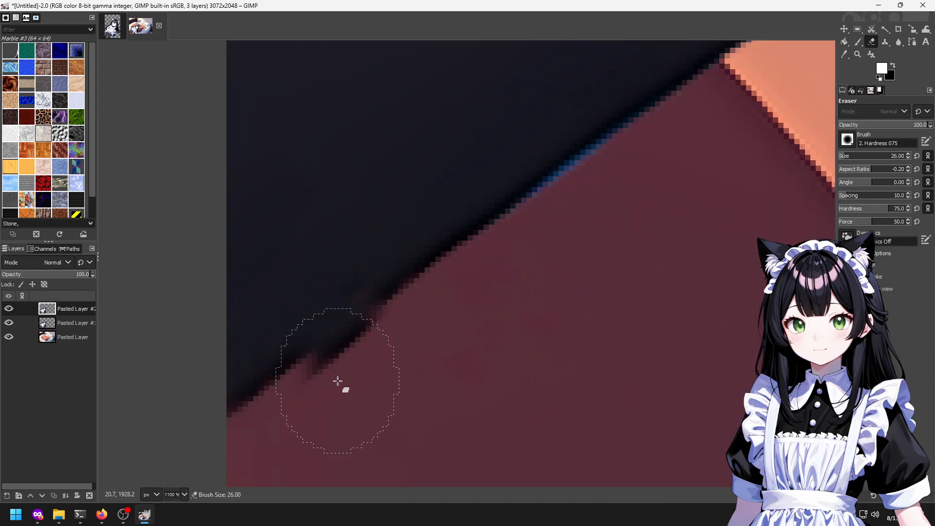
scroll(428, 338, "down", 5, "ctrl")
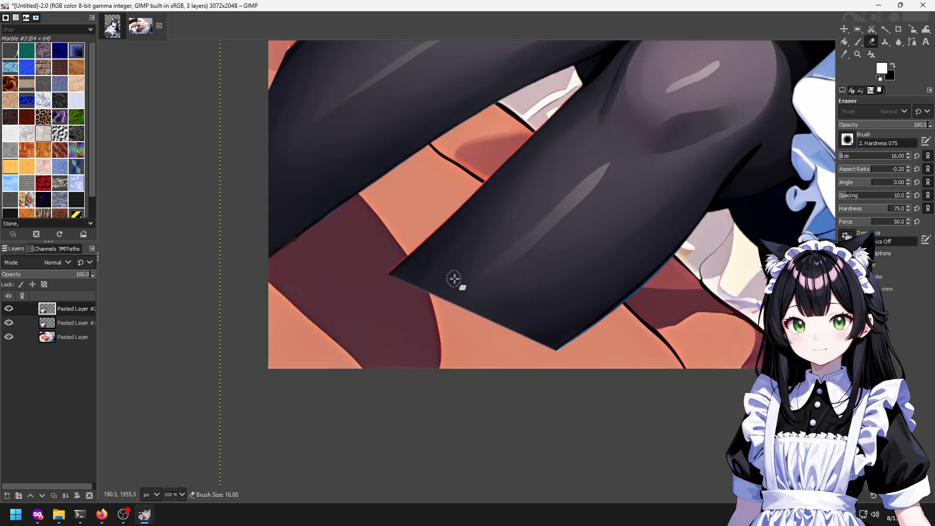
Switch to the Clone tool and enlarge its brush to 63 px for the lower leg.
key("c")
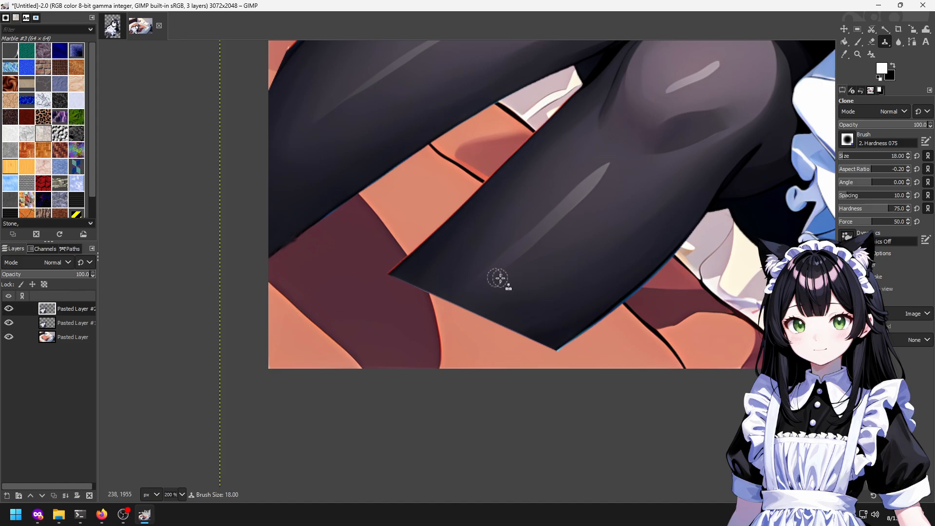
key("bracketright")
key("bracketright")
key("bracketright")
key("bracketright")
key("bracketright")
key("bracketright")
key("bracketright")
key("bracketright")
key("bracketright")
key("bracketright")
key("bracketright")
key("bracketright")
key("bracketright")
key("bracketright")
key("bracketright")
key("bracketright")
key("bracketright")
key("bracketright")
key("bracketright")
key("bracketright")
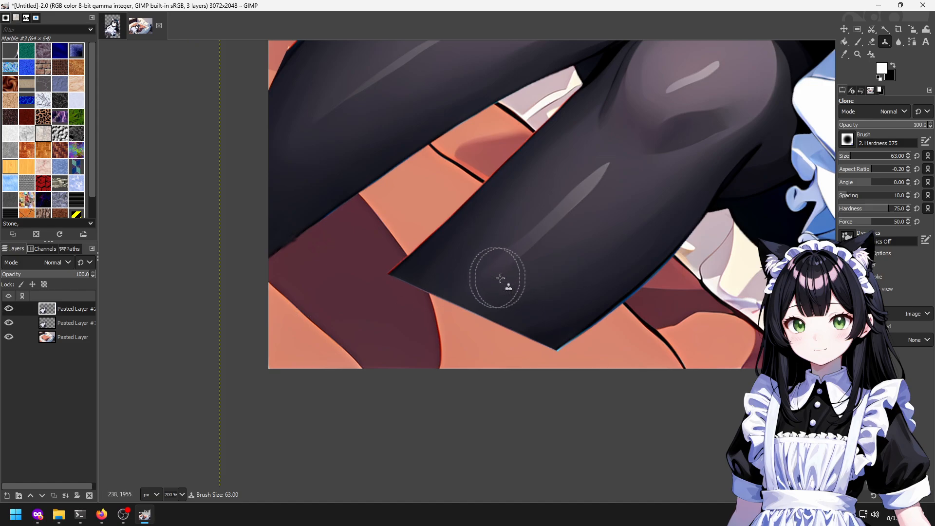
Try to extend the lower leg's cut-off end by cloning stocking texture over the blanket.
left_click(572, 274, "ctrl")
mouse_move(505, 330)
left_mouse_down()
mouse_move(454, 367)
mouse_move(564, 315)
mouse_move(571, 326)
mouse_move(562, 294)
left_mouse_up()
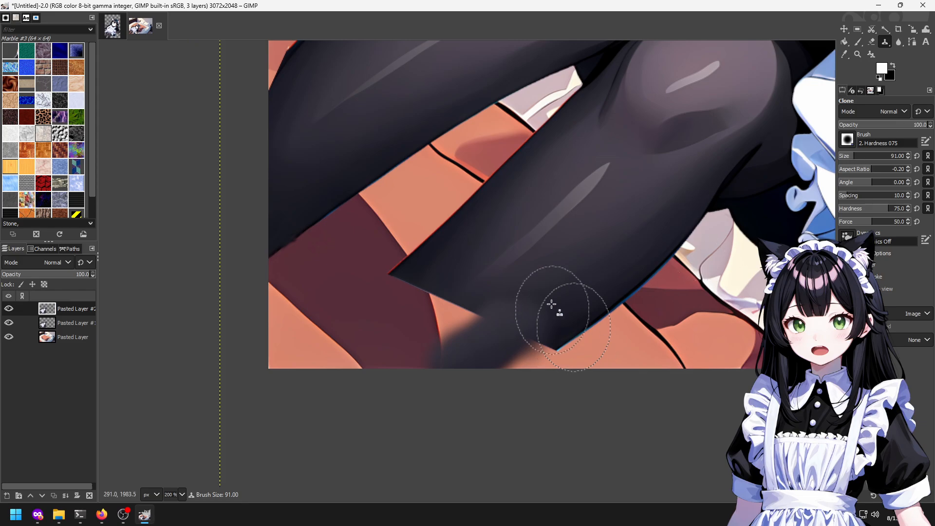
left_click(537, 352)
mouse_move(534, 355)
left_mouse_down()
mouse_move(522, 359)
mouse_move(533, 367)
left_mouse_up()
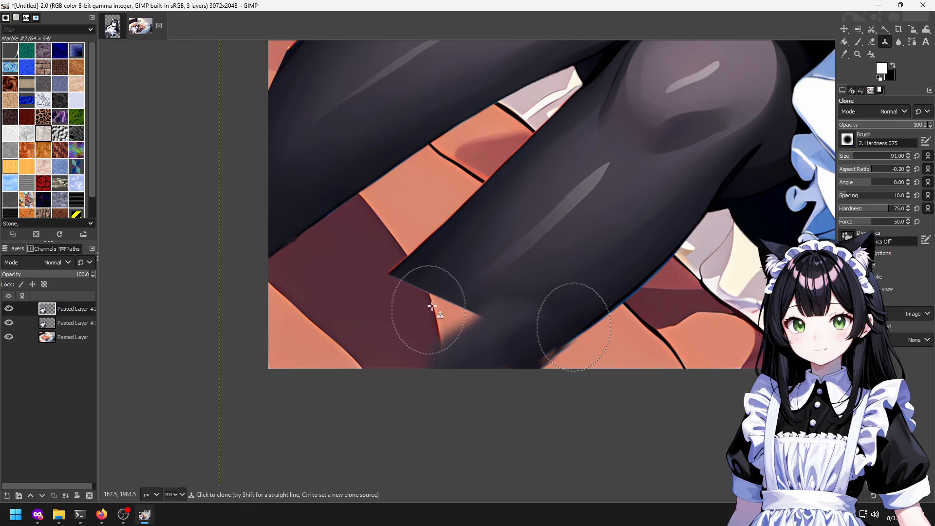
left_click(448, 241, "ctrl")
left_click_drag(393, 294, 316, 358)
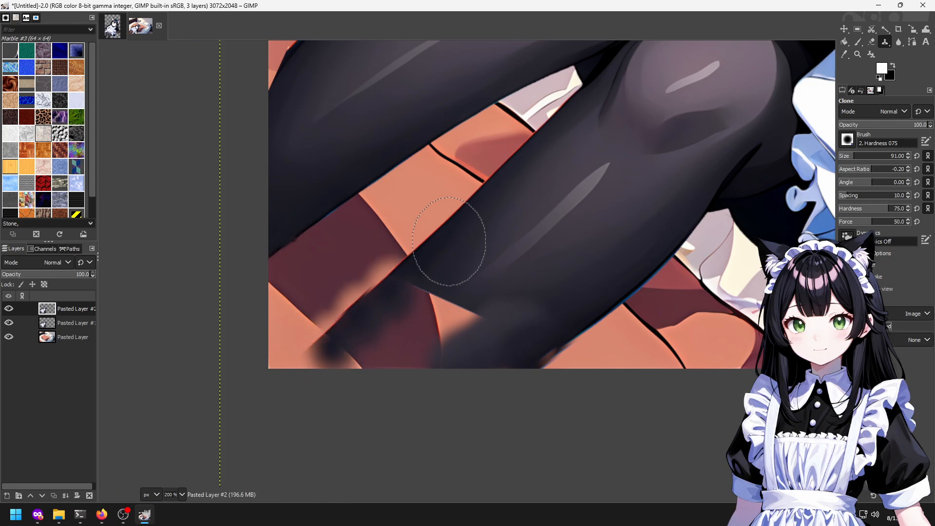
Undo all clone strokes on the lower leg.
key("ctrl+z")
key("ctrl+z")
key("ctrl+z")
key("ctrl+z")
key("ctrl+z")
key("ctrl+z")
key("ctrl+z")
key("ctrl+z")
key("ctrl+z")
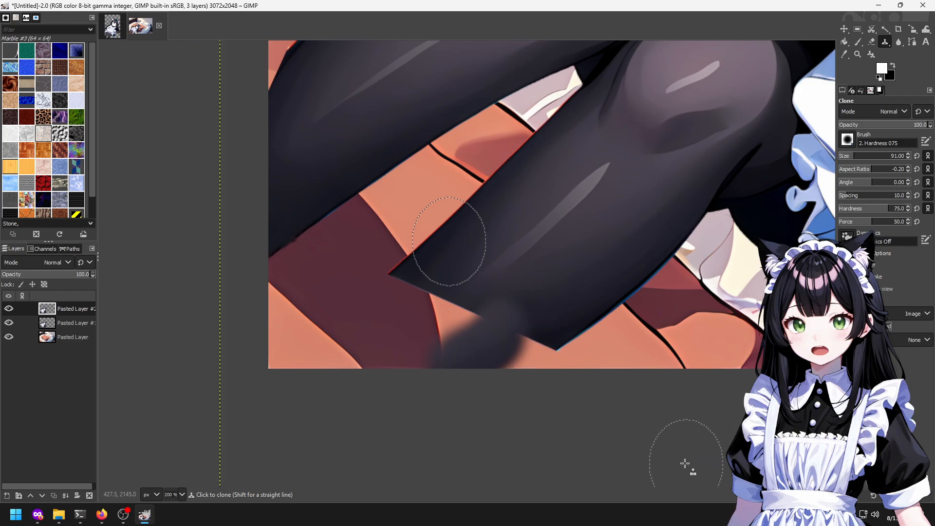
key("ctrl+z")
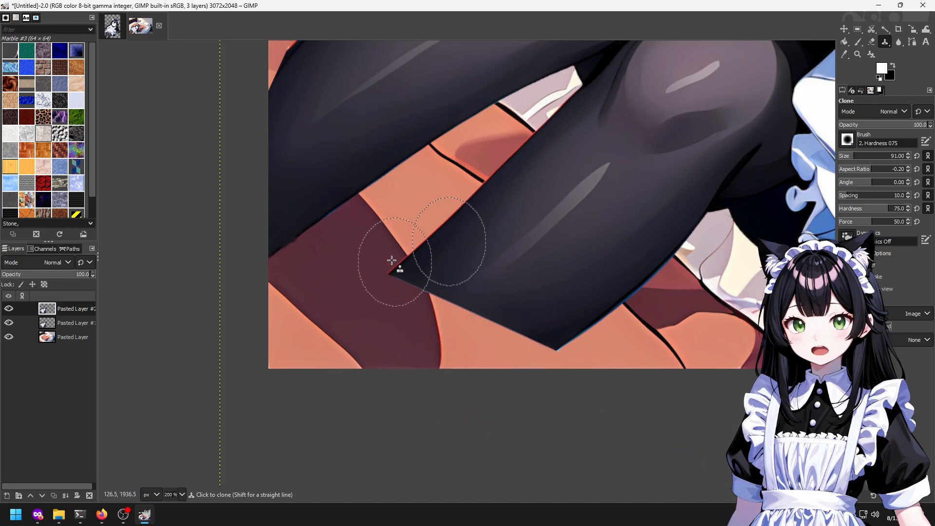
Continue the lower leg's upper outline down to the image's bottom edge by cloning it with a 91 px brush.
left_click(458, 213, "ctrl")
left_click(371, 289)
key("ctrl+z")
left_click(372, 291)
left_click(333, 331)
key("ctrl+z")
left_click(329, 330)
left_click(299, 352)
key("ctrl+z")
left_click(299, 359)
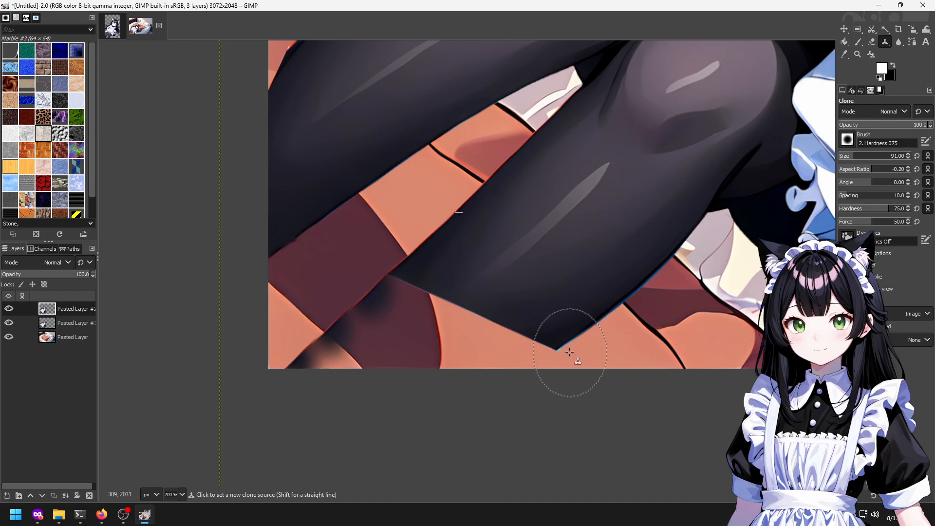
Clone the lower leg's underside outline from its cut-off tip down to the image's bottom edge.
left_click(592, 313, "ctrl")
left_click(526, 356)
left_click(530, 356)
left_click(537, 352)
Fill the blanket area between the lower leg's two extended outlines with cloned stocking texture.
left_click(526, 293, "ctrl")
left_click(570, 261, "ctrl")
left_click(479, 336)
left_click(492, 356)
left_click(497, 257, "ctrl")
left_click(575, 259, "ctrl")
left_click(456, 335)
left_click(446, 329)
left_click(451, 344)
left_click(438, 330)
left_click(424, 315)
left_click(404, 329)
left_click(386, 351)
left_click(371, 367)
Reduce the Clone brush to 50 px and cover the reddish patches inside the extended lower leg.
scroll(542, 358, "up", 1)
left_click(444, 214, "ctrl")
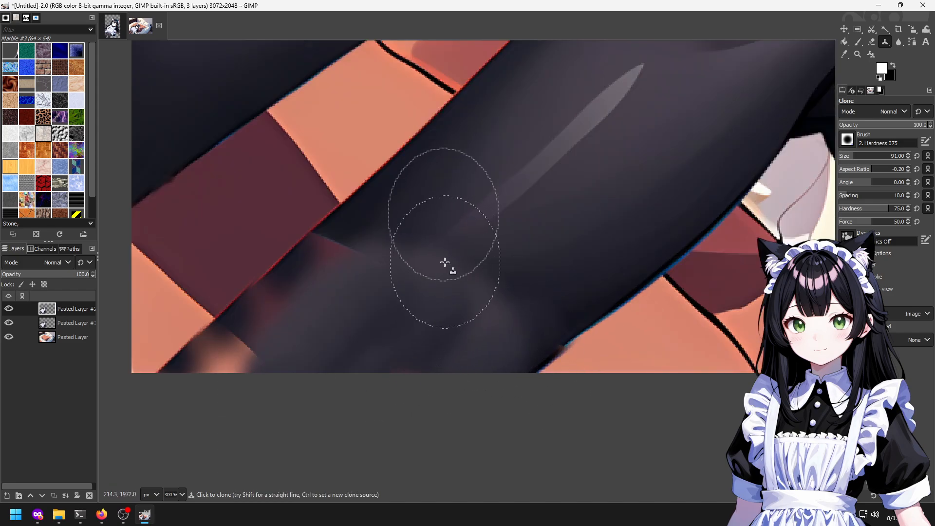
key("bracketleft")
key("bracketleft")
key("bracketleft")
key("bracketleft")
key("bracketleft")
key("bracketleft")
key("bracketleft")
key("bracketleft")
key("bracketleft")
key("bracketleft")
key("bracketleft")
key("bracketleft")
key("bracketleft")
key("bracketleft")
key("bracketleft")
key("bracketleft")
key("bracketleft")
key("bracketleft")
key("bracketleft")
key("bracketleft")
key("bracketleft")
key("bracketleft")
left_click(416, 195, "ctrl")
left_click(364, 255)
left_click(352, 255)
left_click(286, 261)
key("ctrl+z")
left_click(325, 262)
left_click(315, 319)
Clone stocking over the remaining orange and red spots near the bottom end of the lower leg.
scroll(463, 223, "down", 3)
scroll(464, 223, "left", 4)
left_click(428, 224)
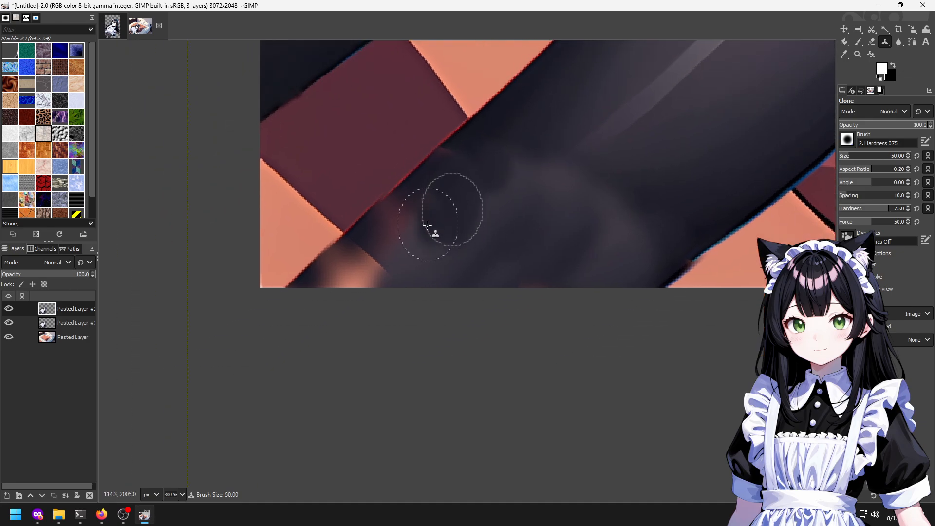
left_click(396, 262)
left_click(363, 288)
left_click(345, 275)
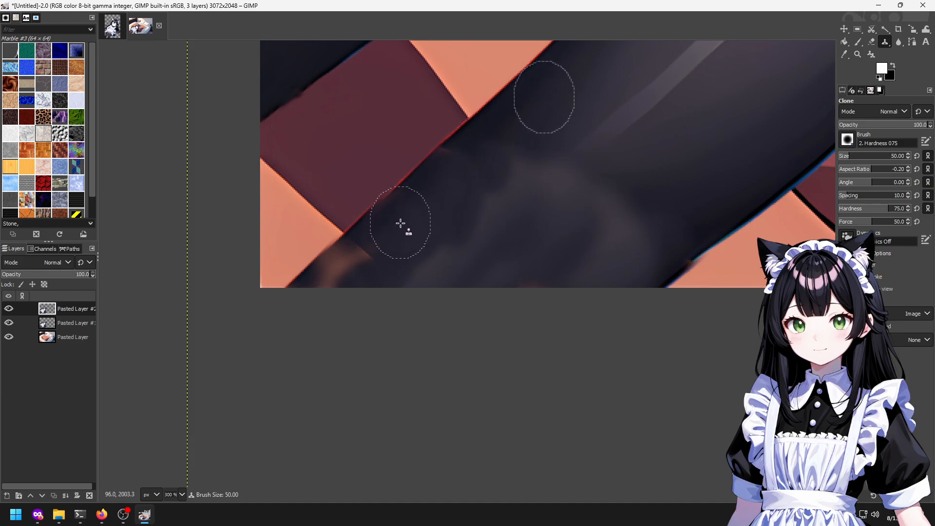
left_click(347, 271)
left_click(316, 292)
key("1")
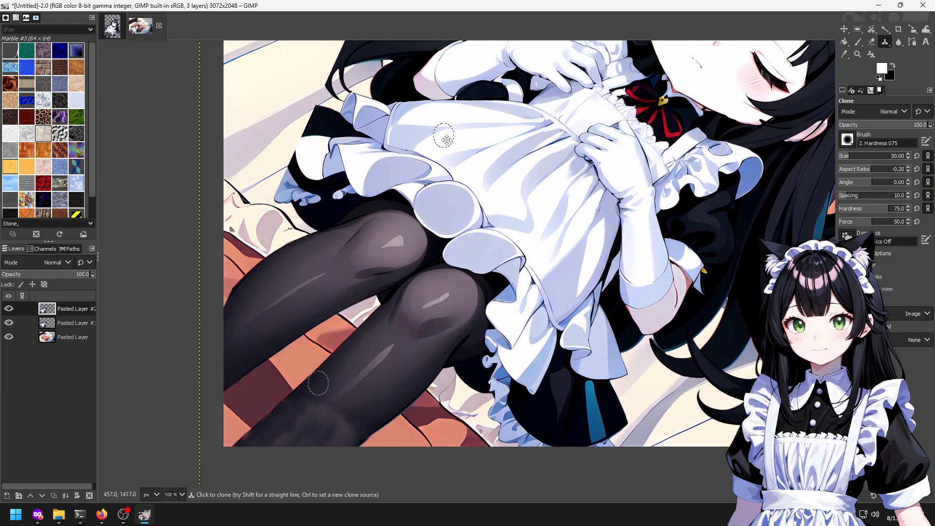
Try to clone black fabric over the straight cut-off edge of the skirt.
scroll(382, 198, "up", 3)
left_click(359, 209)
left_click(384, 242)
key("ctrl+z")
Pick the skirt's near-black colour and paint its cut-off corner outward into a rounded shape with a 50 px brush.
key("o")
left_click(394, 211)
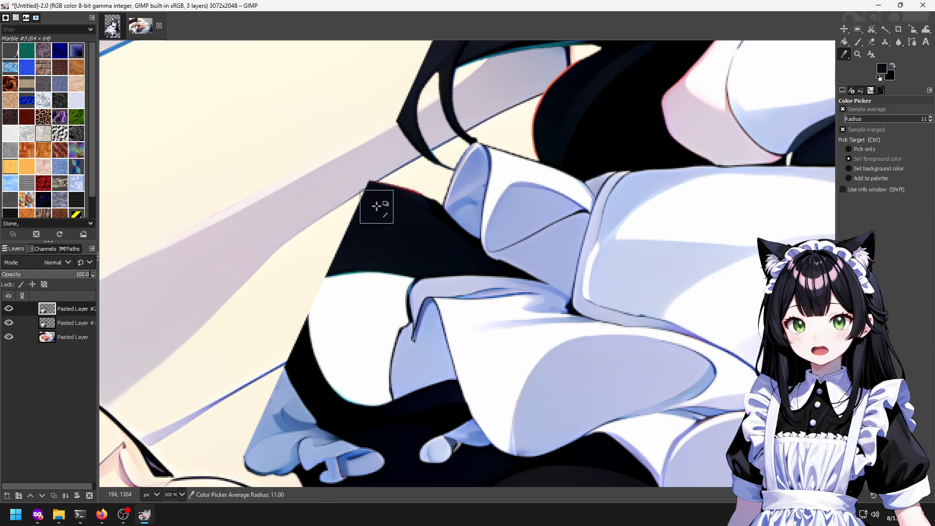
key("p")
mouse_move(366, 212)
left_mouse_down()
mouse_move(332, 211)
mouse_move(291, 232)
mouse_move(322, 229)
mouse_move(450, 169)
mouse_move(445, 161)
mouse_move(393, 169)
mouse_move(305, 255)
mouse_move(402, 303)
left_mouse_up()
left_click(429, 286, "ctrl")
left_click(477, 193, "ctrl")
mouse_move(454, 181)
left_mouse_down()
mouse_move(398, 200)
mouse_move(412, 199)
mouse_move(372, 223)
mouse_move(389, 224)
mouse_move(362, 262)
mouse_move(404, 285)
mouse_move(391, 274)
mouse_move(393, 244)
left_mouse_up()
scroll(449, 247, "up", 2, "ctrl")
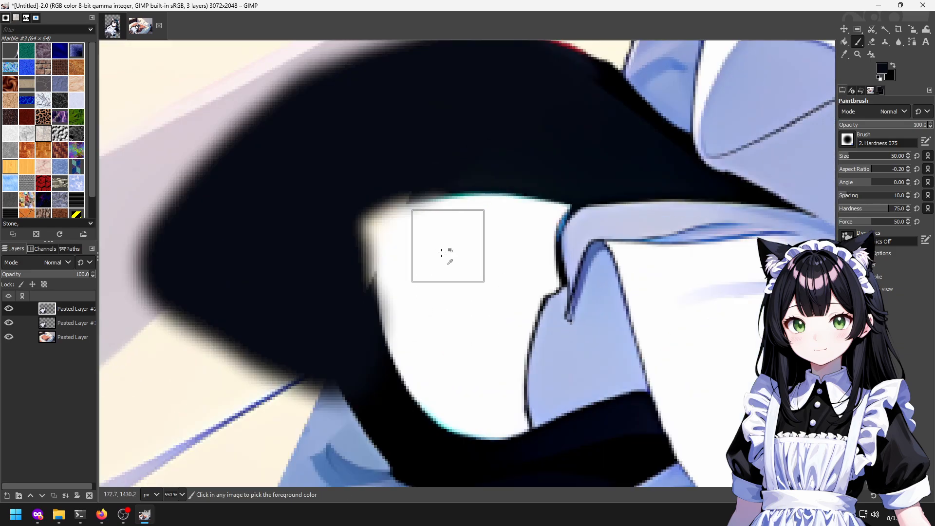
Pick the frill's light blue and paint a rounded extension of the ruffle along the skirt's cut-off side.
left_click(502, 329, "ctrl")
mouse_move(449, 313)
left_mouse_down()
mouse_move(448, 292)
mouse_move(344, 247)
mouse_move(406, 322)
mouse_move(334, 304)
mouse_move(347, 156)
left_mouse_up()
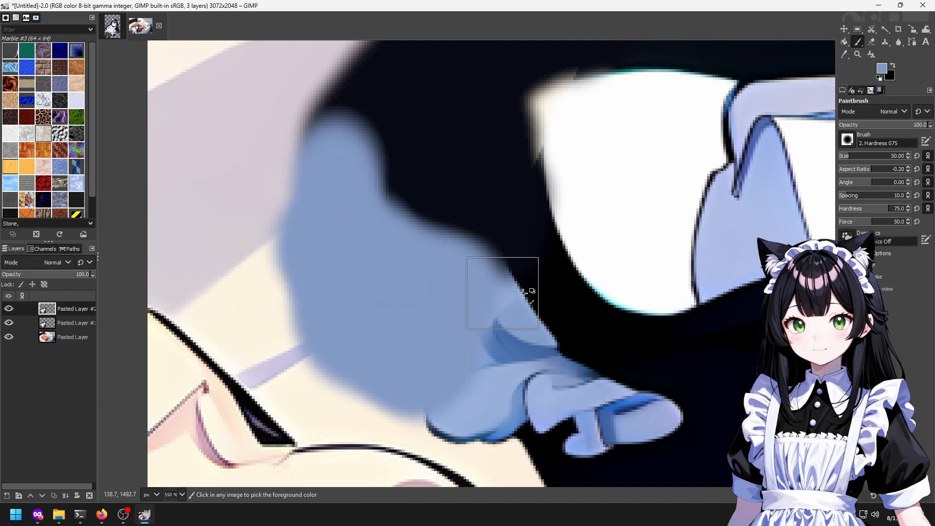
scroll(507, 292, "down", 7, "ctrl")
Pick the hair's dark navy colour and paint over the cut-off edge of the long lock with a 50 px brush.
scroll(486, 331, "up", 5, "ctrl")
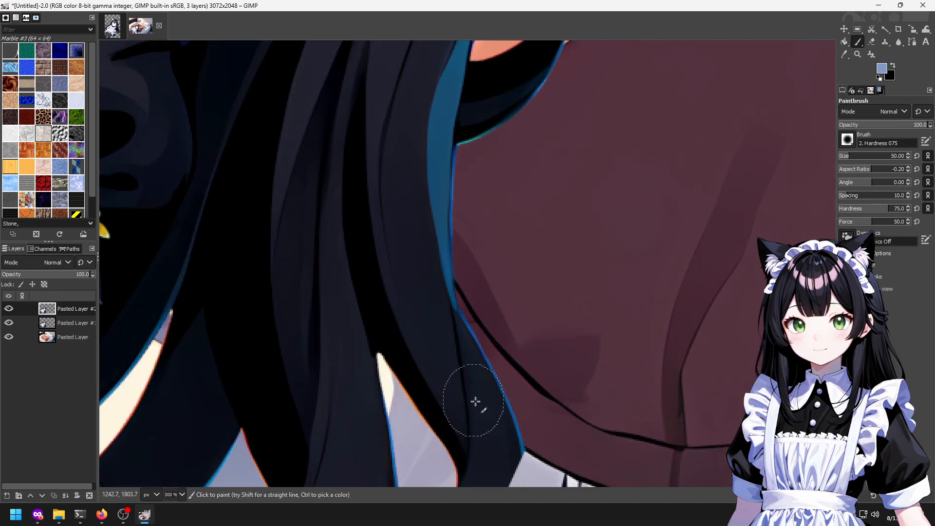
scroll(475, 400, "down", 1, "ctrl")
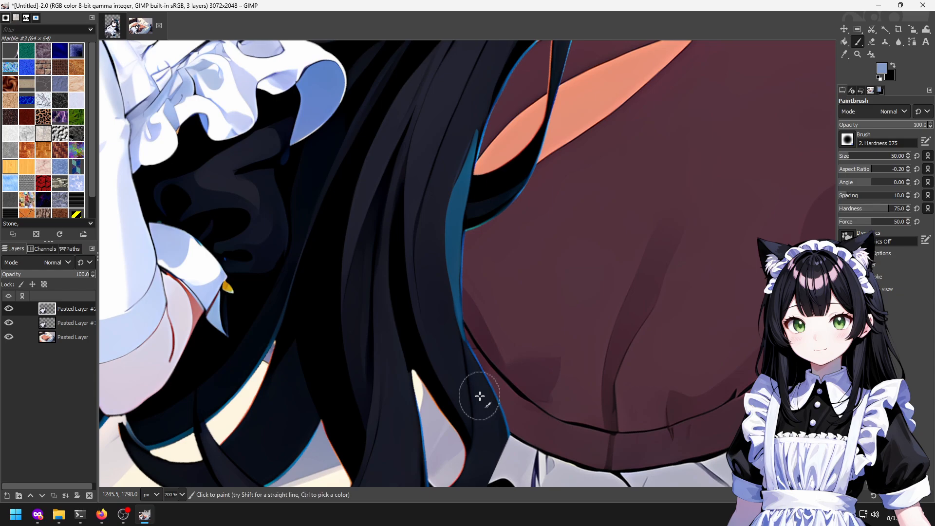
key("o")
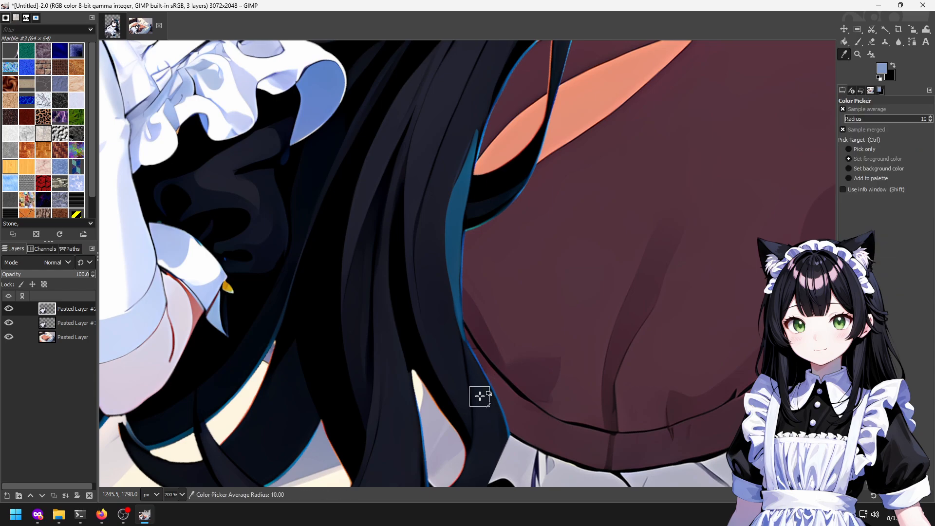
scroll(514, 418, "up", 1, "ctrl")
scroll(497, 322, "down", 1, "ctrl")
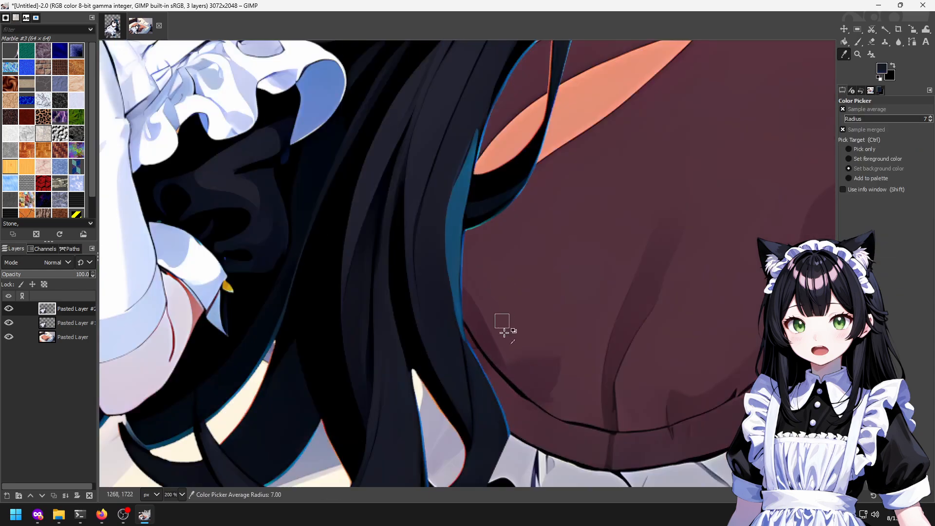
scroll(490, 273, "down", 2, "ctrl")
scroll(480, 271, "down", 1)
key("p")
scroll(497, 381, "up", 1)
scroll(496, 382, "up", 1, "ctrl")
scroll(524, 331, "up", 3, "ctrl")
mouse_move(522, 209)
left_mouse_down()
mouse_move(519, 195)
mouse_move(538, 201)
mouse_move(490, 307)
mouse_move(467, 328)
mouse_move(429, 302)
mouse_move(419, 372)
mouse_move(390, 388)
mouse_move(447, 390)
left_mouse_up()
scroll(513, 271, "down", 3)
key("ctrl+z")
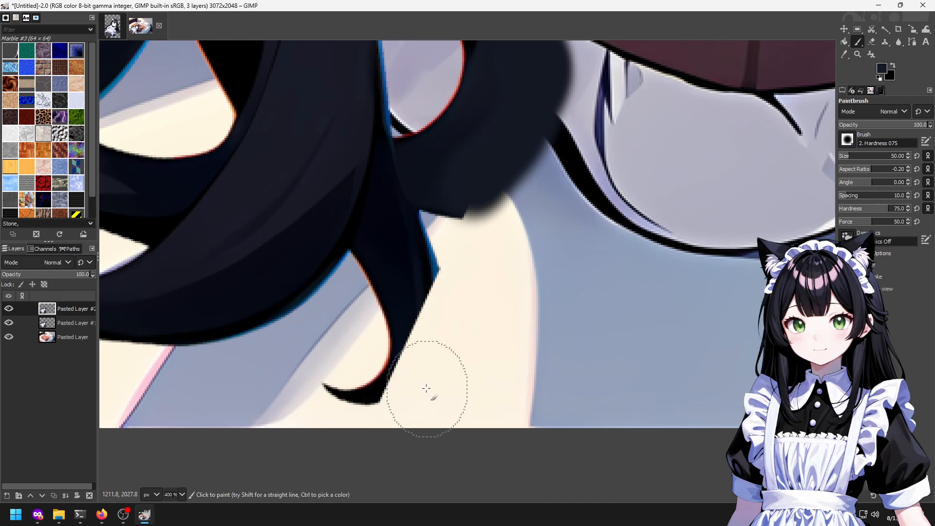
Reduce the brush to 28 px and try to paint beside the long hair lock's cut-off tip.
key("bracketleft")
key("bracketleft")
key("bracketleft")
key("bracketleft")
key("bracketleft")
key("bracketleft")
key("bracketleft")
key("bracketleft")
key("bracketleft")
key("bracketleft")
key("bracketleft")
key("bracketleft")
key("bracketleft")
key("bracketleft")
key("bracketleft")
key("bracketleft")
key("bracketleft")
key("bracketleft")
key("bracketleft")
key("bracketleft")
mouse_move(420, 289)
left_mouse_down()
mouse_move(398, 387)
mouse_move(440, 334)
mouse_move(436, 282)
mouse_move(411, 358)
mouse_move(447, 329)
left_mouse_up()
key("ctrl+z")
scroll(447, 330, "down", 6)
scroll(561, 119, "down", 2)
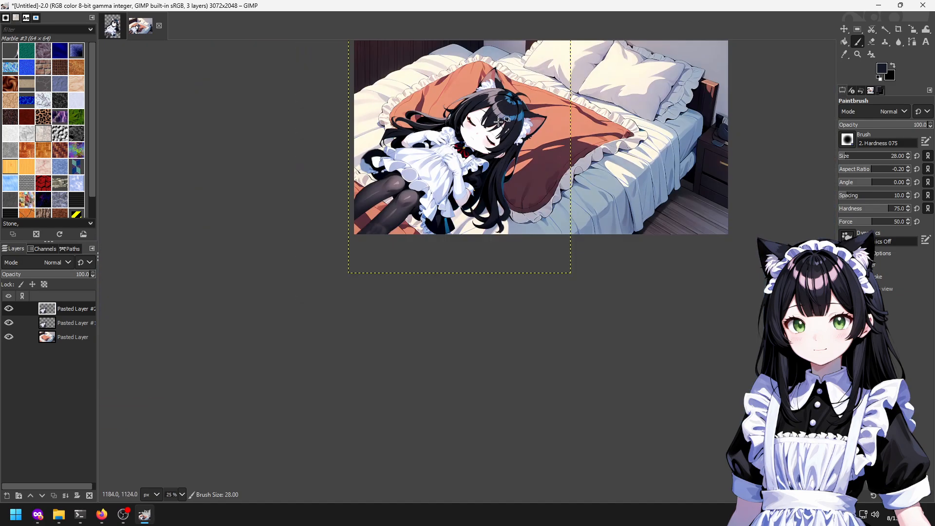
left_click_drag(662, 145, 500, 247)
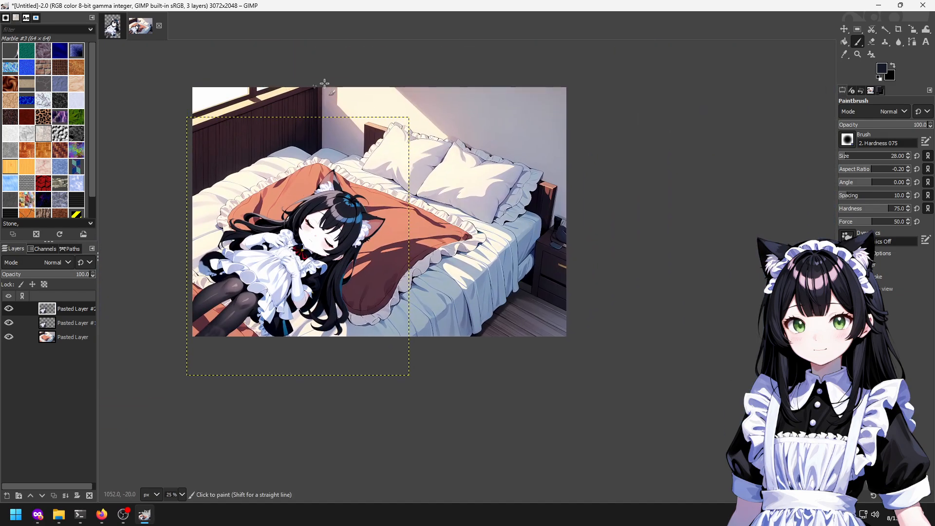
Duplicate the image and scale the copy to a height of 1024 px with its proportions kept.
key("ctrl+d")
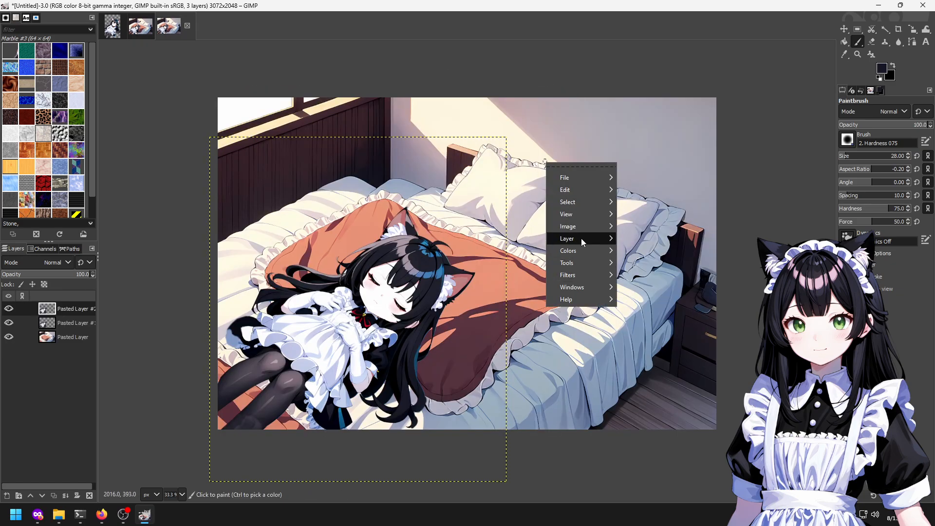
mouse_move(568, 226)
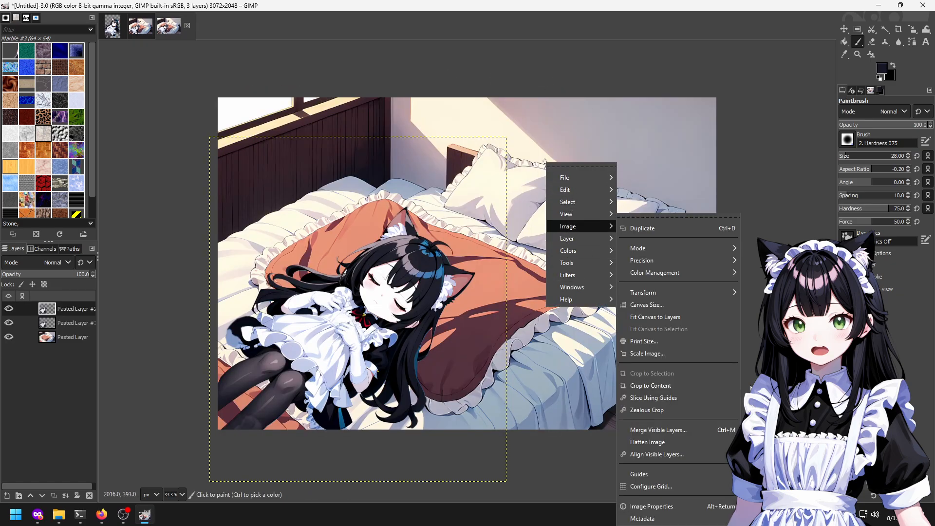
left_click(649, 350)
key("Tab")
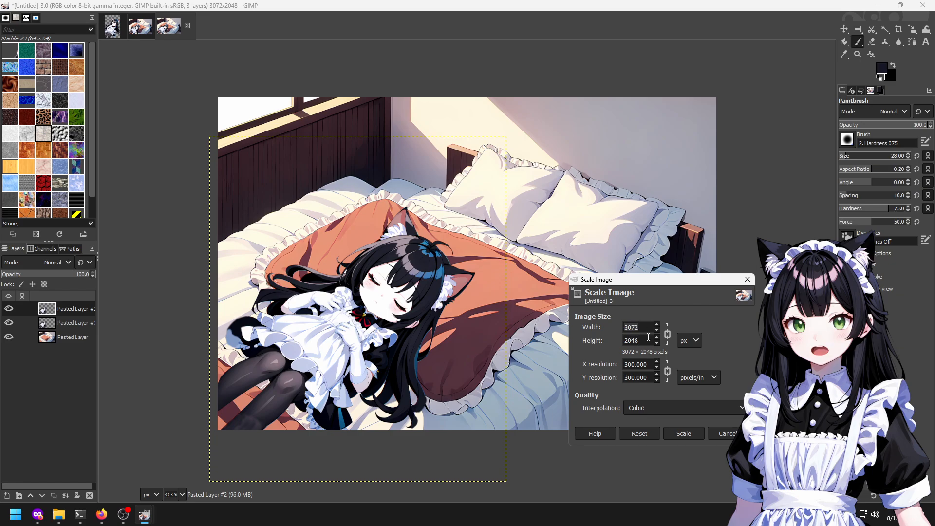
type("1024")
key("Tab")
left_click(688, 436)
scroll(494, 240, "up", 2, "ctrl")
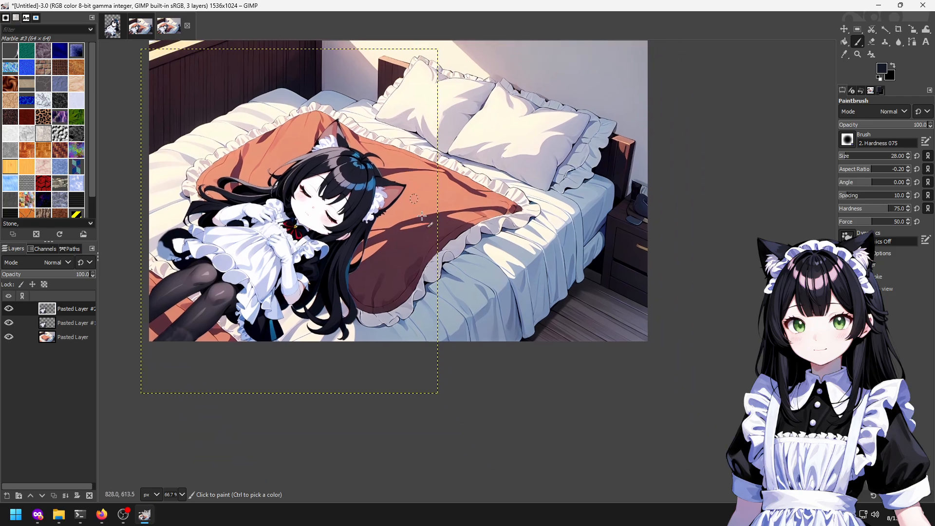
Export the scaled copy as temp.png into the Pictures folder, replacing the existing file.
left_click(63, 337)
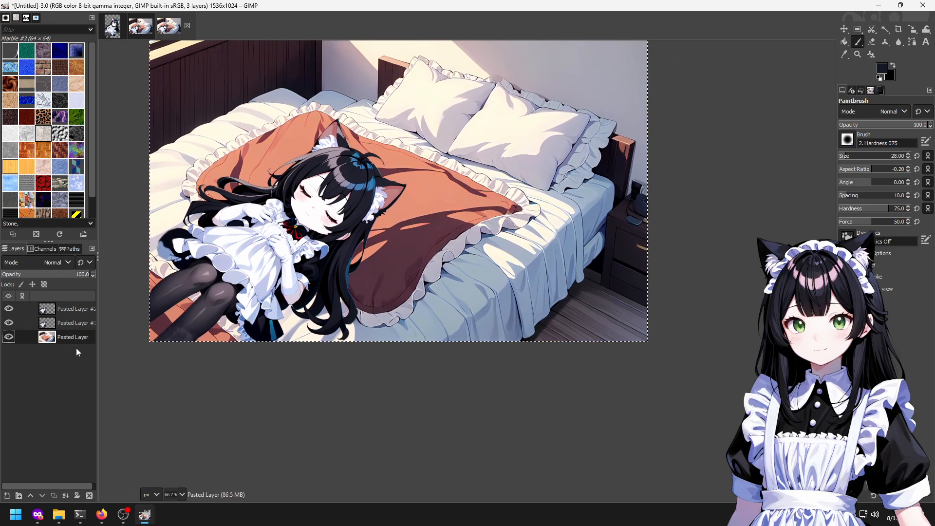
key("ctrl+shift+e")
type("temp")
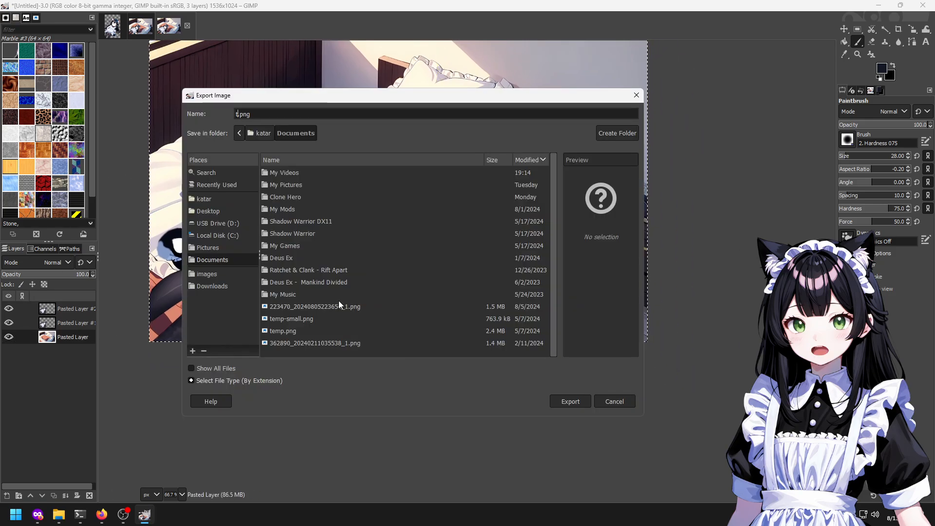
left_click(207, 248)
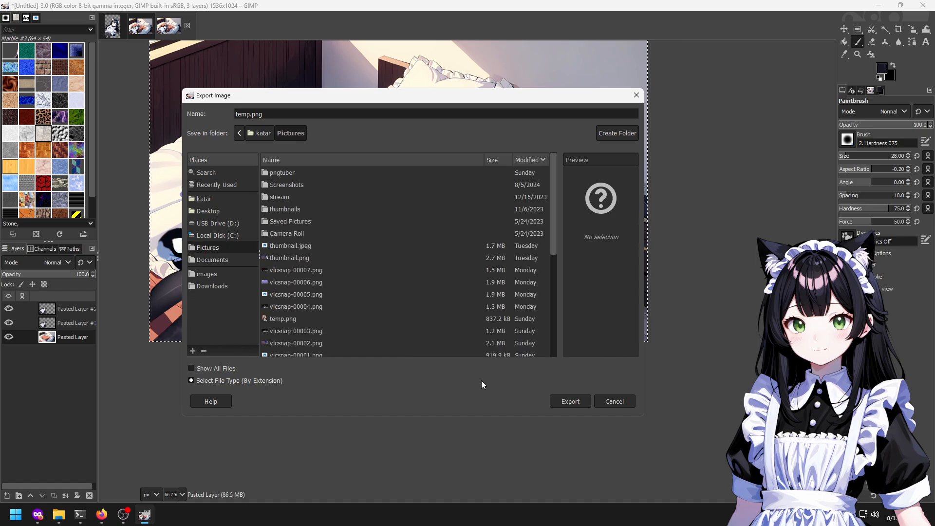
left_click(570, 401)
left_click(452, 299)
left_click(472, 379)
Switch to the ComfyUI workflow and trim the negative prompt to "(bad quality, worst quality:1.4), nsfw, nude".
left_click(102, 514)
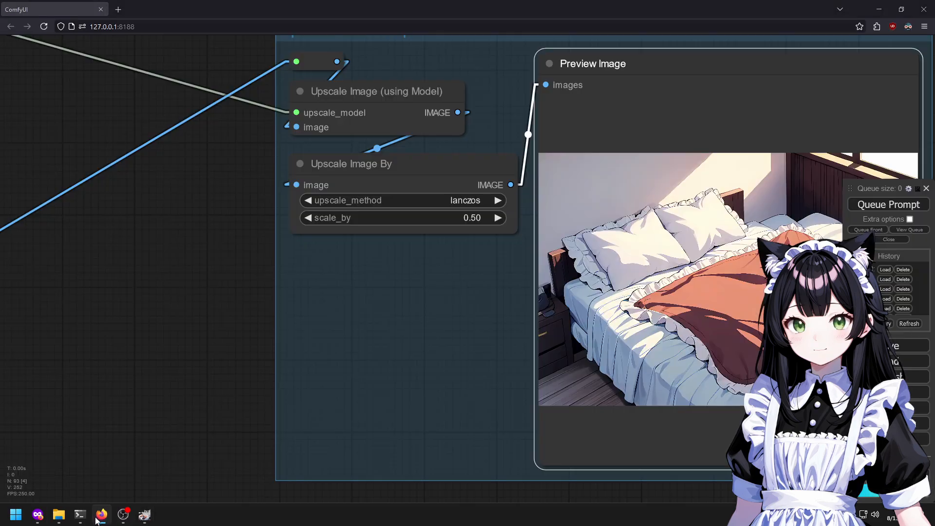
left_click(80, 514)
left_click(226, 430)
scroll(206, 421, "down", 10)
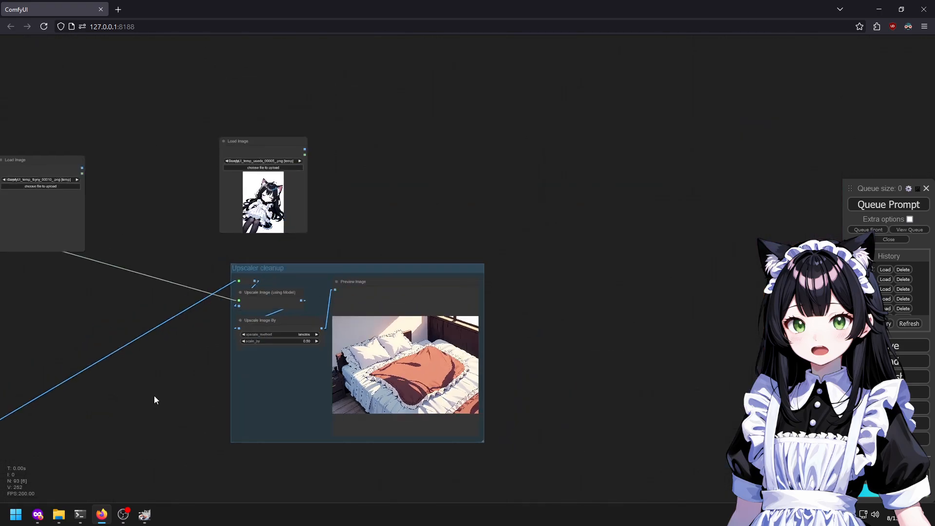
left_click_drag(167, 408, 627, 231)
scroll(627, 231, "down", 5)
left_click_drag(481, 269, 442, 137)
left_click_drag(468, 388, 518, 89)
scroll(519, 92, "up", 6)
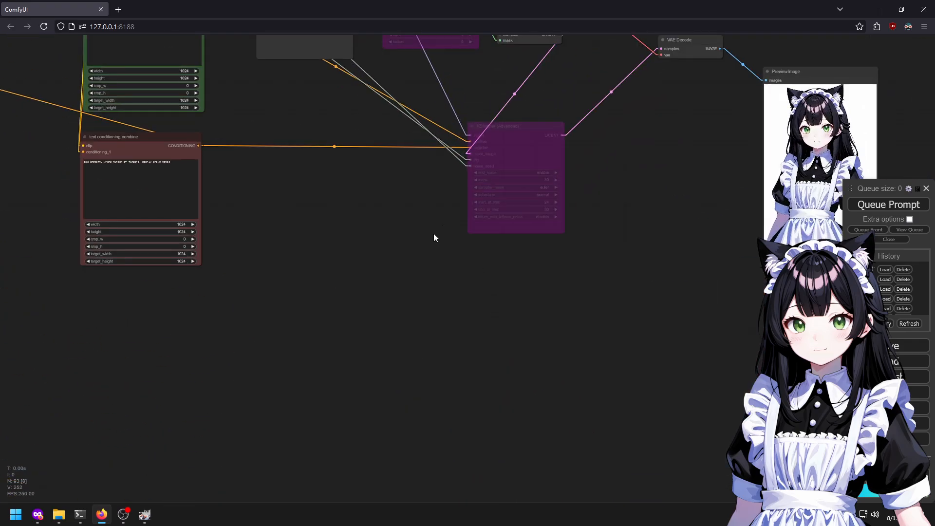
left_click_drag(444, 220, 529, 434)
scroll(222, 134, "up", 4)
scroll(217, 171, "down", 5)
left_click_drag(261, 73, 551, 206)
left_click_drag(341, 122, 388, 386)
scroll(243, 156, "up", 5)
left_click_drag(284, 162, 254, 416)
left_click(472, 196)
left_click_drag(415, 294, 354, 292)
key("BackSpace")
key("ctrl+BackSpace")
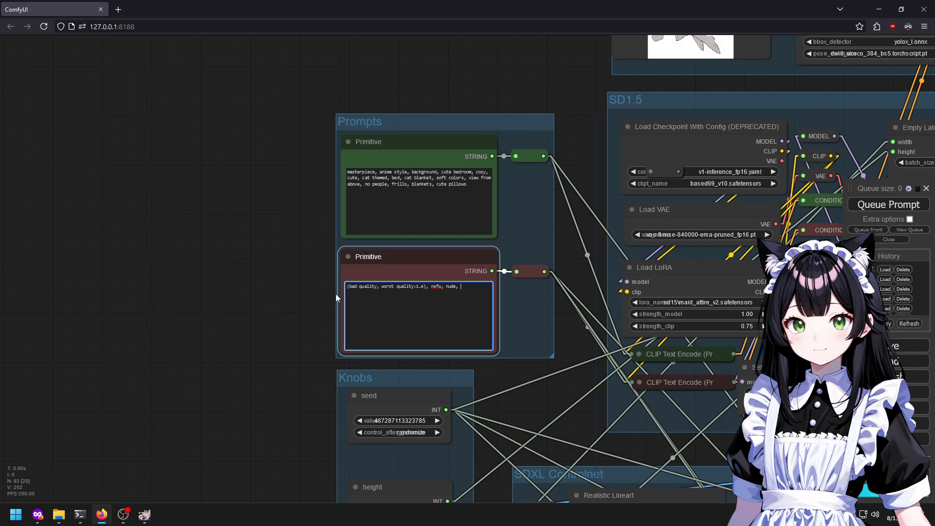
scroll(442, 101, "up", 4)
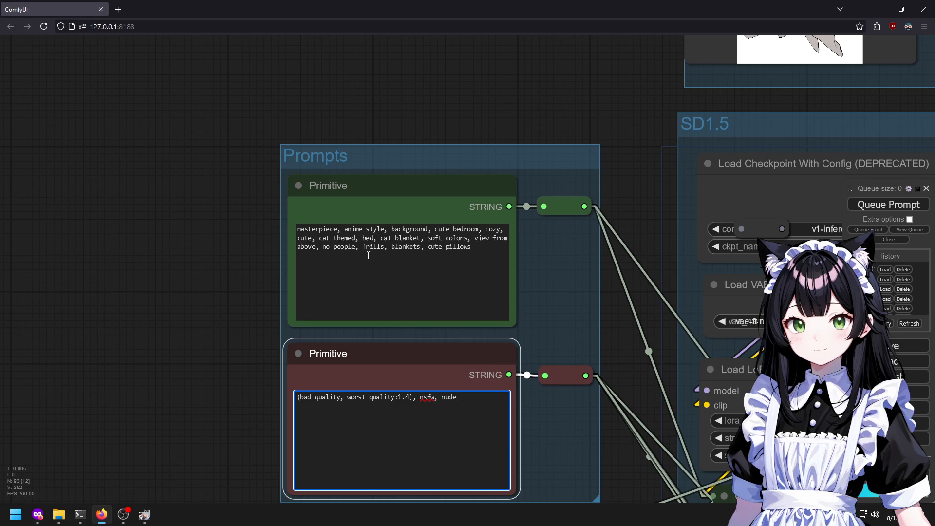
Replace "no people" in the positive prompt with "1girl, catgirl, maid outfit".
left_click(327, 249)
left_click_drag(324, 248, 345, 247)
type("1girl, catgirl, maid outf")
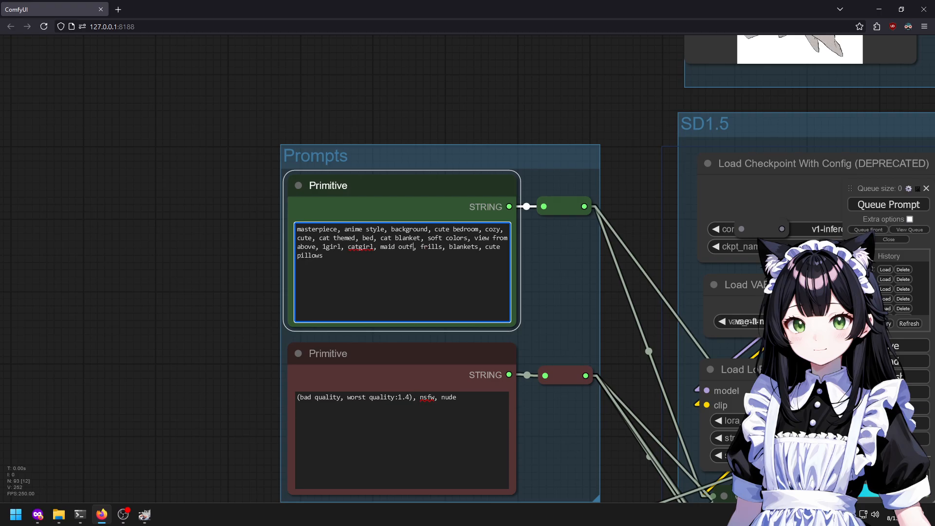
Clear the "beautiful hands in gloves" text from the green text conditioning combine node.
scroll(492, 331, "down", 12)
scroll(409, 350, "up", 5)
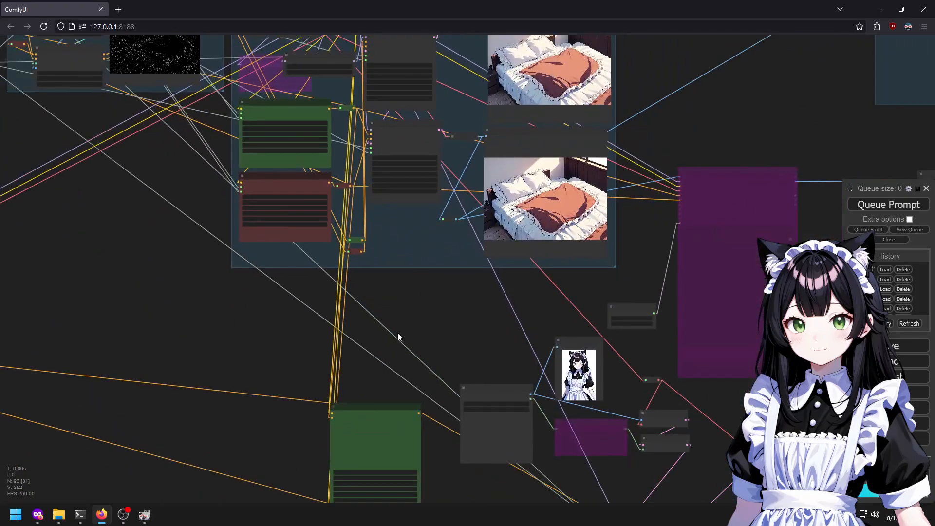
left_click_drag(327, 440, 340, 303)
scroll(340, 303, "up", 5)
left_click_drag(393, 265, 226, 247)
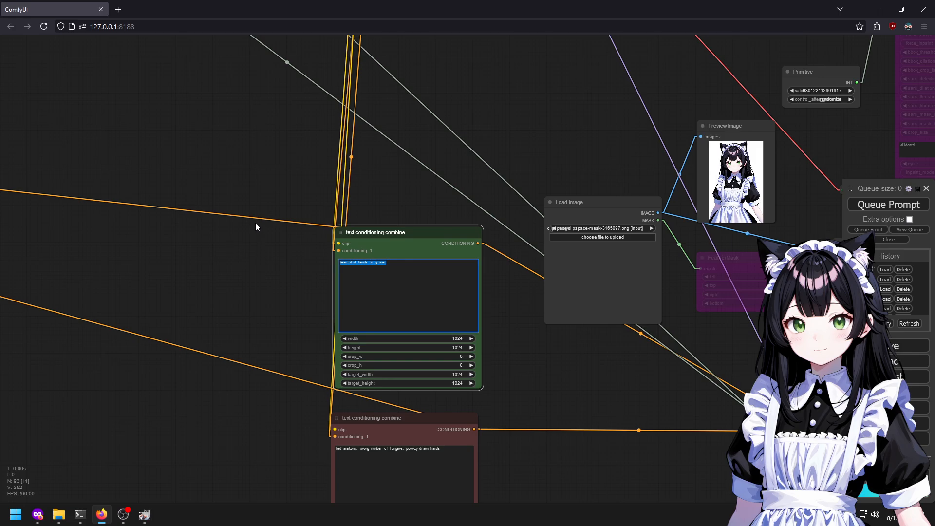
scroll(439, 341, "up", 4)
left_click_drag(582, 407, 566, 255)
left_click_drag(355, 98, 139, 72)
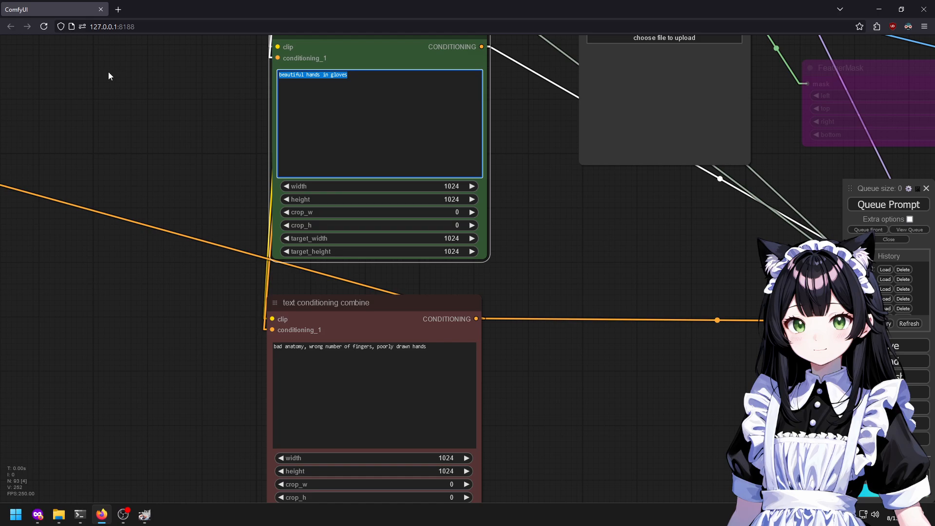
type("m")
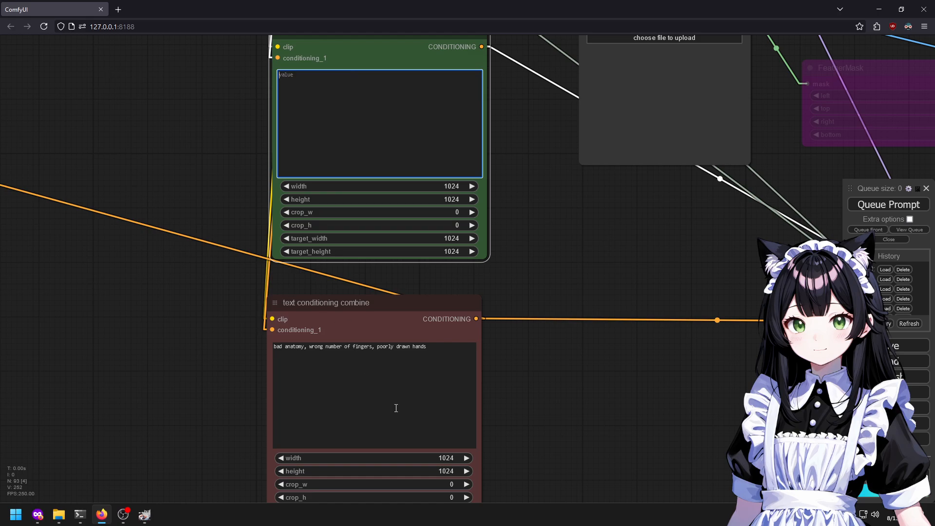
Replace the text in the red text conditioning combine node with "poorly drawn".
left_click(393, 409)
key("ctrl+a")
type("poor")
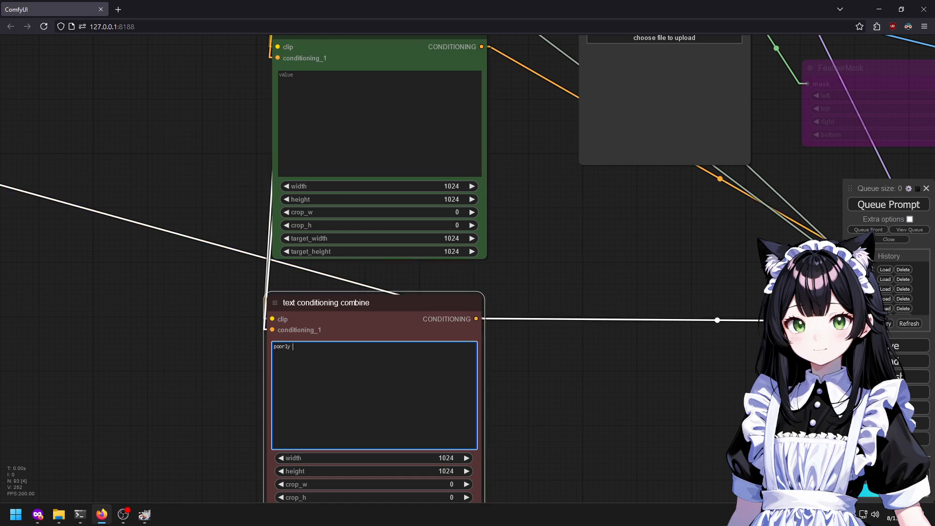
Load temp.png from the Pictures folder into the Load Image node that feeds the inpainting VAE Encode.
scroll(423, 361, "down", 6)
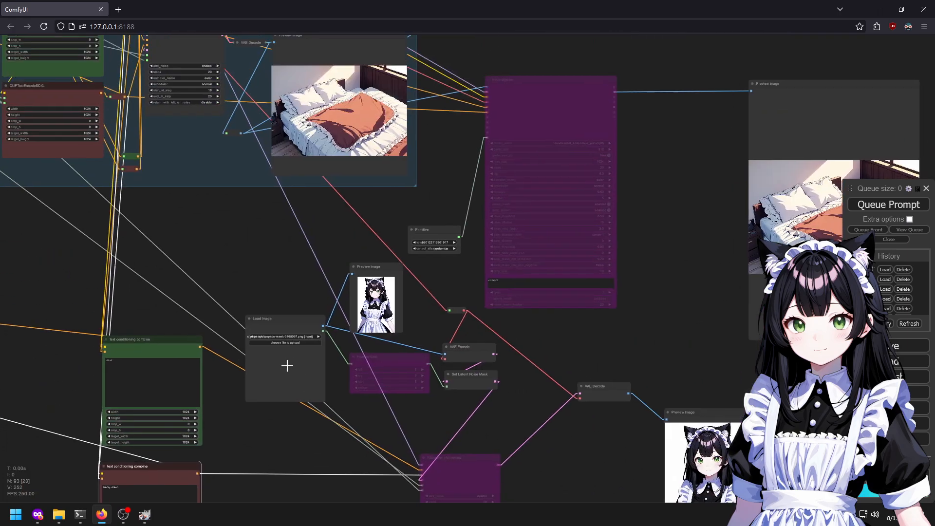
scroll(546, 330, "up", 3)
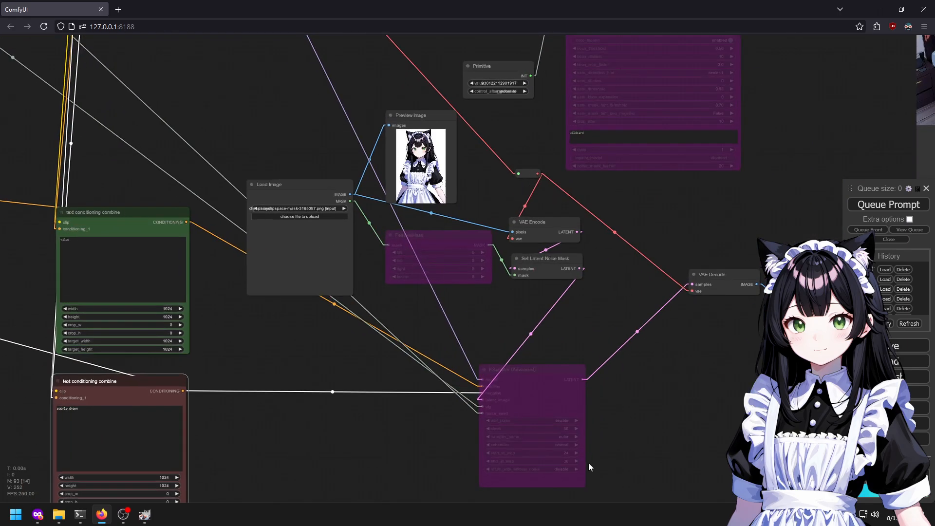
right_click(274, 251)
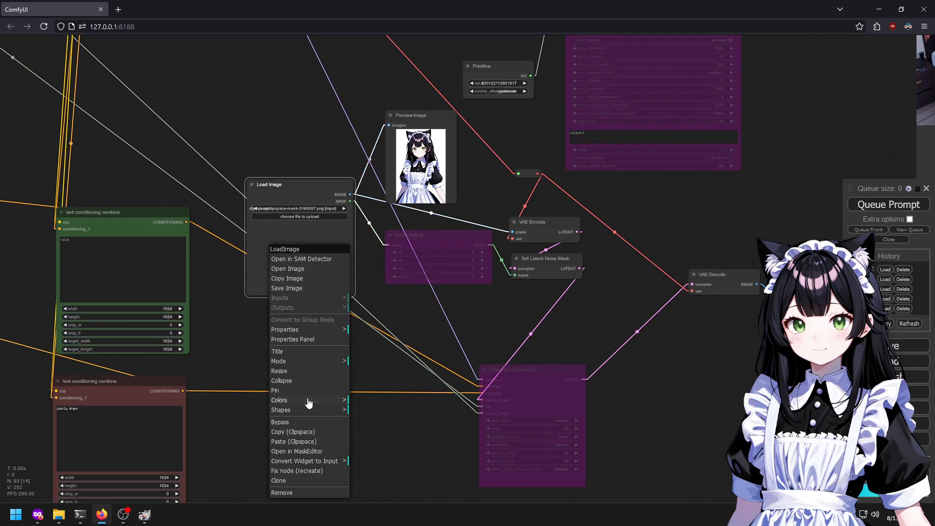
left_click(274, 216)
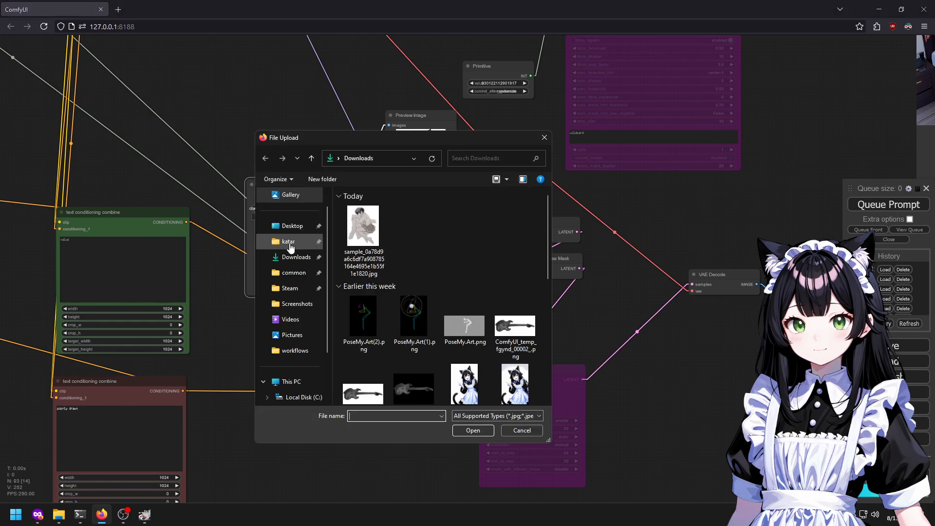
left_click(292, 334)
scroll(451, 316, "down", 5)
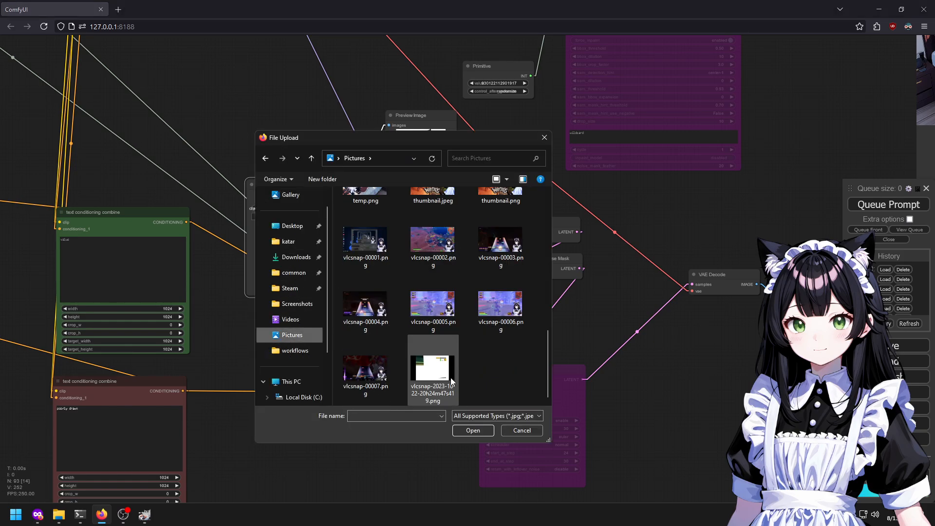
scroll(409, 270, "up", 2)
double_click(370, 385)
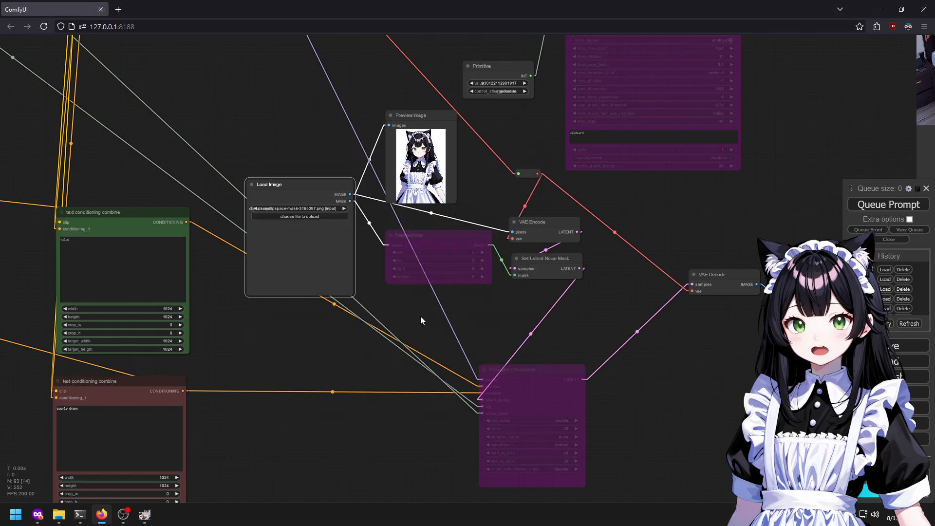
Open the image loaded in the inpainting Load Image node in MaskEditor and paint a mask around the maid's hair and outline.
scroll(374, 169, "up", 5)
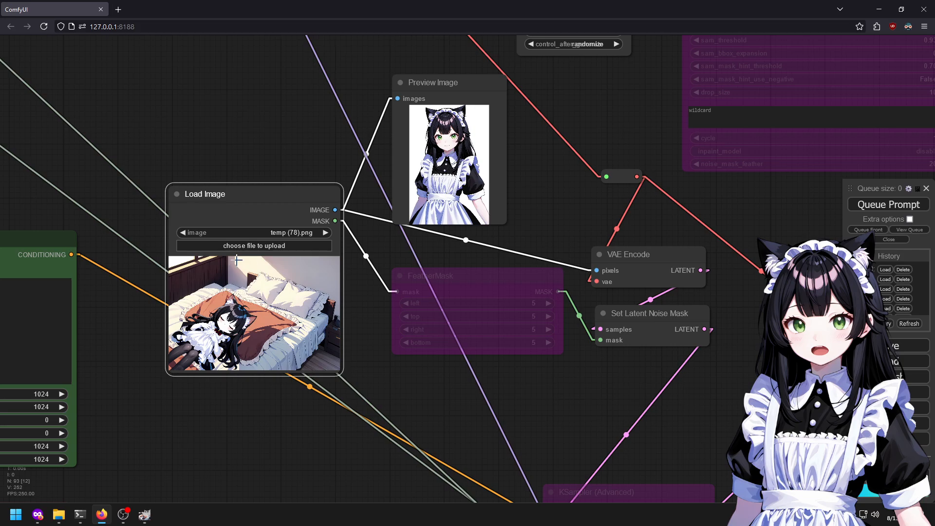
right_click(241, 275)
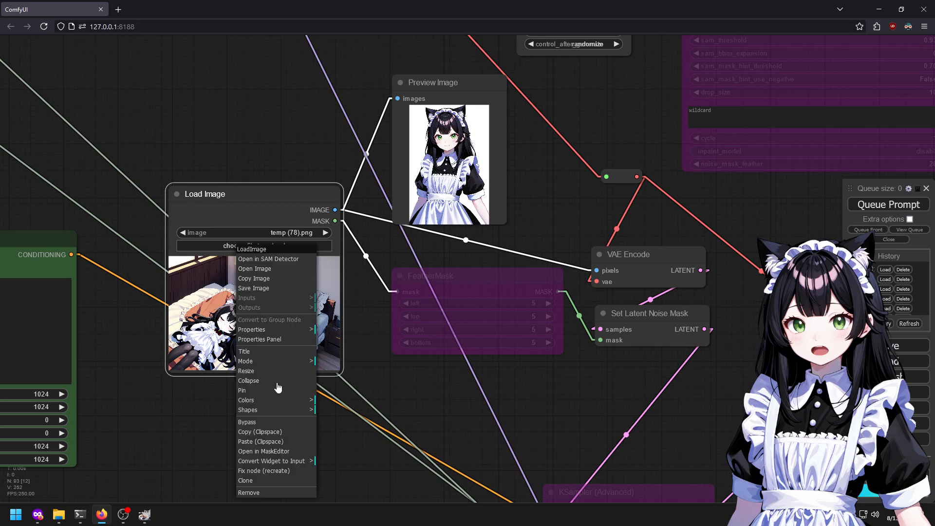
left_click(267, 451)
scroll(377, 206, "down", 10)
mouse_move(382, 206)
left_mouse_down()
mouse_move(364, 239)
mouse_move(328, 261)
mouse_move(315, 284)
left_mouse_up()
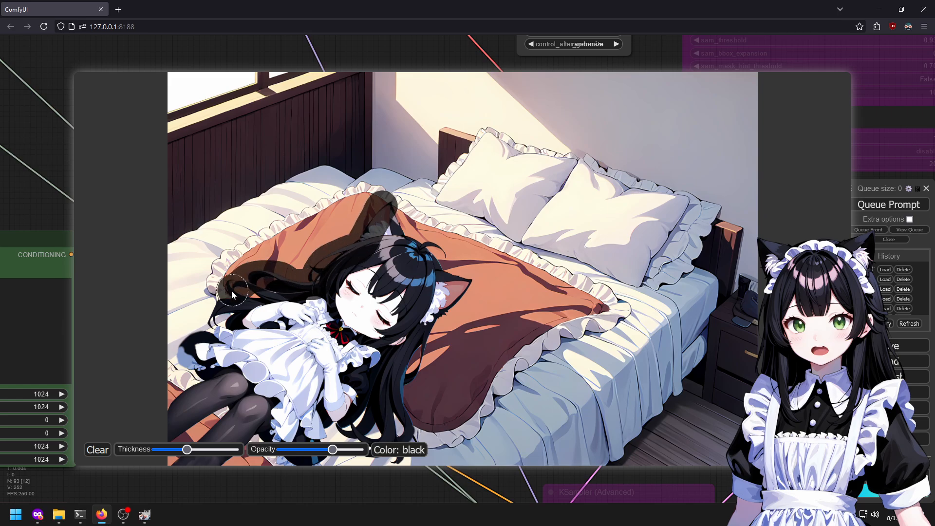
left_click_drag(233, 294, 218, 309)
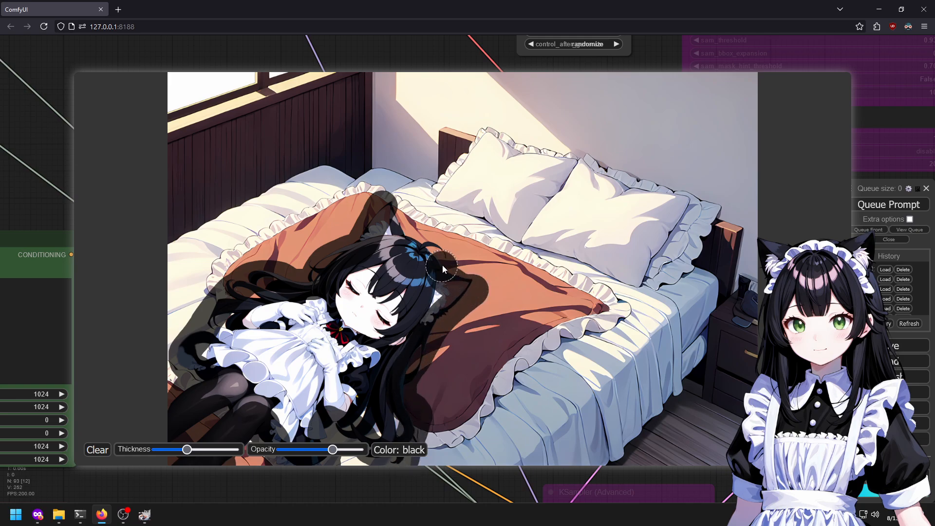
Extend the mask over the maid's ears, face, arms and dress, and save it to the Load Image node.
mouse_move(397, 225)
left_mouse_down()
mouse_move(356, 279)
mouse_move(395, 296)
left_mouse_up()
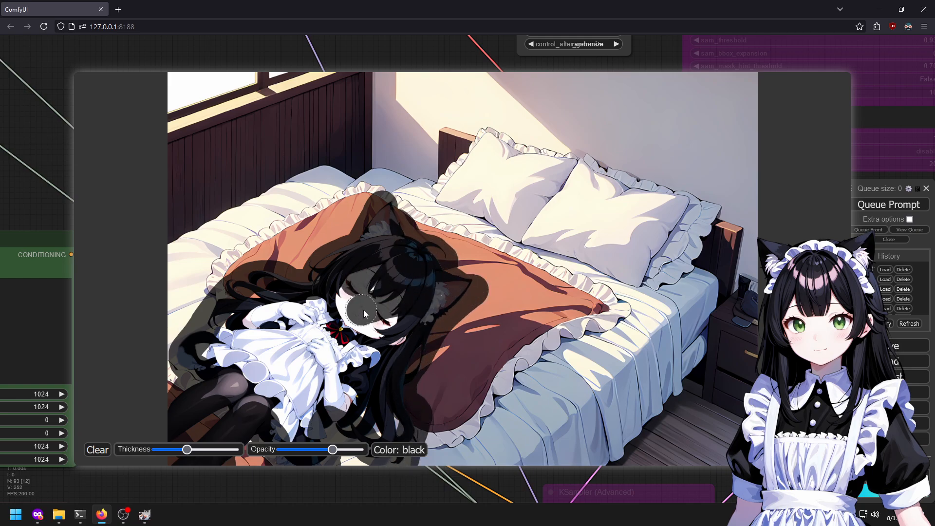
mouse_move(381, 378)
left_mouse_down()
mouse_move(352, 361)
mouse_move(270, 372)
mouse_move(263, 355)
mouse_move(253, 370)
mouse_move(260, 342)
mouse_move(224, 340)
mouse_move(289, 316)
mouse_move(274, 333)
mouse_move(271, 303)
mouse_move(290, 323)
mouse_move(279, 372)
left_mouse_up()
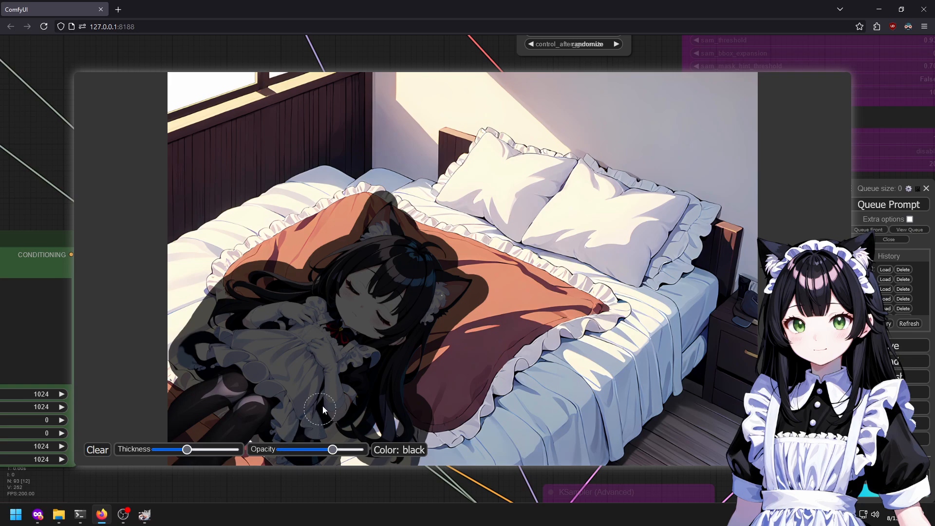
left_click_drag(281, 379, 341, 337)
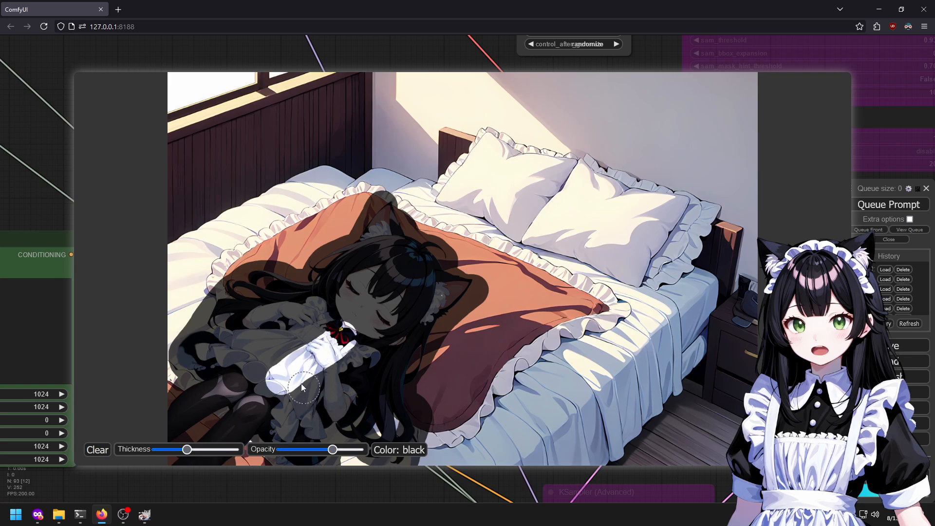
mouse_move(323, 358)
left_mouse_down()
mouse_move(343, 337)
mouse_move(302, 365)
left_mouse_up()
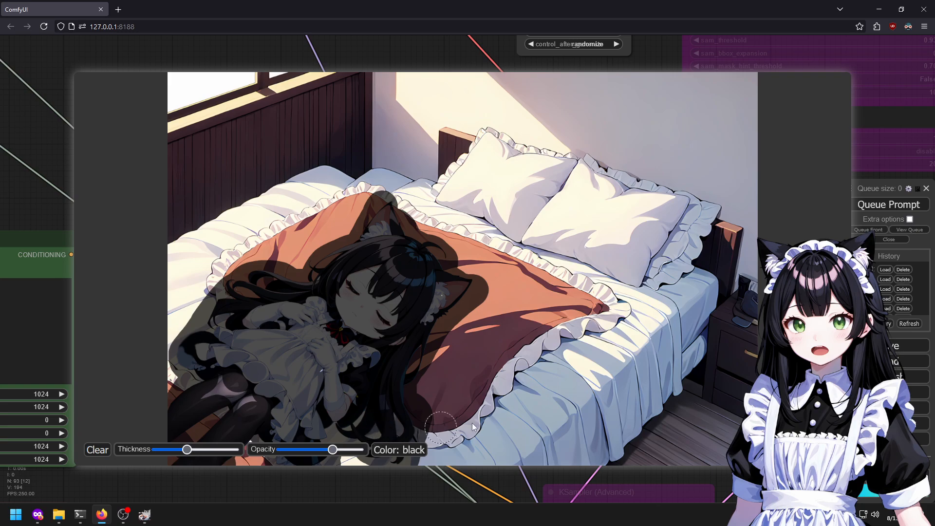
left_click(826, 450)
Turn off bypass on the FeatherMask and KSampler (Advanced) nodes.
scroll(693, 424, "down", 2)
left_click_drag(668, 410, 506, 367)
right_click(360, 269)
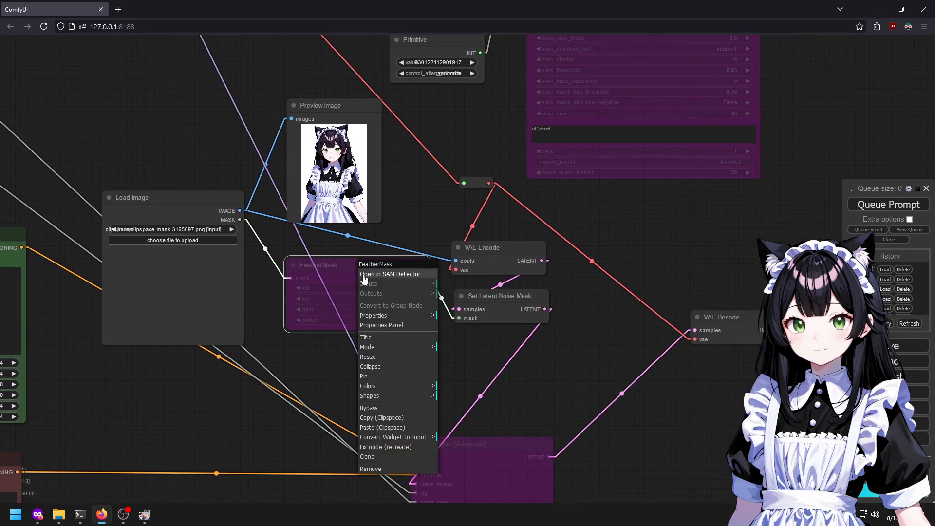
left_click(383, 406)
scroll(597, 278, "down", 3)
left_click_drag(596, 278, 533, 177)
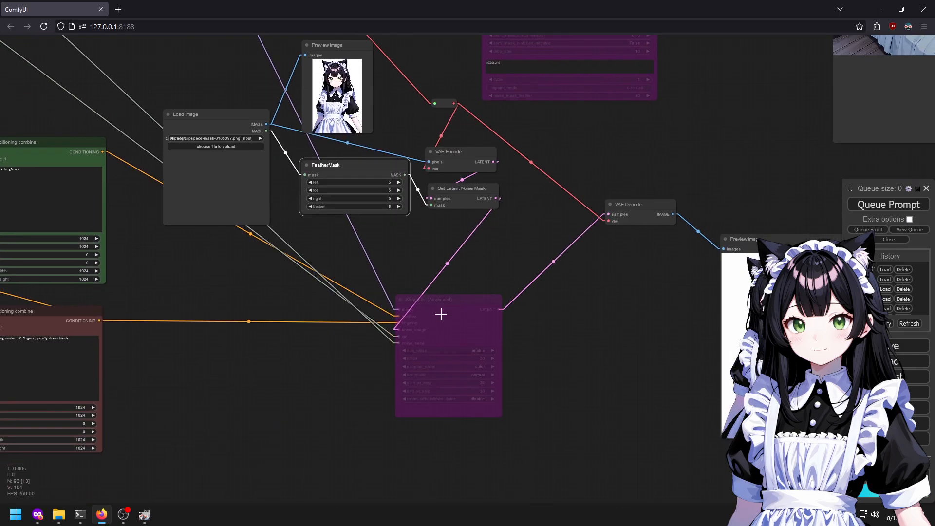
right_click(442, 315)
scroll(528, 357, "up", 6)
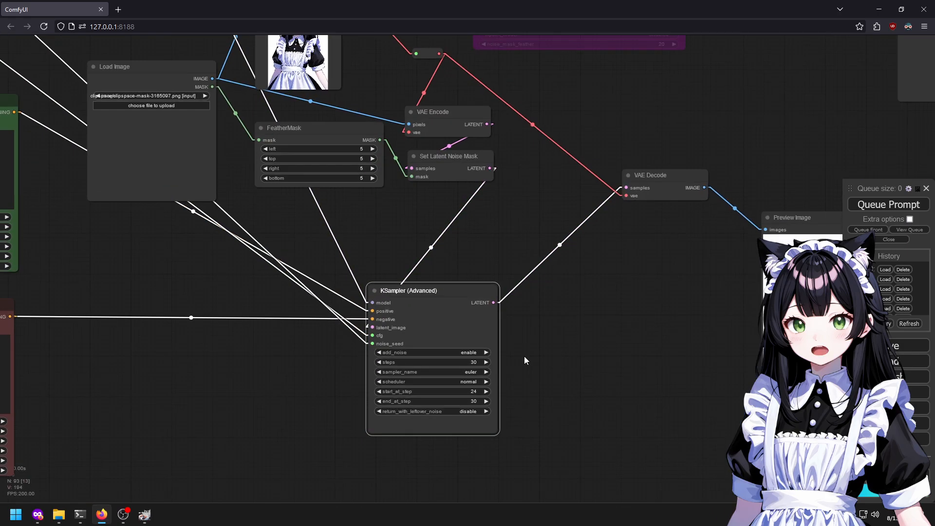
Set start_at_step to 22 in the KSampler (Advanced) node.
scroll(440, 375, "up", 1)
left_click(460, 412)
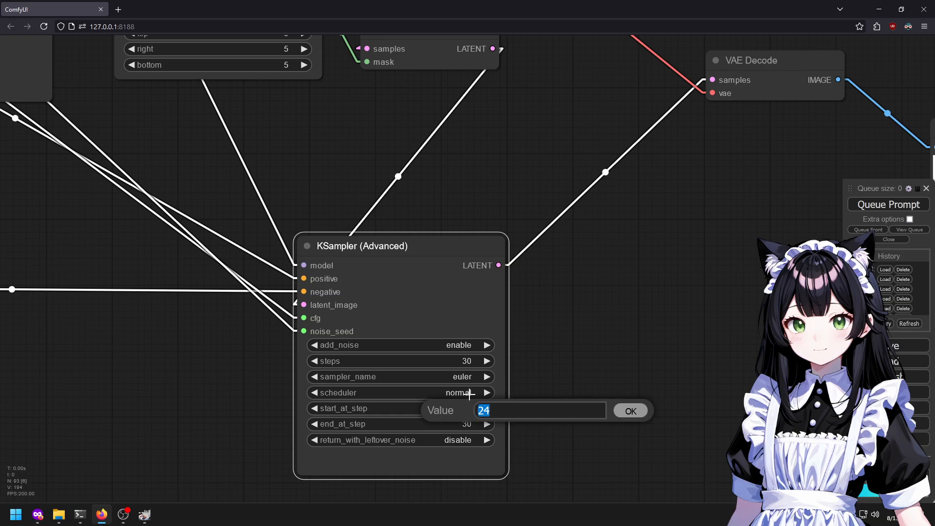
type("22")
key("Return")
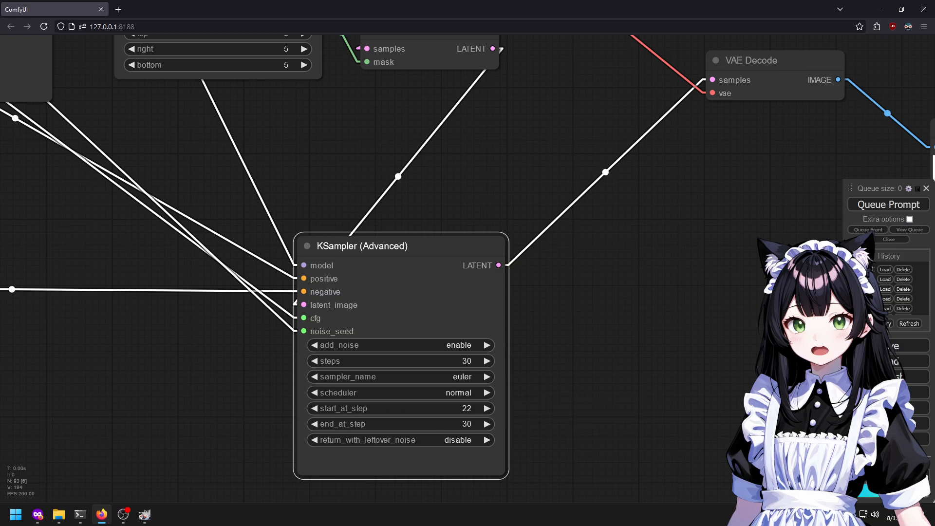
Queue the workflow to run the inpainting pass on the masked image.
scroll(426, 197, "down", 4)
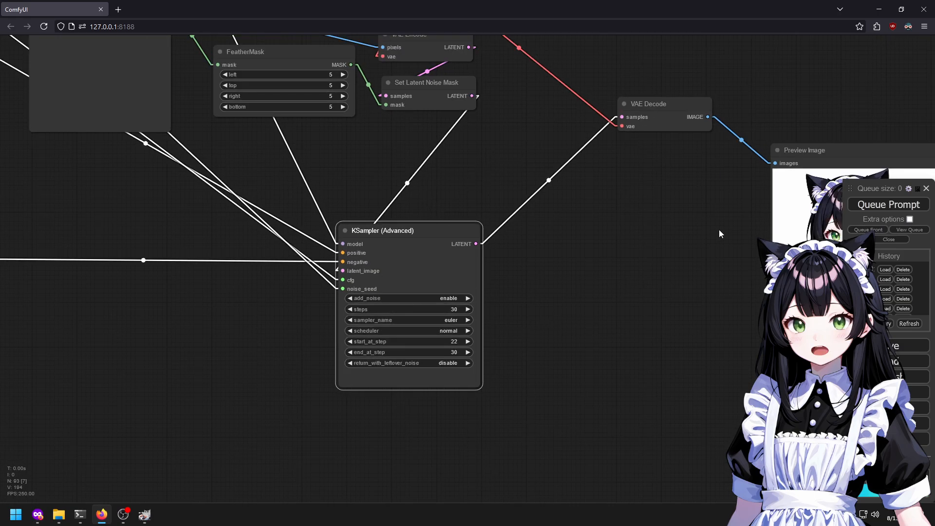
left_click_drag(730, 231, 558, 281)
left_click_drag(241, 171, 417, 267)
scroll(416, 267, "down", 2)
scroll(608, 205, "down", 5)
key("ctrl+Return")
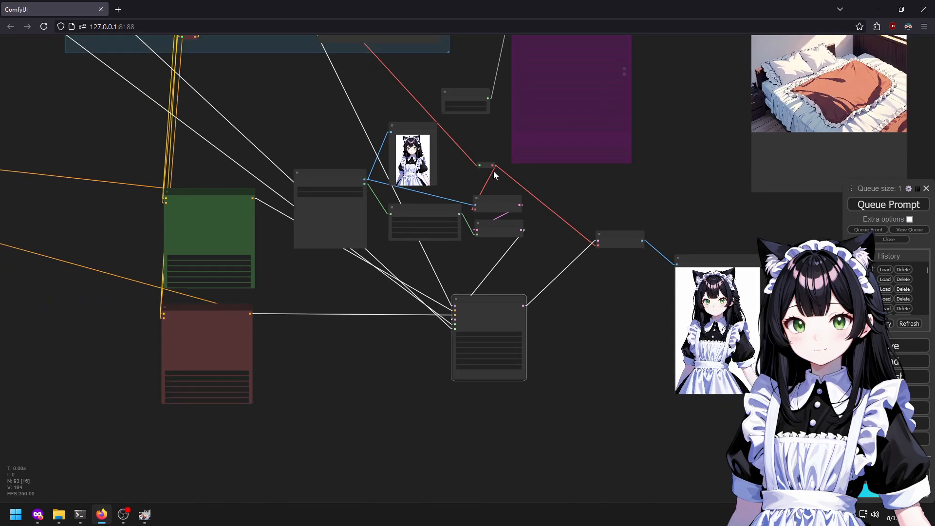
scroll(639, 199, "down", 12)
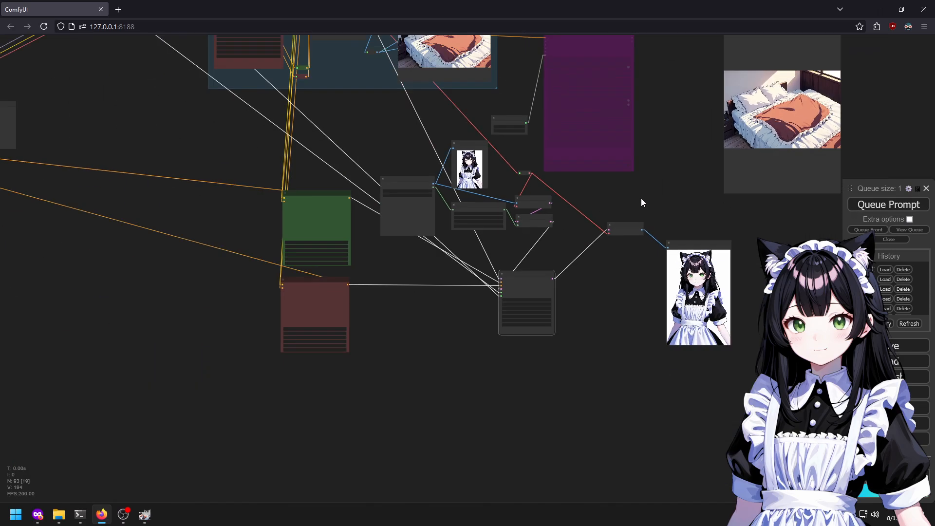
Change the control_after_generate mode of the seed node in the Knobs group.
left_click_drag(602, 75, 649, 330)
scroll(651, 299, "up", 4)
scroll(627, 371, "up", 15)
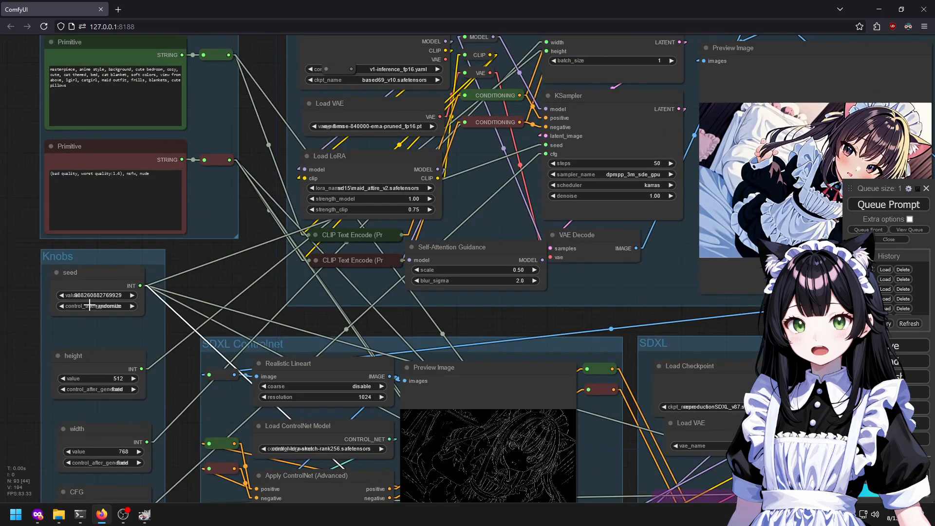
left_click(89, 306)
left_click(98, 307)
Convert the noise_seed input of the KSampler (Advanced) node back to a widget.
scroll(98, 307, "down", 6)
left_click_drag(249, 373, 221, 115)
left_click_drag(404, 458, 5, 117)
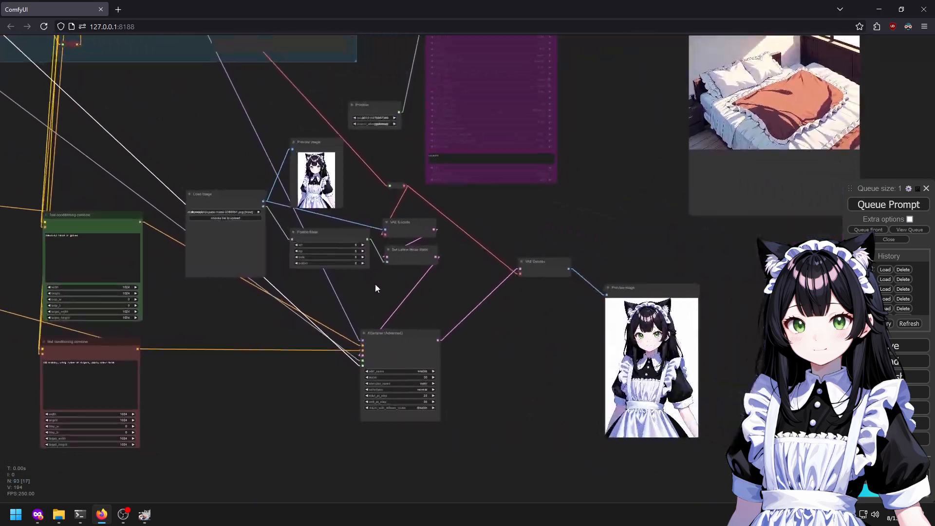
scroll(396, 282, "up", 5)
scroll(366, 398, "down", 1)
left_click_drag(365, 398, 399, 278)
scroll(536, 297, "down", 4)
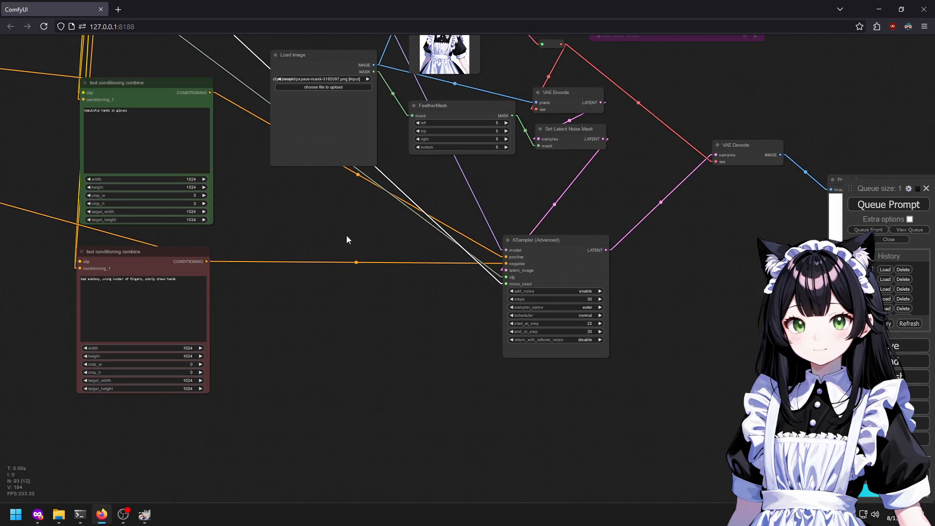
left_click_drag(359, 246, 760, 330)
scroll(290, 234, "down", 4)
left_click_drag(290, 234, 29, 152)
scroll(584, 383, "up", 3)
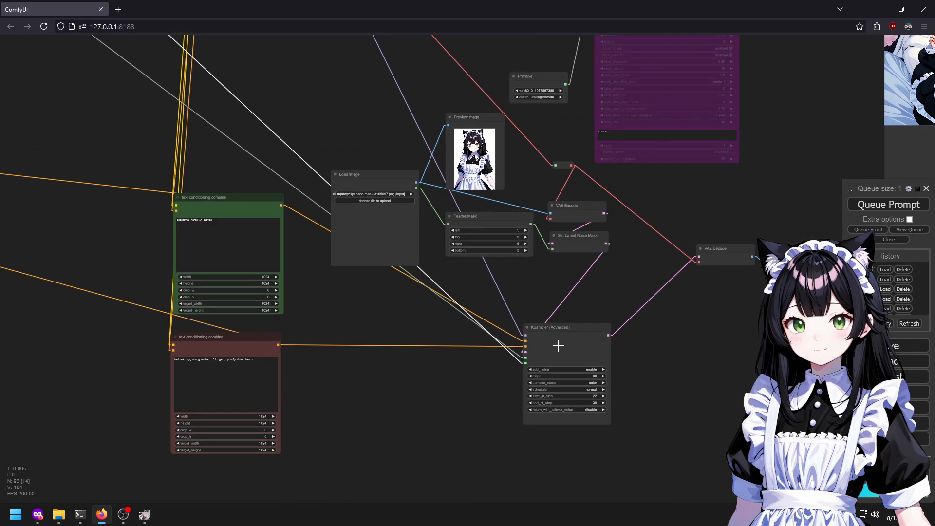
right_click(557, 346)
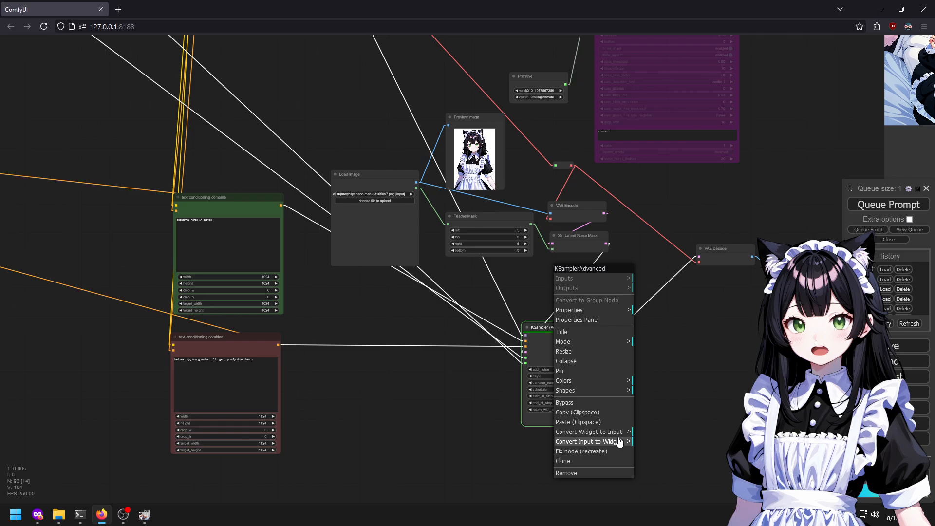
left_click(690, 438)
scroll(688, 438, "up", 3)
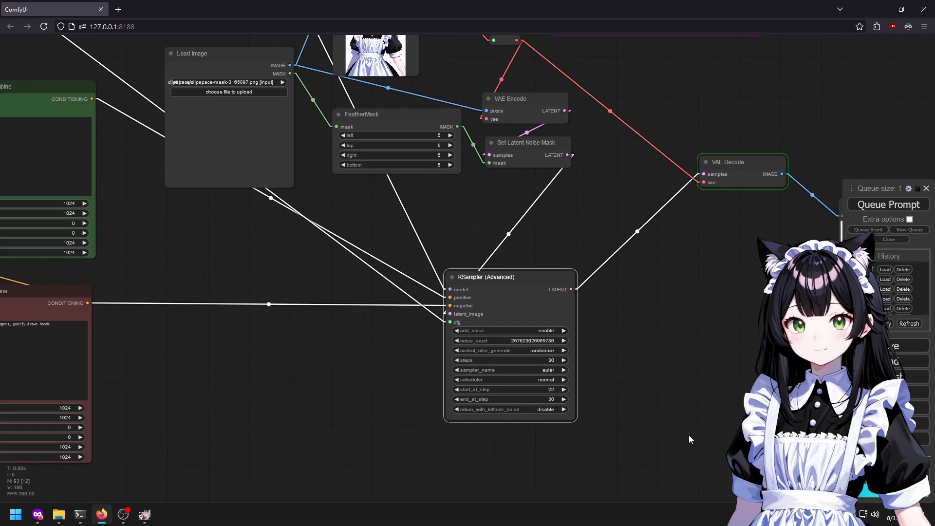
Load temp.png from the Pictures folder again into the Load Image node that feeds the inpainting VAE Encode.
left_click_drag(688, 440, 400, 352)
left_click_drag(390, 217, 633, 371)
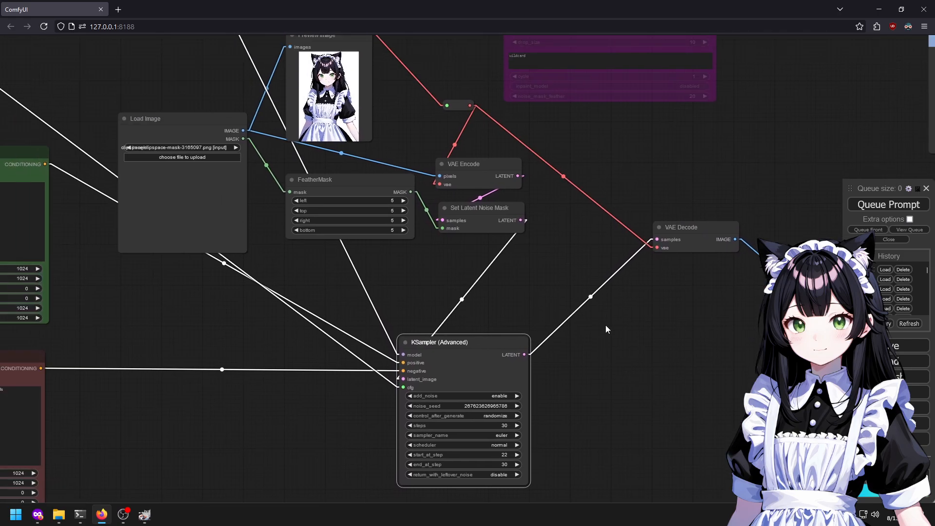
scroll(482, 242, "down", 5)
scroll(193, 158, "up", 9)
scroll(385, 272, "down", 5)
left_click(396, 242)
left_click(403, 247)
scroll(475, 334, "down", 10)
scroll(434, 291, "up", 10)
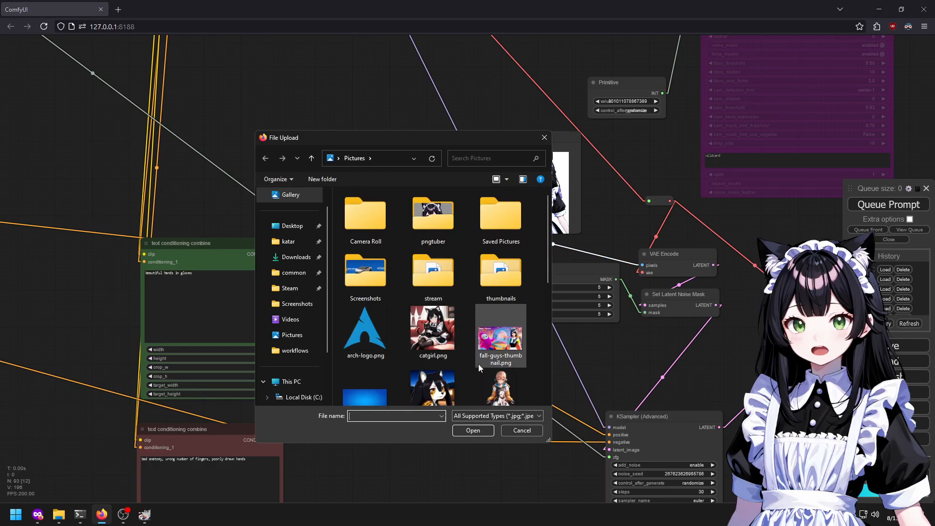
scroll(478, 363, "down", 10)
left_click(366, 240)
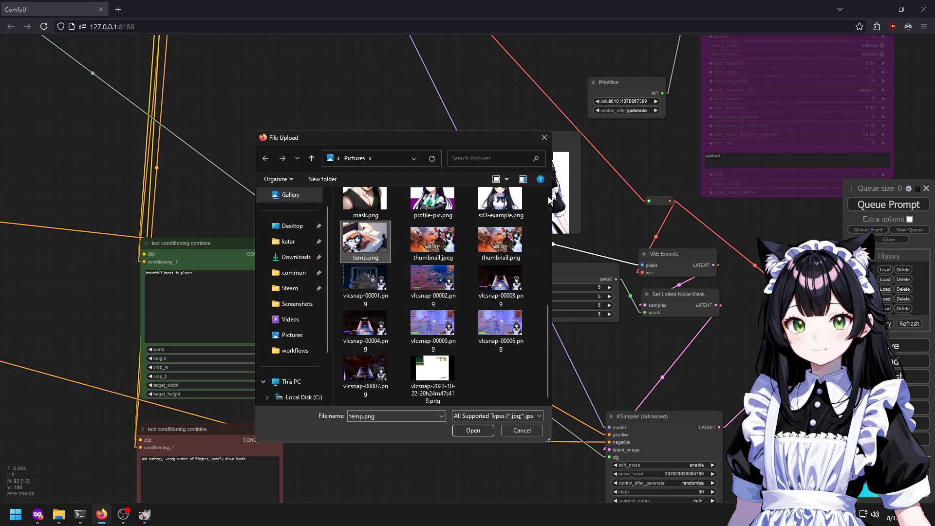
left_click(470, 430)
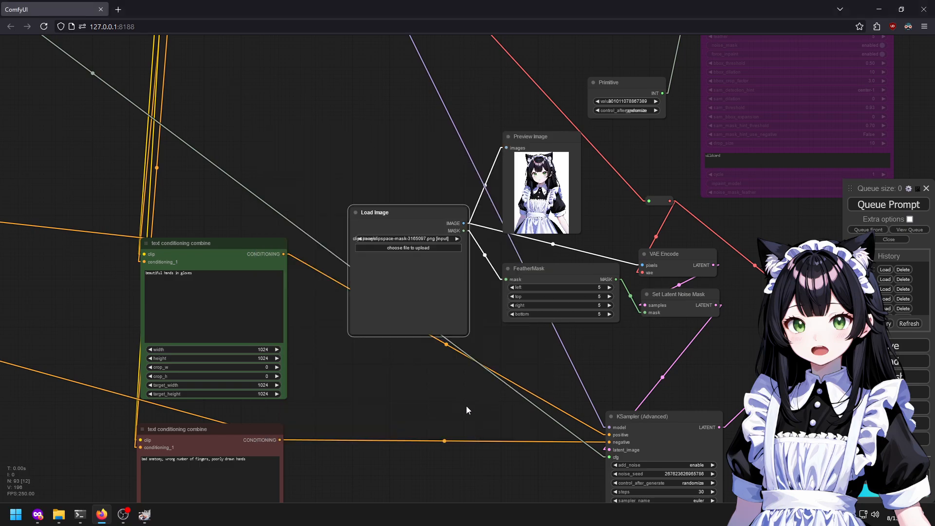
left_click(392, 249)
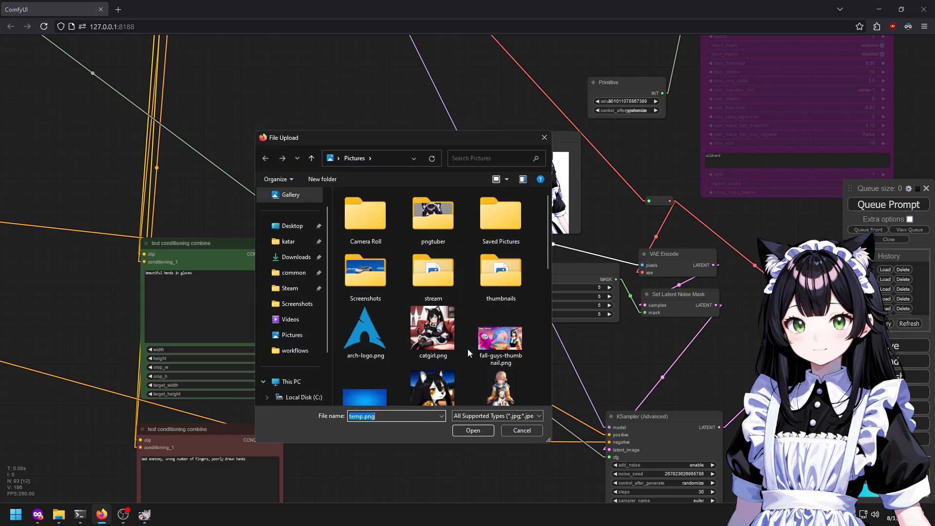
left_click(541, 139)
Open the reloaded image in MaskEditor, paint a mask only along the maid's outline against the bed, and save it to the node.
right_click(402, 246)
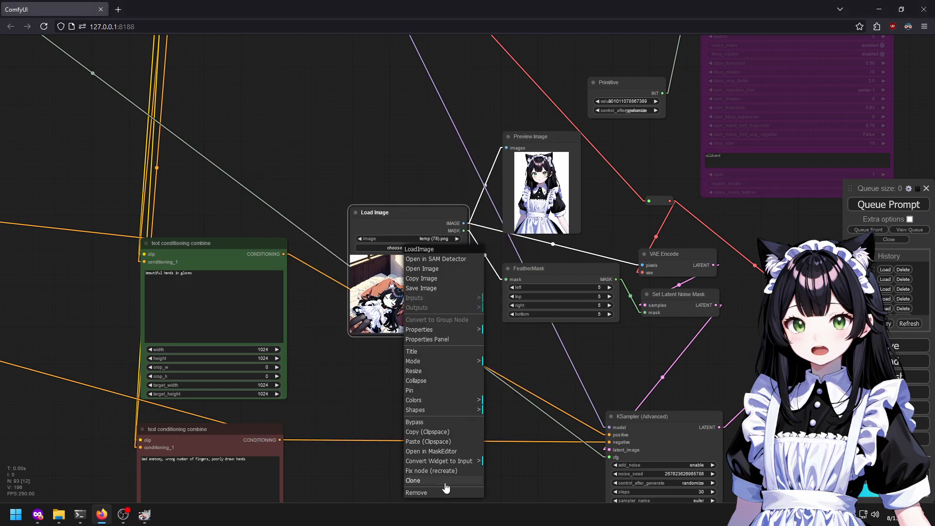
left_click(431, 451)
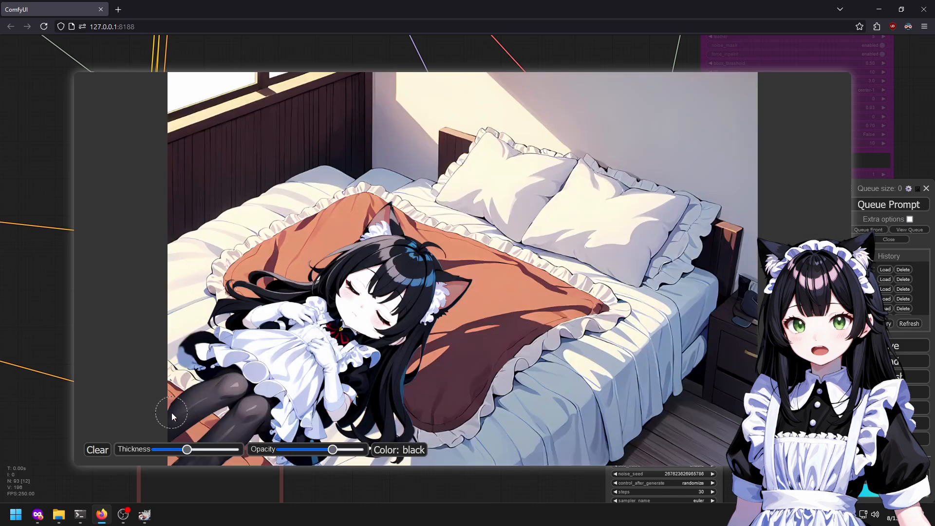
mouse_move(204, 379)
left_mouse_down()
mouse_move(187, 362)
mouse_move(211, 343)
left_mouse_up()
left_click_drag(236, 290, 269, 285)
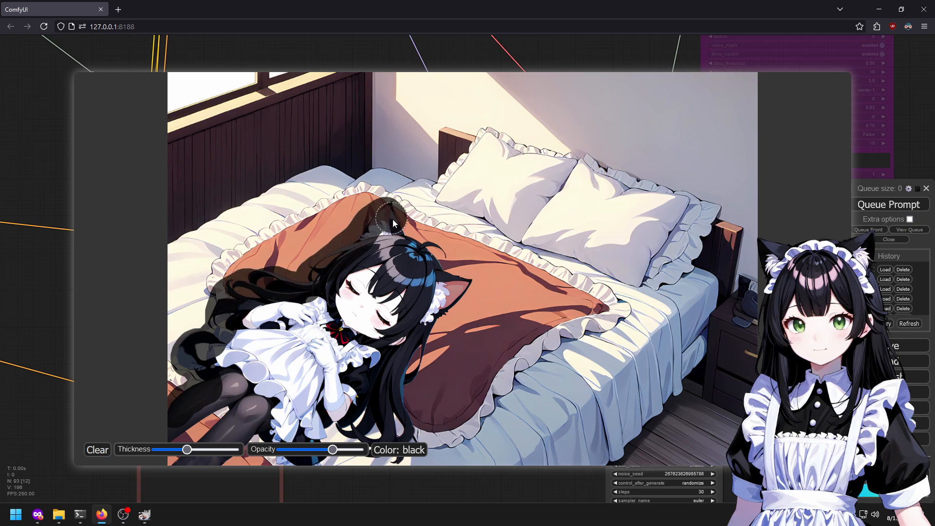
mouse_move(411, 246)
left_mouse_down()
mouse_move(440, 256)
mouse_move(460, 282)
mouse_move(429, 337)
left_mouse_up()
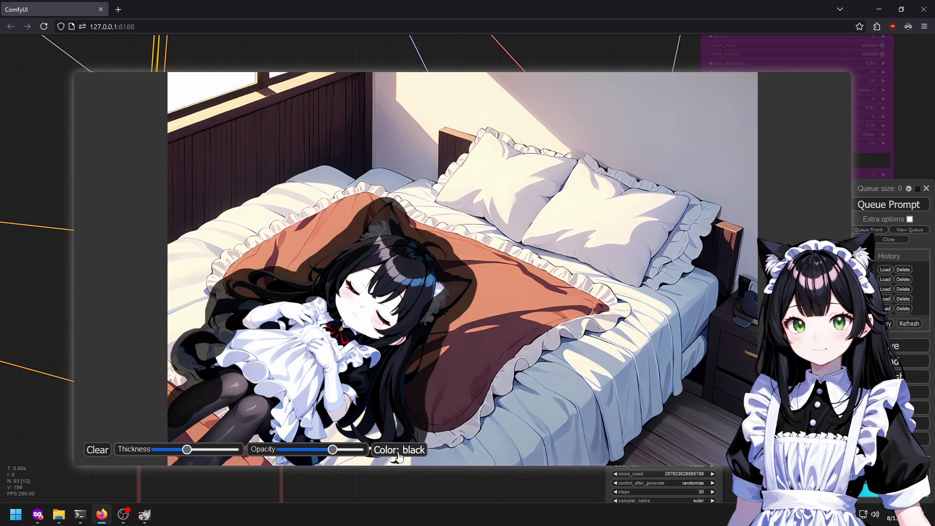
scroll(403, 460, "up", 2)
scroll(403, 460, "down", 2)
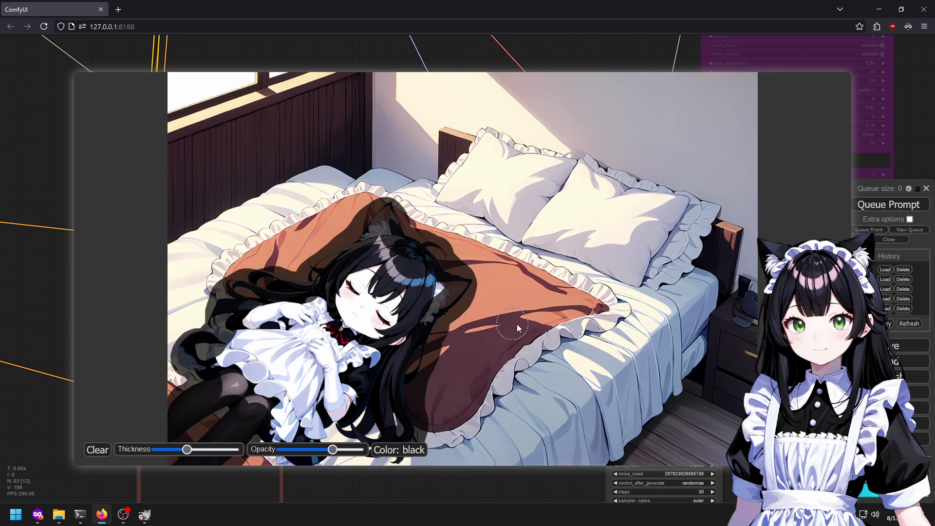
left_click_drag(361, 434, 331, 420)
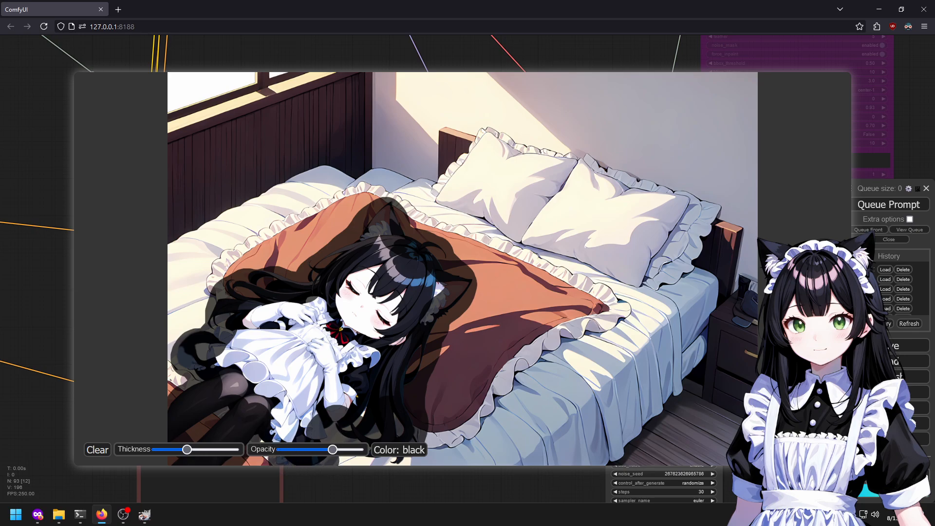
left_click(821, 449)
Queue the workflow again to inpaint the newly masked outline.
left_click(897, 206)
scroll(638, 270, "down", 5)
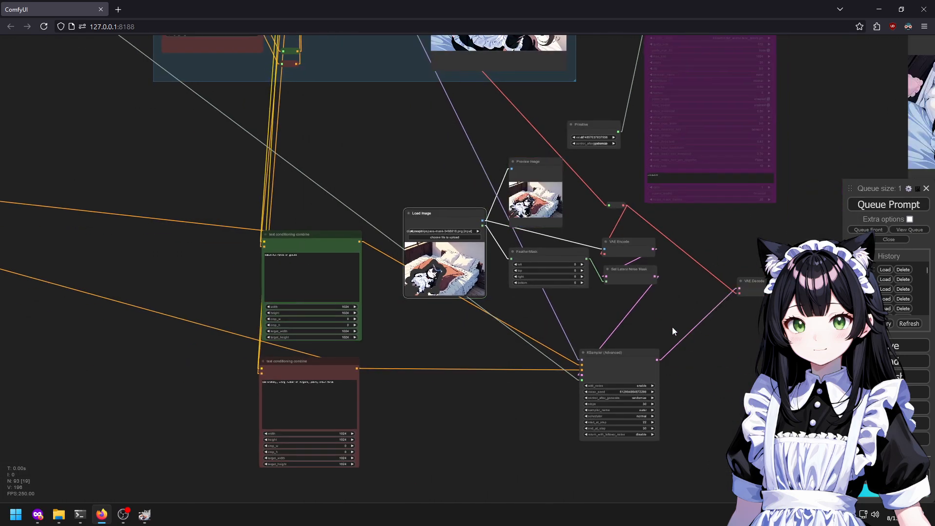
left_click_drag(679, 341, 491, 270)
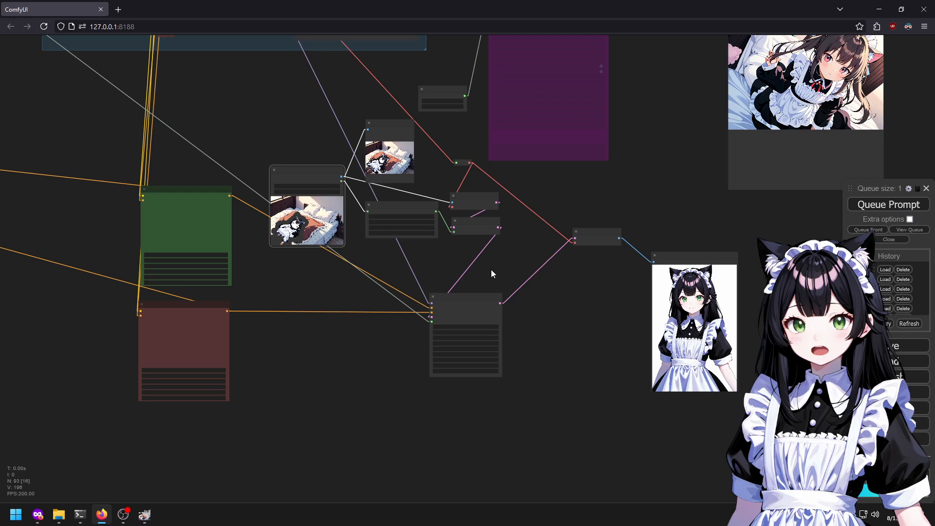
Follow the queued run through the inpainting nodes and examine the maid's outline in the resulting preview image.
scroll(399, 151, "up", 4)
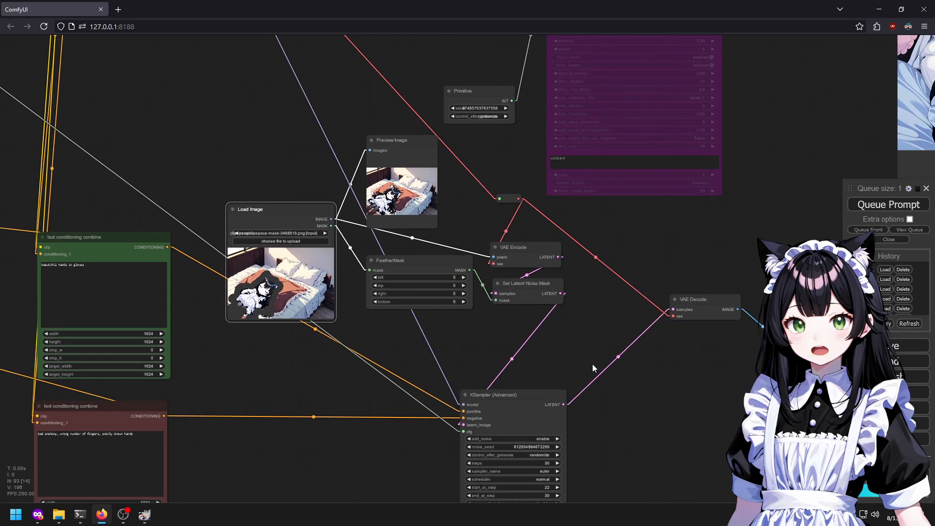
left_click_drag(584, 371, 430, 342)
scroll(420, 390, "down", 3)
scroll(318, 220, "up", 5)
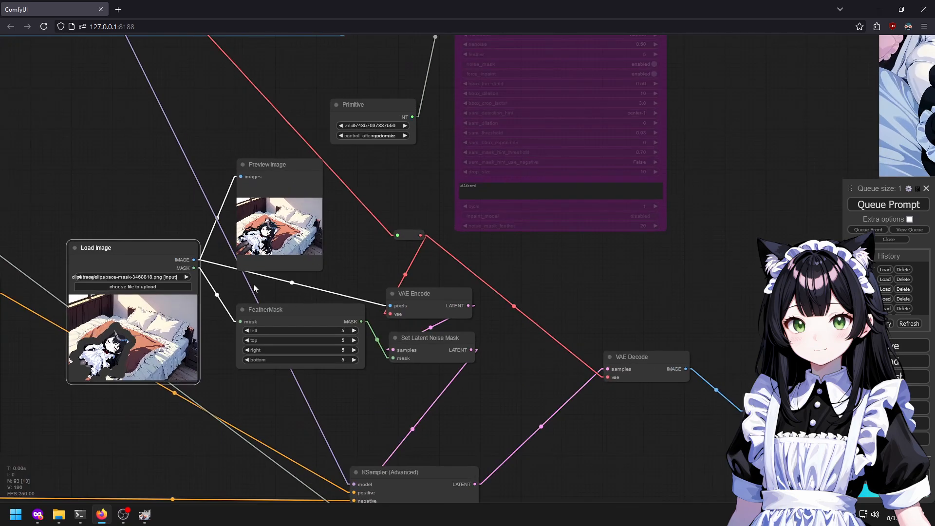
scroll(248, 275, "up", 8)
scroll(244, 239, "down", 3)
scroll(440, 307, "down", 4)
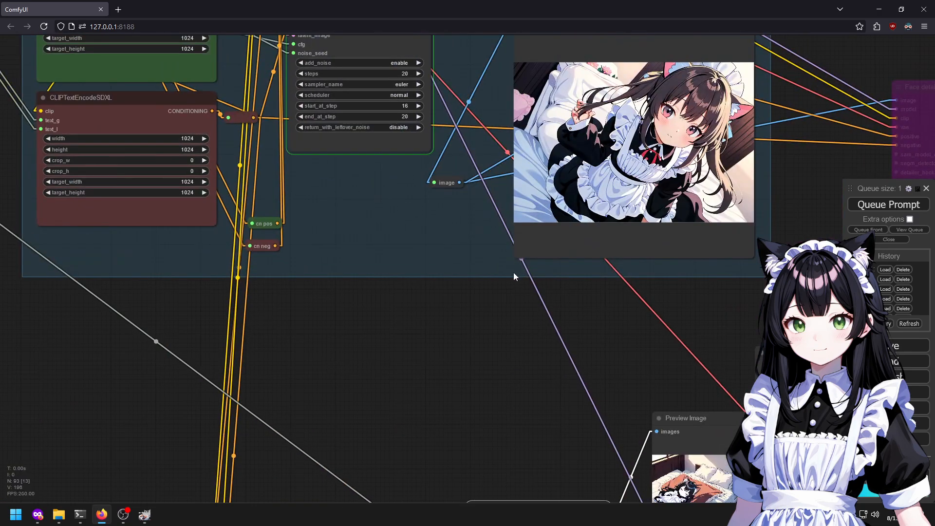
left_click_drag(513, 273, 496, 408)
scroll(496, 407, "down", 3)
left_click_drag(496, 407, 714, 417)
left_click_drag(440, 304, 383, 402)
left_click_drag(267, 325, 730, 450)
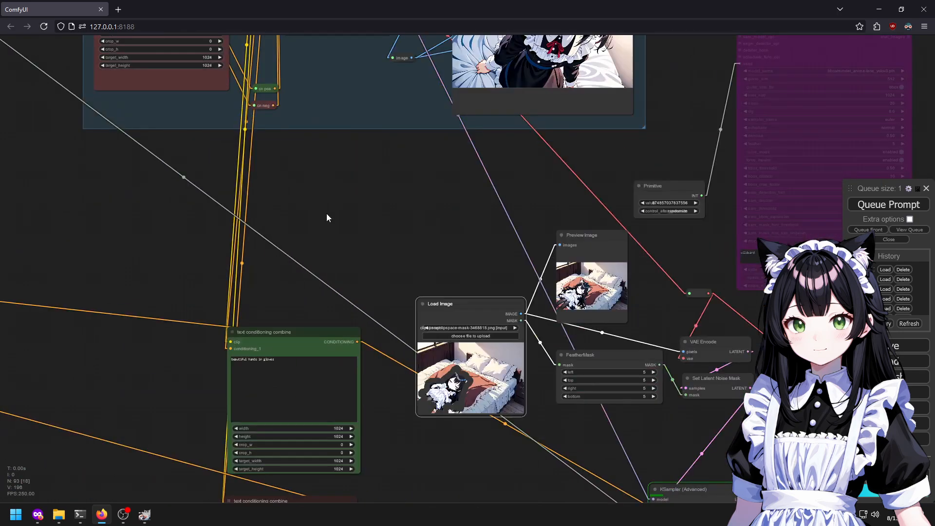
left_click_drag(585, 481, 417, 284)
left_click_drag(451, 326, 255, 344)
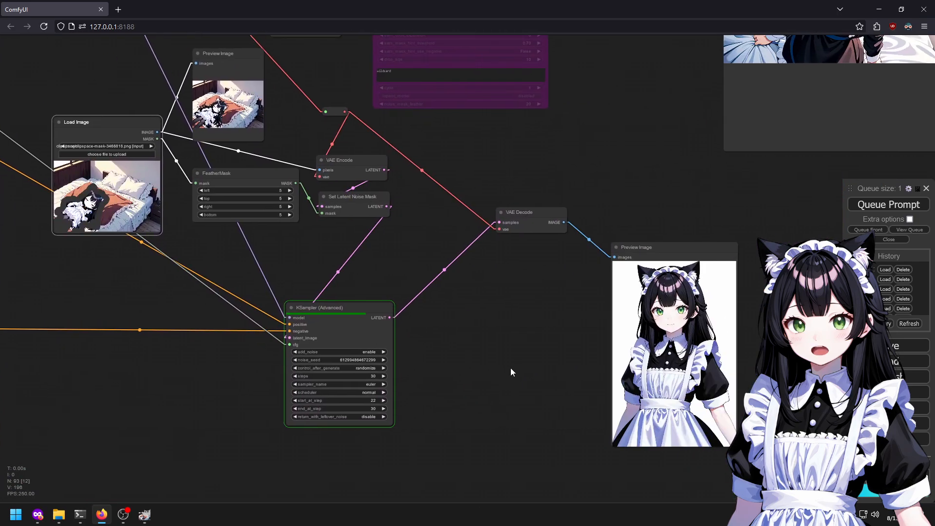
scroll(709, 387, "up", 12)
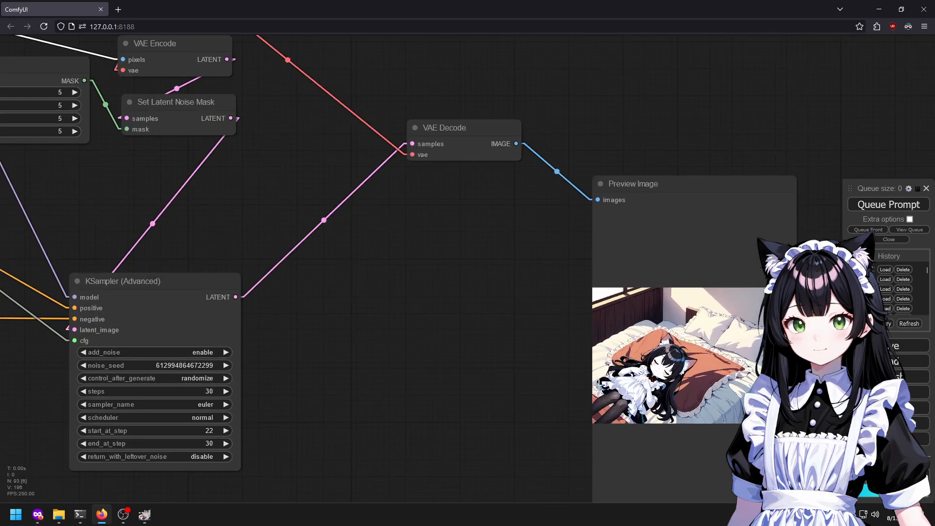
scroll(708, 388, "up", 5)
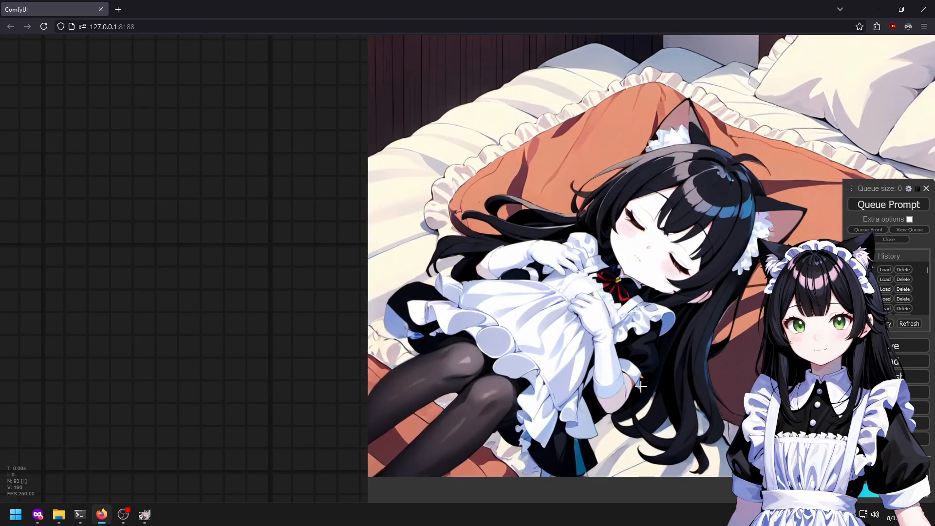
scroll(476, 217, "up", 3)
scroll(476, 217, "down", 3)
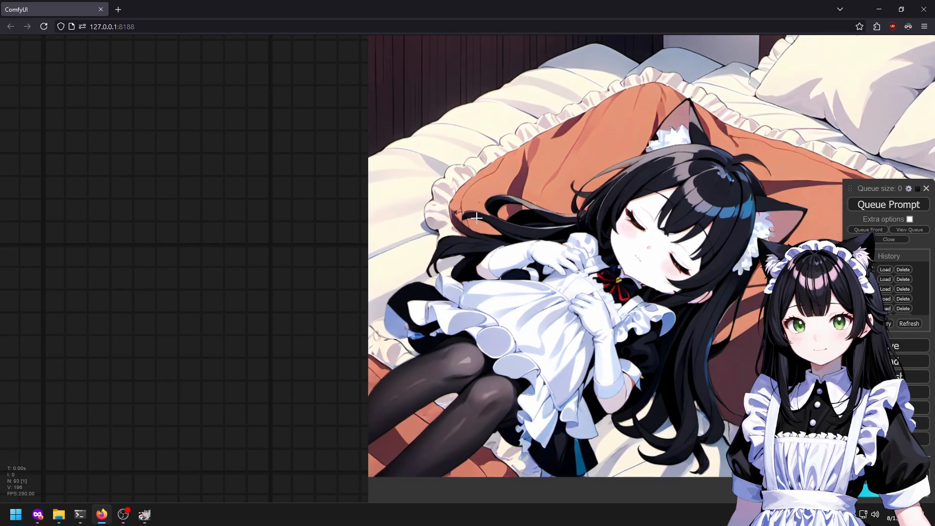
Set start_at_step of the KSampler (Advanced) node to 16 and queue the workflow.
scroll(479, 225, "down", 12)
left_click_drag(68, 129, 539, 314)
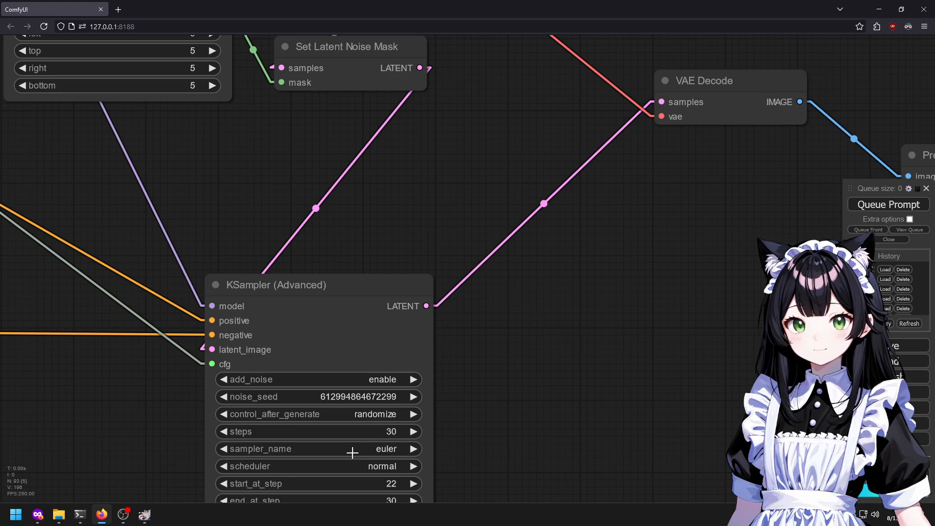
left_click(382, 484)
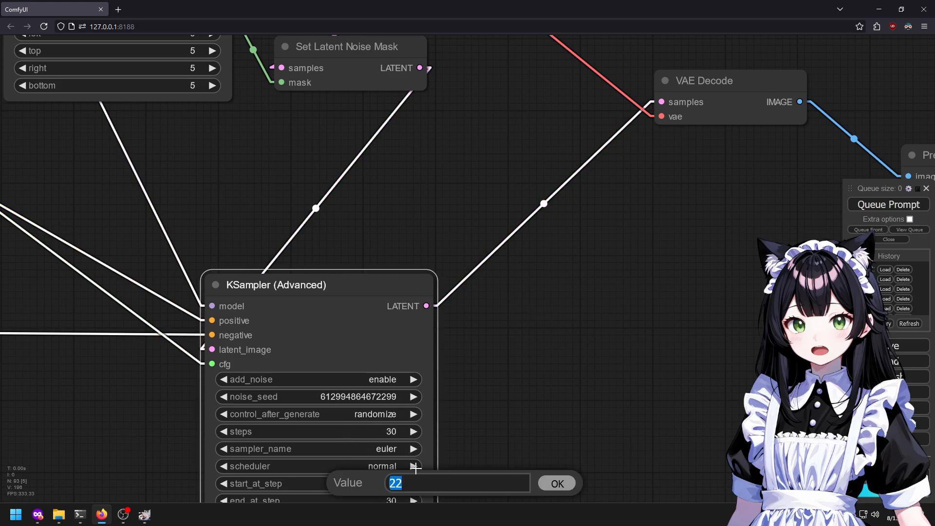
type("16")
key("Return")
key("ctrl+Return")
Examine how the maid's hair and clothing edges blend into the bed in the new preview image.
scroll(661, 441, "down", 4)
left_click_drag(662, 438, 479, 394)
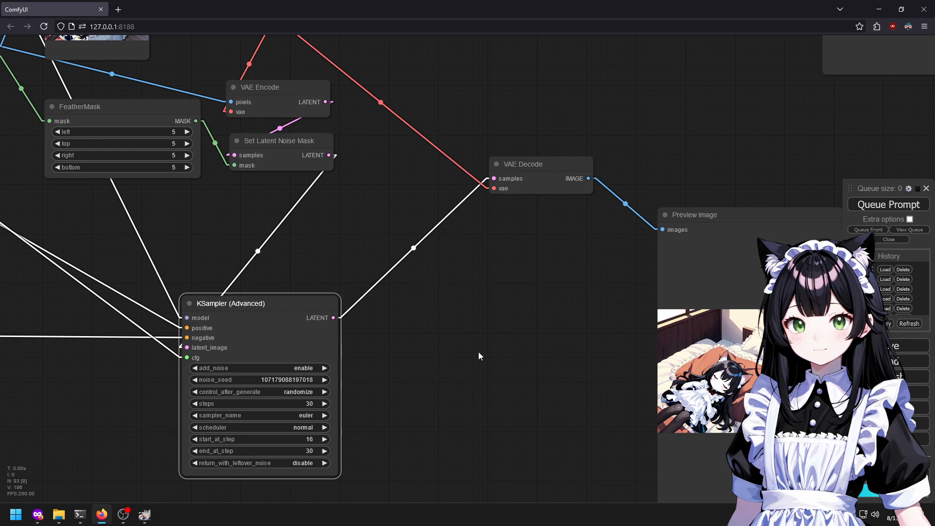
scroll(731, 370, "up", 15)
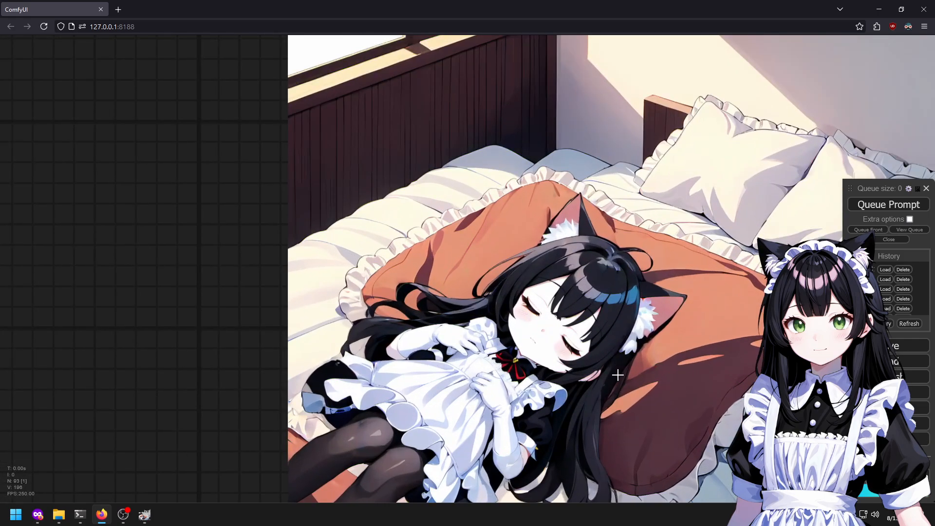
scroll(514, 400, "down", 4)
Set start_at_step of the KSampler (Advanced) node to 12.
left_click_drag(161, 341, 853, 336)
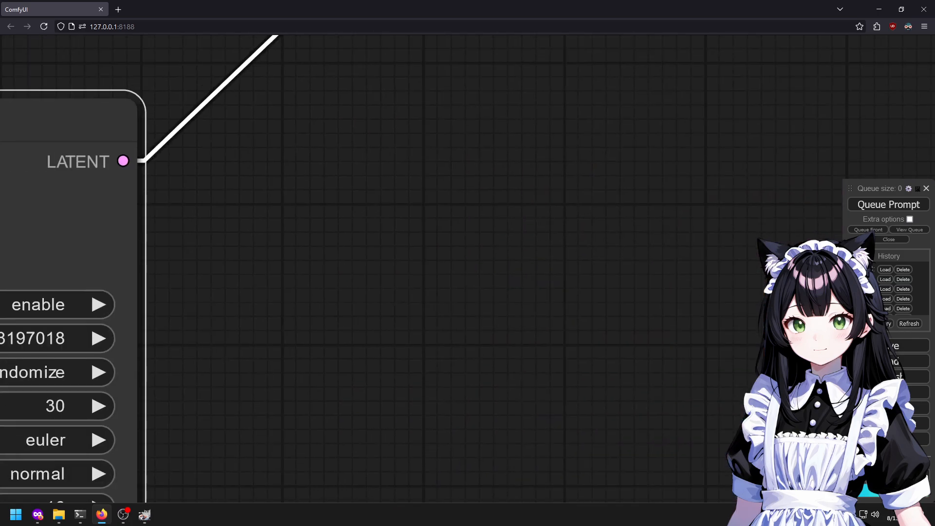
scroll(525, 309, "down", 5)
left_click(231, 430)
type("12")
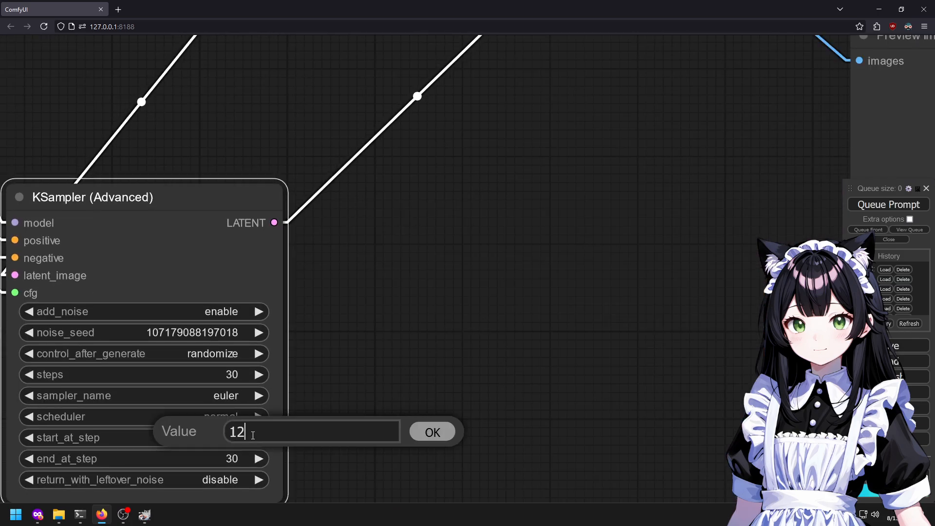
left_click(429, 432)
Set the KSampler (Advanced) node to 50 steps, start_at_step 20 and end_at_step 50, and queue the workflow.
left_click(237, 371)
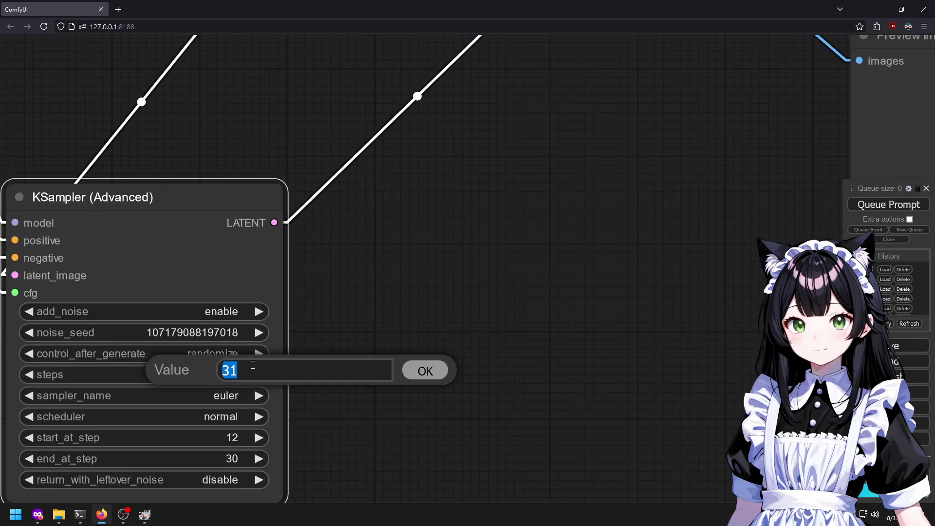
type("50")
key("Return")
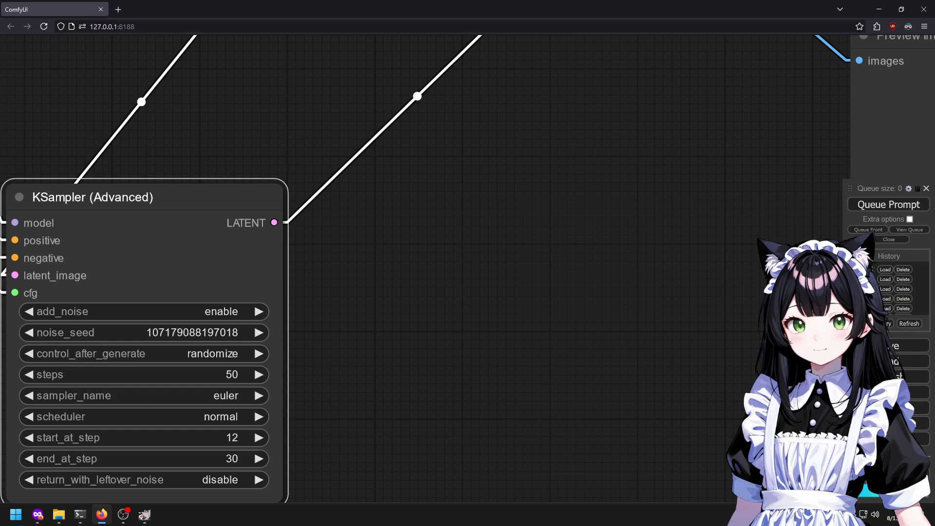
left_click(238, 458)
type("50")
key("Return")
left_click(219, 444)
type("20")
key("Return")
key("ctrl+Return")
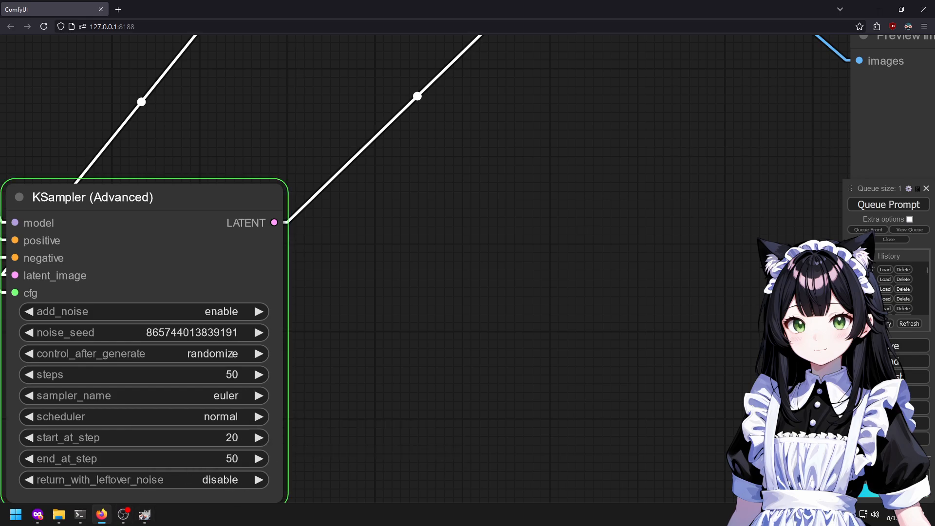
Inspect the 50-step result closely around the maid's legs, hair, face and cat ears.
scroll(541, 395, "down", 5)
left_click_drag(612, 384, 458, 348)
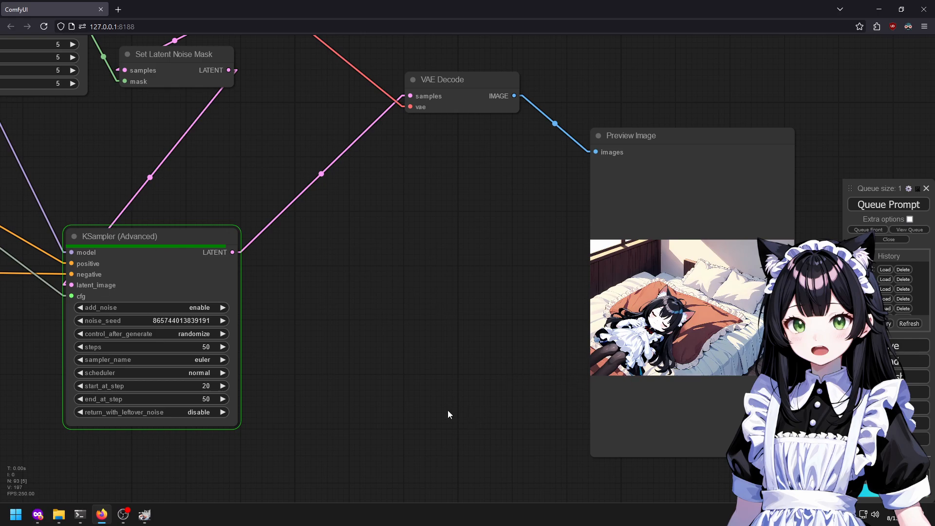
scroll(636, 342, "up", 10)
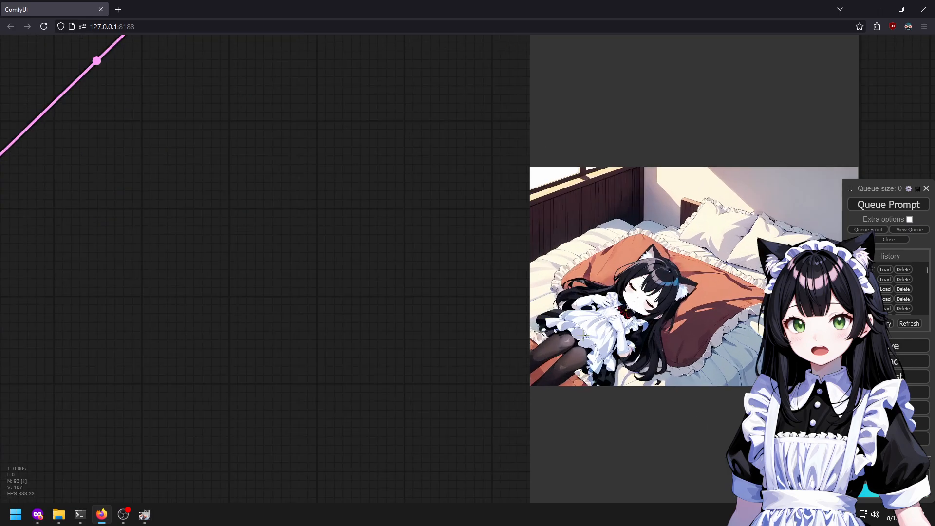
left_click_drag(572, 364, 472, 367)
scroll(454, 372, "up", 7)
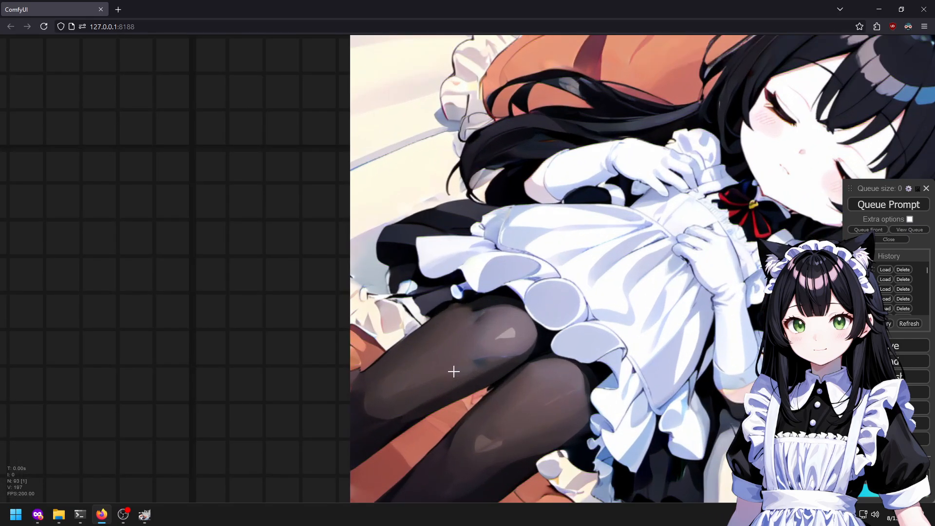
scroll(459, 357, "down", 8)
scroll(560, 362, "up", 5)
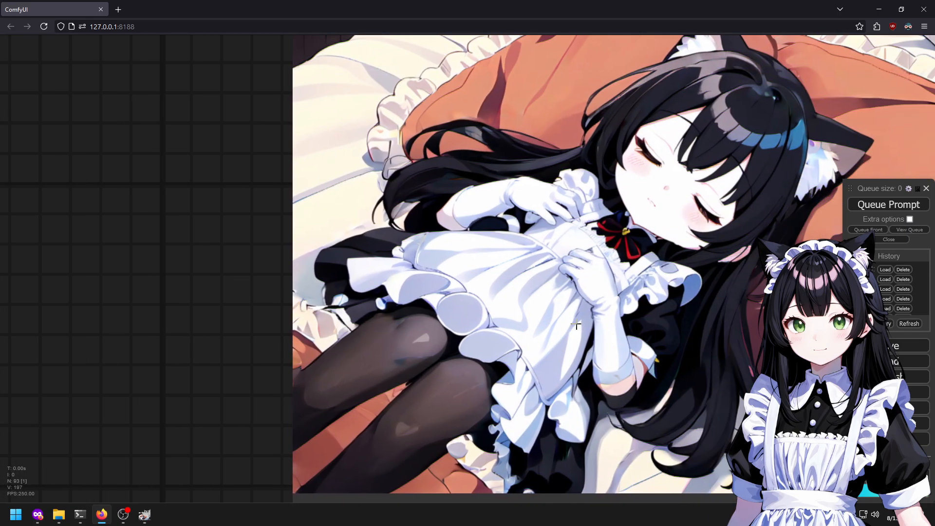
scroll(574, 278, "down", 4)
scroll(484, 261, "up", 3)
scroll(673, 314, "up", 3)
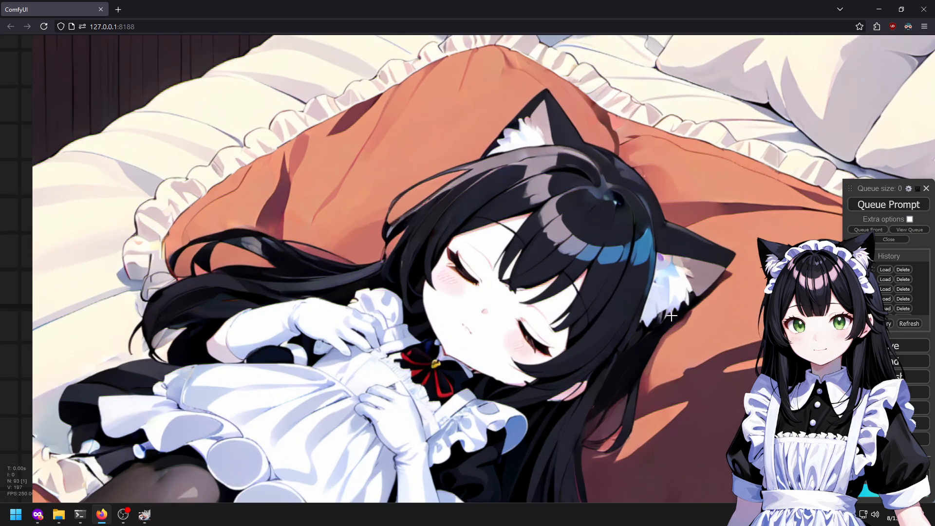
scroll(708, 355, "up", 3)
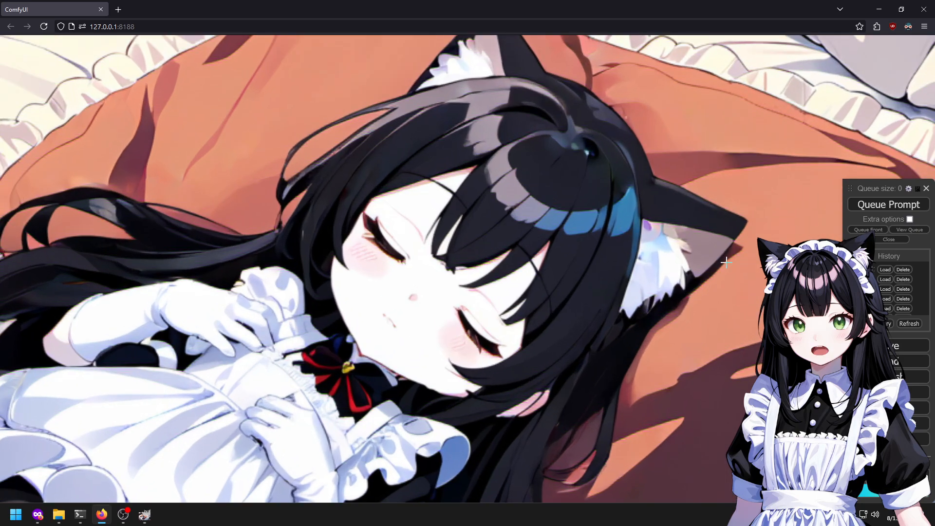
scroll(752, 248, "down", 2)
scroll(701, 383, "down", 2)
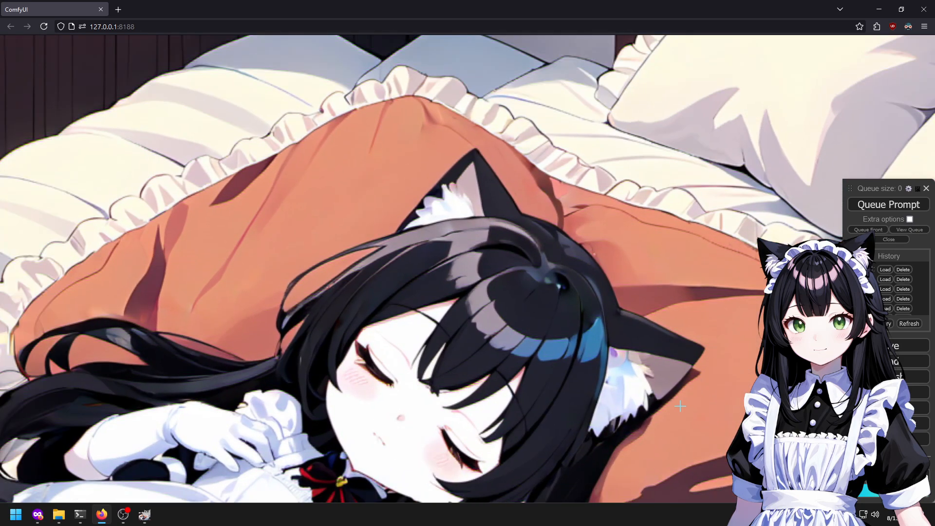
scroll(680, 315, "up", 4)
Queue the workflow again with the same sampler settings to get another version of the inpainted outline.
left_click(878, 208)
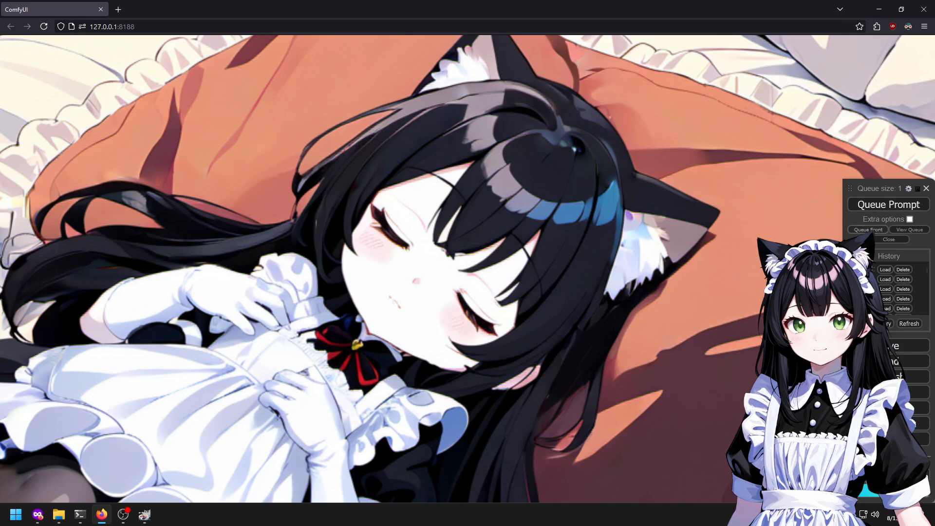
scroll(584, 287, "down", 9)
left_click_drag(277, 186, 681, 327)
left_click_drag(465, 305, 358, 300)
scroll(735, 241, "down", 4)
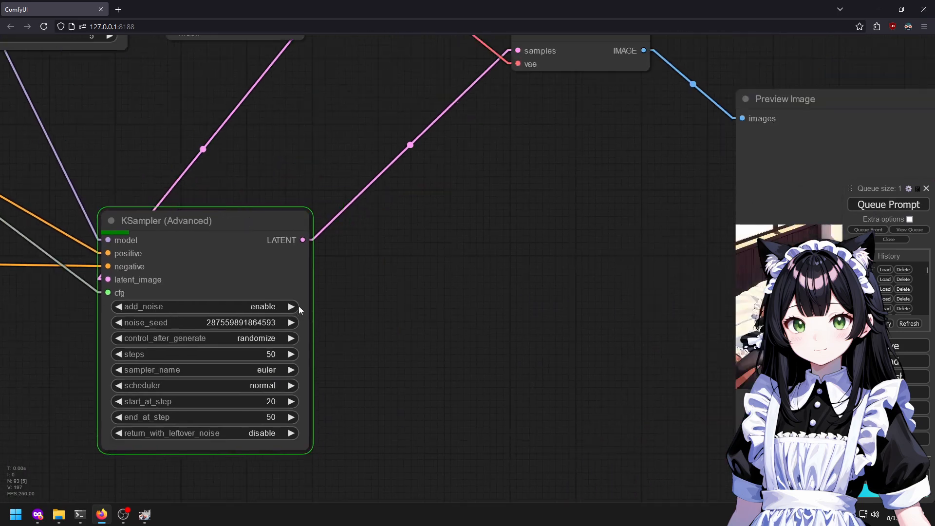
scroll(519, 303, "down", 1)
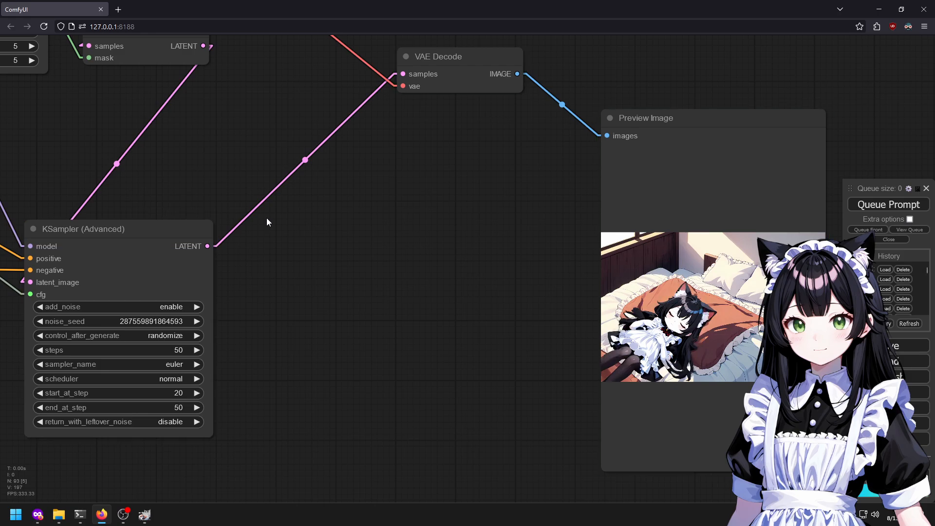
Examine the second 50-step version in the preview, checking the hair, ears and sleeve edges for artifacts.
scroll(800, 232, "up", 6)
scroll(604, 392, "up", 2)
left_click_drag(630, 419, 648, 343)
scroll(591, 354, "up", 3)
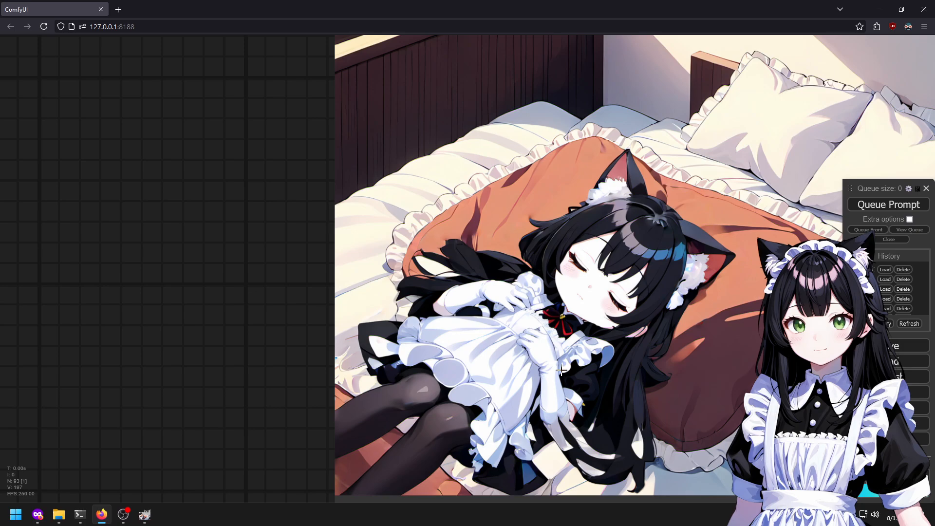
scroll(649, 389, "up", 4)
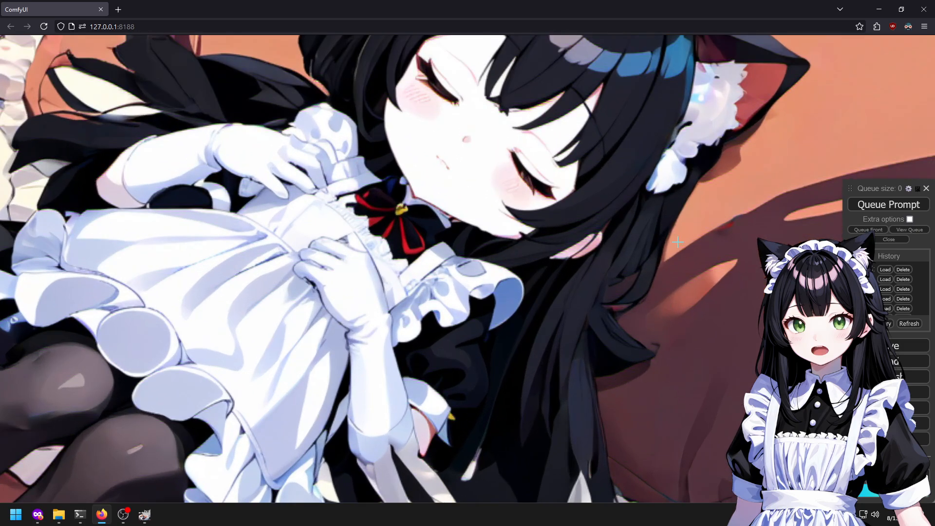
scroll(692, 248, "down", 2)
scroll(579, 291, "down", 2)
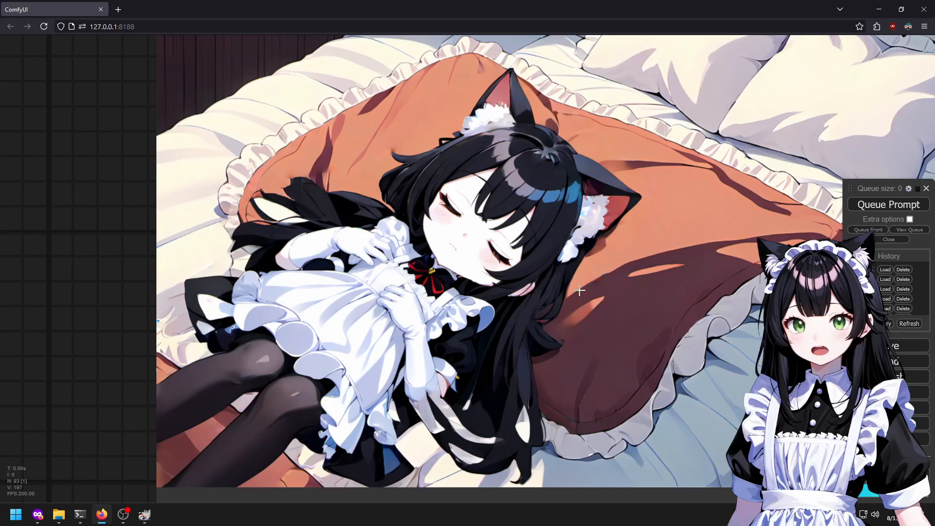
scroll(579, 290, "down", 1)
left_click_drag(602, 294, 628, 259)
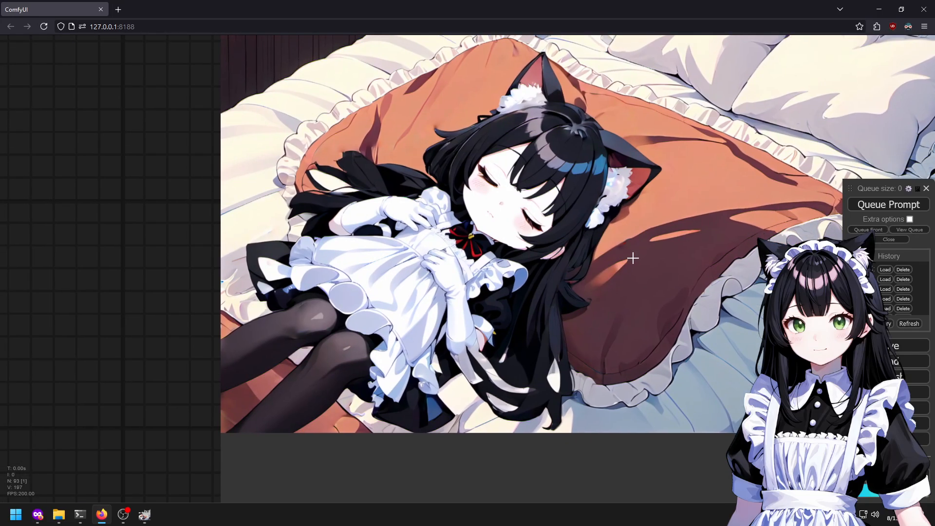
Queue one more inpainting run with a new random seed.
scroll(633, 258, "down", 1)
key("ctrl+Return")
scroll(636, 321, "down", 3)
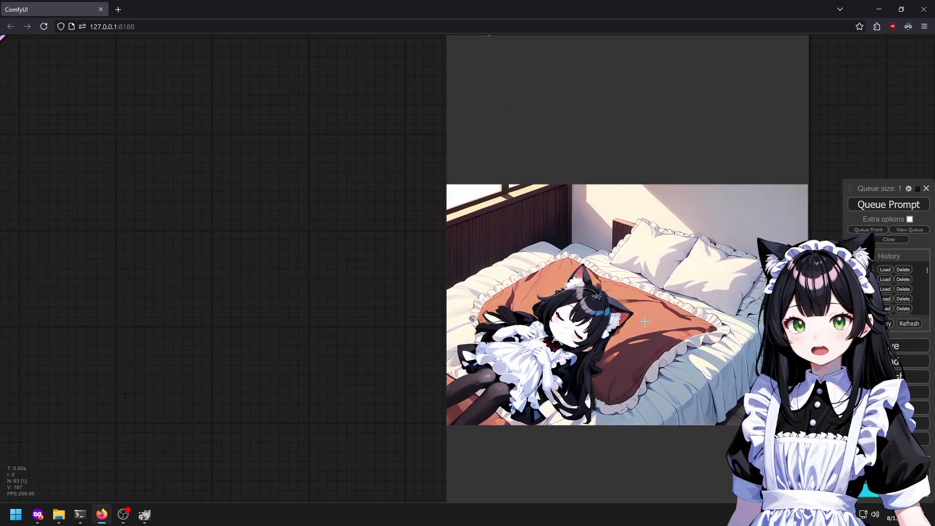
Enlarge the final Preview Image node and move it close below the VAE Decode node.
scroll(636, 321, "down", 2)
scroll(411, 302, "down", 2)
scroll(560, 428, "down", 1)
left_click_drag(581, 359, 801, 464)
left_click_drag(630, 209, 481, 220)
left_click_drag(673, 253, 709, 179)
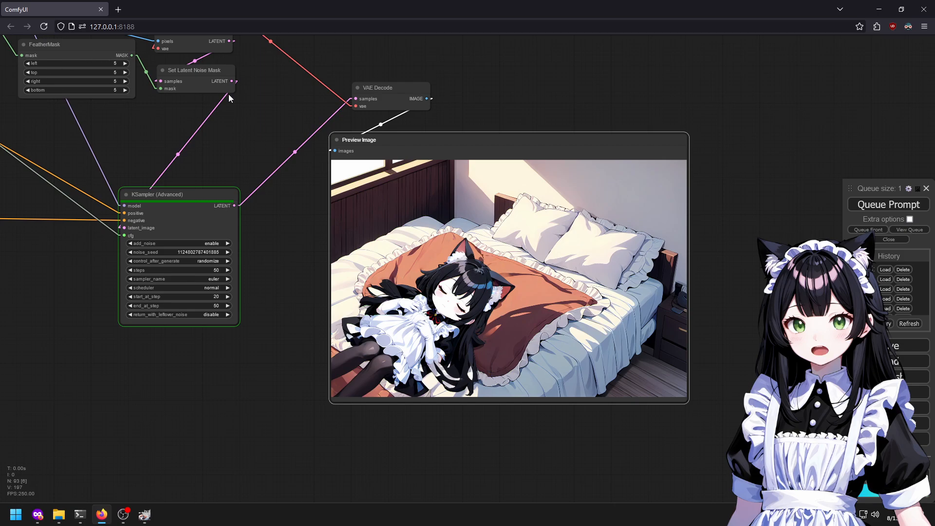
Inspect the latest inpainting result of the maid on the bed in the enlarged preview.
scroll(410, 393, "up", 4)
scroll(426, 389, "up", 3)
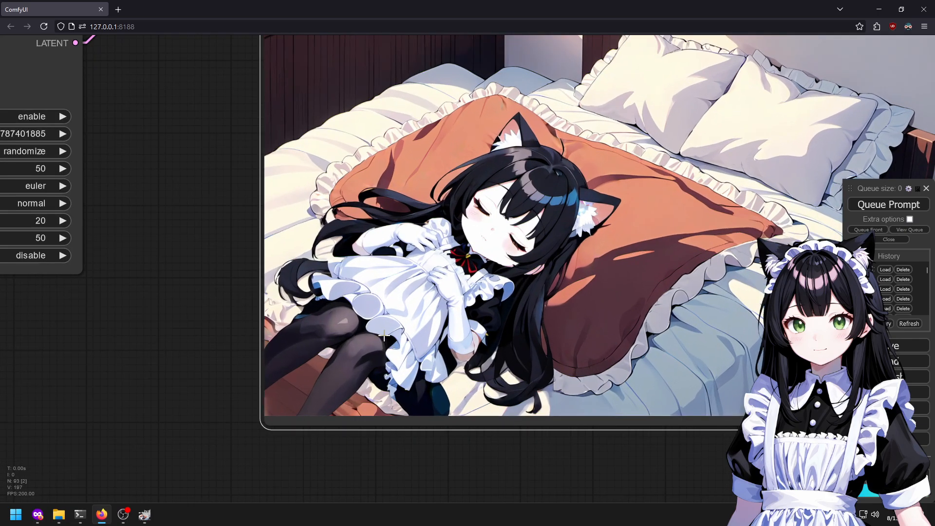
left_click_drag(518, 266, 493, 317)
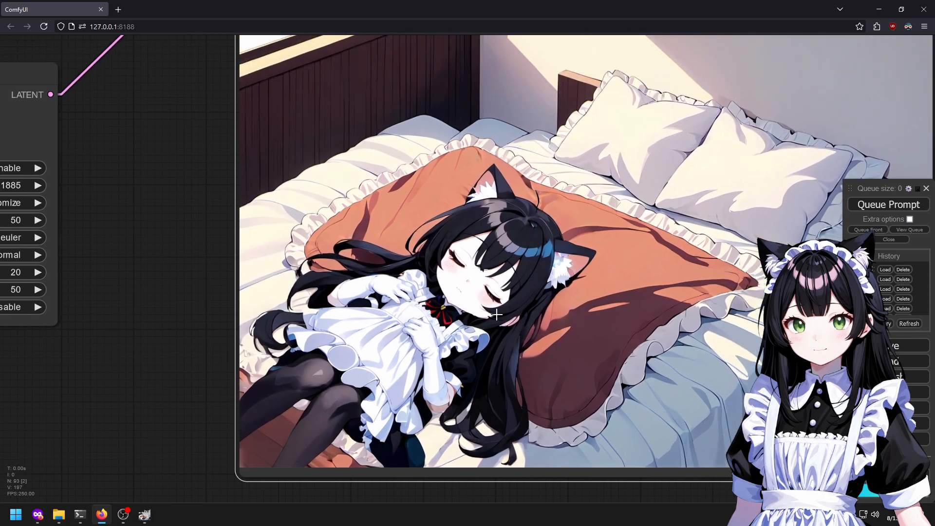
scroll(522, 400, "down", 12)
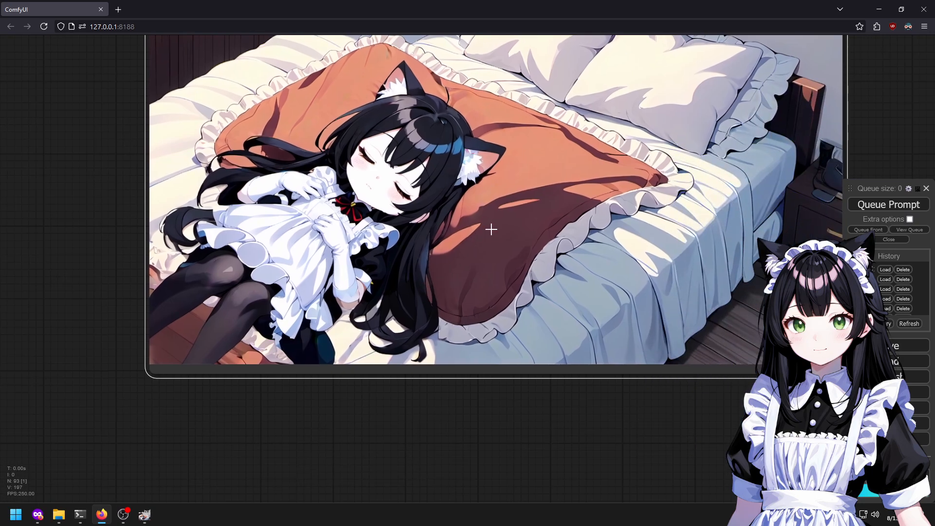
right_click(271, 253)
left_click(277, 415)
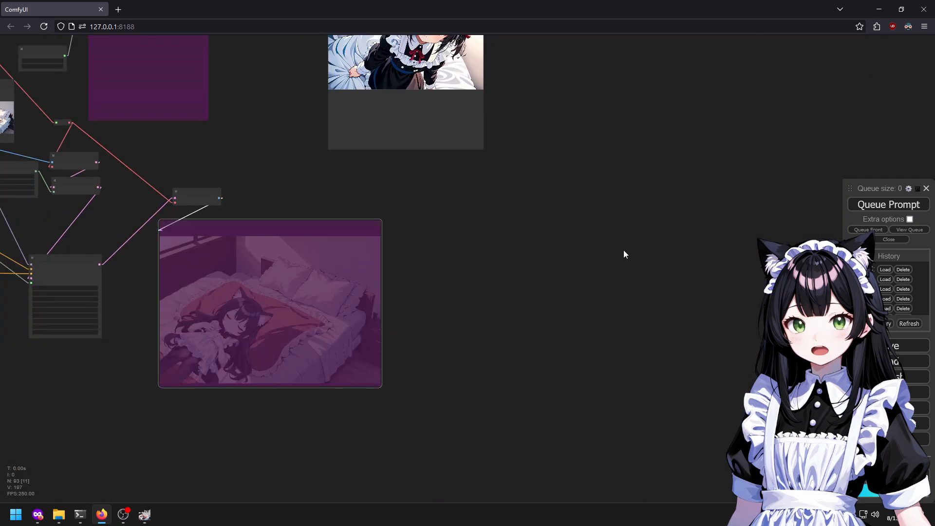
scroll(518, 219, "down", 5)
right_click(308, 327)
Copy the inpainted bed image from the enlarged Preview Image node to the clipspace.
right_click(414, 292)
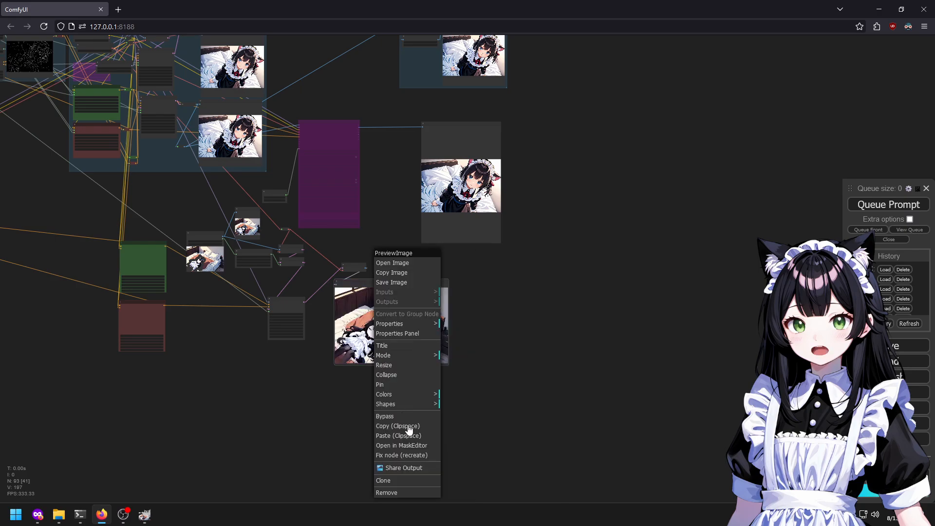
left_click(422, 416)
scroll(580, 323, "down", 5)
scroll(550, 318, "up", 10)
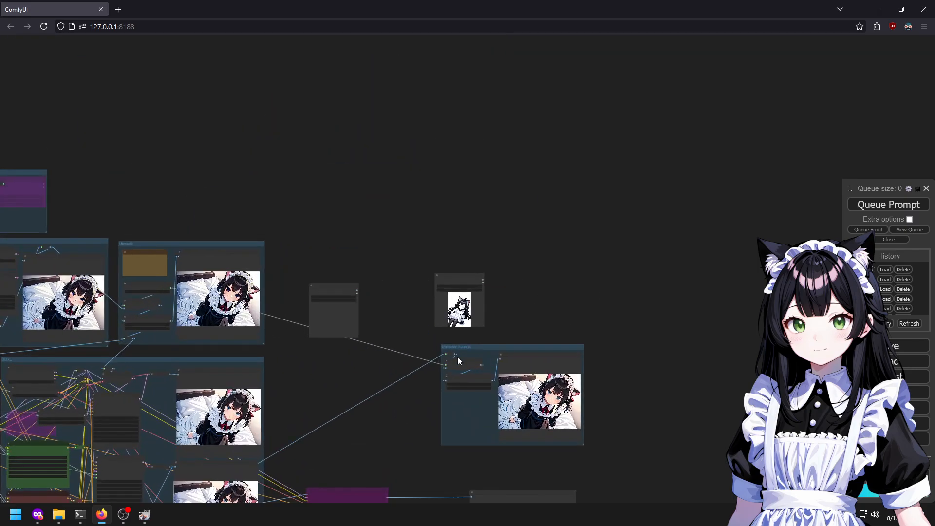
Link the Load Image node above the Upscaler cleanup group to the group's reroute and paste the copied image into it.
left_click_drag(463, 254, 398, 383)
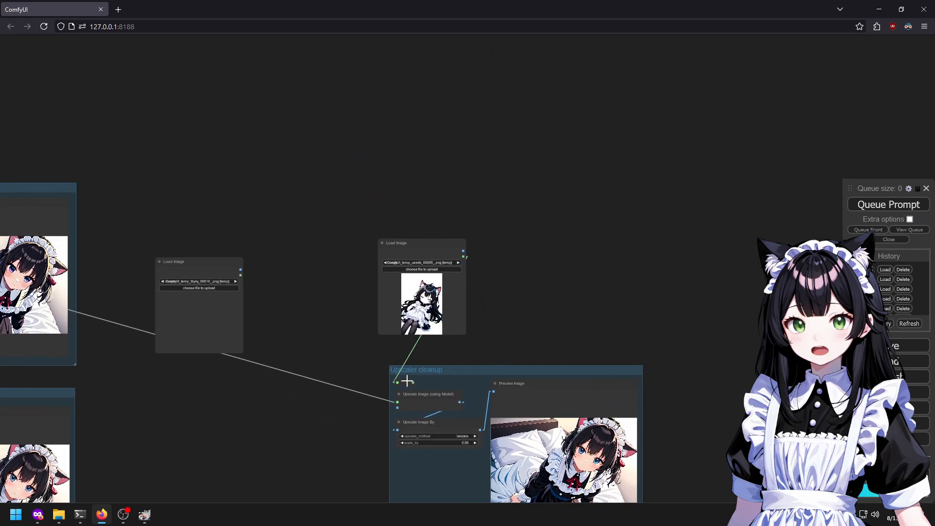
scroll(436, 267, "up", 1)
right_click(418, 245)
left_click(441, 440)
Move the reroute's link to the Load Image node's IMAGE output and queue the upscaling run.
key("ctrl+Return")
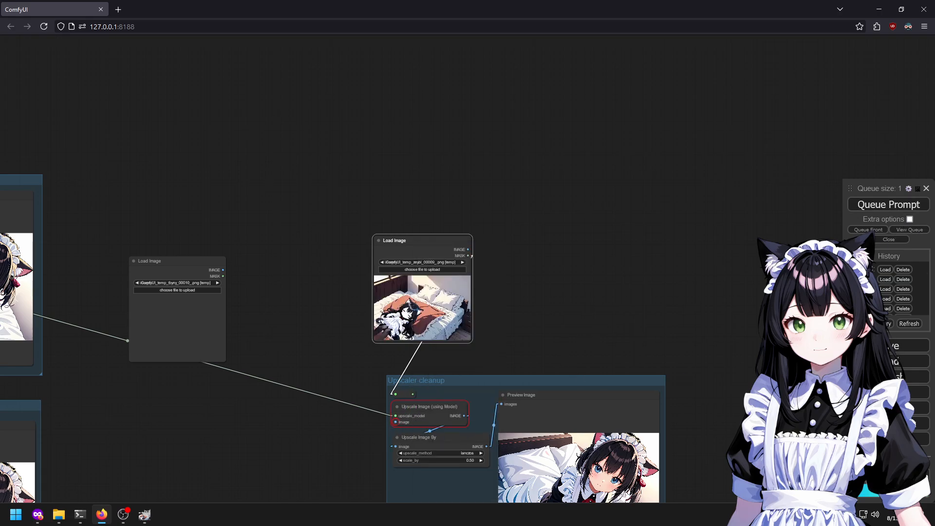
scroll(421, 386, "up", 8)
left_click_drag(532, 61, 533, 48)
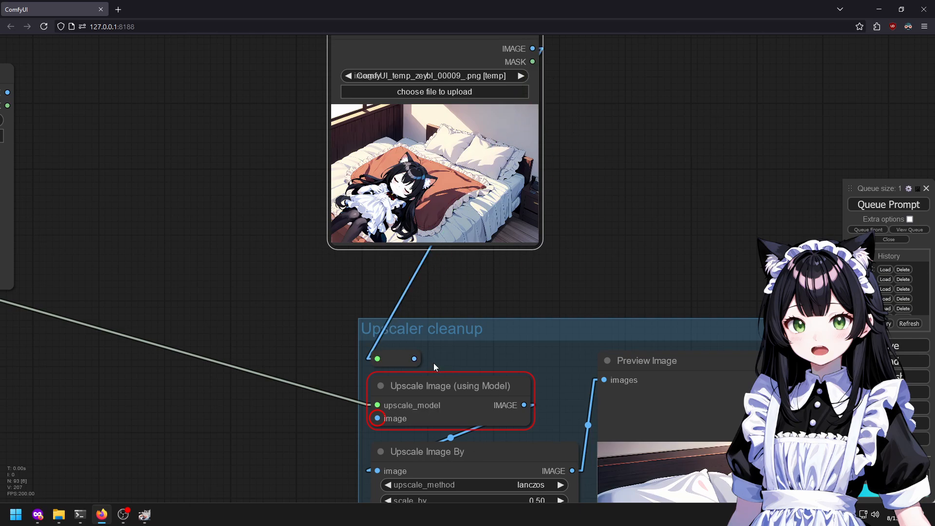
left_click(889, 204)
Examine the upscaled maid on the bed in the Upscaler cleanup group's Preview Image node.
scroll(723, 338, "down", 4)
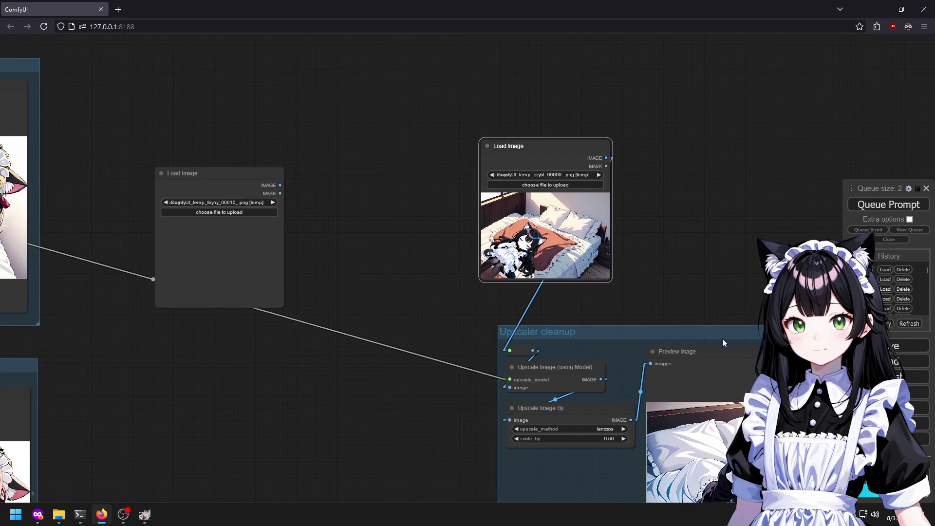
scroll(712, 338, "down", 3)
left_click_drag(712, 338, 443, 161)
scroll(397, 215, "down", 2)
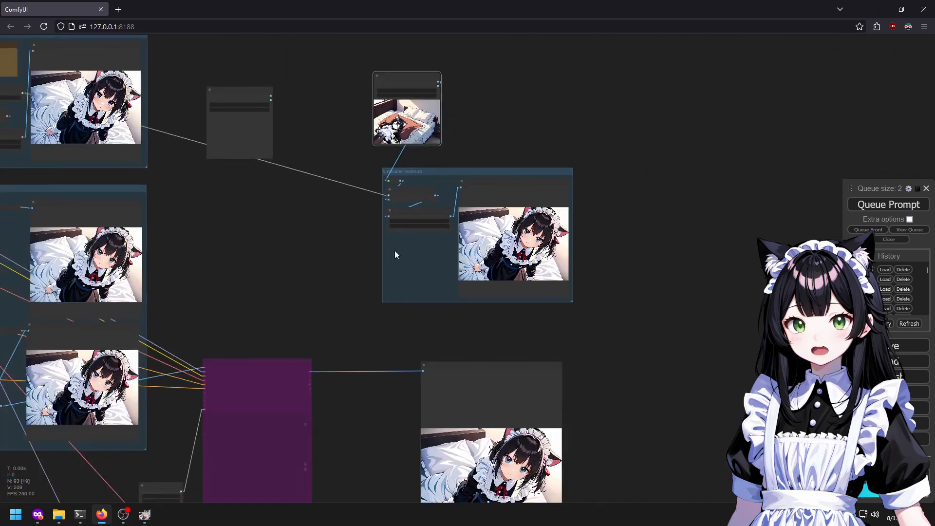
scroll(392, 244, "down", 2)
scroll(387, 264, "up", 6)
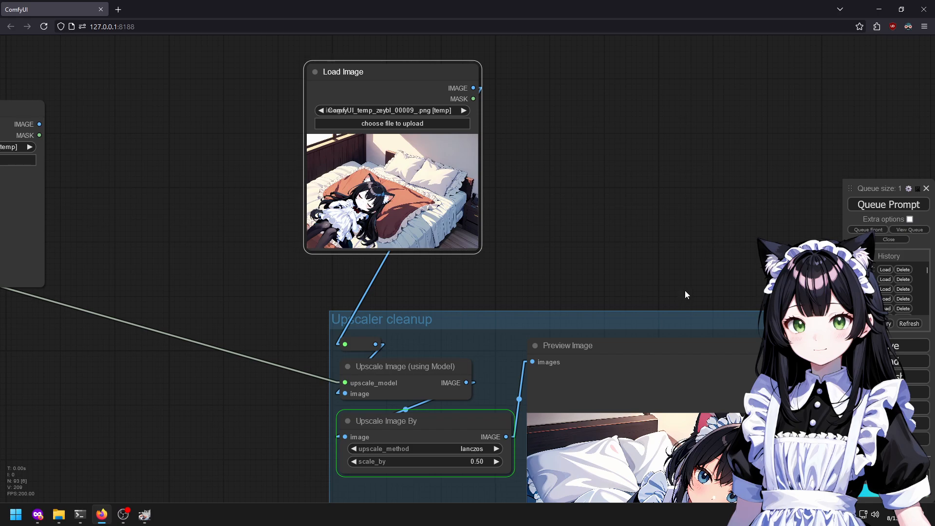
left_click_drag(685, 296, 509, 110)
scroll(537, 286, "up", 8)
left_click_drag(531, 378, 550, 269)
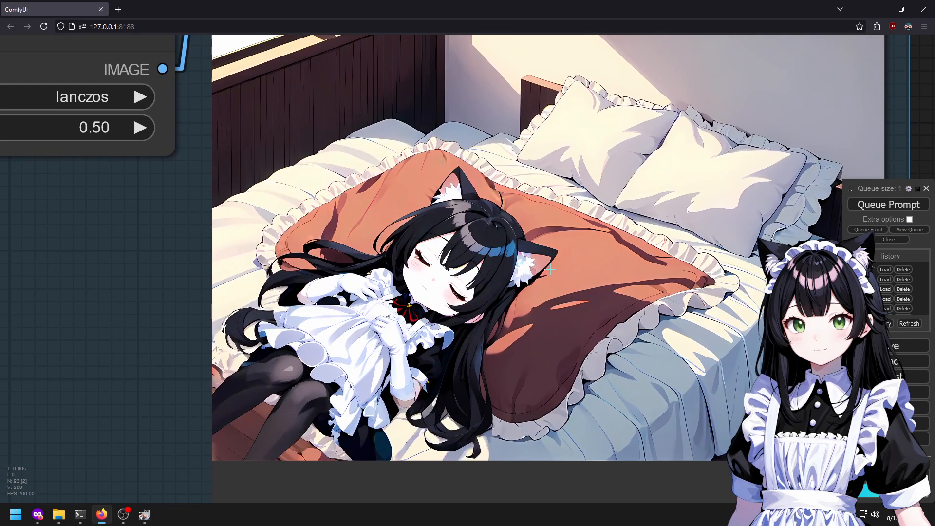
scroll(476, 299, "up", 2)
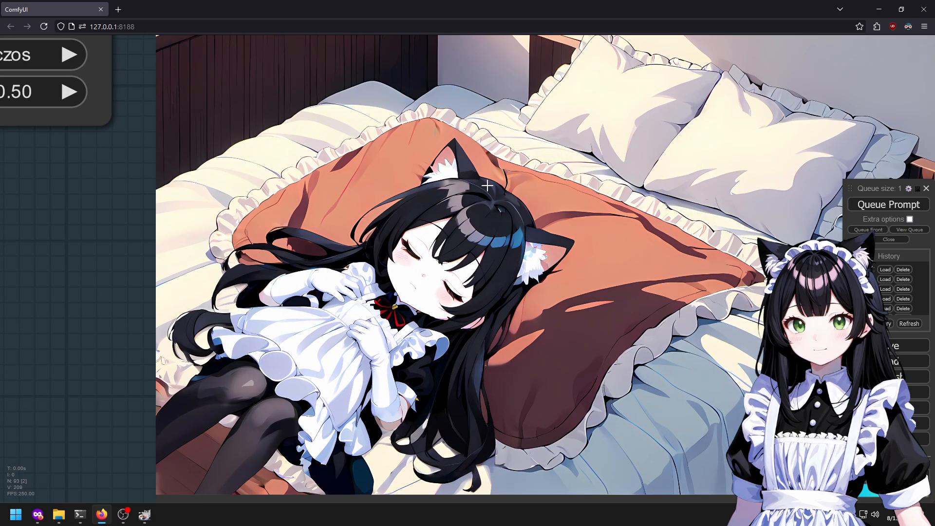
Save the upscaled image from the Upscaler cleanup preview to disk.
scroll(486, 193, "down", 3)
left_click_drag(483, 195, 430, 280)
right_click(425, 230)
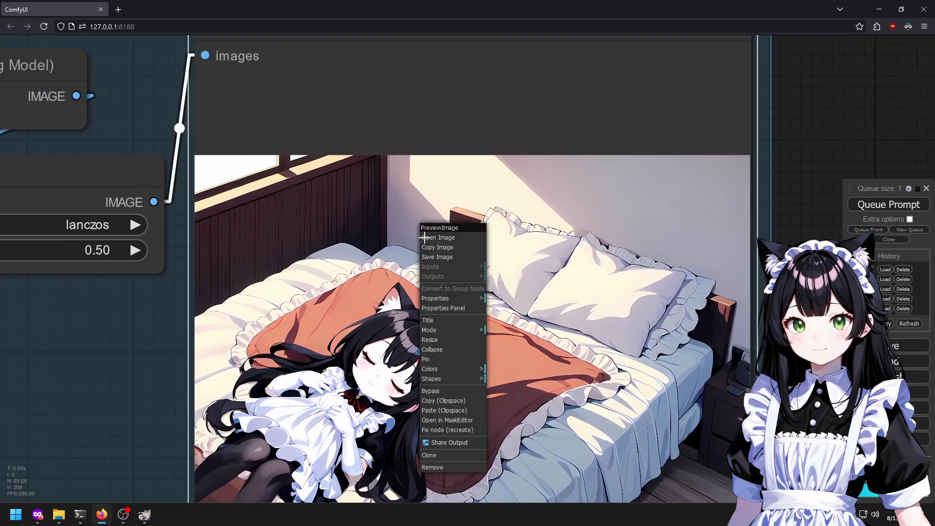
left_click(437, 257)
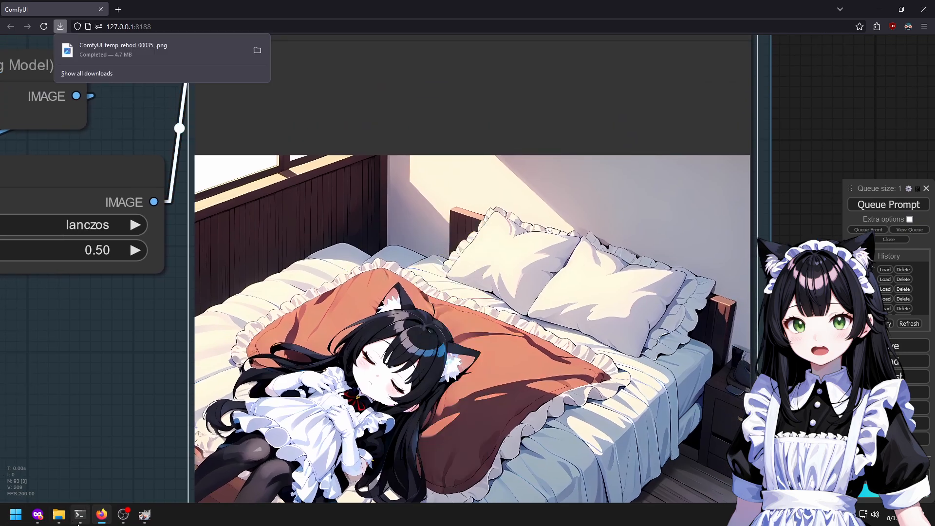
Switch to GIMP and open ComfyUI_temp_rebod_00035_.png from the Downloads folder.
left_click(141, 515)
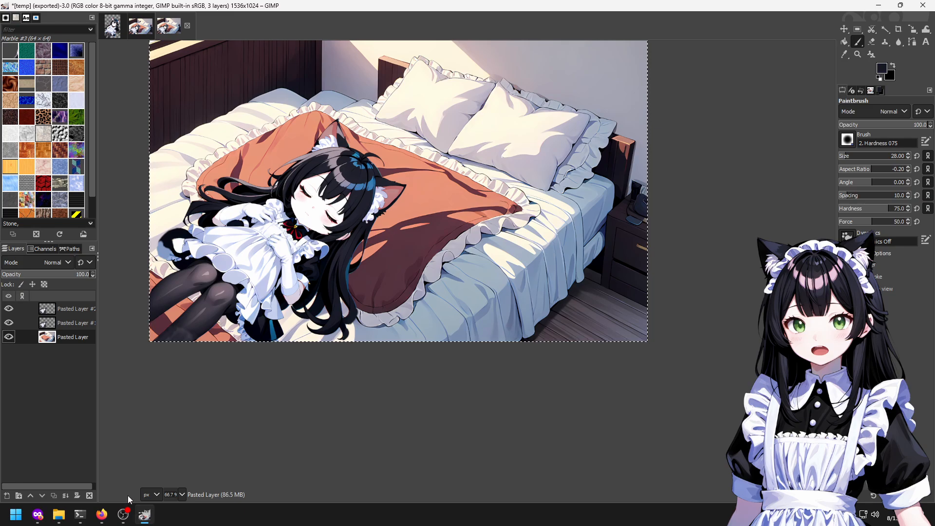
key("ctrl+o")
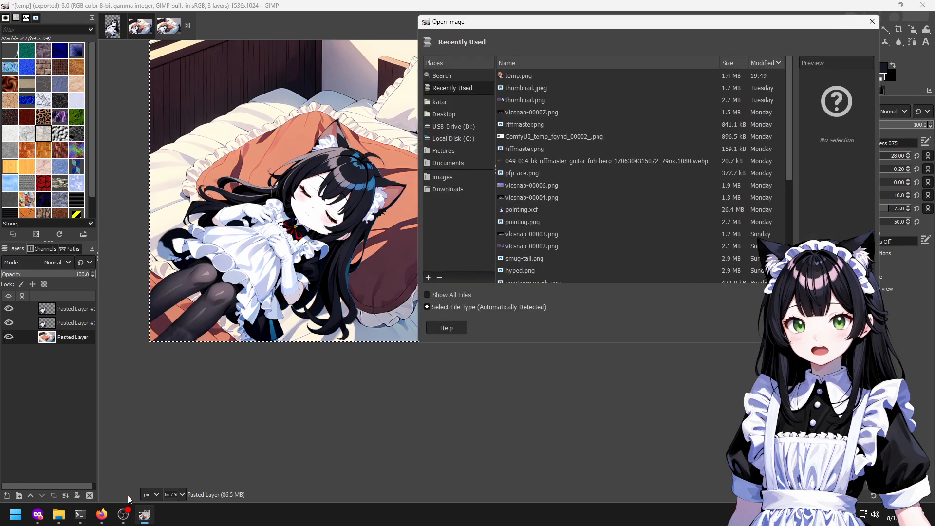
left_click(442, 163)
left_click(447, 189)
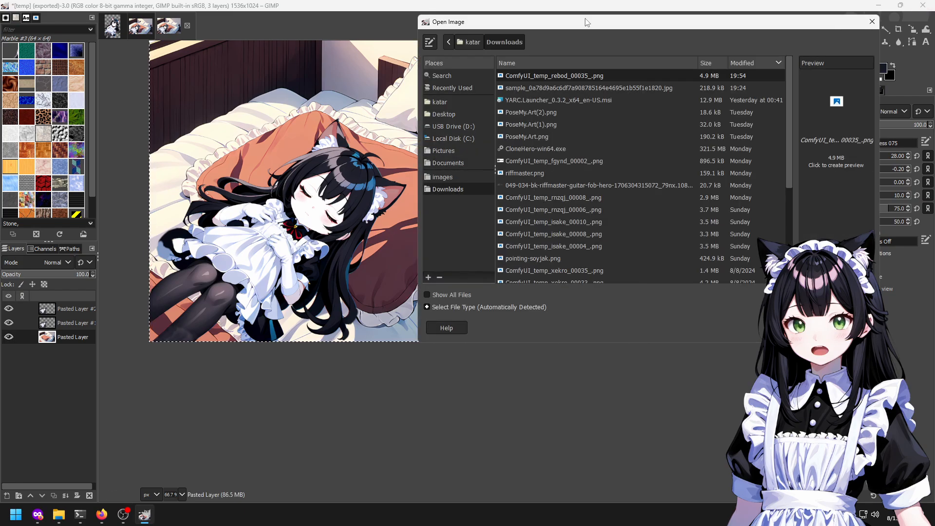
double_click(565, 81)
Draw a wide text box on the wall above the pillows and enter "Stream will begin shortly".
scroll(475, 243, "up", 3)
scroll(487, 233, "down", 2)
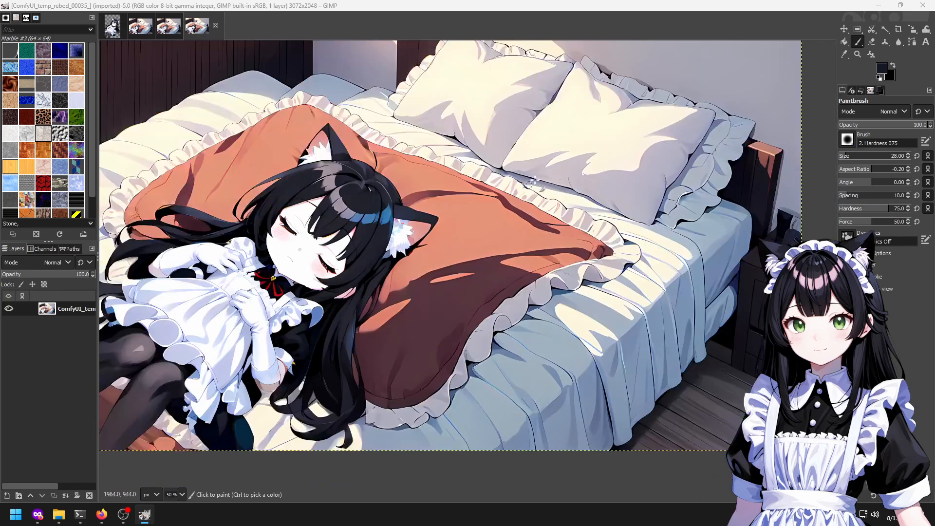
left_click_drag(520, 191, 426, 301)
key("t")
left_click(321, 114)
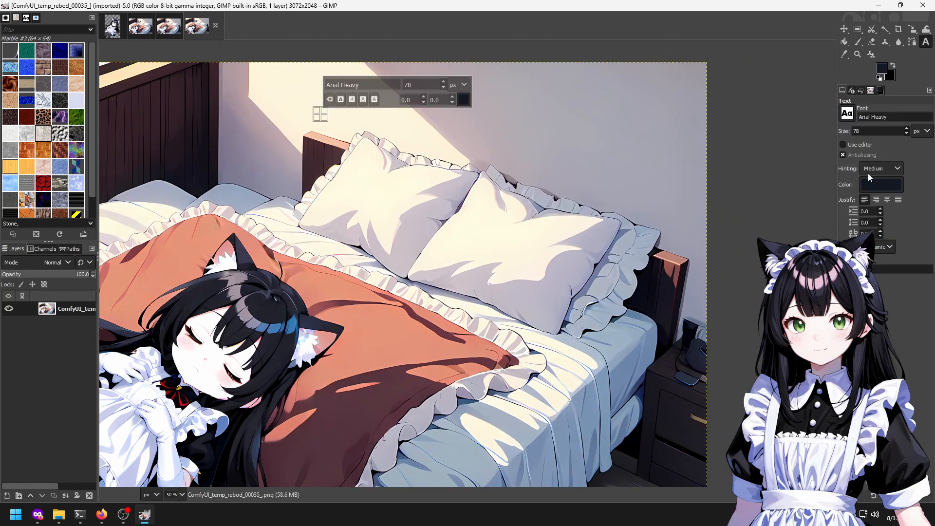
key("ctrl+a")
left_click(362, 161)
left_click_drag(300, 82, 663, 171)
type("Str")
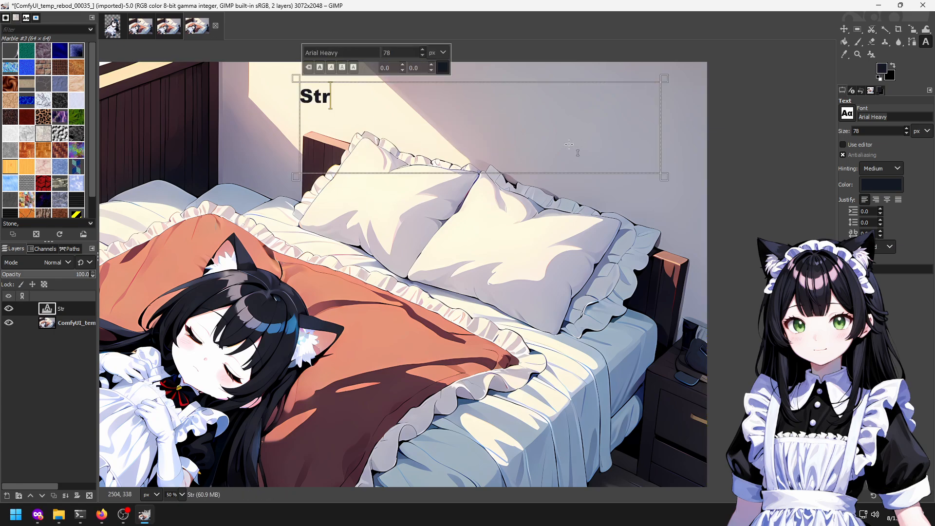
type("eam will begin")
key("BackSpace")
key("BackSpace")
type("gin shortly")
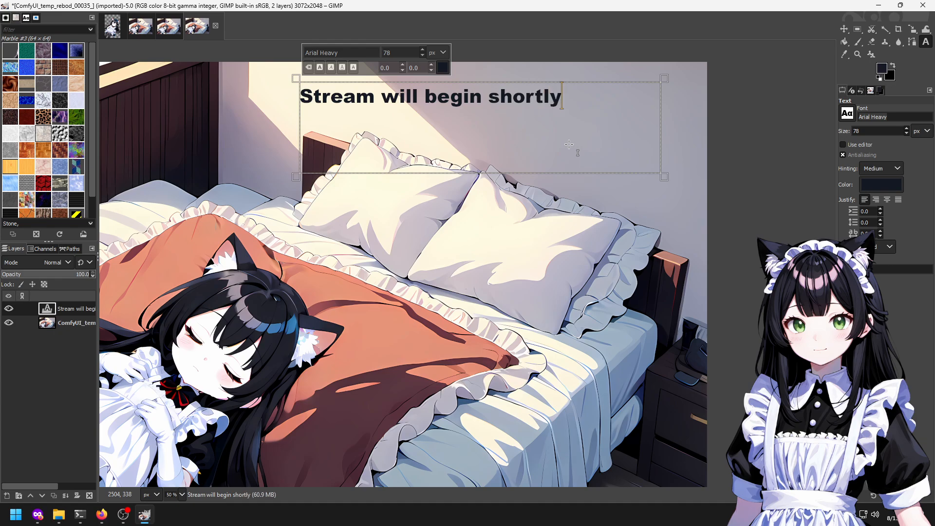
Replace the caption's last word so the text reads "Stream will begin soon".
key("BackSpace")
key("BackSpace")
key("BackSpace")
key("BackSpace")
key("BackSpace")
key("BackSpace")
type("oon")
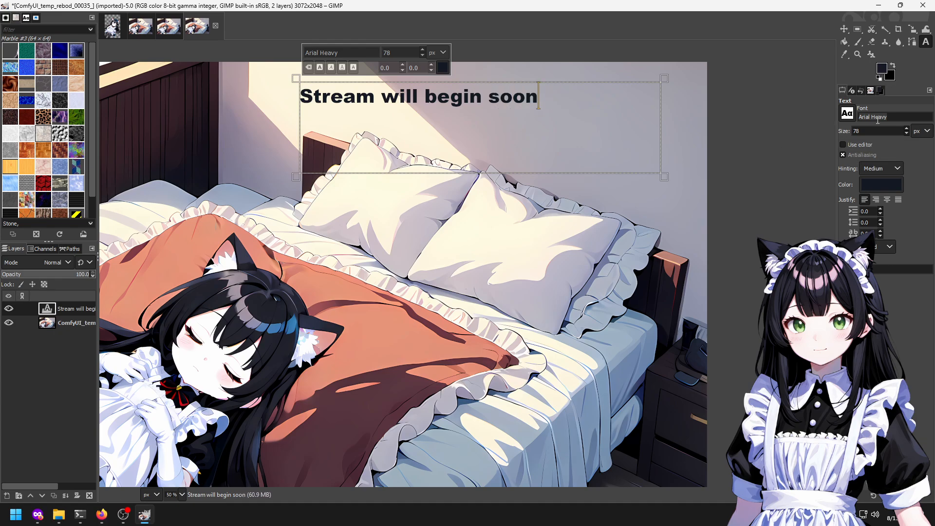
Center the caption within its text box and set its font to Verdana Bold.
left_click(887, 200)
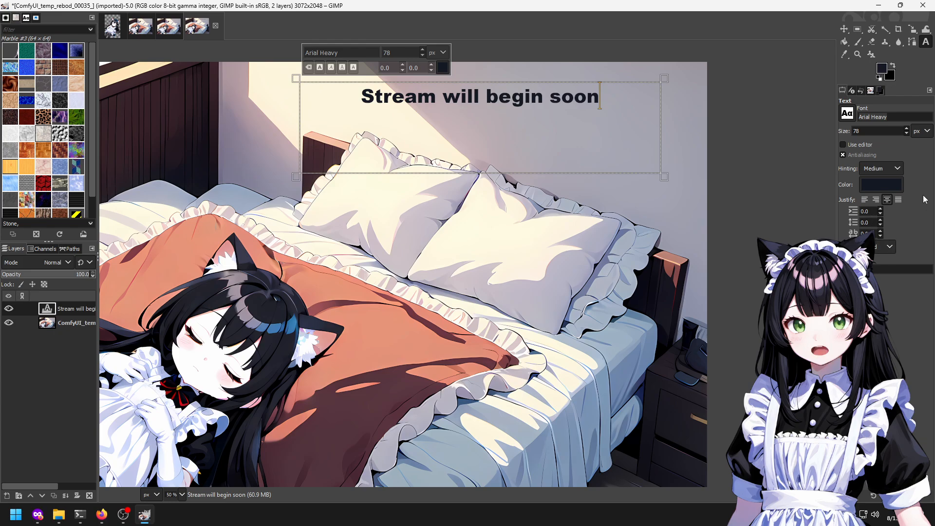
left_click(848, 114)
scroll(872, 146, "down", 3)
left_click_drag(924, 141, 918, 237)
scroll(880, 177, "up", 2)
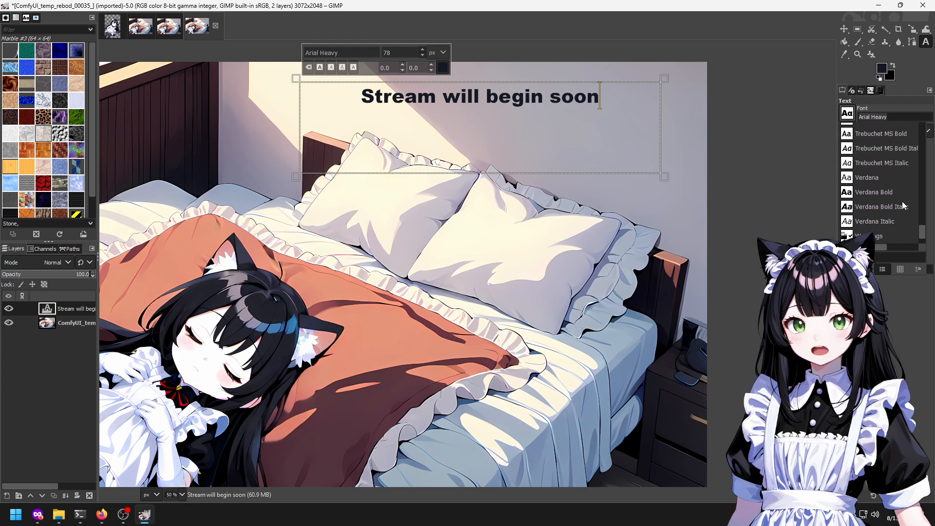
left_click(889, 192)
left_click(169, 26)
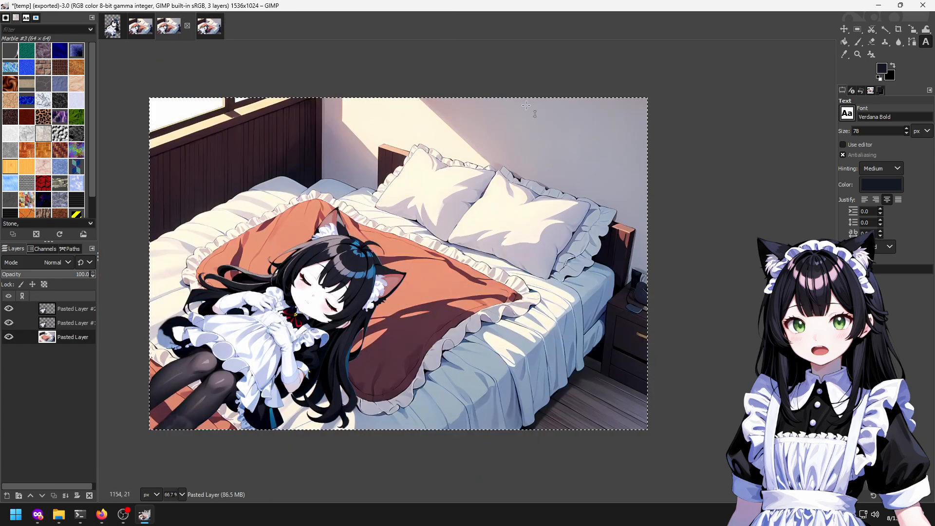
left_click(208, 27)
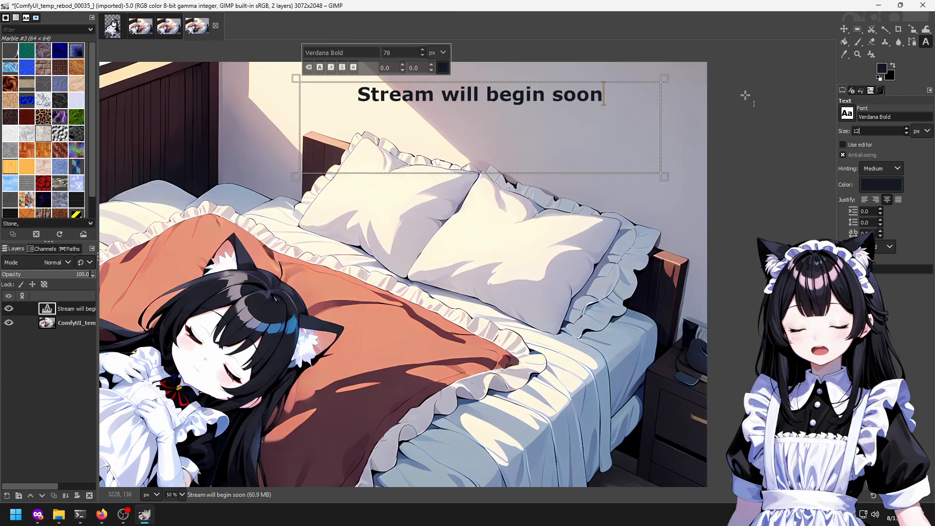
Set the caption's size to 120 px, extend the text box leftward to fit one line, and lower its upper edge slightly.
type("120")
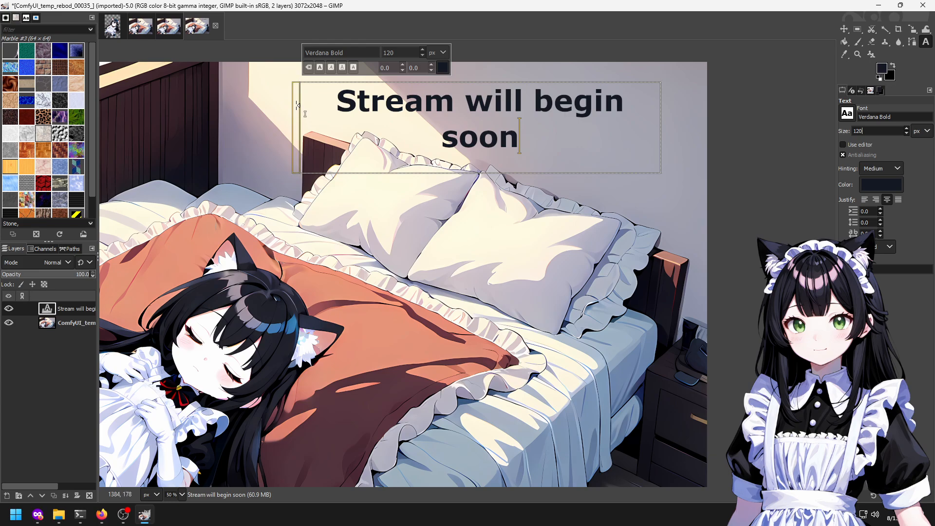
left_click_drag(297, 112, 222, 112)
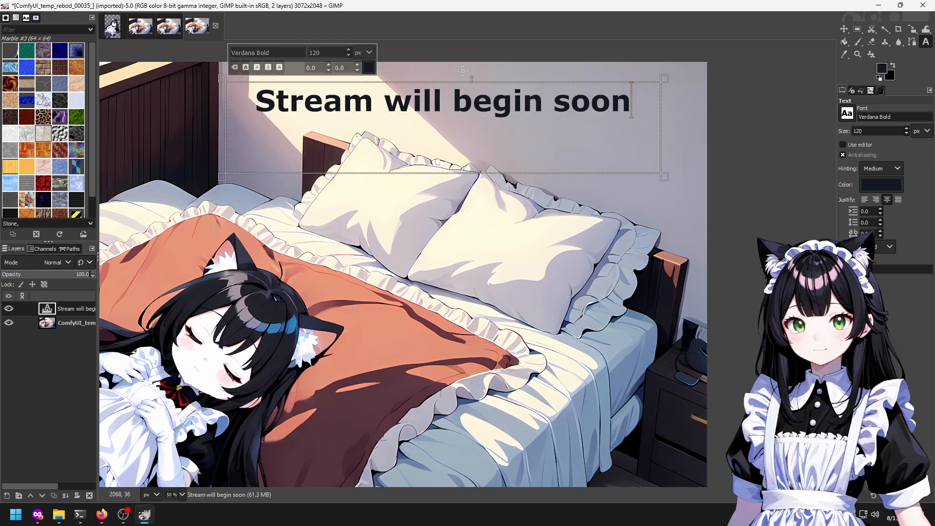
left_click_drag(463, 71, 462, 83)
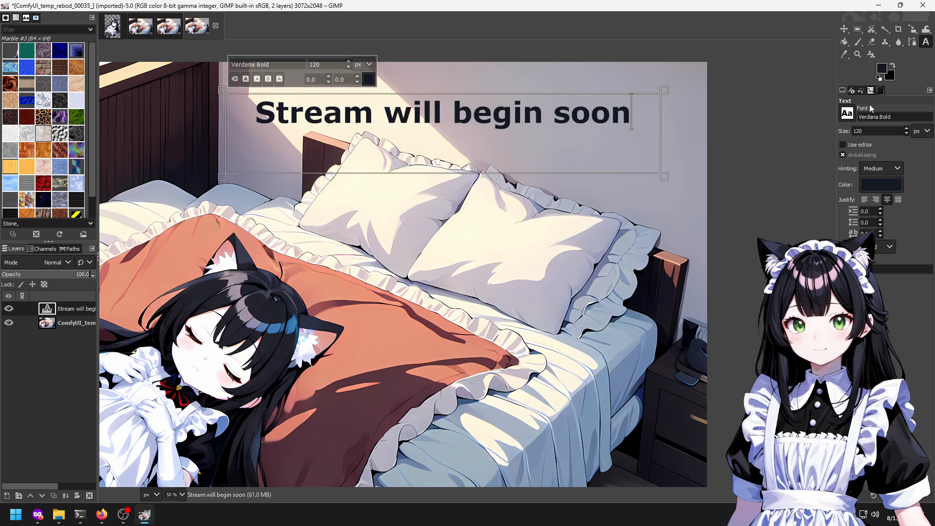
Change the caption's text color to dark green (142414).
left_click(877, 185)
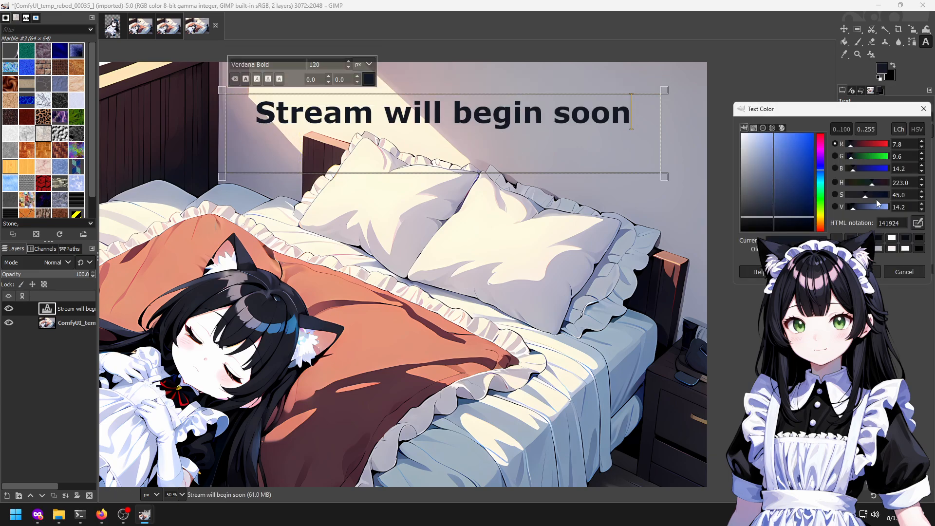
left_click(823, 199)
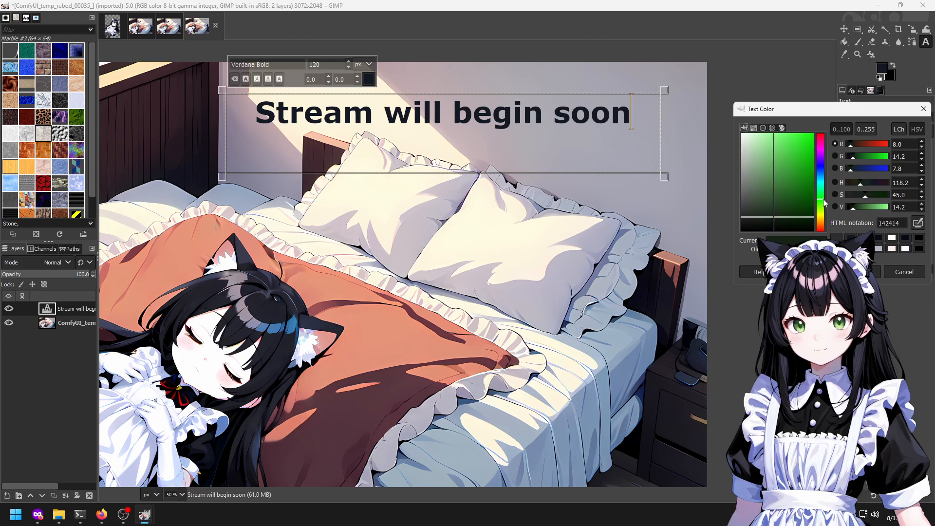
left_click(859, 272)
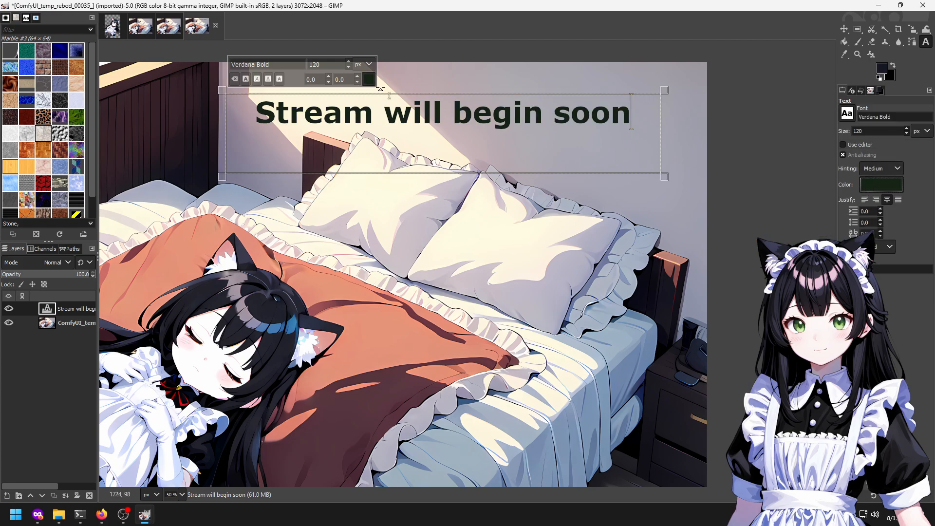
Brighten the caption's text color to a medium green (5ba561).
scroll(399, 119, "up", 5)
scroll(399, 119, "down", 2)
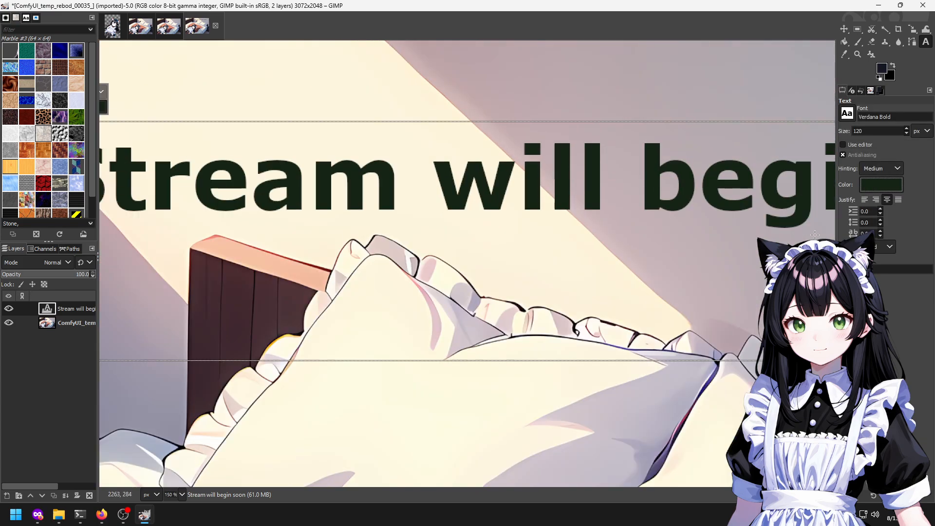
left_click(872, 185)
left_click_drag(854, 209, 883, 200)
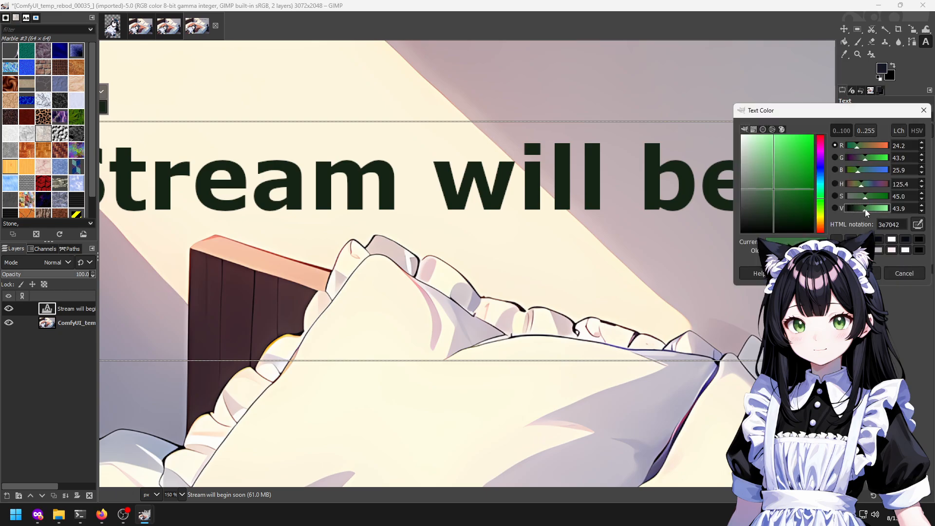
left_click(866, 273)
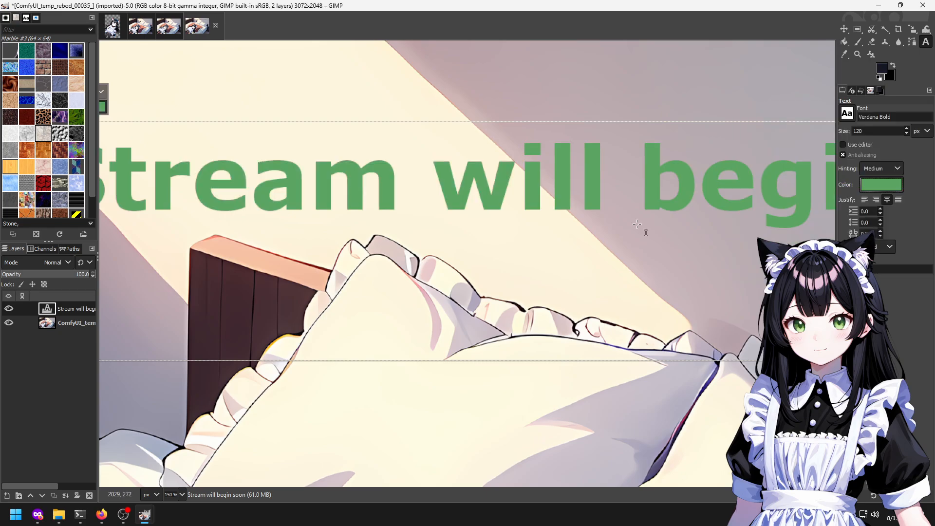
scroll(698, 268, "down", 3)
left_click(881, 184)
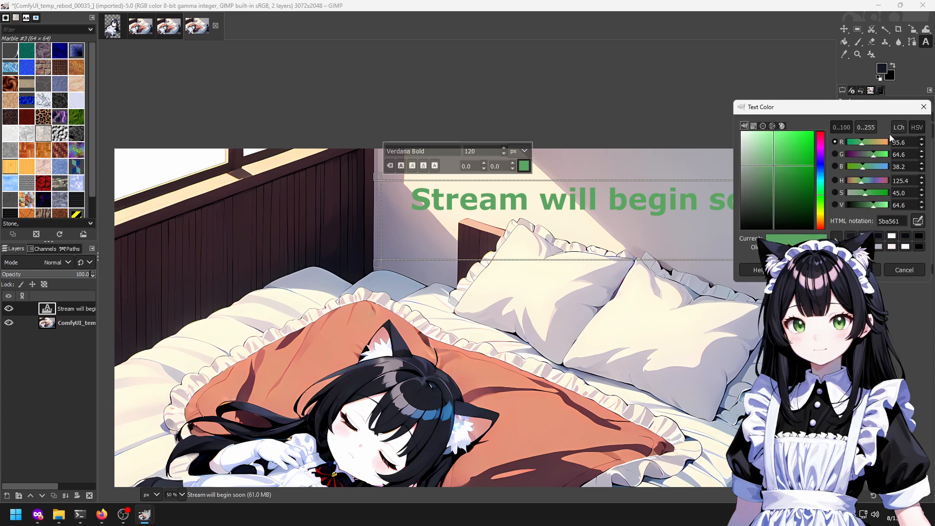
mouse_move(877, 155)
left_mouse_down()
mouse_move(842, 148)
mouse_move(866, 142)
left_mouse_up()
left_click(868, 165)
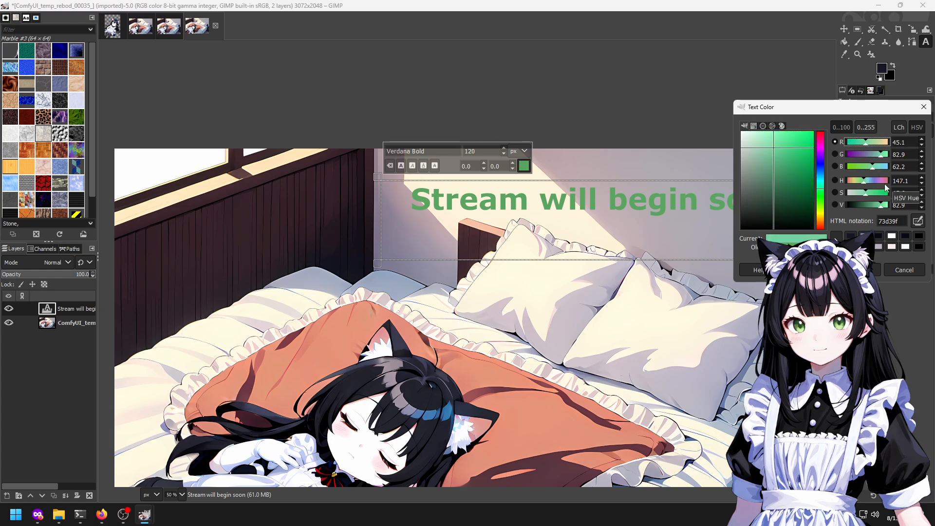
left_click_drag(866, 193, 883, 192)
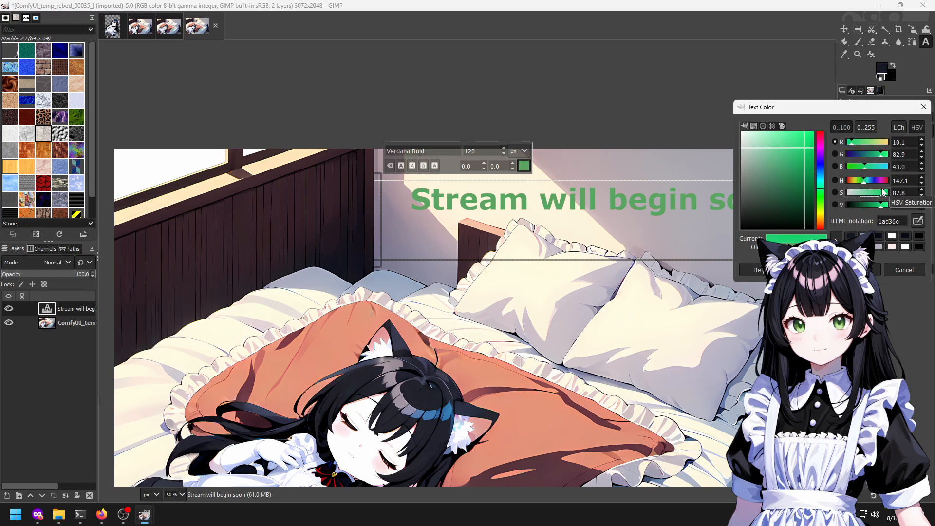
key("Escape")
Set the caption's text color to bright turquoise (00f3da).
left_click_drag(692, 331, 636, 322)
left_click(867, 185)
left_click_drag(870, 198, 883, 217)
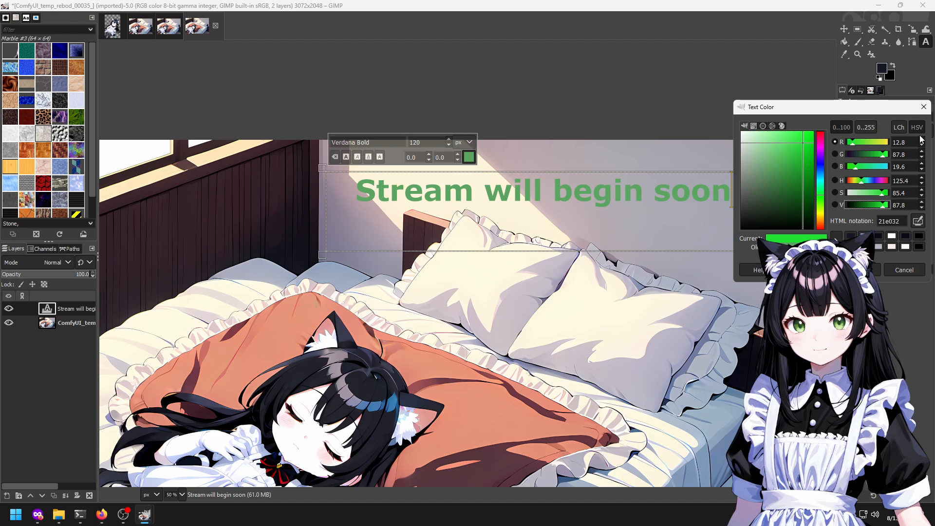
left_click(898, 127)
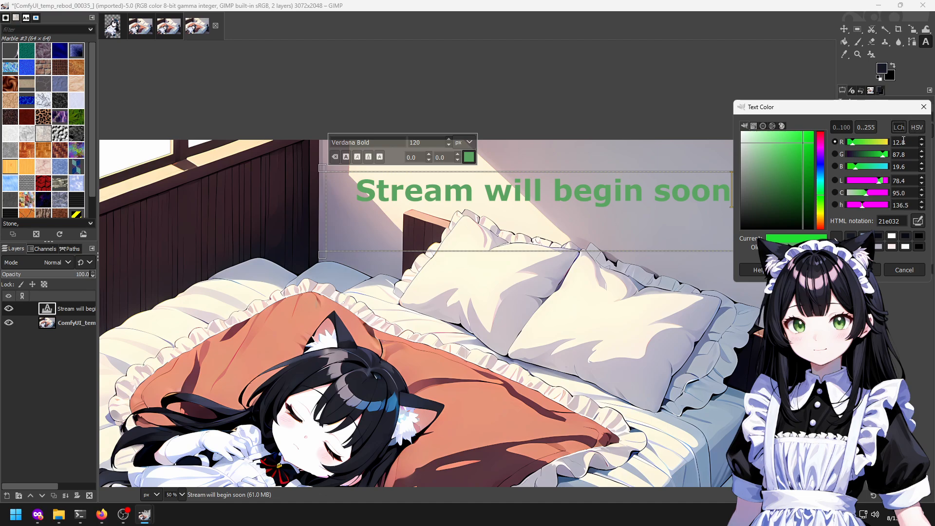
left_click(914, 127)
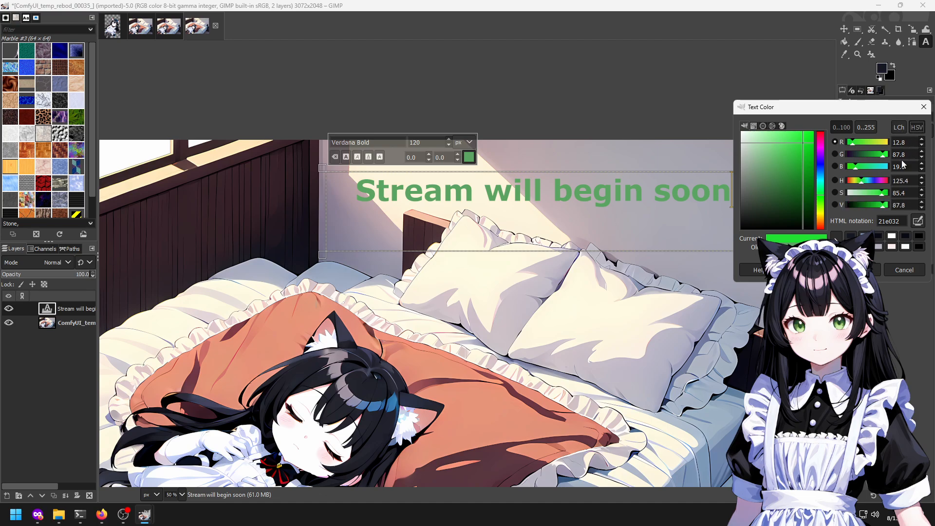
left_click(874, 131)
left_click_drag(887, 154, 846, 145)
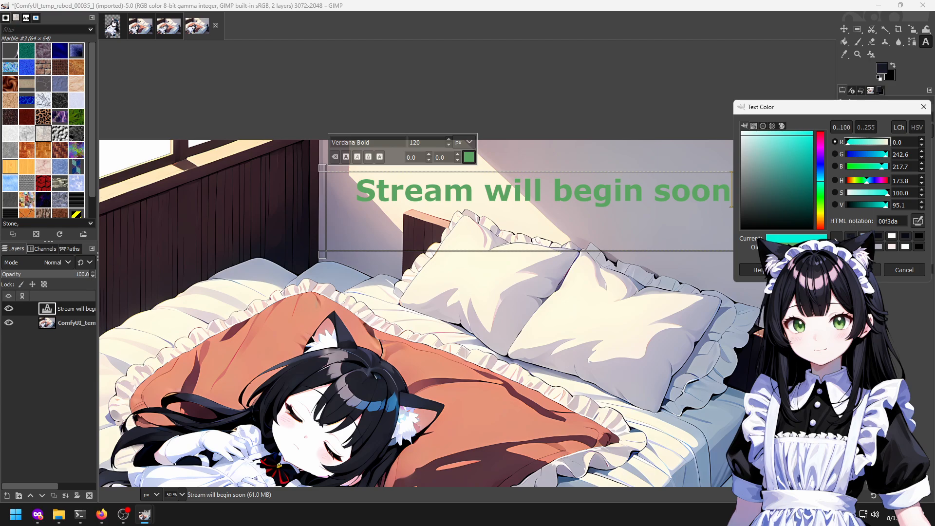
left_click(859, 269)
Reduce the blue in the caption's text color to get bright green (00f370).
left_click(893, 186)
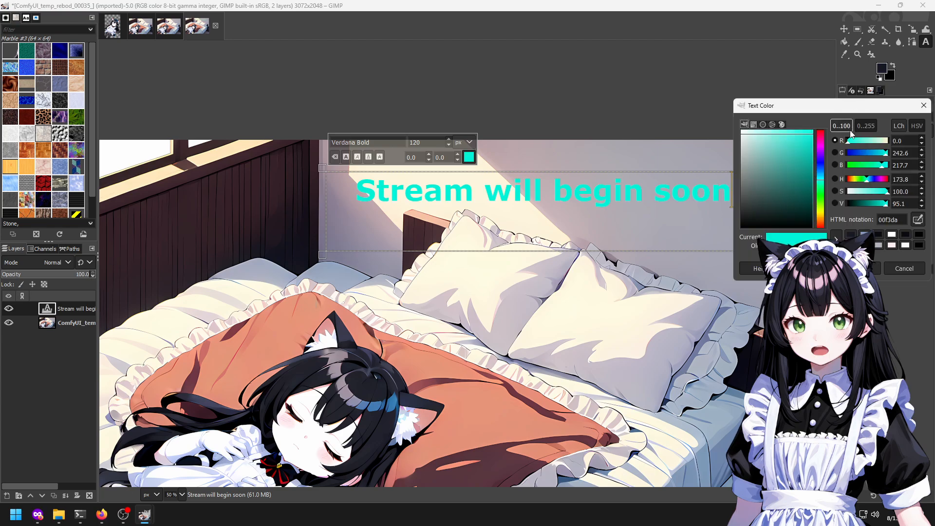
left_click_drag(884, 166, 866, 166)
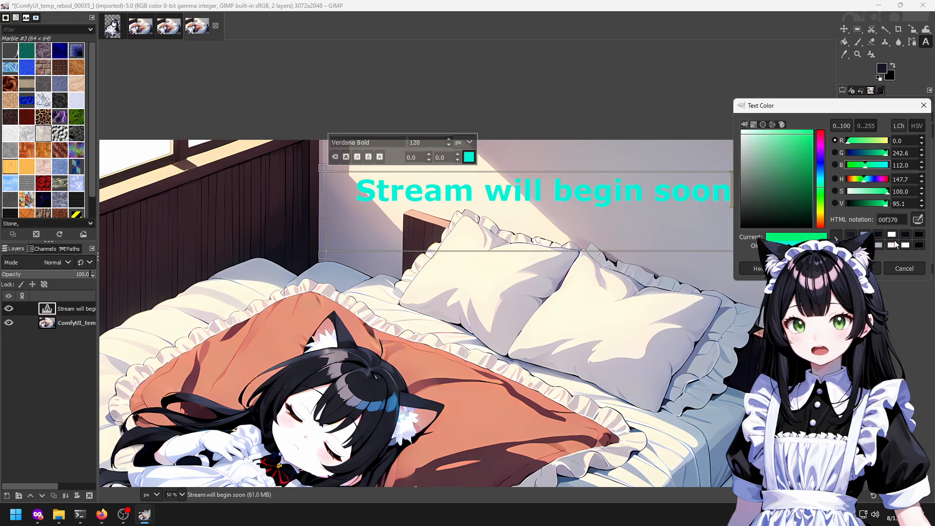
left_click(859, 269)
Duplicate the "Stream will begin soon" text layer.
key("1")
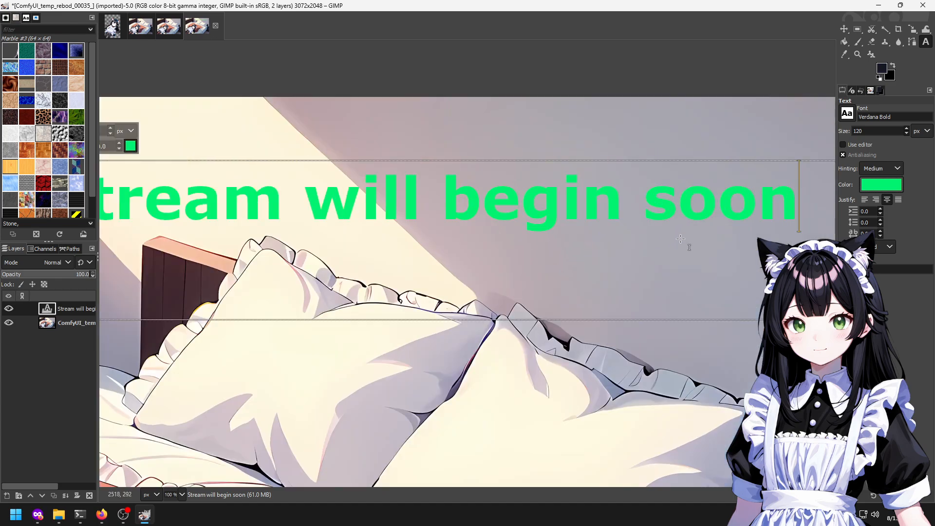
left_click_drag(342, 282, 471, 296)
scroll(440, 288, "down", 2)
scroll(297, 268, "up", 1)
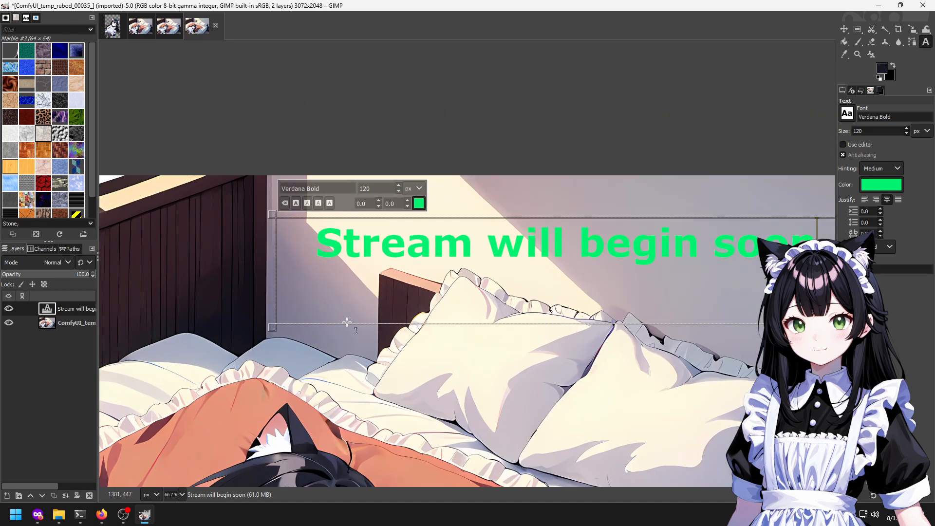
right_click(68, 310)
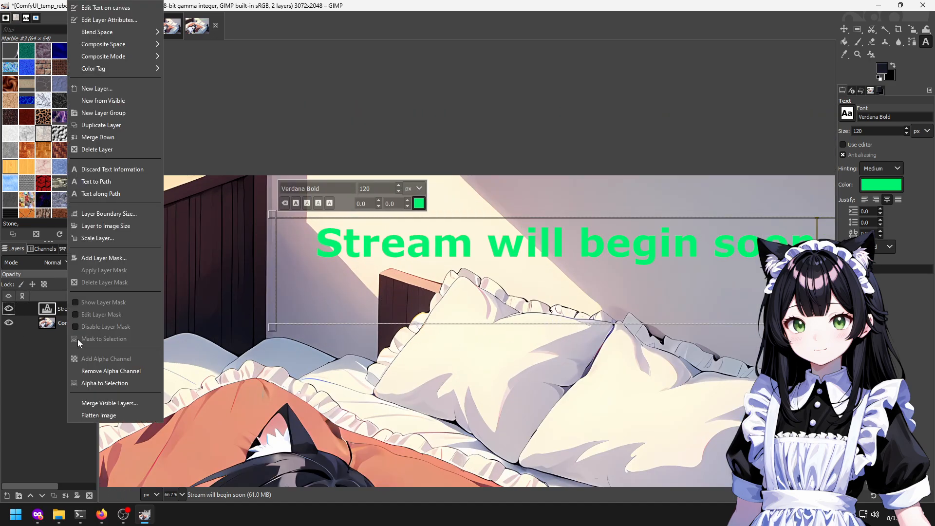
left_click(518, 121)
right_click(65, 310)
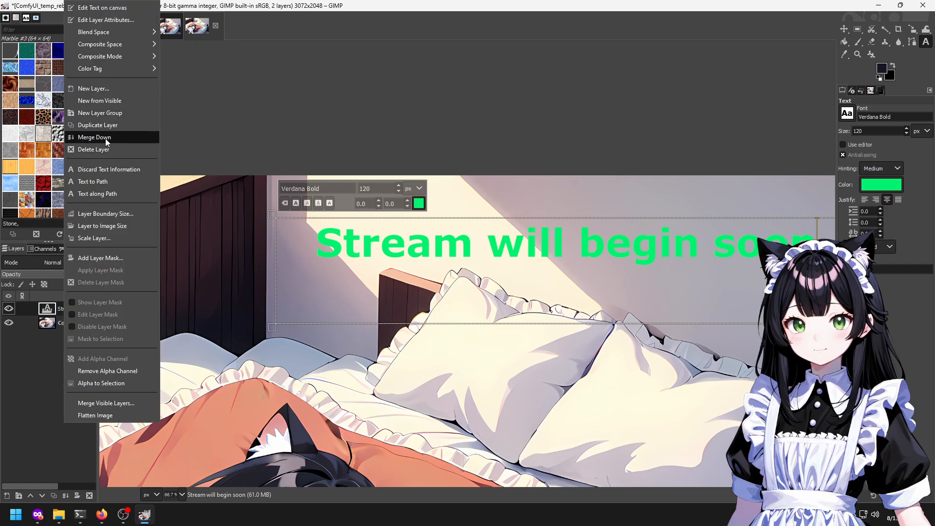
left_click(100, 126)
Discard the text information of the duplicated "Stream will begin soon" layer and crop that layer to its content.
right_click(53, 309)
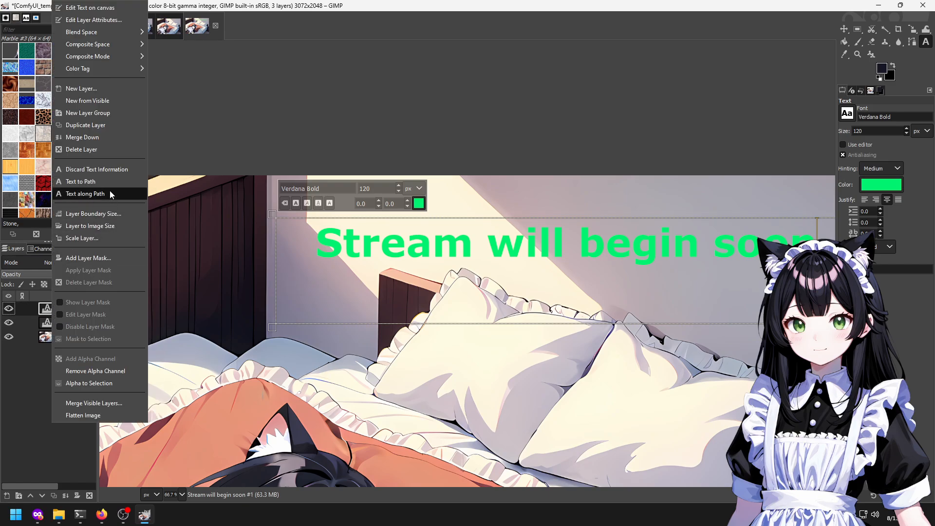
left_click(101, 169)
right_click(90, 312)
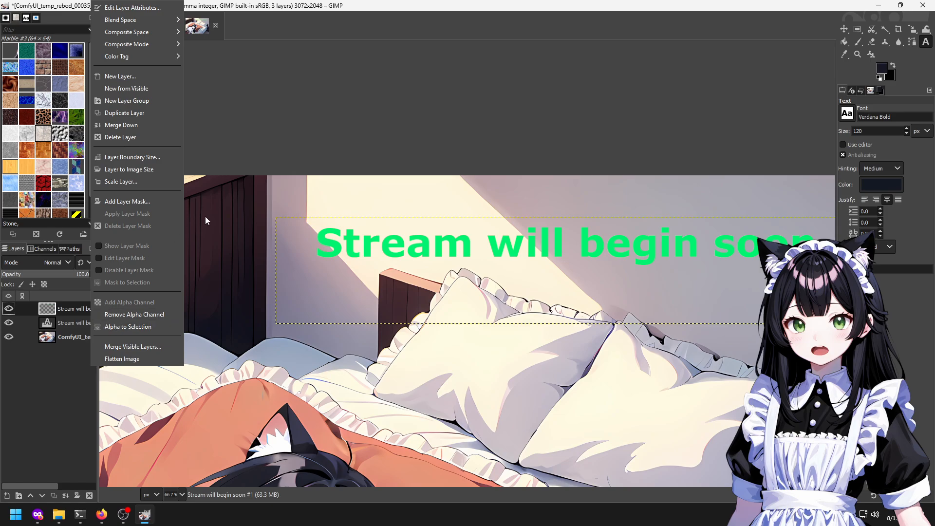
left_click(286, 118)
right_click(368, 231)
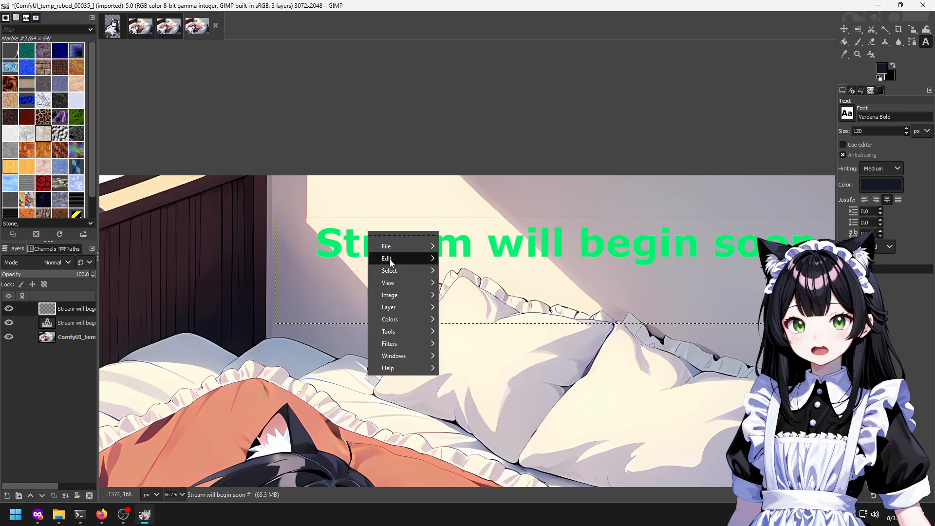
mouse_move(397, 308)
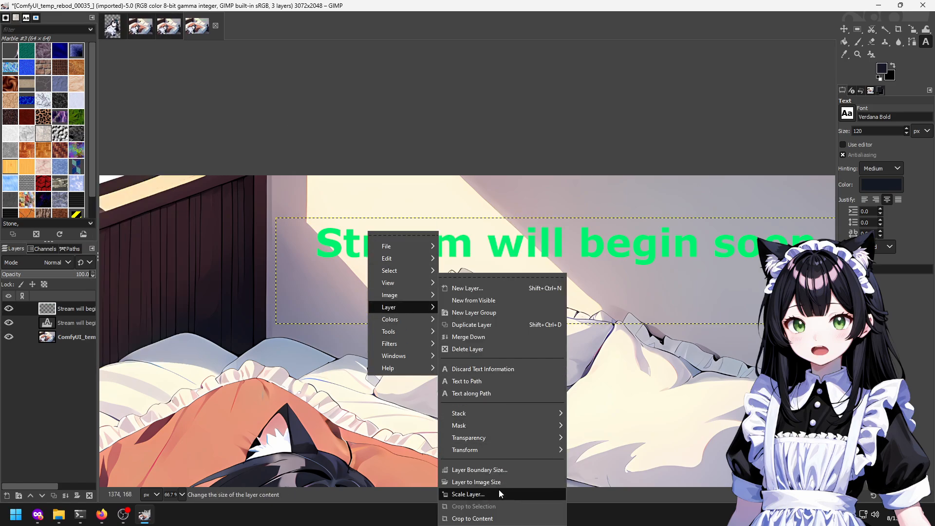
left_click(507, 518)
Hide the original "Stream will begin soon" text layer and select its rasterized duplicate.
left_click(8, 322)
left_click(76, 318)
left_click(73, 309)
right_click(71, 308)
Try the Add Border filter on the caption layer with 12 px X and Y sizes and near-black color 030303.
right_click(487, 85)
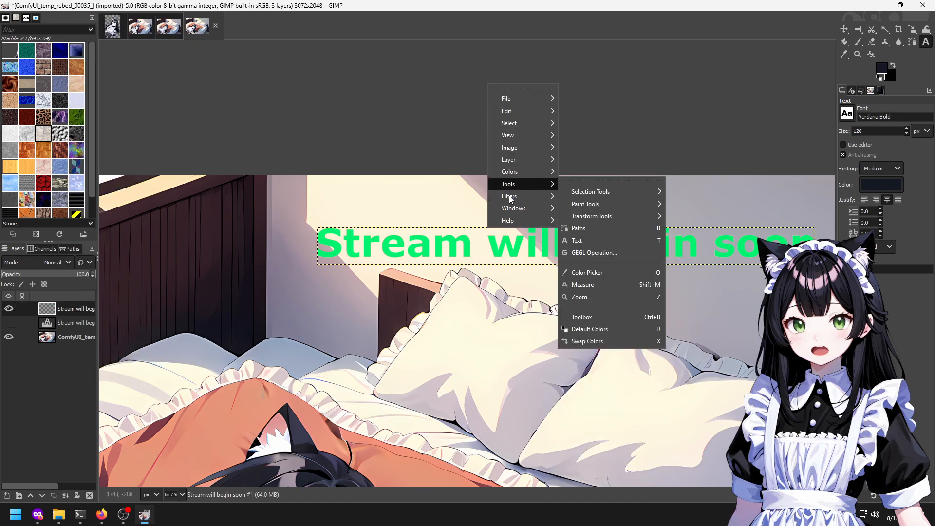
mouse_move(510, 199)
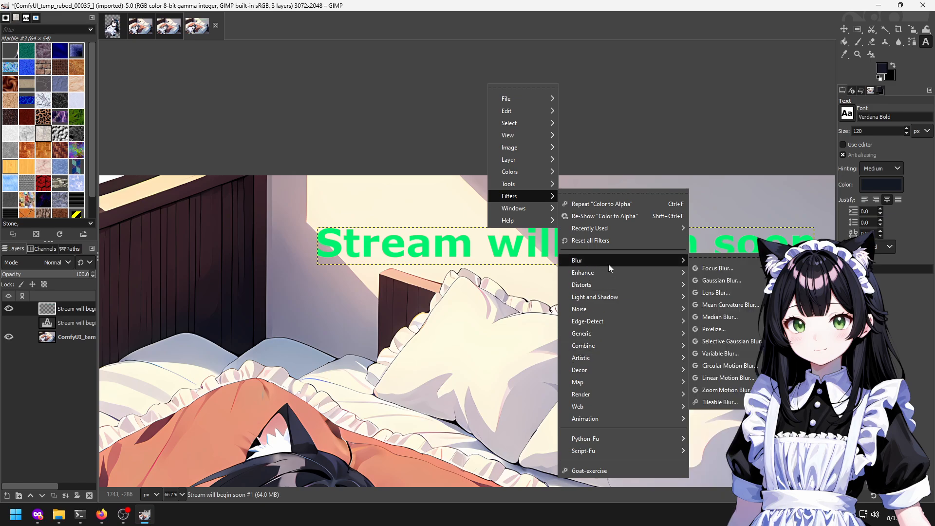
mouse_move(627, 326)
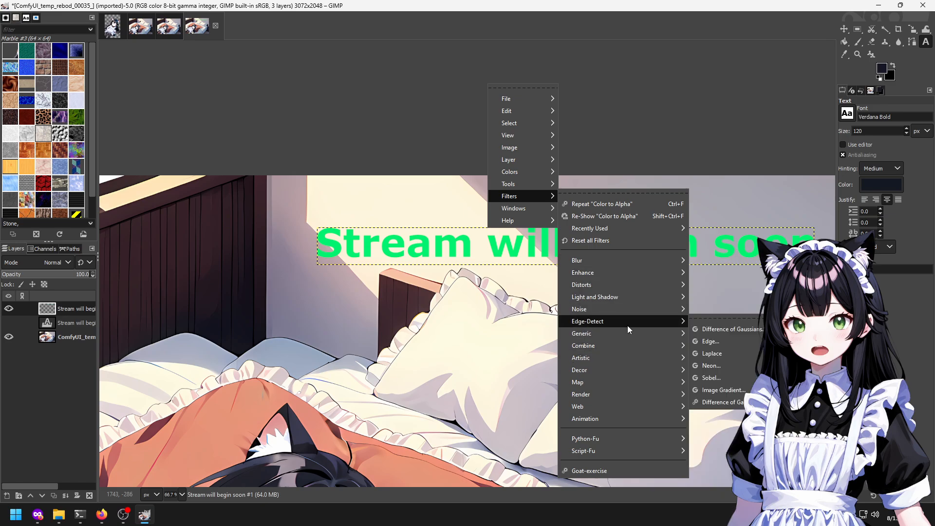
mouse_move(632, 349)
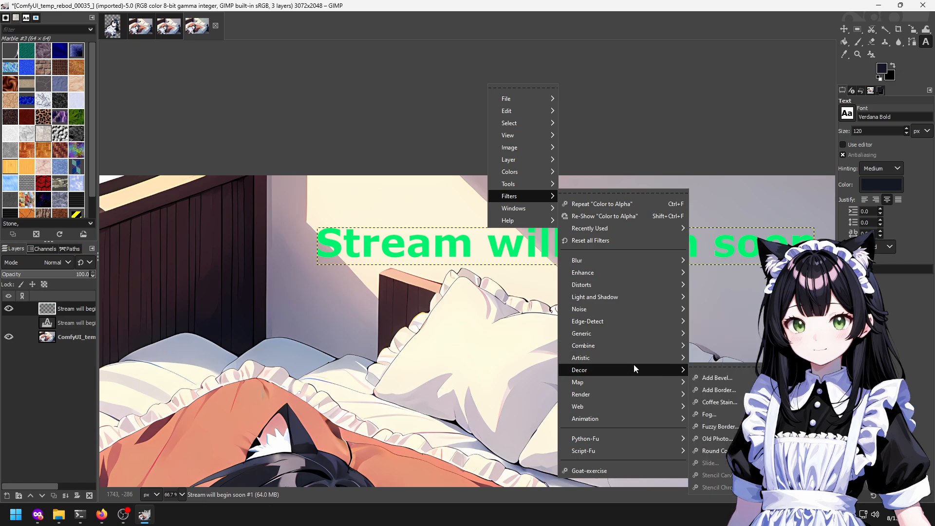
left_click(725, 377)
left_click_drag(429, 209, 349, 248)
left_click(391, 297)
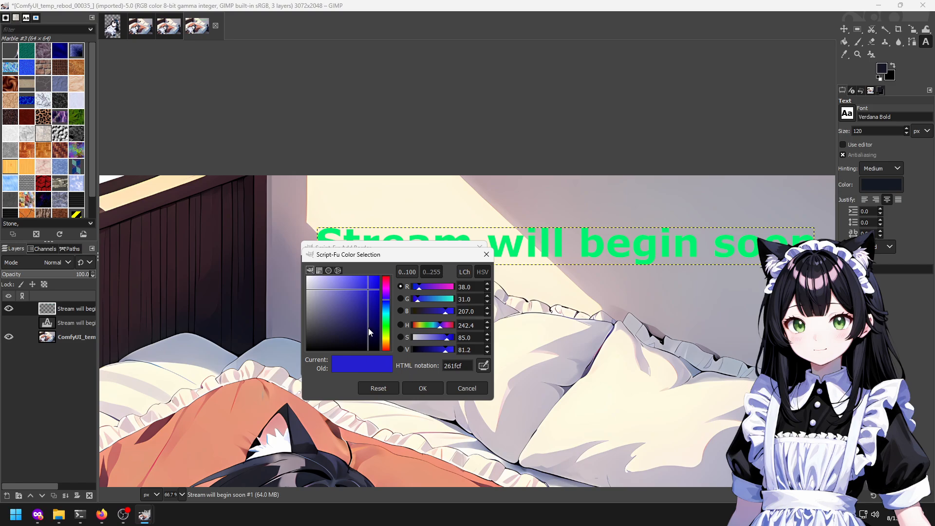
left_click_drag(360, 302, 309, 350)
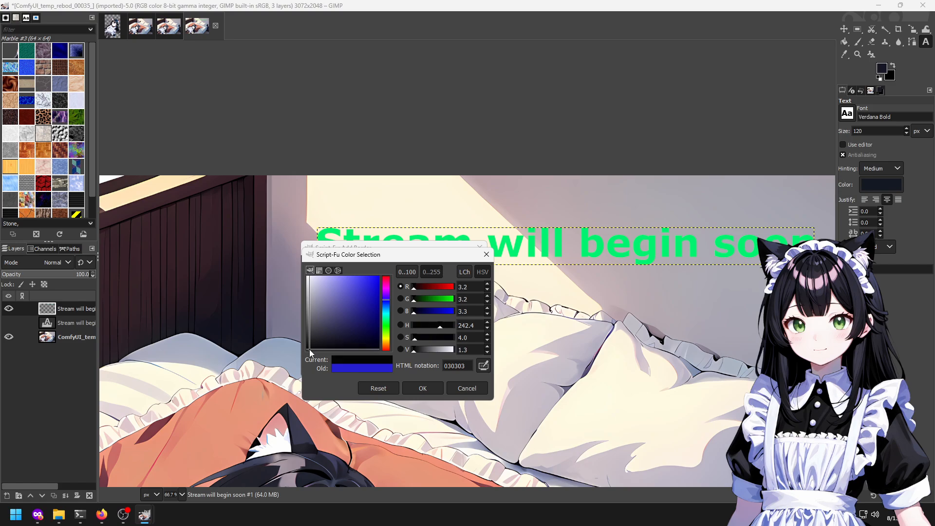
left_click(418, 388)
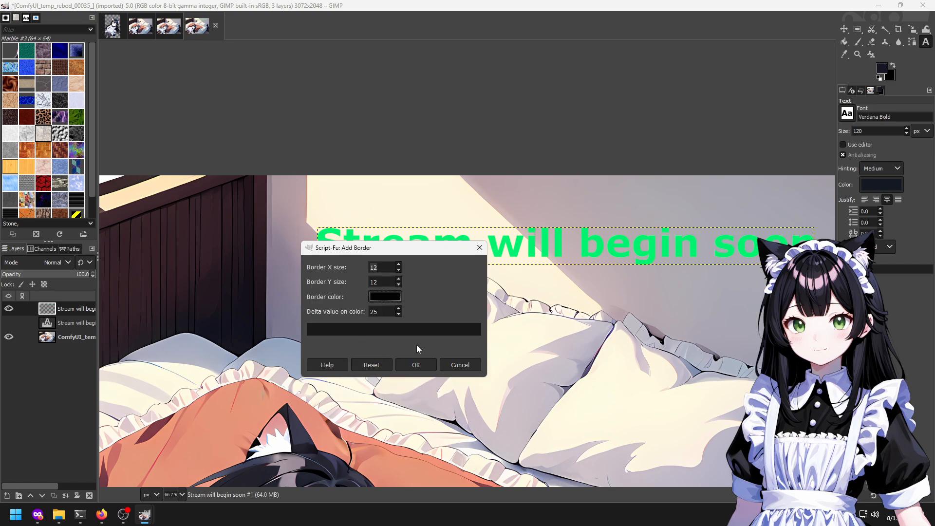
left_click(417, 365)
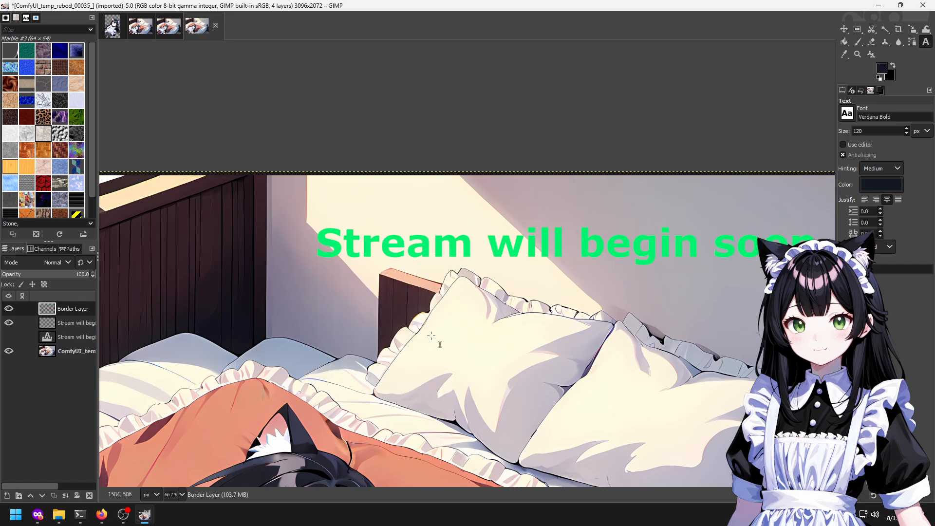
key("ctrl+z")
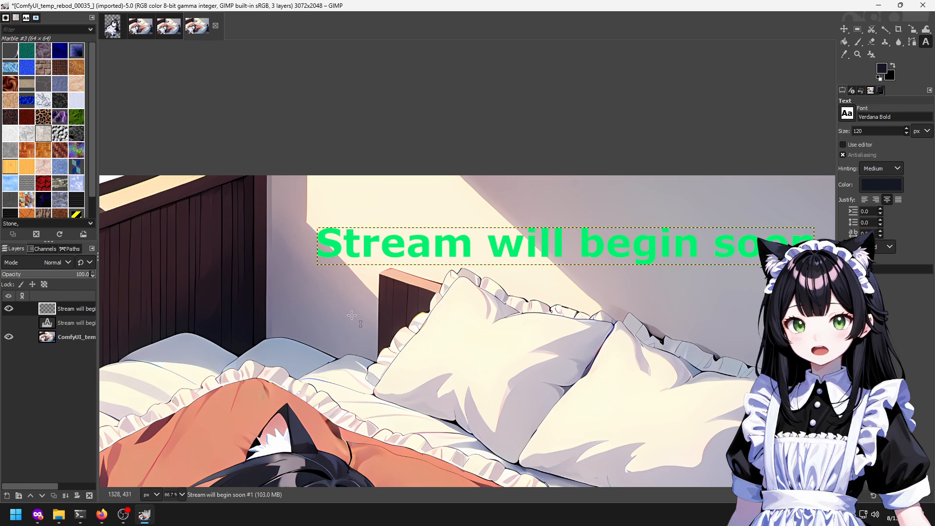
Start a Drop Shadow filter on the rasterized caption layer with X and Y offsets of 0.
right_click(589, 225)
mouse_move(613, 306)
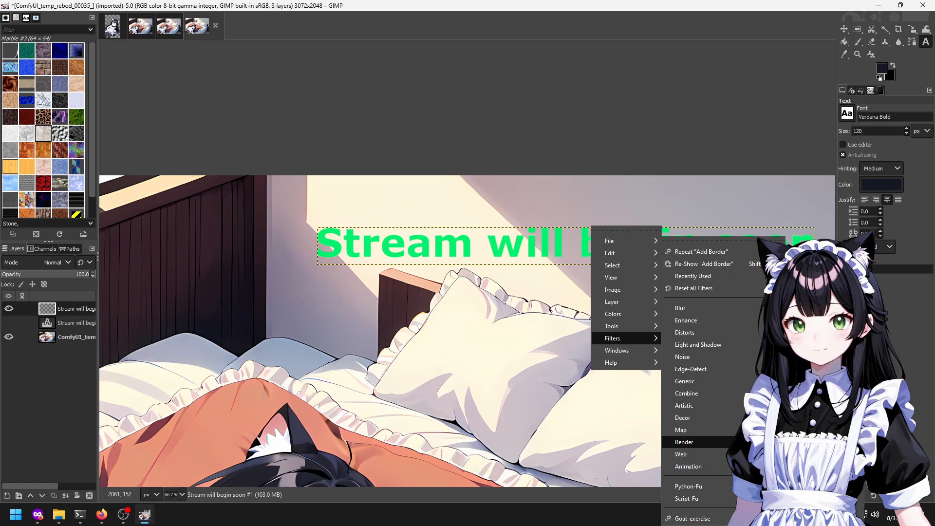
mouse_move(749, 344)
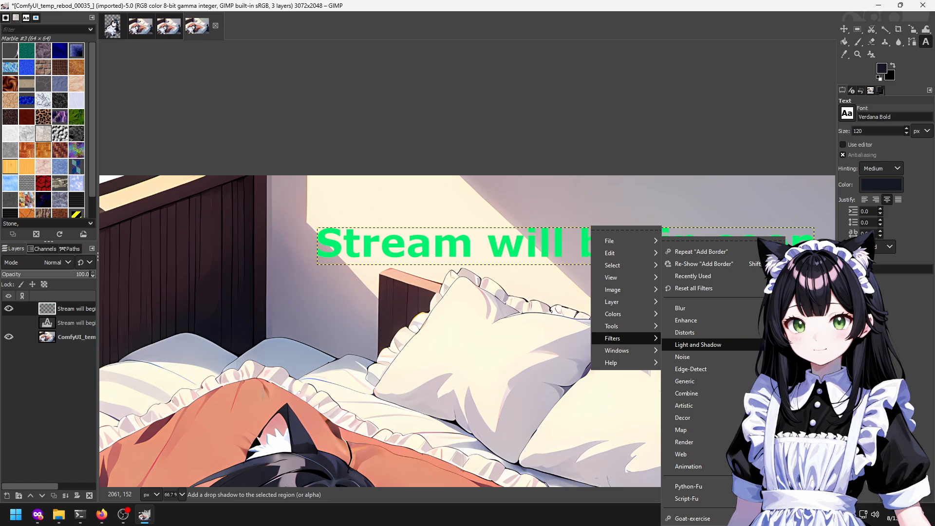
left_click(818, 423)
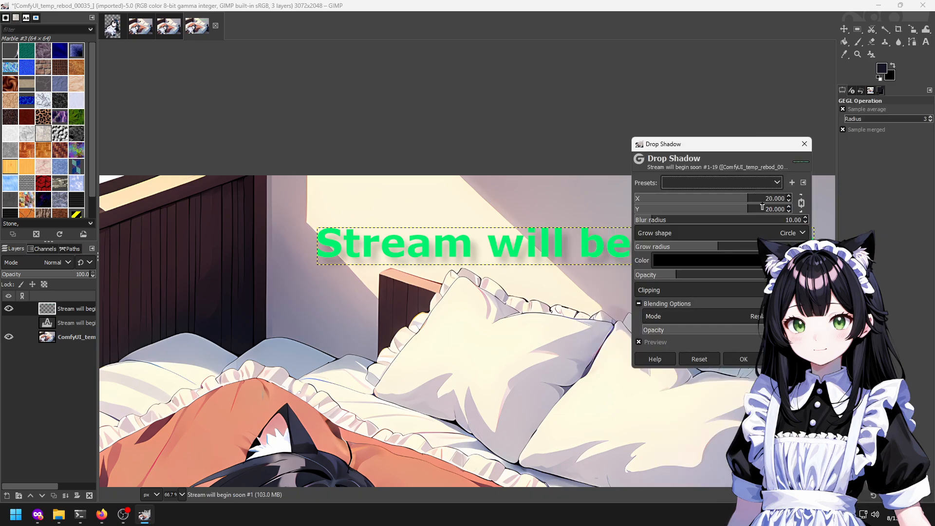
mouse_move(711, 203)
left_mouse_down()
mouse_move(676, 203)
mouse_move(703, 204)
left_mouse_up()
key("ctrl+a")
type("0")
key("Tab")
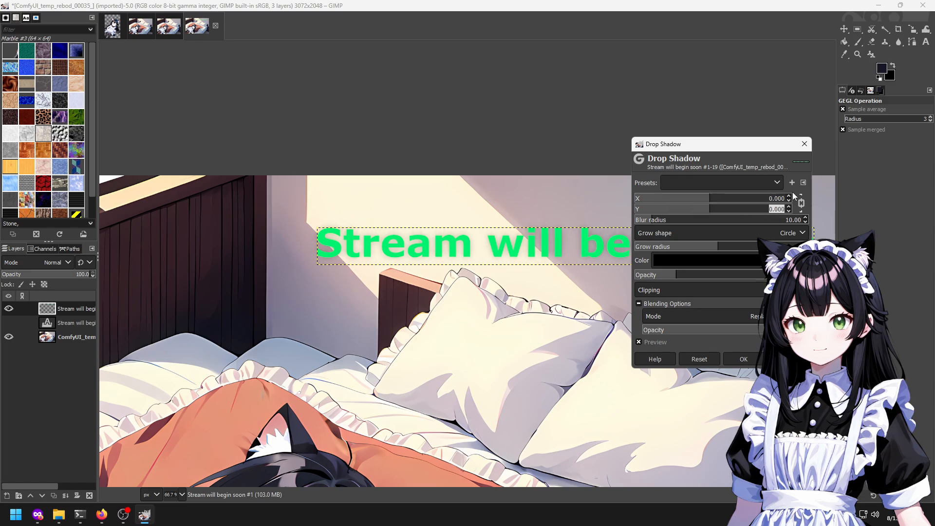
Set the shadow's blur radius to about 1.95 and increase its grow radius and opacity to form a dark outline.
left_click_drag(690, 223, 654, 222)
left_click_drag(726, 248, 794, 247)
left_click_drag(576, 327, 449, 346)
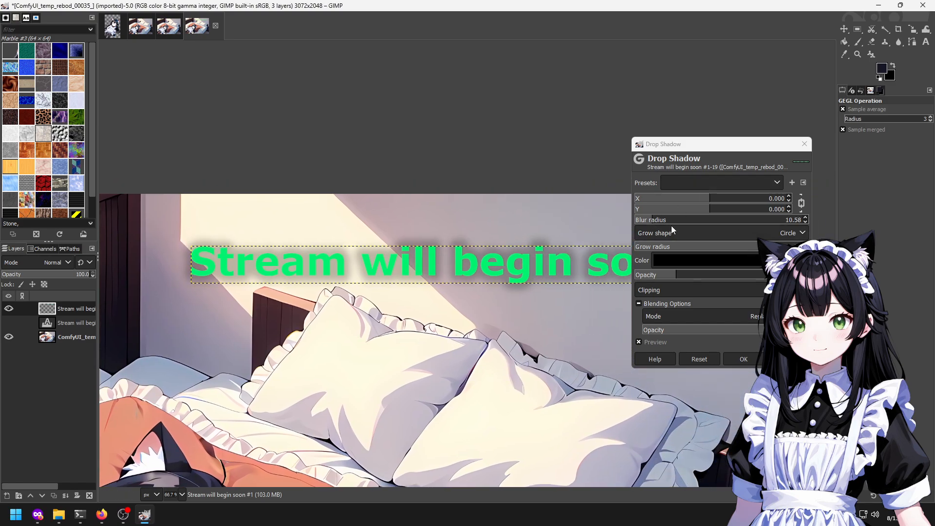
left_click_drag(669, 219, 641, 221)
left_click_drag(524, 330, 501, 302)
mouse_move(706, 275)
left_mouse_down()
mouse_move(724, 270)
mouse_move(717, 264)
left_mouse_up()
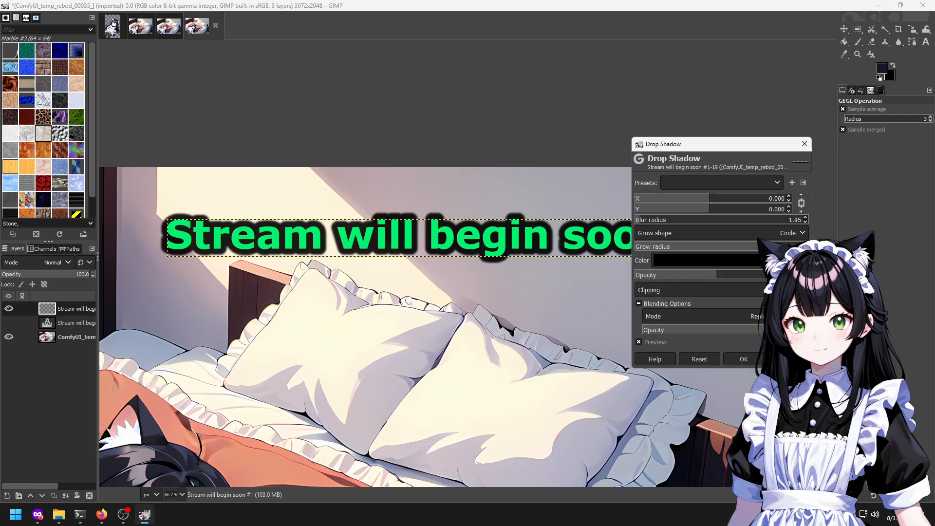
Try the Darken only and Lighten only blending modes on the drop shadow.
left_click(732, 314)
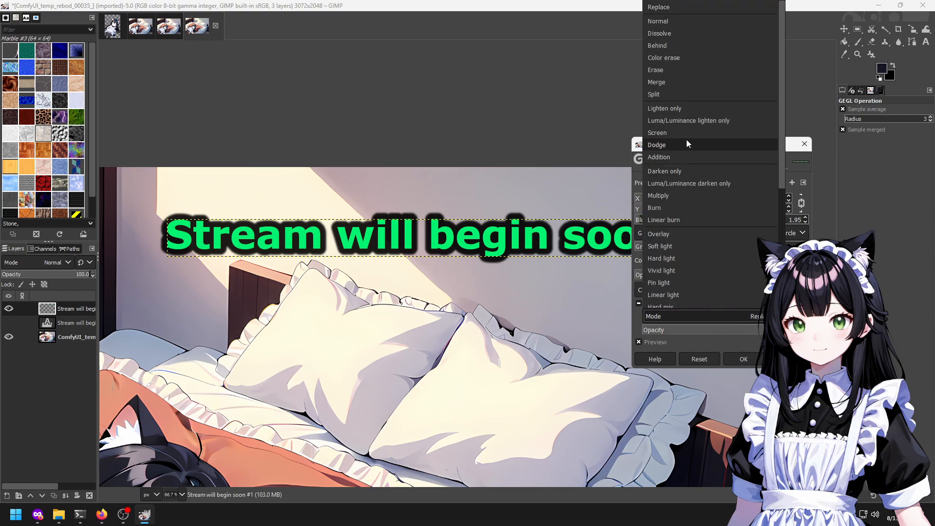
left_click(672, 171)
left_click(716, 312)
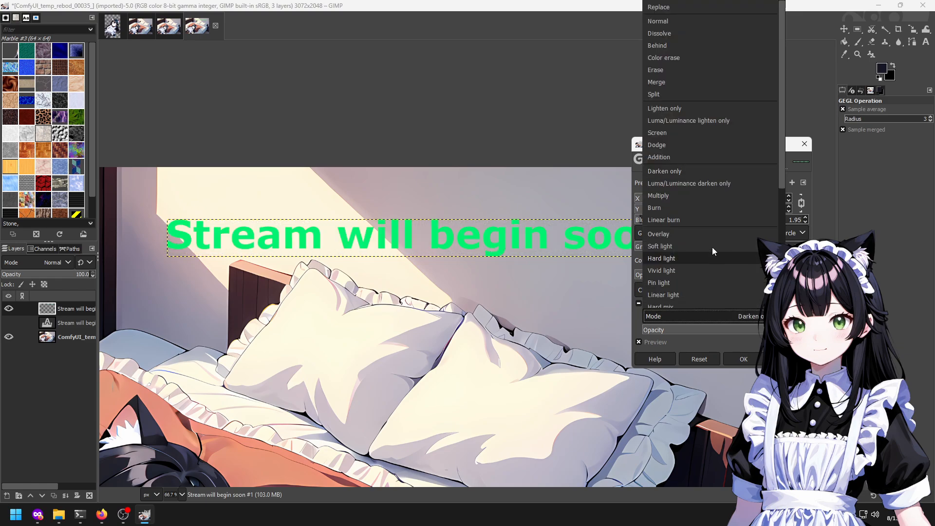
left_click(658, 98)
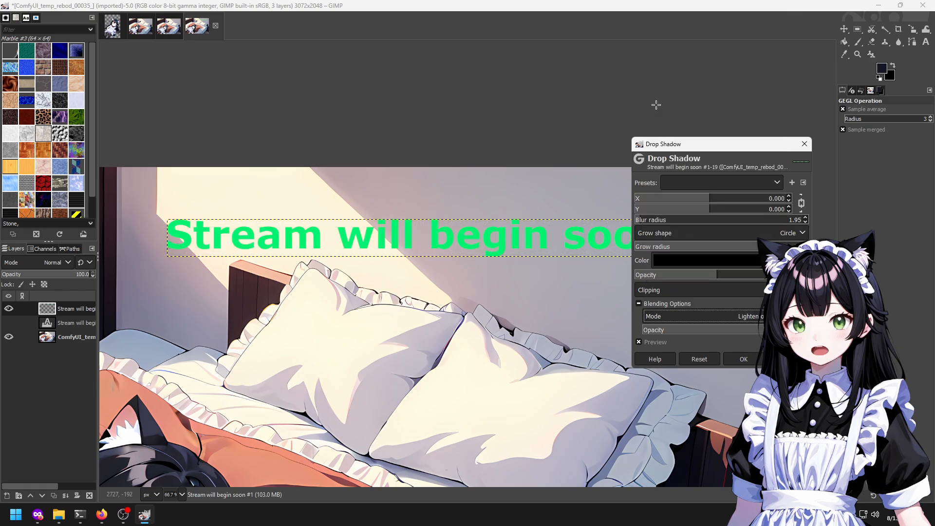
Set the drop shadow's blending mode to Normal and apply the filter, checking the outlined caption up close.
left_click(726, 313)
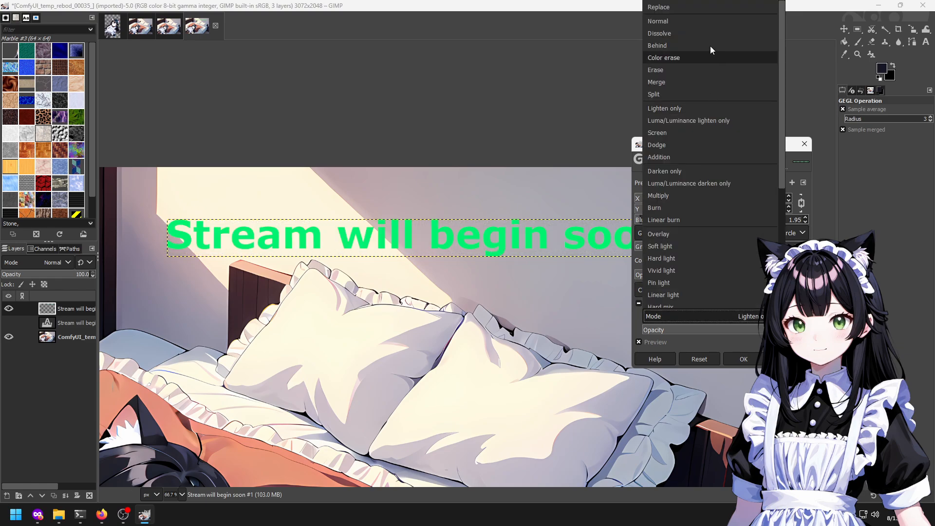
left_click(678, 22)
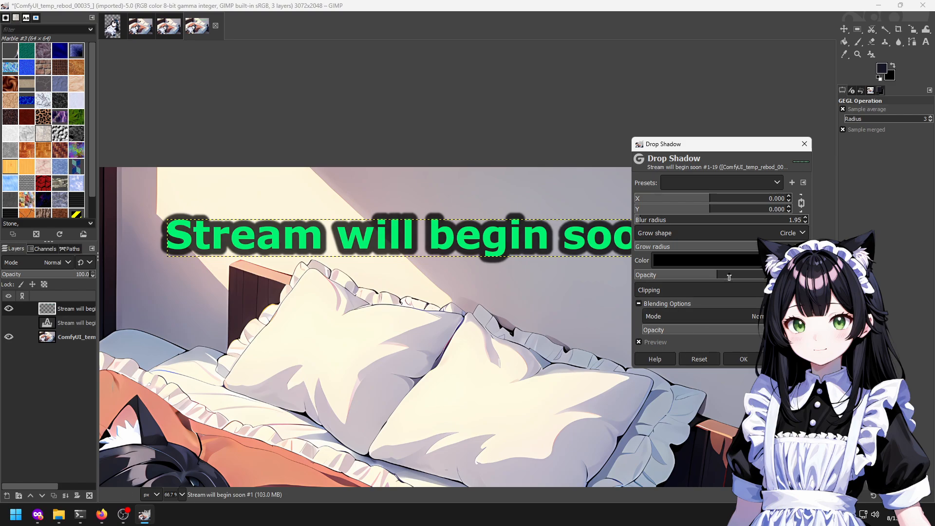
left_click(730, 361)
key("2")
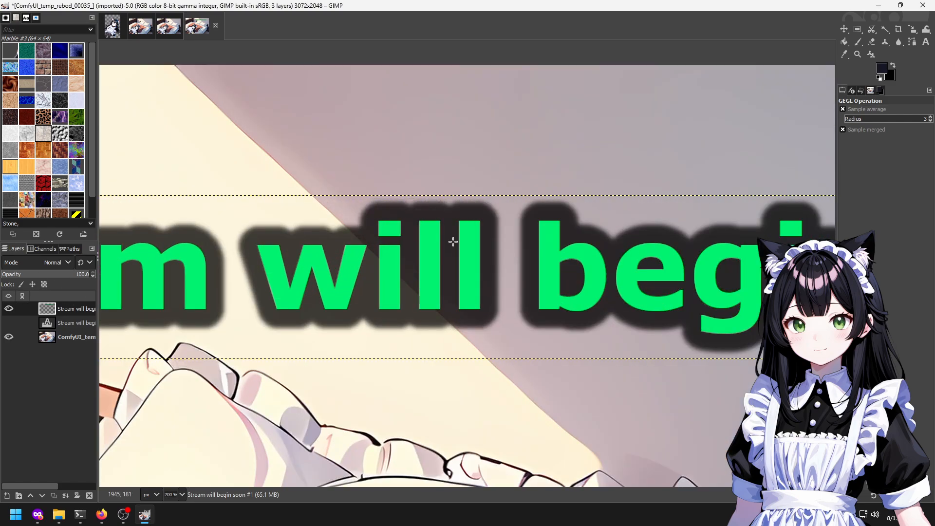
scroll(460, 324, "up", 7)
scroll(519, 287, "down", 11)
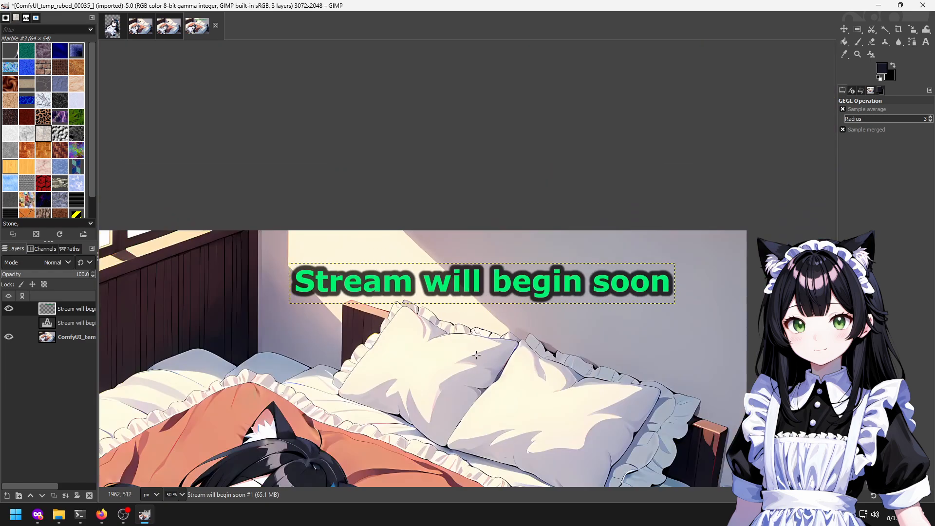
Export the image as stream-will-begin-soon.png into the stream folder under Pictures.
key("ctrl+shift+e")
type("stream-will-begin-soon.png")
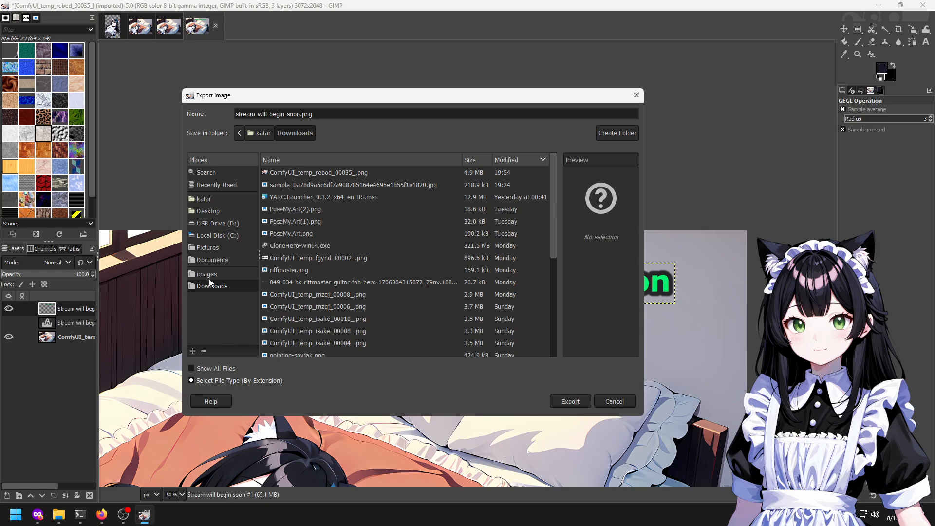
left_click(207, 274)
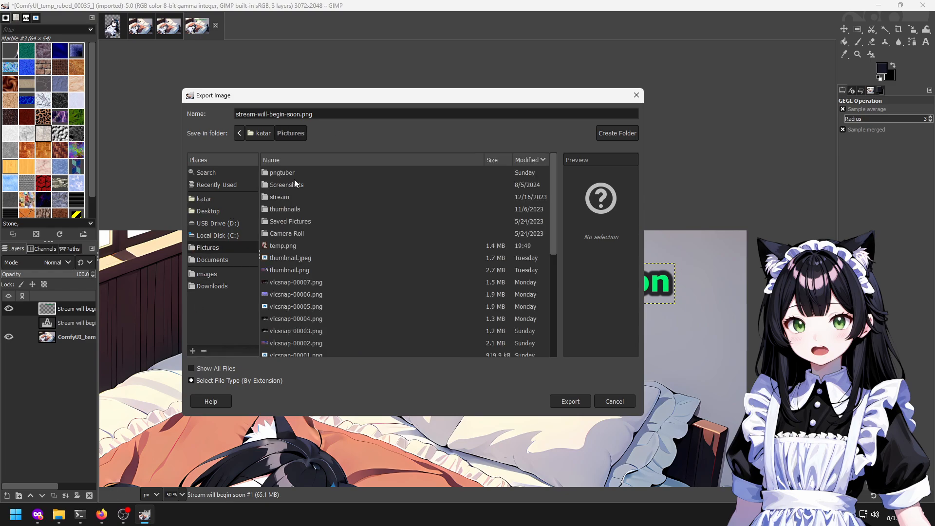
double_click(279, 197)
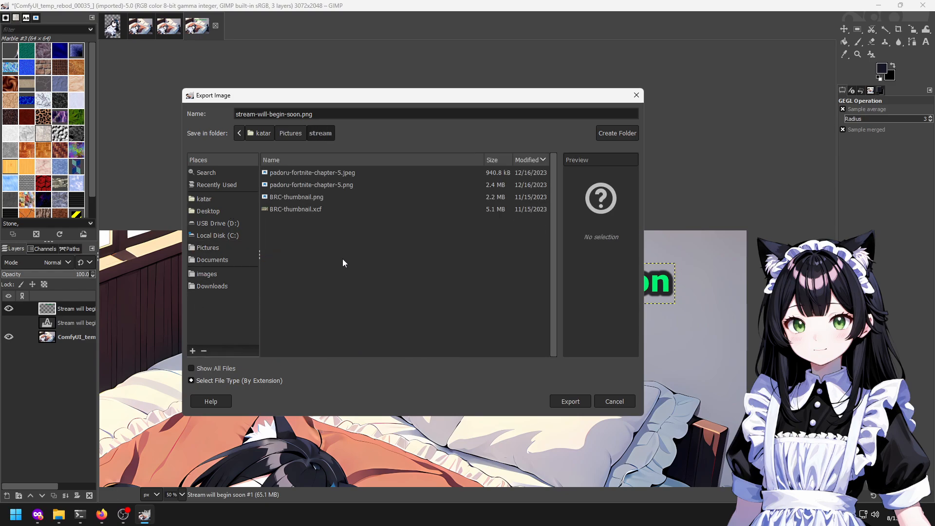
left_click(563, 402)
left_click(480, 381)
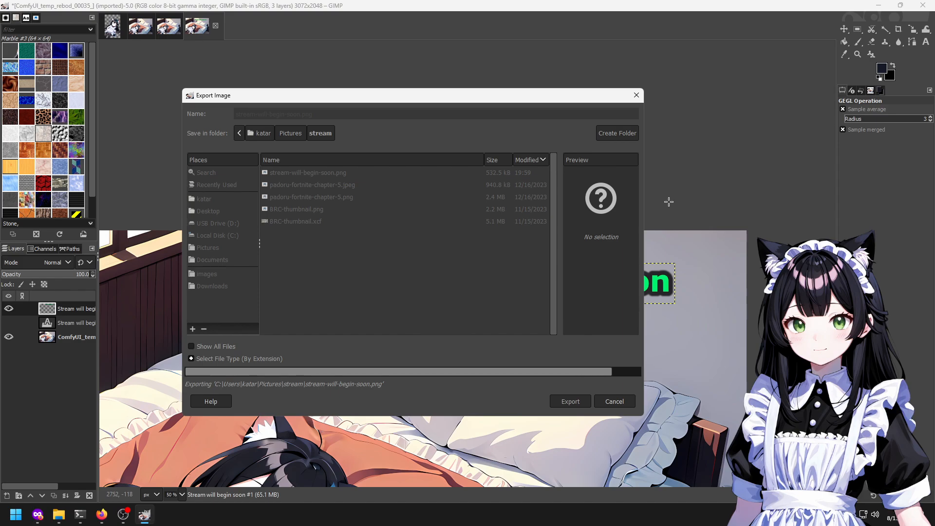
Draw a rectangular selection with a fixed 16:9 aspect ratio over the bedroom scene, about 1661 px high, at position 72, 42.
key("r")
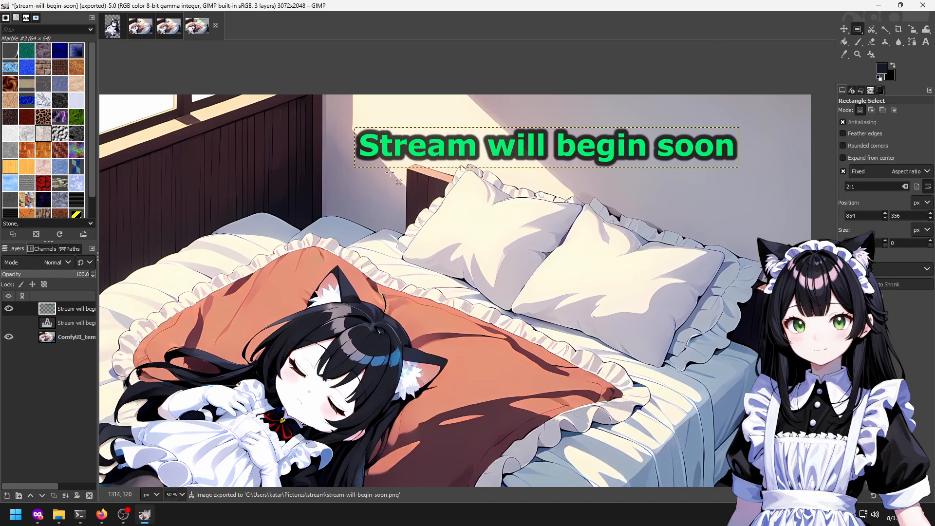
left_click_drag(877, 186, 845, 186)
type("16:9")
left_click_drag(163, 263, 495, 450)
scroll(451, 301, "down", 4)
left_click_drag(419, 301, 509, 352)
scroll(509, 327, "up", 2)
left_click_drag(586, 363, 561, 348)
mouse_move(426, 248)
left_mouse_down()
mouse_move(430, 268)
mouse_move(432, 245)
left_mouse_up()
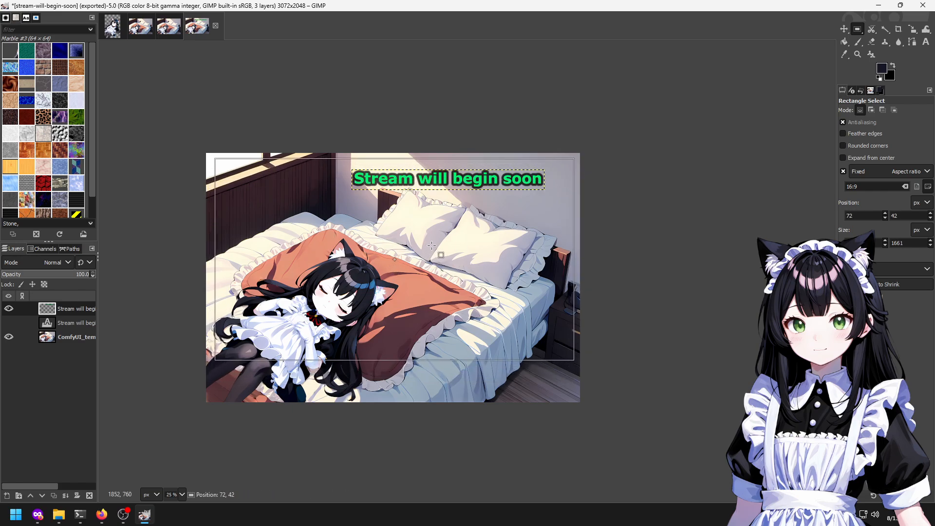
Move the 16:9 selection to position 48, 58 so it frames the girl and the caption.
scroll(564, 309, "up", 3, "ctrl")
scroll(531, 318, "down", 3, "ctrl")
left_click_drag(407, 244, 404, 247)
scroll(320, 317, "up", 3, "ctrl")
scroll(305, 309, "down", 3, "ctrl")
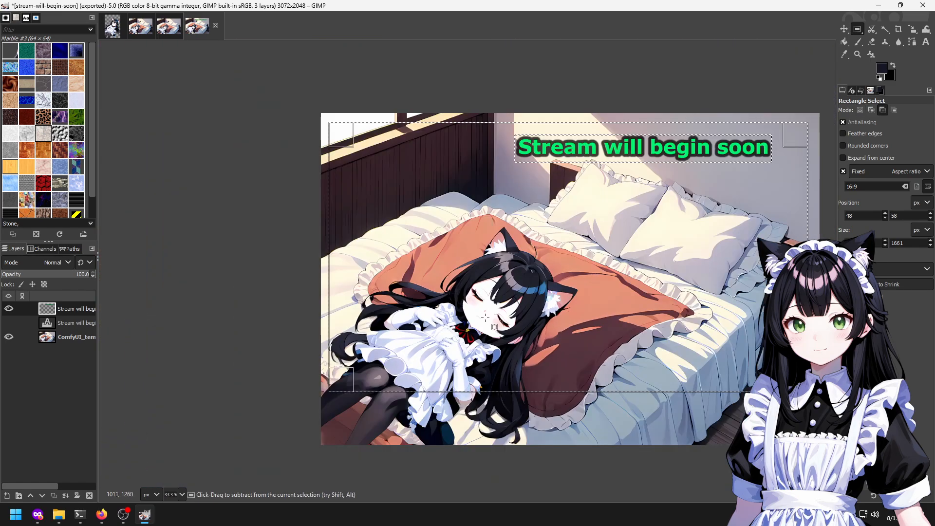
scroll(294, 216, "up", 1, "ctrl")
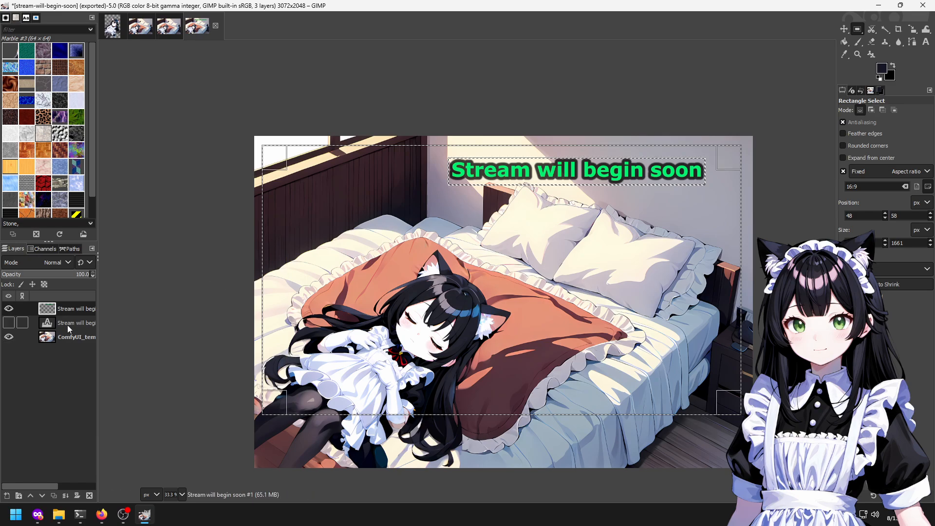
Crop the image to the 16:9 selection around the girl and the caption.
right_click(490, 232)
mouse_move(532, 289)
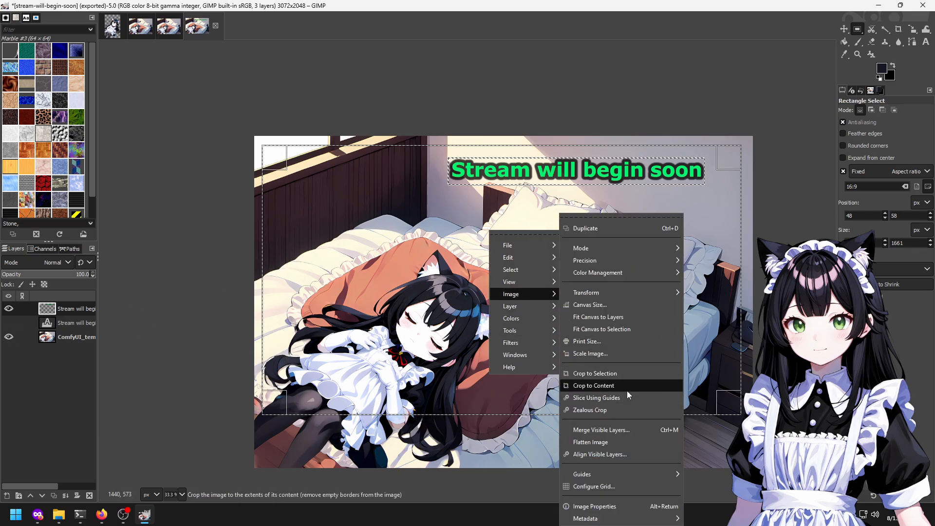
left_click(604, 372)
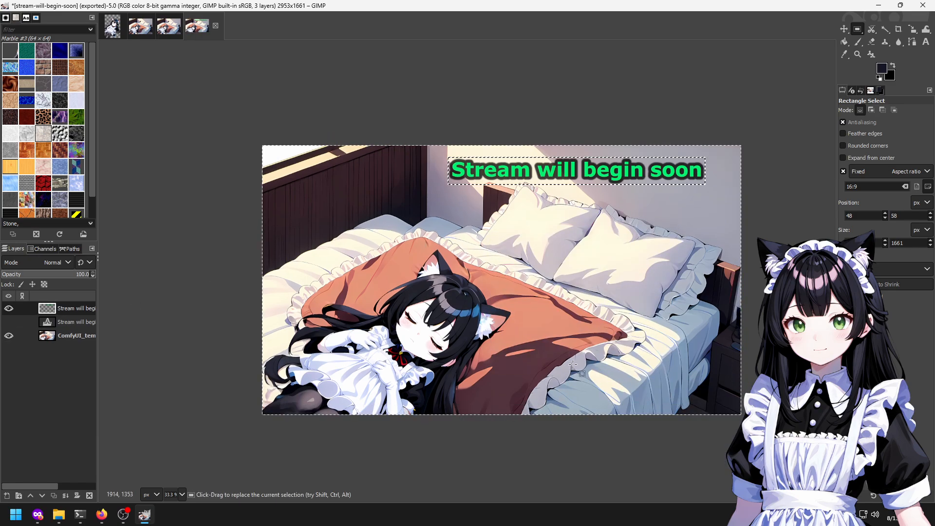
Scale the cropped image to 1920 × 1080 pixels.
right_click(632, 280)
mouse_move(653, 341)
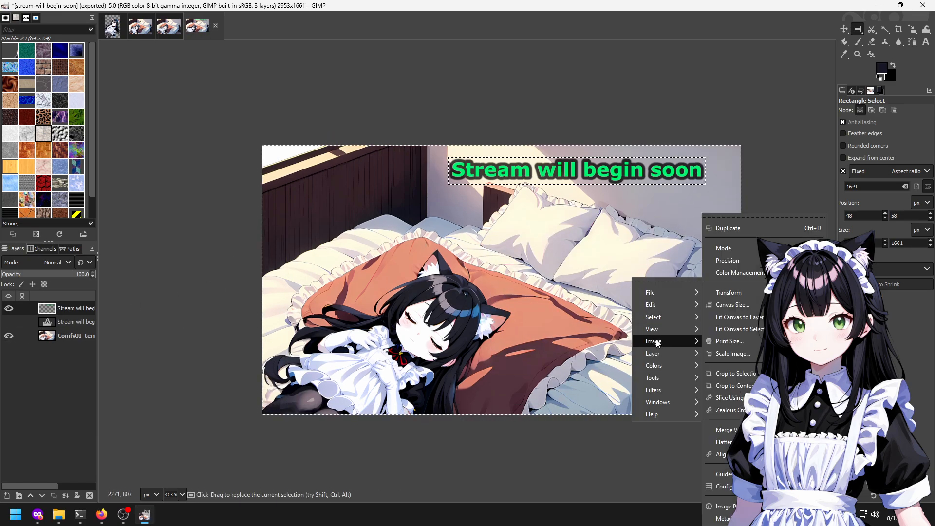
left_click(735, 352)
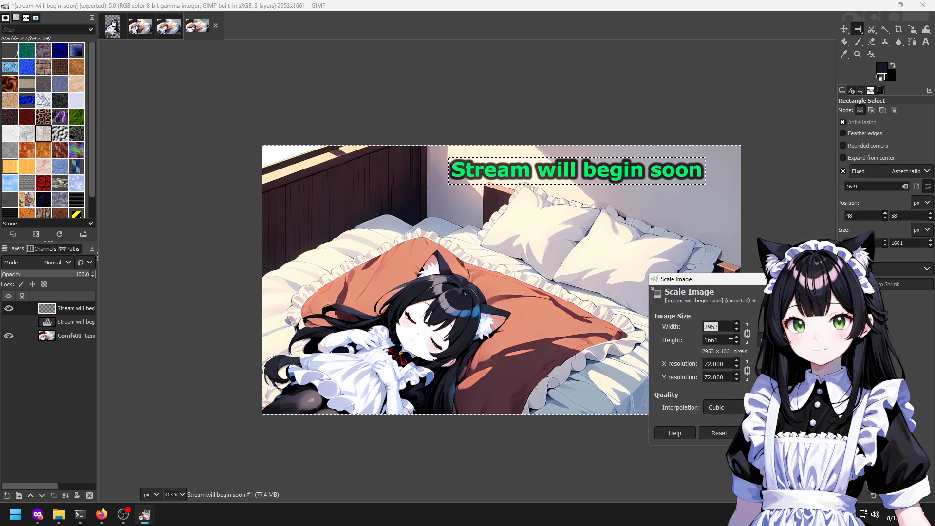
type("1080")
key("Tab")
left_click(759, 433)
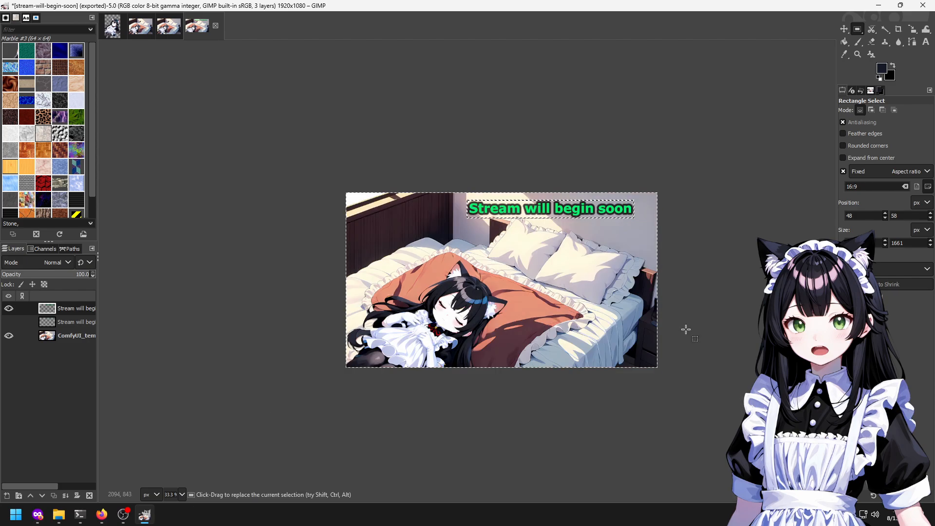
Check the caption up close and export the scaled image as stream-will-begin-soon-scaled.png in the stream folder.
scroll(421, 234, "up", 3, "ctrl")
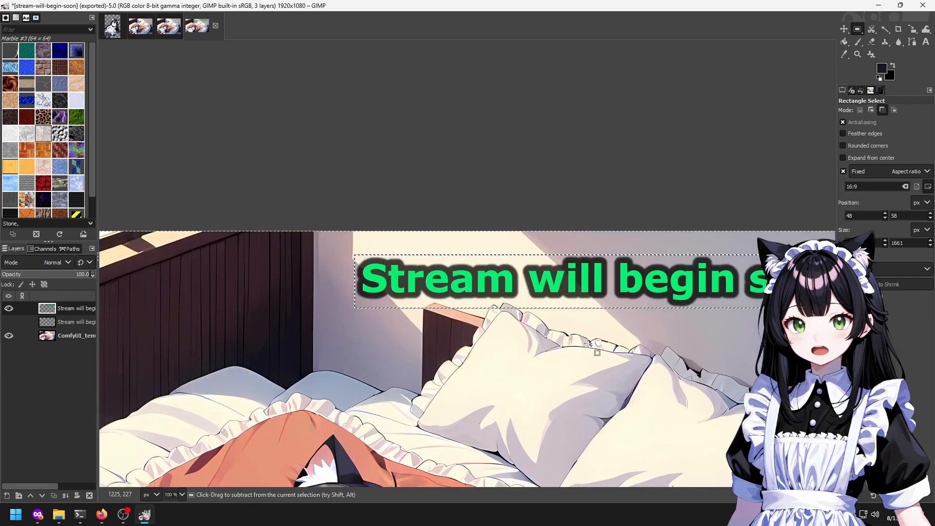
scroll(431, 199, "up", 1, "ctrl")
scroll(405, 248, "down", 1, "ctrl")
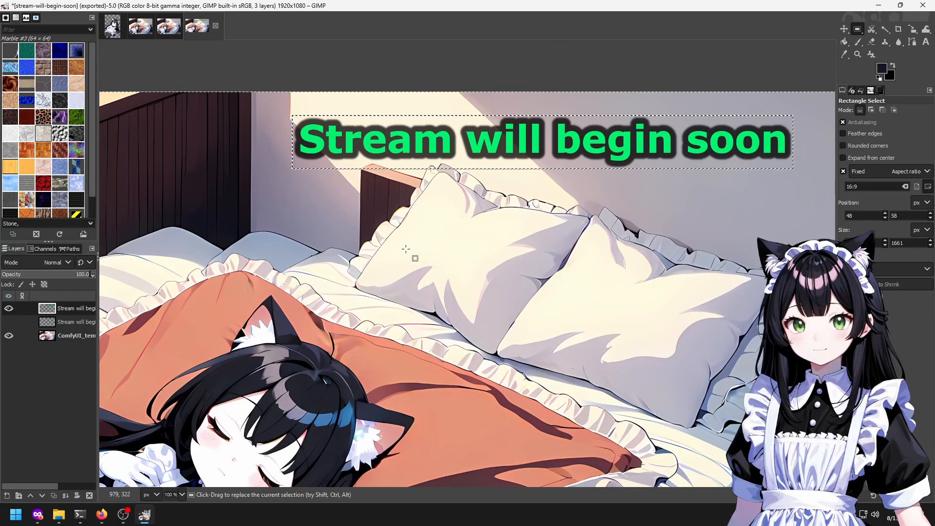
left_click_drag(415, 283, 523, 254)
key("ctrl+shift+e")
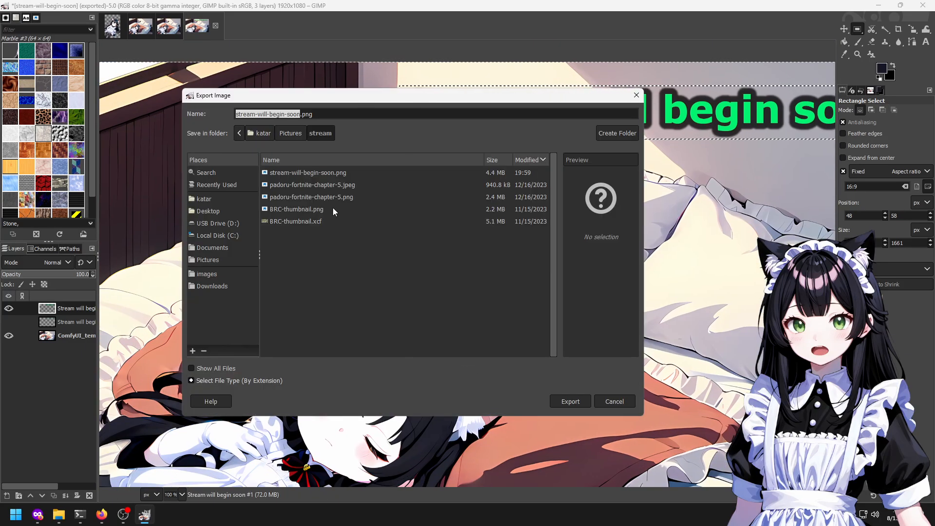
type("-scaled")
key("Return")
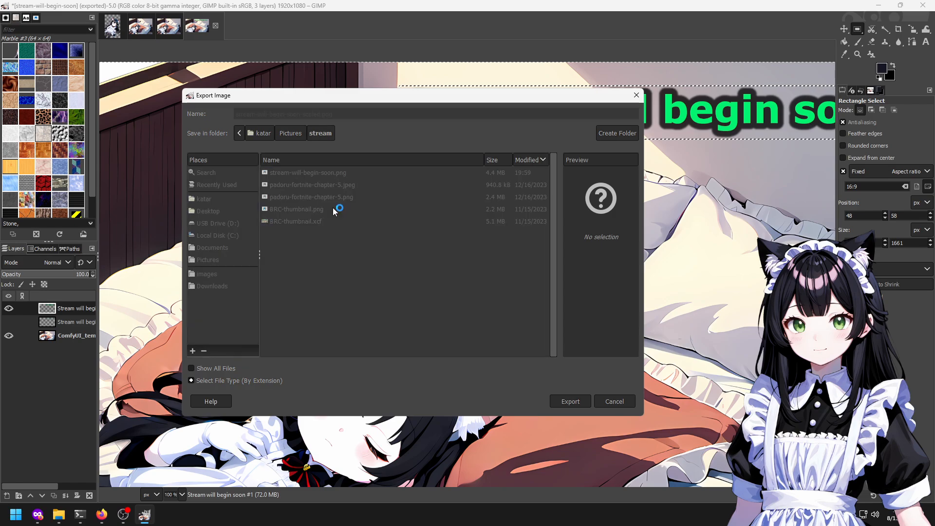
left_click(478, 378)
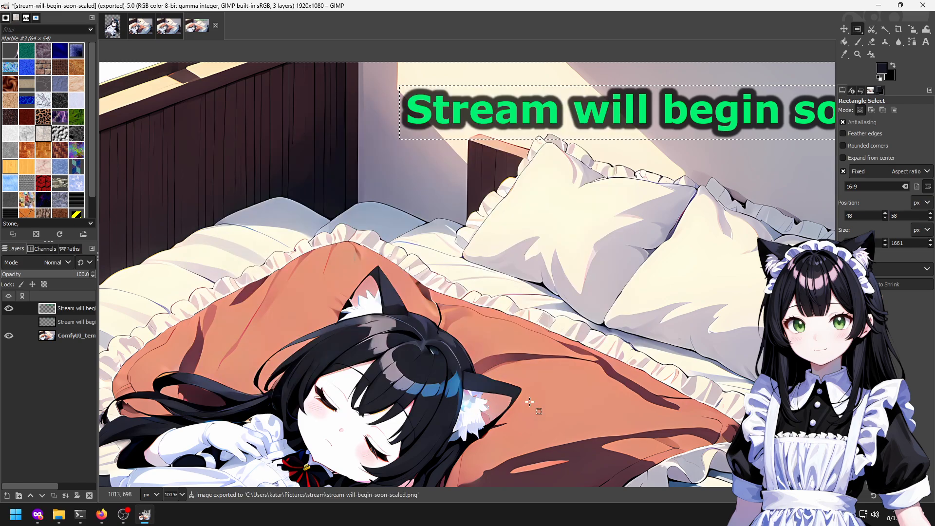
scroll(545, 413, "down", 3)
left_click(80, 514)
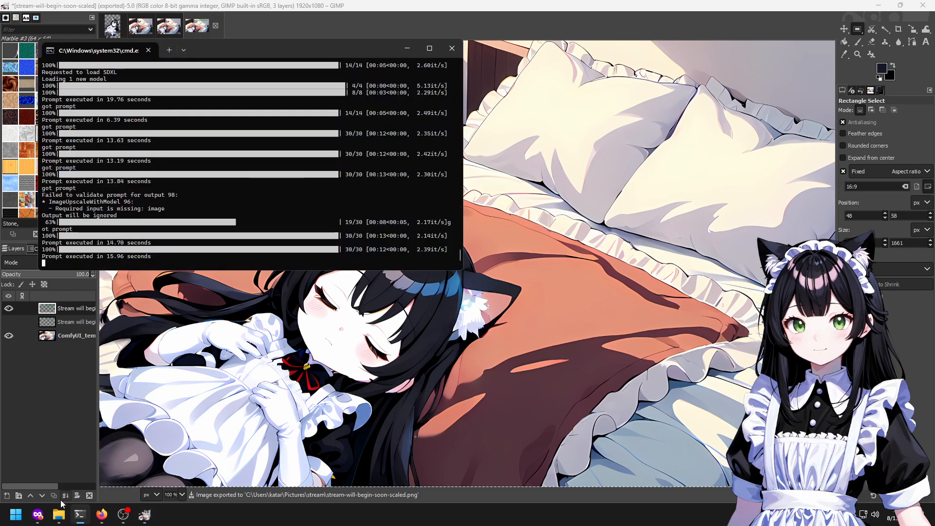
mouse_move(105, 512)
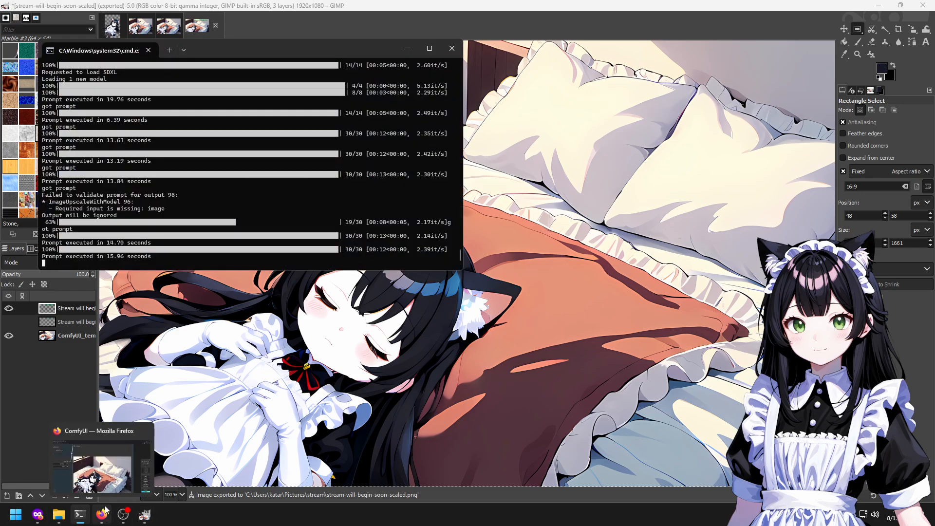
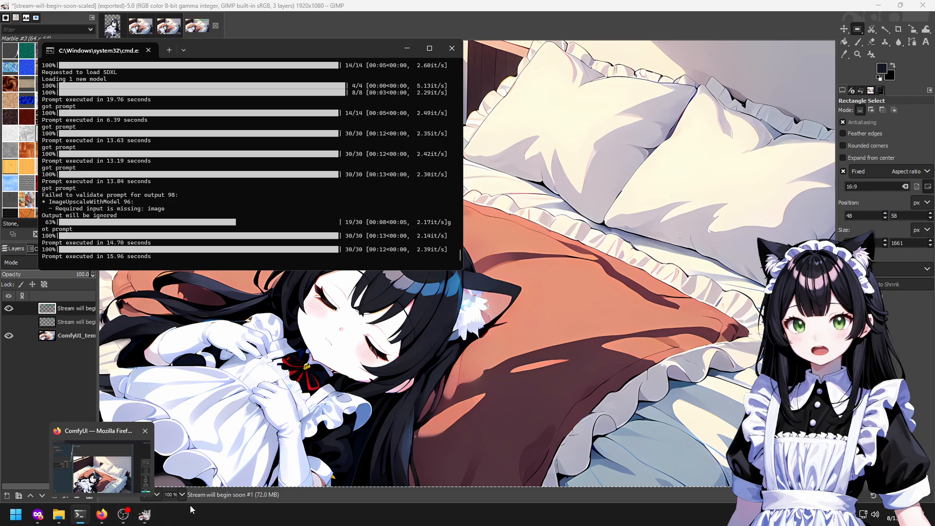
mouse_move(150, 519)
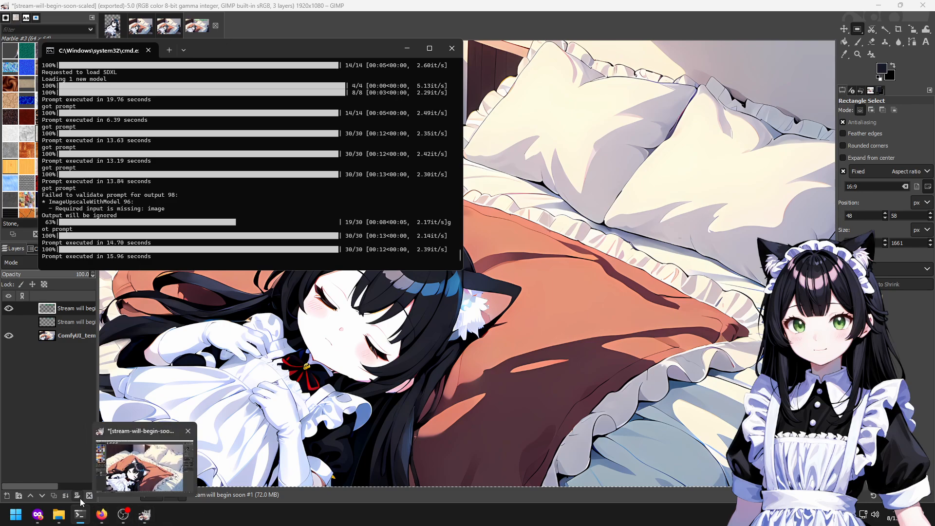
mouse_move(62, 515)
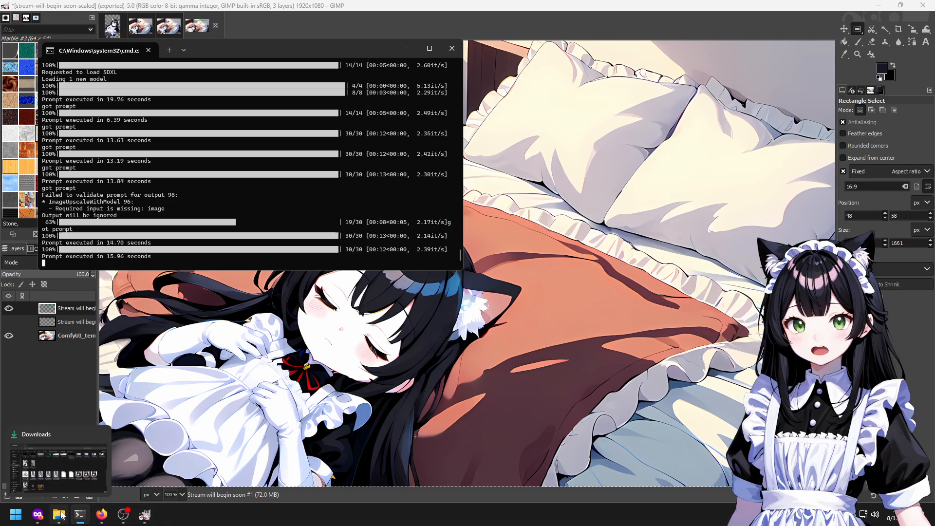
Switch to ComfyUI in Firefox and bypass the KSampler node that processes the masked bedroom image.
left_click(102, 514)
scroll(127, 399, "down", 12)
left_click_drag(109, 317, 480, 377)
left_click_drag(270, 243, 583, 255)
scroll(583, 254, "down", 5)
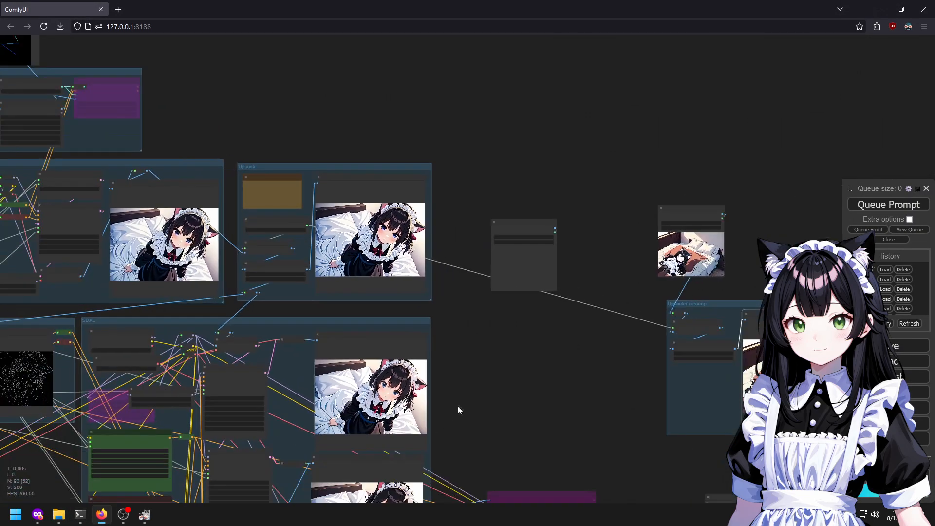
left_click_drag(443, 423, 590, 171)
scroll(591, 171, "up", 3)
scroll(365, 246, "down", 5)
scroll(484, 275, "up", 4)
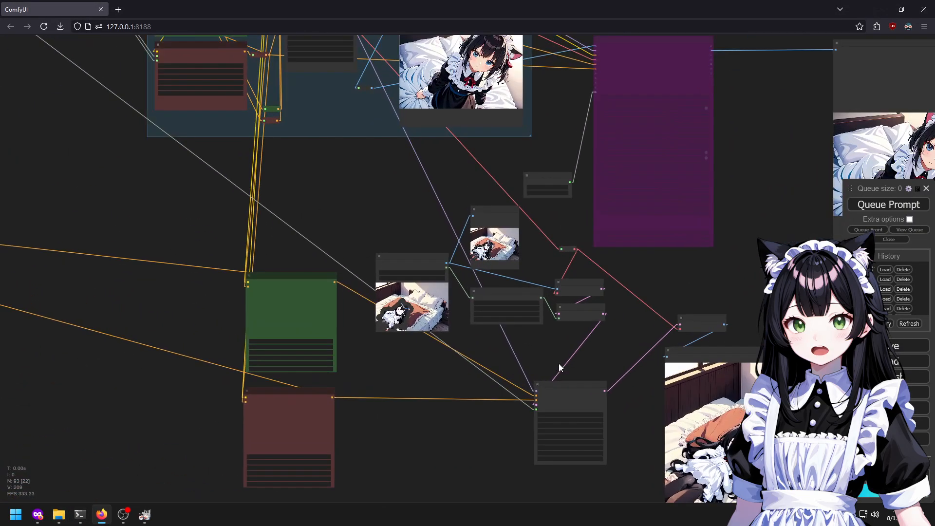
right_click(562, 389)
left_click(596, 421)
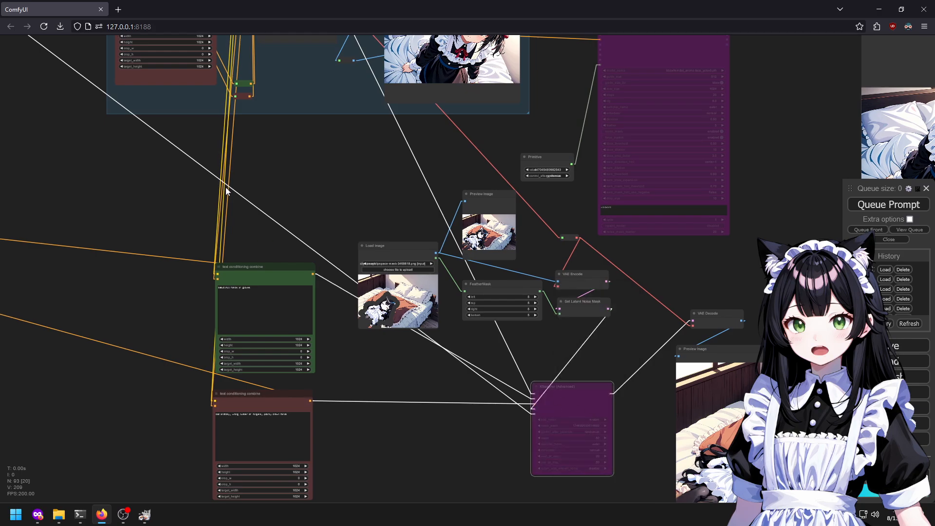
Replace the scene description after "background" in the positive prompt with "computer room".
scroll(440, 388, "down", 5)
scroll(417, 268, "up", 3)
left_click(284, 287)
left_click(298, 319)
scroll(181, 194, "up", 3)
scroll(222, 192, "up", 4)
left_click_drag(409, 206, 427, 193)
type("cmopute")
key("ctrl+BackSpace")
type("computer room, ga")
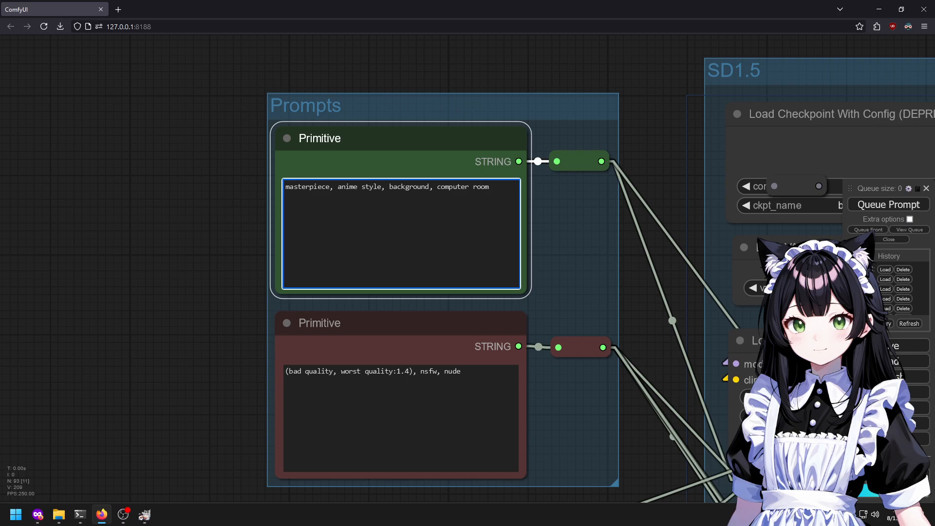
Extend the positive prompt with "gaming chair, empty chair, multiple monitors, streaming equipment".
key("BackSpace")
key("BackSpace")
type("gaming chairl")
type(", mul")
key("BackSpace")
key("BackSpace")
key("BackSpace")
type("empty chair, multiple monitors, strea")
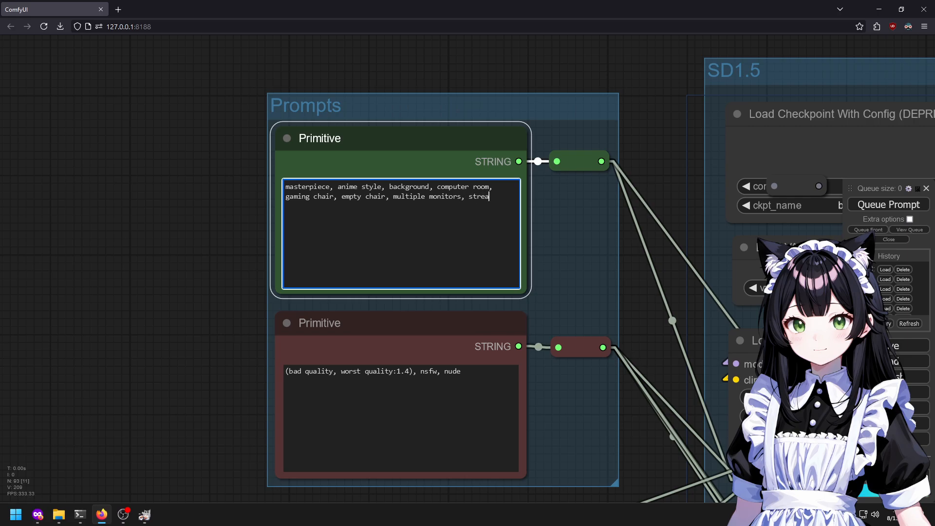
type("equi")
Append "characters, girl" to the negative prompt and queue the generation.
left_click(489, 371)
type(", characters, girl")
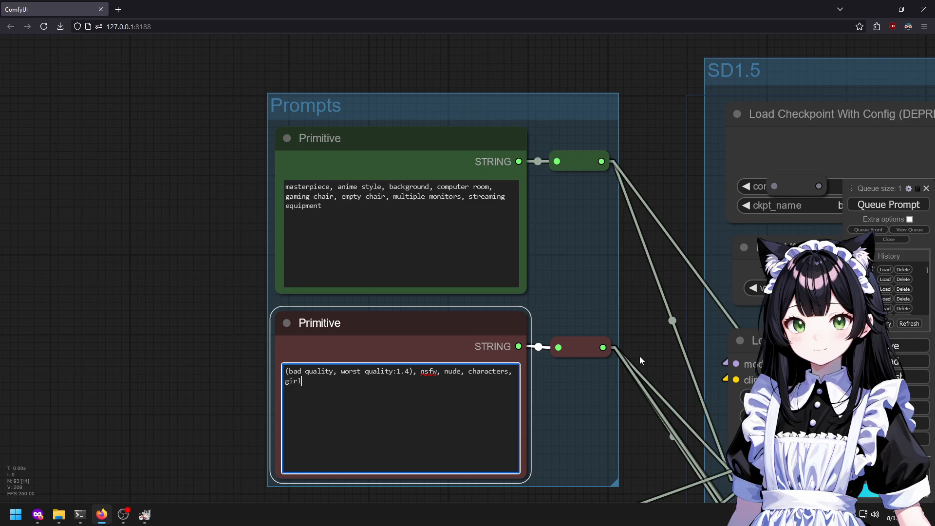
Examine the newly generated computer room image in the SD1.5 and Upscale previews.
scroll(640, 359, "down", 7)
left_click_drag(539, 102, 309, 41)
scroll(309, 41, "down", 5)
left_click_drag(696, 100, 634, 104)
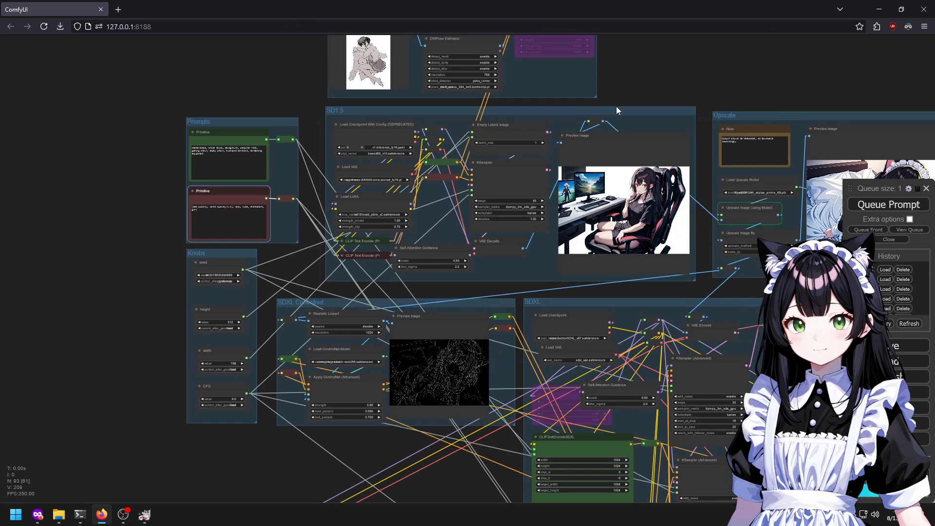
left_click_drag(779, 223, 582, 233)
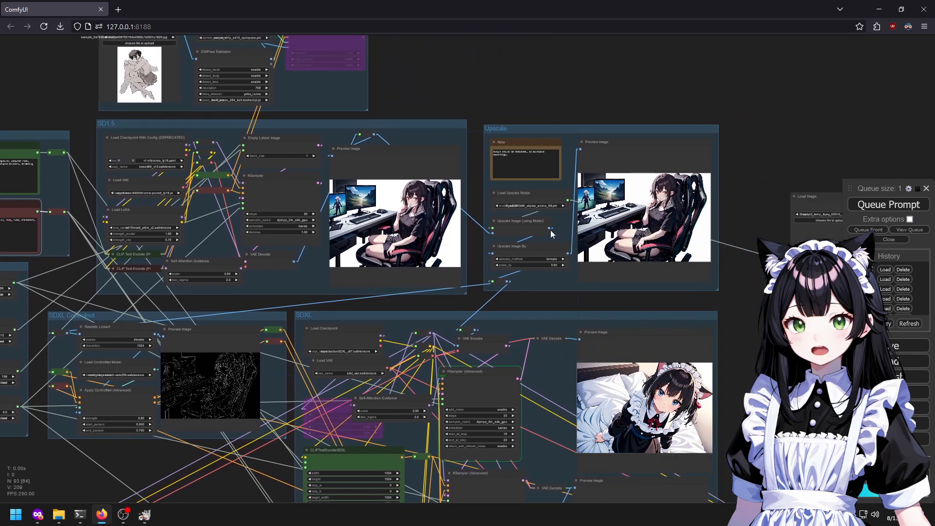
scroll(684, 72, "up", 5)
left_click_drag(684, 71, 592, 75)
scroll(692, 214, "up", 2)
scroll(701, 251, "up", 2)
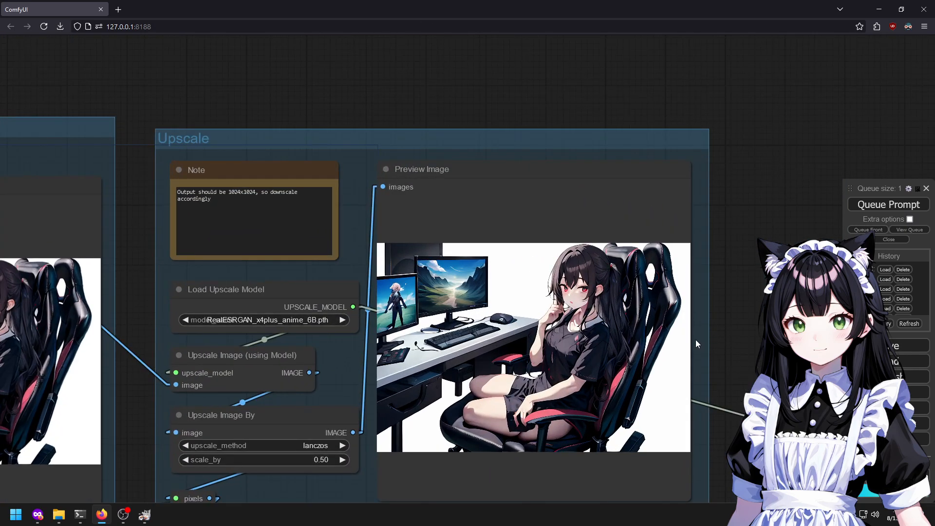
scroll(694, 338, "up", 4)
scroll(697, 331, "down", 1)
left_click_drag(717, 416, 710, 278)
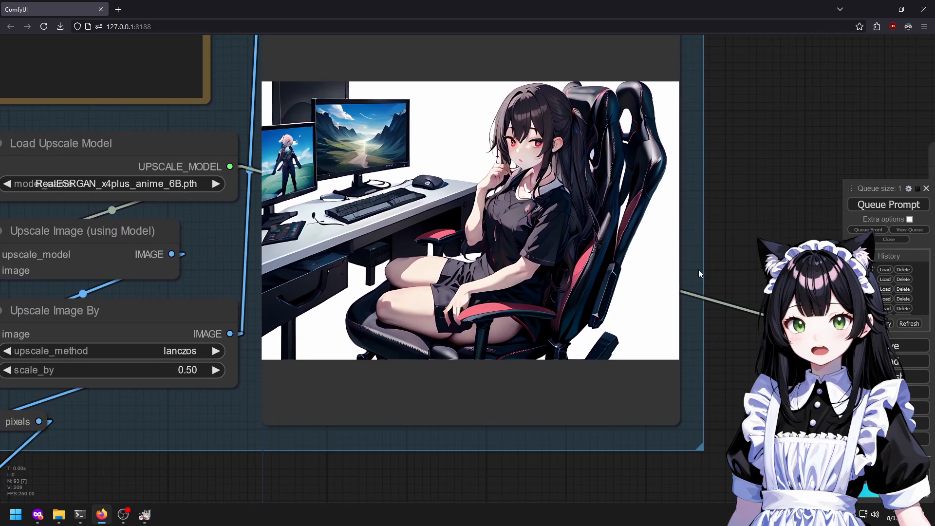
scroll(415, 190, "down", 5)
left_click_drag(304, 170, 628, 313)
scroll(628, 313, "down", 4)
left_click_drag(389, 136, 494, 31)
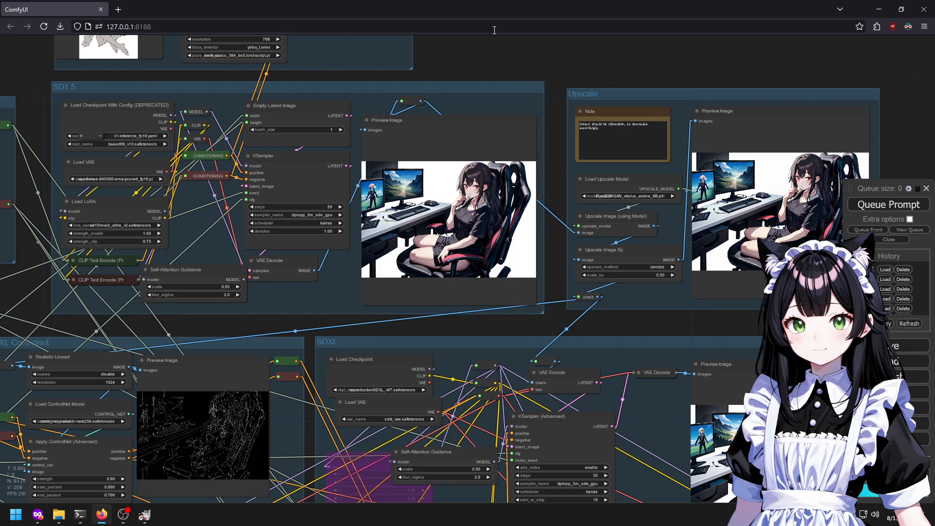
Append "cat ear headphones, energy drink cans" to the positive prompt and queue another generation.
left_click_drag(256, 307, 799, 491)
scroll(463, 396, "up", 10)
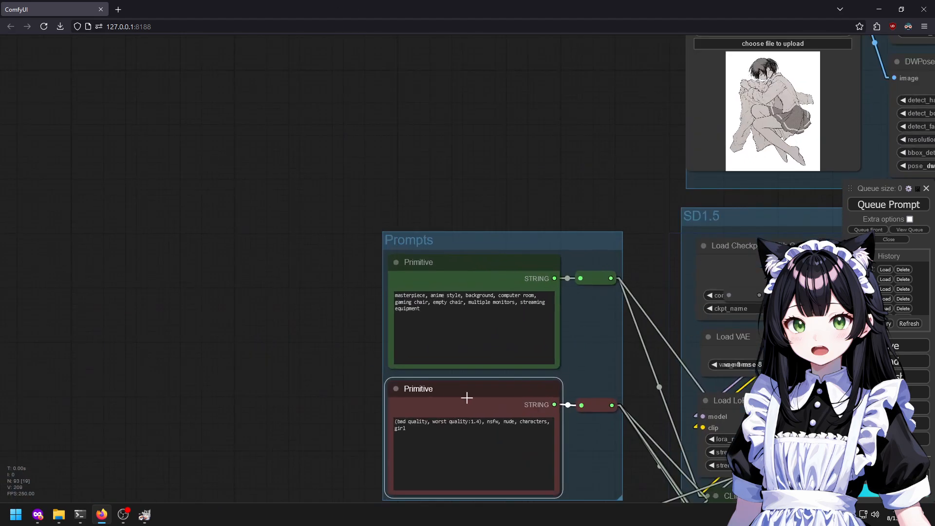
left_click(469, 334)
type(", eha")
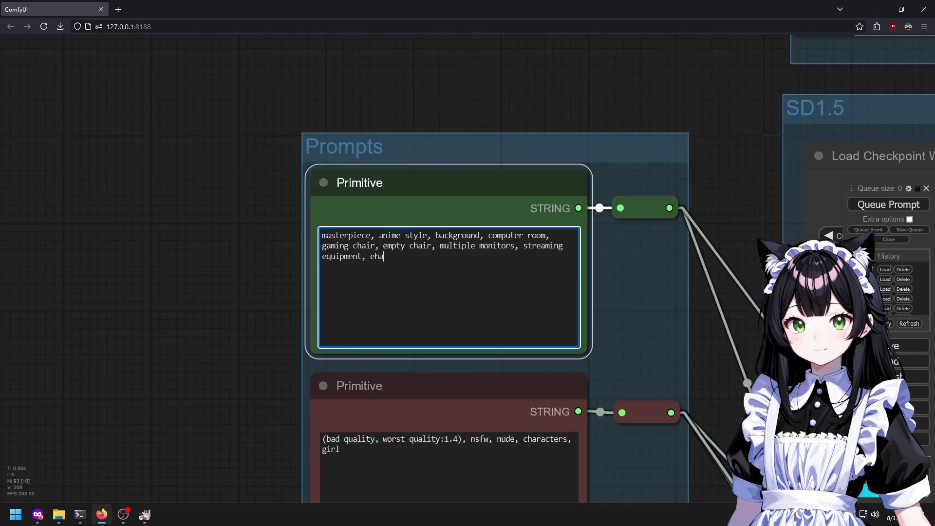
key("BackSpace")
key("BackSpace")
key("BackSpace")
type("cat ear headphones, energy drink cans")
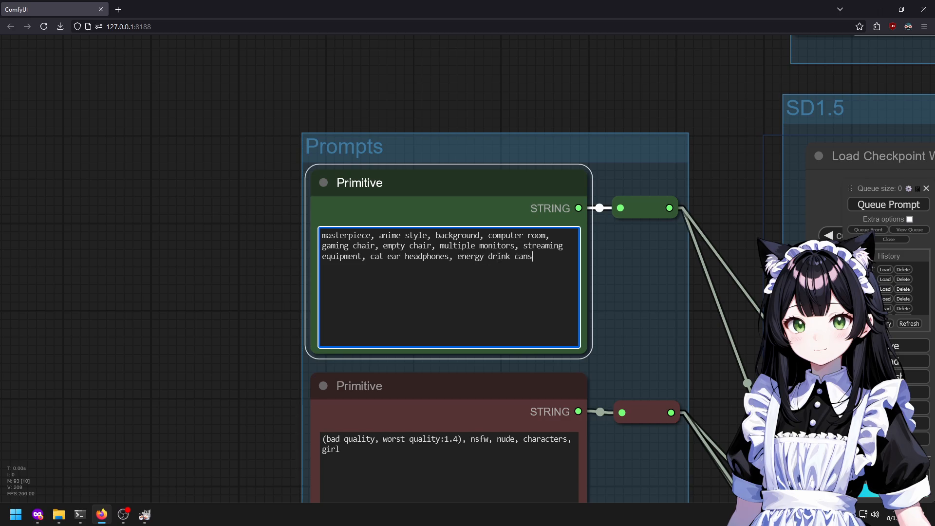
left_click(193, 320)
Examine the new image in the SD1.5 and Upscale previews for how well it follows the extended prompt.
scroll(192, 319, "down", 4)
left_click_drag(163, 323, 4, 301)
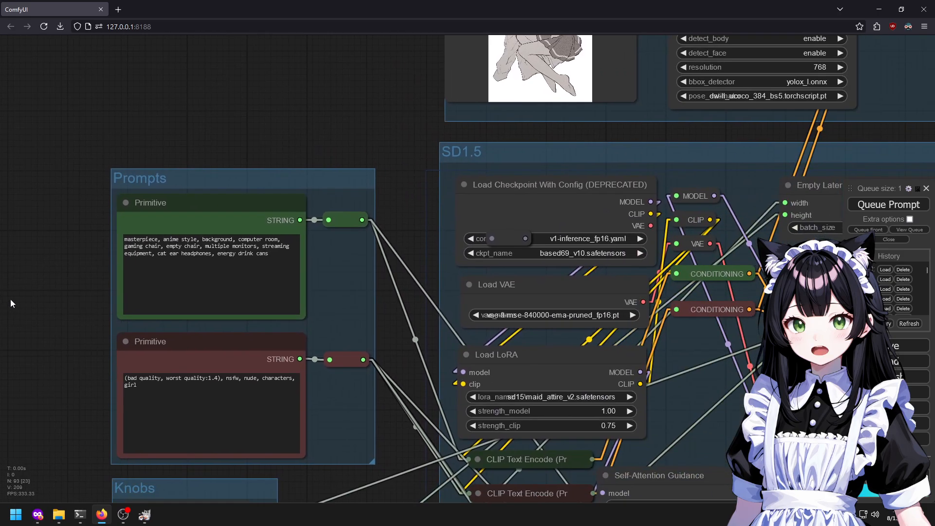
left_click_drag(443, 325, 146, 320)
left_click_drag(395, 376, 182, 351)
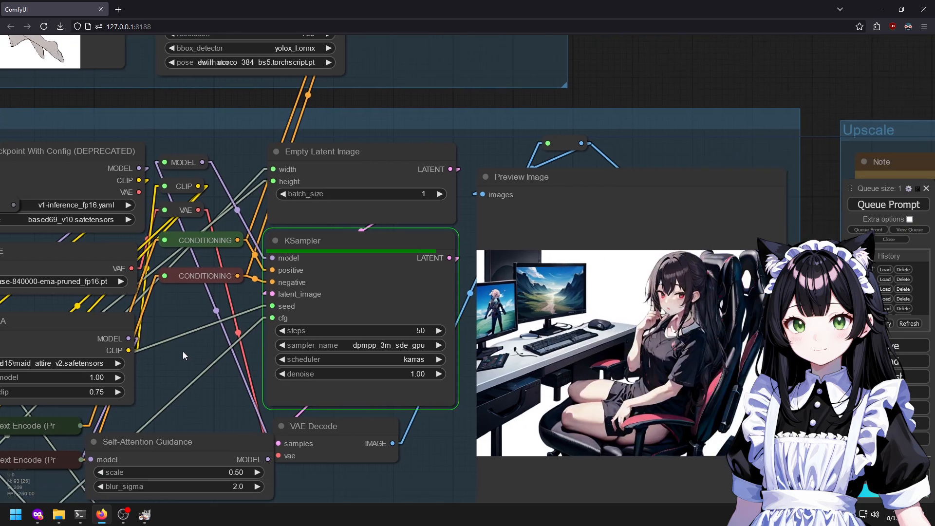
left_click_drag(729, 282, 616, 248)
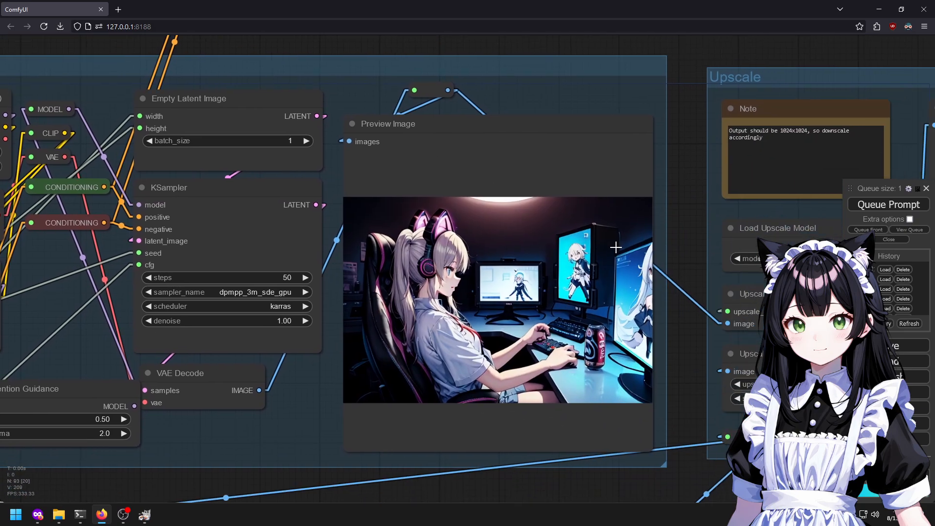
scroll(492, 298, "up", 12)
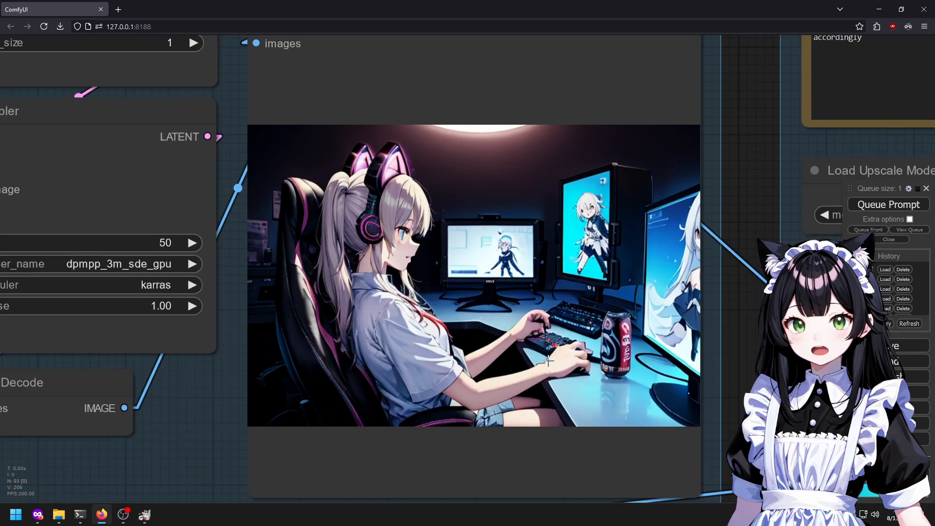
scroll(543, 365, "down", 15)
left_click_drag(650, 399, 509, 287)
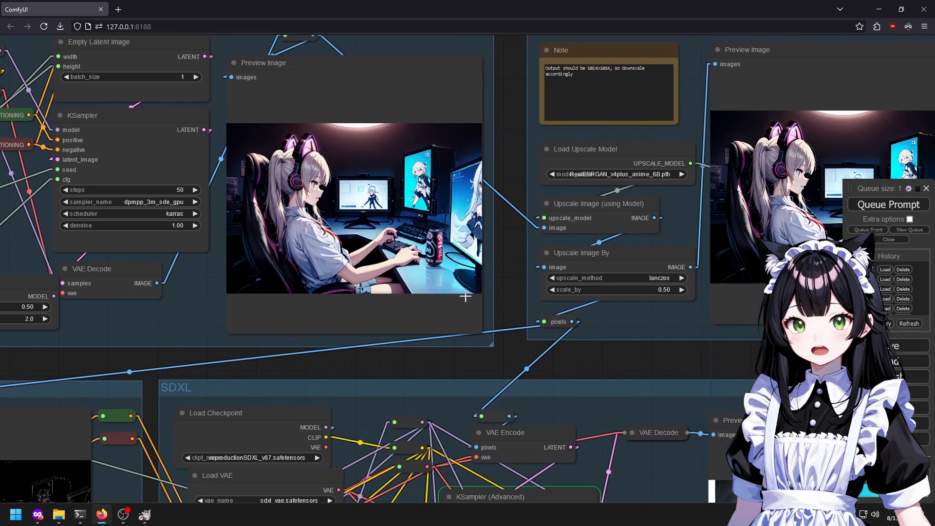
left_click_drag(604, 341, 240, 344)
scroll(425, 296, "up", 4)
scroll(412, 291, "down", 10)
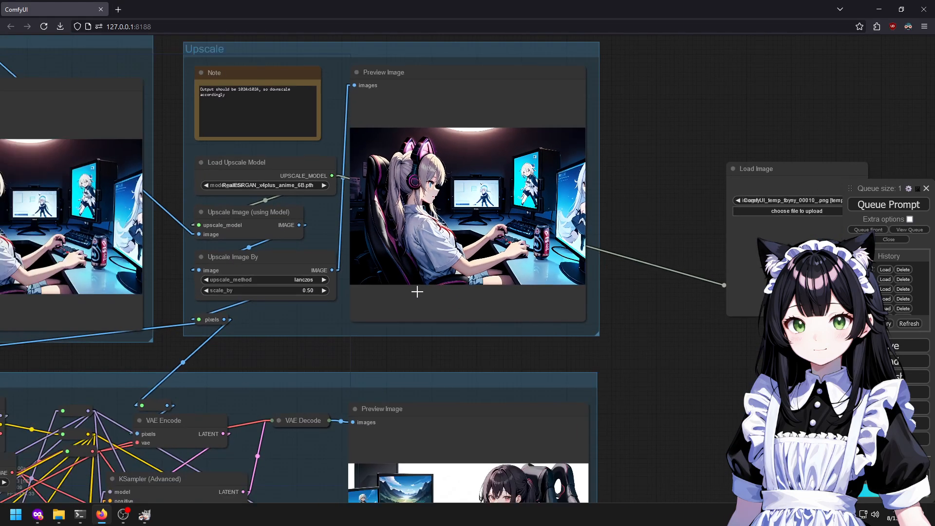
Append "no people" to the positive prompt and queue another generation.
left_click_drag(421, 330, 934, 325)
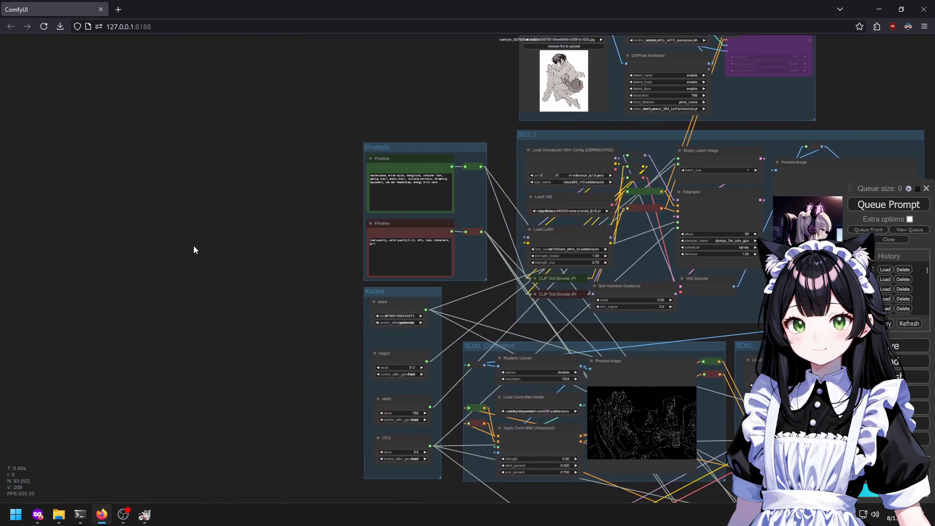
scroll(404, 233, "up", 15)
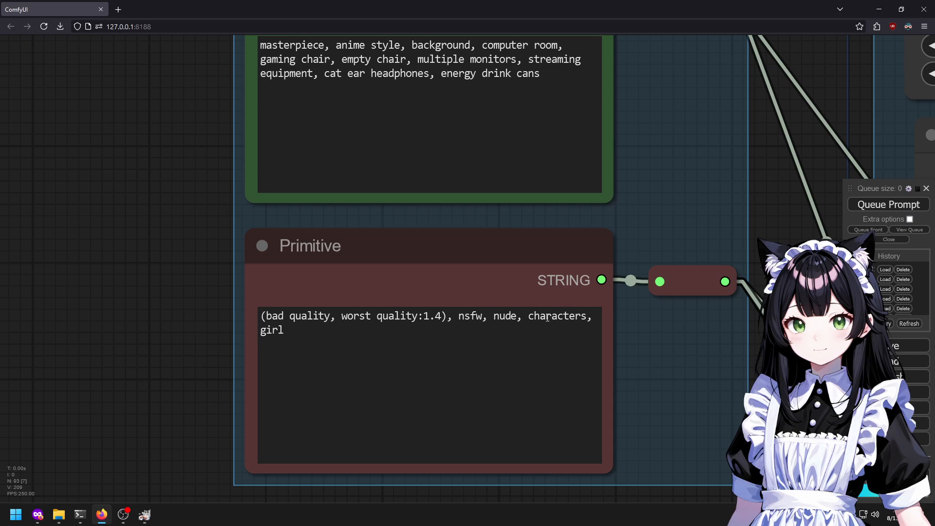
left_click(327, 329)
left_click(543, 86)
type("no people")
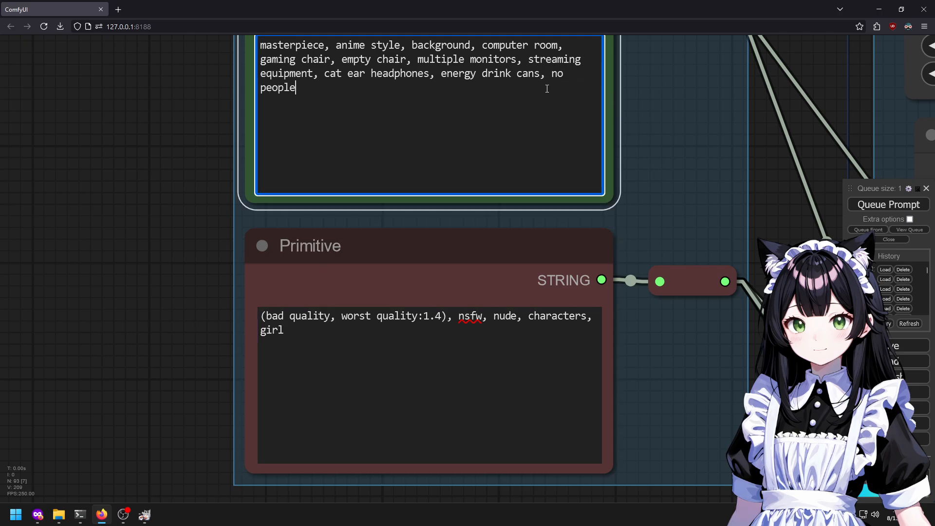
Examine the newly generated desk image in the SD1.5 and Upscale previews.
scroll(547, 89, "down", 10)
left_click_drag(636, 348, 214, 330)
left_click_drag(440, 374, 212, 398)
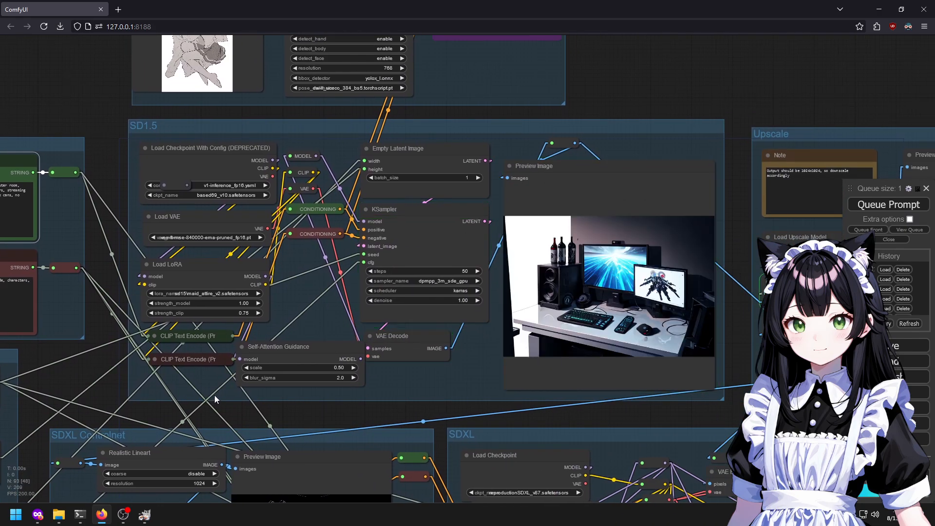
left_click_drag(650, 393, 156, 392)
scroll(609, 375, "up", 3)
scroll(536, 332, "up", 4)
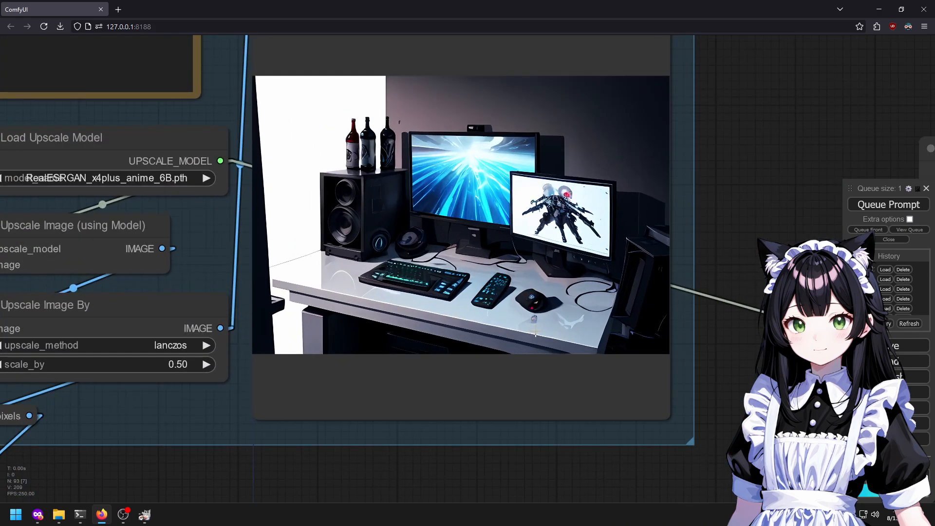
scroll(522, 336, "down", 6)
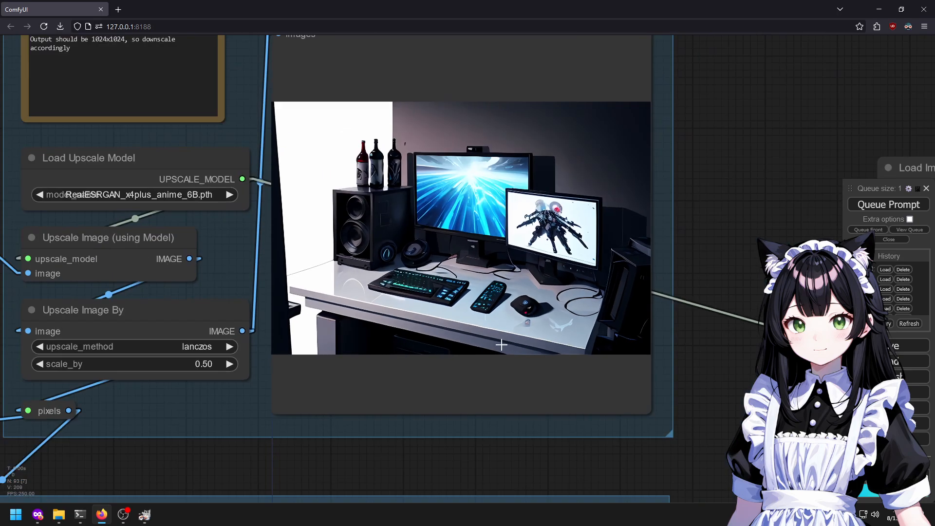
scroll(400, 178, "up", 8)
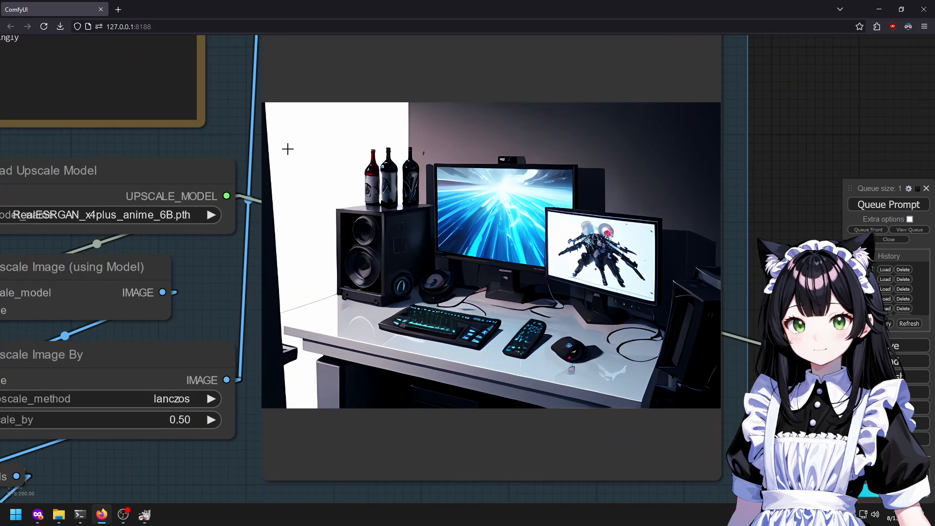
scroll(399, 179, "down", 15)
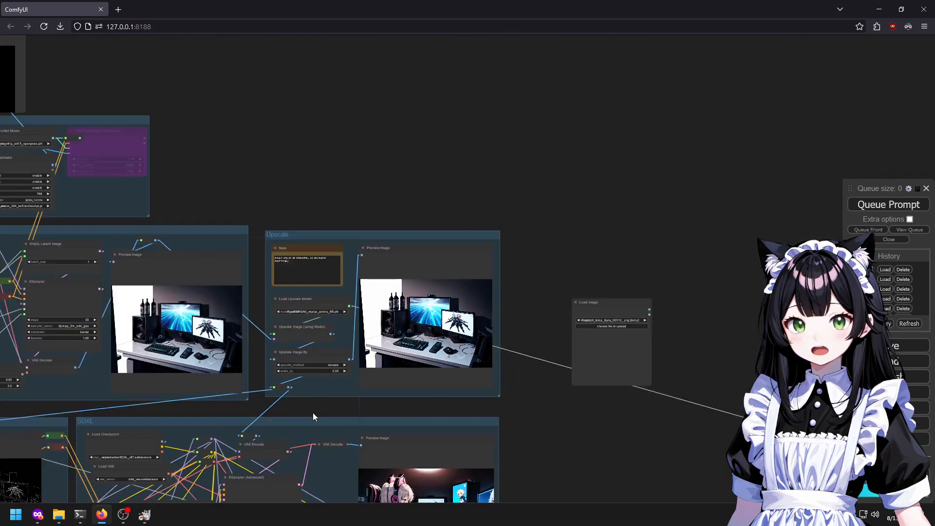
Connect the SDXL group's final image output to the Upscaler cleanup group's image input and queue the prompt.
scroll(562, 320, "up", 5)
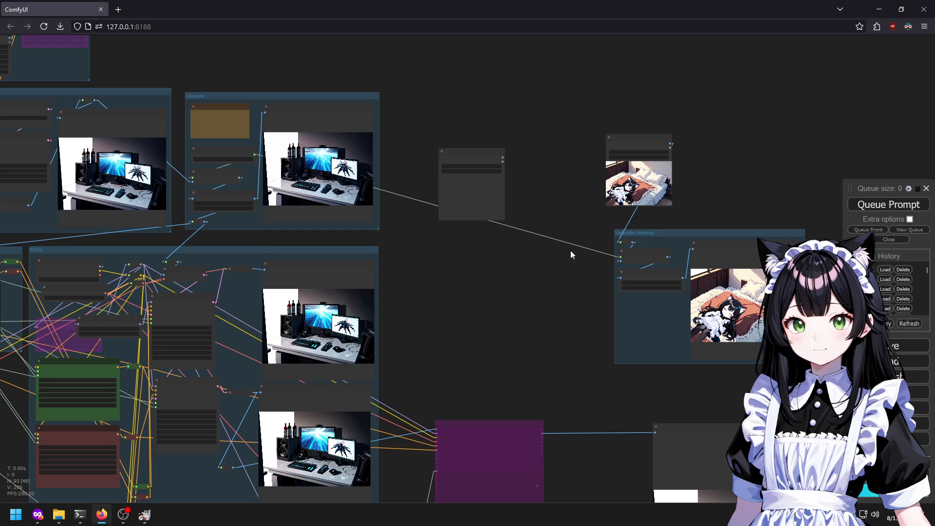
mouse_move(235, 464)
left_mouse_down()
mouse_move(272, 434)
mouse_move(501, 332)
mouse_move(191, 491)
mouse_move(232, 476)
left_mouse_up()
left_click_drag(370, 388, 620, 242)
left_click(918, 204)
Examine the new computer desk image in the Upscaler cleanup preview.
scroll(659, 392, "down", 5)
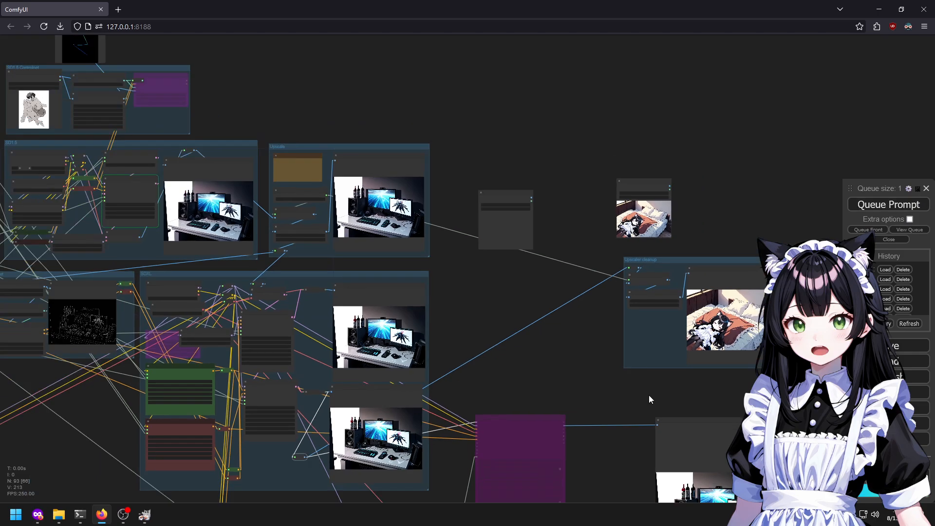
left_click_drag(567, 317, 567, 5)
scroll(481, 202, "up", 6)
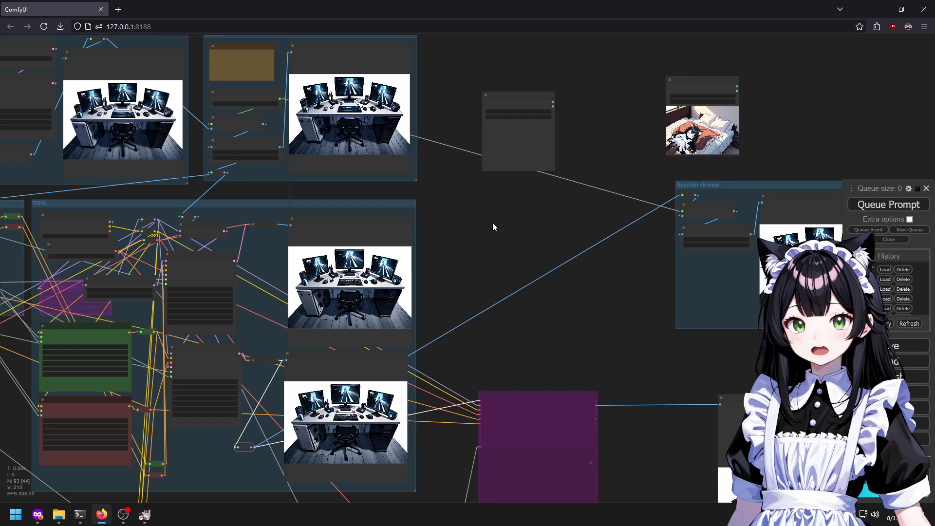
left_click_drag(429, 229, 125, 189)
scroll(438, 143, "up", 10)
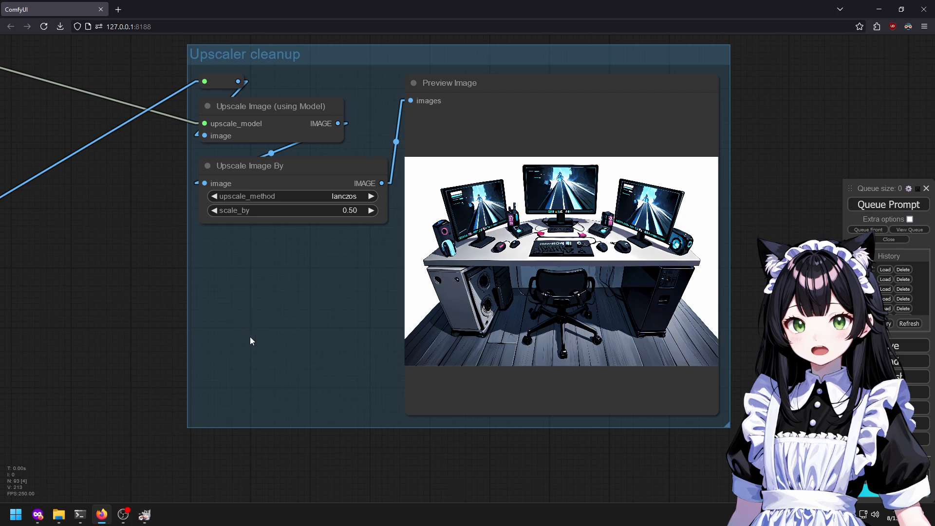
left_click_drag(495, 264, 354, 310)
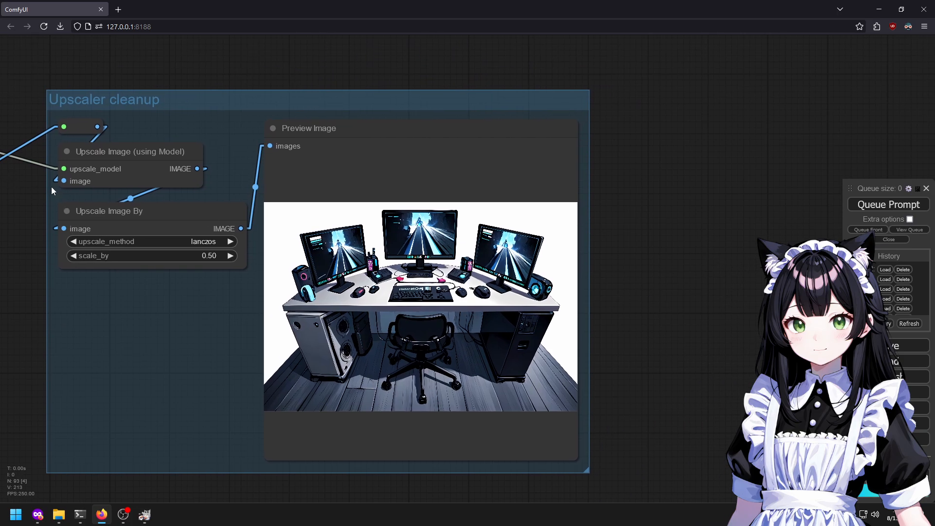
Check which ControlNet models are available for the Load ControlNet Model node in the SD1.5 Controlnet group.
scroll(53, 361, "down", 5)
left_click_drag(119, 217, 840, 372)
scroll(244, 73, "up", 4)
left_click_drag(243, 73, 925, 200)
scroll(259, 122, "up", 4)
left_click_drag(189, 118, 718, 365)
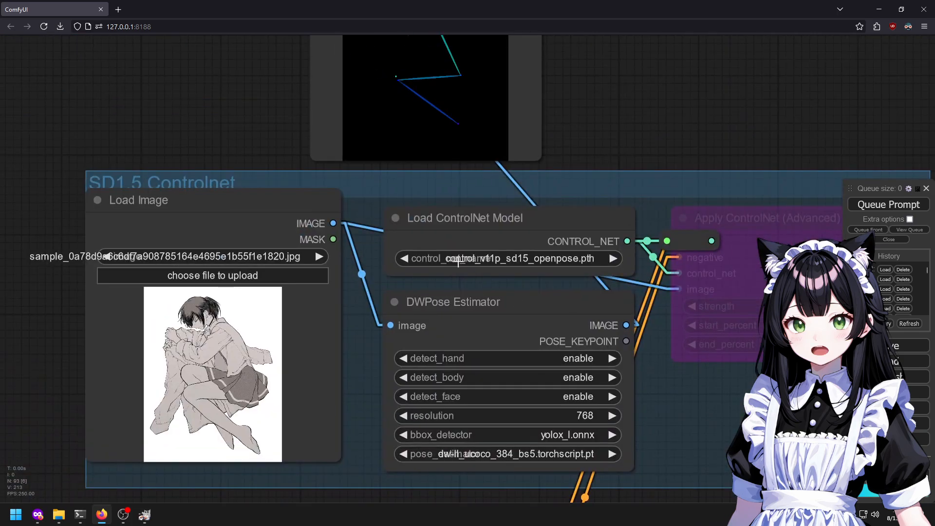
left_click(579, 254)
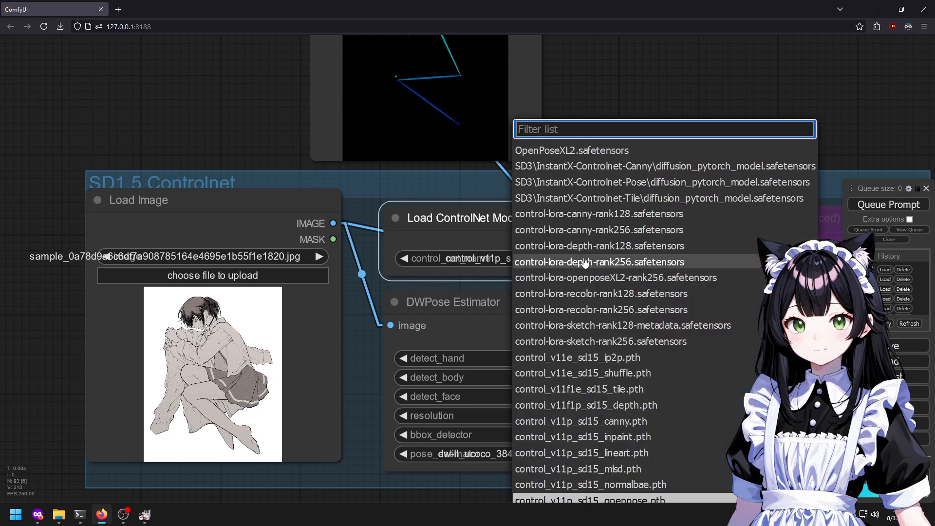
left_click(197, 36)
key("ctrl+t")
type("posemyart")
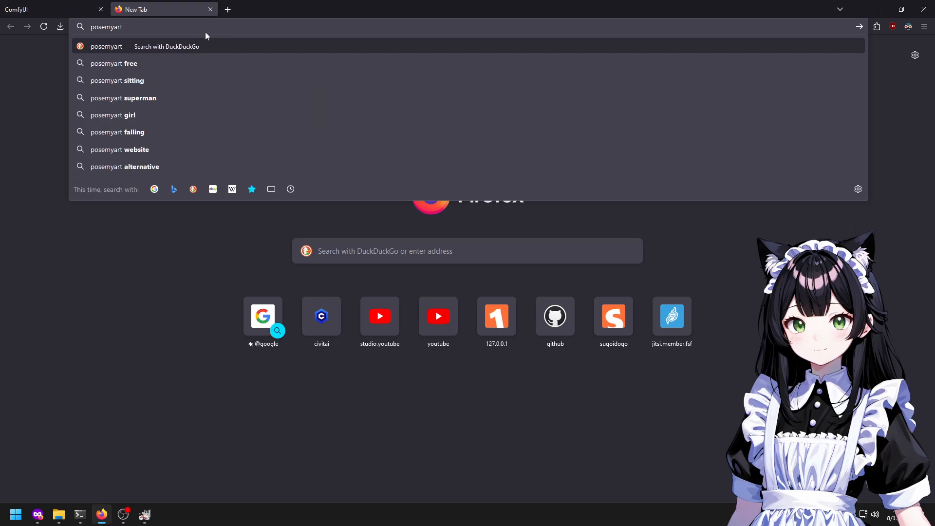
key("Return")
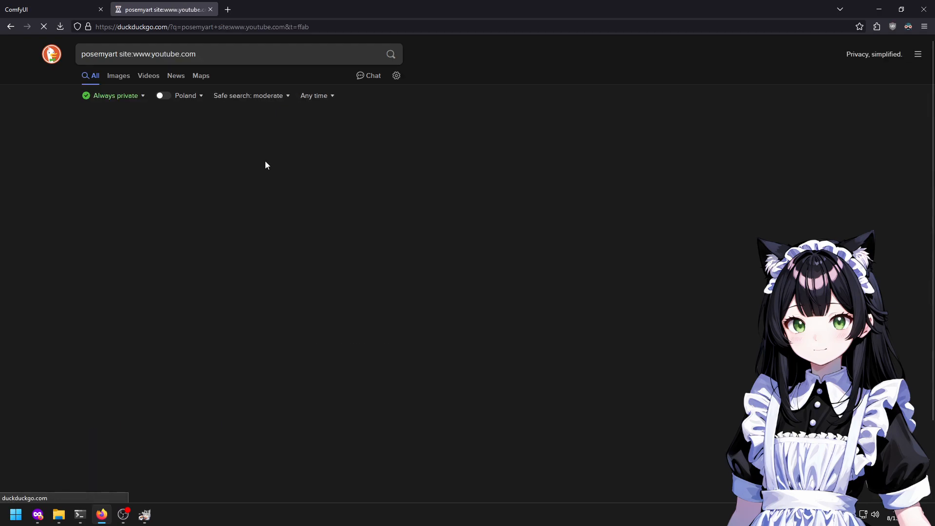
key("ctrl+w")
Open the PoseMy.Art app in a new browser tab and delete the default muscular male figure.
key("ctrl+t")
type("posemy.art")
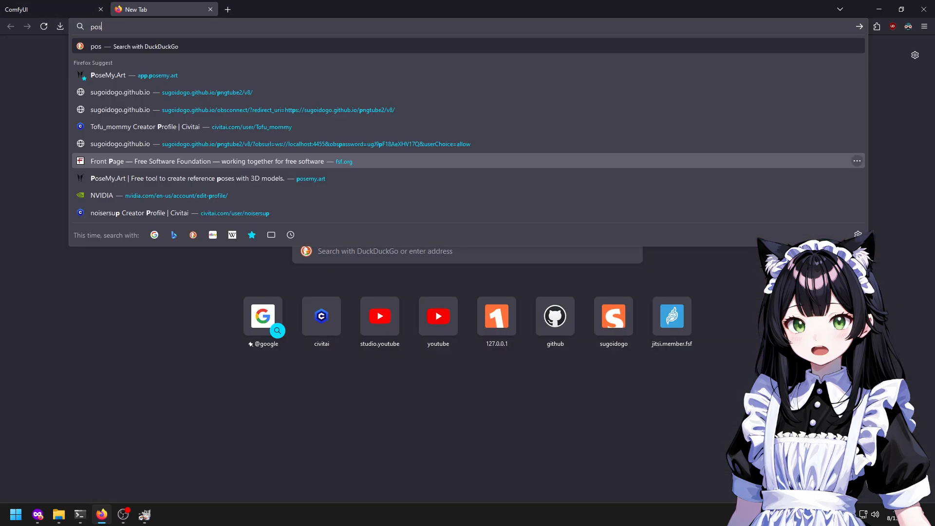
key("Return")
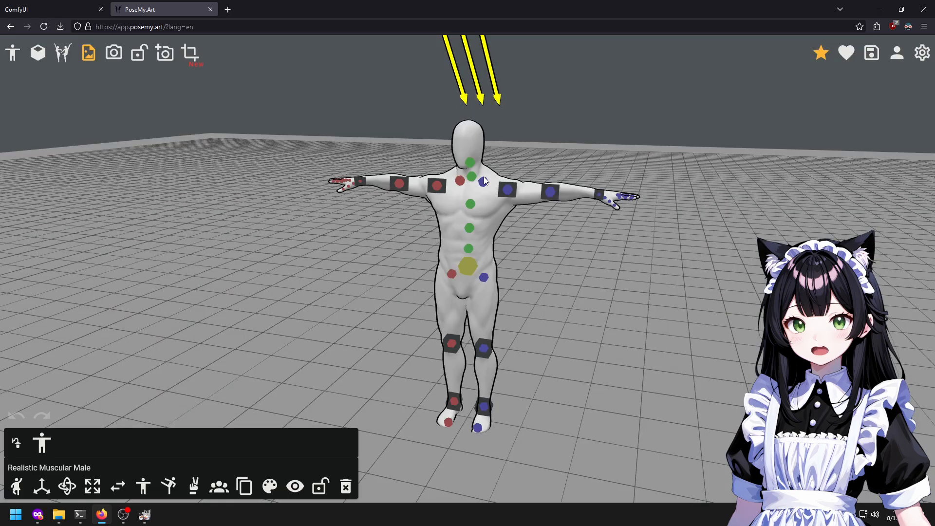
key("Delete")
Look through the available props and add a cube to the empty scene.
left_click(38, 54)
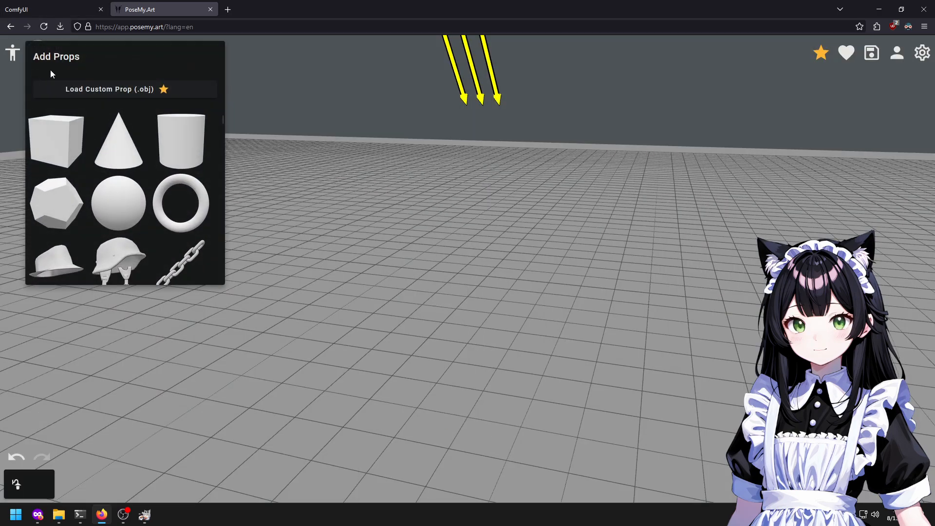
scroll(165, 183, "down", 5)
scroll(165, 182, "down", 4)
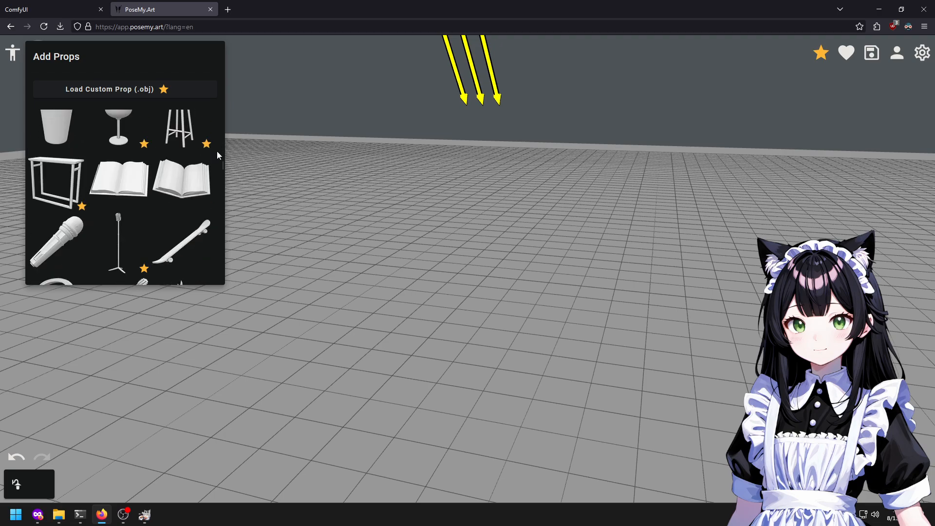
left_click(222, 154)
left_click_drag(222, 159, 220, 100)
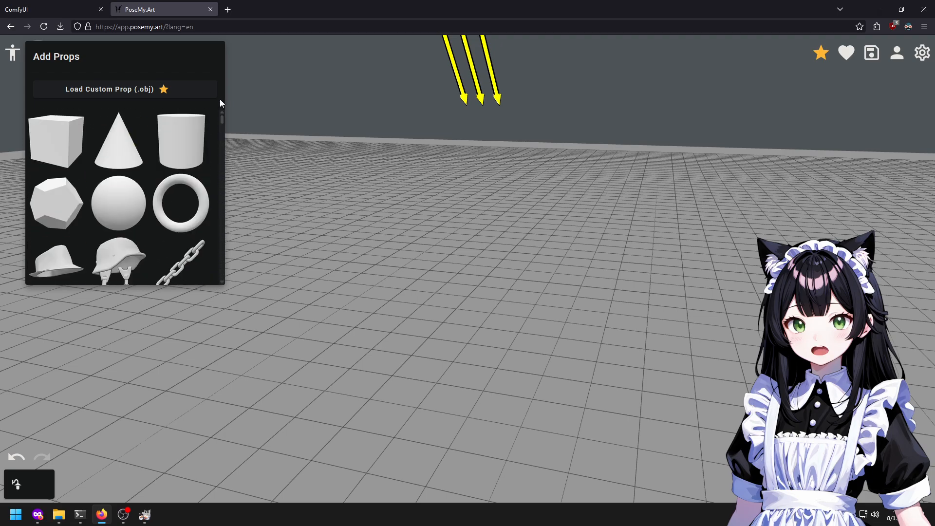
left_click(43, 146)
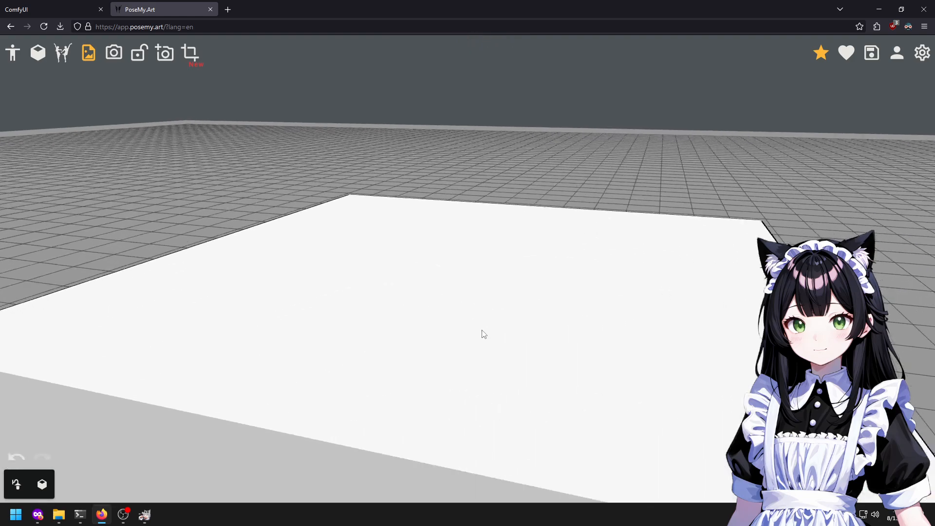
Scale the cube into a thin, wide slab lying flat as the room's floor.
left_click(439, 372)
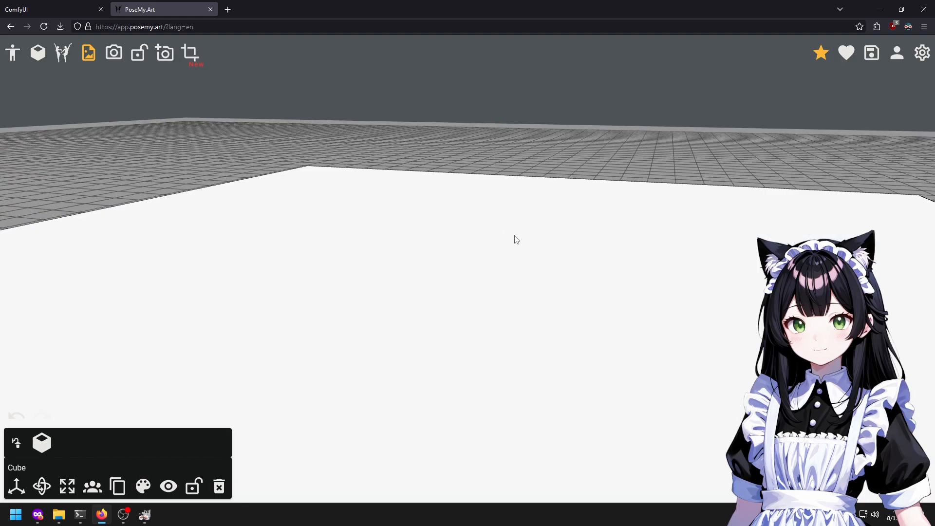
left_click_drag(515, 236, 518, 284)
scroll(495, 247, "down", 5)
left_click(588, 183)
scroll(588, 184, "up", 5)
scroll(625, 318, "down", 10)
scroll(452, 294, "up", 5)
scroll(532, 276, "down", 4)
left_click_drag(597, 395, 545, 319)
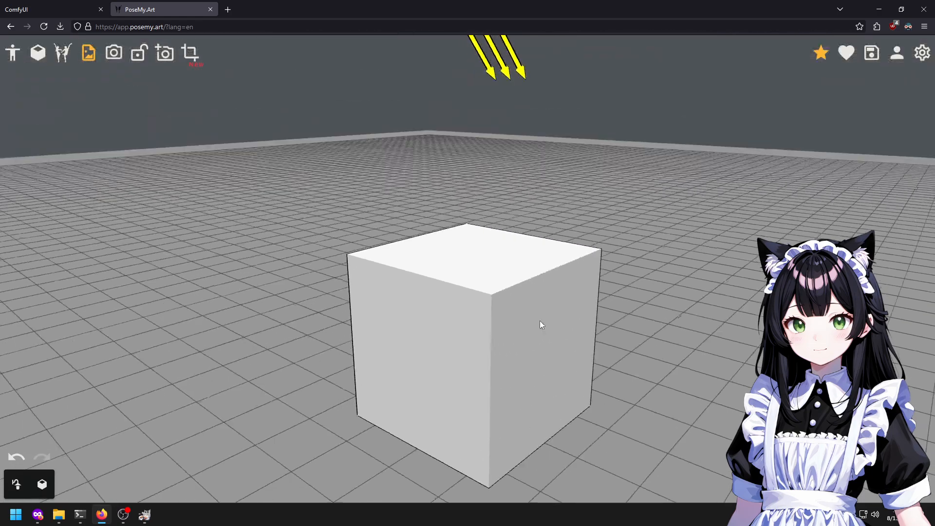
left_click(475, 320)
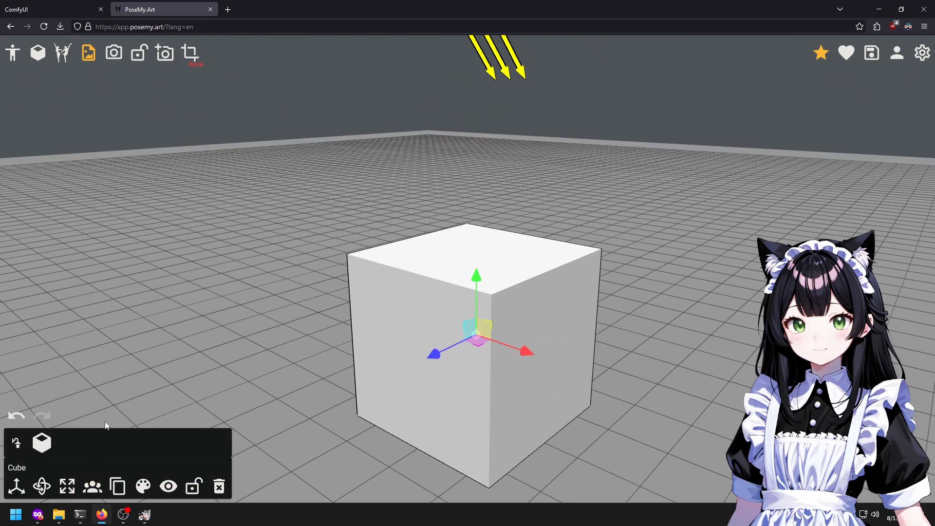
left_click(67, 486)
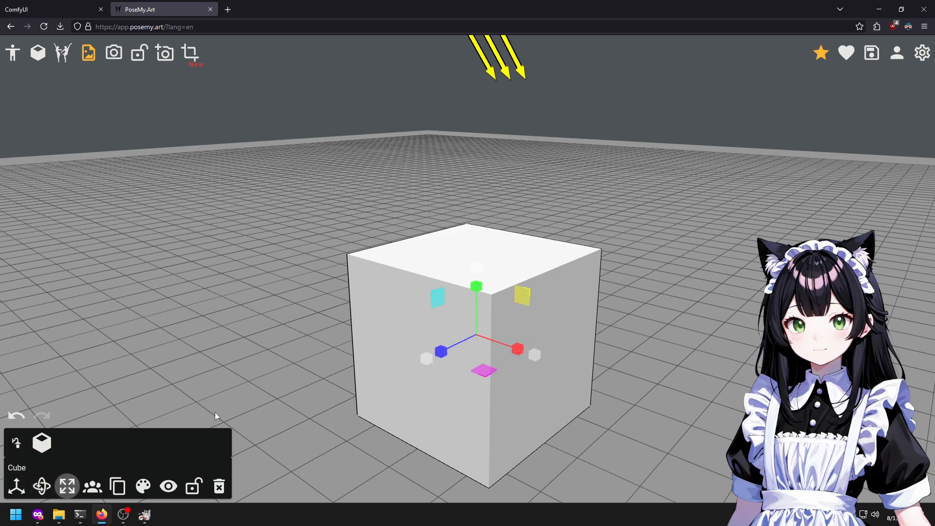
left_click_drag(477, 287, 338, 436)
left_click_drag(517, 348, 635, 431)
scroll(634, 427, "down", 10)
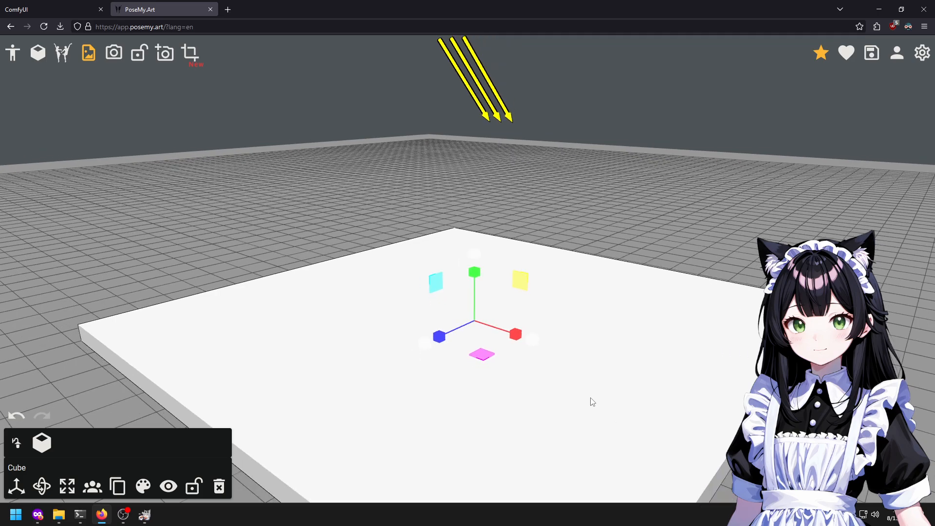
scroll(589, 323, "up", 6)
scroll(603, 293, "down", 2)
left_click(676, 241)
left_click(504, 310)
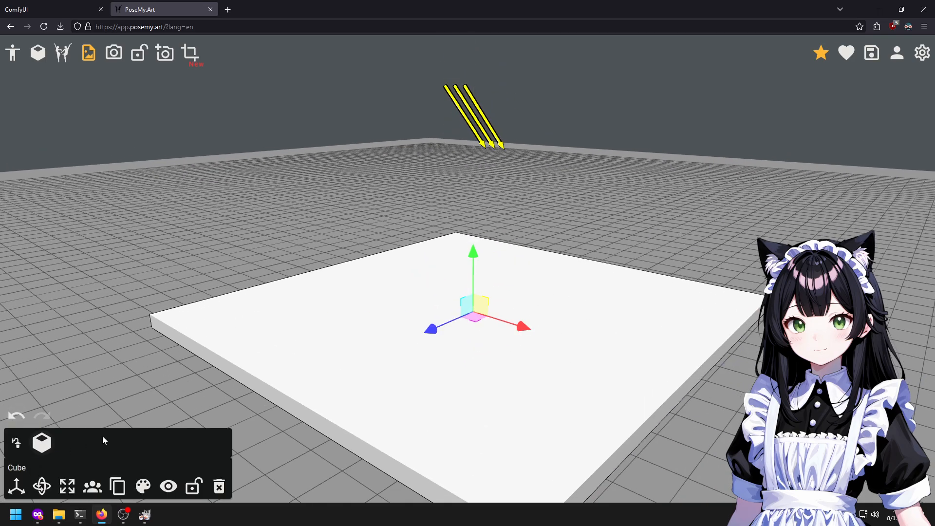
left_click(348, 286)
left_click(150, 250)
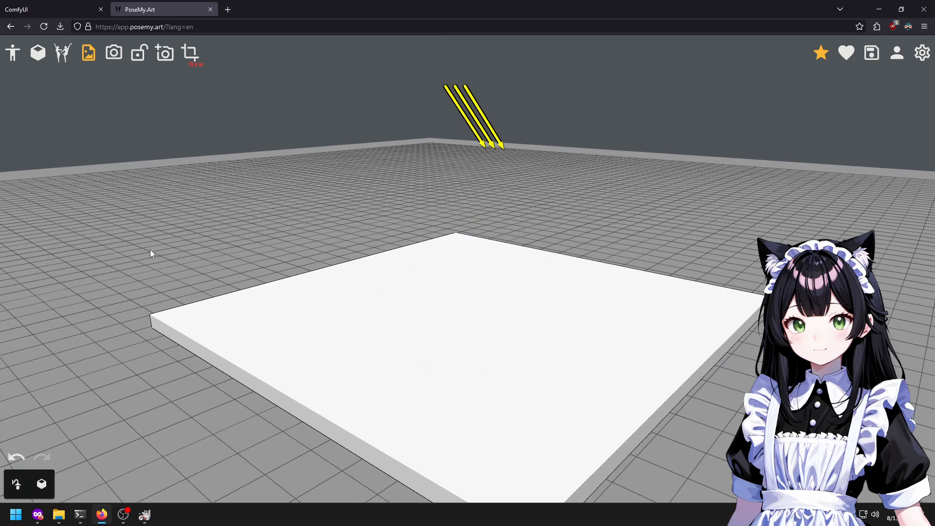
Duplicate the flat slab and rotate the copy upright to form a wall.
left_click(286, 376)
left_click(118, 485)
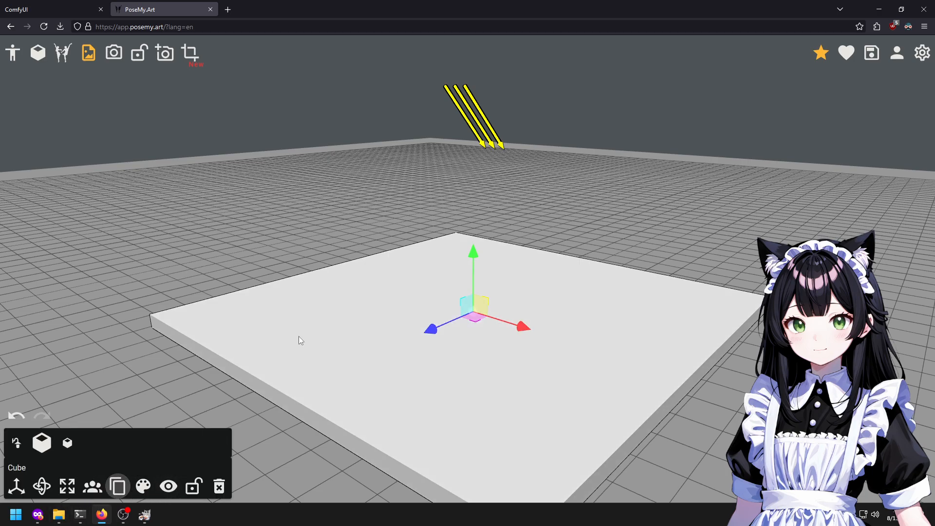
left_click(42, 486)
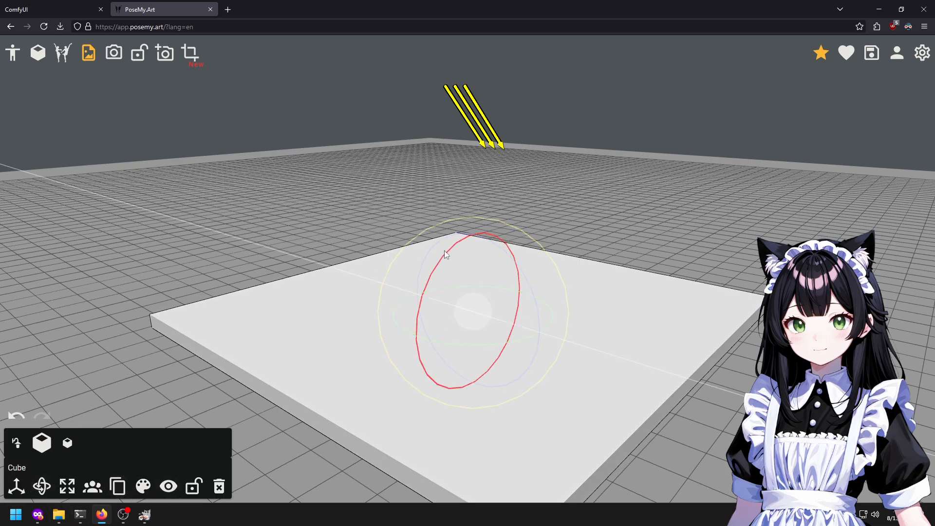
left_click_drag(469, 235, 513, 211)
Delete the upright copy of the slab.
left_click(726, 195)
scroll(431, 283, "down", 5)
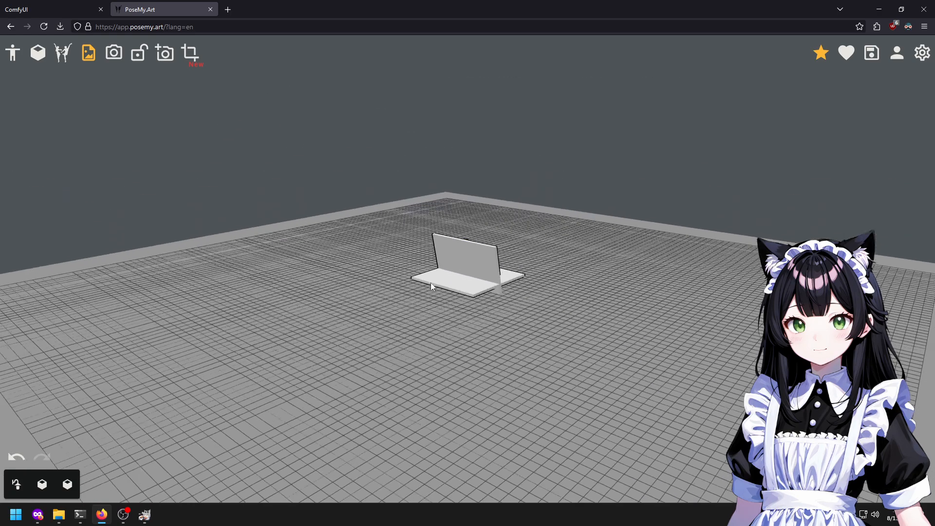
left_click(488, 246)
key("Delete")
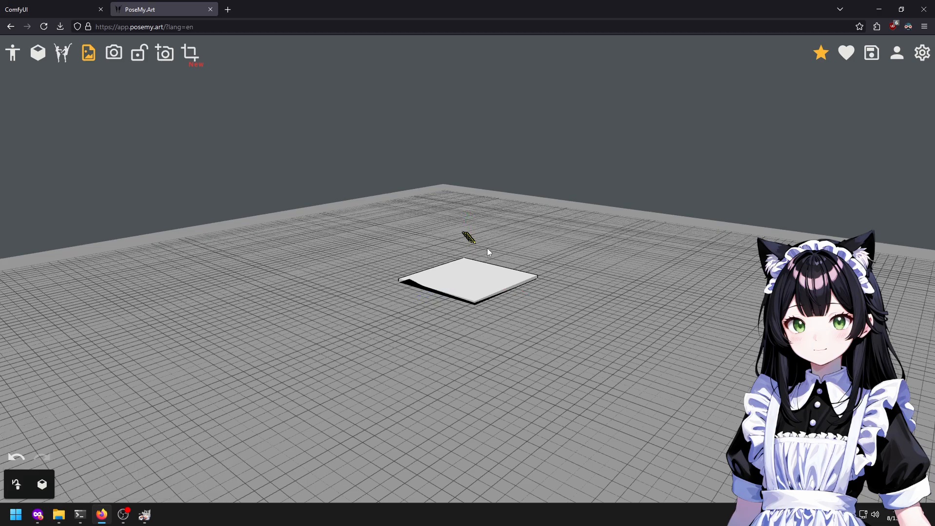
Select the flat floor slab and shift it slightly forward along the ground.
scroll(489, 248, "up", 5)
left_click(365, 331)
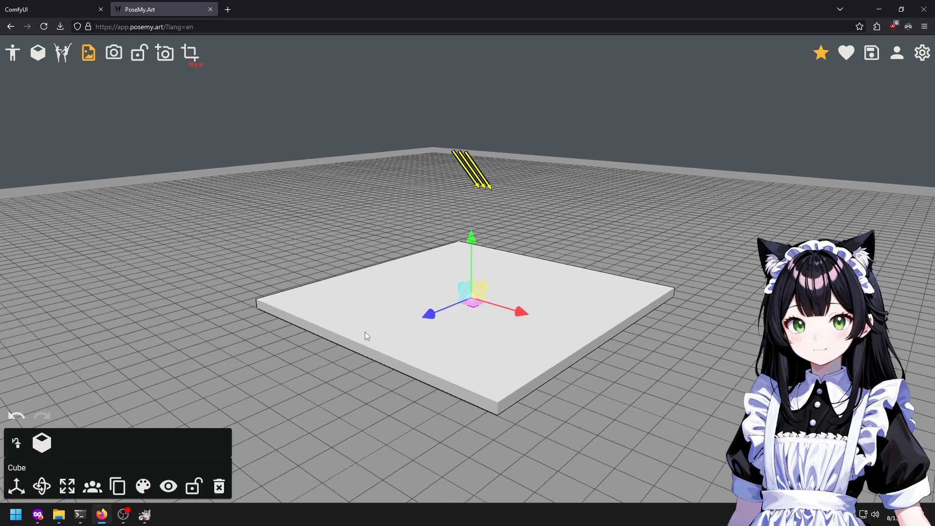
key("e")
left_click(176, 214)
left_click(386, 310)
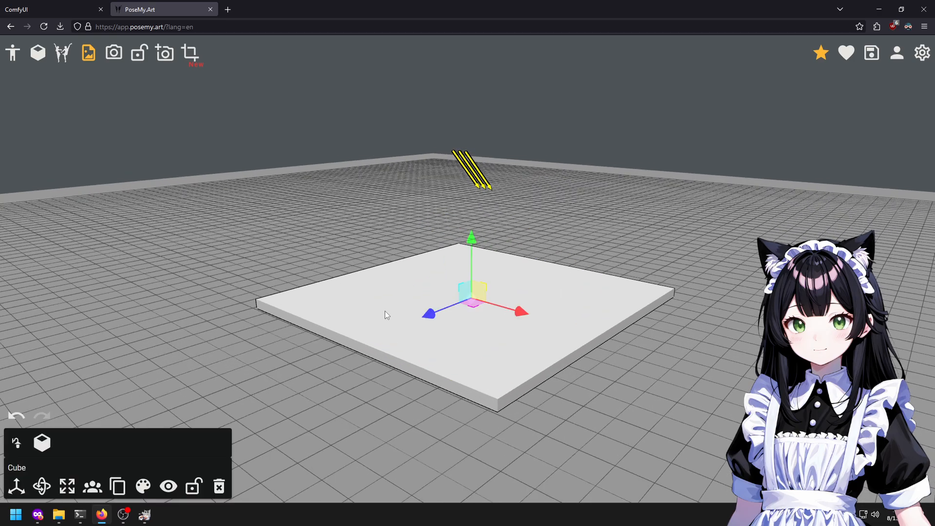
mouse_move(429, 313)
left_mouse_down()
mouse_move(314, 401)
mouse_move(421, 316)
left_mouse_up()
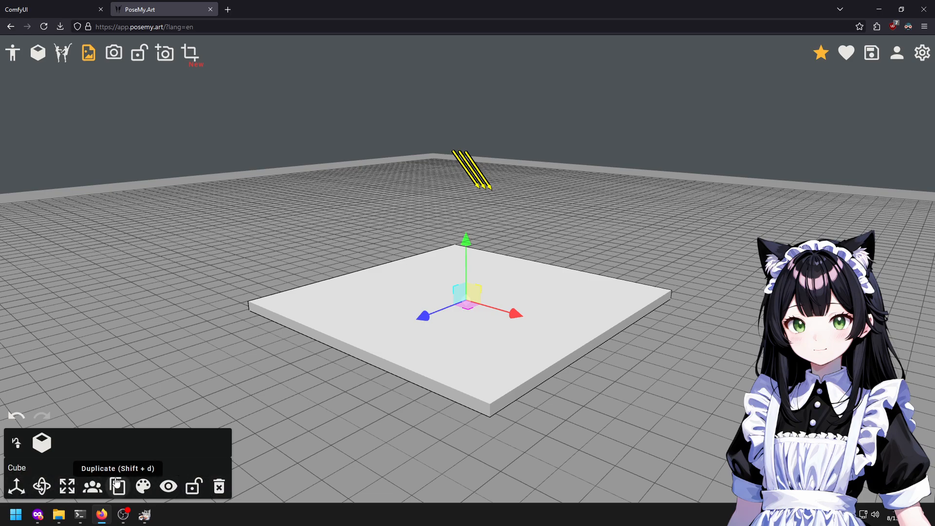
Duplicate the floor slab, raise the copy slightly, and scale it down to a narrow strip across the floor.
left_click(117, 483)
left_click_drag(465, 240, 438, 230)
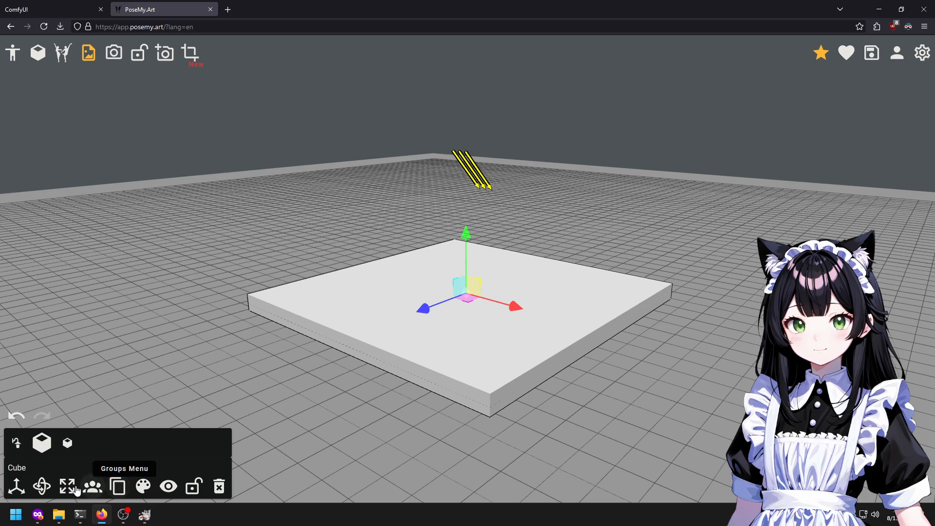
left_click_drag(424, 307, 461, 294)
left_click(677, 346)
scroll(677, 346, "down", 10)
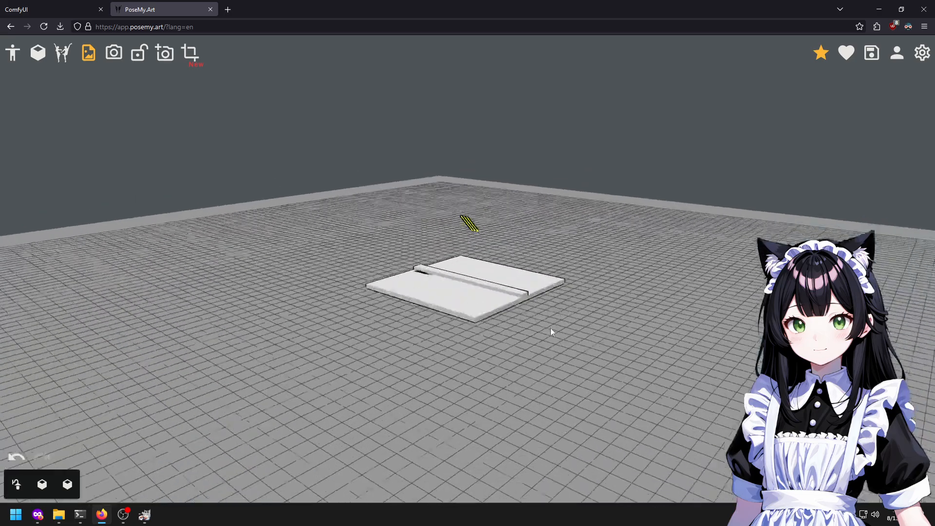
Move the narrow strip to the floor's back edge and scale it upward into a low wall.
scroll(509, 279, "up", 10)
scroll(559, 278, "down", 7)
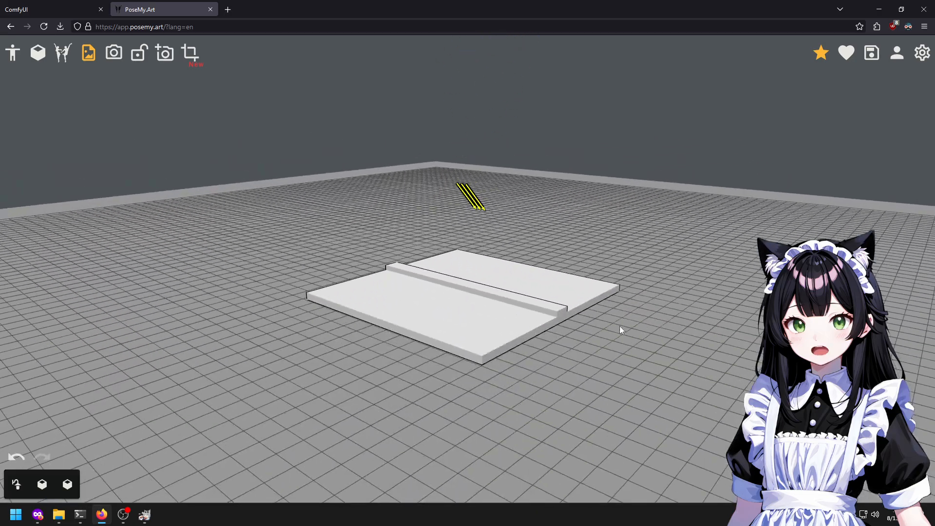
scroll(581, 337, "up", 5)
left_click(571, 331)
left_click_drag(426, 322, 535, 277)
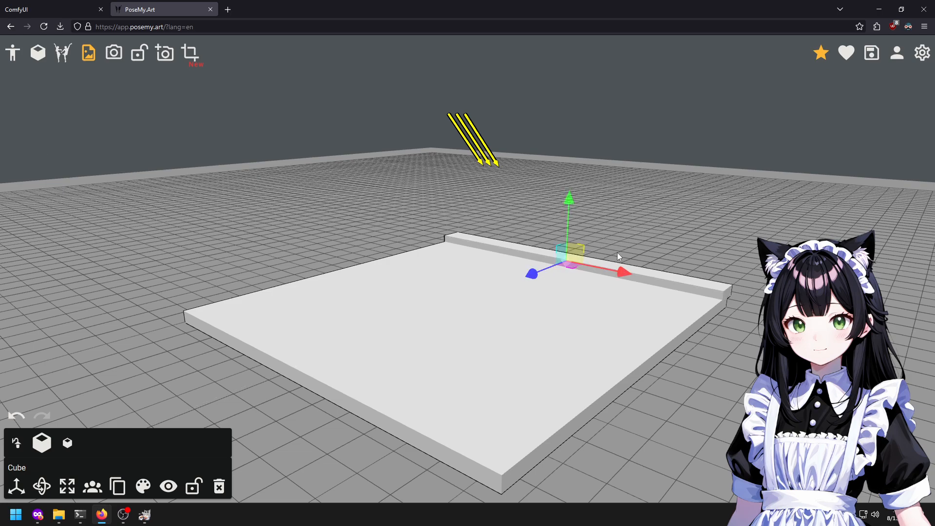
key("r")
left_click_drag(568, 209, 687, 4)
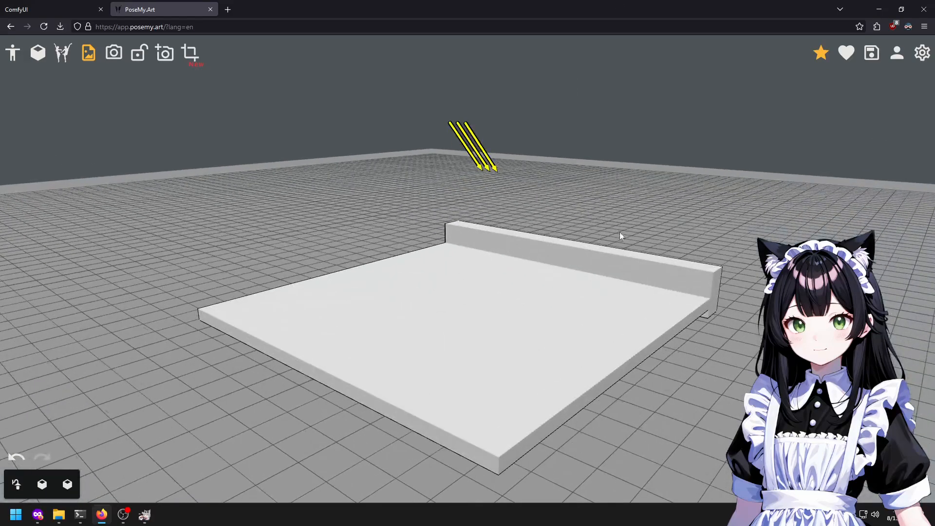
left_click(627, 274)
key("r")
left_click_drag(613, 216, 648, 186)
key("ctrl+z")
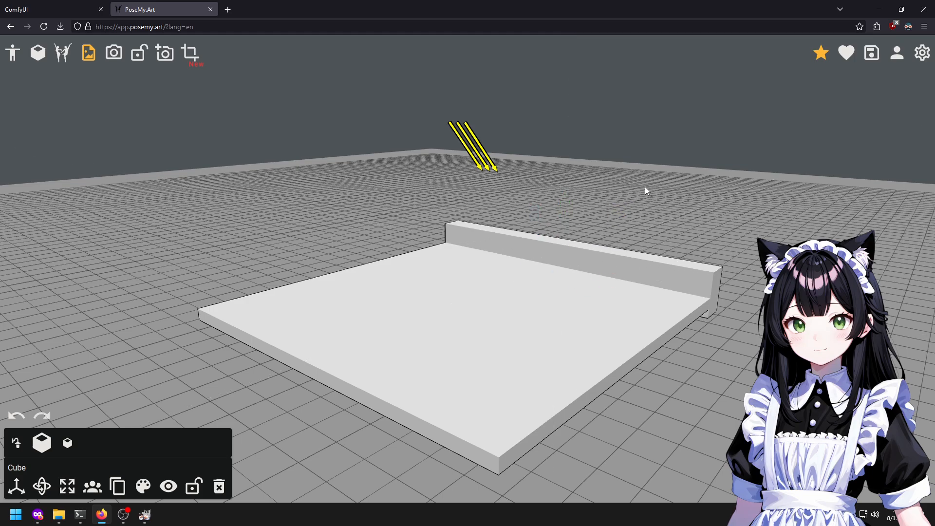
left_click(608, 247)
left_click_drag(564, 189, 568, 136)
key("ctrl+z")
Scale the low back wall upward until it is clearly taller than the floor is wide.
left_click(566, 258)
key("r")
left_click_drag(569, 214, 628, 2)
left_click(826, 230)
scroll(586, 198, "down", 20)
scroll(586, 198, "up", 20)
left_click(586, 198)
scroll(732, 292, "down", 1)
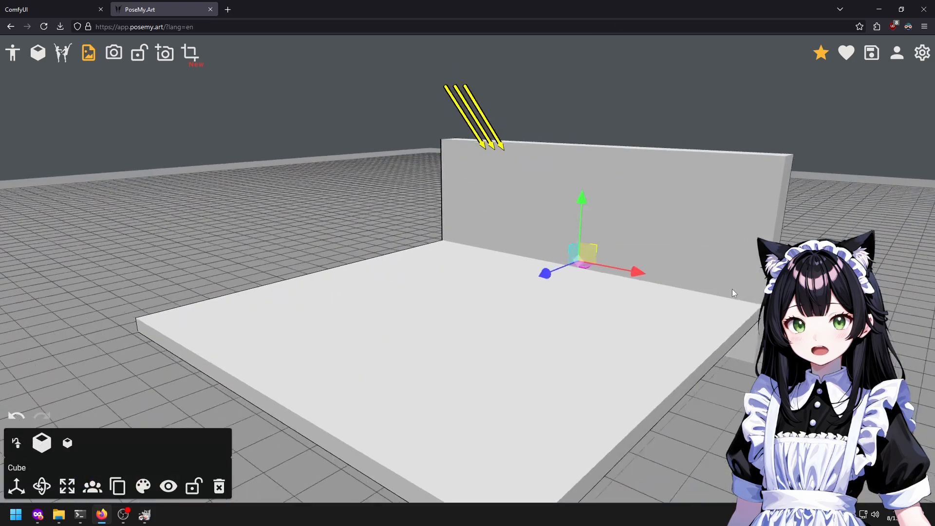
scroll(732, 292, "down", 15)
key("r")
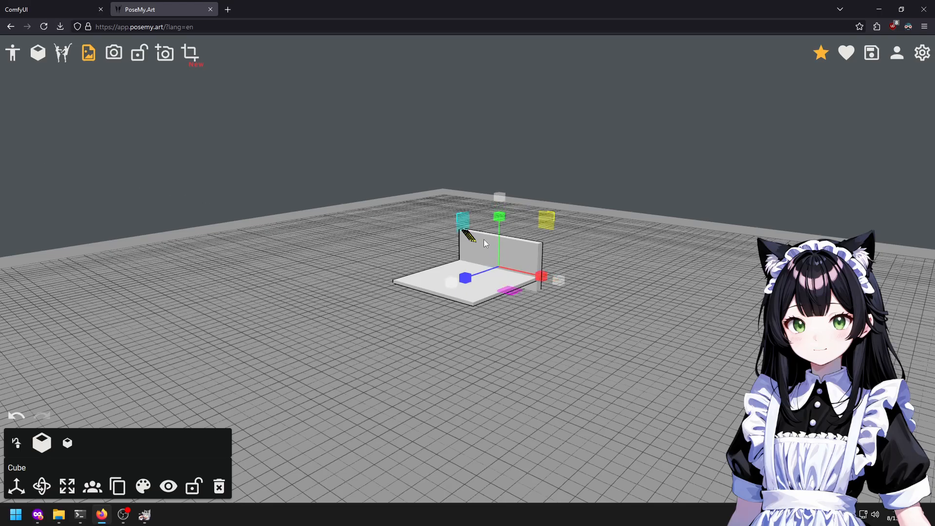
left_click_drag(498, 215, 529, 58)
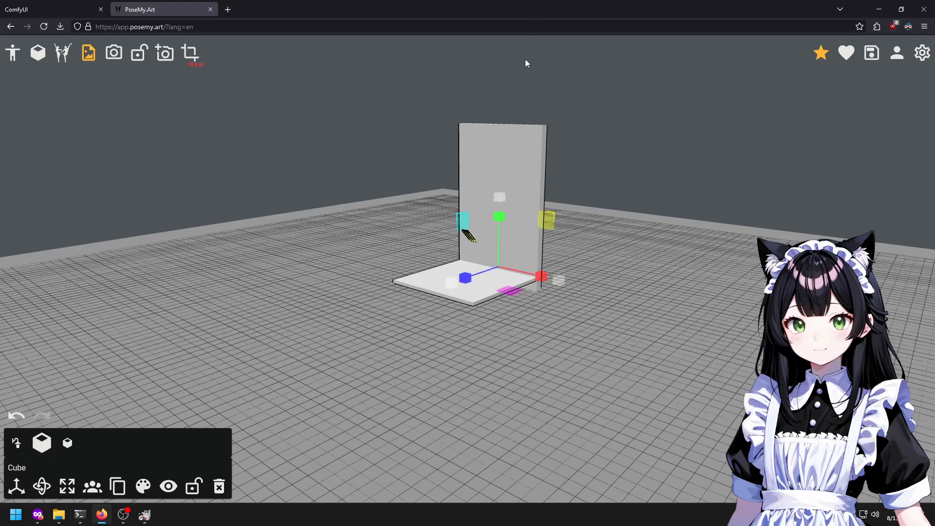
key("r")
Scale the floor slab outward horizontally so it extends well beyond the wall on all sides.
scroll(532, 186, "up", 8)
key("w")
key("e")
left_click_drag(534, 206, 565, 324)
scroll(616, 233, "up", 3)
left_click(451, 294)
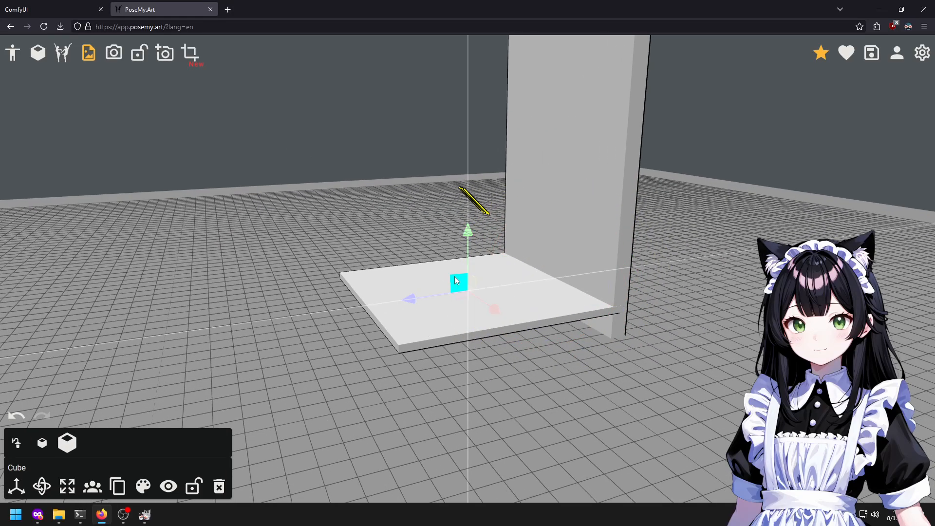
key("r")
left_click_drag(437, 323, 390, 384)
Duplicate the back wall and scale the copy into a thin, long side wall perpendicular to it.
left_click(595, 261)
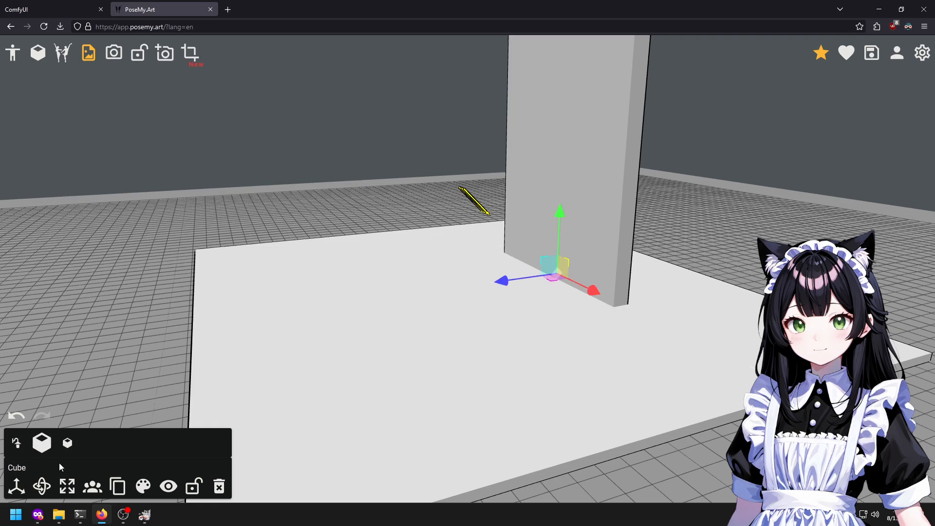
left_click(118, 486)
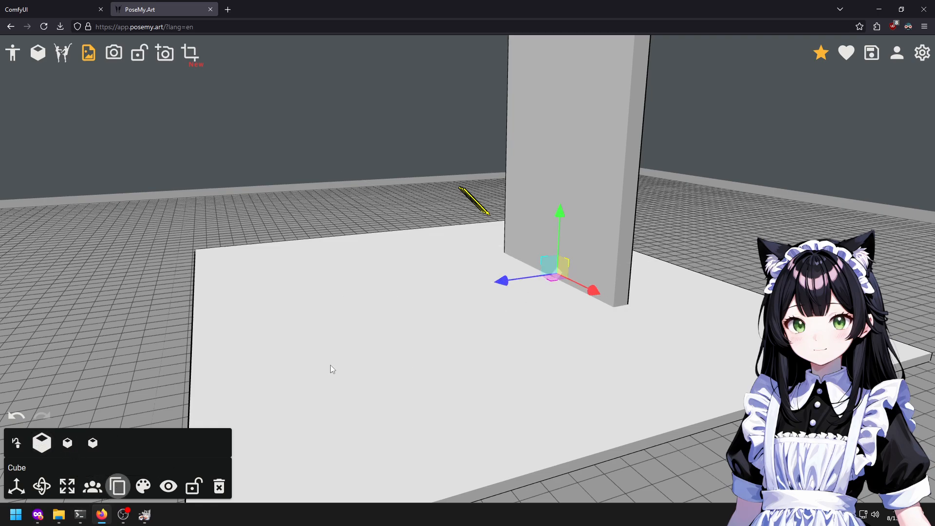
key("r")
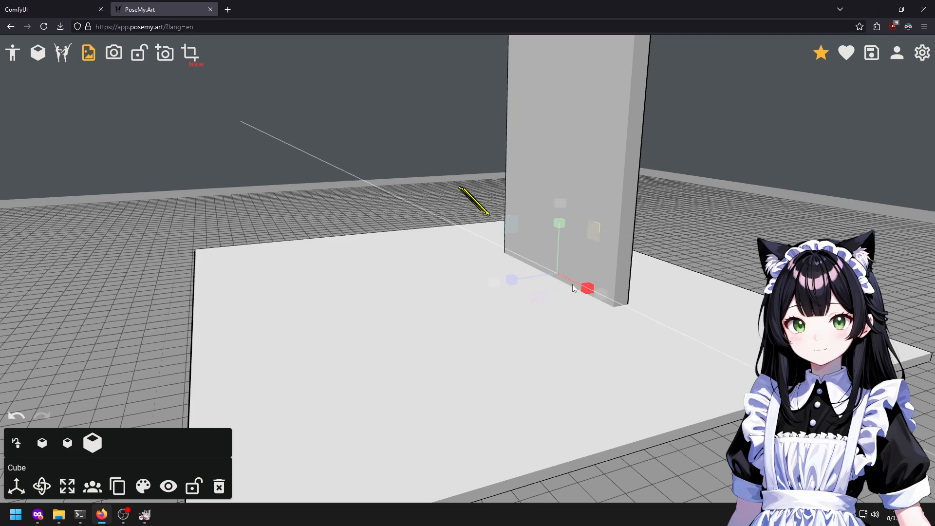
left_click_drag(369, 299, 1, 390)
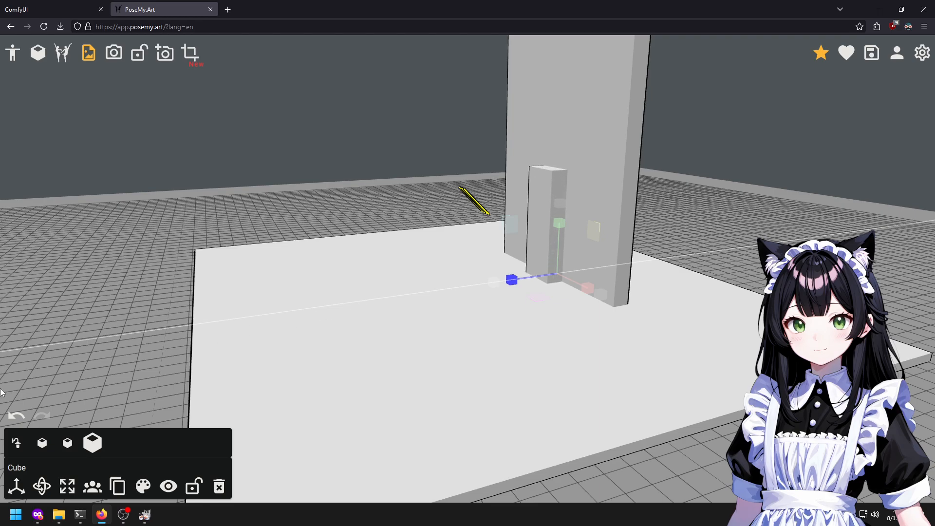
left_click_drag(586, 287, 542, 261)
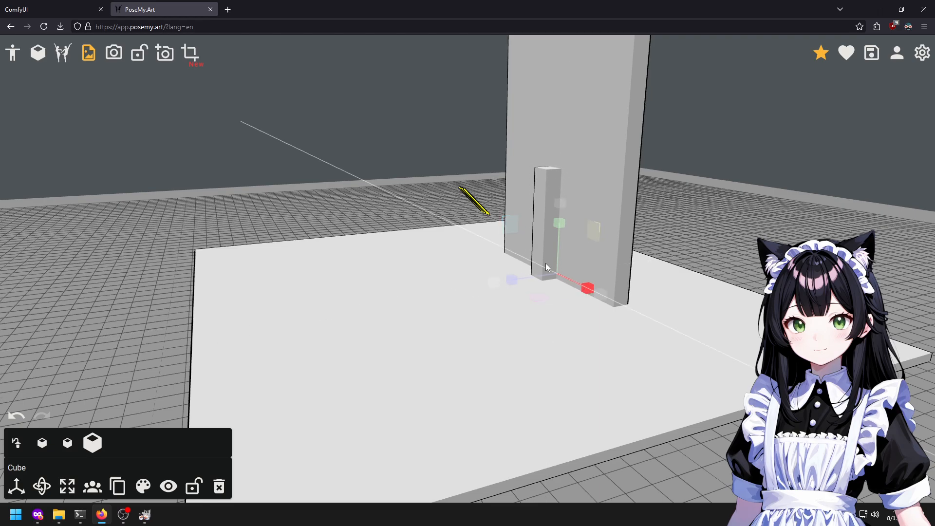
left_click_drag(566, 208, 549, 219)
left_click_drag(511, 280, 238, 378)
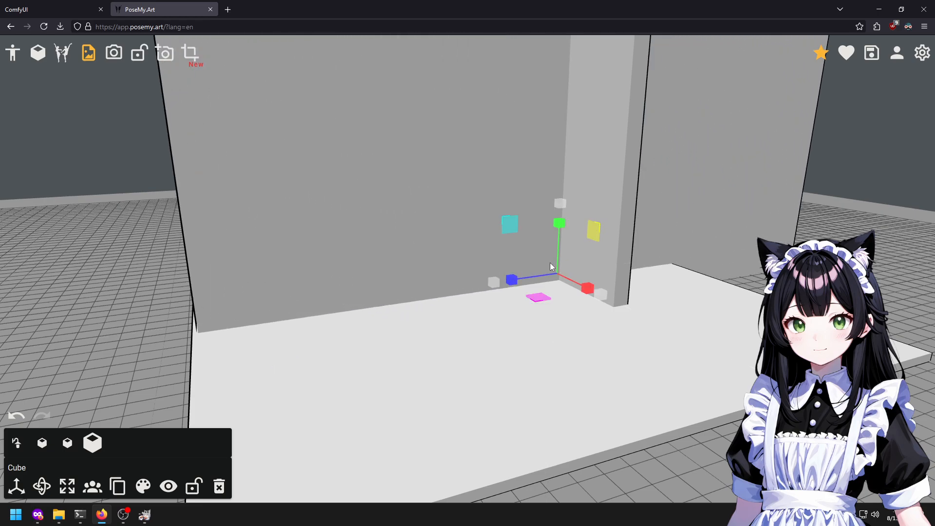
Move the side wall toward one side of the floor and widen the back wall to close off a room corner.
left_click(17, 484)
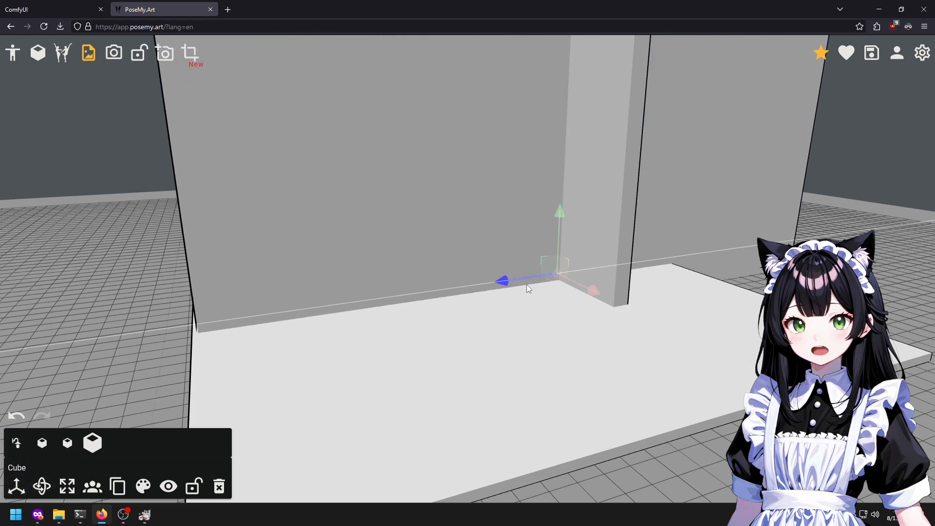
left_click_drag(592, 292, 517, 283)
scroll(561, 195, "up", 4)
left_click(692, 273)
left_click_drag(641, 303, 635, 325)
key("r")
left_click(635, 359)
Export a depth image of the room corner at 512 by 512.
scroll(635, 360, "down", 5)
scroll(635, 361, "up", 5)
key("e")
left_click_drag(568, 340, 611, 347)
scroll(612, 346, "down", 5)
scroll(466, 336, "up", 5)
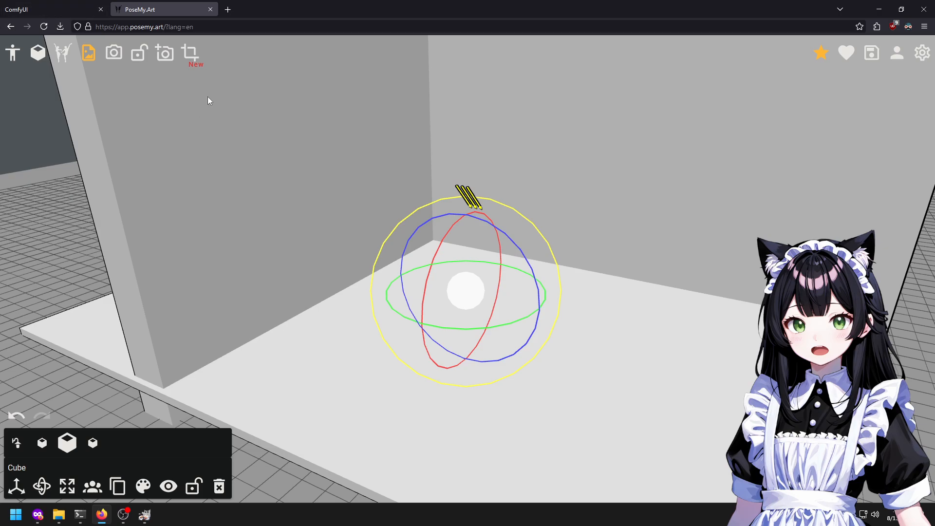
left_click(191, 52)
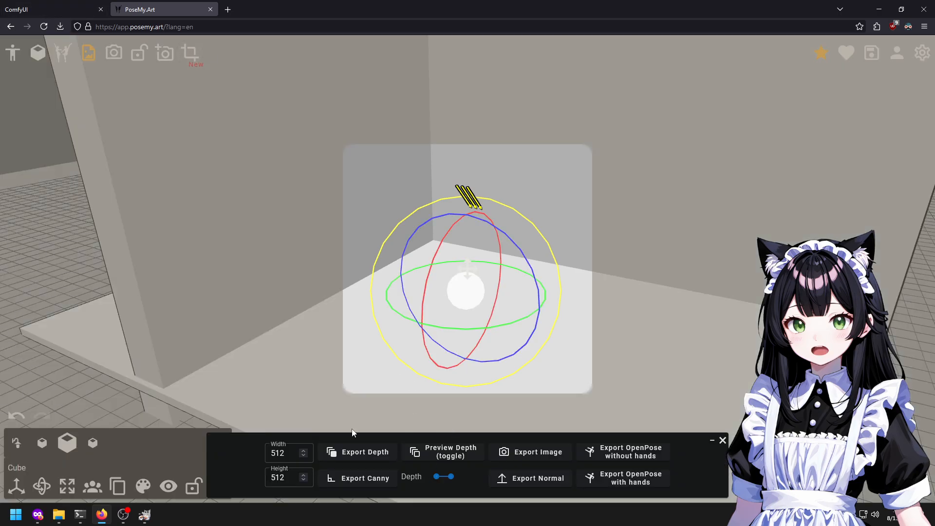
left_click(364, 451)
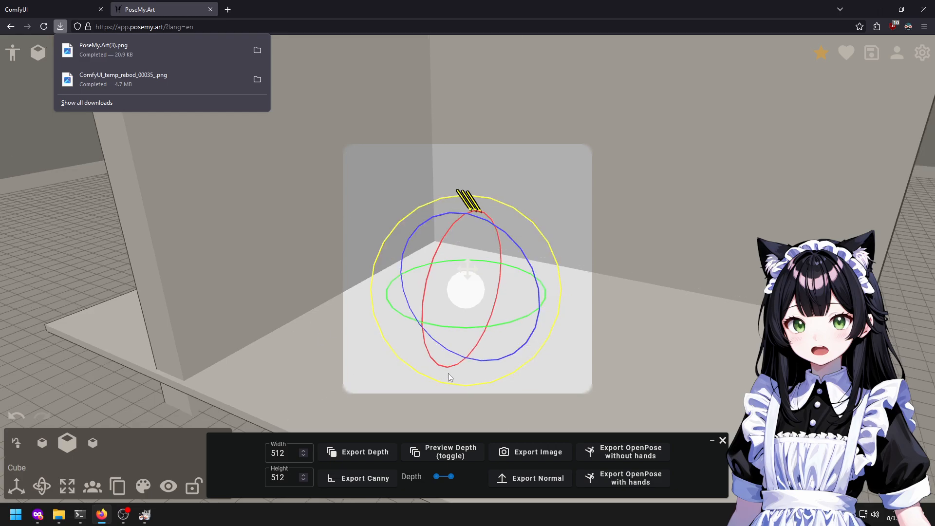
Extend the depth range and set the export size to 1536 wide by 1024 high.
scroll(449, 378, "down", 10)
scroll(457, 351, "up", 2)
scroll(457, 352, "down", 1)
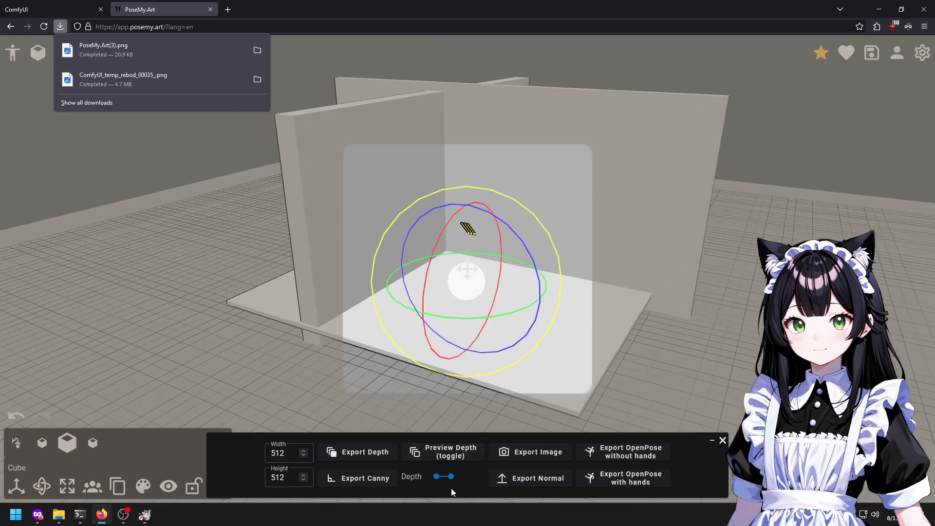
mouse_move(451, 480)
left_mouse_down()
mouse_move(474, 479)
mouse_move(461, 482)
left_mouse_up()
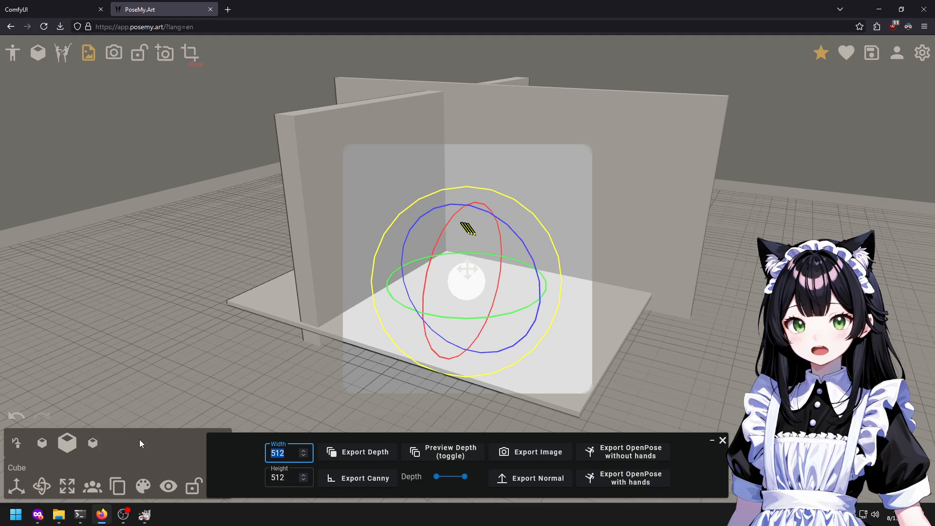
type("1536")
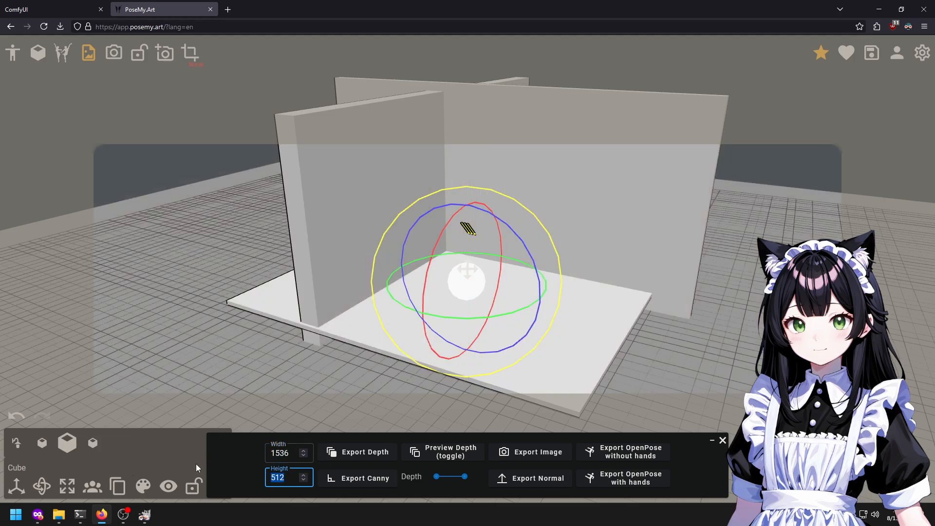
type("1024")
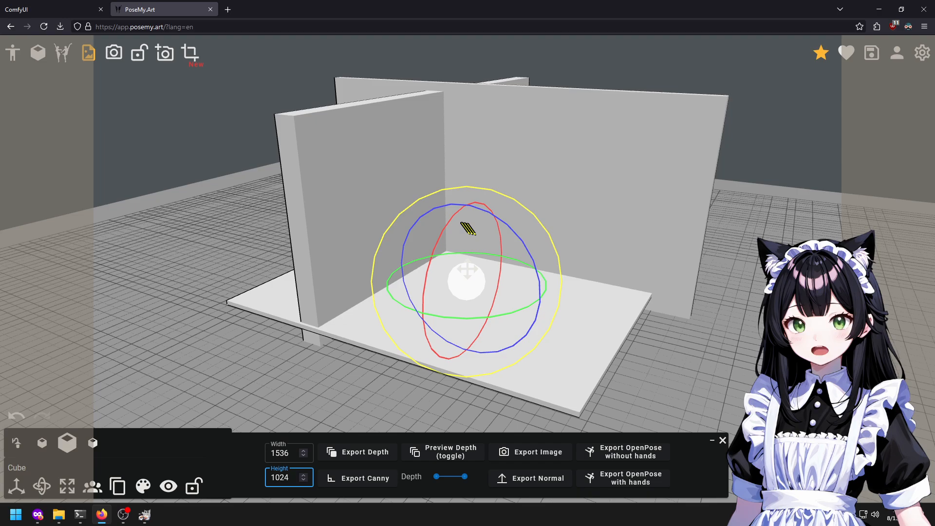
Frame the room corner so the two walls and the floor fill the export area.
scroll(651, 230, "up", 5)
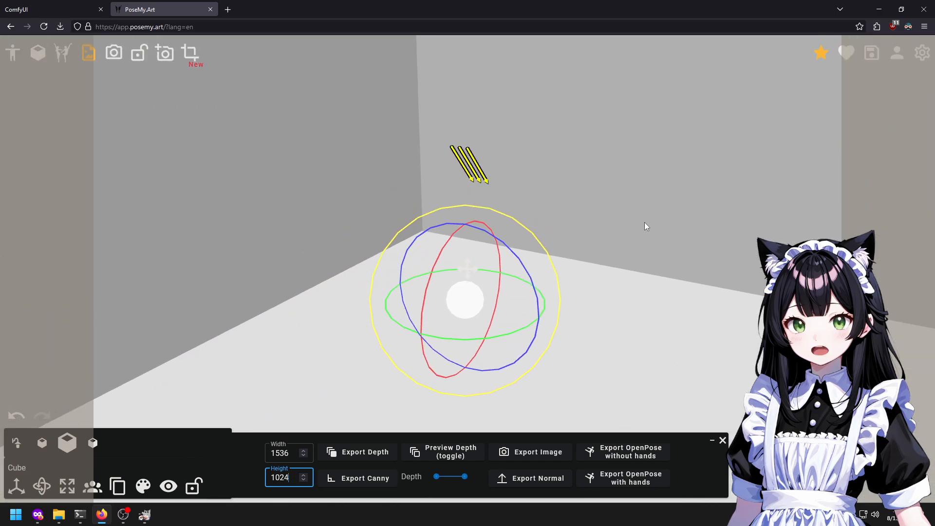
scroll(643, 229, "down", 3)
left_click(643, 230)
scroll(643, 230, "up", 4)
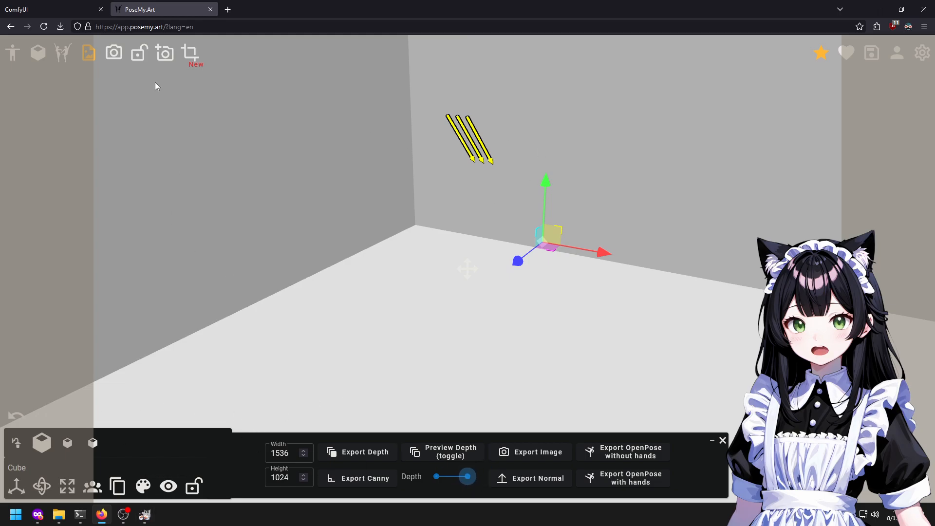
left_click(477, 130)
left_click(473, 137)
left_click_drag(469, 138, 452, 162)
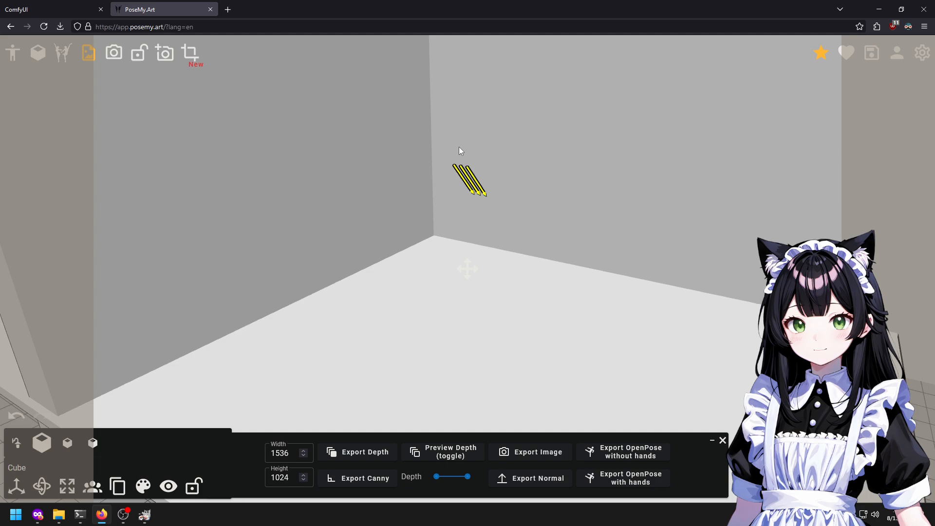
Add a cube from the props to the room and close the export settings.
left_click(38, 52)
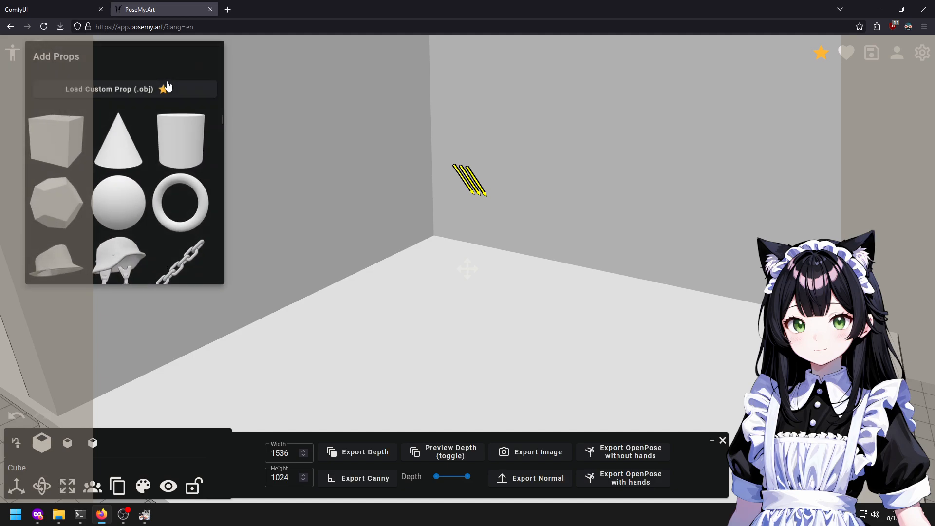
scroll(143, 206, "down", 5)
scroll(144, 206, "up", 10)
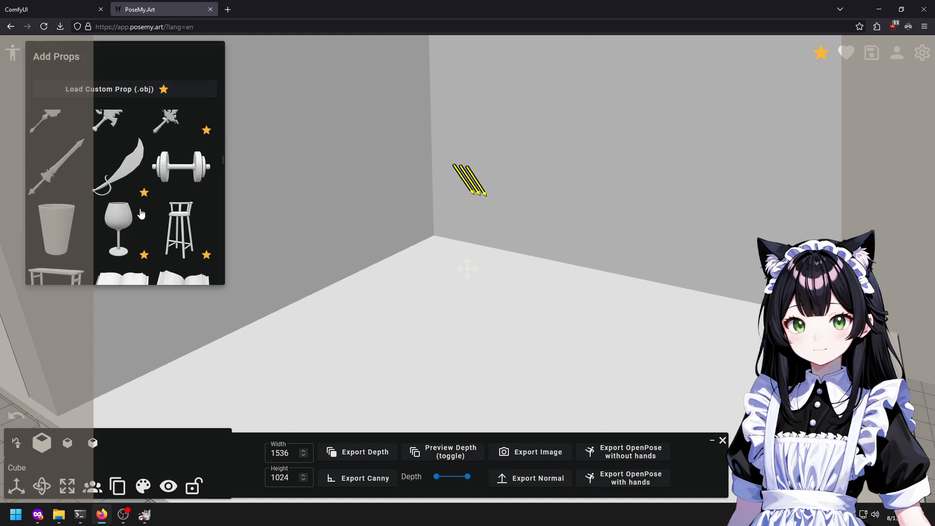
left_click(61, 135)
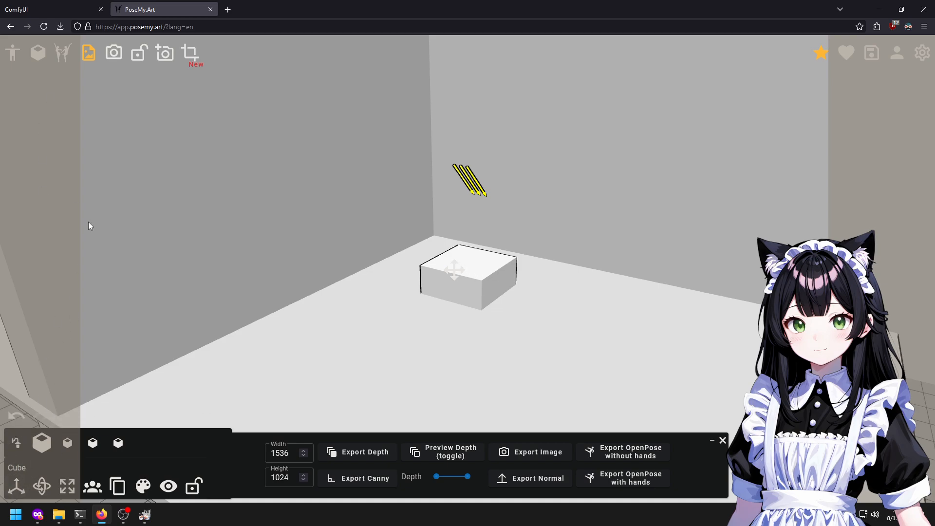
left_click(193, 56)
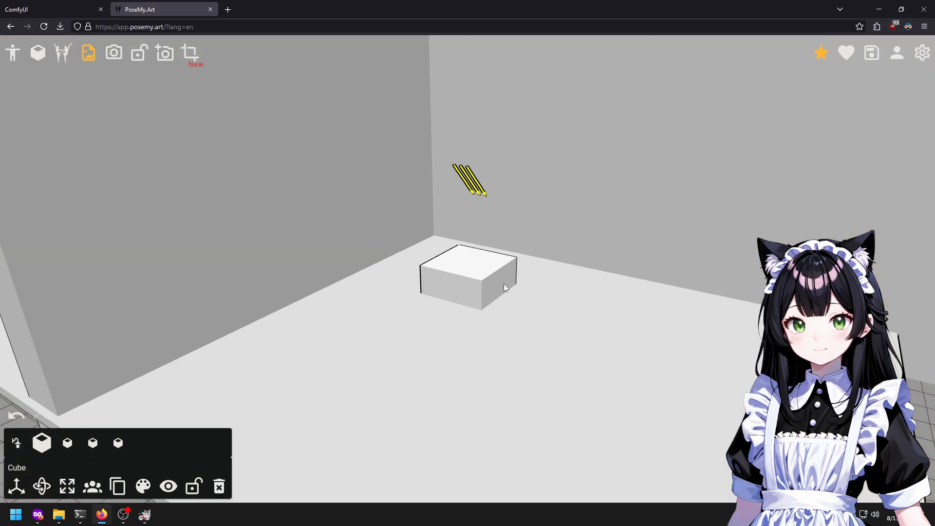
Scale the new cube into a larger, elongated box standing in front of the back wall.
key("r")
left_click_drag(520, 252, 699, 183)
left_click_drag(433, 269, 411, 325)
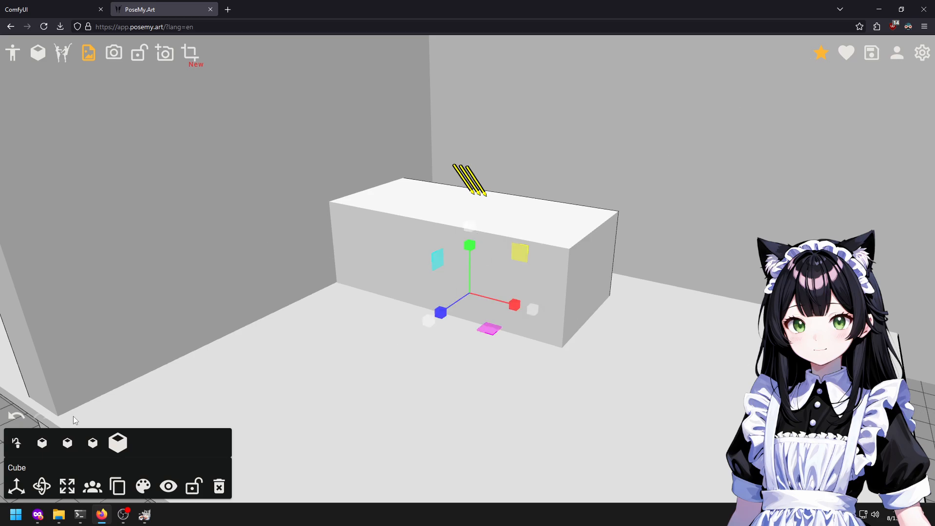
Move the elongated box back toward the rear wall and along it, away from the side wall.
left_click(16, 486)
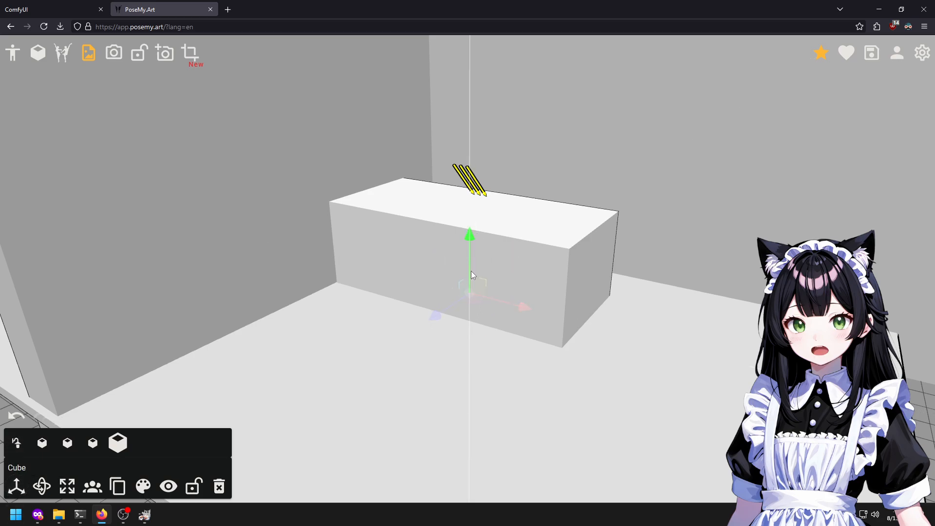
left_click_drag(431, 324, 454, 288)
left_click_drag(550, 289, 575, 297)
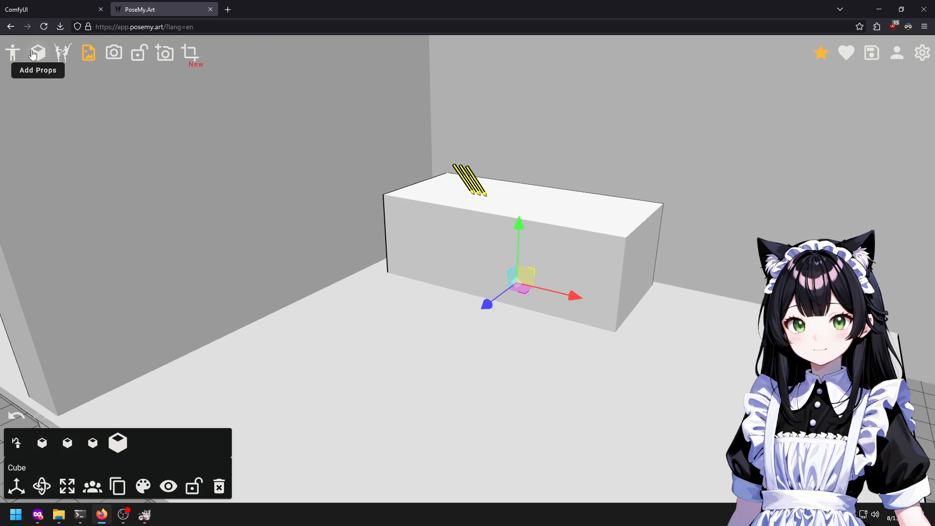
Add a cube above the desk box and reshape it into a thin upright monitor panel.
left_click(39, 53)
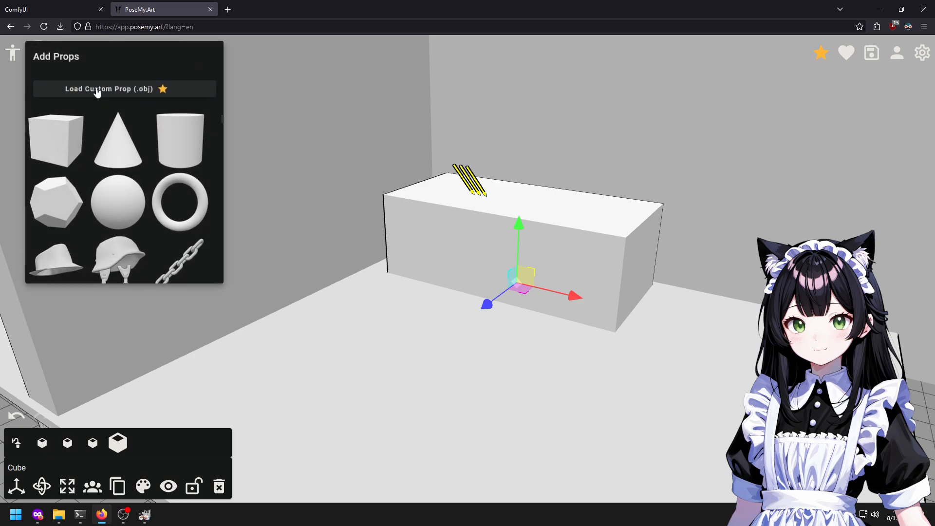
left_click(56, 142)
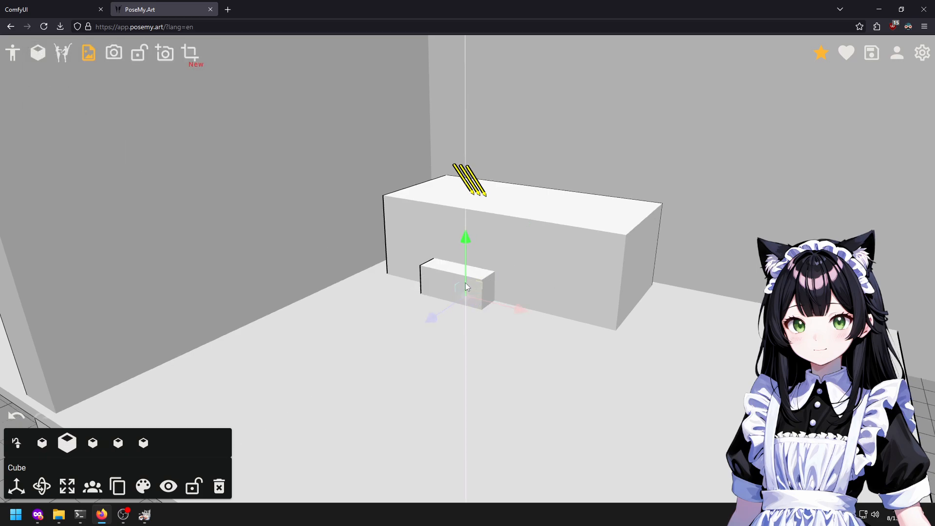
left_click_drag(432, 317, 414, 335)
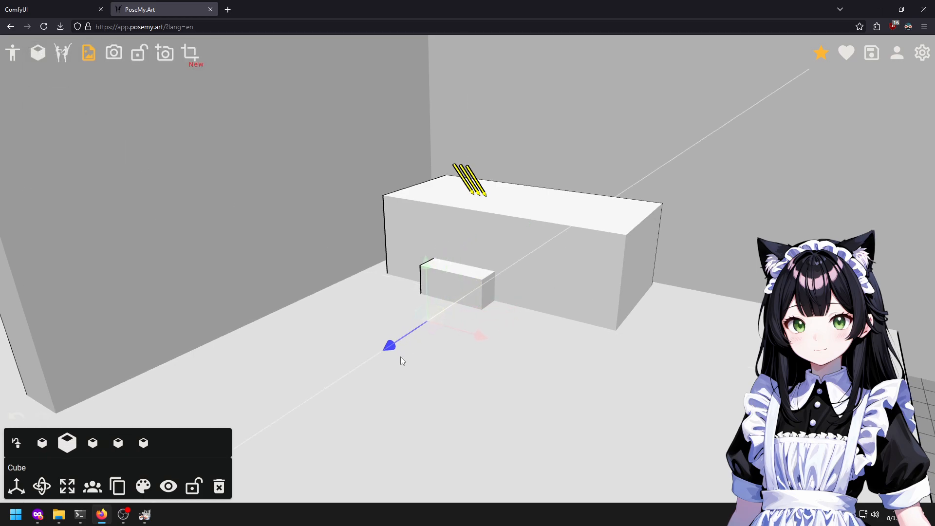
left_click(219, 486)
left_click(464, 270)
left_click_drag(463, 269, 455, 145)
left_click_drag(521, 97, 612, 63)
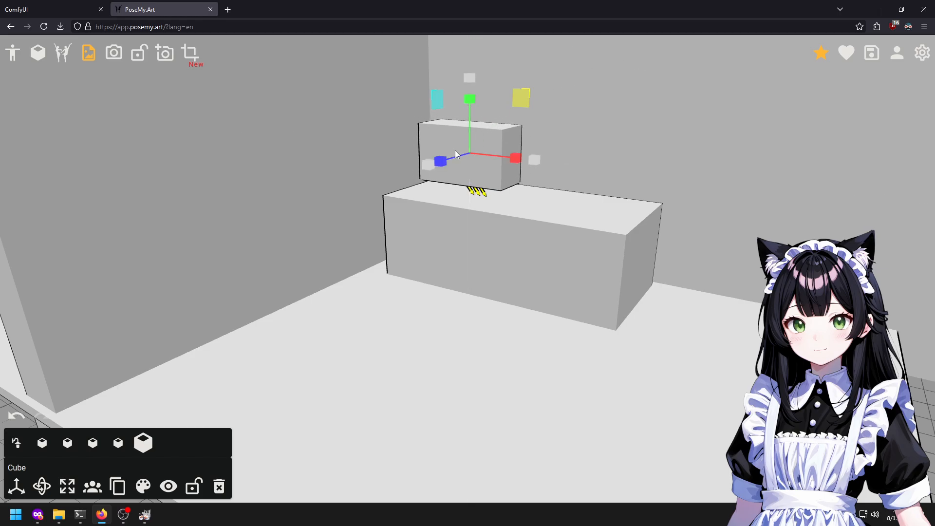
left_click_drag(441, 162, 461, 152)
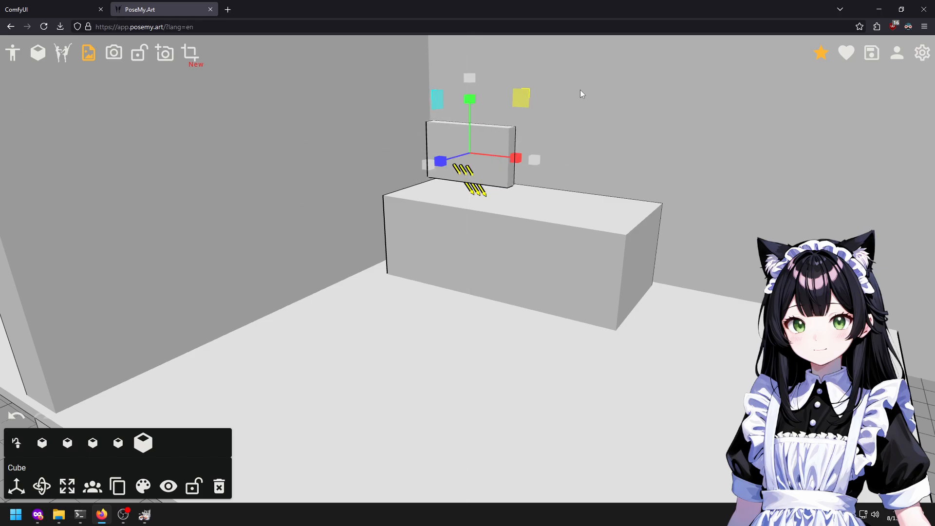
Move the monitor panel to the rear edge of the desk near the room corner.
scroll(584, 97, "up", 3)
left_click(593, 106)
scroll(596, 126, "down", 10)
scroll(596, 127, "up", 12)
left_click(598, 141)
scroll(599, 146, "down", 6)
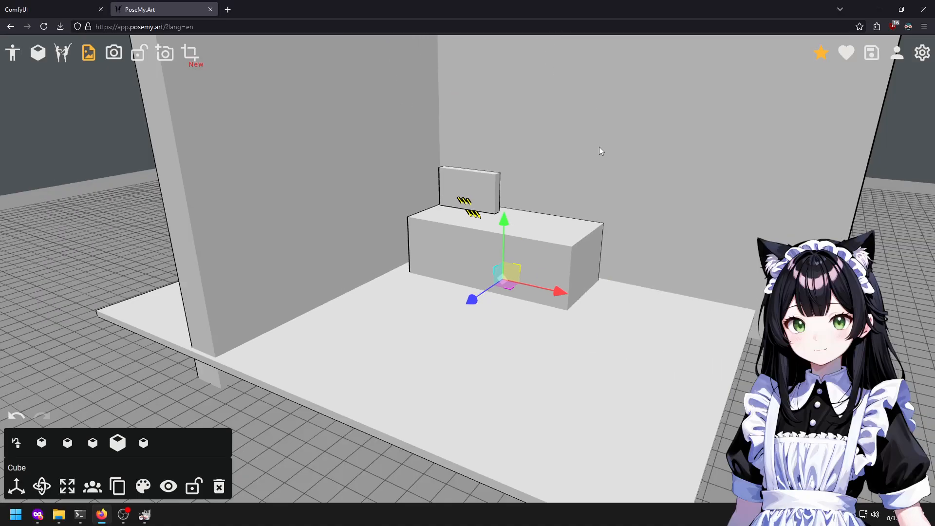
scroll(597, 147, "down", 3)
scroll(594, 145, "up", 6)
left_click_drag(592, 144, 453, 167)
left_click(468, 183)
left_click(42, 486)
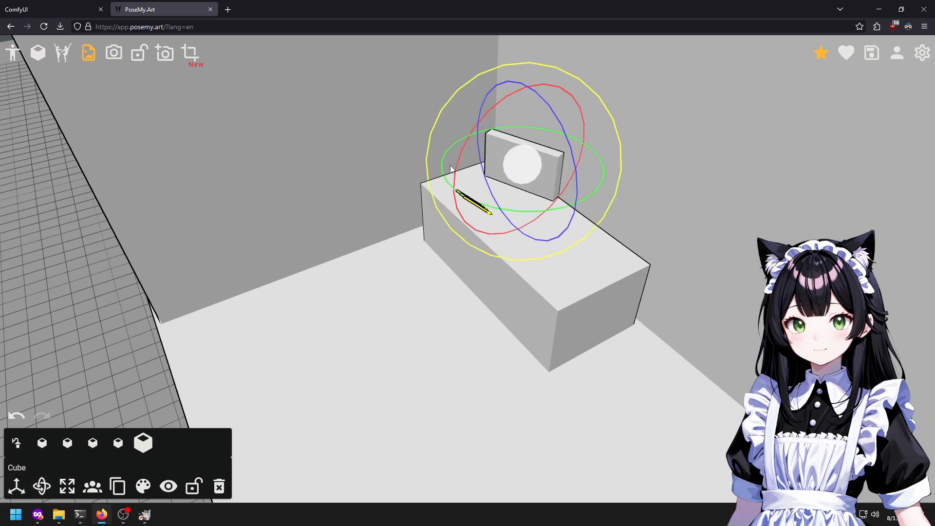
key("w")
left_click_drag(528, 103, 531, 87)
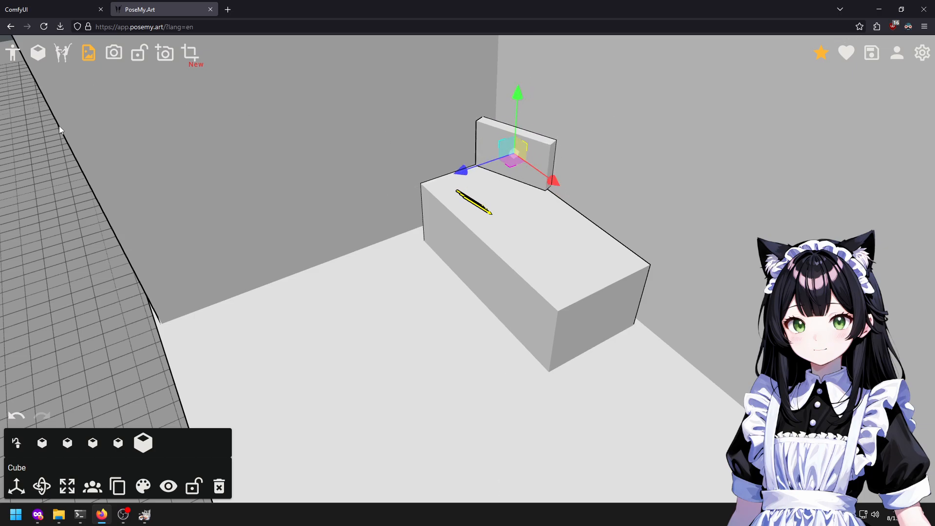
Duplicate the monitor panel and place the copy, turned at an angle, toward the other end of the desk.
left_click(118, 486)
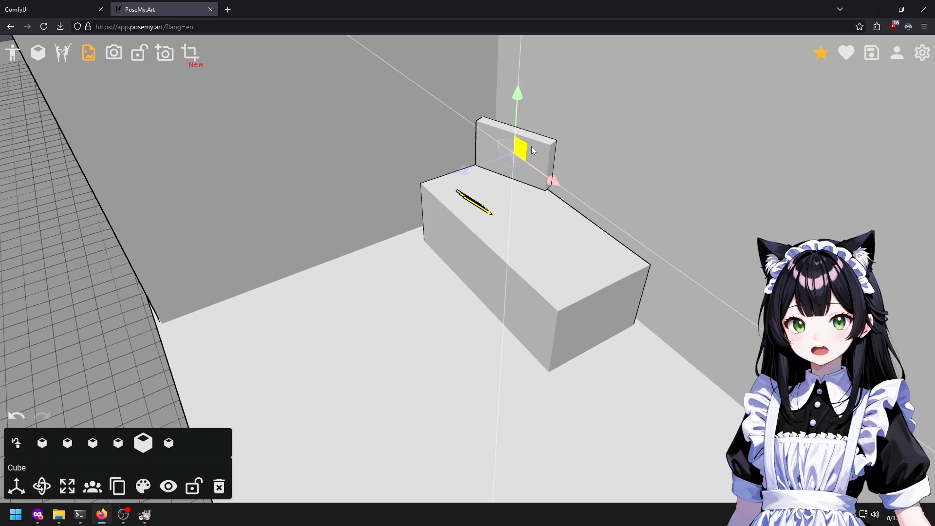
left_click_drag(547, 186, 624, 258)
key("r")
left_click_drag(618, 171, 509, 225)
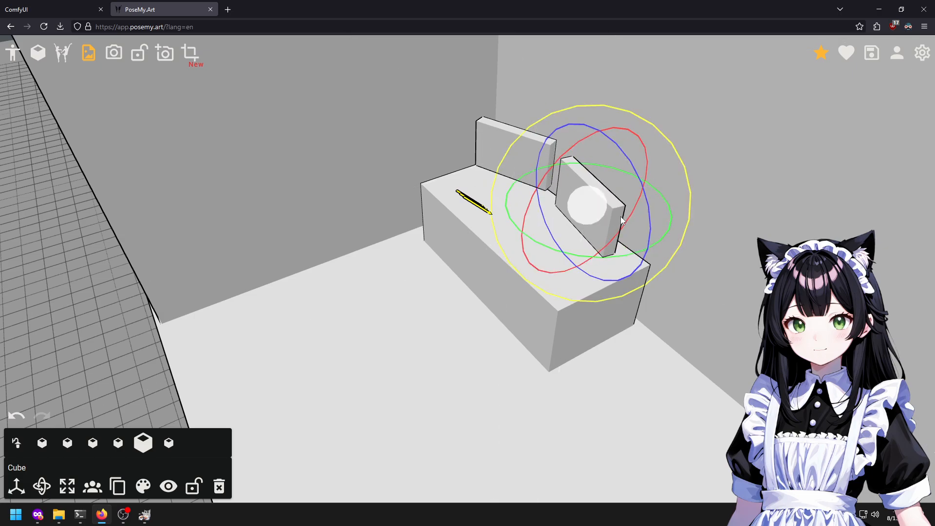
left_click(17, 486)
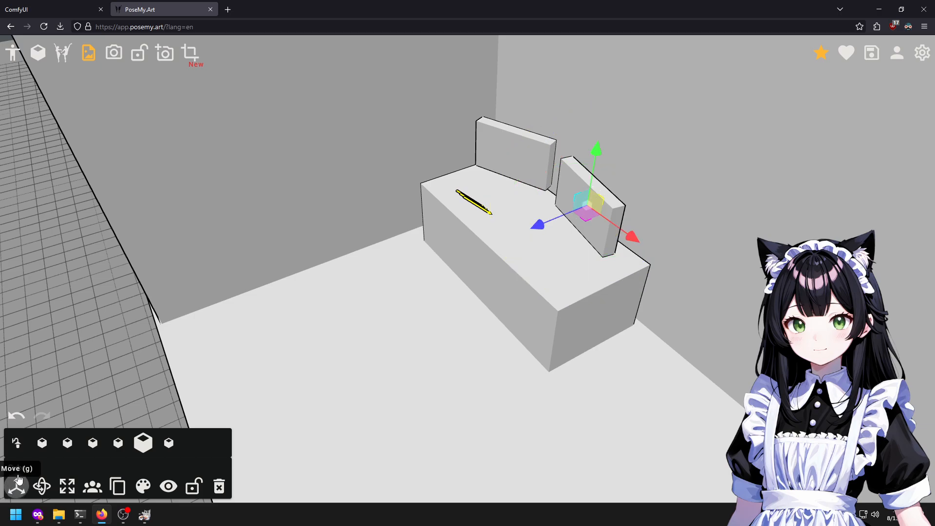
left_click_drag(542, 224, 546, 222)
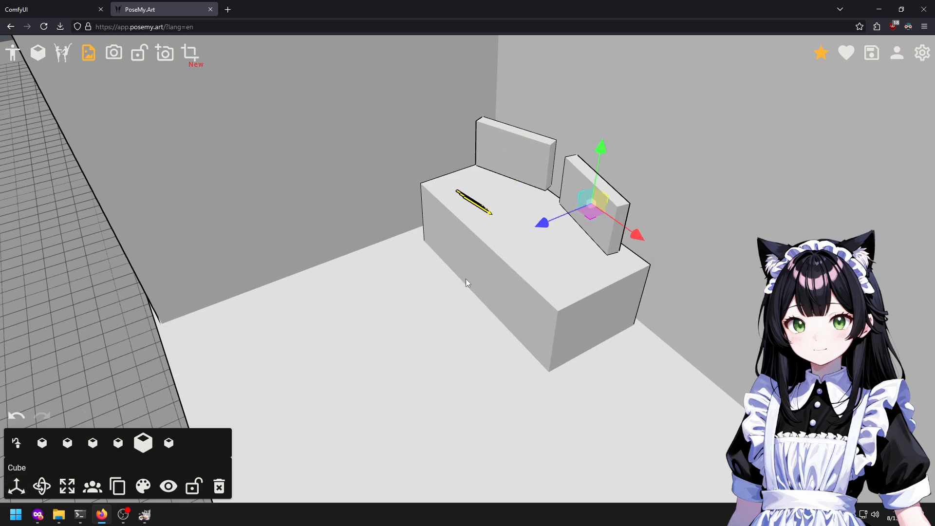
Add a sphere from the props to the room.
left_click(38, 52)
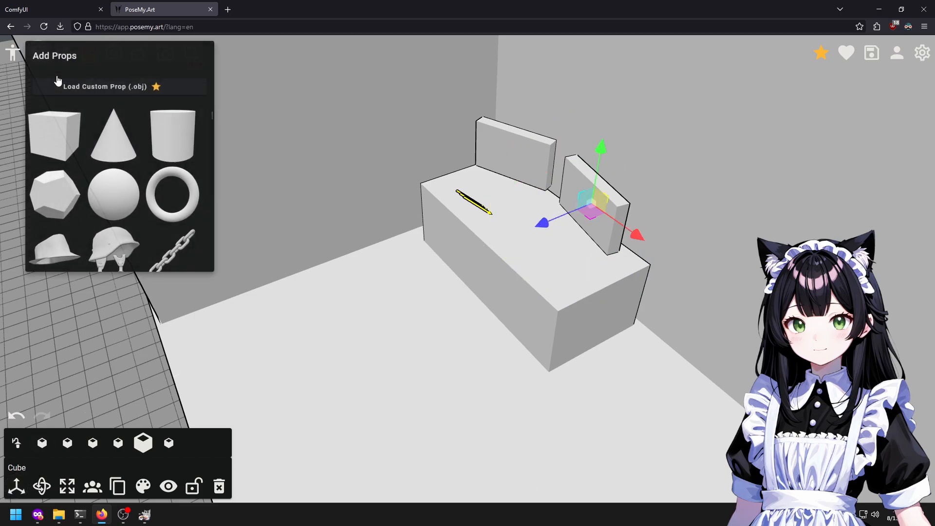
left_click(120, 202)
left_click(461, 297)
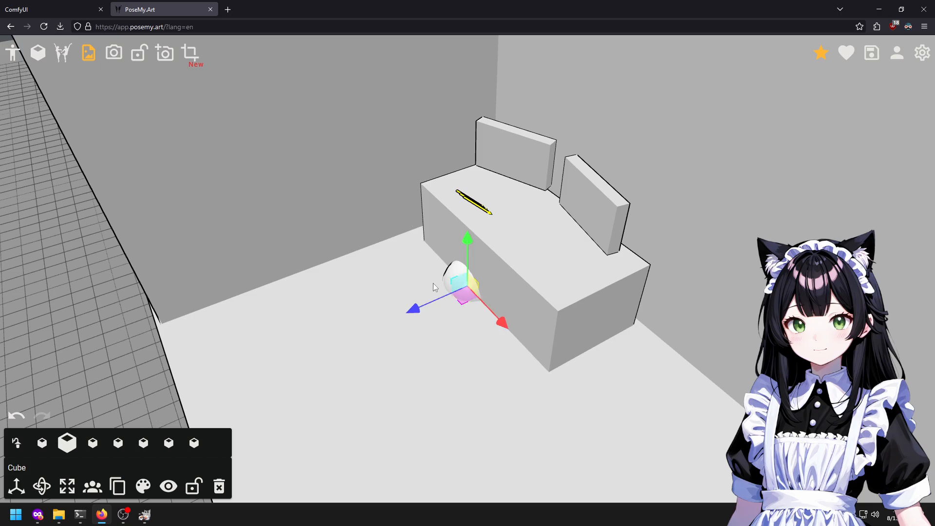
left_click_drag(469, 238, 484, 178)
key("ctrl+z")
left_click(454, 309)
left_click_drag(471, 238, 485, 192)
key("ctrl+z")
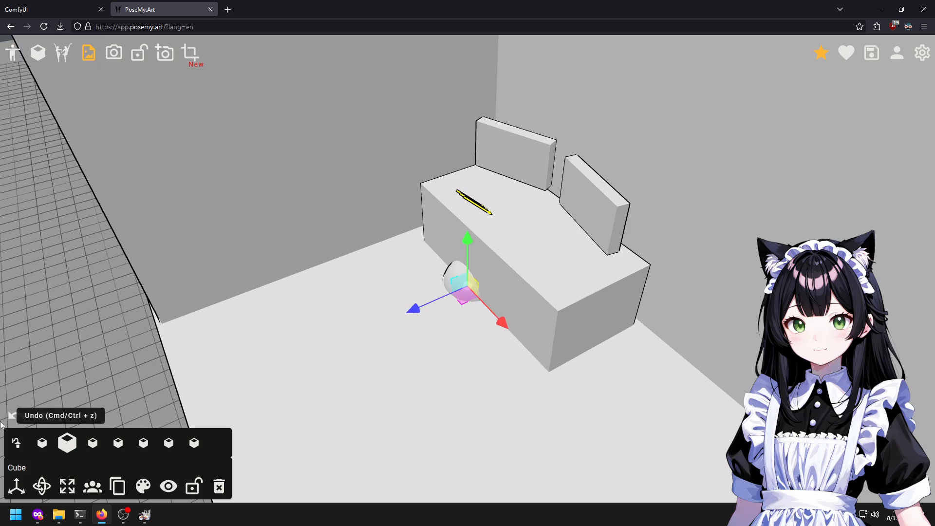
Raise the sphere above the desk and shrink it into a small, flattened mouse shape.
left_click(193, 442)
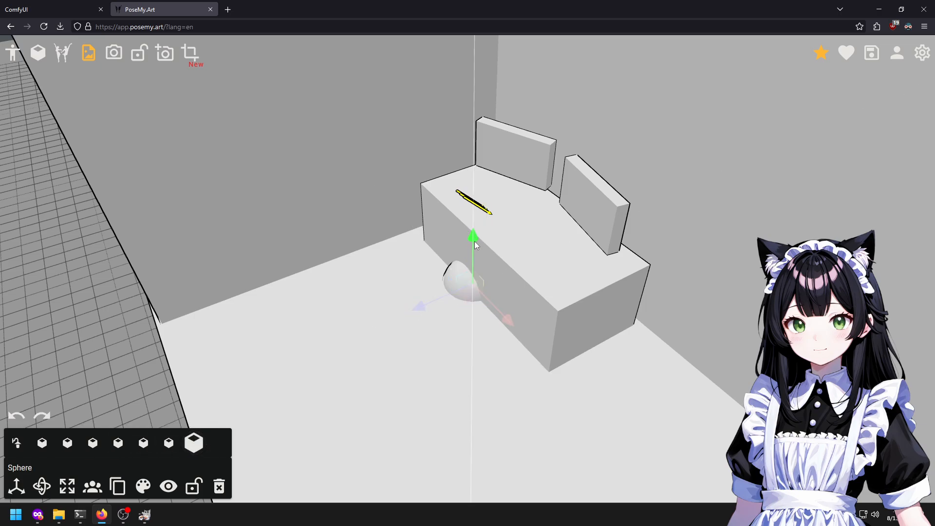
left_click_drag(477, 232, 510, 118)
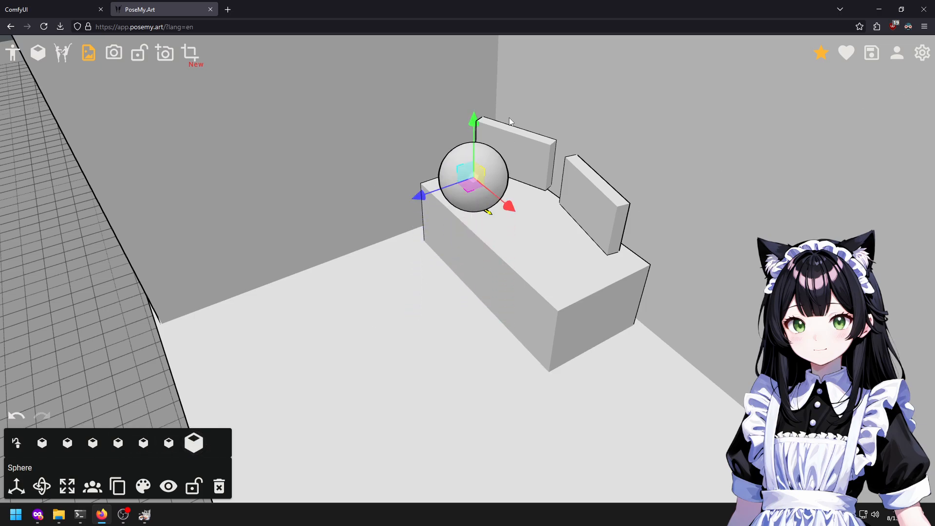
key("r")
key("s")
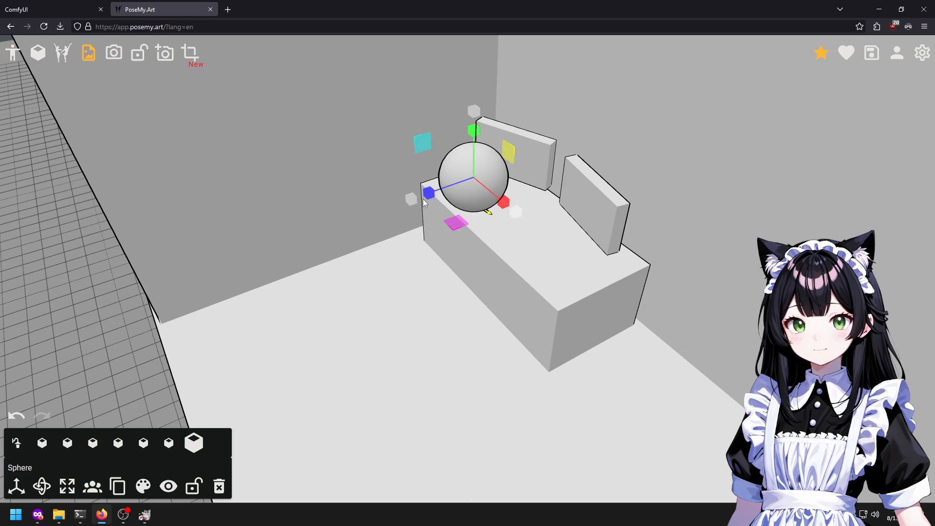
left_click_drag(477, 116, 488, 156)
left_click_drag(424, 191, 396, 210)
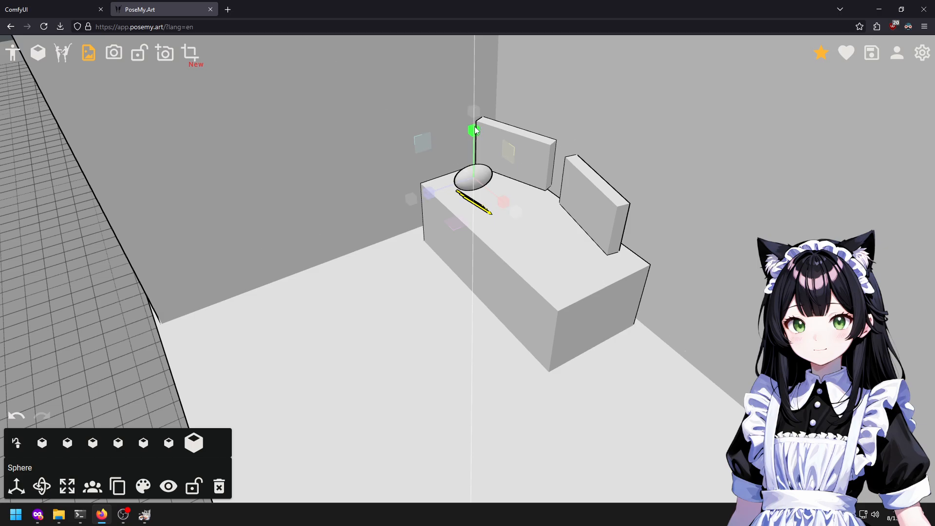
Lower the small flattened sphere to the level of the desk surface.
scroll(487, 146, "up", 2)
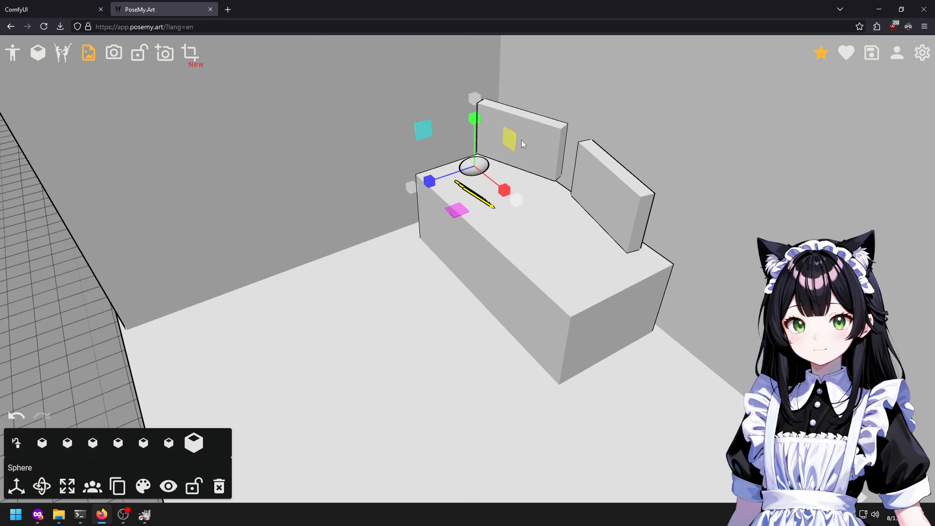
left_click_drag(480, 115, 478, 132)
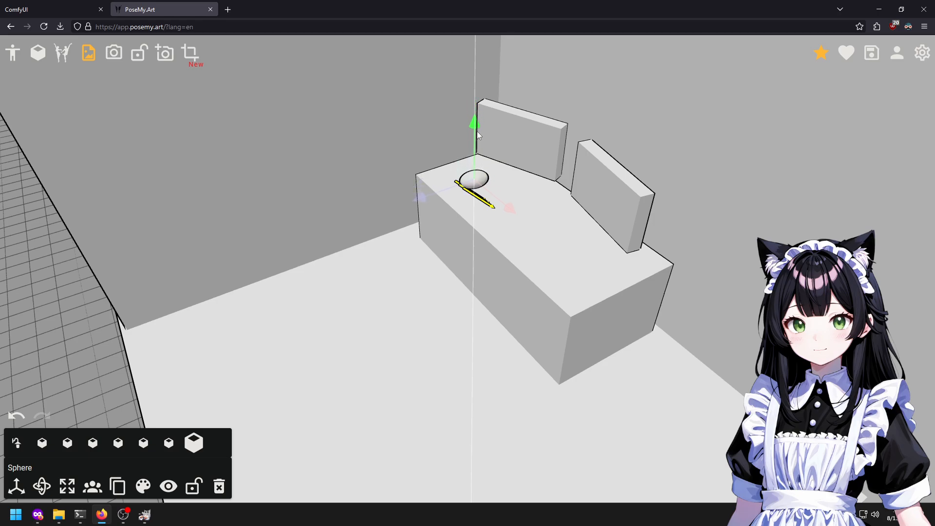
left_click_drag(490, 174, 489, 177)
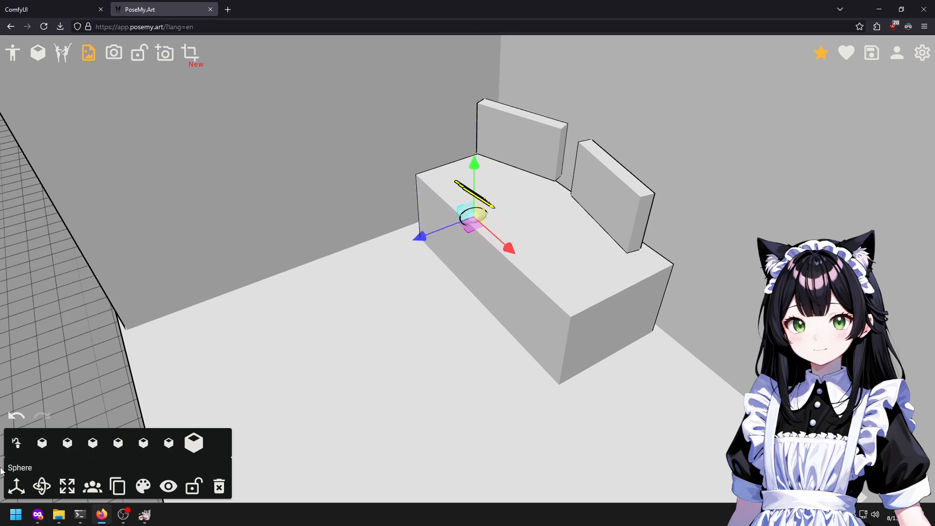
Move the directional light off the desk to a spot high up beside the side wall.
left_click(16, 442)
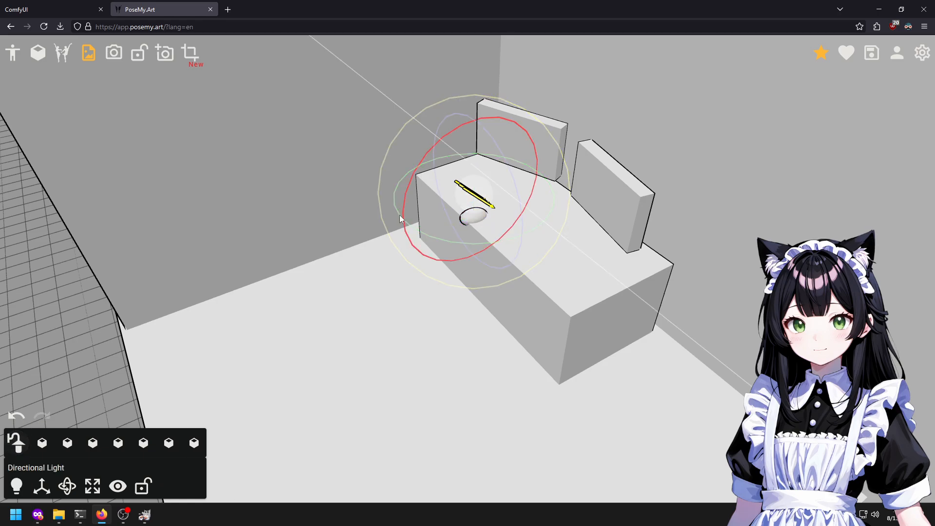
key("w")
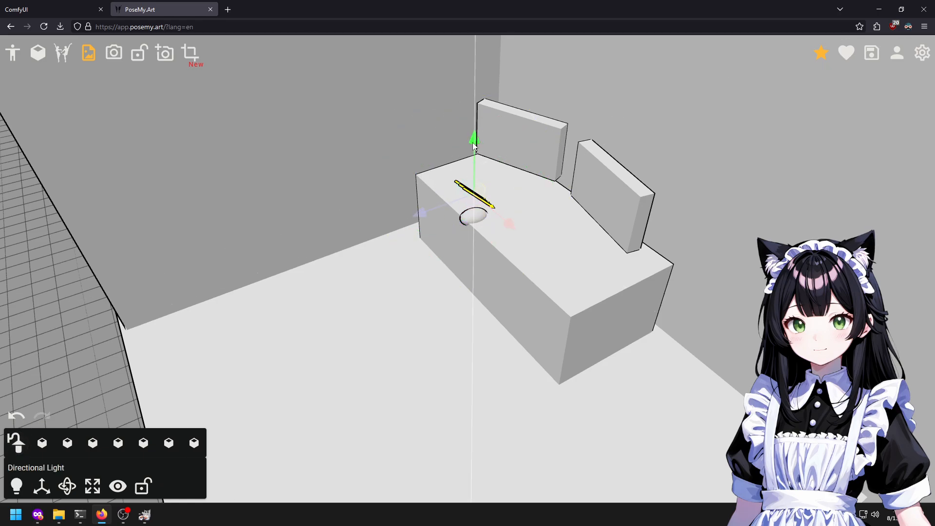
left_click_drag(473, 137, 467, 22)
left_click_drag(417, 100, 99, 181)
left_click_drag(179, 101, 176, 54)
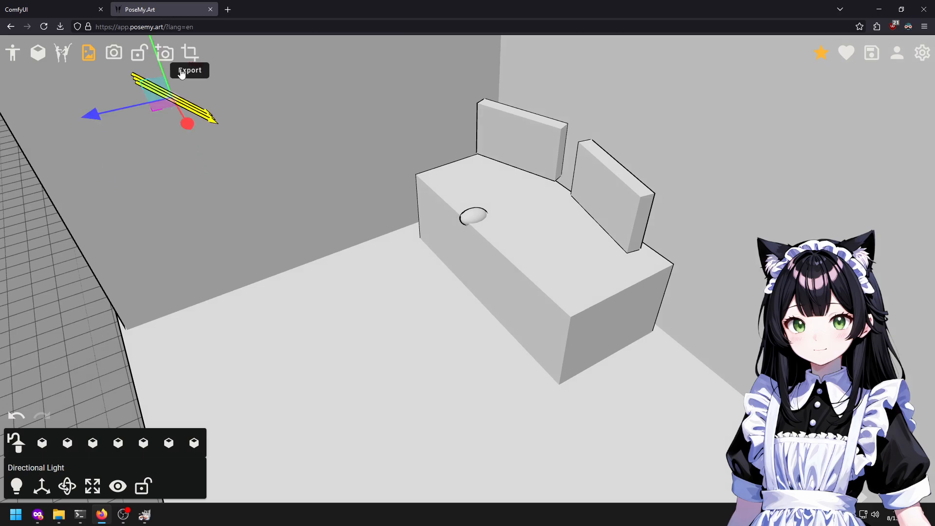
scroll(206, 113, "down", 3)
left_click_drag(209, 171, 324, 138)
Rotate the directional light so that it points more steeply down into the room.
key("e")
left_click_drag(392, 40, 453, 73)
left_click_drag(517, 171, 550, 188)
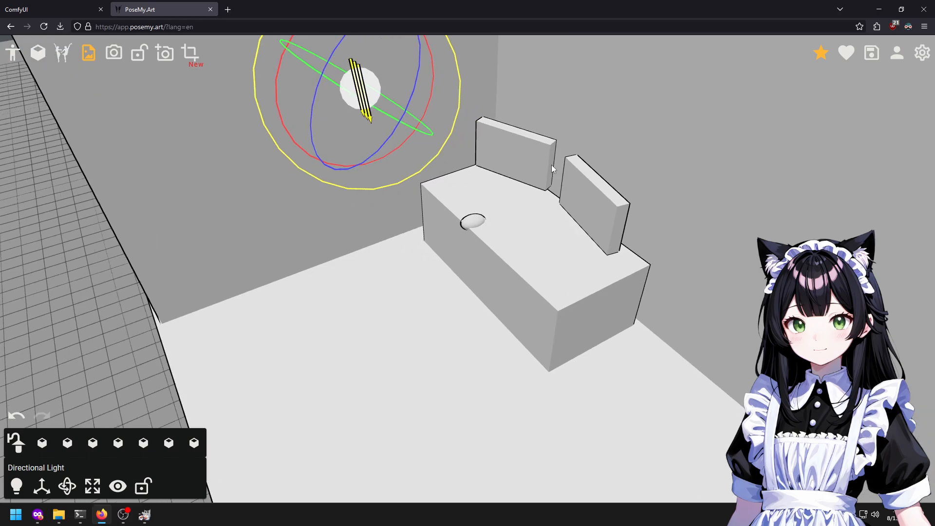
Move the flattened sphere across the desk surface to a spot in front of the angled monitor panel.
left_click(478, 222)
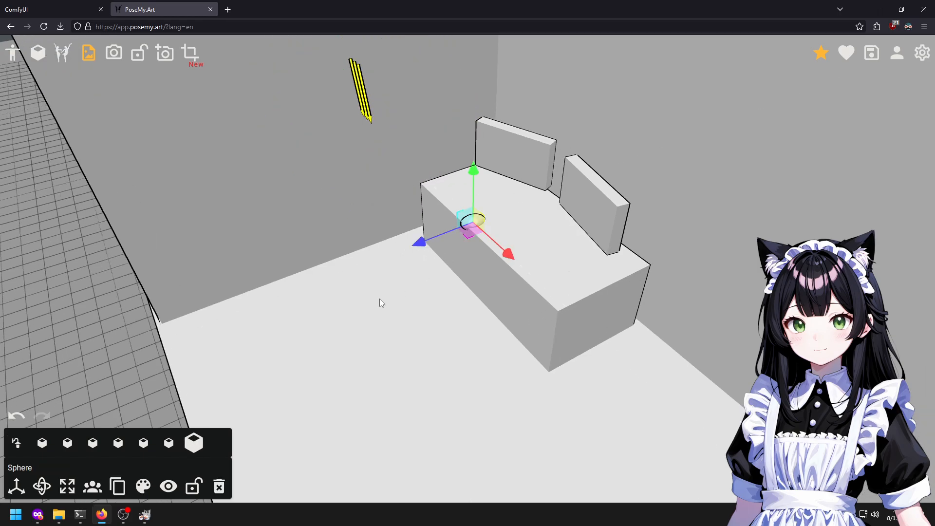
left_click_drag(444, 237, 521, 147)
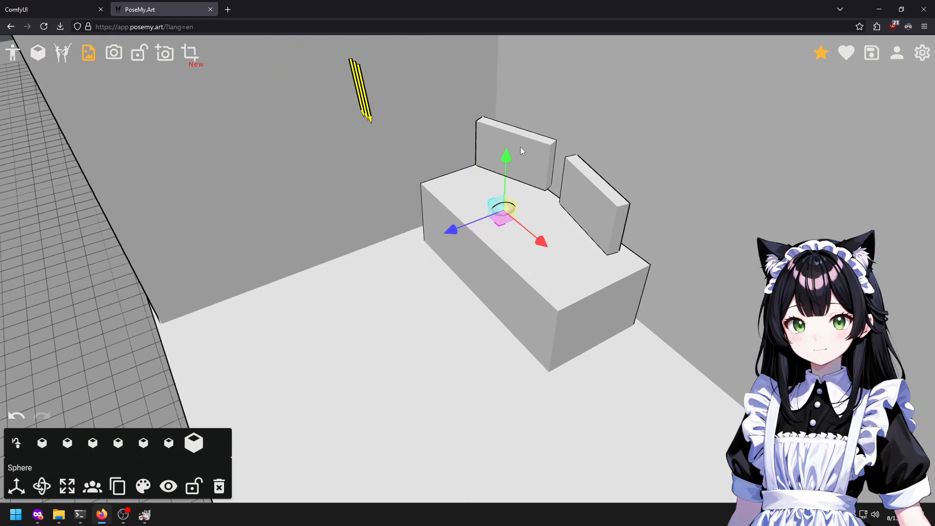
left_click_drag(602, 289, 607, 292)
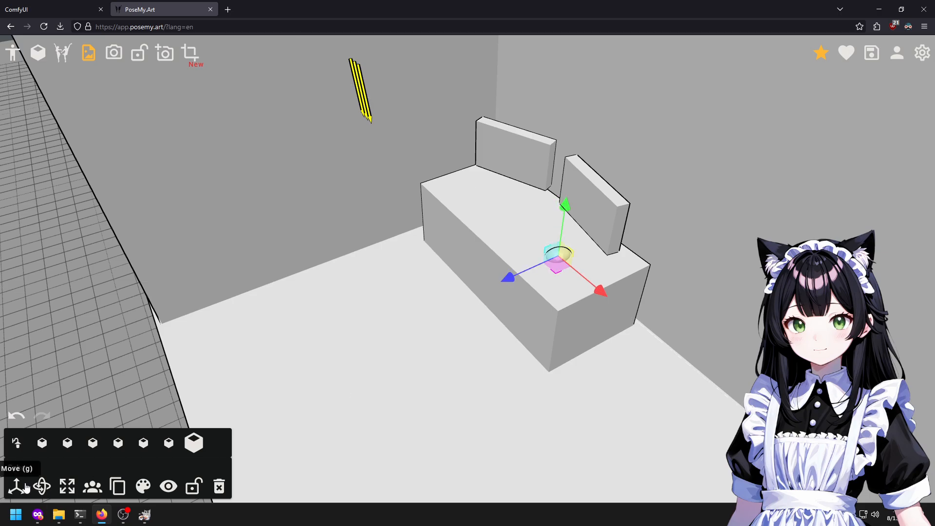
Add another cube to the room and raise it above the desk.
left_click(48, 60)
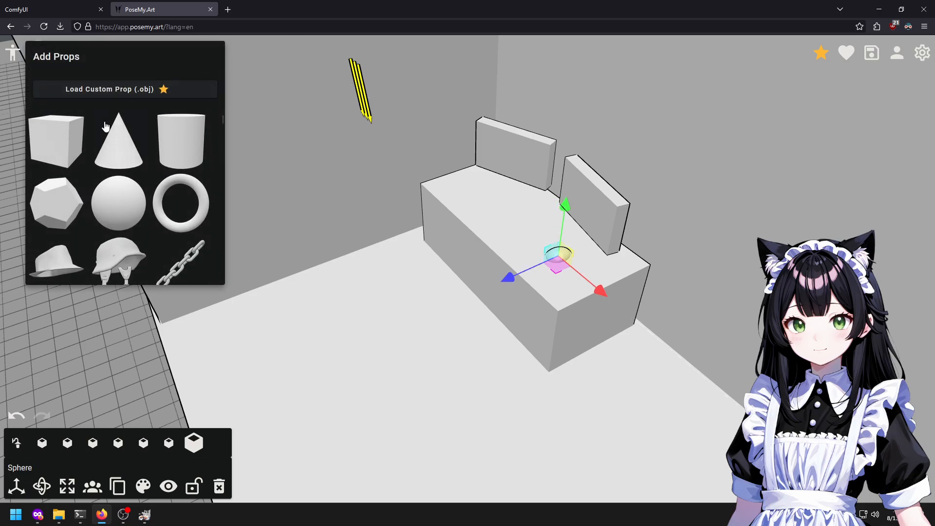
left_click(55, 141)
left_click(457, 275)
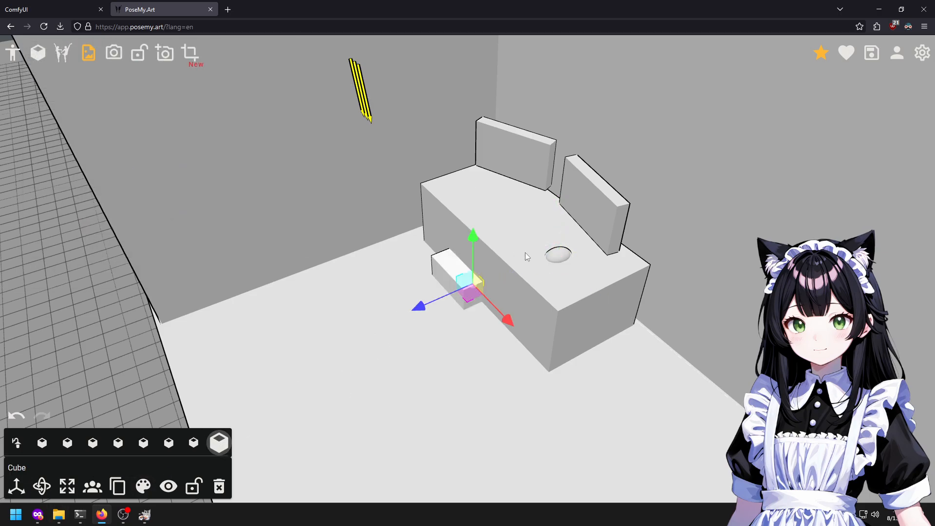
left_click_drag(483, 245, 478, 93)
Scale the raised cube into a wide, flat slab.
key("e")
key("r")
left_click_drag(502, 168, 585, 194)
left_click_drag(501, 159, 489, 156)
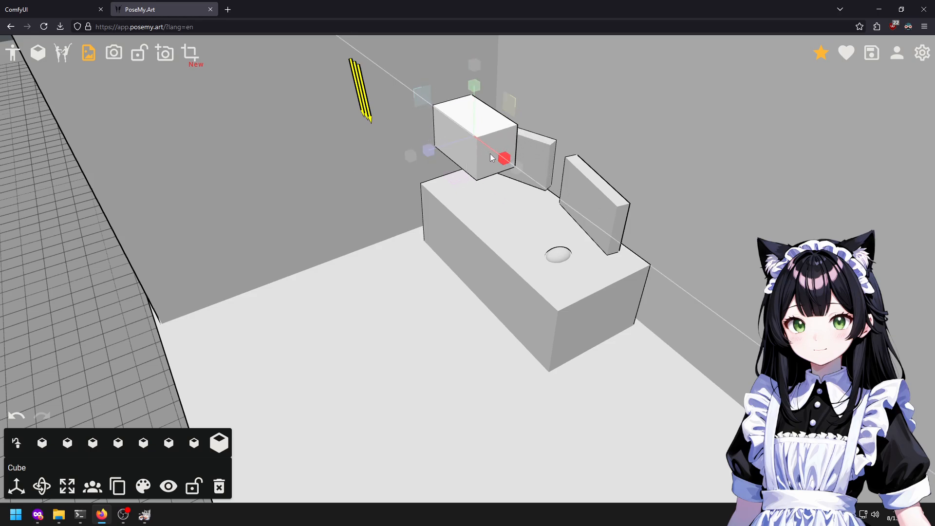
left_click_drag(475, 87, 485, 131)
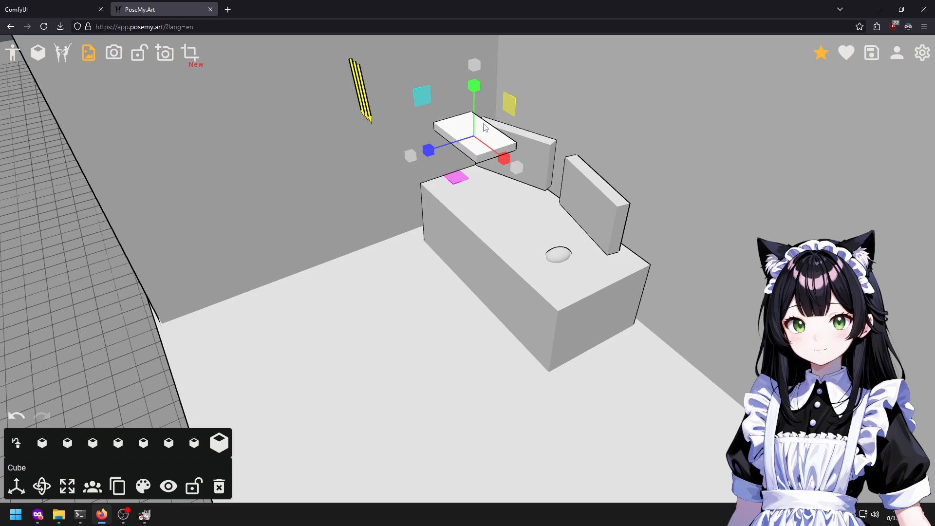
Lower the flat slab onto the desk surface and slide it in from the wall side.
key("h")
key("g")
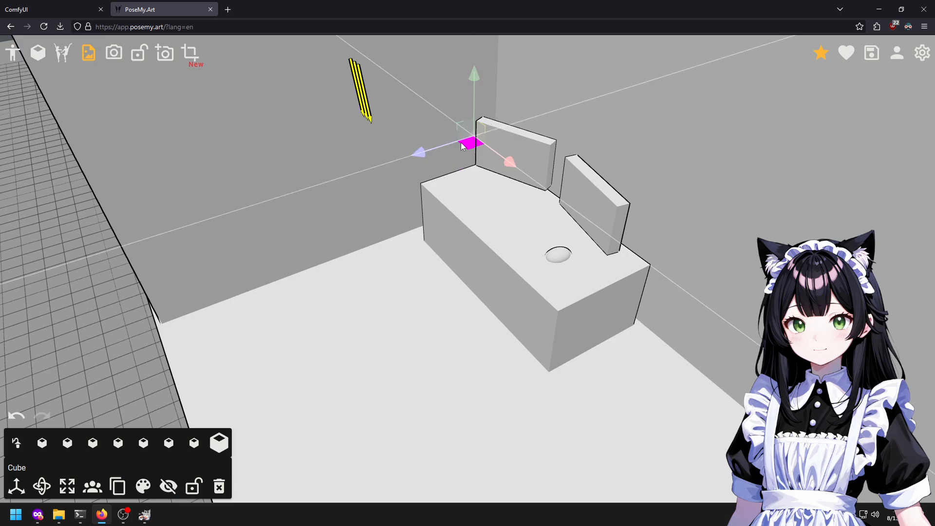
key("ctrl+z")
left_click(470, 130)
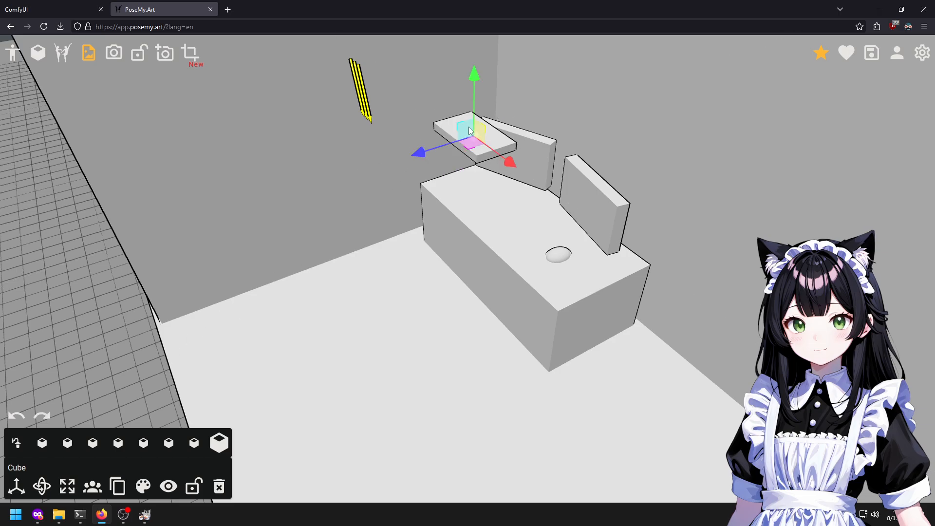
left_click_drag(472, 75, 478, 168)
left_click_drag(418, 233, 443, 226)
Turn the slab slightly to line up with the desk and shift it in front of the monitor panel nearest the corner.
left_click(487, 197)
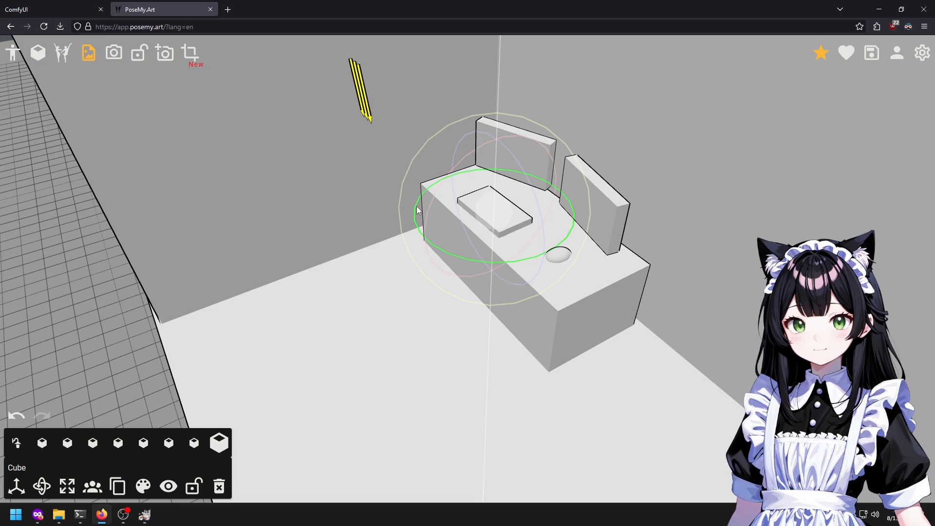
left_click_drag(418, 213, 422, 209)
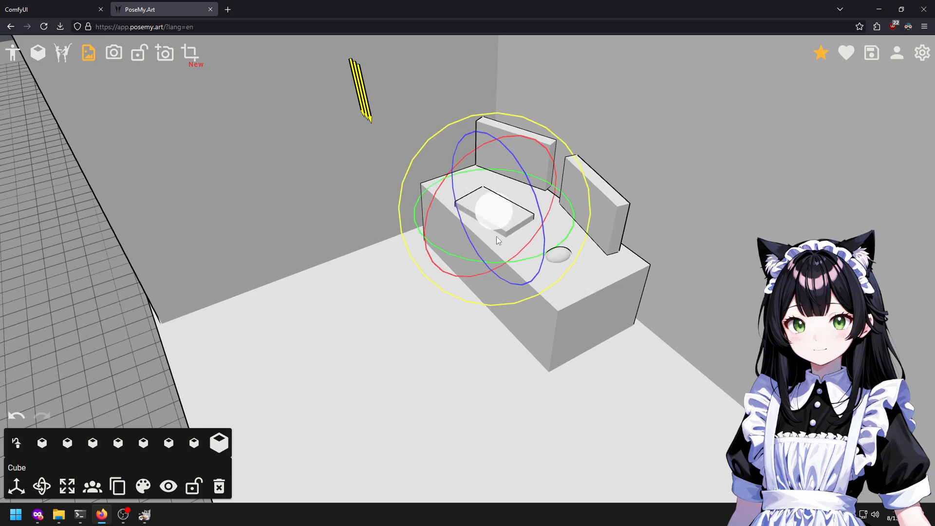
left_click(15, 485)
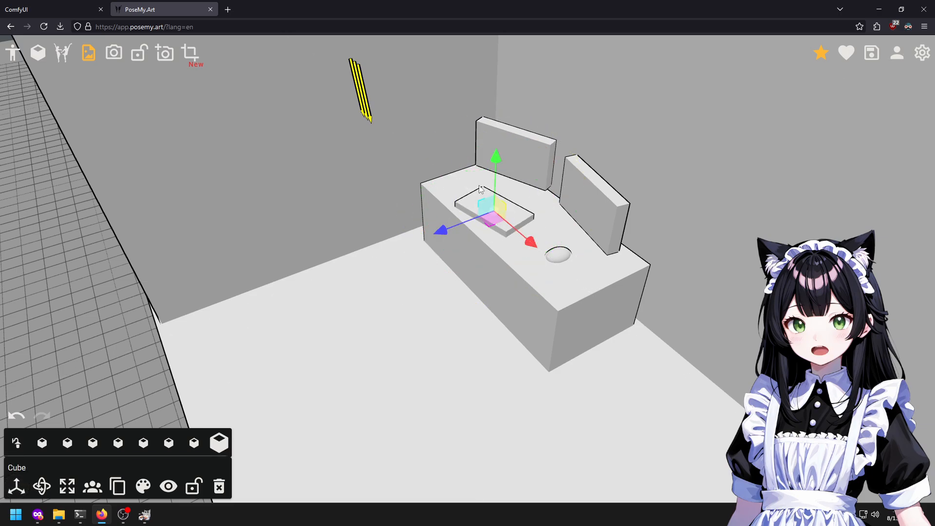
left_click_drag(442, 229, 461, 223)
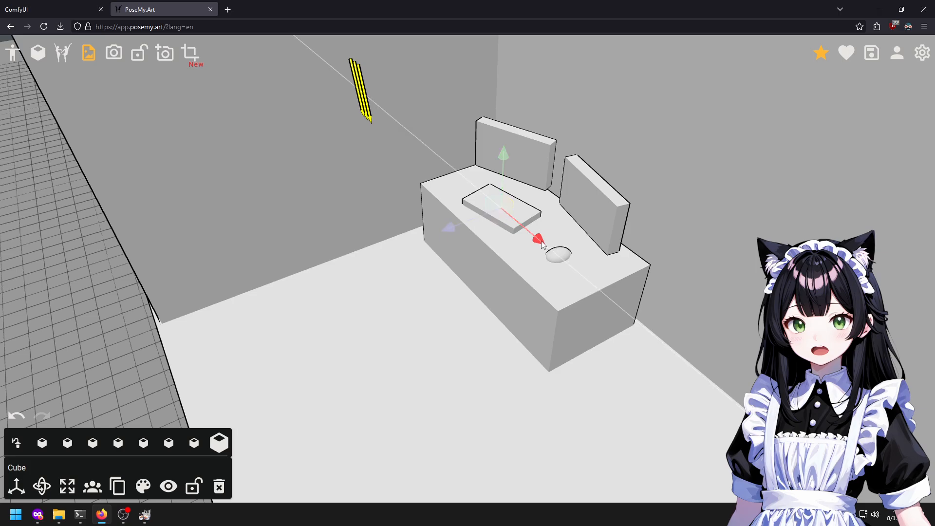
left_click_drag(542, 244, 523, 233)
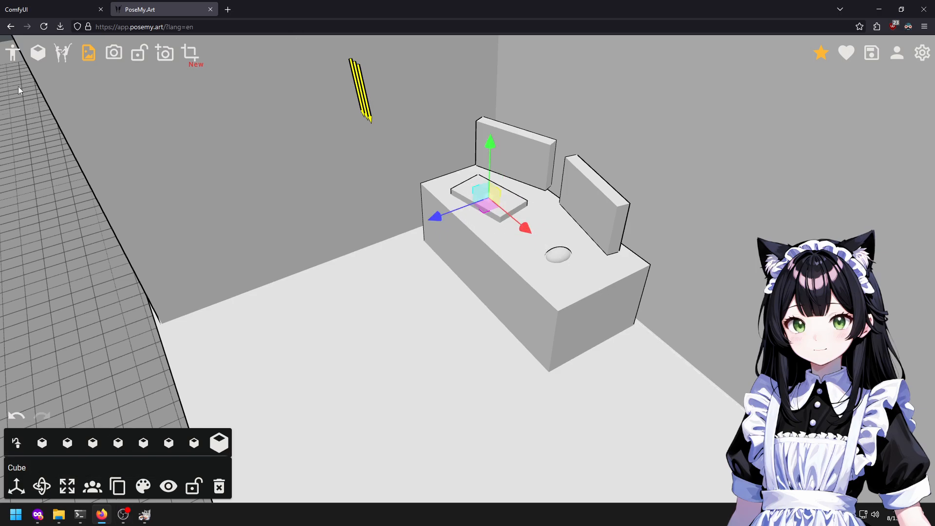
Add another cube, move it out from the desk and raise it onto the floor in front.
left_click(38, 57)
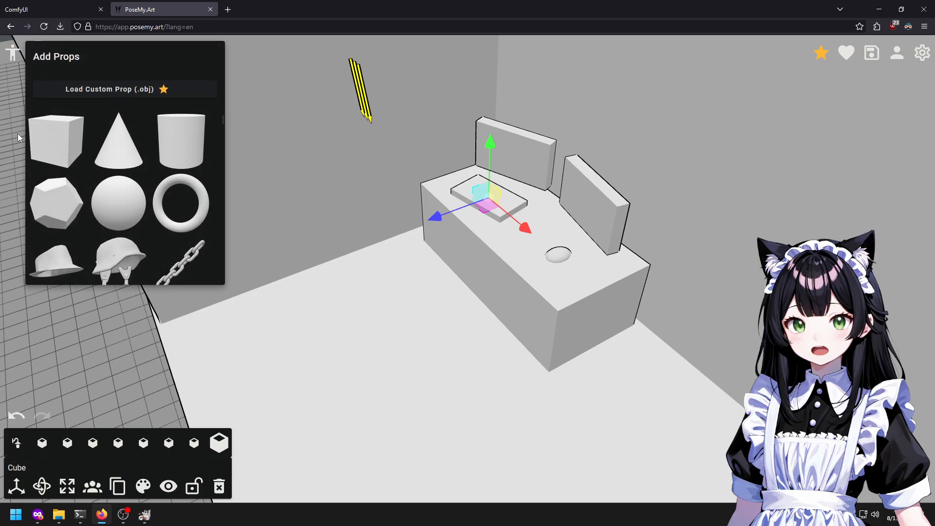
left_click(49, 140)
left_click(461, 279)
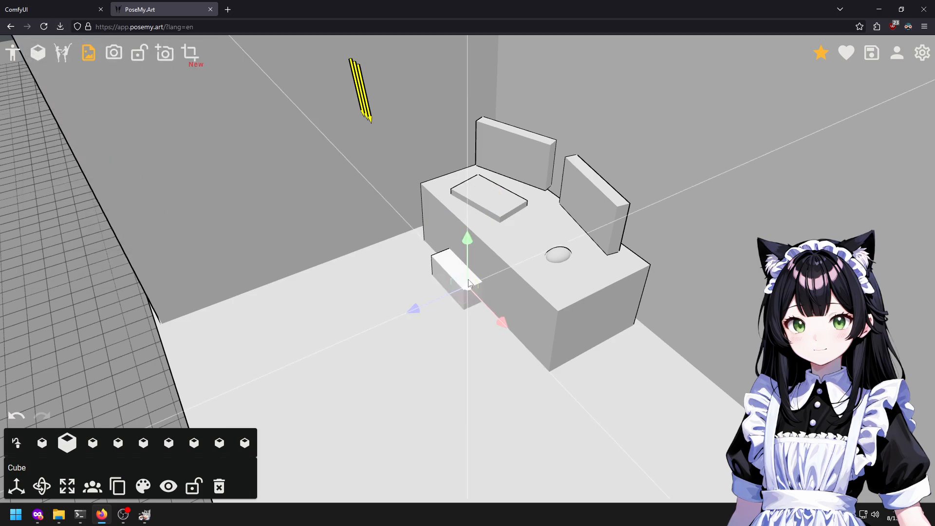
left_click_drag(399, 315, 359, 321)
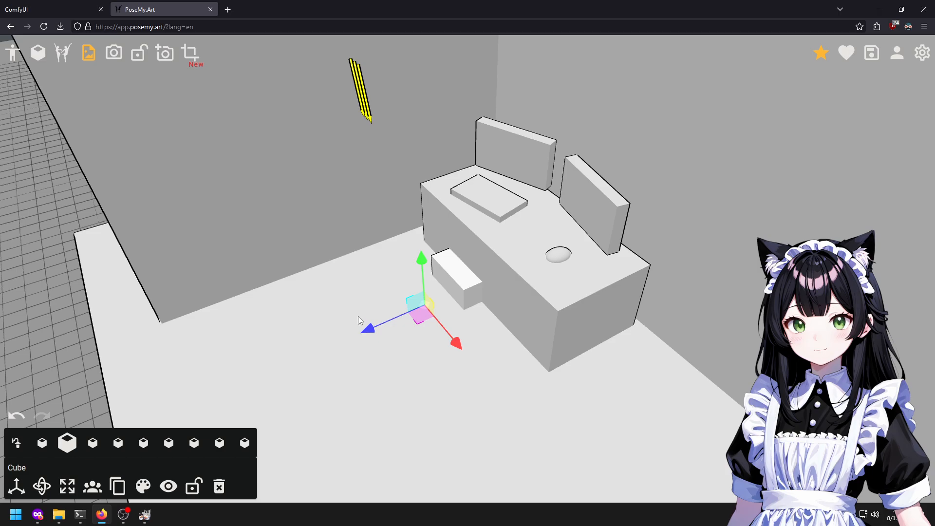
key("ctrl+z")
left_click(245, 442)
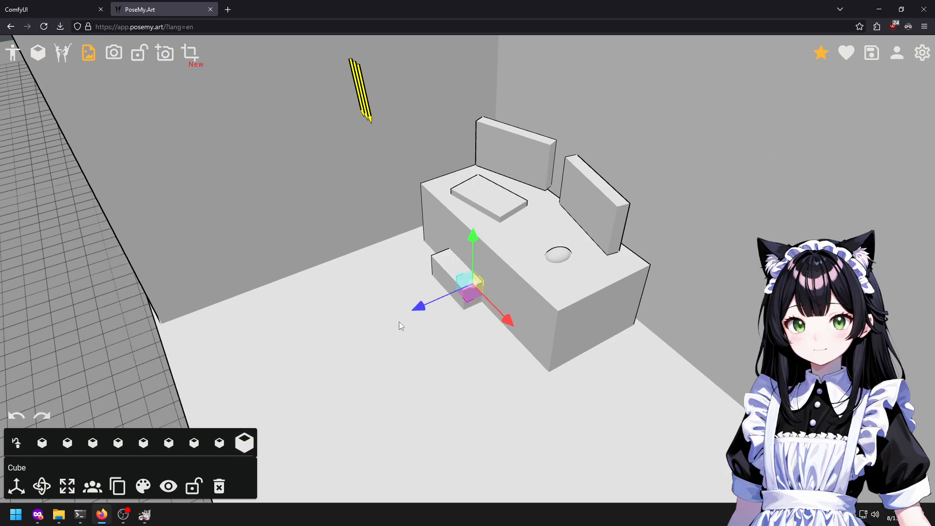
left_click_drag(417, 307, 334, 341)
left_click_drag(390, 292, 368, 224)
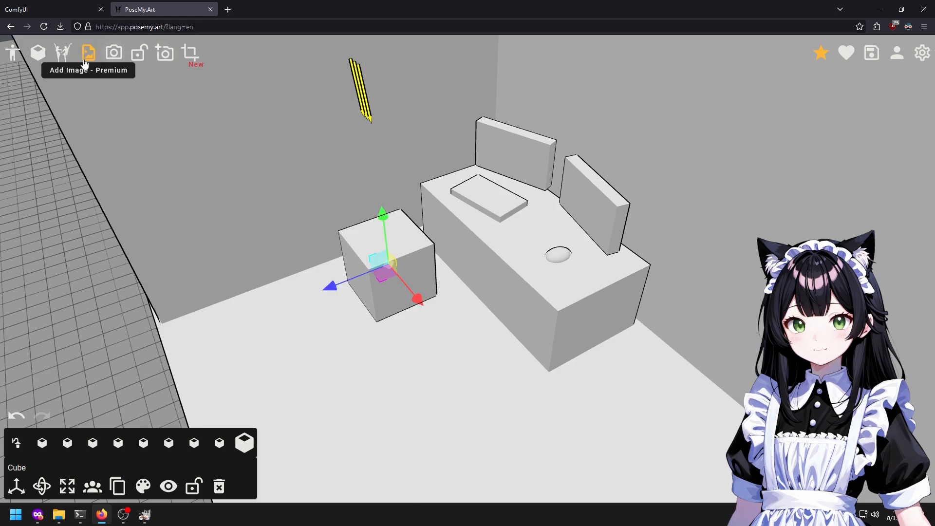
Look through the props library for a seat that can serve as the desk chair.
left_click(38, 52)
scroll(153, 205, "down", 20)
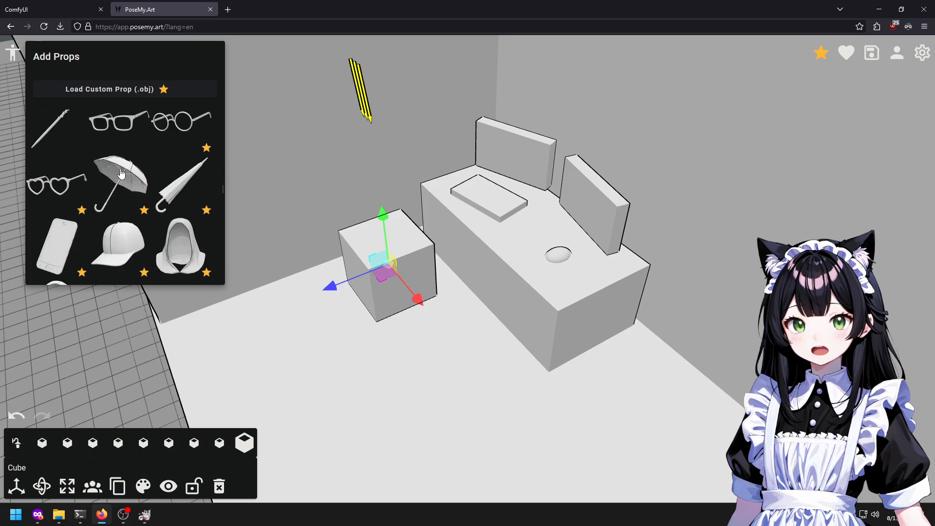
scroll(107, 175, "down", 8)
scroll(97, 178, "up", 15)
scroll(113, 242, "up", 20)
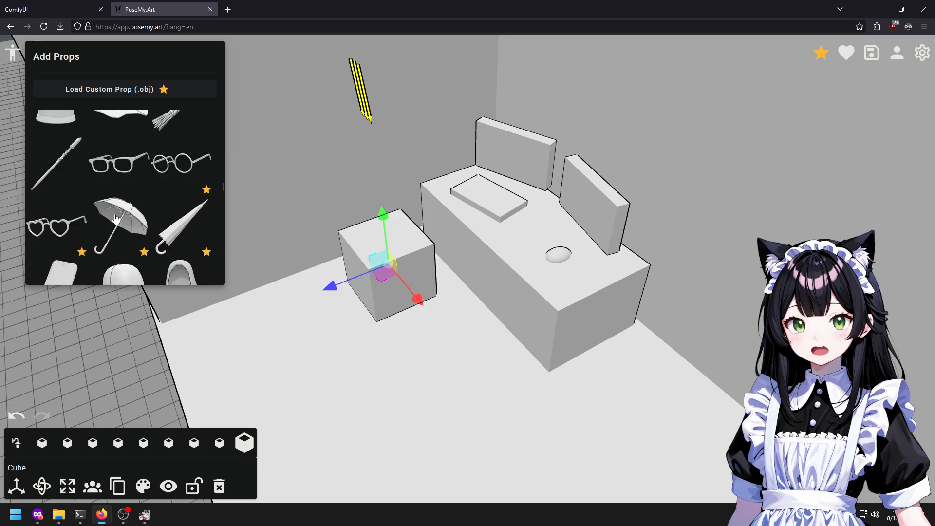
scroll(110, 217, "down", 2)
scroll(111, 210, "up", 5)
scroll(117, 202, "down", 5)
scroll(125, 196, "up", 2)
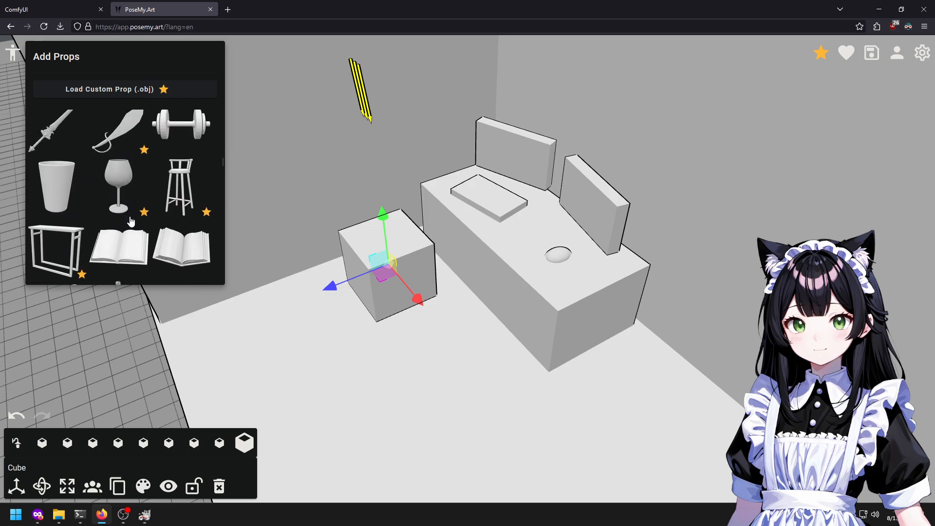
scroll(117, 209, "down", 10)
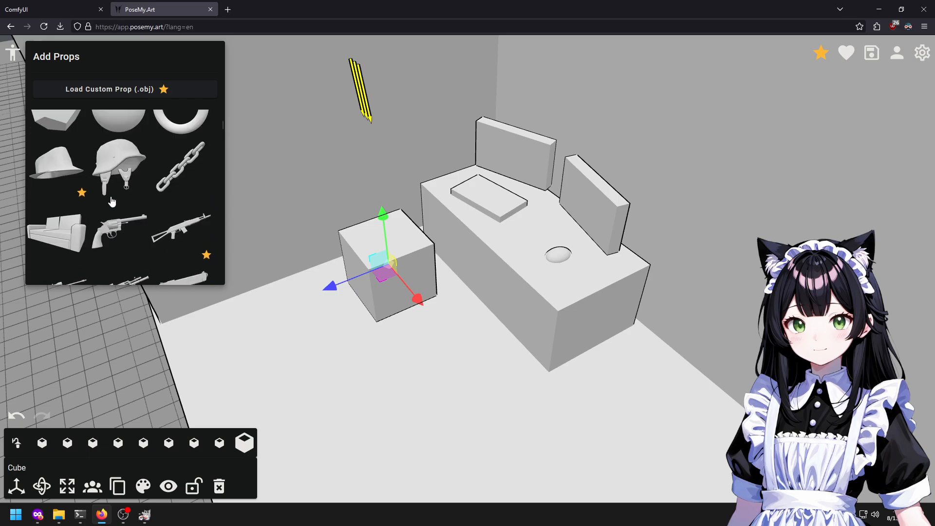
scroll(113, 201, "up", 2)
scroll(113, 202, "down", 2)
scroll(114, 201, "up", 2)
scroll(114, 200, "down", 1)
scroll(114, 200, "up", 1)
scroll(114, 199, "down", 5)
scroll(113, 199, "up", 4)
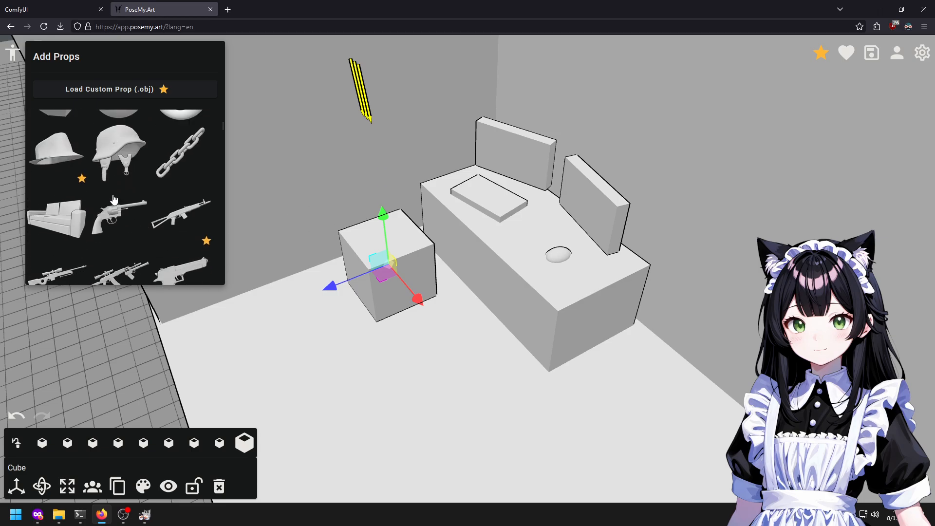
scroll(114, 200, "down", 1)
scroll(114, 199, "down", 1)
scroll(67, 202, "up", 1)
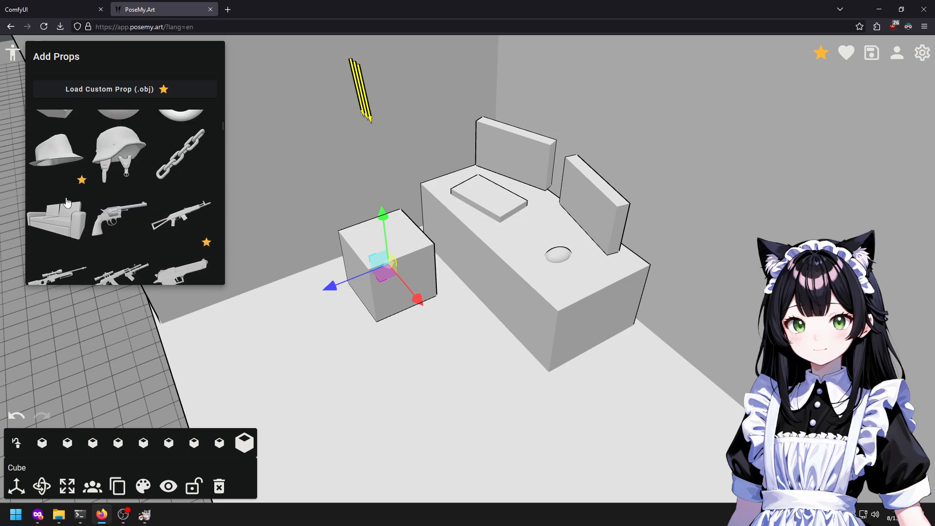
Add the couch prop, move it out in front of the desk at floor level, and delete the cube standing there.
left_click(73, 220)
scroll(235, 233, "down", 6)
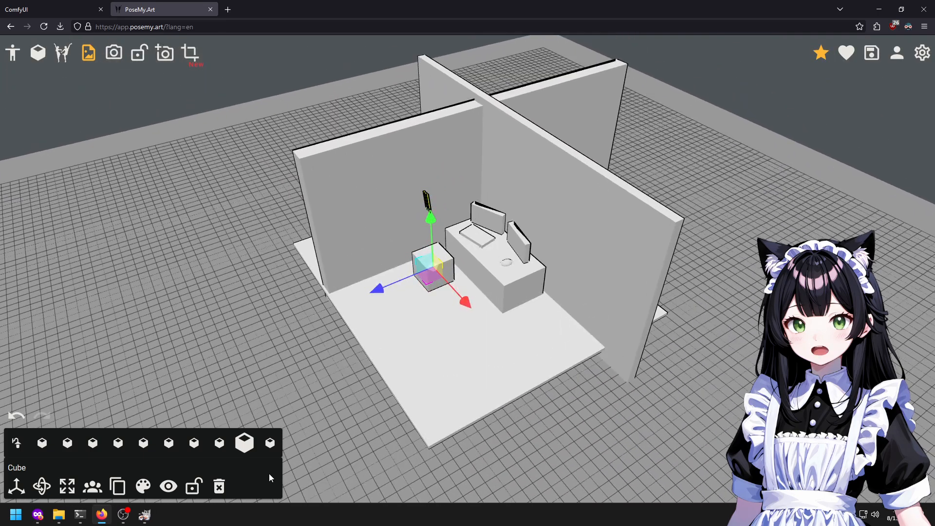
left_click(270, 442)
left_click_drag(436, 288, 343, 327)
left_click_drag(401, 255, 400, 218)
scroll(402, 229, "up", 5)
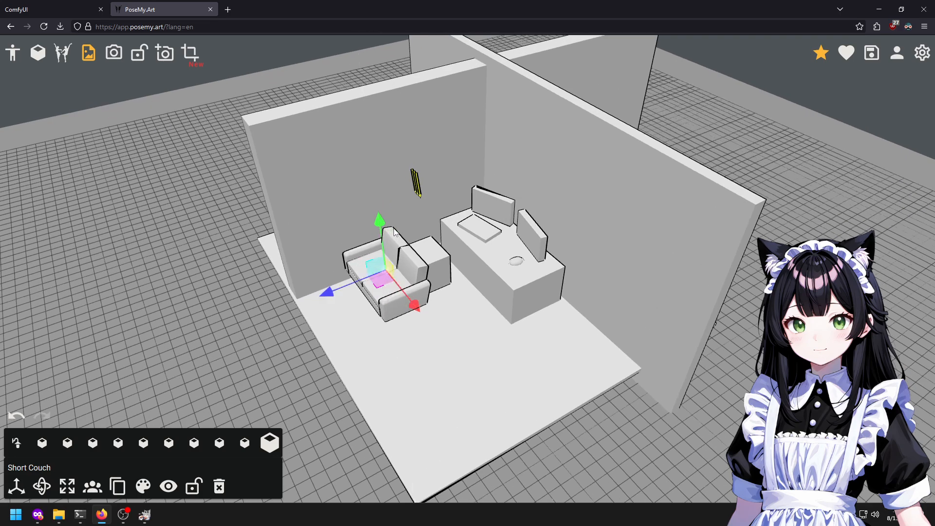
left_click(411, 276)
key("Delete")
Try to turn the couch toward the desk and move it up close to the desk front.
left_click(306, 280)
key("r")
left_click_drag(233, 304, 314, 310)
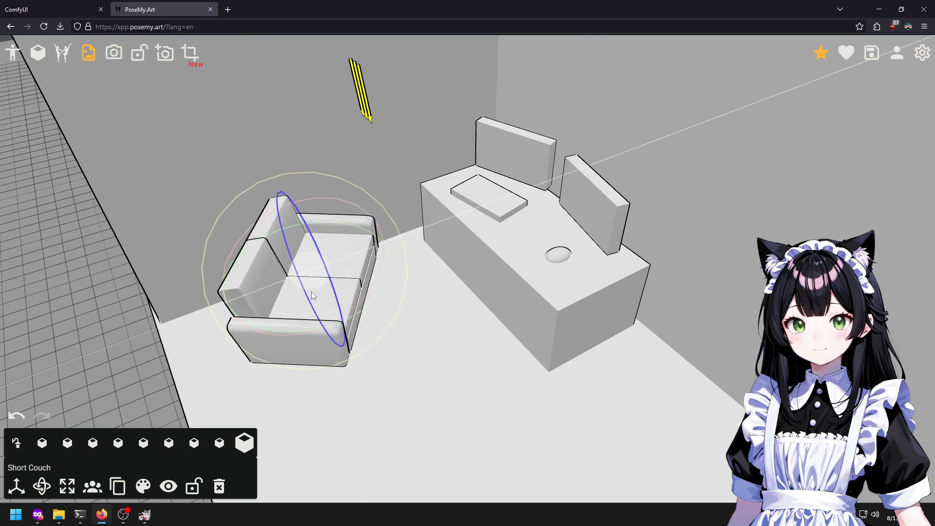
key("t")
left_click_drag(251, 292, 357, 264)
left_click_drag(380, 196, 374, 217)
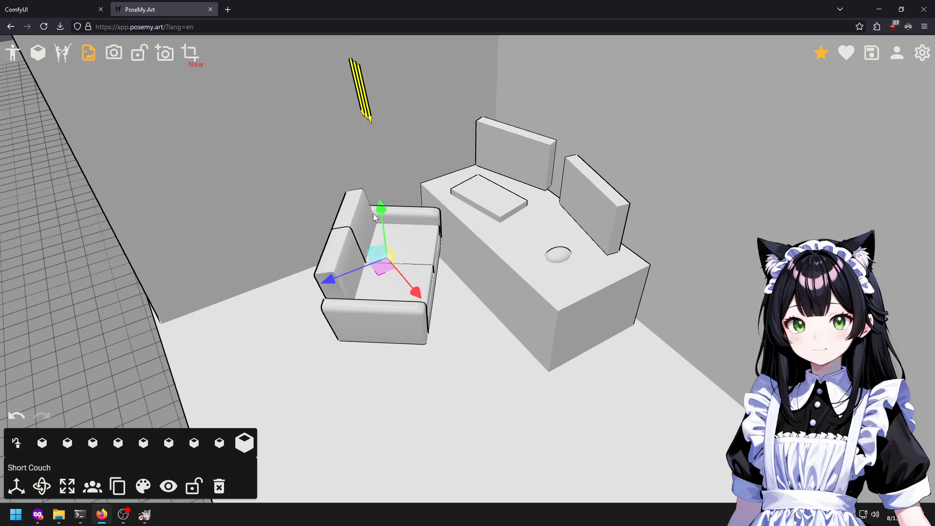
key("ctrl+z")
key("ctrl+z")
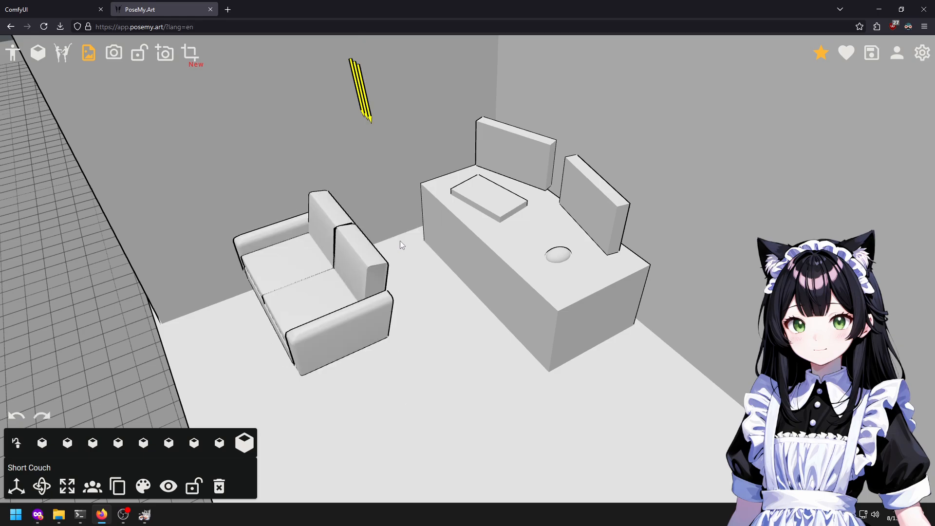
Scale the couch down in length and up in height so that it has the proportions of an armchair.
left_click(324, 285)
left_click(335, 254)
left_click_drag(331, 301, 320, 282)
left_click_drag(299, 228, 291, 195)
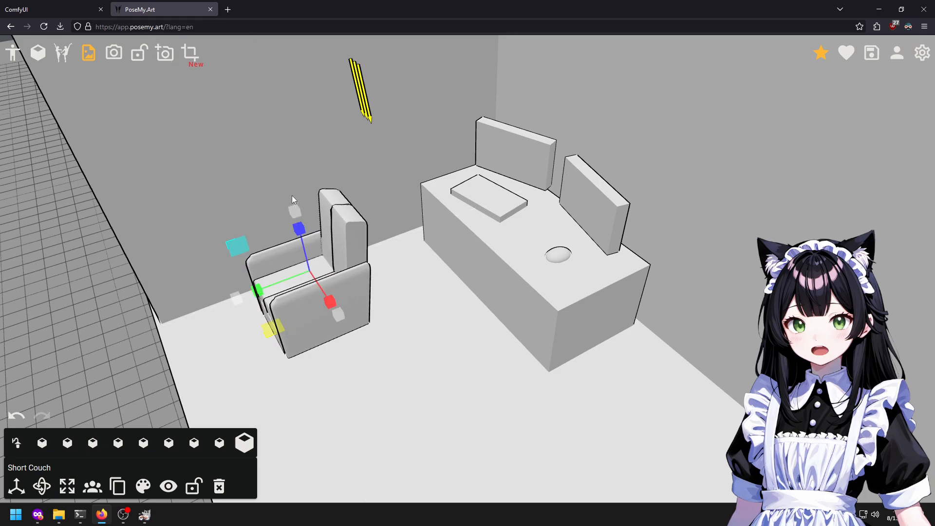
Rotate the resized couch to face the desk, lower it to the floor and move it close to the desk.
left_click(311, 220)
left_click_drag(384, 271, 295, 309)
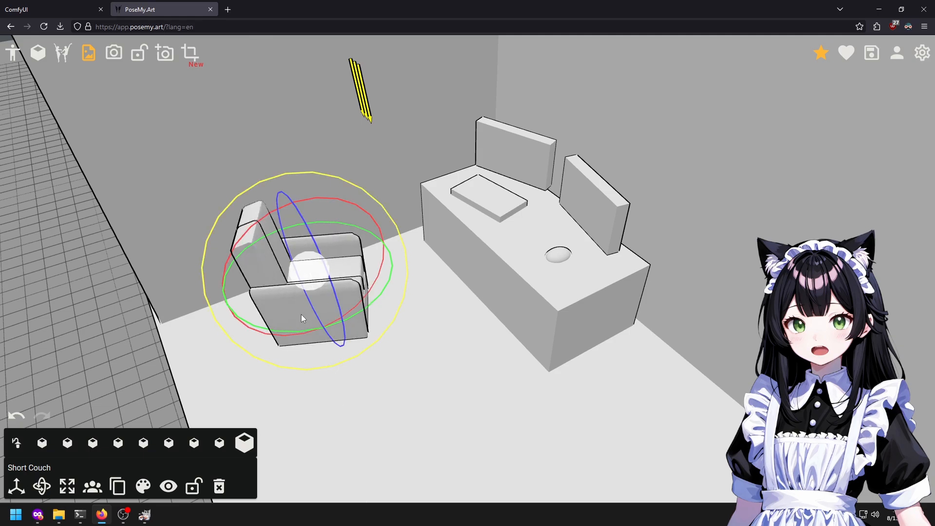
left_click_drag(428, 354, 428, 320)
left_click(322, 246)
left_click_drag(303, 153, 304, 176)
left_click_drag(253, 254, 338, 244)
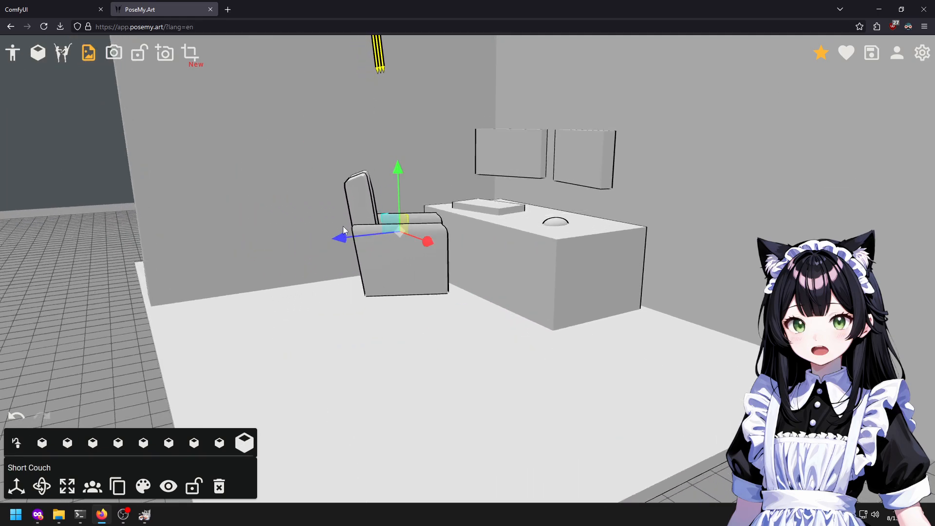
Open the export crop view and frame the chair, desk and both monitor panels from a closer, slightly raised angle.
left_click_drag(410, 349, 439, 360)
left_click(192, 54)
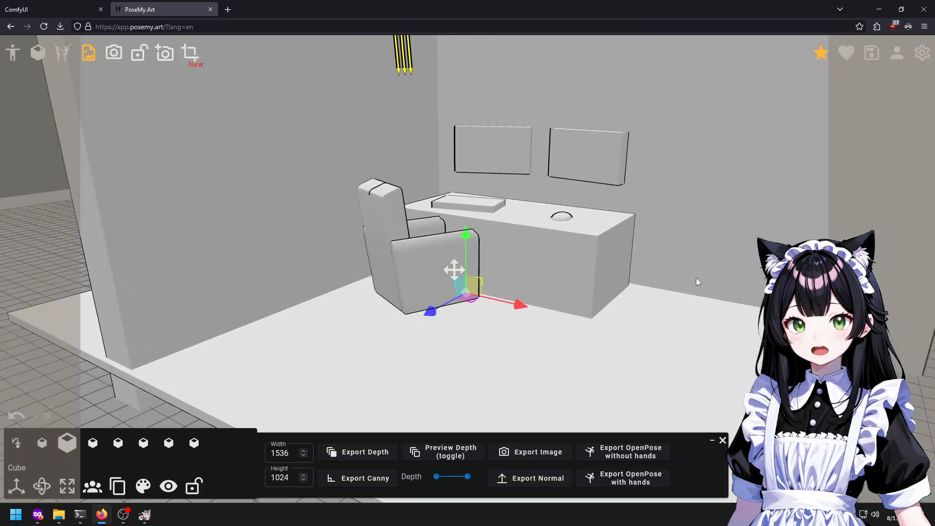
left_click_drag(612, 267, 616, 284)
scroll(796, 210, "up", 3)
key("r")
left_click_drag(876, 190, 834, 266)
key("s")
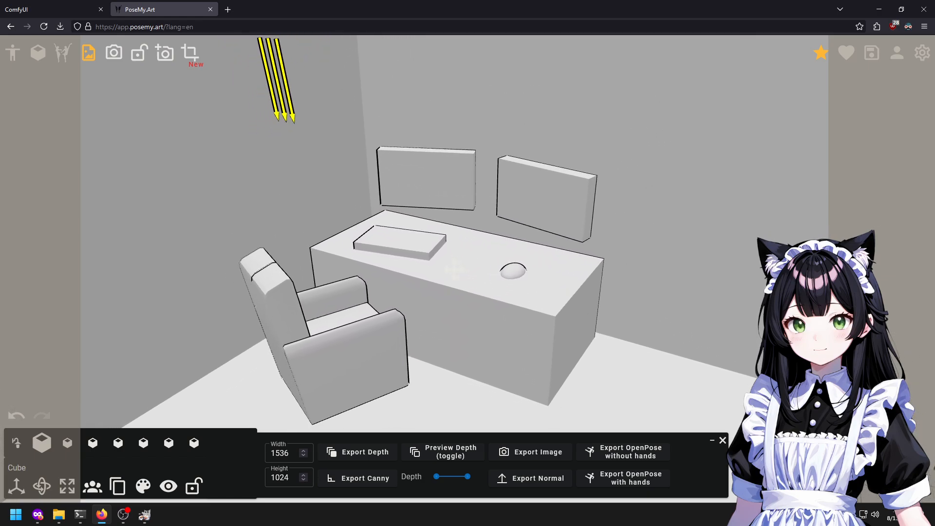
scroll(454, 269, "up", 3)
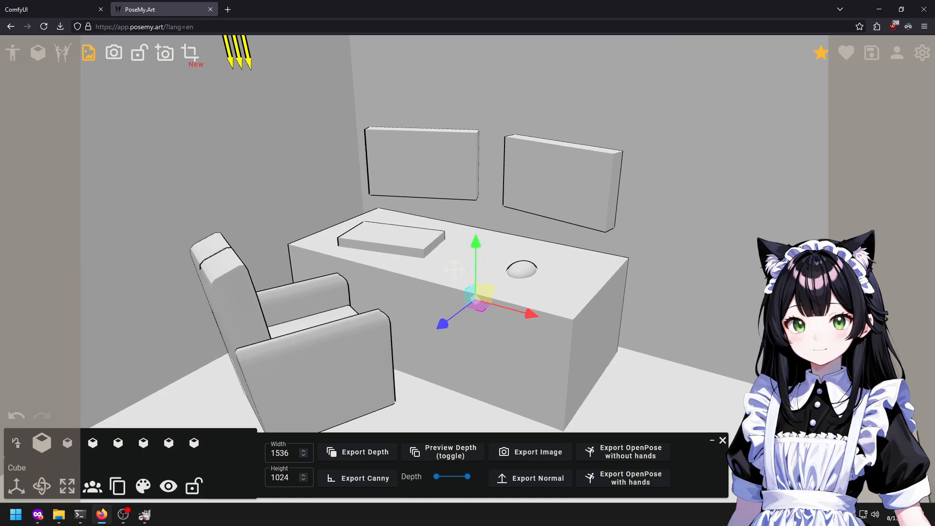
mouse_move(454, 270)
left_mouse_down()
mouse_move(465, 298)
mouse_move(444, 264)
left_mouse_up()
key("r")
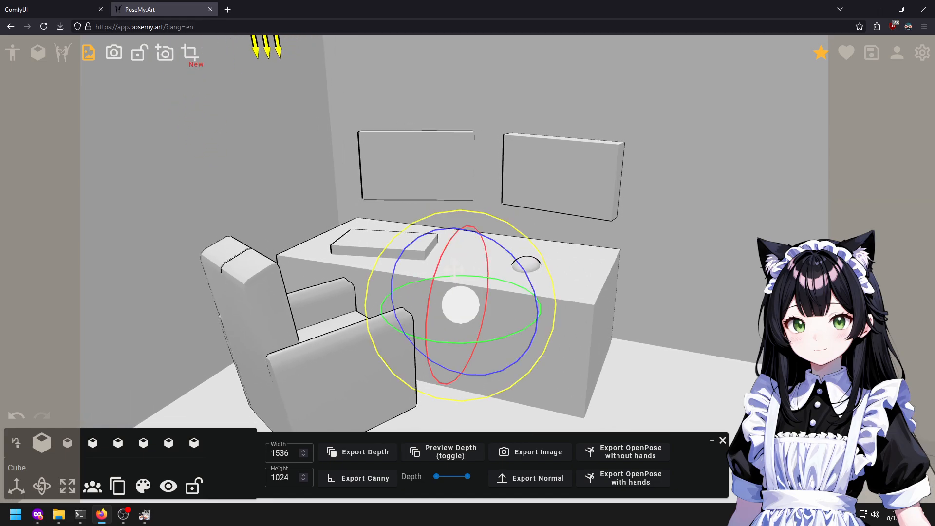
left_click_drag(461, 305, 453, 286)
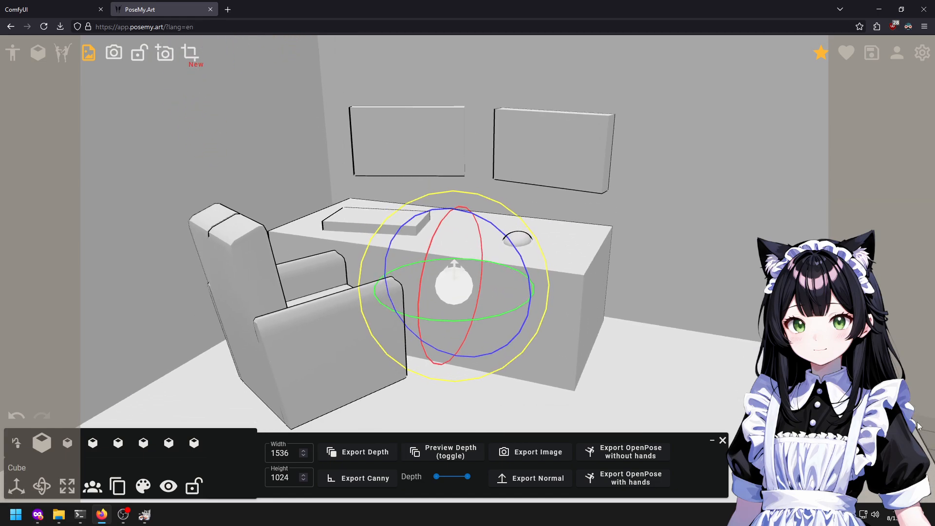
left_click_drag(927, 434, 930, 438)
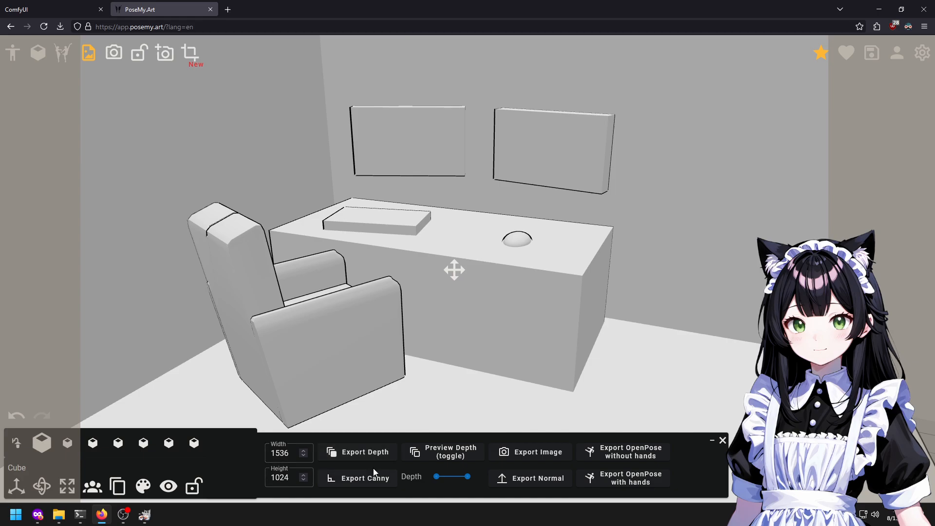
Export the framed scene as a depth map, check the resulting image and close it.
left_click(366, 454)
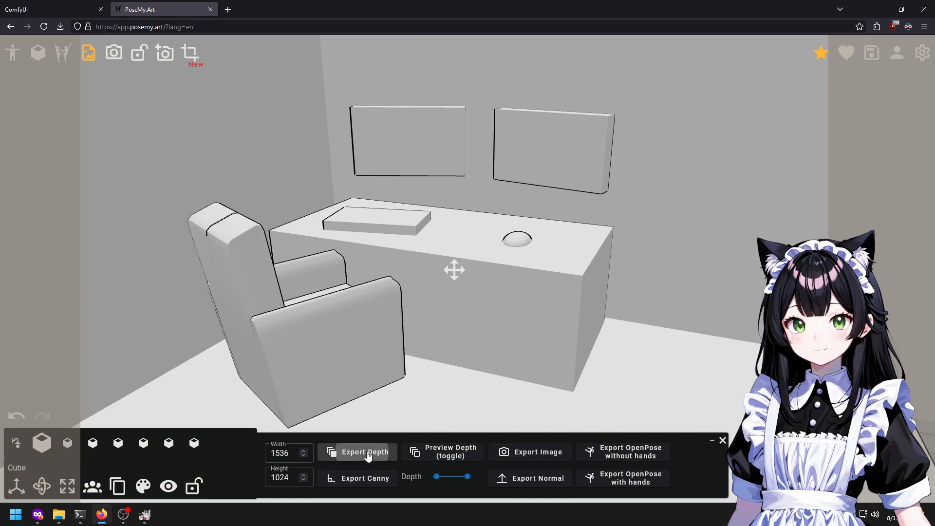
left_click(135, 43)
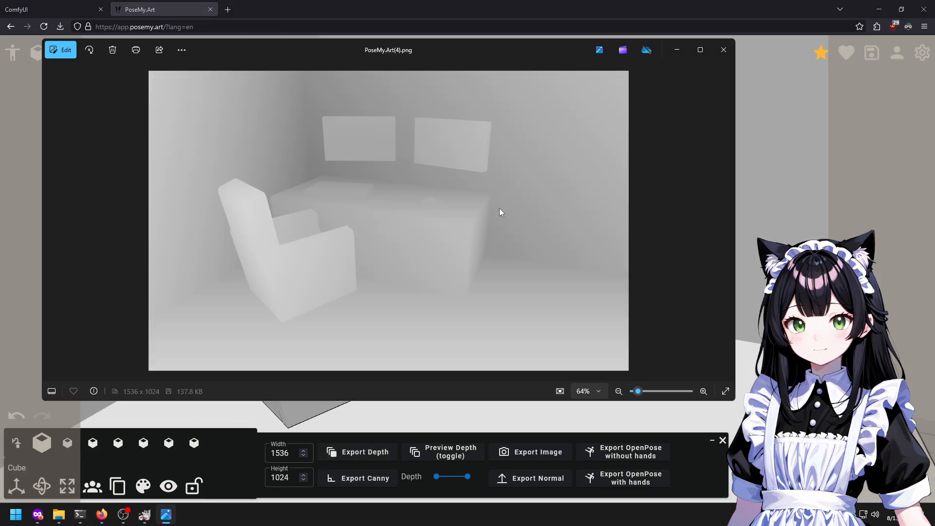
left_click(723, 50)
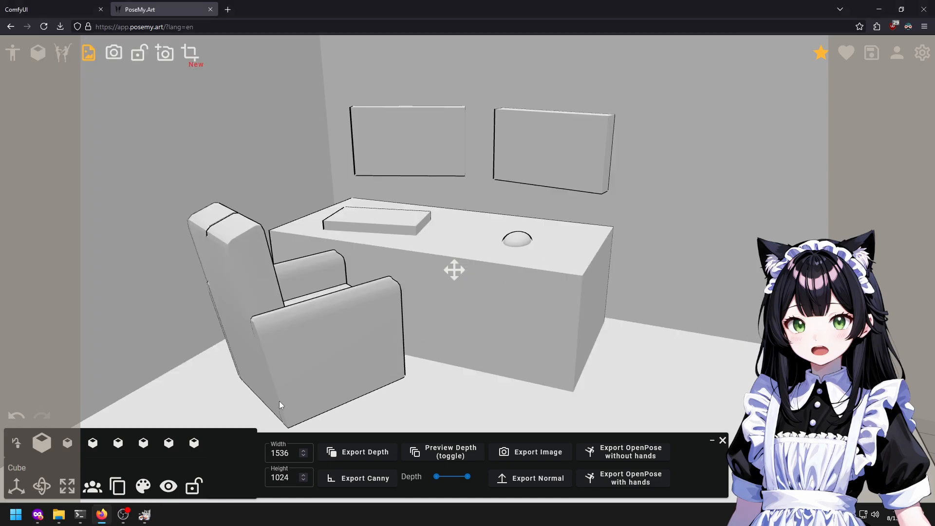
Switch to ComfyUI and load PoseMyArt(4) (1).png from Downloads into the SD1.5 ControlNet group's Load Image node.
left_click(66, 11)
scroll(389, 320, "up", 5)
scroll(395, 308, "up", 4)
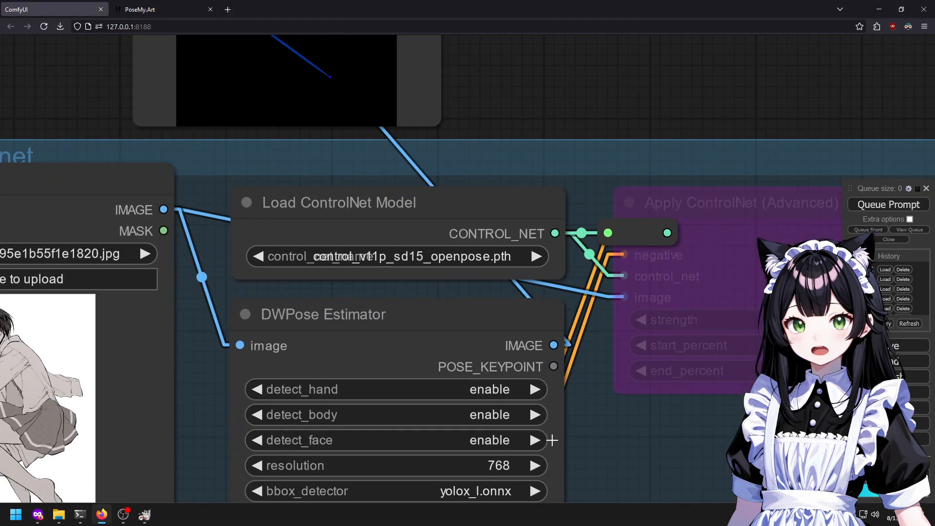
scroll(530, 425, "down", 4)
scroll(504, 430, "up", 4)
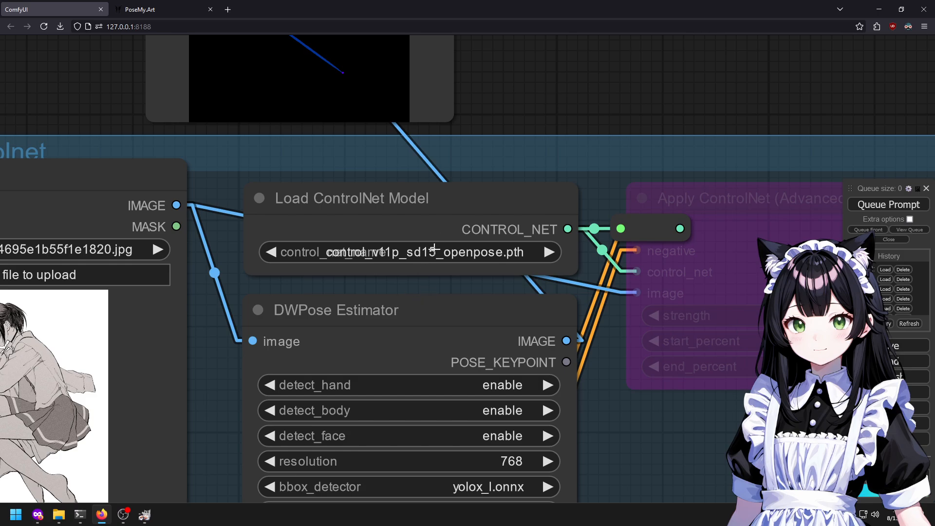
scroll(487, 239, "down", 10)
left_click(272, 280)
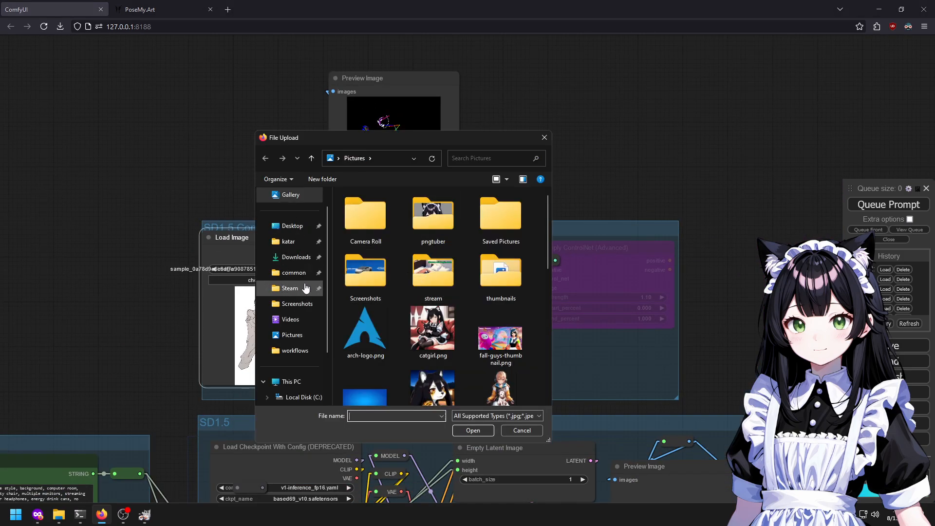
left_click(293, 272)
left_click(296, 257)
double_click(384, 233)
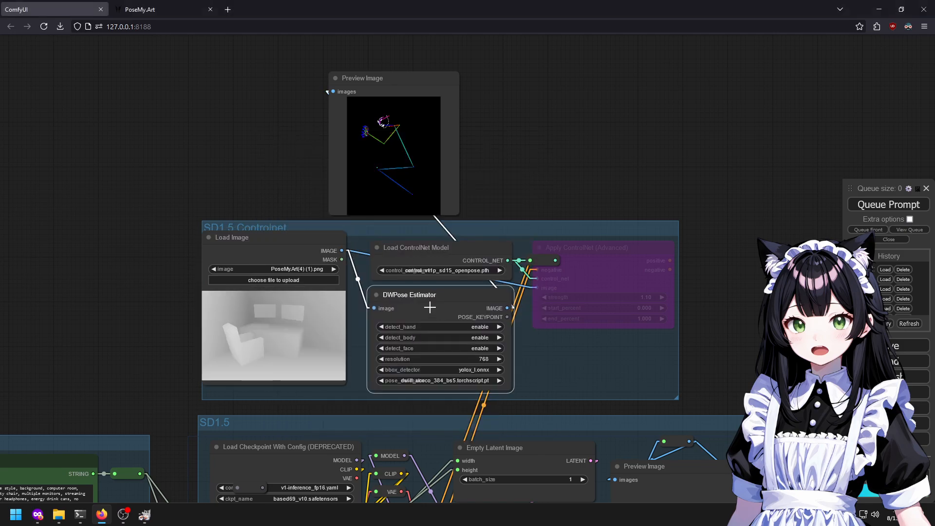
Bypass the DWPose Estimator node and re-enable the Apply ControlNet (Advanced) node in the SD1.5 ControlNet group.
right_click(426, 287)
left_click(454, 433)
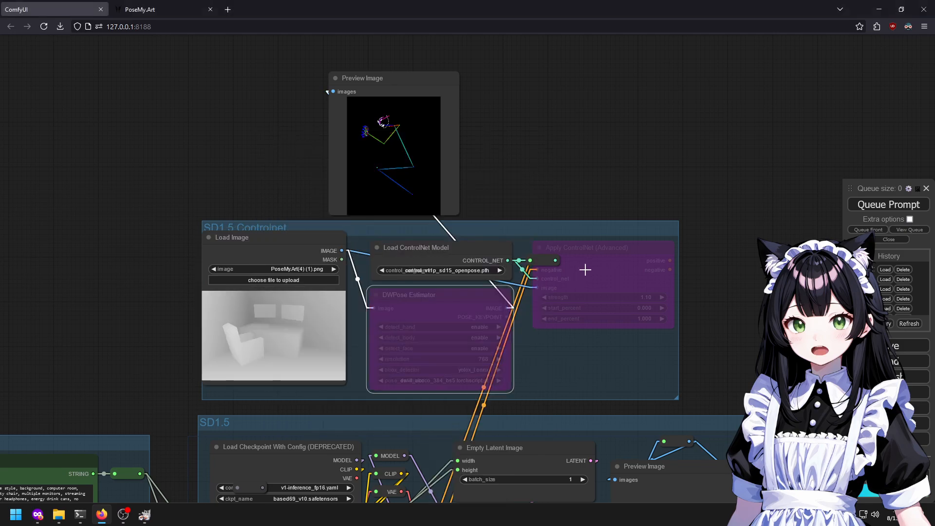
right_click(584, 257)
scroll(463, 292, "up", 8)
scroll(569, 285, "down", 2)
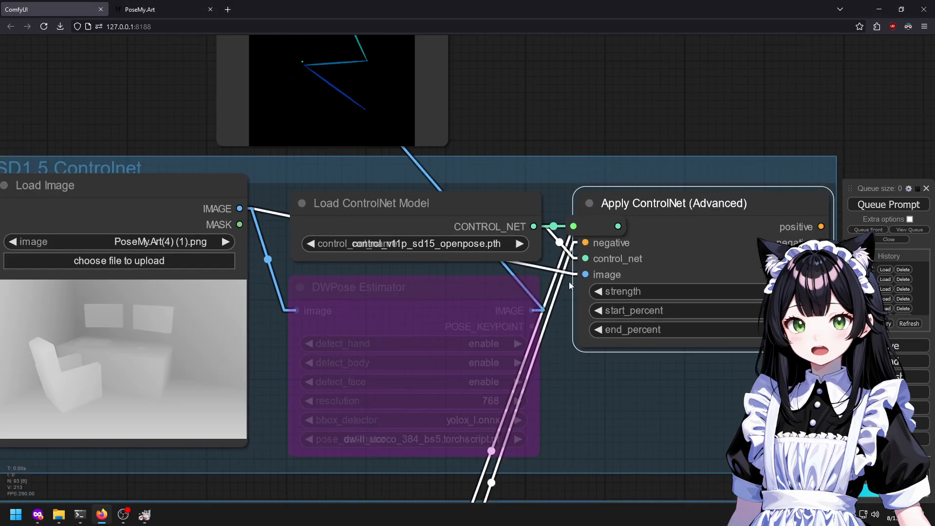
Link the Load Image output directly to the image input of Apply ControlNet (Advanced).
left_click_drag(242, 209, 585, 274)
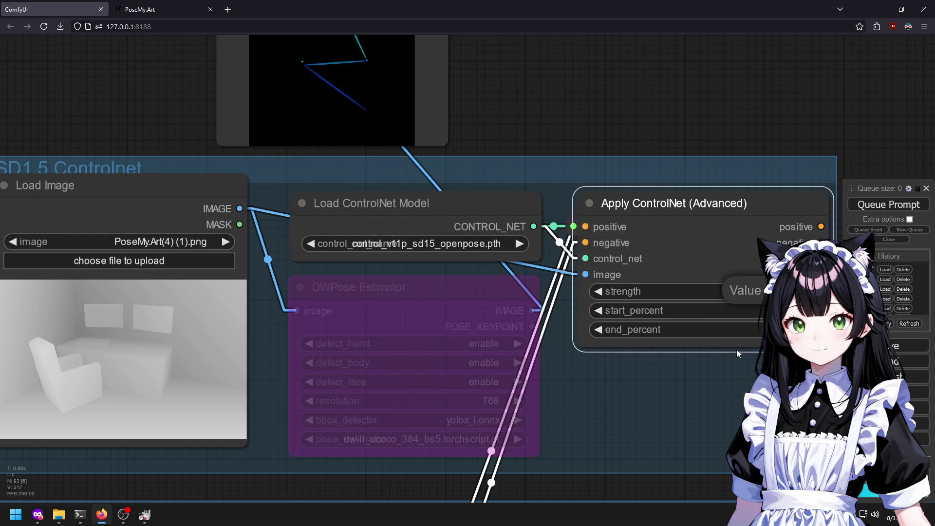
left_click_drag(758, 303, 656, 294)
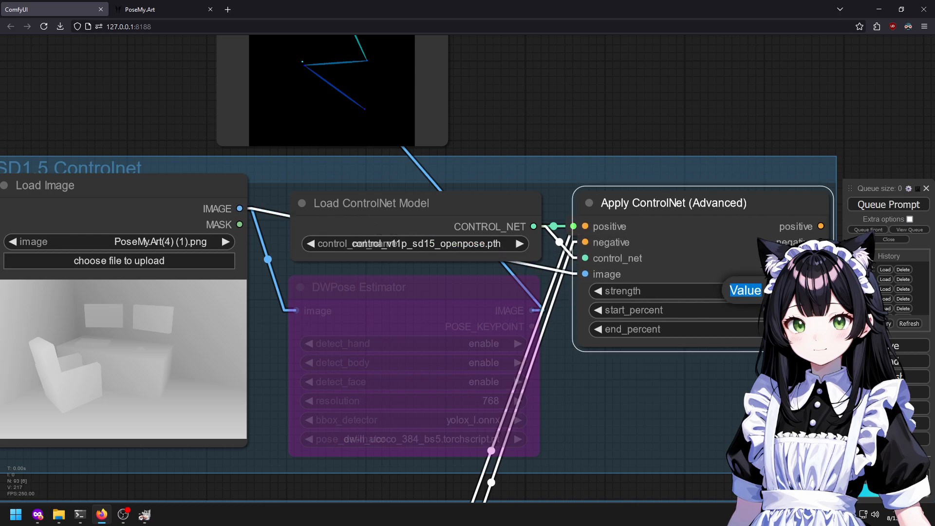
scroll(798, 338, "down", 6)
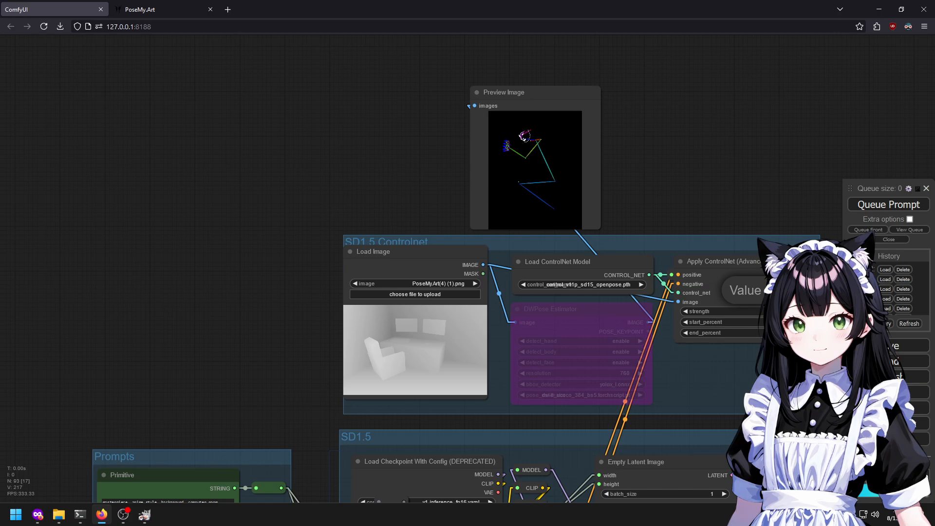
left_click(779, 302)
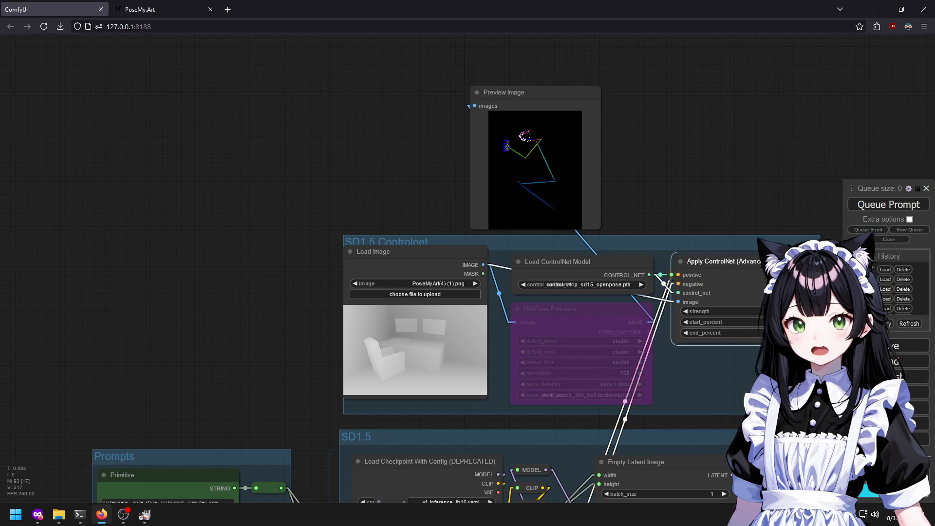
Connect the positive and negative outputs of Apply ControlNet (Advanced) to the SD1.5 KSampler and queue the generation.
left_click_drag(730, 158, 604, 13)
left_click_drag(627, 196, 500, 25)
scroll(597, 153, "down", 2)
left_click_drag(519, 124, 434, 182)
scroll(390, 182, "down", 2)
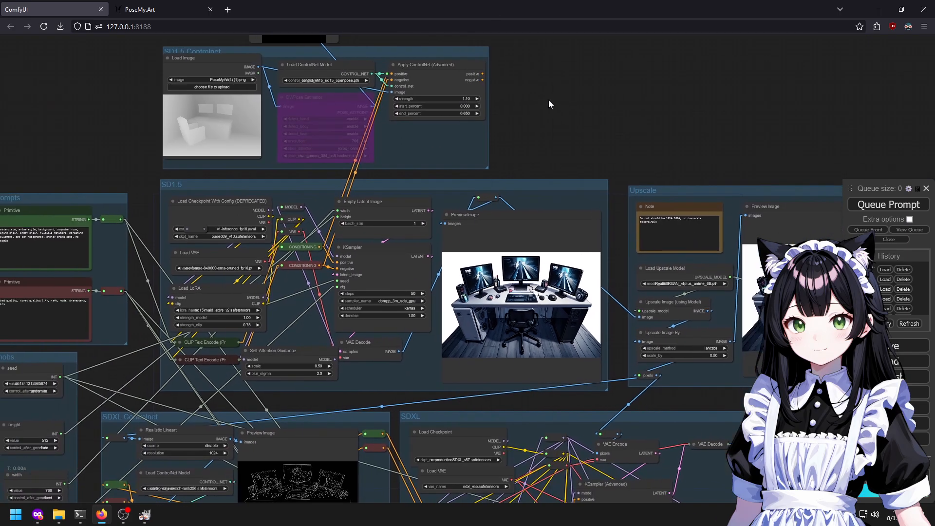
scroll(364, 156, "up", 3)
left_click_drag(363, 156, 419, 147)
left_click_drag(562, 39, 368, 291)
left_click_drag(563, 48, 369, 299)
left_click(888, 205)
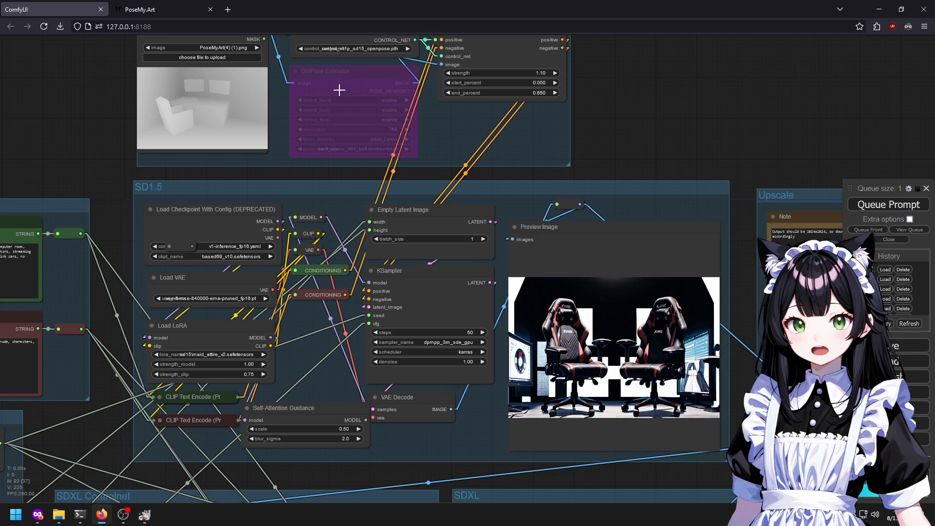
Set the strength of Apply ControlNet (Advanced) to 0.9 and queue the prompt again.
left_click(534, 72)
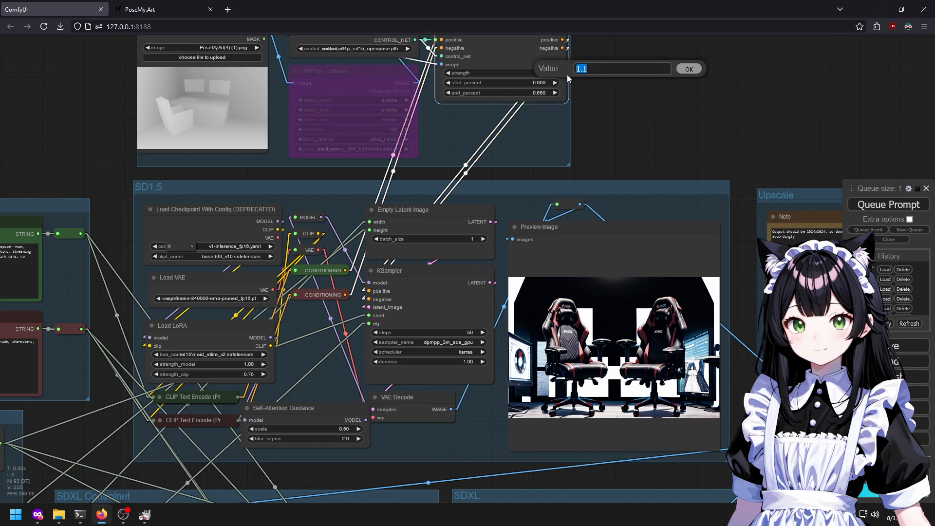
type("0.9")
key("Return")
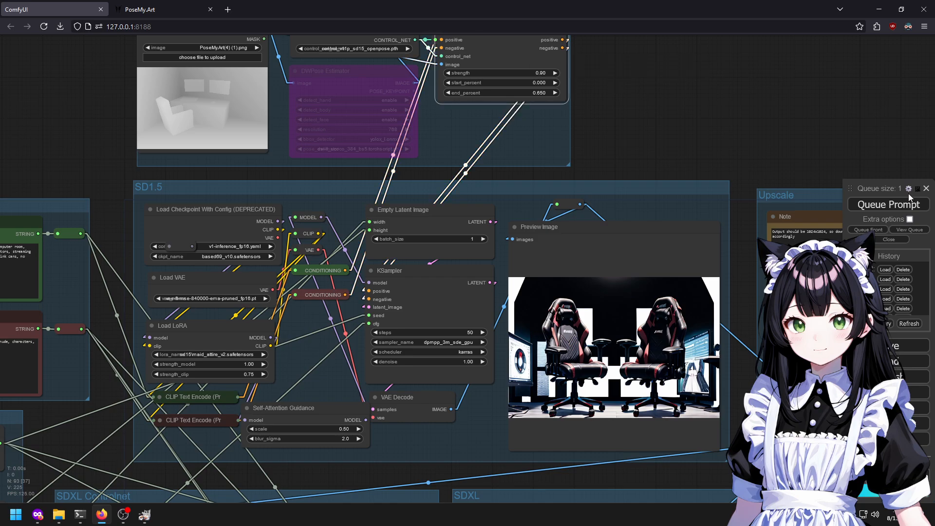
Follow the new run and compare the SD1.5 preview image with the depth map supplied to the ControlNet.
scroll(702, 148, "down", 10)
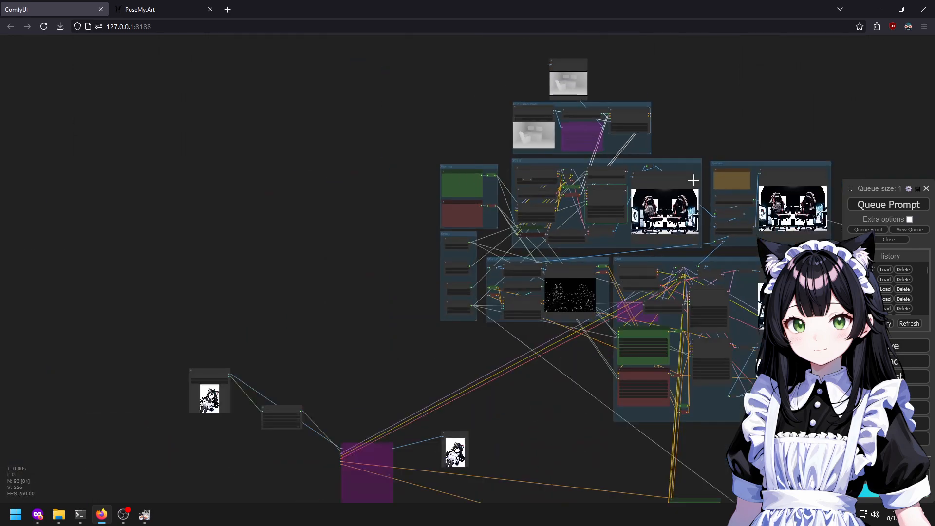
left_click_drag(780, 159, 479, 125)
scroll(479, 126, "down", 1)
scroll(612, 173, "up", 5)
left_click_drag(389, 61, 577, 184)
scroll(370, 92, "up", 7)
scroll(331, 104, "up", 1)
left_click_drag(521, 236, 530, 112)
left_click_drag(556, 201, 579, 106)
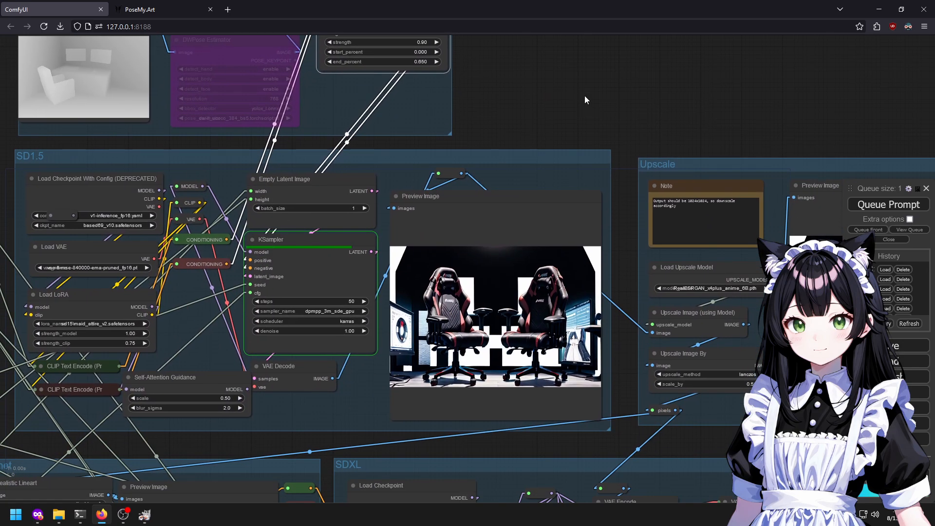
scroll(652, 248, "up", 3)
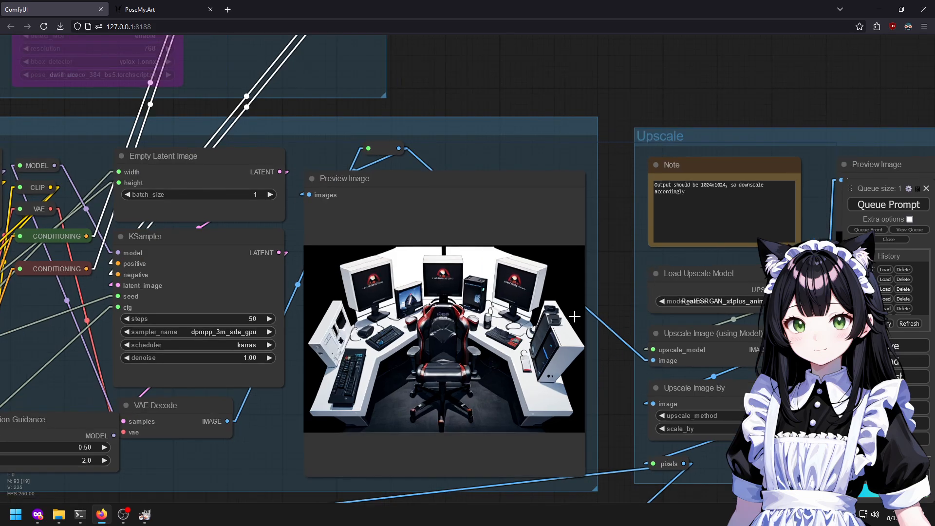
scroll(622, 415, "up", 1)
left_click_drag(622, 415, 702, 489)
left_click_drag(533, 207, 668, 496)
left_click_drag(386, 201, 491, 286)
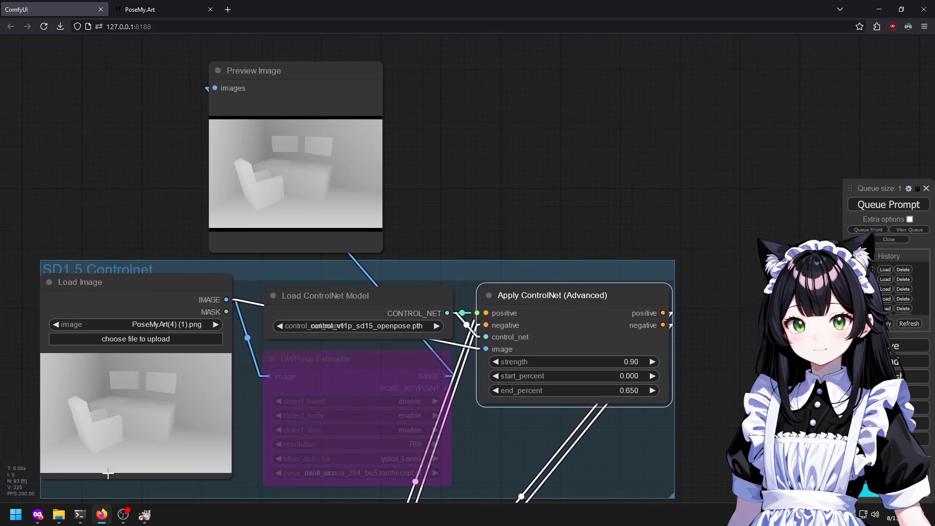
Switch to GIMP and open the depth map PoseMy.Art(4).png from Downloads.
left_click(144, 514)
key("ctrl+o")
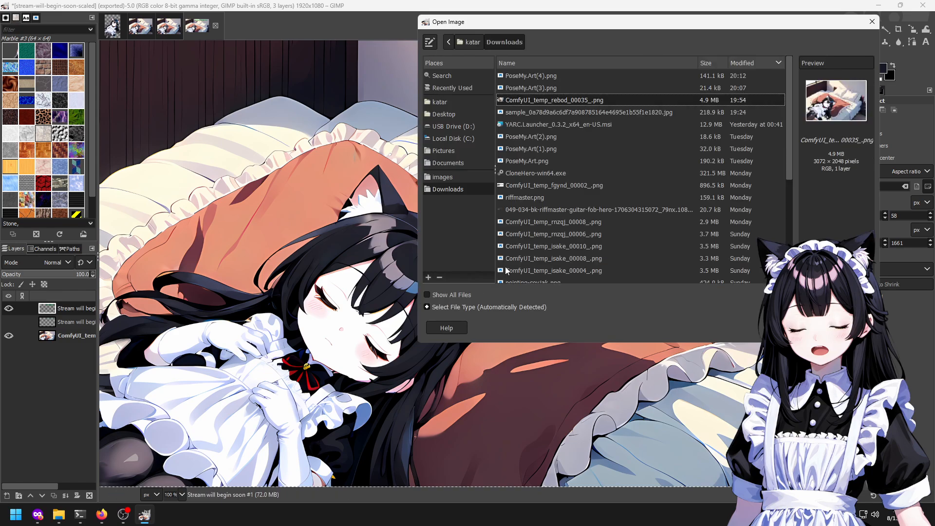
double_click(535, 76)
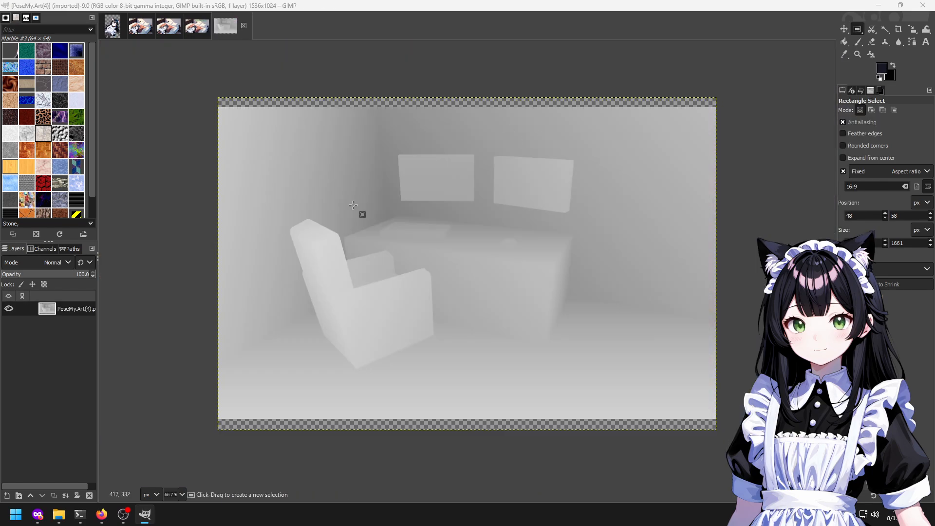
Try the Difference of Gaussians edge-detect filter on the depth map with Radius 1 at 0.339.
right_click(356, 204)
left_click(377, 185)
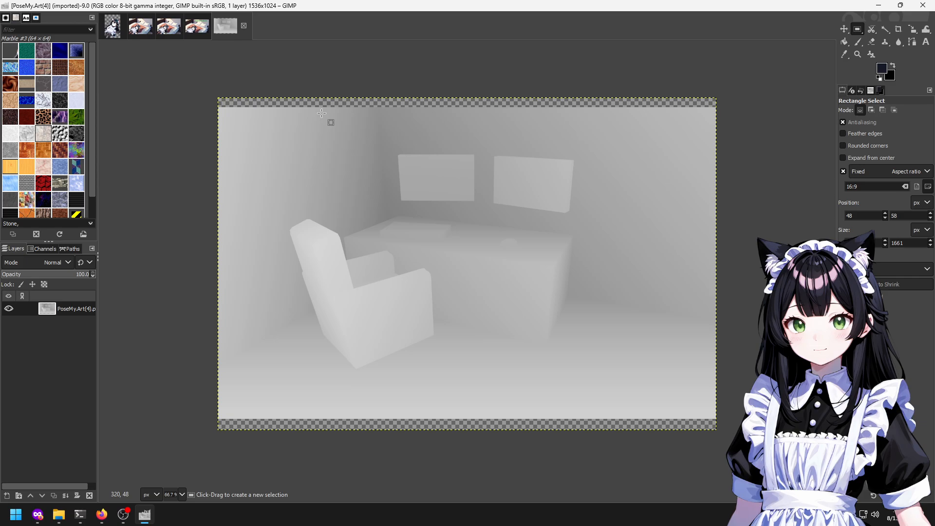
right_click(381, 156)
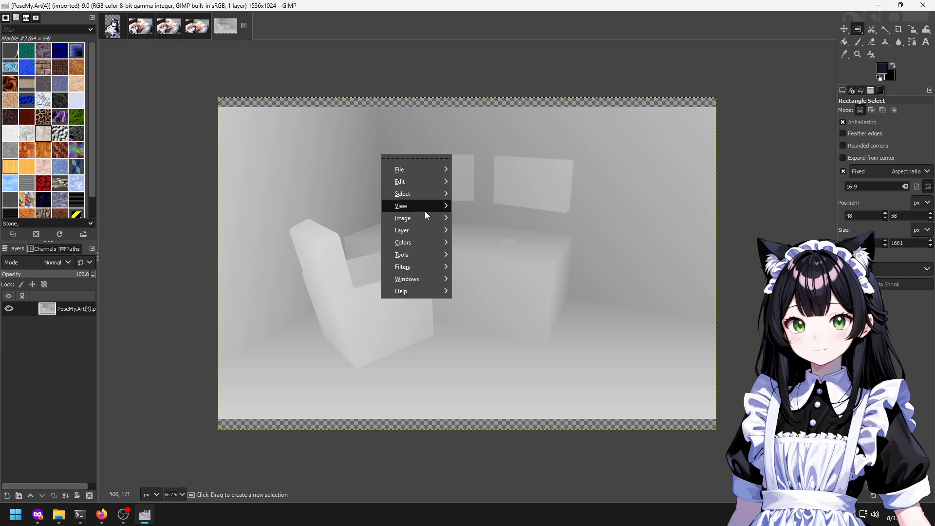
mouse_move(408, 268)
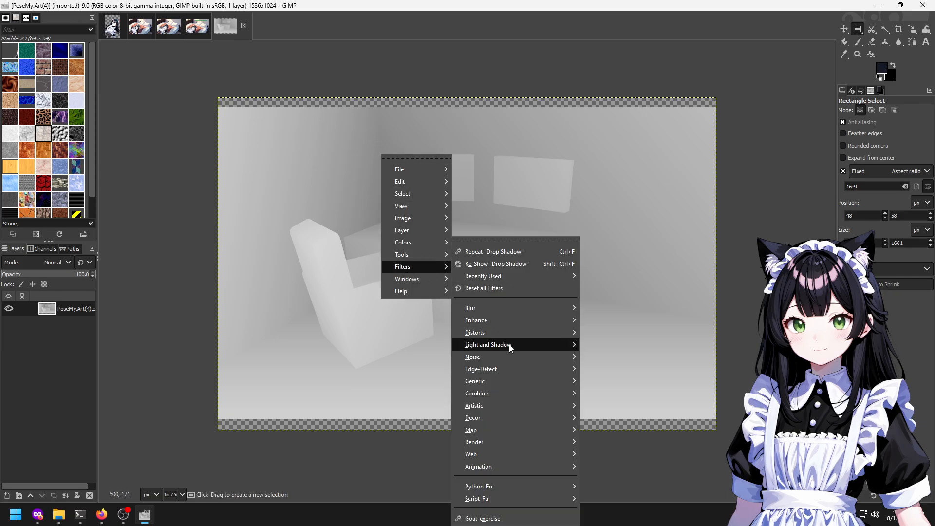
mouse_move(515, 372)
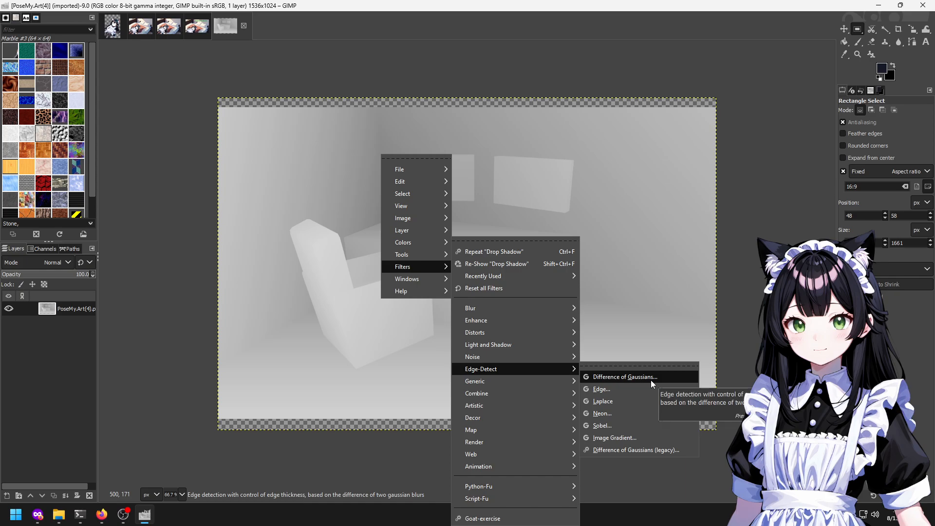
left_click(651, 381)
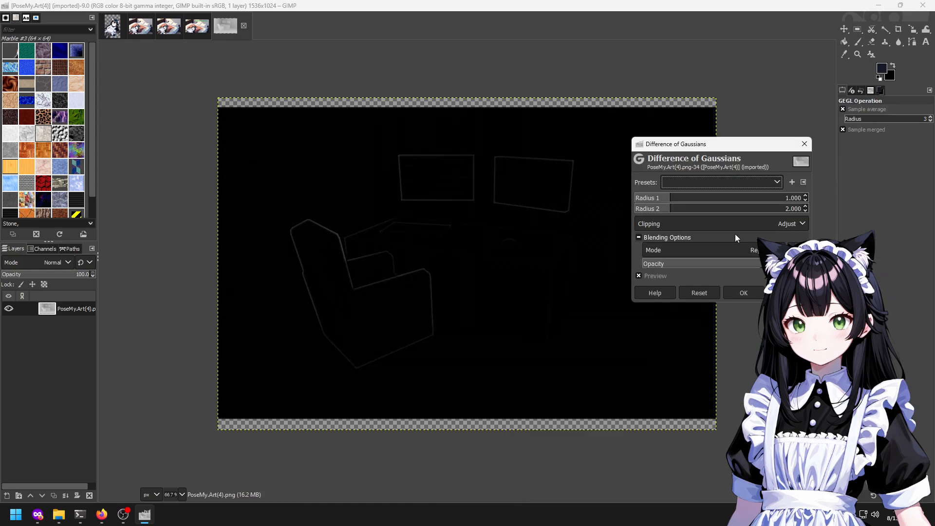
left_click_drag(667, 197, 652, 216)
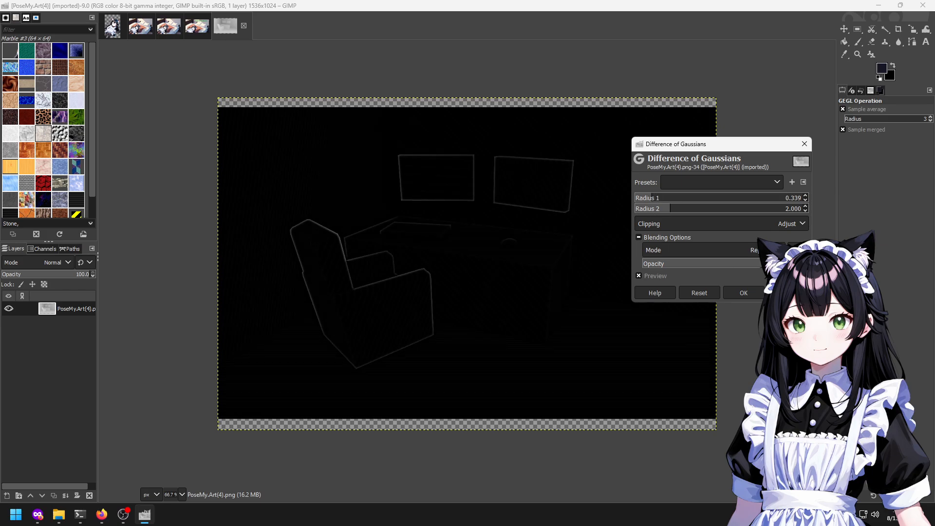
left_click(745, 291)
Start the Edge filter on the depth map and set its amount to 1.811, with border behavior kept at Clamp.
right_click(492, 239)
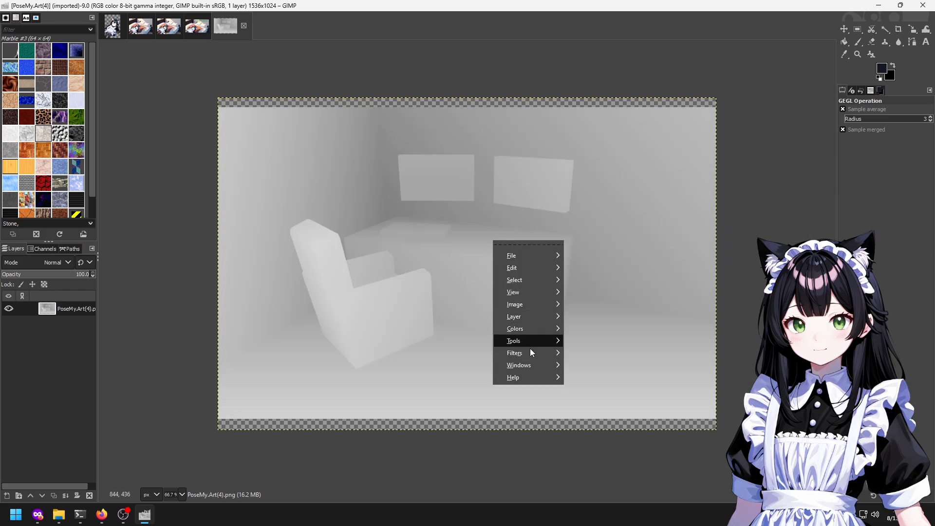
mouse_move(530, 352)
mouse_move(632, 371)
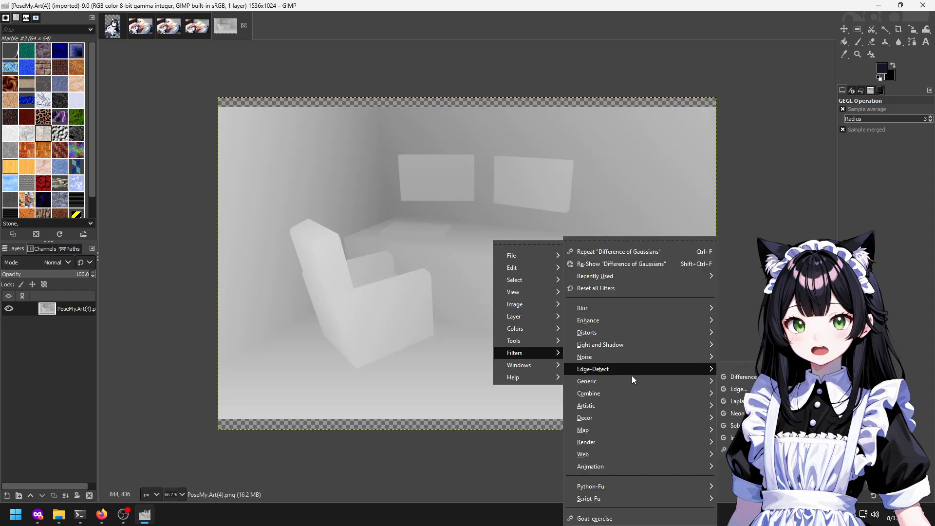
left_click(738, 389)
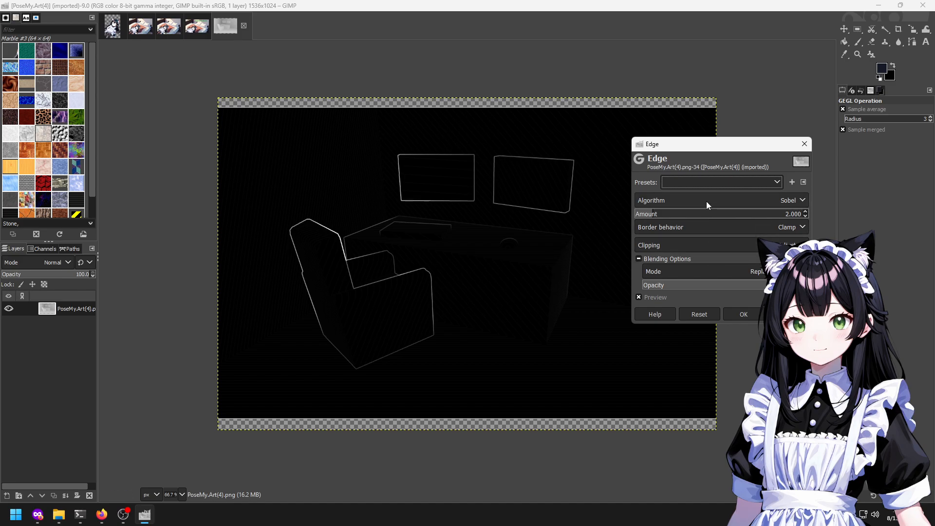
mouse_move(652, 216)
left_mouse_down()
mouse_move(743, 224)
mouse_move(605, 224)
mouse_move(649, 217)
left_mouse_up()
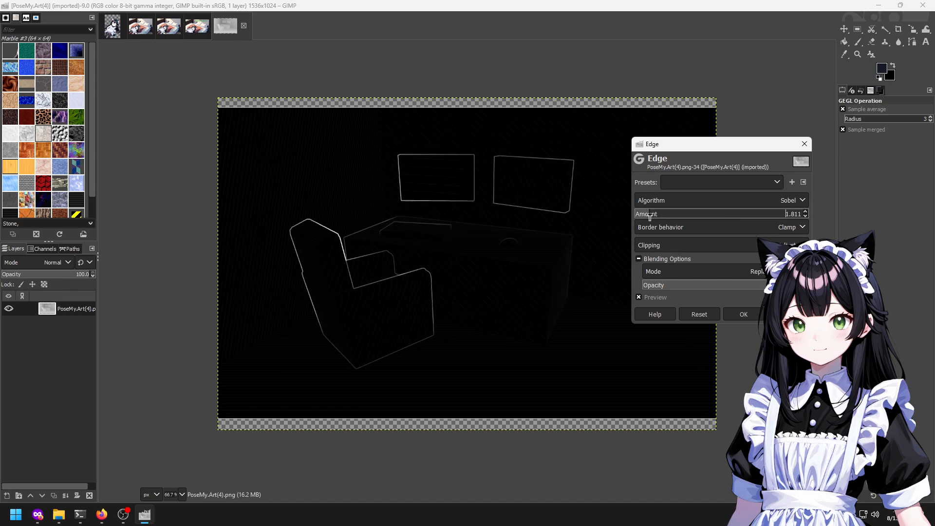
left_click(724, 230)
left_click(741, 356)
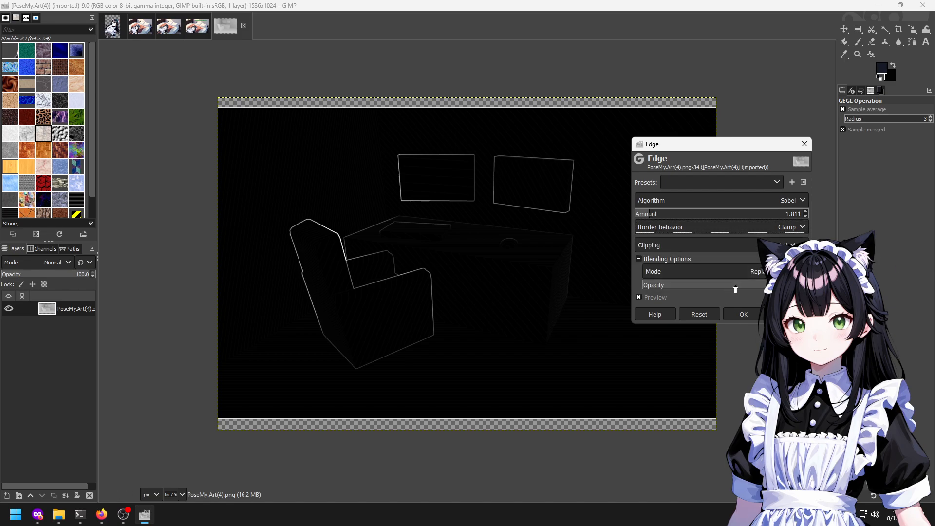
Change the Edge filter's algorithm to Gradient and set the amount to 2.282.
left_click(706, 200)
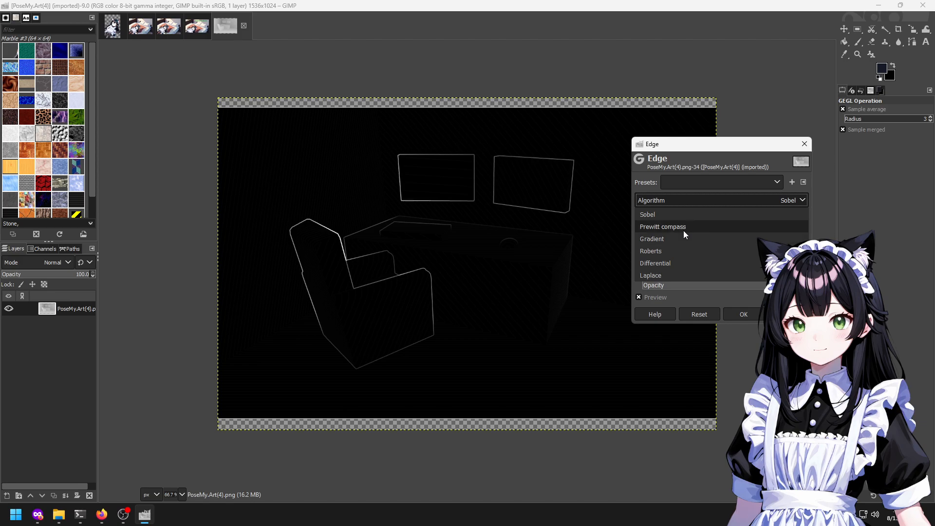
left_click(670, 238)
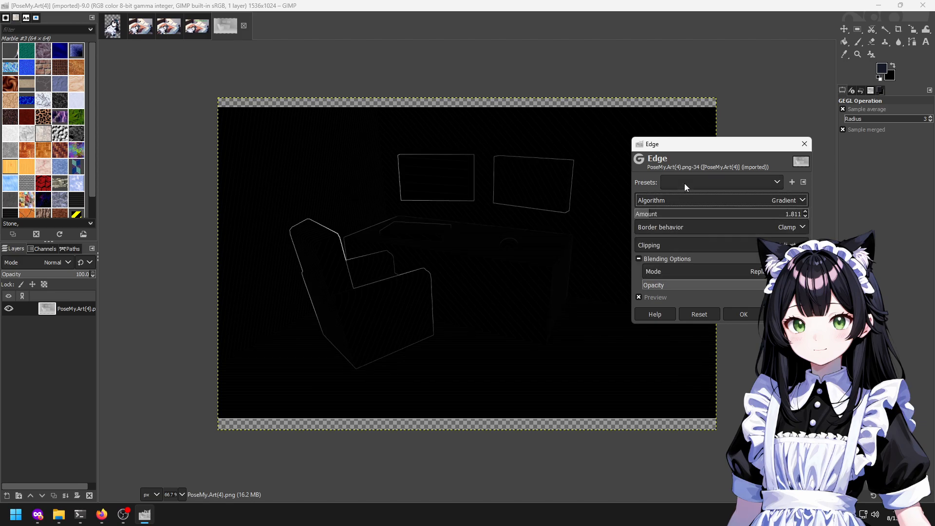
left_click(684, 197)
left_click(677, 203)
left_click(658, 217)
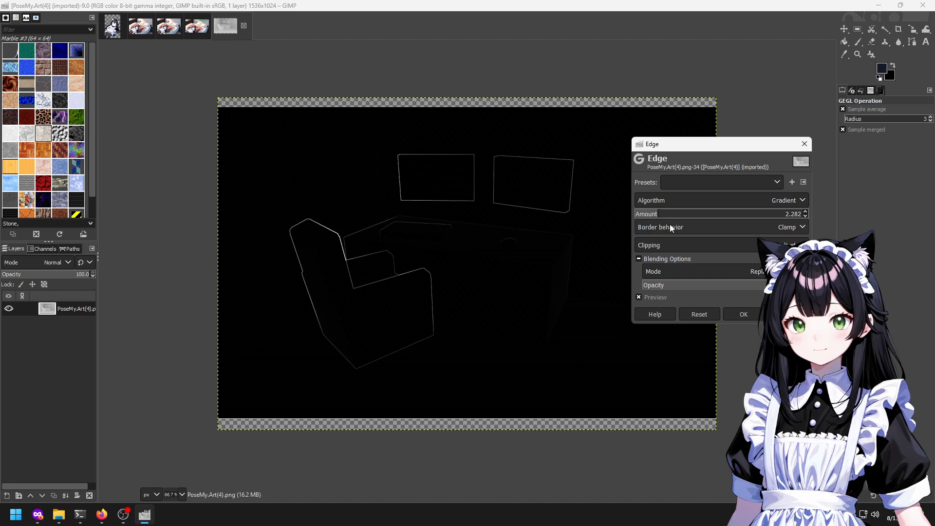
Try the Roberts and Differential algorithms in the Edge filter, and choose Laplace.
left_click(703, 195)
left_click(674, 251)
left_click(673, 204)
left_click(668, 264)
left_click(682, 204)
left_click(681, 275)
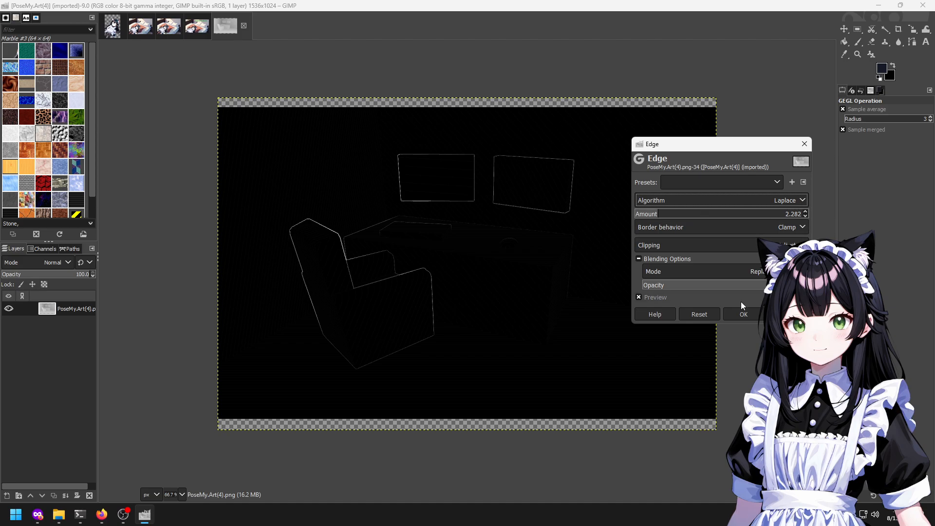
Switch to the PoseMy.Art scene in the browser and widen the depth range to its full extent.
left_click(101, 514)
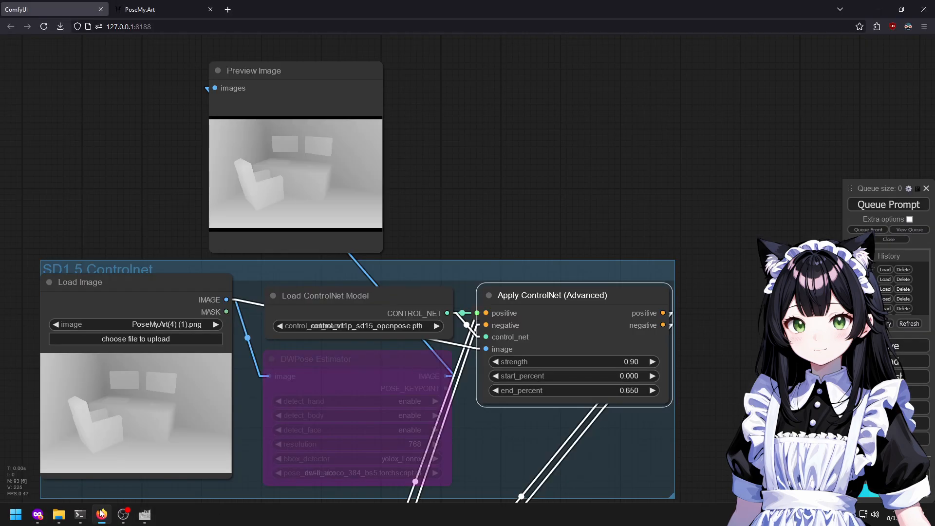
left_click(169, 9)
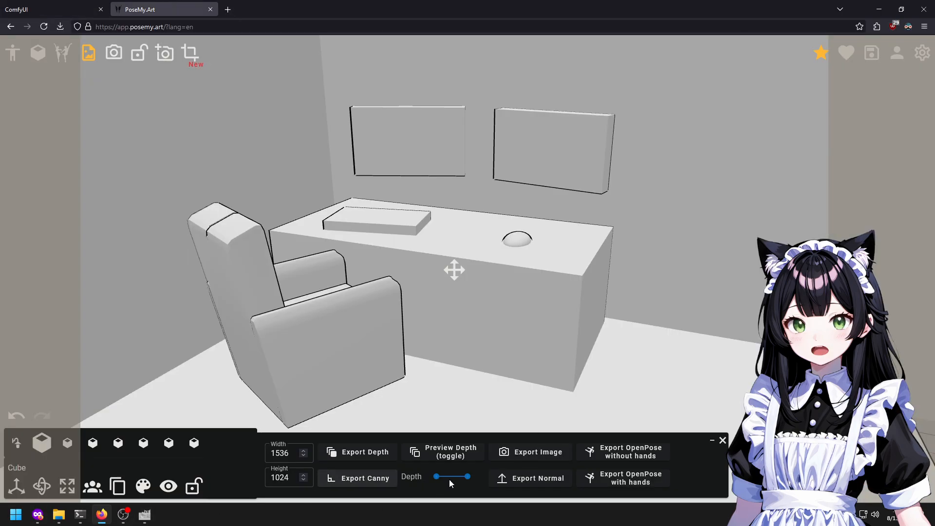
left_click_drag(467, 480, 431, 481)
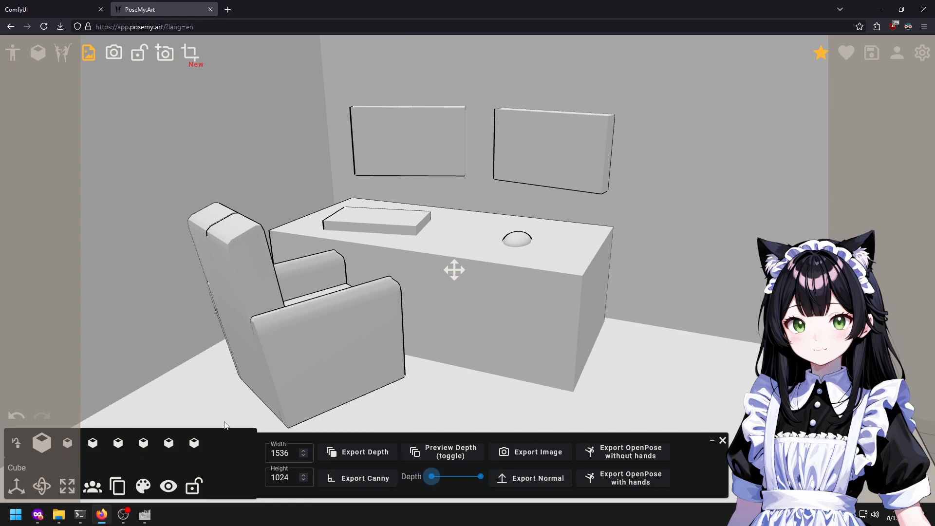
key("F11")
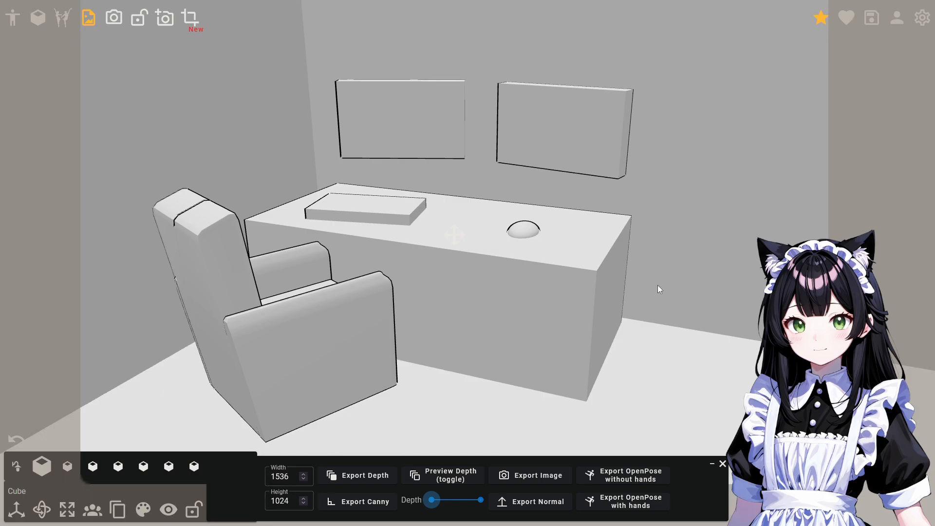
left_click(480, 255)
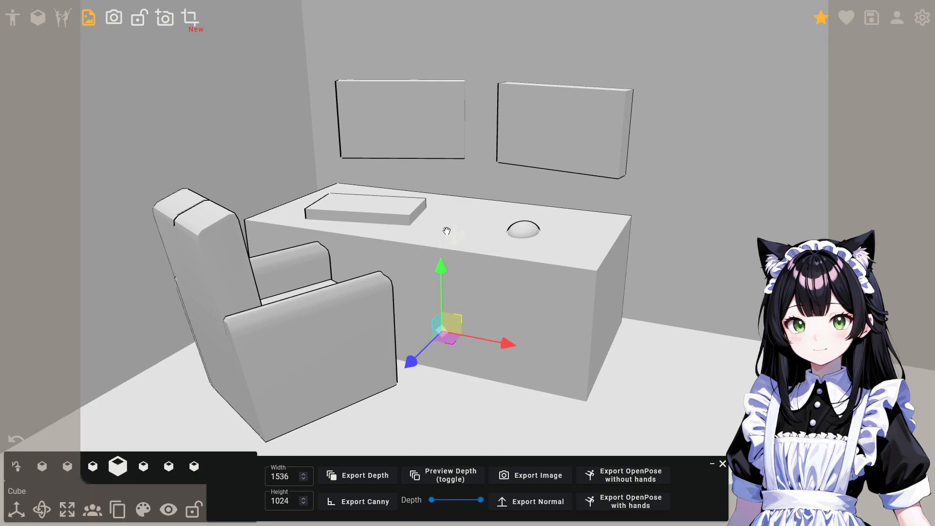
left_click(464, 255)
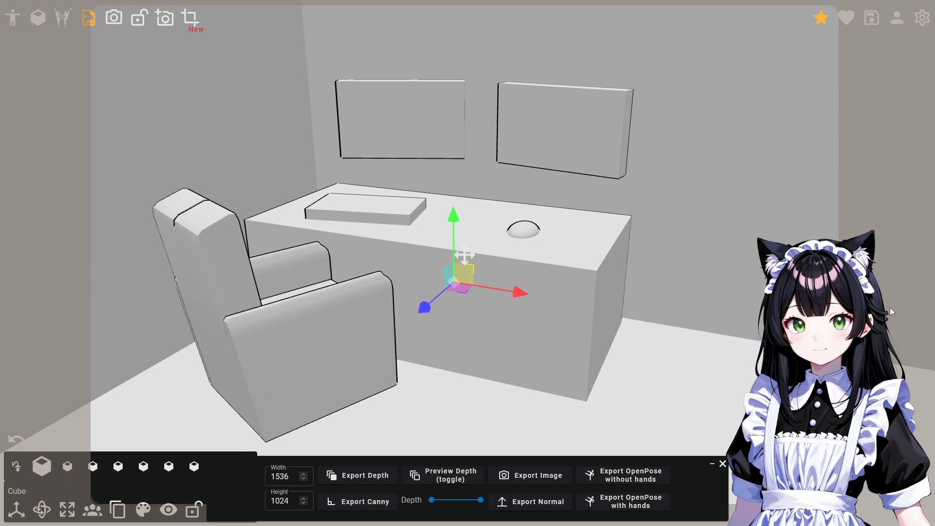
key("r")
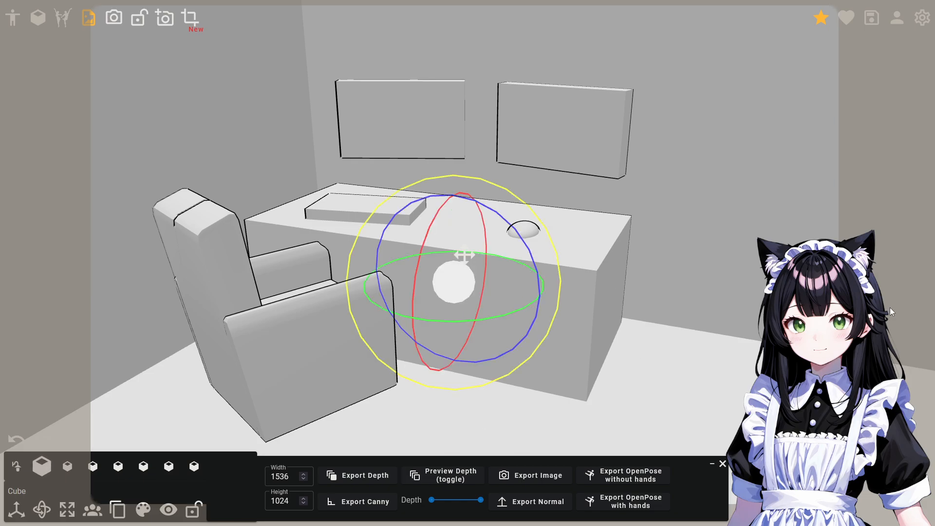
left_click(17, 508)
left_click(16, 466)
Clear the object selection, frame the desk and chair closely, and export the scene's depth map.
scroll(194, 341, "down", 6)
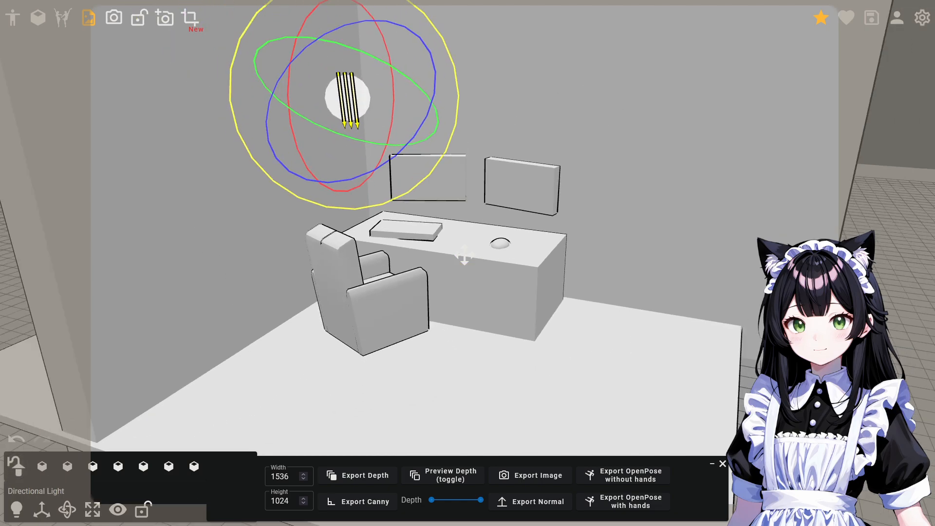
left_click(464, 255)
scroll(464, 256, "up", 6)
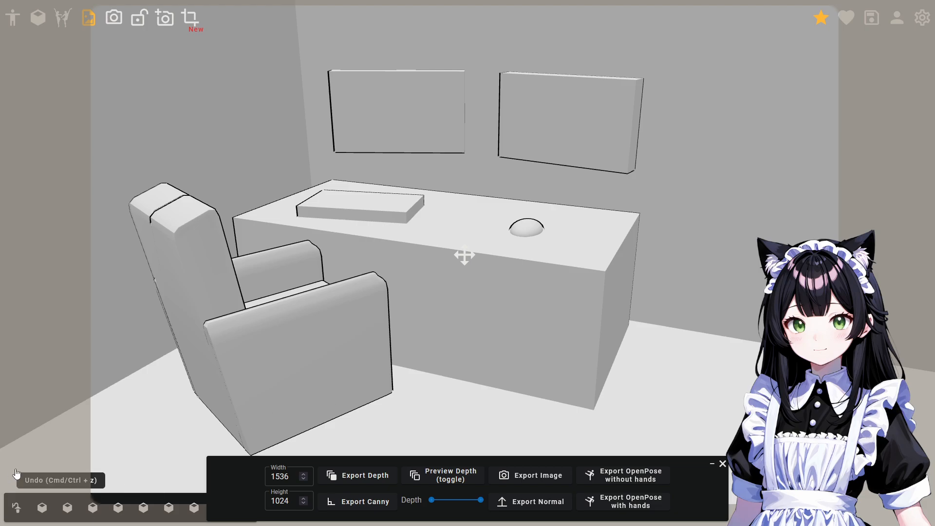
left_click(384, 504)
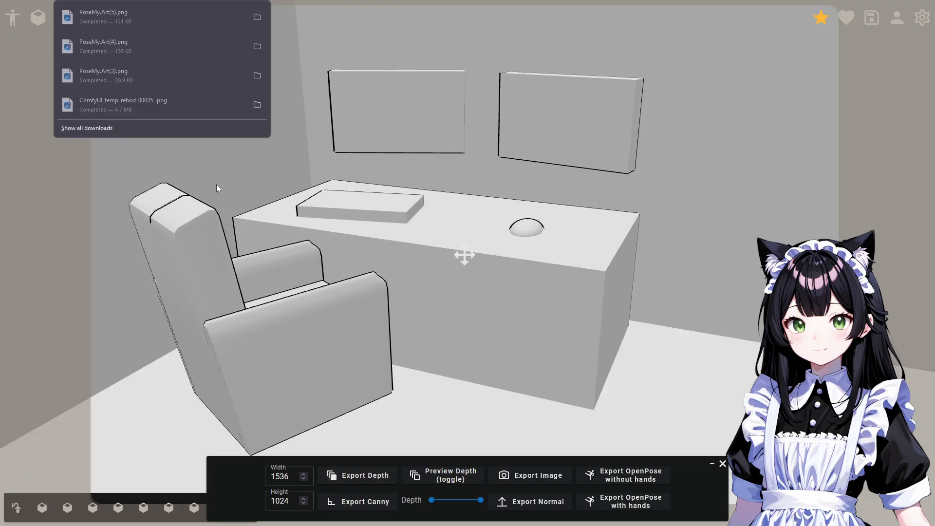
key("Escape")
Switch to GIMP and discard the pending Edge filter on the previous depth map.
key("alt+Tab")
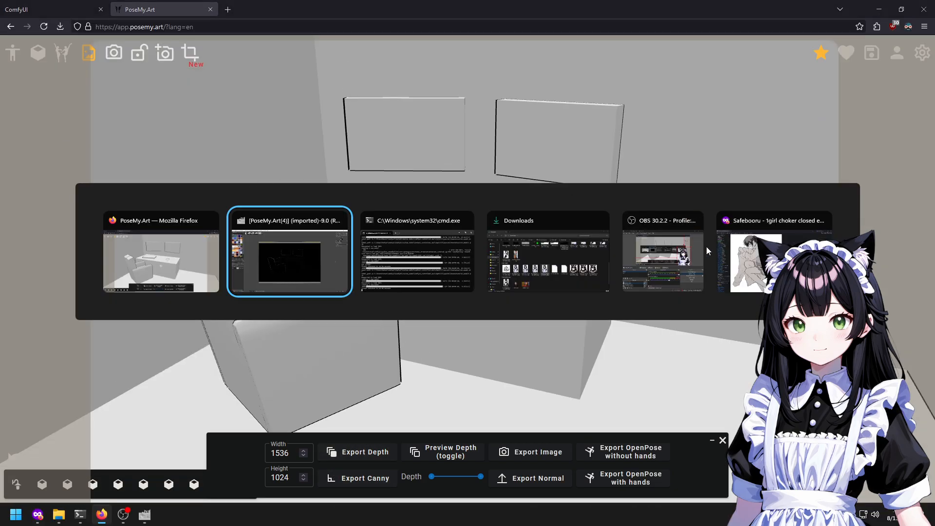
key("alt+Tab")
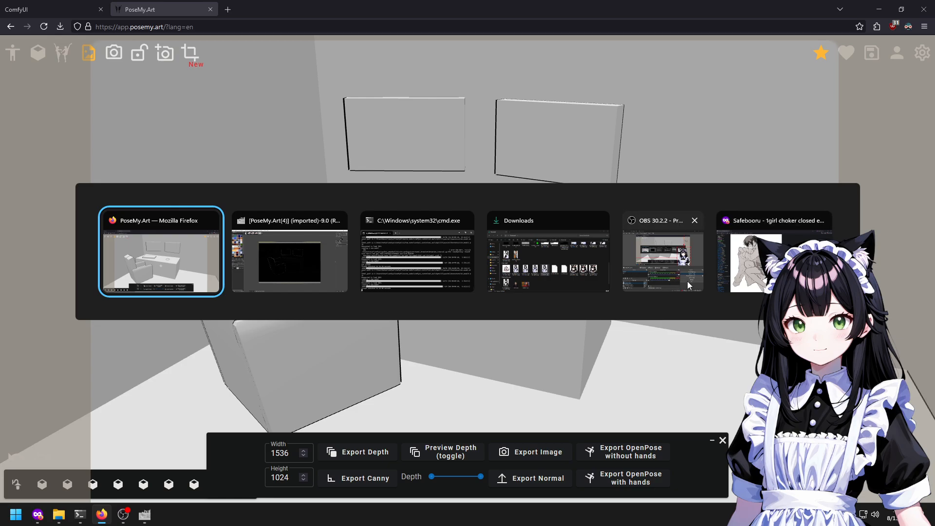
left_click(257, 264)
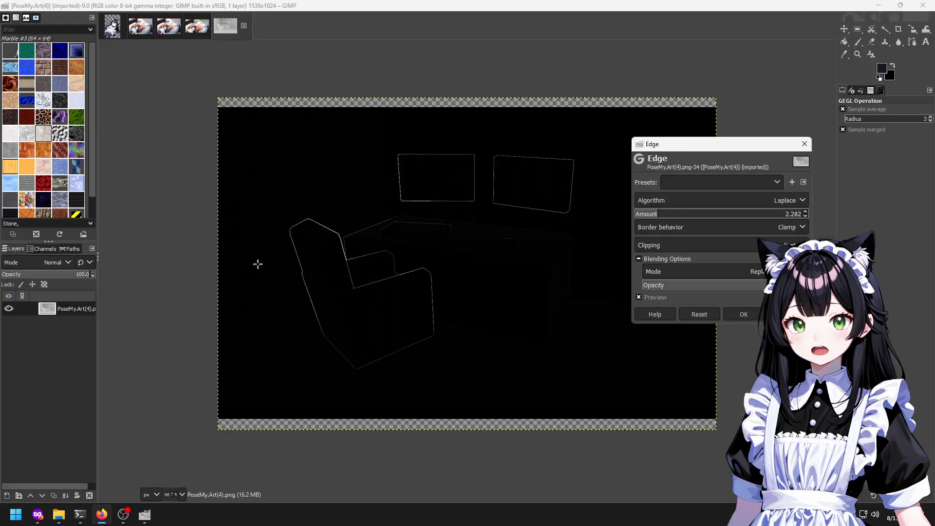
left_click(806, 144)
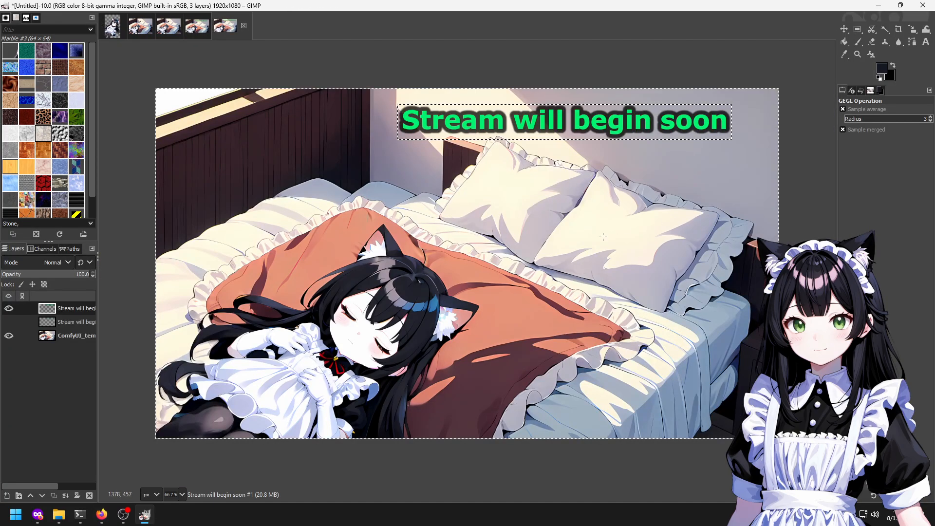
Close the current image without saving and open PoseMy.Art(5).png from the Downloads folder.
key("ctrl+w")
key("ctrl+d")
key("ctrl+o")
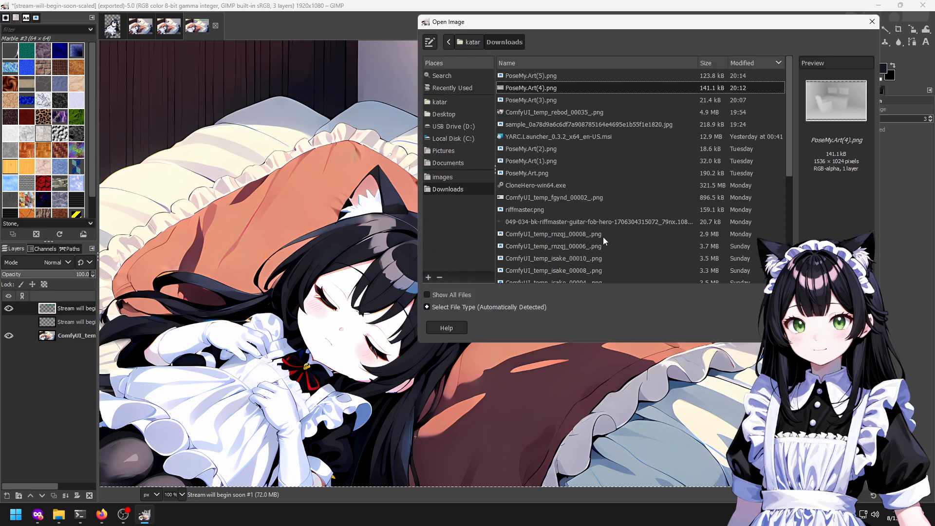
double_click(560, 72)
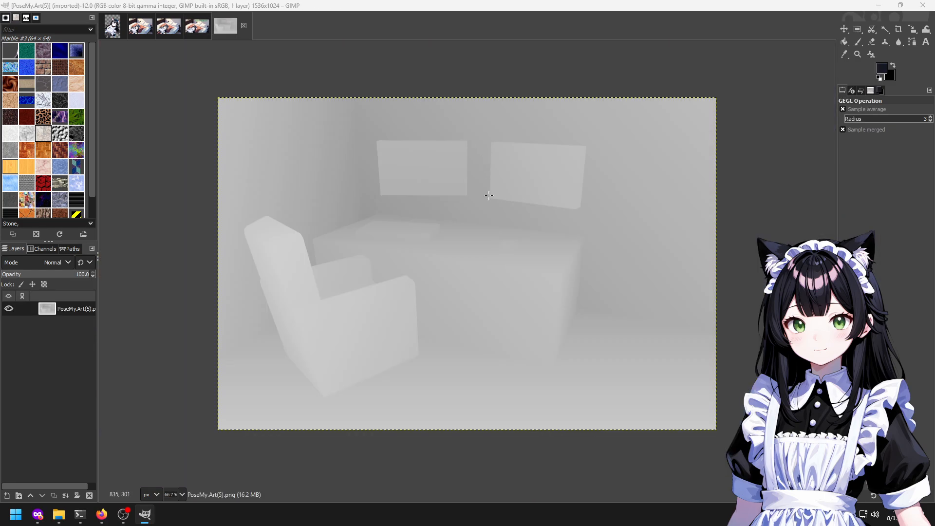
Try the Edge filter with the Sobel algorithm at amount 2.000 on the new depth map.
right_click(482, 179)
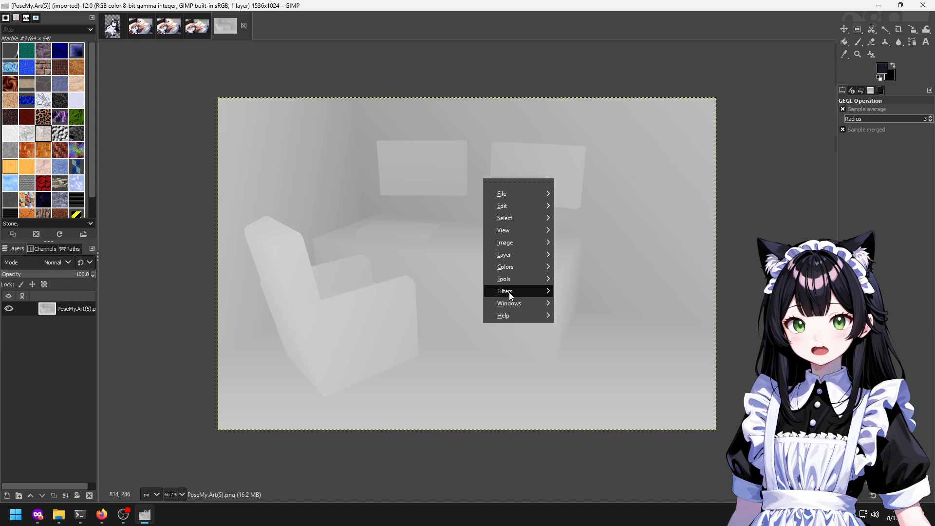
mouse_move(509, 291)
mouse_move(600, 372)
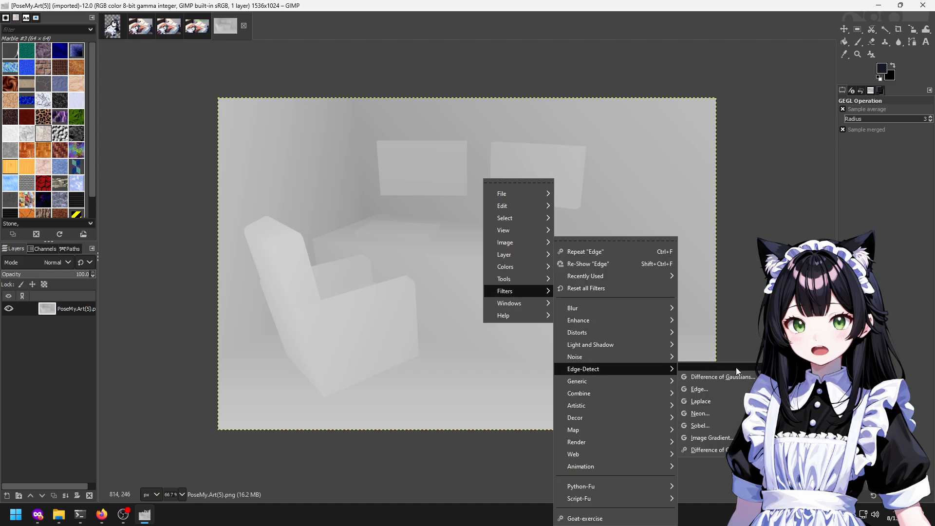
left_click(699, 389)
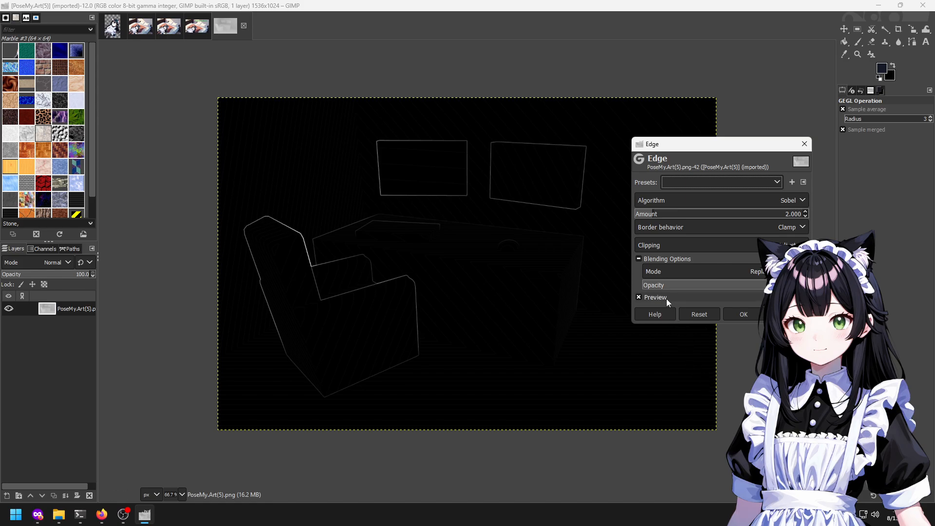
key("Escape")
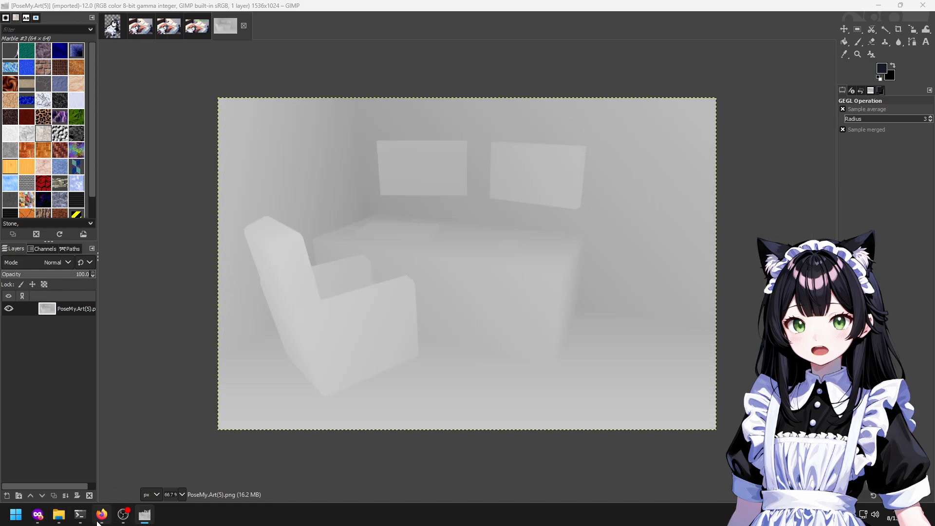
Switch back to PoseMy.Art in the browser and preview the scene's depth shading and depth range.
left_click(101, 515)
key("F11")
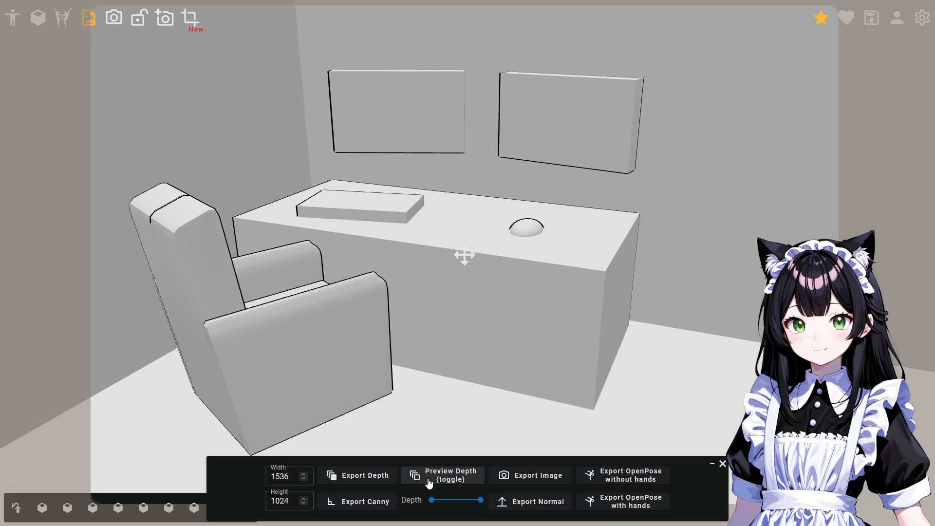
left_click(446, 482)
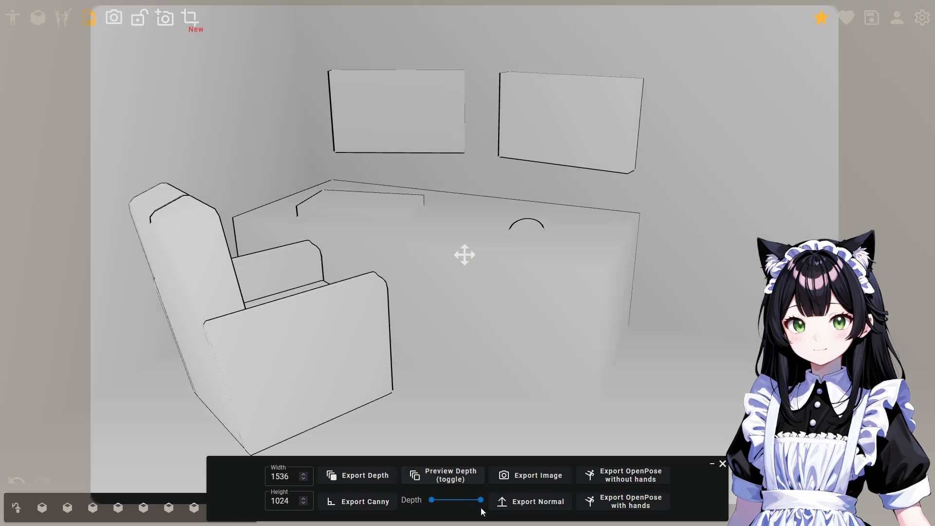
left_click_drag(480, 500, 432, 500)
Export the scene's normal map and Canny edge image at 1536 by 1024.
left_click(535, 501)
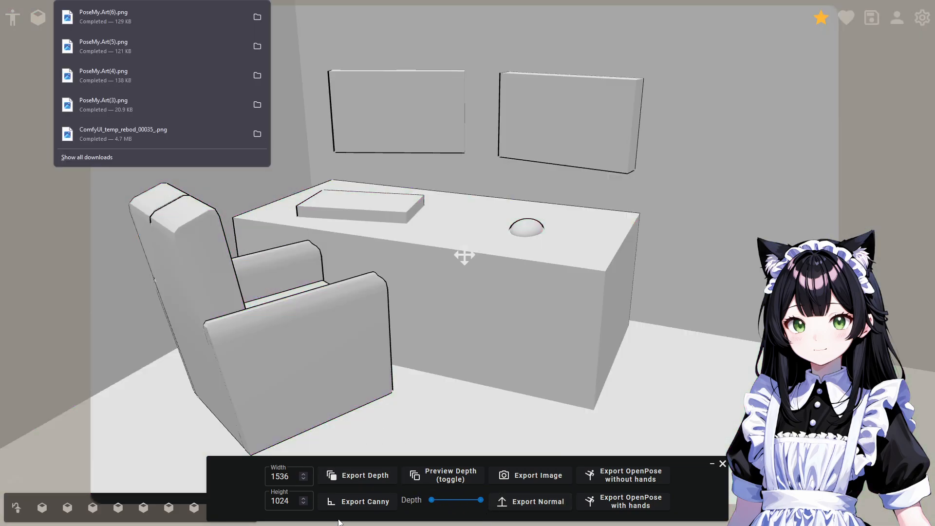
left_click(372, 502)
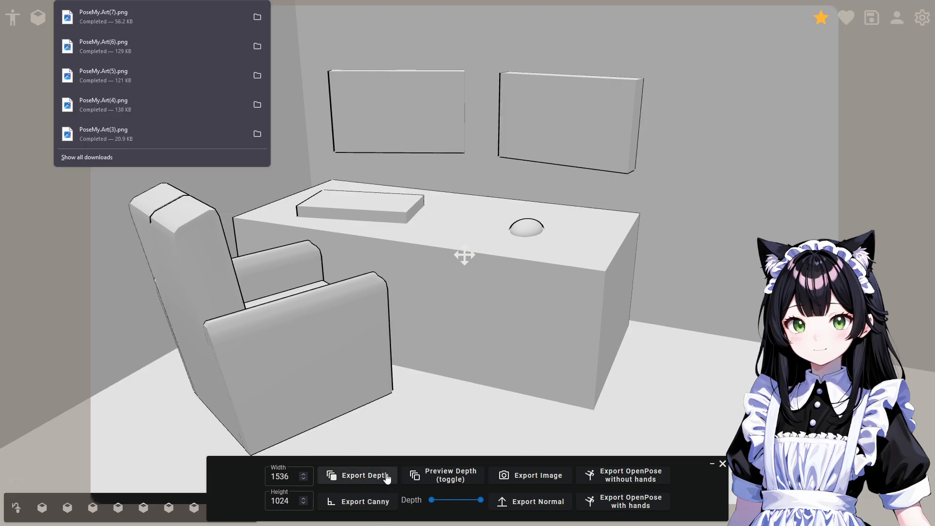
left_click(453, 481)
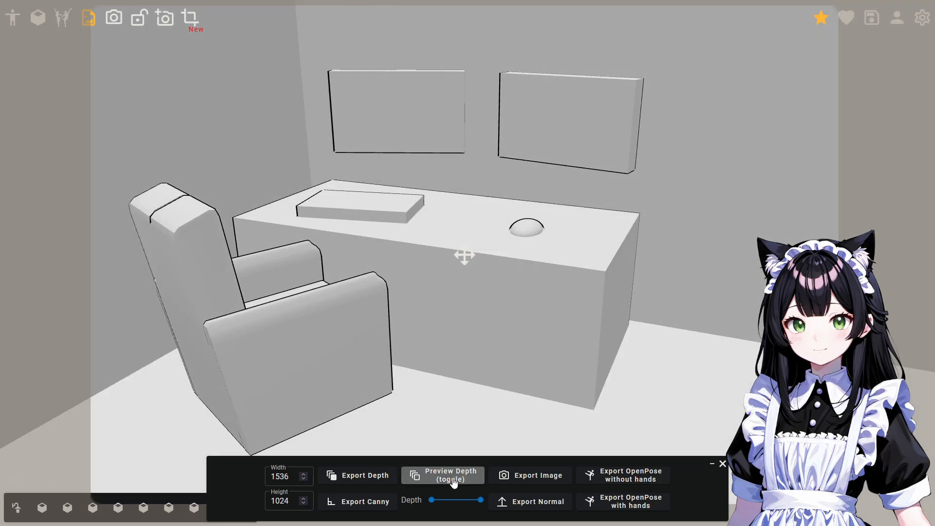
key("alt+Tab")
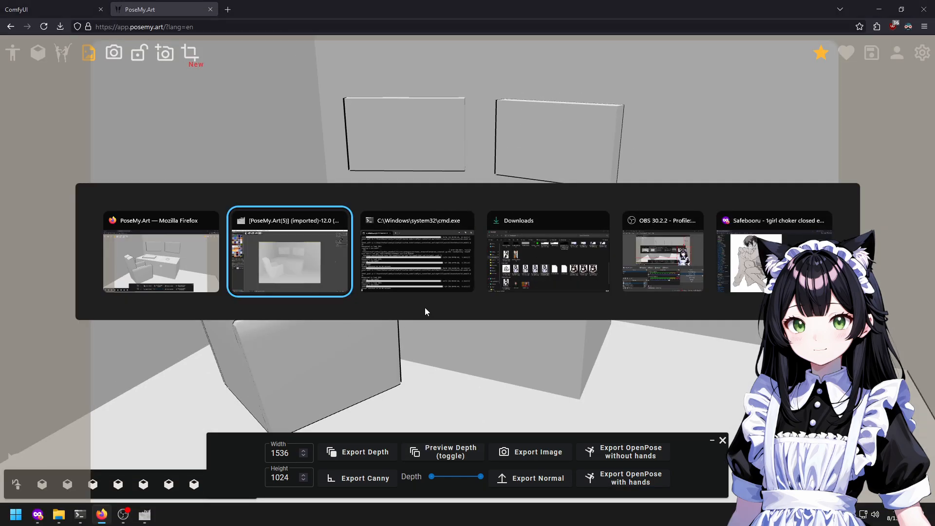
Switch to ComfyUI and upload the exported normal map PoseMy.Art(6).png into the SD1.5 ControlNet group's Load Image node.
left_click(95, 8)
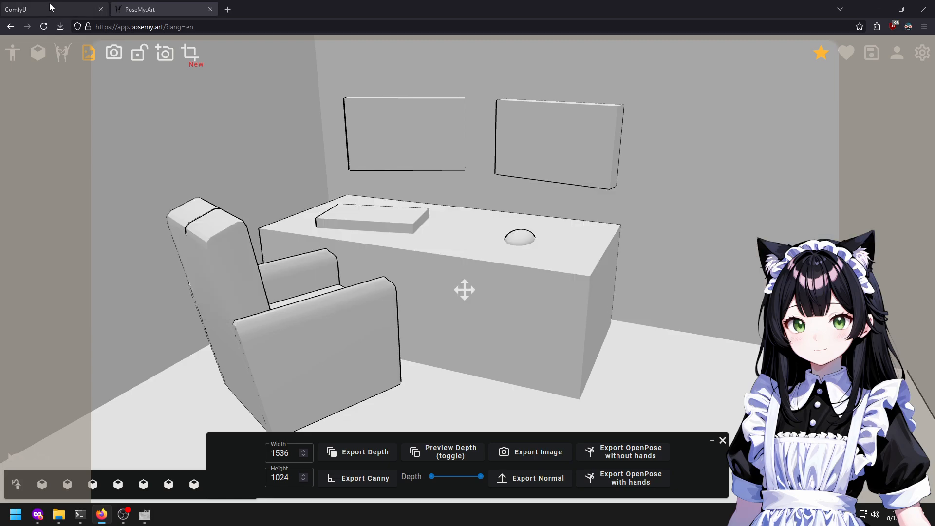
left_click(161, 325)
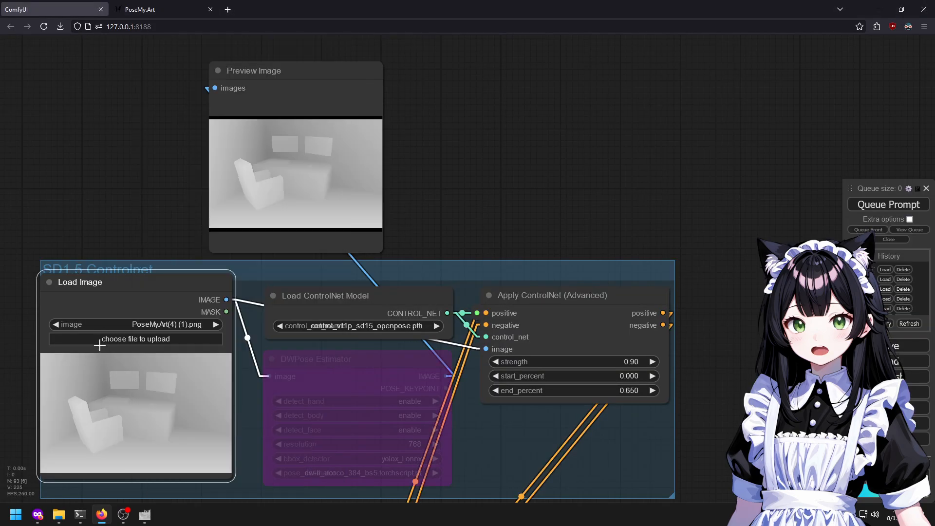
left_click(104, 339)
double_click(415, 252)
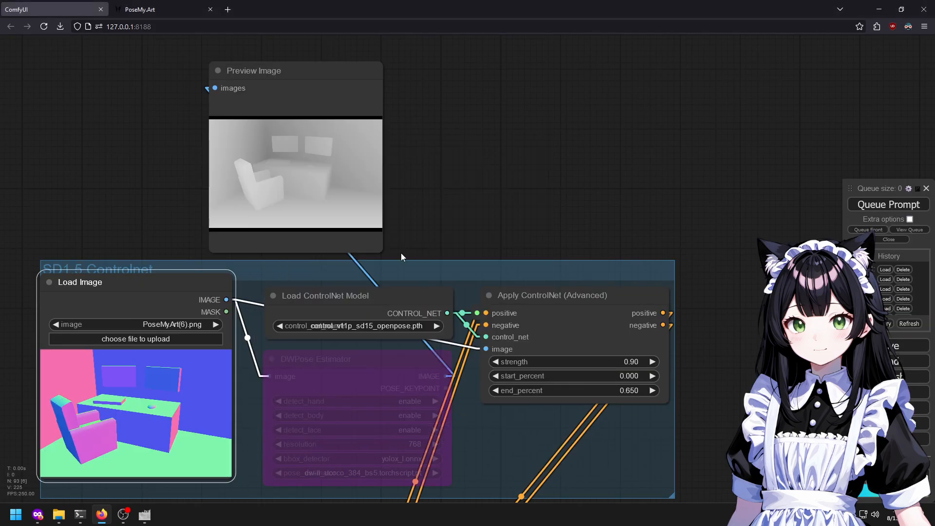
Set the ControlNet model to control_v11p_sd15_normalbae.pth.
left_click(394, 335)
type("norma")
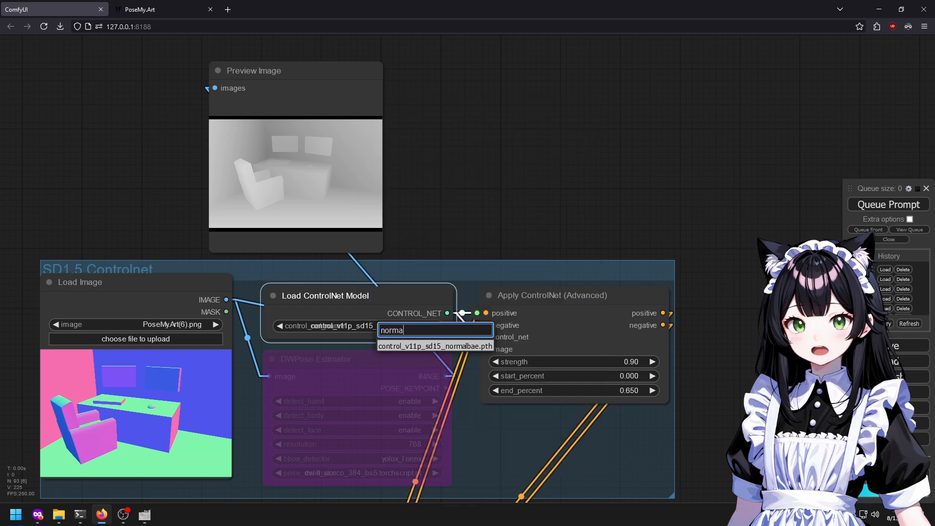
left_click(435, 346)
Queue the prompt, then examine the generated computer room image and the normal map input.
scroll(507, 195, "down", 6)
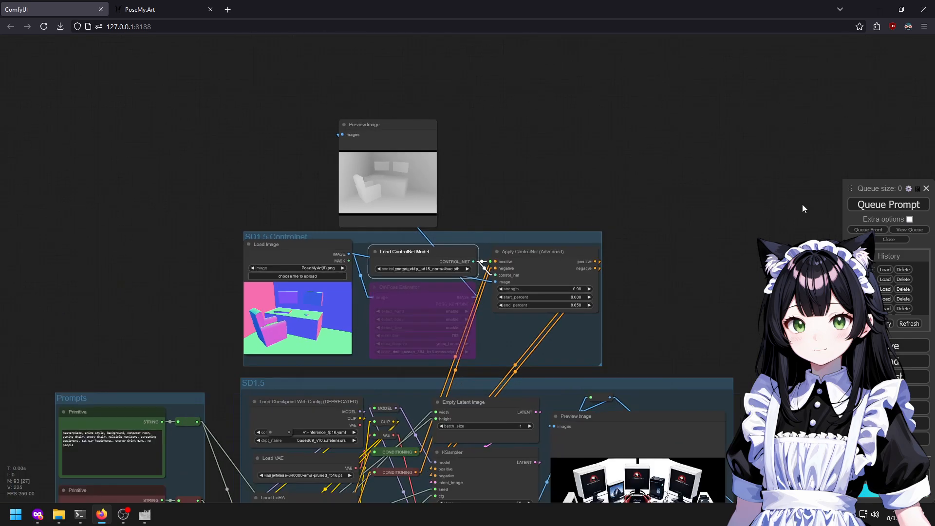
left_click(866, 205)
left_click_drag(643, 290, 576, 179)
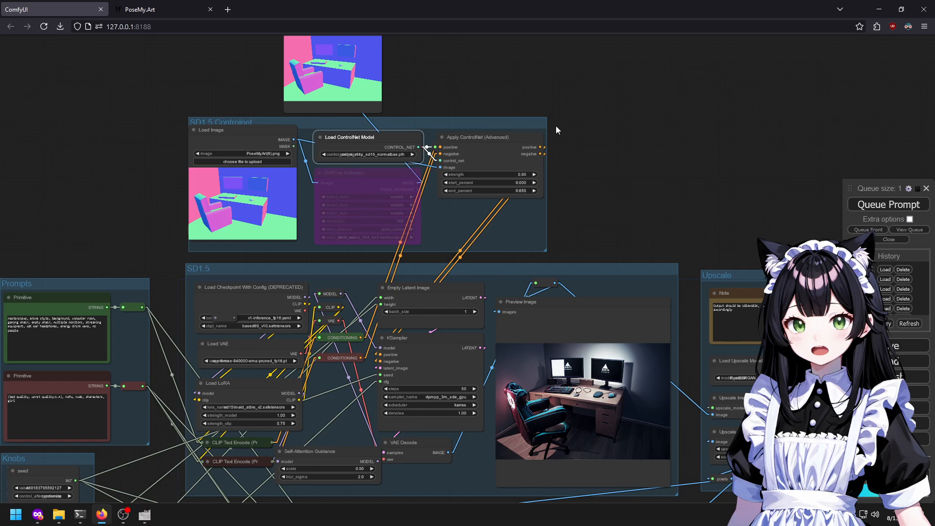
scroll(222, 206, "up", 15)
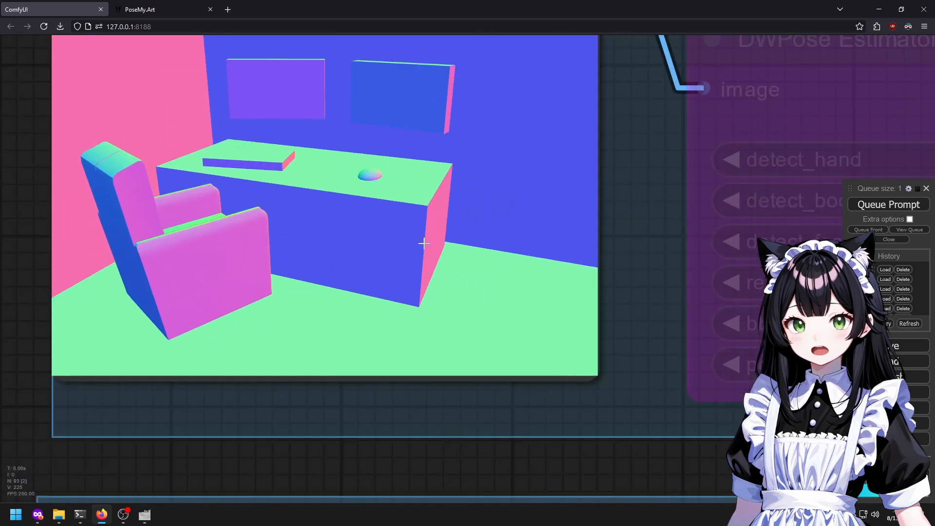
scroll(385, 227, "down", 4)
Look up "normal map" on Wikipedia in a new browser tab and skim the Normal mapping article.
key("ctrl+t")
type("!wqi")
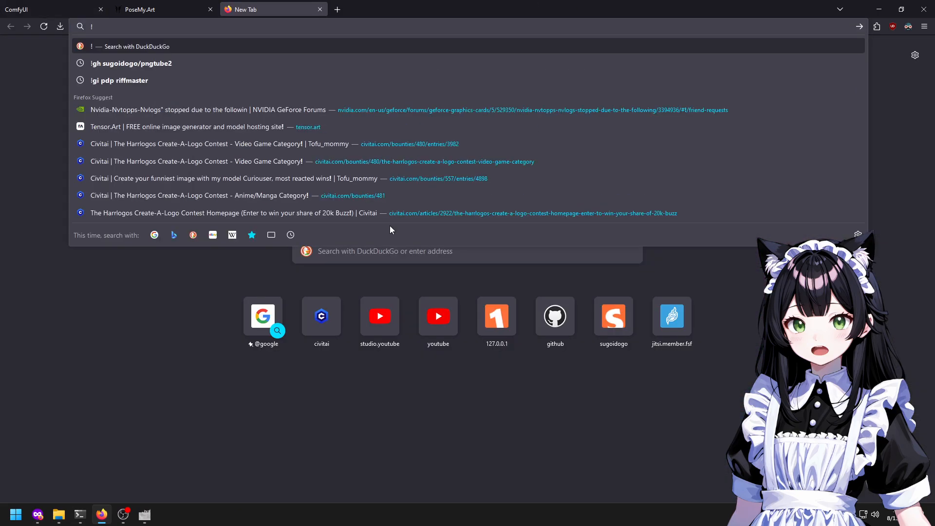
key("BackSpace")
key("BackSpace")
type("iki normal ma")
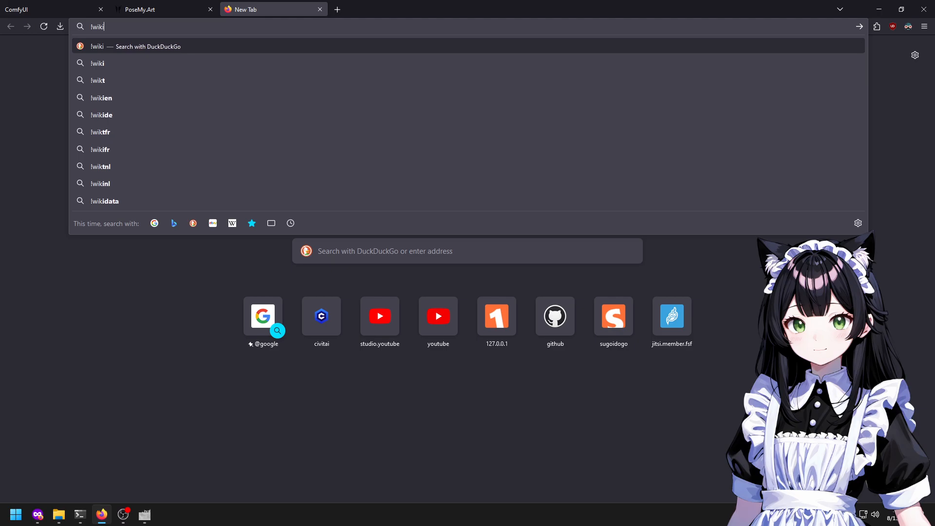
type("p")
key("Return")
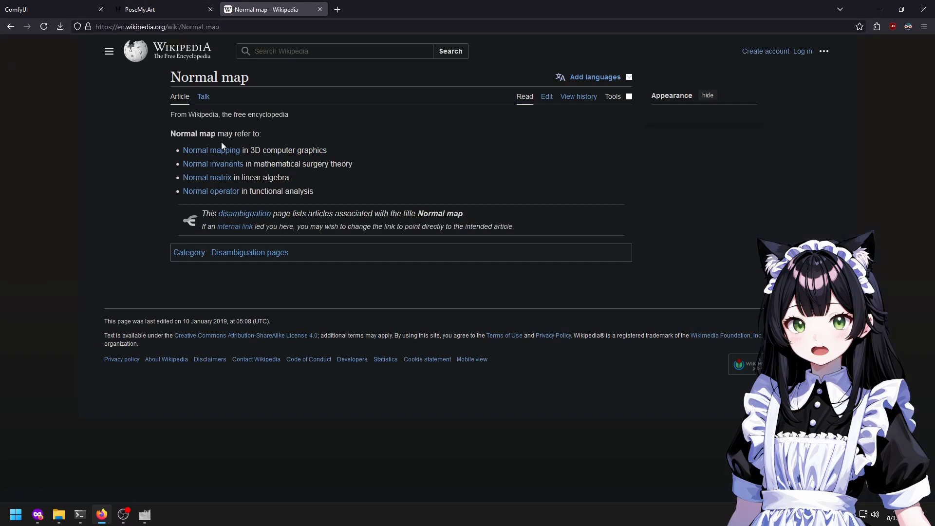
left_click(216, 147)
scroll(563, 272, "down", 5)
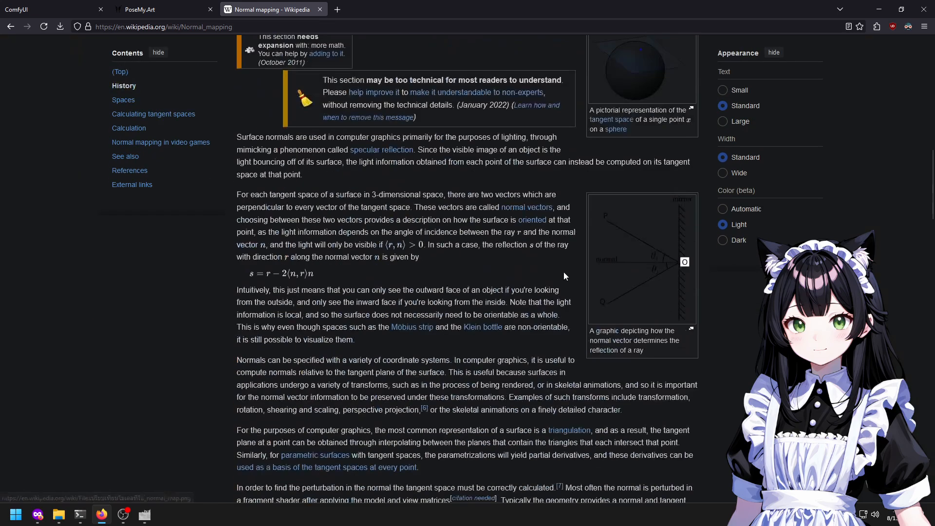
Return to the disambiguation page, search Wikipedia for "normal vector" and look through the article's explanation and diagrams of surface normals.
key("alt+Left")
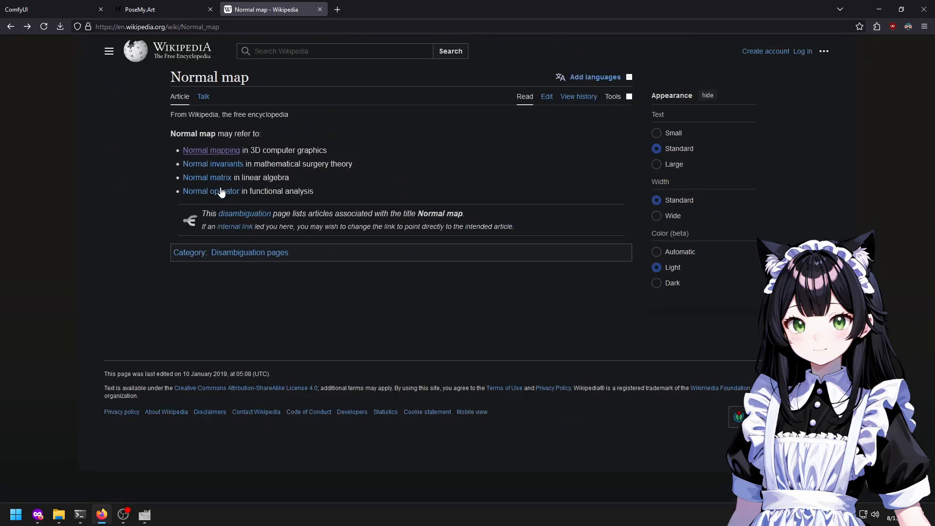
left_click(284, 49)
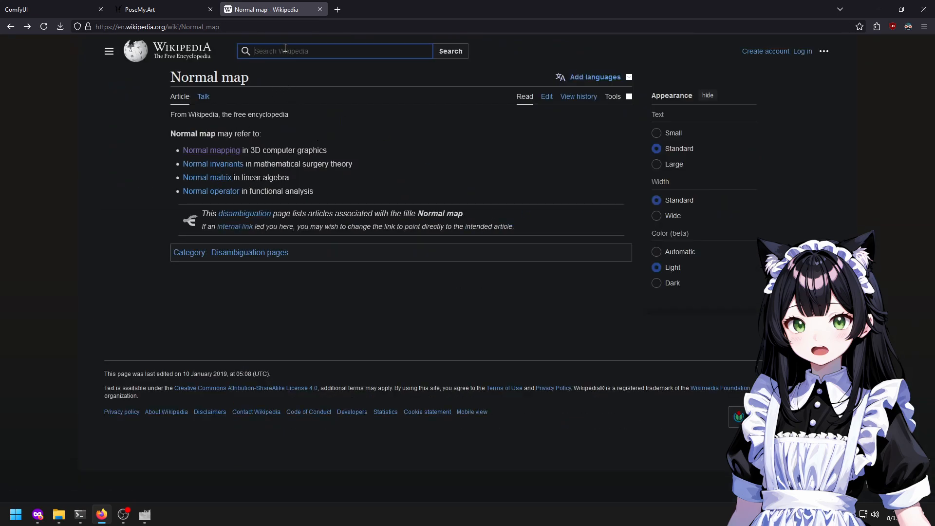
type("normal vector")
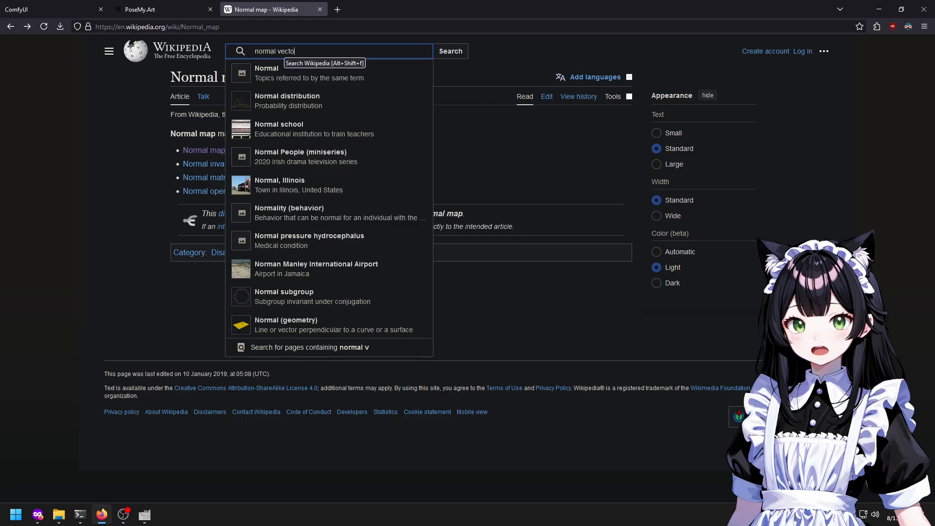
key("Return")
scroll(500, 140, "down", 20)
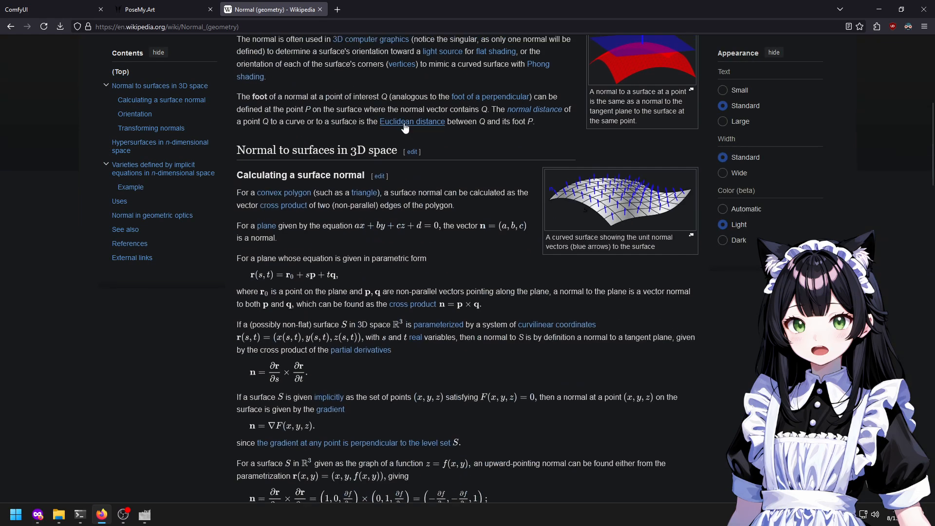
scroll(470, 241, "up", 20)
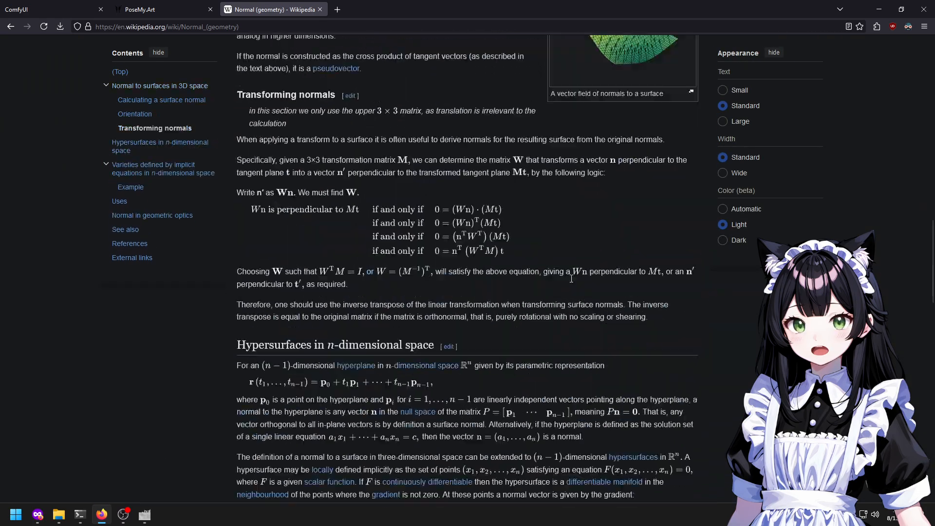
scroll(582, 132, "up", 8)
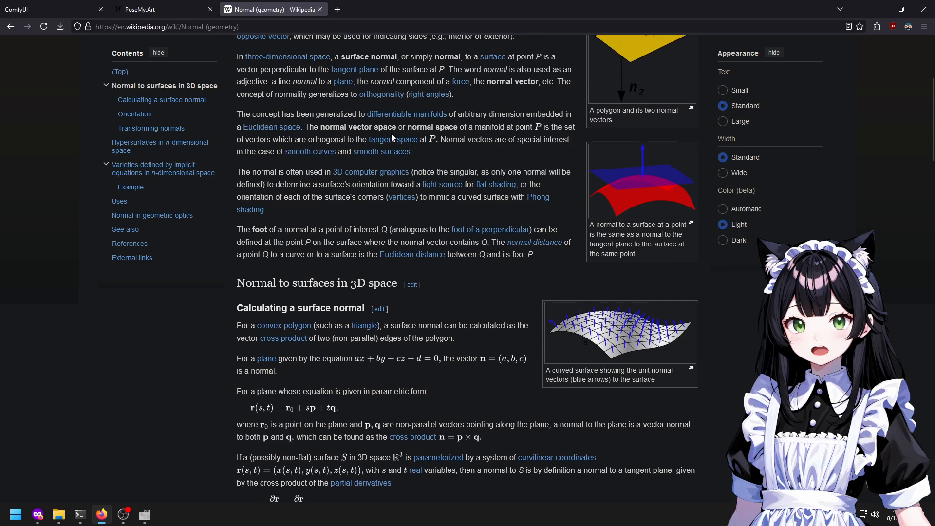
Search Wikipedia for "normal map" and open the article on normal mapping in 3D computer graphics.
left_click(397, 53)
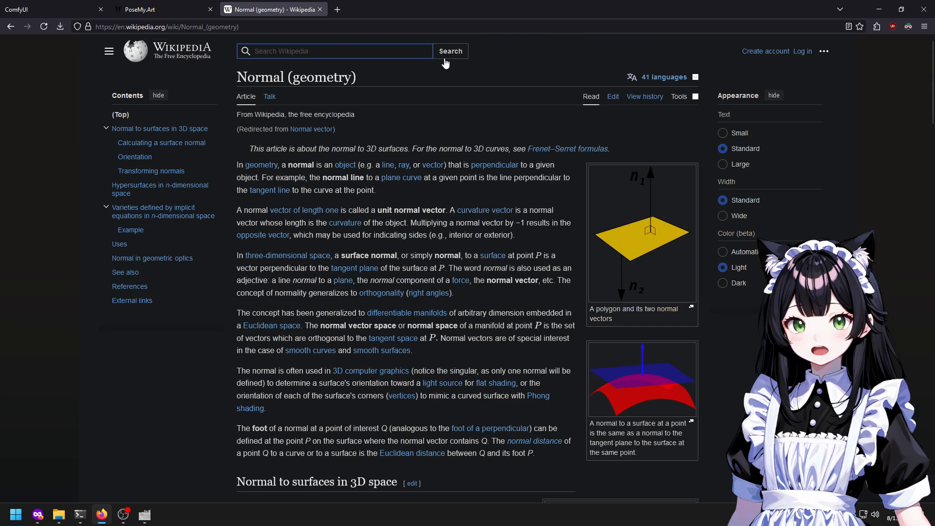
type("normal map")
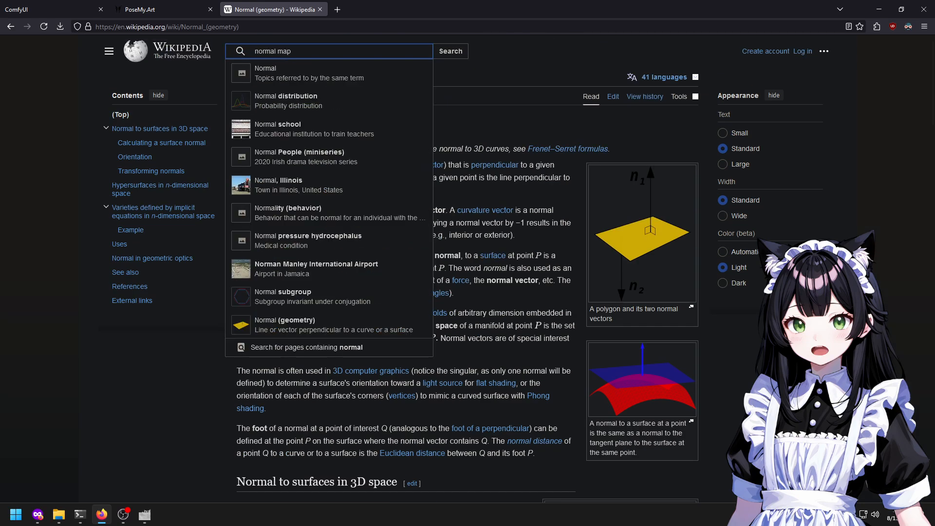
key("Return")
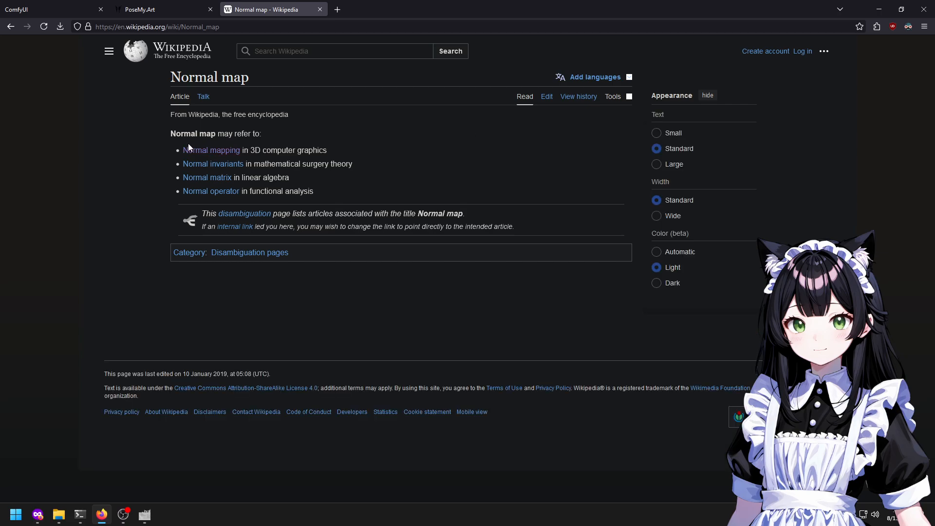
left_click(190, 151)
scroll(595, 207, "down", 10)
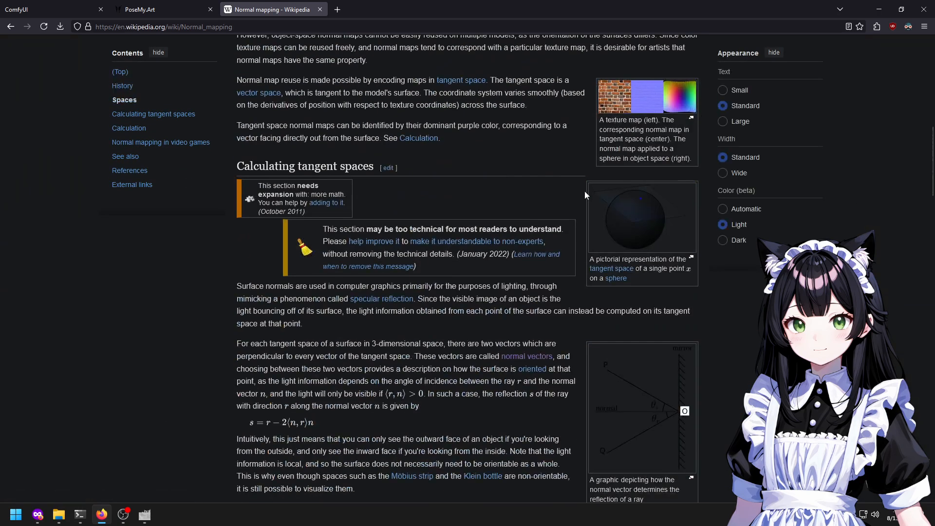
Open the brick wall normal map illustration from the article in a separate tab and view NormalMaps.png at full size.
middle_click(652, 108)
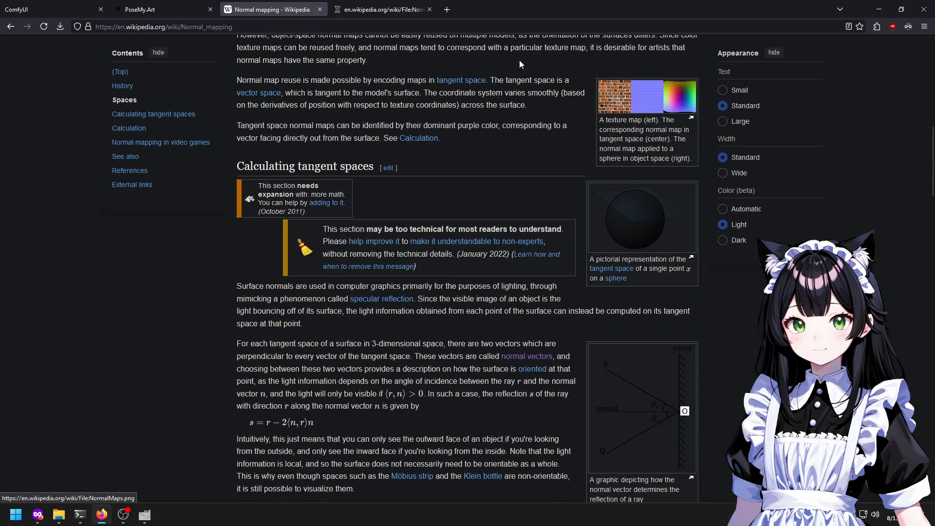
left_click(370, 10)
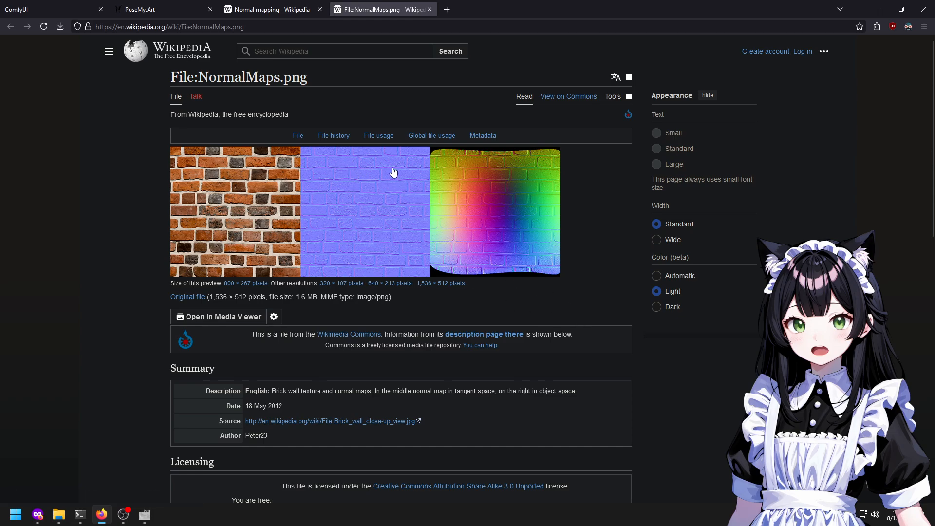
left_click(329, 197)
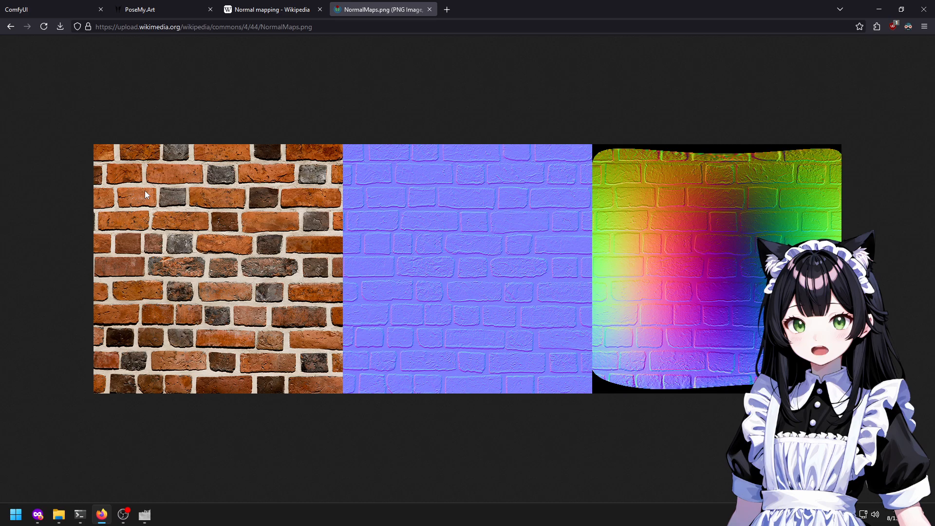
Switch to ComfyUI and examine the generated desk and gaming chair image in the SD1.5 preview up close.
left_click(173, 7)
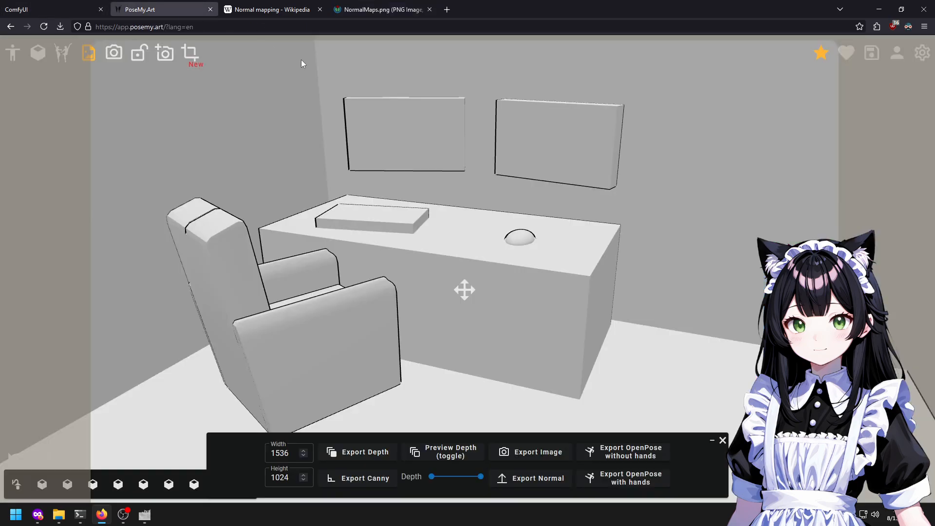
left_click(49, 9)
scroll(520, 101, "down", 10)
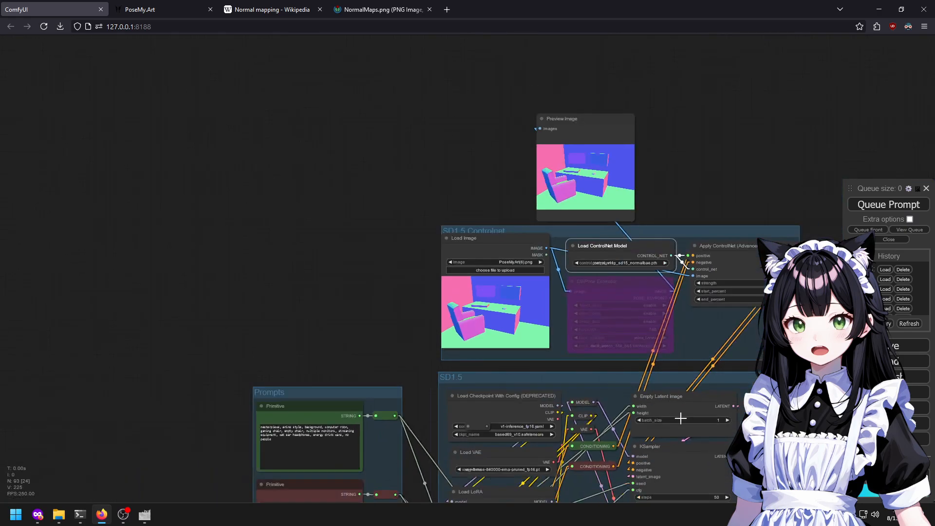
scroll(520, 101, "up", 8)
scroll(520, 100, "up", 10)
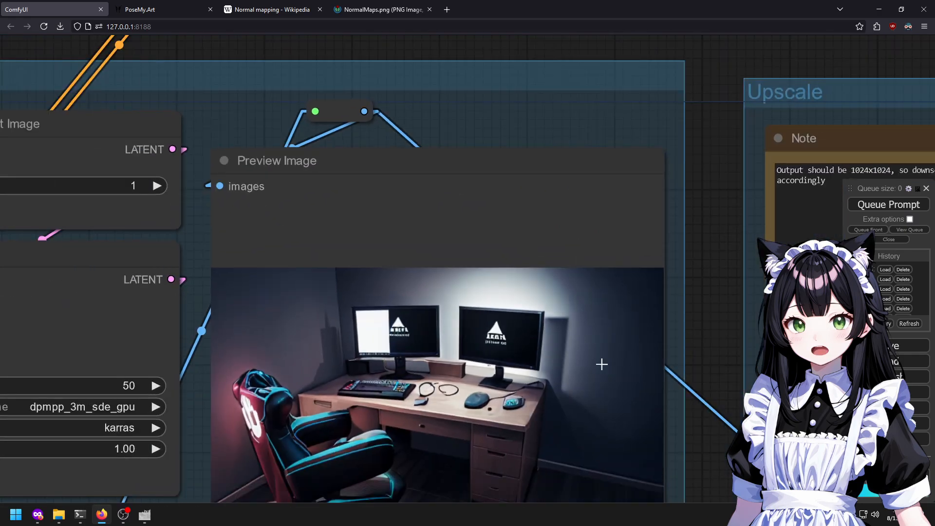
left_click_drag(697, 424, 670, 257)
left_click_drag(666, 454, 679, 471)
scroll(429, 230, "up", 4)
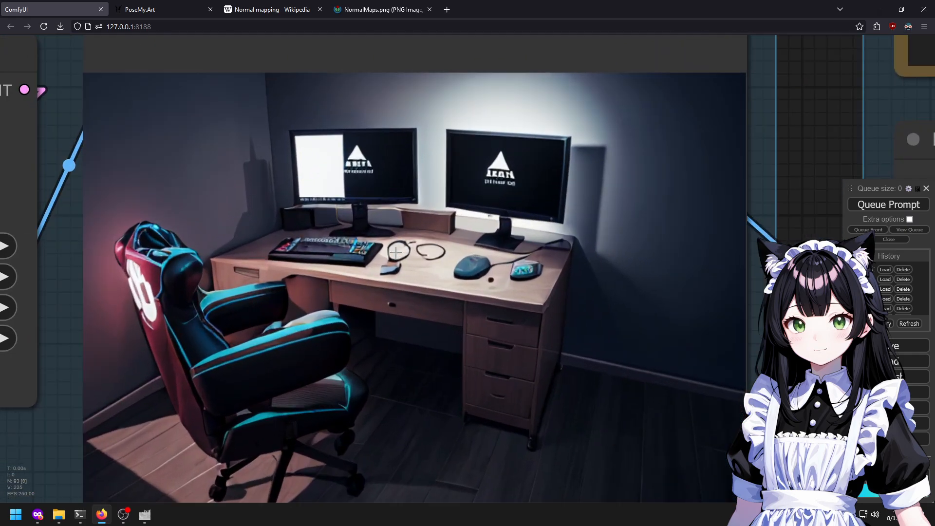
scroll(422, 235, "down", 3)
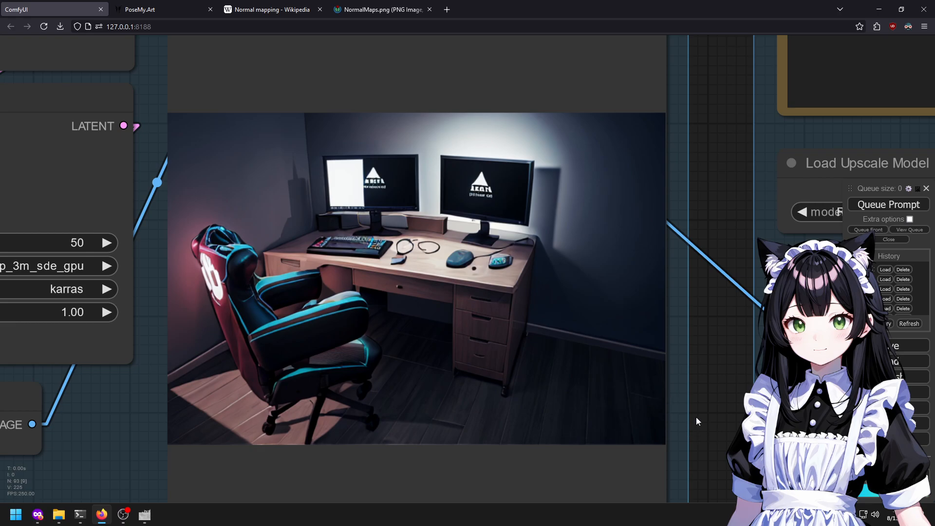
left_click_drag(693, 427, 687, 215)
left_click_drag(695, 482, 636, 246)
left_click_drag(550, 171, 618, 405)
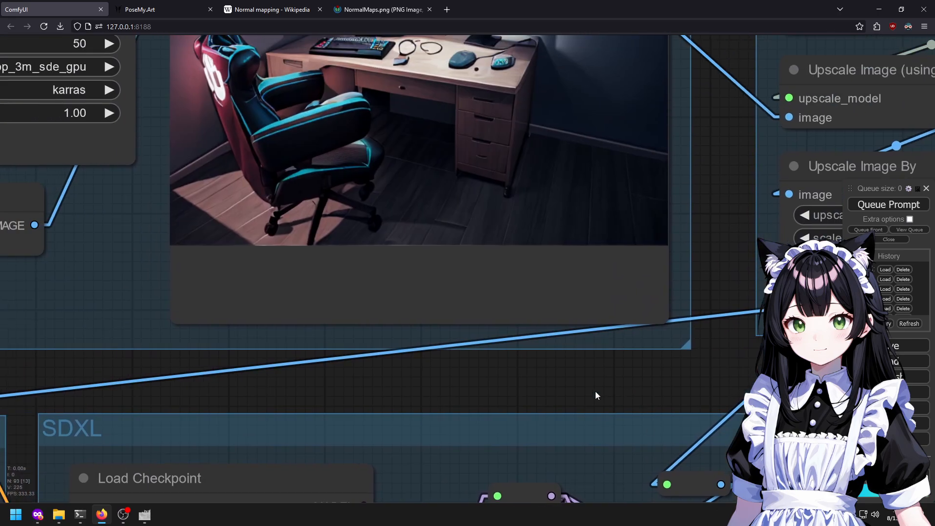
Increase the weight of "anime style" to 1.1 in the positive prompt.
scroll(554, 375, "down", 4)
scroll(375, 348, "down", 4)
left_click_drag(64, 324, 471, 321)
scroll(61, 124, "up", 5)
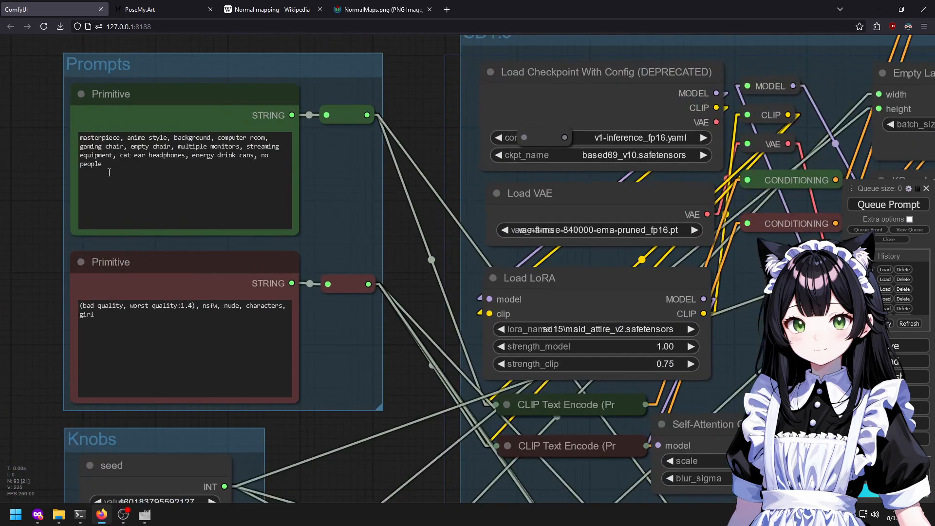
scroll(19, 151, "up", 4)
left_click_drag(219, 184, 223, 126)
double_click(198, 129)
key("ctrl+Up")
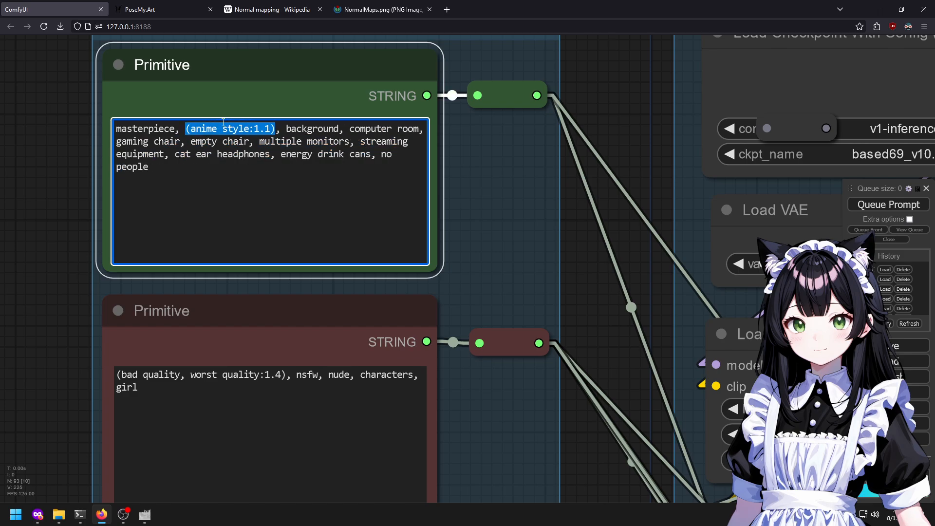
Append ", black outlines, blank monitors, white desk, black desk mat" to the positive prompt and queue the generation.
left_click(205, 180)
type(", black outlines,")
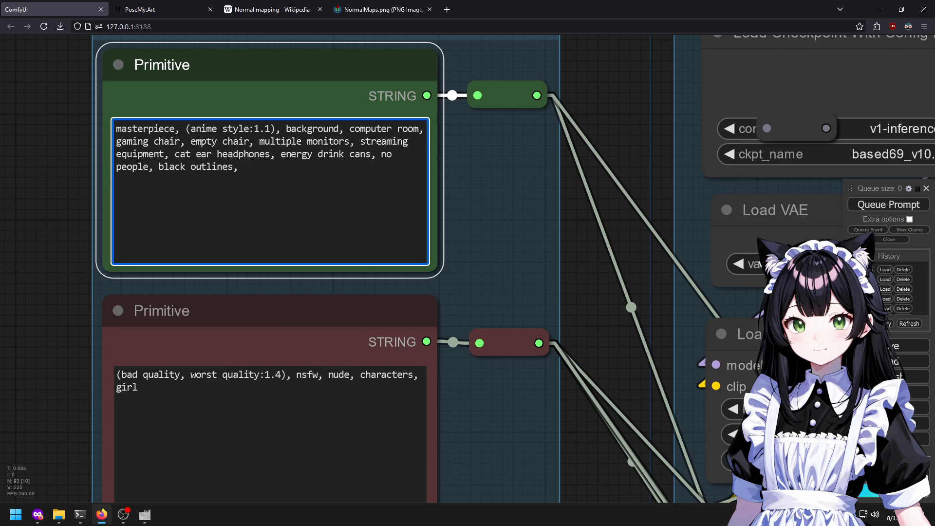
type(" blank moit")
type("nitors, white desk, ")
type("black desk mat")
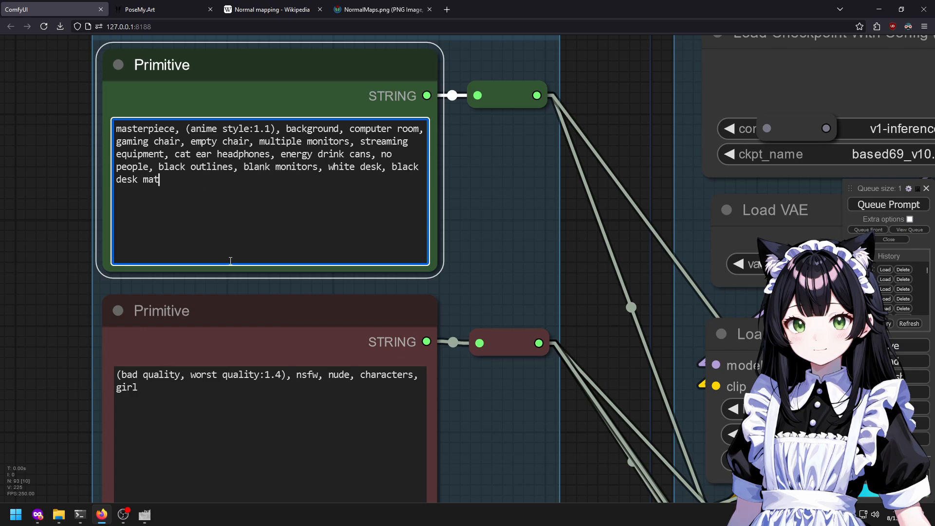
Examine the newly generated room image in the SD1.5 and Upscale previews.
scroll(73, 223, "down", 6)
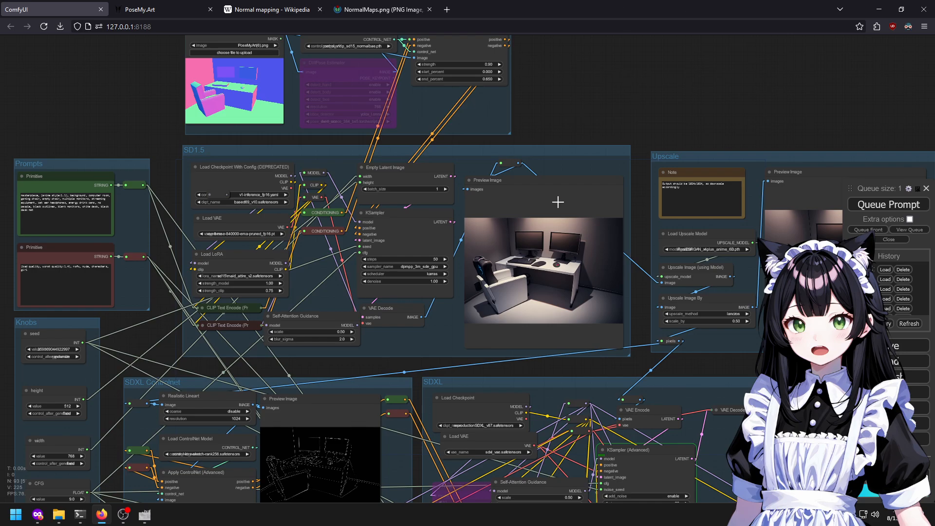
scroll(557, 210, "up", 10)
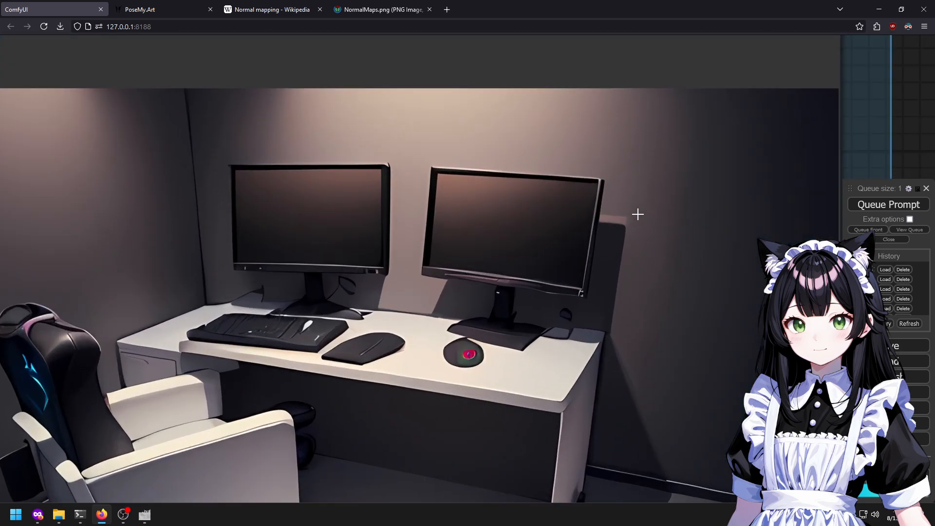
scroll(445, 443, "down", 3)
left_click_drag(398, 467, 453, 315)
scroll(416, 365, "down", 3)
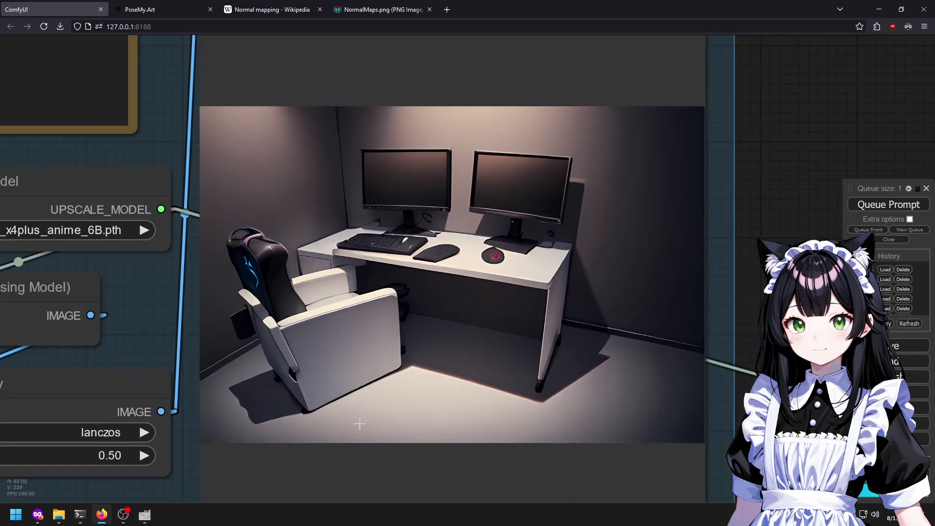
left_click_drag(398, 356, 479, 222)
Add ", sofa" to the negative prompt and increase the weight of "gaming chair" to 1.1 in the positive prompt.
scroll(480, 222, "down", 12)
left_click_drag(228, 309, 681, 333)
scroll(84, 127, "up", 6)
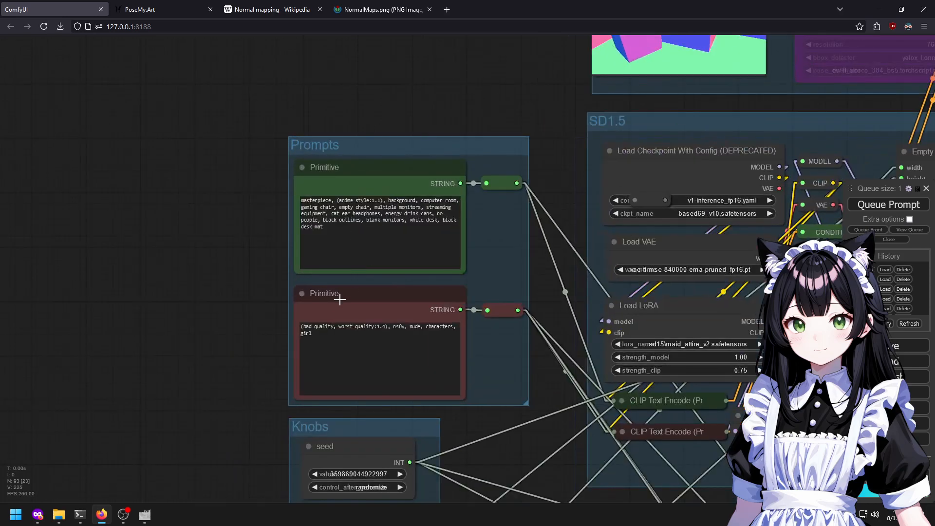
scroll(279, 177, "up", 5)
left_click(462, 452)
type(", sofa")
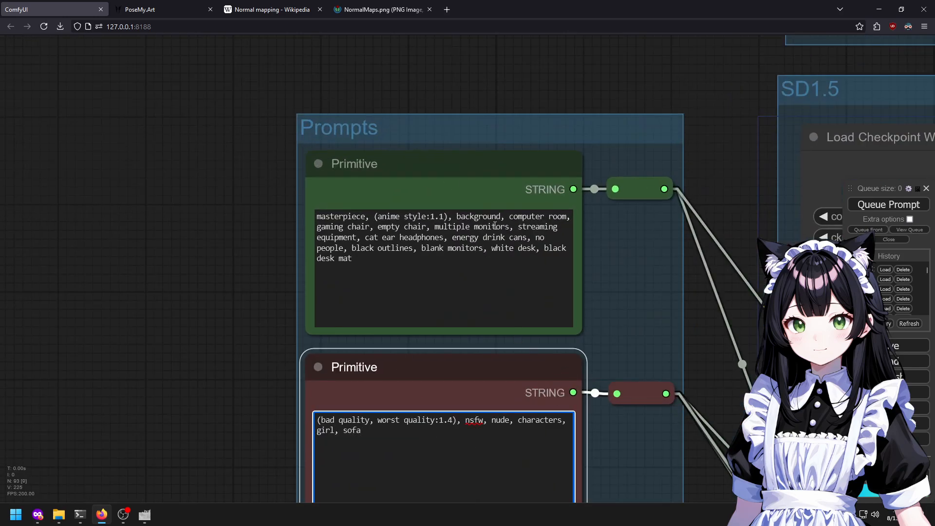
left_click_drag(335, 229, 350, 227)
key("ctrl+Up")
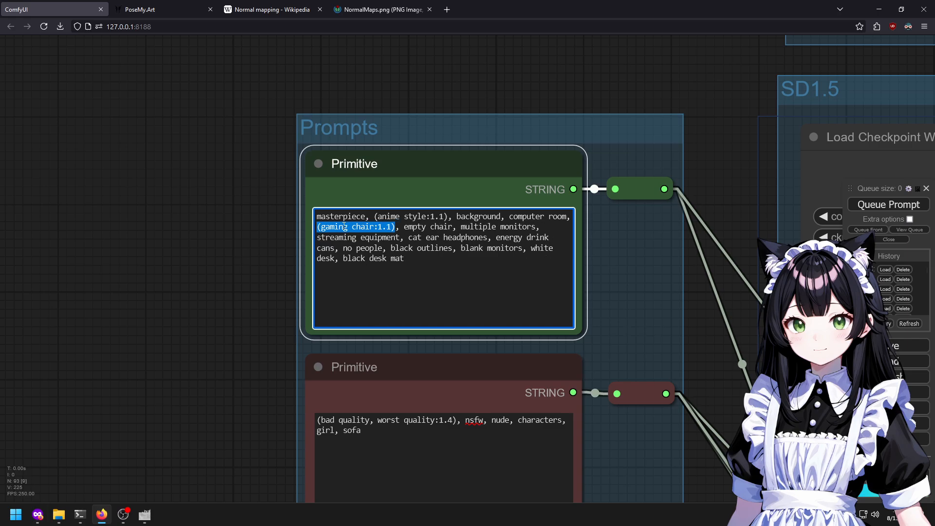
Generate an image with the revised prompts and inspect it in the Upscale preview.
scroll(258, 231, "down", 10)
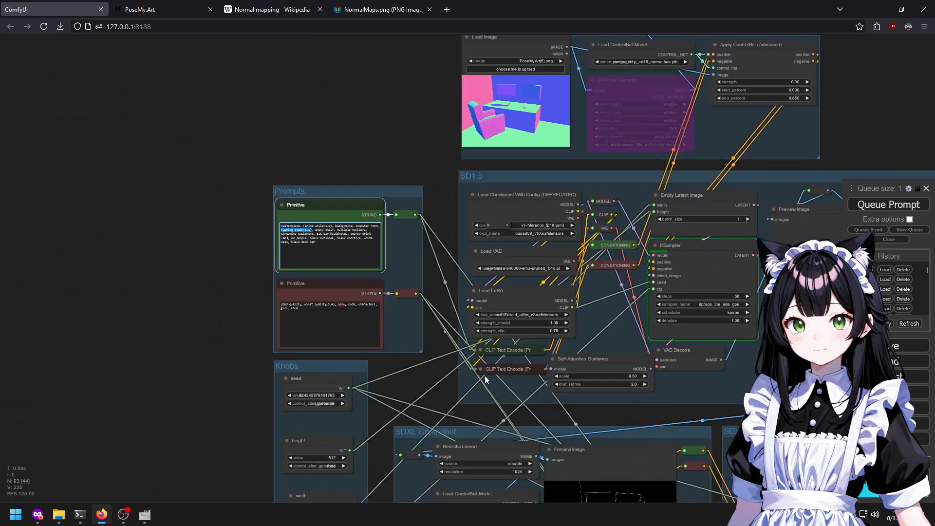
left_click_drag(681, 401, 565, 385)
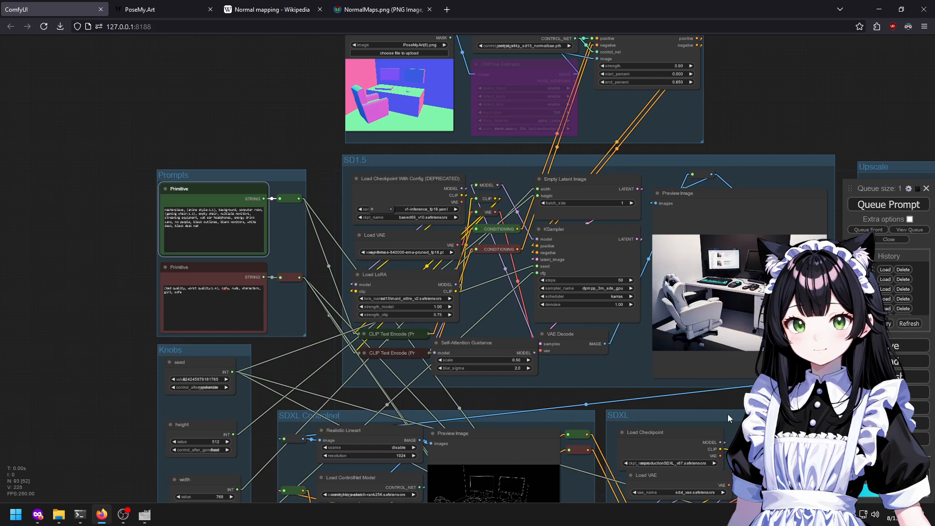
left_click_drag(728, 413, 576, 414)
scroll(503, 325, "up", 5)
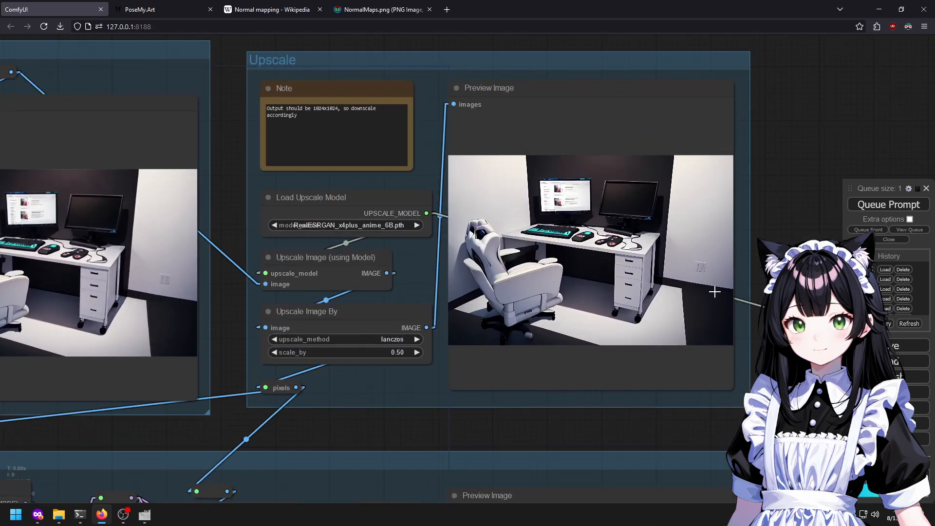
scroll(714, 294, "up", 4)
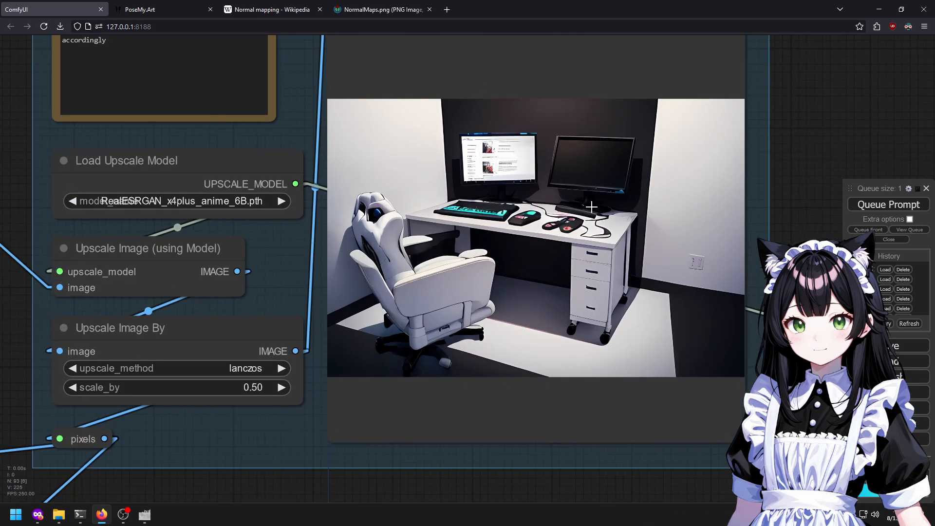
scroll(704, 191, "down", 5)
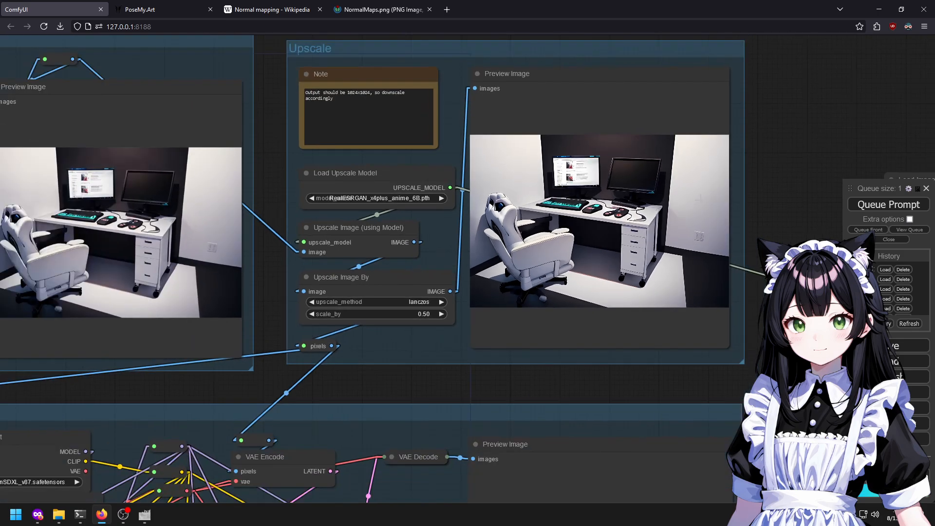
Examine the surface colors of the desk scene's normal map in the preview above the SD1.5 ControlNet group.
left_click_drag(86, 269, 285, 395)
left_click_drag(457, 91, 534, 217)
left_click_drag(386, 170, 615, 309)
scroll(231, 93, "up", 5)
scroll(231, 93, "up", 3)
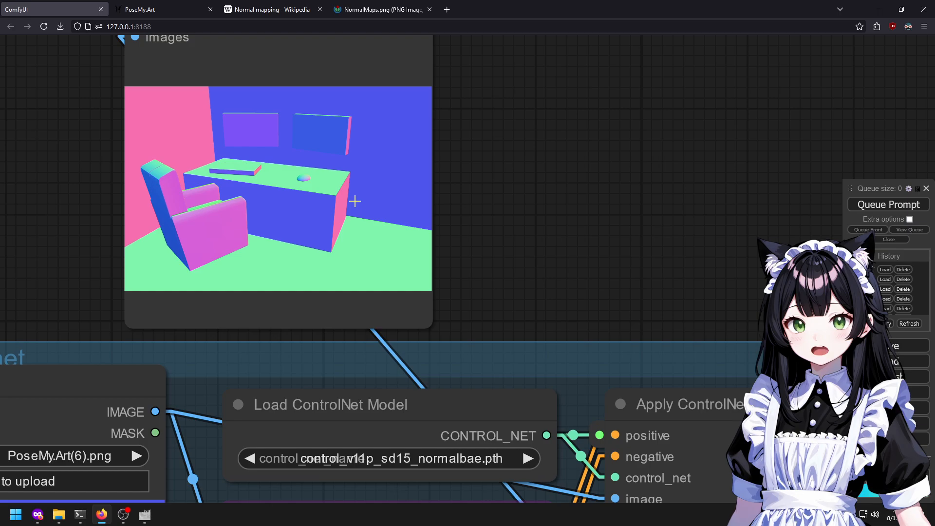
scroll(503, 159, "up", 5)
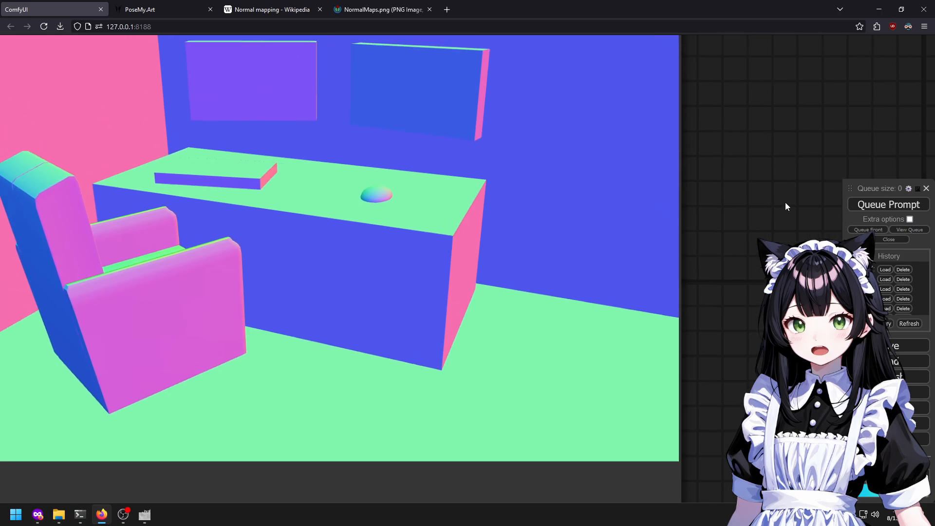
scroll(781, 200, "down", 3)
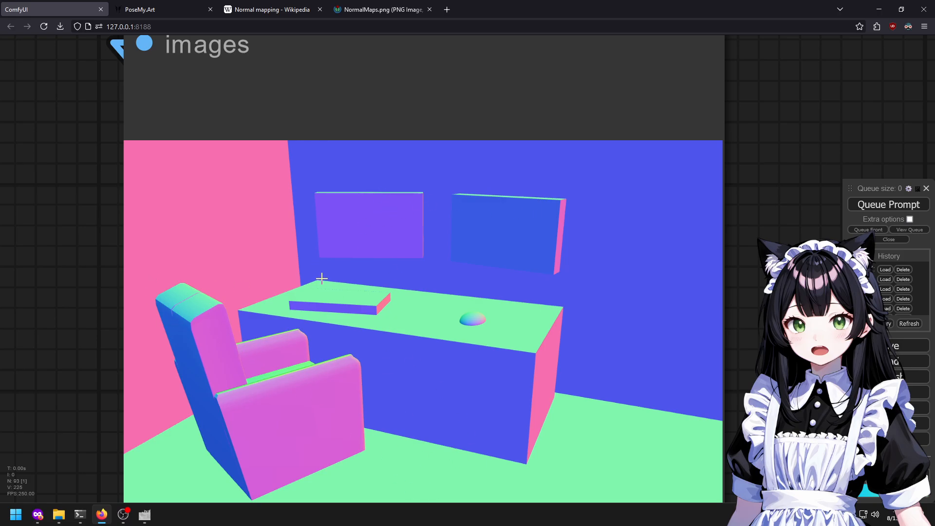
Check the SD1.5 ControlNet strength settings and examine the desk image in the SDXL preview up close.
scroll(322, 263, "down", 10)
left_click_drag(774, 441, 447, 46)
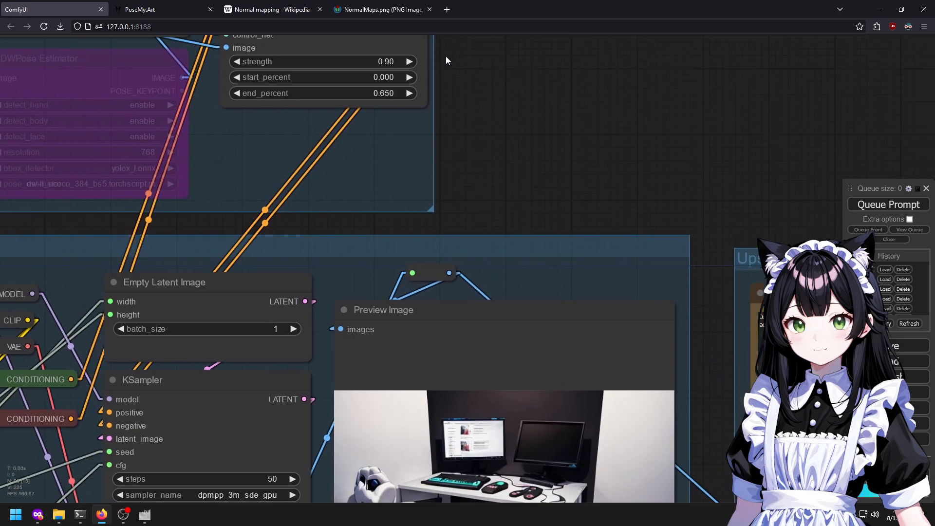
left_click_drag(534, 289, 285, 131)
left_click_drag(508, 265, 206, 138)
scroll(206, 137, "down", 3)
left_click_drag(212, 441, 364, 171)
left_click_drag(552, 312, 275, 185)
scroll(256, 225, "up", 3)
scroll(532, 93, "up", 8)
scroll(584, 156, "down", 3)
scroll(638, 219, "up", 3)
scroll(638, 219, "down", 10)
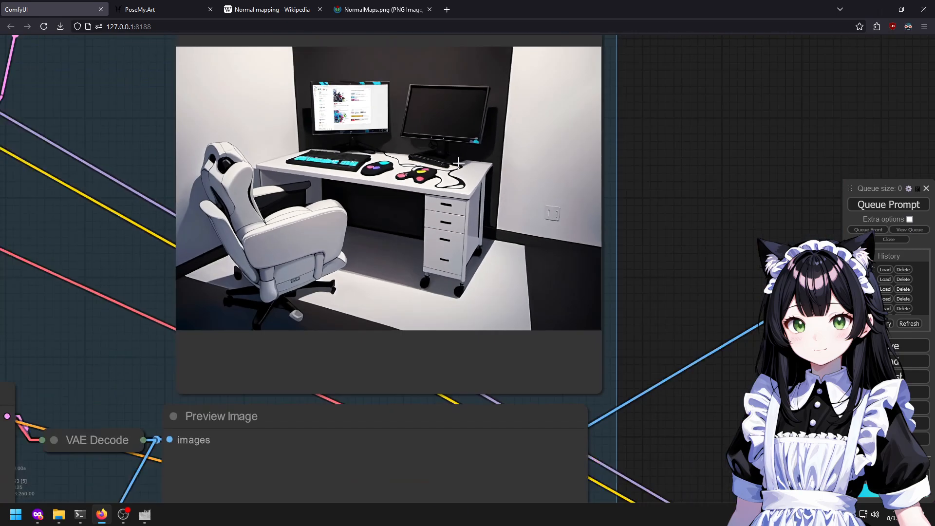
Remove "cat ear headphones, energy drink cans" and its leftover comma from the positive prompt.
scroll(389, 87, "up", 10)
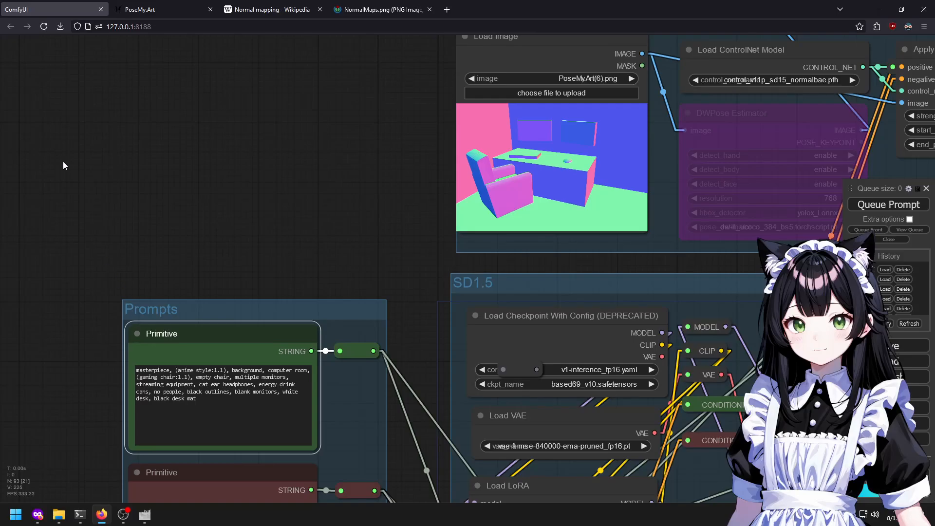
scroll(204, 203, "up", 10)
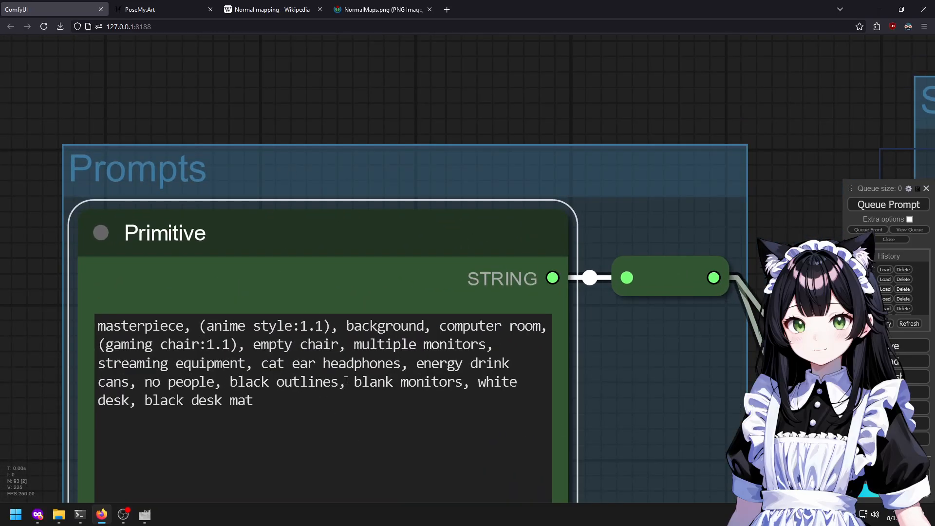
double_click(440, 369)
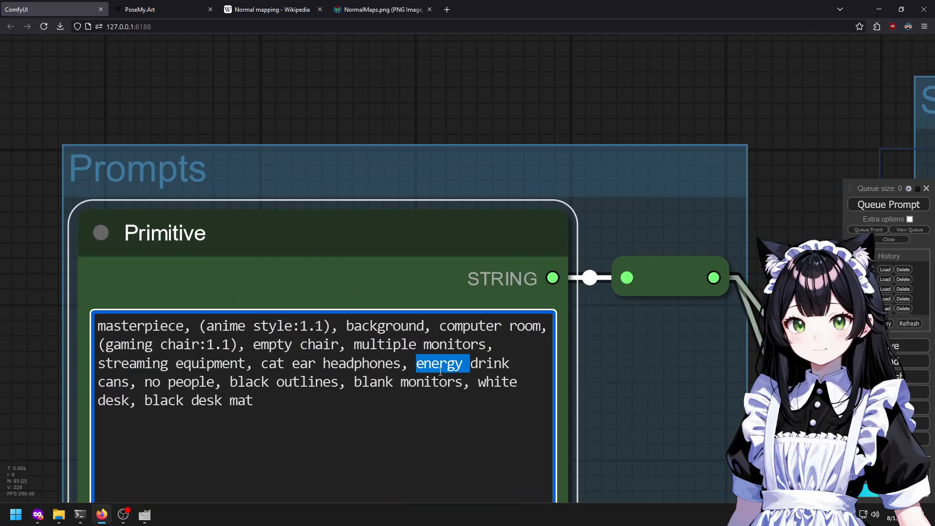
double_click(271, 363)
left_click_drag(271, 363, 125, 382)
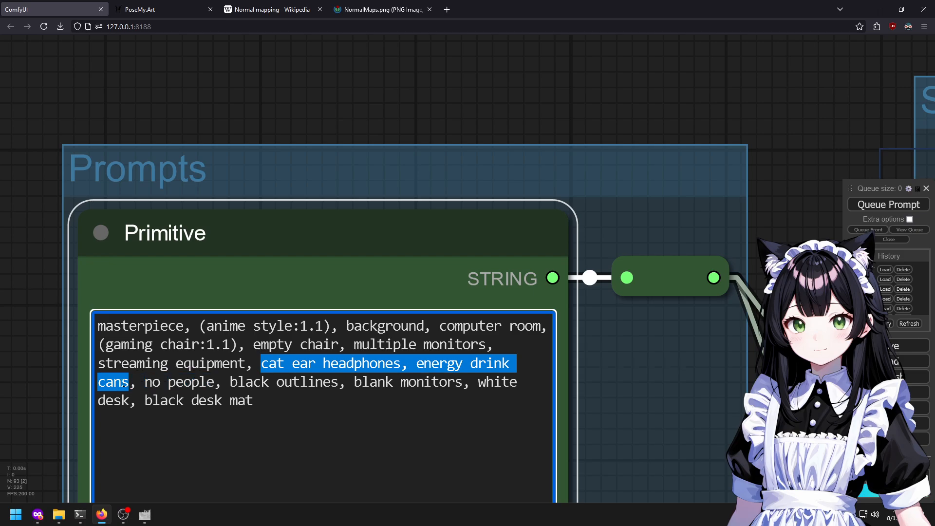
key("BackSpace")
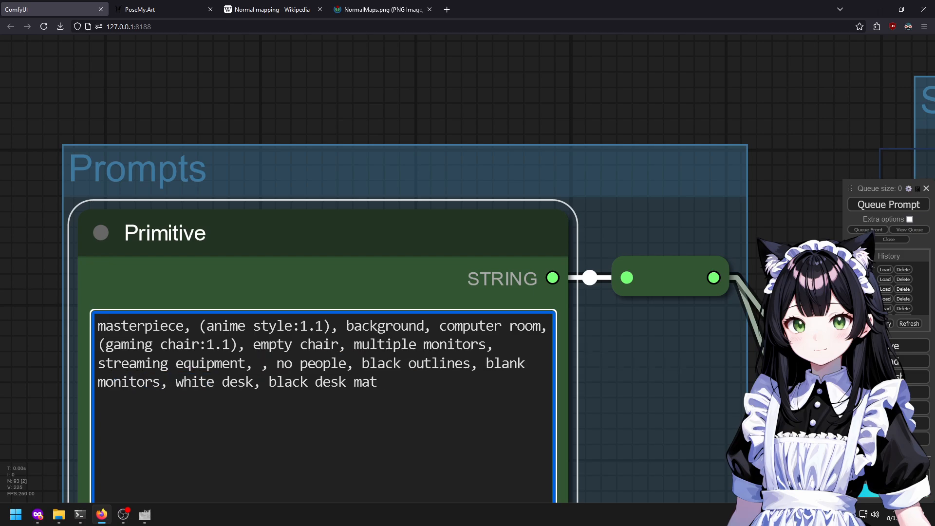
key("BackSpace")
key("BackSpace")
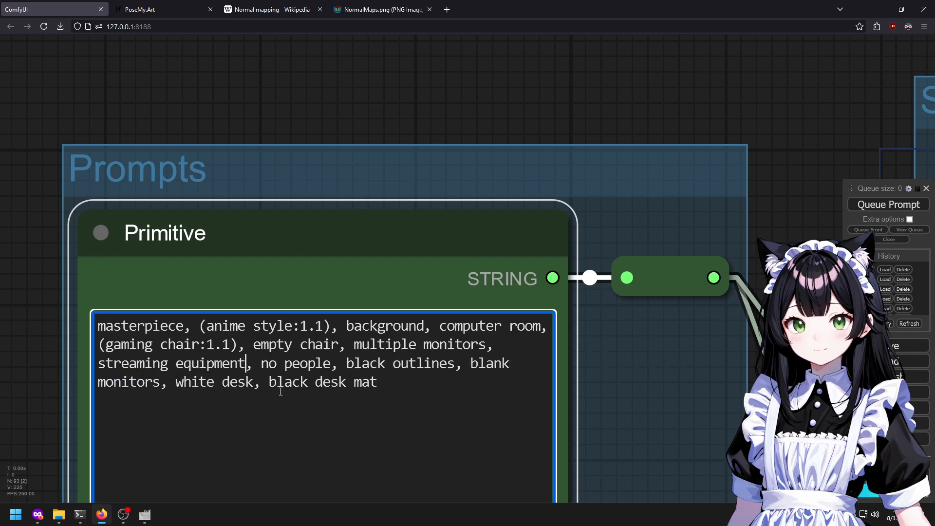
Append ", gaming mouse" to the positive prompt and generate an image, checking it in the SD1.5 preview.
type(", gaming mouse")
scroll(238, 266, "down", 12)
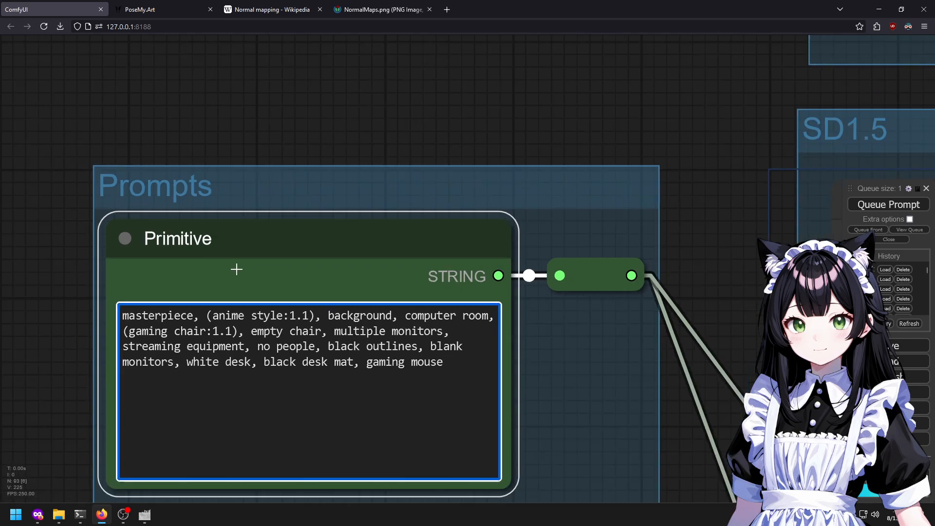
left_click_drag(556, 130, 47, 219)
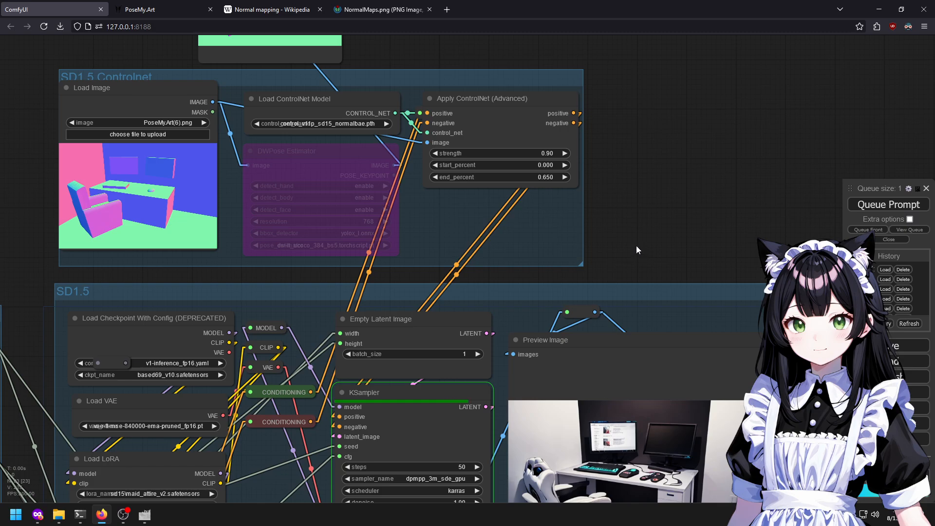
left_click_drag(625, 244, 588, 139)
scroll(517, 75, "up", 3)
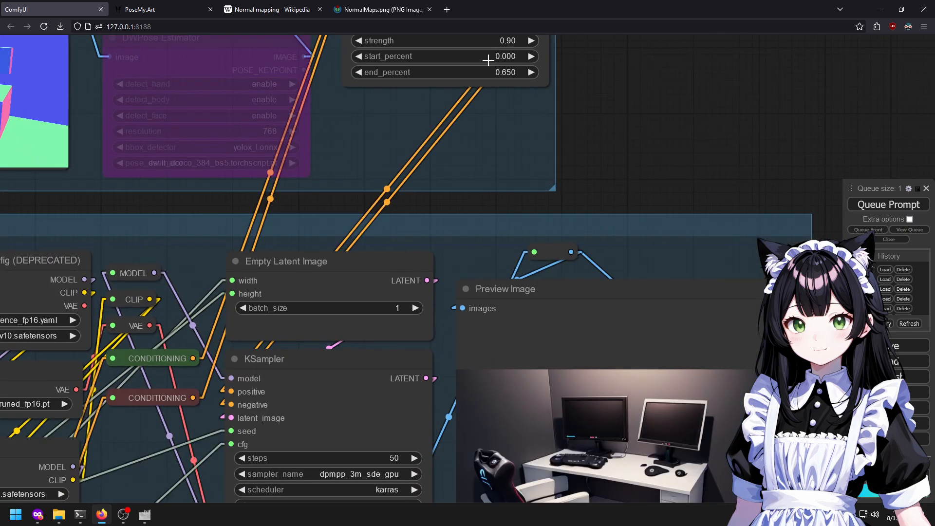
Set the SD1.5 ControlNet's strength to 0.9 and its end_percent to 0.8.
left_click(486, 40)
type("1")
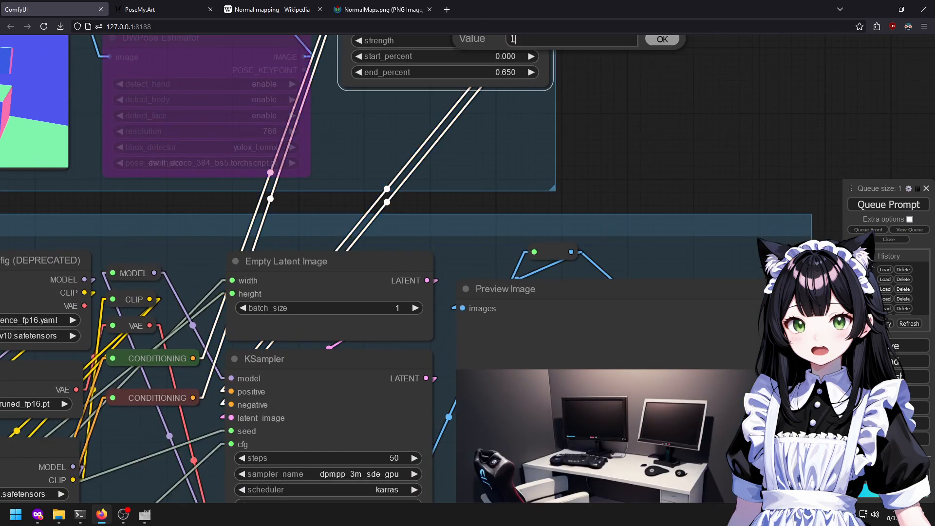
key("Return")
left_click(509, 41)
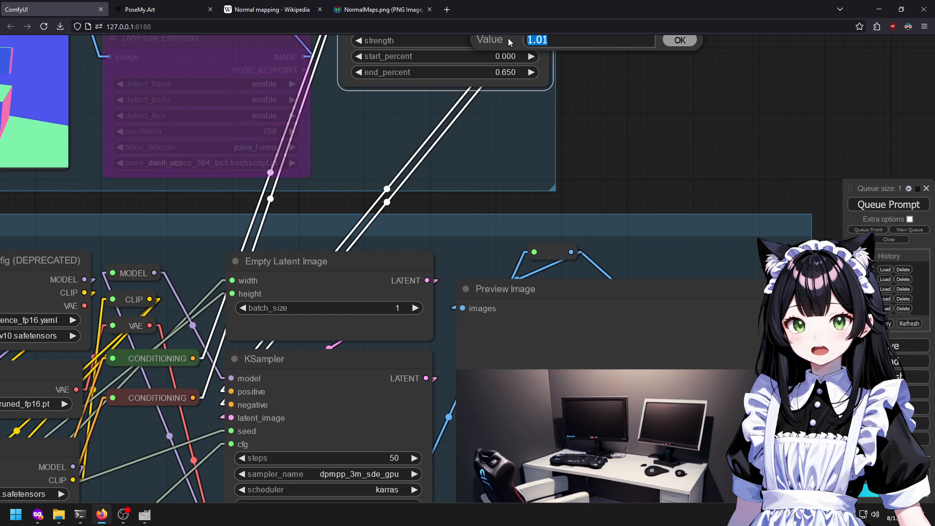
type("0.9")
key("Return")
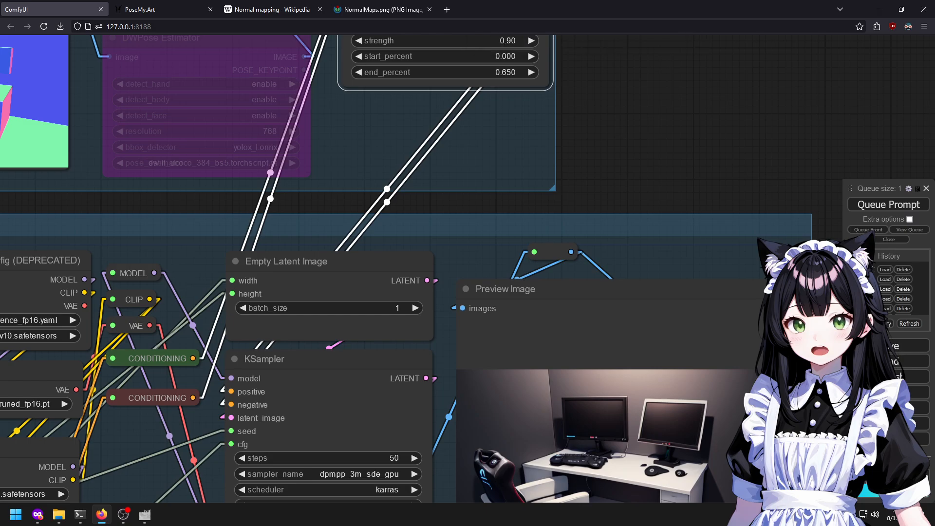
left_click(503, 72)
type("0.8")
key("Return")
Generate an image with the adjusted ControlNet settings and check it in the SD1.5 preview.
scroll(654, 217, "down", 15)
left_click_drag(638, 152, 205, 98)
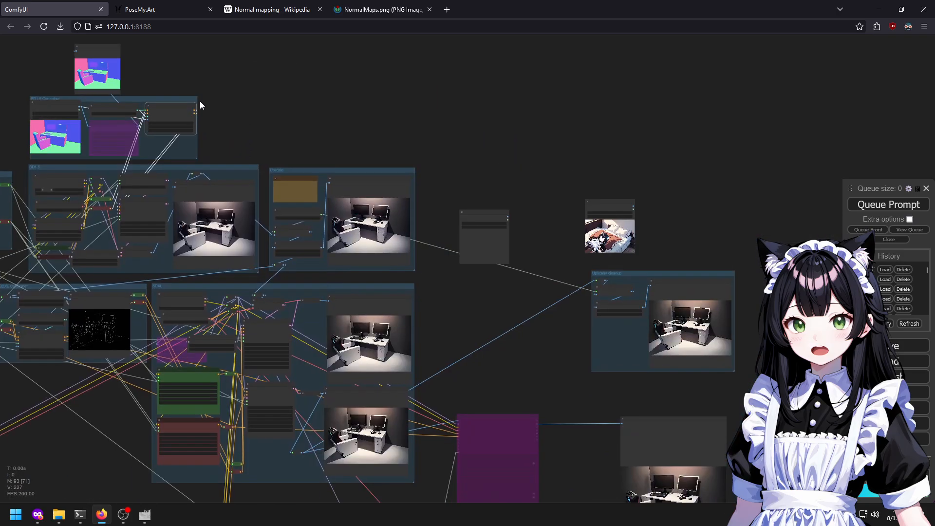
scroll(310, 178, "up", 6)
left_click_drag(278, 121, 560, 177)
scroll(560, 177, "down", 1)
scroll(623, 166, "up", 4)
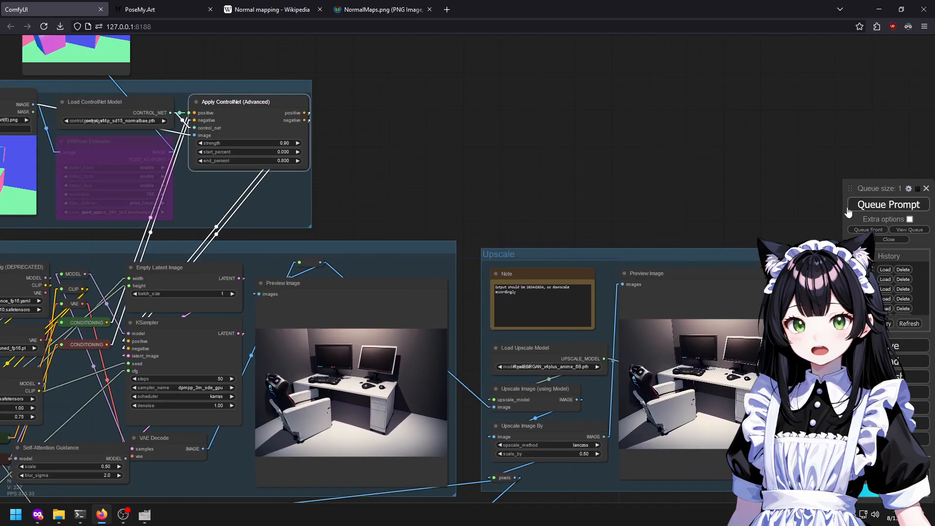
left_click(868, 210)
left_click_drag(493, 155, 667, 256)
left_click_drag(550, 306, 479, 164)
scroll(479, 165, "up", 1)
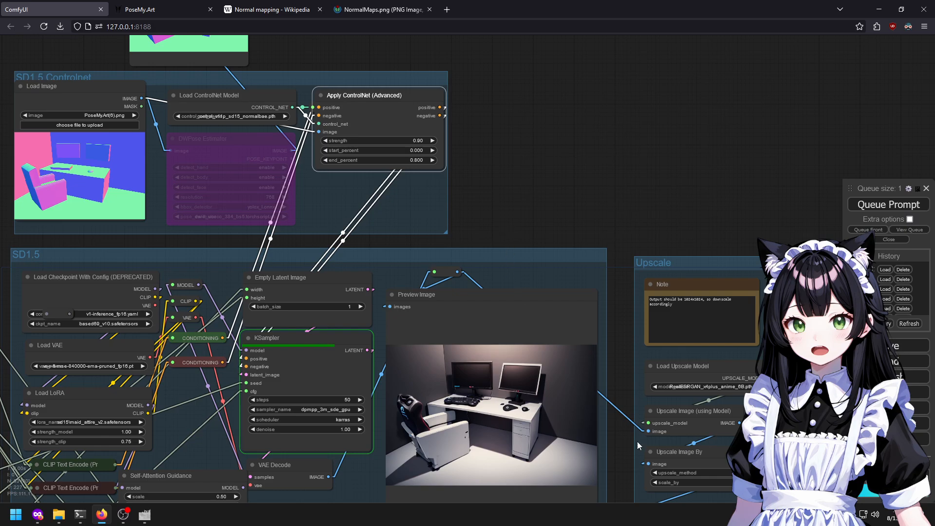
left_click_drag(503, 227, 464, 162)
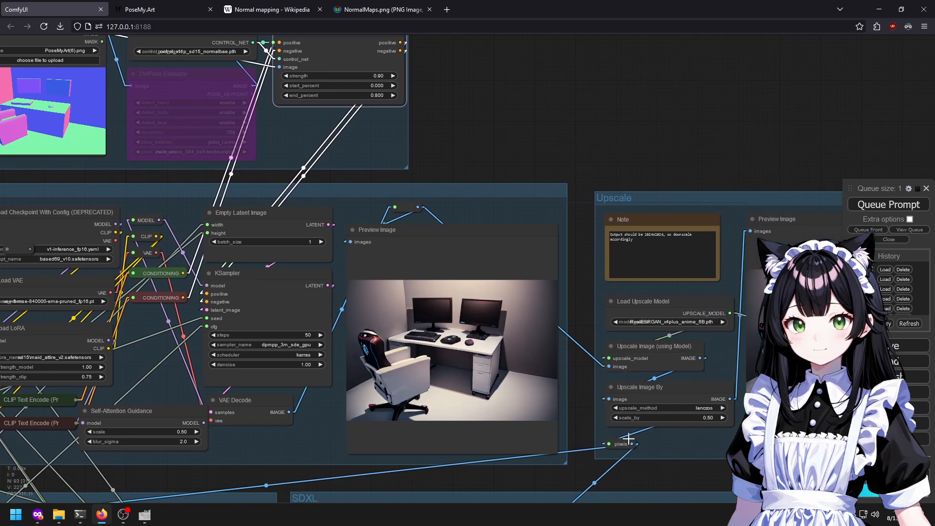
Examine the desk image up close in the upper SDXL preview.
left_click_drag(631, 435, 319, 345)
scroll(612, 254, "up", 3)
left_click_drag(474, 422, 828, 97)
left_click_drag(131, 426, 559, 252)
scroll(371, 104, "up", 6)
mouse_move(374, 111)
left_mouse_down()
mouse_move(350, 236)
mouse_move(46, 250)
left_mouse_up()
scroll(349, 199, "up", 5)
scroll(350, 197, "up", 5)
scroll(343, 195, "down", 15)
left_click_drag(640, 261, 65, 213)
scroll(417, 161, "up", 5)
scroll(435, 203, "up", 4)
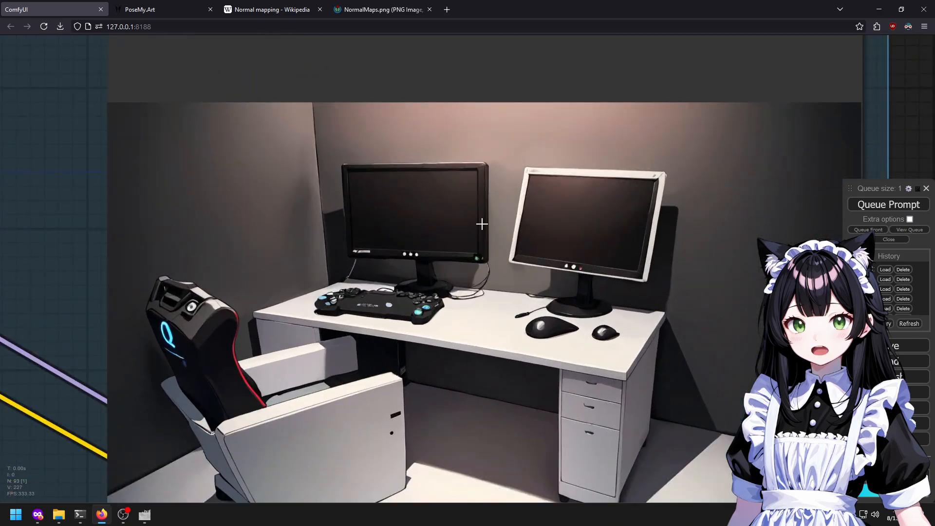
Compare the two SDXL previews and check the refined desk image in the lower one.
scroll(482, 224, "down", 10)
scroll(490, 271, "up", 6)
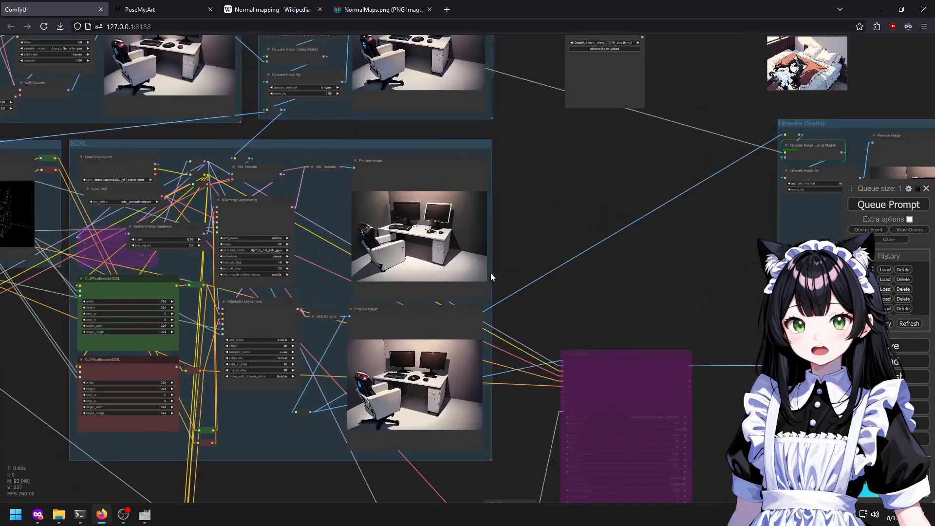
scroll(490, 276, "up", 4)
left_click_drag(574, 253, 510, 36)
left_click_drag(649, 168, 624, 1)
scroll(612, 141, "down", 3)
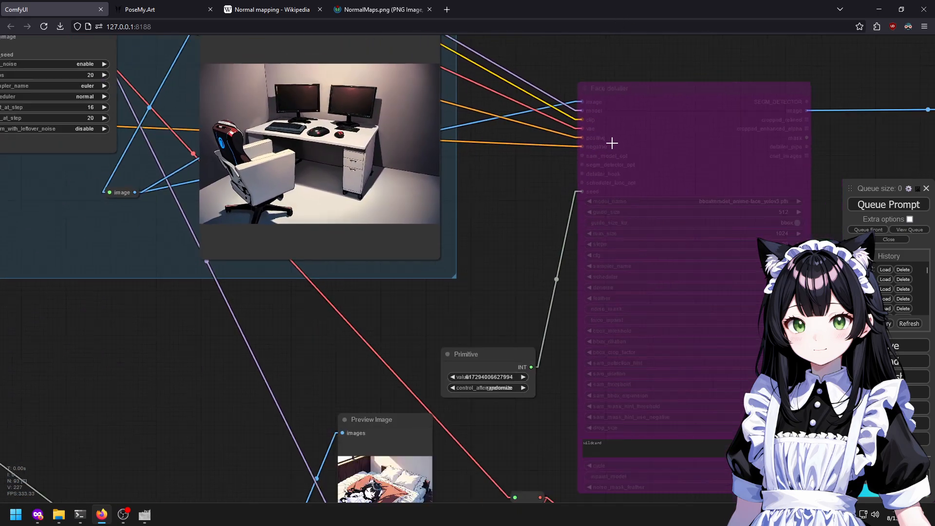
Append ", anime posters" to the positive prompt and queue a new generation.
scroll(612, 142, "down", 8)
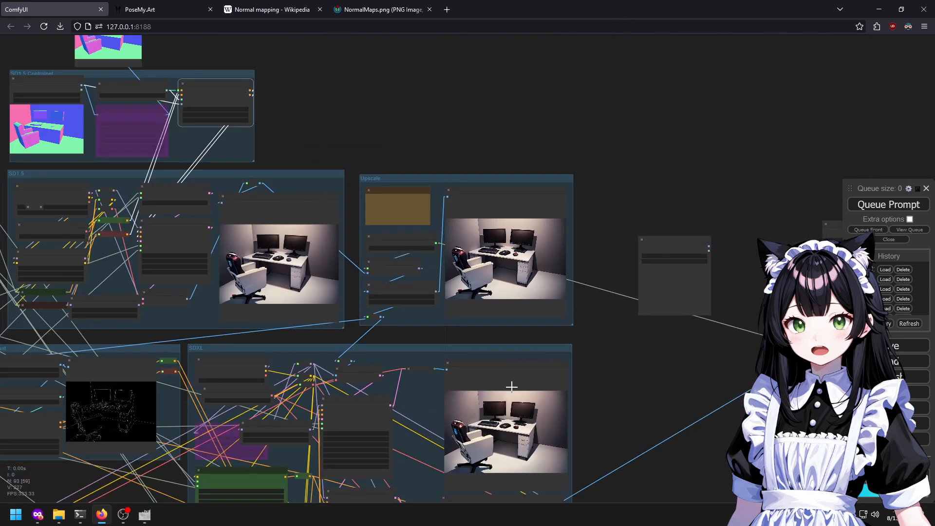
scroll(511, 387, "down", 5)
scroll(116, 183, "up", 9)
left_click_drag(174, 399, 227, 235)
scroll(226, 234, "up", 10)
left_click_drag(407, 390, 373, 323)
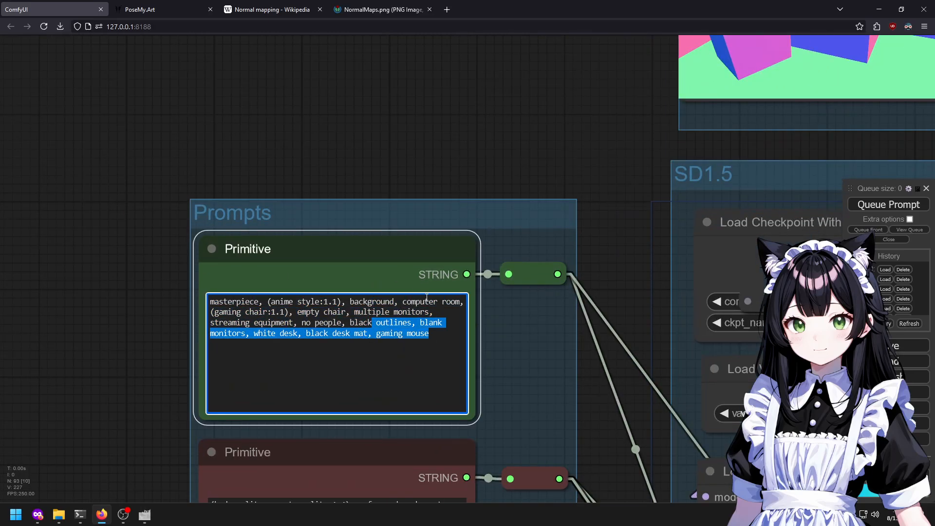
left_click(433, 341)
type(", anime posters")
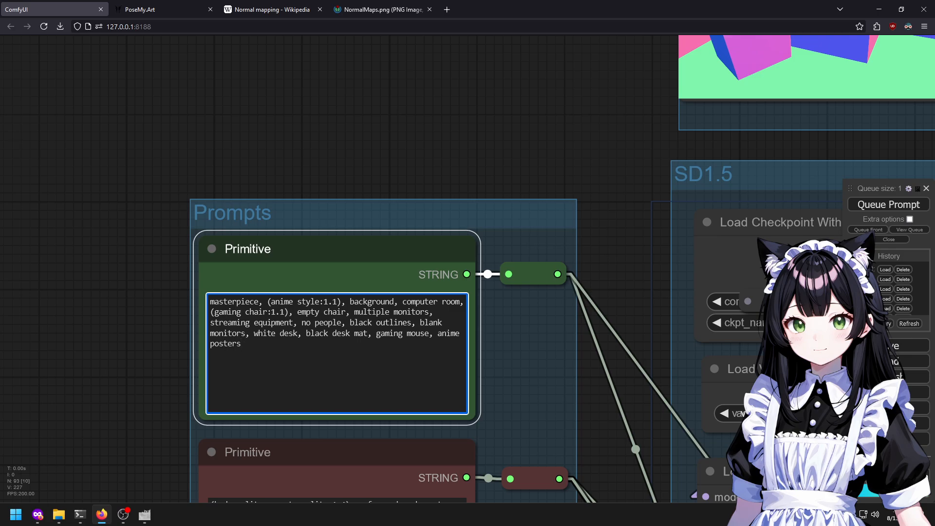
Follow the newly generated desk image from the SD1.5 preview through to the lower SDXL preview.
scroll(519, 341, "down", 5)
left_click_drag(434, 139, 71, 124)
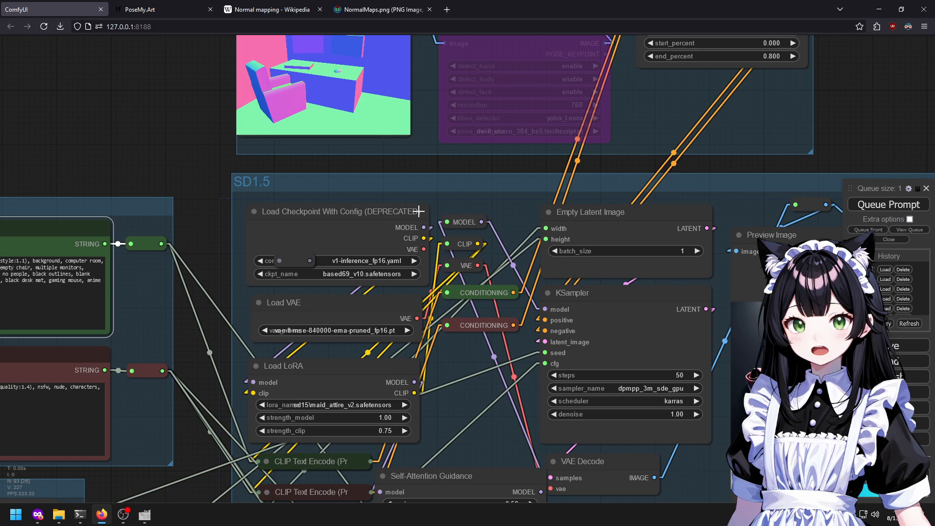
left_click_drag(661, 350, 273, 239)
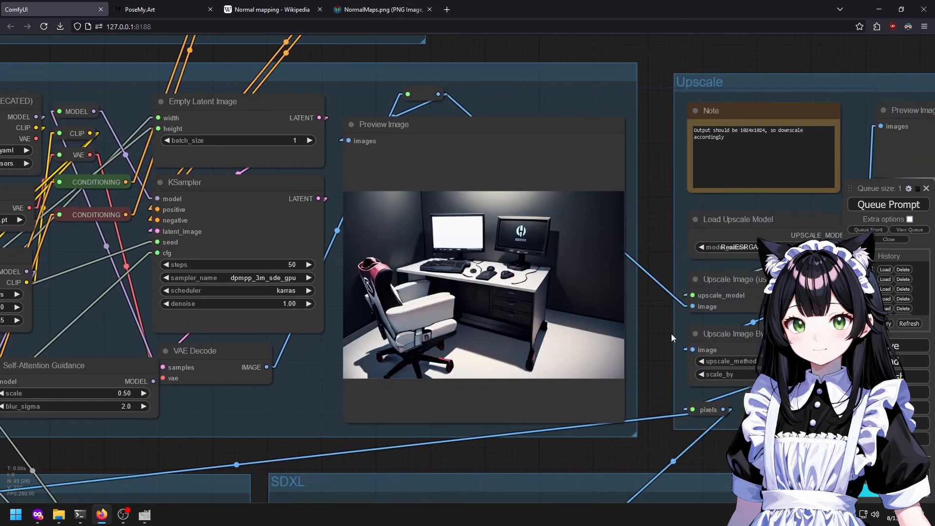
left_click_drag(623, 354, 209, 314)
left_click_drag(429, 486, 586, 108)
left_click_drag(647, 209, 391, 112)
left_click_drag(650, 236, 633, 117)
left_click_drag(728, 292, 440, 286)
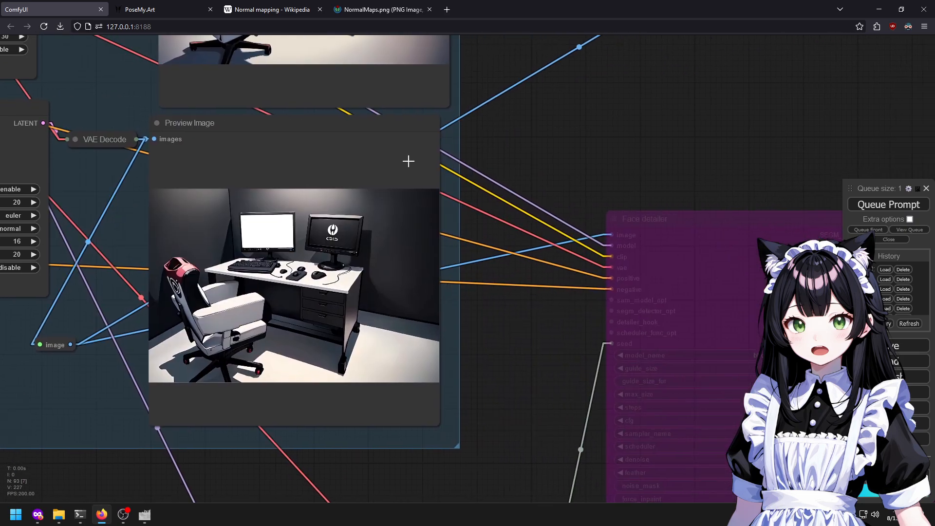
Inspect the monitors, chair, desk items and walls of the new image up close in the SDXL previews.
scroll(336, 68, "up", 4)
scroll(495, 86, "up", 4)
scroll(490, 89, "down", 6)
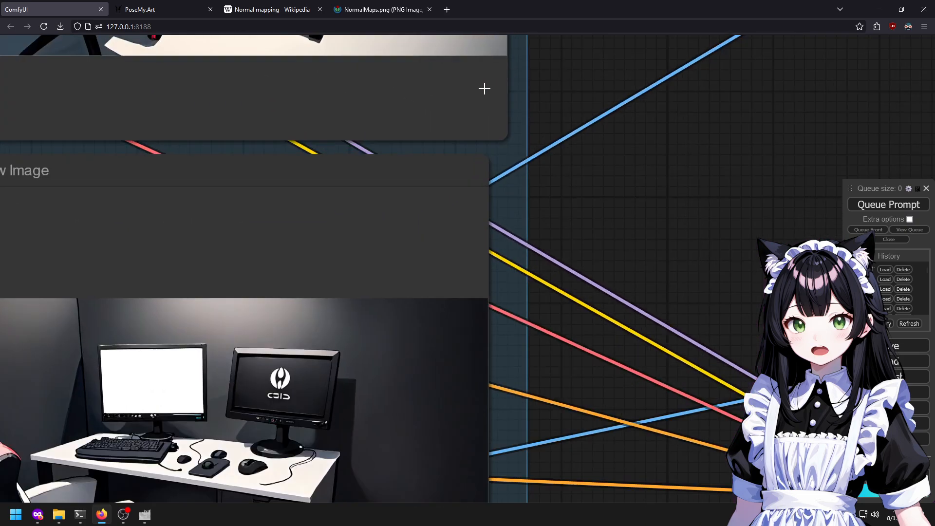
left_click_drag(509, 82, 520, 264)
scroll(364, 140, "up", 3)
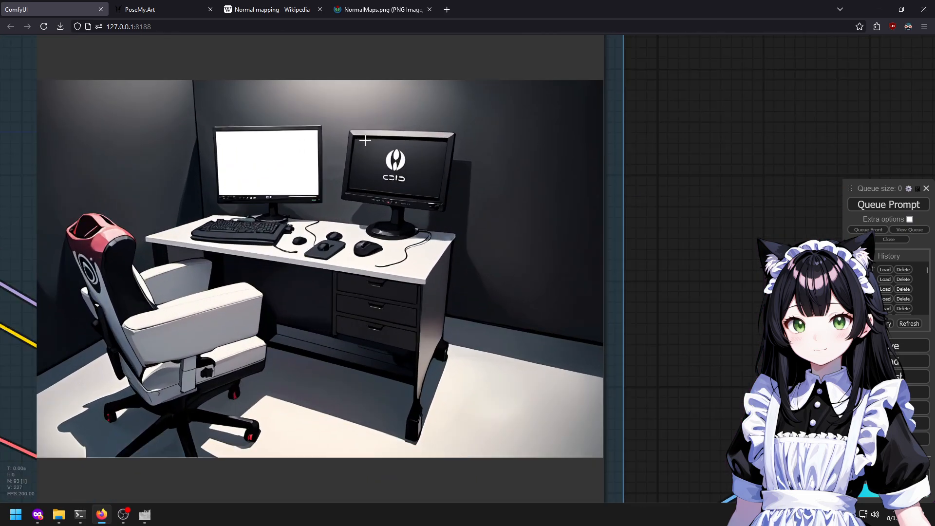
scroll(425, 156, "up", 2)
scroll(615, 230, "down", 4)
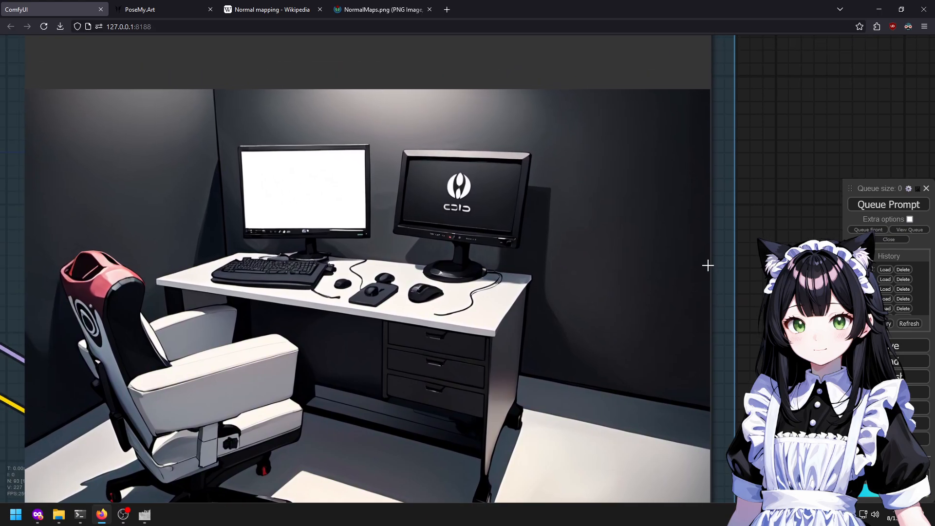
scroll(642, 222, "down", 3)
scroll(501, 137, "up", 6)
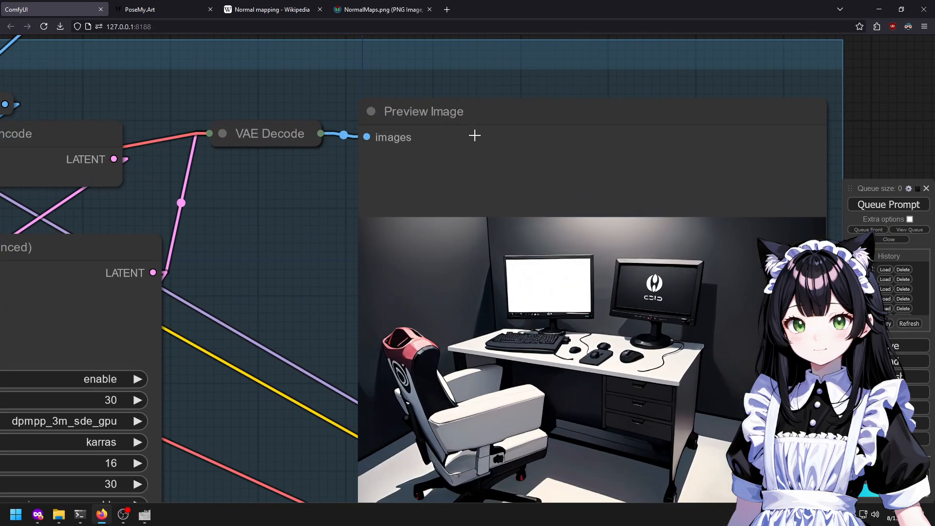
Set the SD1.5 ControlNet's strength to 1 and its end_percent to 0.6.
scroll(475, 136, "down", 12)
left_click_drag(424, 122, 507, 406)
scroll(344, 151, "up", 5)
left_click_drag(344, 151, 574, 293)
scroll(400, 192, "up", 5)
scroll(400, 192, "up", 4)
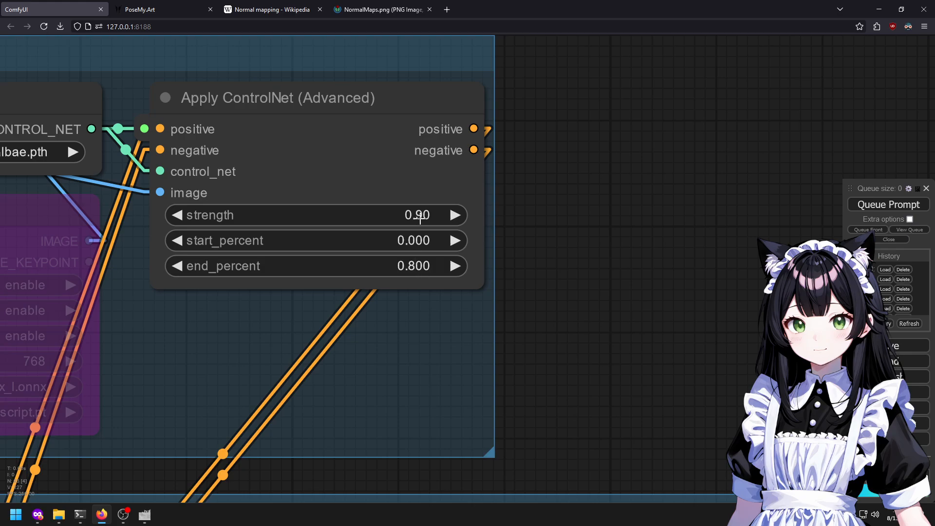
left_click_drag(429, 216, 319, 192)
left_click(389, 216)
type("1")
key("Return")
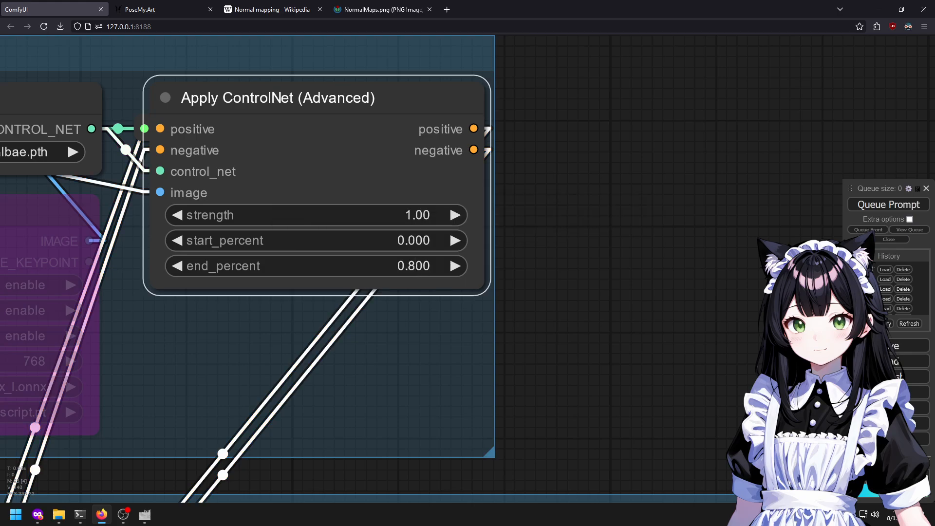
left_click(407, 268)
type(".6")
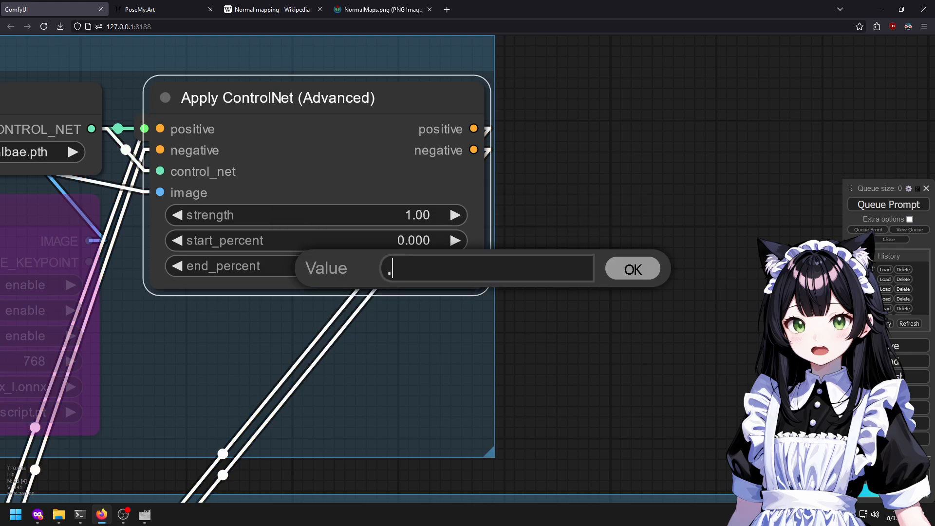
key("Return")
Increase the weight of "anime style" to 1.2 in the positive prompt.
scroll(475, 302, "down", 7)
left_click_drag(487, 320, 550, 246)
left_click_drag(659, 199, 799, 92)
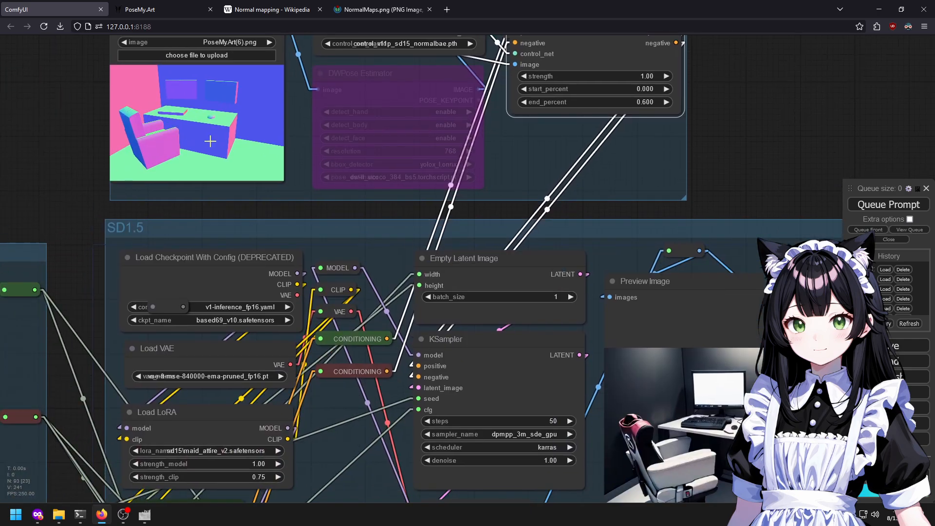
left_click_drag(92, 172, 276, 152)
left_click_drag(44, 207, 219, 172)
scroll(157, 234, "up", 7)
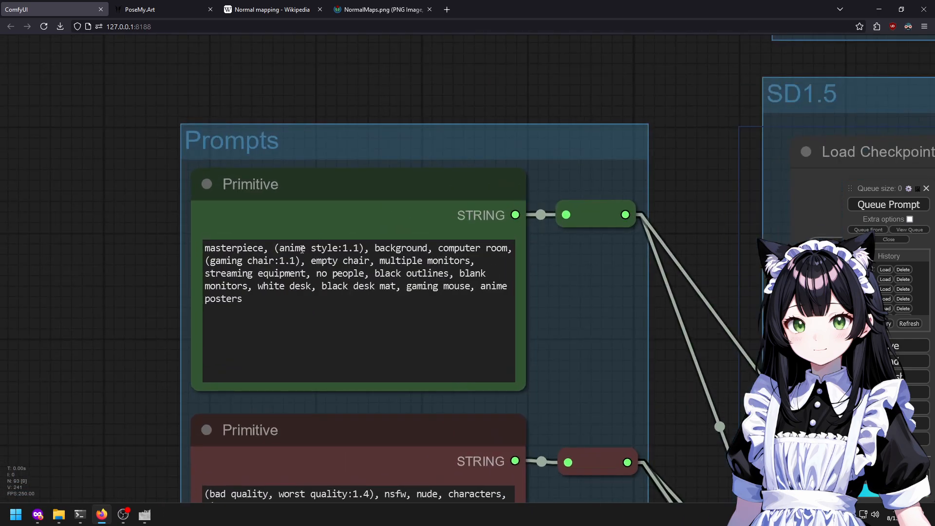
left_click_drag(274, 248, 373, 250)
key("ctrl+Up")
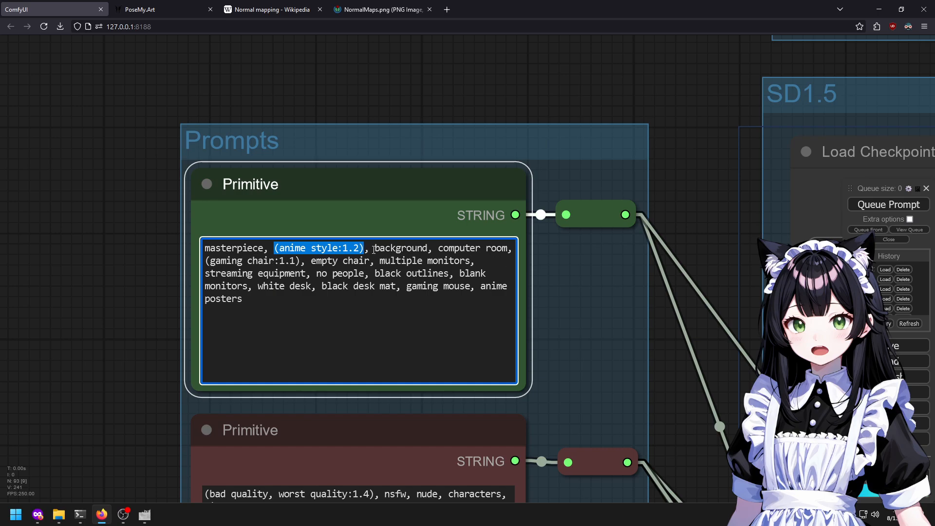
Queue a new generation and follow the image from the SD1.5 preview to the upscale preview.
key("ctrl+Return")
left_click(87, 57)
scroll(87, 56, "down", 6)
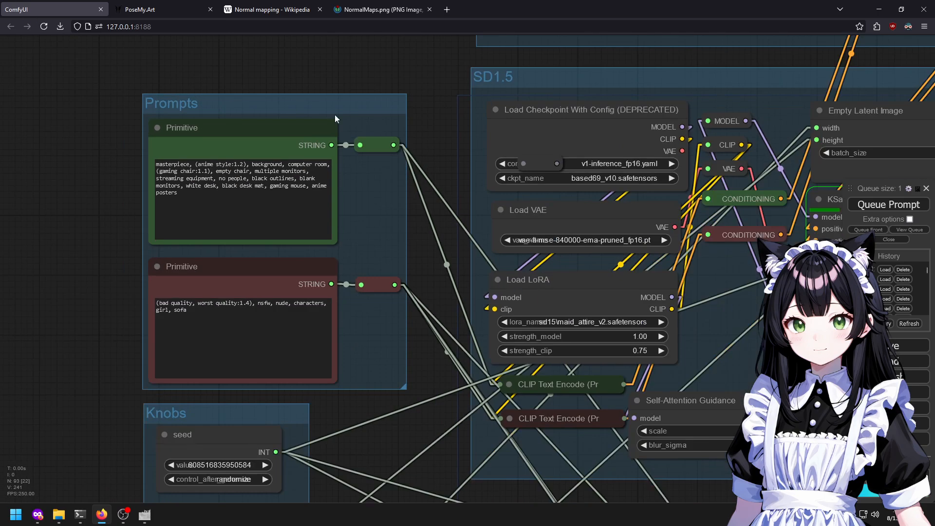
left_click_drag(748, 226, 222, 209)
scroll(221, 210, "down", 4)
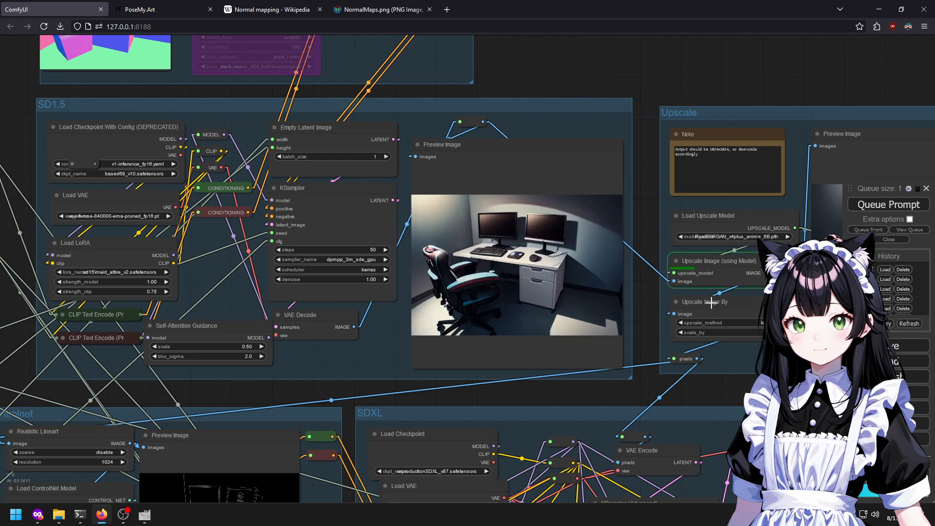
left_click_drag(674, 405, 326, 346)
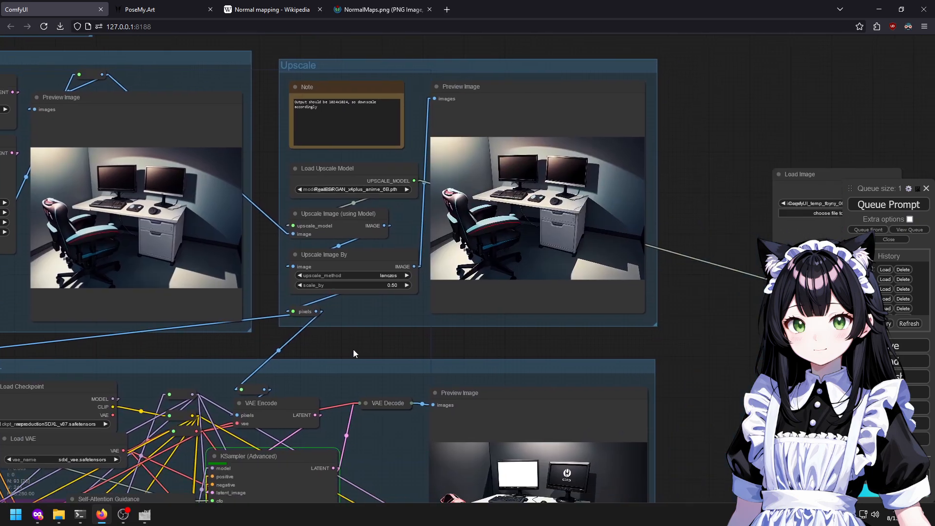
Inspect the monitors, desk items and drawer cabinet in the upscaled image up close.
scroll(609, 119, "up", 5)
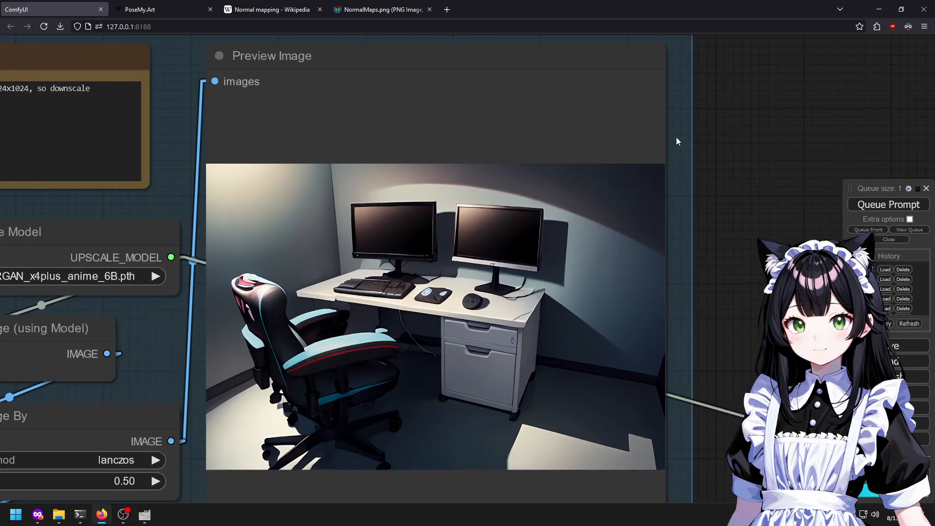
scroll(686, 176, "up", 2)
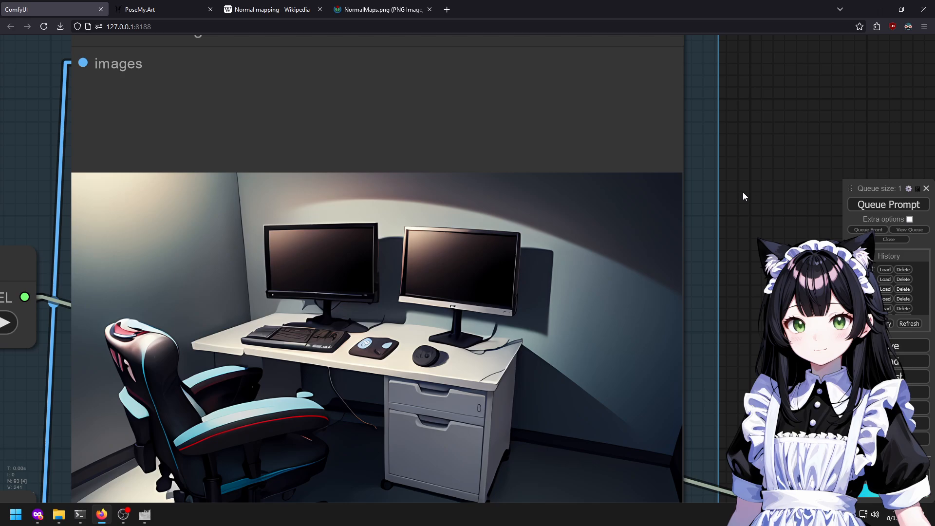
scroll(729, 183, "down", 4)
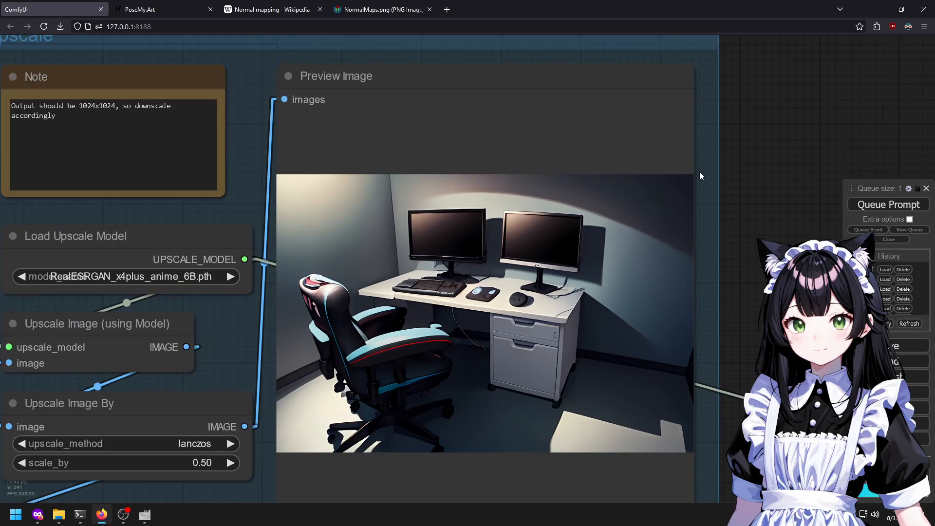
scroll(673, 184, "down", 2)
scroll(636, 232, "up", 6)
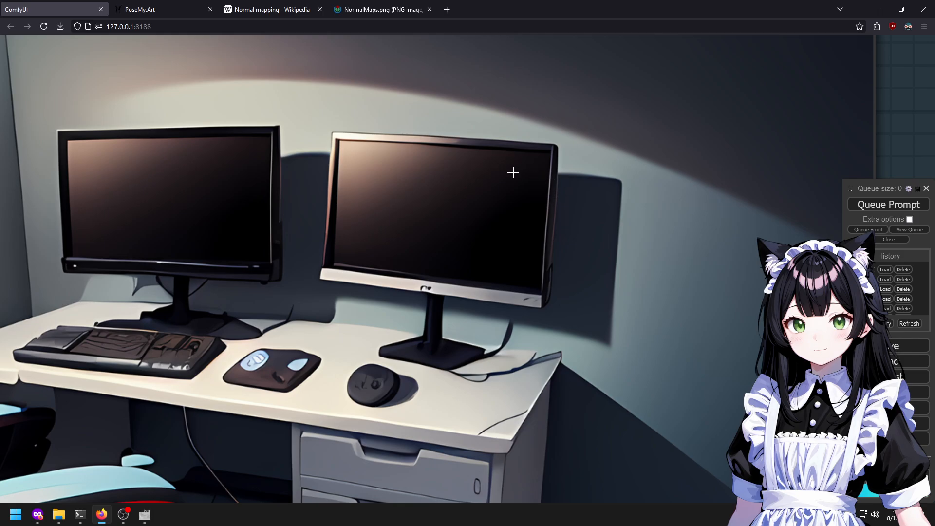
scroll(555, 337, "down", 2)
left_click_drag(609, 367, 467, 218)
scroll(469, 224, "up", 5)
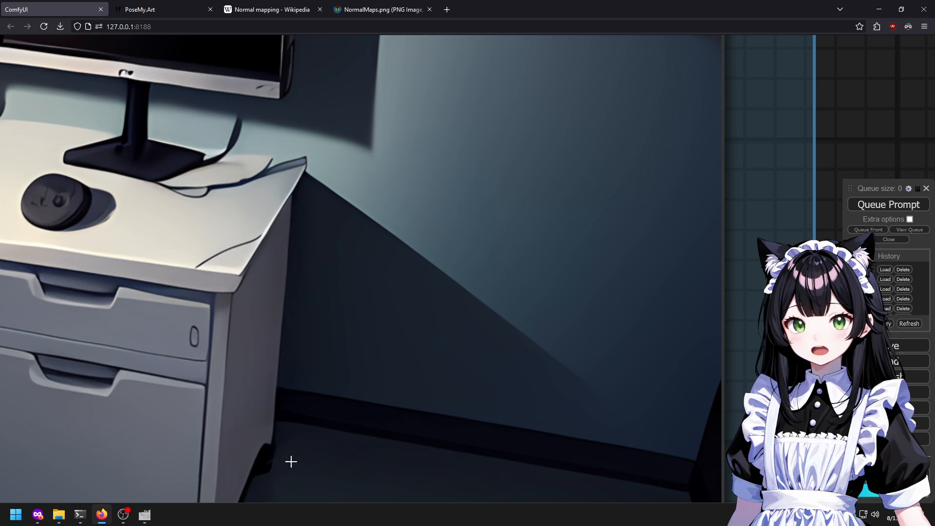
Examine the gaming chair, floor and overall lighting of the upscaled image.
scroll(298, 404, "down", 6)
left_click_drag(263, 400, 635, 85)
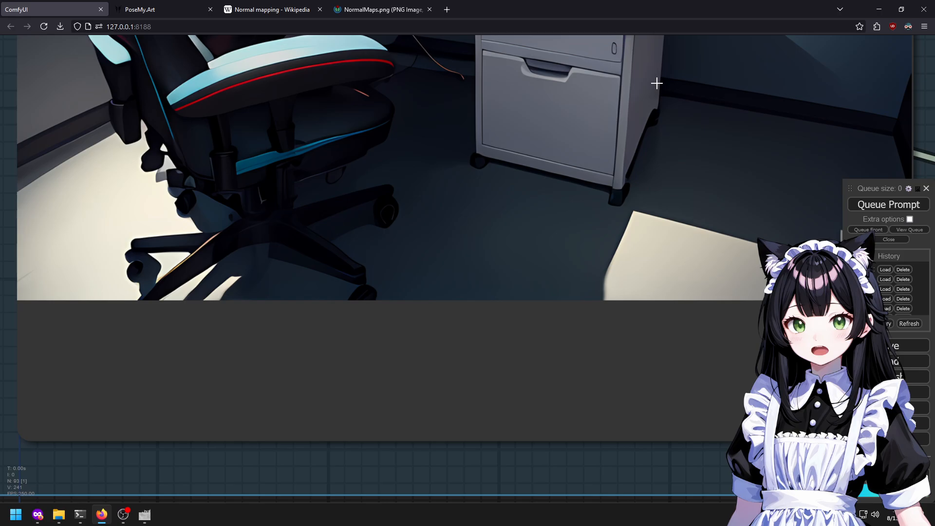
scroll(603, 246, "down", 6)
left_click_drag(604, 246, 418, 403)
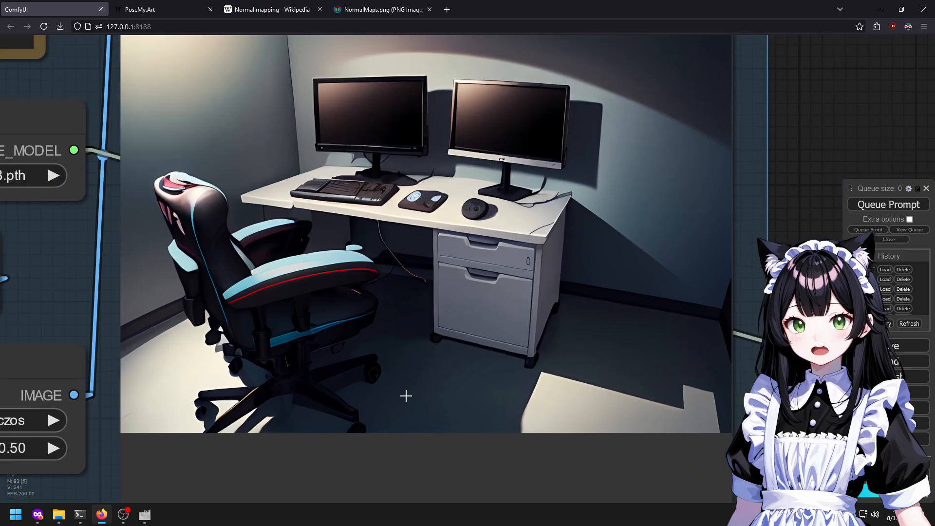
left_click_drag(324, 309, 465, 392)
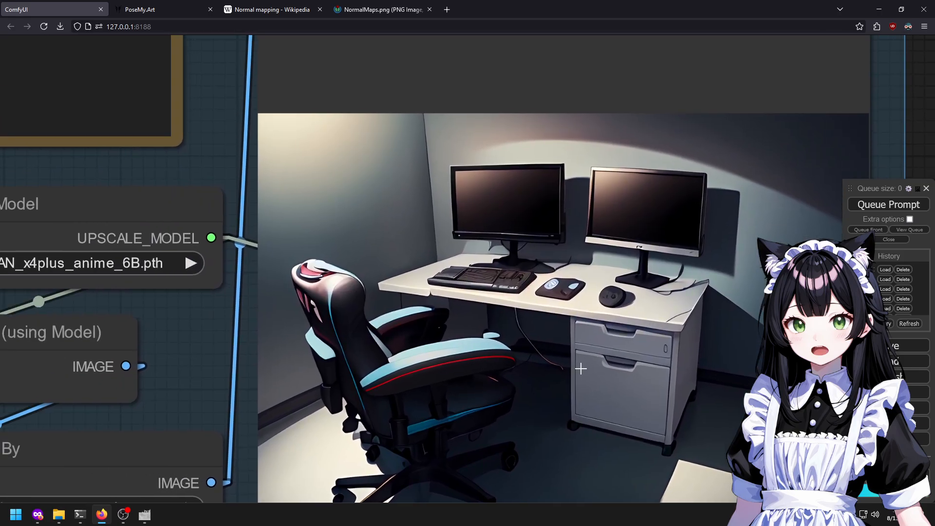
scroll(580, 368, "down", 7)
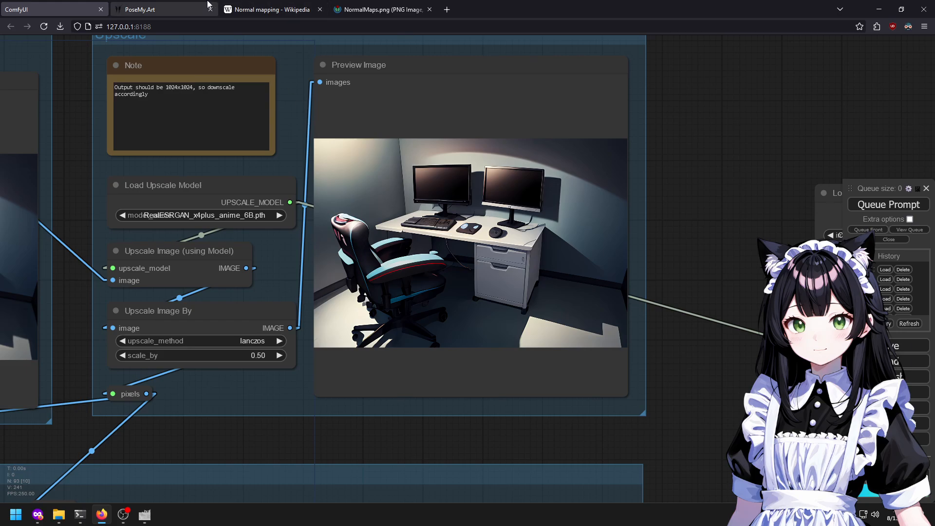
Check the source scene in PoseMy.Art, and return to ComfyUI to compare it with the upscaled image.
left_click(138, 9)
left_click(464, 289)
mouse_move(463, 286)
left_mouse_down()
mouse_move(930, 289)
mouse_move(438, 287)
mouse_move(464, 290)
left_mouse_up()
key("ctrl+Page_Up")
scroll(506, 239, "up", 4)
scroll(675, 307, "down", 4)
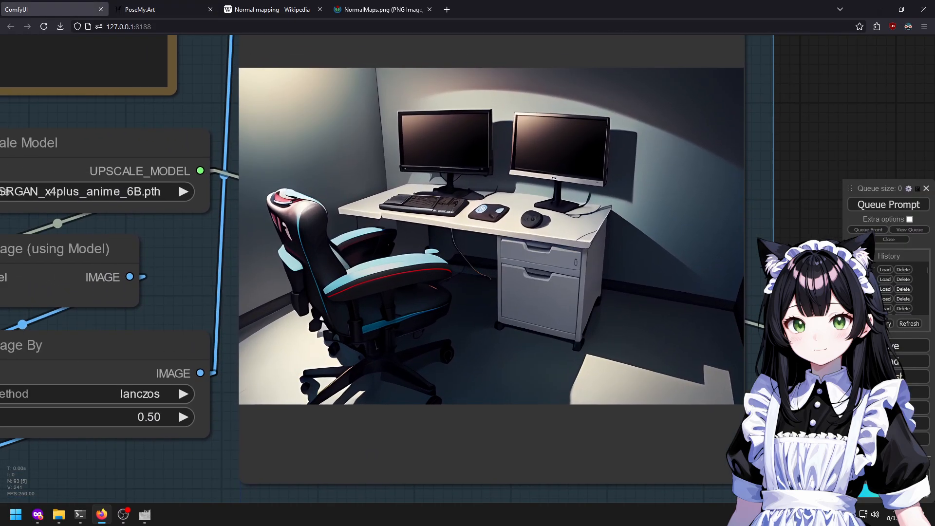
Compare the SD1.5 and upscaled versions of the desk image with the SDXL preview results.
left_click_drag(113, 457, 300, 378)
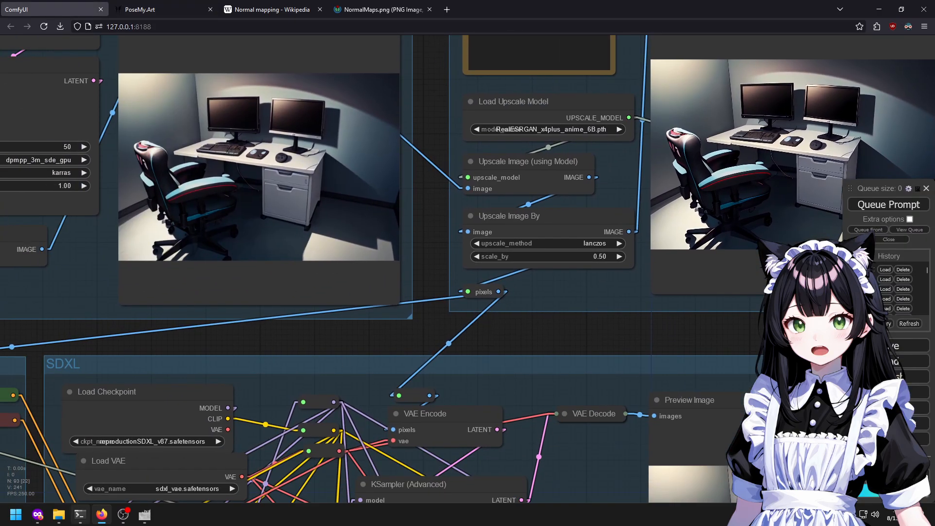
left_click_drag(312, 305, 418, 179)
left_click_drag(566, 400, 185, 185)
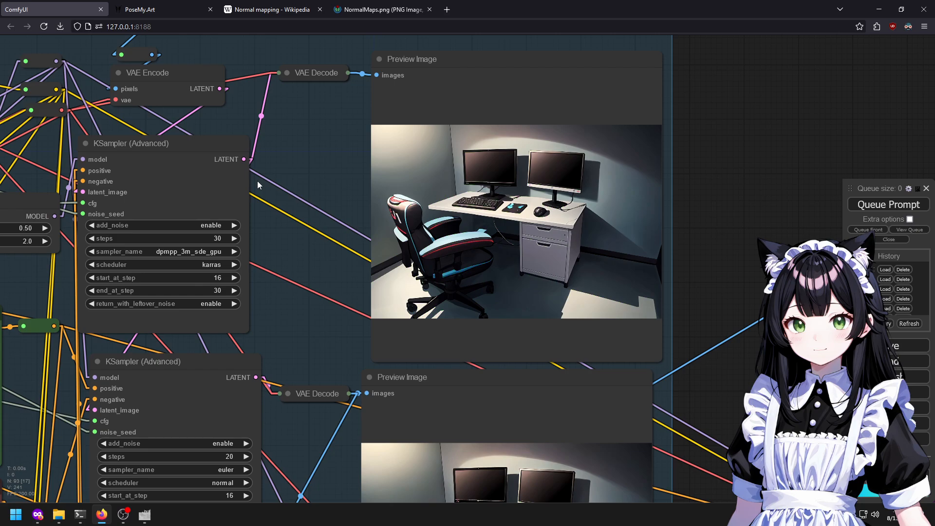
scroll(324, 161, "down", 3)
left_click_drag(325, 129, 454, 376)
scroll(313, 146, "up", 5)
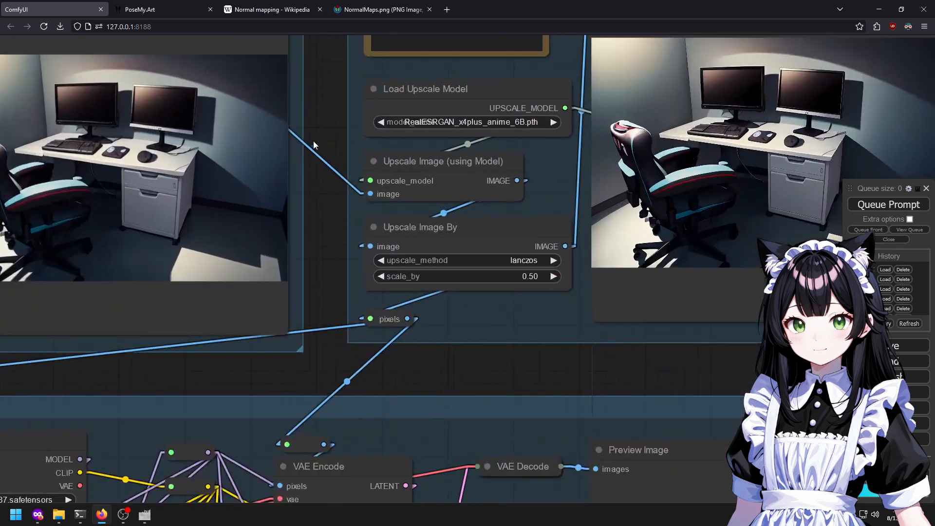
Set the SD1.5 ControlNet's strength to 0.55.
left_click_drag(313, 146, 345, 325)
left_click_drag(359, 101, 702, 482)
scroll(546, 117, "up", 7)
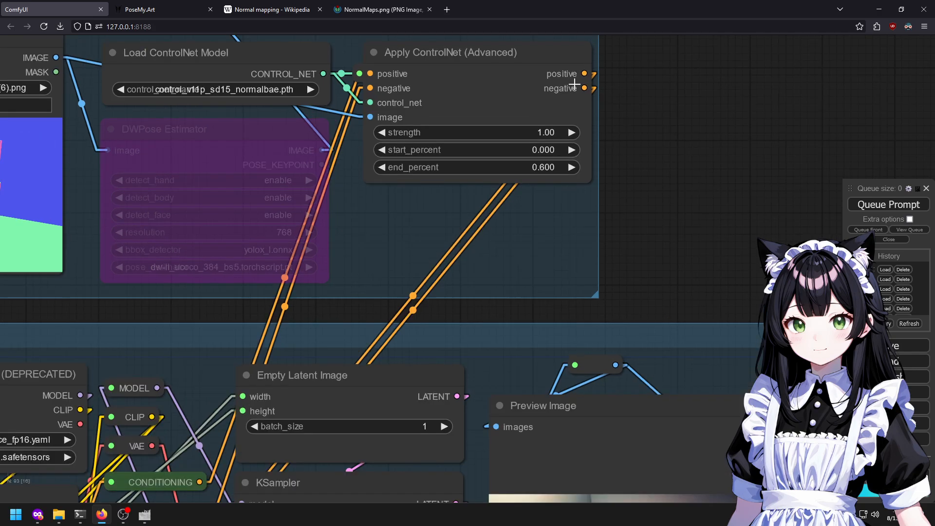
scroll(530, 161, "up", 4)
scroll(499, 180, "down", 5)
left_click(496, 154)
type(".55")
key("Return")
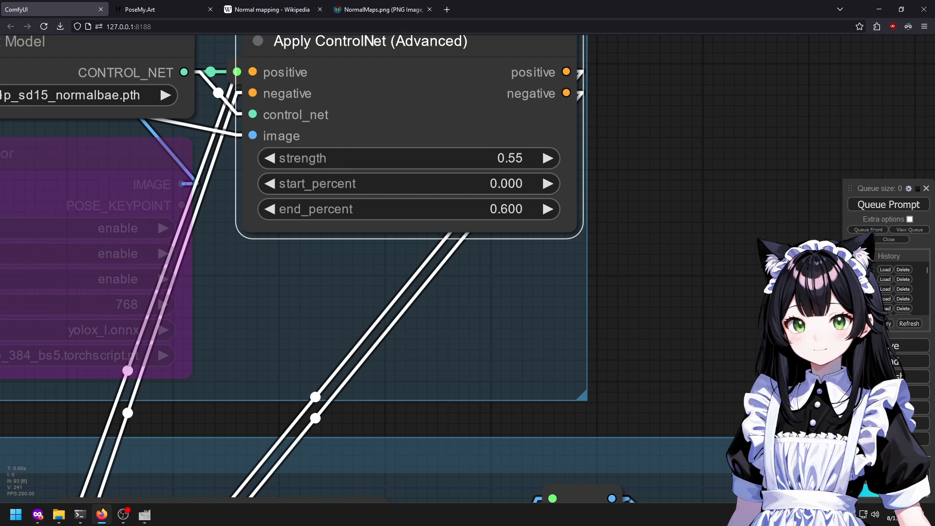
Queue another generation and examine the new room image in the SD1.5 preview.
left_click(899, 210)
scroll(733, 227, "down", 5)
scroll(503, 130, "up", 4)
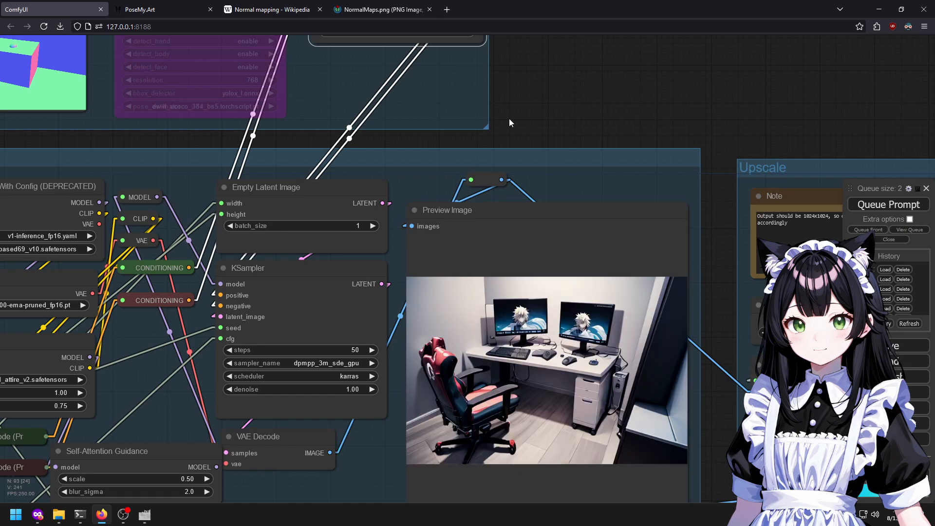
scroll(578, 331, "up", 5)
scroll(621, 417, "down", 5)
left_click_drag(674, 444, 427, 261)
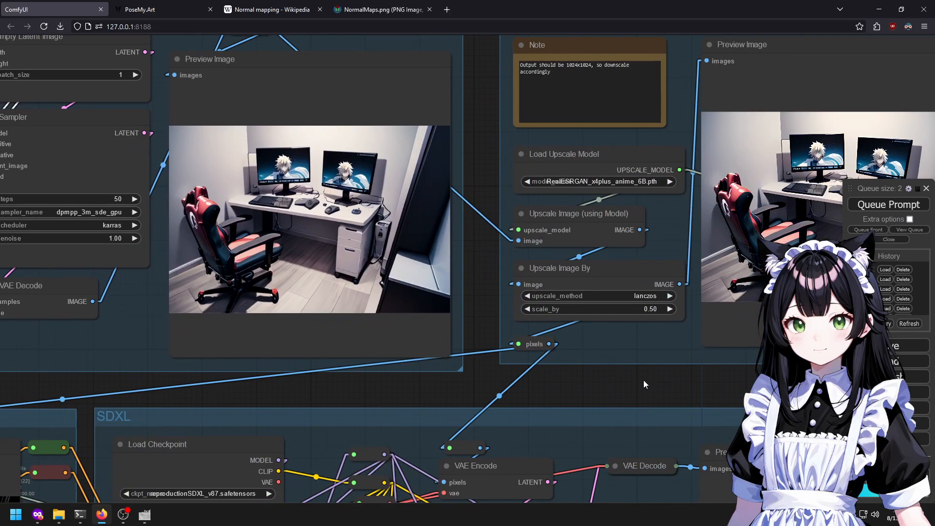
Append "microphone, gaming headset, game controller" to the end of the positive prompt.
left_click_drag(349, 215, 599, 330)
left_click_drag(160, 170, 611, 290)
scroll(157, 288, "up", 4)
left_click(176, 387)
type(", micr")
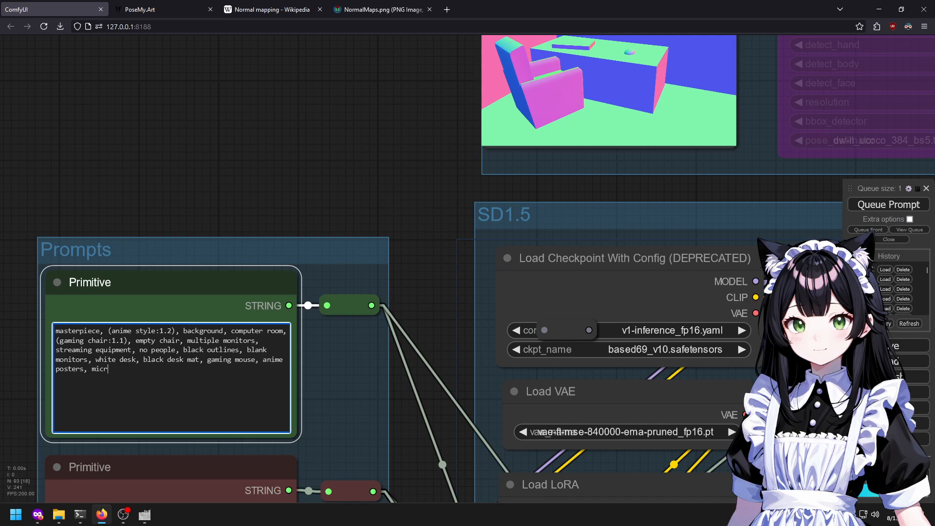
type("ophone, gaming headset, game controller, gaming mouse")
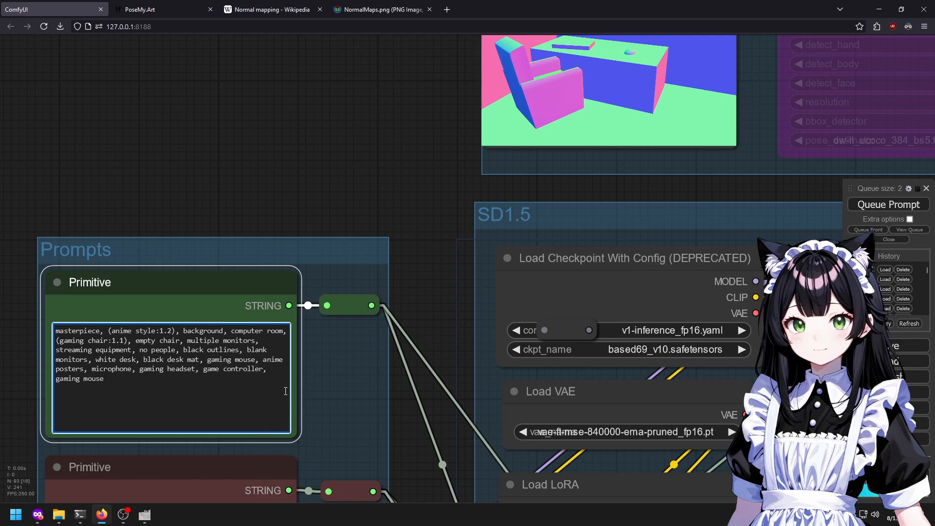
key("ctrl+shift+Left")
key("ctrl+shift+Left")
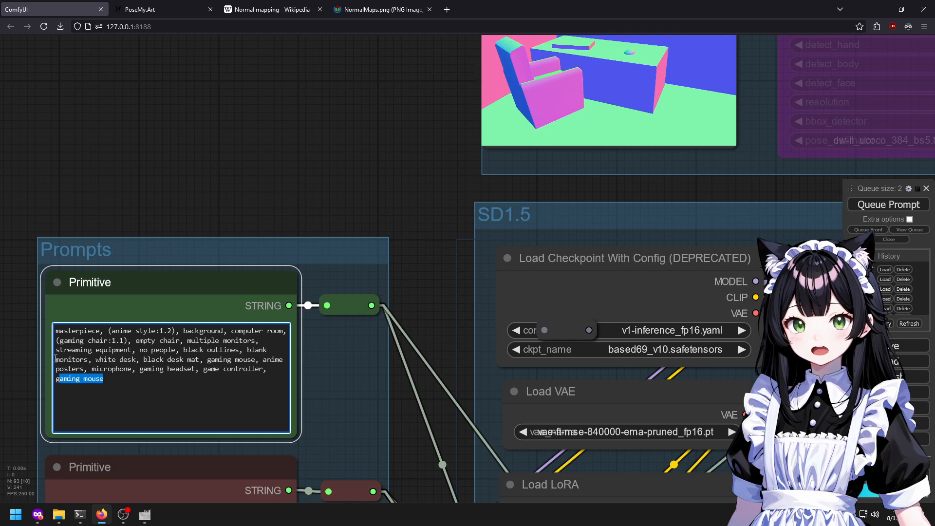
type("g")
key("BackSpace")
key("BackSpace")
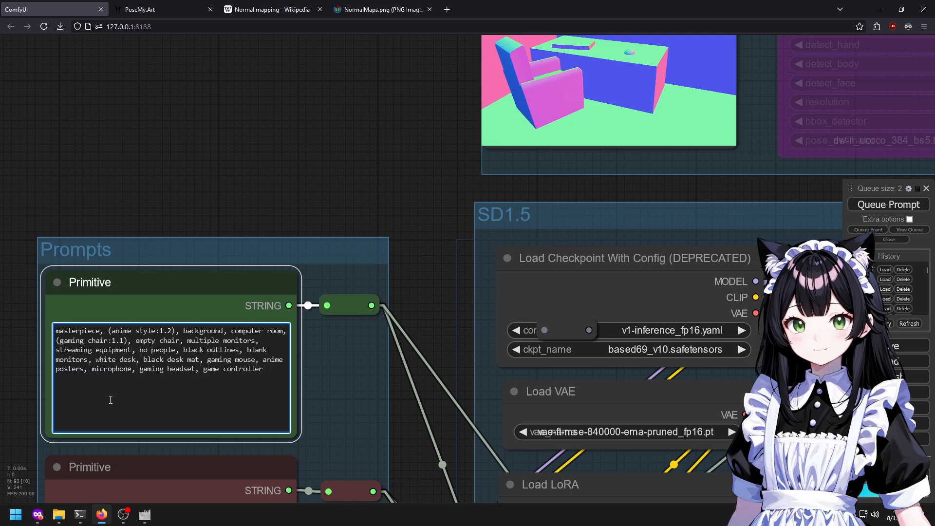
Examine the newly generated room images in the SD1.5 preview up close.
scroll(171, 283, "down", 12)
left_click_drag(653, 218, 446, 107)
scroll(445, 107, "up", 14)
left_click_drag(436, 446, 438, 223)
scroll(394, 227, "down", 5)
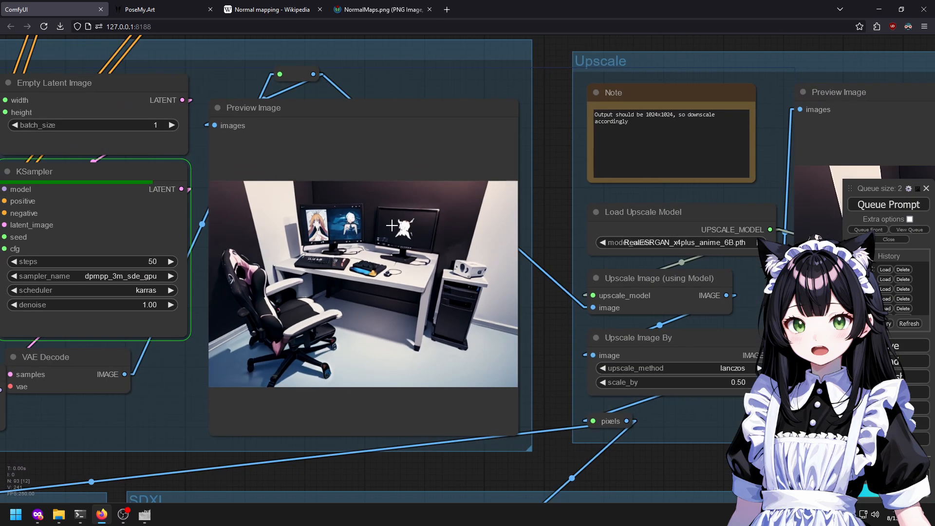
scroll(392, 226, "down", 6)
scroll(606, 250, "up", 8)
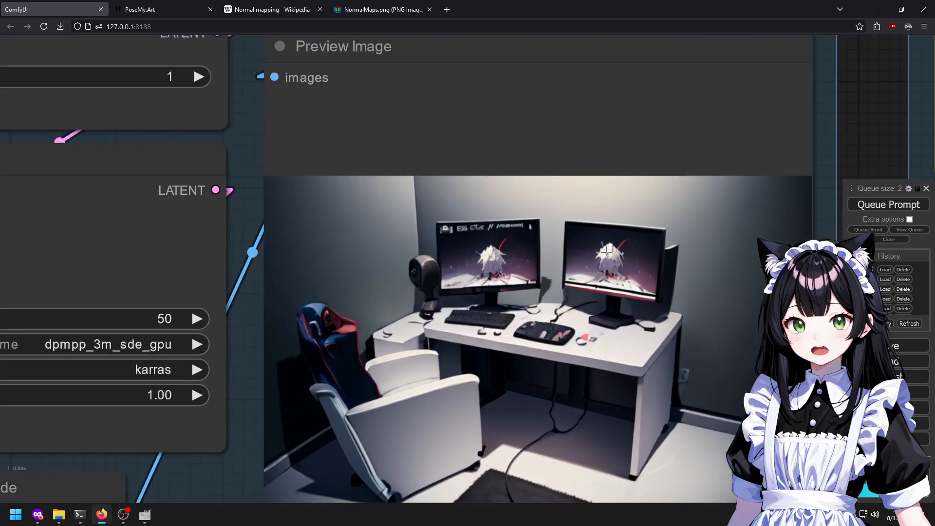
Follow the image to the upscale preview and inspect its chair, desk and floor up close.
left_click_drag(632, 297, 112, 323)
scroll(112, 322, "down", 3)
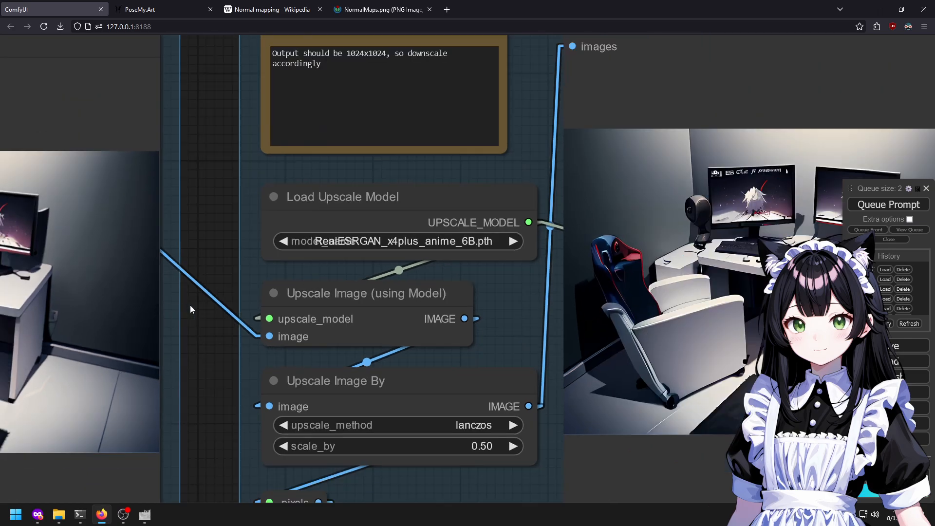
scroll(387, 305, "down", 3)
scroll(616, 309, "up", 4)
left_click_drag(620, 307, 396, 278)
scroll(391, 280, "down", 3)
scroll(385, 281, "up", 2)
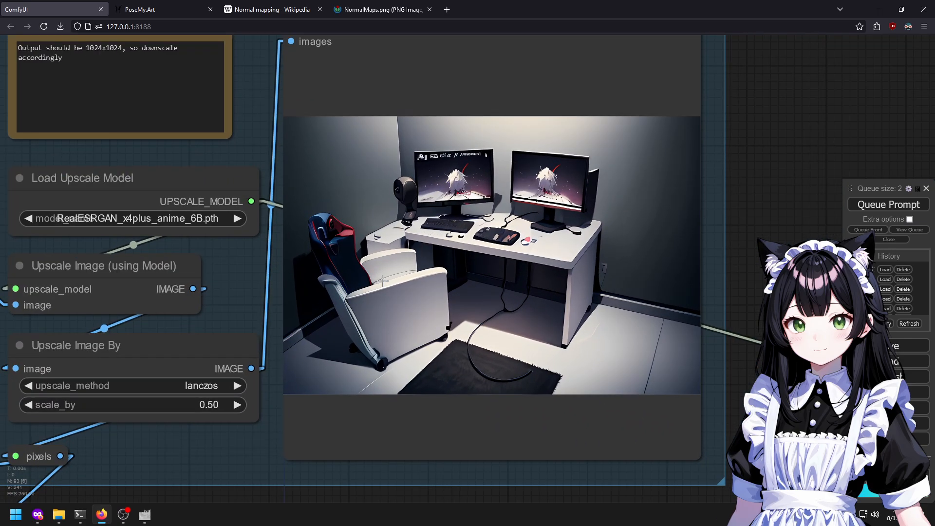
scroll(582, 312, "up", 5)
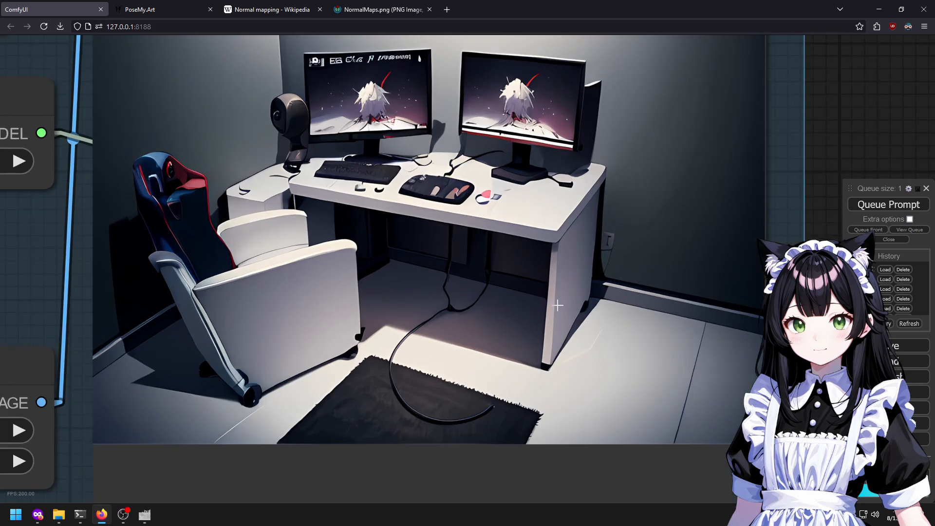
scroll(495, 299, "down", 10)
Look over the SDXL results, and inspect the next generated room image in the upscale preview.
left_click_drag(461, 292, 182, 92)
left_click_drag(386, 274, 542, 238)
left_click_drag(315, 146, 750, 272)
scroll(749, 272, "down", 3)
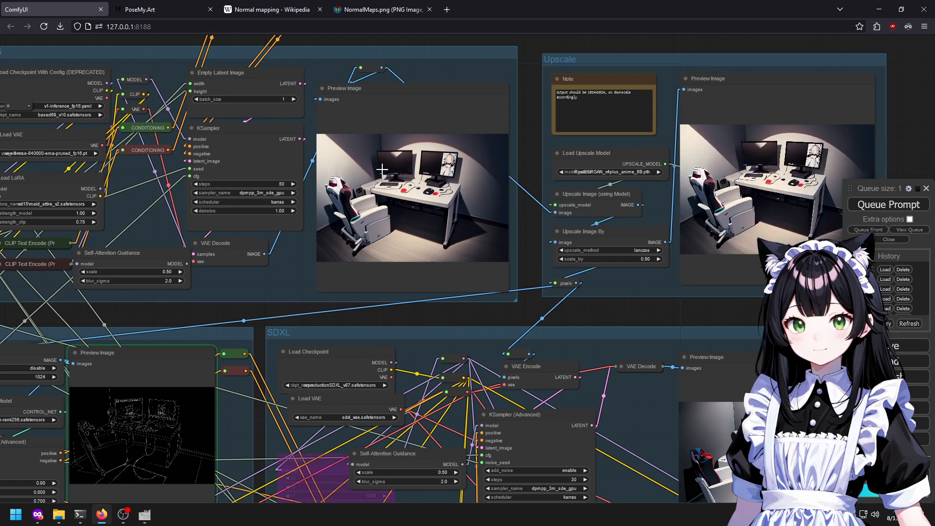
left_click_drag(824, 159, 547, 156)
scroll(540, 151, "up", 12)
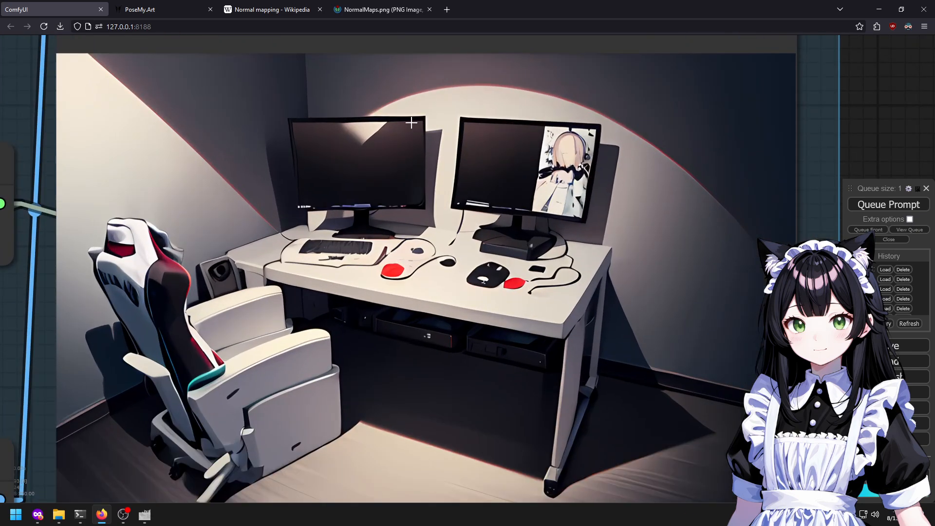
scroll(376, 117, "down", 10)
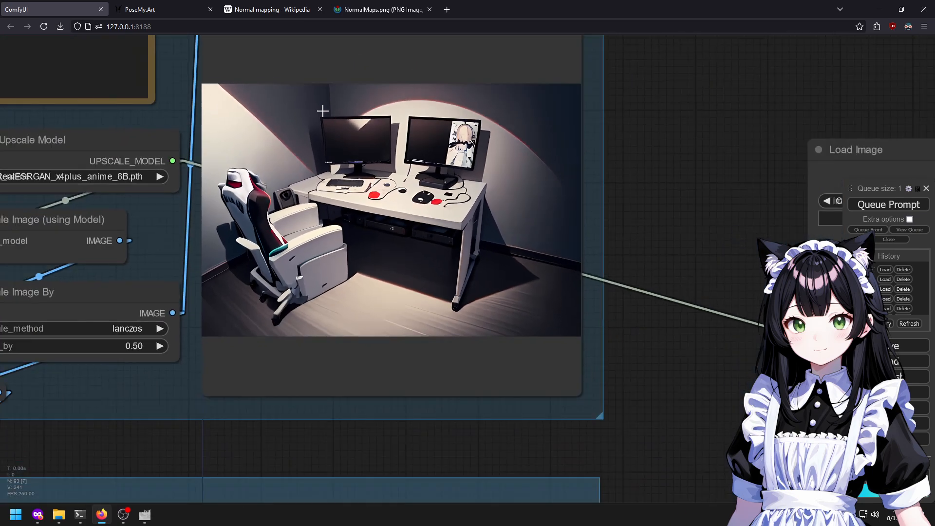
scroll(415, 181, "up", 8)
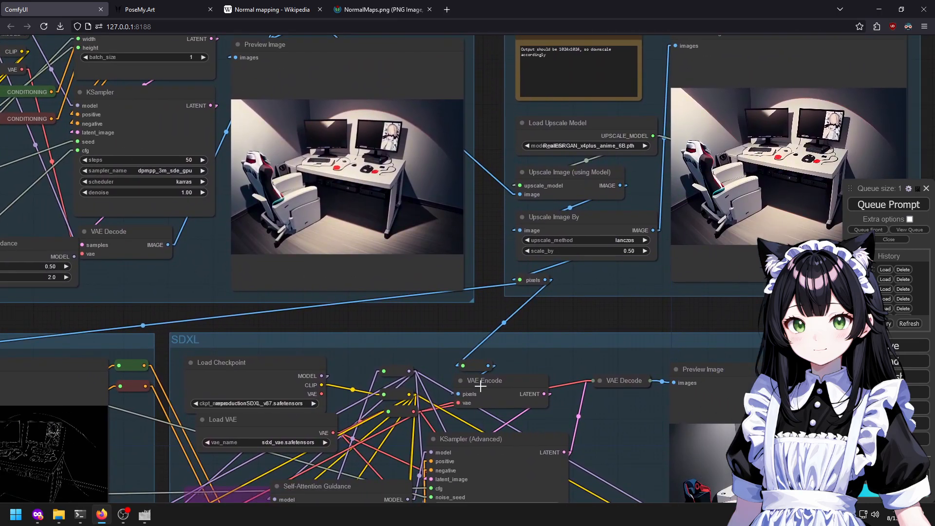
Bypass the Apply ControlNet (Advanced) node in the SD1.5 ControlNet group.
left_click_drag(107, 283, 543, 332)
left_click_drag(219, 146, 547, 278)
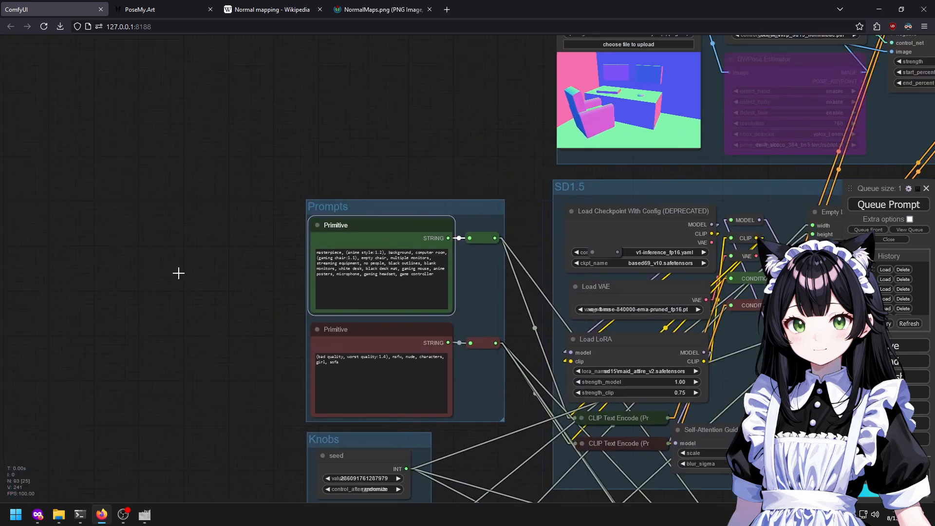
left_click_drag(733, 106, 410, 158)
right_click(663, 69)
left_click(668, 195)
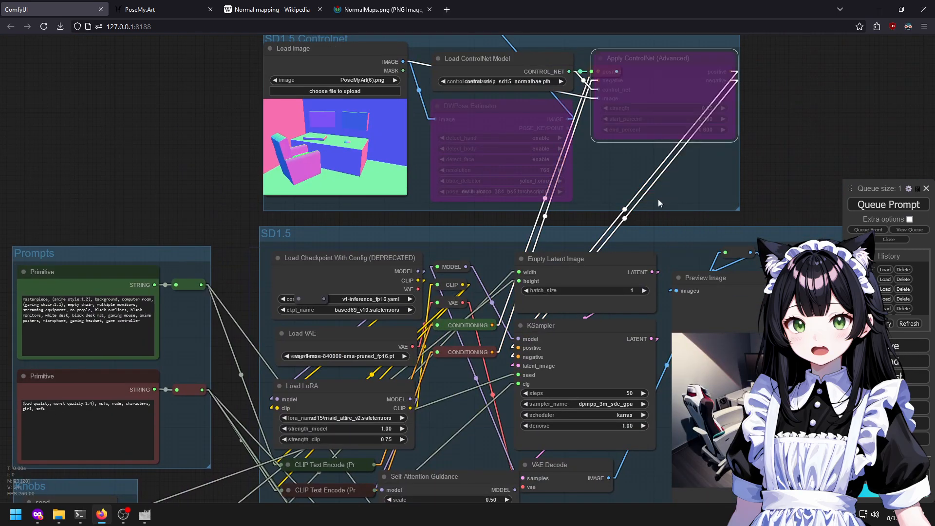
Queue a new generation with the SD1.5 ControlNet application bypassed.
left_click_drag(96, 188, 290, 155)
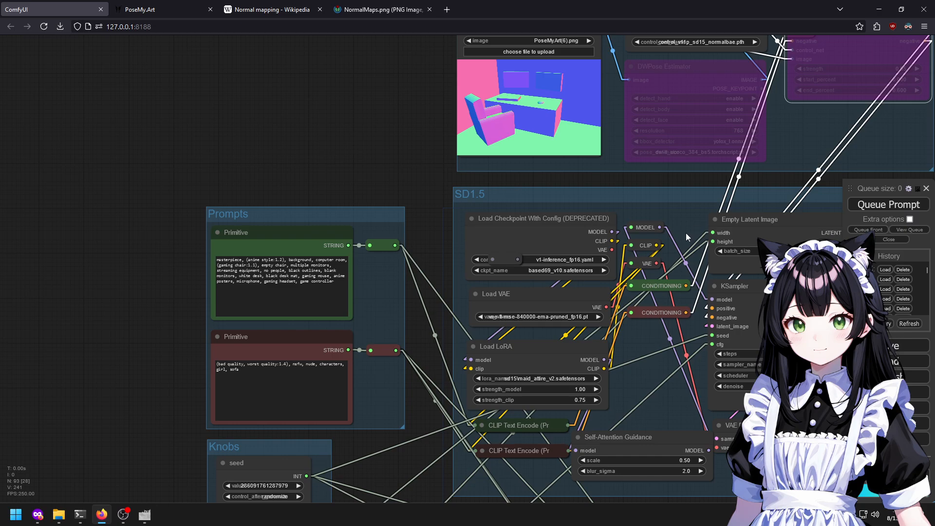
left_click_drag(681, 236, 163, 121)
left_click(902, 209)
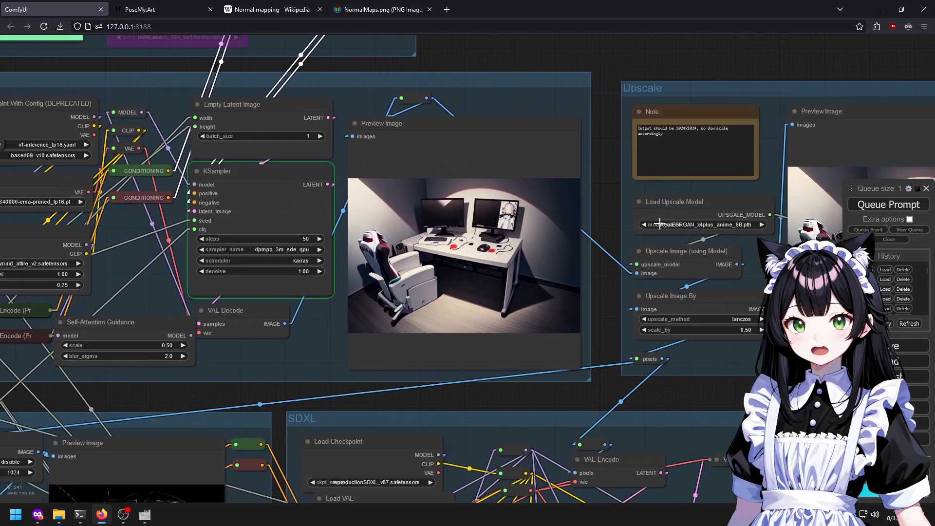
scroll(447, 180, "down", 7)
scroll(244, 100, "up", 4)
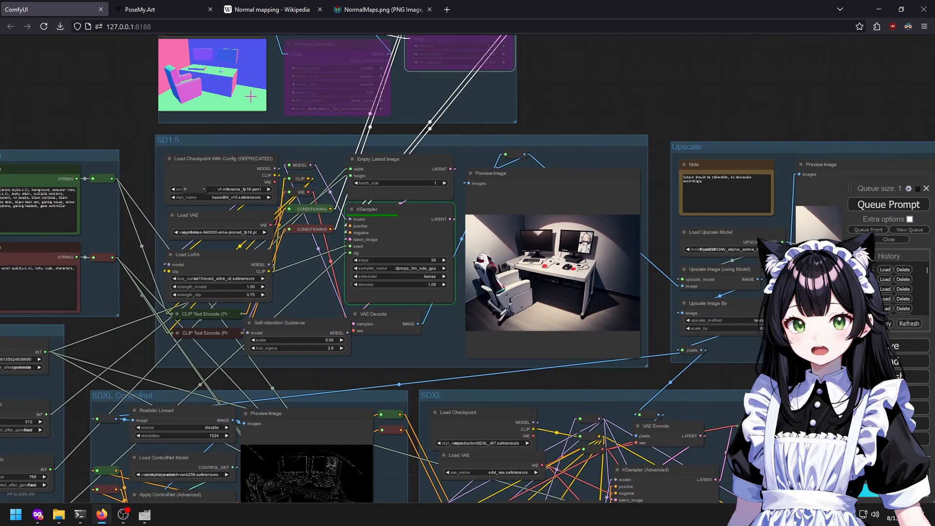
scroll(118, 83, "up", 12)
scroll(119, 88, "down", 7)
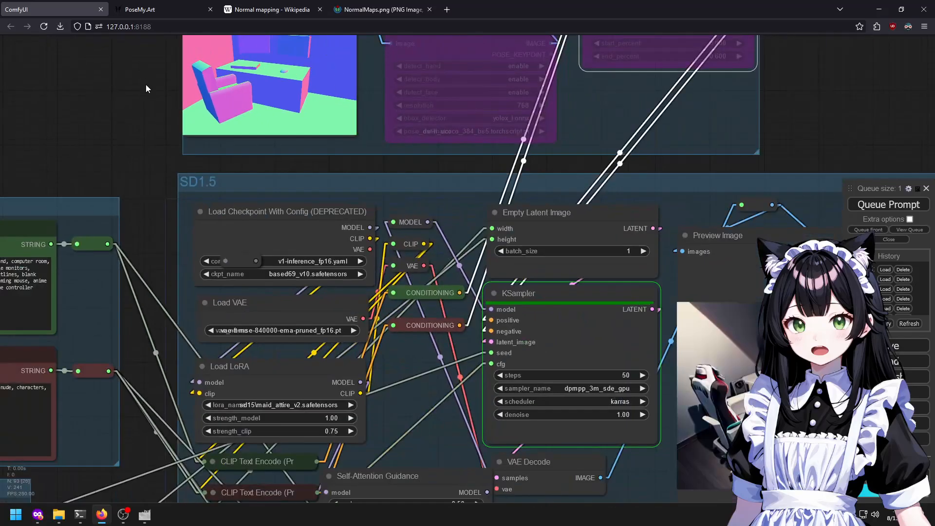
Examine the image generated without ControlNet in the Upscale group's preview up close.
left_click_drag(573, 224, 99, 147)
scroll(288, 169, "up", 5)
left_click_drag(482, 285, 246, 180)
left_click_drag(443, 248, 140, 185)
left_click_drag(569, 229, 435, 221)
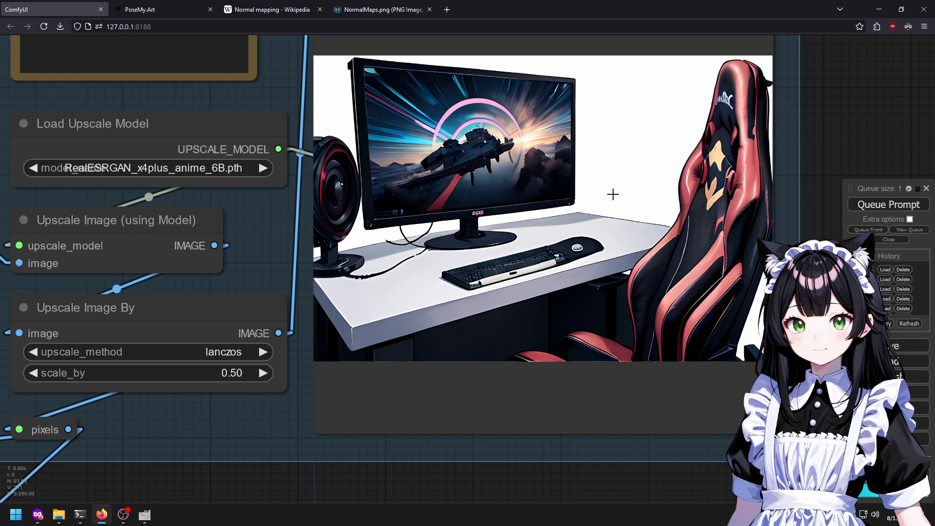
scroll(597, 188, "down", 4)
scroll(597, 188, "up", 5)
scroll(562, 167, "down", 14)
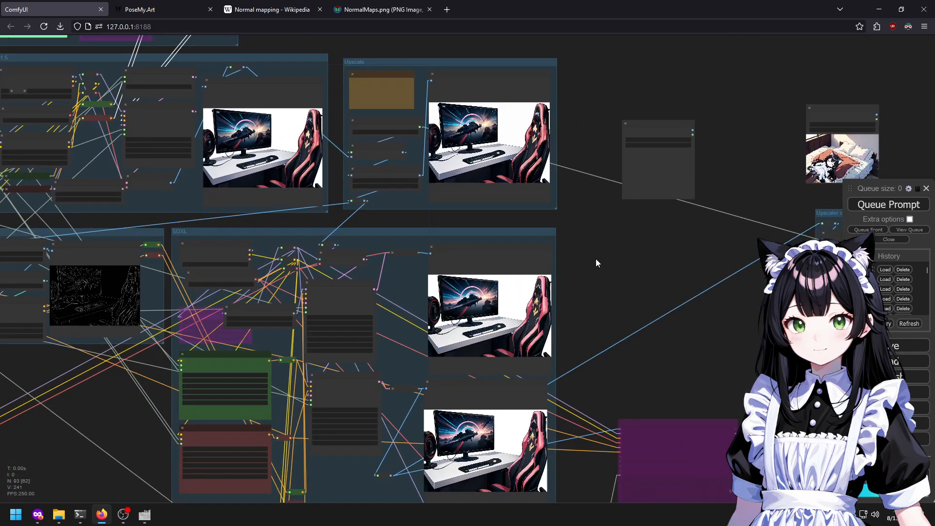
Inspect the SDXL group's first preview of the image generated without ControlNet.
left_click_drag(596, 259, 422, 154)
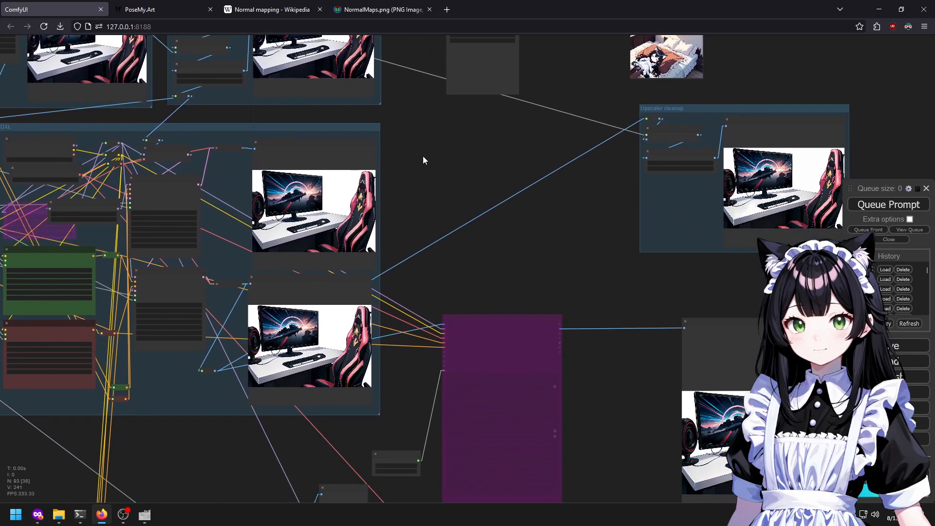
scroll(200, 124, "up", 4)
scroll(327, 189, "up", 4)
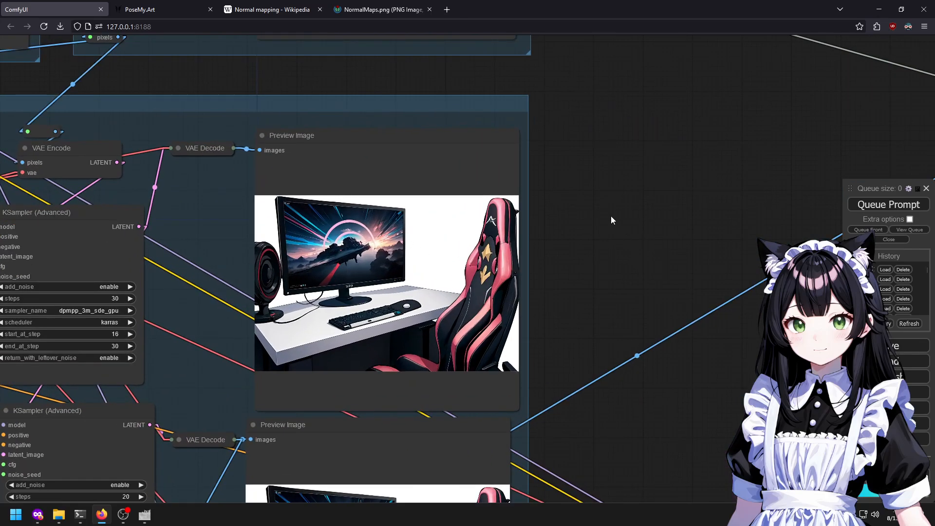
scroll(611, 193, "up", 2)
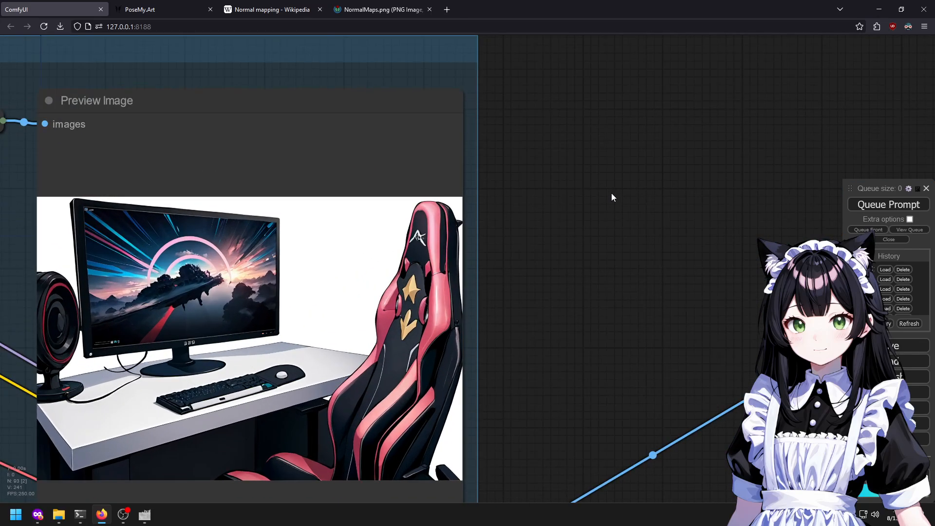
Append "black and red peripherals" to the end of the positive prompt.
scroll(614, 197, "down", 9)
scroll(590, 209, "up", 12)
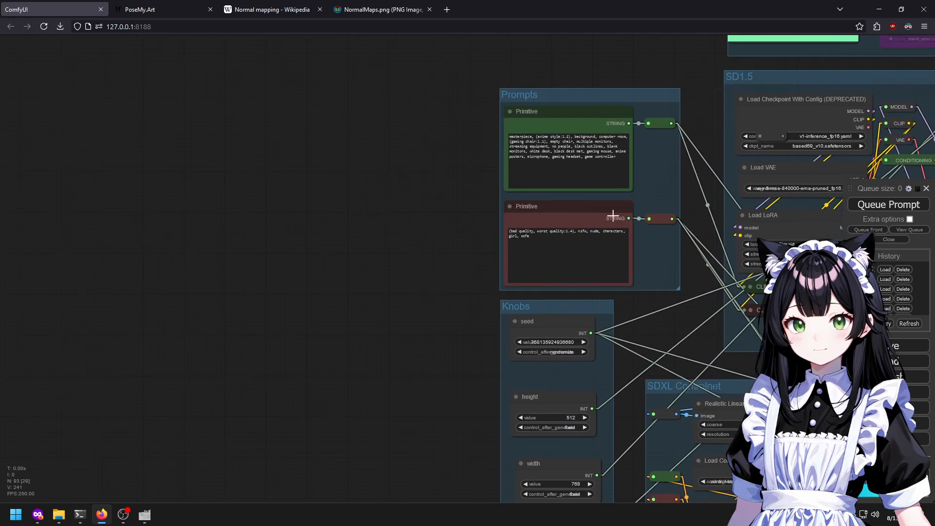
left_click(601, 112)
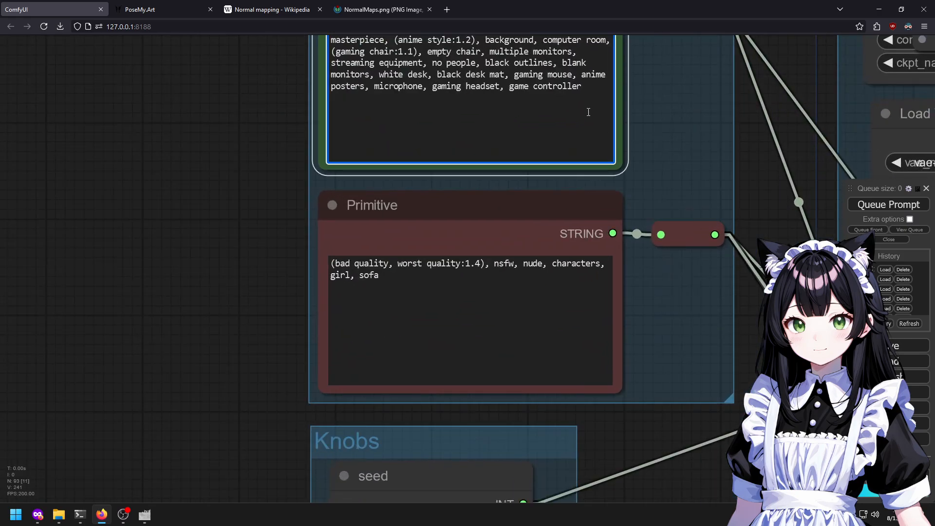
type(", black and red peripherals")
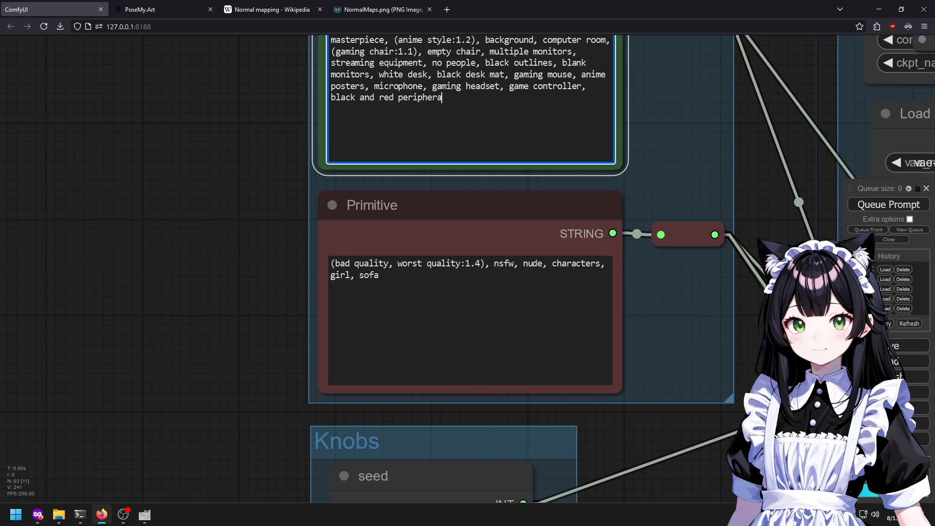
Replace "black desk mat" in the positive prompt with "desk mat, black desk mat" and queue a generation.
scroll(74, 127, "down", 8)
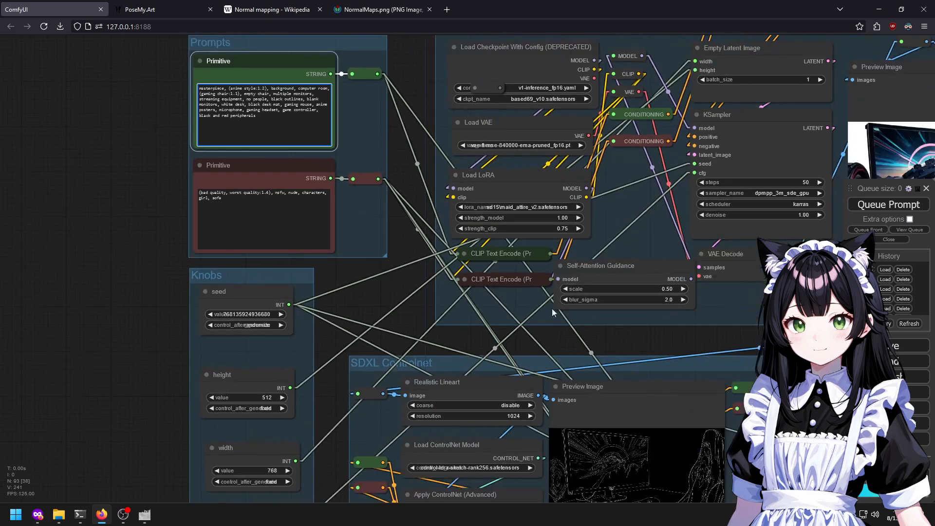
left_click_drag(588, 314, 170, 295)
left_click_drag(281, 283, 707, 356)
scroll(196, 140, "up", 7)
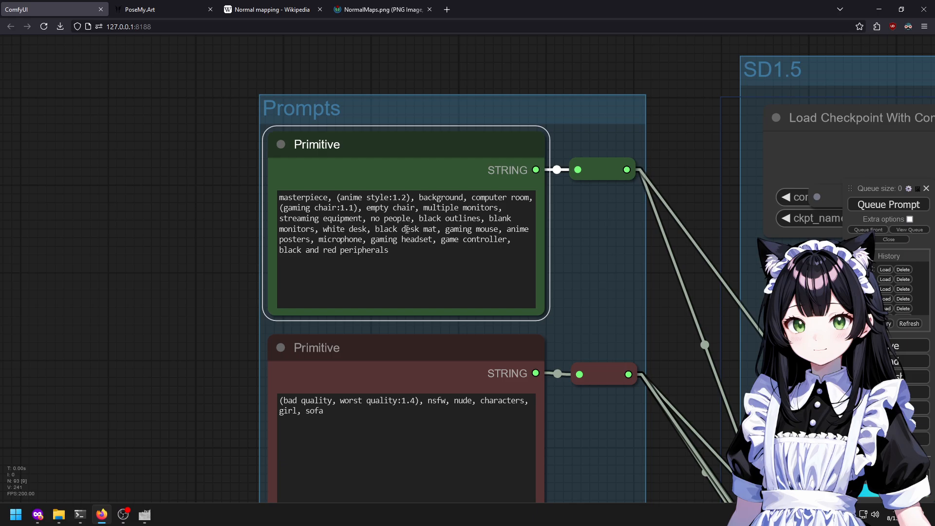
left_click_drag(387, 229, 433, 233)
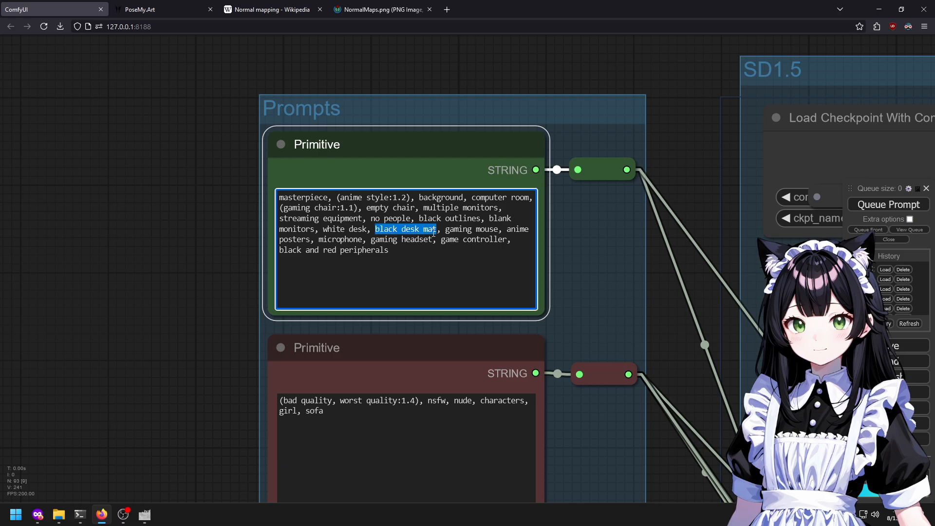
type("desk mat, black de")
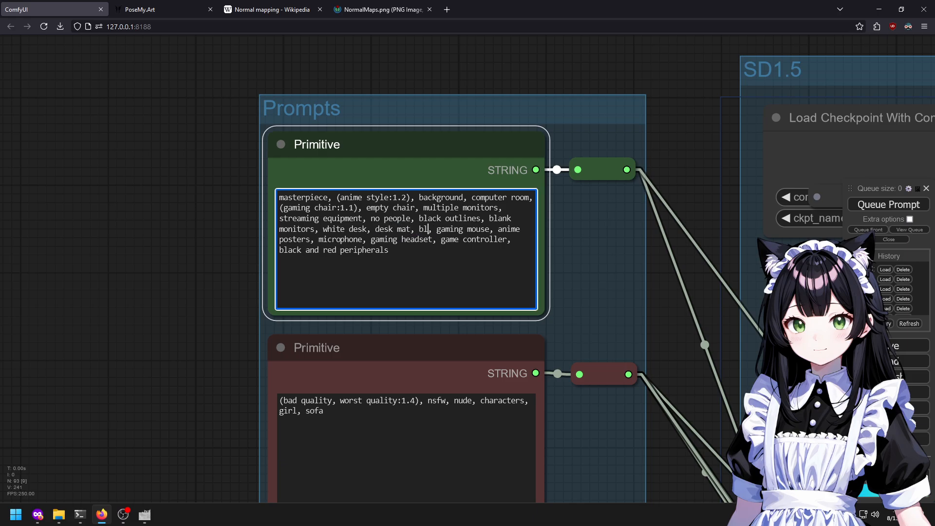
type("sk mat")
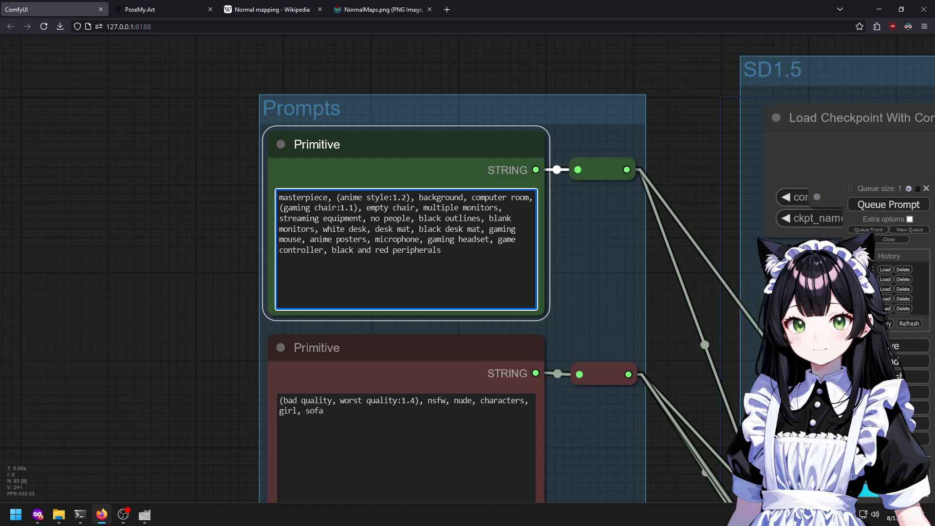
Look over the line art preview in the SDXL ControlNet group during the generation.
scroll(490, 186, "down", 12)
left_click_drag(738, 376, 513, 244)
scroll(534, 279, "up", 10)
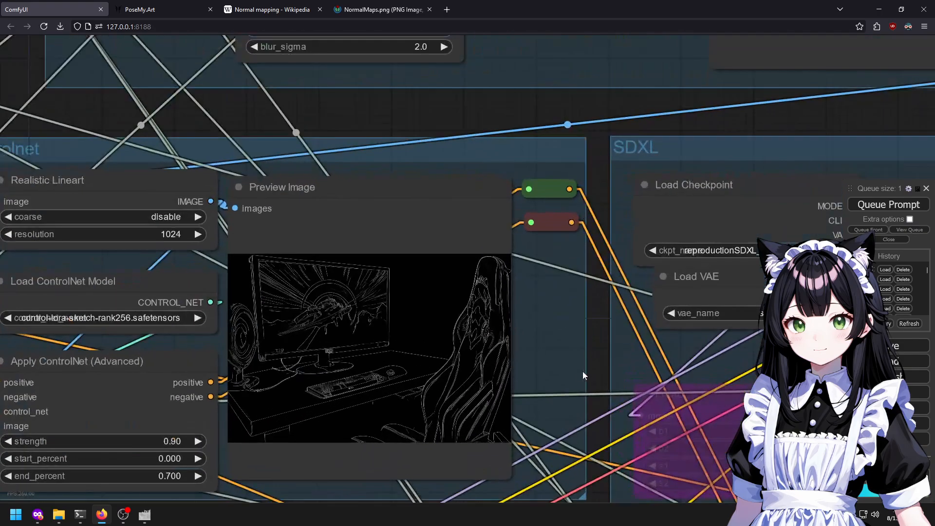
scroll(367, 407, "up", 1)
scroll(367, 407, "up", 4)
scroll(367, 407, "down", 10)
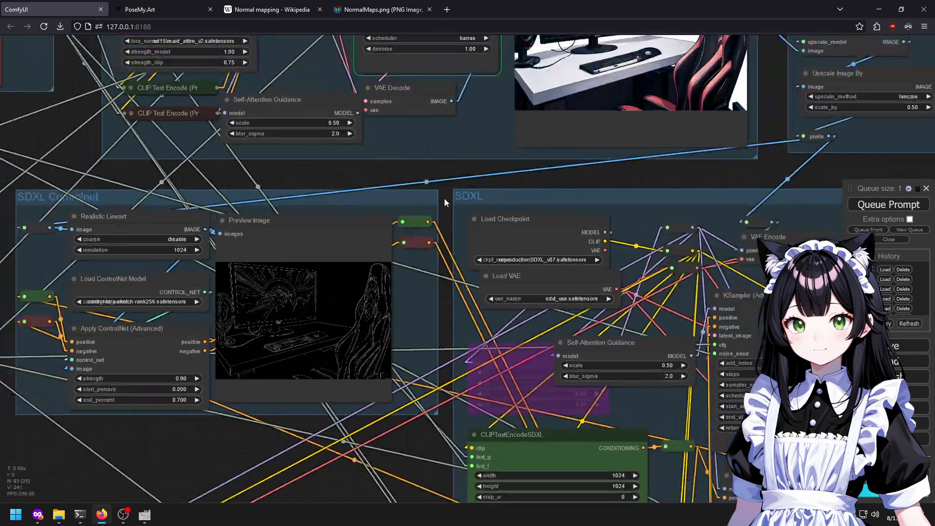
Examine the new desk and chair image in the SD1.5 and Upscale previews.
left_click_drag(445, 193, 338, 375)
left_click_drag(669, 306, 255, 320)
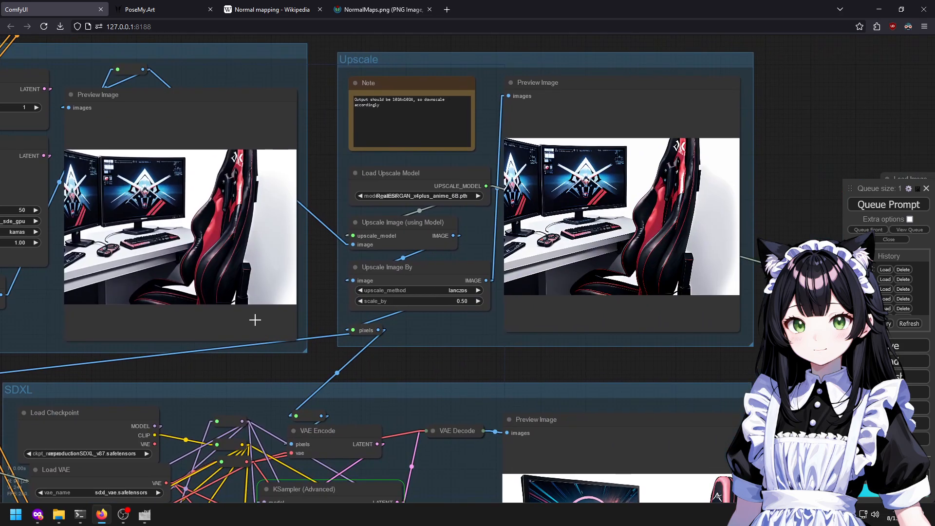
scroll(287, 135, "up", 2)
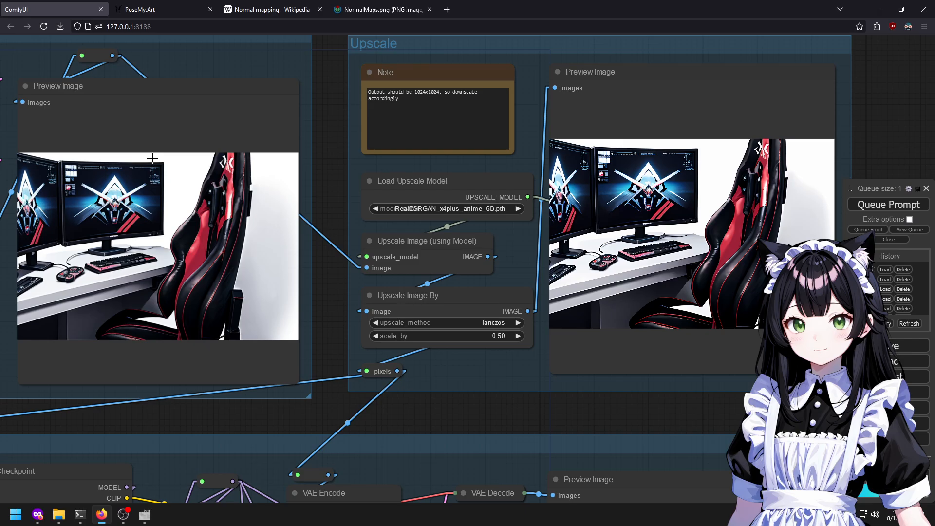
scroll(146, 153, "down", 3)
scroll(98, 142, "up", 4)
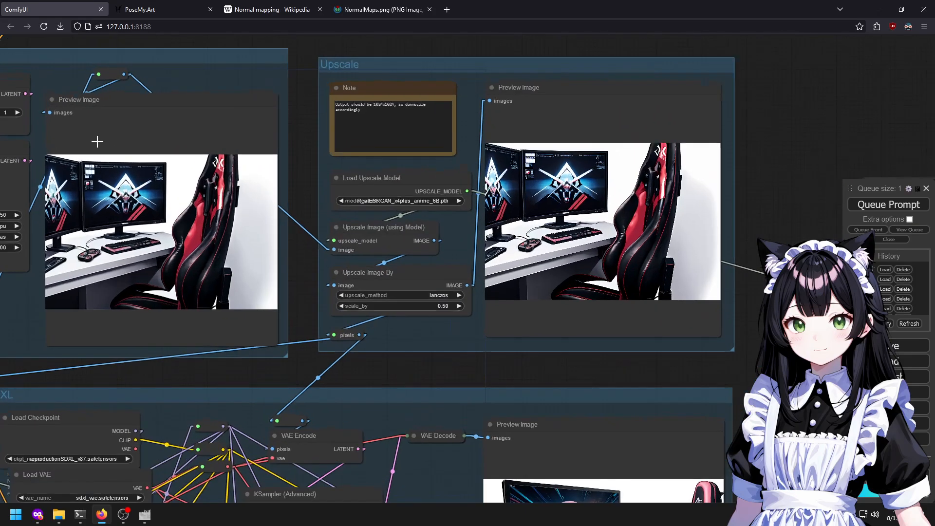
scroll(97, 142, "down", 4)
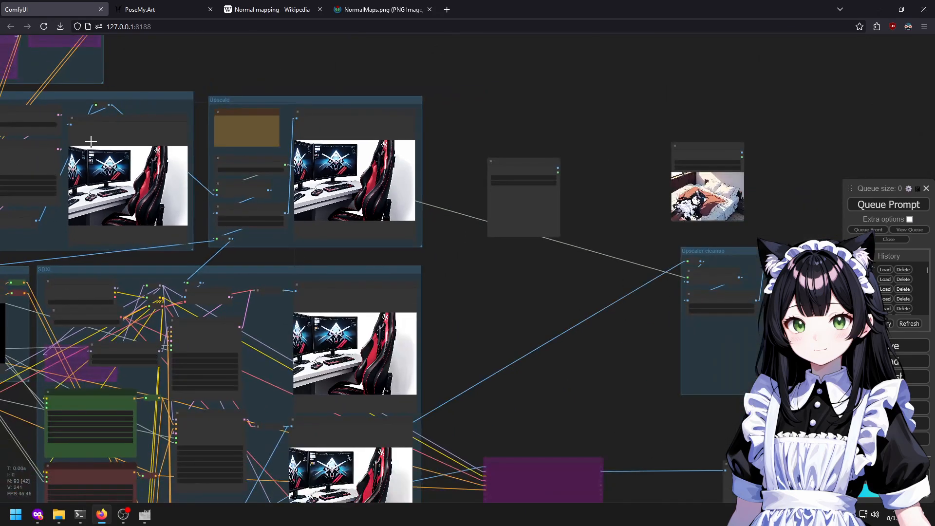
scroll(92, 141, "up", 3)
scroll(91, 141, "down", 5)
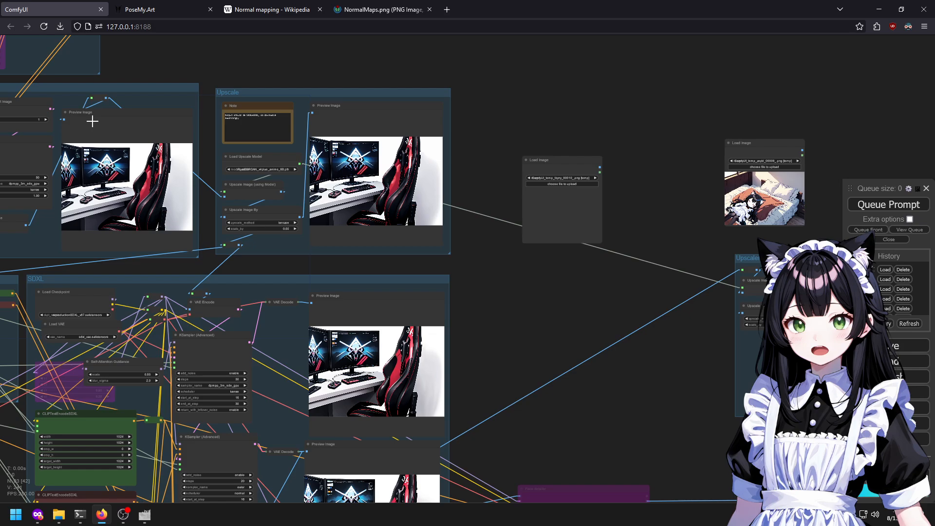
scroll(571, 167, "up", 3)
scroll(521, 145, "down", 7)
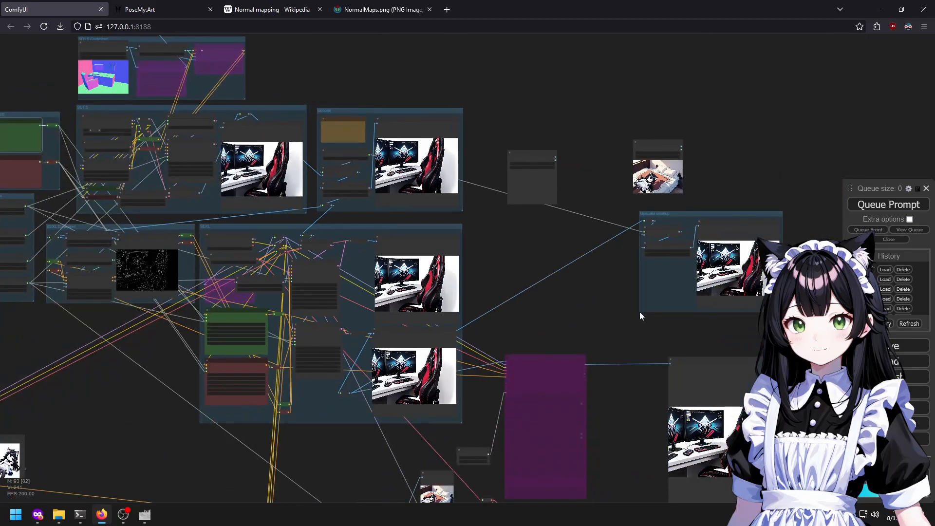
Look over the SDXL outputs and inspect the monitors, keyboard and chair in the first SDXL preview up close.
left_click_drag(641, 312, 446, 178)
left_click_drag(635, 246, 464, 114)
left_click_drag(546, 233, 913, 414)
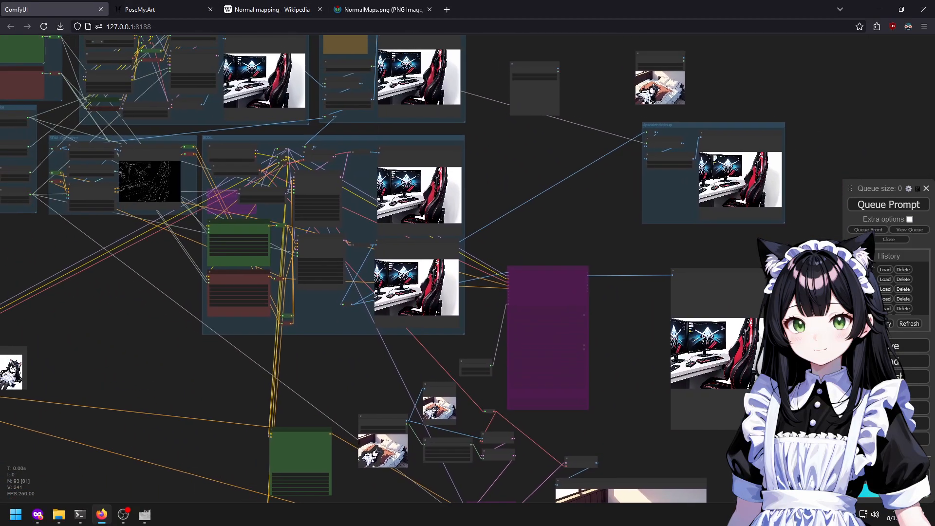
scroll(492, 182, "up", 2)
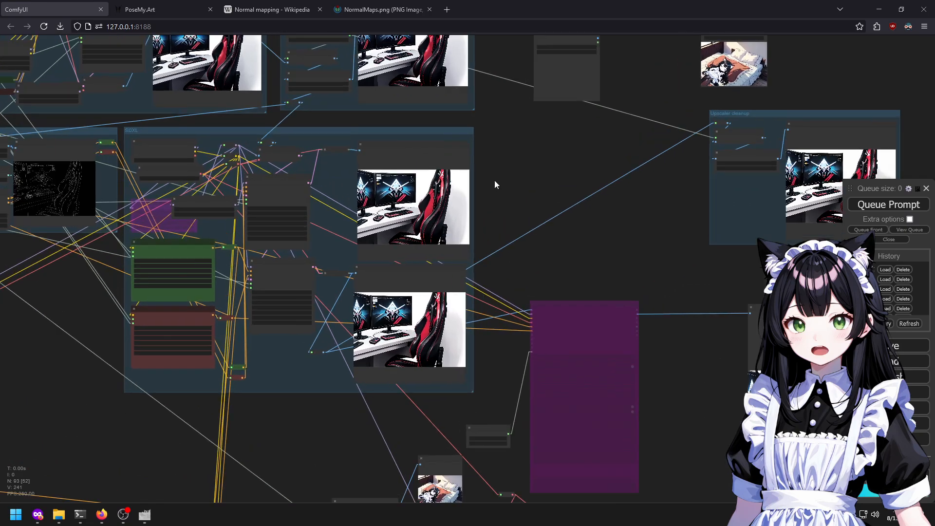
scroll(337, 140, "up", 3)
scroll(448, 211, "up", 4)
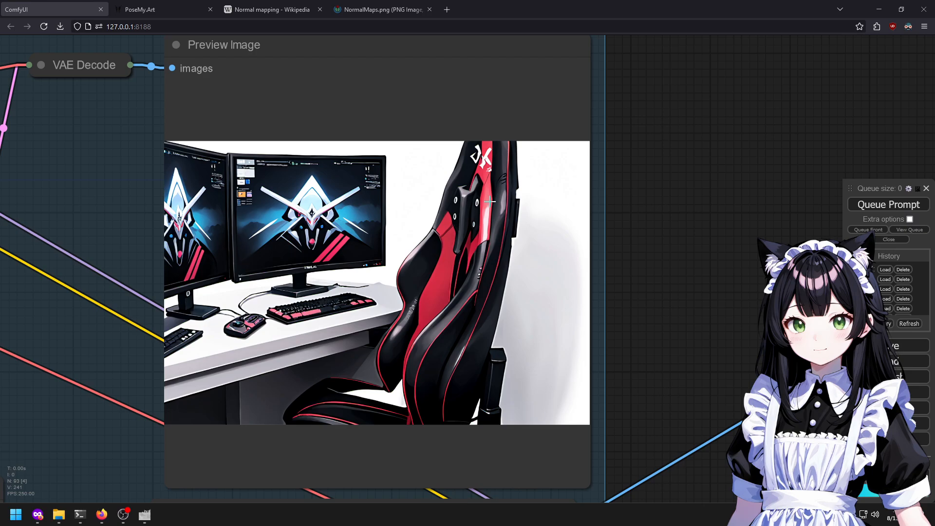
scroll(496, 229, "down", 5)
left_click_drag(510, 263, 607, 266)
scroll(528, 205, "up", 6)
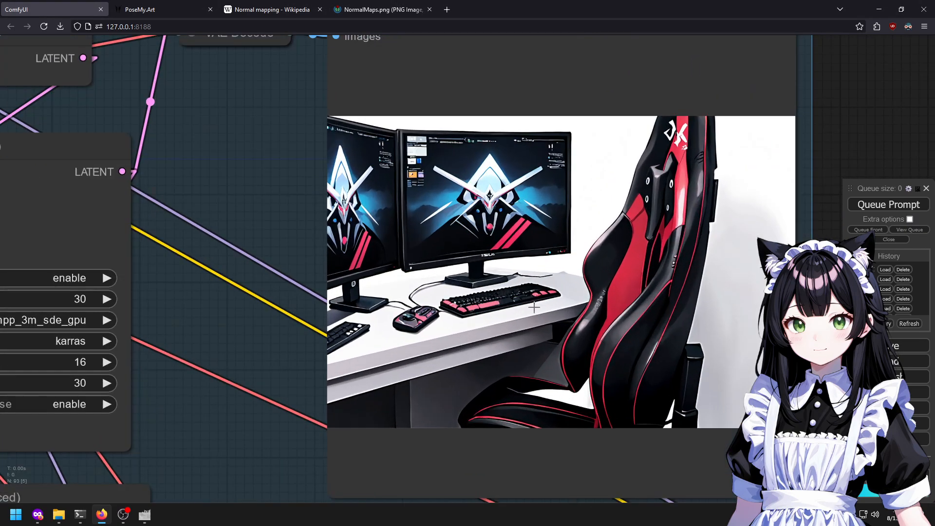
scroll(530, 305, "down", 7)
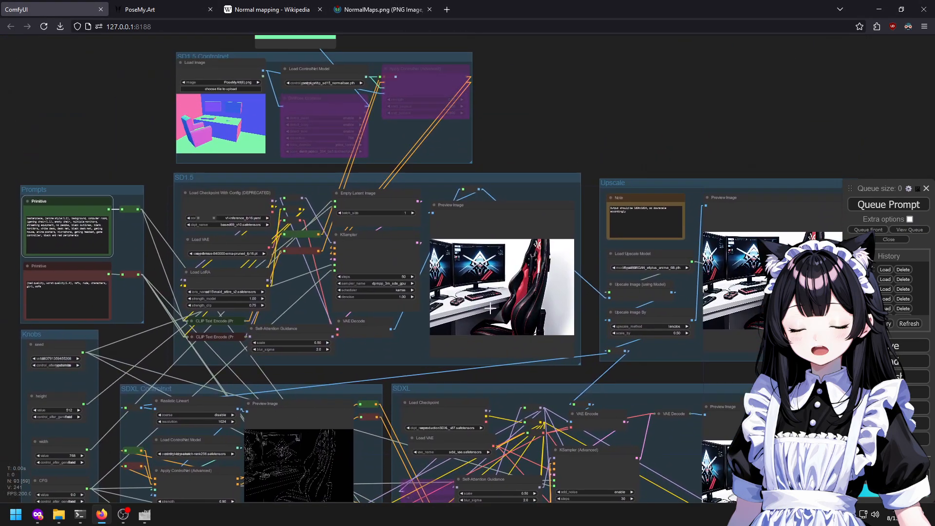
Append "visible wall, anime posters" to the positive prompt and queue another generation.
scroll(682, 357, "up", 2)
left_click_drag(682, 357, 392, 321)
left_click_drag(300, 395, 420, 322)
scroll(8, 147, "up", 9)
left_click(287, 241)
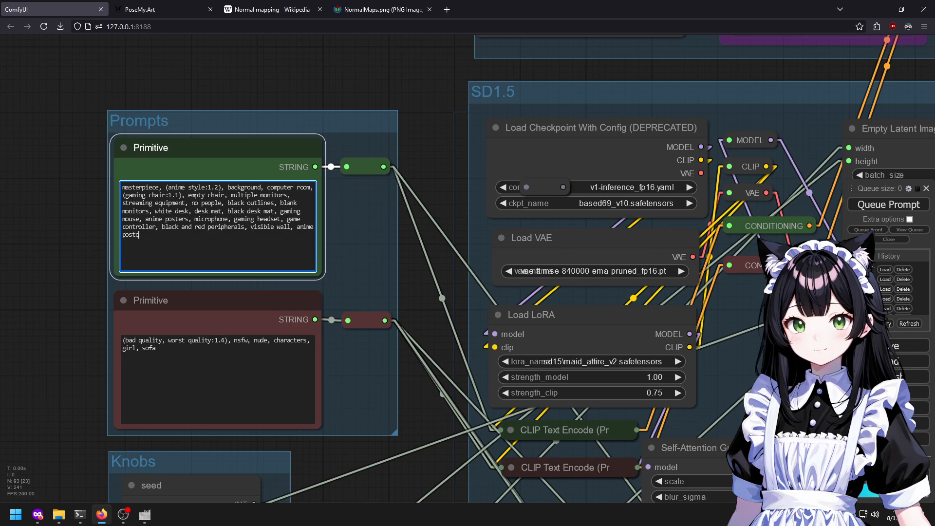
Examine the monitors, desk and chair of the newest room image in the Upscale preview up close.
scroll(446, 354, "down", 11)
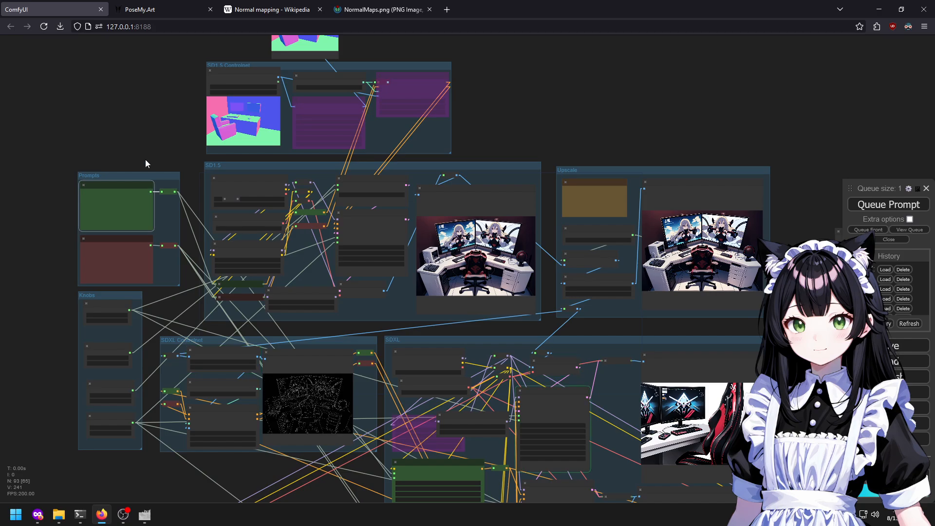
scroll(789, 156, "up", 8)
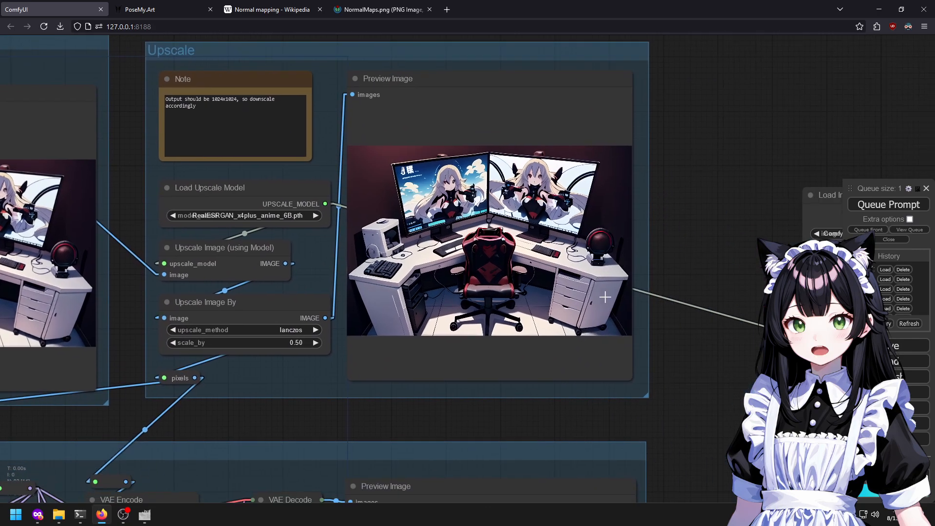
scroll(544, 204, "up", 5)
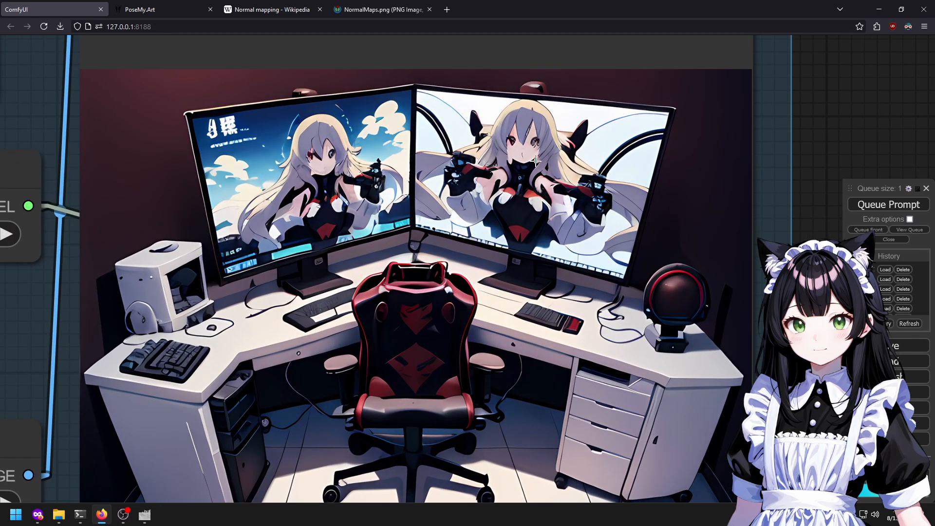
scroll(536, 164, "down", 8)
scroll(493, 128, "up", 5)
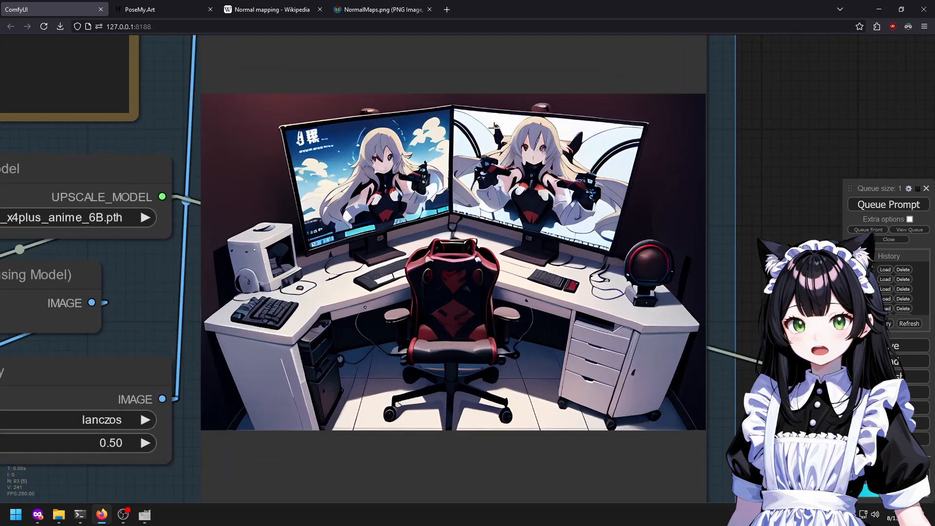
Take the stray reroute node off the Apply ControlNet (Advanced) node in the SD1.5 Controlnet group and remove it.
scroll(493, 127, "down", 8)
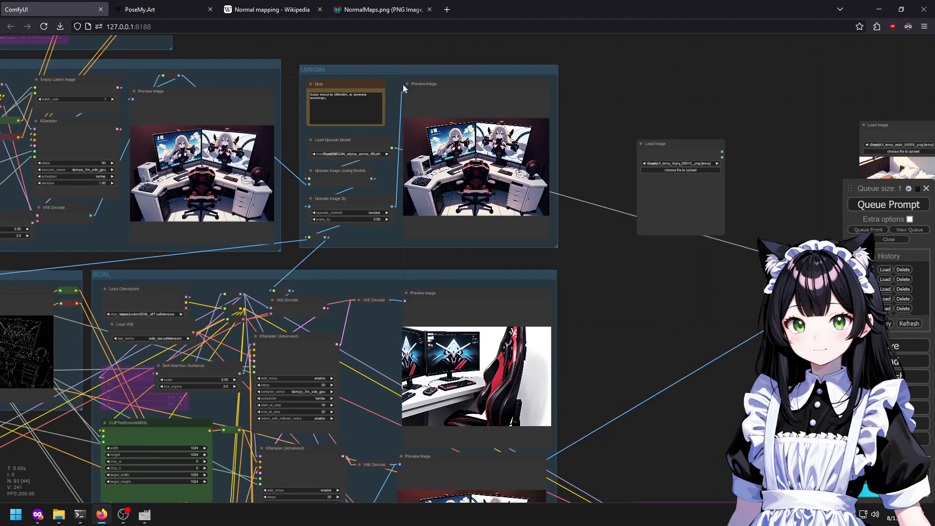
scroll(515, 242, "up", 3)
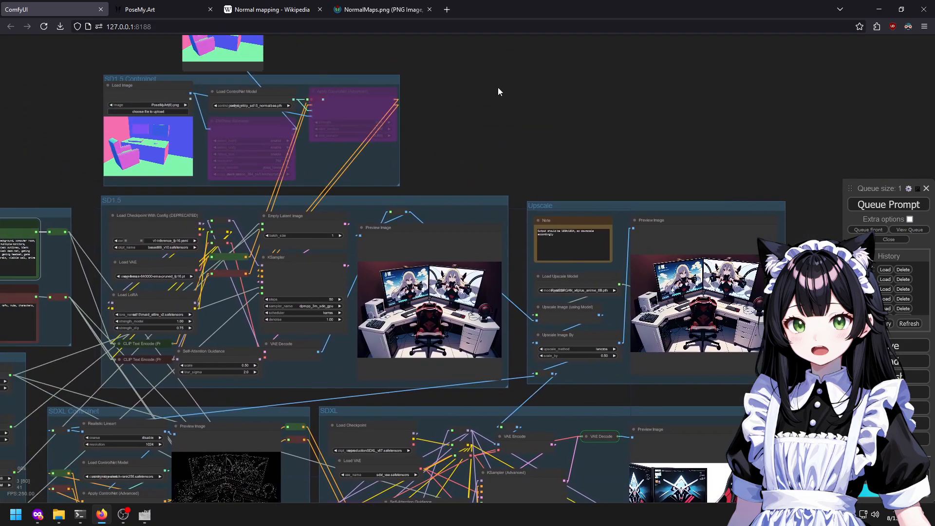
left_click_drag(454, 105, 465, 144)
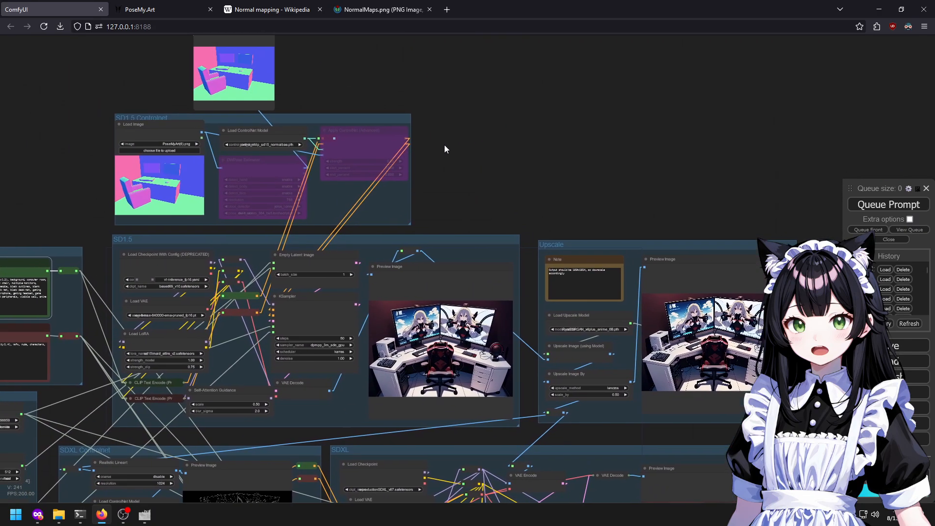
scroll(242, 133, "up", 8)
scroll(357, 201, "up", 2)
left_click(434, 137)
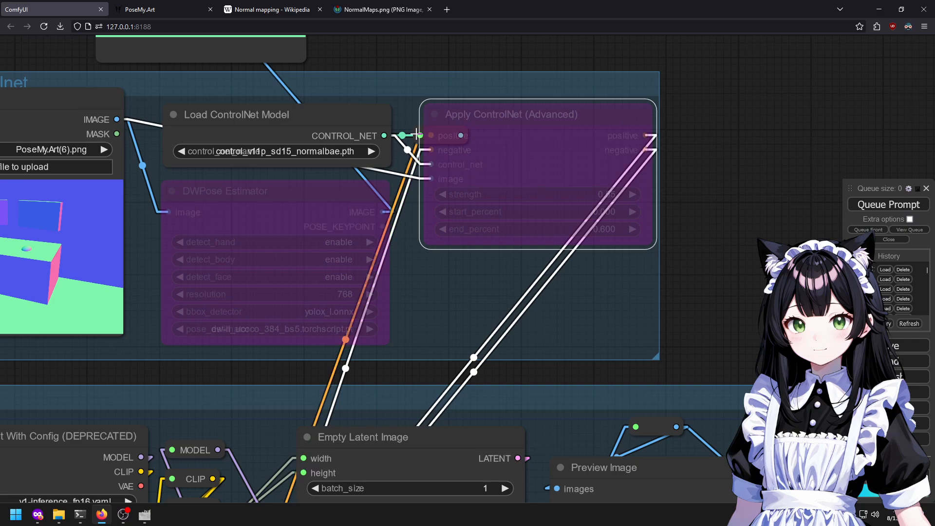
left_click_drag(416, 133, 407, 82)
left_click(498, 46)
left_click_drag(420, 133, 399, 89)
left_click(406, 113)
left_click_drag(428, 131, 423, 49)
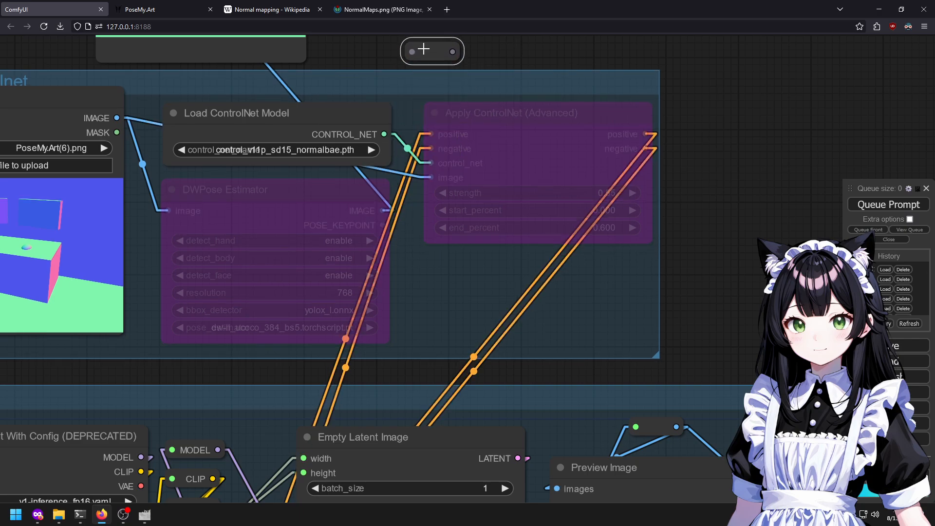
Re-enable the bypassed Apply ControlNet (Advanced) node in the SD1.5 Controlnet group and queue a generation.
scroll(706, 111, "down", 2)
left_click_drag(705, 111, 643, 85)
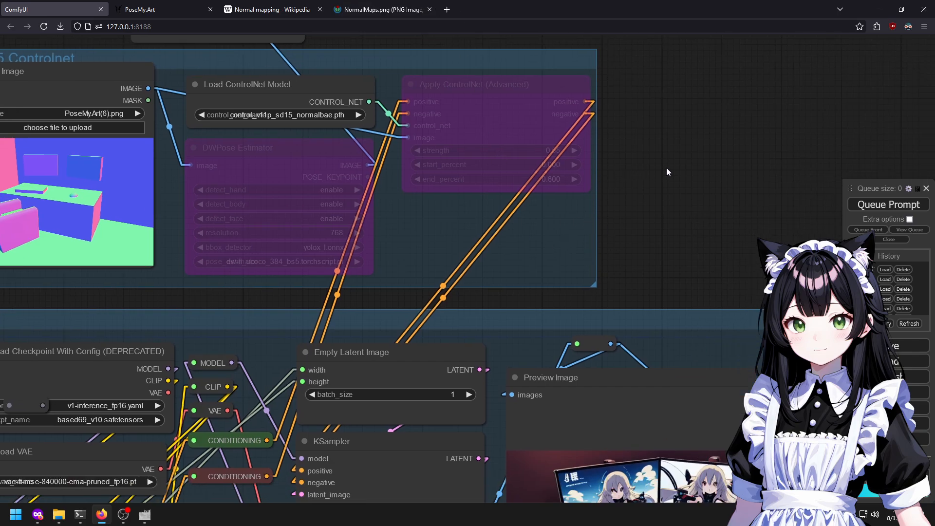
left_click_drag(820, 233, 355, 39)
left_click_drag(604, 161, 930, 336)
right_click(431, 76)
left_click(446, 209)
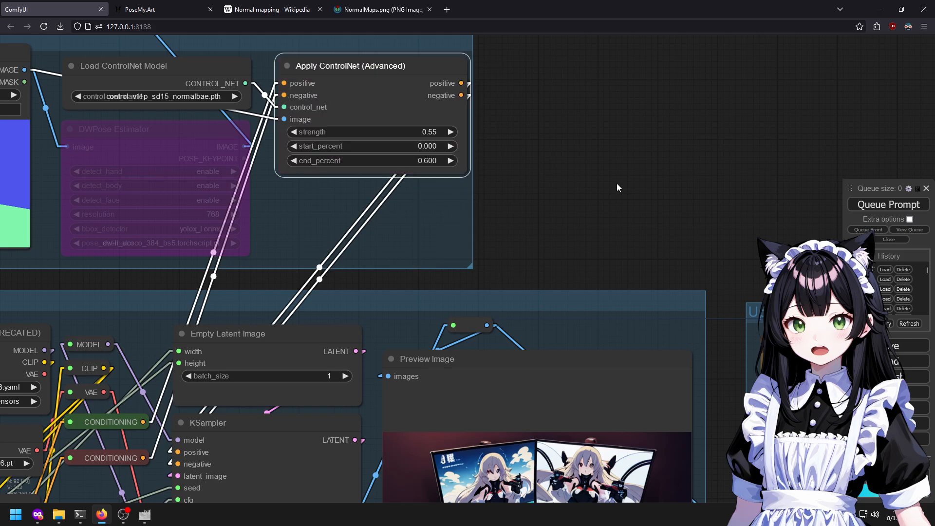
left_click(906, 205)
Examine the chair, desk and monitors of the new ControlNet image in the SD1.5 and Upscale previews up close.
scroll(667, 136, "down", 4)
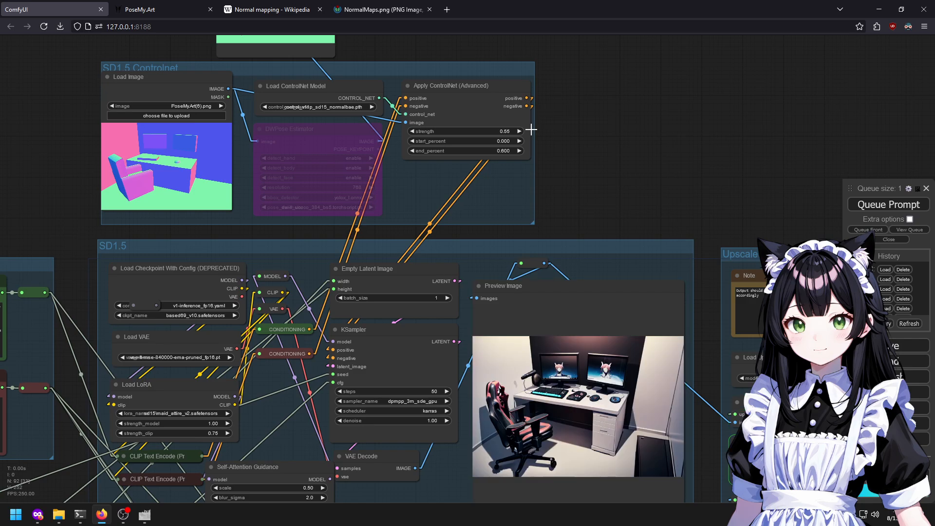
left_click_drag(766, 234, 365, 180)
scroll(608, 316, "up", 4)
left_click_drag(731, 419, 572, 268)
scroll(572, 269, "up", 1)
scroll(476, 202, "up", 4)
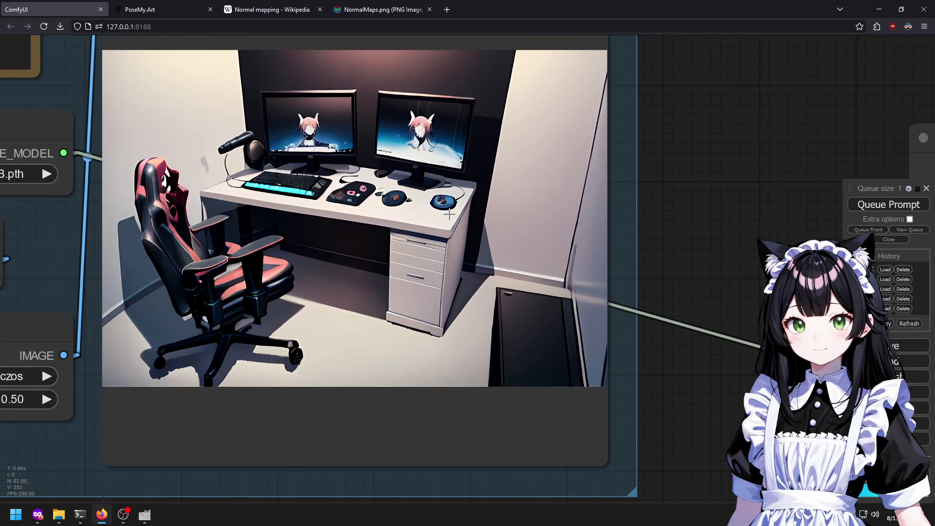
scroll(487, 214, "down", 2)
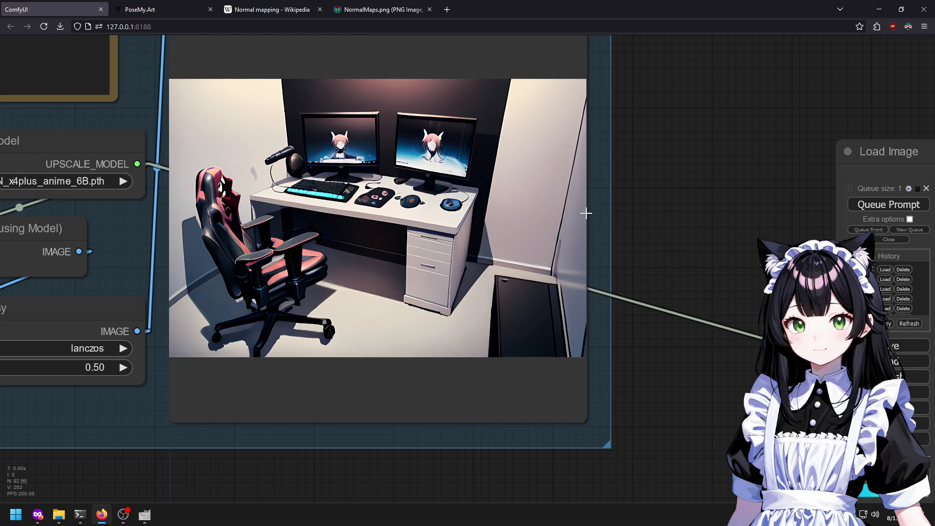
scroll(356, 129, "up", 2)
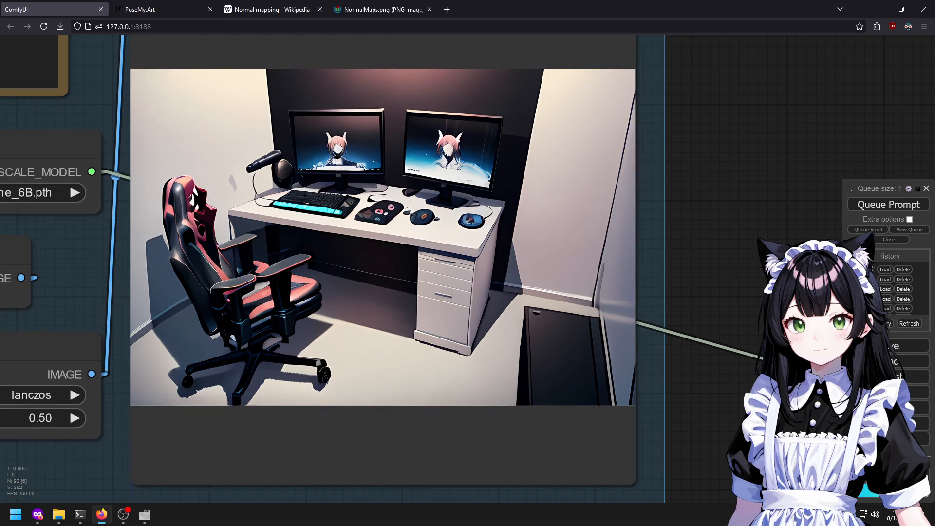
scroll(440, 187, "up", 6)
scroll(441, 187, "down", 4)
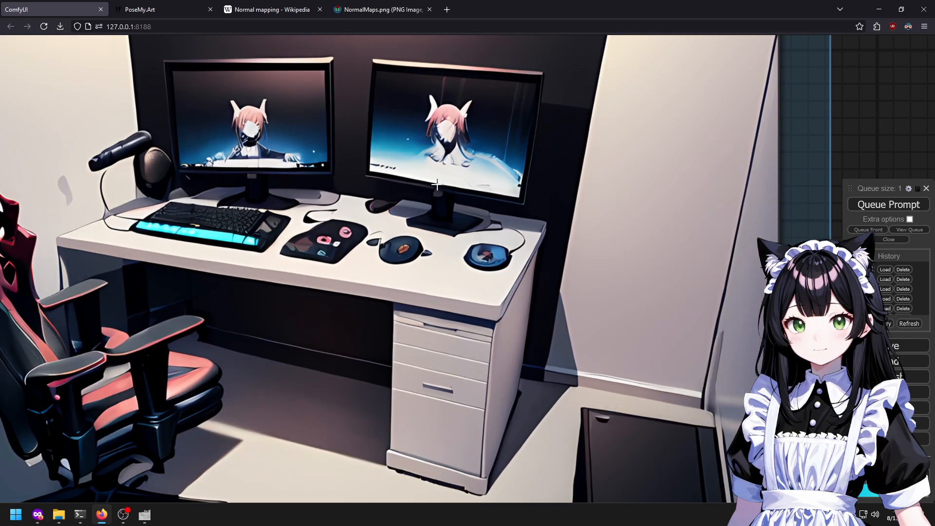
scroll(424, 183, "down", 3)
Inspect the refined room image in the second SDXL preview.
scroll(331, 192, "down", 9)
left_click_drag(525, 465, 389, 141)
left_click_drag(422, 431, 524, 109)
scroll(265, 276, "up", 8)
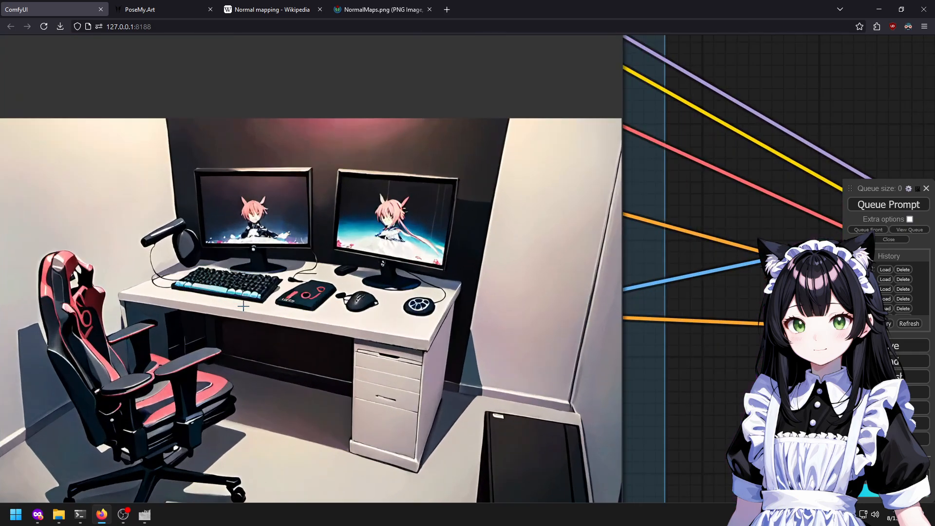
Examine the monitors, keyboard, mouse and chair of the image in the Upscaler cleanup preview up close.
scroll(315, 292, "down", 7)
left_click_drag(587, 209, 119, 345)
scroll(120, 345, "down", 6)
left_click_drag(506, 216, 267, 292)
scroll(409, 227, "up", 15)
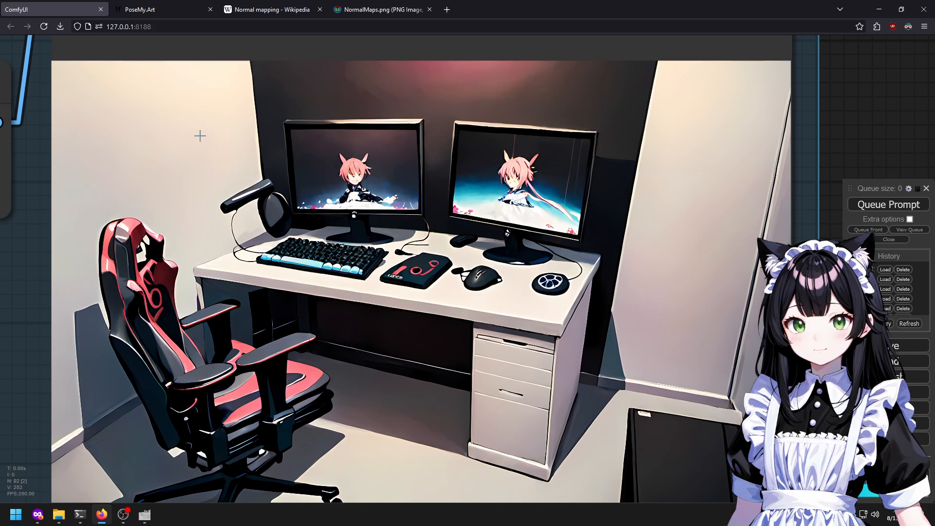
scroll(306, 213, "up", 4)
scroll(306, 213, "down", 1)
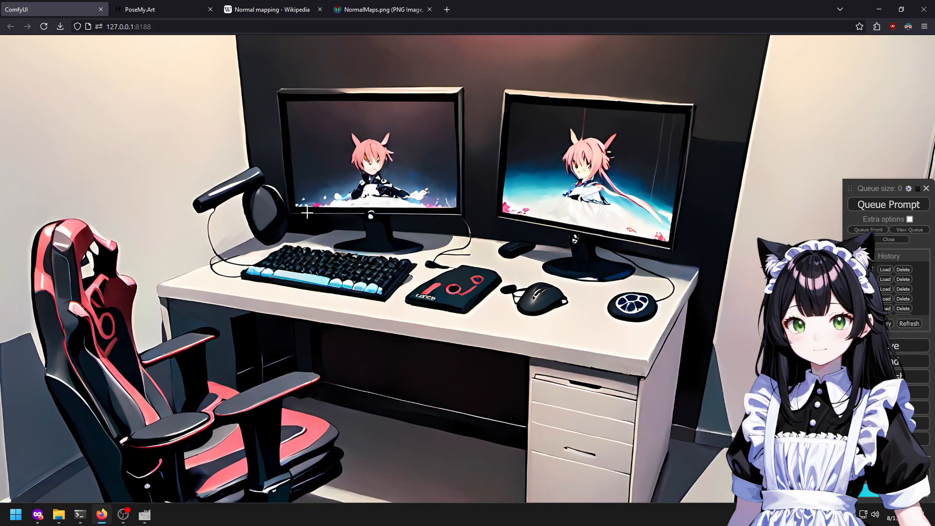
scroll(307, 211, "down", 14)
left_click_drag(220, 260, 330, 252)
scroll(330, 252, "up", 1)
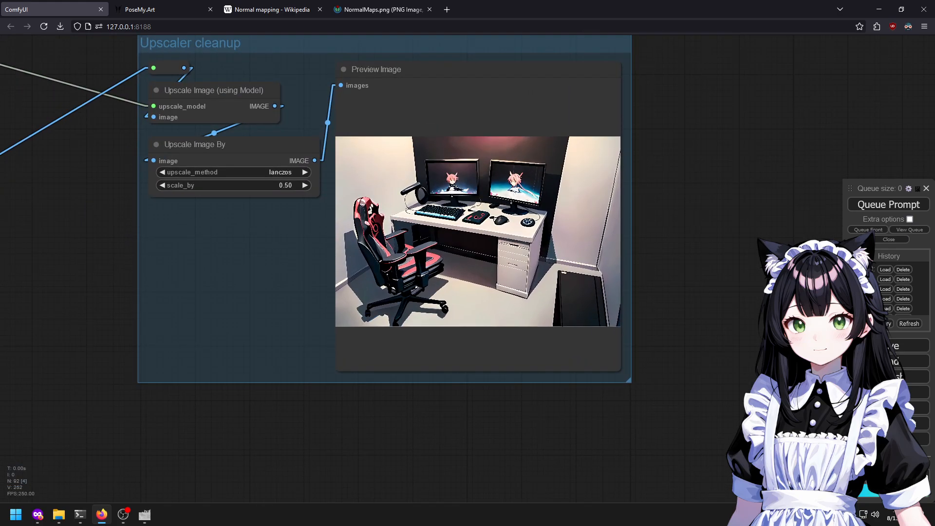
scroll(511, 311, "up", 5)
scroll(460, 307, "down", 7)
Append "sharp shadows, well lit, black keybaord" to the positive prompt and queue a generation.
left_click_drag(122, 293, 751, 313)
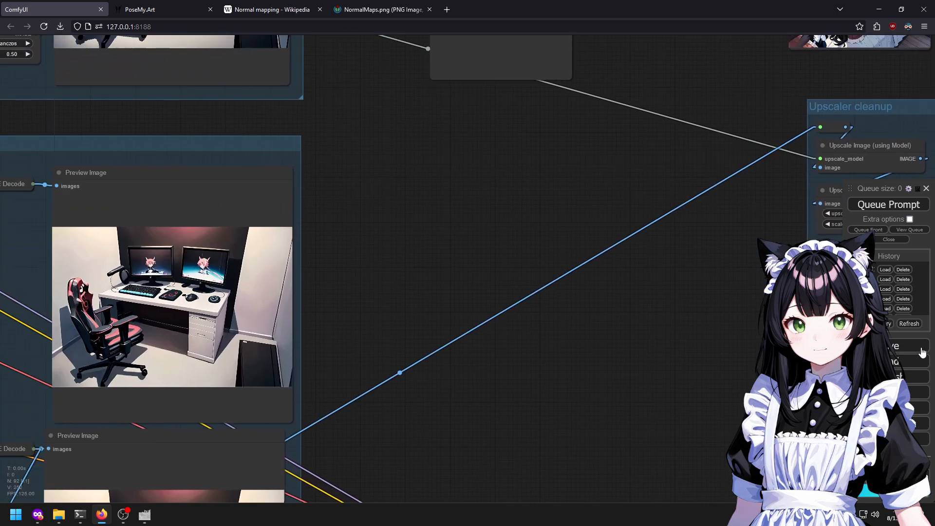
left_click_drag(360, 236, 928, 310)
left_click_drag(154, 210, 721, 311)
left_click(205, 196)
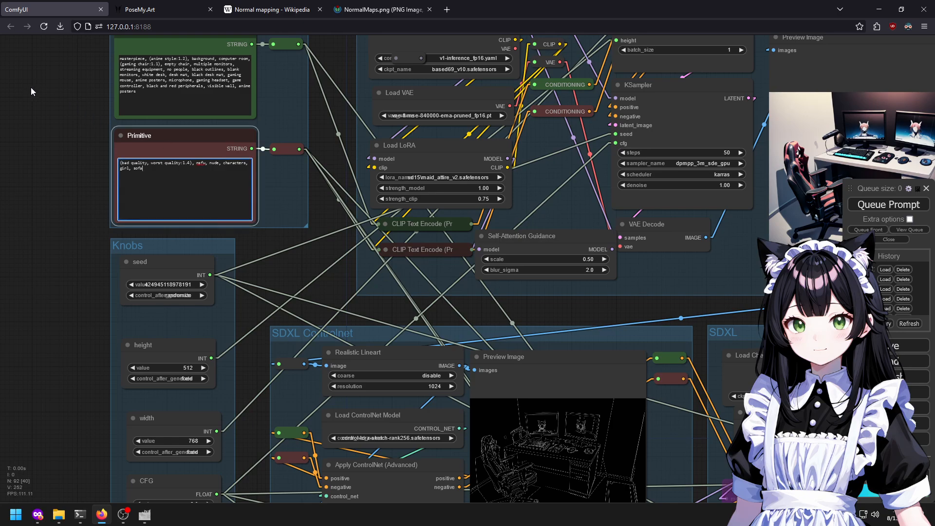
left_click(15, 88)
scroll(10, 87, "up", 4)
left_click(295, 124)
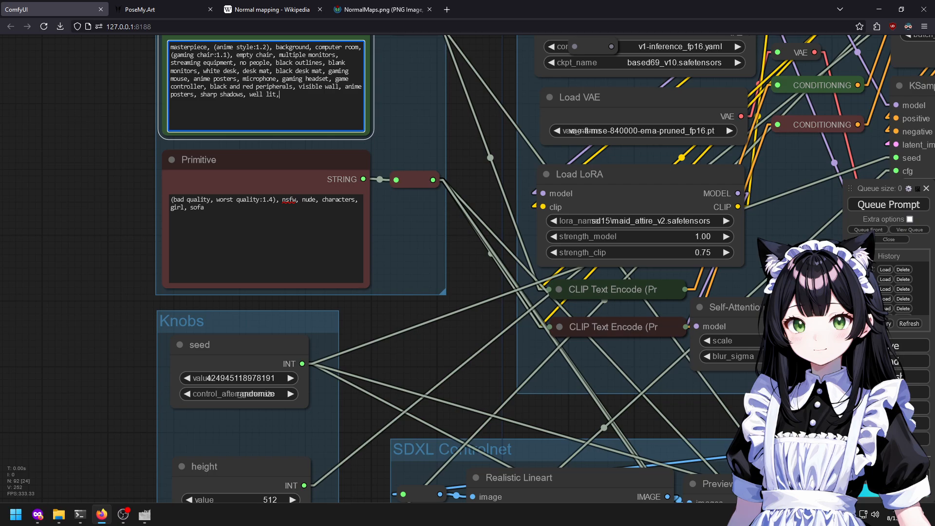
type("black keybaord")
key("ctrl+Return")
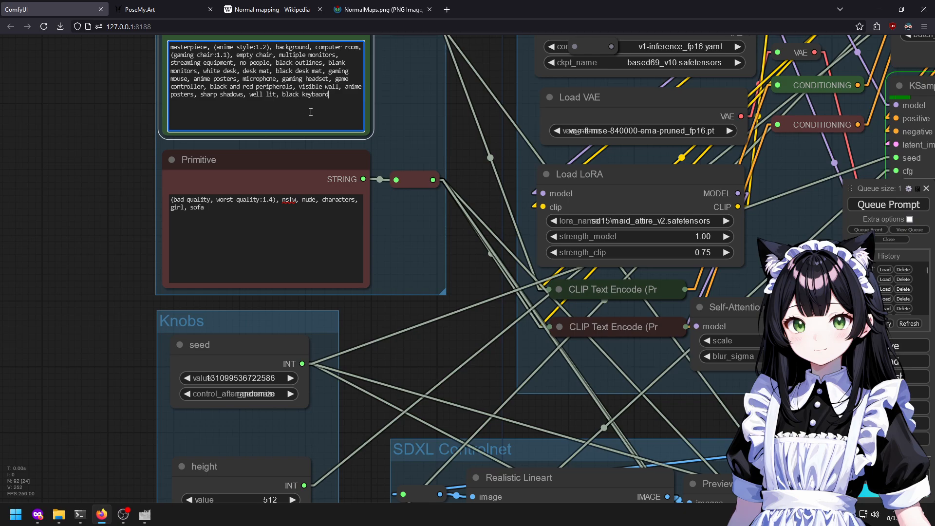
Correct the last term of the positive prompt to "black keyboard" and queue another generation.
key("ctrl+shift+Left")
type("lack keyboa")
key("ctrl+Return")
scroll(477, 214, "down", 5)
left_click_drag(476, 215, 70, 219)
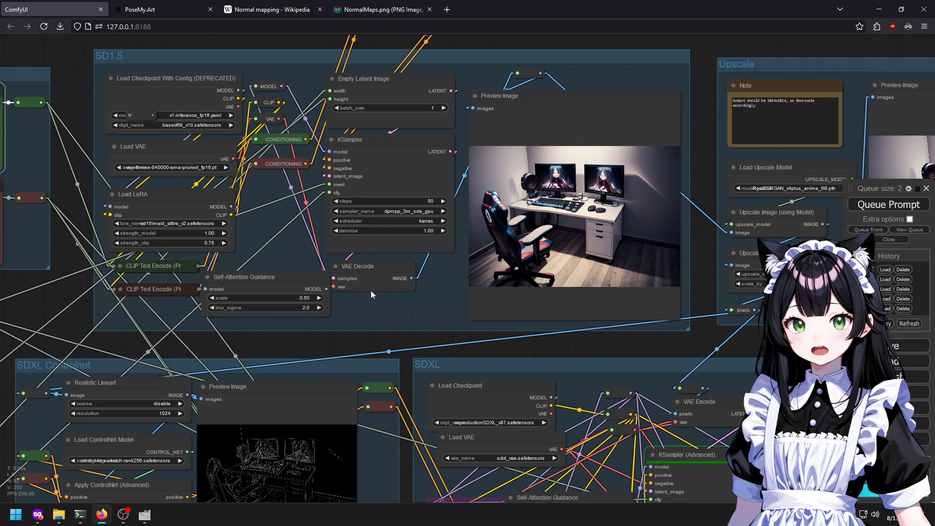
Close the PoseMy.Art, Wikipedia and NormalMaps.png browser tabs, leaving only ComfyUI open.
left_click(160, 10)
left_click_drag(671, 250, 443, 292)
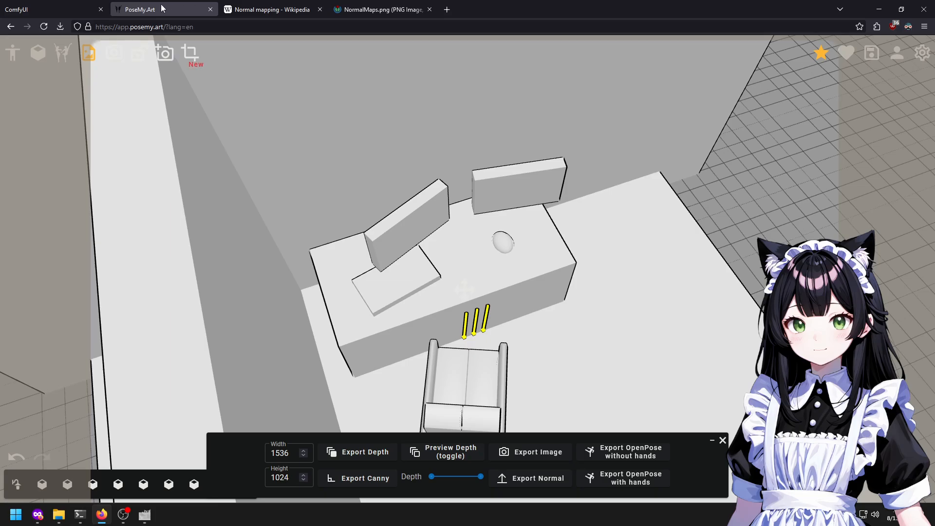
left_click(210, 10)
left_click(209, 9)
left_click(210, 9)
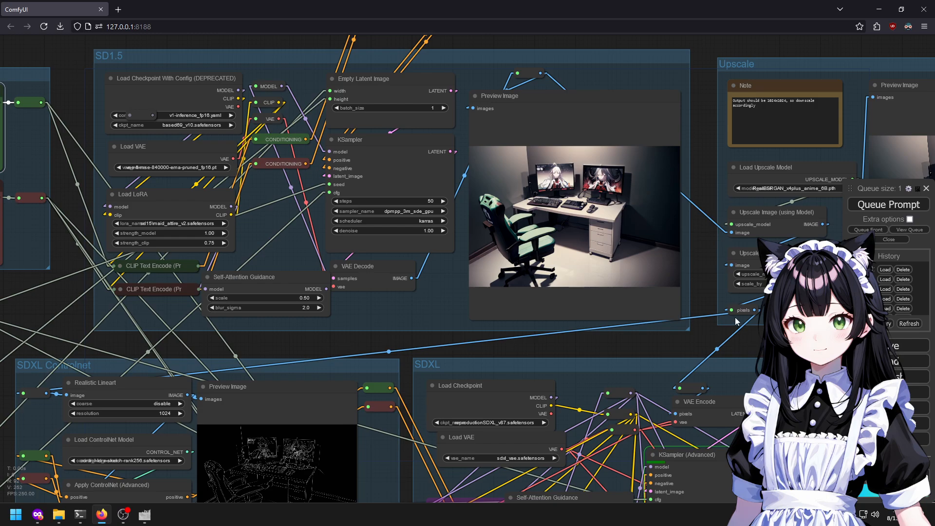
Look over the newest room images in the first and second SDXL previews as they are generated.
scroll(745, 340, "down", 3)
scroll(786, 378, "up", 3)
left_click_drag(598, 366, 121, 173)
scroll(465, 306, "up", 6)
scroll(467, 305, "down", 2)
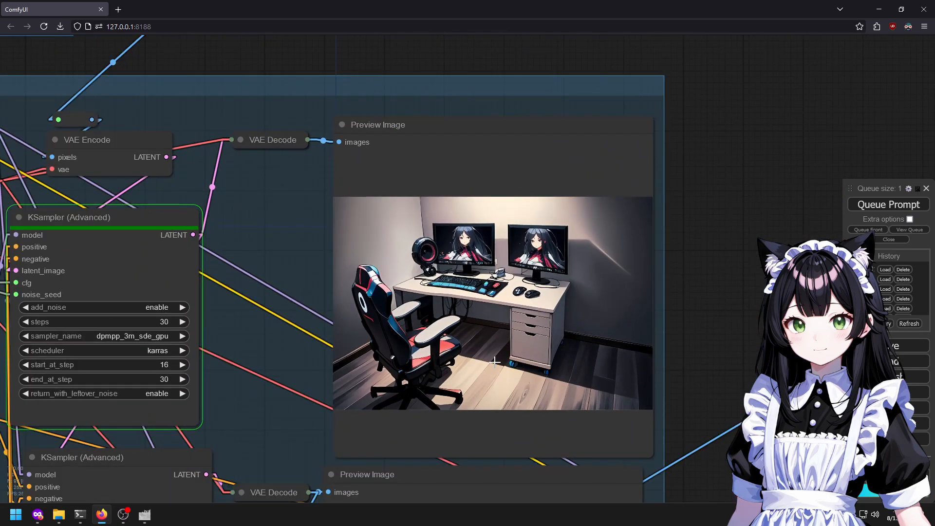
left_click_drag(514, 461, 438, 48)
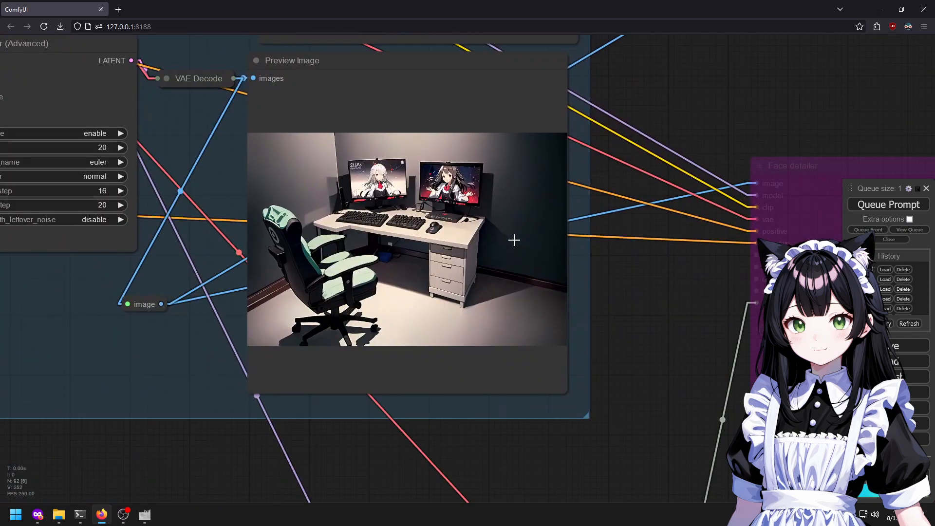
scroll(465, 228, "up", 4)
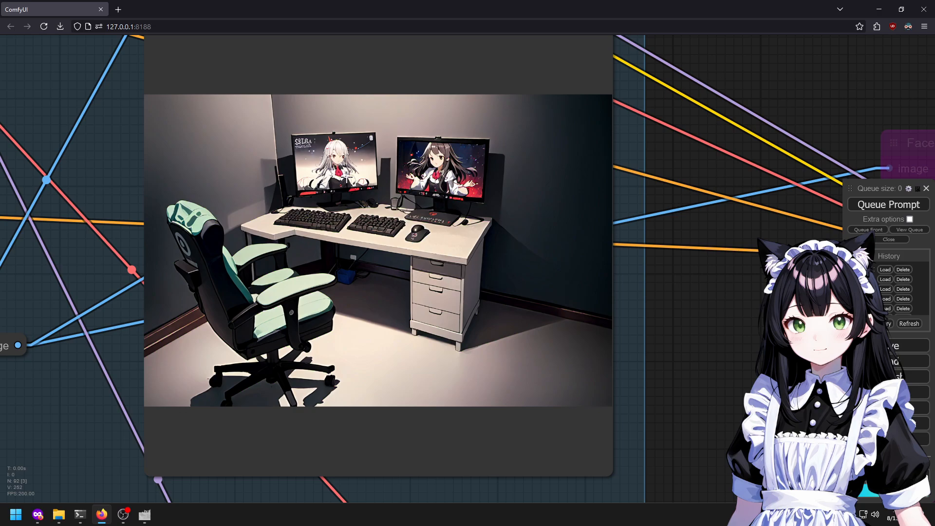
right_click(339, 213)
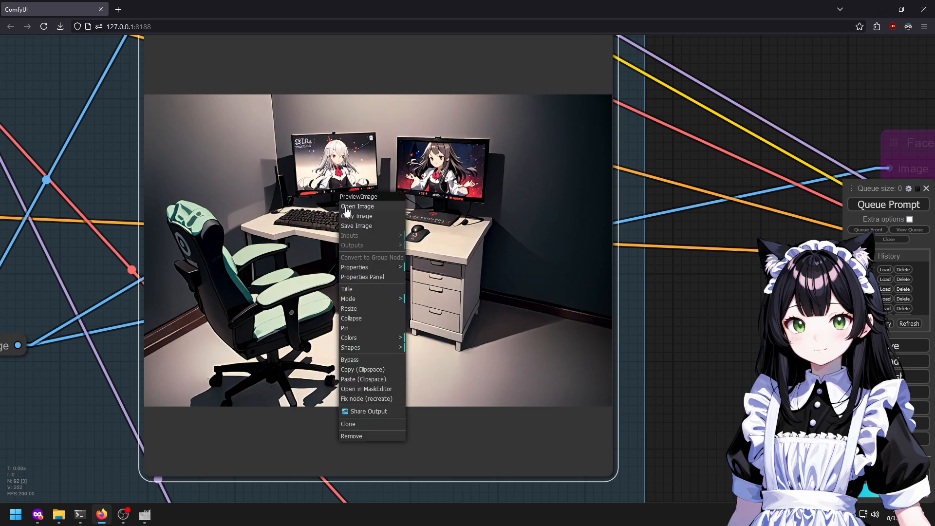
left_click(698, 310)
Compare the monitors, keyboards and desk details of the green-chair room between the first and second SDXL previews.
scroll(702, 312, "down", 5)
left_click_drag(706, 312, 167, 410)
left_click_drag(341, 227, 715, 231)
scroll(144, 64, "up", 5)
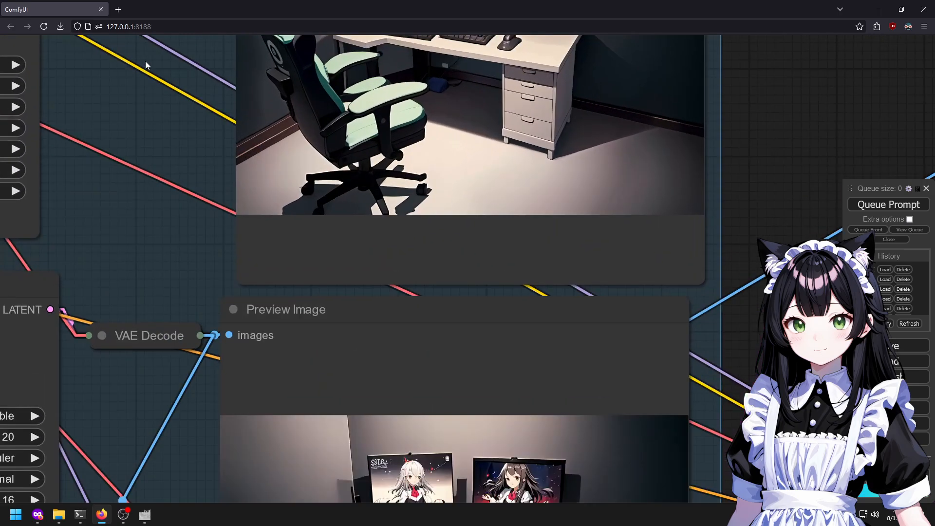
left_click_drag(205, 389, 167, 99)
left_click_drag(330, 146, 387, 258)
scroll(386, 342, "up", 4)
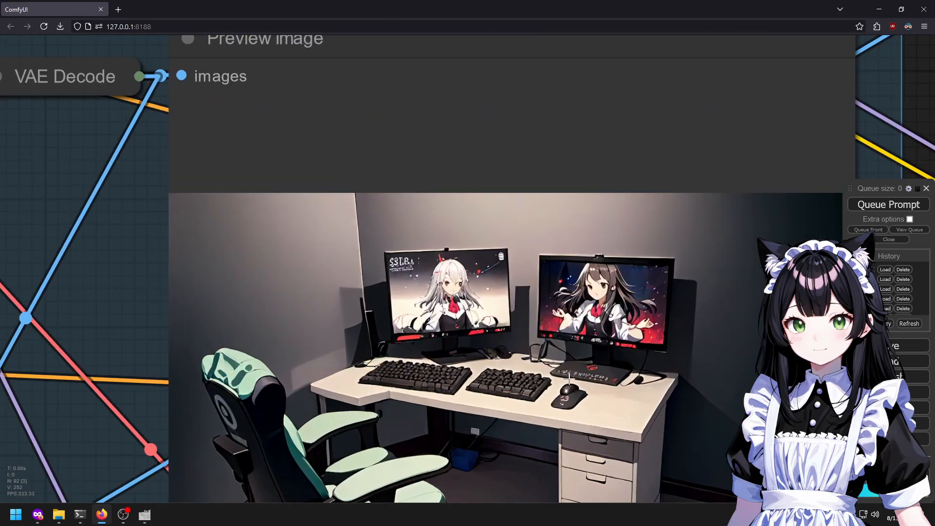
scroll(500, 339, "down", 2)
scroll(640, 328, "up", 4)
scroll(576, 271, "down", 6)
left_click_drag(531, 189, 437, 501)
left_click_drag(567, 246, 460, 14)
scroll(450, 388, "up", 4)
scroll(486, 384, "up", 3)
scroll(480, 384, "up", 5)
scroll(461, 362, "down", 5)
left_click_drag(419, 477, 407, 292)
scroll(351, 325, "down", 4)
scroll(306, 322, "down", 4)
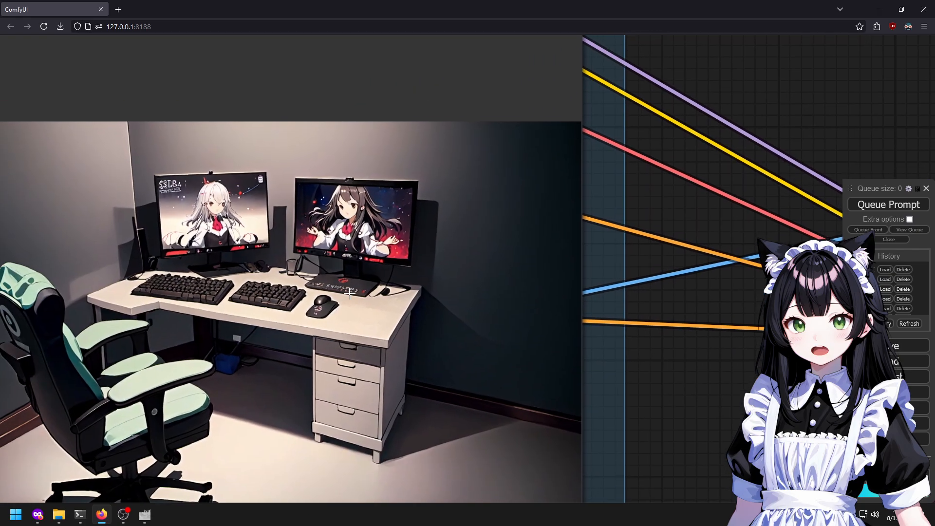
Save the green-chair room image from the Upscaler cleanup preview.
scroll(428, 286, "down", 3)
left_click_drag(731, 122, 248, 298)
left_click_drag(401, 276, 117, 382)
scroll(350, 272, "up", 15)
scroll(371, 280, "down", 2)
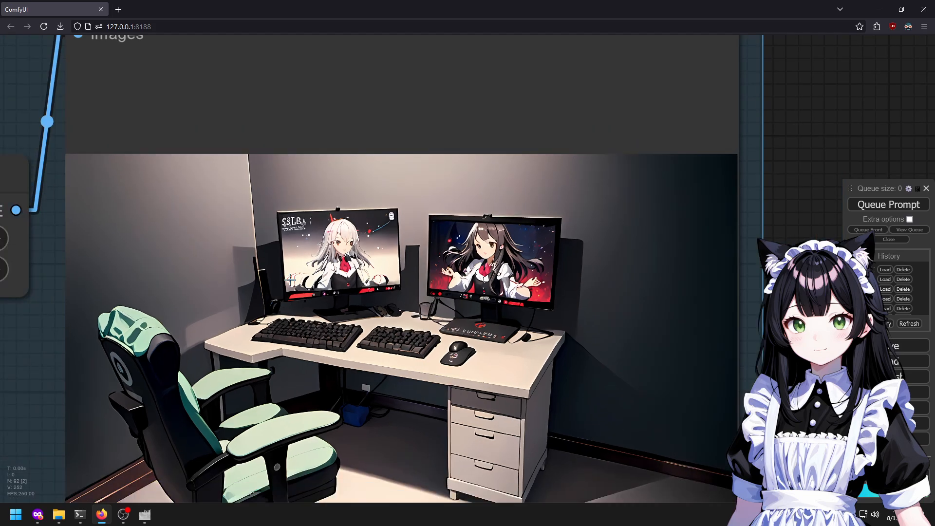
right_click(325, 239)
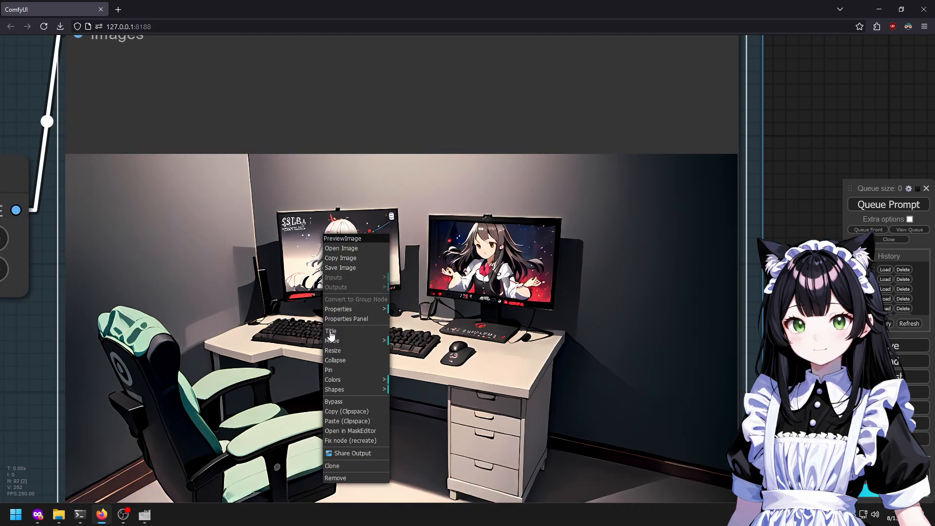
left_click(343, 268)
right_click(389, 254)
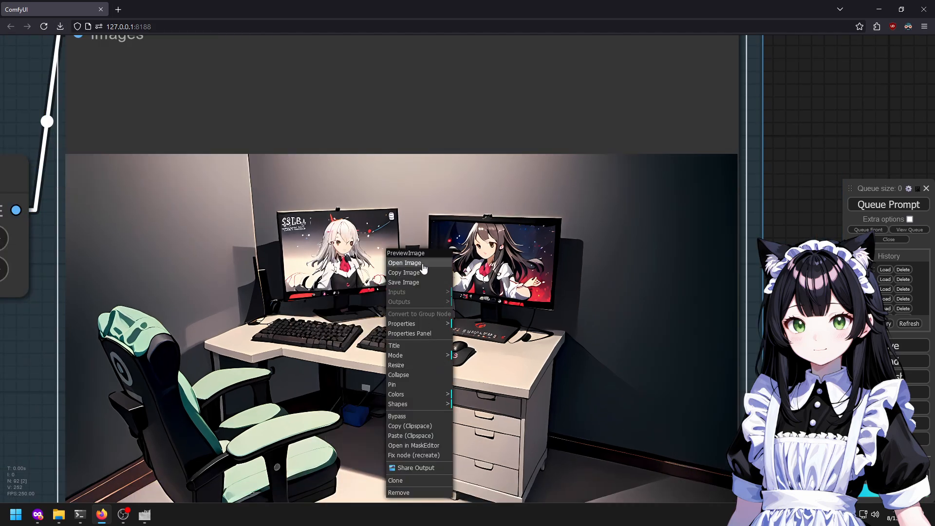
Switch to OBS and disable its preview.
left_click(123, 515)
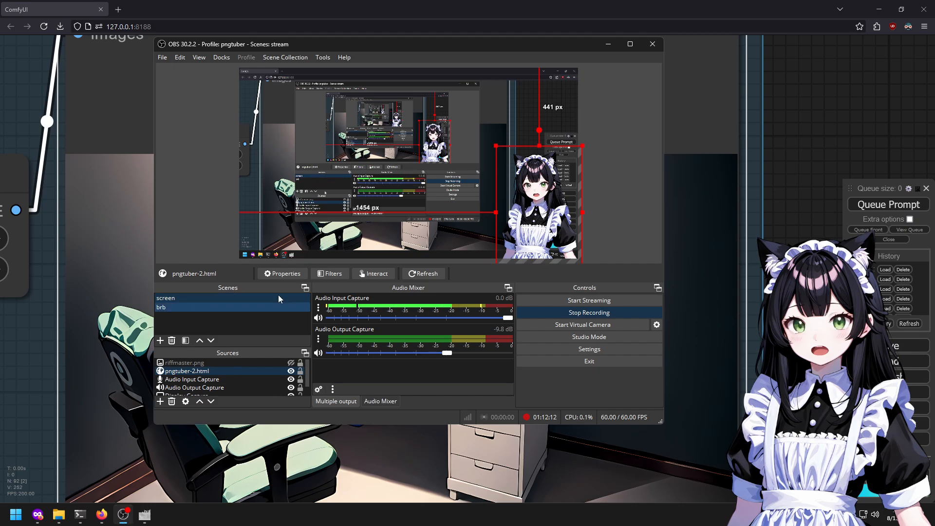
right_click(428, 161)
left_click(473, 6)
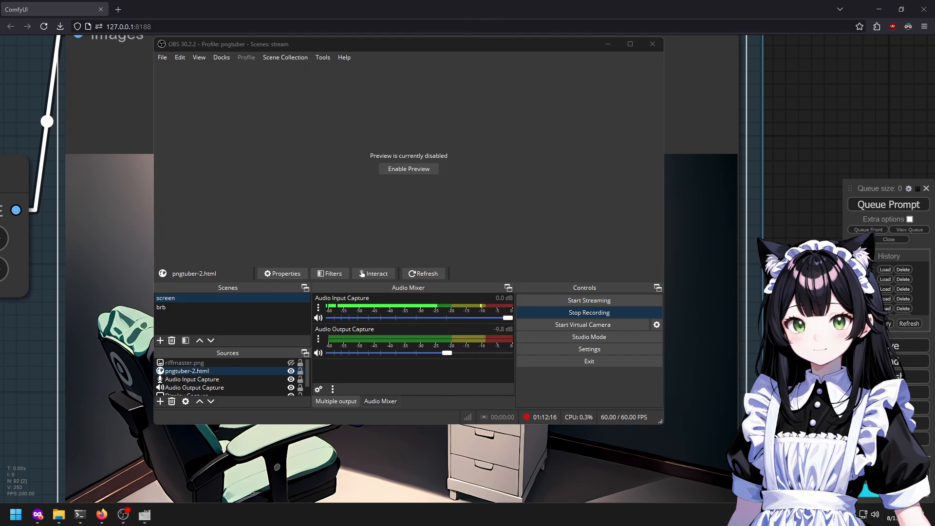
Switch to GIMP, paste the copied green-chair room as a new image and close the duplicate copy.
left_click(590, 447)
left_click(144, 514)
key("ctrl+shift+v")
left_click(225, 26)
left_click(243, 26)
key("ctrl+shift+v")
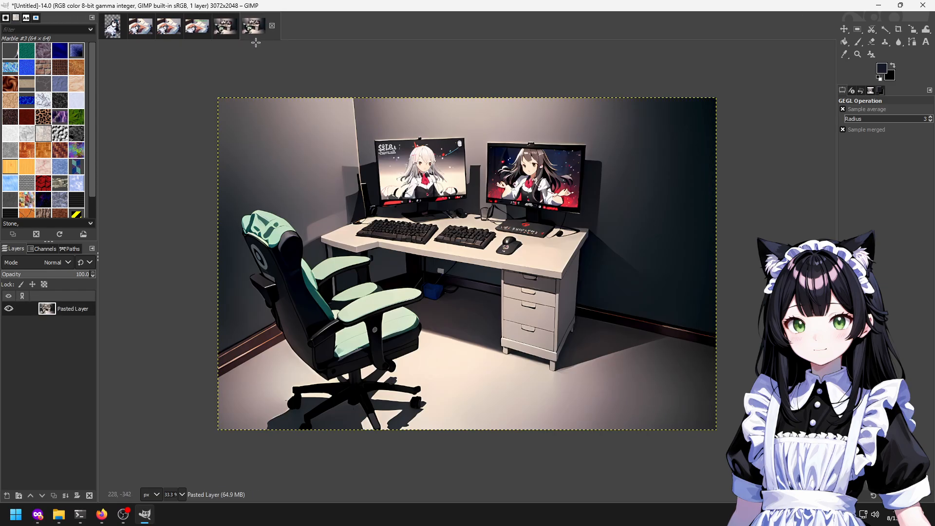
left_click(271, 26)
left_click(471, 306)
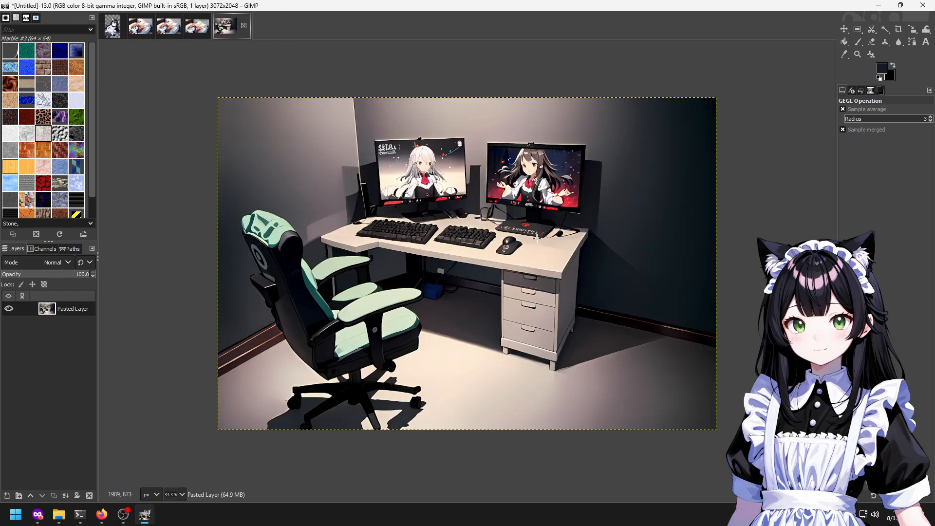
Crop the room image to a 16:9 rectangular selection of 2843x1599 px positioned at 186, 30.
key("r")
left_click_drag(310, 136, 611, 367)
mouse_move(526, 277)
left_mouse_down()
mouse_move(443, 264)
mouse_move(436, 239)
left_mouse_up()
left_click_drag(625, 325, 637, 347)
left_click_drag(515, 274, 549, 269)
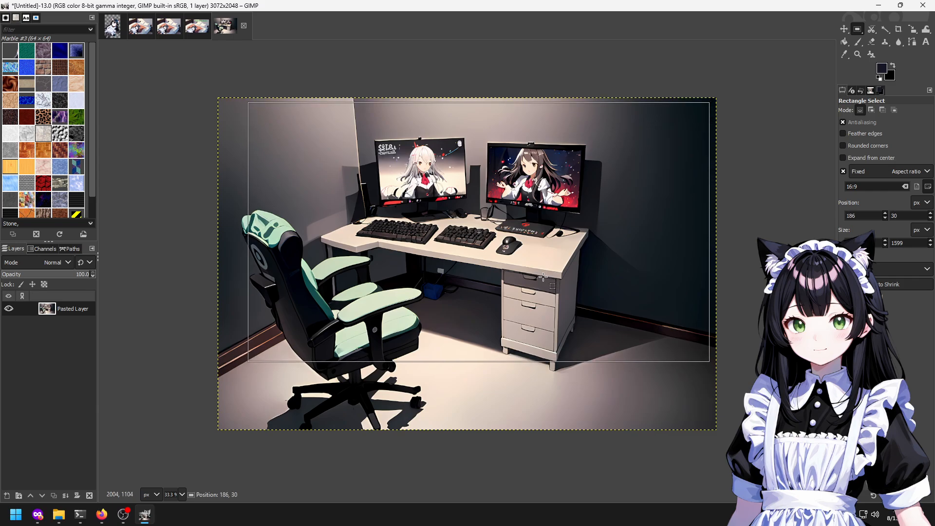
left_click_drag(543, 277, 543, 277)
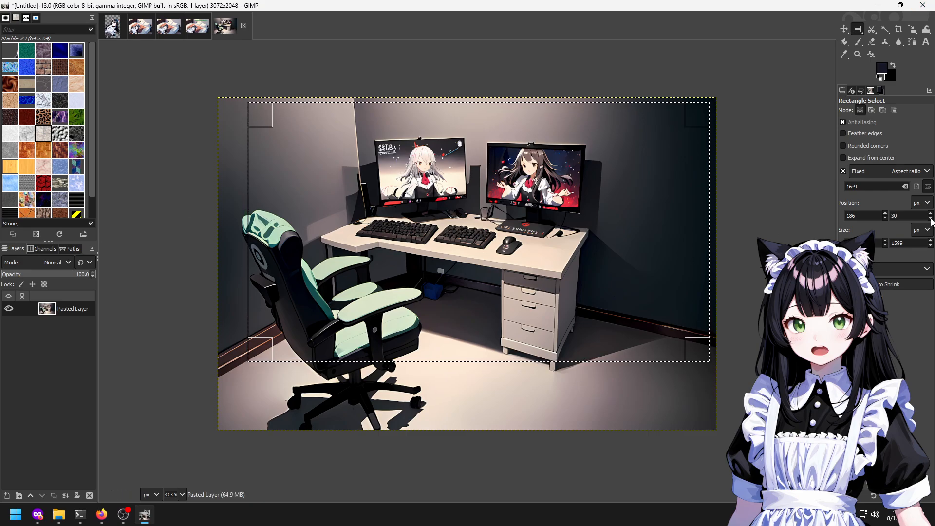
left_click_drag(728, 278, 584, 299)
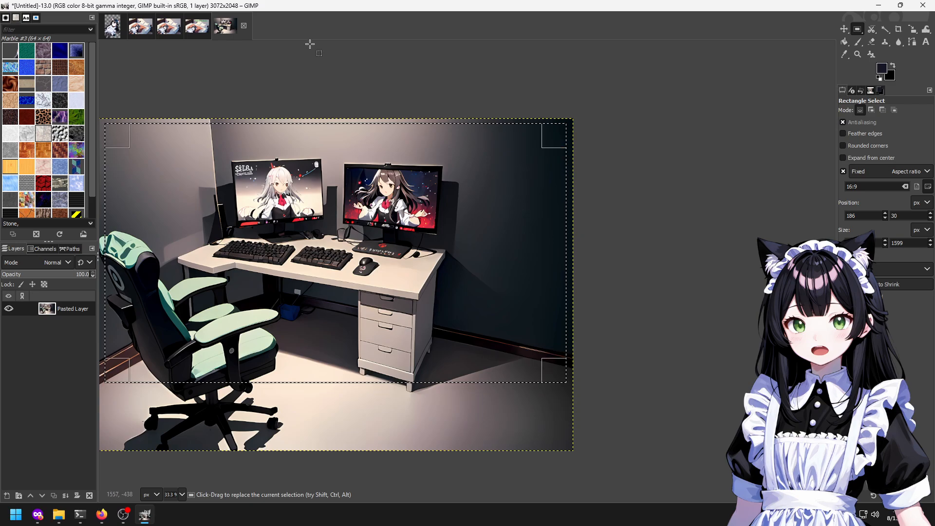
right_click(356, 238)
mouse_move(390, 299)
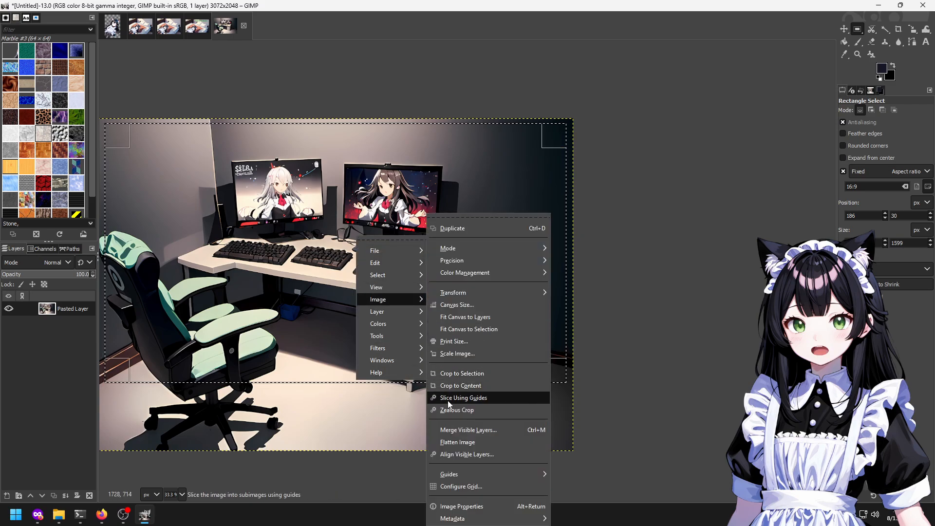
left_click(502, 374)
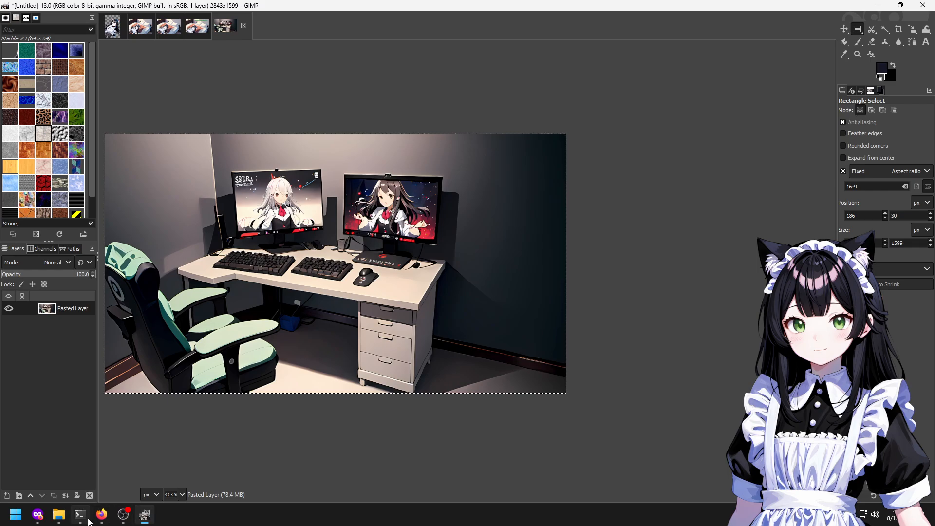
Return to ComfyUI and examine the two monitors and the desk in the green-chair room preview.
left_click(102, 515)
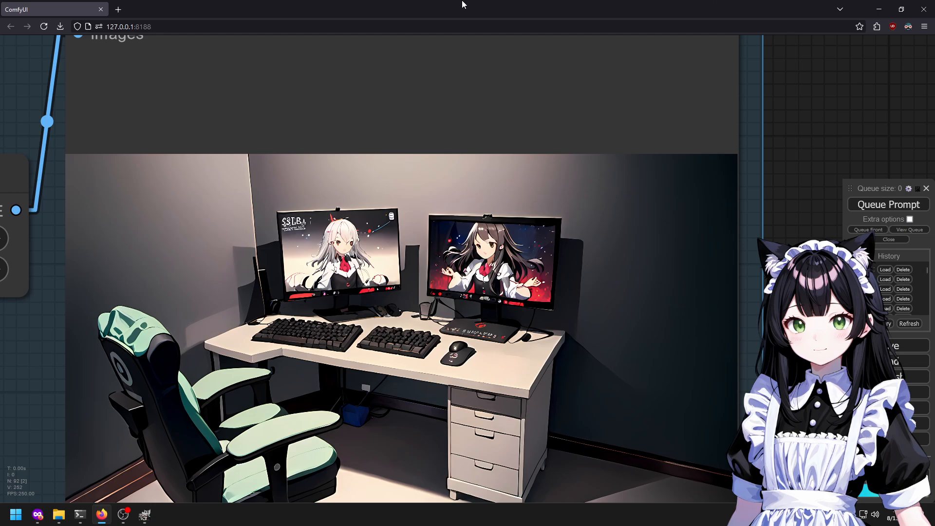
scroll(300, 295, "down", 5)
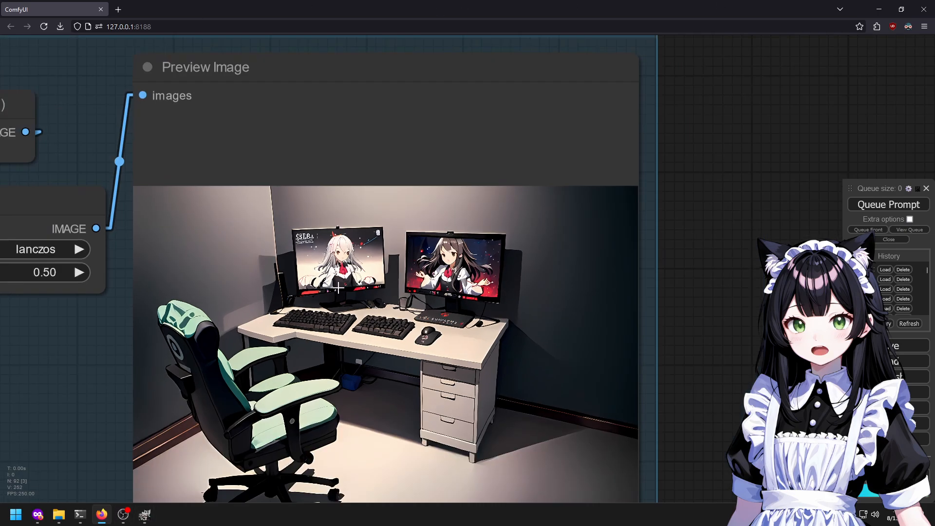
scroll(299, 295, "up", 8)
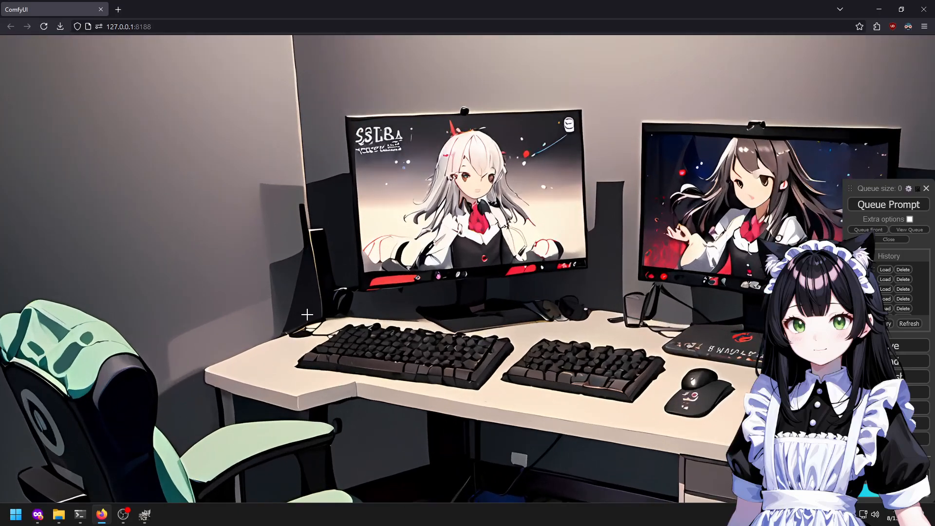
scroll(310, 311, "down", 3)
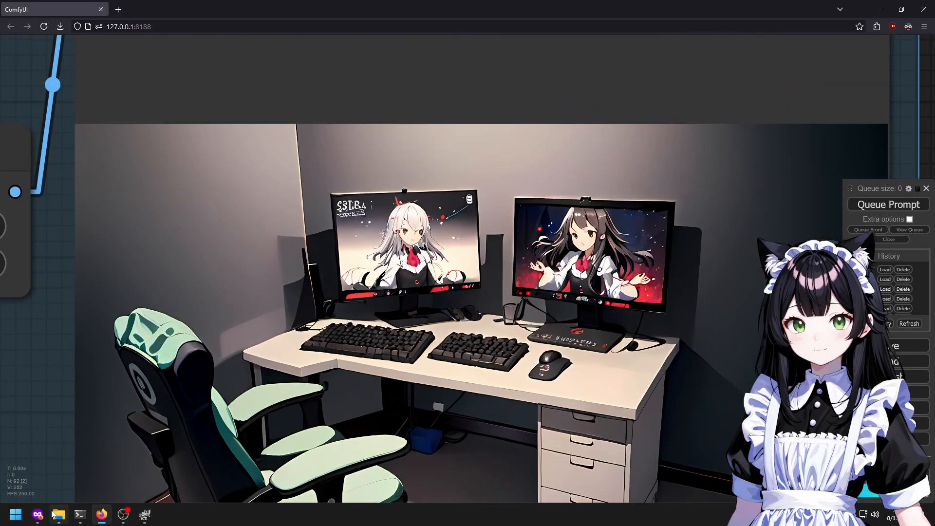
Browse the Screenshots folder in File Explorer for an image suitable for the room's monitor.
left_click(59, 516)
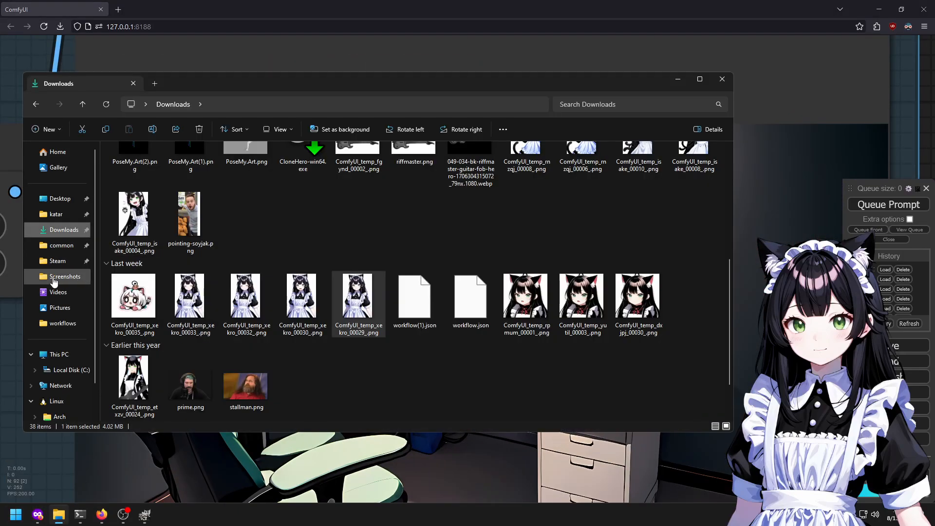
left_click(57, 292)
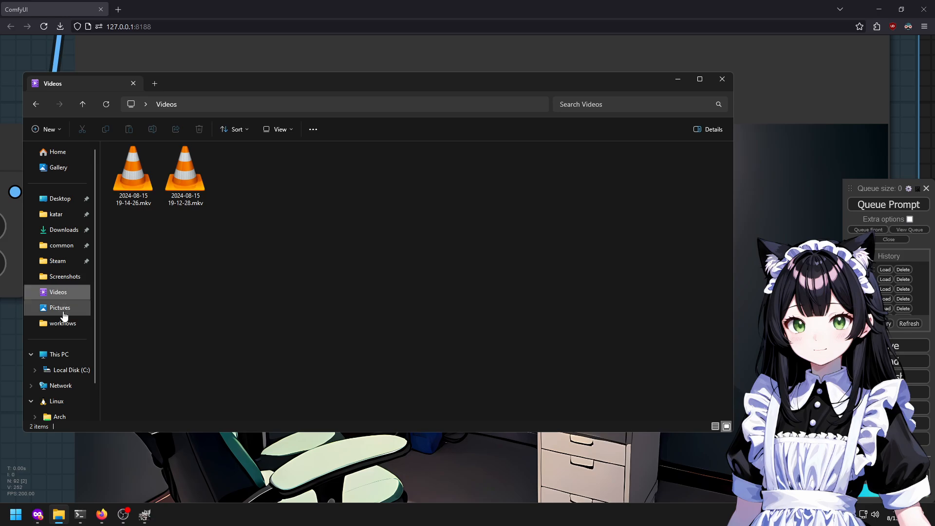
left_click(61, 276)
scroll(339, 266, "down", 5)
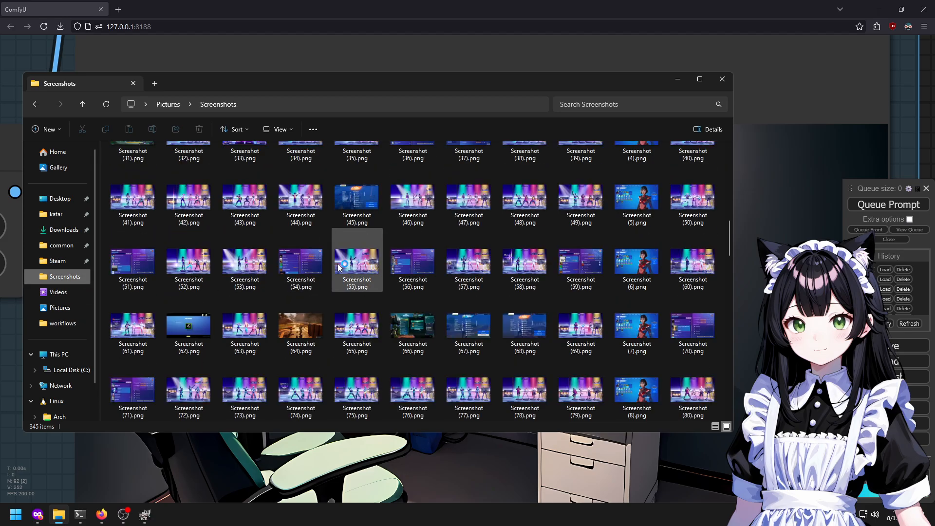
scroll(338, 264, "up", 10)
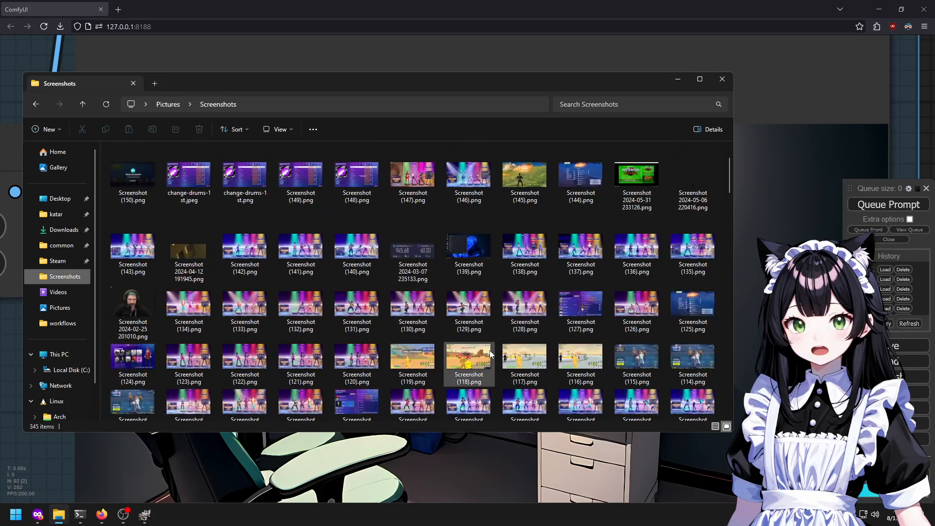
scroll(562, 295, "up", 1)
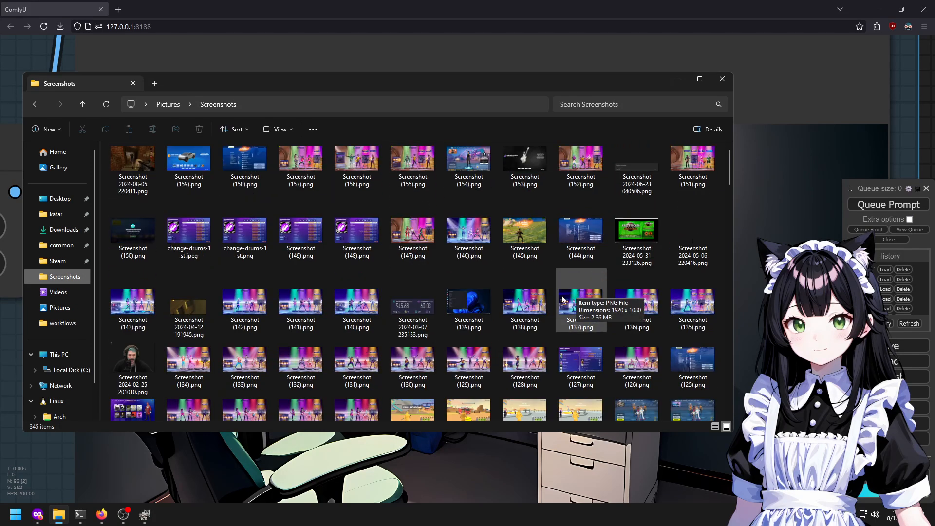
View Screenshot (157).png, Screenshot (152).png and Screenshot (147).png one after another, closing each preview.
double_click(297, 162)
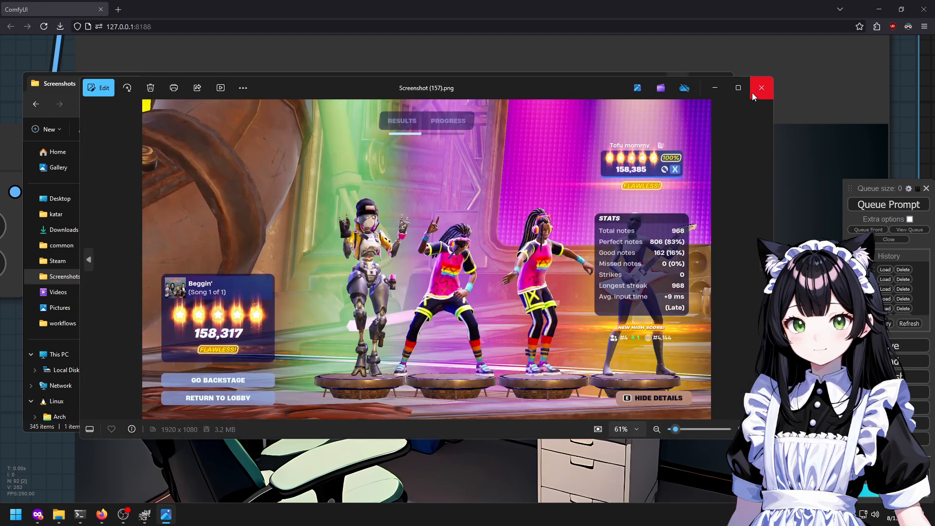
left_click(758, 96)
double_click(578, 166)
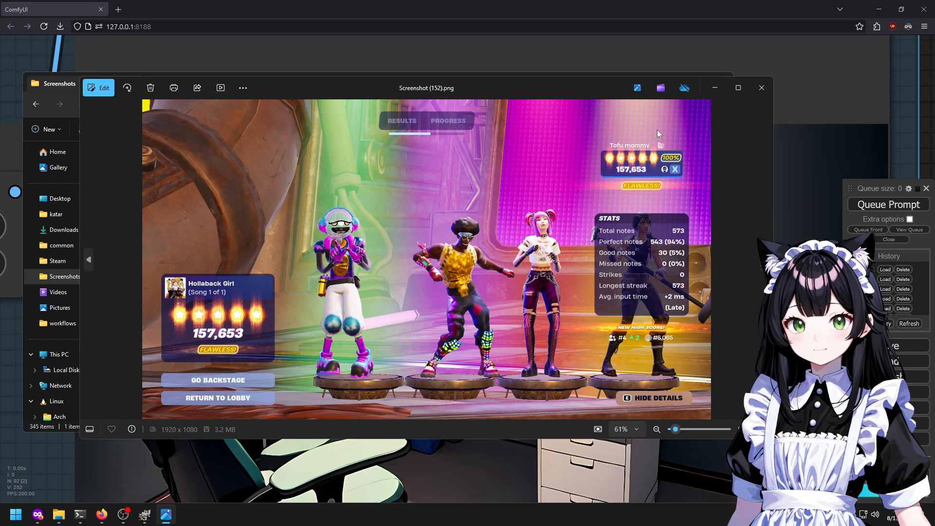
left_click(761, 88)
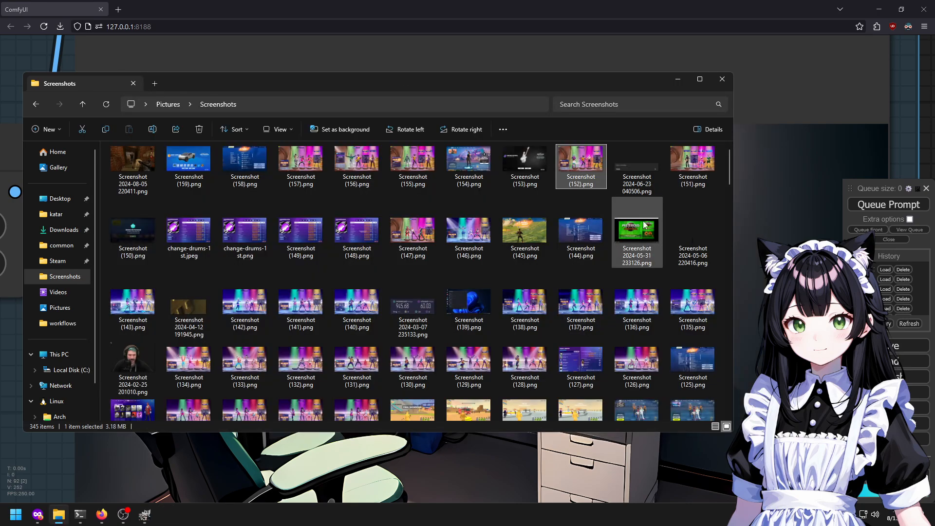
double_click(401, 218)
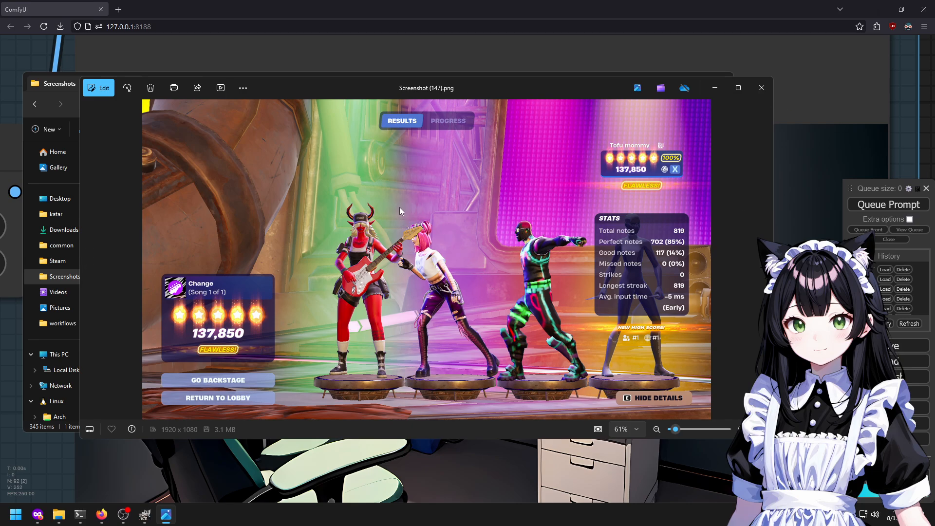
right_click(376, 195)
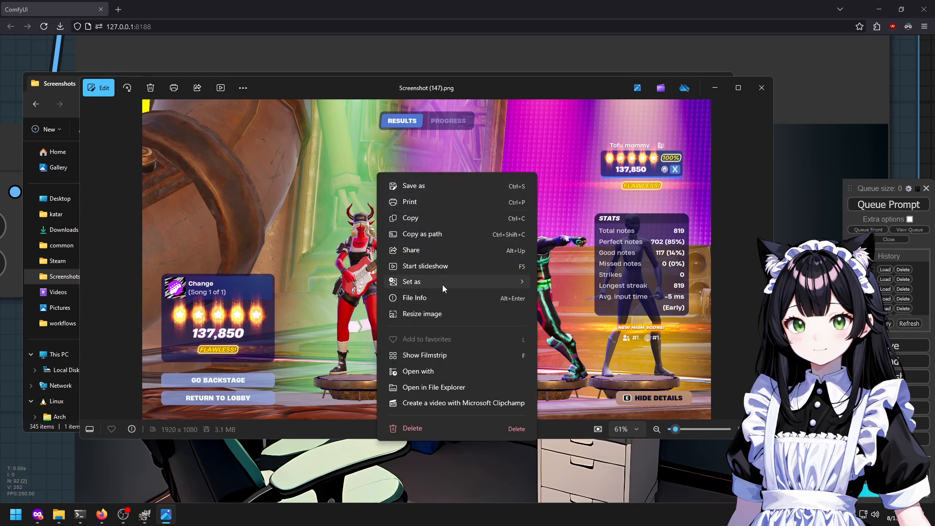
left_click(367, 139)
left_click(761, 87)
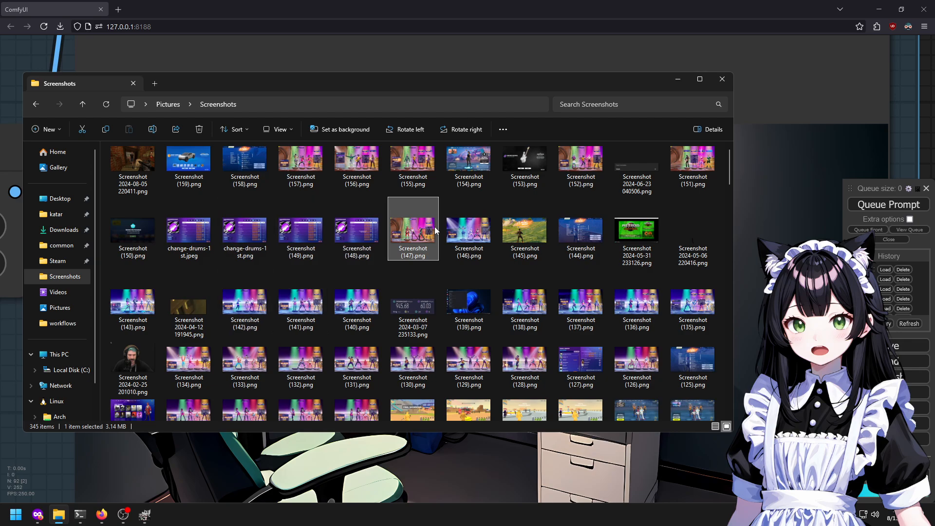
Add Screenshot (147).png as a new layer over the cropped room image in GIMP.
key("alt+Tab")
key("Tab")
left_click_drag(437, 236, 479, 268)
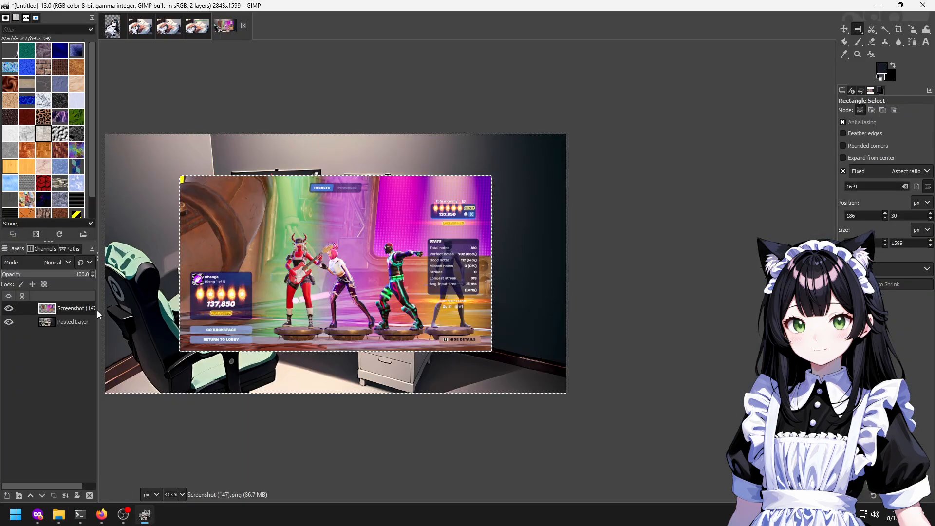
Try to fit the screenshot layer's two upper corners to the left monitor's upper edge with the Perspective tool.
right_click(81, 308)
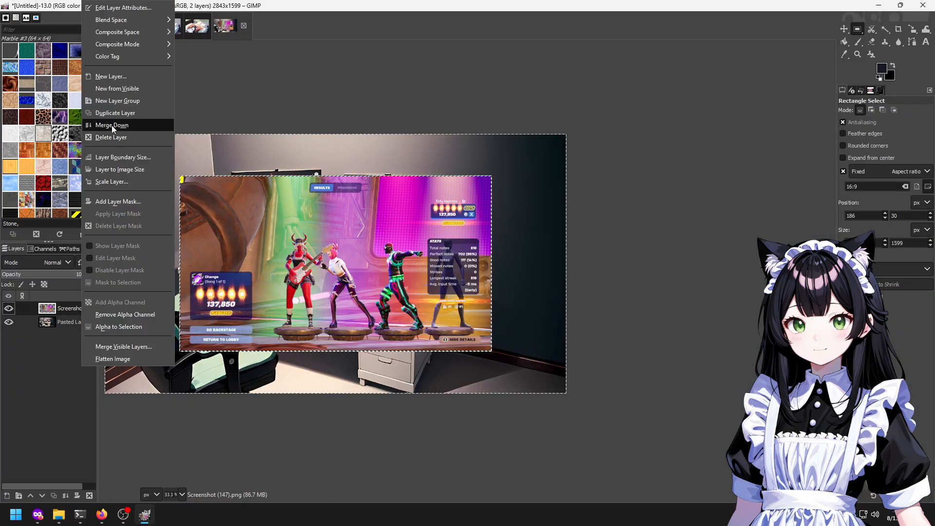
left_click(423, 90)
scroll(213, 163, "up", 2)
key("shift+p")
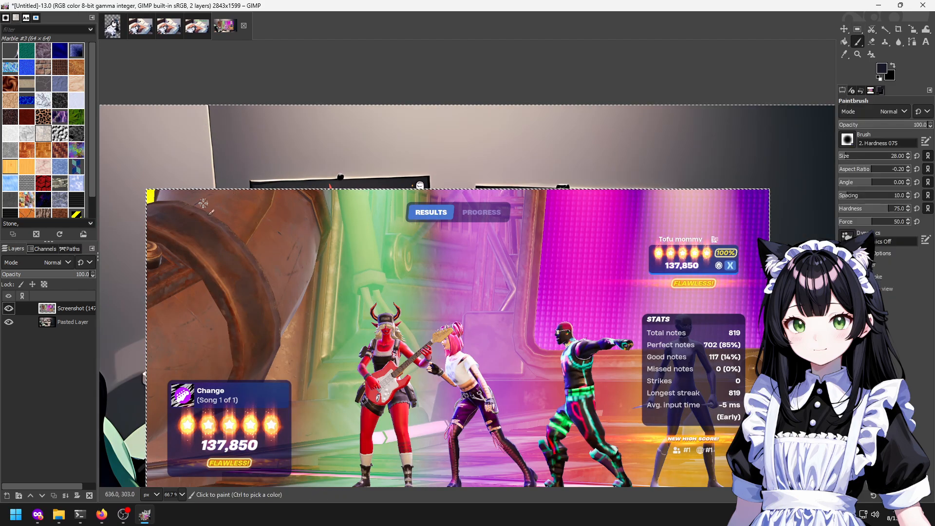
left_click(215, 198)
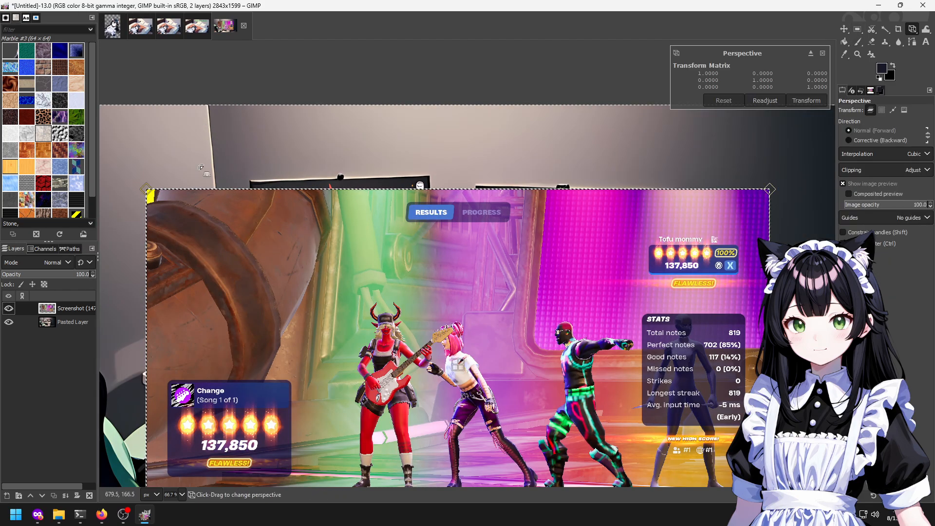
left_click_drag(143, 188, 253, 183)
left_click_drag(771, 188, 435, 168)
Set the Perspective preview's image opacity to 48 and undo the corner adjustments.
left_click(885, 204)
left_click_drag(613, 326, 599, 240)
key("ctrl+z")
key("ctrl+z")
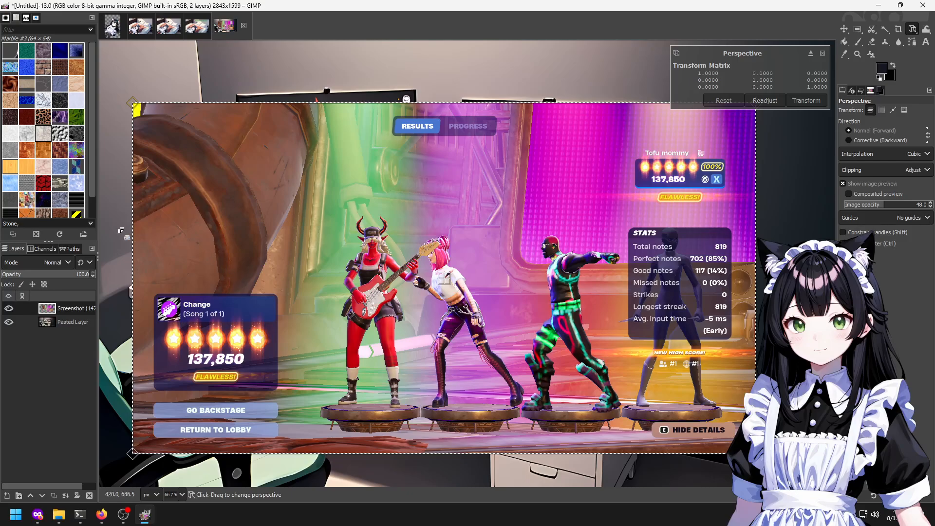
key("ctrl+z")
key("ctrl+v")
key("ctrl+z")
key("ctrl+y")
key("ctrl+y")
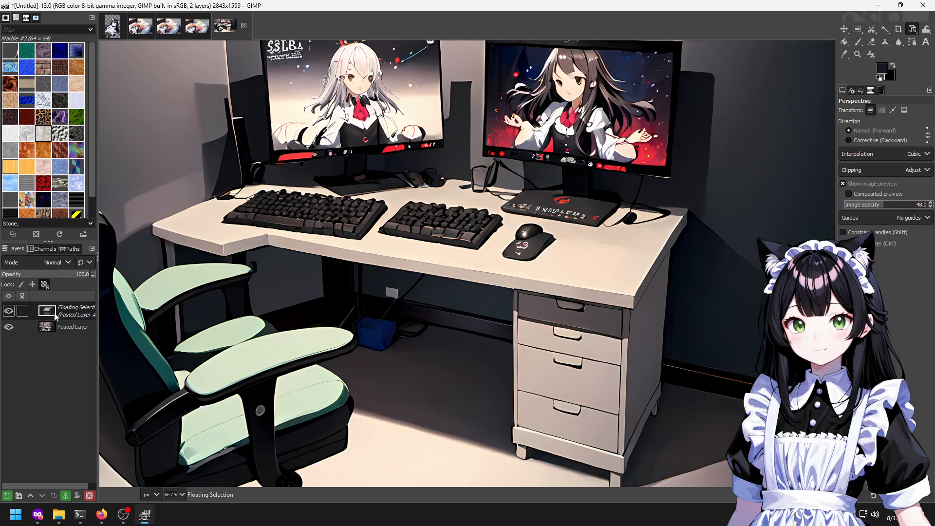
key("Delete")
scroll(160, 238, "down", 3)
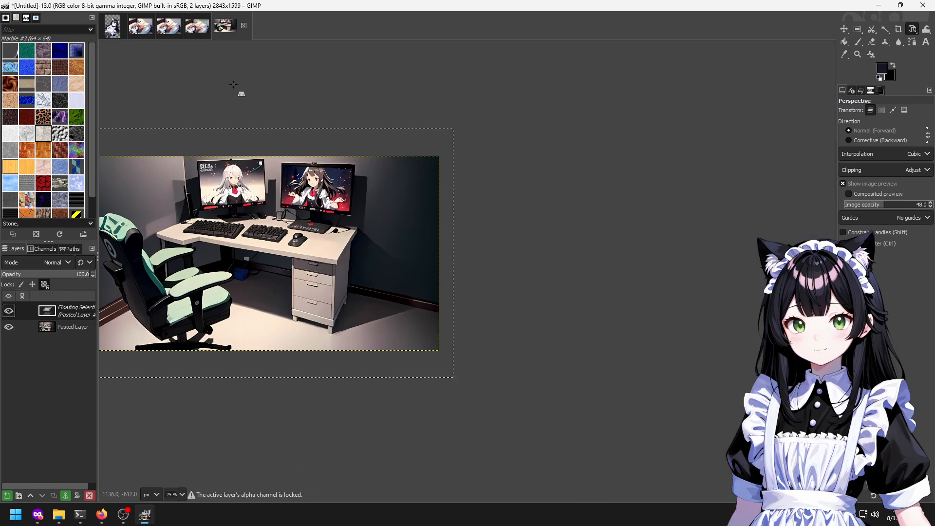
right_click(63, 312)
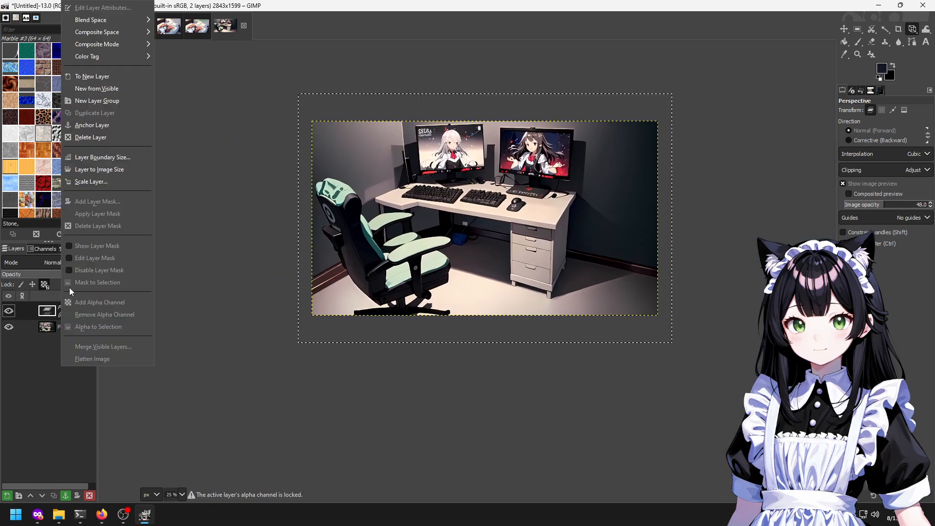
left_click(89, 137)
key("ctrl+v")
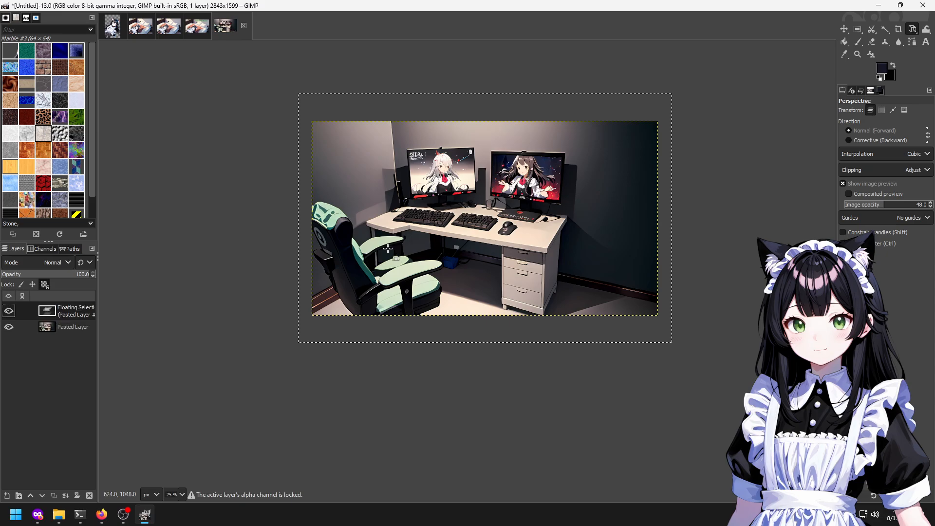
right_click(77, 311)
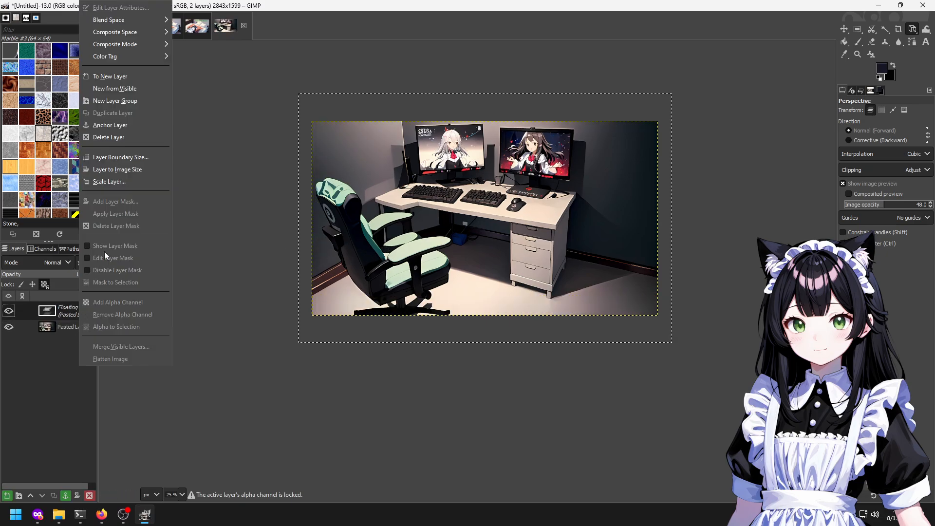
left_click(89, 138)
Bring Screenshot (147).png from File Explorer into the room image as a layer and move it below the canvas.
key("alt+Tab")
left_click_drag(413, 234, 602, 351)
key("alt+Tab")
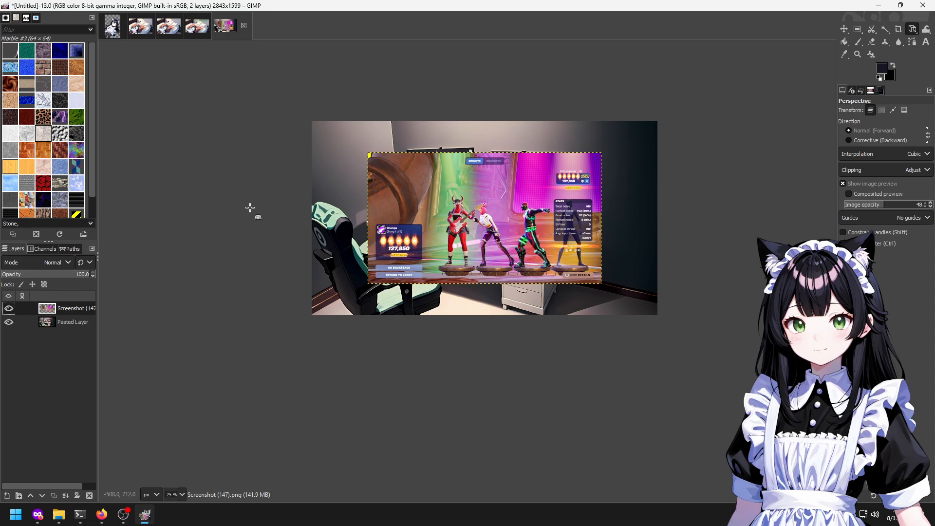
key("m")
left_click_drag(420, 209, 215, 401)
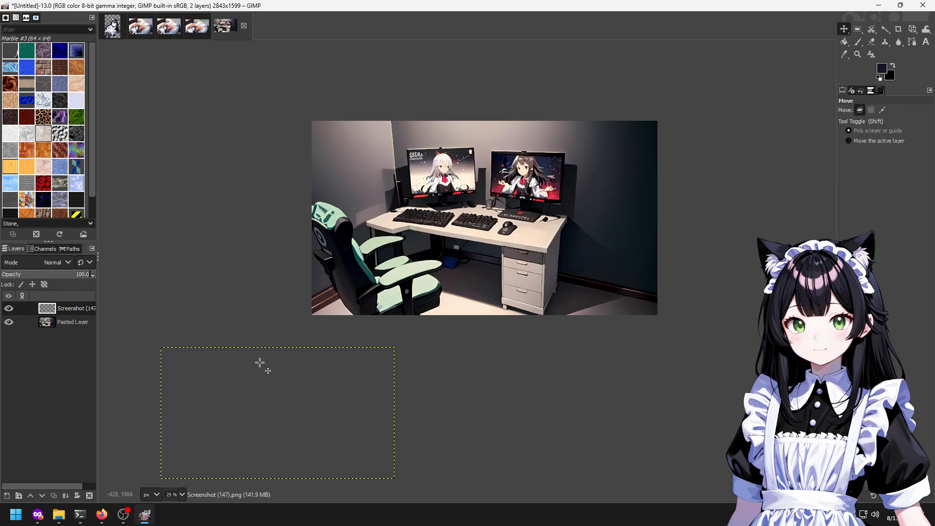
Use the Perspective tool to place the screenshot layer's four corners roughly onto the left monitor's screen.
key("shift+p")
left_click(259, 362)
left_click_drag(172, 349, 408, 148)
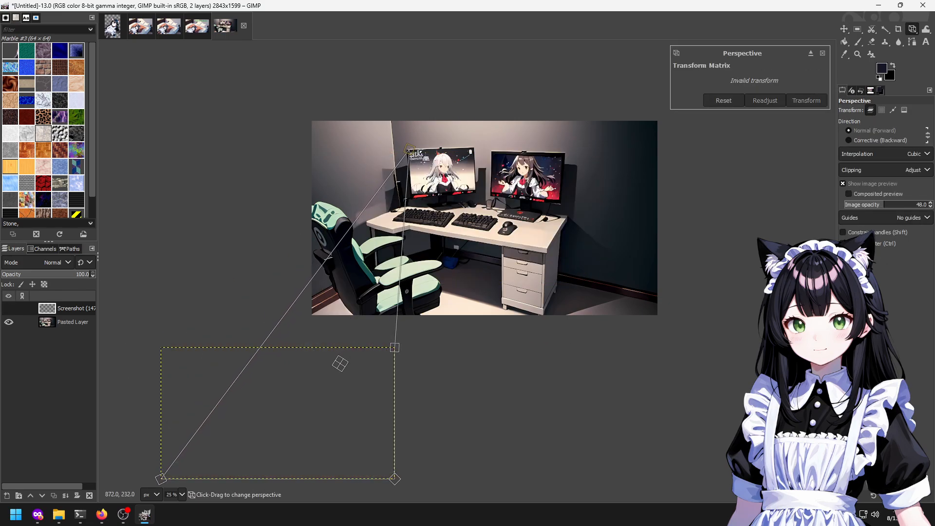
left_click_drag(390, 350, 471, 152)
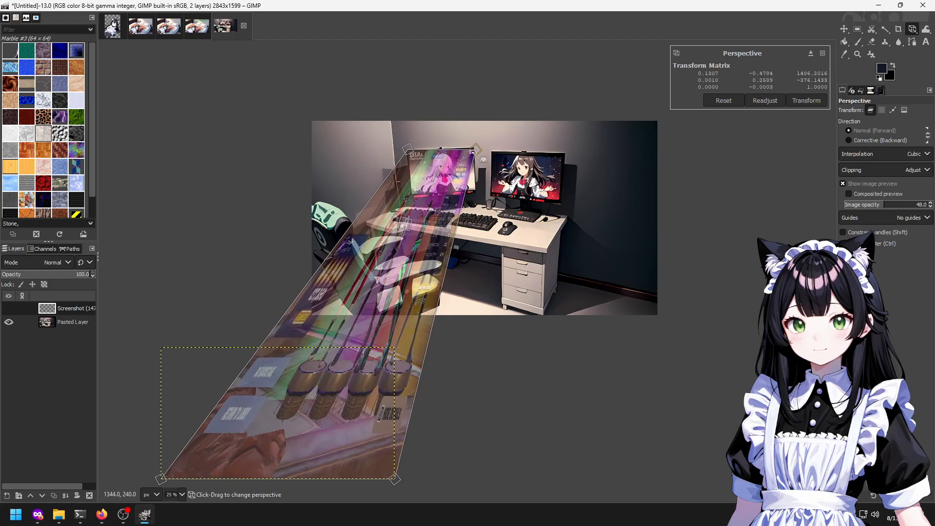
left_click_drag(162, 476, 343, 317)
left_click_drag(394, 479, 475, 190)
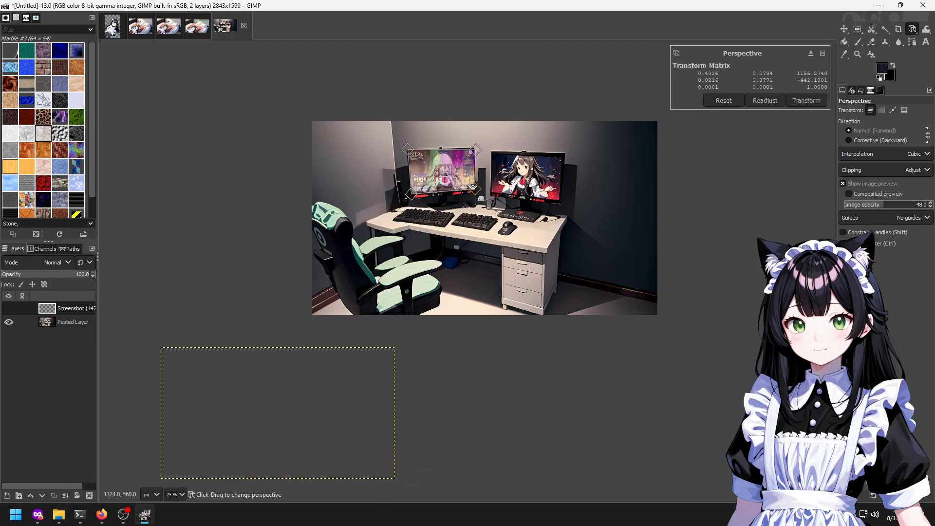
Refine the Perspective preview's two upper corners to match the left monitor's upper screen edge.
scroll(455, 148, "up", 7)
scroll(289, 258, "down", 3)
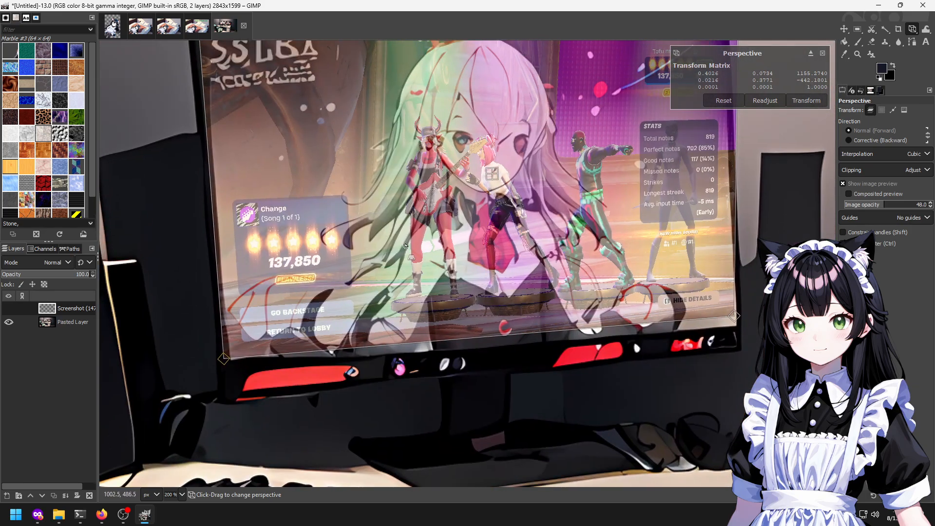
scroll(232, 152, "up", 2)
left_click_drag(220, 126, 214, 131)
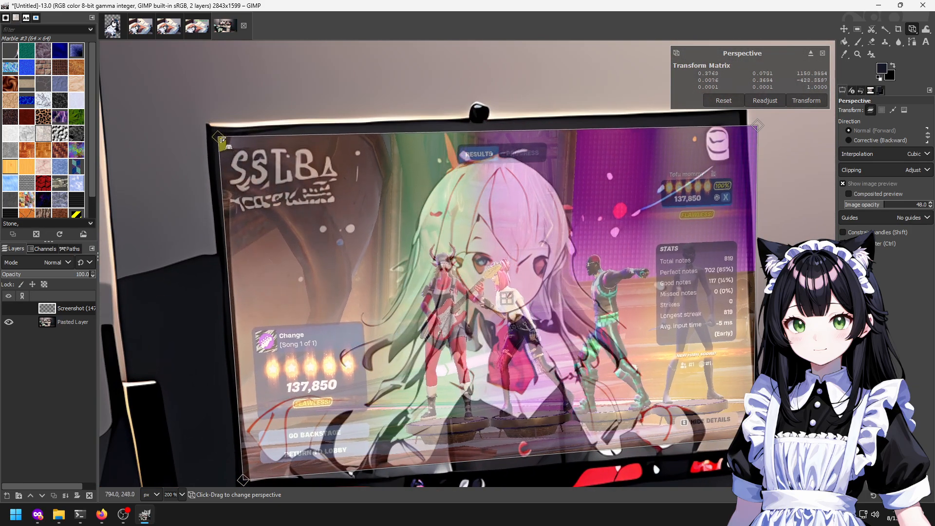
left_click_drag(757, 126, 741, 113)
Fine-tune the preview's two lower corners to the left monitor's lower screen edge and apply the perspective transform.
left_click_drag(395, 407, 363, 356)
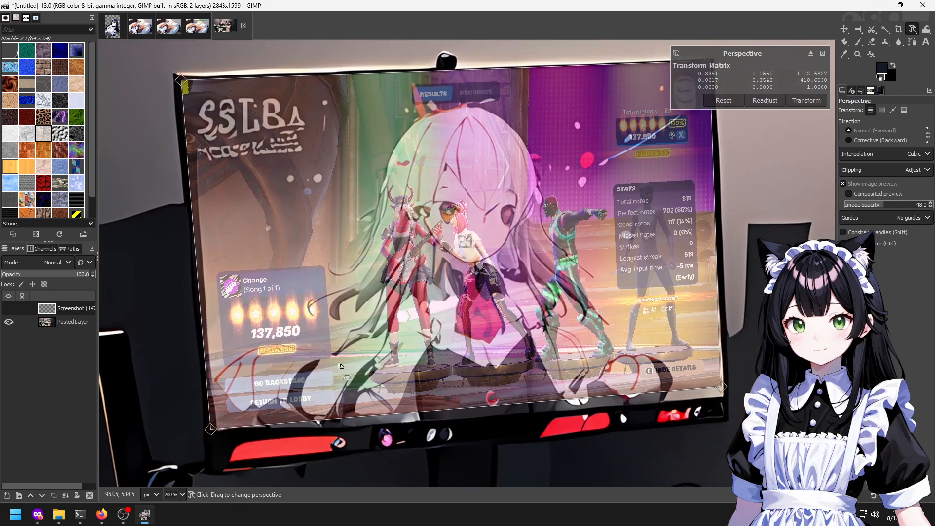
left_click_drag(209, 427, 217, 431)
left_click_drag(717, 382, 720, 391)
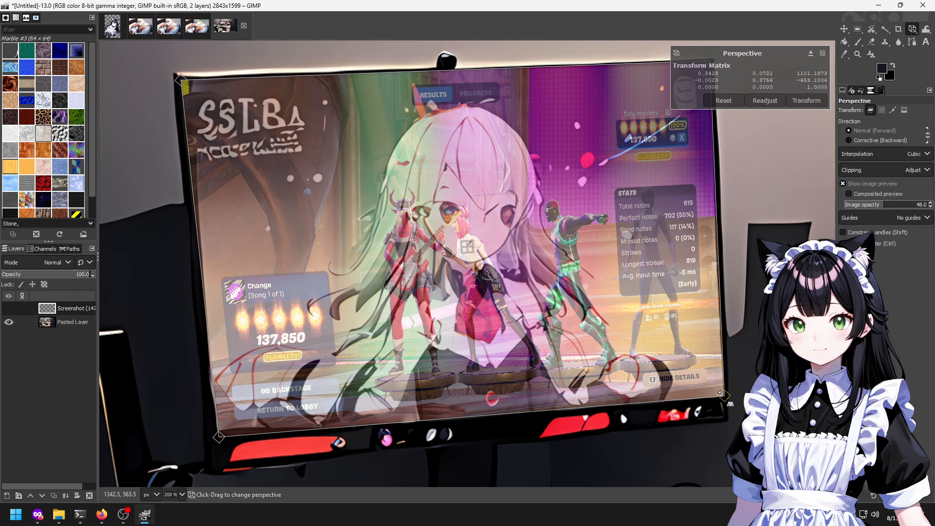
left_click_drag(219, 433, 213, 432)
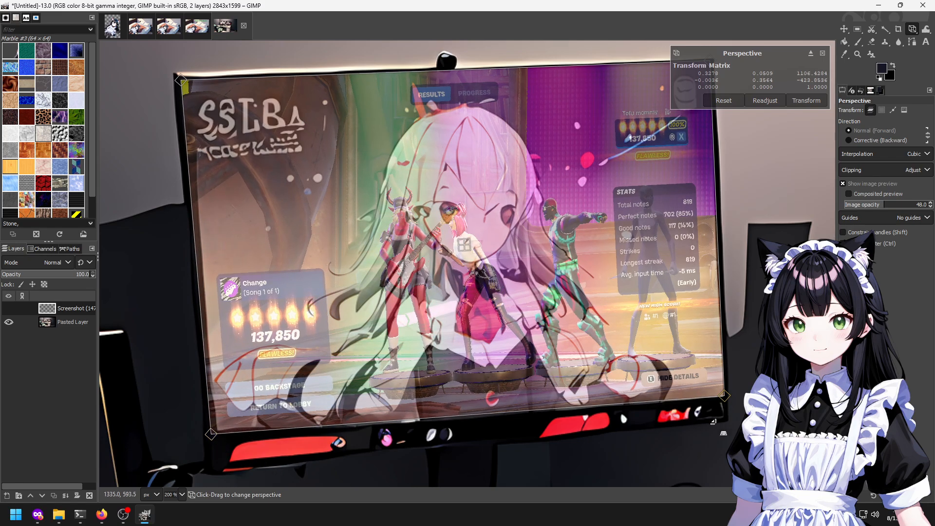
left_click_drag(724, 395, 725, 391)
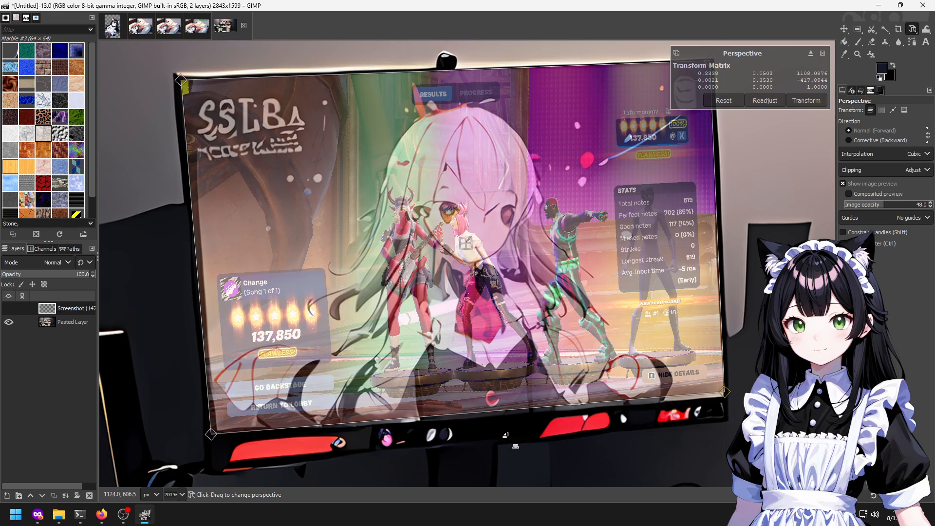
left_click_drag(188, 435, 186, 438)
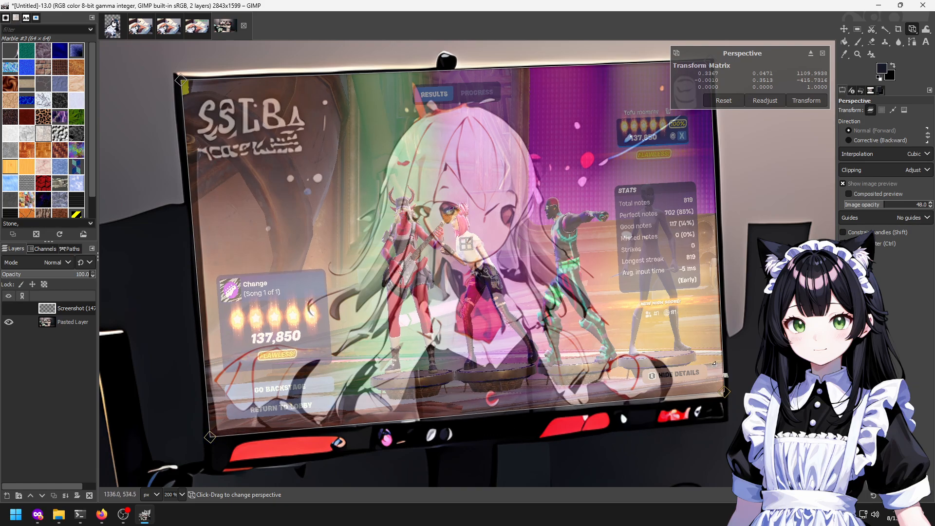
left_click_drag(720, 384, 722, 388)
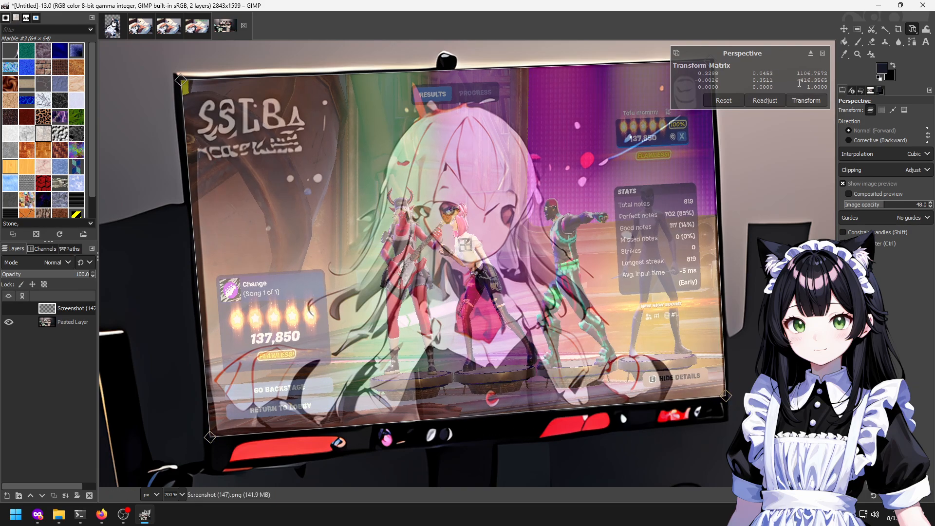
left_click(806, 101)
Duplicate the Pasted Layer that holds the room image.
scroll(467, 192, "down", 3)
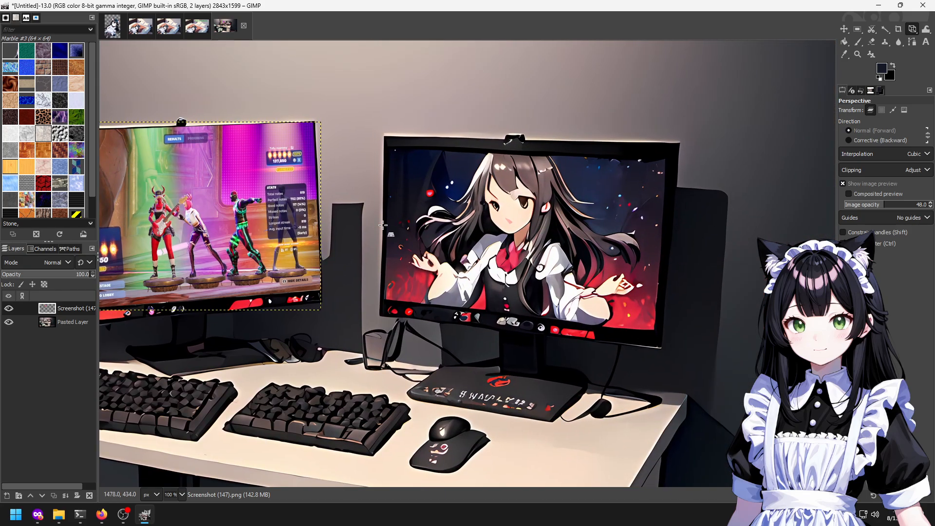
left_click_drag(433, 181, 513, 190)
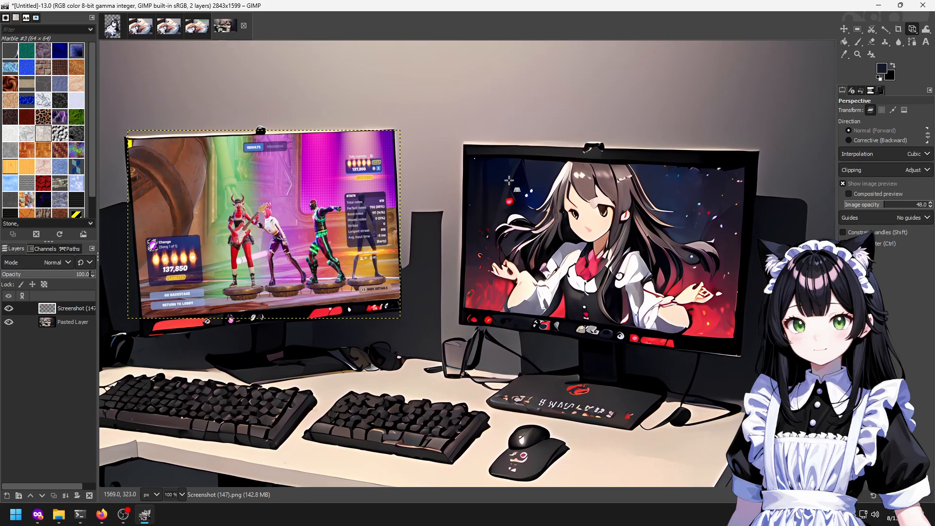
scroll(491, 242, "down", 1)
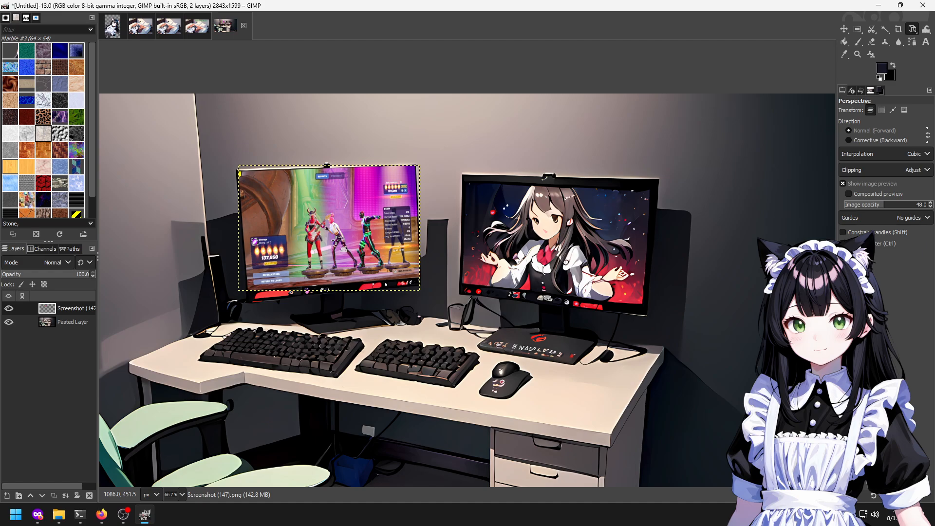
scroll(578, 327, "up", 3)
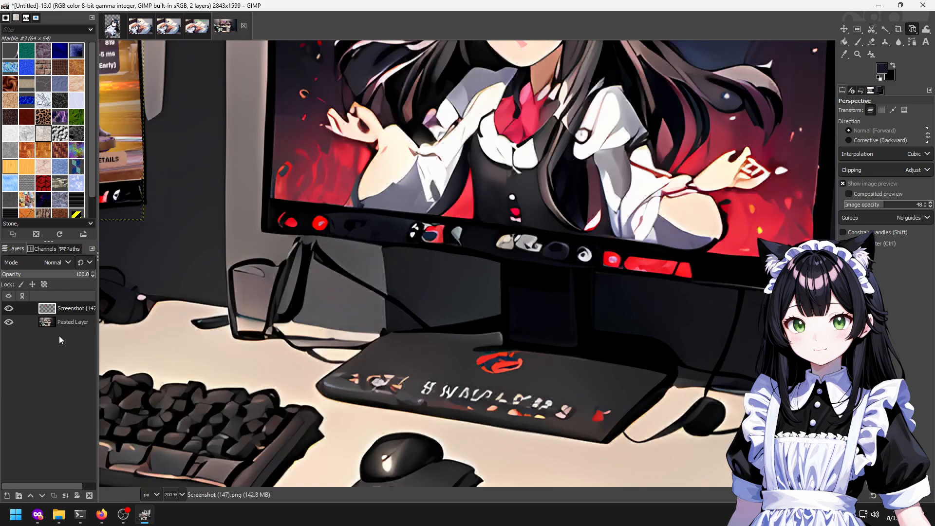
right_click(53, 319)
left_click(85, 113)
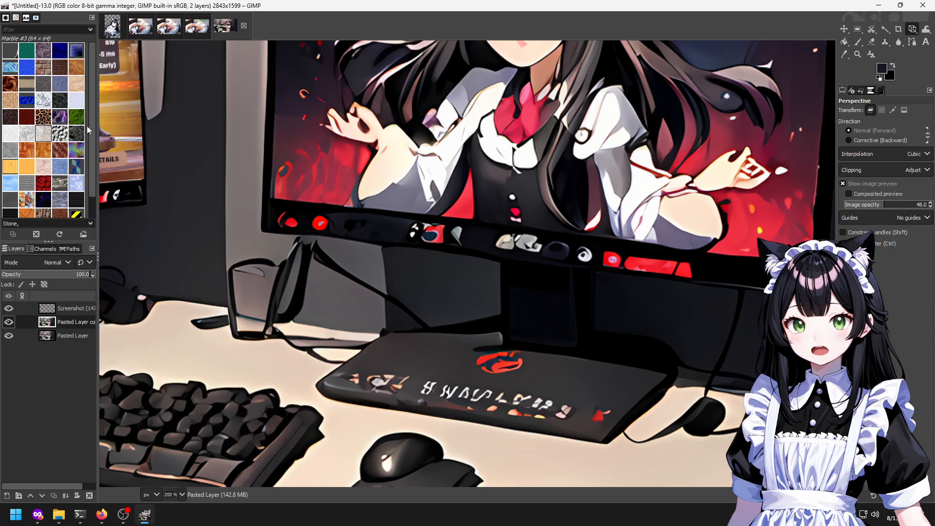
Switch to Firefox, open a private window and search Google Images for "streamer dashboard" with the !gi shortcut.
left_click(59, 514)
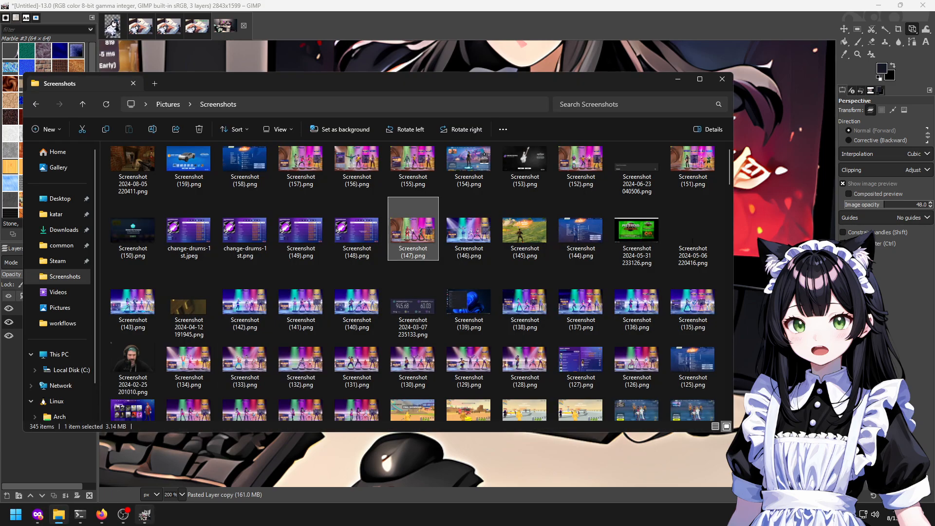
left_click(101, 515)
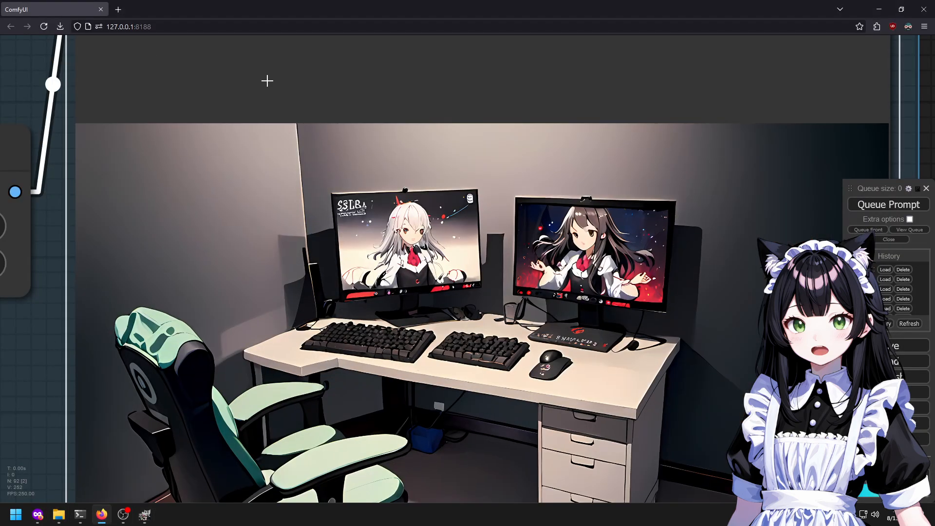
key("ctrl+shift+p")
key("alt")
type("@")
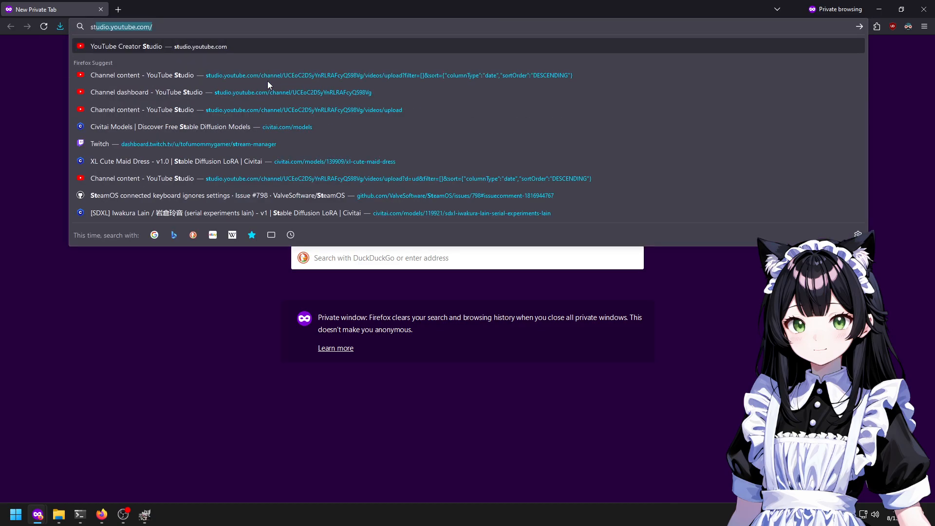
key("BackSpace")
type("!gi streamer d")
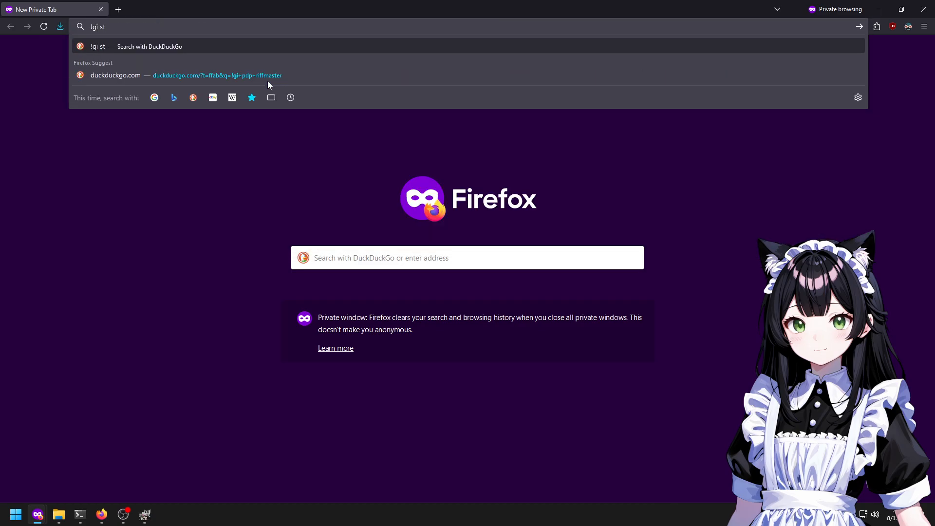
type("ashboard")
key("Return")
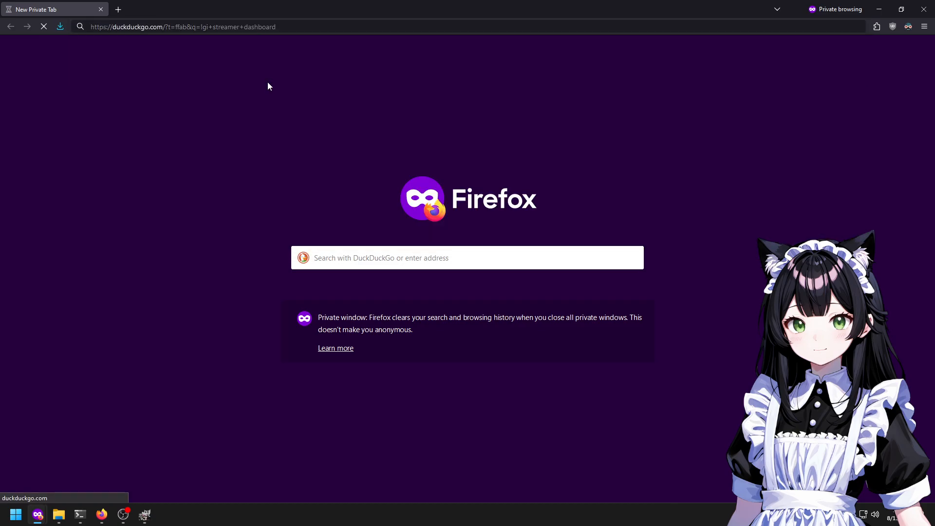
scroll(657, 199, "down", 3)
scroll(341, 151, "up", 3)
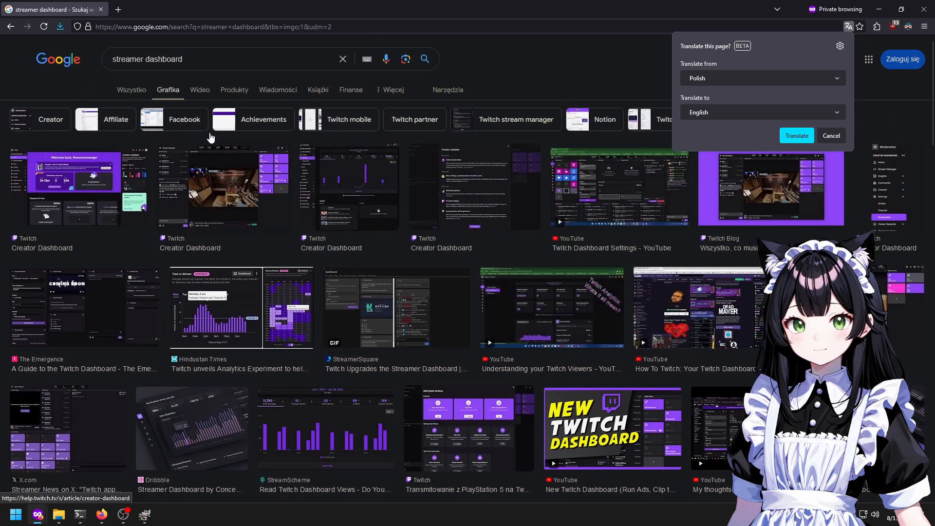
Change the image search to "twitch dashbaord".
left_click(219, 50)
type("twitch da")
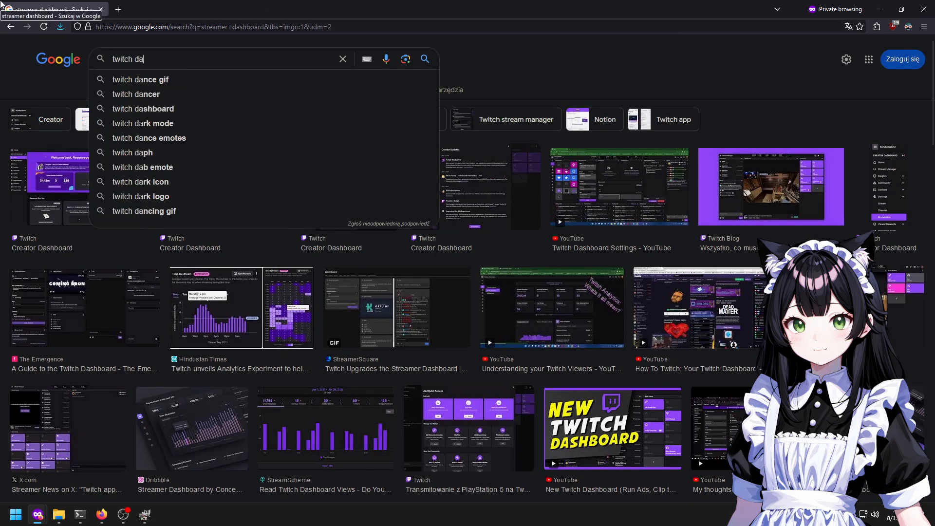
type("shbaord")
key("Return")
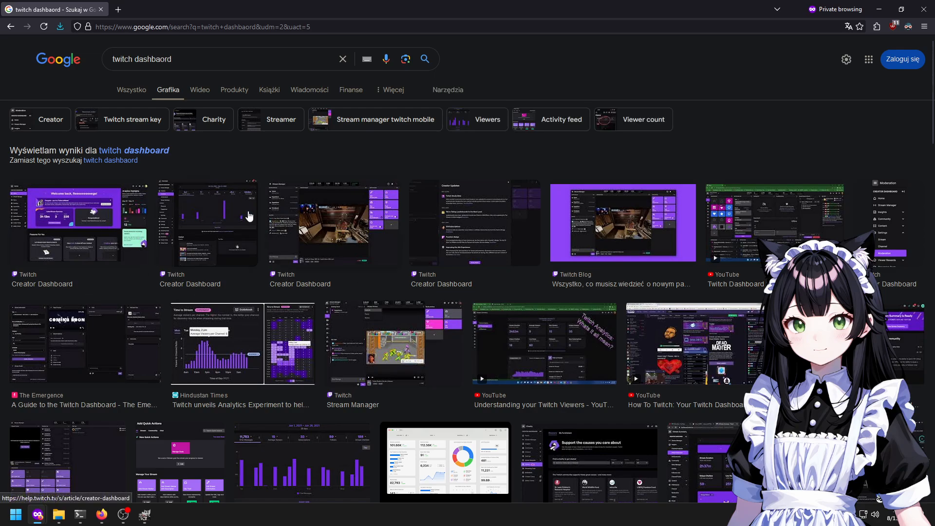
Preview the Twitch Creator Dashboard and YouTube dashboard tutorial images and look through the other results for a suitable monitor screenshot.
left_click(250, 215)
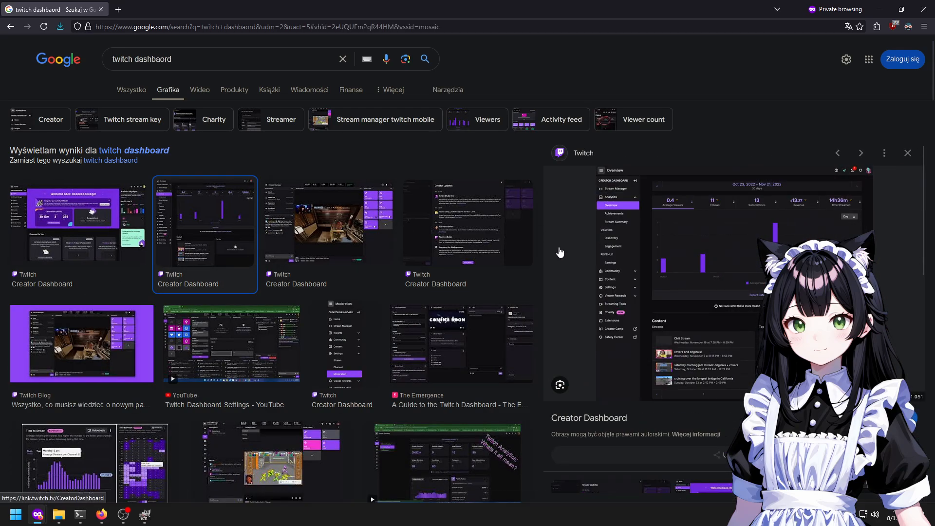
left_click(330, 242)
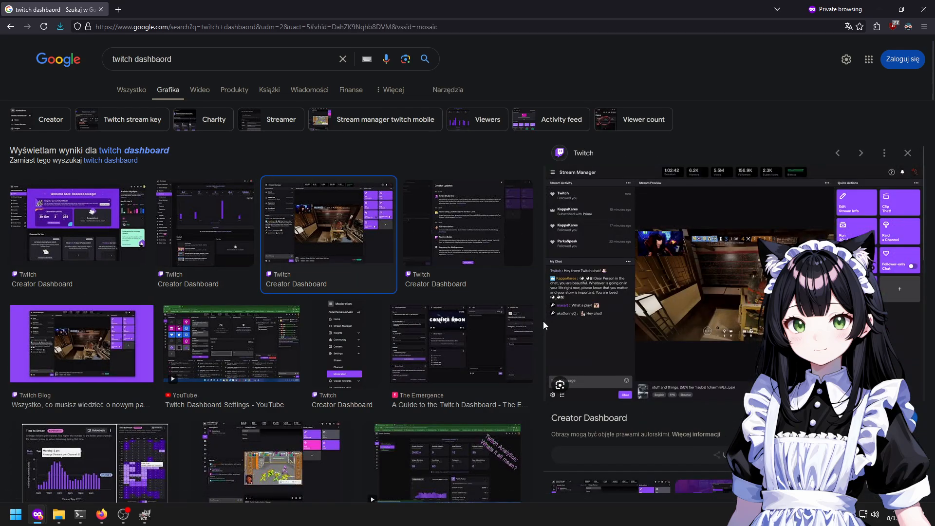
scroll(276, 335, "down", 3)
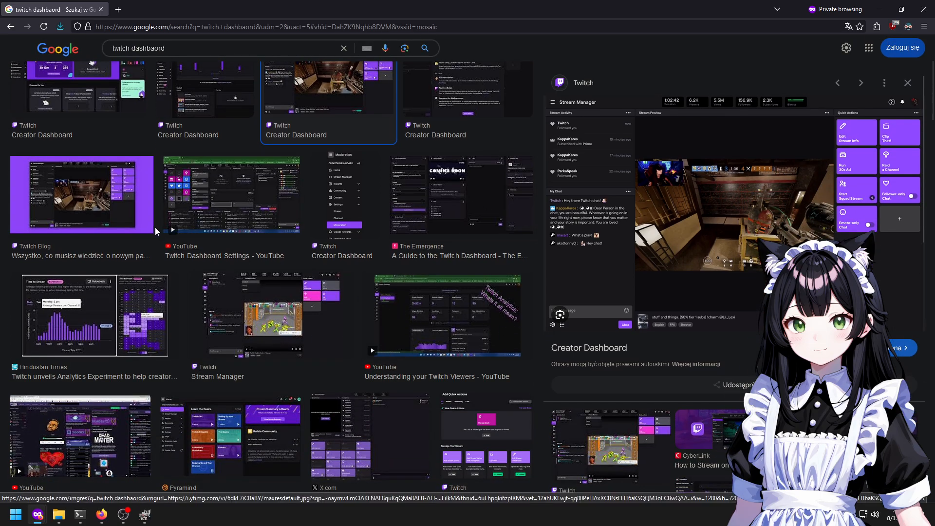
scroll(161, 429, "down", 2)
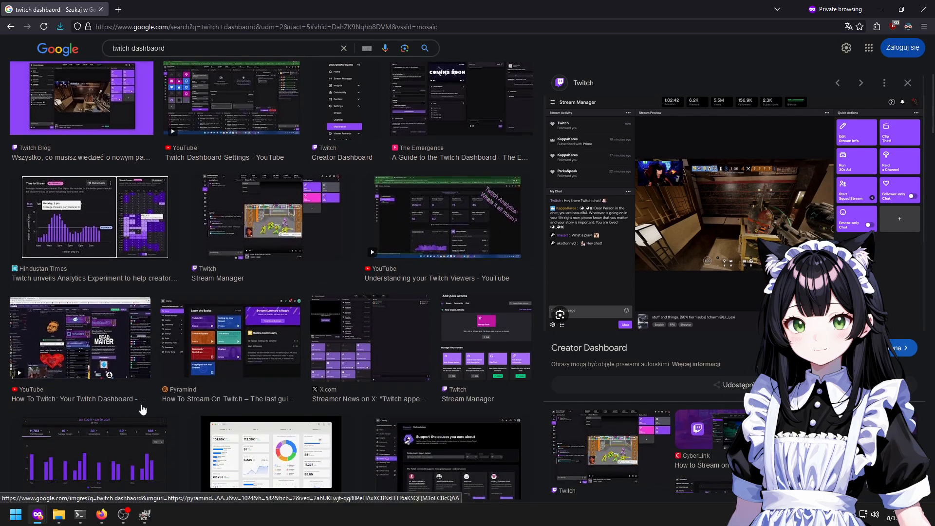
left_click(142, 370)
scroll(341, 243, "down", 10)
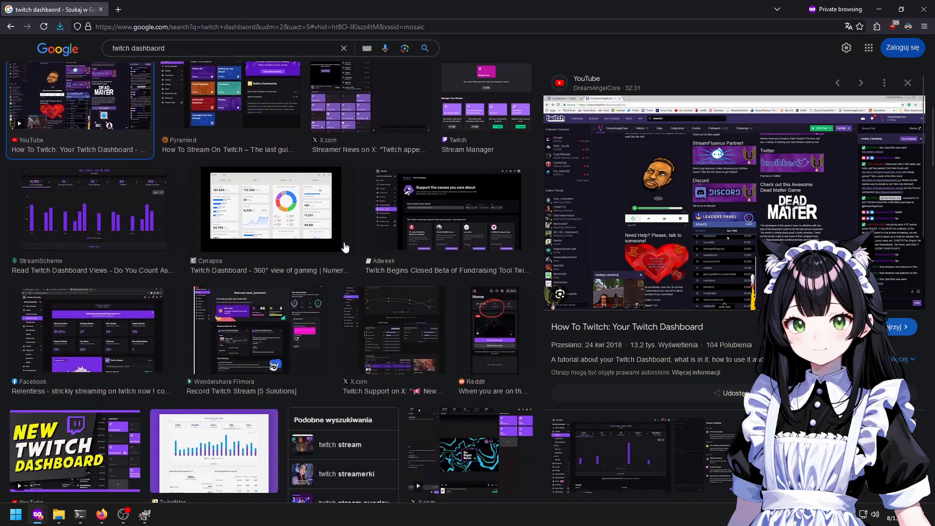
scroll(330, 254, "up", 10)
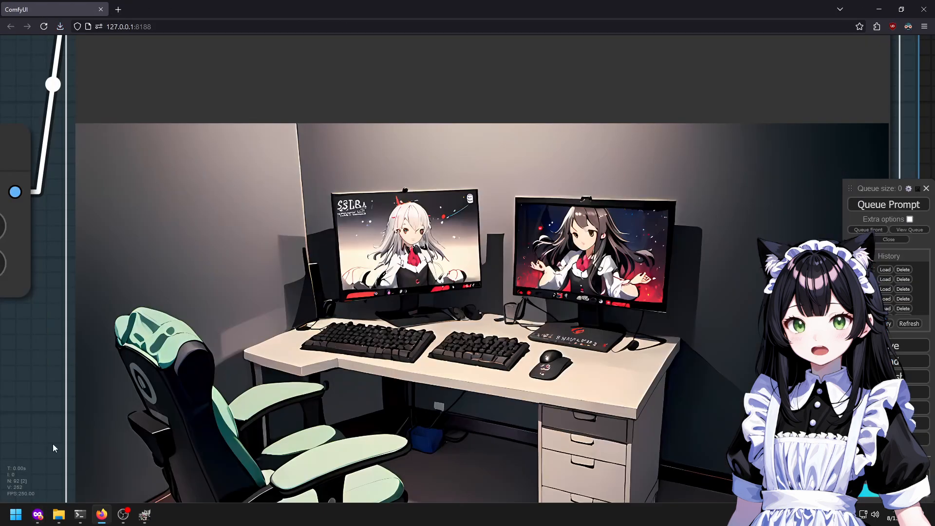
Open the Steam library and close its window again.
key("super")
left_click(632, 57)
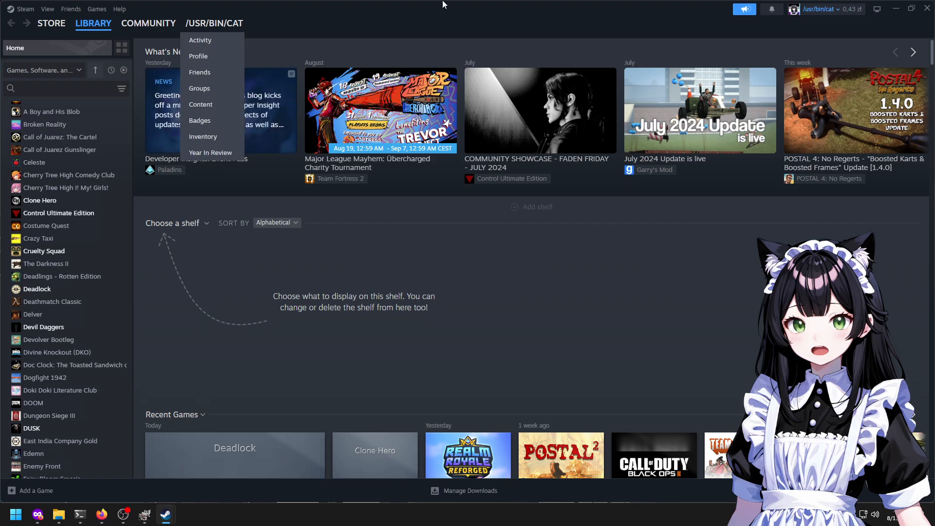
left_click(932, 11)
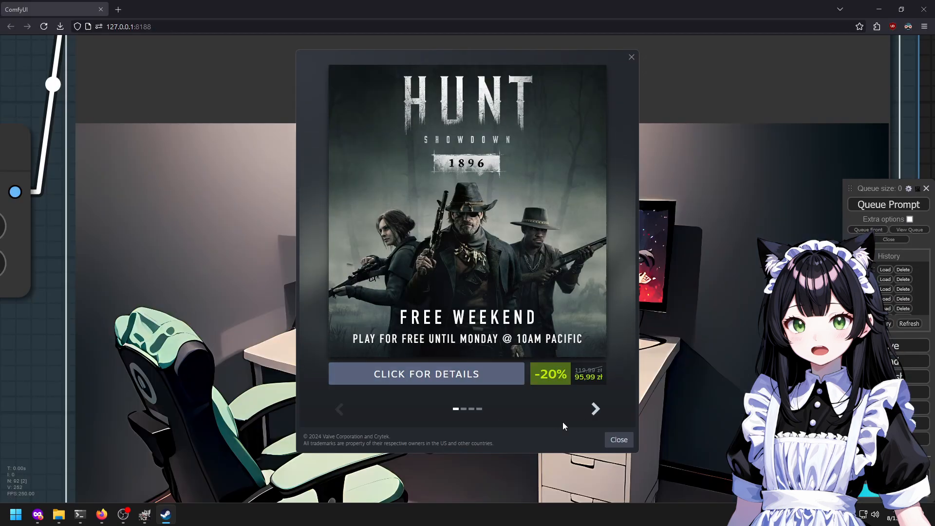
Browse through Steam's special offers to the last one and close the offers window.
left_click(602, 413)
left_click(602, 414)
left_click(600, 415)
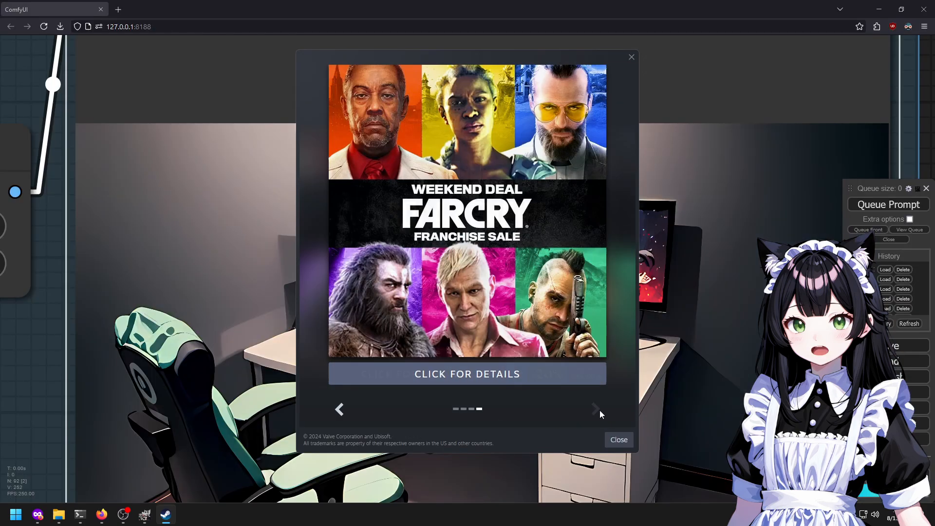
left_click(619, 440)
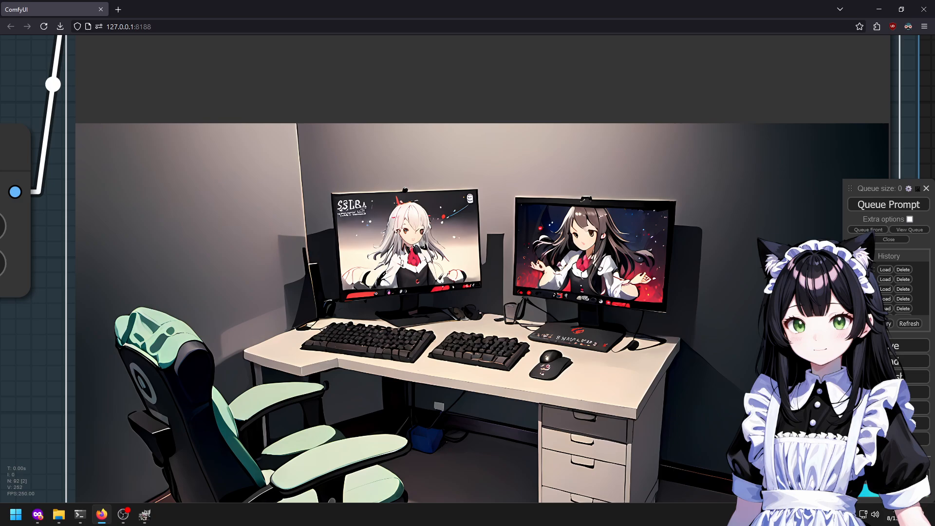
right_click(762, 515)
left_click(696, 471)
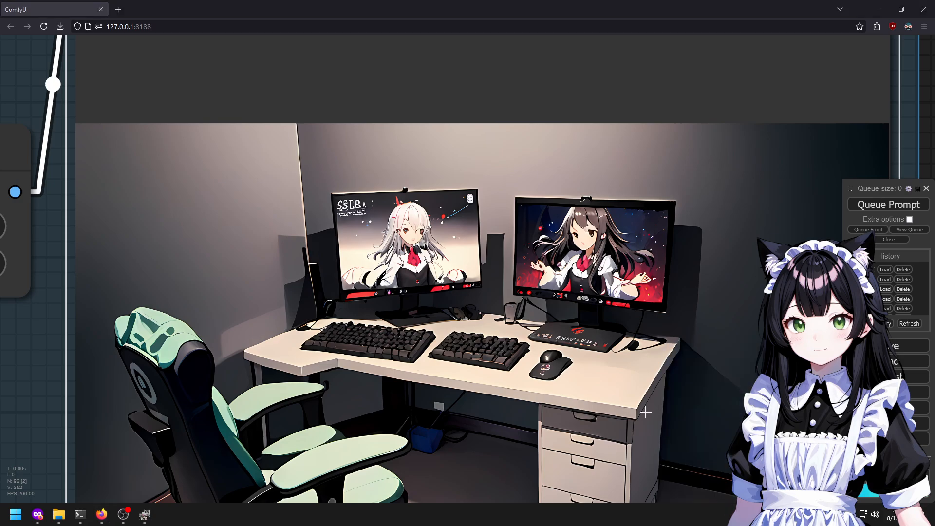
Open the Twitch Stream Manager screenshot from Steam's self dm group chat as a full image in the browser and close its preview.
left_click(239, 373)
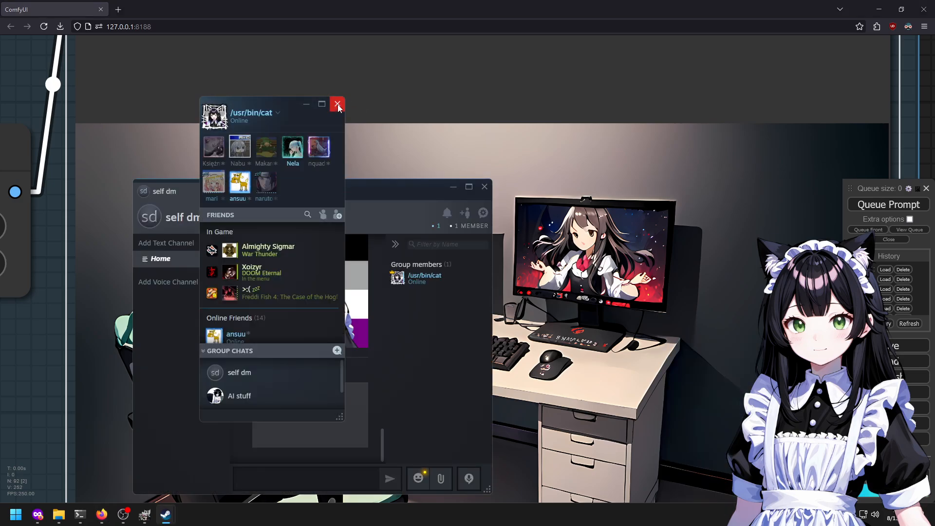
left_click(300, 390)
right_click(429, 225)
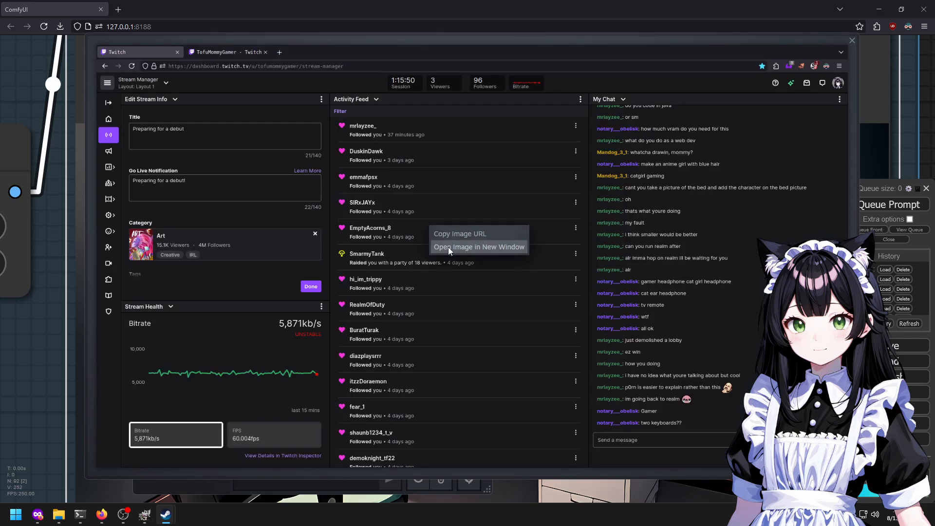
left_click(448, 247)
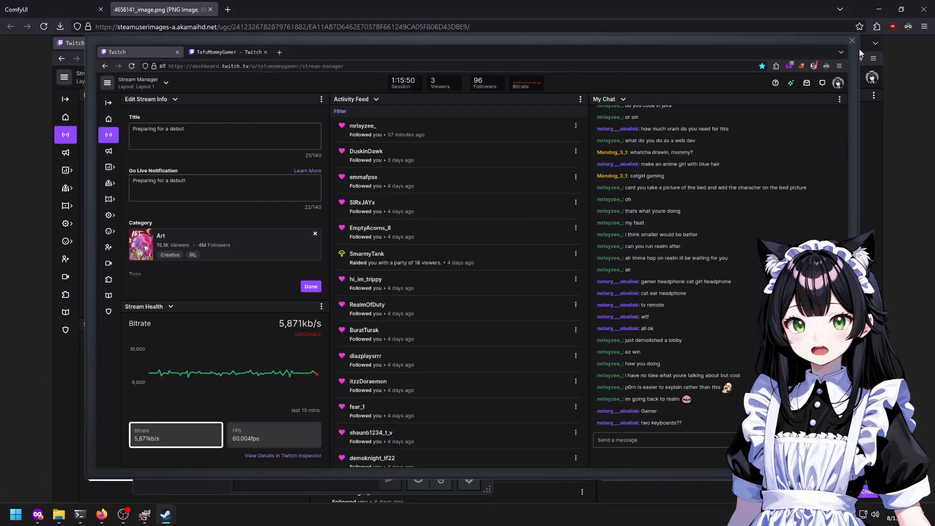
left_click(852, 41)
Copy the Stream Manager screenshot and paste it into the room image in GIMP as a new layer.
right_click(551, 170)
left_click(605, 195)
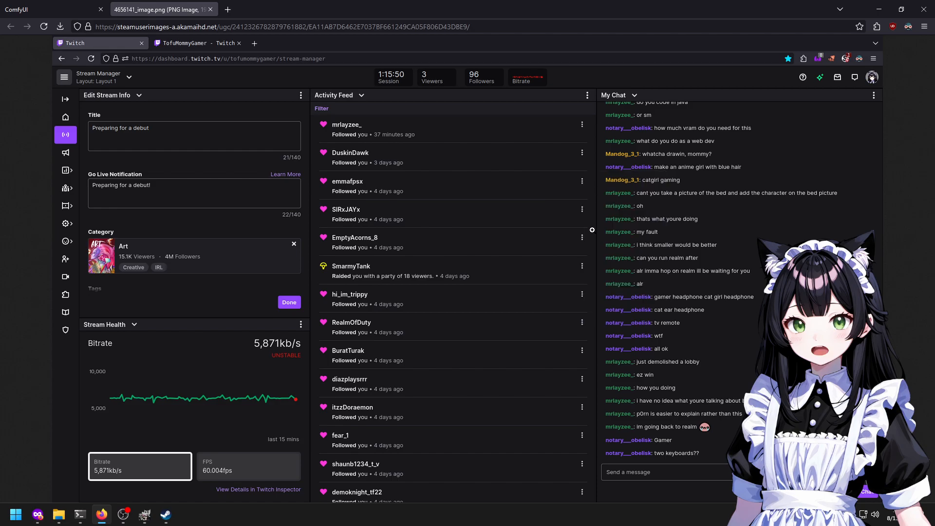
mouse_move(174, 512)
left_click(151, 512)
key("ctrl+v")
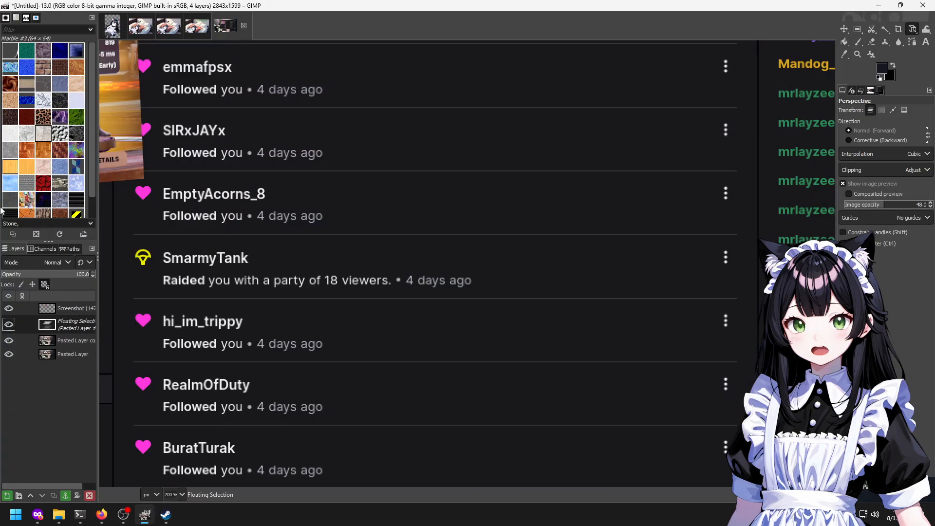
right_click(54, 327)
left_click(84, 76)
Move the pasted dashboard layer off the canvas into the empty area beside the room picture.
scroll(153, 150, "down", 4)
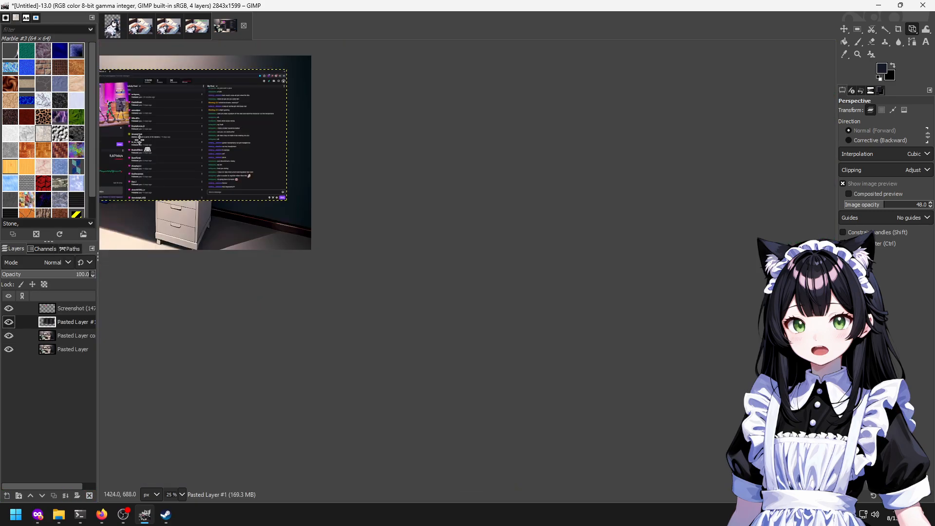
key("m")
left_click_drag(163, 133, 378, 184)
scroll(182, 91, "up", 2)
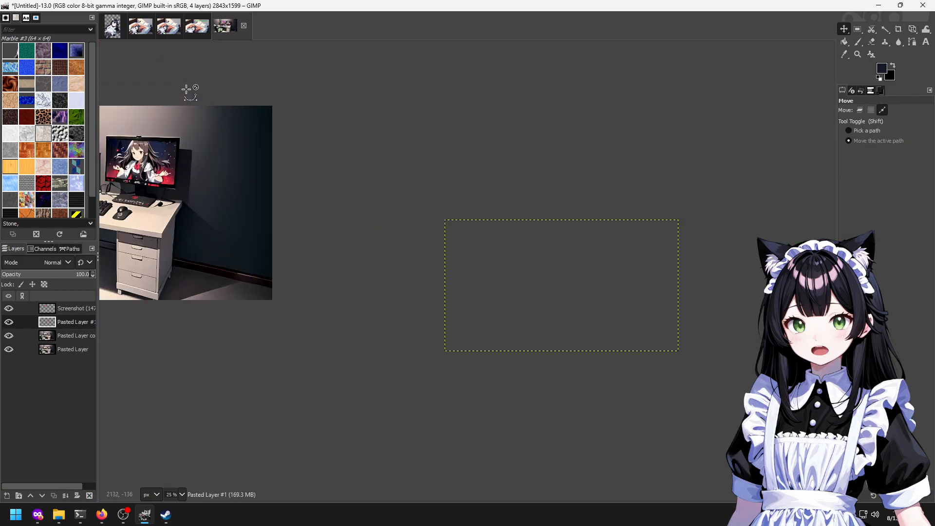
left_click_drag(185, 91, 343, 111)
Start a Perspective transform on the dashboard layer and place its four corners roughly on the right monitor's screen corners.
key("p")
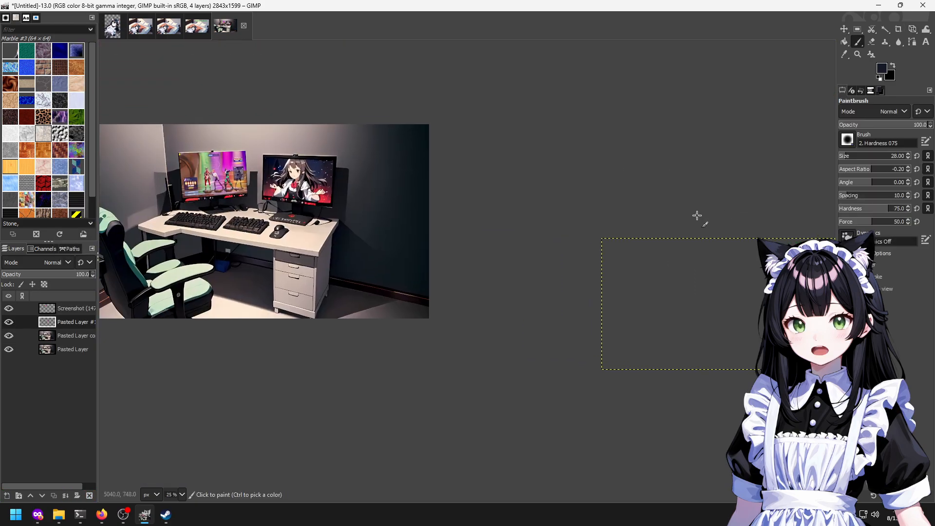
key("shift+p")
left_click_drag(604, 241, 263, 156)
left_click_drag(836, 237, 333, 159)
left_click_drag(602, 369, 259, 197)
left_click_drag(835, 369, 333, 202)
Adjust the upper and lower perspective corners of the dashboard to match the right monitor's screen edges.
scroll(273, 143, "up", 4)
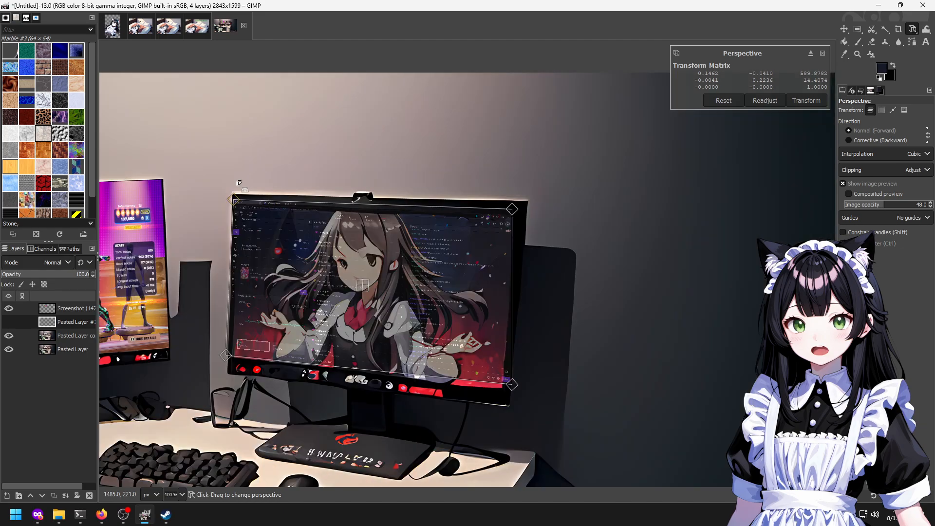
scroll(240, 182, "up", 2)
left_click_drag(219, 155, 218, 147)
left_click_drag(778, 169, 802, 155)
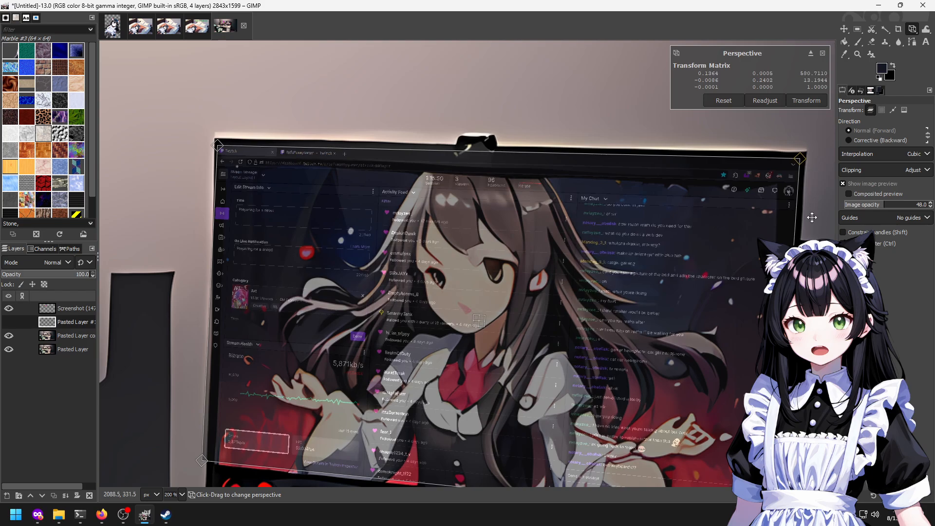
scroll(252, 399, "down", 3)
left_click_drag(214, 371, 226, 377)
left_click_drag(741, 417, 732, 435)
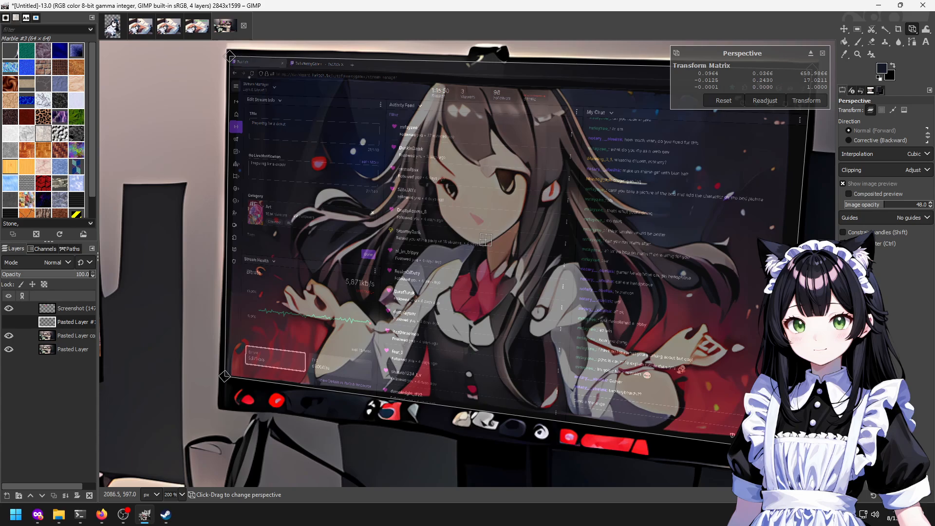
left_click_drag(746, 321, 739, 362)
Fine-tune the two left perspective corners of the dashboard on the right monitor and apply the transform.
scroll(740, 361, "down", 1)
left_click_drag(356, 159, 360, 173)
left_click_drag(344, 403, 349, 400)
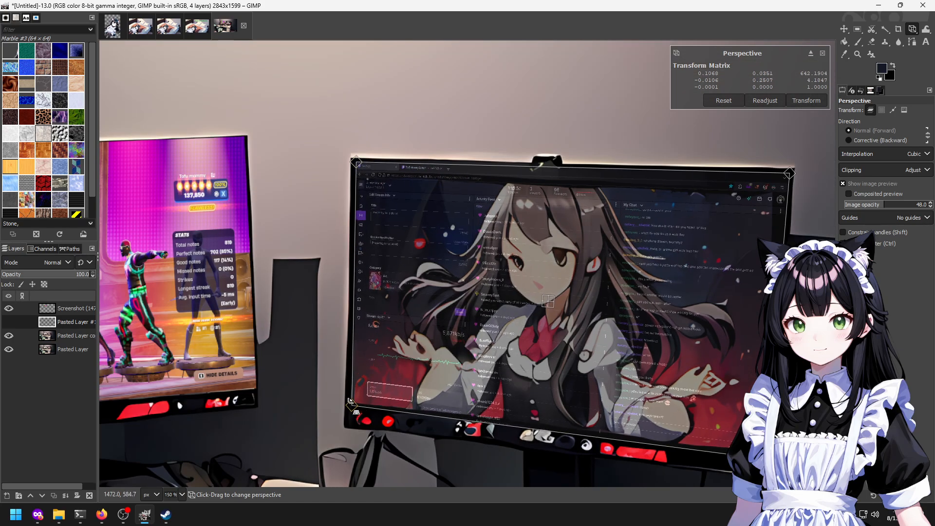
scroll(356, 387, "down", 1)
left_click_drag(200, 354, 356, 352)
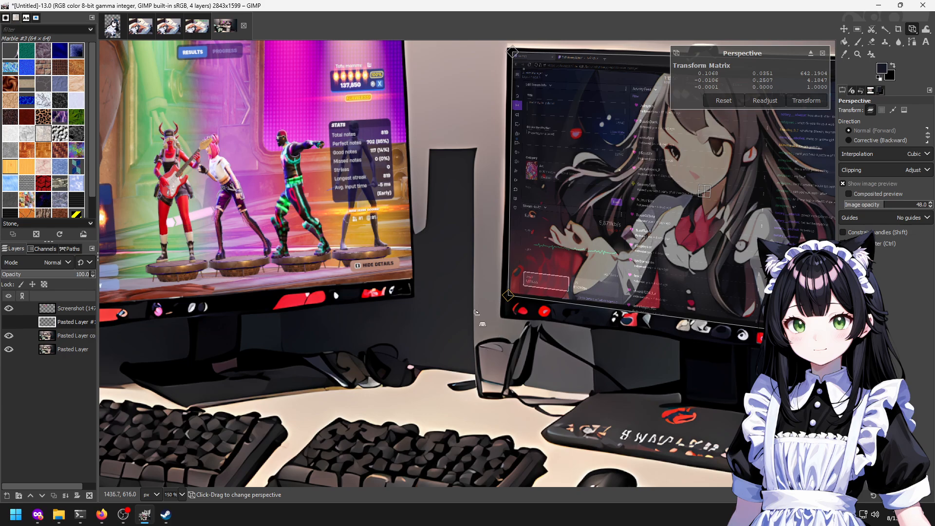
left_click_drag(584, 284, 500, 297)
left_click_drag(632, 303, 511, 316)
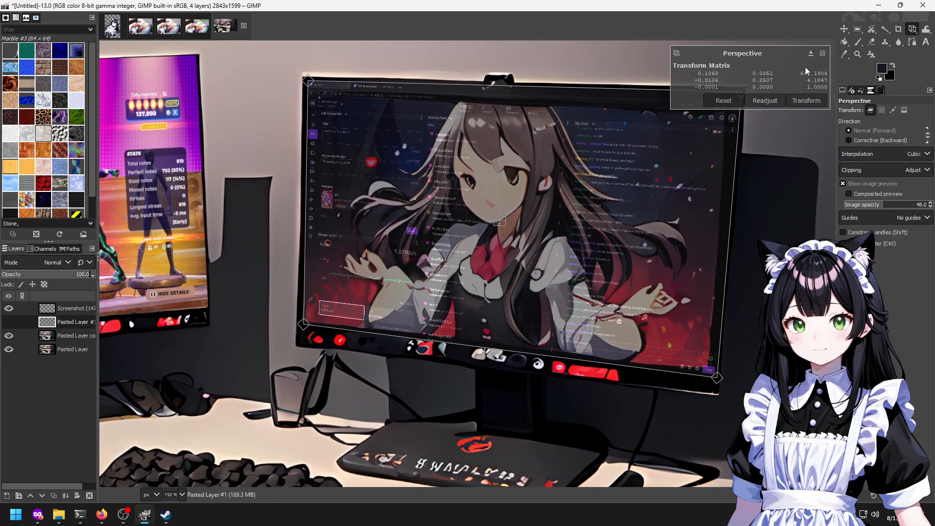
left_click(806, 101)
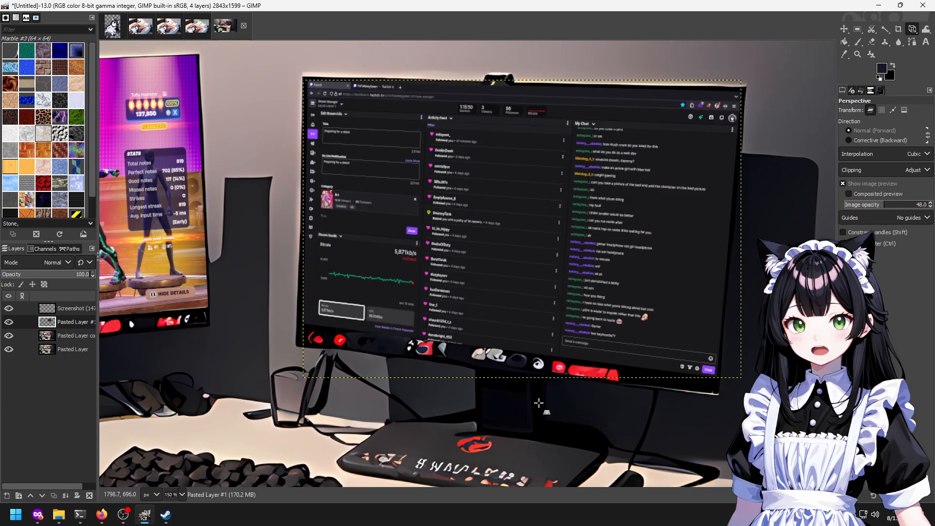
Remove the small red mark at the right end of the desk pad on the Pasted Layer copy layer with the Healing tool.
scroll(528, 390, "down", 2)
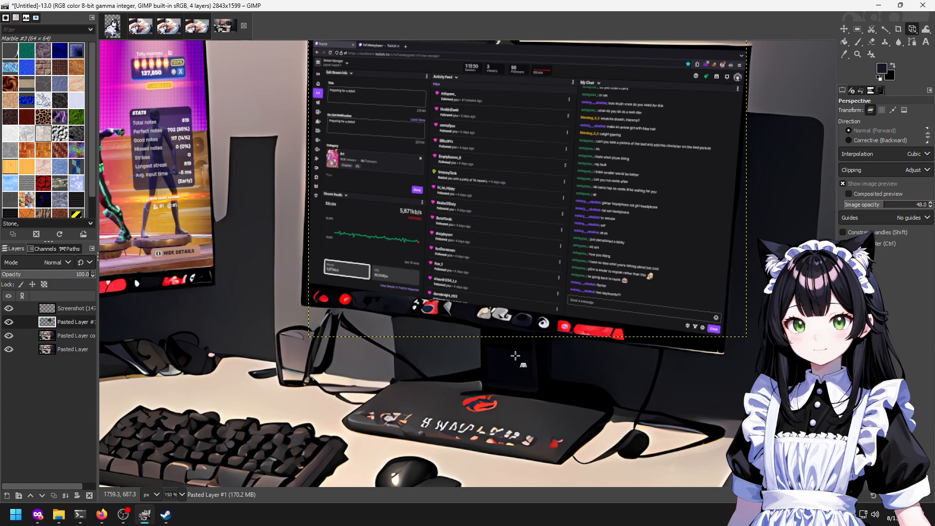
scroll(450, 337, "down", 2)
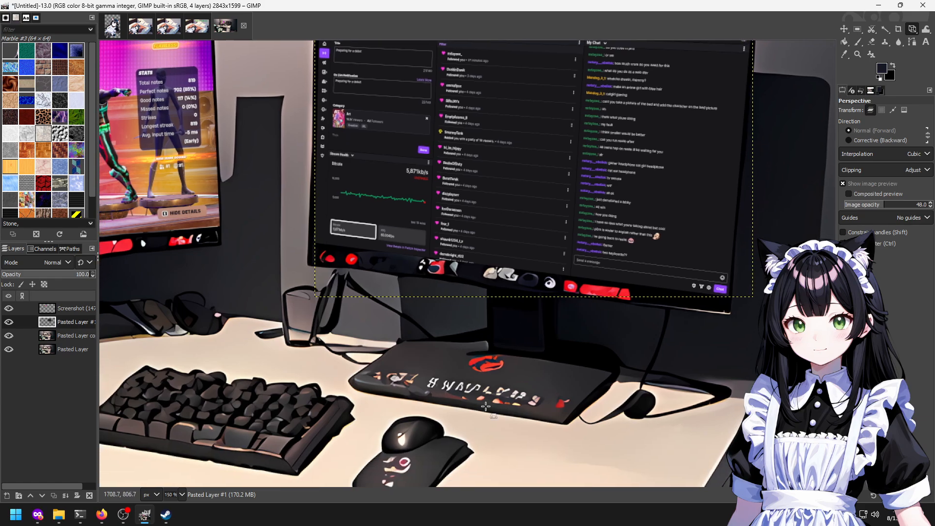
key("o")
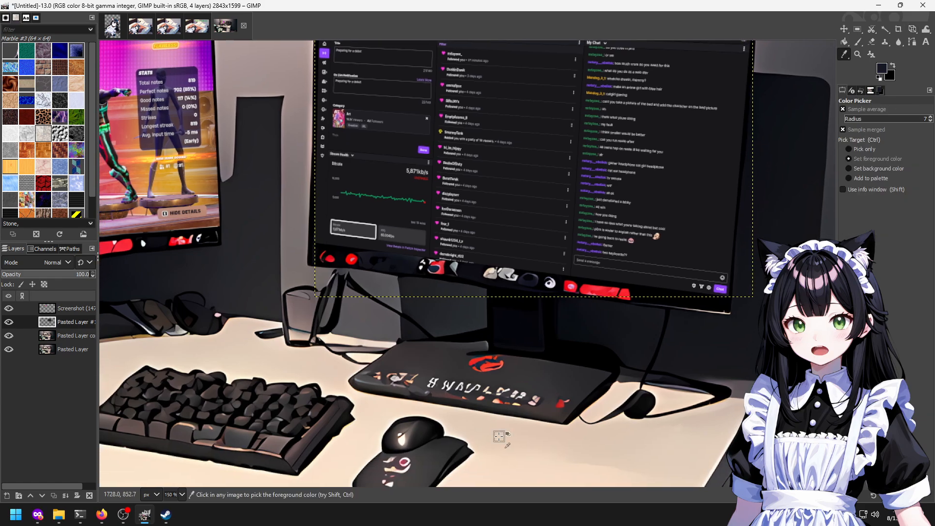
left_click(67, 340)
scroll(479, 372, "up", 2)
key("c")
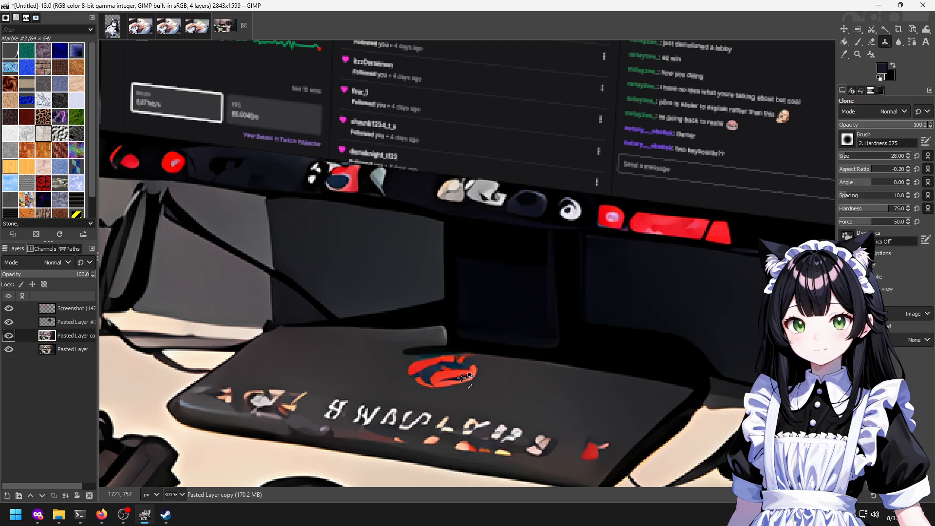
key("h")
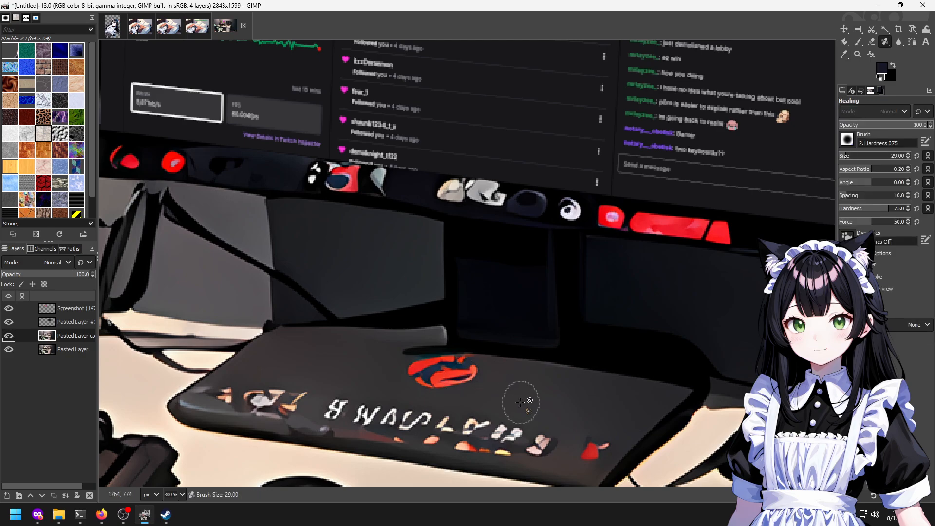
key("]")
left_click(550, 386, "ctrl")
left_click(553, 409, "ctrl")
left_click(564, 400, "ctrl")
left_click(593, 448)
Heal over the red logo on the desk pad with a size 22 brush, sampling the clean dark surface beside it.
left_click(348, 364, "ctrl")
left_click(422, 370)
key("bracketleft")
key("bracketleft")
key("bracketleft")
key("bracketleft")
key("bracketleft")
key("bracketleft")
key("bracketleft")
key("bracketleft")
key("bracketleft")
key("bracketleft")
key("bracketleft")
key("bracketleft")
key("bracketleft")
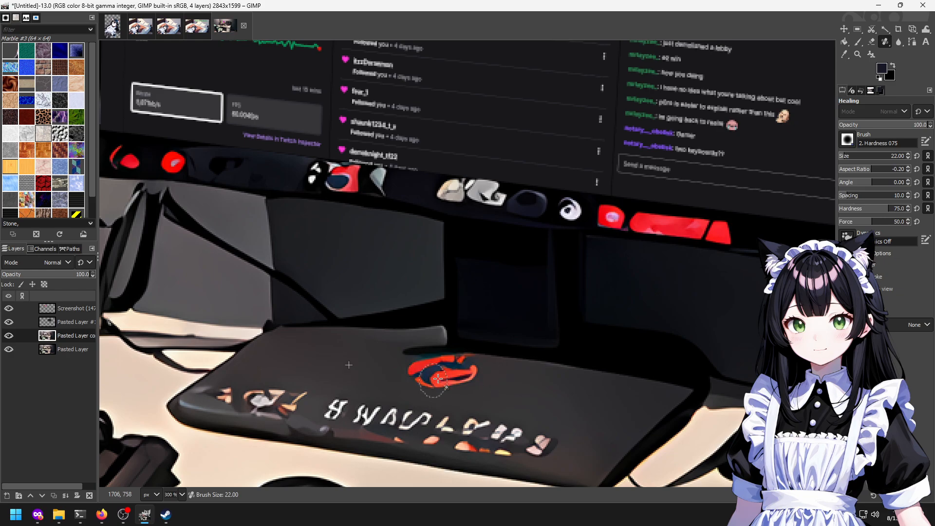
mouse_move(457, 381)
left_mouse_down()
mouse_move(429, 385)
mouse_move(414, 375)
mouse_move(475, 384)
mouse_move(448, 388)
mouse_move(475, 378)
mouse_move(464, 392)
mouse_move(376, 378)
mouse_move(438, 384)
mouse_move(423, 365)
mouse_move(445, 371)
left_mouse_up()
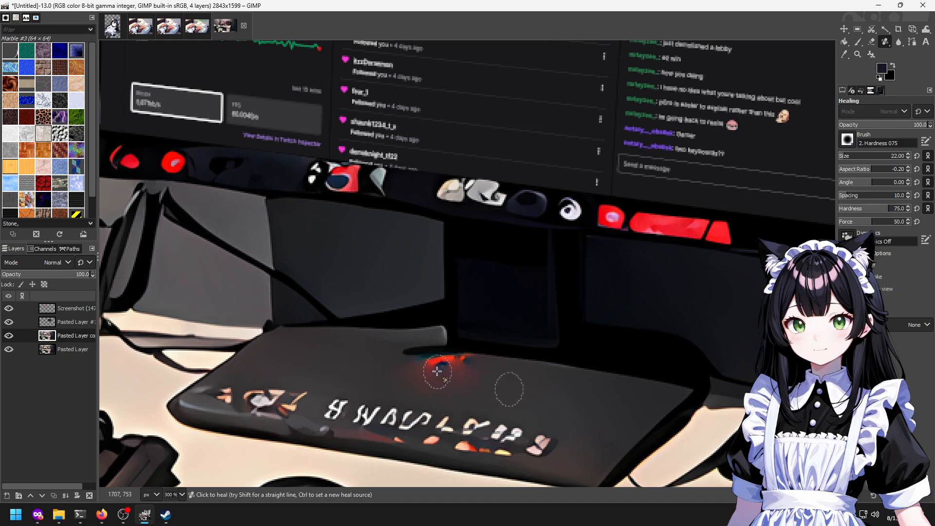
Pick the desk pad's dark grey colour and paint over the red glow left around the healed logo.
scroll(445, 372, "up", 3)
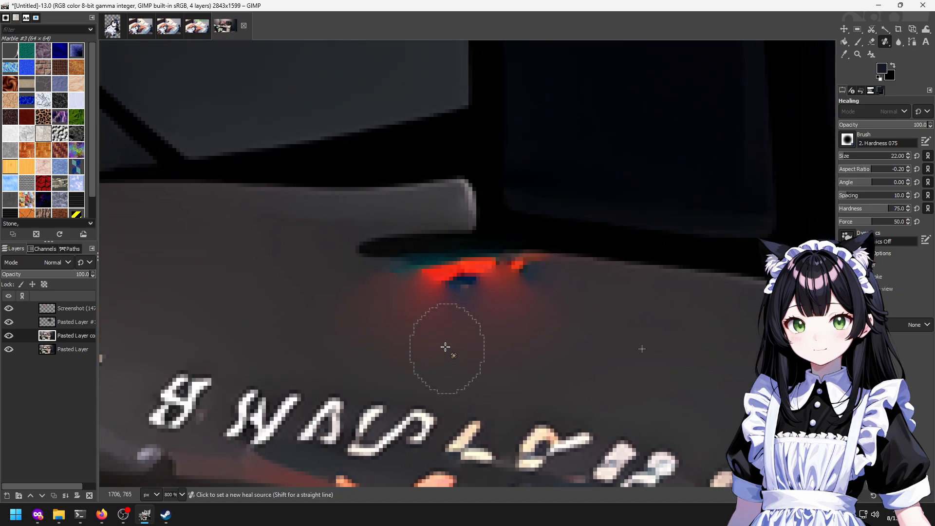
key("c")
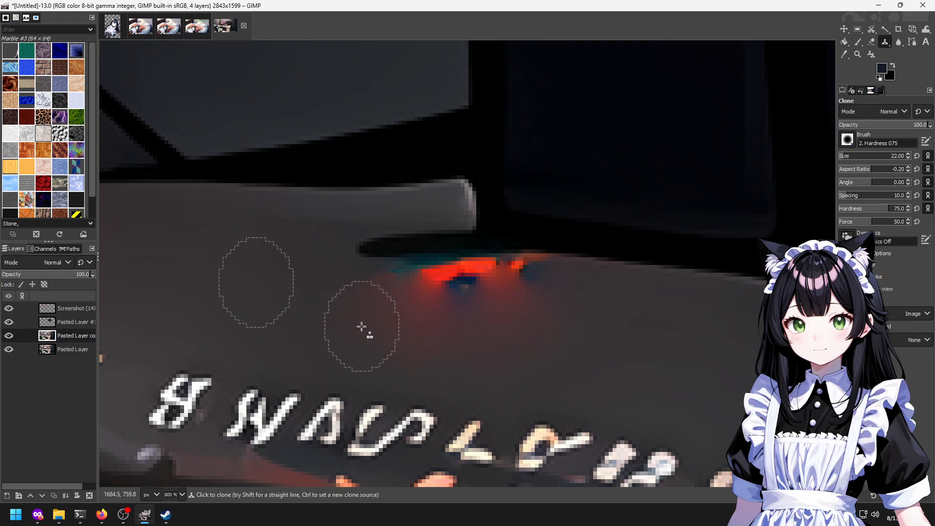
key("o")
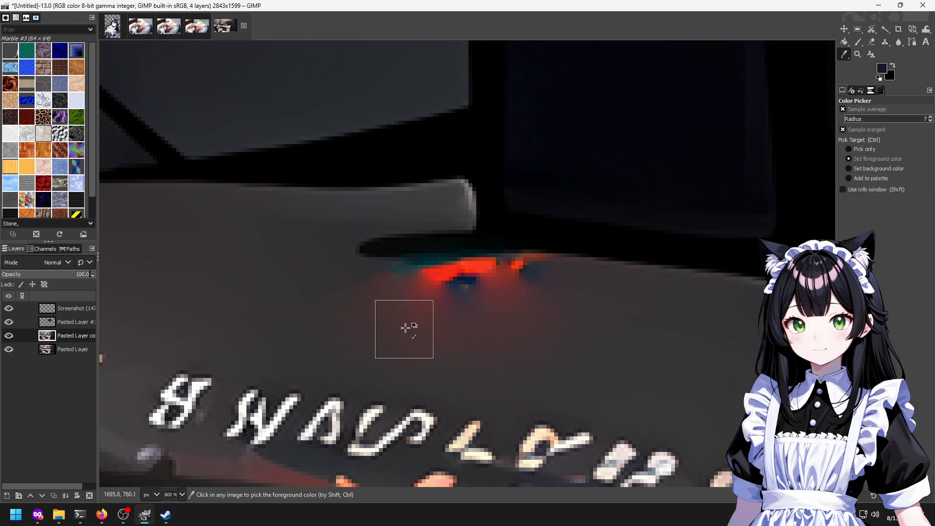
left_click(208, 278)
key("p")
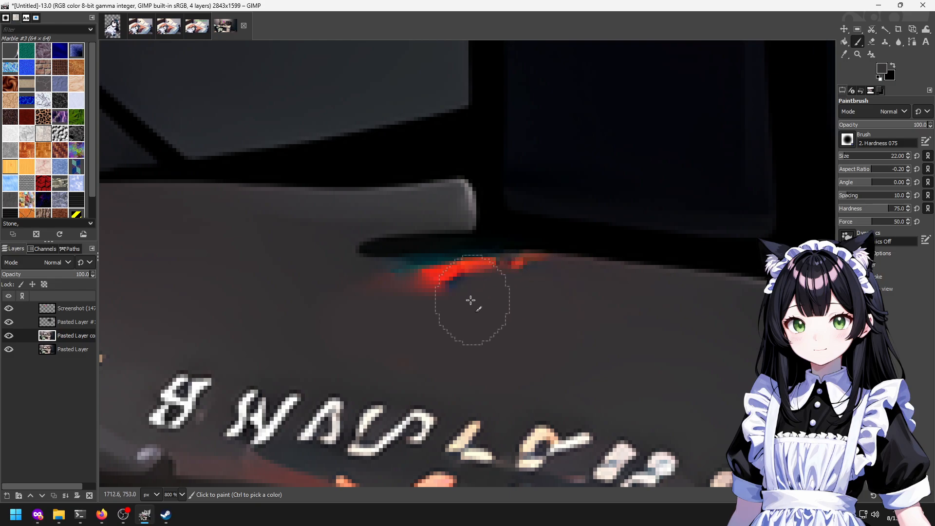
left_click_drag(473, 301, 378, 306)
Reduce the paintbrush to about size 11 and cover the remaining red streak along the desk pad's back edge.
key("bracketleft")
key("bracketleft")
key("bracketleft")
key("bracketleft")
key("bracketleft")
key("bracketleft")
key("bracketleft")
key("bracketleft")
key("bracketleft")
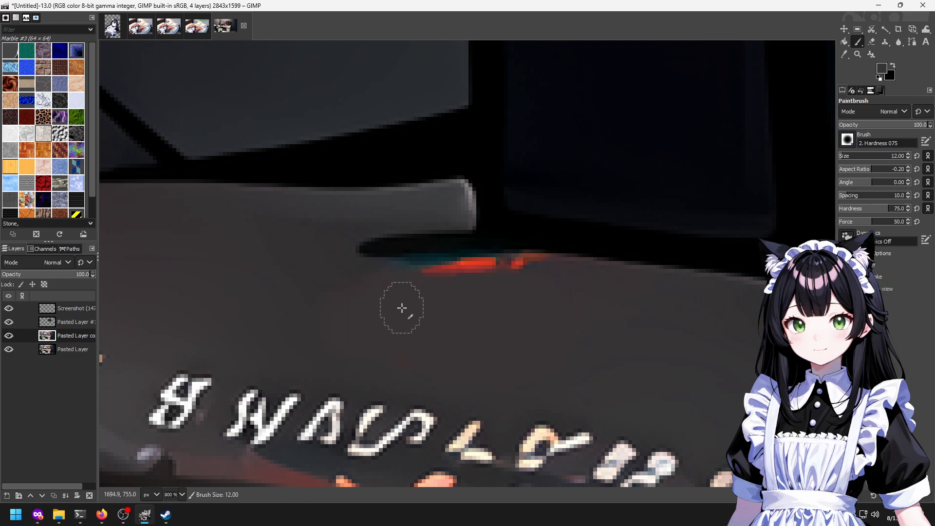
left_click_drag(448, 274, 512, 276)
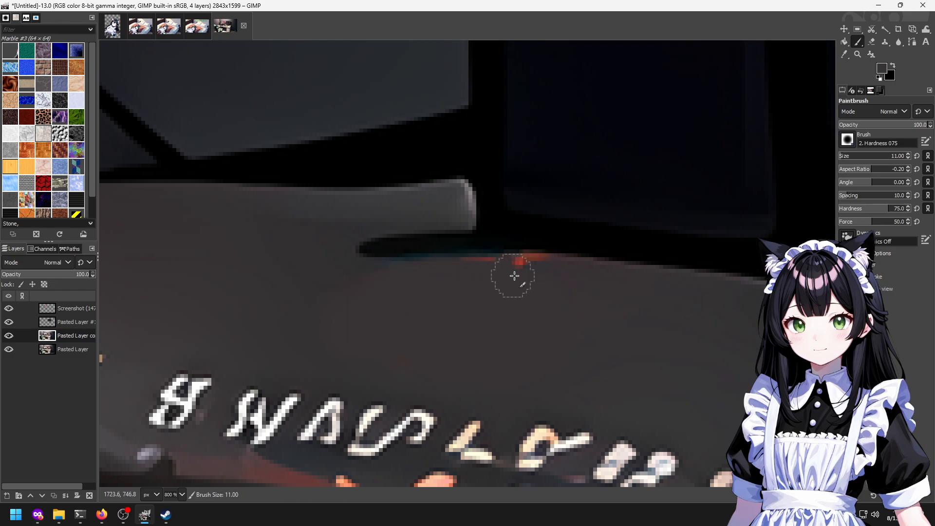
Undo the last change and heal away the right-hand part of the desk pad's lettering with a size 22 brush.
scroll(548, 308, "down", 1)
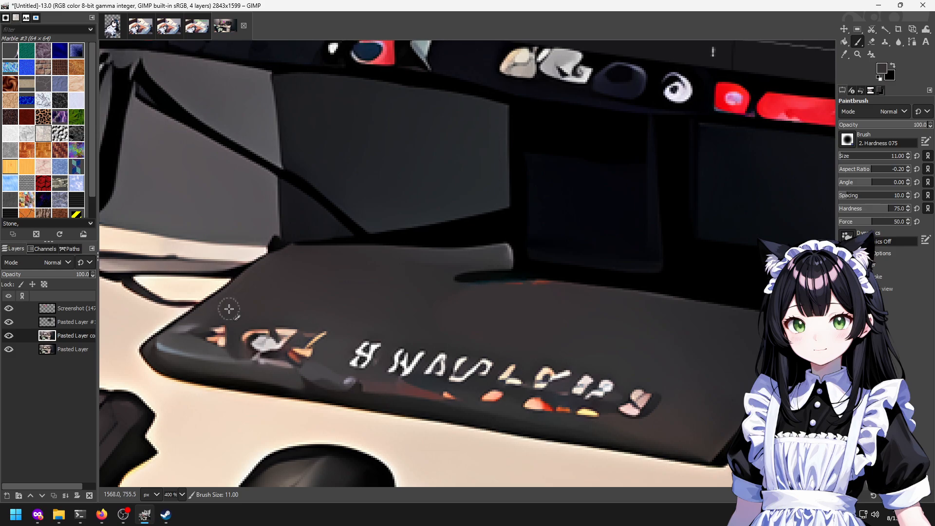
scroll(379, 379, "down", 3)
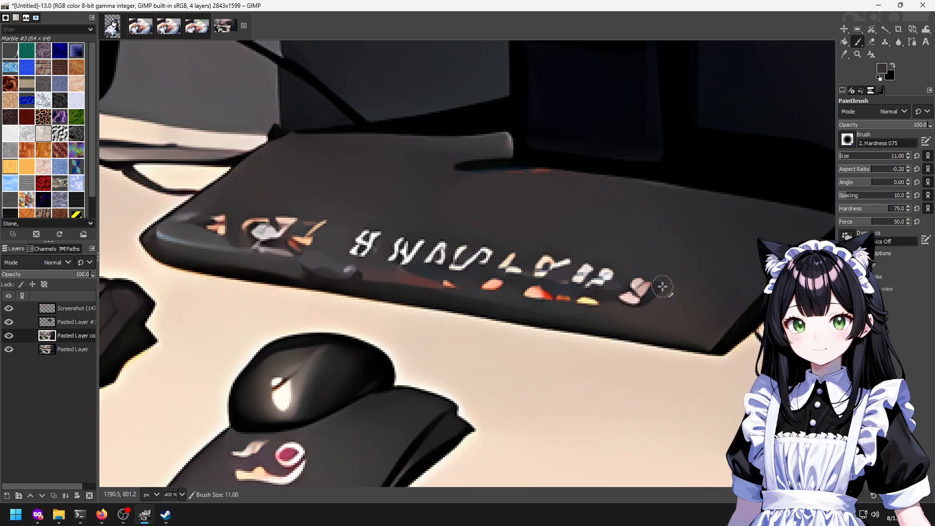
key("ctrl+z")
key("h")
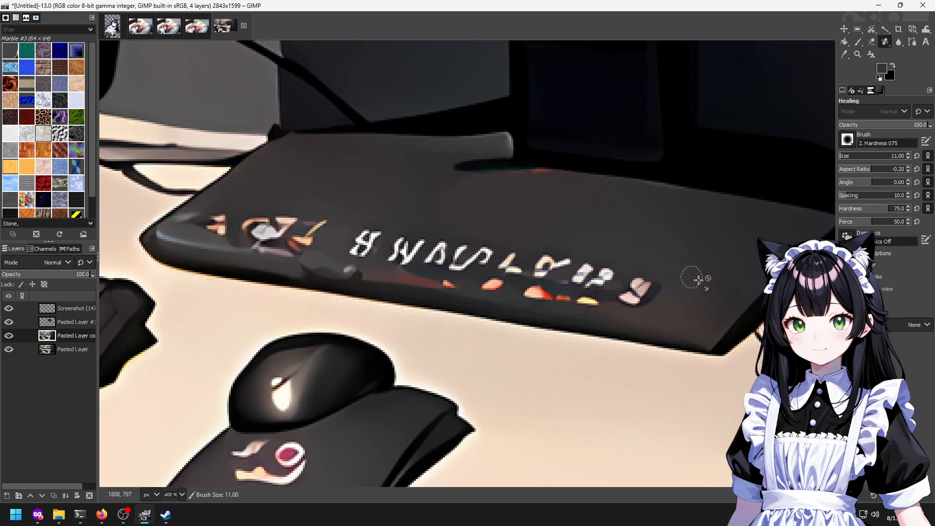
key("bracketright")
key("bracketright")
key("bracketright")
key("bracketright")
key("bracketright")
key("bracketright")
key("bracketright")
key("bracketright")
key("bracketright")
key("bracketright")
key("bracketright")
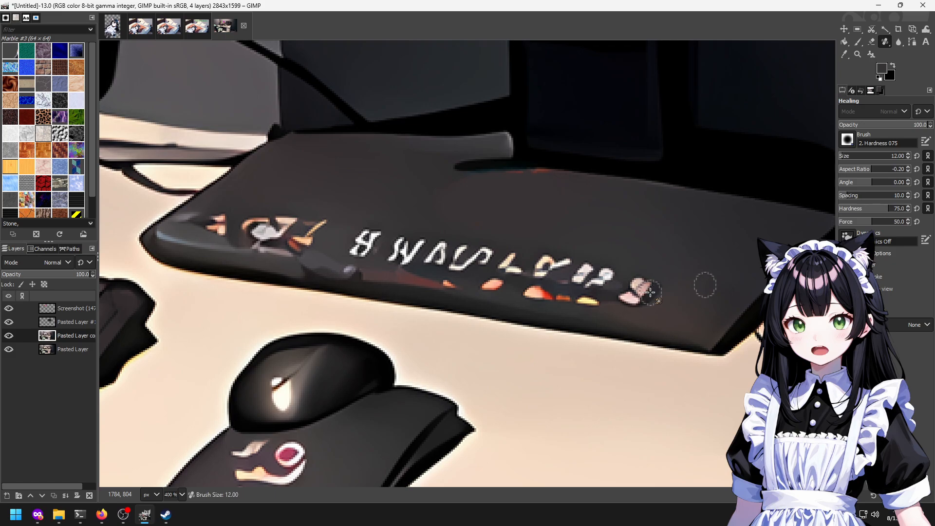
mouse_move(647, 291)
left_mouse_down()
mouse_move(601, 282)
mouse_move(602, 268)
mouse_move(598, 278)
mouse_move(579, 271)
mouse_move(595, 272)
mouse_move(609, 256)
mouse_move(506, 267)
left_mouse_up()
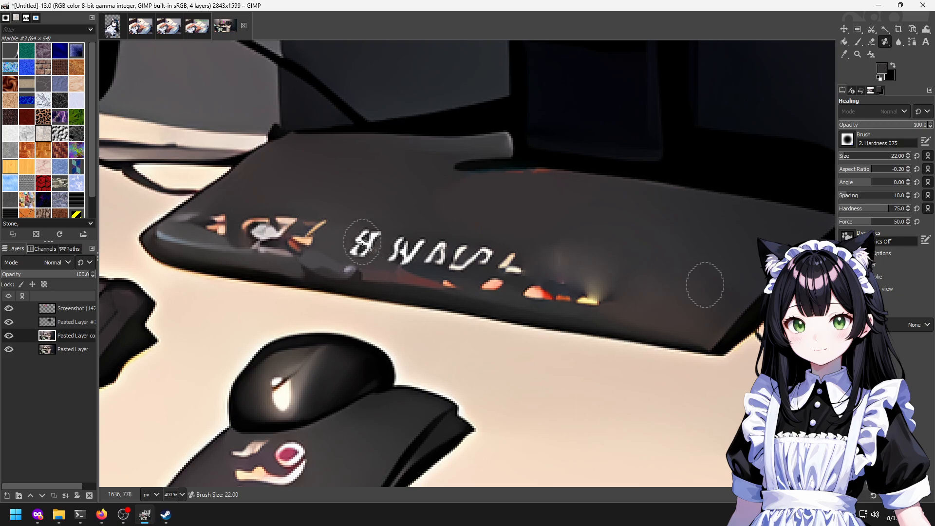
Heal away the first white letter of the desk pad's lettering with a size 26 brush, sampling the clean dark surface above it.
left_click(341, 185, "ctrl")
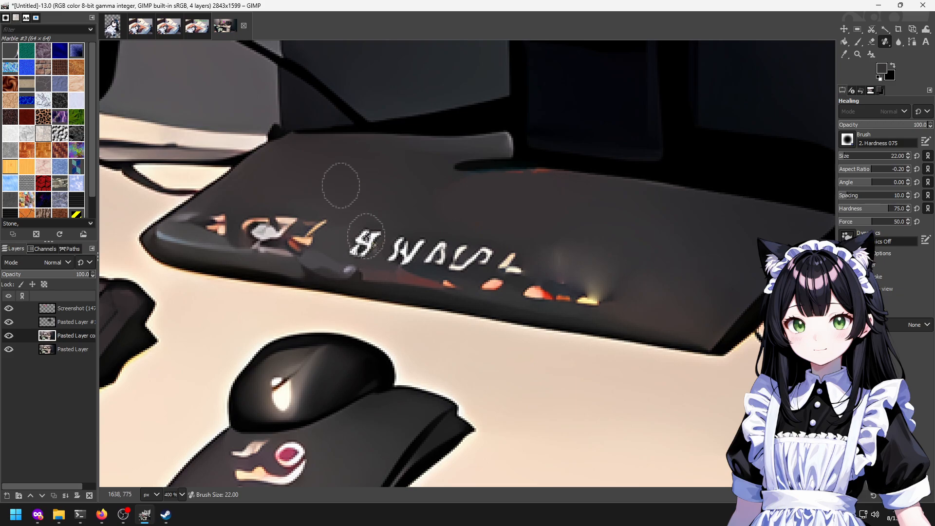
key("bracketright")
left_click_drag(363, 241, 365, 238)
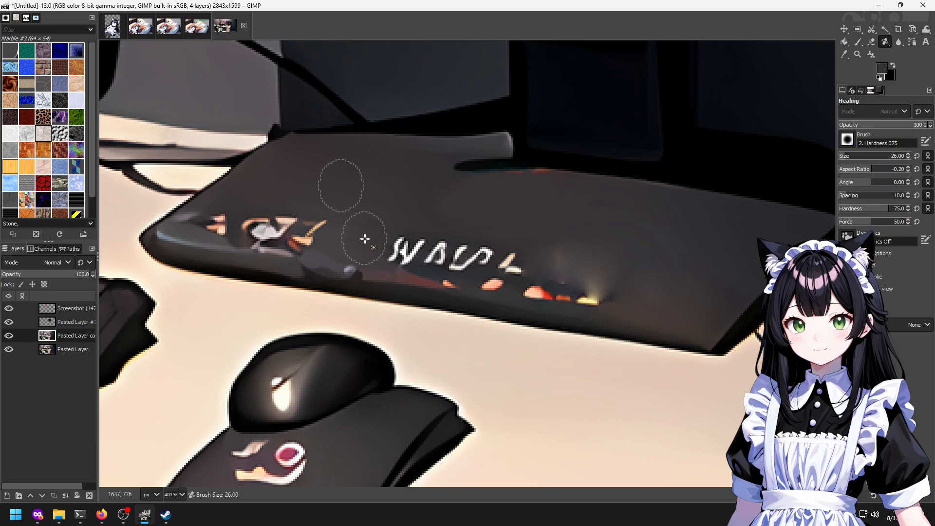
Switch the healing brush to 2. Hardness 100 and sample the clean dark surface above the remaining lettering.
left_click(266, 181, "ctrl")
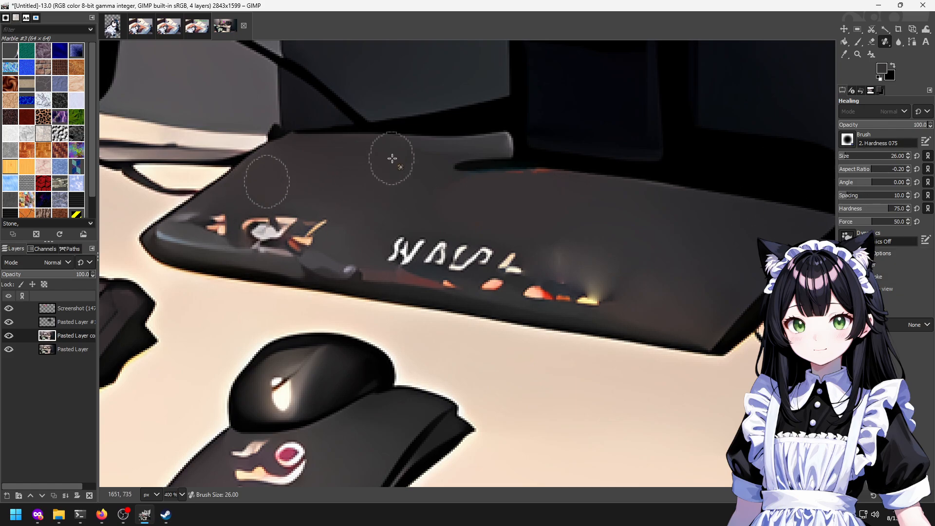
scroll(392, 158, "down", 3)
scroll(319, 173, "up", 4)
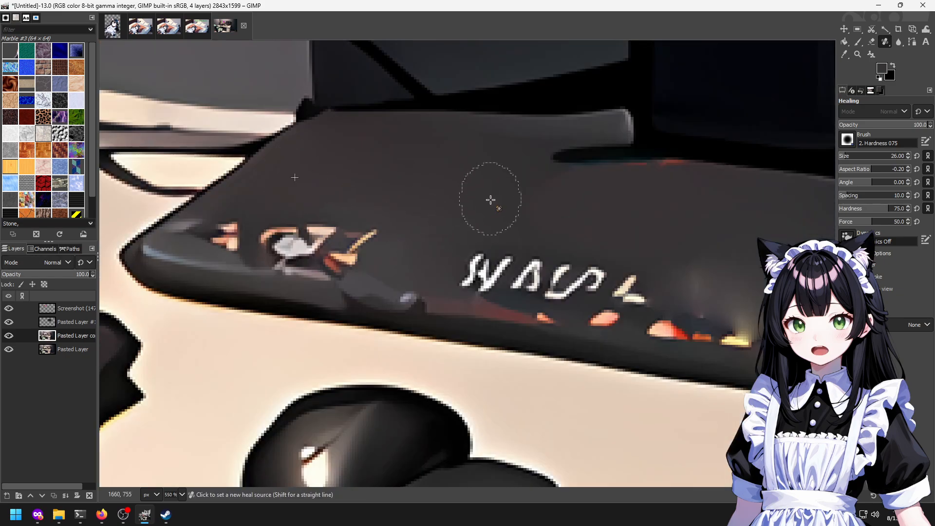
left_click(848, 140)
left_click(883, 171)
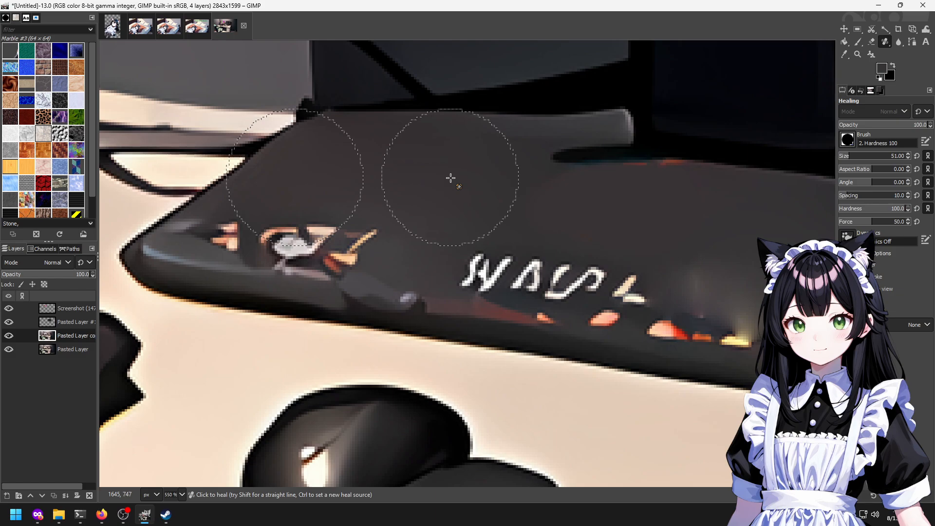
scroll(334, 200, "up", 3)
scroll(337, 201, "down", 2)
left_click(551, 150, "ctrl")
Reduce the healing brush to size 29.
key("bracketleft")
key("bracketleft")
key("bracketleft")
key("bracketleft")
key("bracketleft")
key("bracketleft")
key("bracketleft")
key("bracketleft")
key("bracketleft")
key("bracketleft")
key("bracketleft")
key("bracketleft")
key("bracketleft")
key("bracketleft")
key("bracketleft")
key("bracketleft")
key("bracketleft")
key("bracketleft")
key("bracketleft")
key("bracketleft")
key("bracketleft")
key("bracketleft")
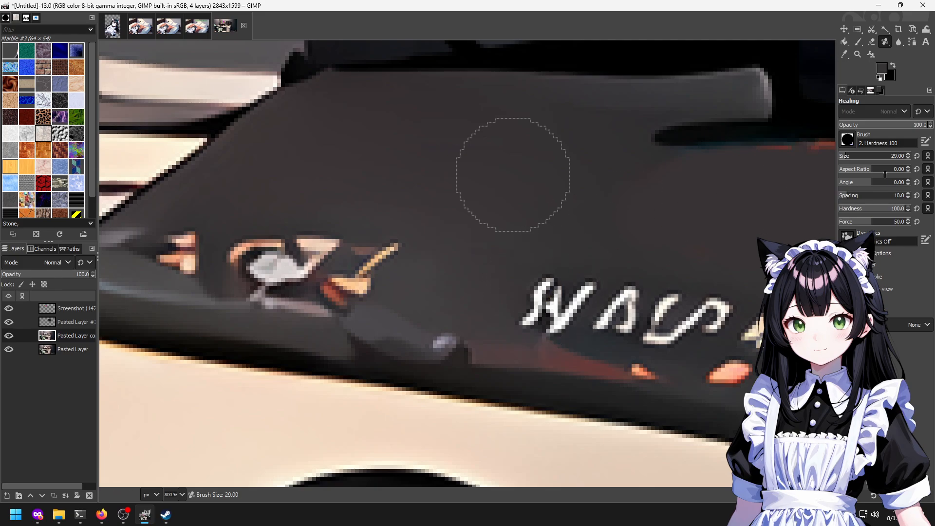
Set the healing brush to 2. Hardness 075 at size 26.
left_click(849, 143)
left_click(869, 182)
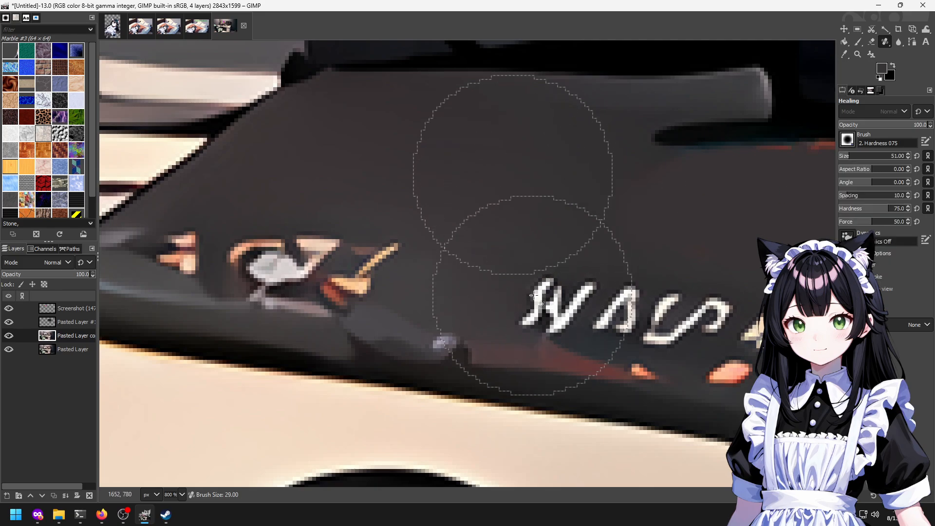
key("bracketleft")
key("bracketleft")
key("bracketleft")
key("bracketleft")
key("bracketleft")
key("bracketleft")
key("bracketleft")
key("bracketleft")
key("bracketleft")
key("bracketleft")
key("bracketleft")
key("bracketleft")
key("bracketleft")
key("bracketleft")
key("bracketleft")
key("bracketleft")
key("bracketleft")
key("bracketleft")
key("bracketleft")
key("bracketleft")
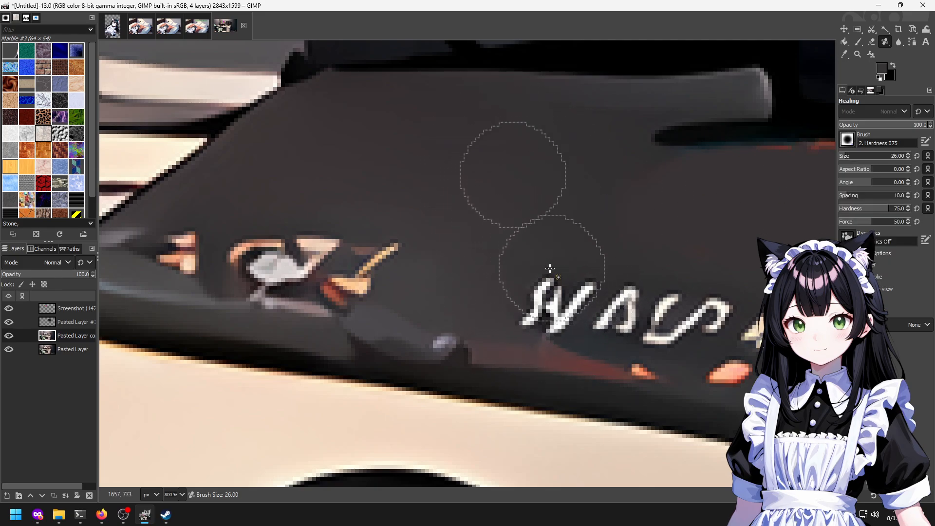
Heal away the remaining white letters on the desk pad.
left_click(555, 302)
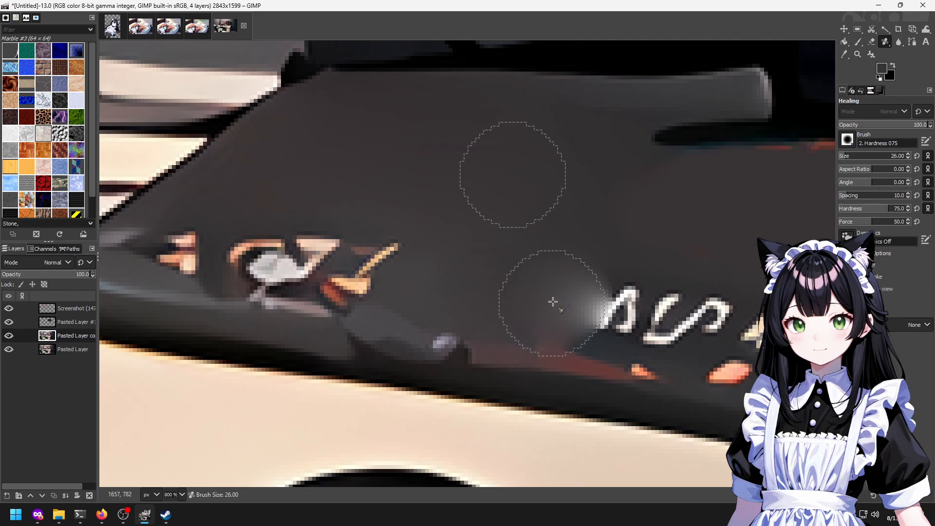
left_click(604, 309)
left_click(679, 313)
left_click(652, 324)
left_click_drag(712, 297, 475, 271)
left_click(507, 294)
Heal away the orange and yellow marks along the desk pad's front edge.
left_click(535, 321)
left_click(511, 330)
left_click(571, 336)
left_click(636, 348)
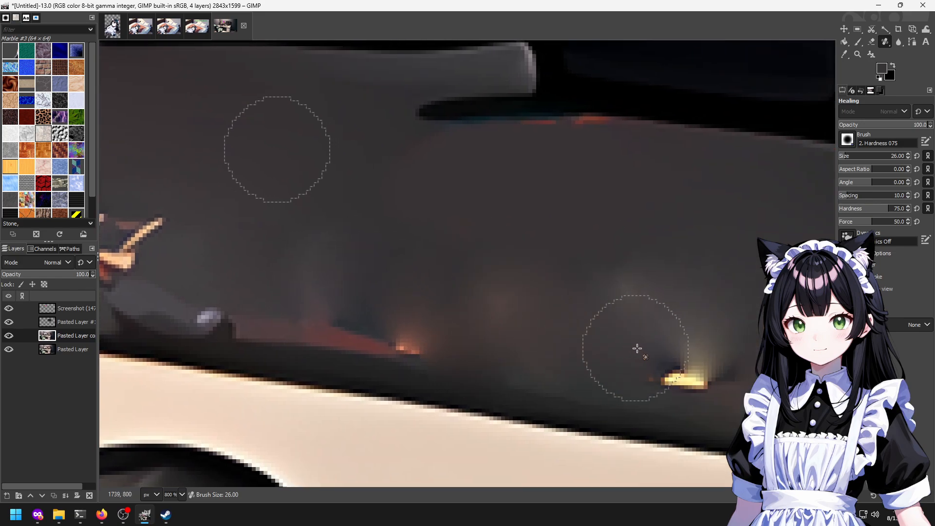
left_click(701, 360)
Smooth over the light smudges and the reddish streak left on the desk pad's healed area.
left_click(639, 297)
left_click(509, 309)
left_click(398, 317)
left_click(317, 317)
Sample clean dark surface near the desk pad's left part and heal away the grey and orange logo there.
mouse_move(277, 303)
left_mouse_down()
mouse_move(511, 291)
mouse_move(444, 290)
mouse_move(377, 273)
mouse_move(346, 253)
mouse_move(333, 224)
left_mouse_up()
left_click(409, 118, "ctrl")
left_click(279, 231)
left_click(244, 233)
left_click(280, 256)
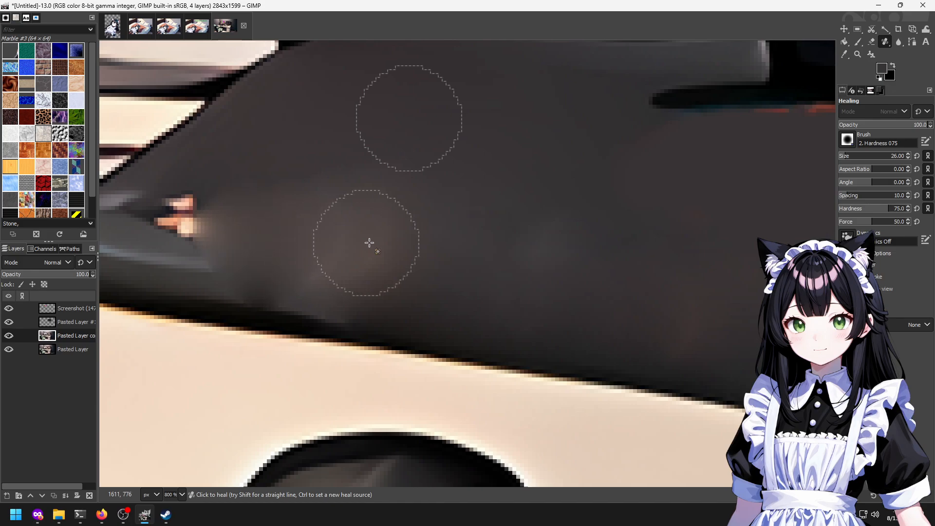
left_click(361, 244)
left_click(325, 254)
Heal away the remaining orange marks and grey highlights near the desk pad's left corner.
left_click_drag(258, 211, 428, 194)
left_click(378, 228)
left_click(365, 229)
left_click(347, 218)
left_click(417, 234)
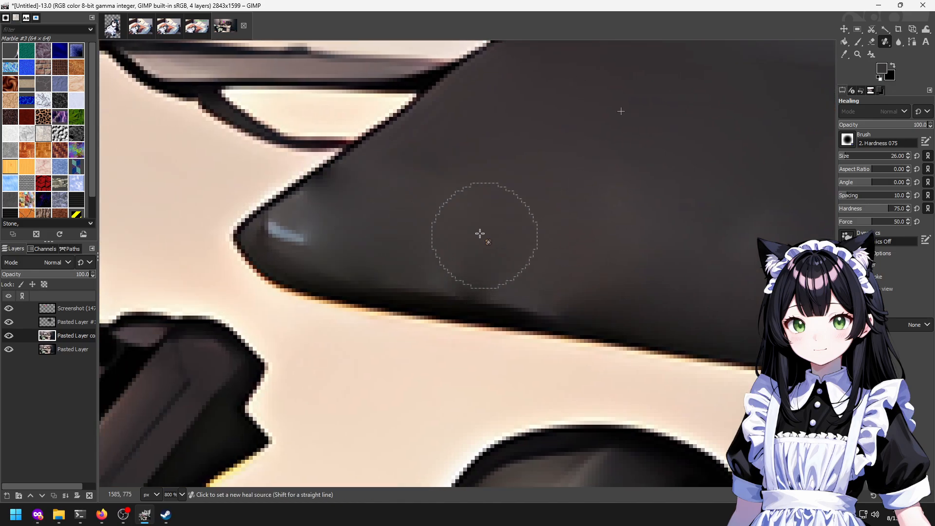
Examine the cleaned desk pad together with the keyboards, mouse and rest of the desk.
scroll(484, 235, "down", 5)
scroll(683, 313, "up", 2)
left_click_drag(660, 339, 605, 306)
scroll(605, 307, "down", 2)
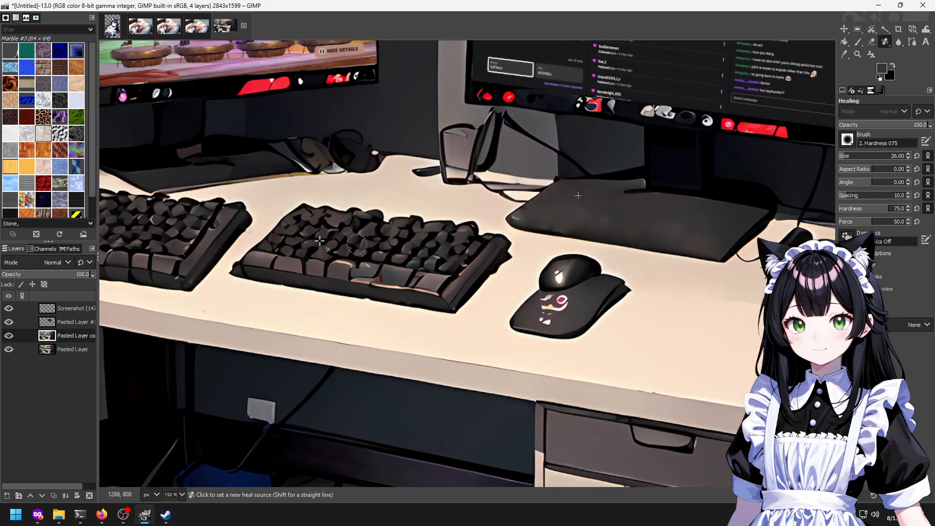
scroll(378, 247, "up", 1)
scroll(584, 312, "down", 2)
scroll(616, 326, "up", 2)
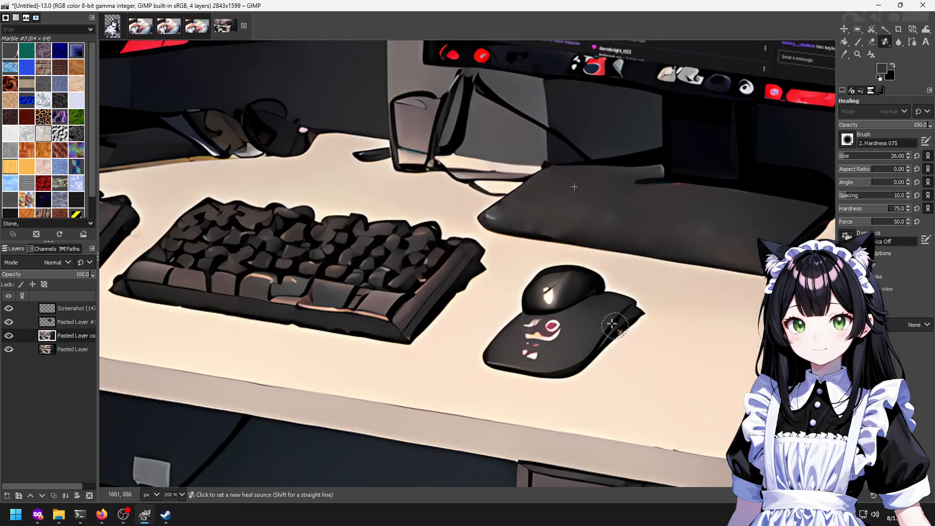
scroll(535, 292, "down", 2)
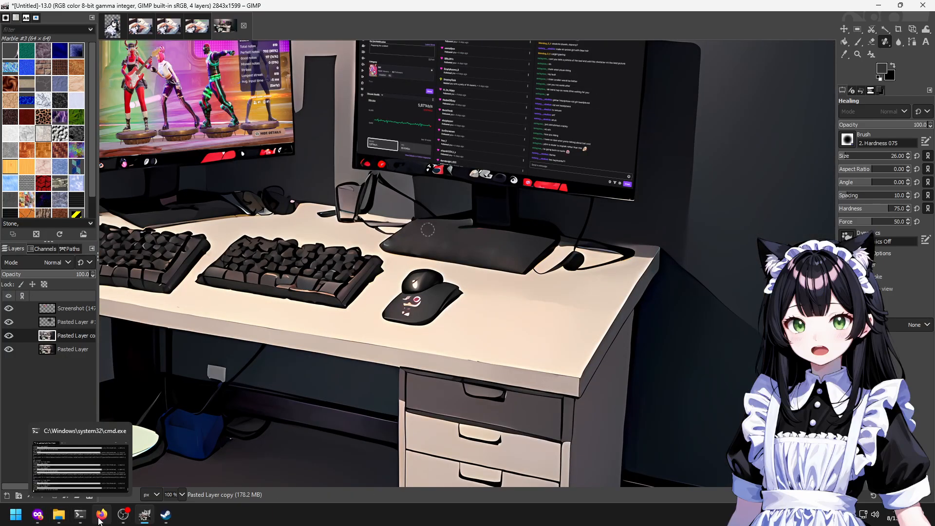
Switch to the private Firefox window and run an image search for "tex shinobi" in a new tab.
mouse_move(39, 522)
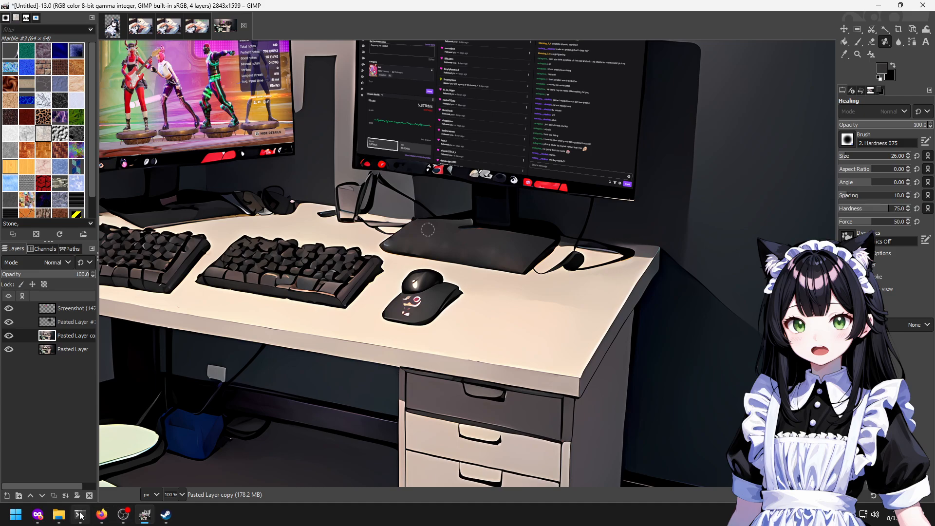
mouse_move(81, 515)
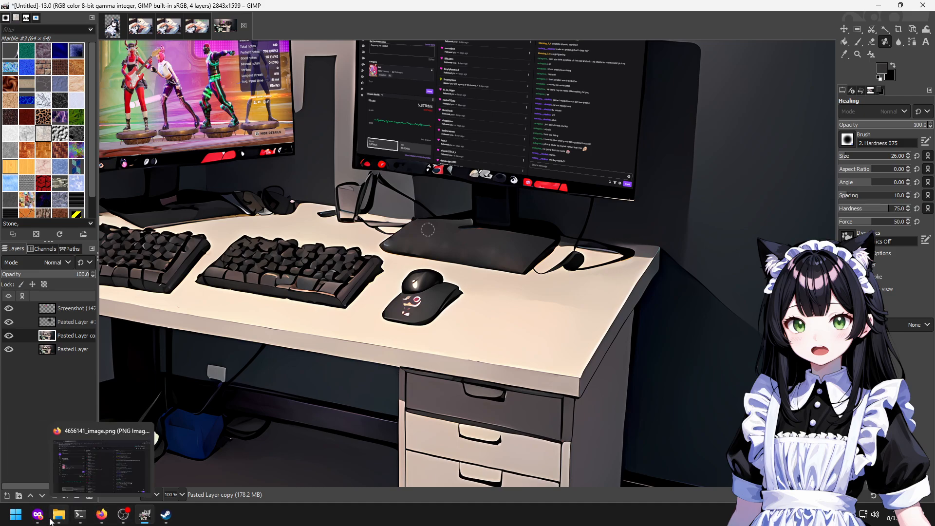
left_click(82, 472)
key("ctrl+t")
type("!gi tex")
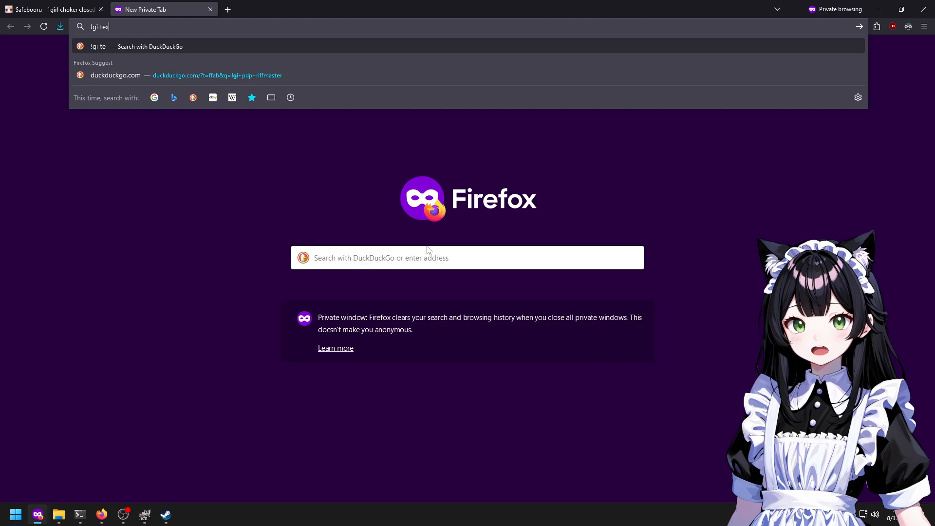
type(" shinobio")
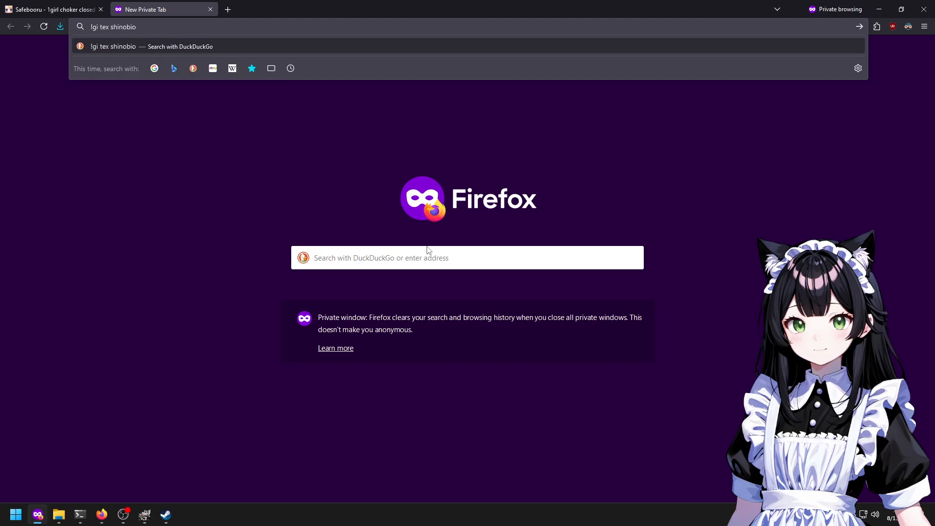
key("Return")
Run an image search for "xtrify m42" in another new tab.
key("ctrl+t")
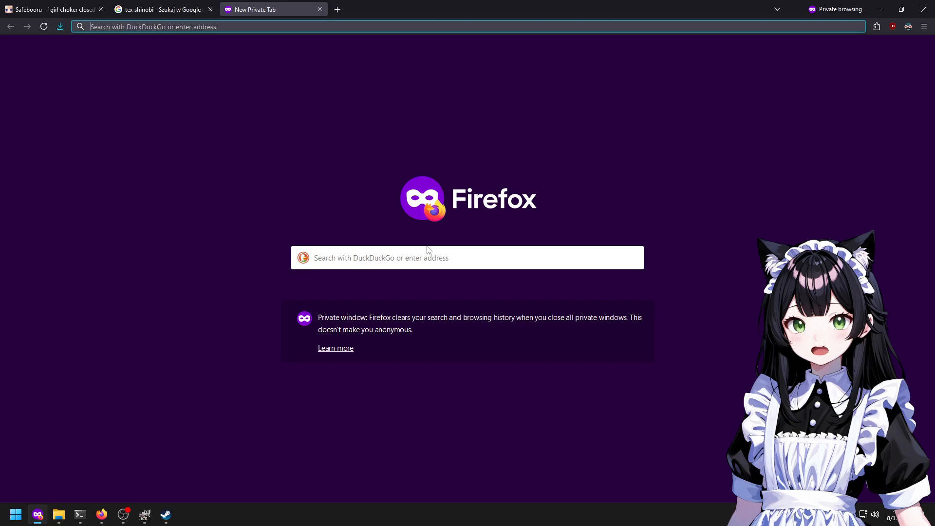
type("!gi xtrify m42")
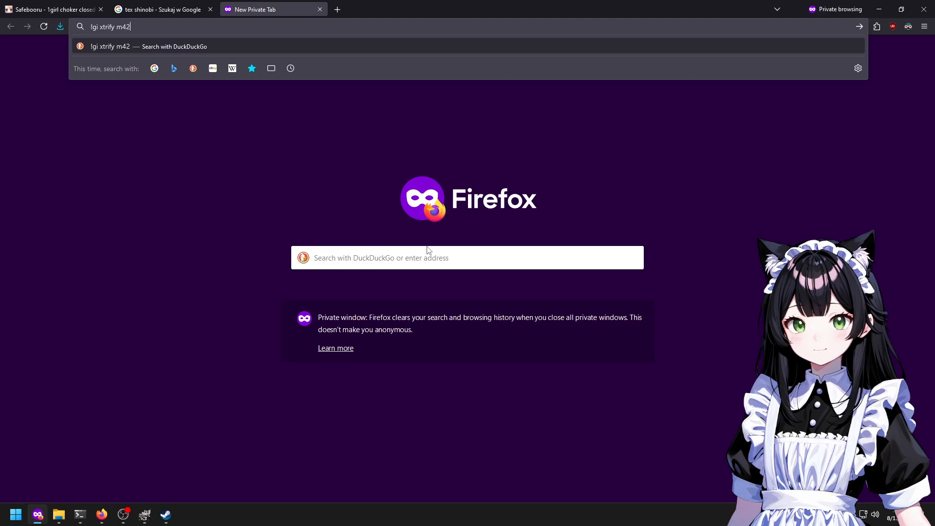
key("Return")
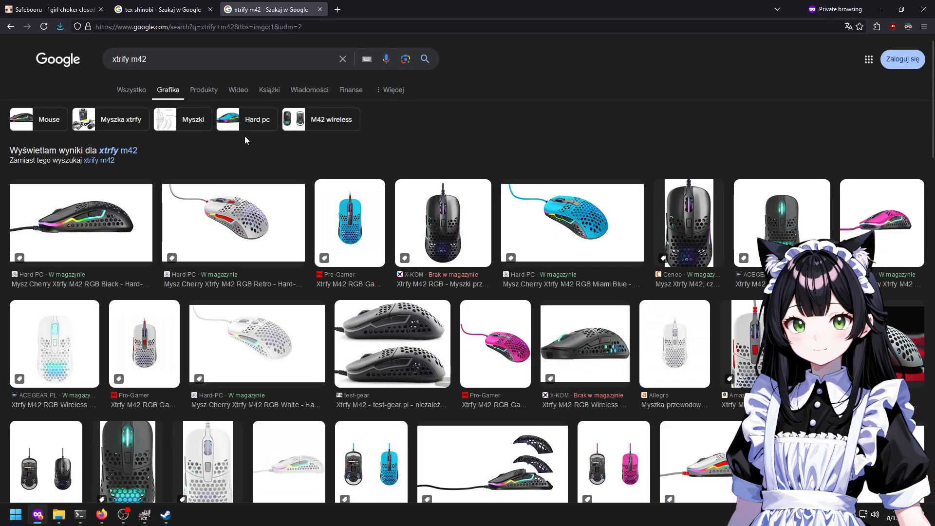
Look through the Xtrfy M42 image results and open the test-gear photo of the black mouse.
scroll(784, 241, "down", 5)
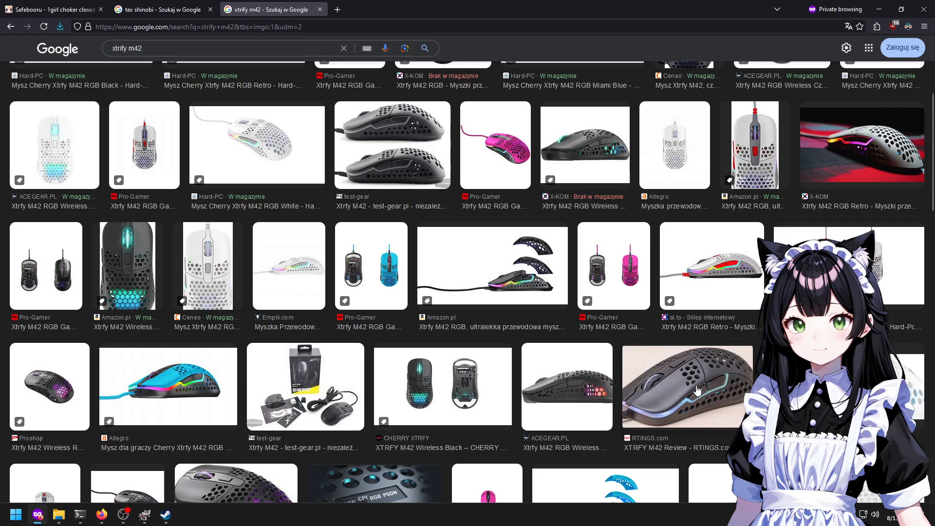
scroll(697, 390, "down", 2)
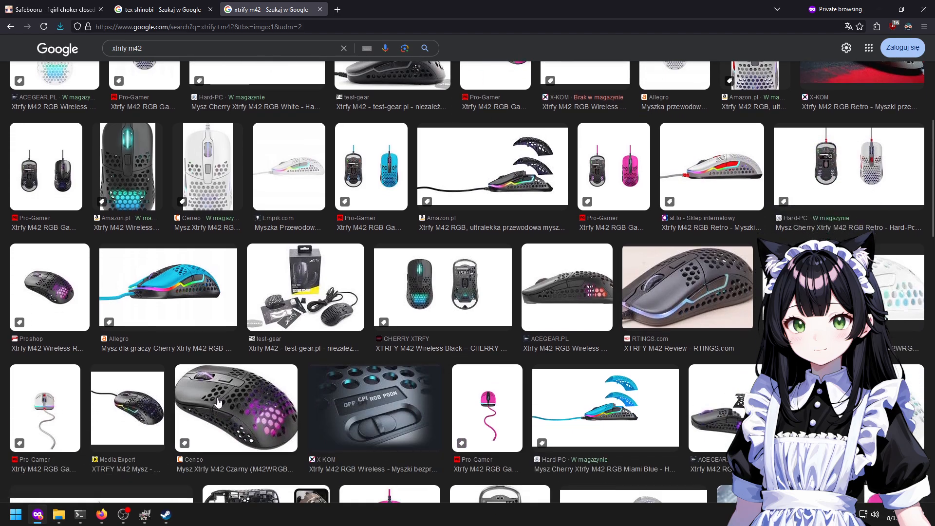
scroll(288, 406, "down", 4)
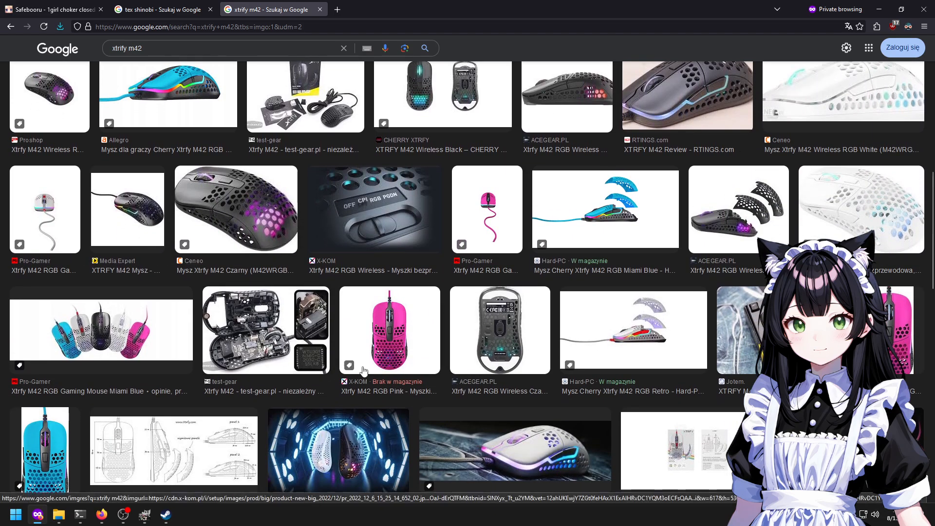
scroll(386, 390, "down", 1)
scroll(386, 390, "down", 6)
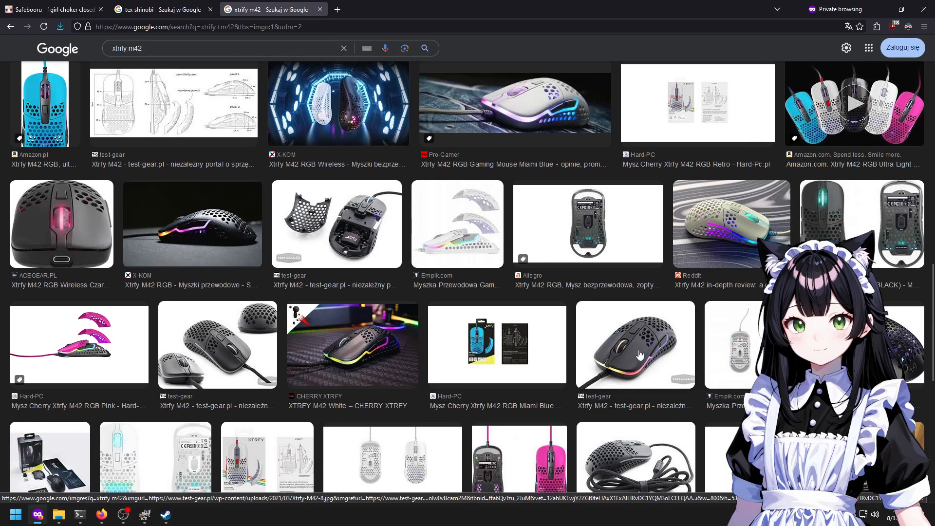
scroll(621, 346, "down", 2)
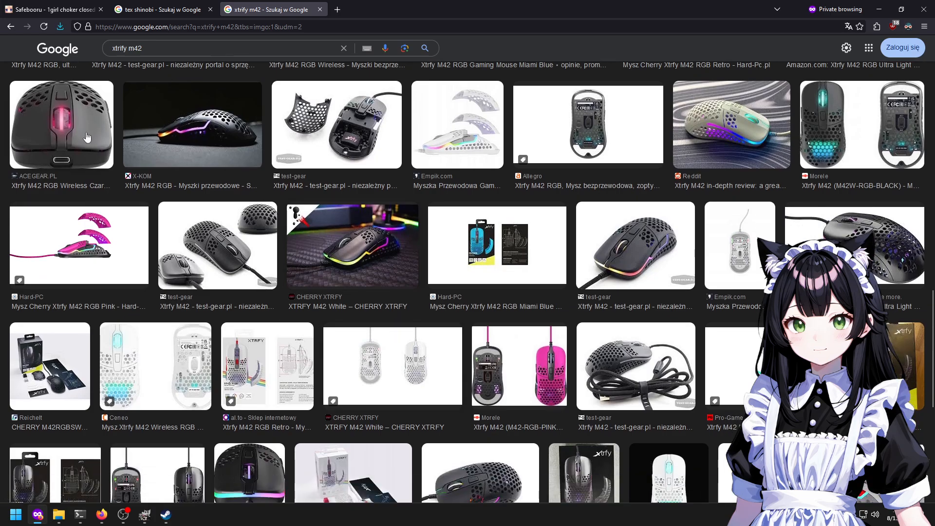
scroll(266, 210, "down", 1)
scroll(240, 242, "down", 3)
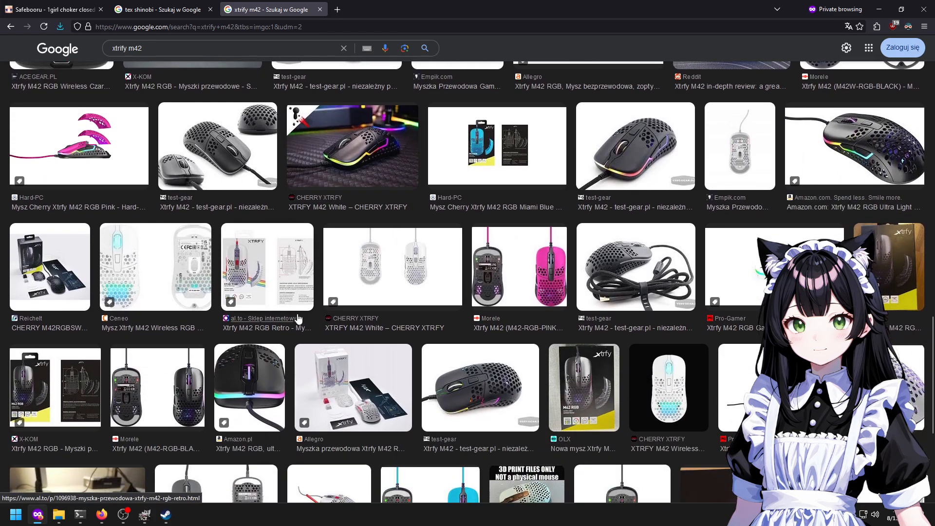
left_click(463, 298)
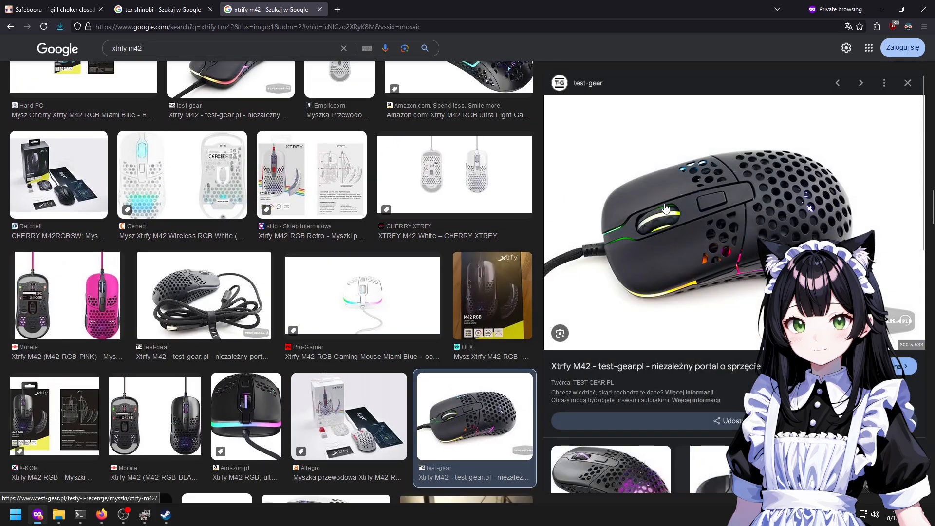
Open the Mechanical Keyboards photo of the Tex Shinobi in the keyboard results and copy the image.
key("ctrl+shift+Tab")
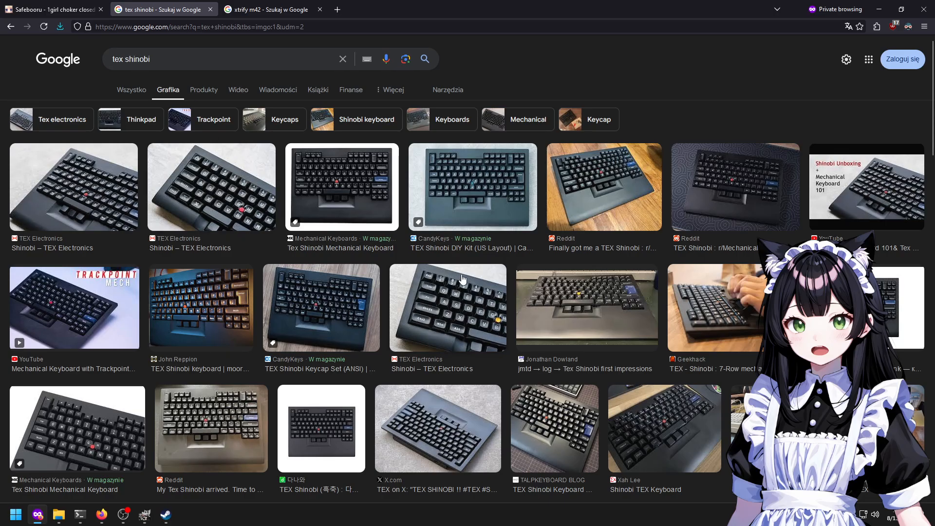
left_click(349, 205)
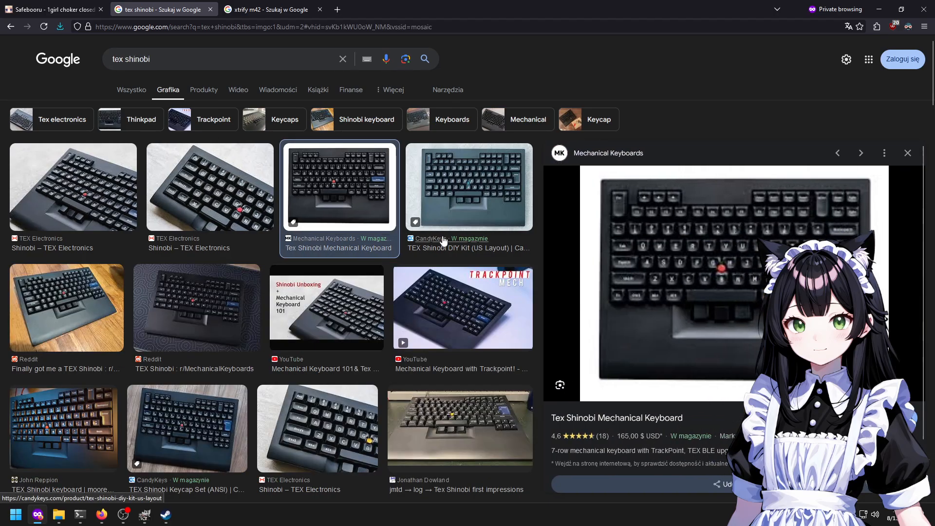
right_click(686, 242)
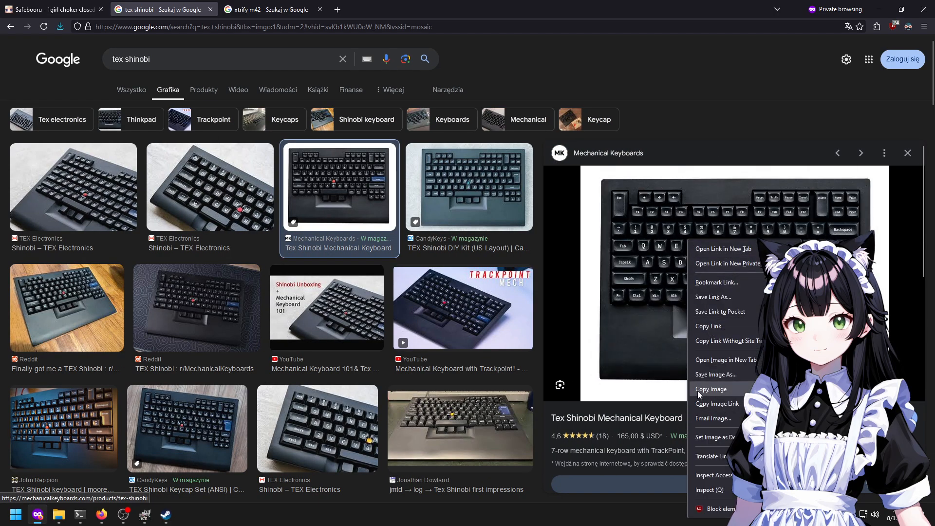
left_click(701, 390)
Switch to GIMP and try to paste the copied keyboard photo into the room image as a new layer.
key("alt+Tab")
key("ctrl+v")
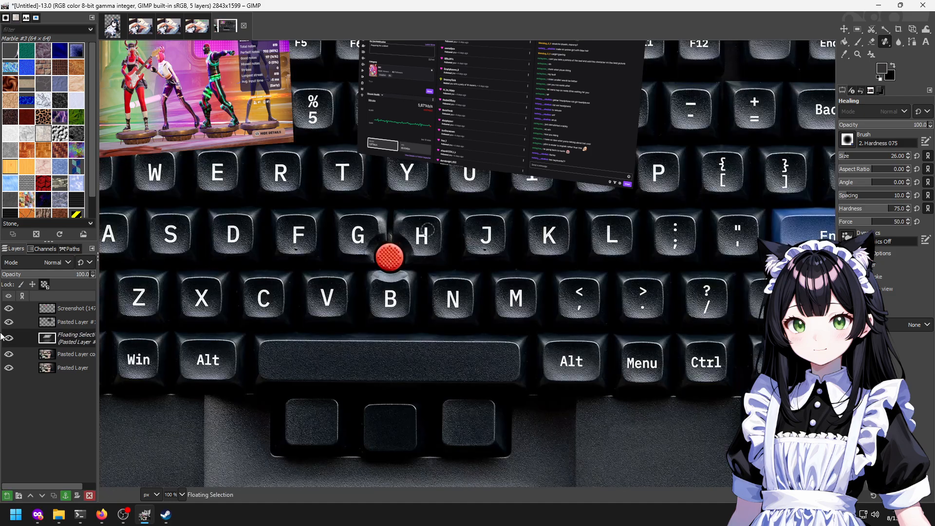
right_click(66, 342)
left_click(92, 79)
scroll(129, 146, "down", 5)
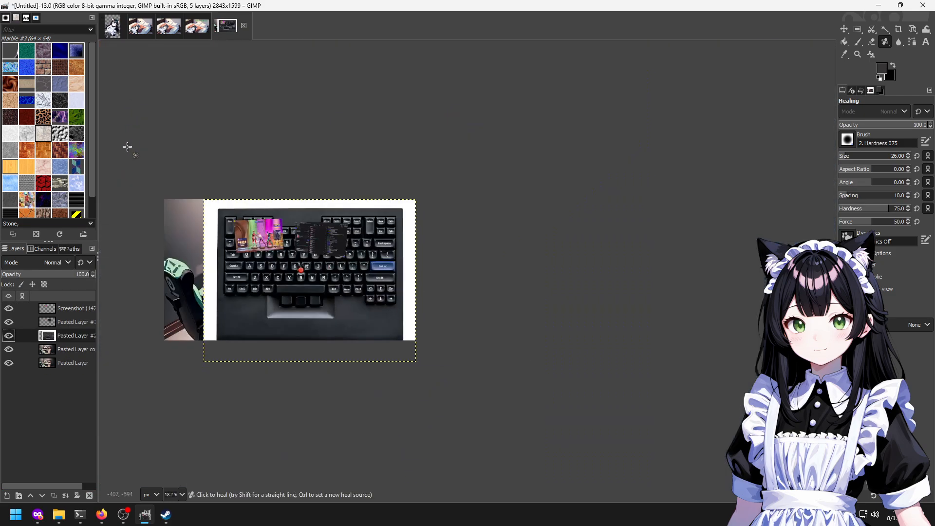
key("ctrl+z")
key("ctrl+z")
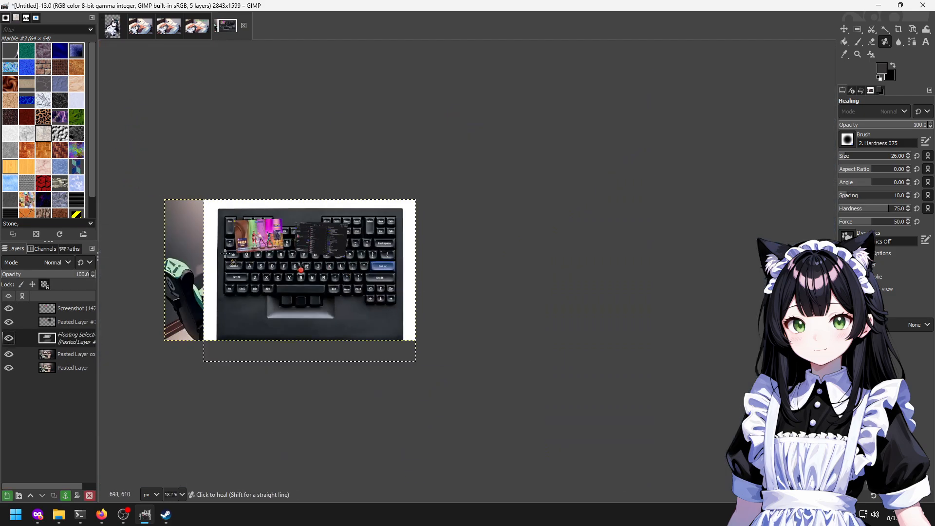
Paste the copied keyboard photo as a new image and select the white background around the keyboard with Fuzzy Select.
key("ctrl+shift+v")
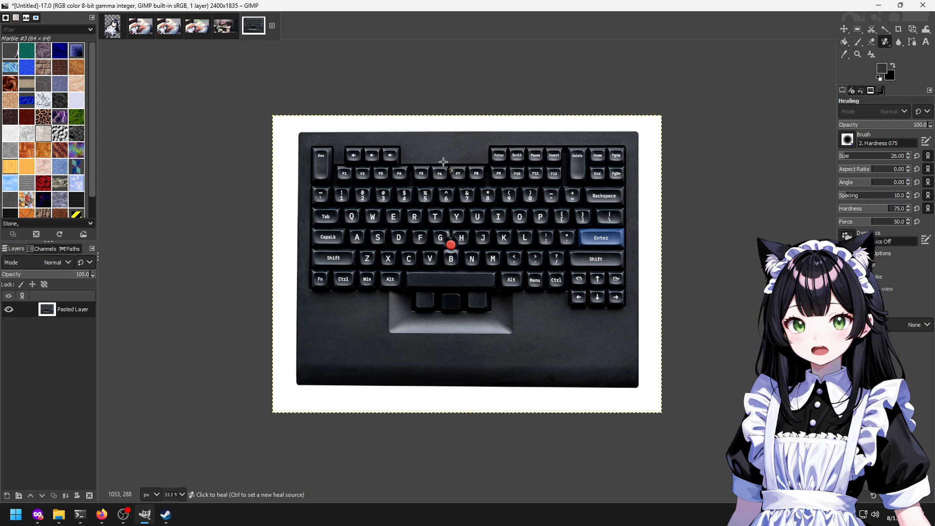
key("o")
key("shift+o")
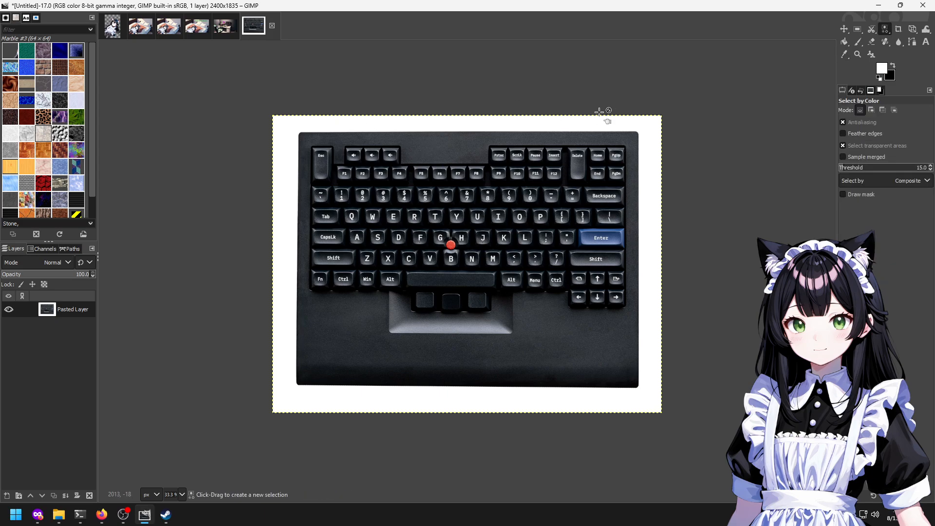
left_click(640, 130)
key("u")
left_click_drag(641, 130, 641, 131)
scroll(566, 134, "up", 4)
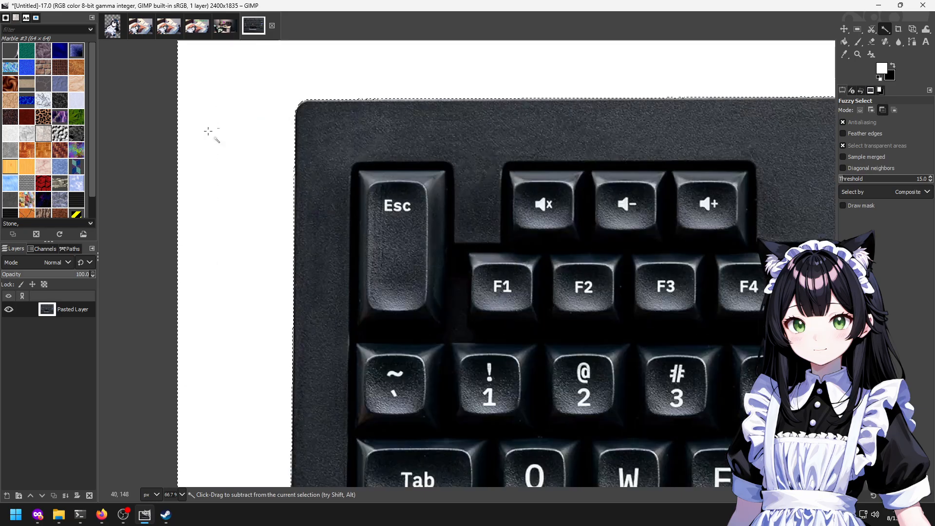
scroll(368, 299, "down", 10)
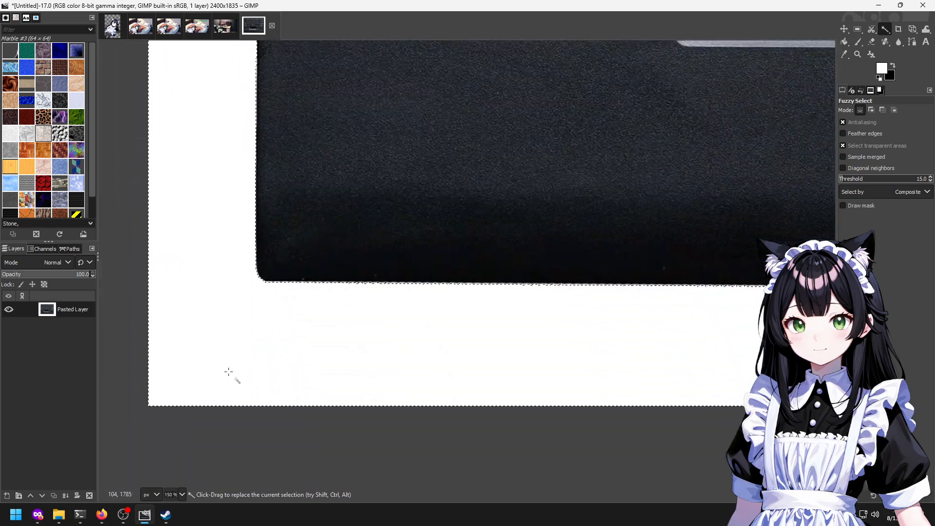
left_click(299, 354)
scroll(463, 282, "down", 3)
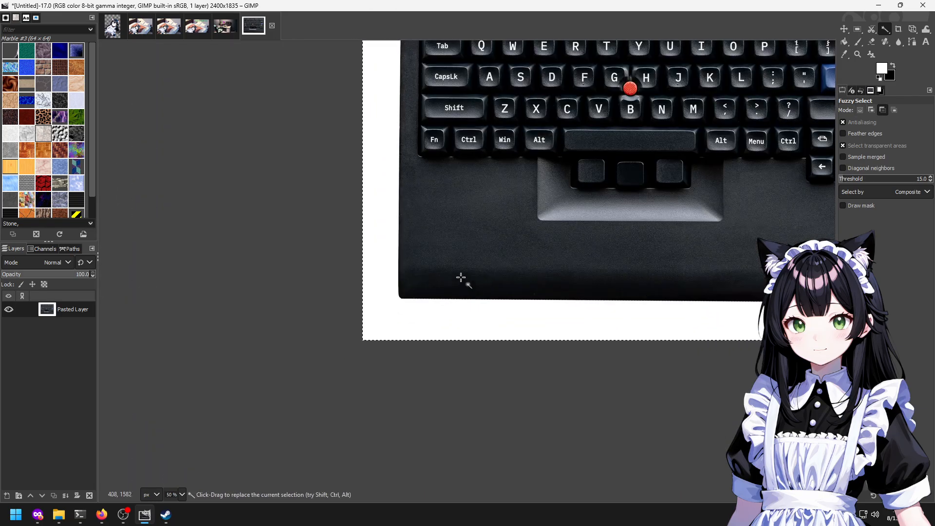
left_click(379, 347)
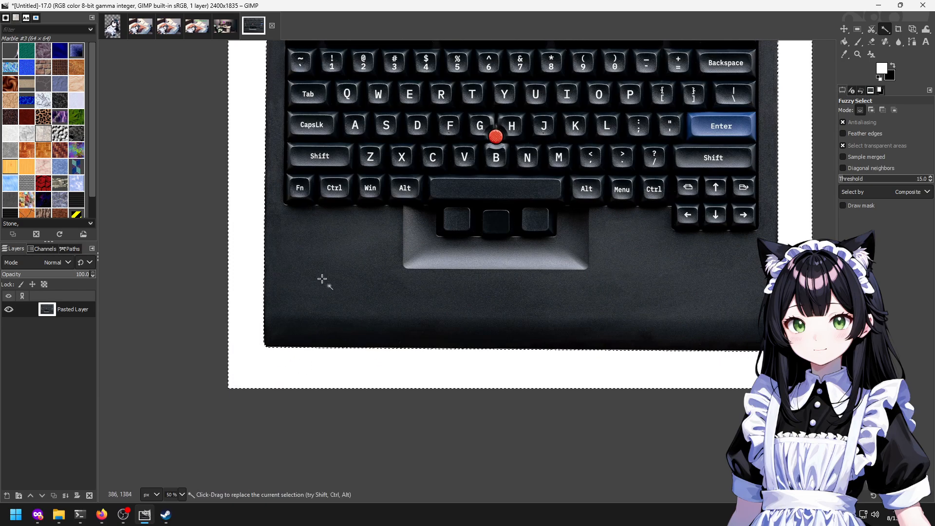
Grow the background selection slightly into the keyboard's edge and delete the white area to transparency.
scroll(322, 68, "up", 5)
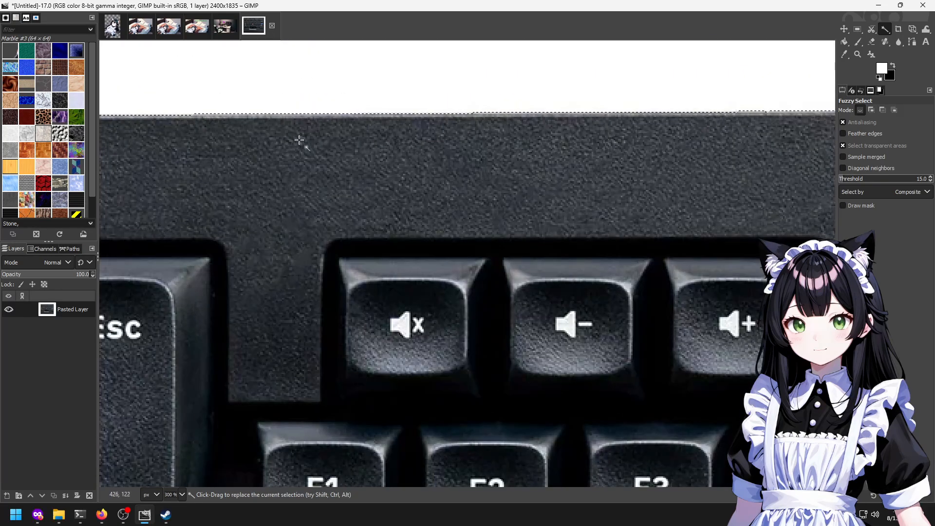
right_click(319, 111)
mouse_move(341, 149)
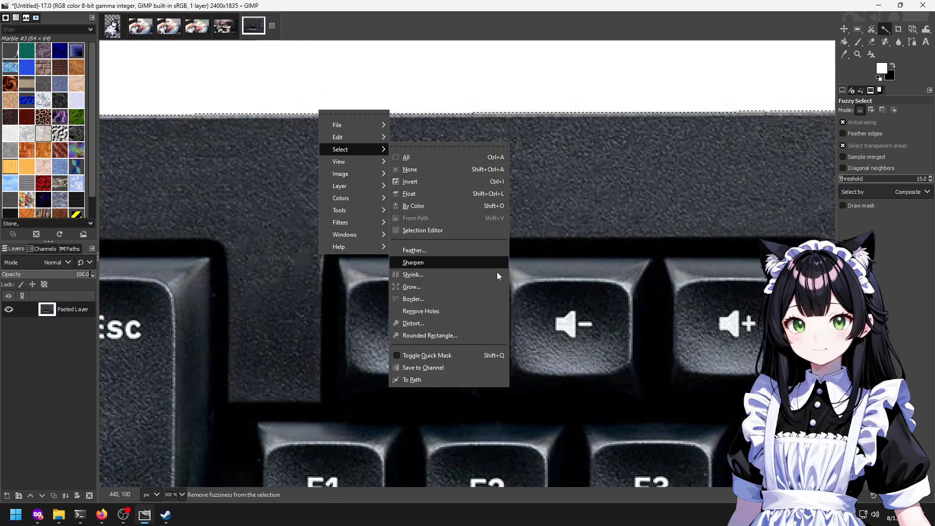
left_click(448, 286)
left_click(457, 328)
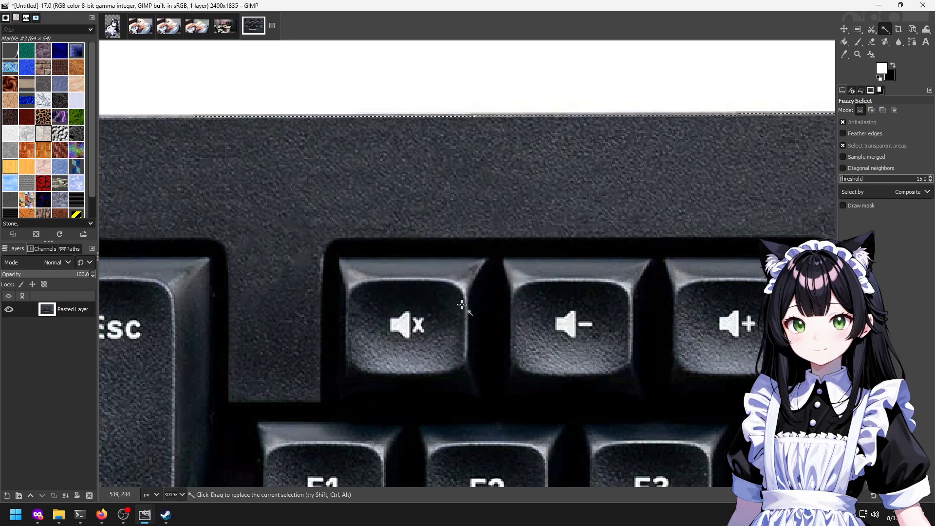
key("Delete")
scroll(462, 305, "down", 6)
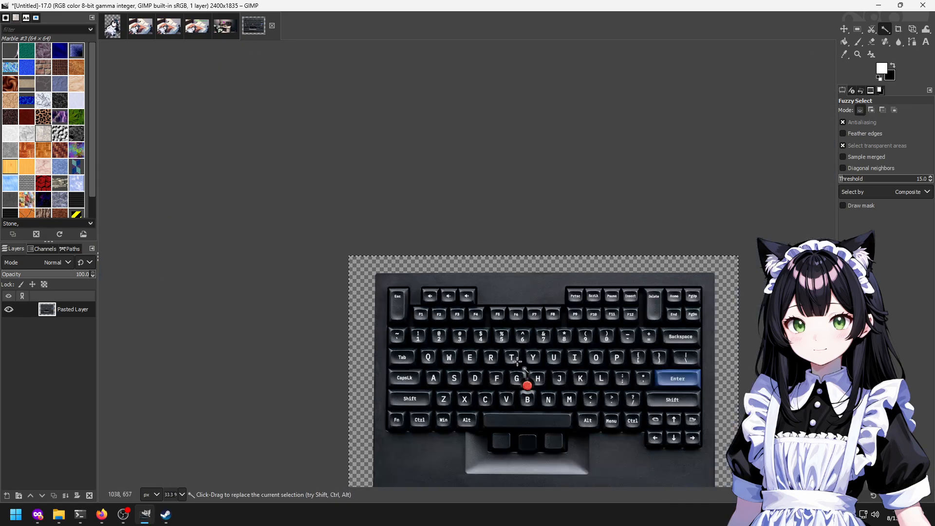
Bring up the image commands for the cut-out keyboard.
right_click(513, 266)
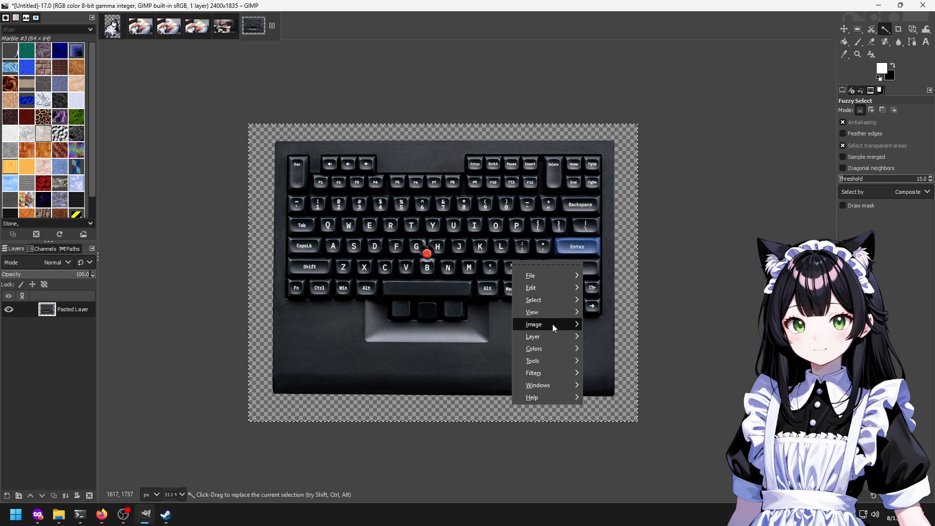
Crop the keyboard image to its content, and paste the keyboard into the desk image as a new layer.
mouse_move(551, 323)
left_click(615, 384)
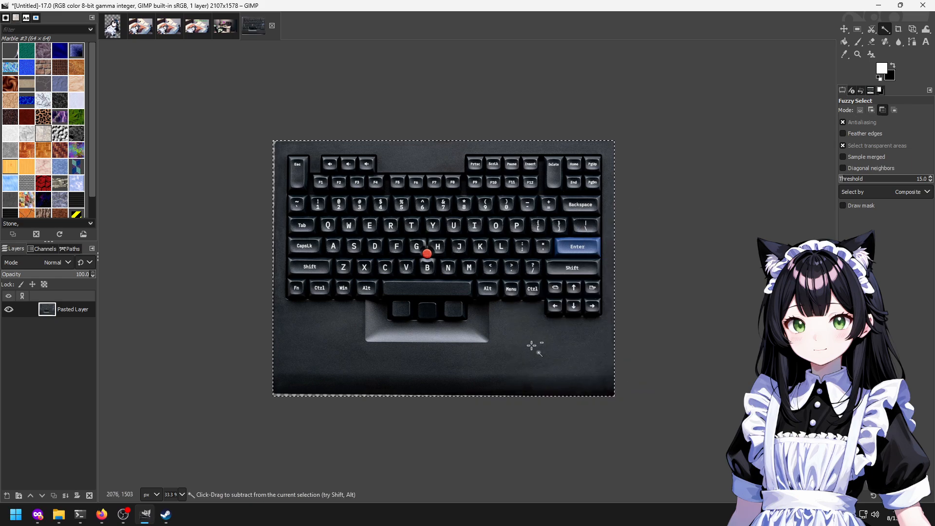
left_click(232, 32)
key("ctrl+v")
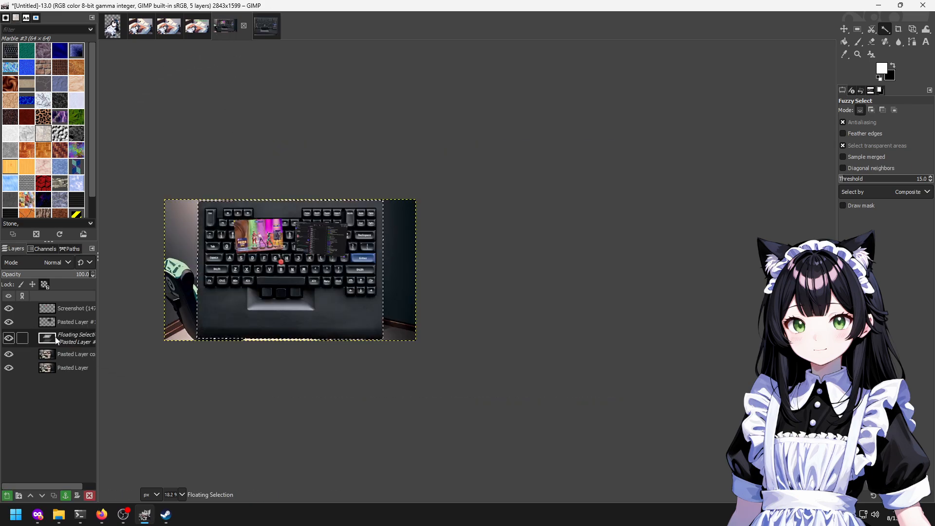
right_click(61, 338)
left_click(93, 76)
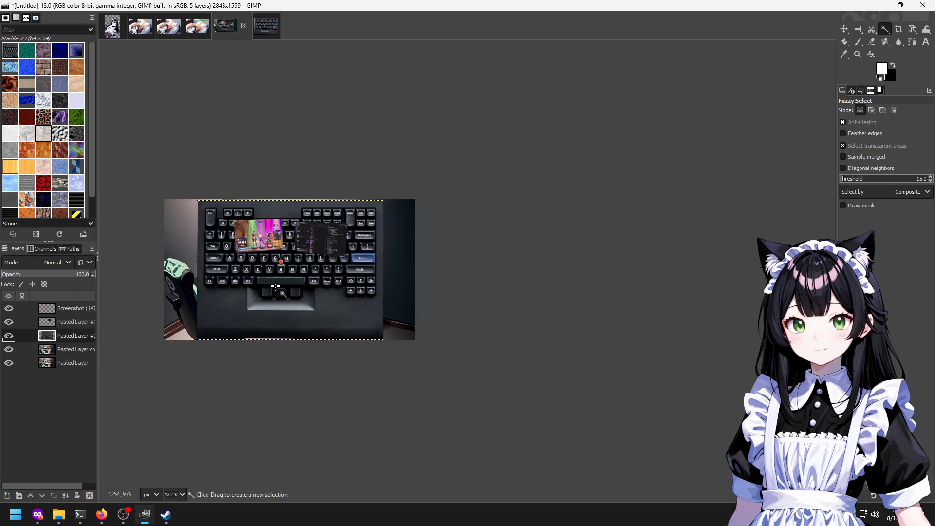
Move the pasted keyboard layer clear of the desk picture and roughly fit its corners over the left desk keyboard with Perspective.
key("m")
left_click_drag(309, 297, 553, 371)
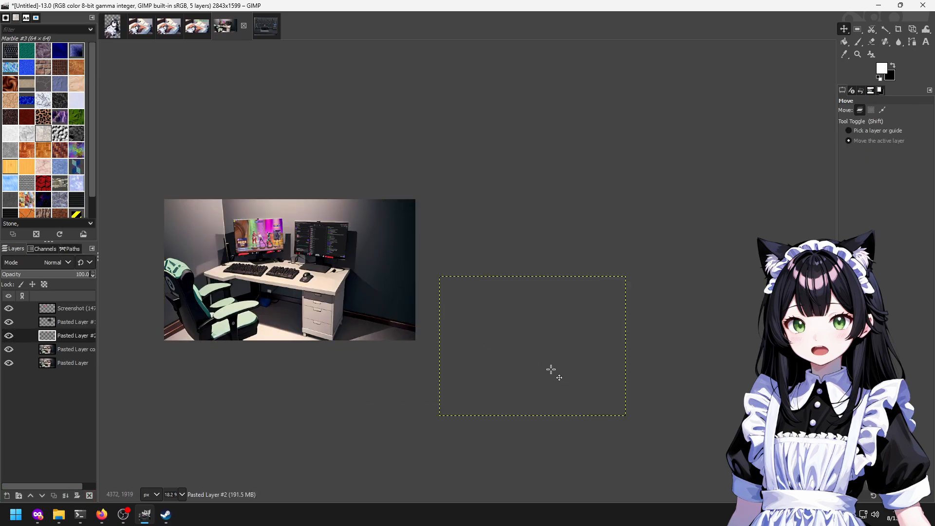
key("t")
key("shift+p")
left_click(458, 310)
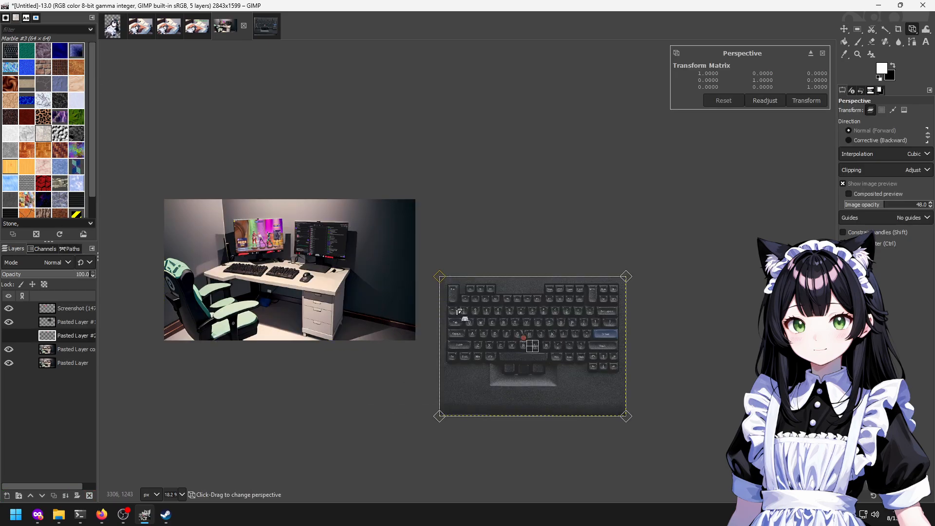
left_click_drag(431, 278, 244, 267)
left_click_drag(627, 277, 261, 264)
left_click_drag(439, 416, 232, 276)
left_click_drag(626, 415, 259, 274)
scroll(255, 268, "up", 6)
left_click_drag(334, 394, 449, 336)
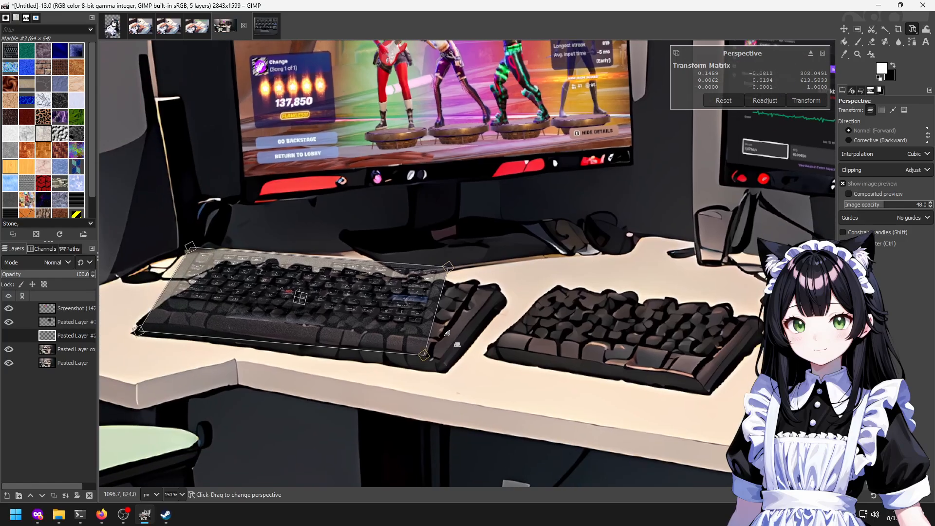
Refine the perspective corners to lie within the left desk keyboard's top surface and apply the transform.
left_click_drag(446, 269, 487, 282)
left_click_drag(193, 250, 247, 264)
left_click_drag(138, 333, 145, 323)
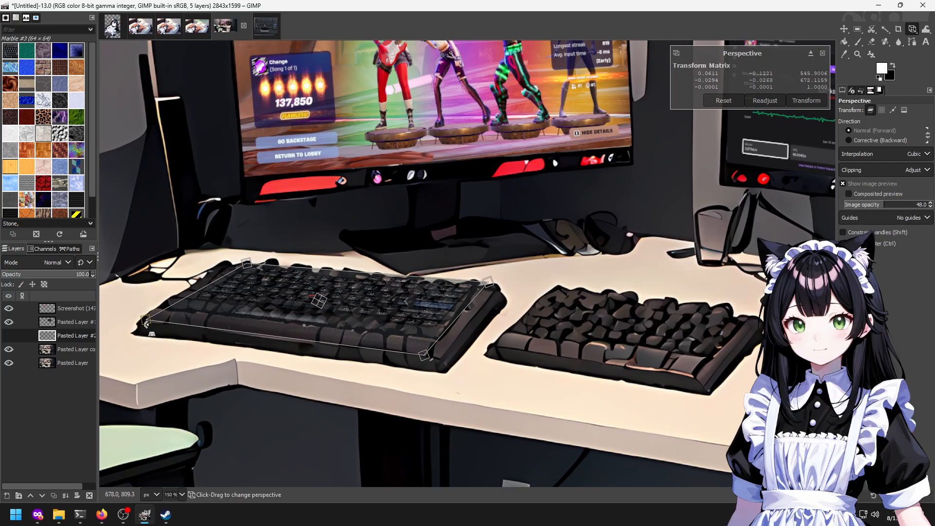
left_click_drag(420, 366, 409, 350)
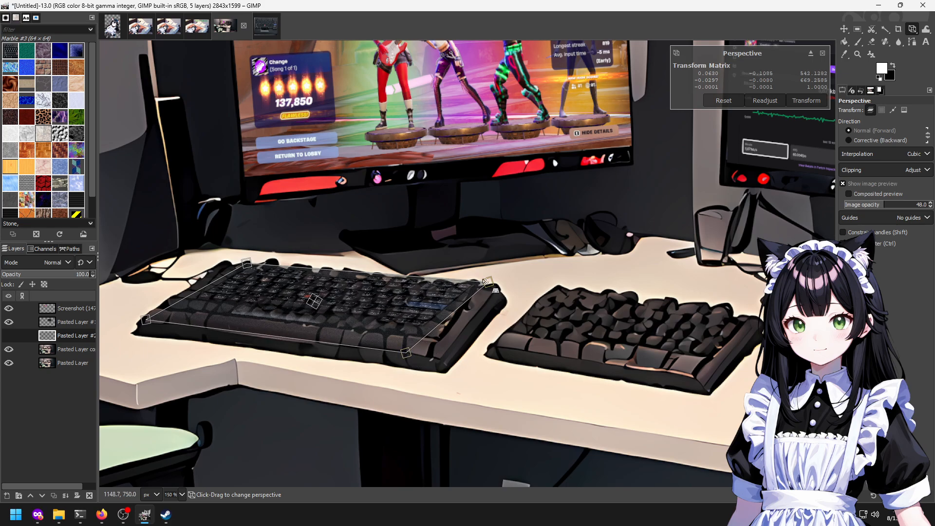
left_click_drag(485, 281, 456, 282)
left_click_drag(408, 351, 388, 347)
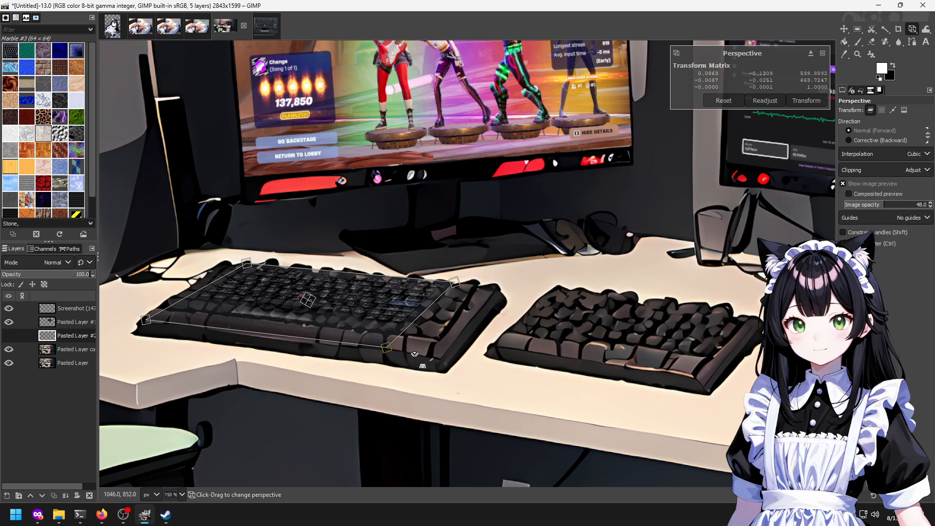
right_click(64, 331)
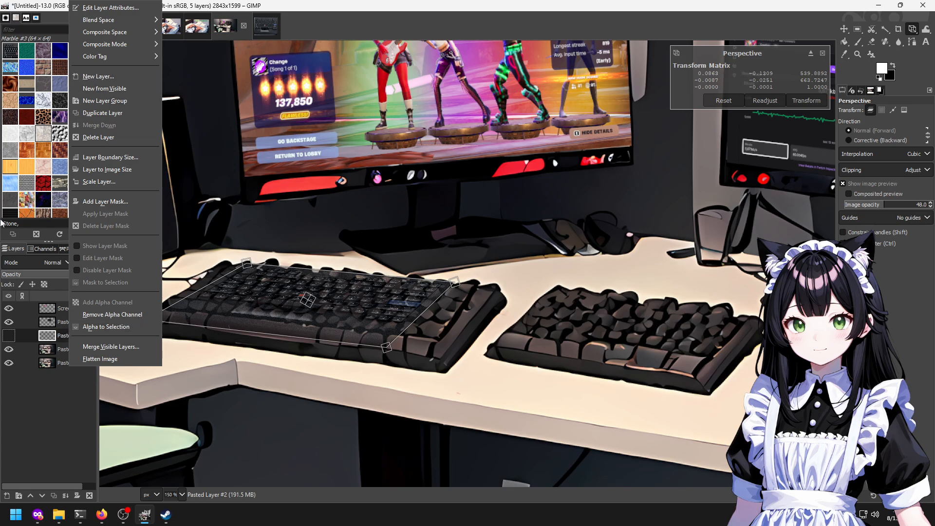
left_click(10, 402)
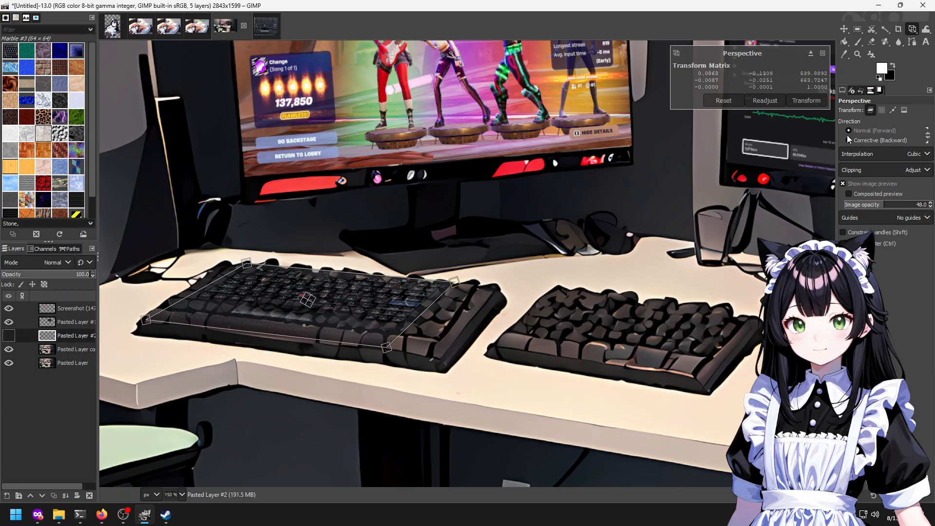
left_click(806, 101)
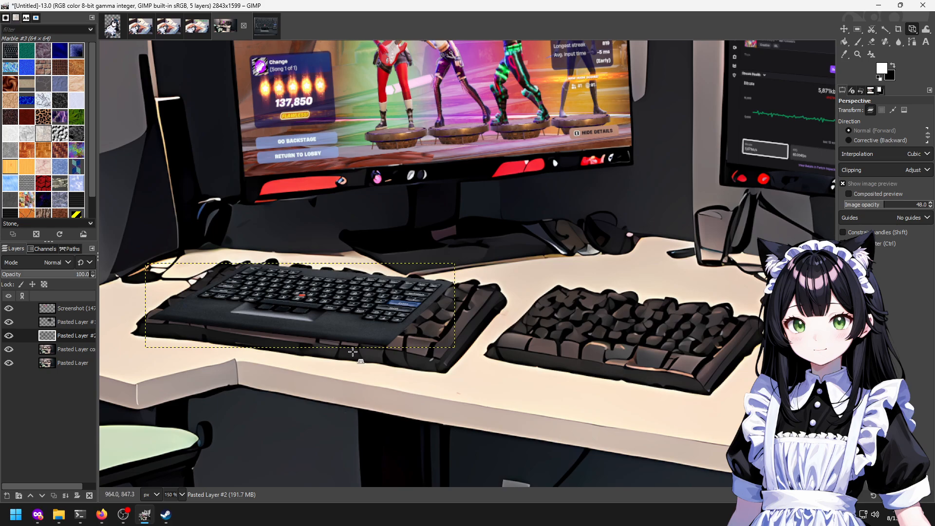
Hide the transformed keyboard layer and make the desk picture's copy the active layer.
left_click(9, 335)
key("Page_Down")
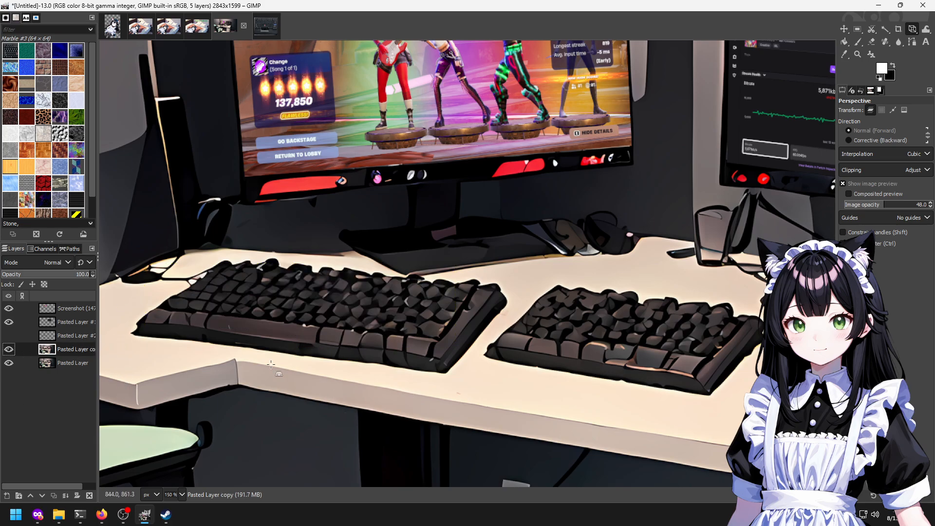
key("o")
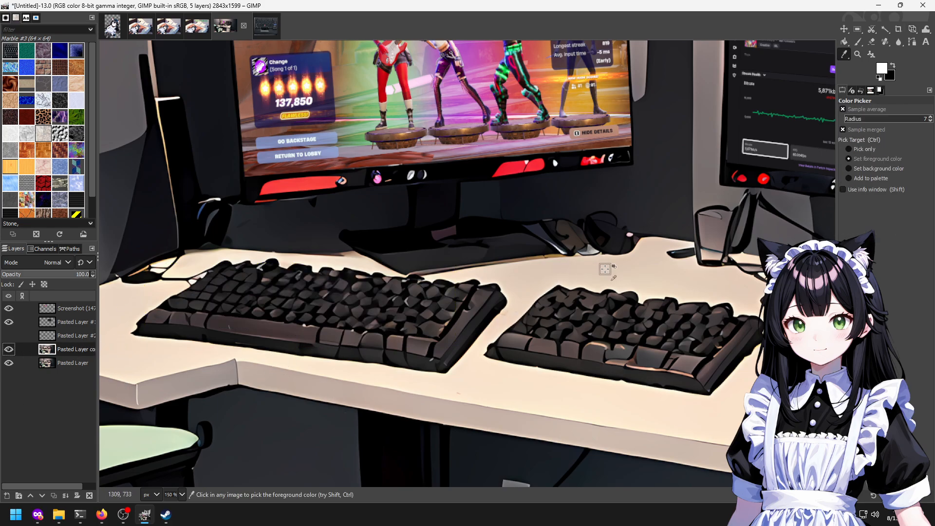
key("p")
mouse_move(681, 321)
left_mouse_down()
mouse_move(637, 371)
mouse_move(672, 341)
mouse_move(652, 327)
mouse_move(657, 292)
mouse_move(656, 304)
mouse_move(602, 346)
left_mouse_up()
key("ctrl+z")
Try to remove the right-hand desk keyboard with the Healing tool at size 63, sampling from the bare desk surface.
key("h")
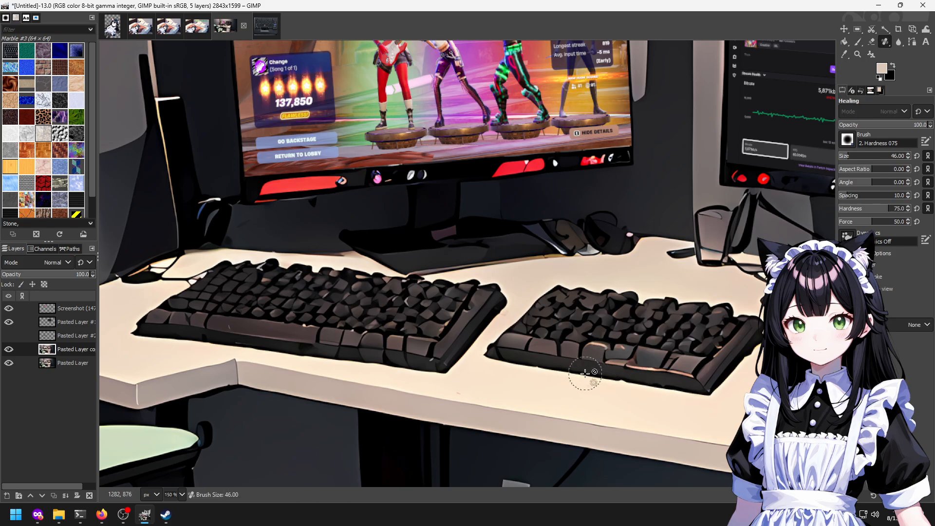
scroll(652, 376, "up", 5)
scroll(584, 336, "down", 5)
left_click_drag(555, 325, 233, 298)
mouse_move(447, 301)
left_mouse_down()
mouse_move(406, 334)
mouse_move(402, 325)
mouse_move(373, 333)
mouse_move(355, 325)
mouse_move(395, 312)
mouse_move(378, 289)
mouse_move(400, 277)
mouse_move(419, 284)
mouse_move(383, 301)
mouse_move(442, 307)
mouse_move(399, 329)
left_mouse_up()
mouse_move(370, 344)
left_mouse_down()
mouse_move(407, 336)
mouse_move(380, 304)
mouse_move(430, 292)
mouse_move(376, 271)
mouse_move(441, 288)
mouse_move(401, 294)
mouse_move(459, 300)
left_mouse_up()
left_click_drag(417, 339, 501, 307)
left_click(438, 292, "ctrl")
mouse_move(385, 288)
left_mouse_down()
mouse_move(423, 237)
mouse_move(409, 229)
mouse_move(363, 285)
mouse_move(358, 276)
mouse_move(383, 229)
mouse_move(369, 232)
mouse_move(330, 276)
mouse_move(201, 258)
mouse_move(200, 243)
mouse_move(184, 260)
mouse_move(259, 201)
mouse_move(397, 210)
left_mouse_up()
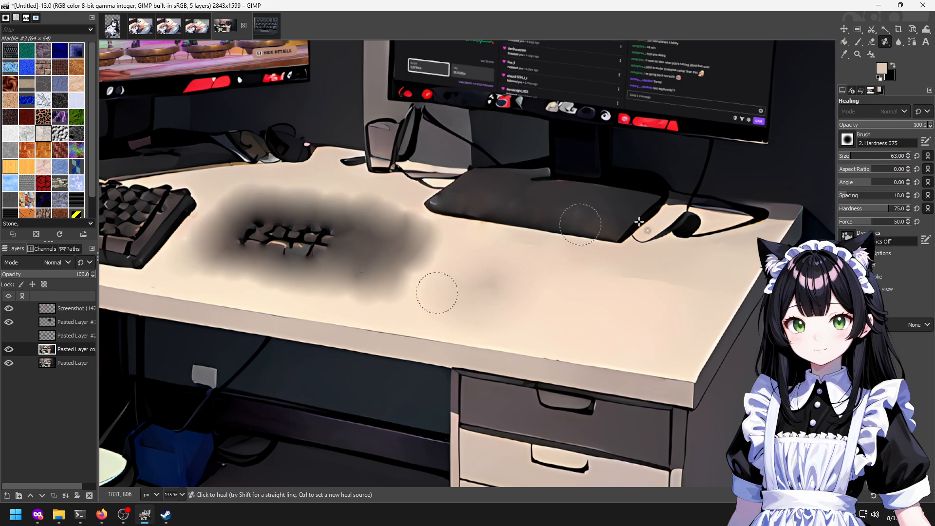
left_click(888, 44)
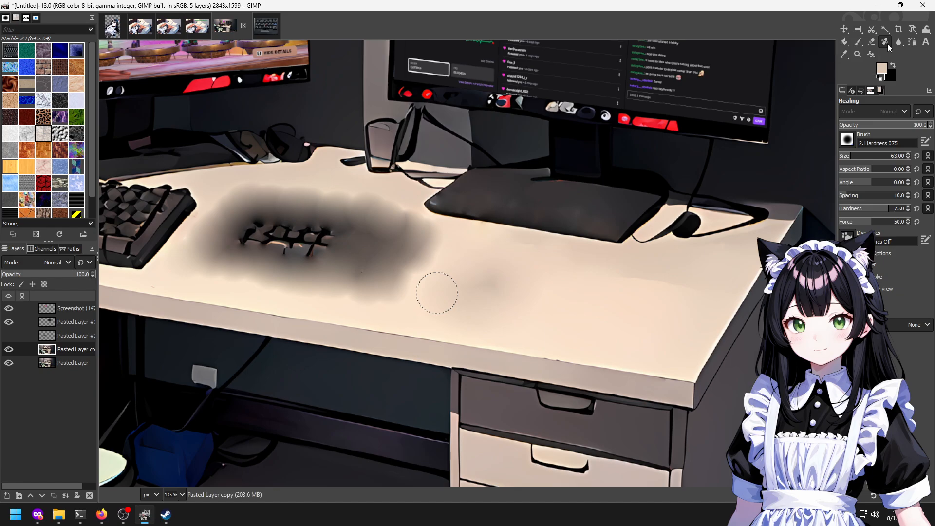
mouse_move(323, 248)
left_mouse_down()
mouse_move(285, 248)
mouse_move(284, 236)
mouse_move(229, 229)
left_mouse_up()
scroll(441, 227, "left", 3)
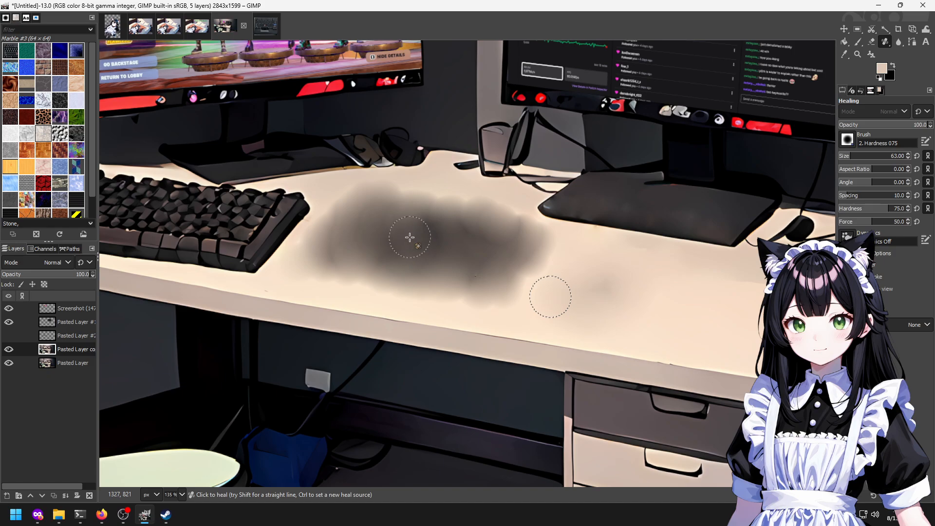
Enlarge the healing brush to size 86 and try to heal the dark smear using a new source on the bare desk.
key("bracketright")
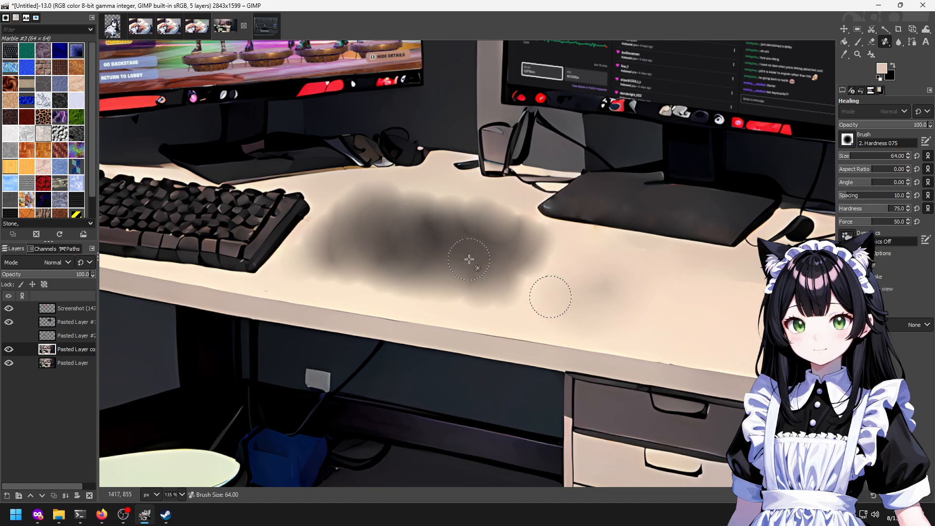
key("bracketright")
key("bracketright")
key("bracketright")
key("bracketright")
key("bracketright")
key("bracketright")
key("bracketright")
key("bracketright")
key("bracketright")
key("bracketright")
key("bracketright")
key("bracketright")
key("bracketright")
key("bracketright")
key("bracketright")
key("bracketright")
left_click(638, 291, "ctrl")
left_click(478, 264)
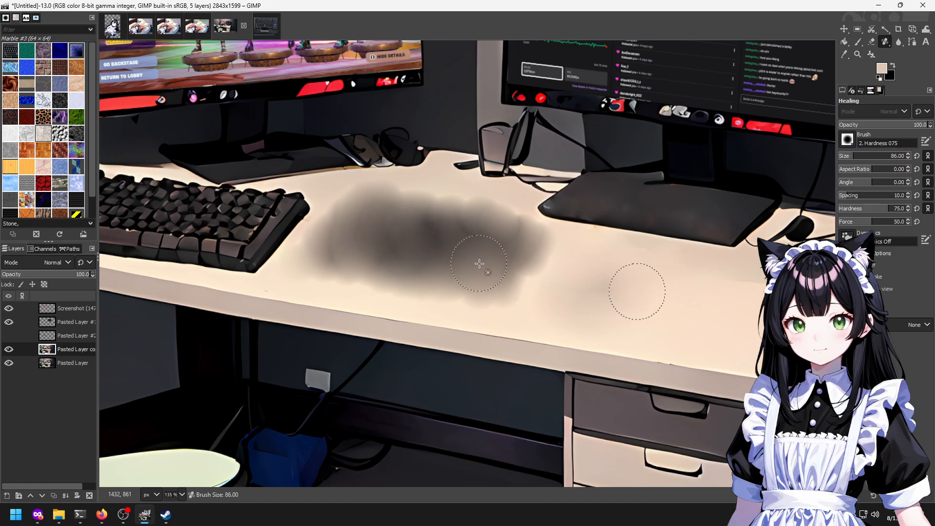
left_click(518, 273)
left_click_drag(493, 296, 441, 295)
left_click_drag(292, 248, 428, 265)
left_click_drag(382, 246, 428, 242)
left_click_drag(129, 249, 213, 254)
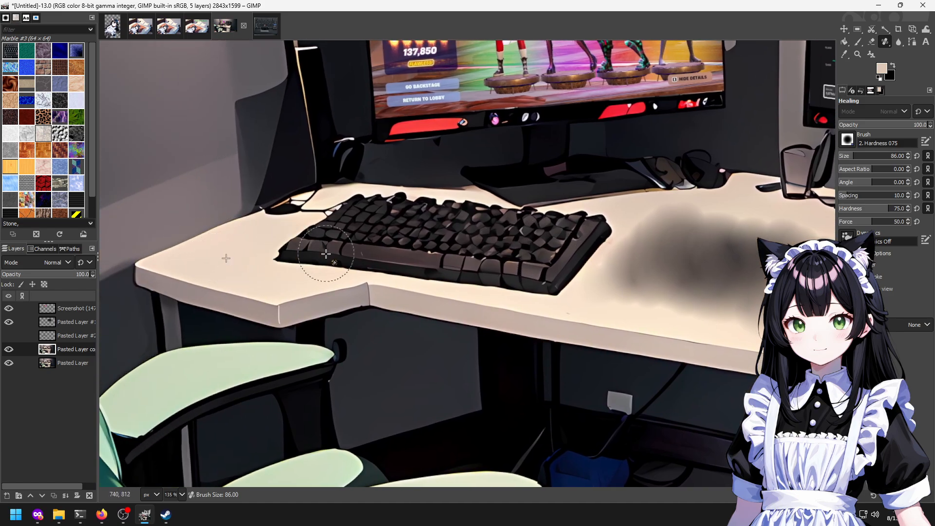
key("o")
key("p")
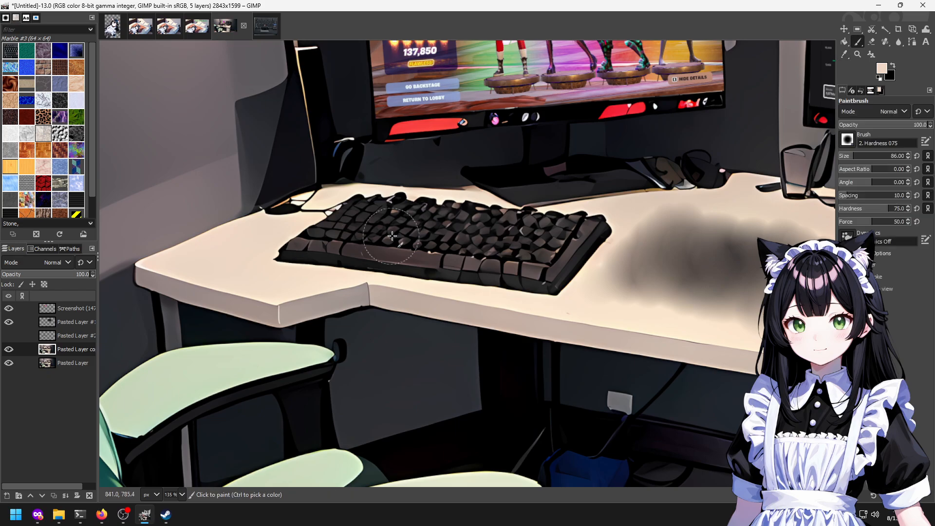
left_click_drag(740, 273, 541, 242)
left_click_drag(427, 267, 566, 281)
key("ctrl+z")
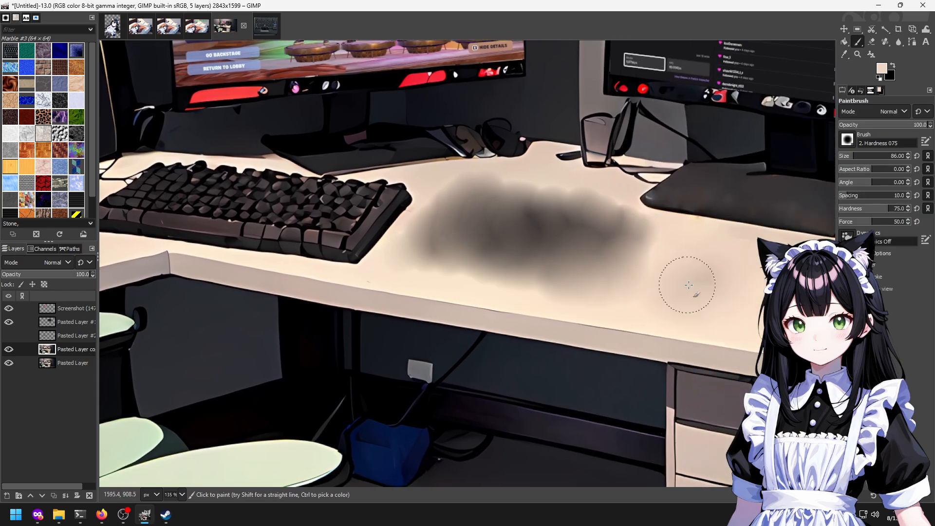
Paint over the dark smear with a beige colour sampled from the nearby desk, using the Paintbrush at size 86.
key("o")
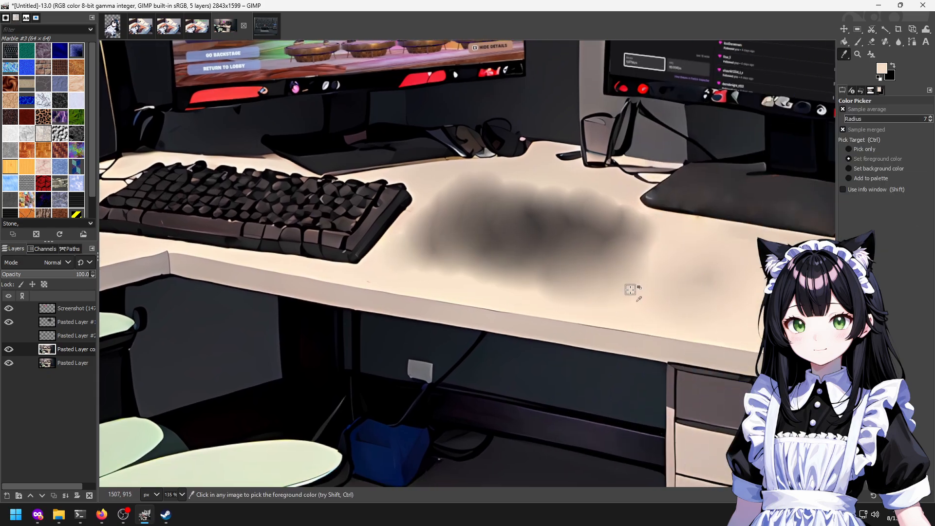
key("p")
mouse_move(626, 281)
left_mouse_down()
mouse_move(624, 258)
mouse_move(643, 247)
mouse_move(606, 221)
mouse_move(569, 205)
mouse_move(480, 192)
mouse_move(419, 232)
mouse_move(413, 252)
mouse_move(485, 278)
mouse_move(596, 284)
mouse_move(588, 245)
mouse_move(550, 259)
mouse_move(484, 231)
mouse_move(520, 254)
mouse_move(490, 218)
left_mouse_up()
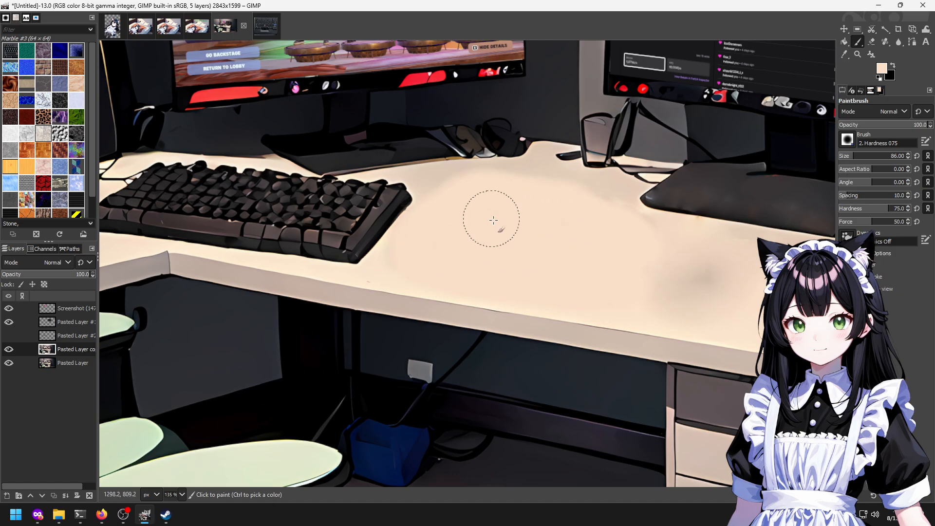
Heal the blemishes around the repainted desk area with the Healing tool at size 38.
scroll(379, 264, "up", 1)
scroll(403, 267, "up", 2)
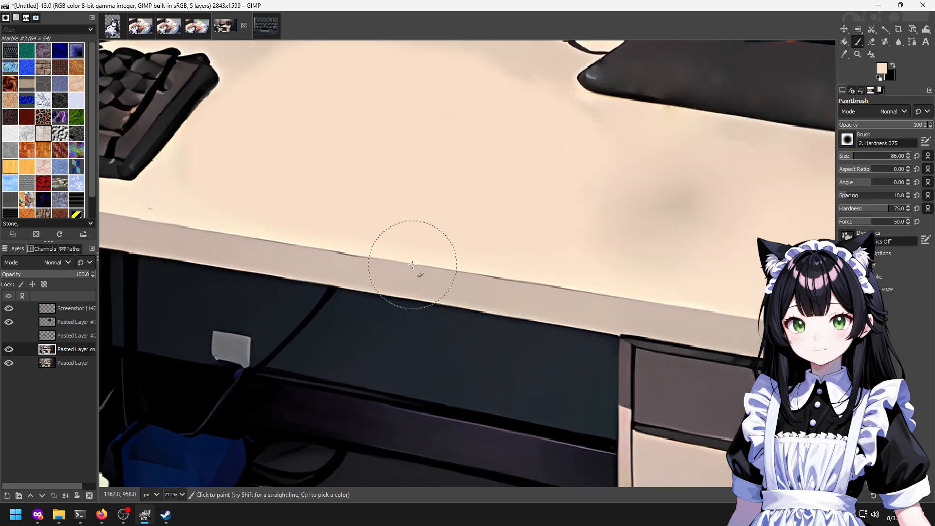
key("o")
mouse_move(360, 186)
left_mouse_down()
mouse_move(368, 300)
mouse_move(573, 313)
left_mouse_up()
key("h")
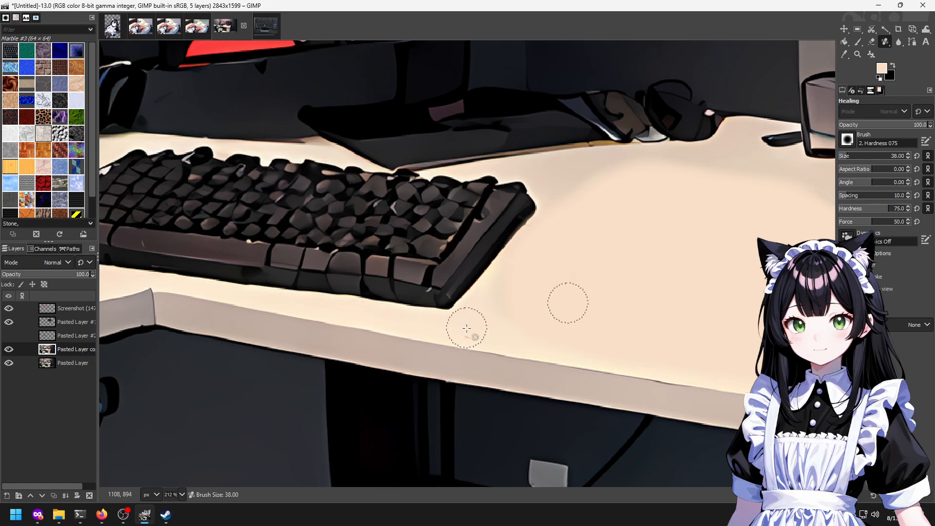
scroll(586, 314, "down", 3)
scroll(439, 251, "up", 3)
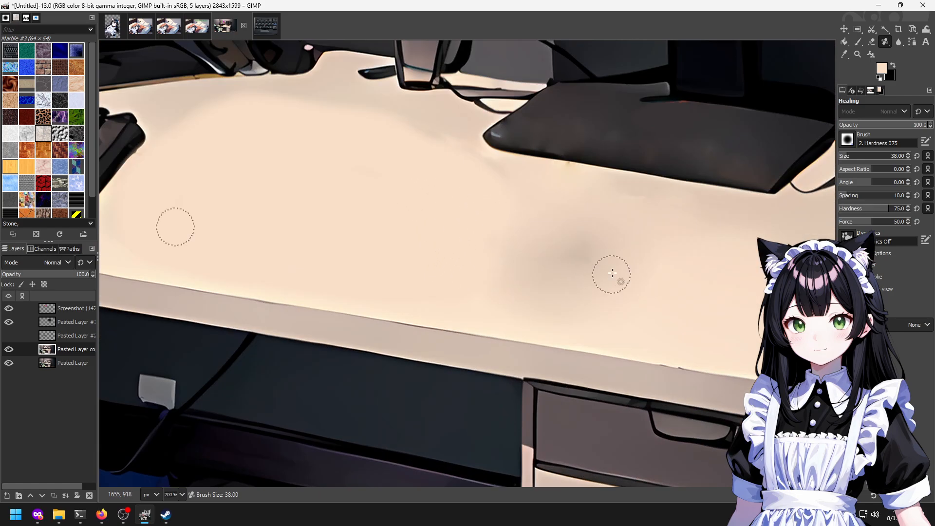
scroll(541, 266, "right", 3)
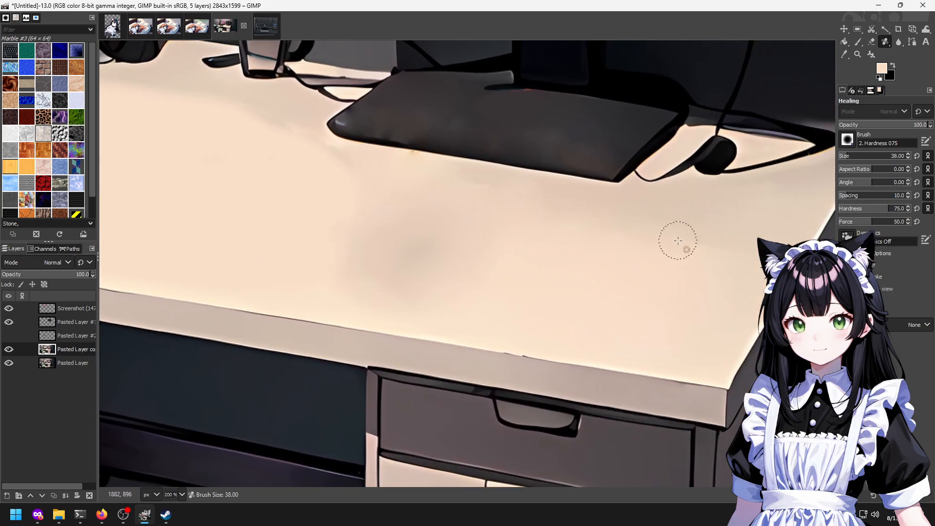
left_click_drag(337, 196, 597, 292)
left_click_drag(332, 176, 349, 181)
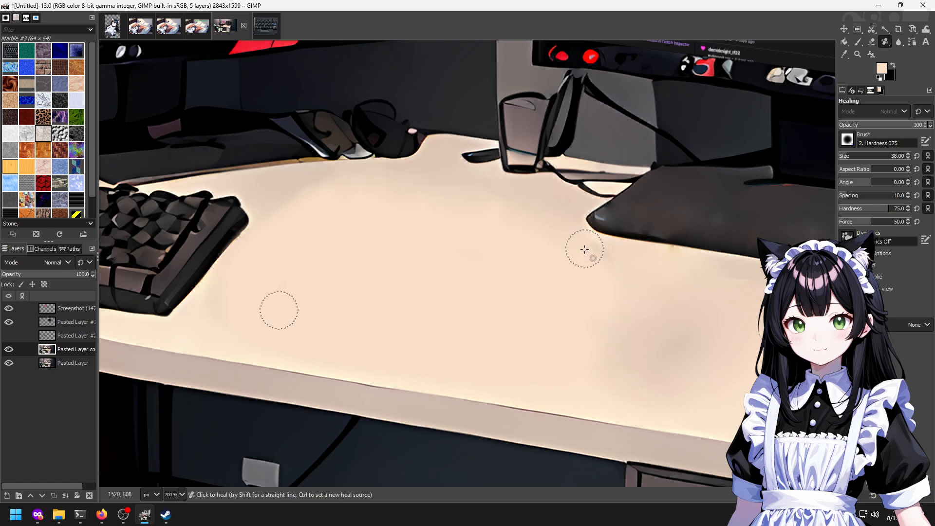
Sample the desk colour near the left keyboard and paint that keyboard out with the Paintbrush at size 38.
scroll(535, 297, "left", 8)
left_click(183, 267, "ctrl")
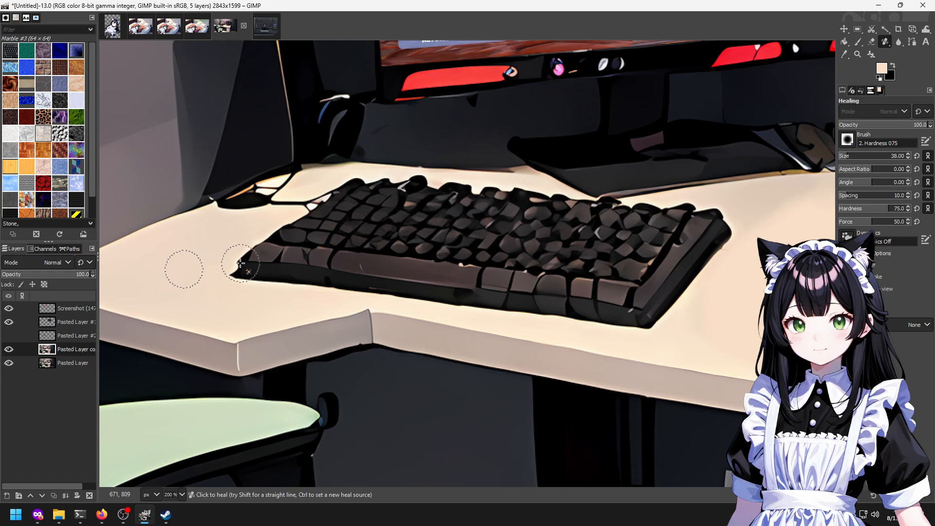
key("o")
key("p")
mouse_move(233, 271)
left_mouse_down()
mouse_move(375, 273)
mouse_move(647, 308)
mouse_move(251, 269)
left_mouse_up()
mouse_move(651, 317)
left_mouse_down()
mouse_move(715, 245)
mouse_move(721, 221)
mouse_move(579, 215)
mouse_move(505, 193)
mouse_move(370, 183)
mouse_move(279, 207)
mouse_move(348, 197)
mouse_move(246, 266)
mouse_move(321, 221)
mouse_move(358, 219)
mouse_move(338, 253)
mouse_move(339, 238)
mouse_move(379, 214)
mouse_move(375, 203)
mouse_move(606, 233)
mouse_move(616, 261)
left_mouse_up()
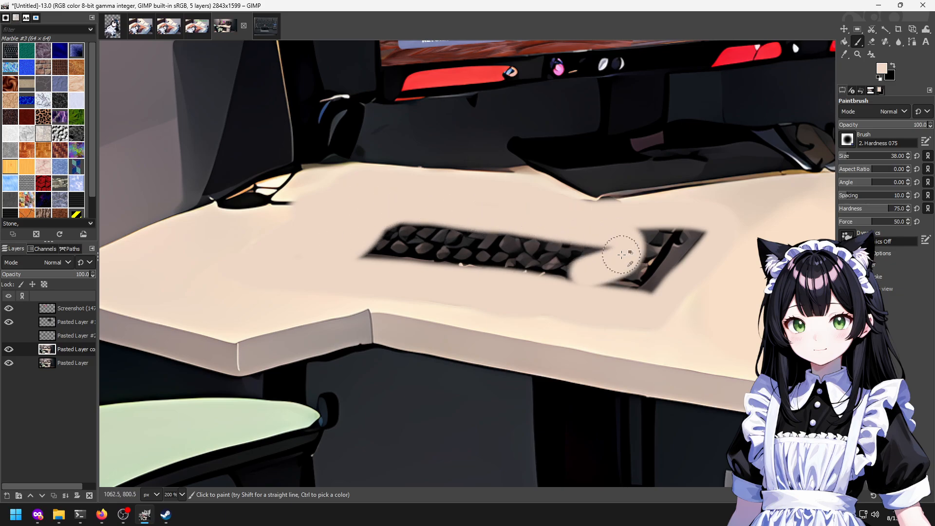
scroll(627, 251, "down", 1, "ctrl")
scroll(646, 232, "up", 2, "ctrl")
mouse_move(455, 109)
left_mouse_down()
mouse_move(342, 119)
mouse_move(403, 133)
mouse_move(356, 187)
mouse_move(428, 101)
left_mouse_up()
mouse_move(341, 150)
left_mouse_down()
mouse_move(470, 200)
mouse_move(404, 188)
mouse_move(386, 211)
mouse_move(295, 194)
mouse_move(279, 150)
mouse_move(183, 156)
mouse_move(240, 209)
mouse_move(257, 177)
left_mouse_up()
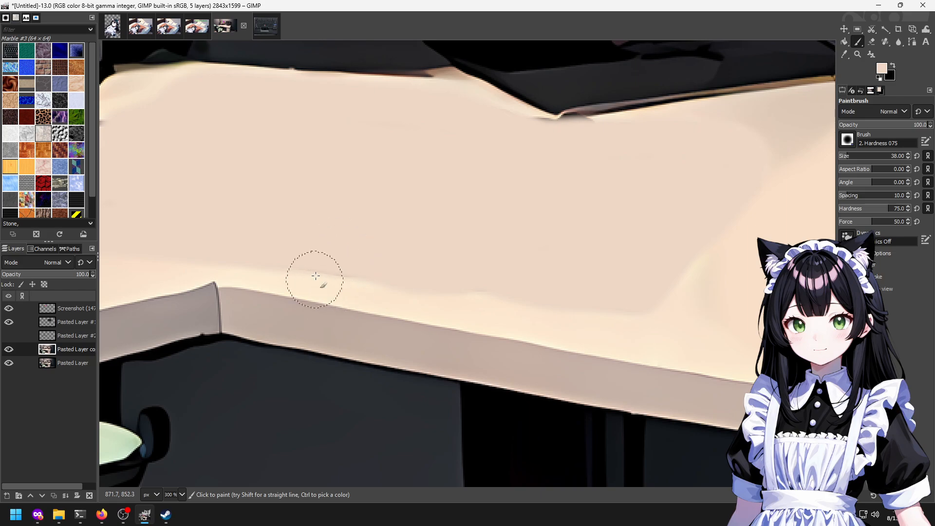
Heal the seam between the repainted area and the desk's front edge with the Healing tool at size 38.
key("h")
mouse_move(224, 230)
left_mouse_down()
mouse_move(567, 269)
mouse_move(630, 286)
left_mouse_up()
left_click(296, 256, "ctrl")
left_click(508, 187)
left_click_drag(508, 187, 501, 189)
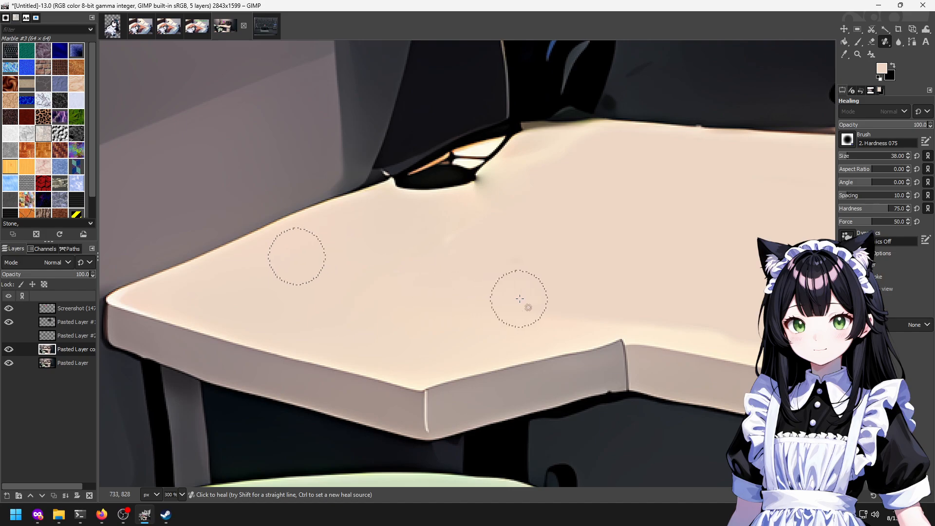
left_click_drag(771, 329, 648, 294)
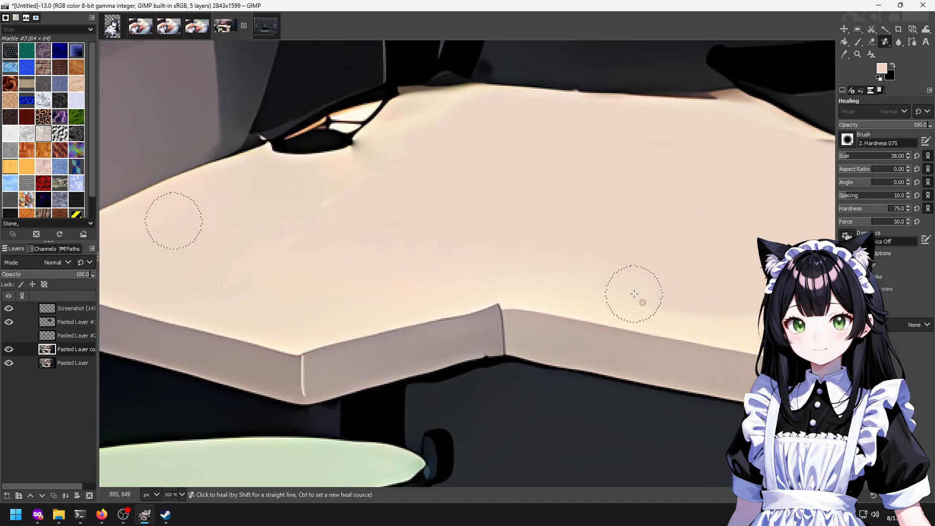
left_click_drag(745, 313, 573, 280)
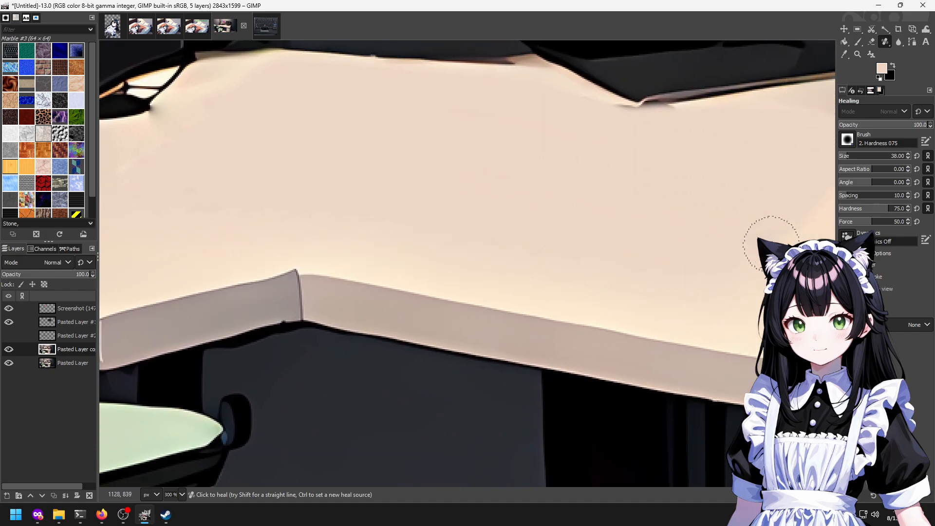
Heal the uneven patches on the desk surface in front of and beside the first monitor's stand.
left_click_drag(771, 243, 616, 306)
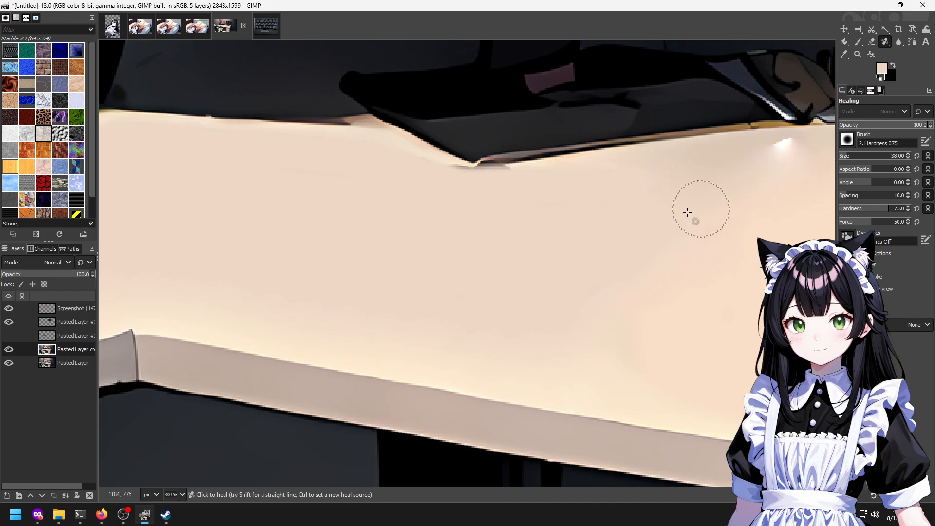
left_click_drag(783, 177, 488, 171)
scroll(667, 334, "down", 3)
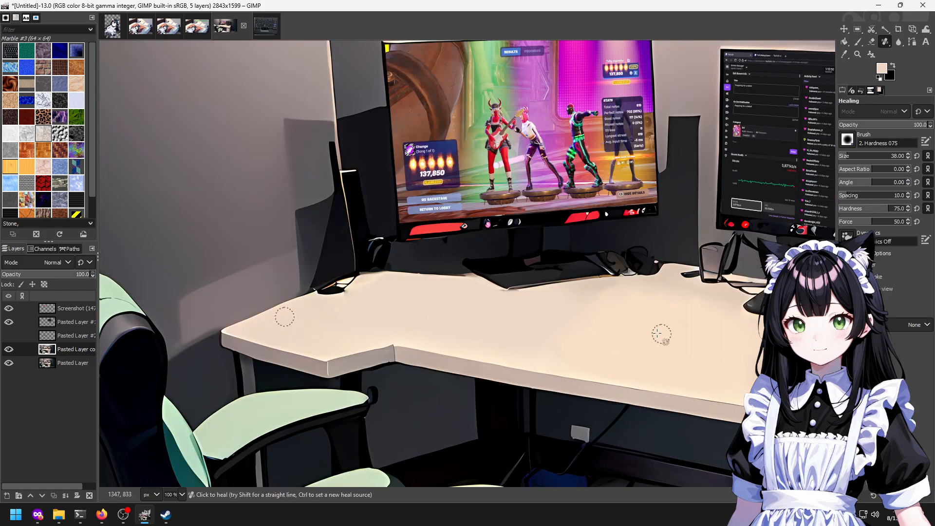
left_click_drag(668, 334, 383, 263)
left_click(432, 269, "ctrl")
scroll(513, 308, "down", 1)
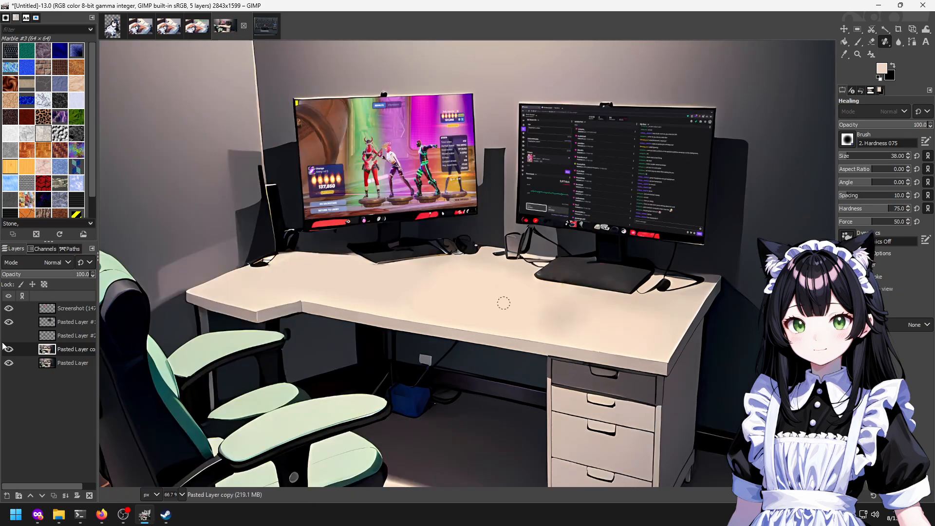
Show the hidden keyboard layer Pasted Layer #2 and move the keyboard into place on the desk before the first monitor.
left_click(14, 337)
scroll(288, 285, "up", 1)
key("m")
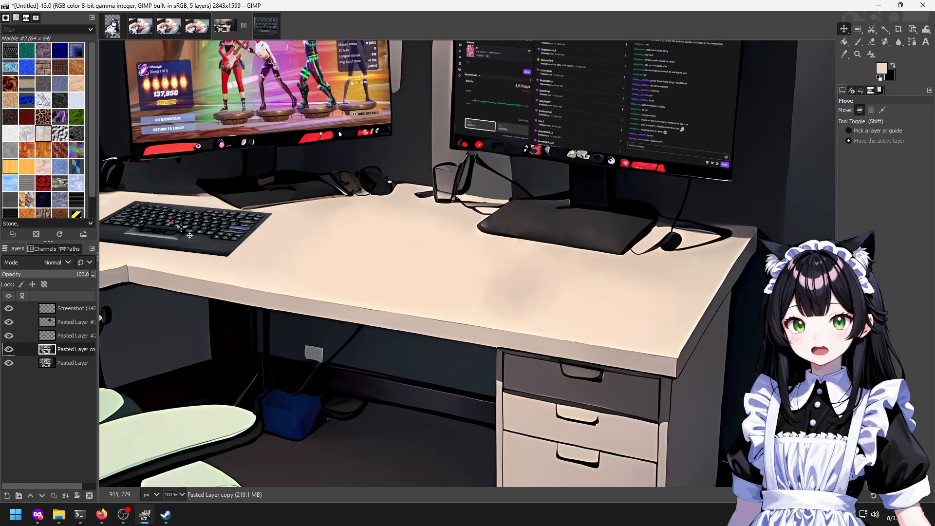
left_click(62, 335)
left_click_drag(276, 316, 323, 331)
scroll(407, 385, "down", 1)
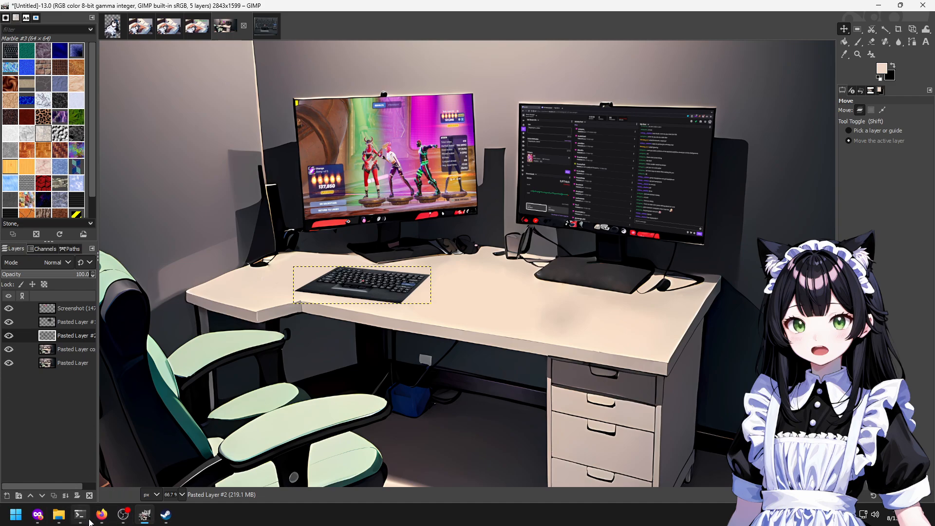
Copy the test-gear Xtrfy M42 mouse photo from the browser's image search and paste it into GIMP as a new image.
left_click(37, 514)
left_click(258, 11)
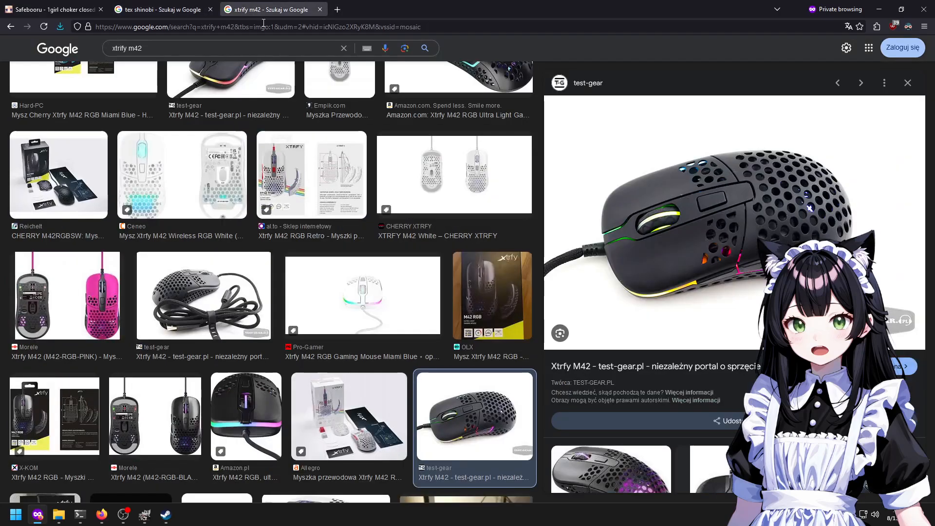
right_click(686, 180)
left_click(716, 329)
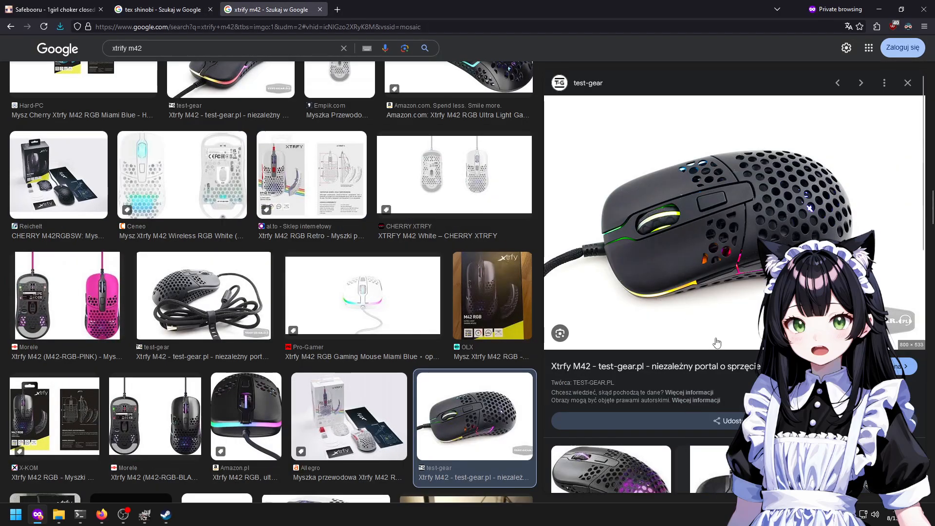
mouse_move(107, 520)
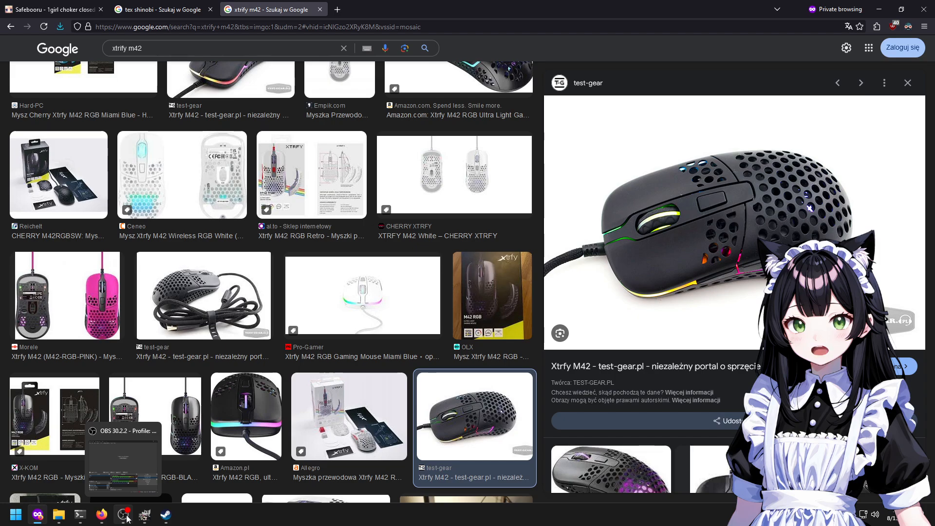
left_click(144, 515)
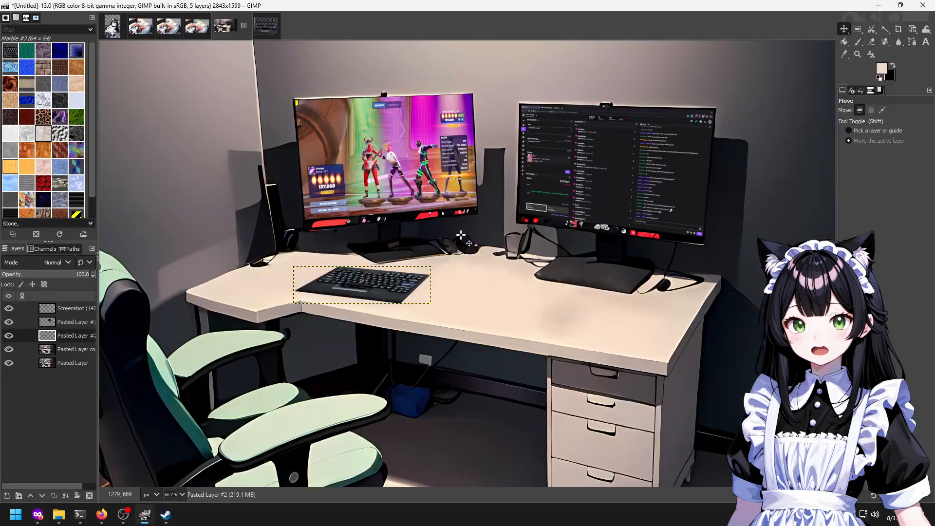
key("ctrl+shift+v")
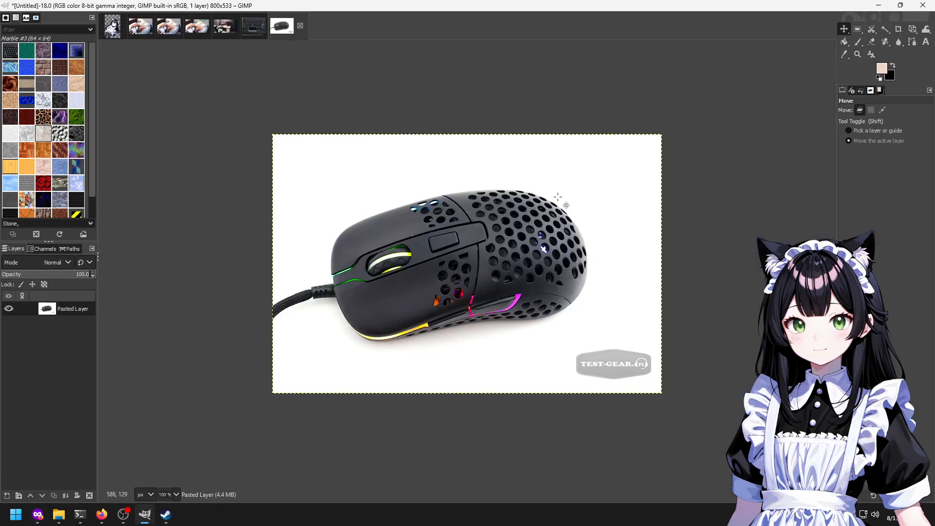
Select the white background and the soft shadow around the mouse and its cable with Fuzzy Select.
key("u")
left_click(378, 182)
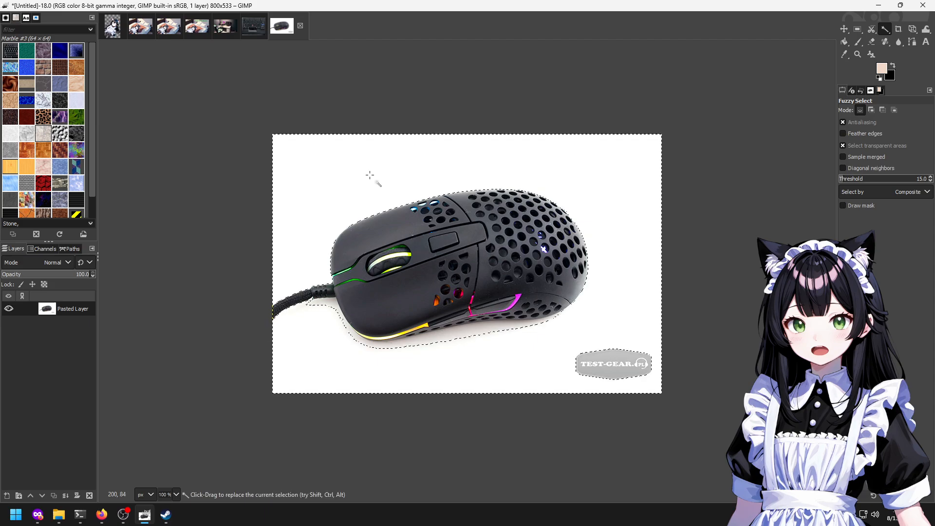
left_click_drag(374, 175, 472, 179)
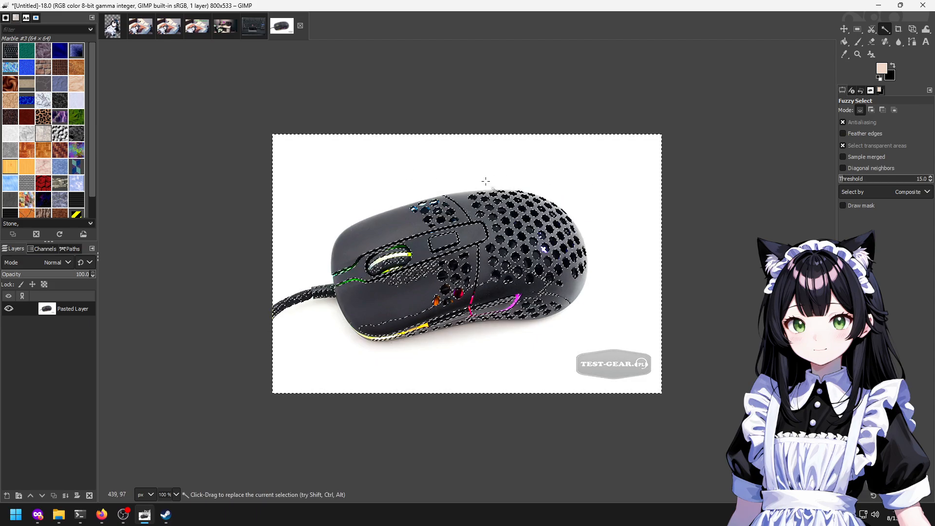
scroll(641, 364, "up", 2)
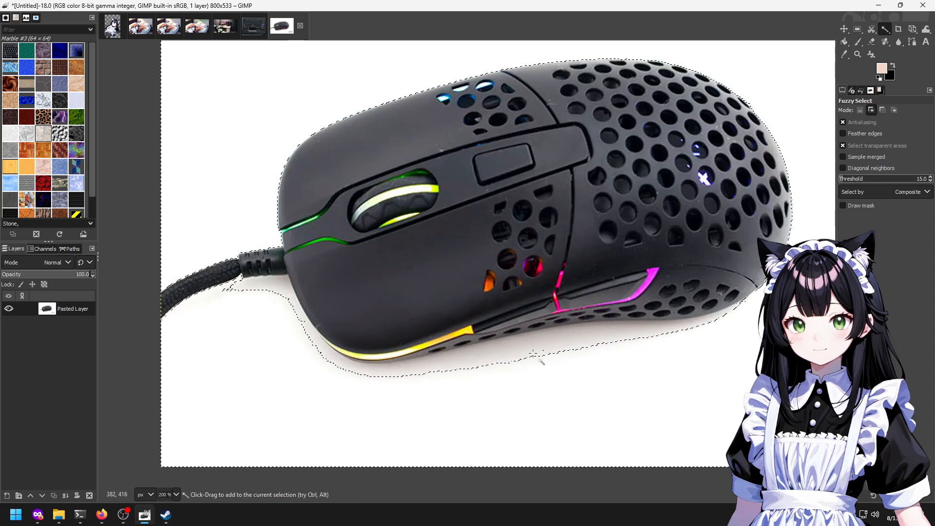
scroll(532, 339, "up", 2)
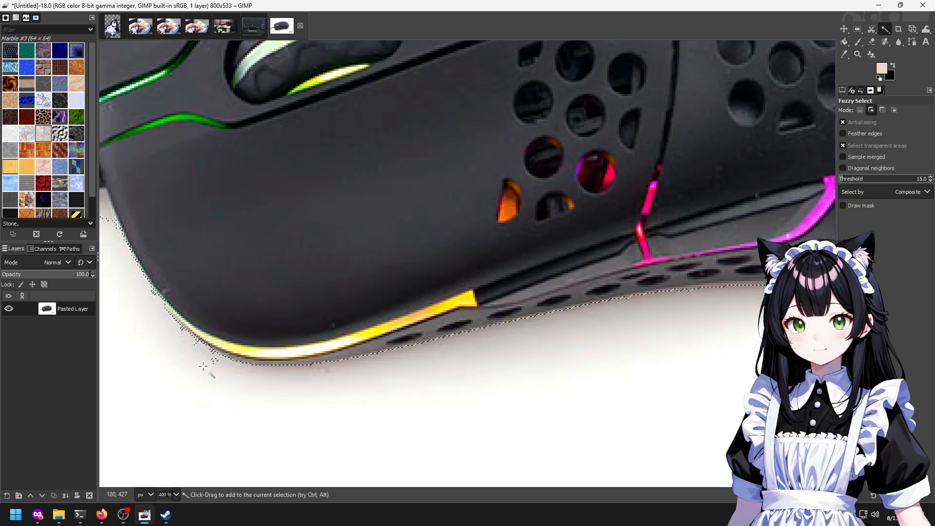
scroll(388, 286, "left", 5)
left_click(357, 235, "shift")
scroll(382, 236, "down", 2)
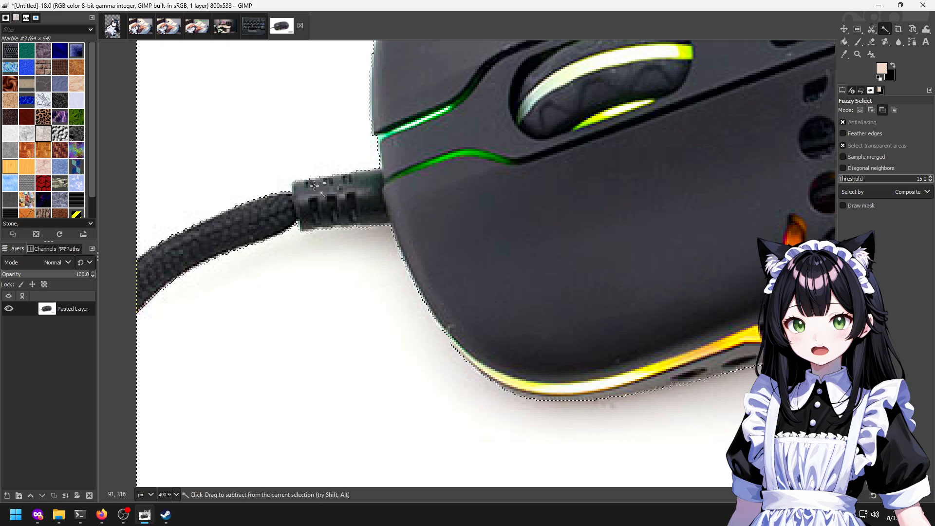
scroll(329, 264, "down", 1)
scroll(341, 117, "up", 1)
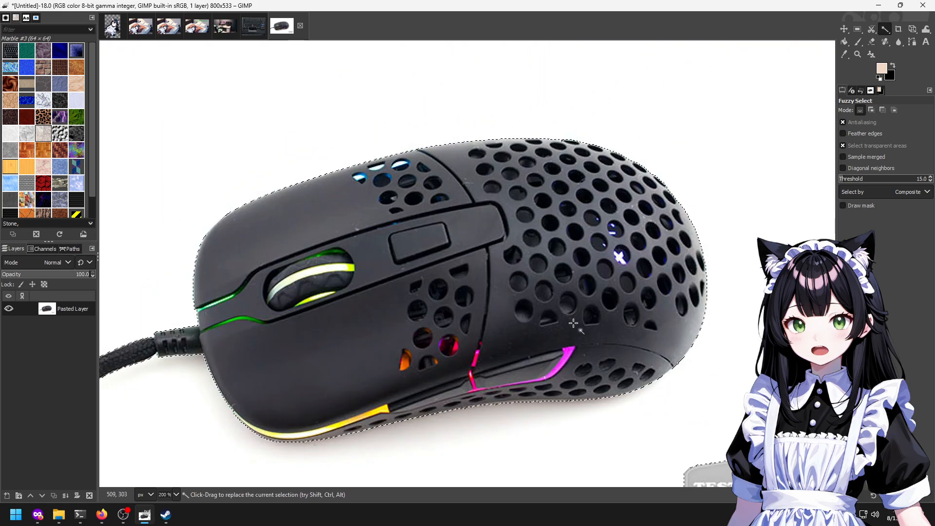
Delete the selected background, and remove the TEST-GEAR.PL watermark with a rectangular selection.
left_click_drag(610, 316, 335, 126)
left_click_drag(432, 239, 693, 314)
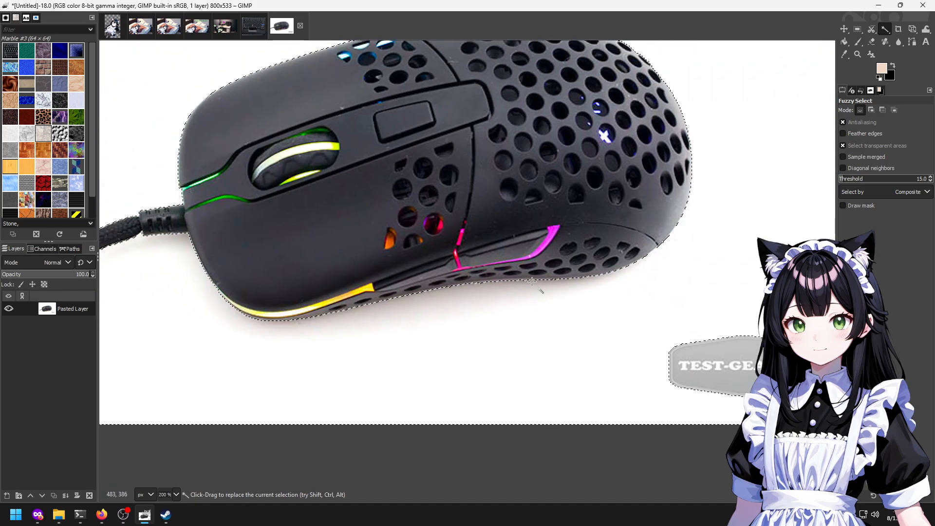
left_click_drag(357, 242, 610, 291)
right_click(74, 308)
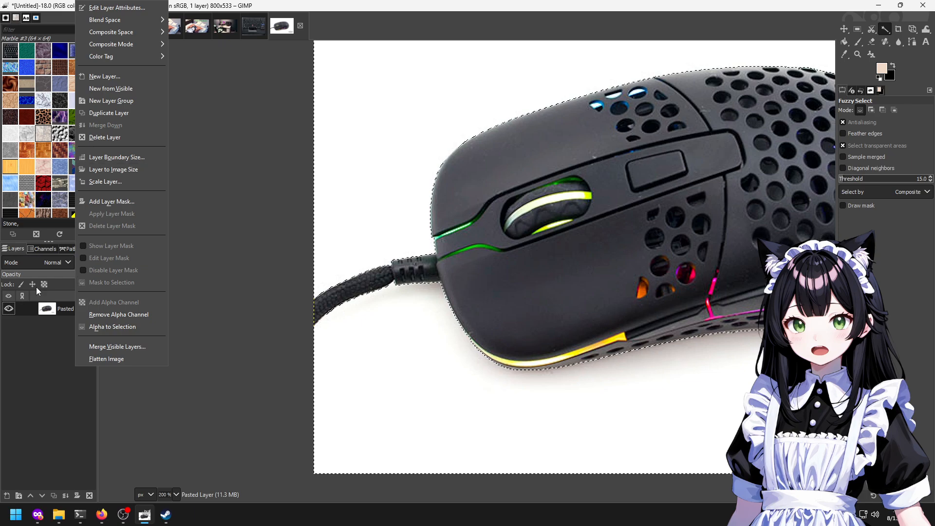
left_click(5, 388)
left_click_drag(553, 330, 148, 250)
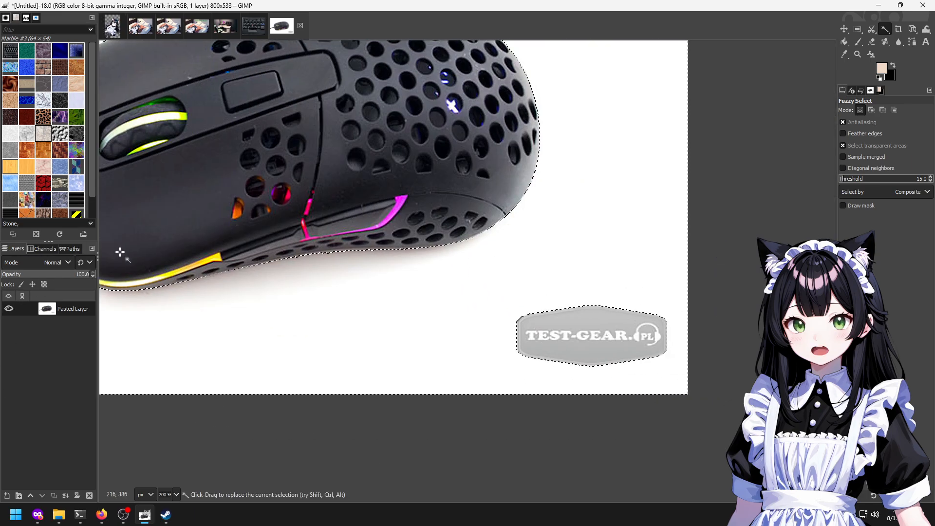
key("Delete")
key("r")
left_click_drag(496, 284, 701, 402)
key("Delete")
scroll(452, 275, "left", 3)
scroll(451, 275, "left", 5)
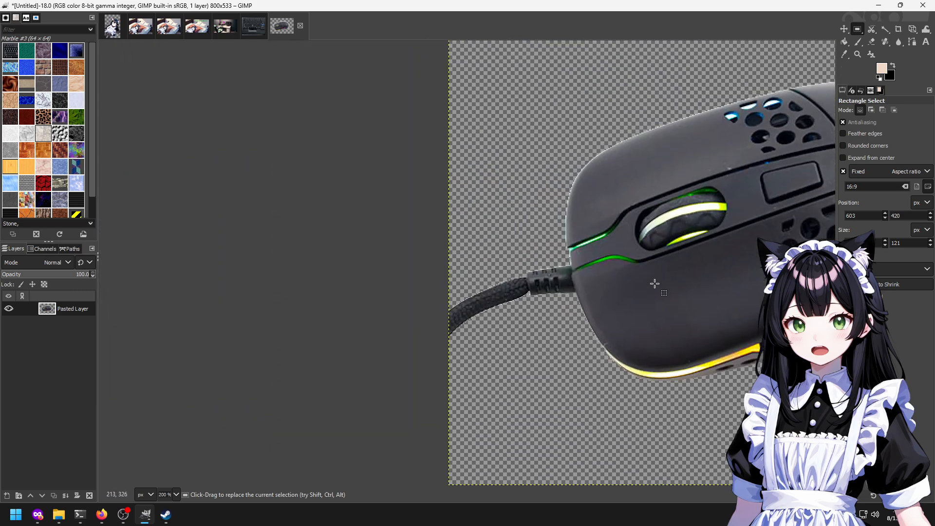
Erase most of the cable in front of the mouse with the Eraser at size 38.
key("shift+e")
scroll(565, 285, "up", 2)
mouse_move(552, 268)
left_mouse_down()
mouse_move(526, 254)
mouse_move(523, 285)
mouse_move(433, 294)
mouse_move(473, 313)
mouse_move(428, 337)
mouse_move(383, 327)
mouse_move(402, 316)
left_mouse_up()
scroll(538, 305, "up", 2)
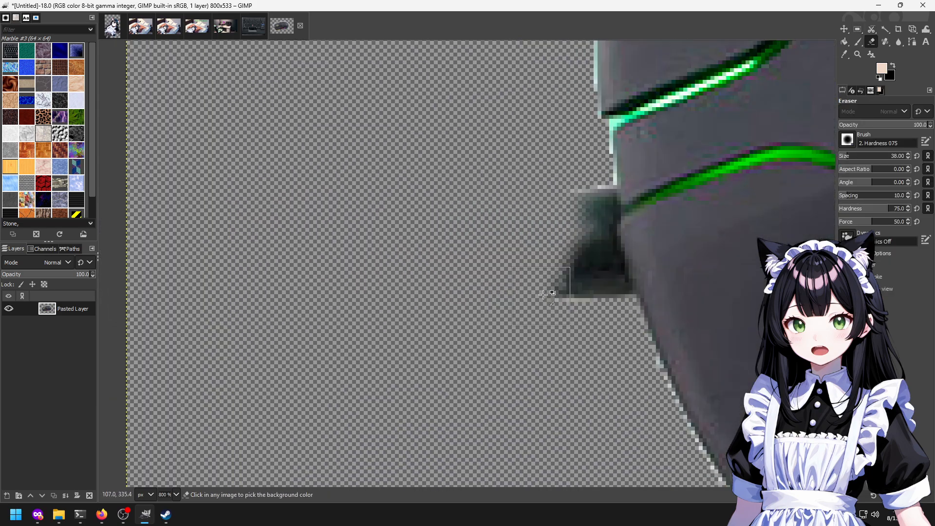
Reduce the Eraser to size 16 and erase the remaining cable stub at the mouse's front edge.
key("bracketleft")
key("bracketleft")
key("bracketleft")
key("bracketleft")
key("bracketleft")
key("bracketleft")
key("bracketleft")
key("bracketleft")
key("bracketleft")
key("bracketleft")
key("bracketleft")
key("bracketleft")
key("bracketleft")
key("bracketleft")
key("bracketleft")
key("bracketleft")
key("bracketleft")
key("bracketleft")
key("bracketleft")
key("bracketleft")
key("bracketleft")
mouse_move(561, 217)
left_mouse_down()
mouse_move(587, 193)
mouse_move(586, 233)
mouse_move(609, 301)
mouse_move(562, 264)
mouse_move(562, 316)
left_mouse_up()
scroll(562, 316, "down", 7)
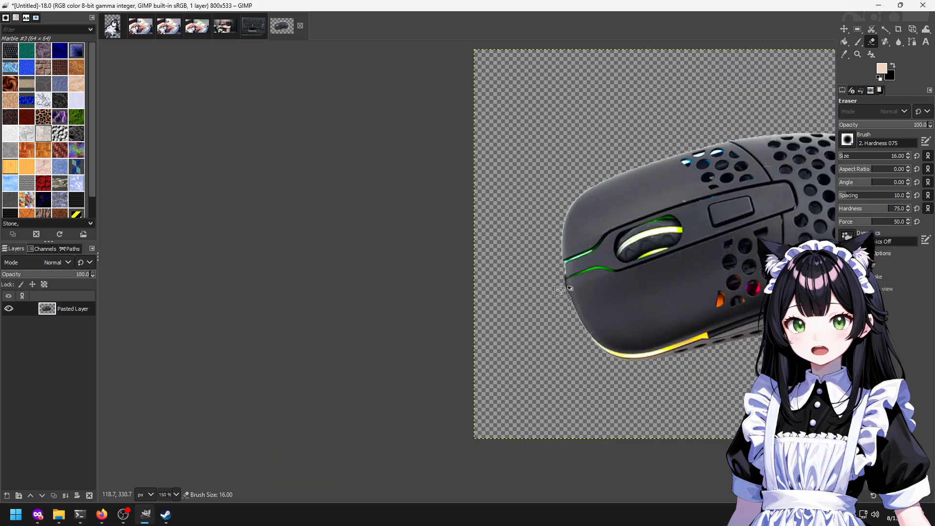
Crop the mouse image to its content.
right_click(476, 256)
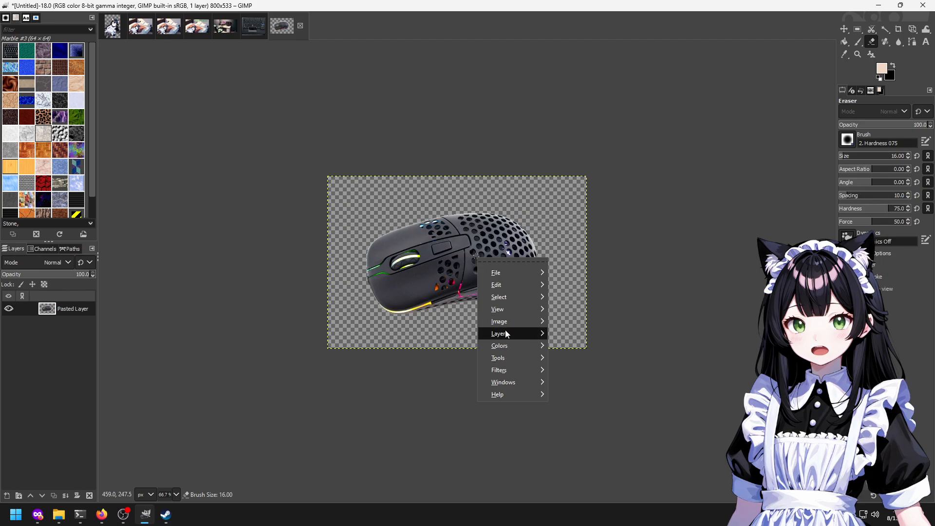
mouse_move(504, 324)
left_click(623, 385)
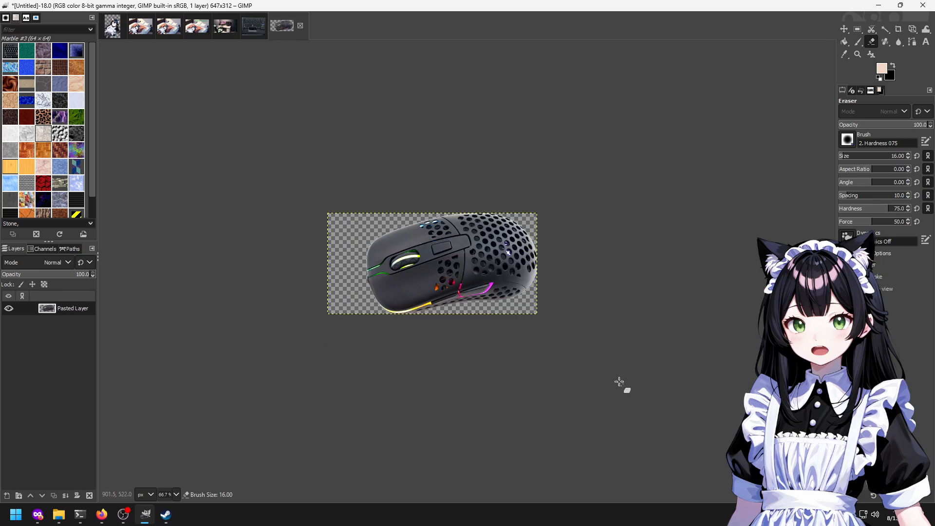
scroll(531, 309, "up", 2)
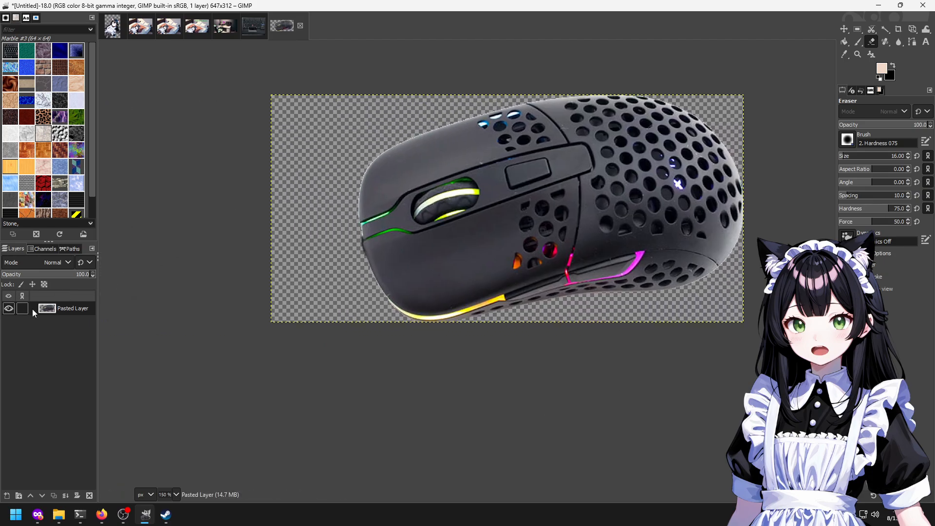
Add a transparent layer named test beneath the mouse and fill it with the beige foreground colour.
right_click(81, 308)
left_click(107, 80)
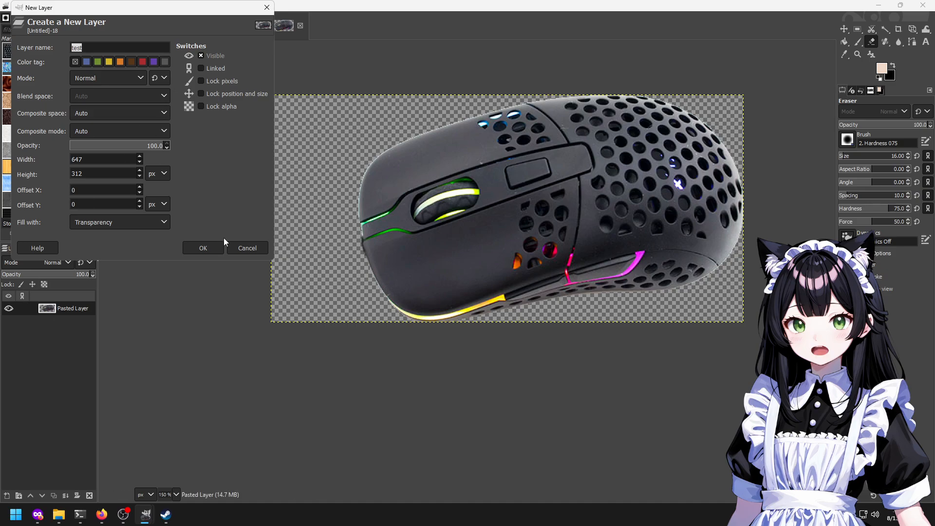
left_click(223, 245)
key("shift+b")
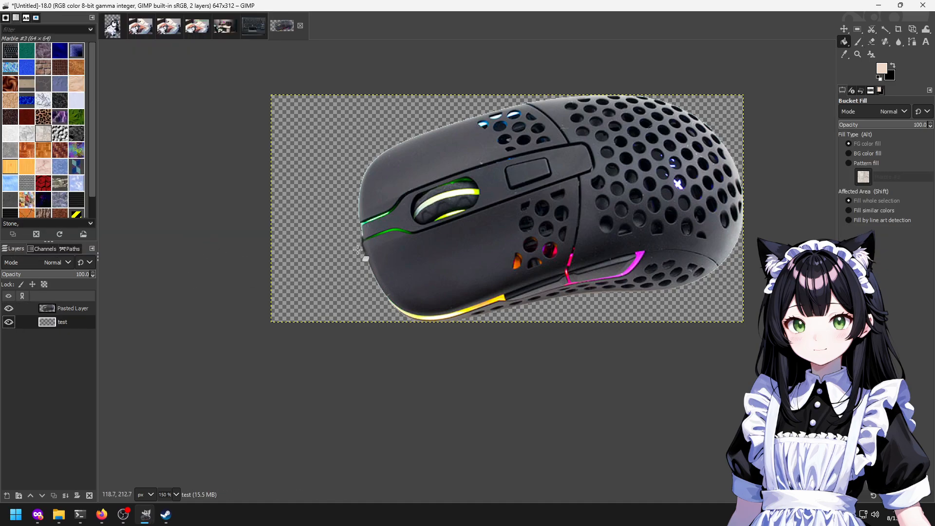
left_click(347, 225)
scroll(323, 250, "up", 2)
key("shift+e")
mouse_move(217, 207)
left_mouse_down()
mouse_move(254, 173)
mouse_move(265, 192)
left_mouse_up()
key("ctrl+z")
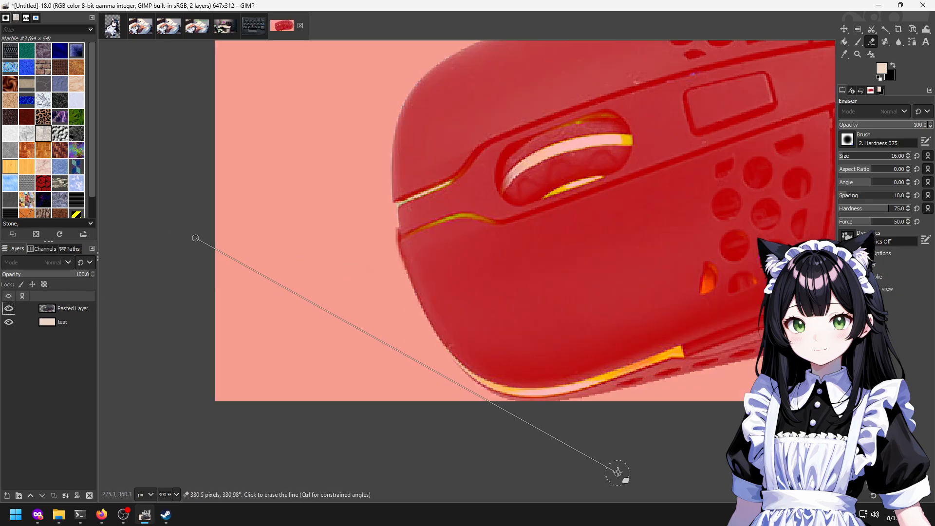
key("shift+q")
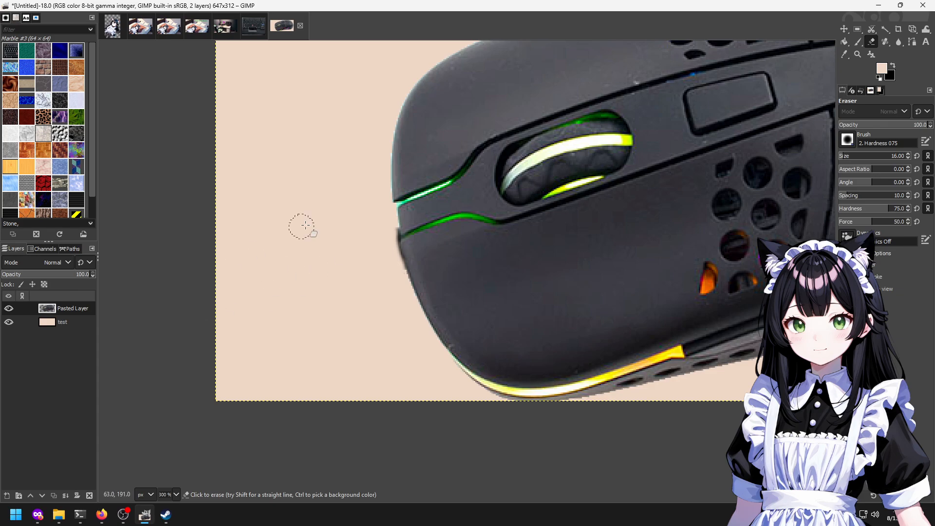
Delete the beige test layer beneath the mouse and clear the selection.
key("u")
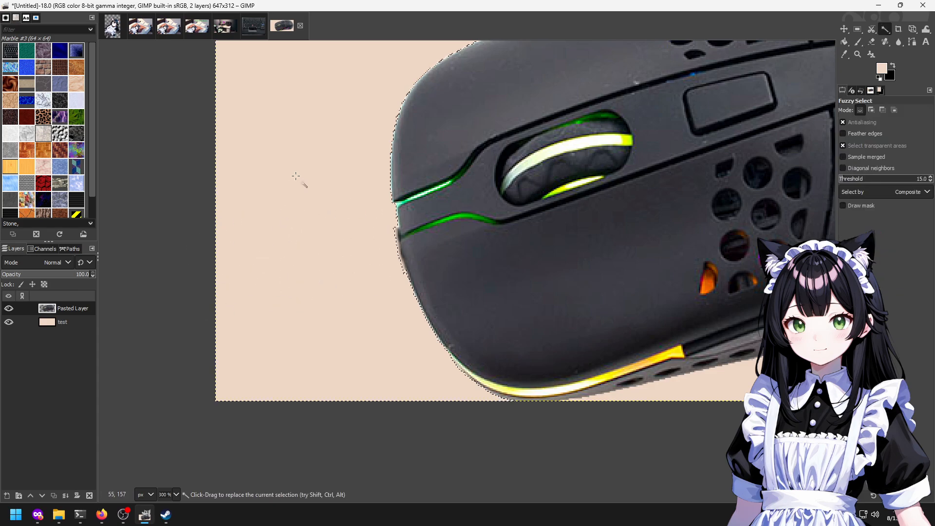
key("minus")
key("minus")
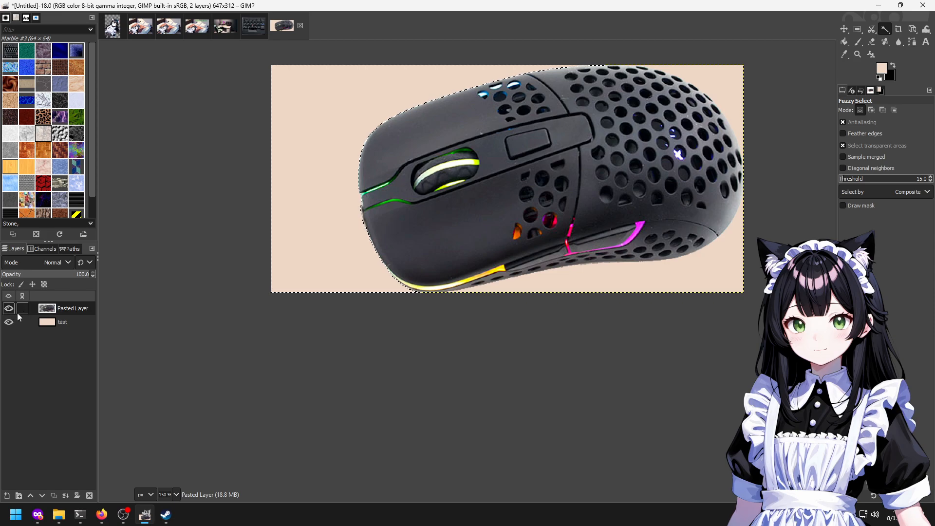
right_click(49, 325)
left_click(78, 136)
right_click(64, 310)
left_click(85, 326)
key("ctrl+shift+a")
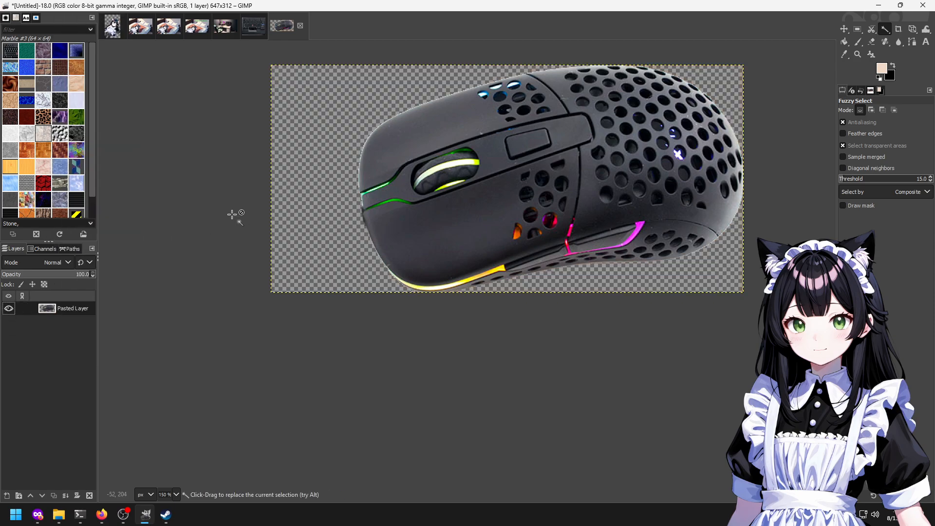
Crop the mouse image to its content and copy the entire picture.
right_click(75, 308)
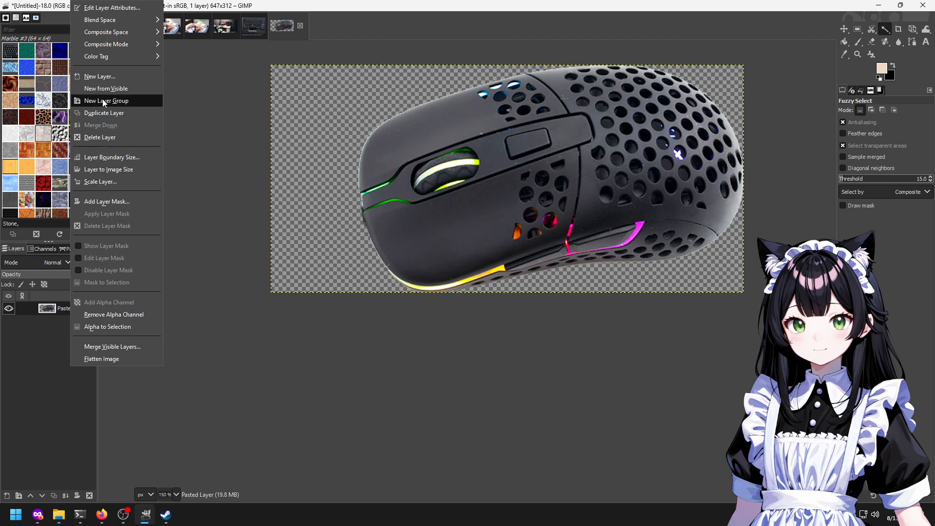
right_click(226, 182)
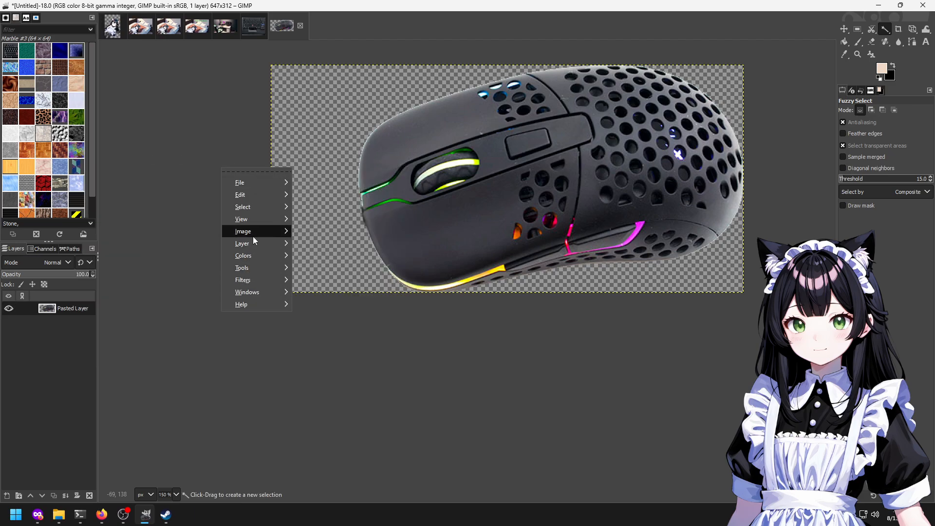
mouse_move(243, 233)
left_click(353, 386)
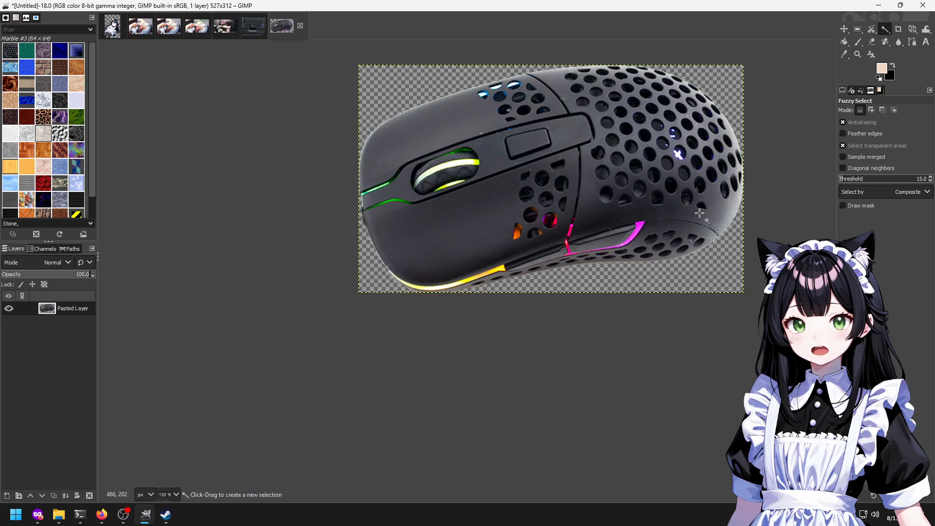
key("ctrl+a")
key("ctrl+c")
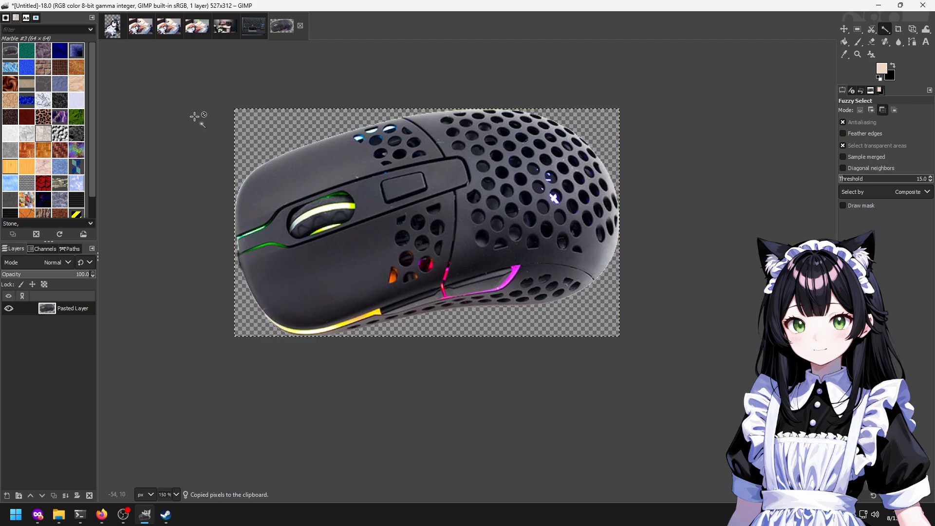
Paste the cut-out mouse into the desk picture and turn the floating selection into a new layer.
left_click(221, 32)
key("ctrl+v")
right_click(35, 334)
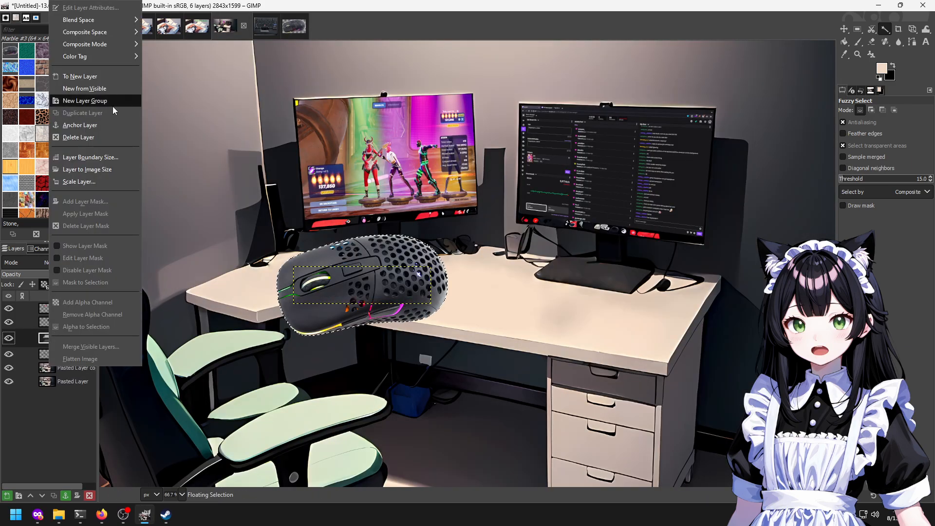
left_click(81, 76)
key("shift+r")
left_click(330, 264)
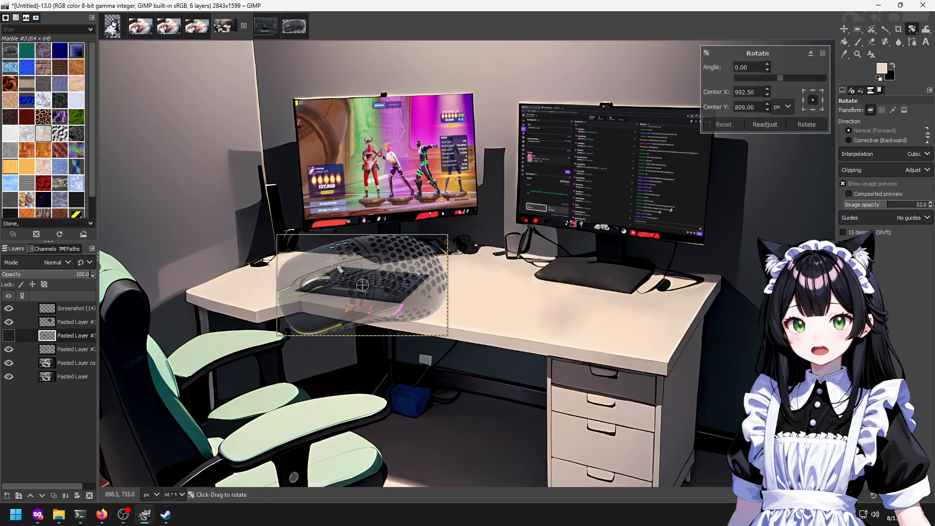
key("Escape")
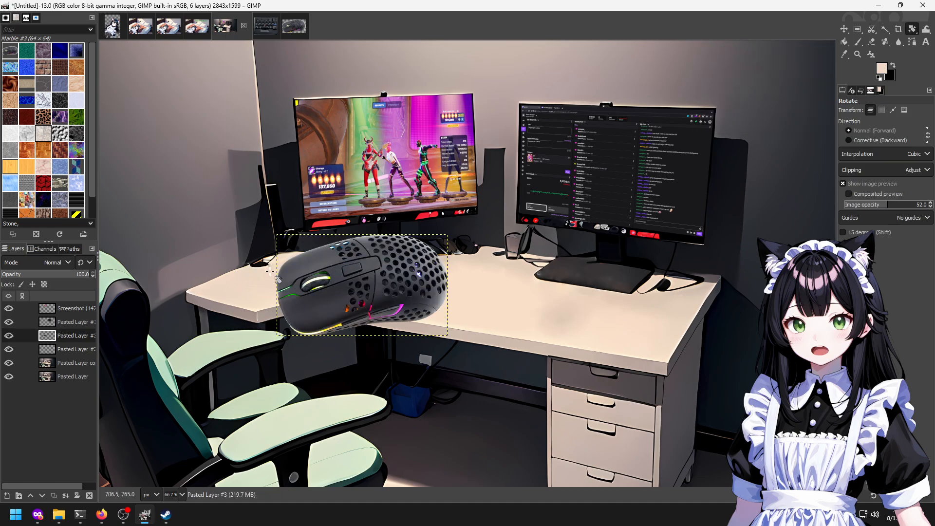
Move the mouse layer to the desk area beside the keyboard and rotate it by 93.67 degrees.
key("m")
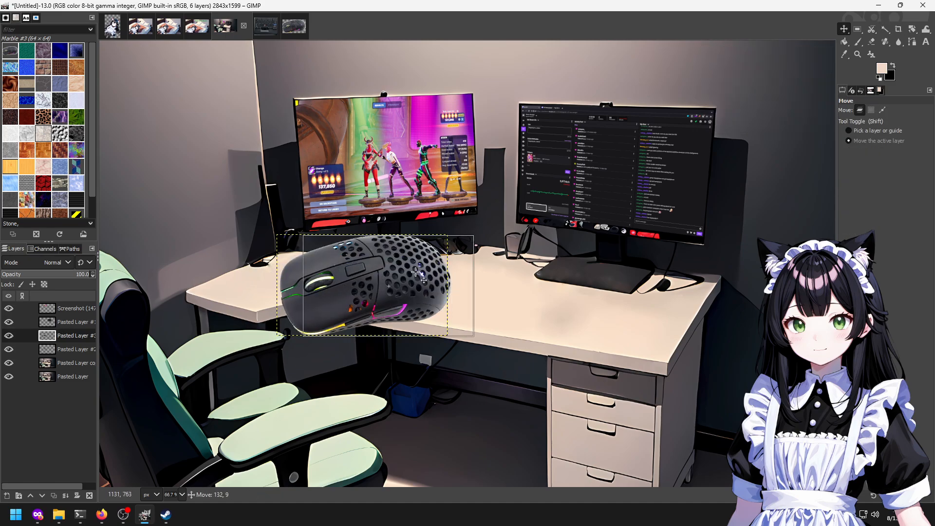
left_click_drag(364, 268, 531, 288)
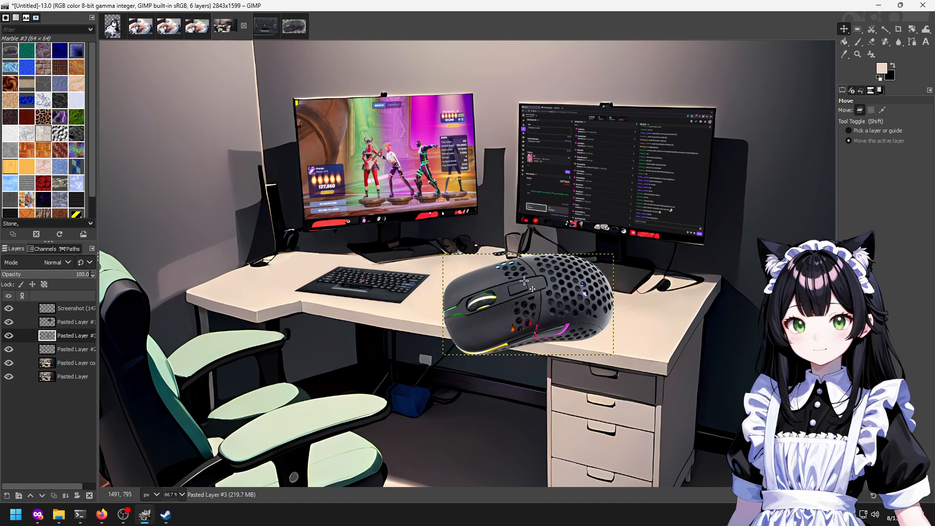
key("r")
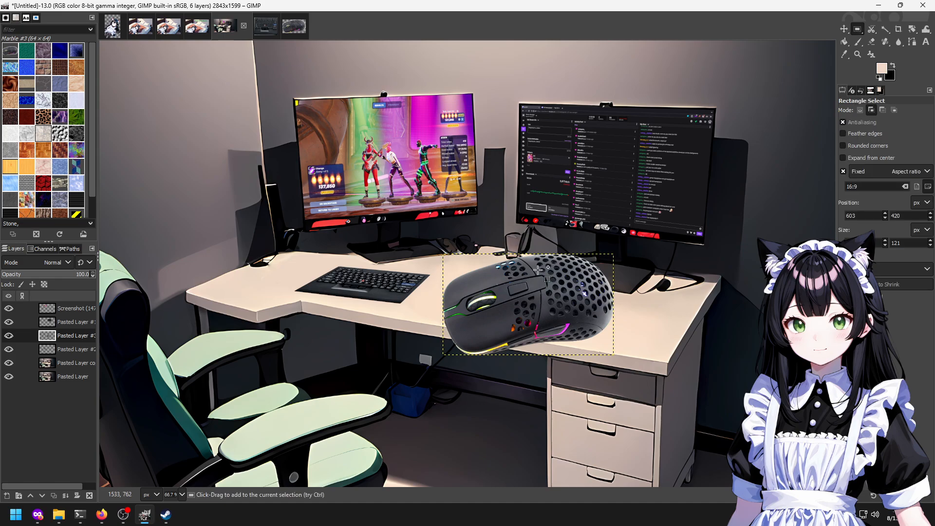
key("shift+r")
left_click_drag(595, 280, 574, 284)
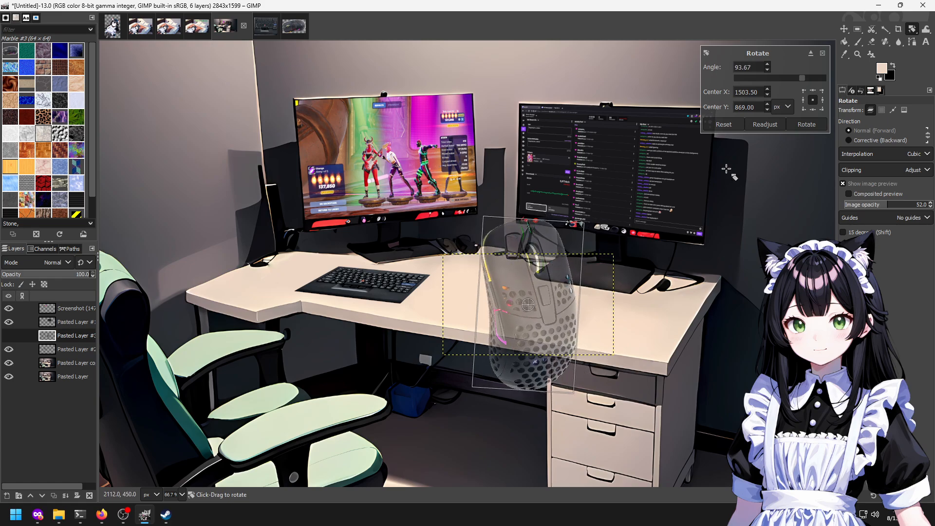
left_click(804, 125)
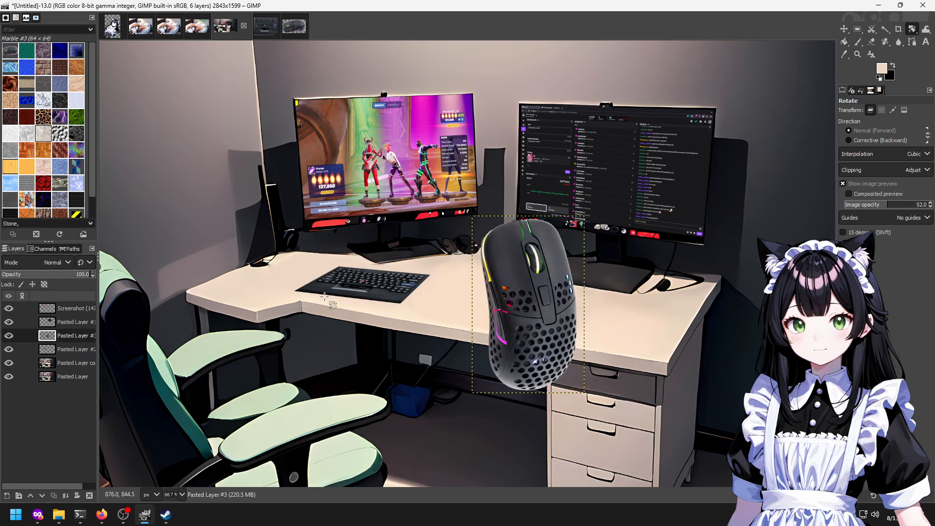
Shrink and distort the mouse with the Perspective tool so it lies flat on the desk beside the keyboard.
key("shift+p")
left_click(317, 278)
left_click_drag(472, 216, 470, 278)
left_click_drag(583, 218, 513, 275)
left_click_drag(471, 392, 474, 306)
left_click_drag(569, 376, 501, 291)
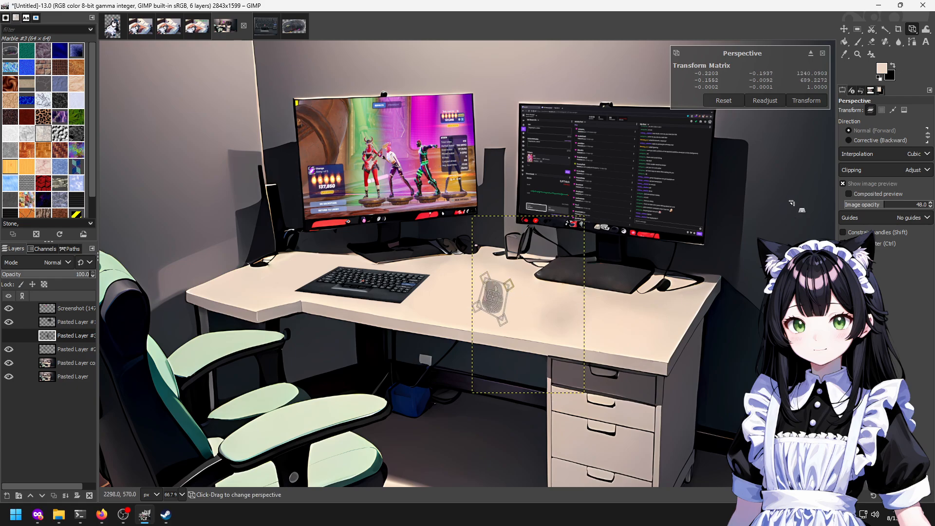
left_click(805, 100)
On the copied desk layer, select the chair's light-green upholstery with Select by Color.
key("1")
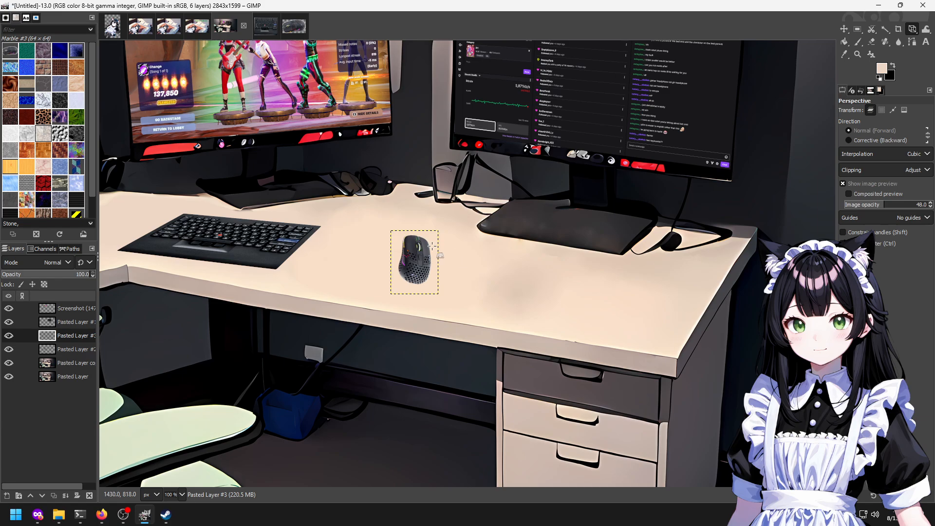
key("minus")
key("minus")
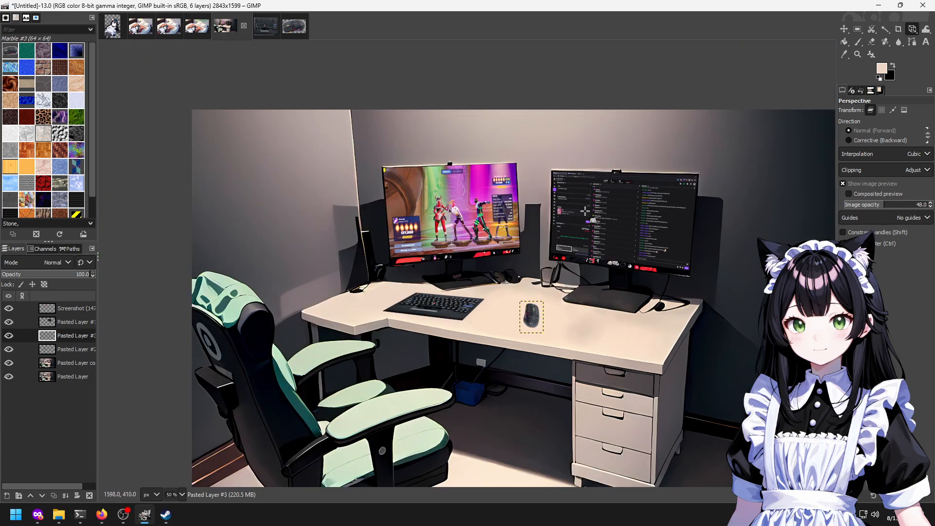
key("minus")
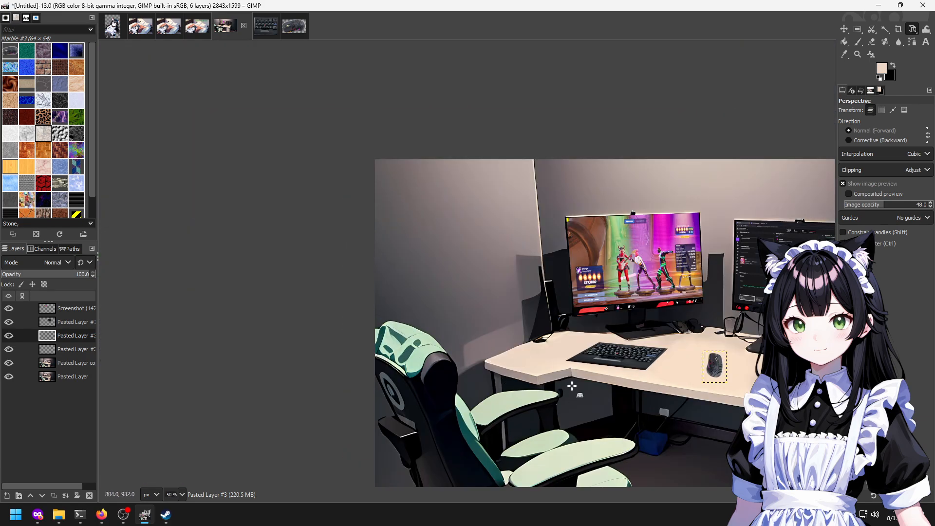
key("plus")
key("u")
left_click(67, 360)
scroll(379, 287, "up", 2, "ctrl")
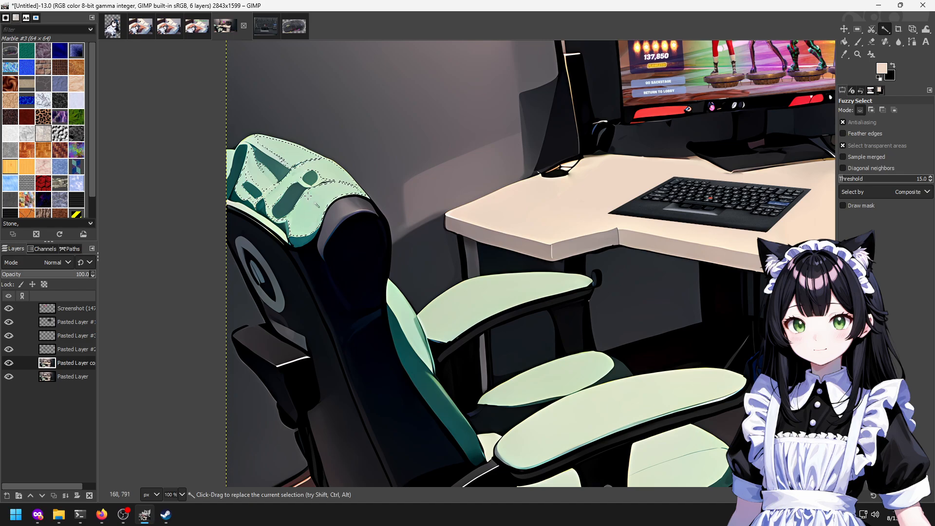
key("shift+o")
left_click(453, 292)
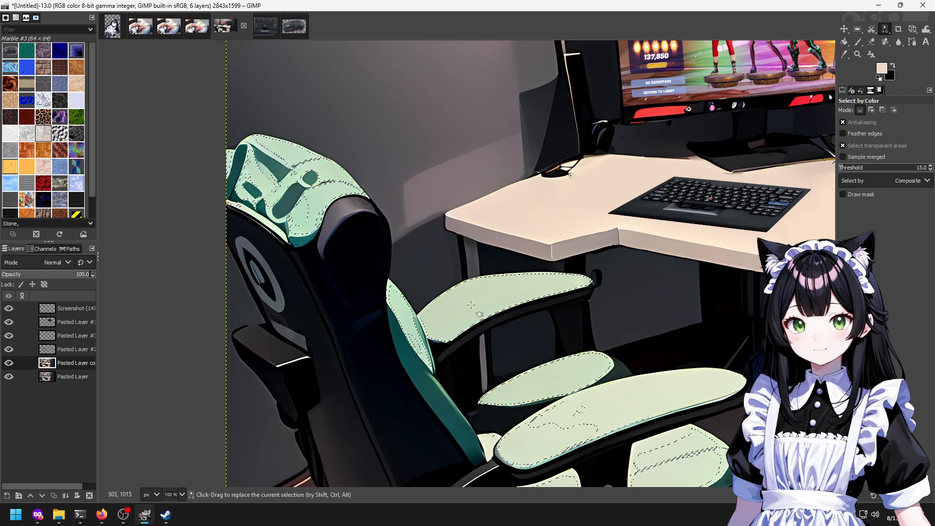
Add the teal shading and remaining seat cushion tones of the chair to the color selection.
scroll(430, 382, "down", 2, "ctrl")
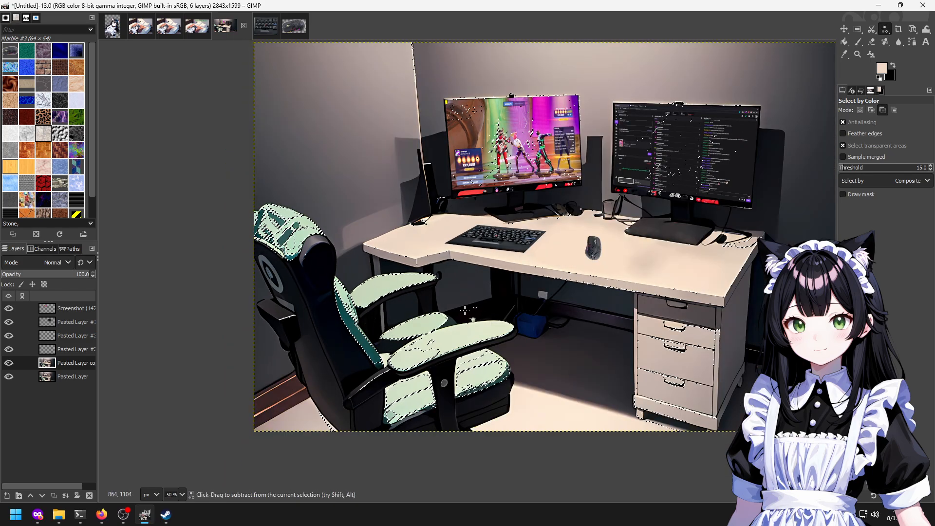
scroll(357, 329, "up", 2, "ctrl")
left_click(347, 323, "shift")
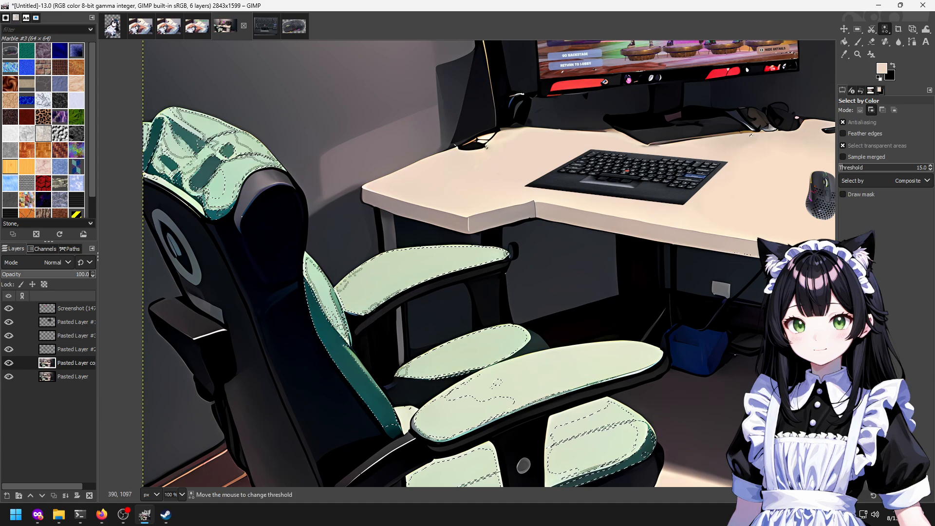
scroll(466, 399, "down", 3)
left_click(441, 377)
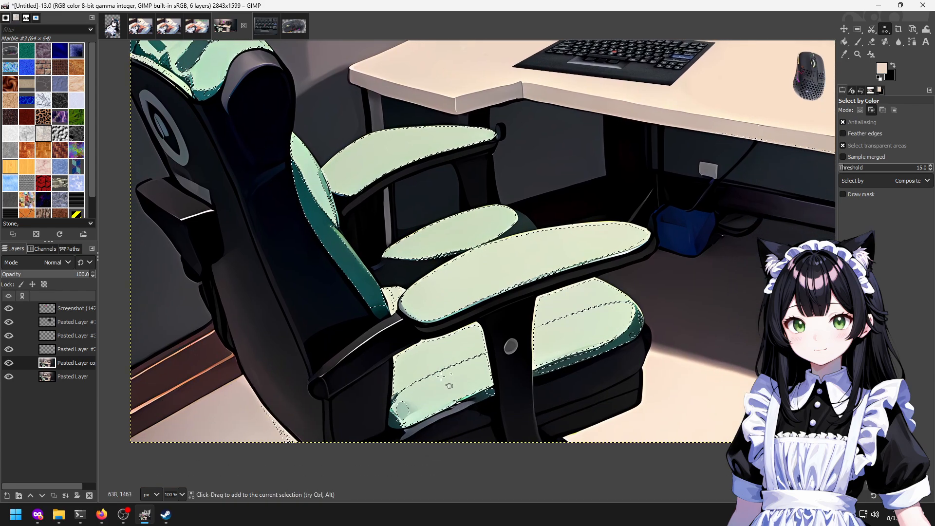
left_click(404, 422, "shift")
key("ctrl+z")
Add the missed teal patches on the upper headrest cover to the selection with Fuzzy Select.
key("shift+u")
scroll(457, 331, "down", 2)
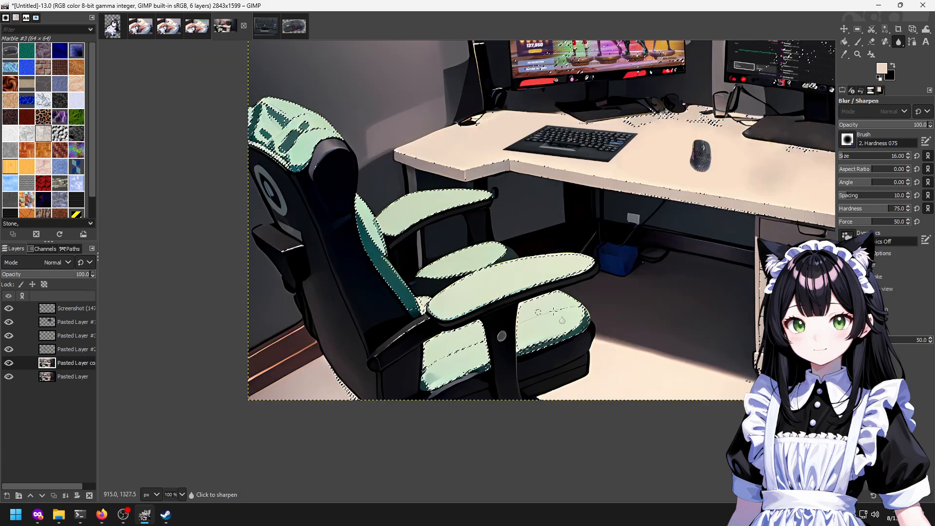
scroll(440, 292, "up", 3)
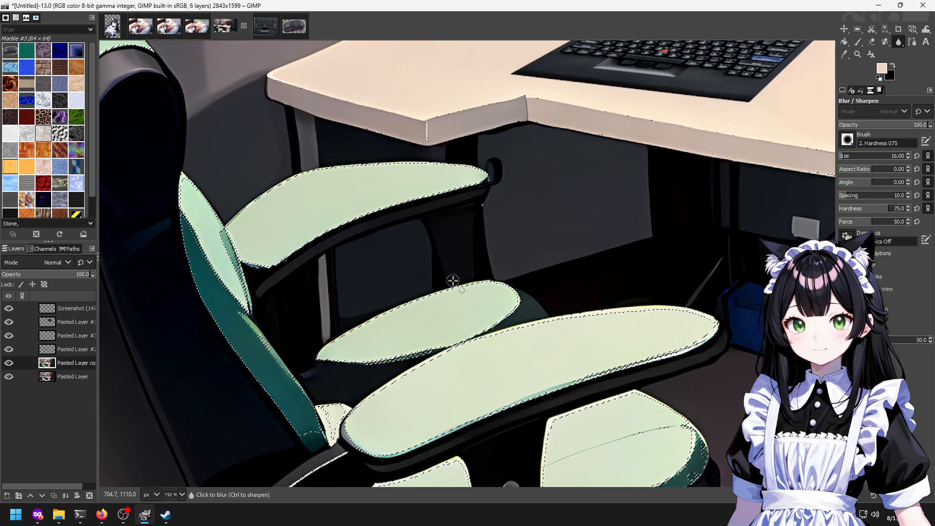
key("u")
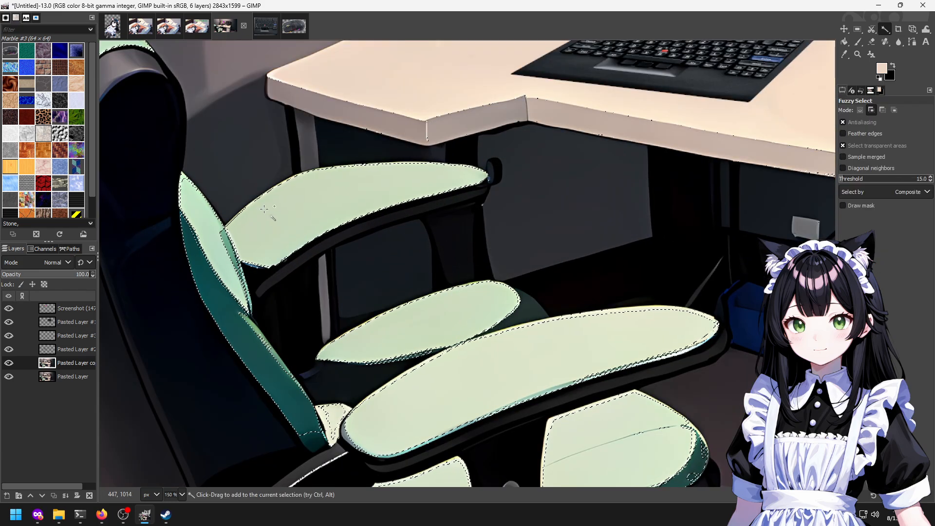
left_click_drag(250, 220, 513, 320)
left_click_drag(321, 170, 248, 157)
left_click(265, 184)
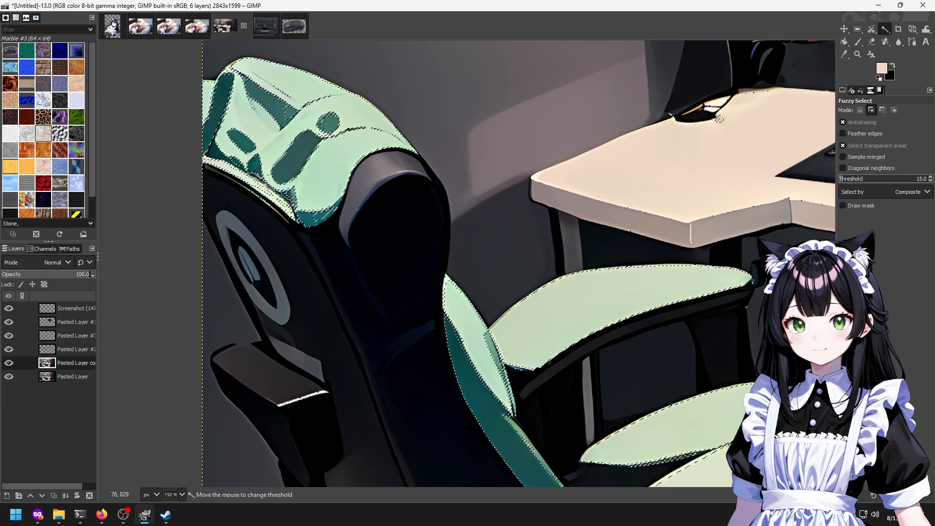
left_click(278, 200)
scroll(360, 200, "up", 4)
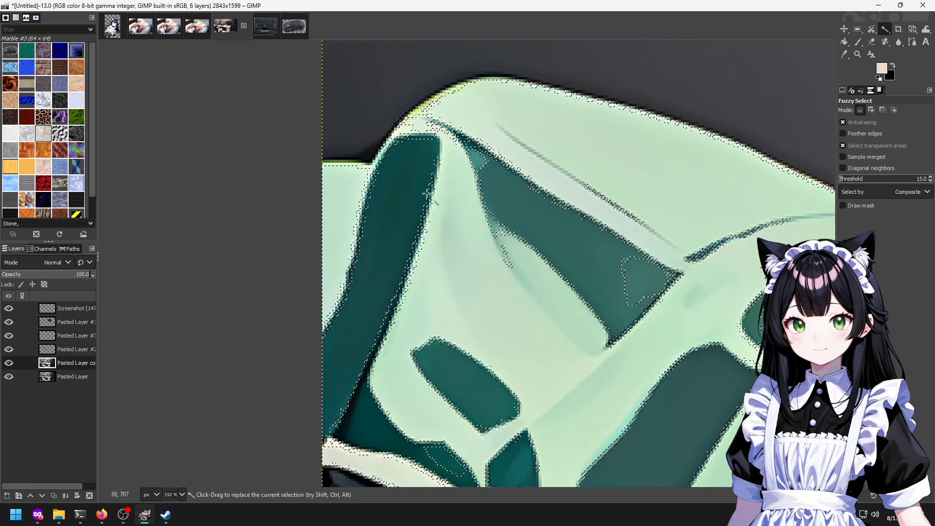
left_click_drag(507, 188, 488, 177)
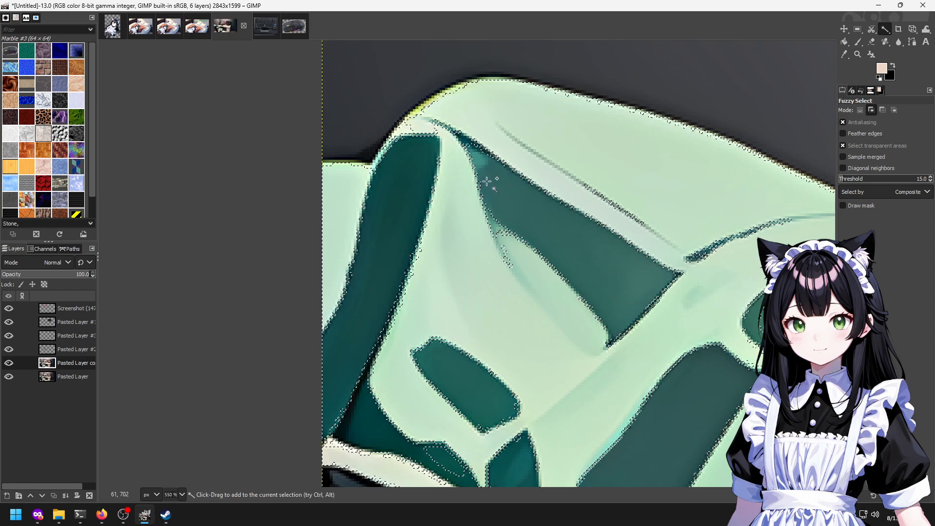
Add the unselected teal patches and shadows in the lower part of the headrest cover to the selection.
scroll(609, 291, "down", 3)
scroll(609, 291, "right", 5)
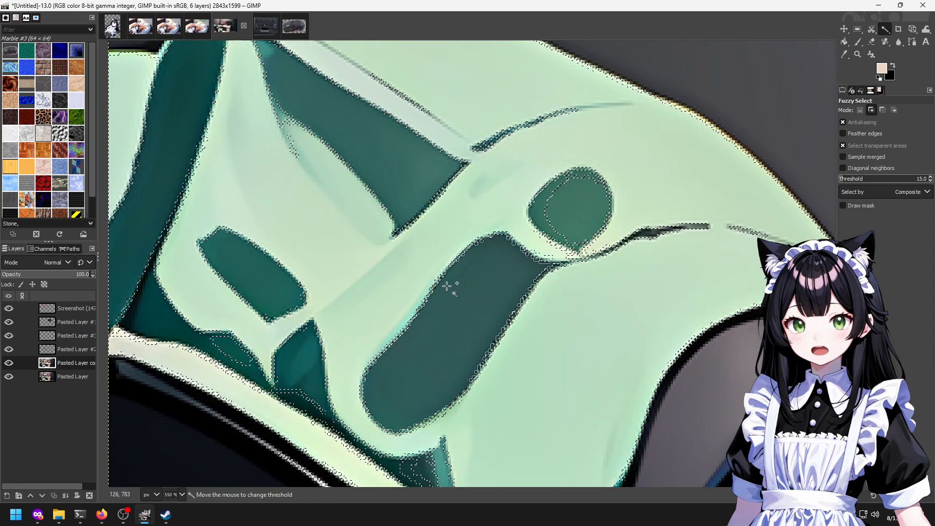
scroll(487, 204, "down", 3)
scroll(487, 205, "right", 4)
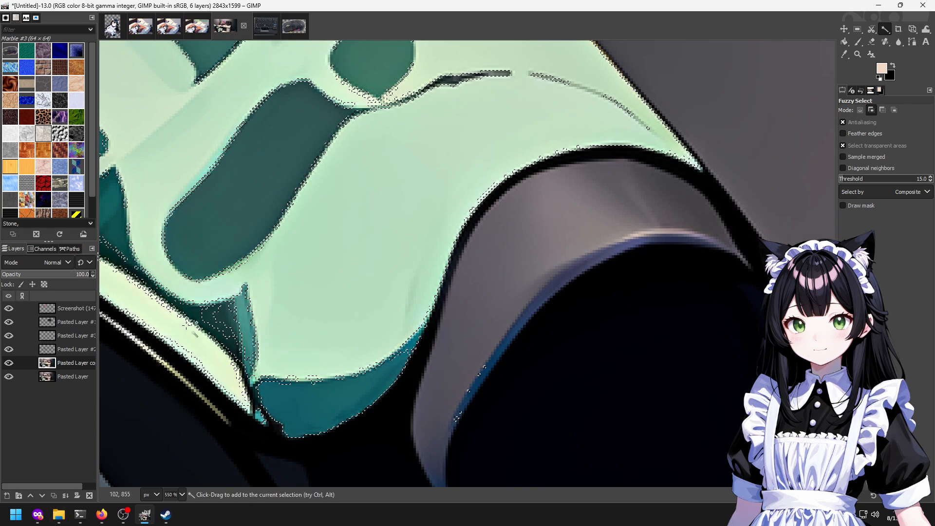
left_click_drag(189, 242, 407, 261)
scroll(298, 235, "up", 1)
left_click_drag(298, 236, 562, 284)
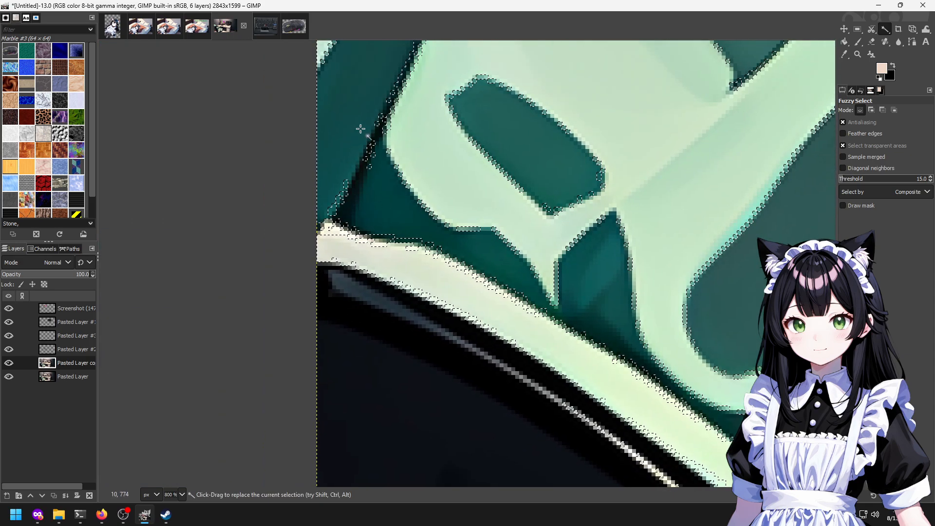
Extend the selection with the missed green shades on the backrest's side strip beside the rear armrest.
scroll(444, 167, "down", 3)
left_click_drag(565, 167, 298, 127)
left_click_drag(706, 482, 448, 214)
scroll(448, 214, "down", 1)
left_click_drag(528, 345, 379, 226)
scroll(429, 263, "up", 4)
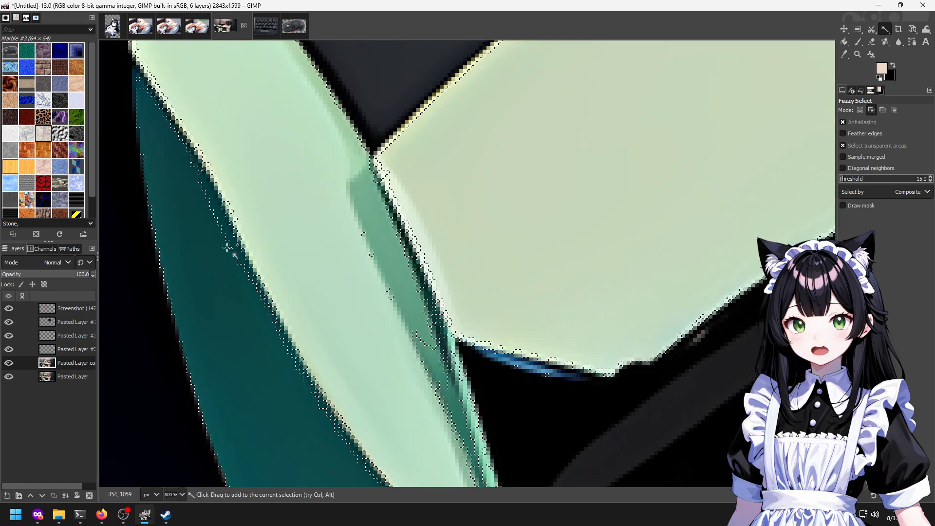
left_click_drag(292, 458, 228, 171)
left_click_drag(429, 479, 355, 312)
left_click(395, 221, "shift")
Add the light-green edge along the lower backrest strip to the selection.
left_click_drag(461, 324, 371, 151)
left_click_drag(466, 269, 420, 240)
left_click(435, 259, "shift")
left_click(372, 184, "shift")
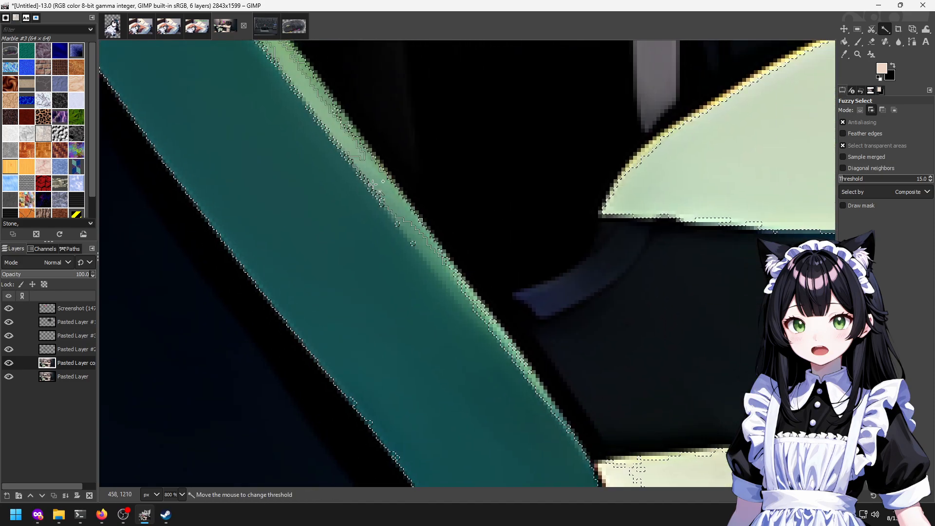
left_click_drag(328, 123, 429, 283)
Add the dark teal corner patches along the lower edge of the seat's rear section to the selection.
scroll(521, 162, "up", 3, "ctrl")
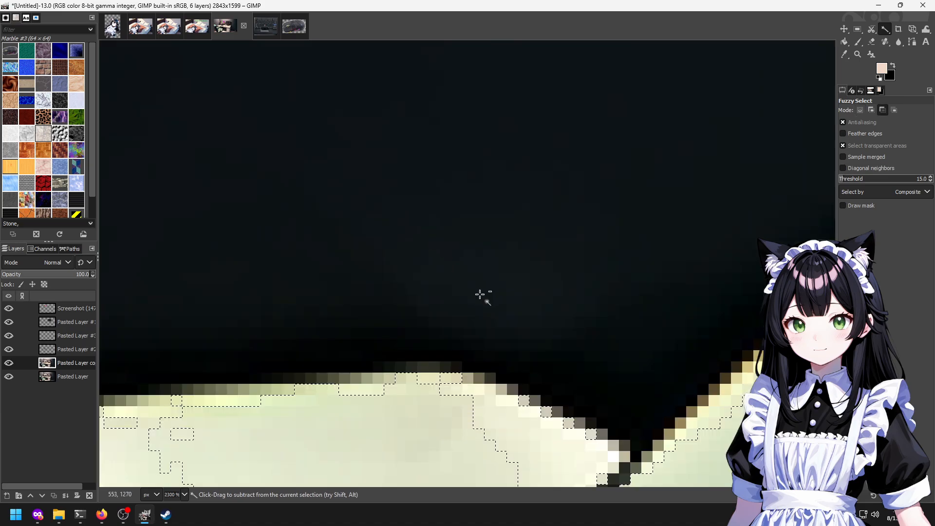
scroll(480, 295, "down", 4, "ctrl")
left_click_drag(718, 437, 384, 205)
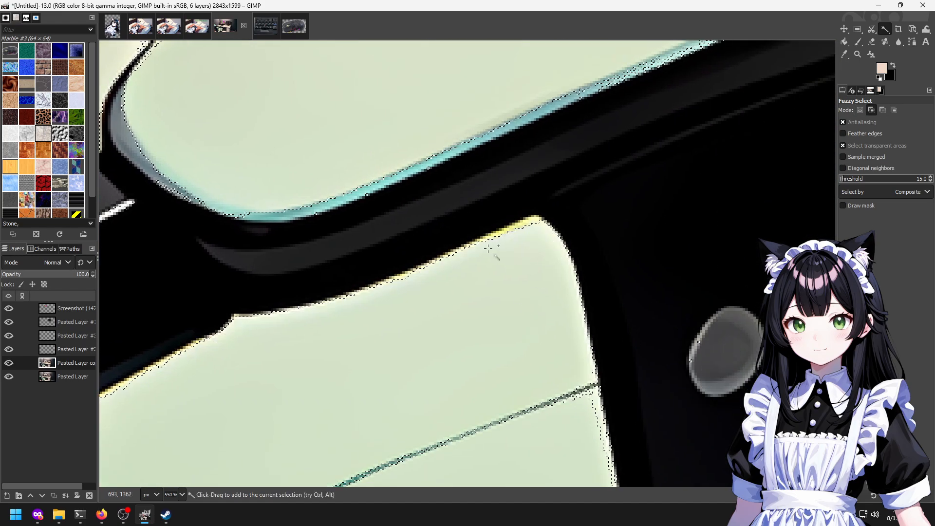
scroll(494, 250, "down", 3)
scroll(437, 281, "down", 4)
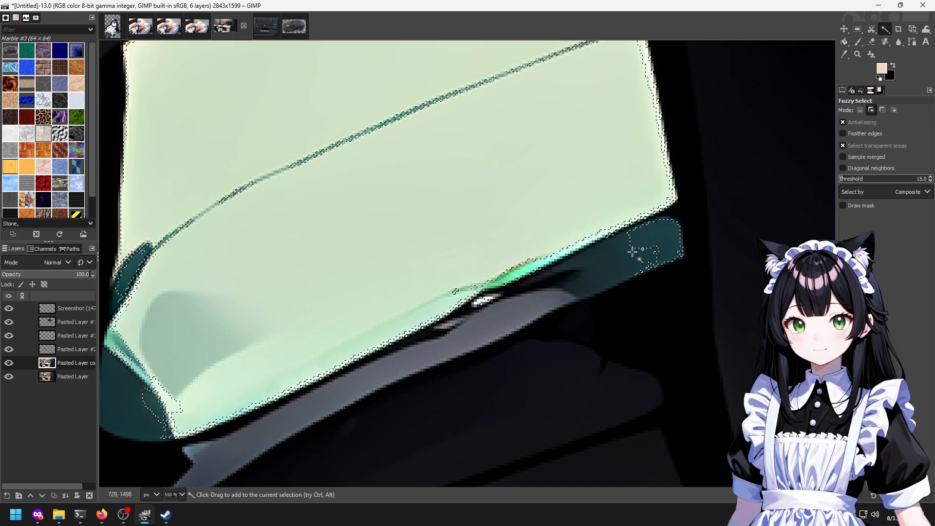
scroll(591, 292, "down", 1)
scroll(329, 309, "left", 4, "shift")
left_click(329, 309, "shift")
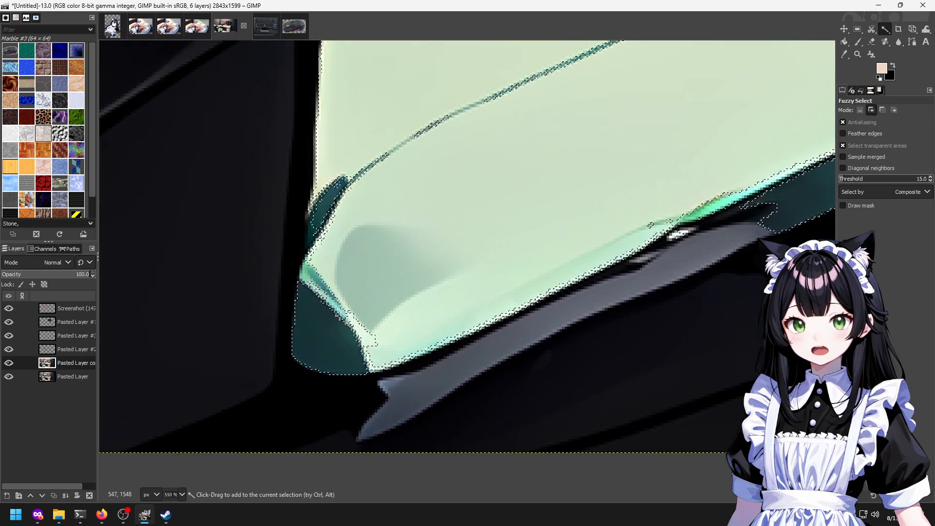
scroll(431, 192, "down", 3, "ctrl")
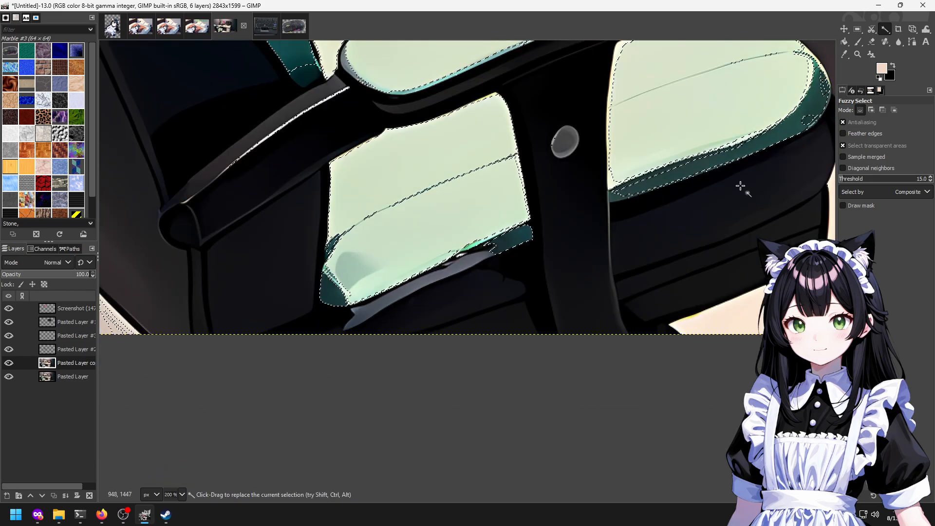
Add the missed shades along the teal rim at the seat cushion's front end to the selection.
scroll(689, 188, "up", 2, "ctrl")
left_click(671, 113, "shift")
scroll(671, 113, "up", 2, "ctrl")
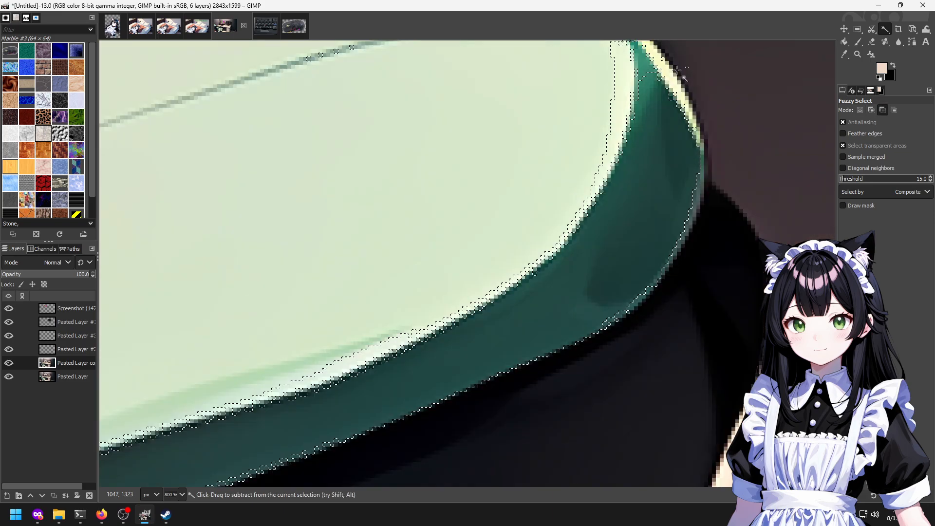
scroll(590, 192, "up", 3)
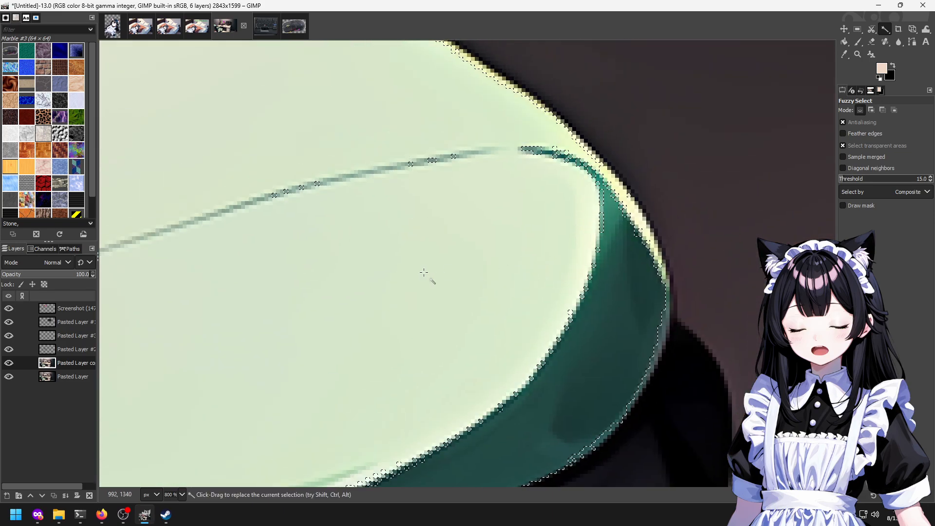
scroll(432, 271, "down", 3, "ctrl")
scroll(260, 233, "up", 3, "ctrl")
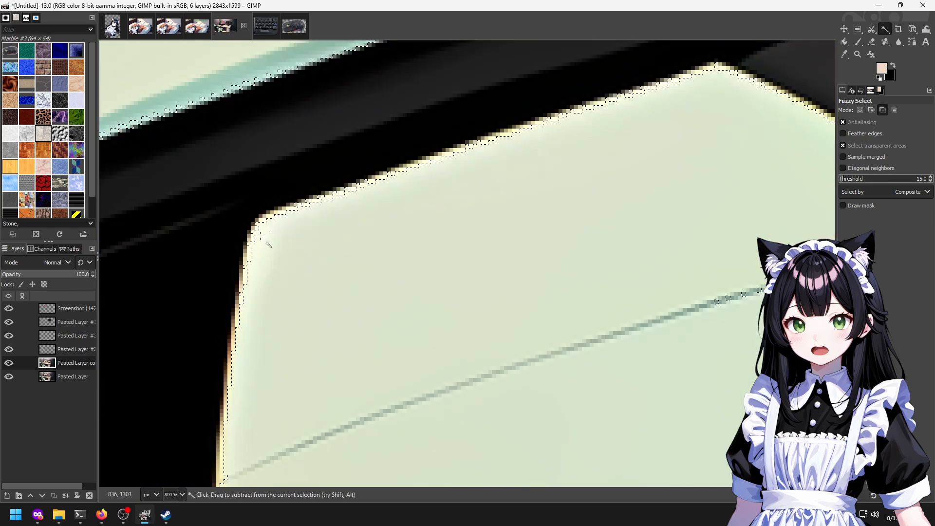
Add the missed pale upper edge near the front tip of the near armrest pad to the selection.
scroll(377, 327, "down", 4, "ctrl")
scroll(538, 199, "up", 4, "ctrl")
left_click(405, 233, "shift")
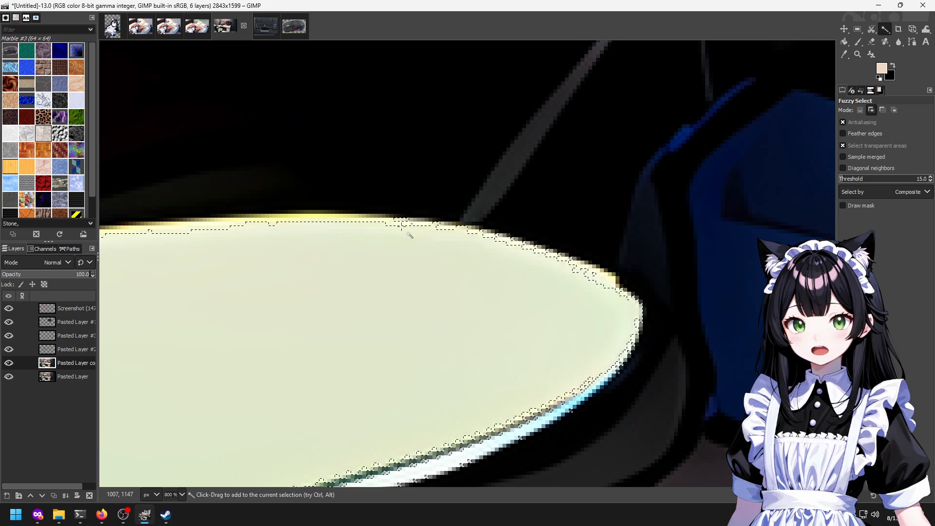
Inspect the selection outlines along the armrests, seat and backrest for missed upholstery areas.
left_click_drag(209, 265, 490, 236)
left_click_drag(535, 438, 426, 219)
left_click_drag(138, 238, 463, 265)
scroll(463, 265, "down", 2, "ctrl")
left_click_drag(246, 249, 539, 271)
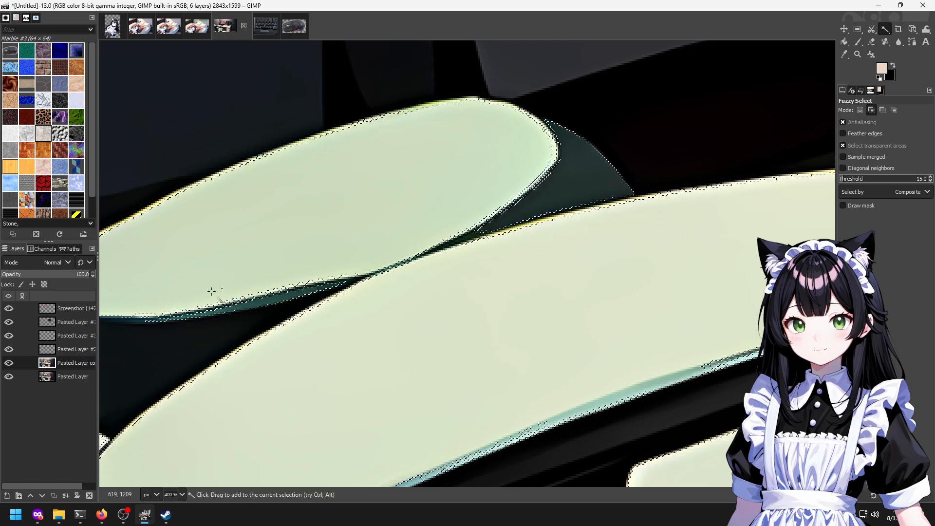
scroll(192, 288, "down", 3, "ctrl")
left_click_drag(348, 207, 448, 244)
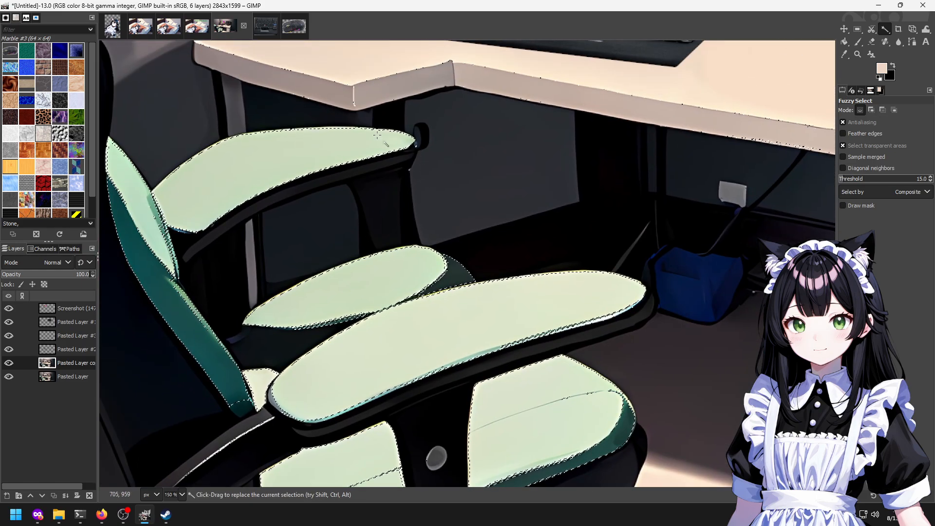
left_click_drag(403, 146, 482, 151)
scroll(482, 151, "down", 1)
scroll(433, 136, "down", 3, "ctrl")
left_click_drag(397, 142, 388, 191)
scroll(214, 123, "up", 3, "ctrl")
scroll(505, 227, "down", 1, "ctrl")
scroll(505, 228, "down", 1, "ctrl")
left_click_drag(516, 264, 261, 261)
left_click_drag(502, 209, 467, 222)
Restrict the selection to the chair by intersecting it with a Free Select outline drawn around the whole chair.
key("f")
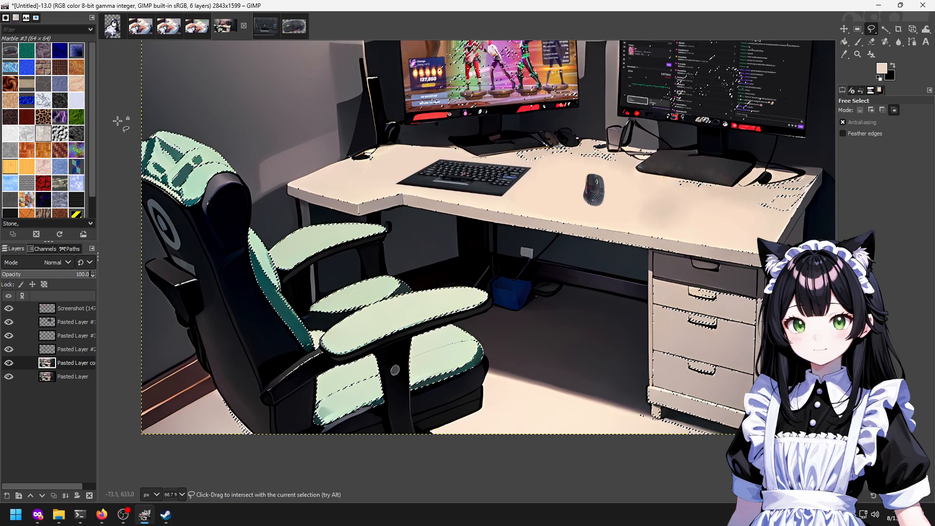
mouse_move(112, 138)
left_mouse_down()
mouse_move(142, 118)
mouse_move(197, 123)
left_mouse_up()
mouse_move(267, 175)
left_mouse_down()
mouse_move(303, 213)
mouse_move(391, 217)
mouse_move(458, 242)
mouse_move(537, 332)
mouse_move(514, 459)
mouse_move(258, 457)
mouse_move(209, 439)
mouse_move(118, 264)
mouse_move(109, 172)
left_mouse_up()
left_click_drag(114, 138, 113, 138)
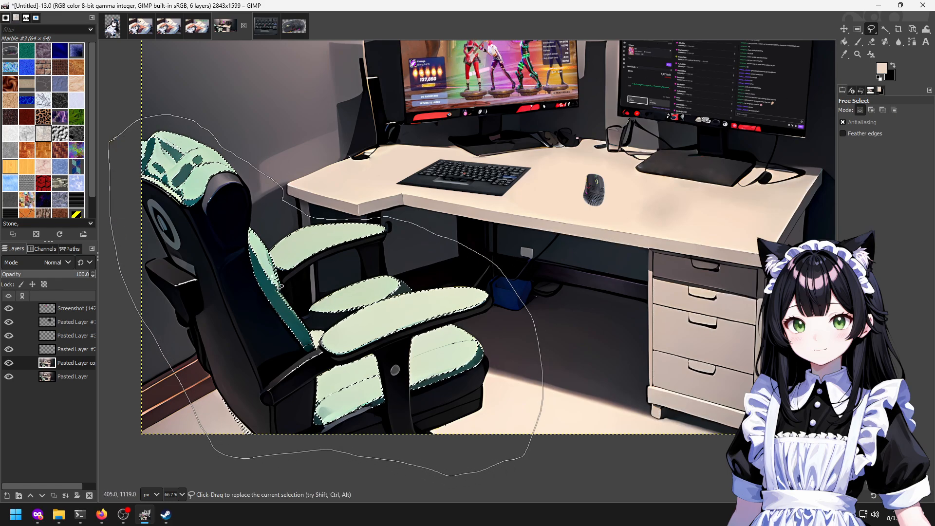
Subtract the floor patch beside the chair's base from the selection with a Free Select outline.
scroll(193, 328, "up", 1)
mouse_move(194, 328)
left_mouse_down()
mouse_move(252, 194)
mouse_move(247, 187)
left_mouse_up()
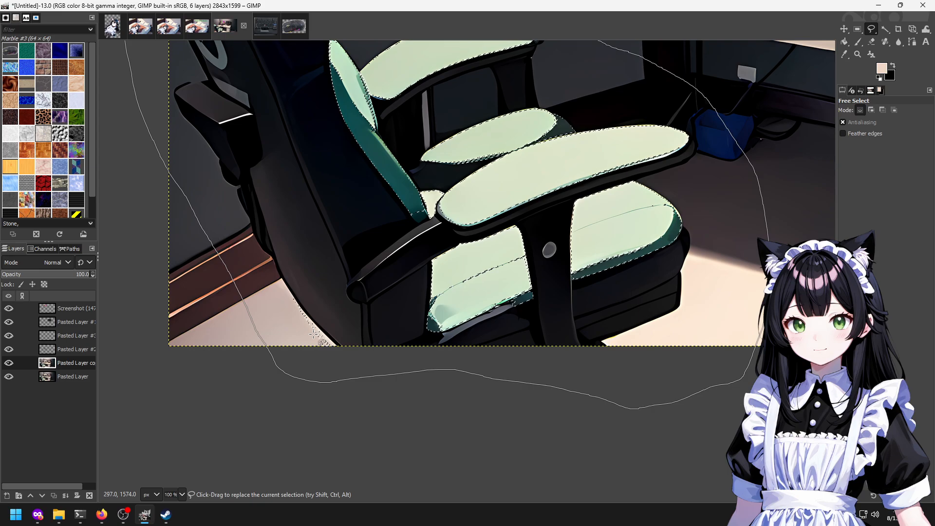
left_click(281, 281)
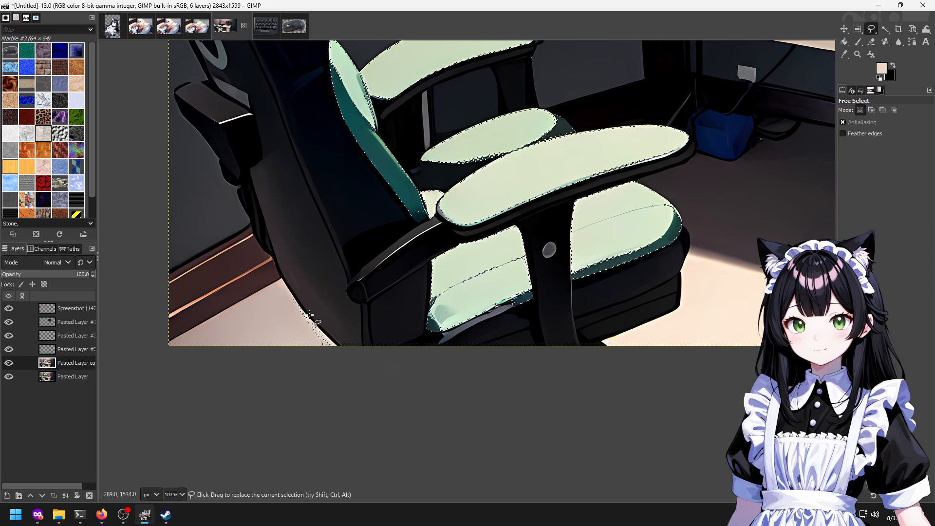
left_click_drag(429, 380, 416, 366)
left_click(281, 284)
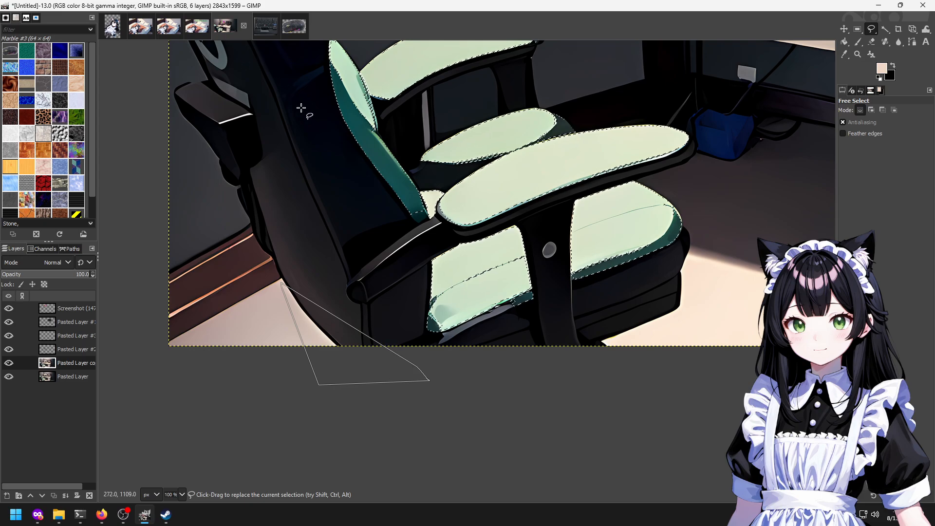
Grow the upholstery selection so it covers the thin edges and seams.
right_click(409, 122)
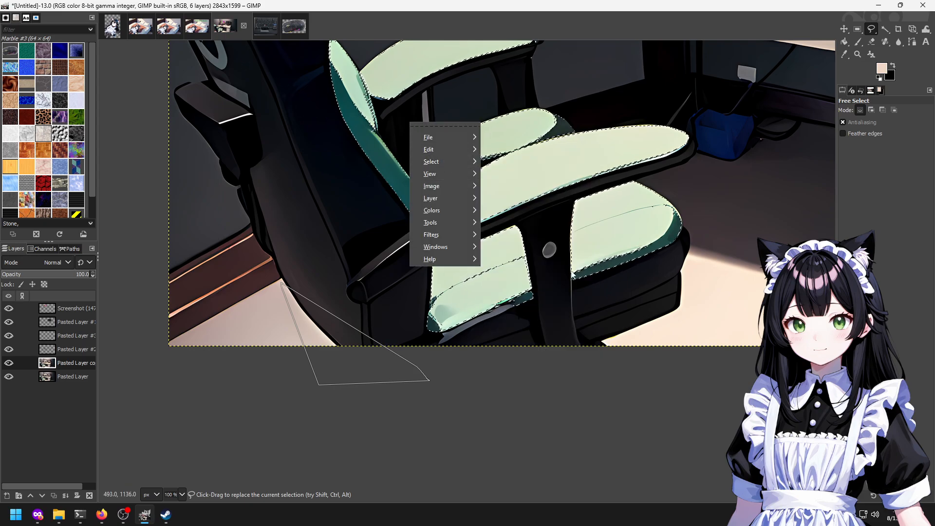
mouse_move(447, 164)
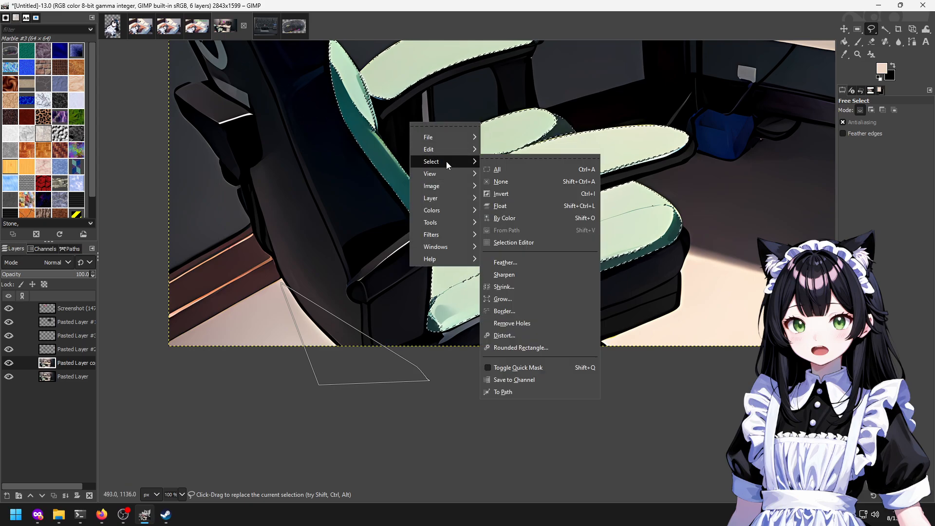
left_click(519, 299)
left_click(519, 335)
right_click(475, 232)
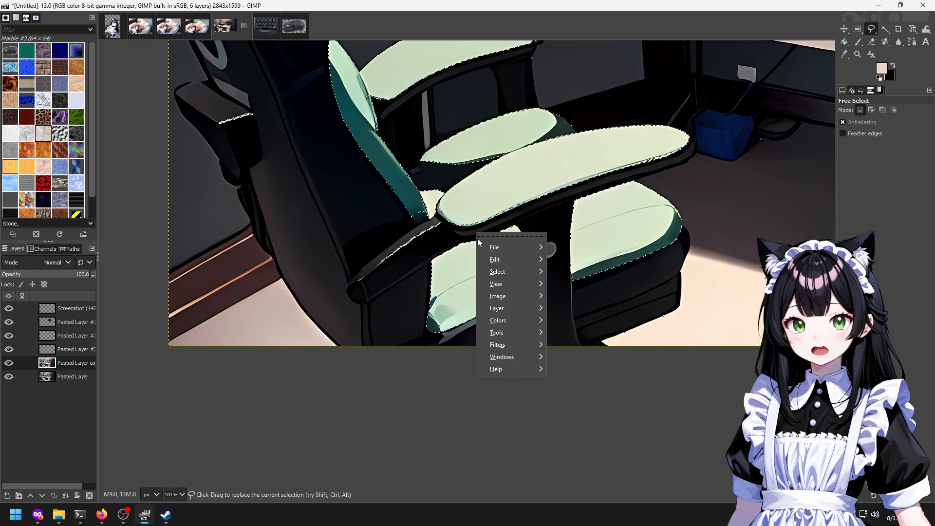
mouse_move(508, 318)
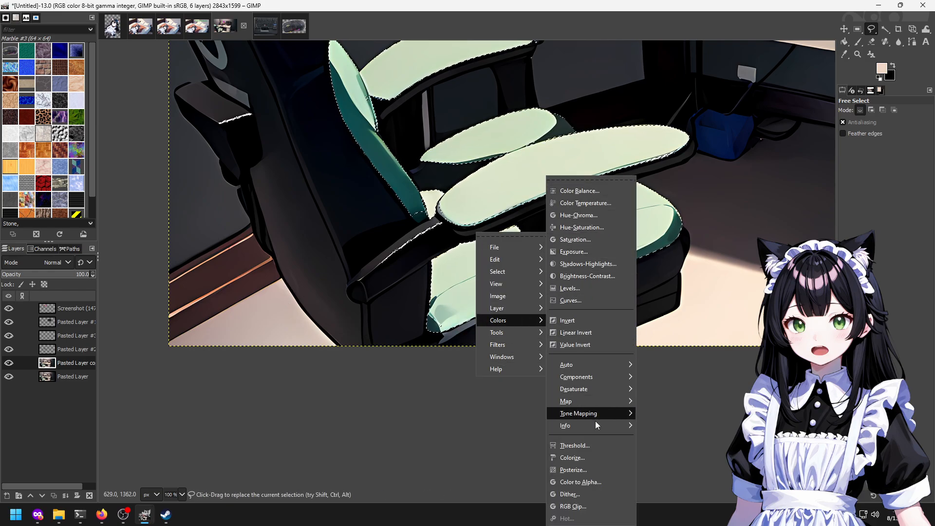
left_click(592, 462)
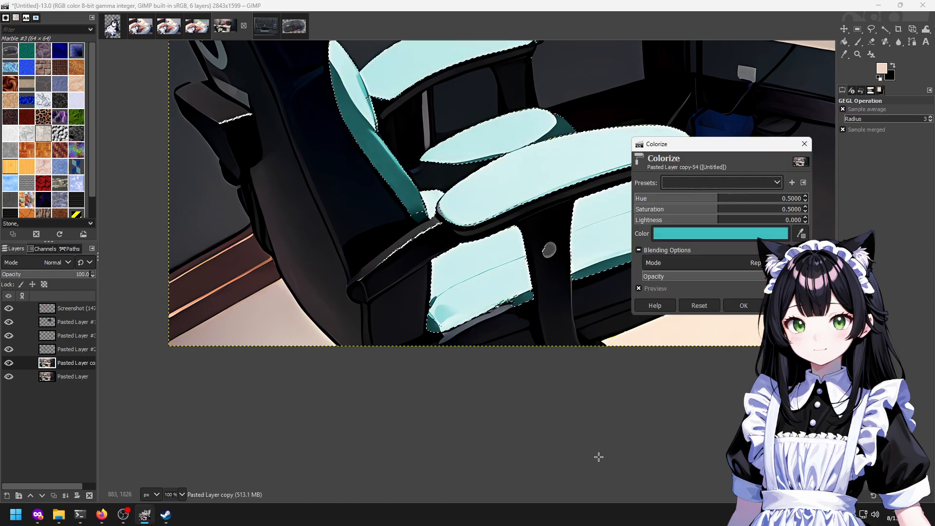
left_click(725, 229)
mouse_move(704, 224)
left_mouse_down()
mouse_move(703, 172)
mouse_move(687, 223)
left_mouse_up()
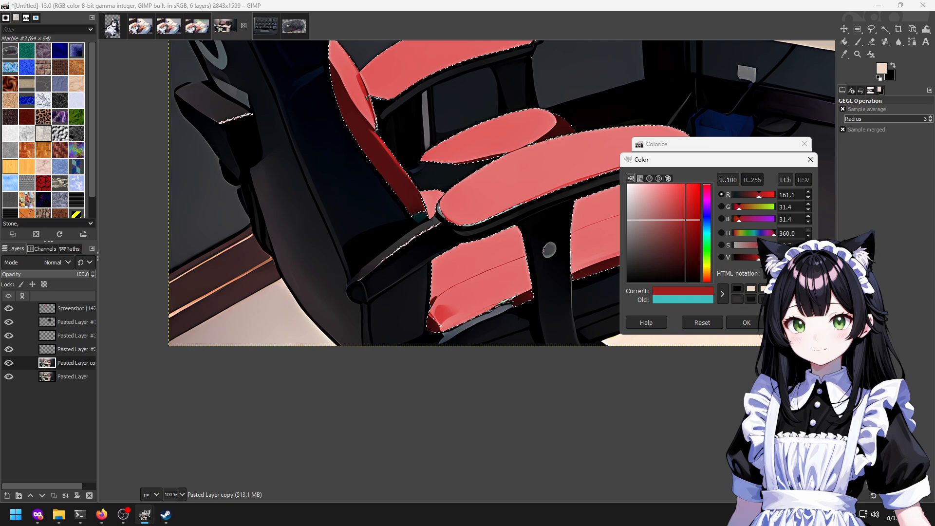
left_click_drag(759, 257, 758, 260)
left_click_drag(761, 257, 760, 257)
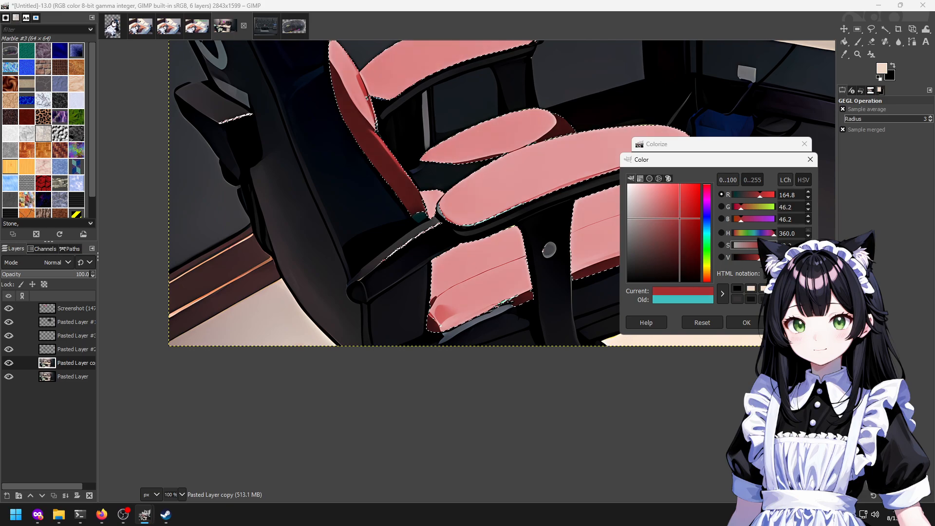
left_click(748, 322)
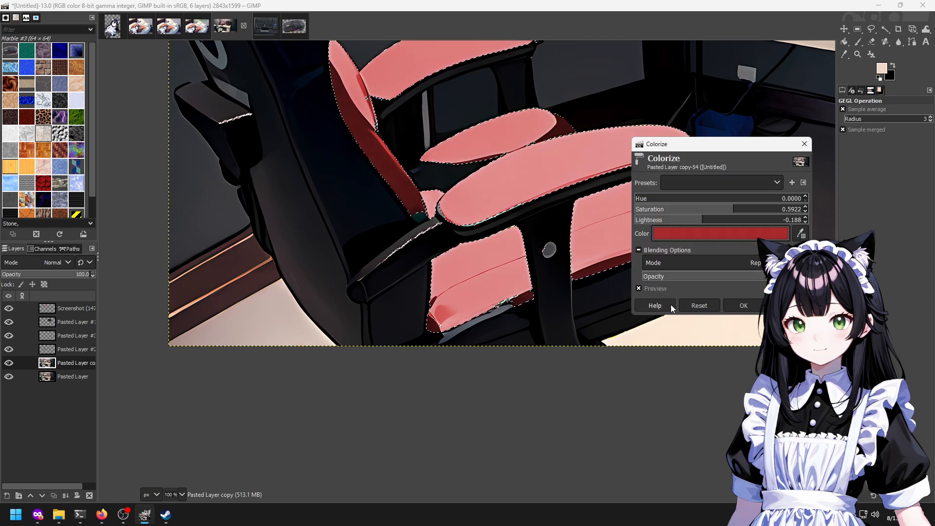
key("Escape")
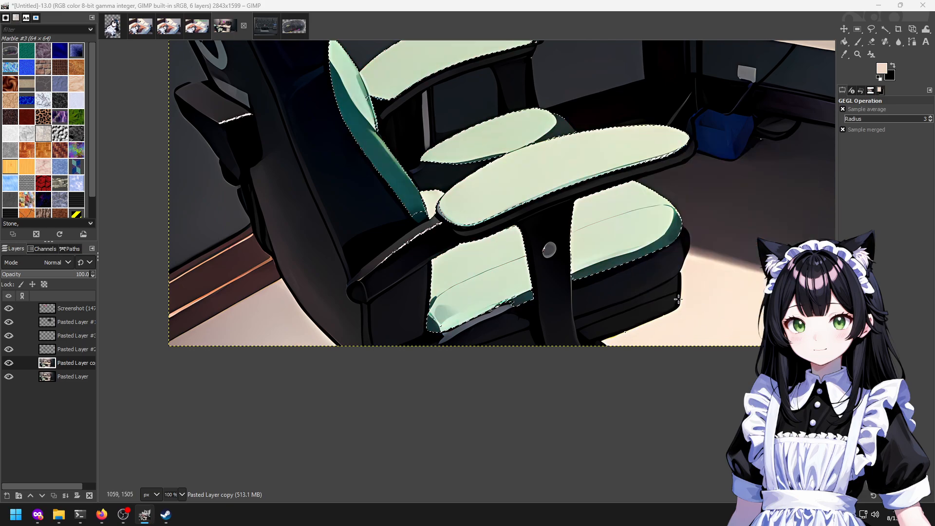
Add the unselected dark teal tip at the lower end of the backrest strip to the selection with Fuzzy Select.
scroll(411, 204, "up", 2)
scroll(459, 238, "up", 1)
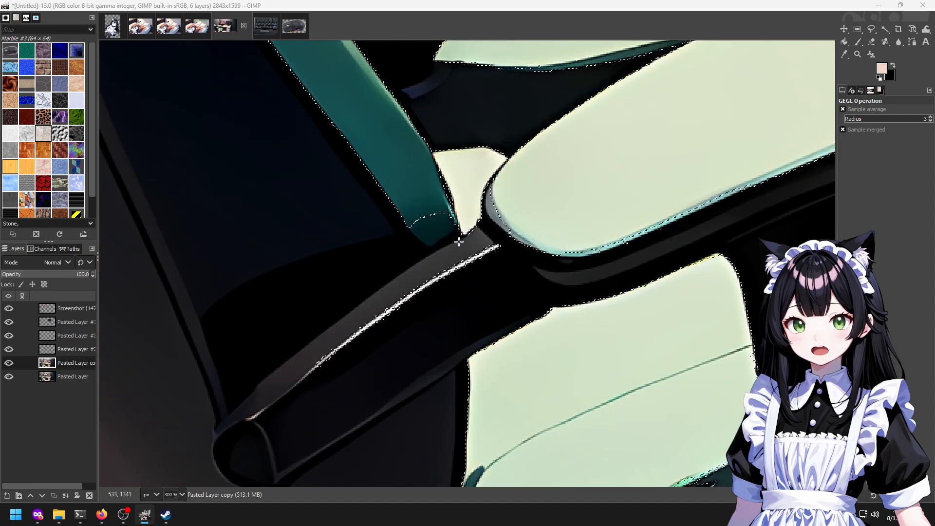
left_click(428, 227)
key("Escape")
left_click(885, 29)
left_click(451, 222, "shift")
scroll(411, 206, "up", 1)
left_click_drag(562, 140, 506, 307)
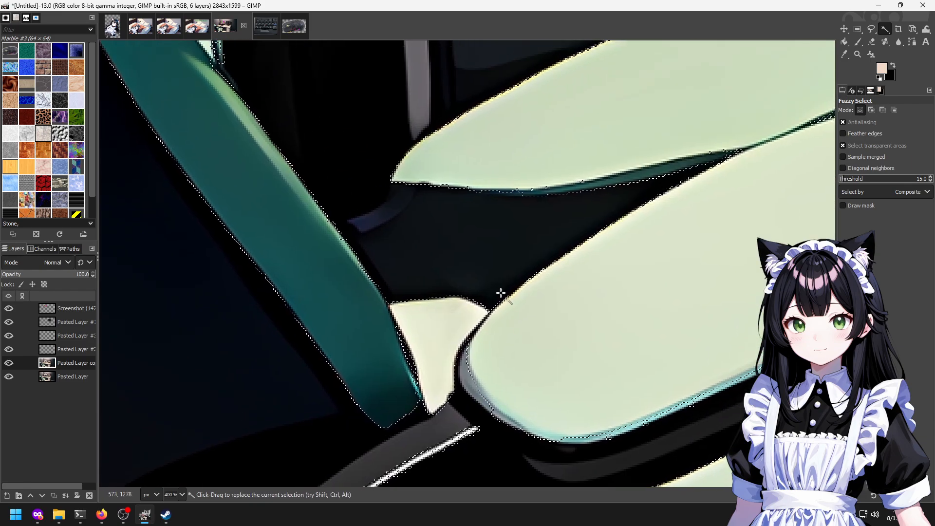
Add the missed pale pixels at the upper tip of the backrest's side strip to the selection.
scroll(506, 306, "down", 2)
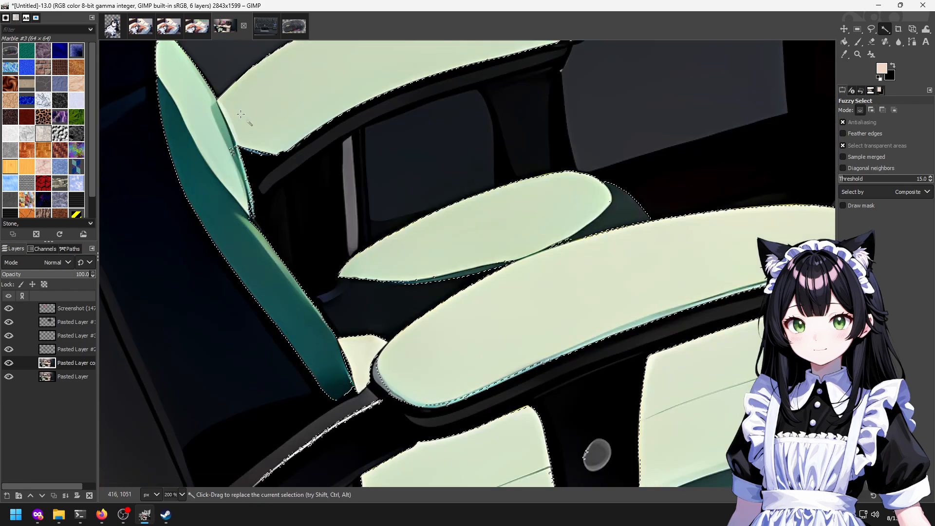
scroll(241, 114, "up", 4)
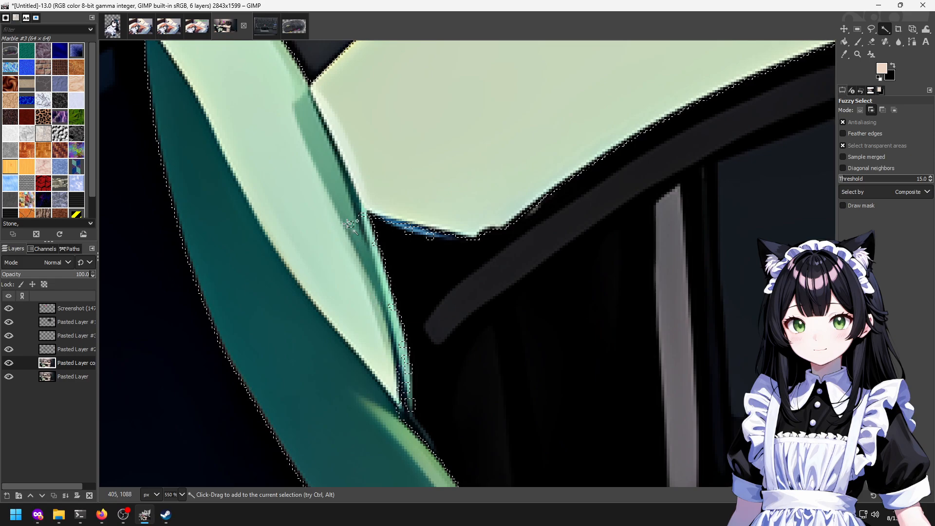
scroll(405, 407, "up", 2)
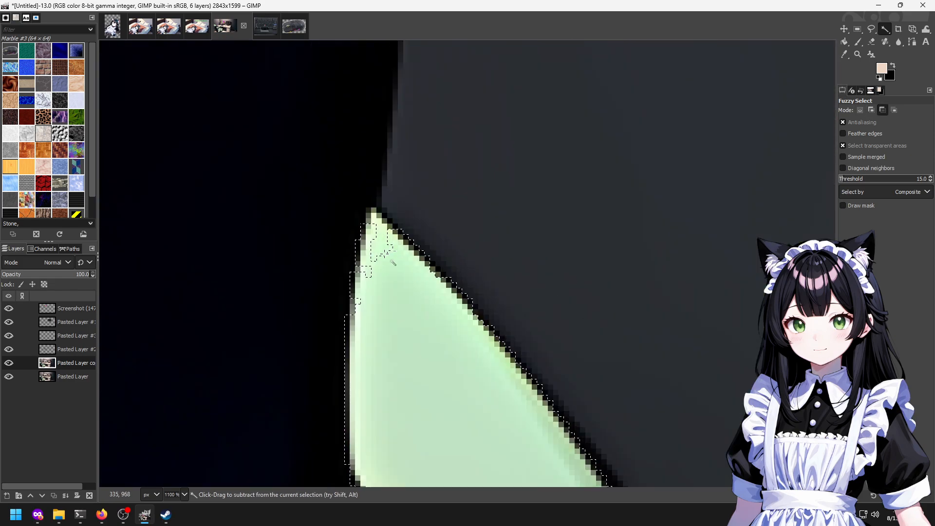
left_click(376, 249, "shift")
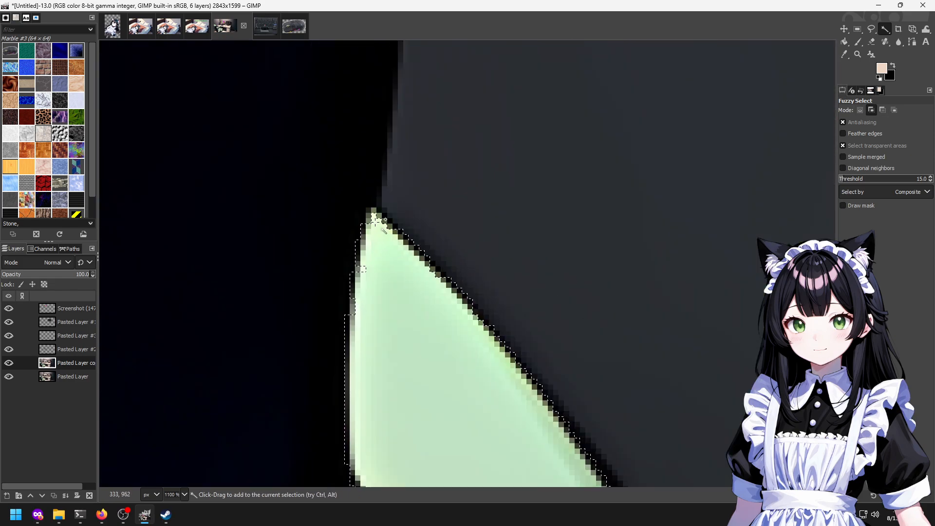
Add the blue shadow edge under the rear armrest, next to the backrest strip, to the selection.
scroll(375, 283, "down", 7)
left_click_drag(563, 325, 402, 261)
scroll(403, 261, "down", 2)
left_click_drag(572, 368, 392, 245)
scroll(392, 245, "up", 1)
scroll(392, 245, "up", 1)
left_click(384, 259, "shift")
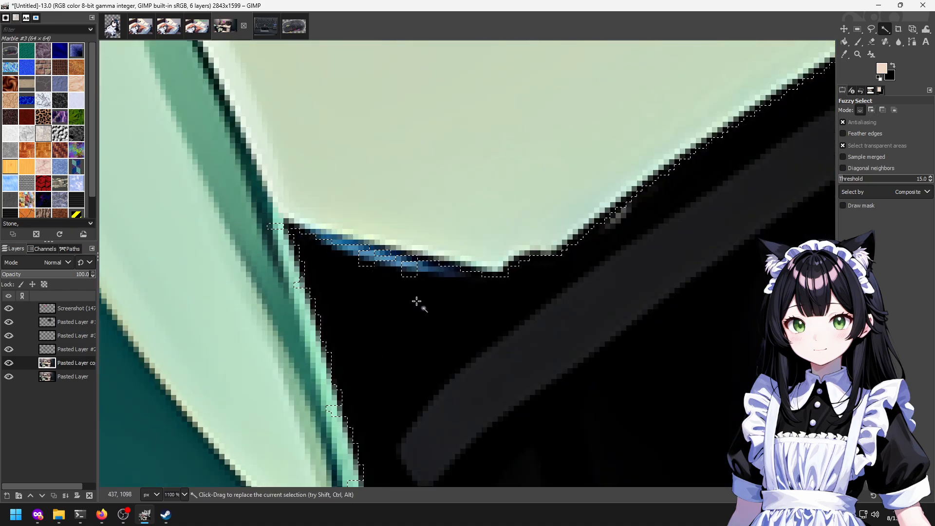
Subtract the white highlight on the near armrest's dark bracket from the selection with a polygonal Free Select outline.
scroll(417, 302, "down", 2)
left_click_drag(429, 390, 352, 194)
left_click_drag(414, 429, 381, 245)
left_click_drag(457, 458, 399, 204)
left_click_drag(553, 375, 422, 294)
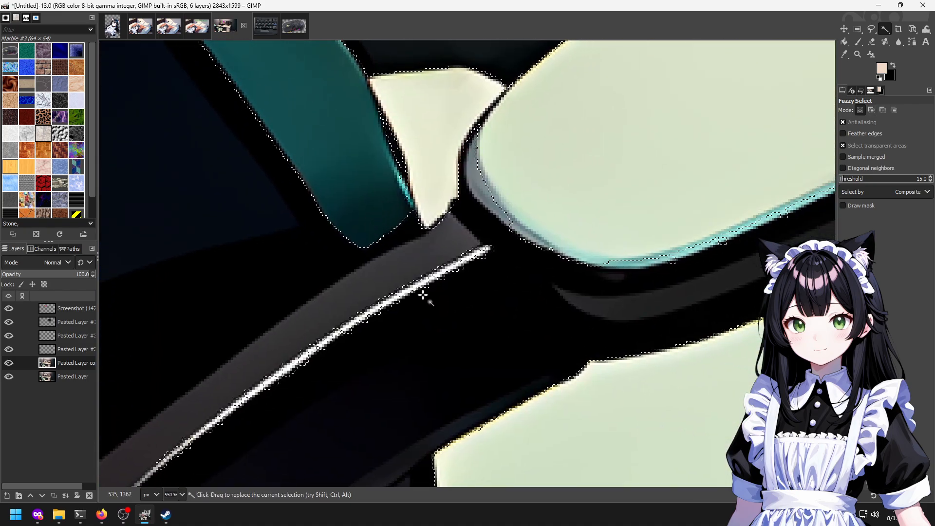
left_click_drag(301, 374, 404, 244)
key("f")
left_click(230, 361, "ctrl")
left_click(234, 352)
left_click(437, 167)
left_click(579, 102)
left_click(605, 107)
left_click(618, 166)
left_click(295, 382)
left_click(230, 360)
Subtract the stray spot on the round grey button of the near armrest's post from the selection with a Free Select outline.
scroll(461, 320, "down", 2)
left_click_drag(666, 299, 430, 205)
left_click_drag(547, 261, 356, 221)
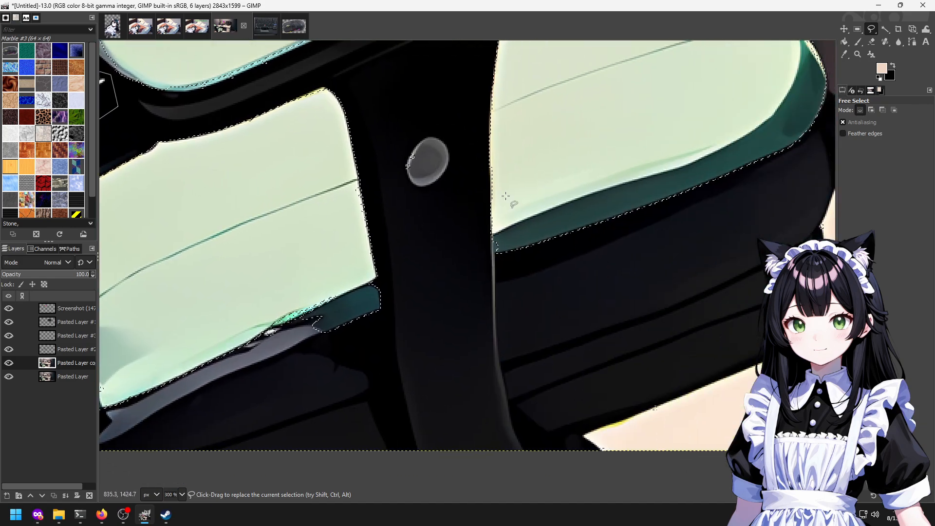
left_click(394, 186)
left_click(415, 106)
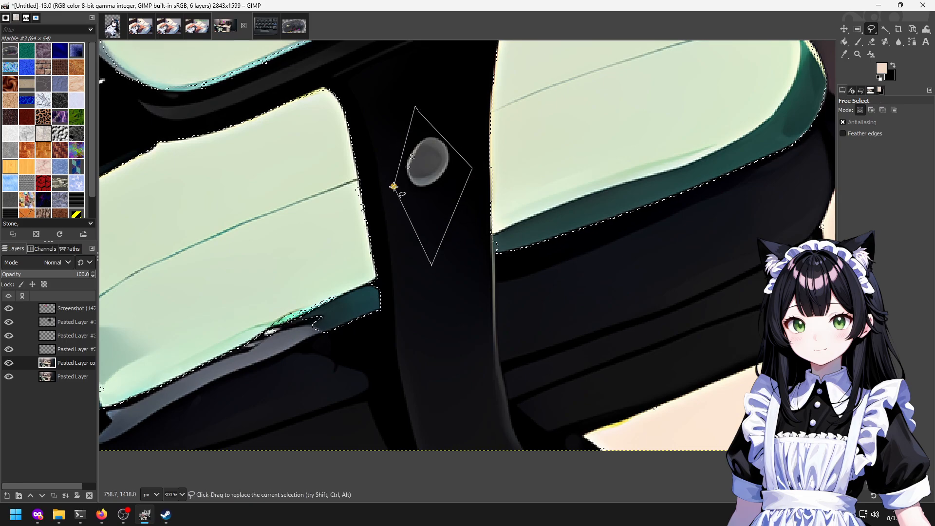
key("Escape")
Add the missed pixels at the seam of the front seat cushion to the selection with Fuzzy Select and check the cushion's edges.
key("u")
left_click(320, 191, "shift")
scroll(240, 322, "up", 2)
scroll(409, 250, "down", 3)
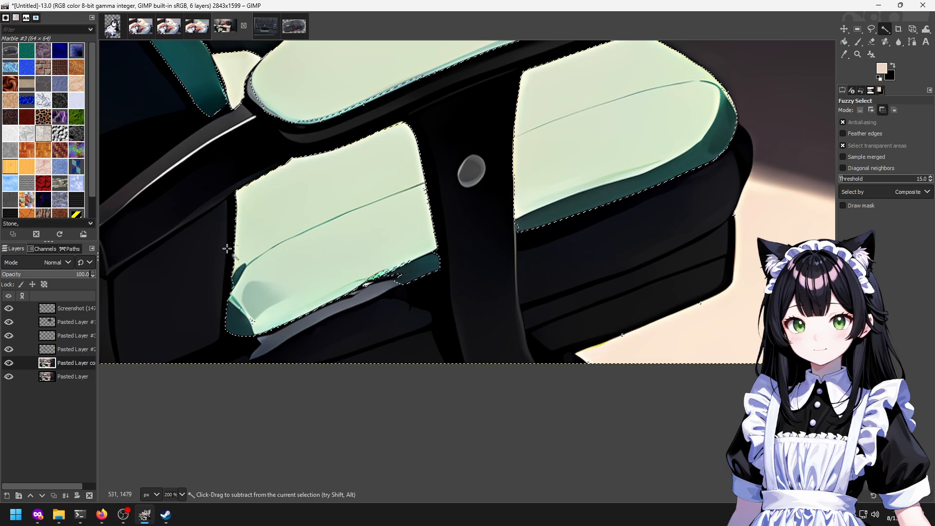
scroll(227, 246, "up", 4)
scroll(343, 390, "up", 2)
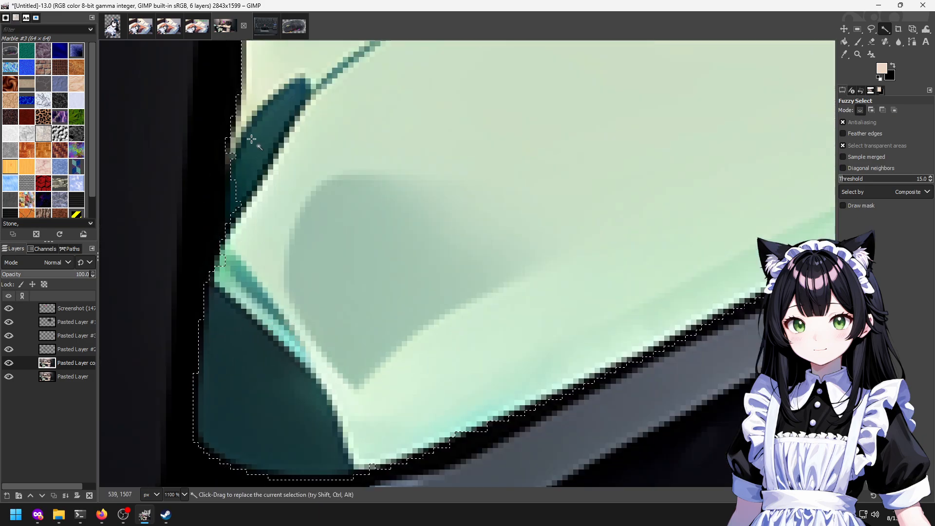
scroll(232, 197, "down", 4)
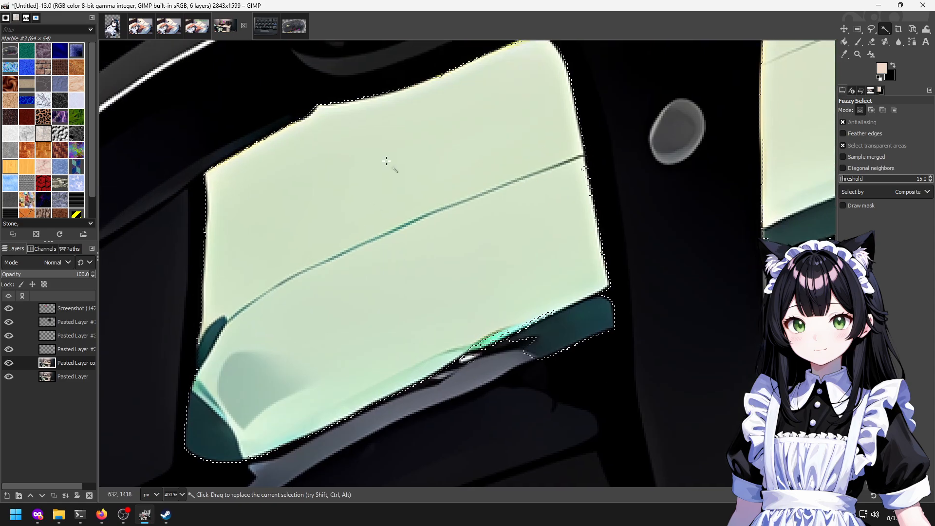
scroll(636, 315, "down", 1)
left_click_drag(675, 200, 407, 363)
left_click_drag(534, 452, 572, 284)
scroll(477, 292, "up", 3)
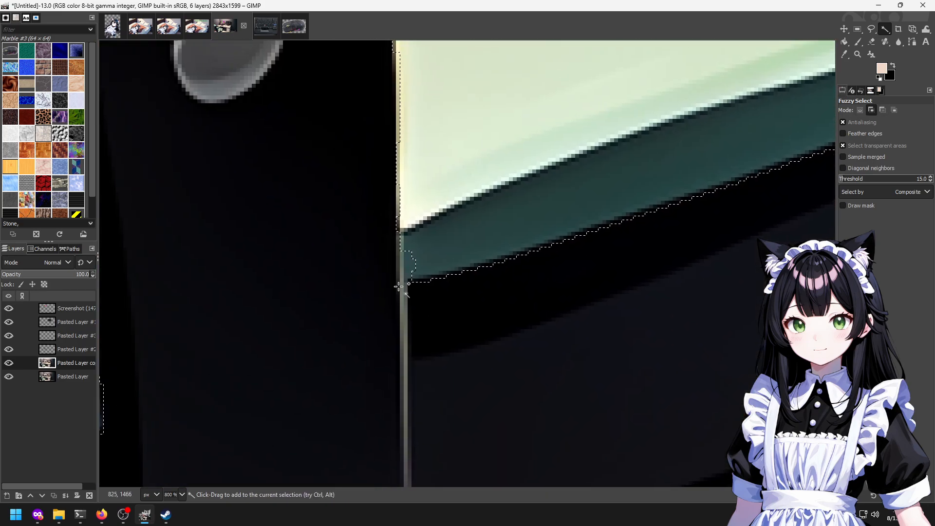
Add the pale cyan highlight under the near armrest's front end to the selection with Fuzzy Select.
scroll(406, 244, "down", 4)
left_click_drag(518, 194, 319, 369)
scroll(547, 252, "up", 3)
scroll(337, 195, "up", 2)
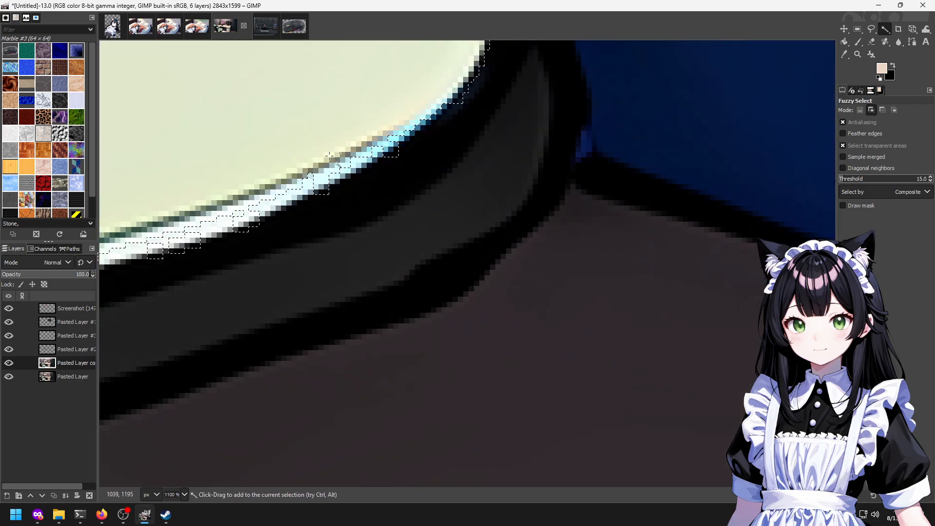
left_click(224, 222, "shift")
scroll(224, 223, "down", 1)
Add the small unselected hole near the rounded tip of the pale cushion between the armrests to the selection.
left_click_drag(224, 223, 411, 330)
scroll(423, 163, "down", 1)
scroll(624, 313, "up", 2)
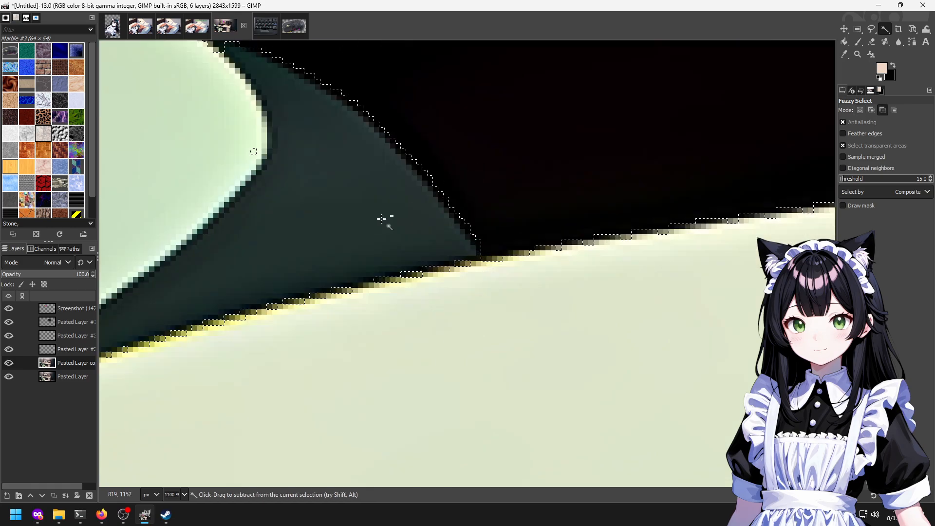
left_click(252, 149, "shift")
left_click_drag(250, 213, 511, 183)
Check with Quick Mask and add the unmasked dark sliver between the middle cushion and the near armrest to the selection.
key("shift+q")
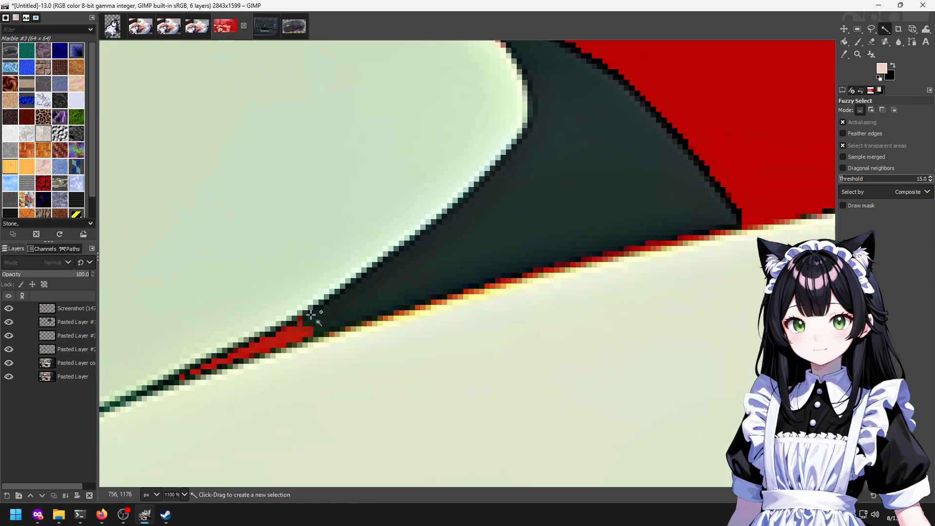
key("shift+q")
left_click(283, 350, "shift")
left_click(236, 351, "shift")
left_click(224, 360, "shift")
scroll(460, 311, "down", 5)
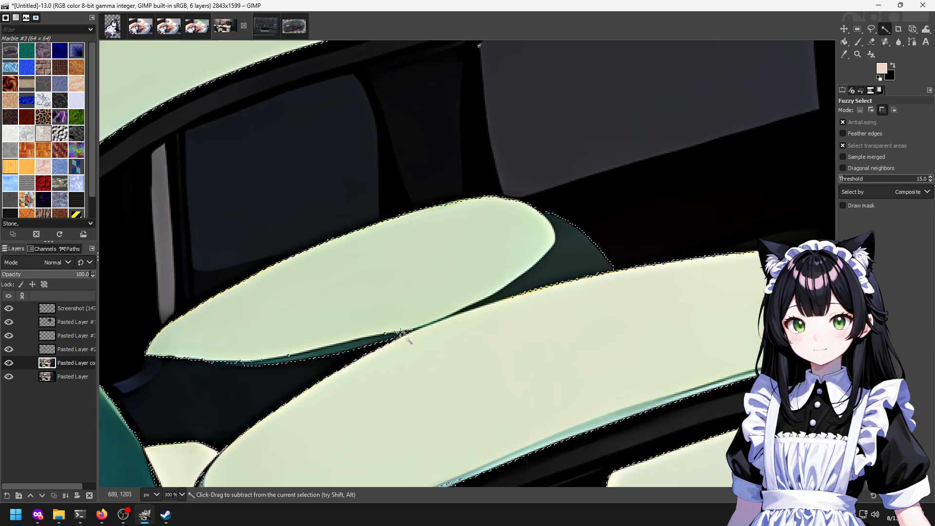
Examine the selection's coverage of the whole chair in Quick Mask for missed or stray areas.
key("shift+q")
scroll(545, 293, "down", 2)
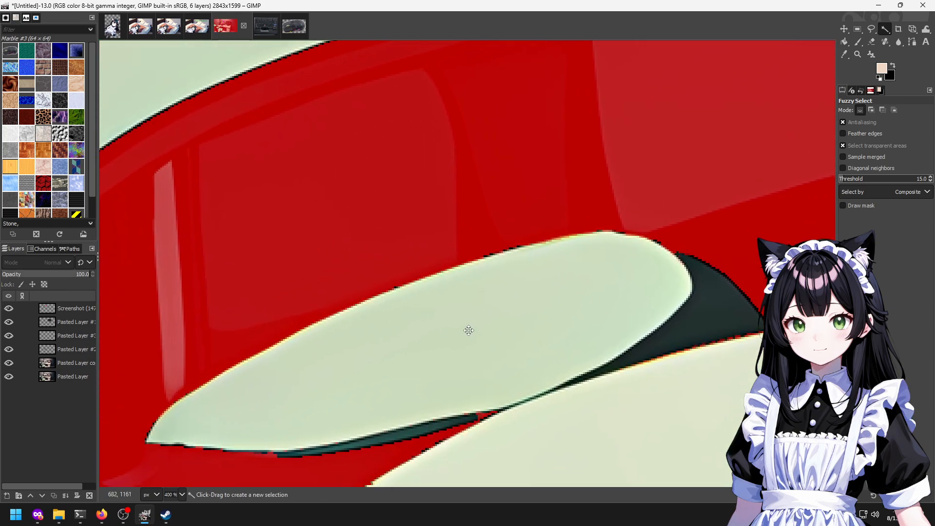
scroll(379, 288, "down", 4)
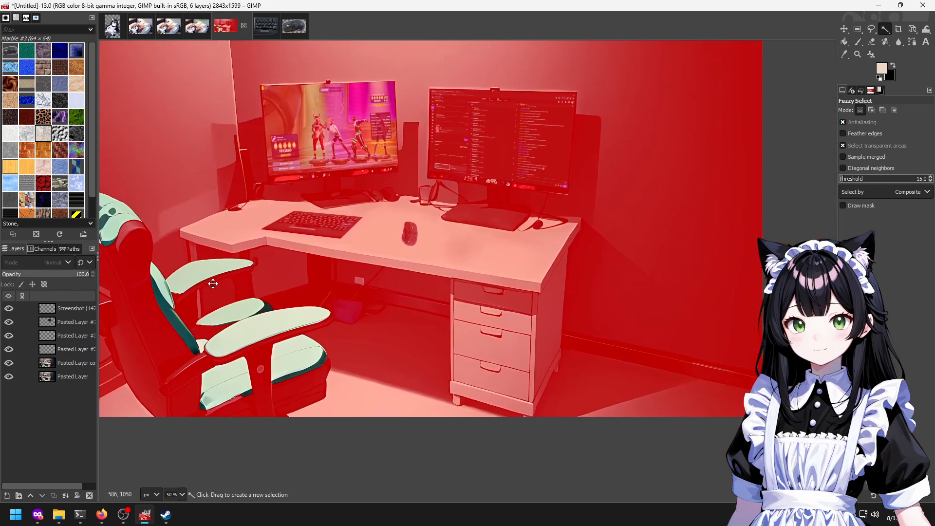
scroll(276, 304, "up", 3)
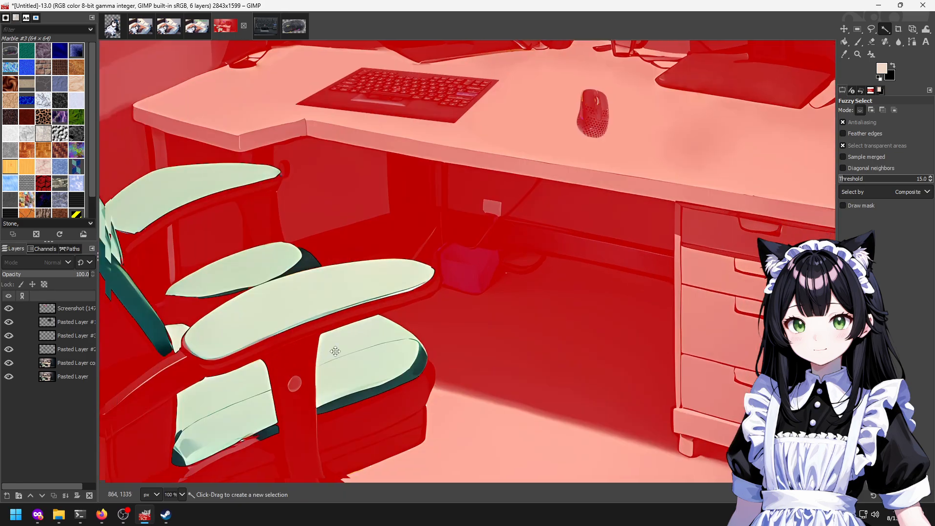
key("ctrl+q")
key("Escape")
scroll(355, 286, "up", 1)
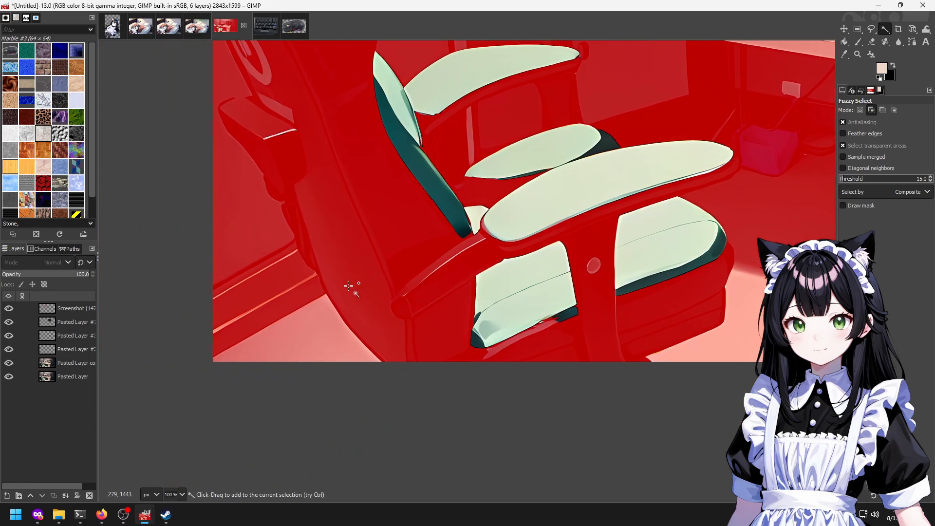
key("shift+q")
Subtract the white highlight on the bracket behind the backrest from the selection with a polygonal Free Select outline.
scroll(415, 232, "up", 1)
key("f")
left_click(324, 179)
left_click(407, 151)
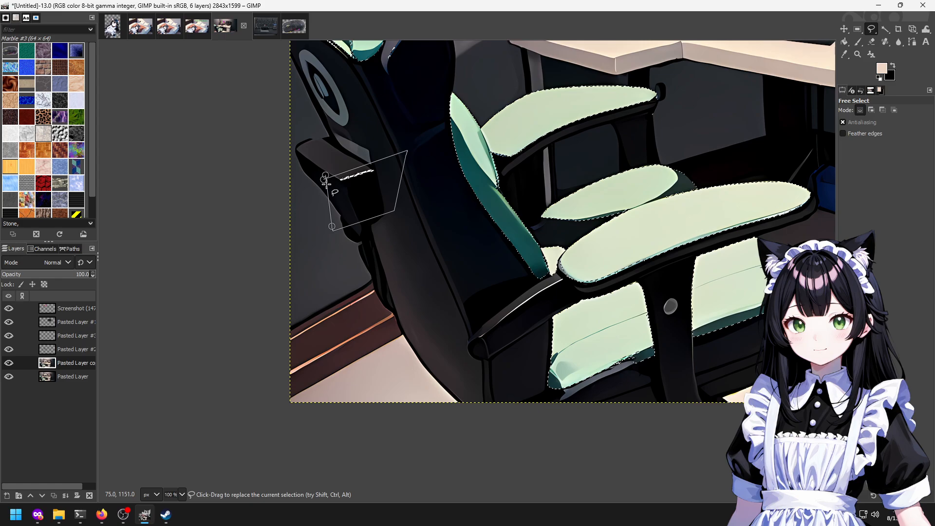
left_click(325, 180)
Add the missed cyan edge pixels along the underside of the near armrest's rear end to the selection with Fuzzy Select.
left_click_drag(460, 235, 367, 279)
scroll(428, 184, "up", 3)
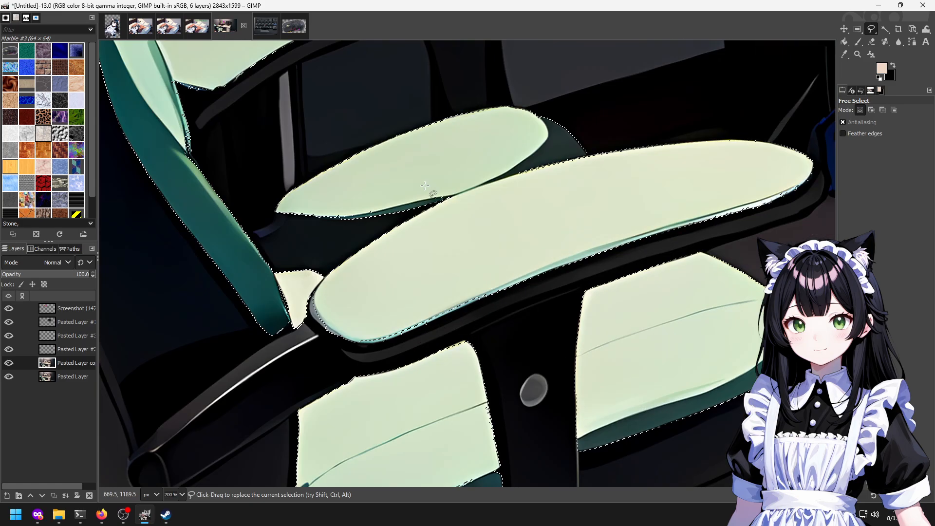
left_click_drag(352, 238, 372, 266)
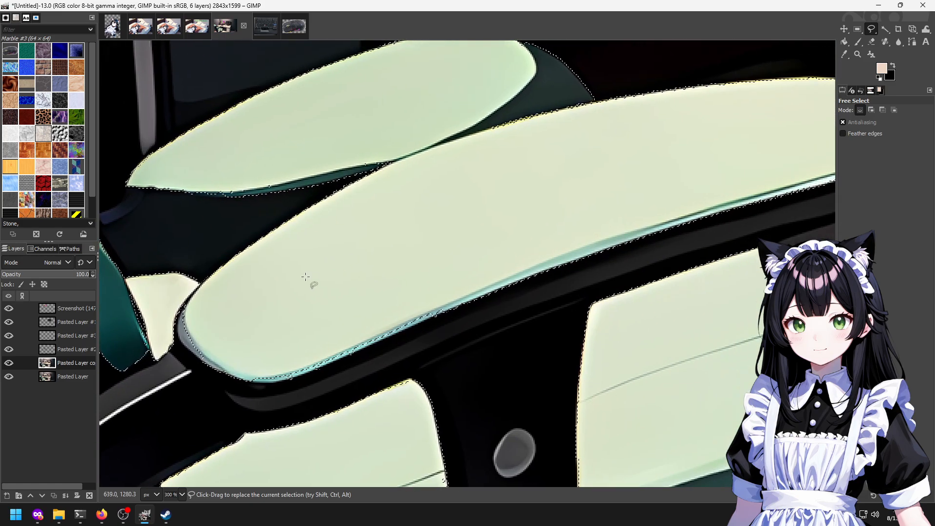
left_click_drag(345, 343, 256, 356)
scroll(256, 355, "up", 1)
key("u")
scroll(234, 389, "up", 1)
mouse_move(234, 390)
left_mouse_down()
mouse_move(338, 361)
mouse_move(239, 380)
left_mouse_up()
scroll(239, 381, "up", 1)
left_click_drag(263, 347, 358, 320)
left_click(258, 355, "shift")
left_click(184, 372, "shift")
scroll(192, 340, "down", 1)
left_click_drag(425, 282, 294, 328)
left_click_drag(466, 333, 297, 360)
scroll(297, 360, "up", 2)
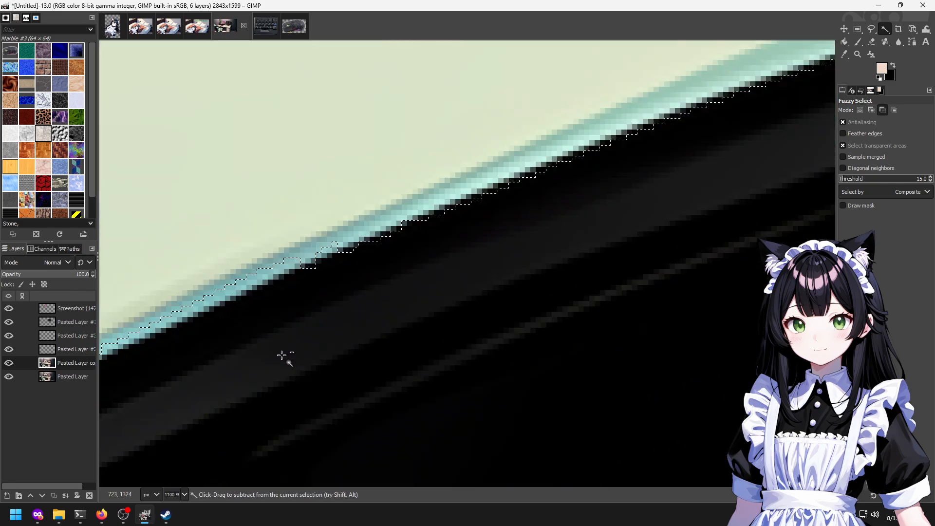
Add more of the blue shadow edge under the far armrest, next to the backrest strip, to the selection by adjusting the Fuzzy Select threshold.
scroll(297, 359, "down", 1)
scroll(246, 380, "down", 1)
scroll(251, 336, "down", 1)
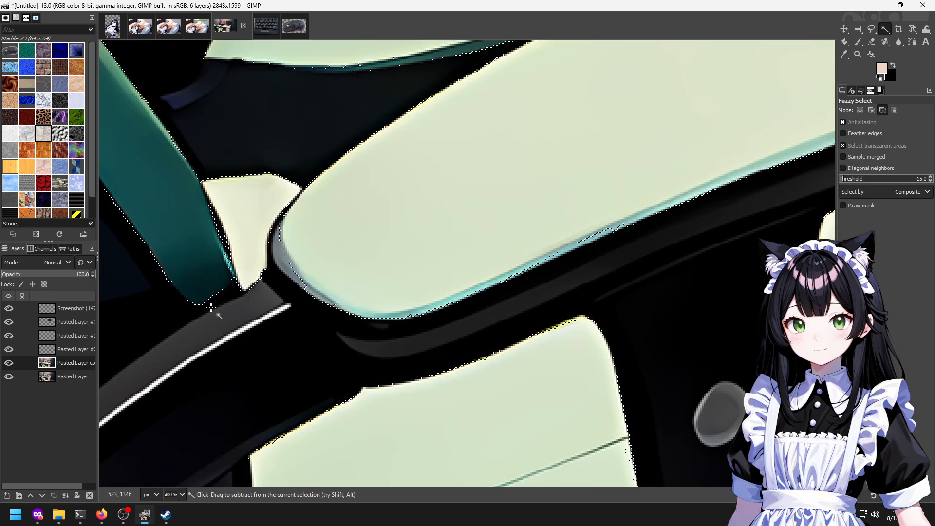
scroll(381, 324, "down", 1)
scroll(382, 167, "down", 1)
left_click_drag(692, 121, 633, 310)
scroll(633, 311, "up", 2)
left_click_drag(301, 184, 536, 232)
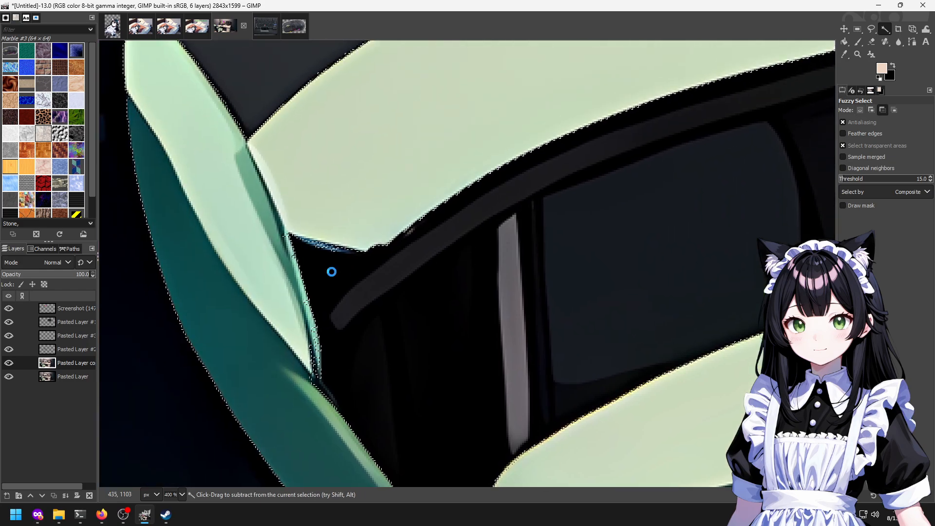
scroll(332, 272, "up", 3)
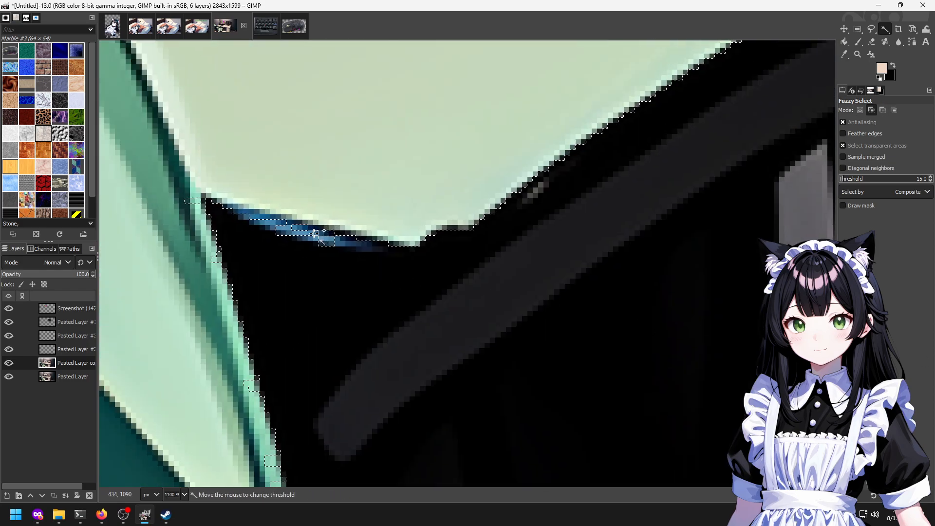
left_click_drag(281, 222, 263, 222)
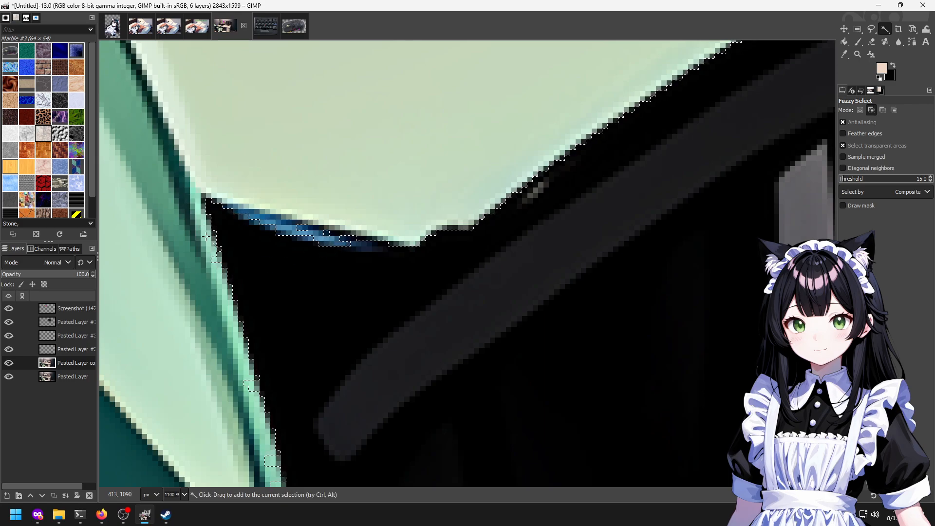
Subtract the blue patch beside the far armrest's front tip from the selection with a Free Select outline.
scroll(215, 260, "down", 5)
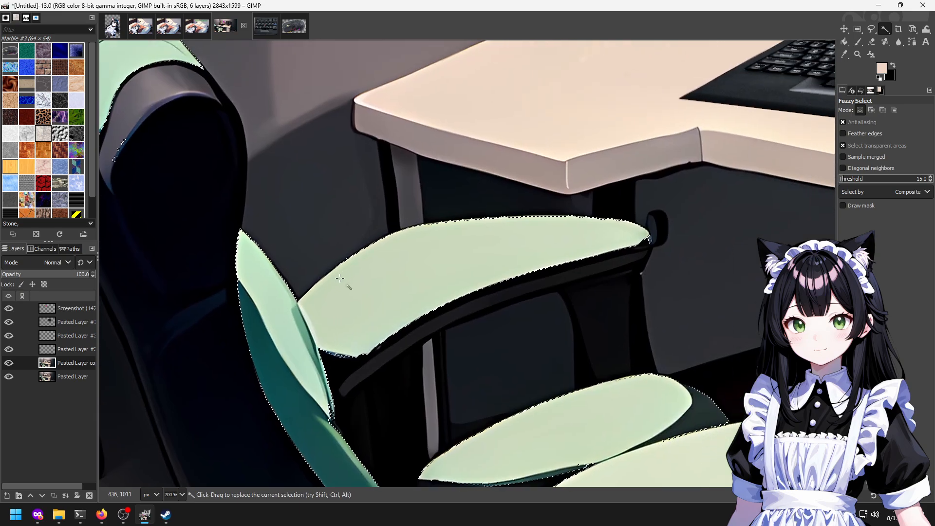
scroll(346, 258, "up", 4)
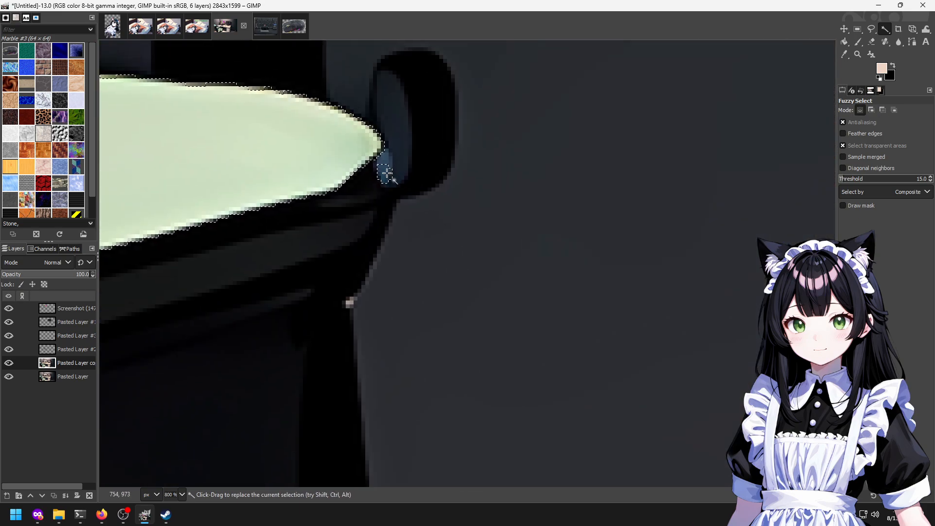
key("f")
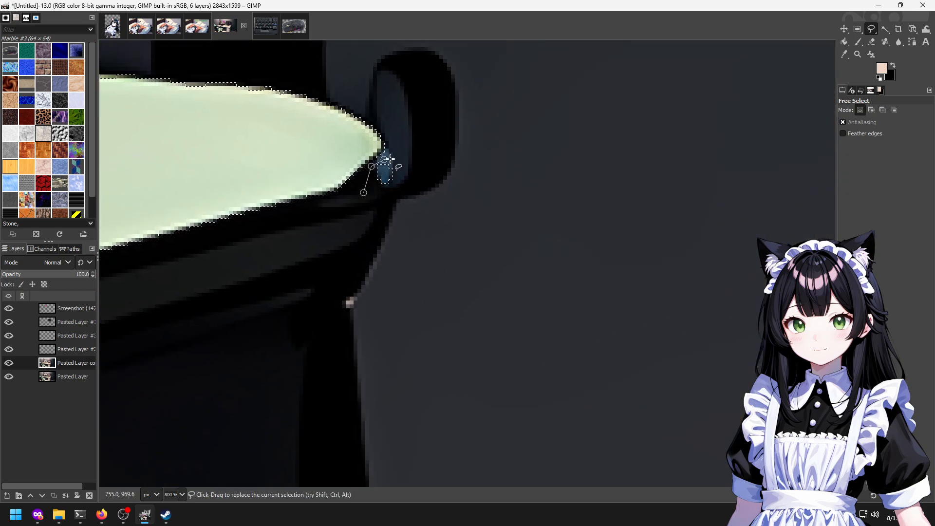
left_click(365, 191)
scroll(389, 209, "down", 6)
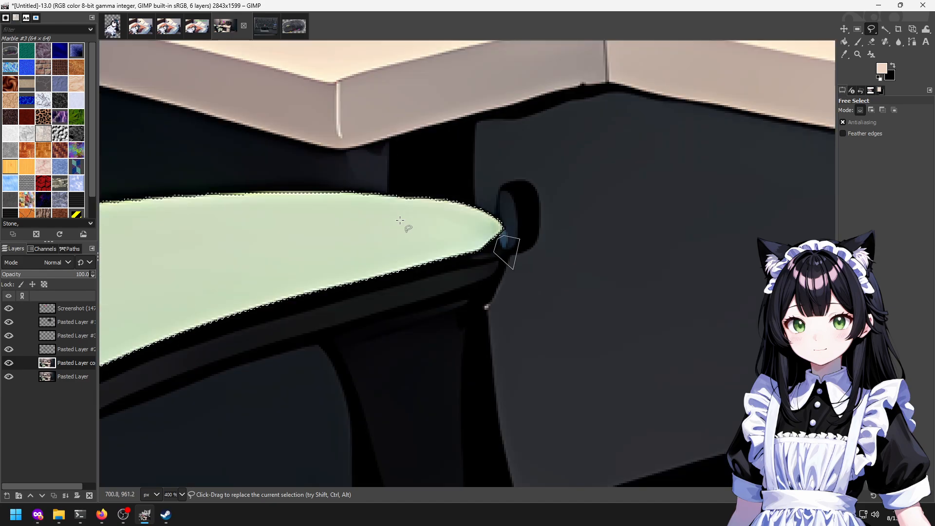
Subtract the stray area around the white highlight on the grey rail below the seat cushion with a four-point Free Select outline.
scroll(375, 223, "down", 1)
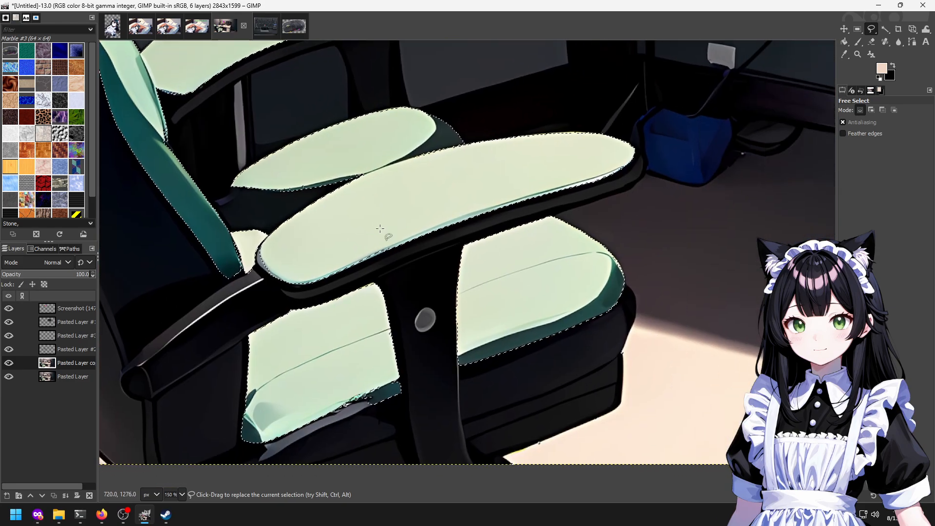
scroll(432, 288, "up", 7)
scroll(385, 322, "down", 4)
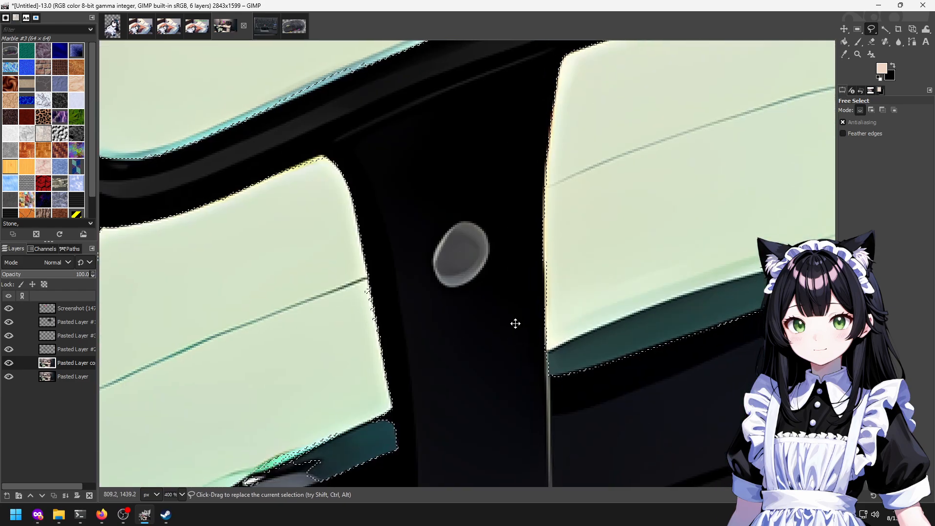
scroll(511, 334, "up", 1)
key("u")
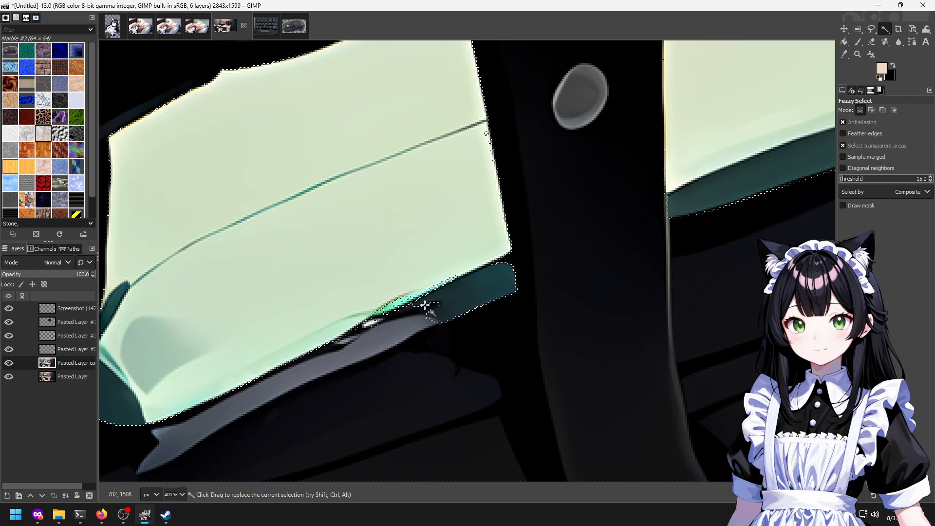
key("f")
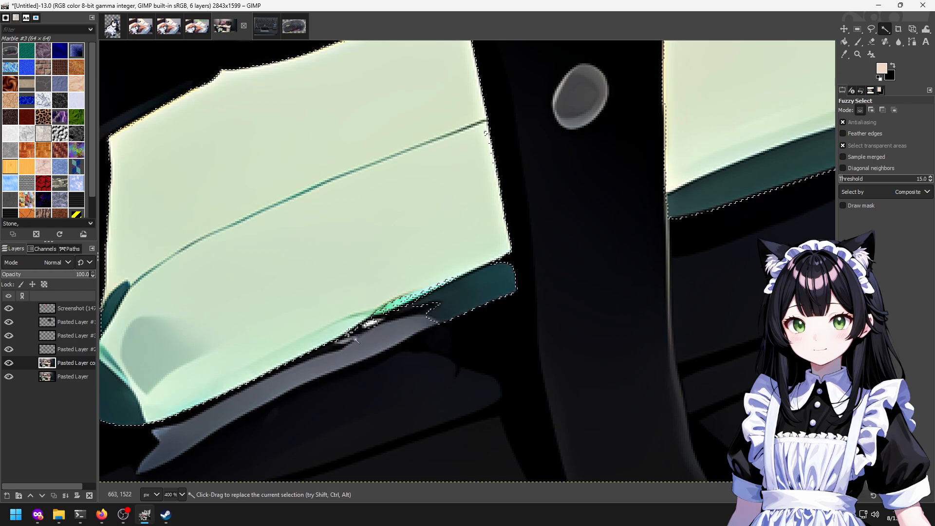
scroll(370, 323, "up", 2)
scroll(282, 294, "left", 5)
scroll(282, 294, "down", 2)
left_click(214, 310)
left_click(265, 280)
left_click(302, 303)
left_click(241, 343)
scroll(271, 327, "down", 2)
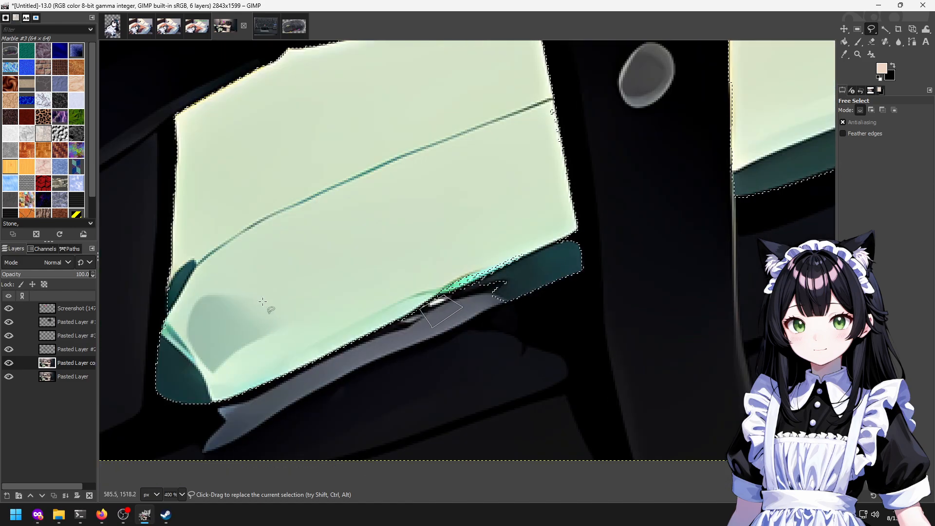
Grow the upholstery selection by 1 px.
right_click(270, 296)
mouse_move(289, 337)
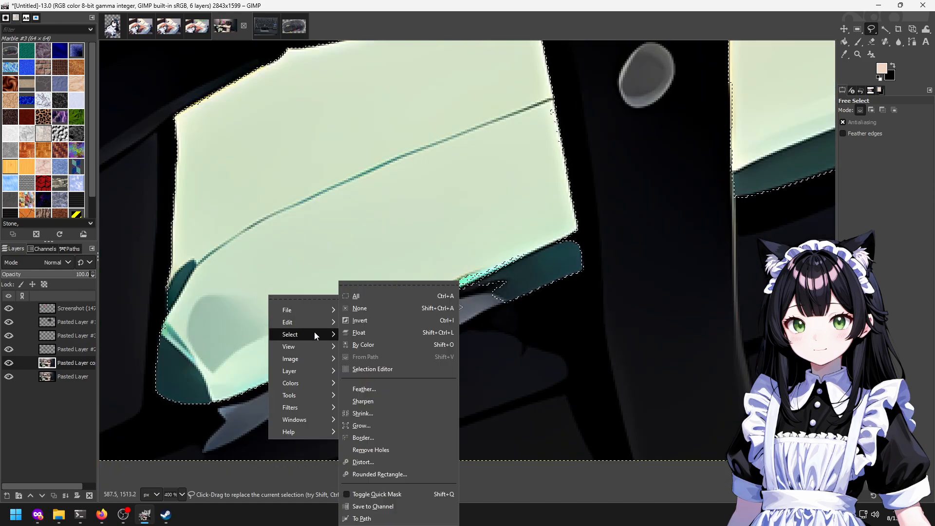
left_click(366, 425)
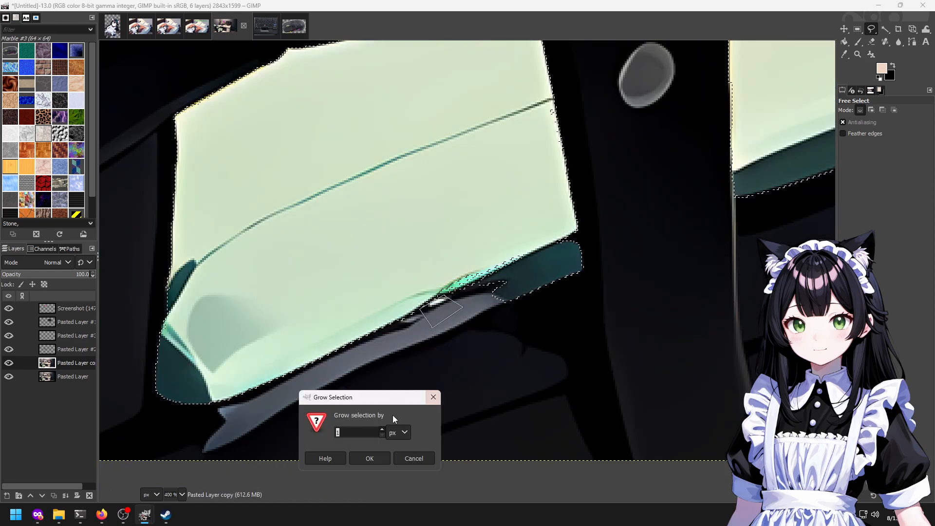
left_click(370, 458)
Desaturate the selected chair upholstery to a pale neutral grey with Hue-Saturation and apply the change.
right_click(343, 217)
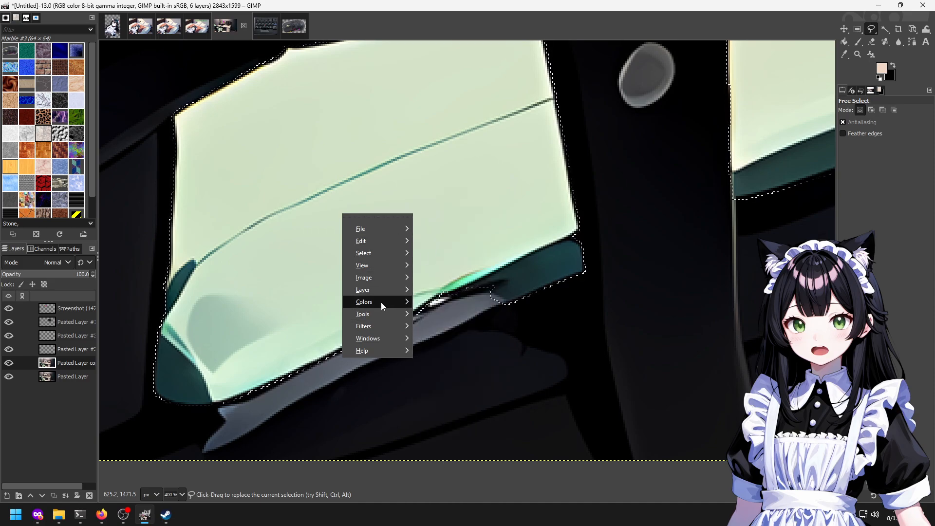
mouse_move(381, 302)
left_click(465, 224)
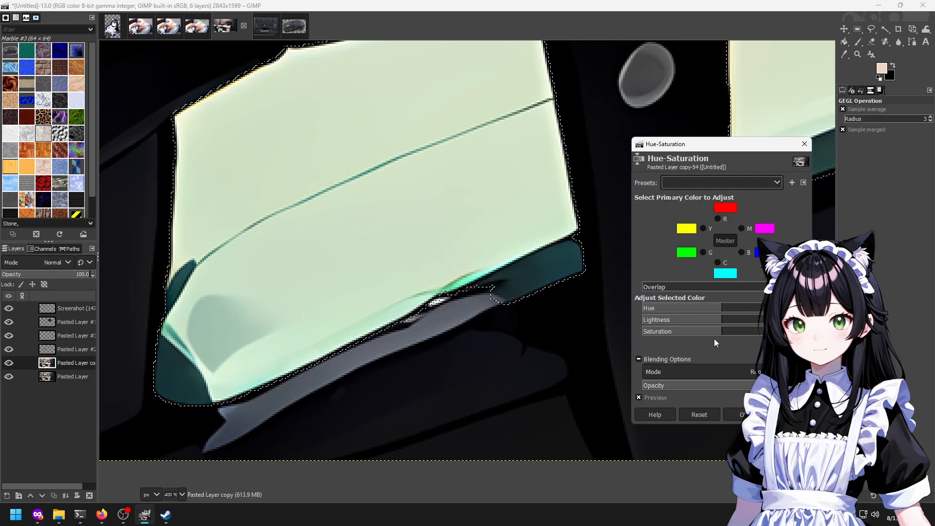
left_click_drag(712, 331, 658, 331)
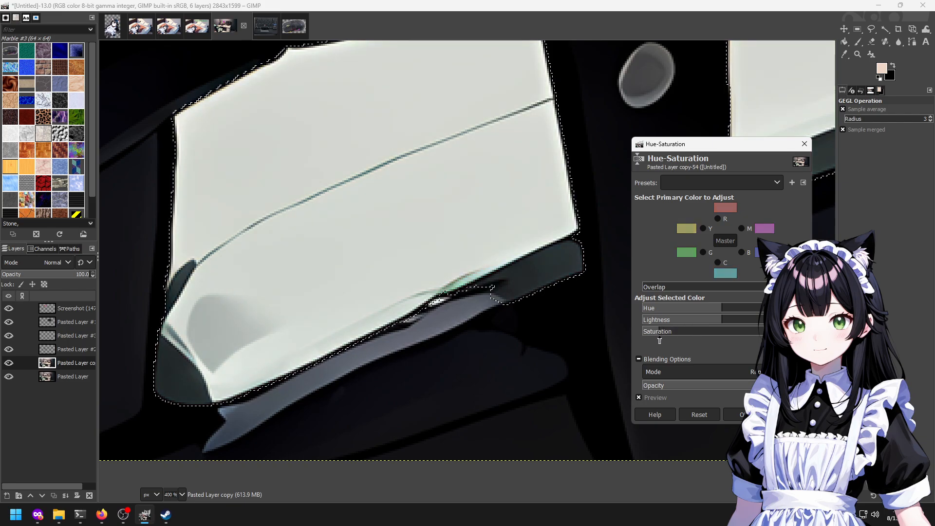
scroll(499, 272, "down", 4)
left_click_drag(499, 272, 395, 449)
left_click(735, 413)
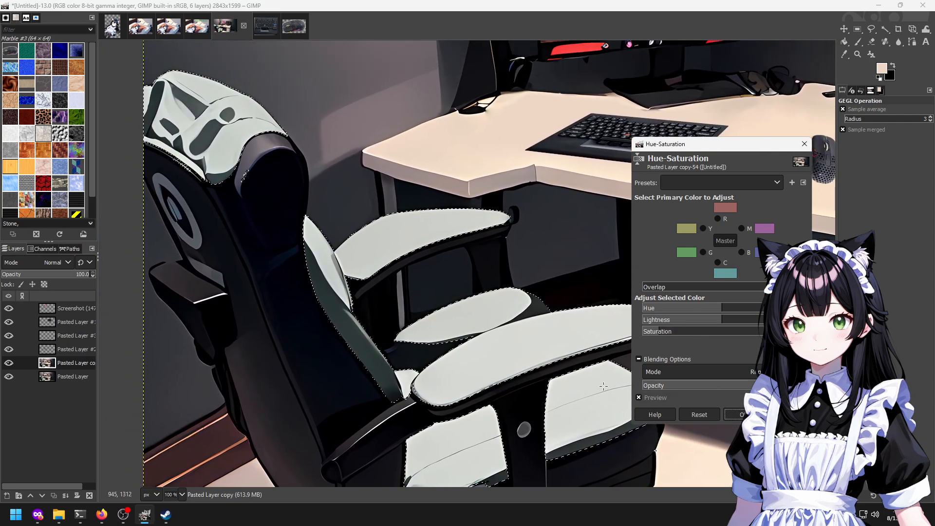
scroll(659, 336, "down", 3)
left_click_drag(660, 337, 335, 317)
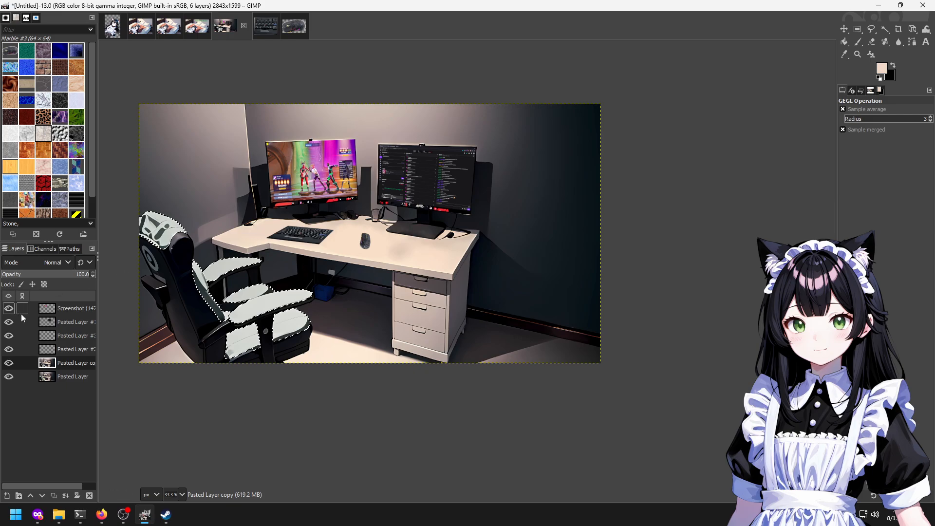
key("alt+Return")
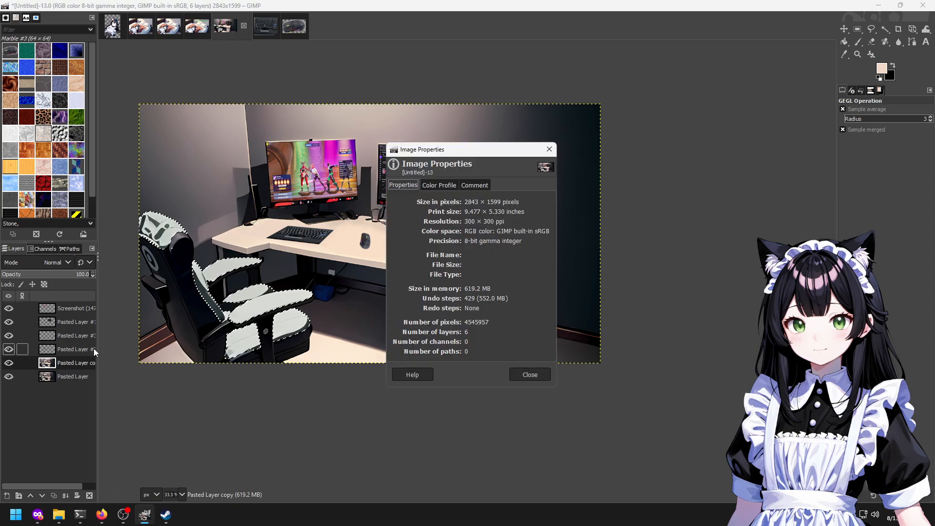
left_click(529, 374)
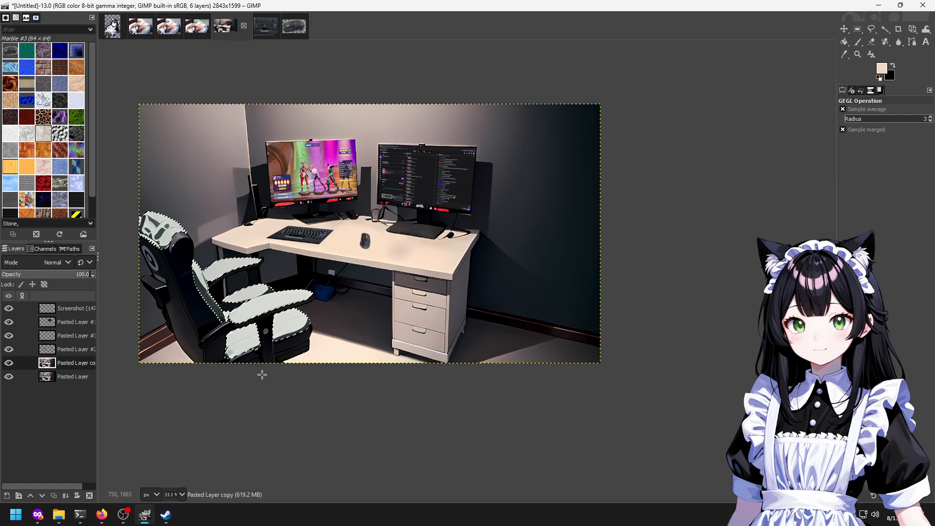
Paint over the red and colored marks on the left and middle parts of the left monitor's lower bezel with its sampled black.
left_click_drag(297, 384, 468, 359)
left_click_drag(562, 211, 513, 335)
scroll(621, 309, "up", 3)
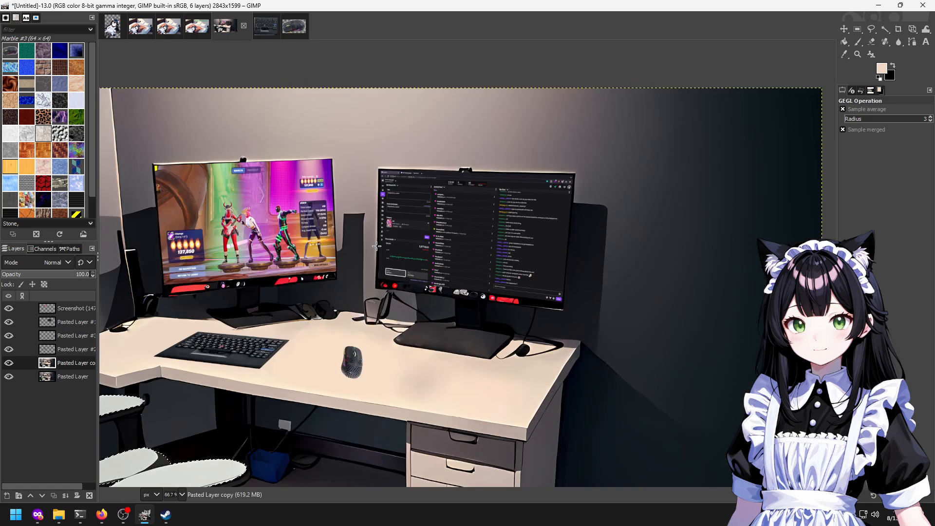
left_click_drag(411, 253, 441, 270)
left_click_drag(622, 282, 750, 281)
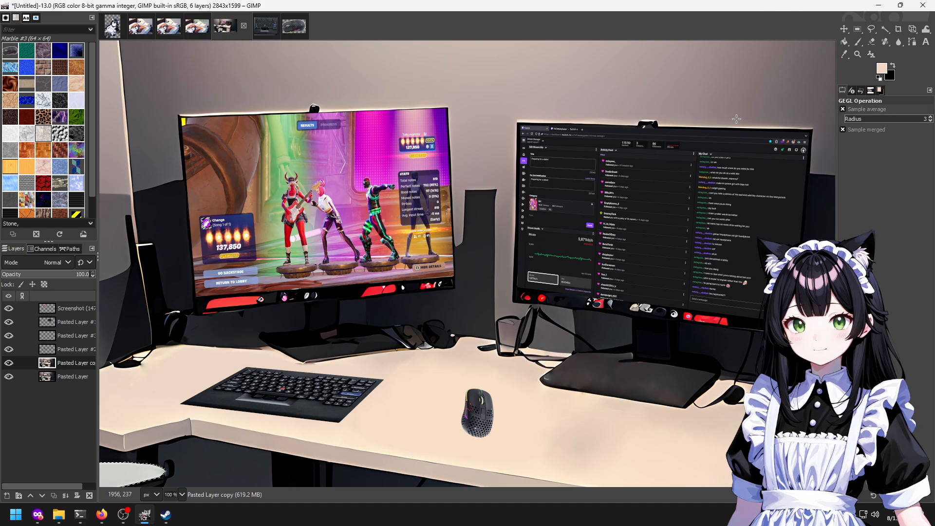
scroll(427, 331, "up", 3)
key("p")
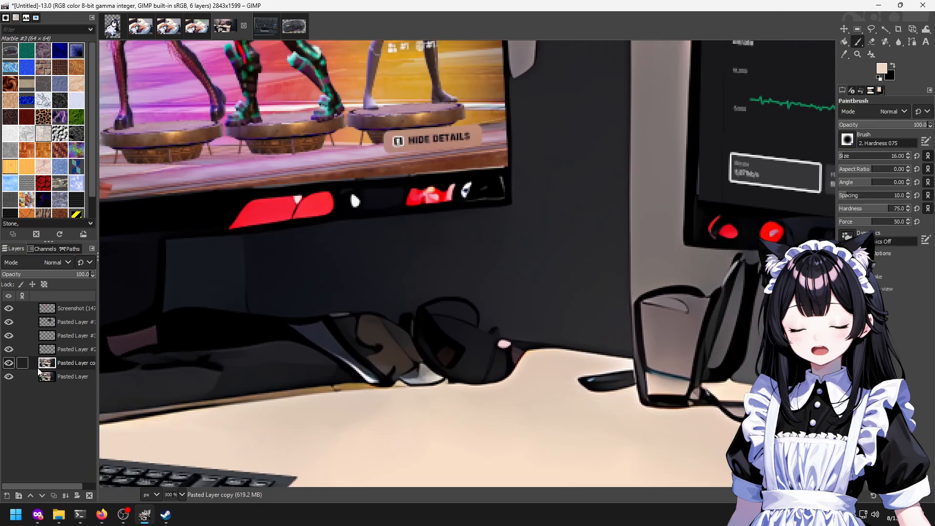
scroll(448, 309, "left", 5)
left_click(504, 237, "ctrl")
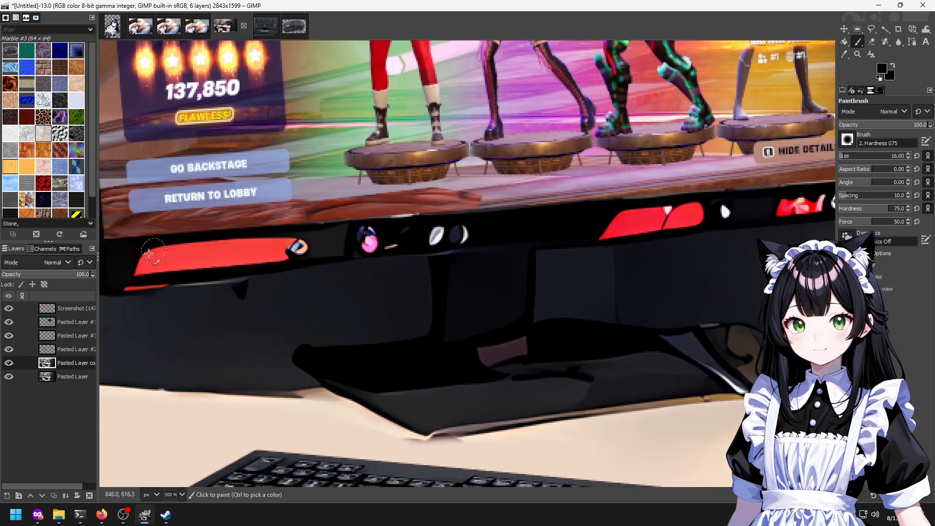
scroll(559, 252, "down", 6)
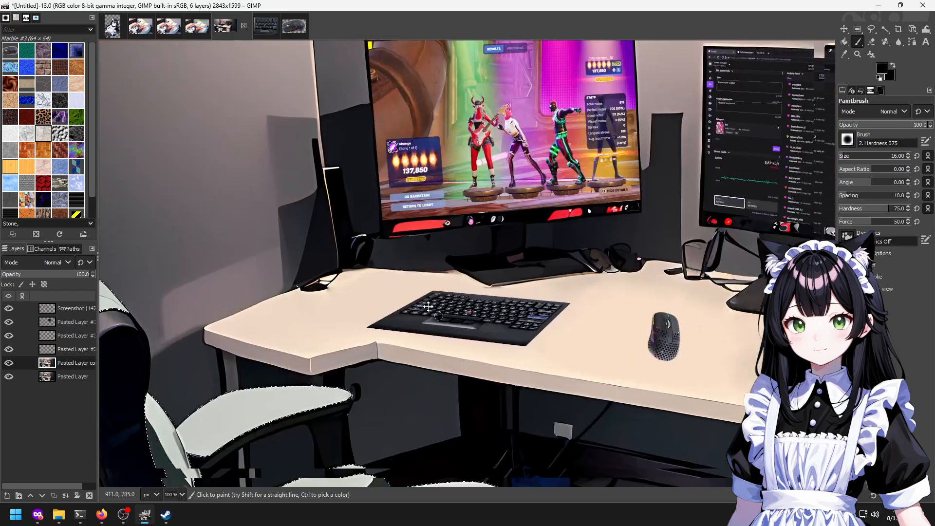
scroll(559, 253, "up", 2)
scroll(492, 201, "up", 6)
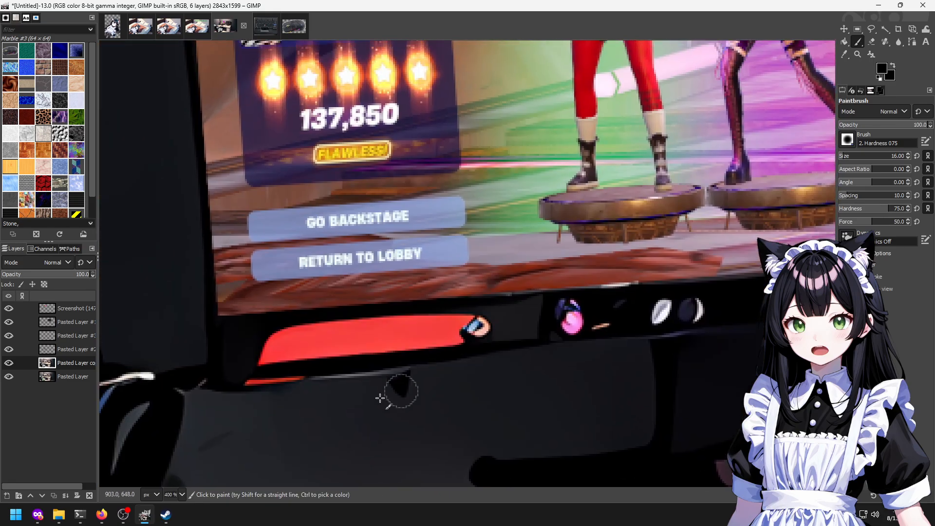
mouse_move(379, 398)
left_mouse_down()
mouse_move(288, 333)
mouse_move(299, 345)
mouse_move(252, 367)
mouse_move(367, 344)
mouse_move(309, 338)
mouse_move(368, 329)
mouse_move(342, 331)
mouse_move(499, 326)
mouse_move(371, 353)
mouse_move(396, 327)
mouse_move(456, 349)
left_mouse_up()
mouse_move(418, 319)
left_mouse_down()
mouse_move(549, 311)
mouse_move(589, 322)
mouse_move(695, 302)
mouse_move(697, 312)
mouse_move(576, 331)
left_mouse_up()
left_click_drag(701, 314, 414, 347)
mouse_move(569, 328)
left_mouse_down()
mouse_move(674, 307)
mouse_move(748, 303)
mouse_move(757, 313)
mouse_move(579, 344)
left_mouse_up()
left_click_drag(665, 322, 691, 333)
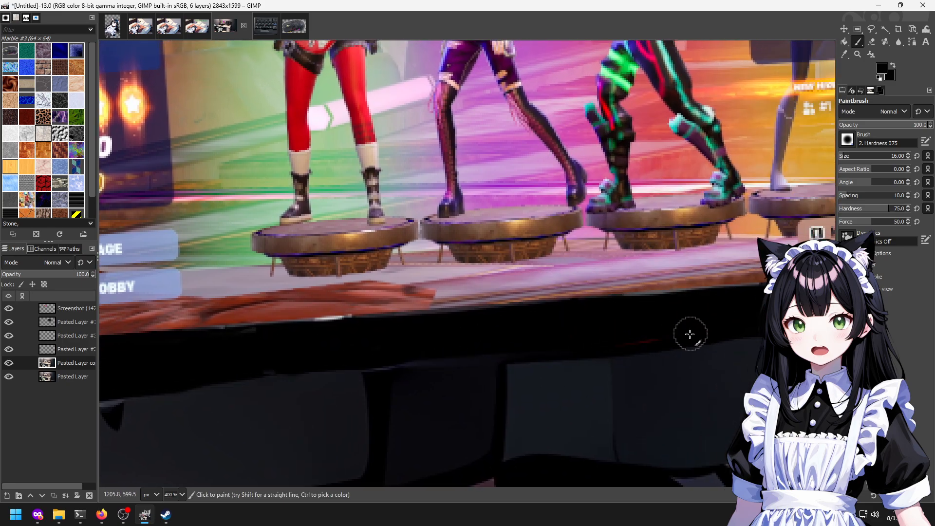
Paint the remaining marks near the right end of the left monitor's lower bezel black.
left_click_drag(789, 321, 563, 361)
mouse_move(609, 335)
left_mouse_down()
mouse_move(721, 325)
mouse_move(651, 349)
mouse_move(652, 336)
left_mouse_up()
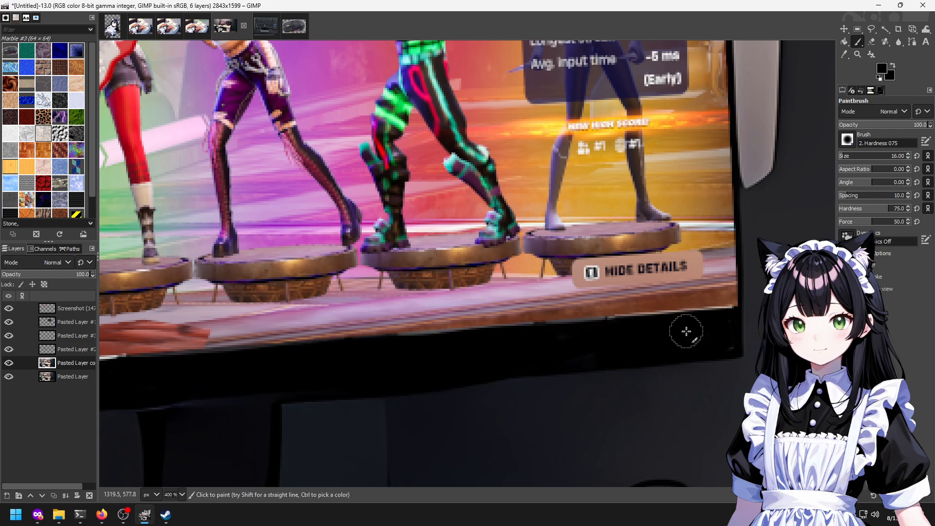
left_click_drag(673, 252, 412, 235)
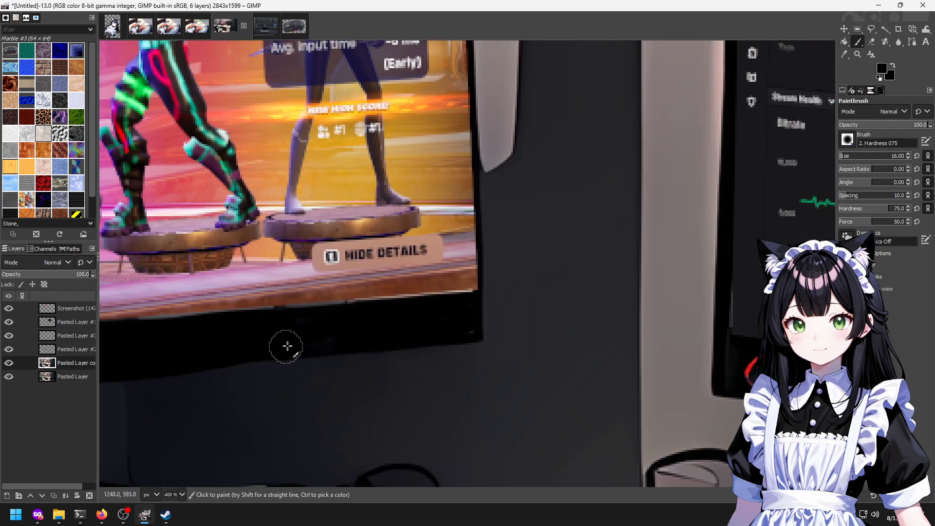
mouse_move(470, 316)
left_mouse_down()
mouse_move(554, 316)
mouse_move(543, 314)
mouse_move(533, 328)
mouse_move(564, 330)
mouse_move(571, 321)
mouse_move(558, 317)
mouse_move(583, 311)
mouse_move(749, 336)
mouse_move(724, 348)
mouse_move(572, 337)
mouse_move(598, 334)
left_mouse_up()
Paint over the red and colored marks along the right monitor's lower bezel in black.
mouse_move(704, 340)
left_mouse_down()
mouse_move(536, 328)
mouse_move(633, 332)
mouse_move(576, 340)
mouse_move(649, 344)
mouse_move(660, 335)
mouse_move(578, 317)
mouse_move(647, 329)
mouse_move(553, 332)
mouse_move(738, 354)
left_mouse_up()
left_click_drag(715, 350, 512, 314)
left_click_drag(562, 323, 663, 332)
mouse_move(658, 327)
left_mouse_down()
mouse_move(518, 307)
mouse_move(676, 332)
mouse_move(498, 314)
mouse_move(663, 339)
mouse_move(599, 332)
mouse_move(468, 297)
mouse_move(458, 309)
mouse_move(470, 307)
mouse_move(452, 291)
mouse_move(292, 272)
mouse_move(357, 276)
mouse_move(346, 268)
mouse_move(327, 267)
mouse_move(406, 303)
mouse_move(431, 304)
mouse_move(394, 279)
mouse_move(112, 245)
left_mouse_up()
left_click_drag(629, 364, 368, 313)
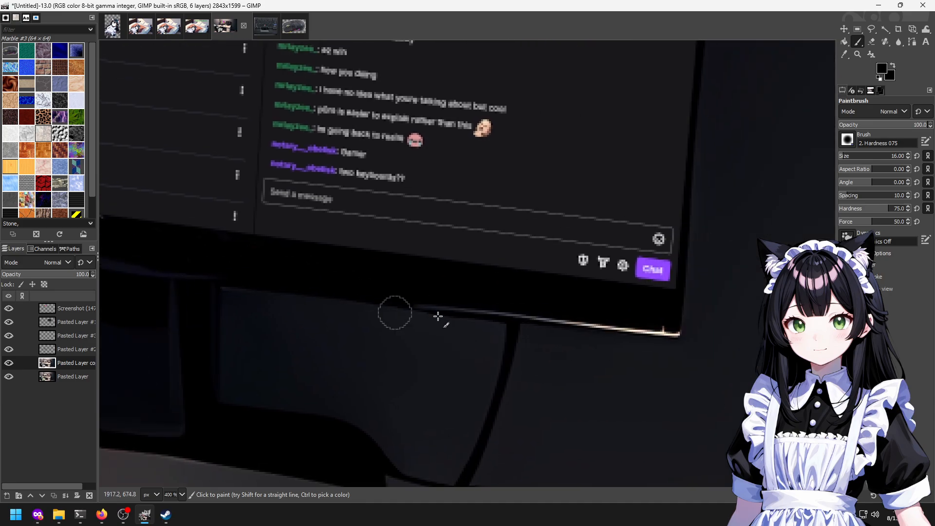
scroll(459, 271, "down", 3)
left_click_drag(417, 473, 492, 288)
scroll(319, 204, "down", 1)
left_click_drag(343, 297, 661, 329)
scroll(438, 249, "down", 1)
Export the desk image as temp.png to the Pictures folder, overwriting the existing file.
left_click(55, 377)
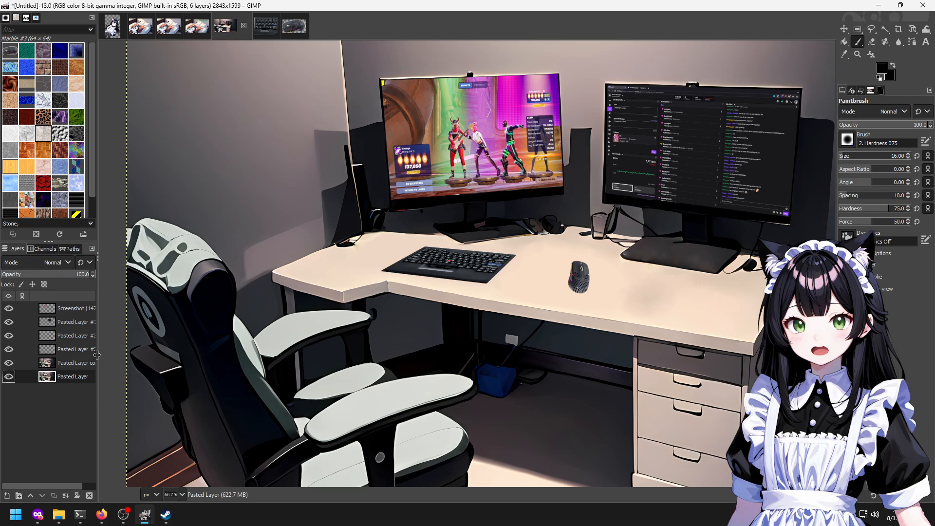
scroll(517, 309, "down", 1)
scroll(517, 309, "down", 3)
left_click_drag(517, 310, 444, 277)
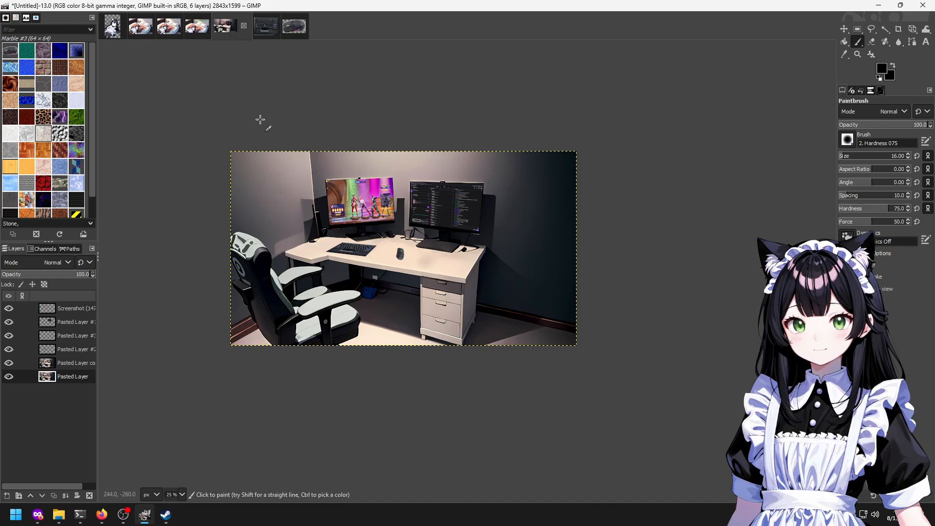
key("ctrl+shift+e")
type("temp")
left_click(208, 247)
left_click(571, 401)
left_click(449, 301)
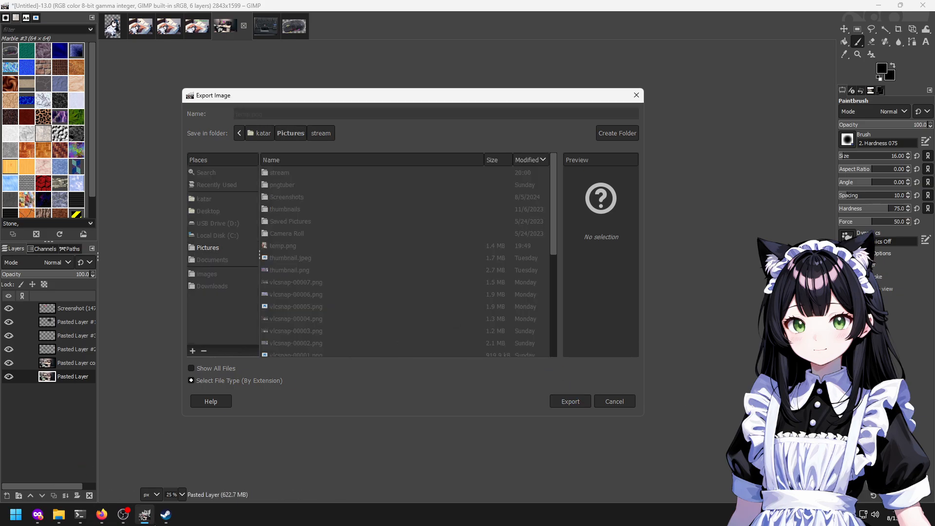
left_click(463, 378)
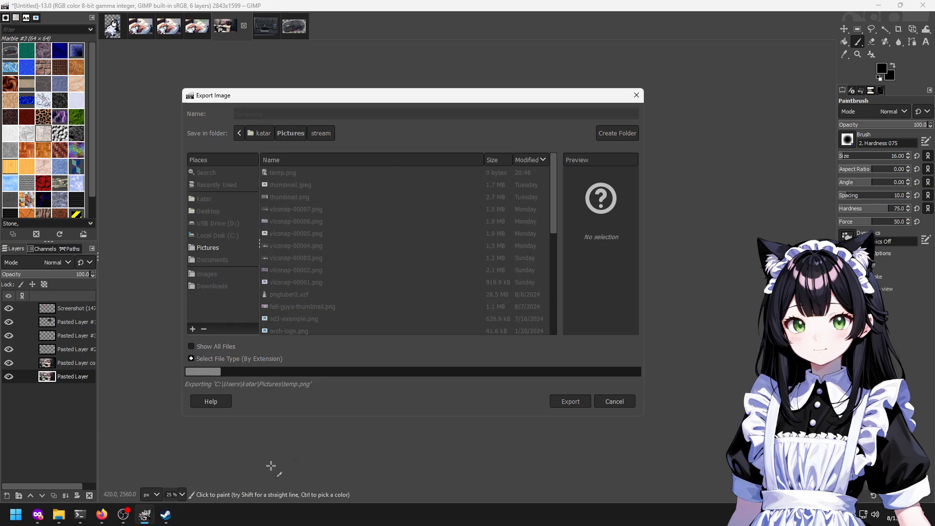
Switch to the ComfyUI page in Firefox and close the 4656141_image.png page.
left_click(99, 517)
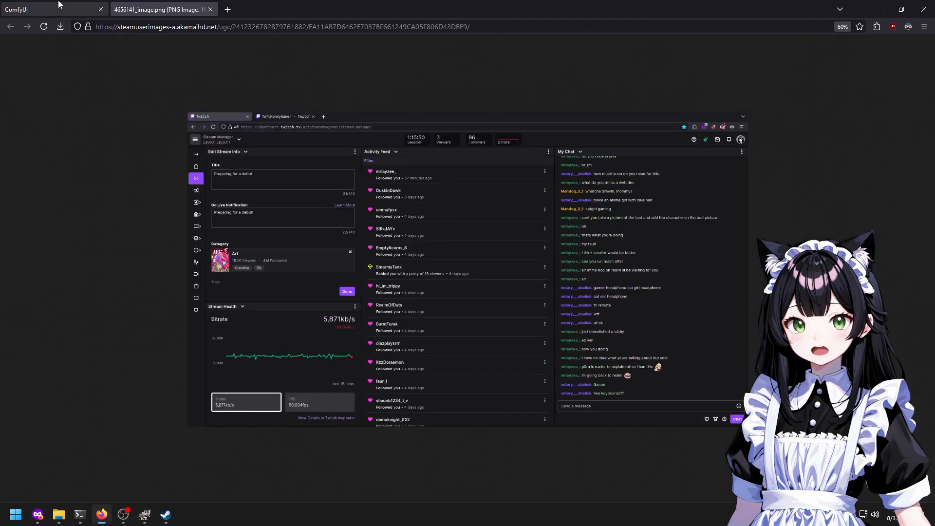
left_click(68, 5)
middle_click(165, 5)
Clear the prompt text in the green and red text conditioning combine nodes beside the Load Image node.
scroll(235, 255, "down", 7)
scroll(236, 256, "down", 14)
left_click_drag(177, 310, 511, 85)
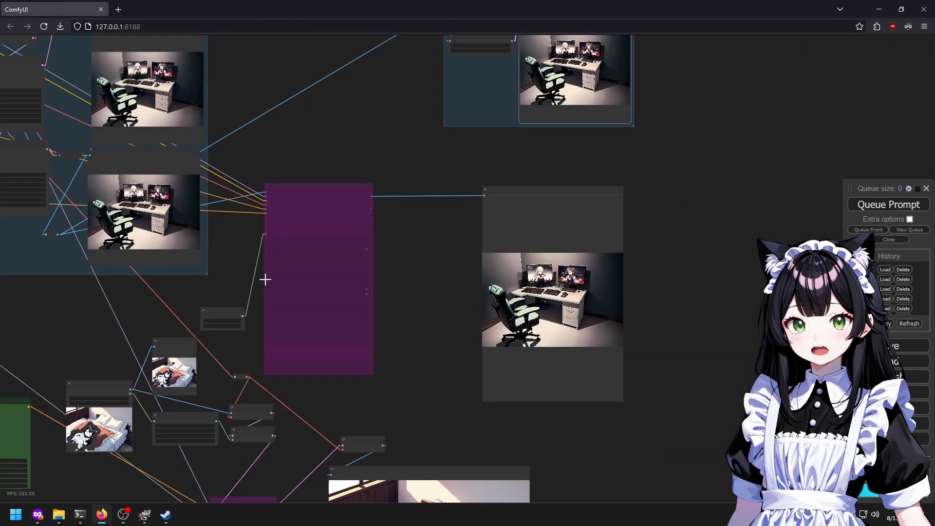
left_click_drag(234, 316, 410, 185)
scroll(320, 232, "up", 4)
scroll(113, 182, "up", 2)
left_click_drag(446, 403, 271, 219)
left_click_drag(19, 323, 388, 354)
left_click(258, 194)
key("ctrl+a")
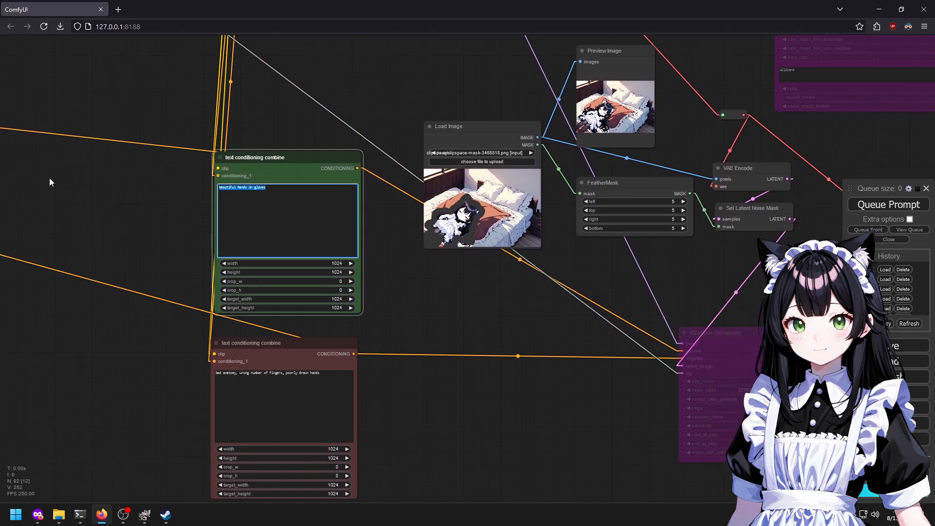
key("BackSpace")
left_click(319, 428)
key("ctrl+a")
key("BackSpace")
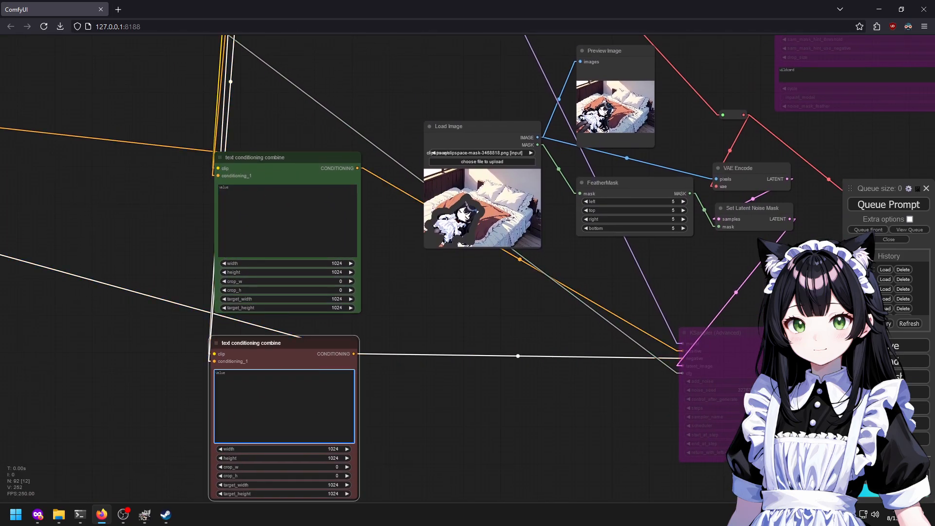
Take the KSampler (Advanced) node below the Set Latent Noise Mask node out of bypass.
left_click_drag(518, 143, 368, 237)
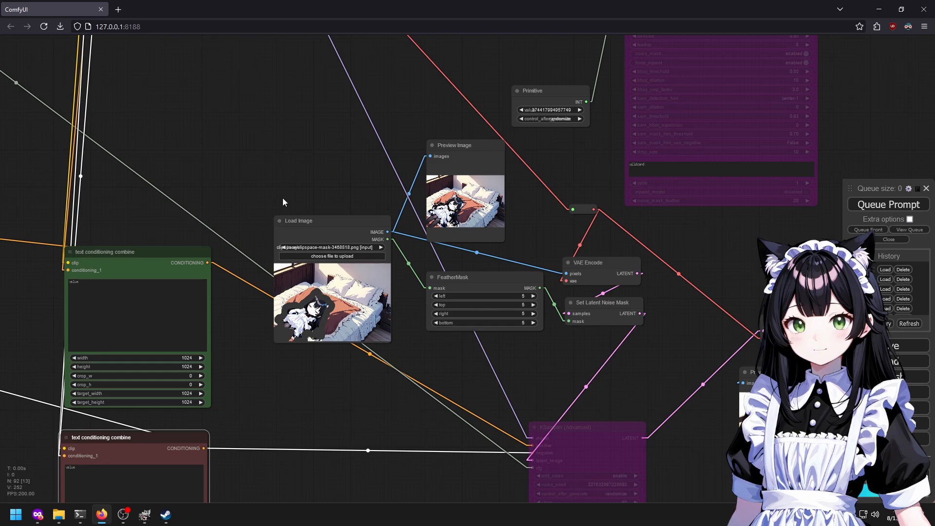
left_click_drag(482, 317, 298, 256)
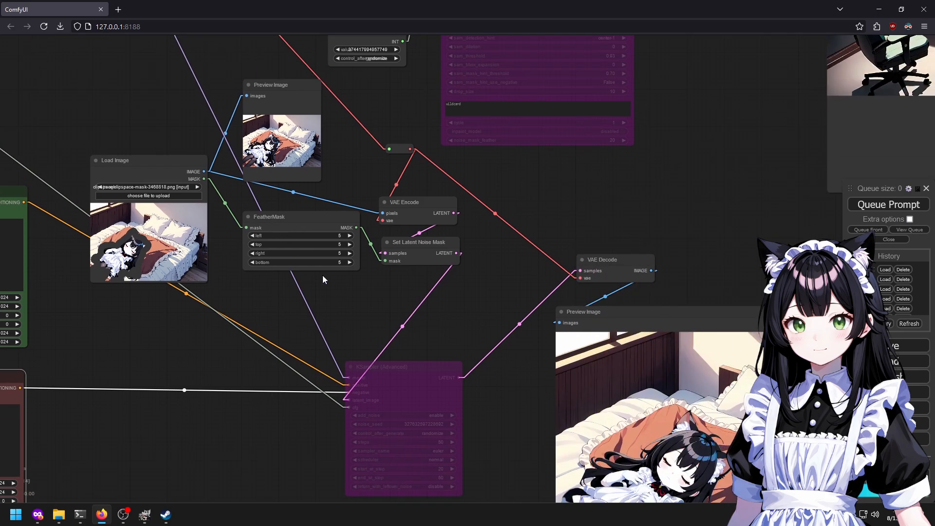
right_click(411, 377)
left_click(435, 422)
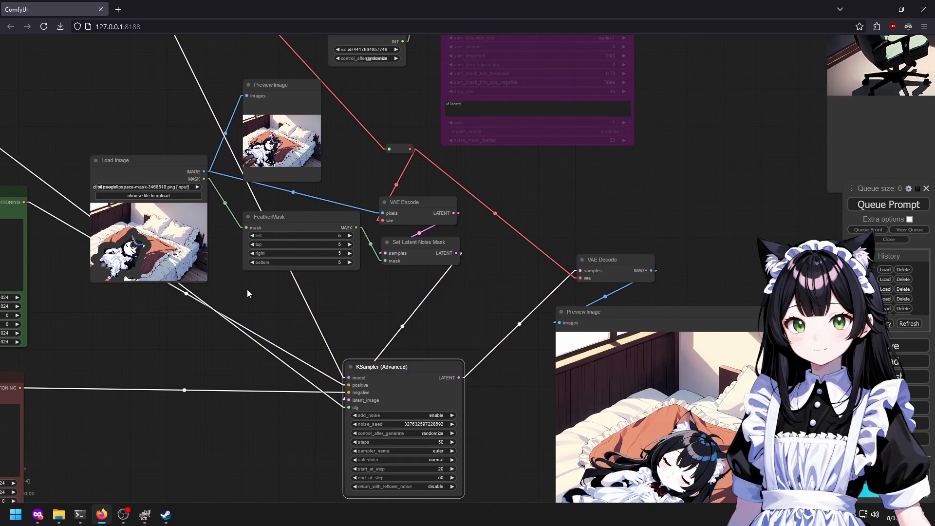
Examine the wider workflow and the nodes surrounding the two text conditioning combine nodes.
scroll(247, 289, "down", 2)
left_click_drag(126, 63, 215, 287)
scroll(185, 238, "down", 5)
left_click_drag(185, 238, 577, 308)
scroll(102, 170, "up", 6)
left_click_drag(102, 170, 208, 426)
left_click(332, 227)
left_click(346, 232)
left_click_drag(382, 355, 209, 136)
left_click_drag(146, 463, 273, 168)
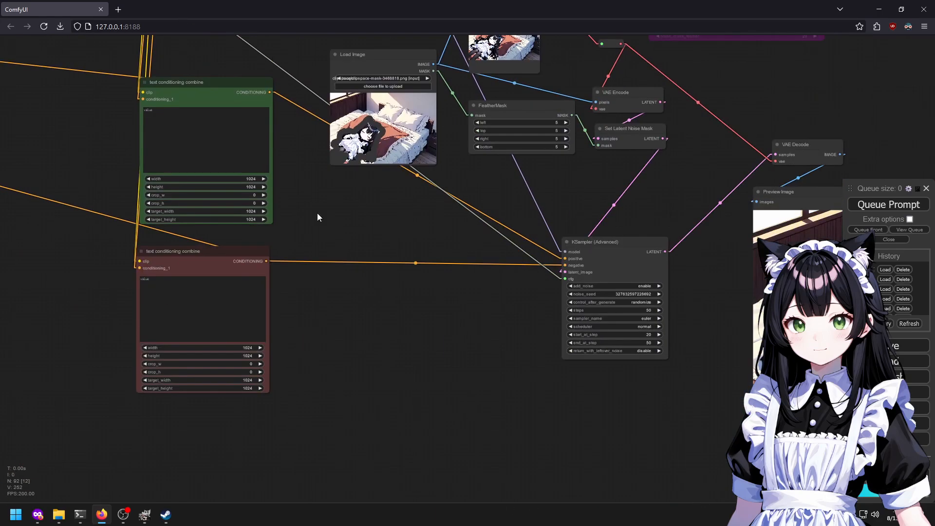
Load temp.png from the Pictures folder into the Load Image node in place of the bed picture.
left_click(379, 86)
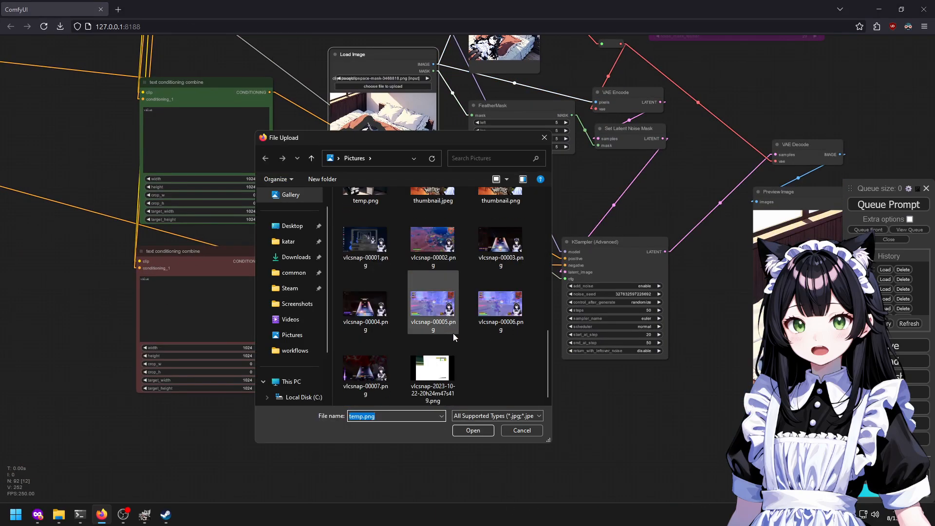
scroll(447, 288, "down", 8)
left_click(350, 230)
double_click(350, 230)
left_click_drag(565, 182, 411, 346)
scroll(193, 189, "up", 3)
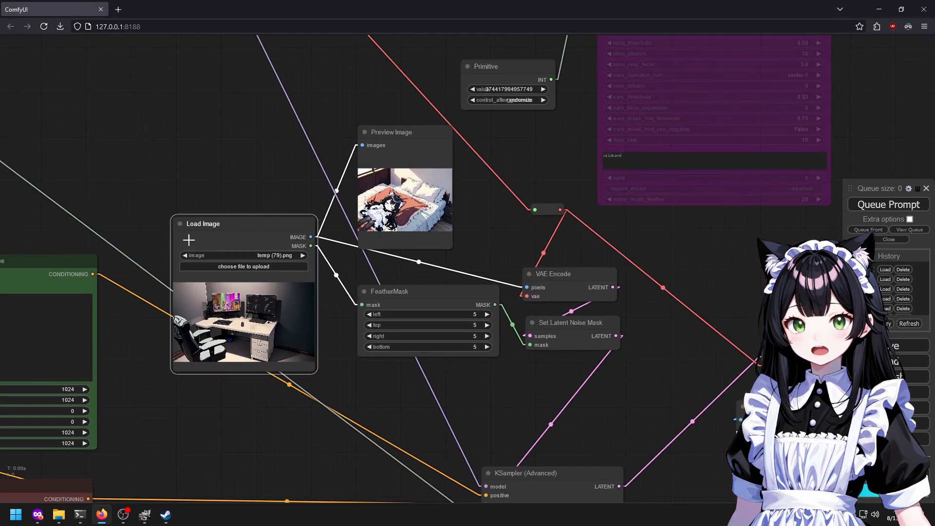
Bypass the Set Latent Noise Mask node between the VAE Encode and KSampler (Advanced) nodes.
right_click(253, 275)
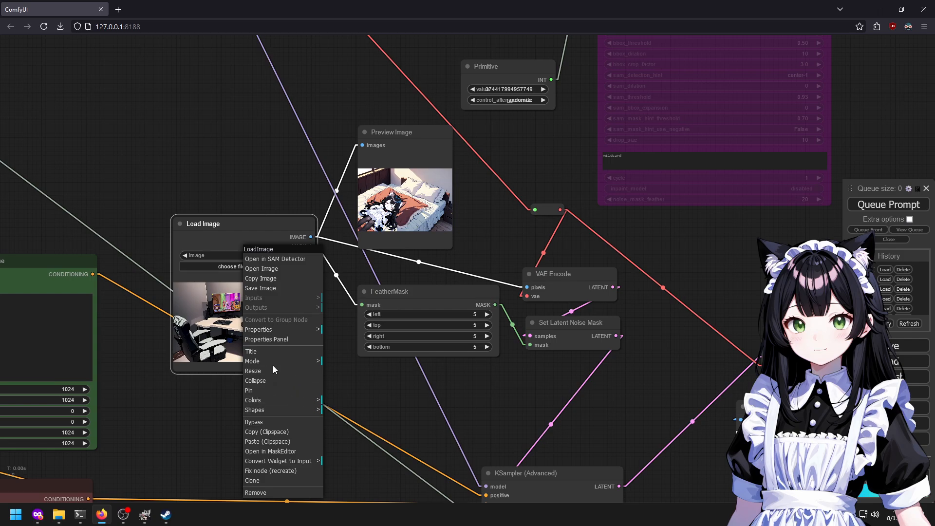
left_click(471, 411)
left_click_drag(429, 393, 214, 372)
left_click(343, 297)
right_click(343, 297)
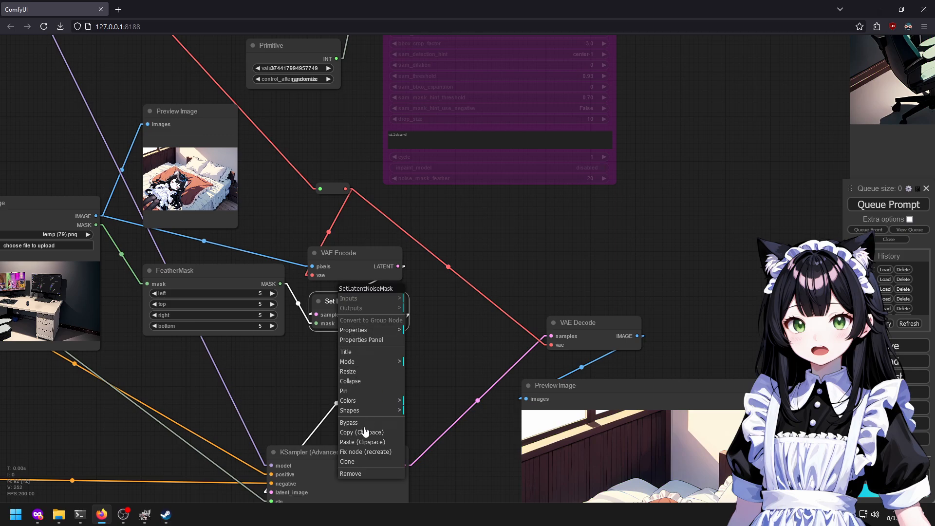
left_click(357, 423)
left_click_drag(435, 366, 476, 248)
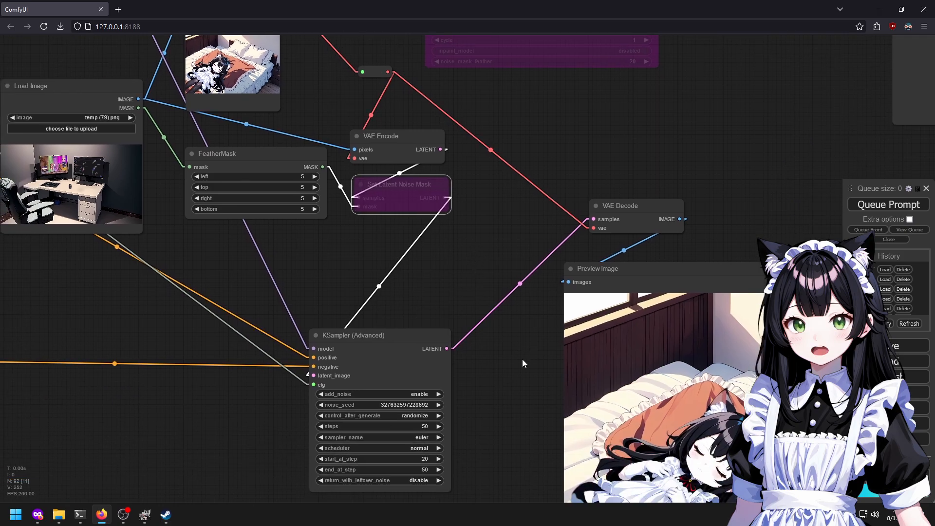
scroll(530, 335, "up", 1)
left_click_drag(376, 339, 340, 235)
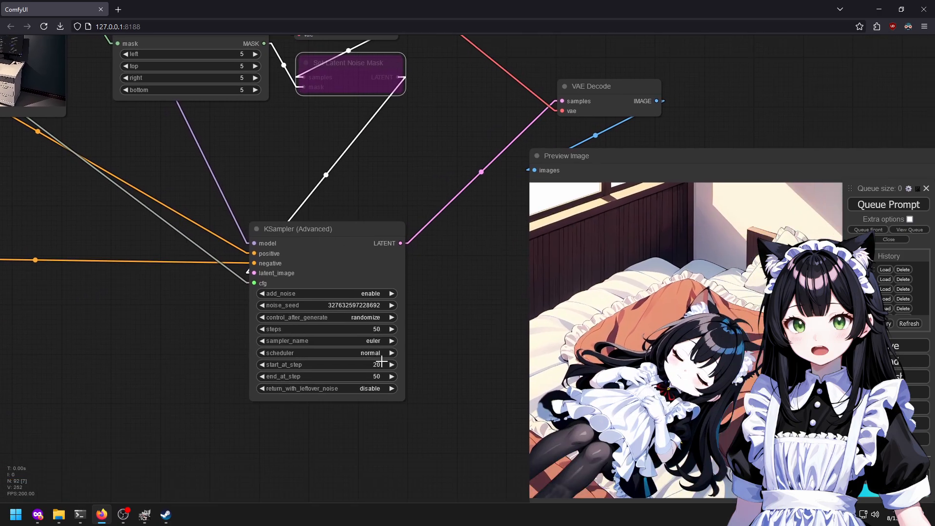
Set the KSampler (Advanced) node's start_at_step to 40 and queue the prompt.
left_click(378, 361)
left_click(381, 364)
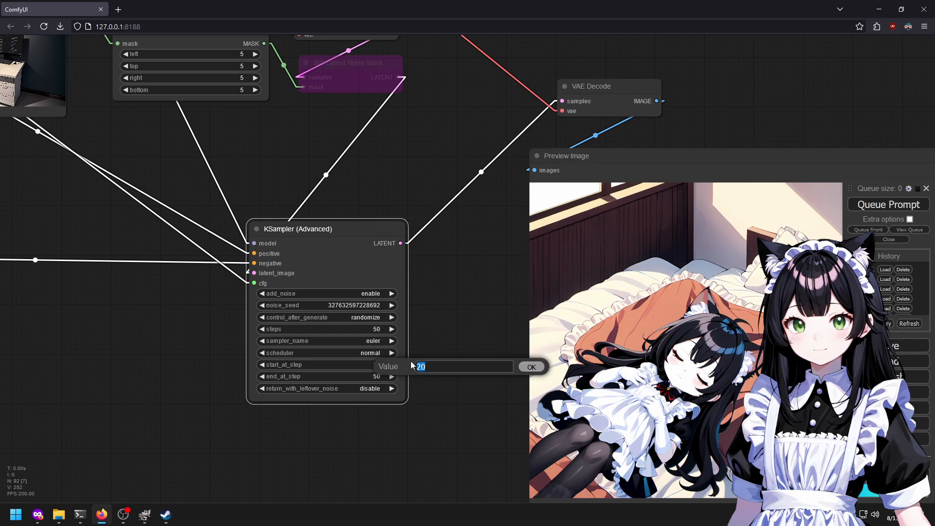
type("40")
left_click(529, 366)
scroll(377, 293, "down", 4)
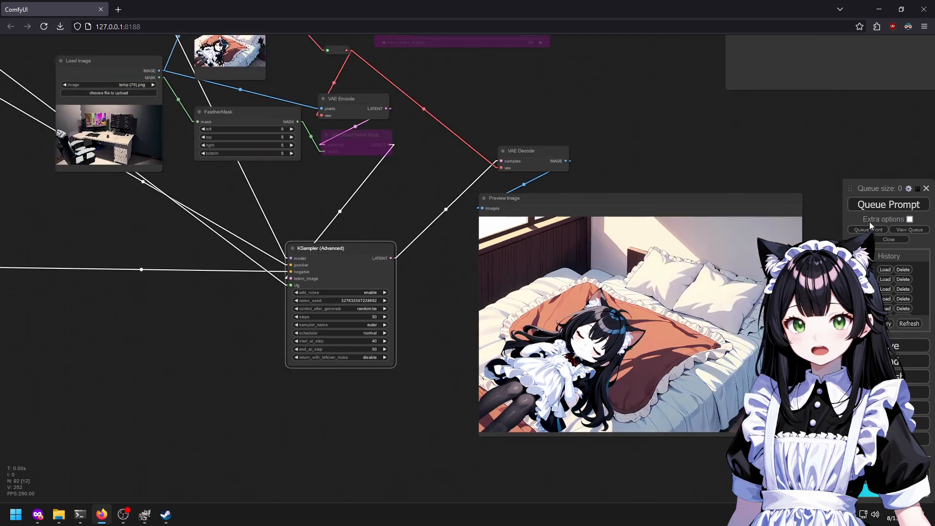
left_click(874, 204)
scroll(506, 177, "down", 3)
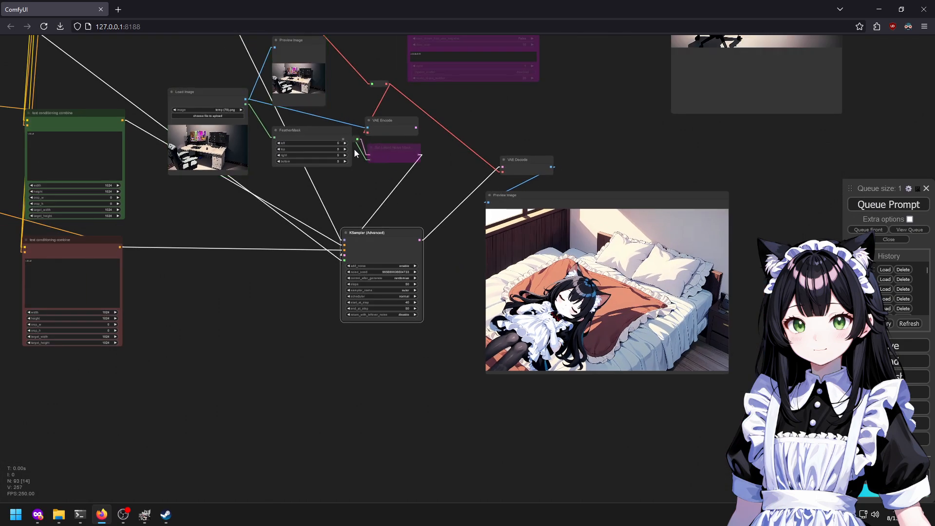
scroll(303, 159, "down", 3)
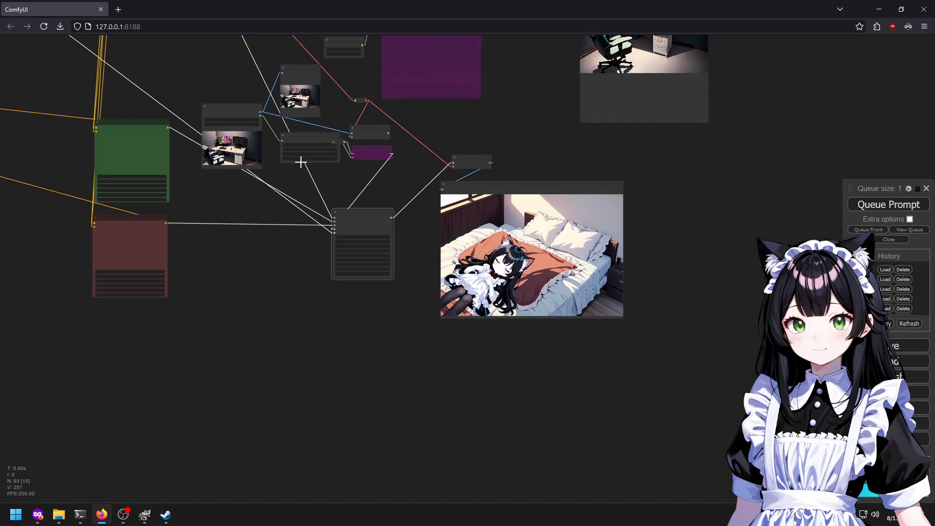
scroll(303, 159, "up", 8)
scroll(443, 234, "down", 7)
scroll(437, 227, "down", 7)
scroll(281, 189, "up", 5)
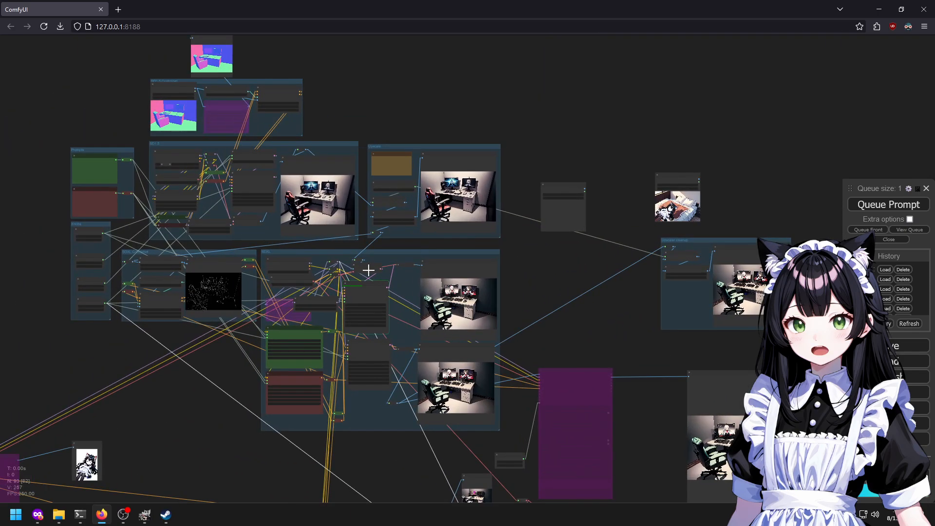
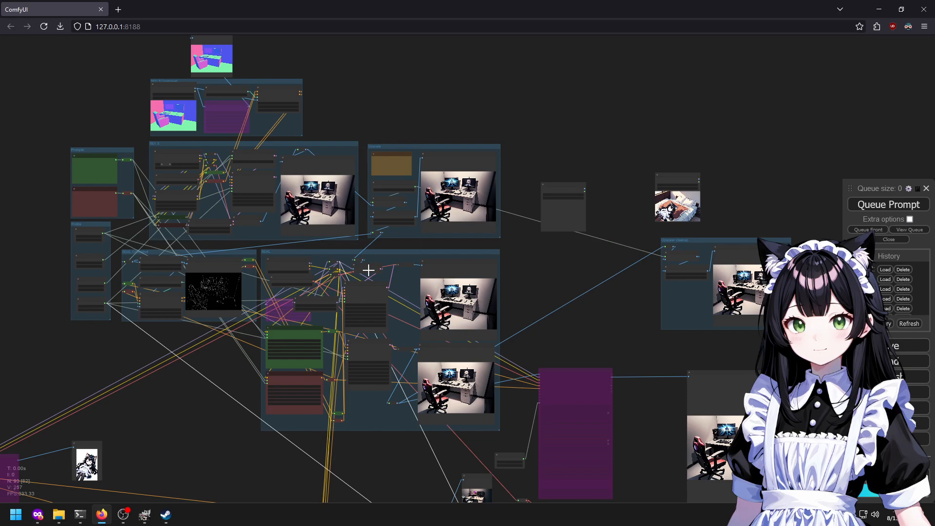
Examine the reprocessed desk picture in the Preview Image node and compare its monitors, keyboard and mouse with the loaded source image.
left_click_drag(258, 463, 279, 334)
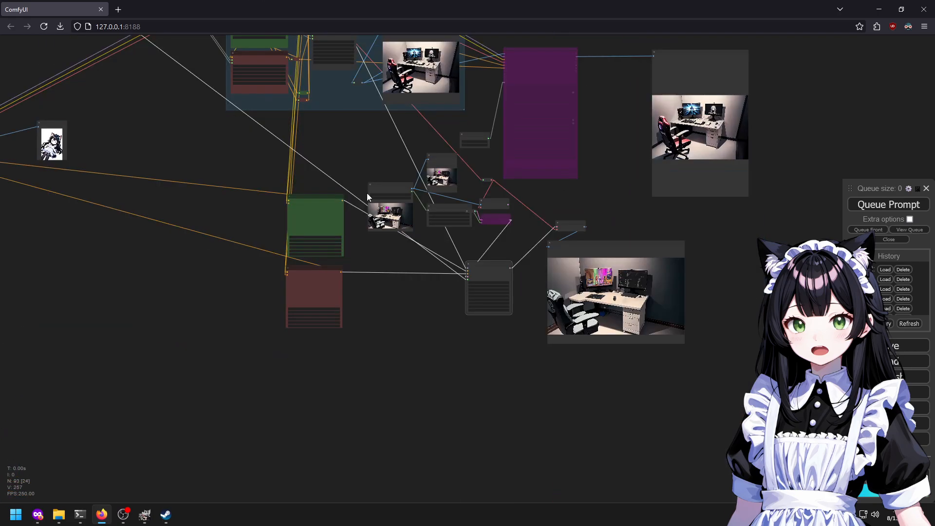
scroll(278, 163, "up", 3)
left_click_drag(623, 330, 327, 198)
scroll(403, 186, "up", 16)
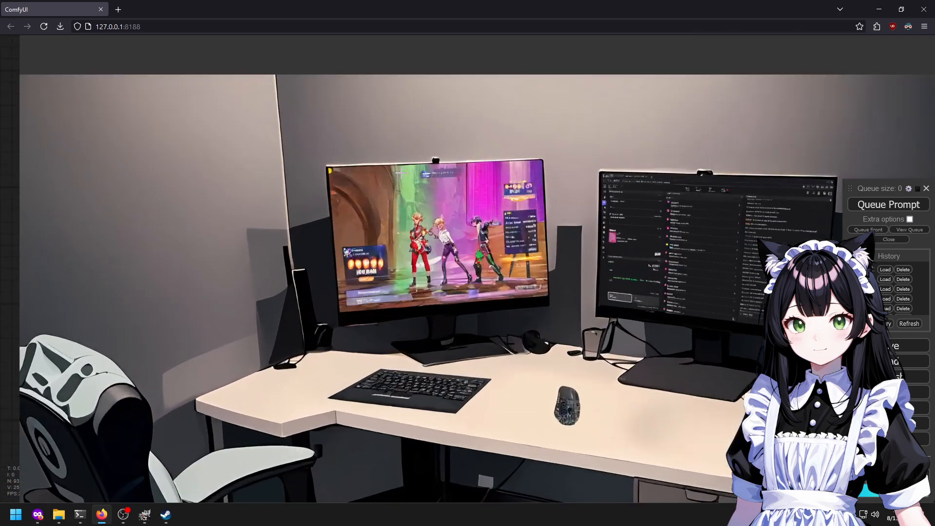
scroll(628, 307, "up", 2)
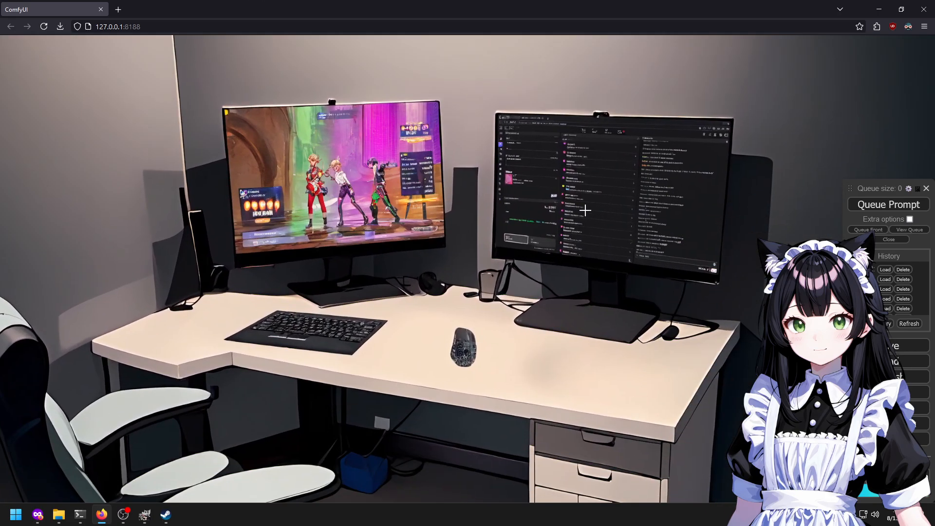
scroll(609, 122, "up", 2)
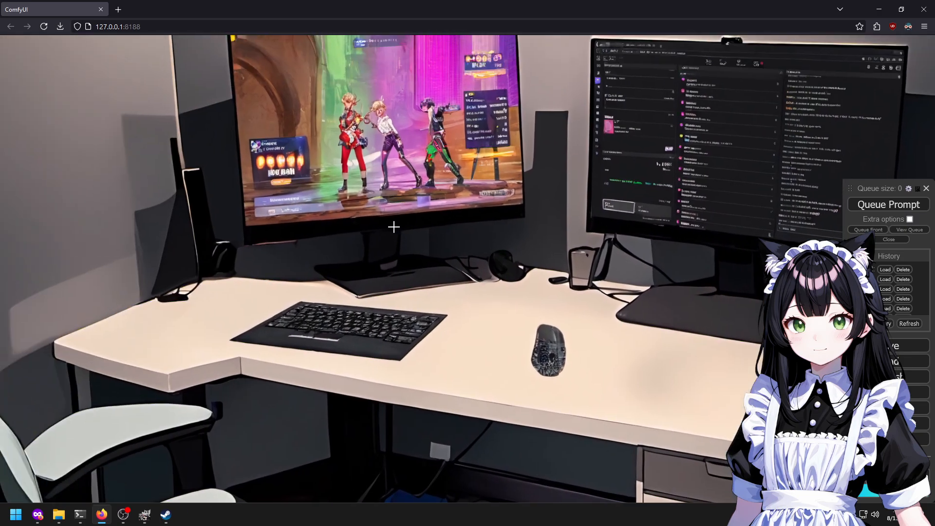
scroll(360, 213, "down", 5)
scroll(360, 214, "down", 4)
left_click_drag(374, 222, 488, 239)
left_click_drag(110, 207, 737, 488)
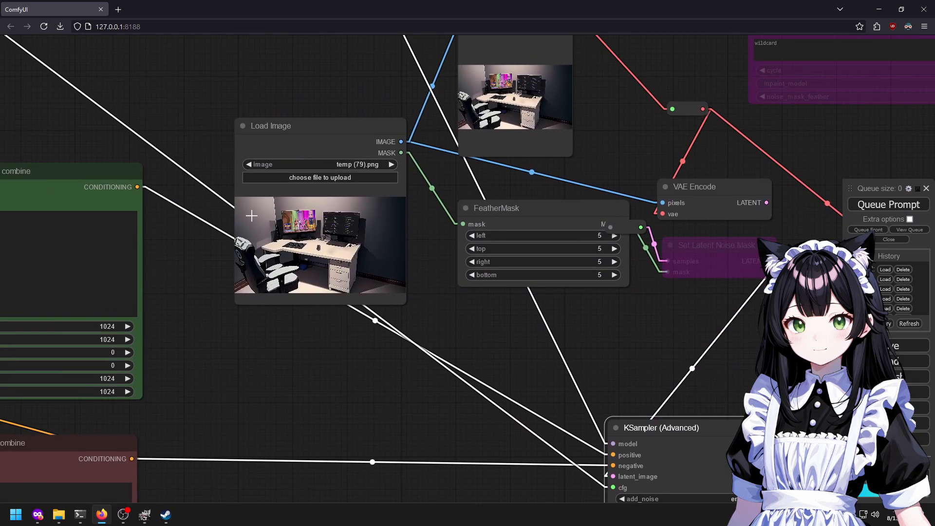
left_click_drag(161, 238, 341, 236)
scroll(438, 231, "up", 15)
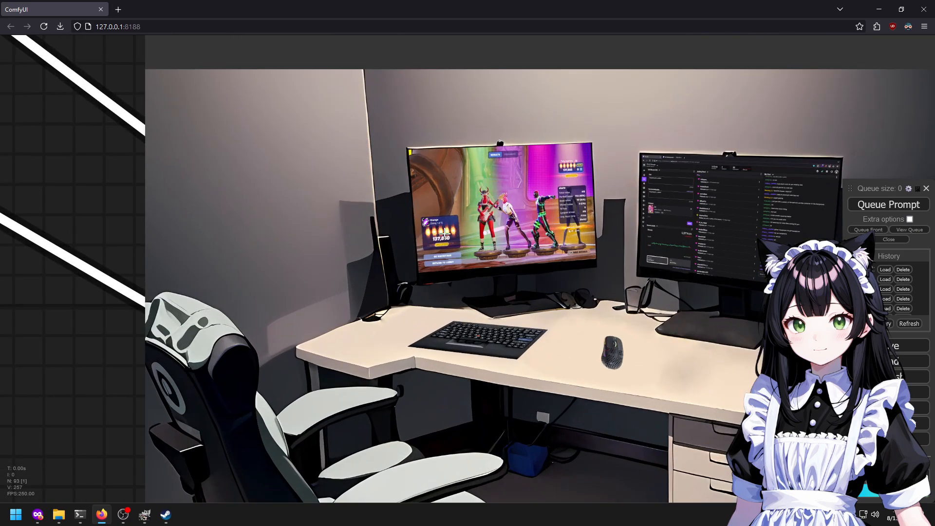
Enter "gaming keyboard, gaming mouse, game on screen, streamer dashboard on screen, red trackpoint on keyboard" in the green text conditioning combine node.
scroll(445, 232, "down", 10)
left_click(349, 226)
type("gaming keyboard, gaming mouse, game on screen, streamer dashboard on screen, red trackpoint on key")
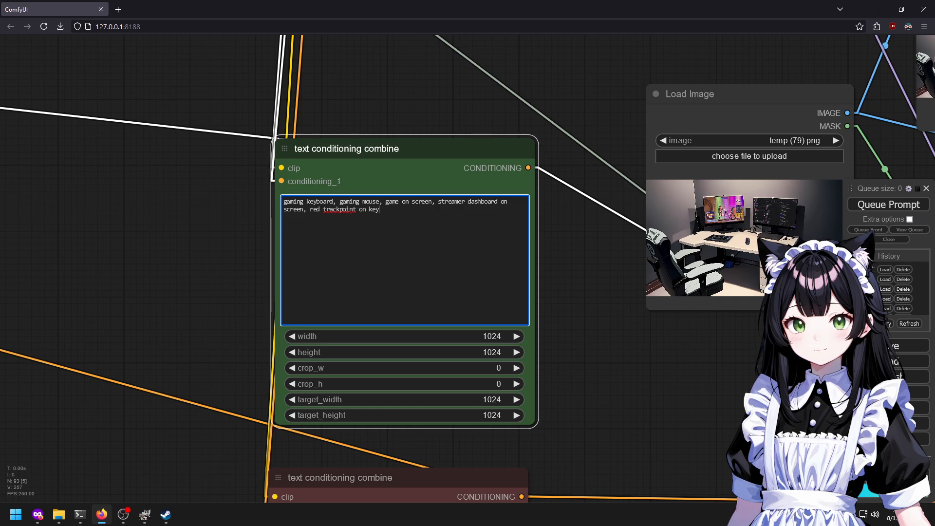
Connect the VAE Encode node's LATENT output directly to the KSampler (Advanced) node's latent_image input.
left_click_drag(634, 354, 215, 240)
scroll(215, 240, "down", 5)
left_click_drag(527, 343, 262, 229)
left_click_drag(138, 237, 323, 236)
scroll(324, 236, "down", 2)
left_click_drag(319, 170, 323, 304)
left_click_drag(515, 190, 416, 364)
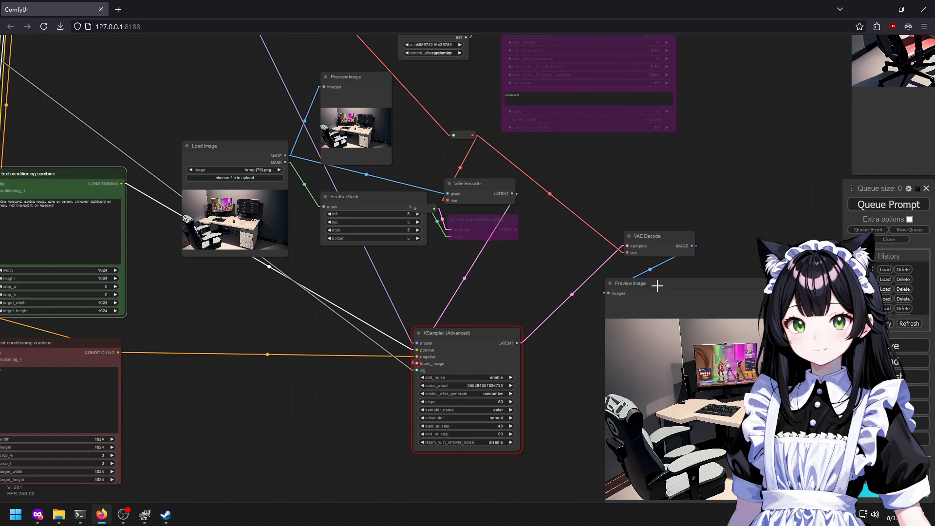
Delete the stray reroute beside FeatherMask and route the VAE Encode latent through Set Latent Noise Mask into KSampler (Advanced)'s latent_image.
left_click_drag(660, 287, 582, 298)
scroll(435, 240, "up", 3)
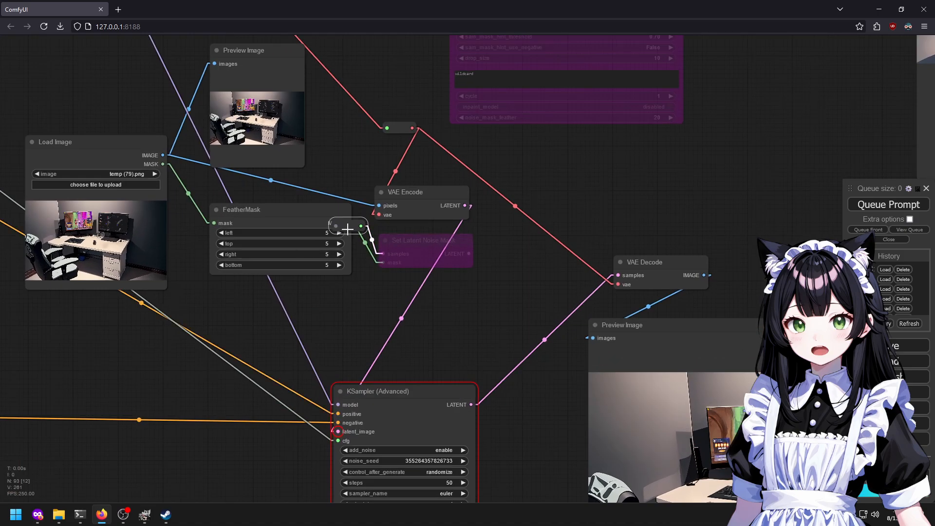
left_click_drag(468, 206, 383, 254)
left_click_drag(469, 254, 395, 401)
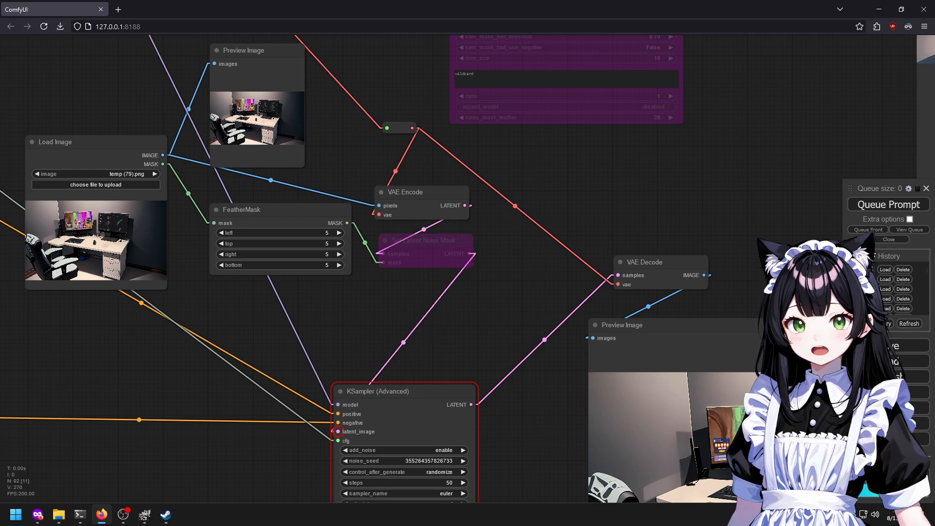
Queue the prompt and inspect the regenerated desk picture in the Preview Image node.
left_click(888, 205)
scroll(584, 294, "down", 3)
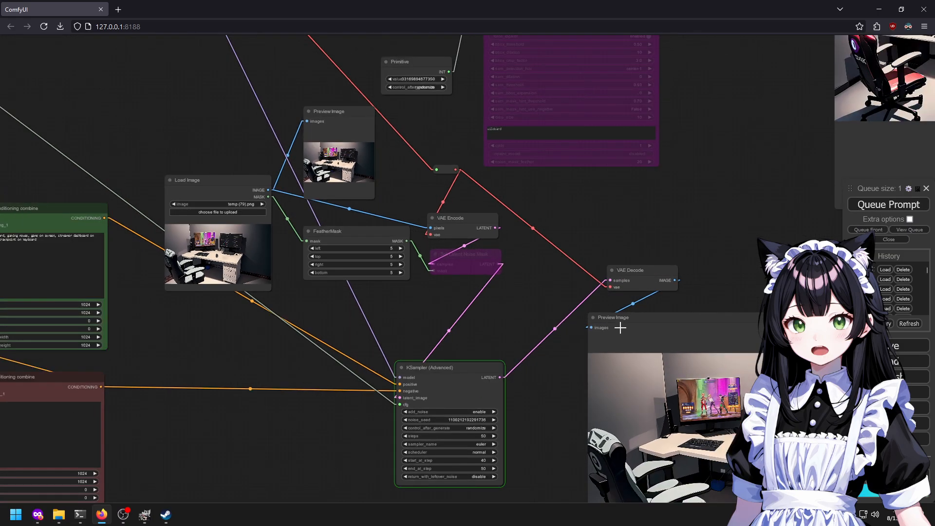
left_click_drag(540, 286, 352, 226)
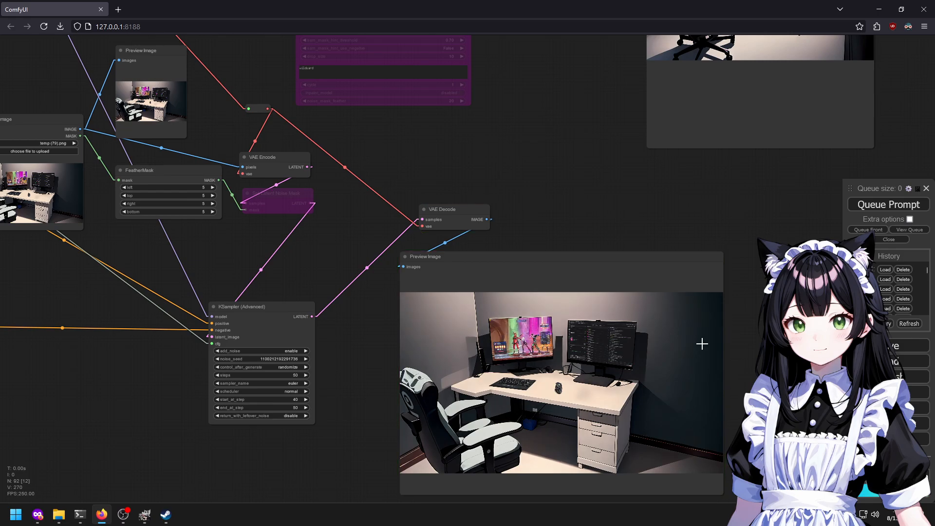
scroll(560, 389, "up", 8)
scroll(470, 376, "up", 4)
left_click_drag(658, 405, 570, 388)
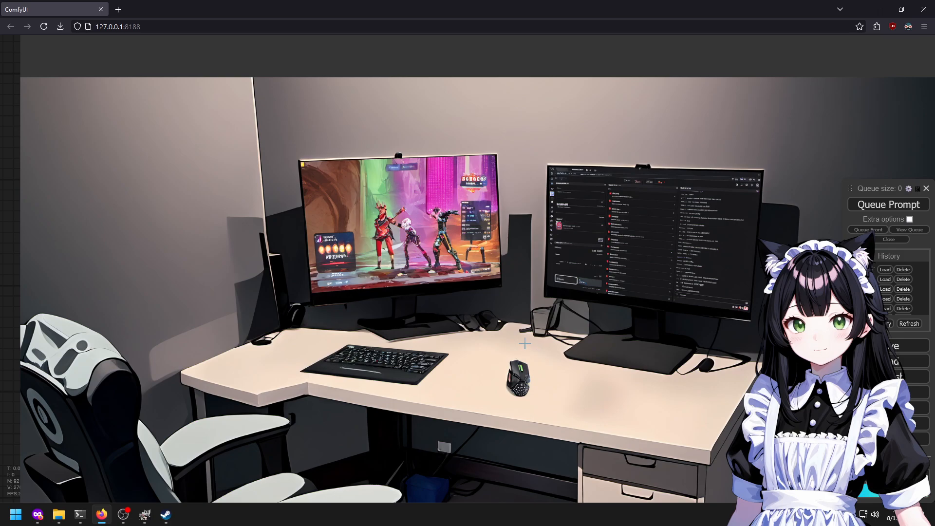
scroll(505, 320, "down", 4)
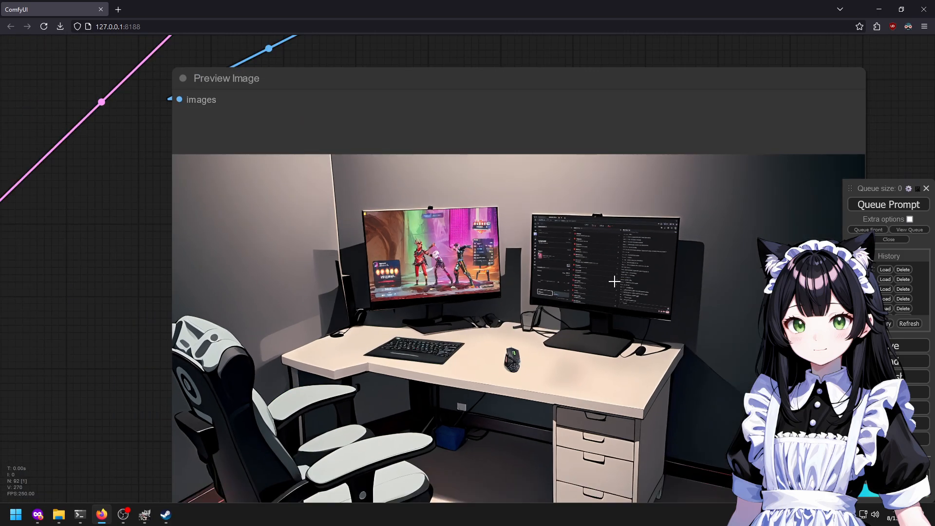
Copy the previewed desk image, switch to GIMP and paste it as a new layer at the top of the temp image's layer stack.
left_click_drag(534, 322, 438, 291)
right_click(365, 238)
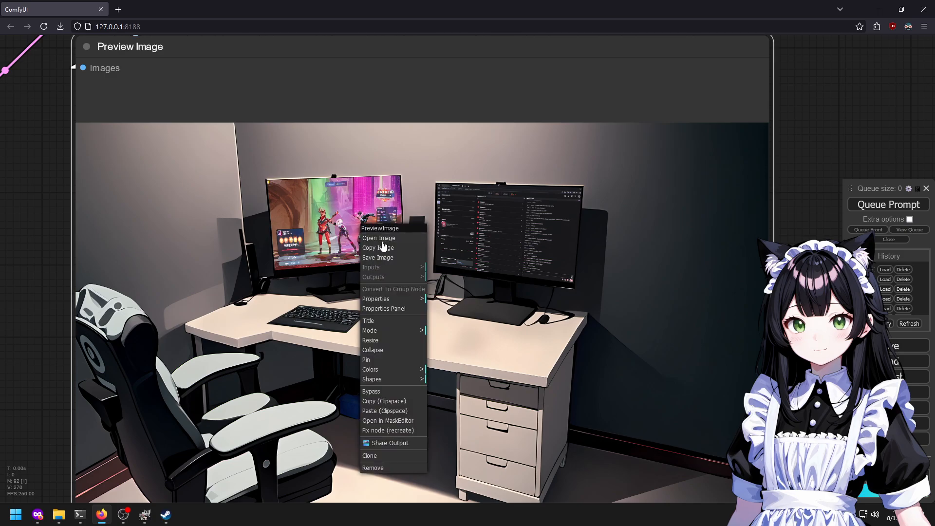
left_click(380, 251)
left_click(145, 515)
key("ctrl+v")
right_click(61, 357)
left_click(70, 87)
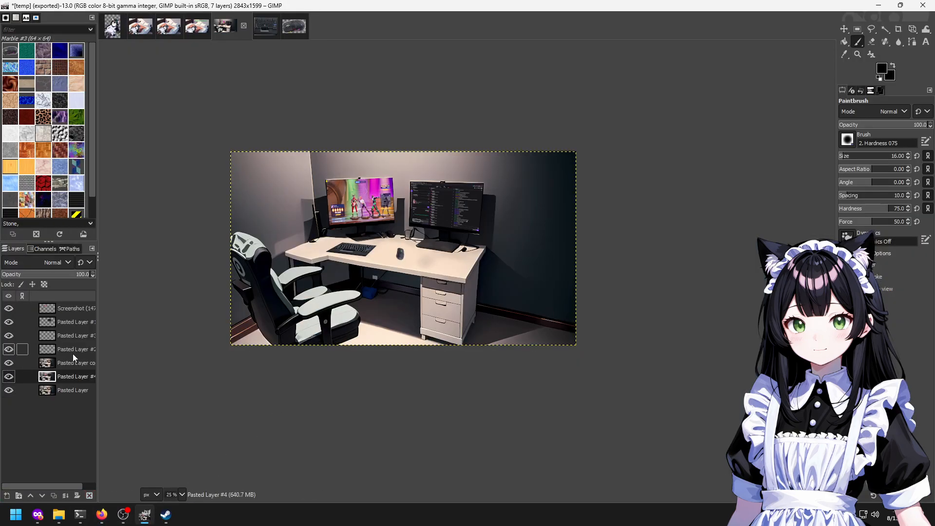
left_click_drag(73, 374, 76, 312)
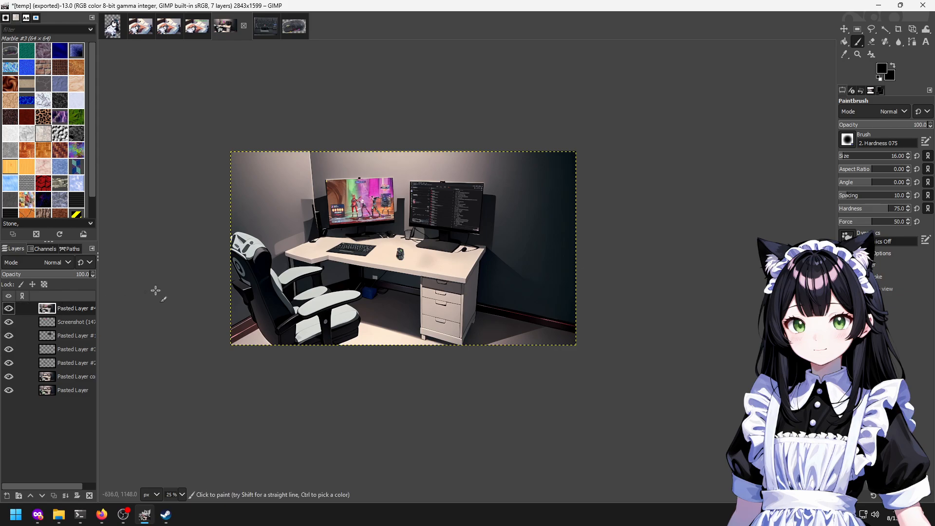
Try to select the area around the game monitor's screen on the Screenshot (147) layer with Fuzzy Select and Select by Color.
scroll(308, 209, "up", 2)
scroll(368, 225, "up", 1)
left_click(81, 324)
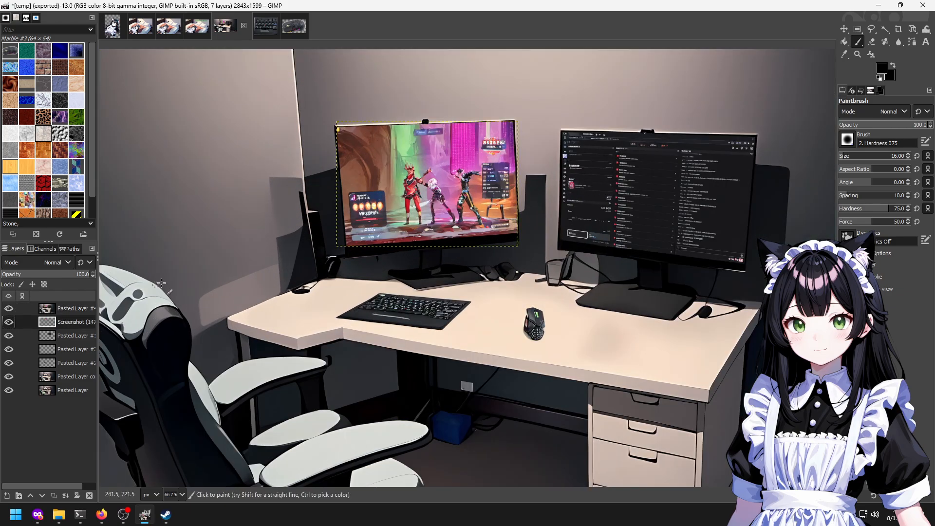
key("u")
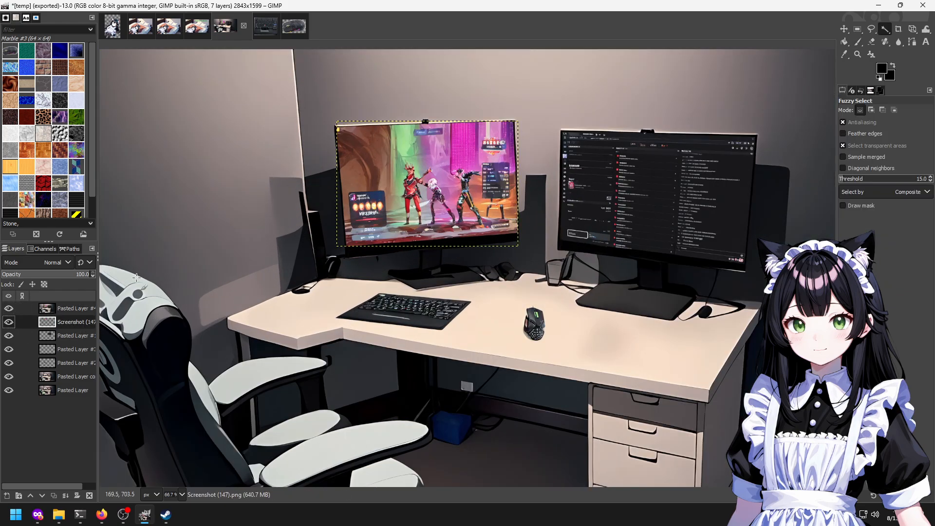
left_click(340, 239)
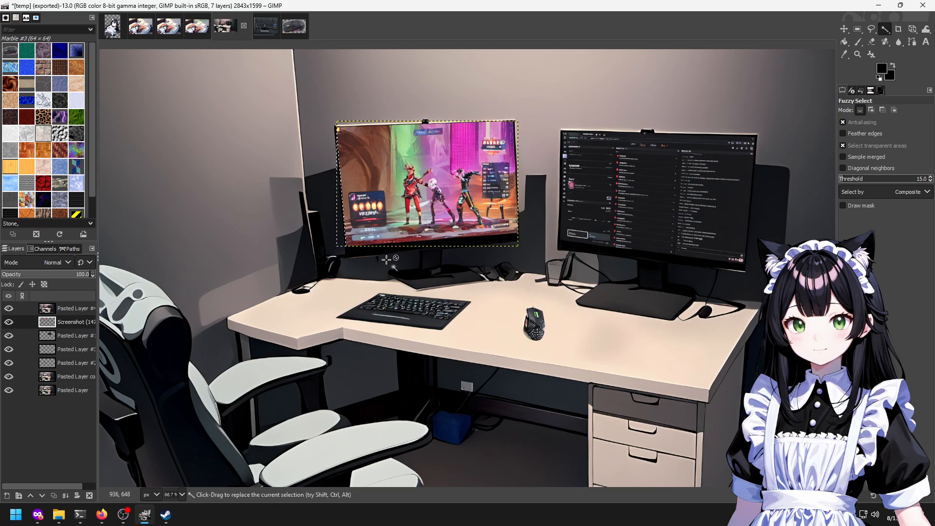
left_click(501, 262)
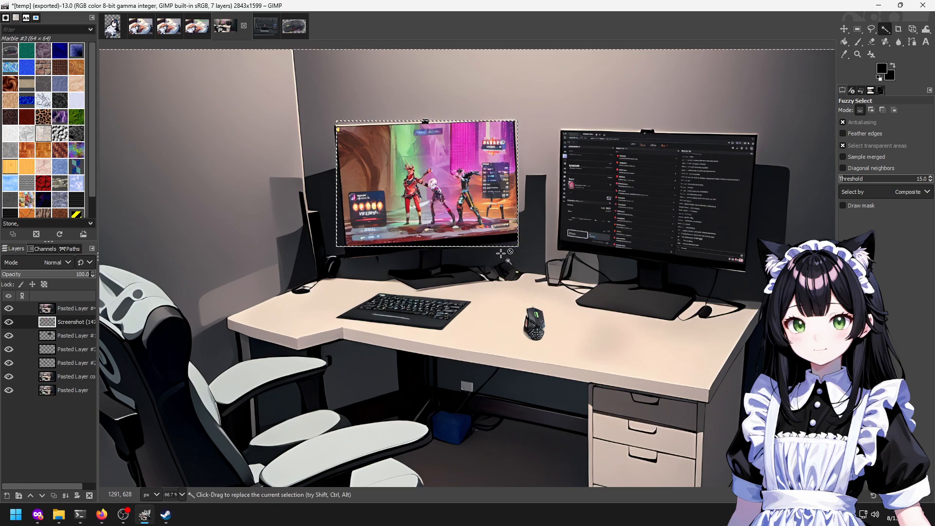
key("shift+o")
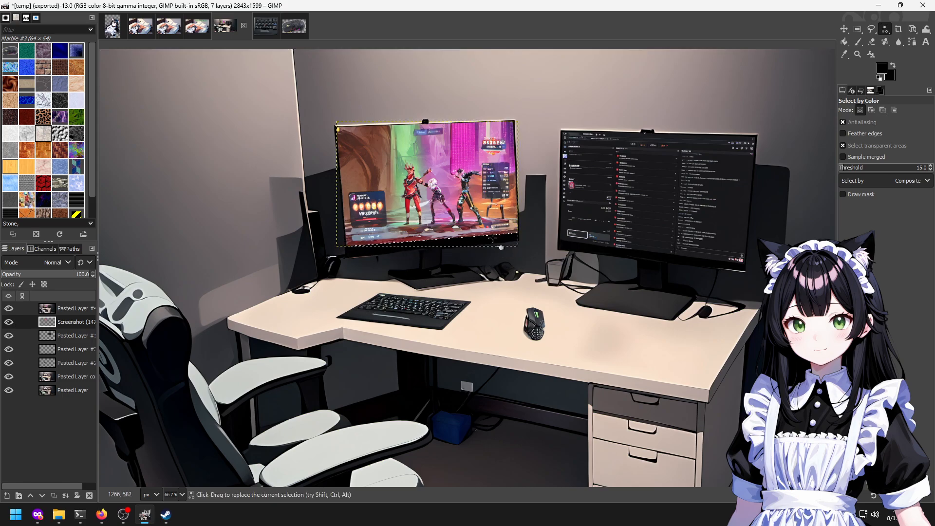
Try deleting the selected area from the topmost pasted layer, undo the deletion and clear the selection.
left_click(61, 311)
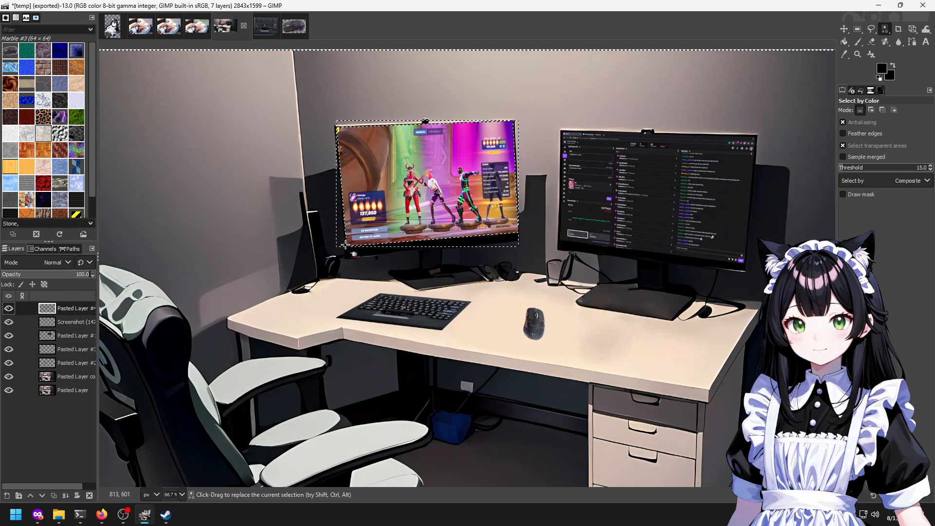
key("Delete")
scroll(380, 201, "up", 2)
scroll(410, 208, "down", 2)
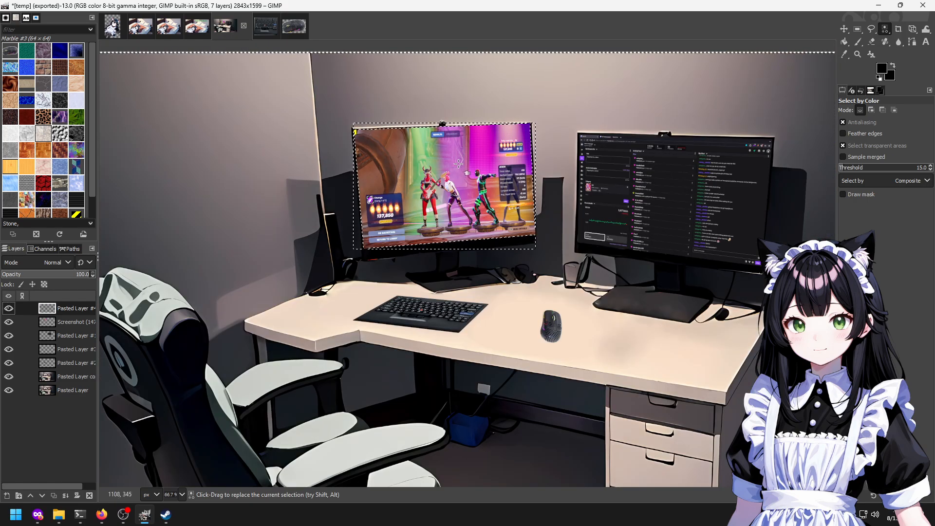
left_click_drag(660, 259, 518, 272)
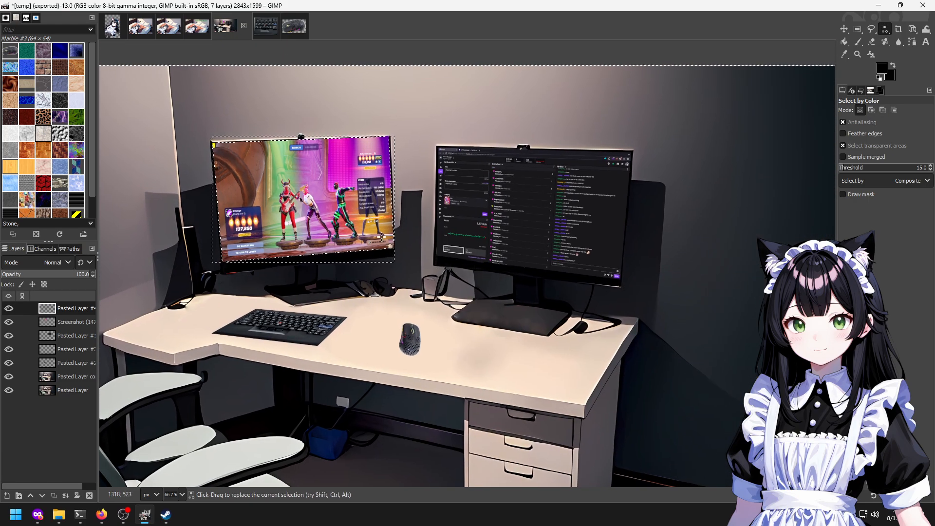
key("ctrl+z")
key("ctrl+a")
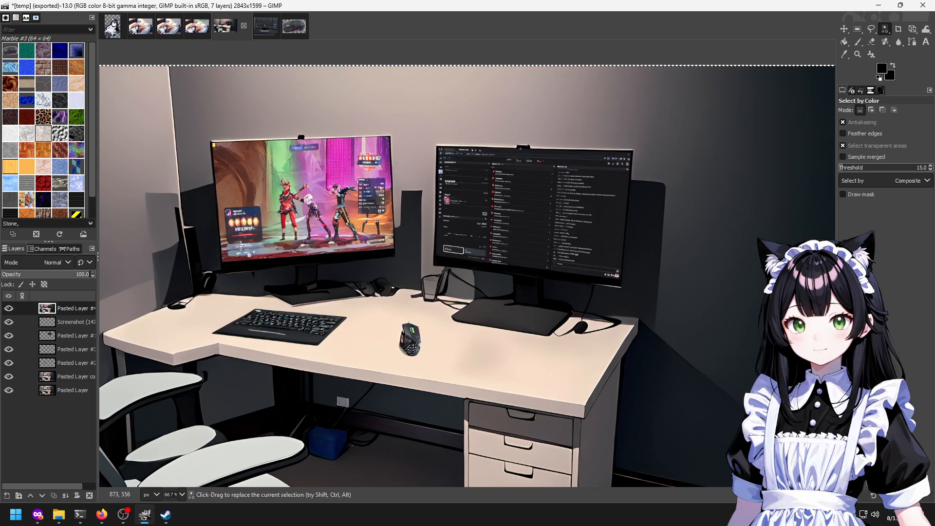
Expand the Screenshot (147) layer to image size, select its game screen area, and delete that area from the topmost pasted layer.
left_click(78, 322)
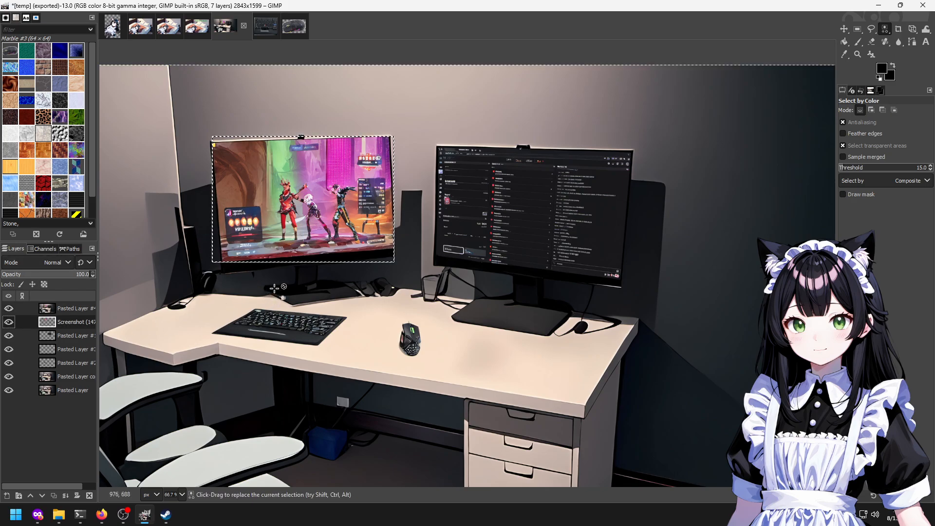
key("o")
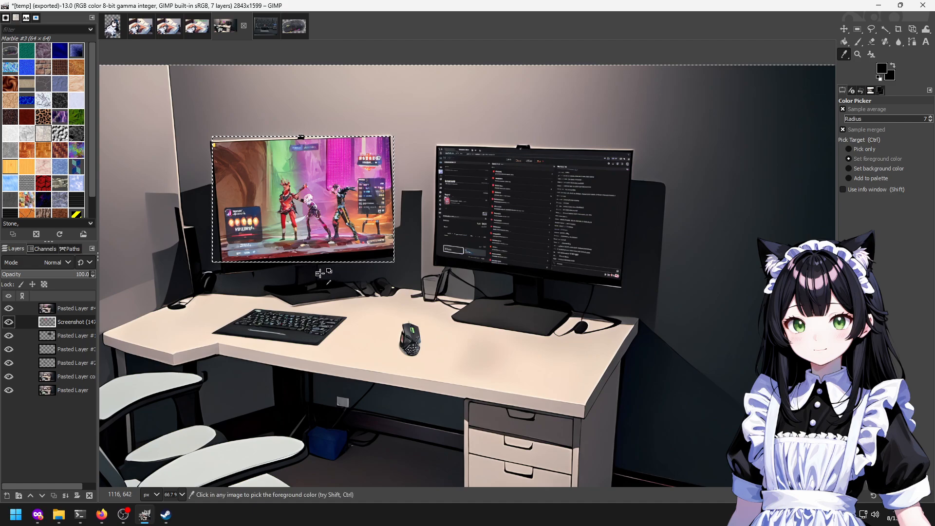
right_click(63, 322)
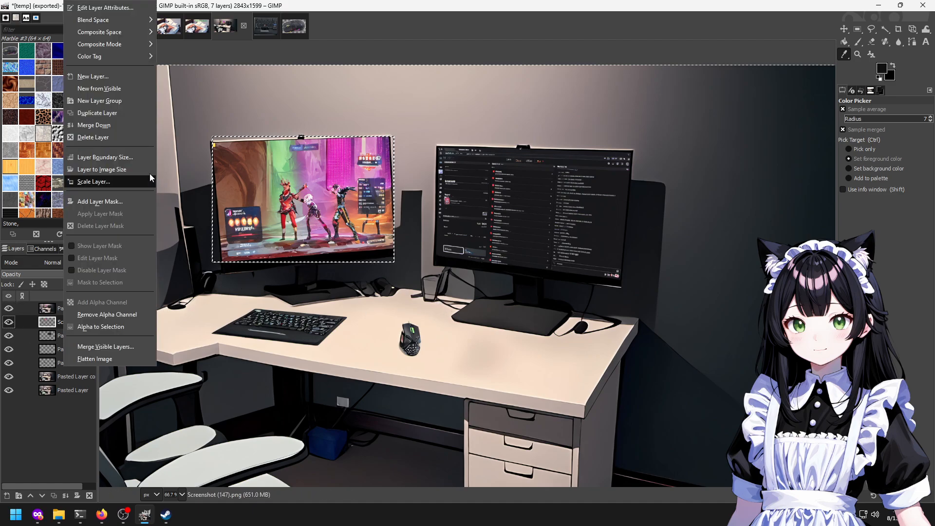
left_click(123, 170)
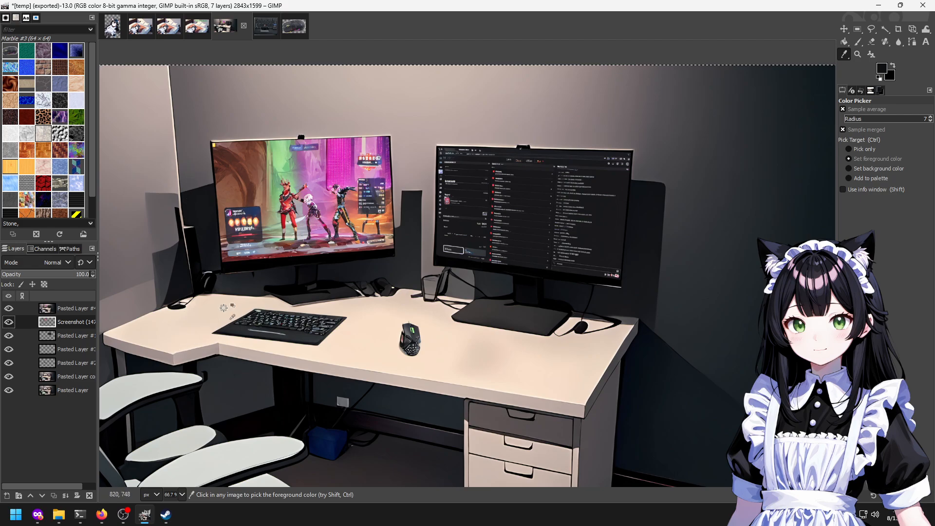
key("u")
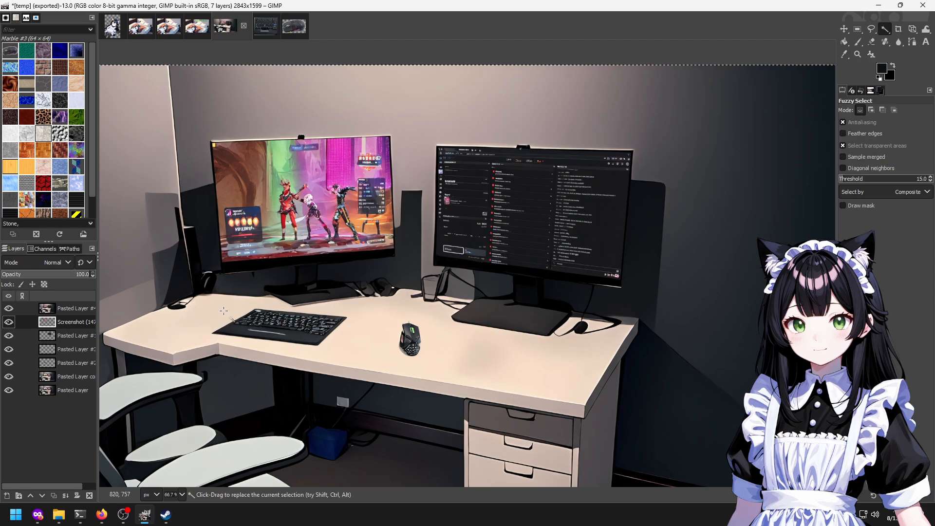
left_click(228, 310)
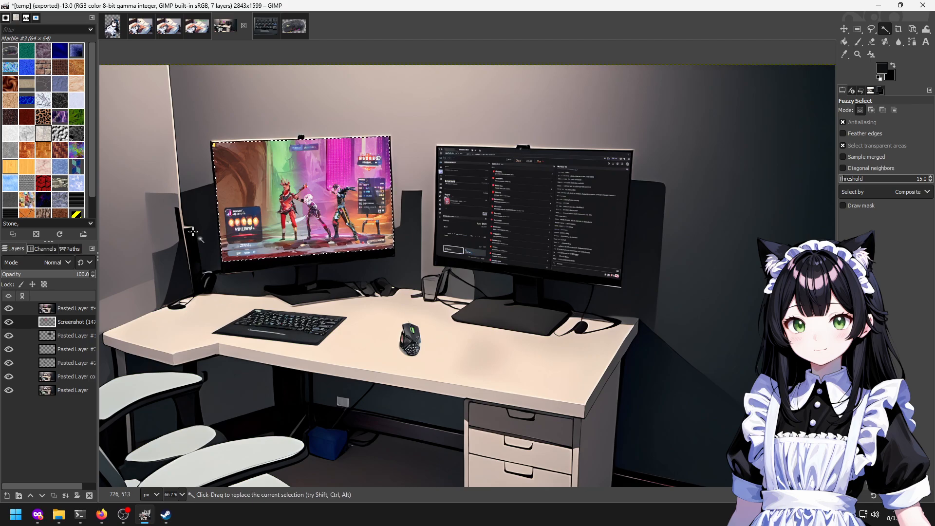
left_click(76, 311)
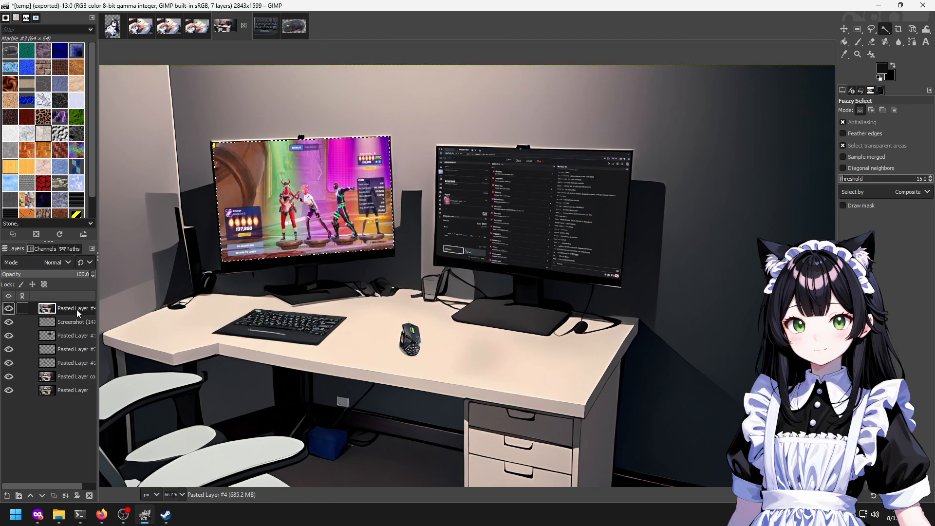
Expand Pasted Layer #1 to image size, select its second monitor's screen, and delete that area from the topmost pasted layer.
left_click(75, 336)
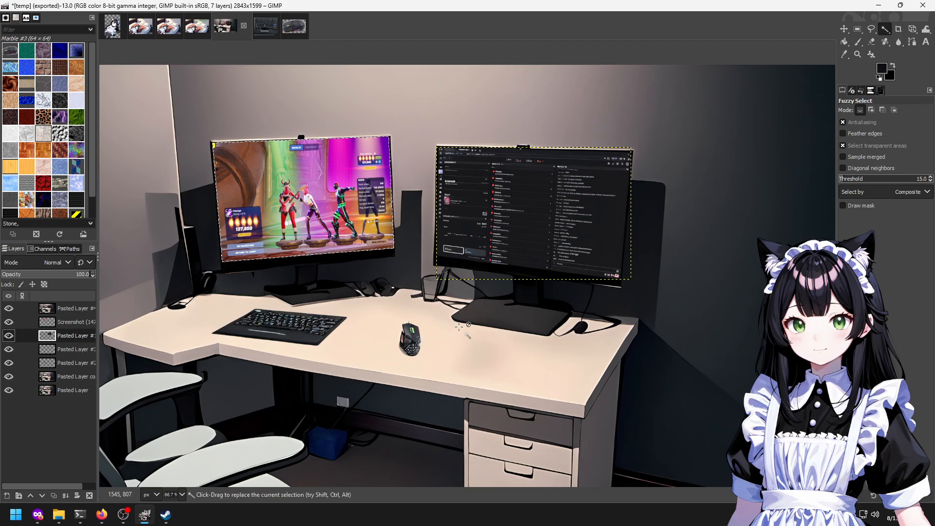
right_click(469, 305)
left_click(64, 337)
right_click(81, 335)
left_click(117, 170)
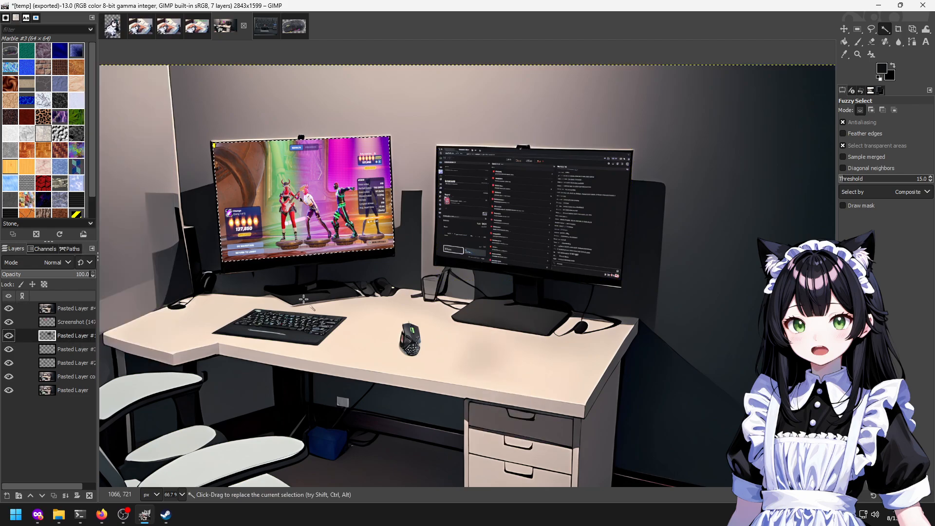
left_click(118, 278)
key("ctrl+i")
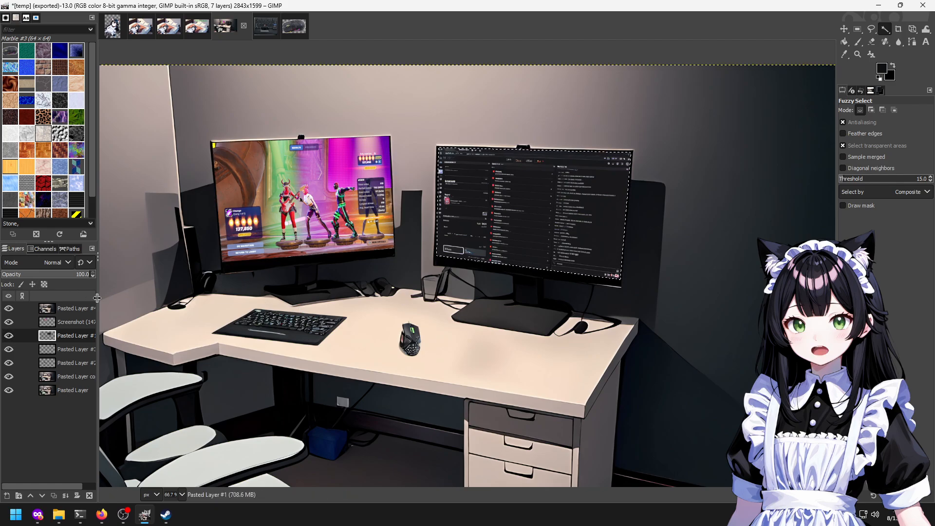
left_click(75, 311)
left_click(72, 319)
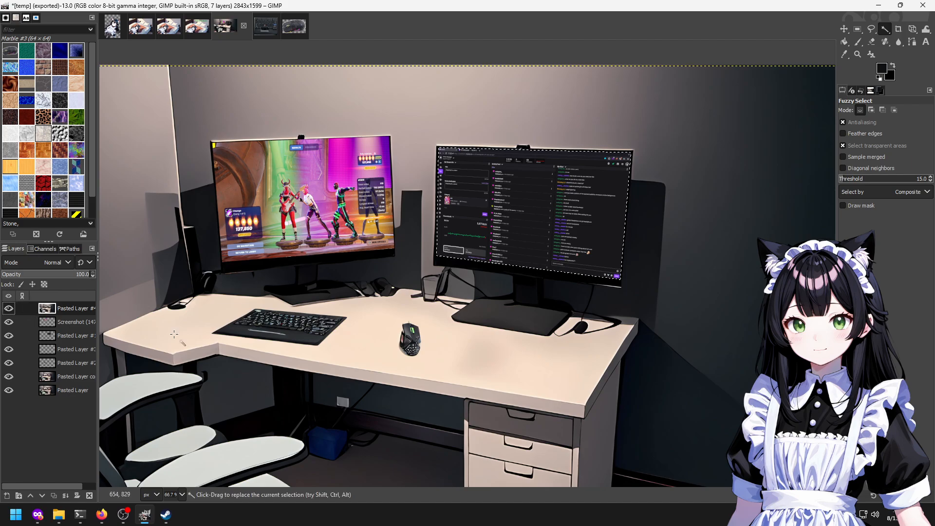
Erase the keyboard area of the topmost pasted layer with the Eraser to reveal the original keys beneath.
scroll(309, 292, "up", 3)
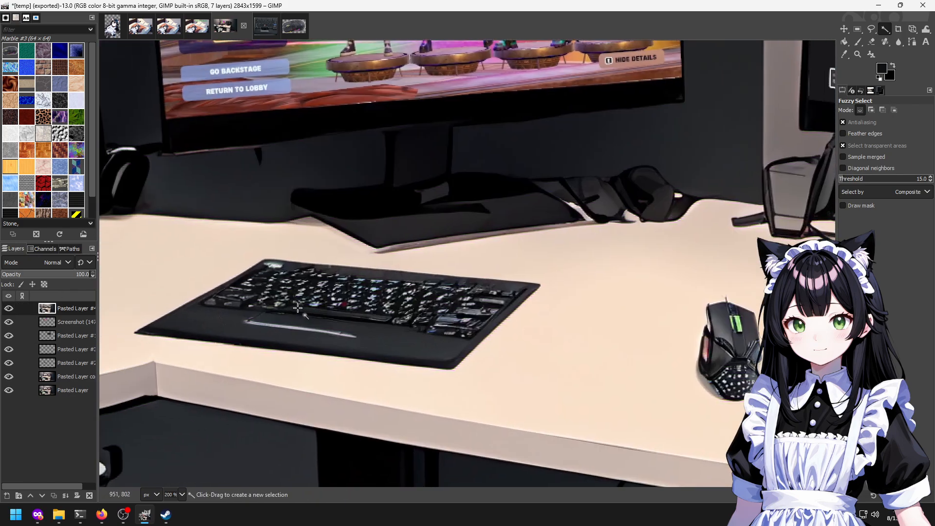
key("shift+e")
mouse_move(491, 305)
left_mouse_down()
mouse_move(472, 328)
mouse_move(496, 302)
mouse_move(453, 317)
mouse_move(467, 295)
mouse_move(417, 289)
mouse_move(516, 292)
mouse_move(411, 332)
mouse_move(421, 305)
mouse_move(386, 312)
mouse_move(408, 295)
mouse_move(403, 322)
mouse_move(196, 299)
mouse_move(335, 223)
mouse_move(381, 224)
mouse_move(367, 215)
mouse_move(354, 222)
mouse_move(425, 249)
mouse_move(376, 269)
mouse_move(377, 288)
mouse_move(450, 307)
mouse_move(615, 324)
mouse_move(522, 316)
mouse_move(605, 292)
mouse_move(465, 256)
mouse_move(531, 259)
mouse_move(406, 241)
mouse_move(502, 247)
left_mouse_up()
scroll(231, 297, "up", 3)
mouse_move(423, 246)
left_mouse_down()
mouse_move(313, 243)
mouse_move(311, 220)
mouse_move(370, 222)
mouse_move(384, 239)
mouse_move(584, 275)
mouse_move(450, 298)
mouse_move(484, 268)
mouse_move(486, 251)
mouse_move(523, 250)
left_mouse_up()
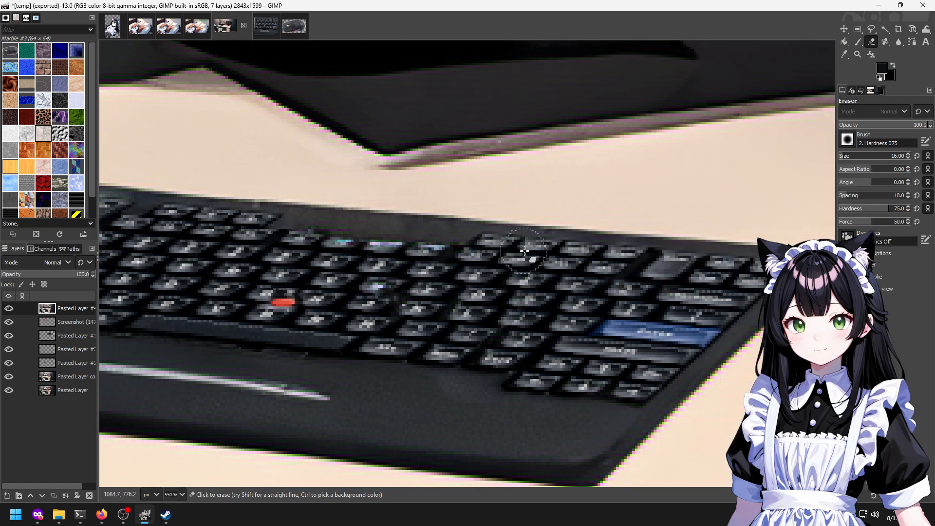
left_click_drag(370, 360, 457, 301)
mouse_move(392, 320)
left_mouse_down()
mouse_move(413, 307)
mouse_move(392, 297)
mouse_move(290, 305)
mouse_move(238, 290)
mouse_move(240, 278)
mouse_move(201, 266)
mouse_move(146, 293)
left_mouse_up()
Erase the mouse on the topmost pasted layer so the original mouse shows through, and check the whole picture.
scroll(145, 292, "down", 5)
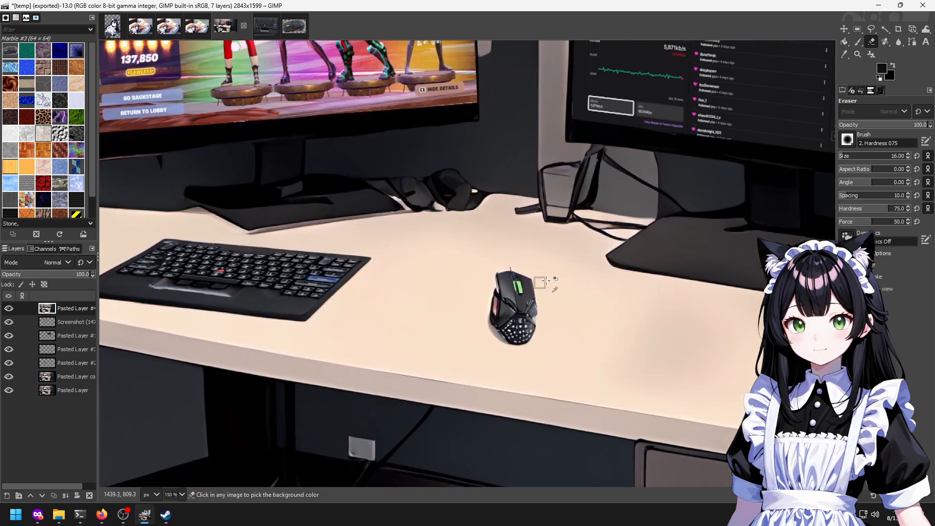
scroll(537, 283, "up", 3)
mouse_move(487, 295)
left_mouse_down()
mouse_move(484, 341)
mouse_move(476, 333)
mouse_move(454, 383)
mouse_move(453, 304)
mouse_move(436, 352)
mouse_move(453, 291)
mouse_move(468, 417)
mouse_move(446, 408)
mouse_move(462, 436)
mouse_move(439, 400)
mouse_move(433, 408)
mouse_move(451, 296)
mouse_move(448, 303)
mouse_move(445, 279)
mouse_move(453, 270)
mouse_move(498, 283)
mouse_move(521, 343)
mouse_move(523, 326)
mouse_move(524, 341)
mouse_move(530, 335)
mouse_move(524, 403)
left_mouse_up()
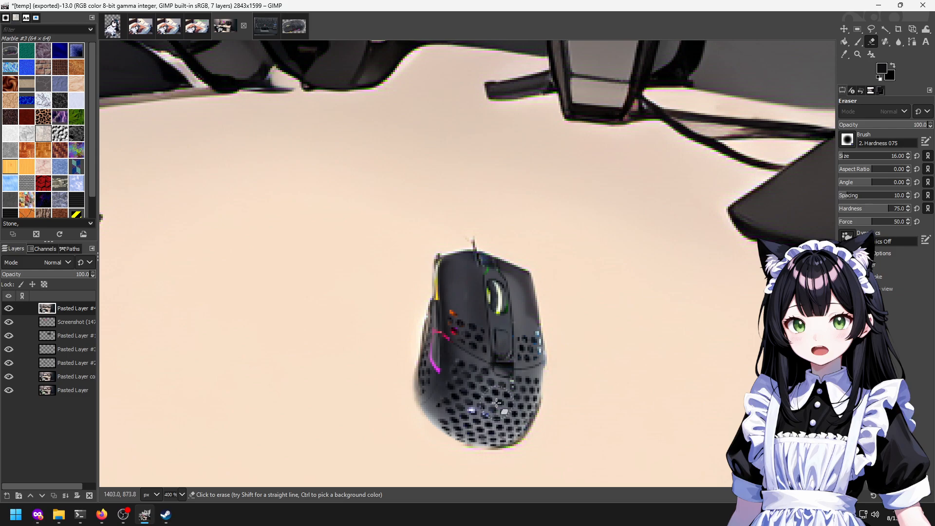
scroll(497, 360, "down", 6)
scroll(497, 360, "up", 3)
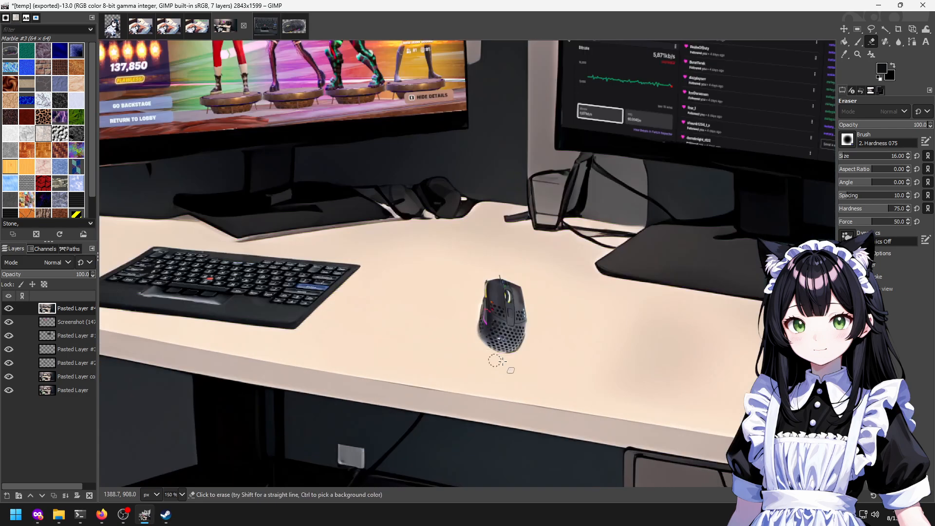
scroll(502, 341, "down", 2)
scroll(480, 309, "down", 3)
scroll(221, 286, "down", 3)
left_click_drag(384, 283, 501, 283)
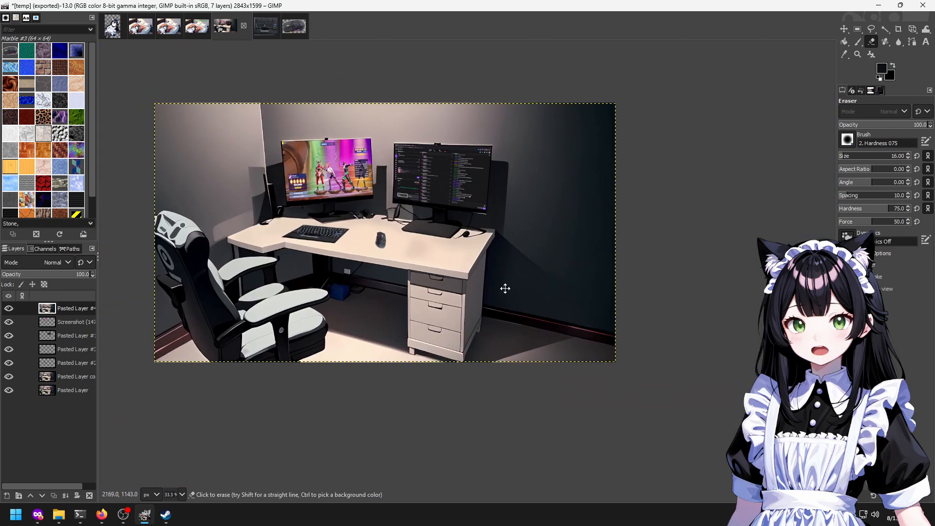
Add the text "BRB" in Verdana Bold over the monitors and set its size to 160 px.
scroll(373, 185, "up", 2)
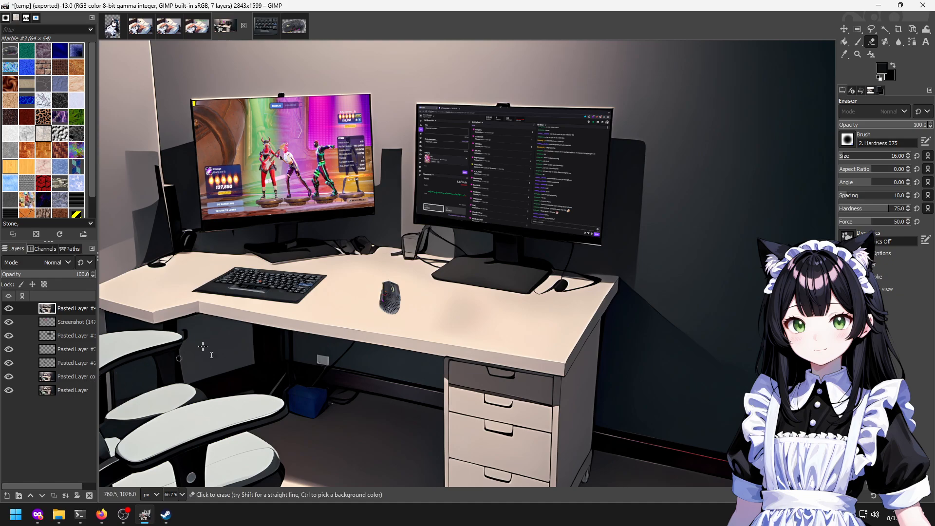
key("t")
left_click(320, 89)
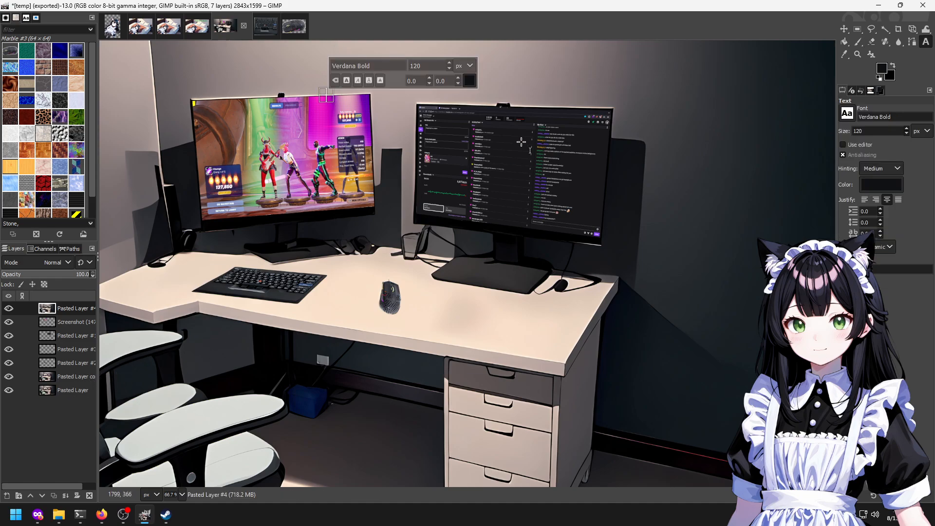
type("BE RIGHT b")
key("BackSpace")
key("BackSpace")
key("BackSpace")
key("BackSpace")
key("BackSpace")
key("BackSpace")
key("BackSpace")
key("BackSpace")
key("BackSpace")
type("RB")
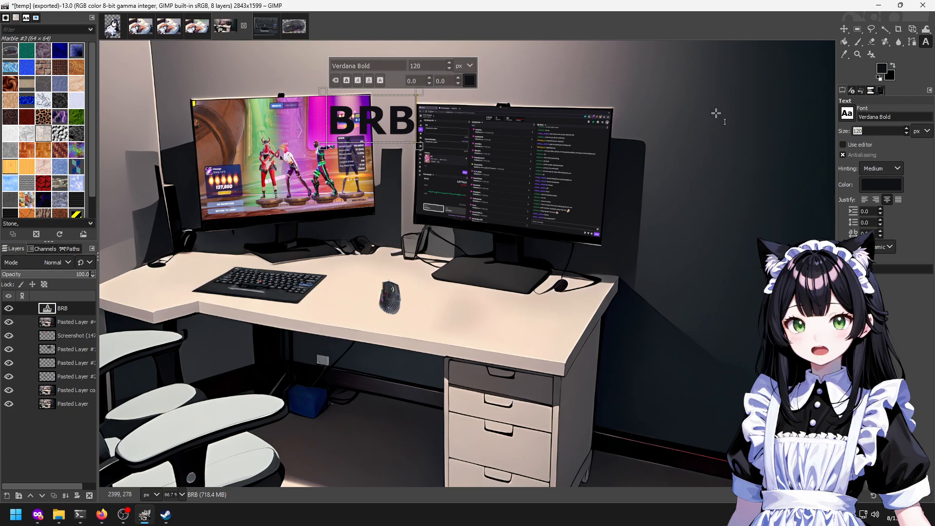
key("Return")
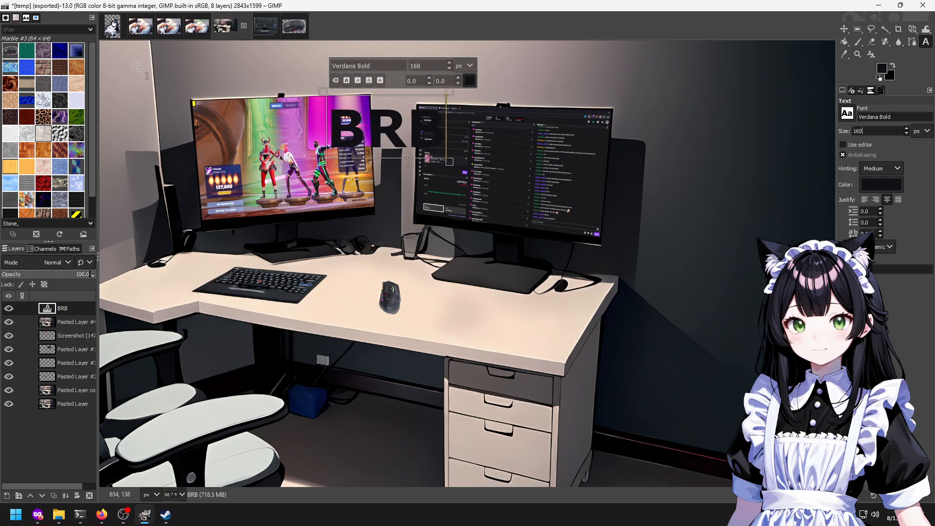
Switch to the stream-will-begin-soon-scaled image and pick the green of its "Stream will begin soon" lettering as the foreground color.
left_click(130, 34)
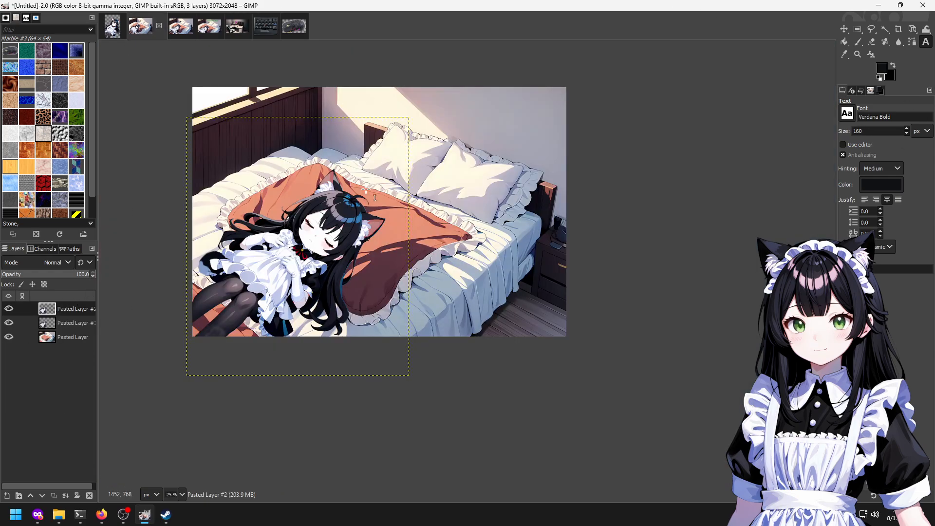
left_click(179, 29)
left_click(208, 33)
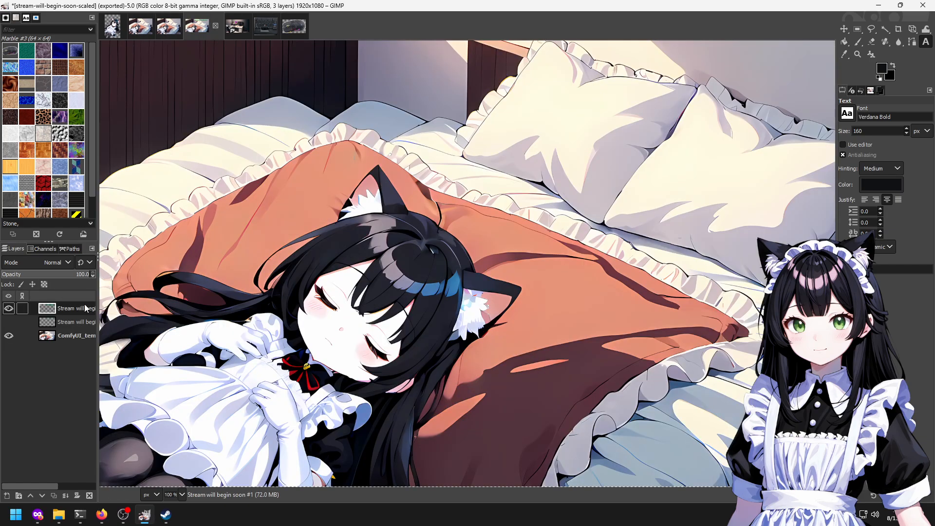
left_click_drag(605, 166, 403, 353)
key("u")
scroll(380, 184, "up", 4)
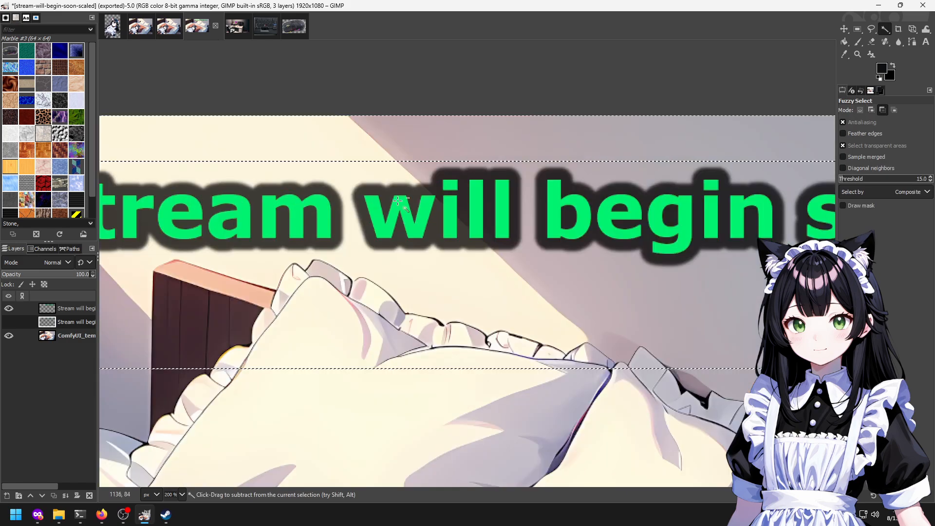
key("o")
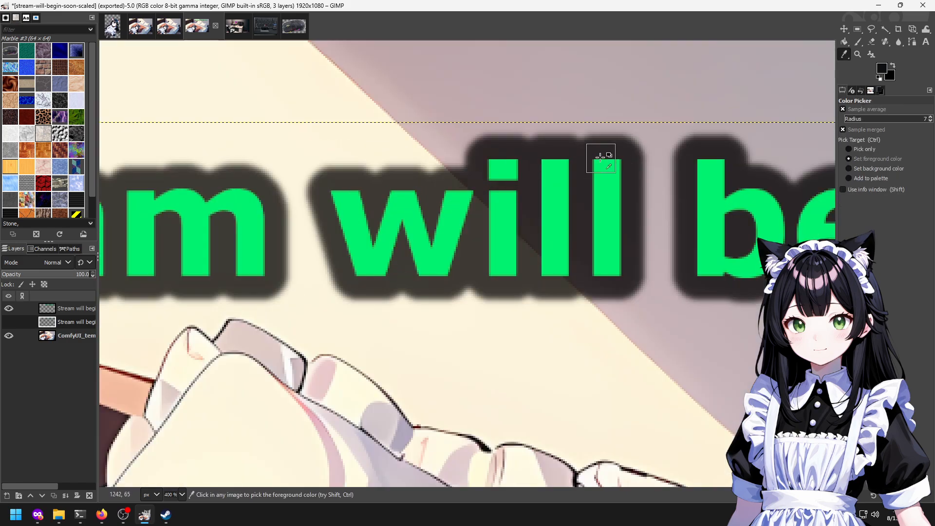
key("bracketleft")
left_click(554, 183)
Return to the temp desk image and try setting the Text tool's color to green 00f370.
left_click(246, 33)
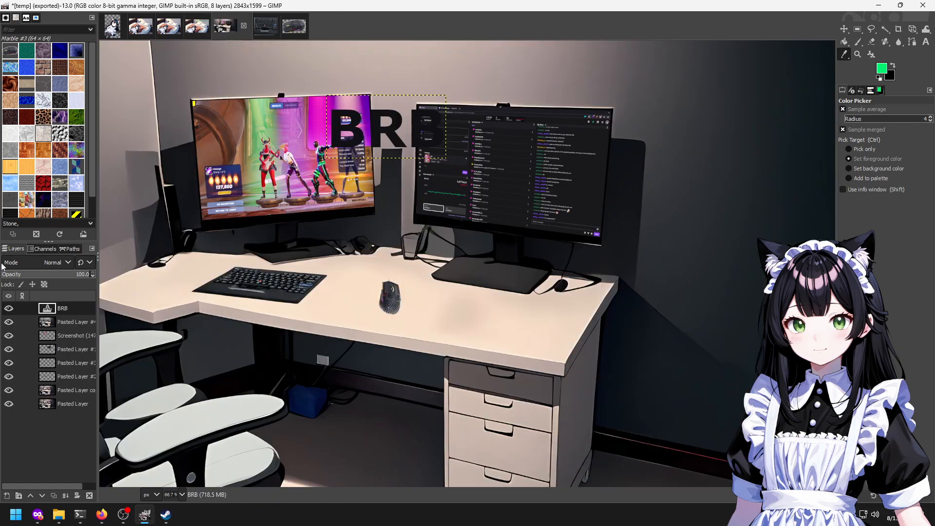
key("t")
left_click(887, 185)
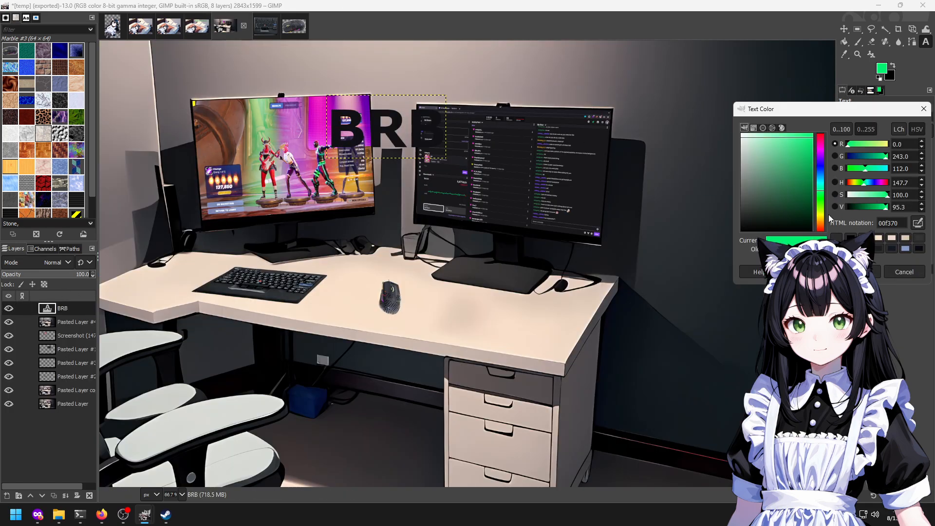
left_click(874, 272)
Remove all letters from the dark BRB text and set the text color to the picked green 00f370.
left_click(379, 121)
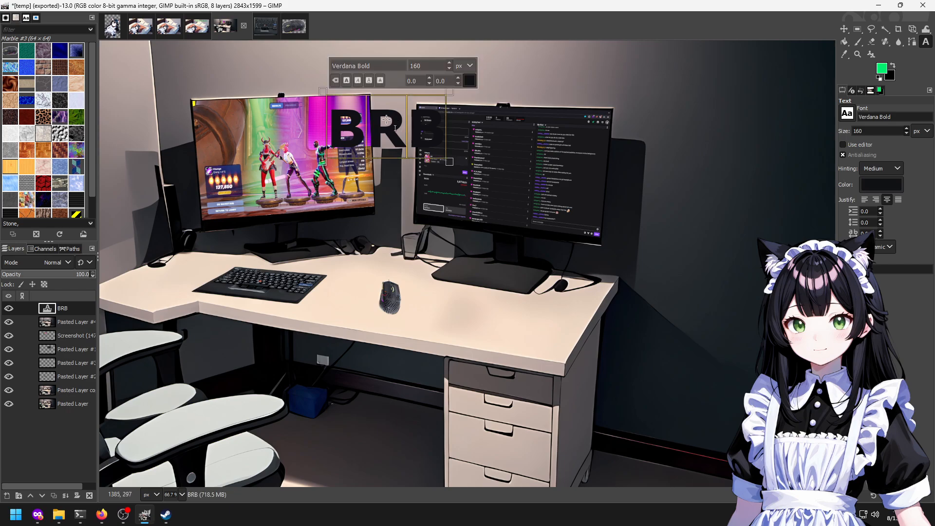
key("BackSpace")
key("BackSpace")
key("BackSpace")
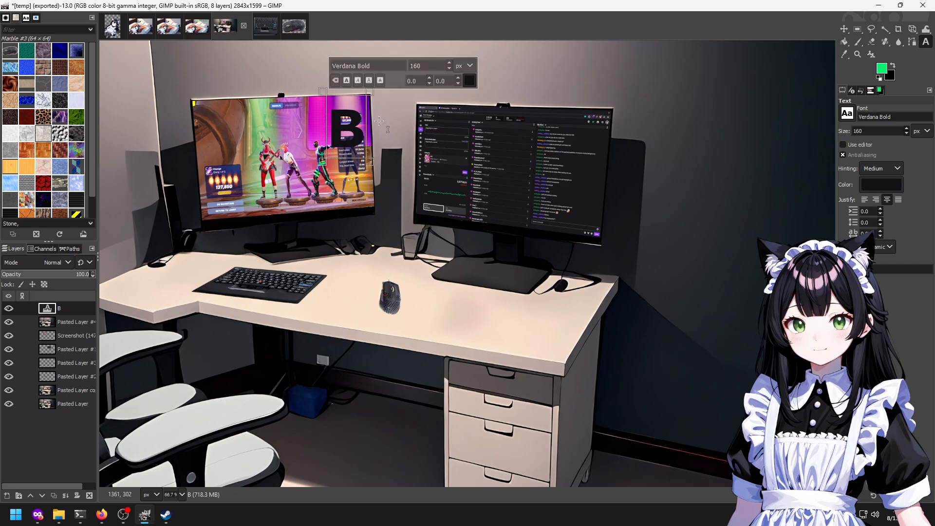
left_click(886, 185)
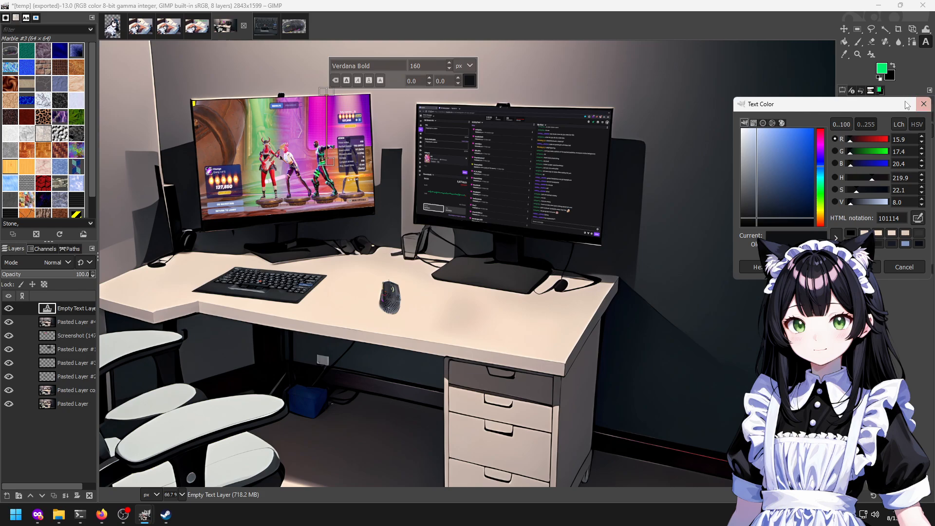
left_click(918, 218)
left_click(882, 70)
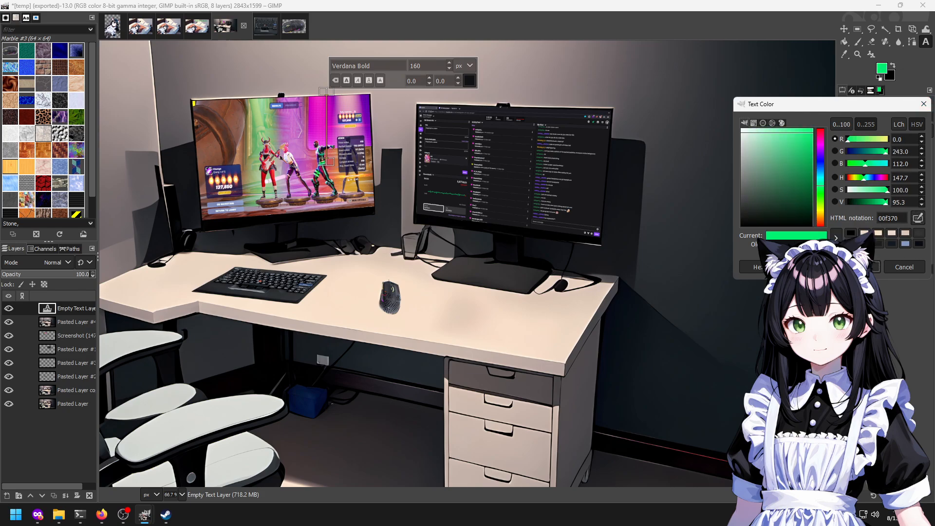
left_click(860, 266)
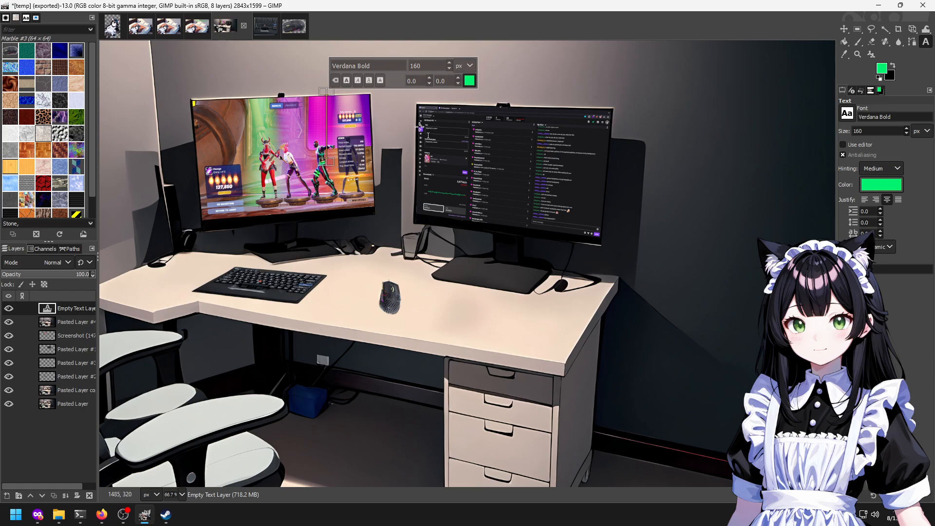
key("shift+b")
left_click(376, 108)
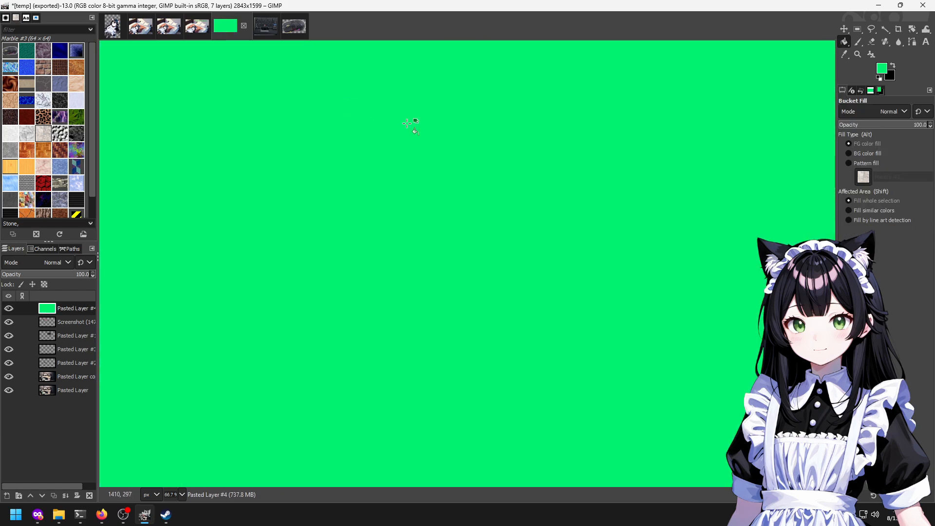
key("ctrl+z")
Add green "BRB" text in Verdana Bold at 160 px across the upper part of the two monitors.
key("t")
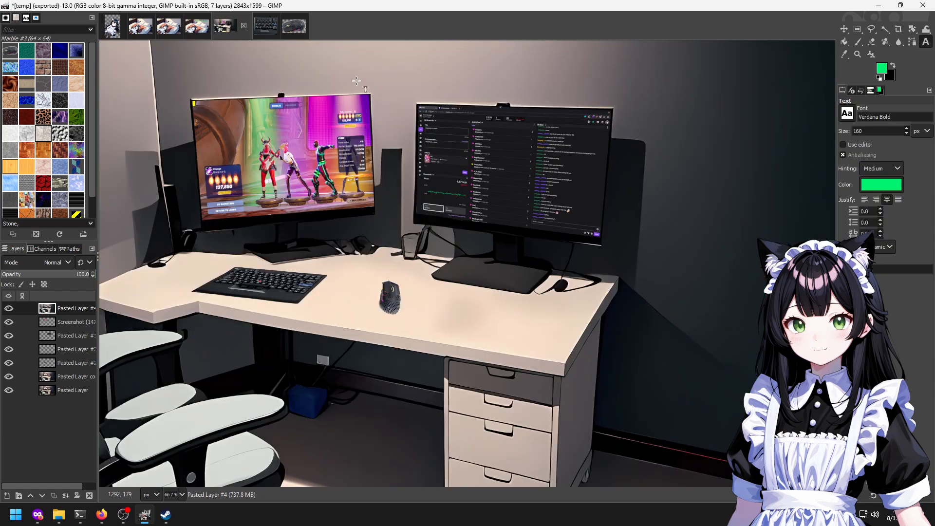
type("BRB")
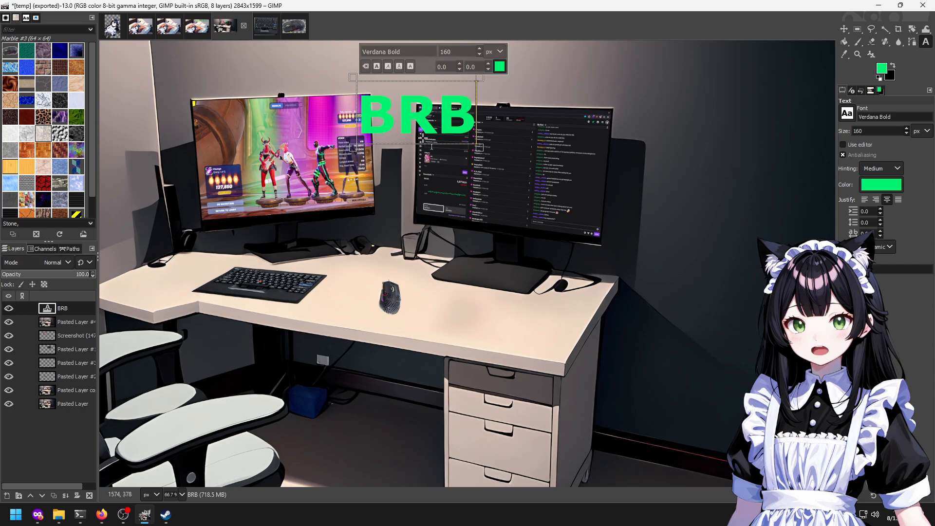
Move the green BRB text off the monitors onto the dark wall beside the right-hand monitor.
type("m")
key("BackSpace")
key("Escape")
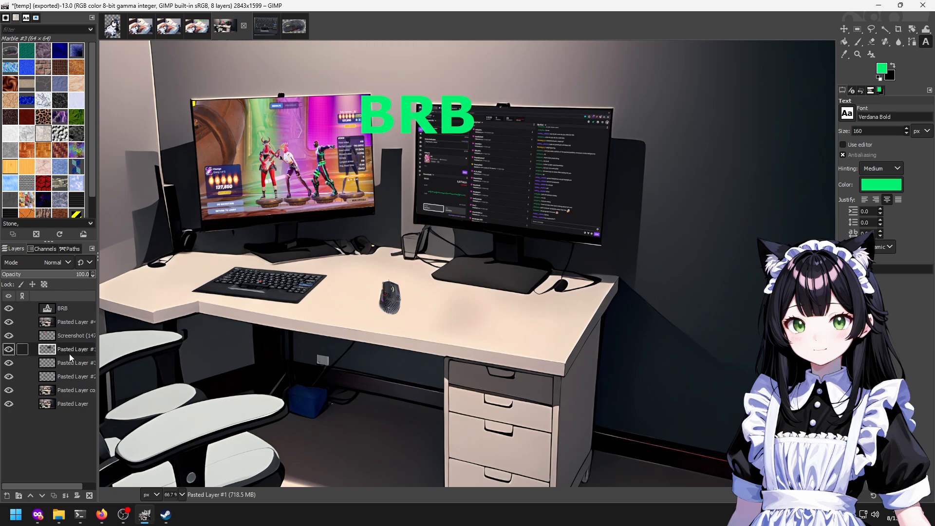
key("m")
left_click_drag(434, 121, 724, 165)
Set the font size of the green BRB text on the wall to 180 px.
key("t")
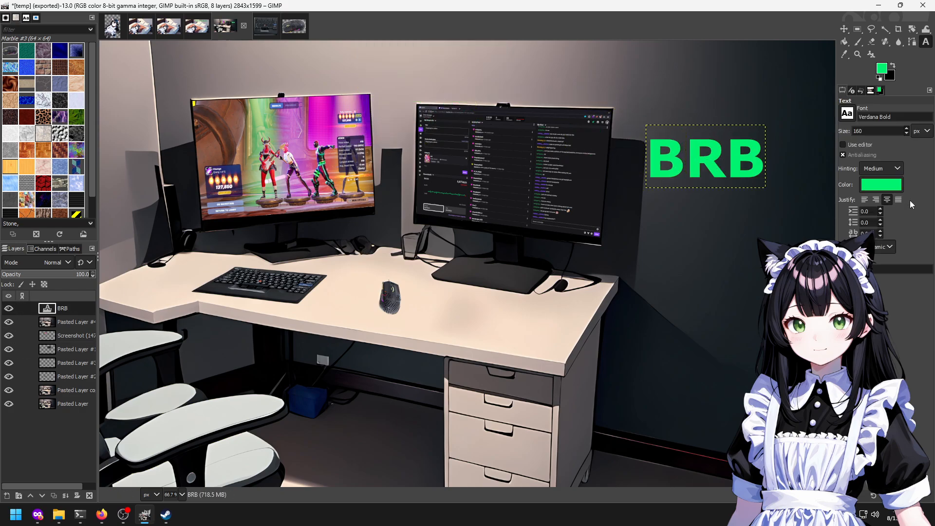
left_click(706, 156)
double_click(881, 130)
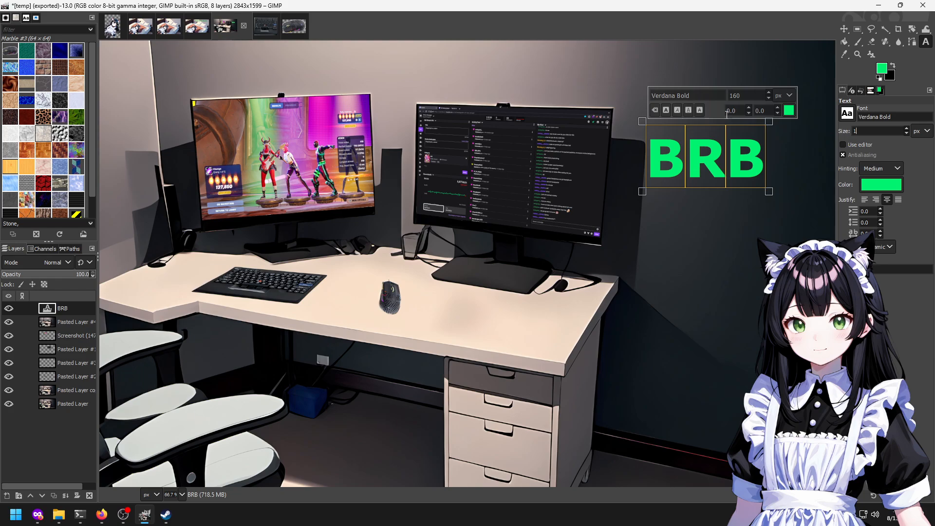
key("Return")
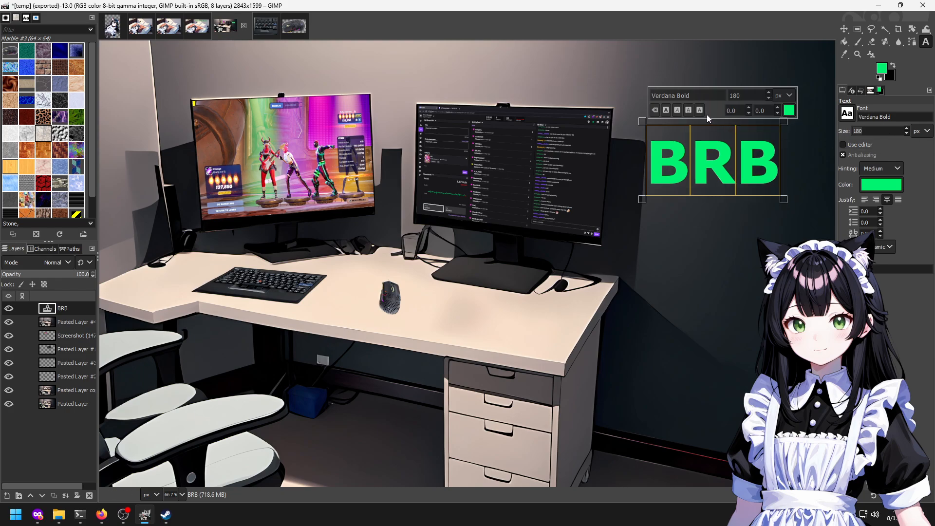
Nudge the BRB text slightly to the right and down so it sits farther from the monitor.
left_click_drag(763, 206, 672, 218)
type("m")
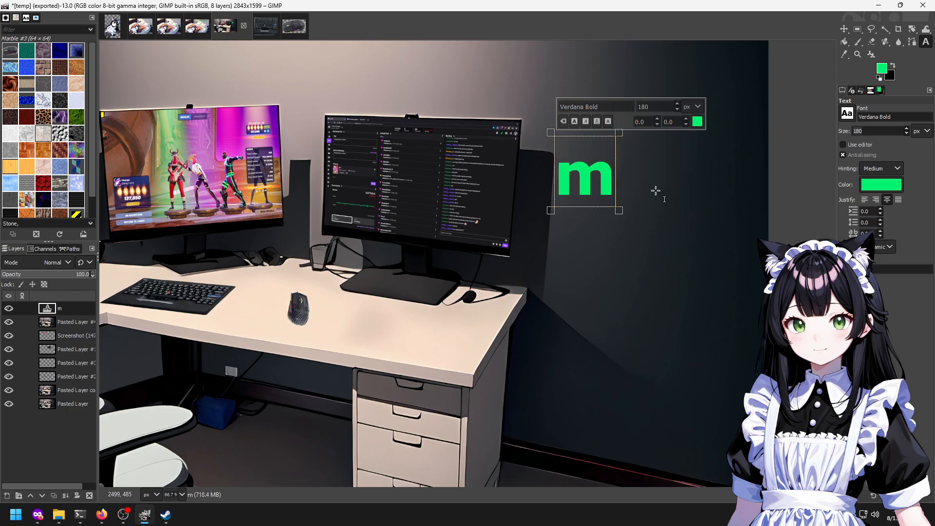
key("ctrl+z")
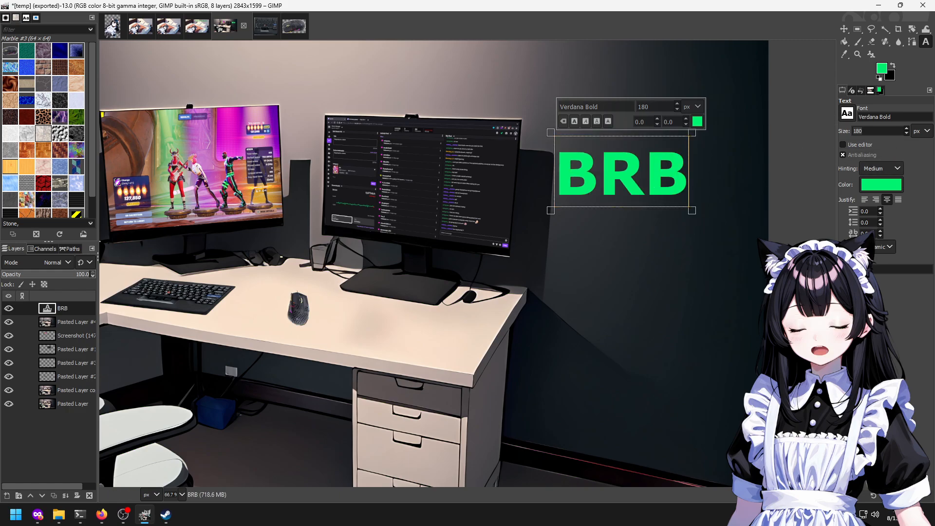
type("m")
key("BackSpace")
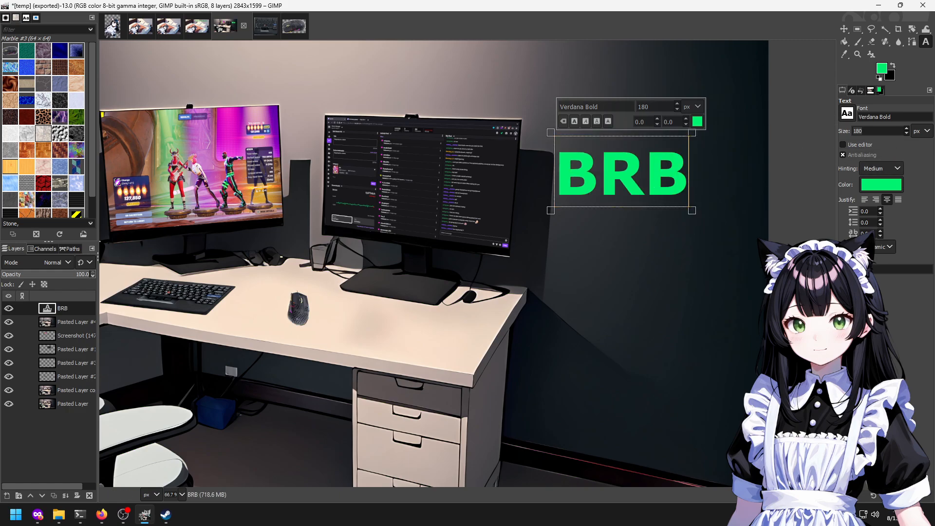
left_click(912, 29)
key("m")
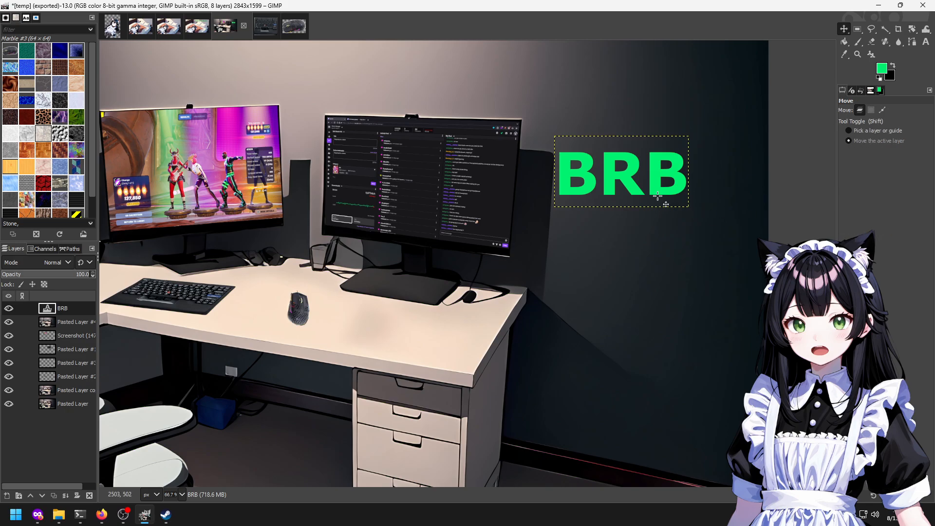
mouse_move(580, 193)
left_mouse_down()
mouse_move(590, 219)
mouse_move(591, 195)
left_mouse_up()
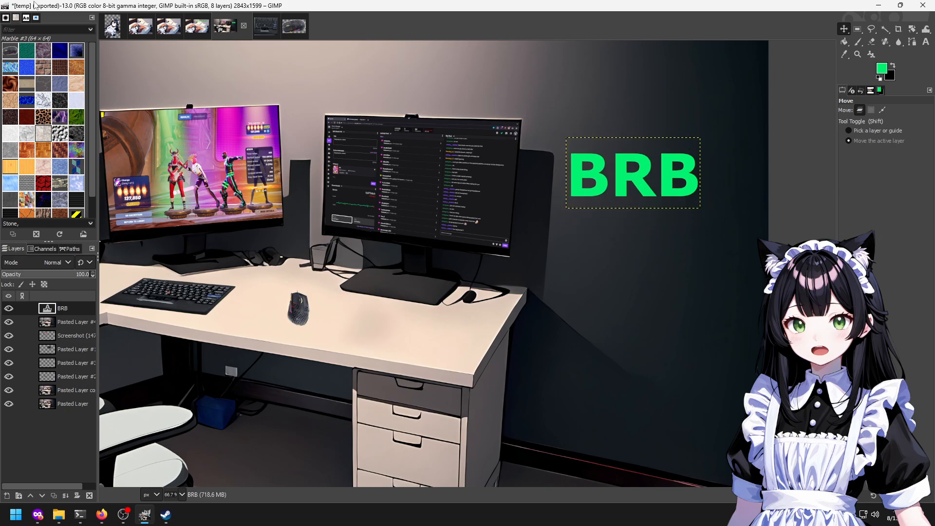
Start a Drop Shadow filter on the BRB text layer and set its X and Y offsets to 0.
right_click(581, 306)
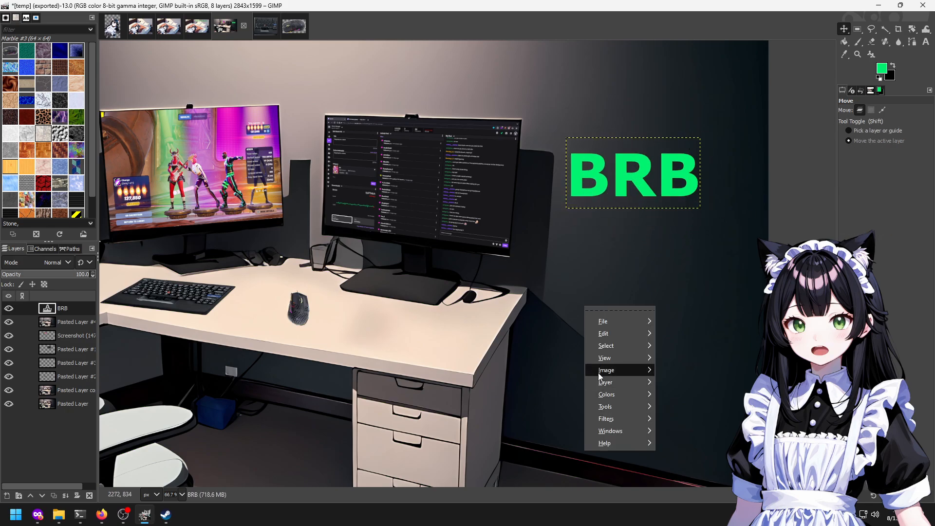
mouse_move(609, 420)
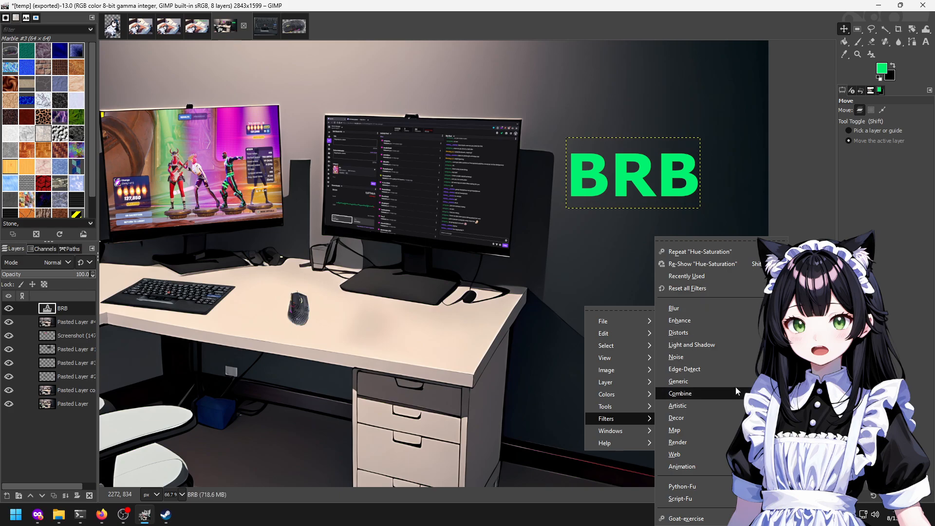
left_click(818, 428)
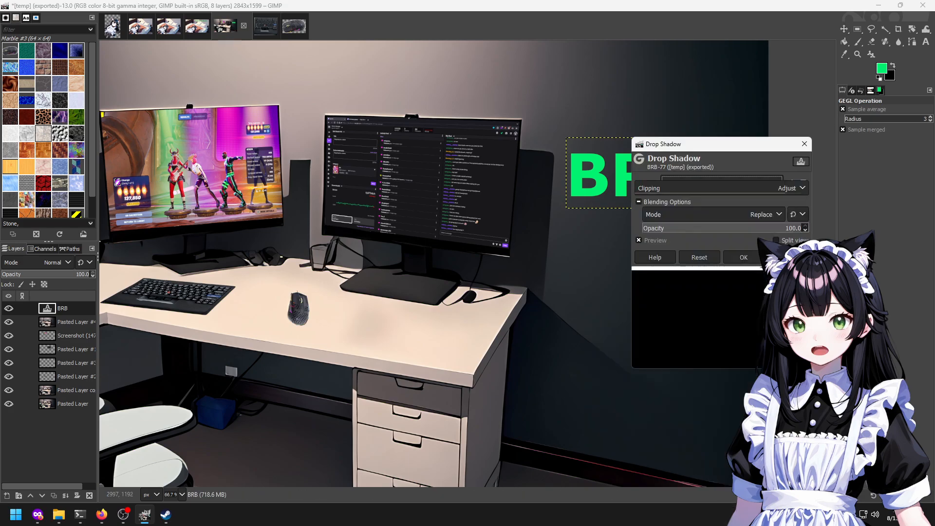
left_click(762, 198)
key("ctrl+a")
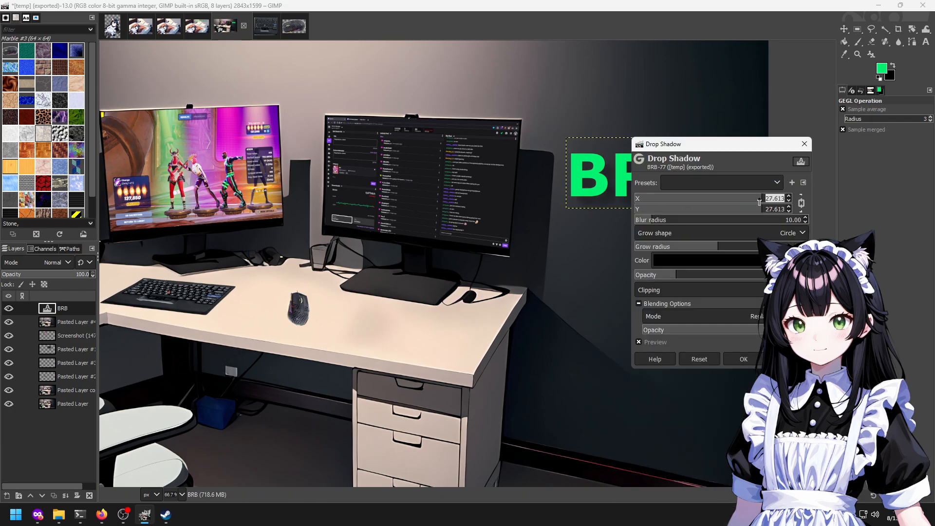
type("0")
key("Return")
Give the BRB drop shadow a pale pinkish-gray color, enlarge its grow radius and apply the filter.
left_click(684, 260)
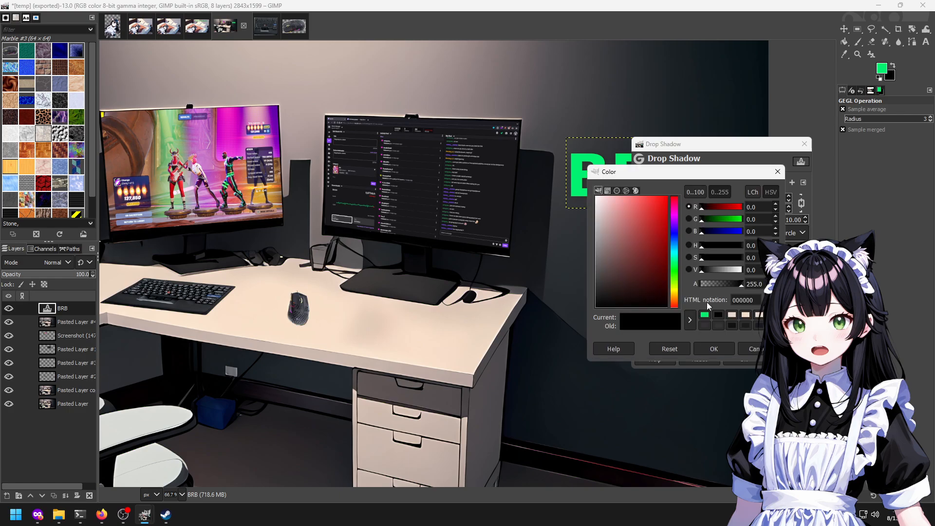
left_click_drag(646, 248, 602, 223)
left_click(714, 349)
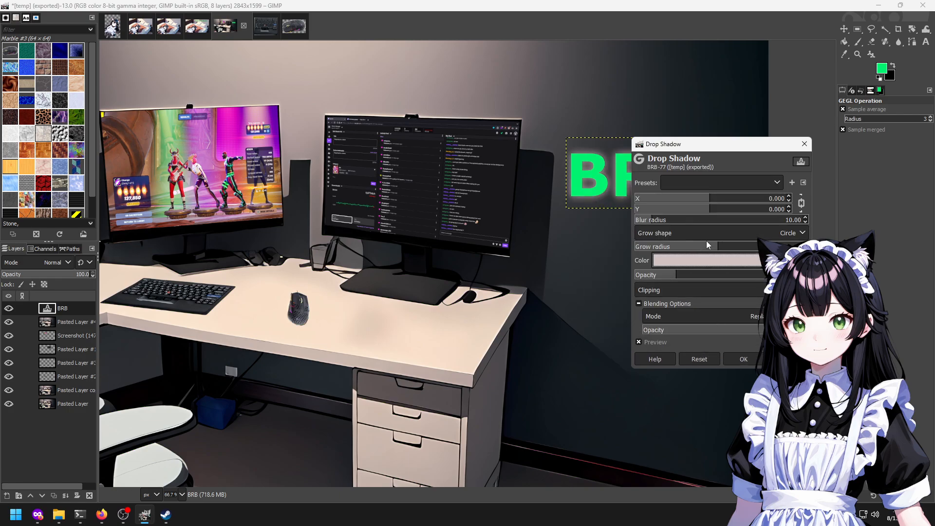
left_click_drag(717, 247, 757, 248)
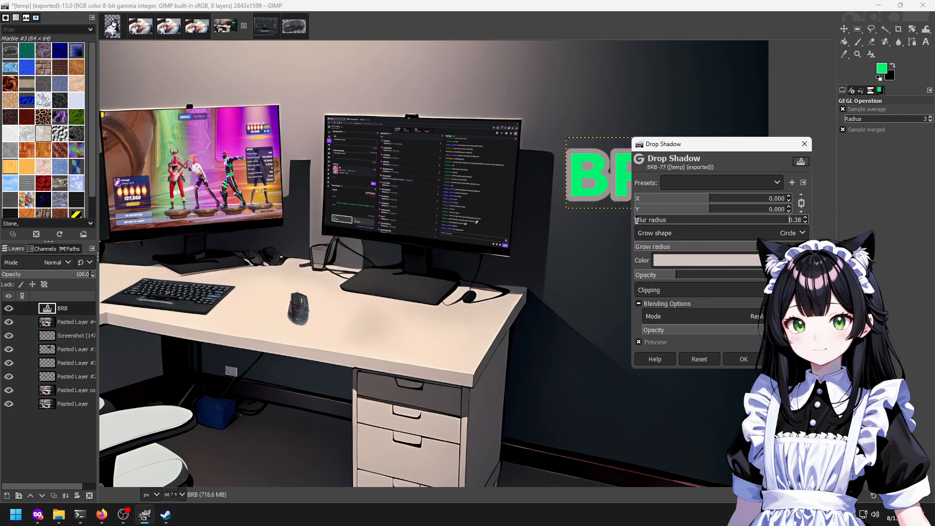
left_click(742, 359)
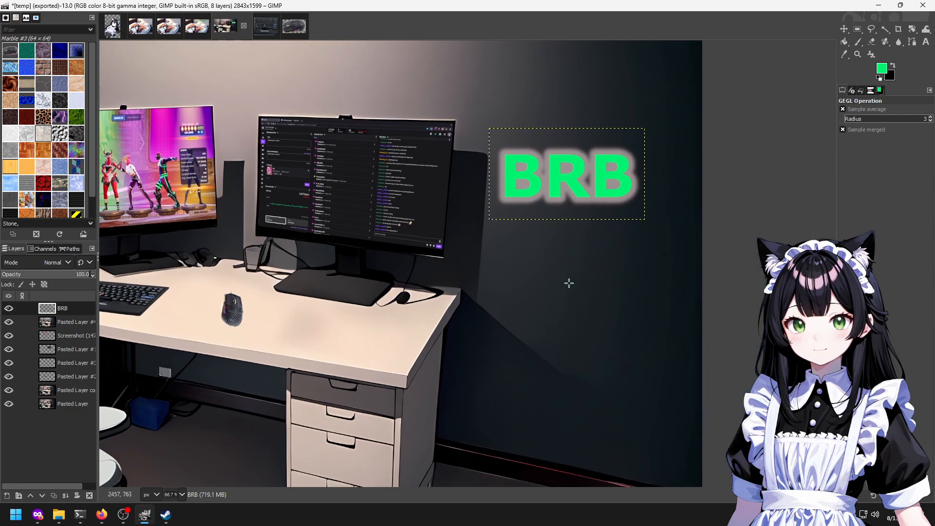
Export the finished desk image as BRB.png into the stream folder inside Pictures.
scroll(614, 270, "down", 2)
key("ctrl+shift+e")
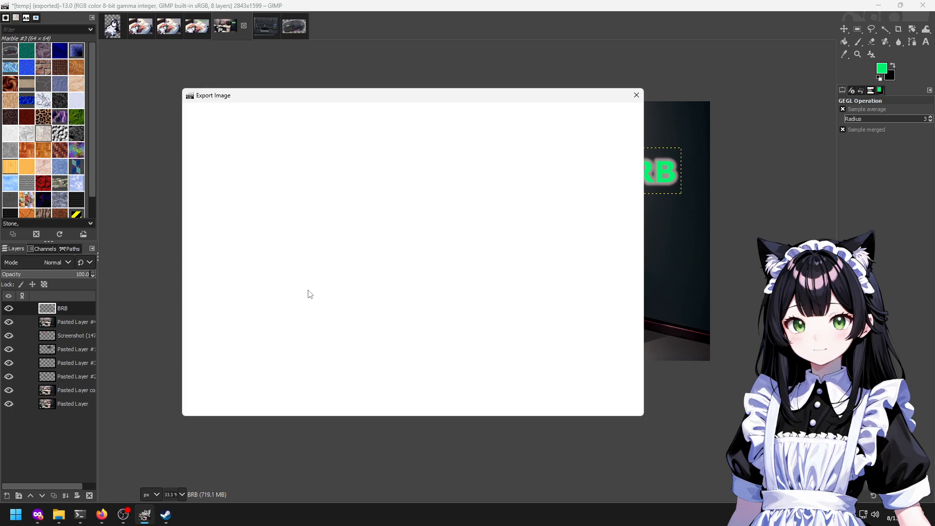
type("BRB")
double_click(274, 171)
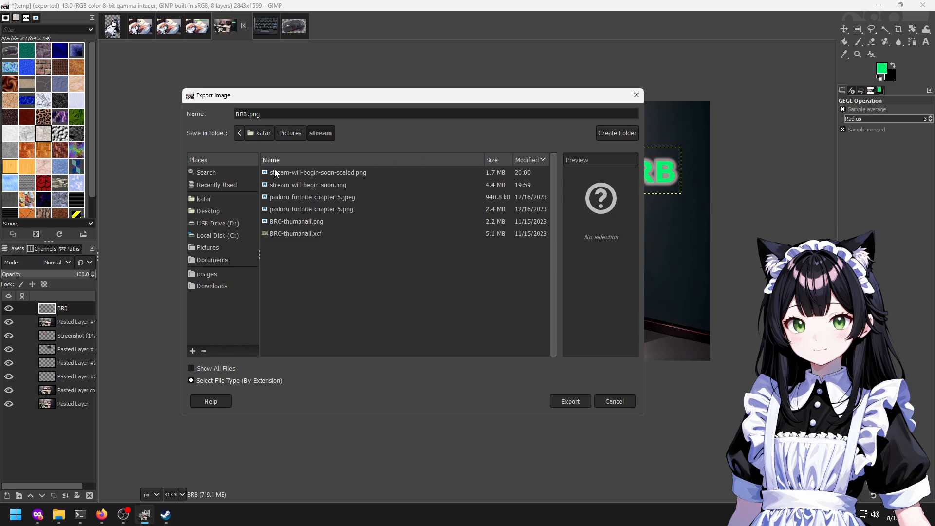
left_click(284, 132)
double_click(278, 183)
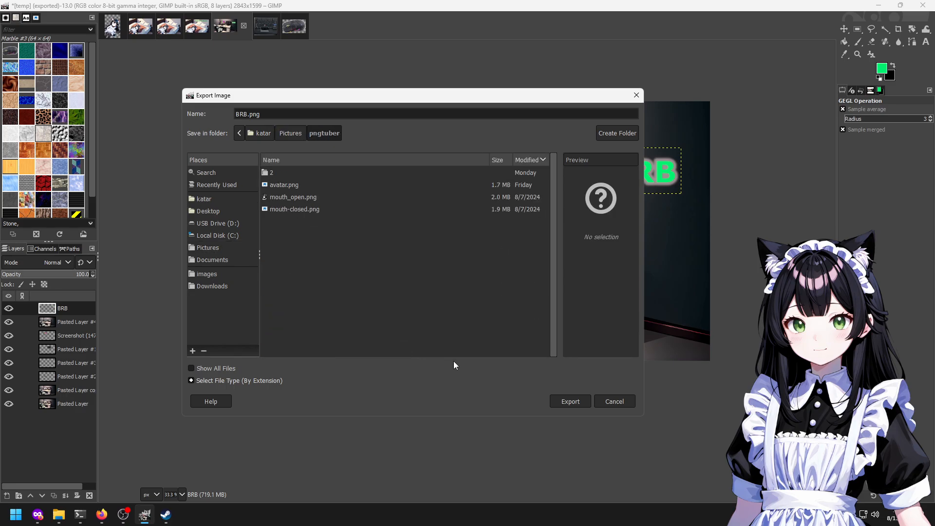
double_click(274, 176)
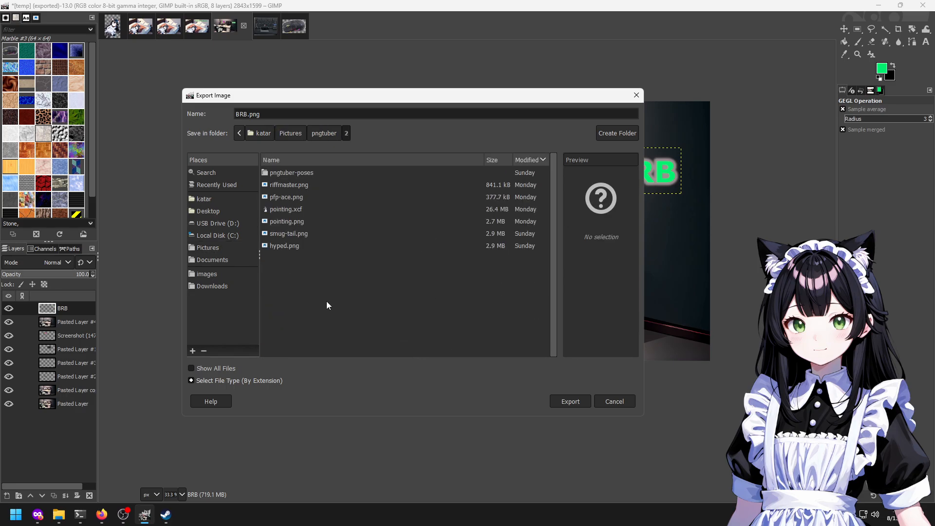
left_click(289, 134)
scroll(333, 214, "down", 5)
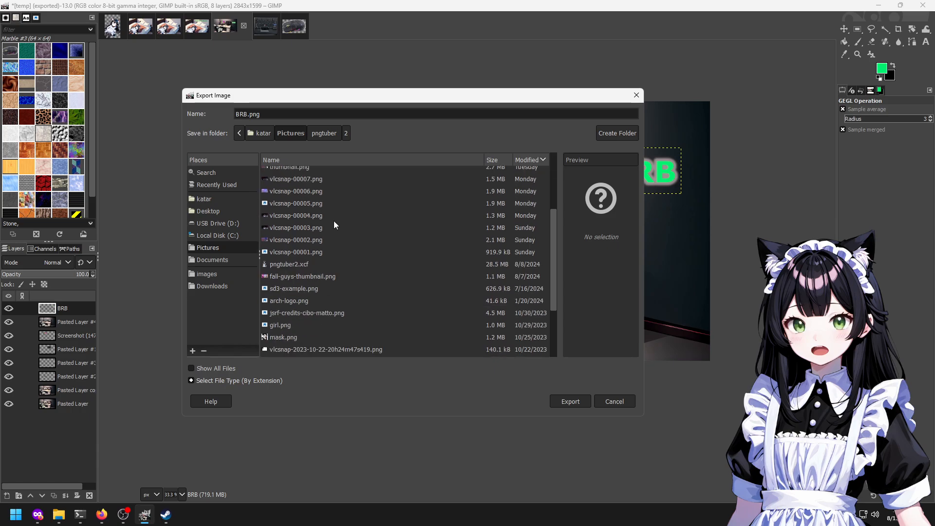
scroll(334, 221, "up", 3)
double_click(265, 173)
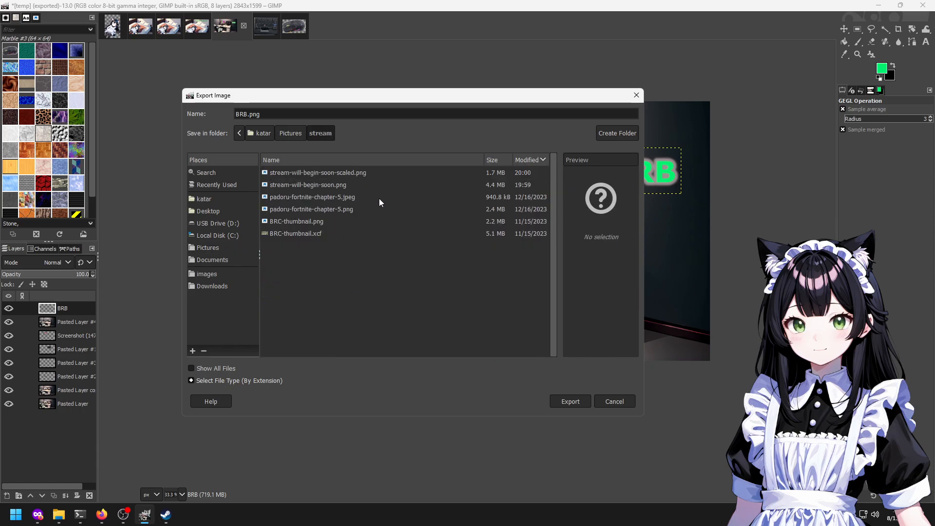
left_click(565, 400)
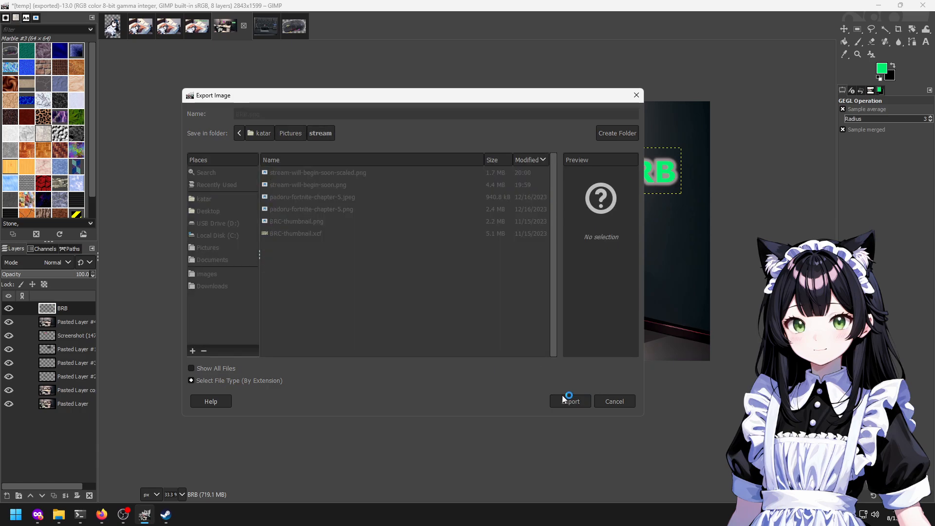
left_click(489, 381)
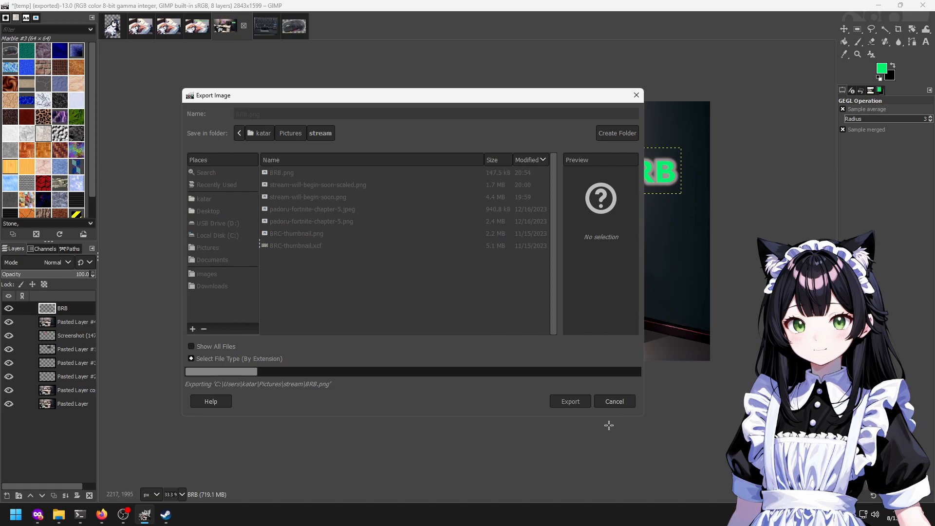
Switch to the stream-will-begin-soon-scaled image and save it as stream-will-begin-soon-scaled.xcf in the Pictures/stream folder.
left_click(203, 30)
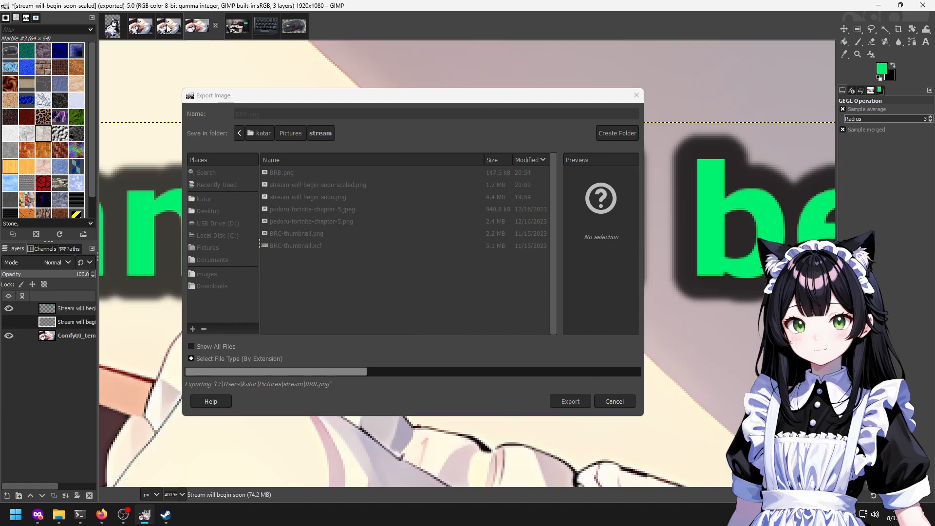
left_click(171, 28)
left_click(140, 26)
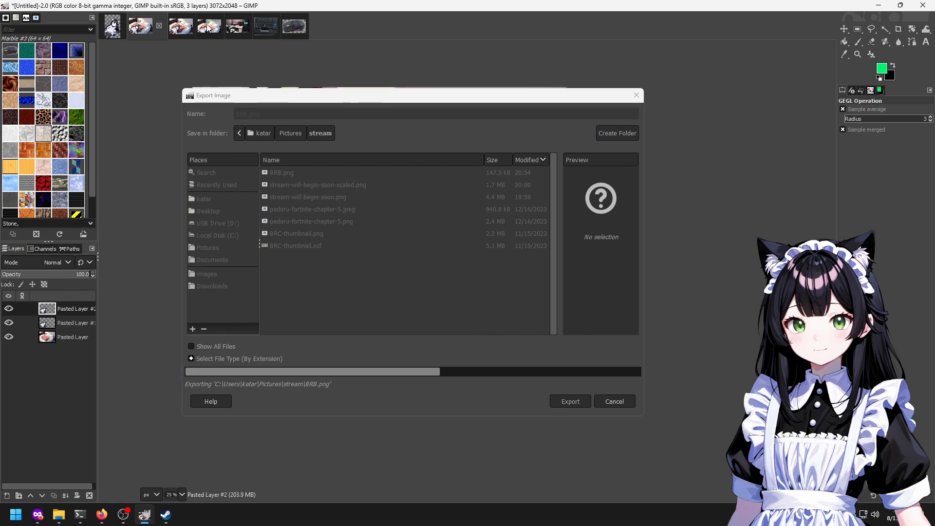
left_click(196, 27)
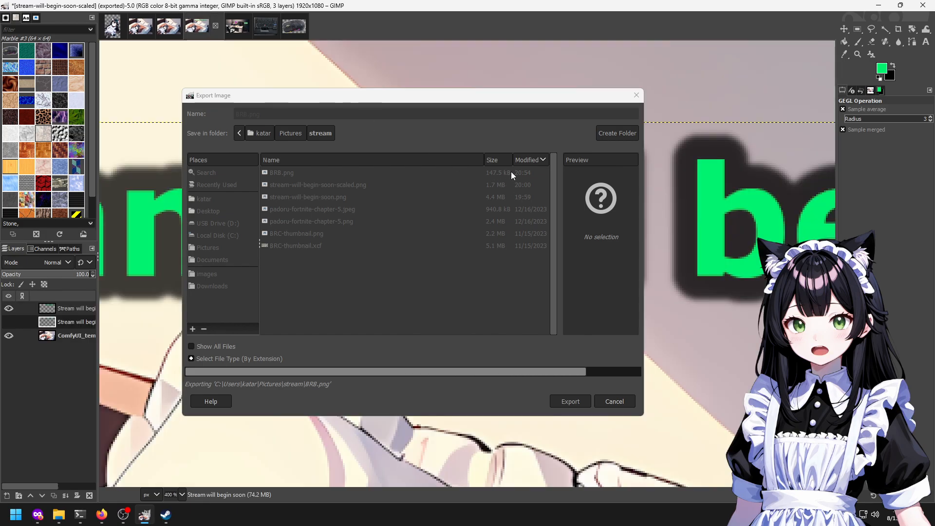
key("ctrl+s")
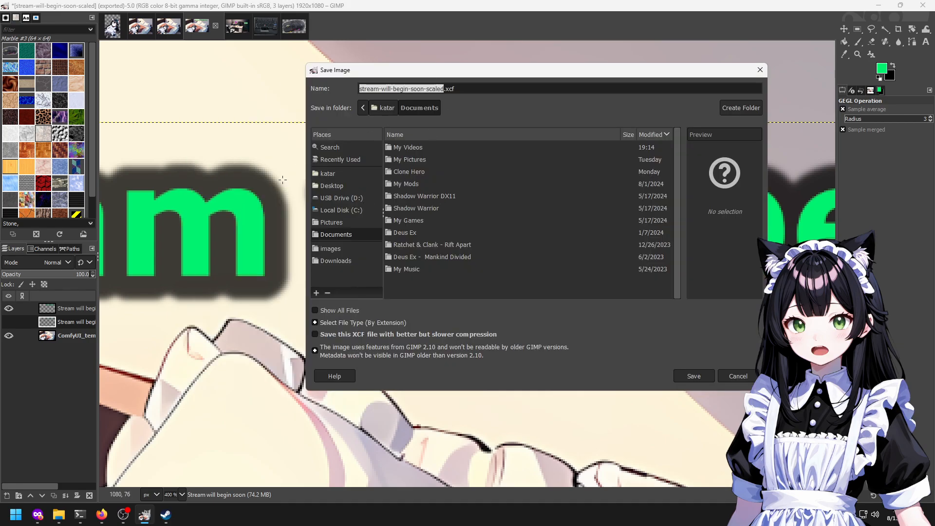
left_click(329, 222)
double_click(402, 154)
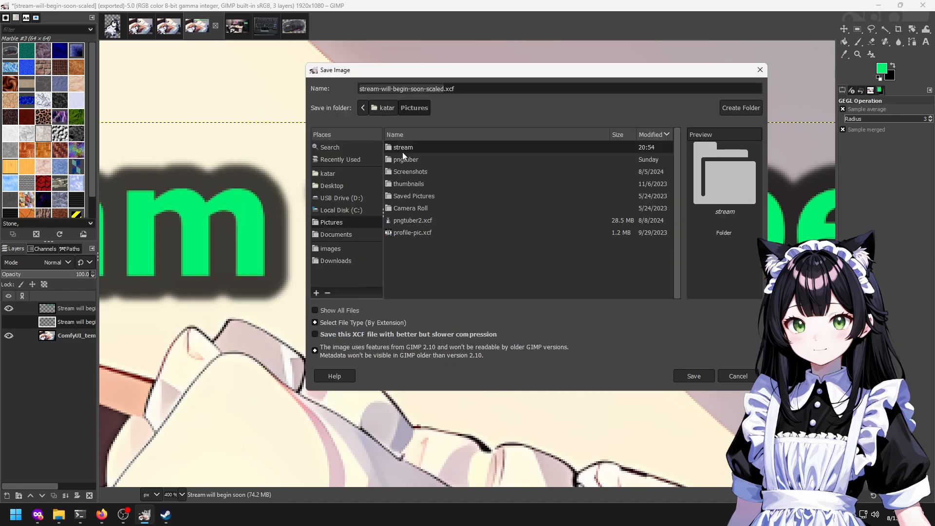
left_click(404, 112)
double_click(390, 142)
left_click(691, 377)
Return to the desk image with the BRB text and save it as BRB.xcf in the stream folder.
left_click(237, 25)
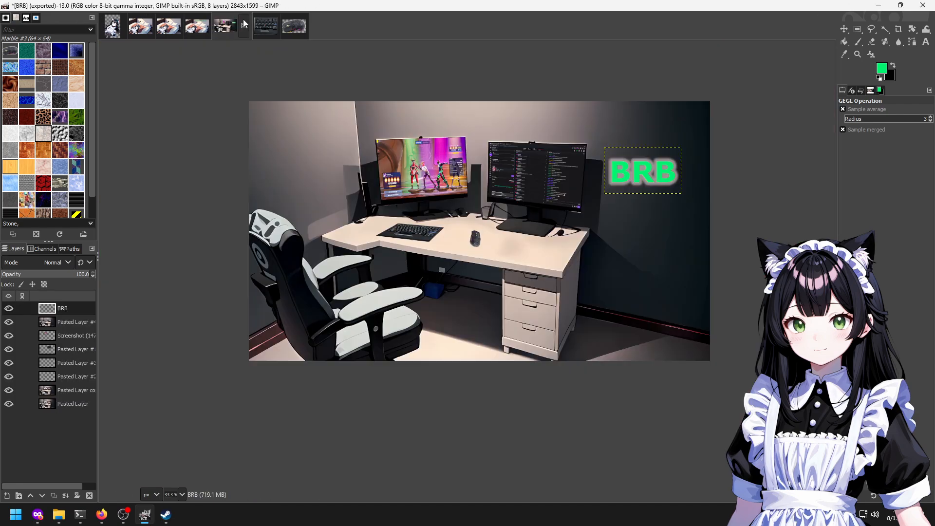
key("ctrl+s")
left_click(682, 376)
Scale the BRB desk image to 1920 by 1080 pixels.
right_click(532, 267)
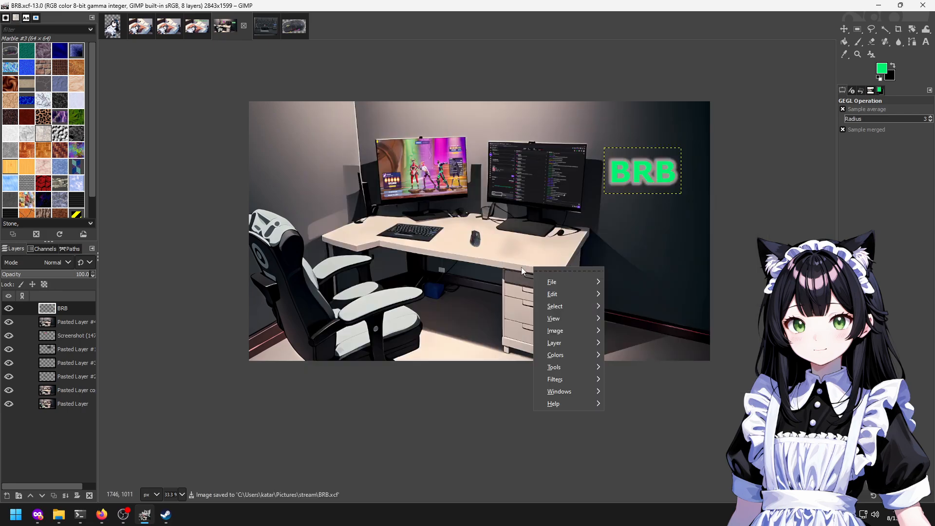
mouse_move(584, 330)
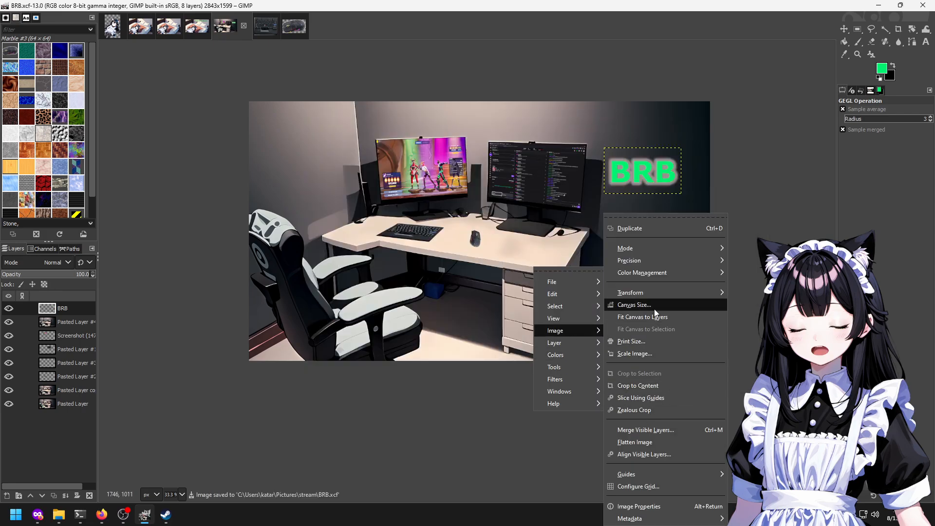
left_click(651, 354)
type("1920")
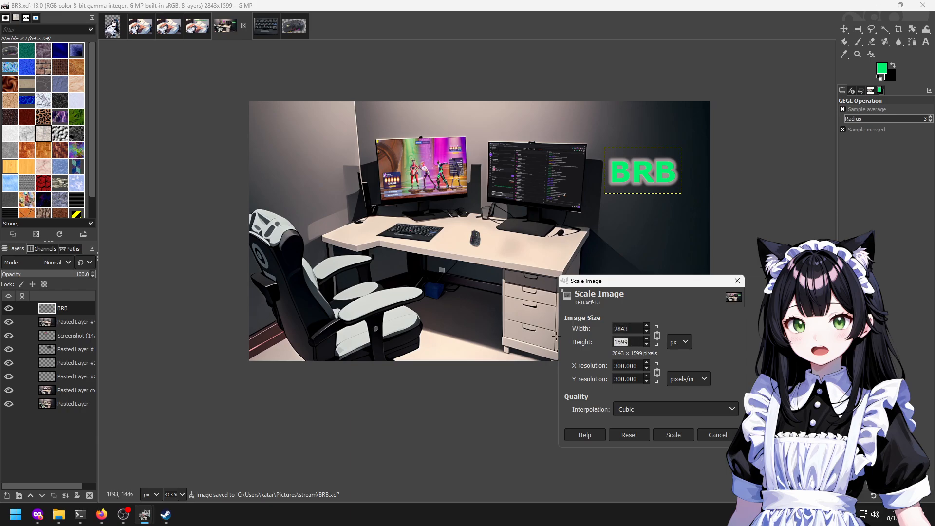
left_click(669, 434)
Export the scaled desk image as BRB-scaled.png into the stream folder.
key("ctrl+shift+e")
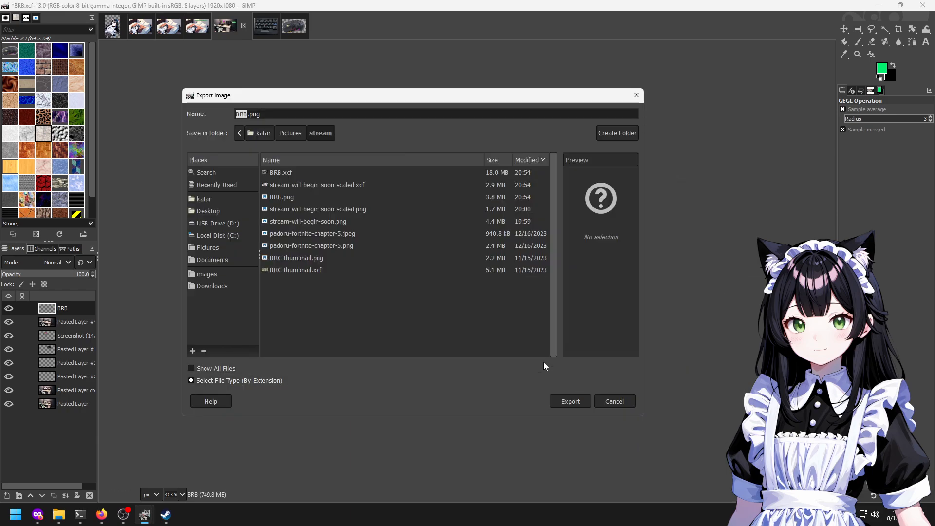
key("Right")
type("-scale")
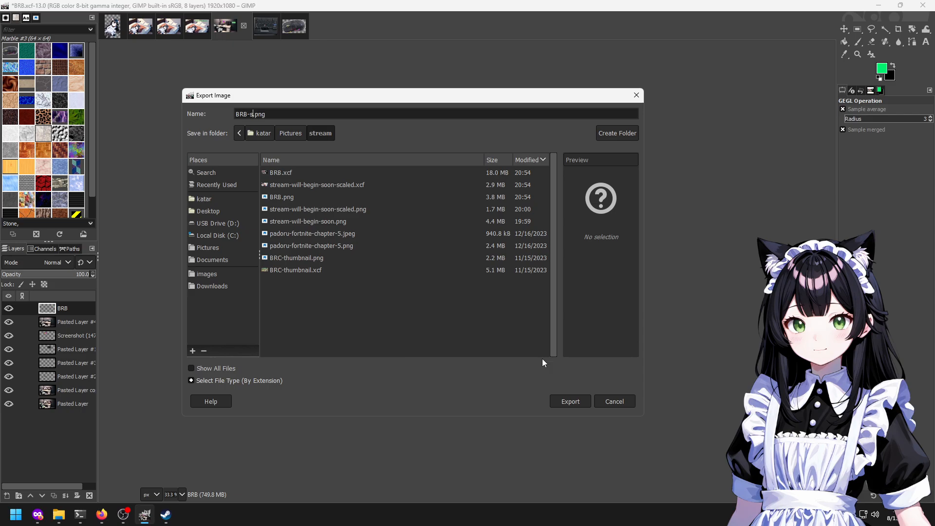
key("BackSpace")
type("ed")
key("Return")
key("Return")
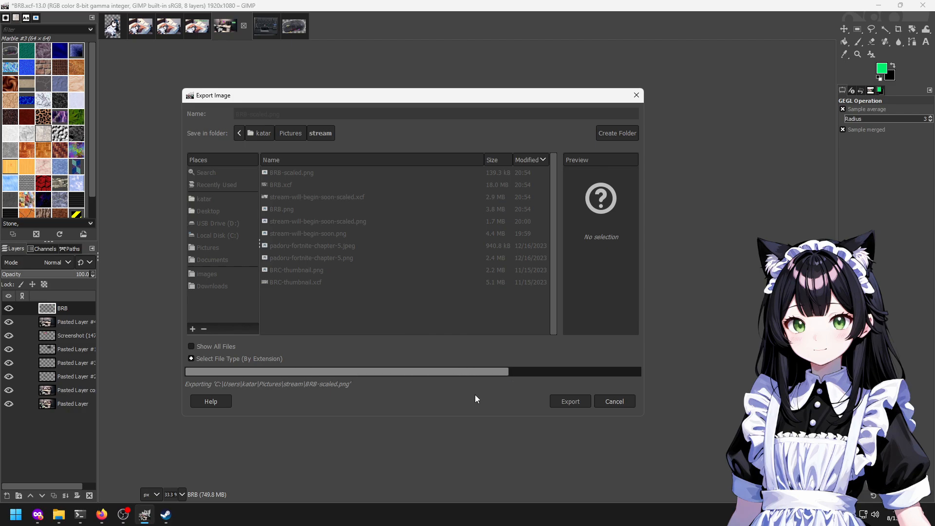
Switch to OBS, enable its preview, and show the brb scene.
left_click(123, 514)
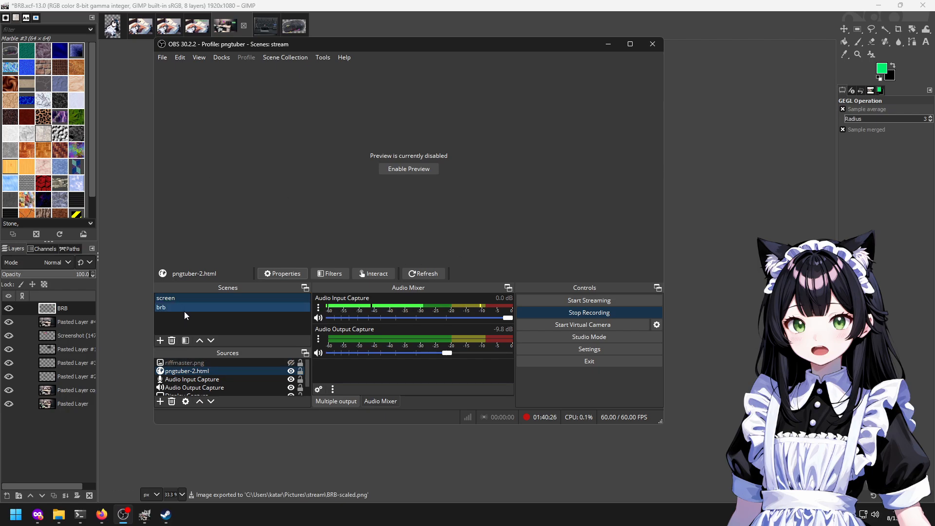
left_click_drag(414, 50, 466, 75)
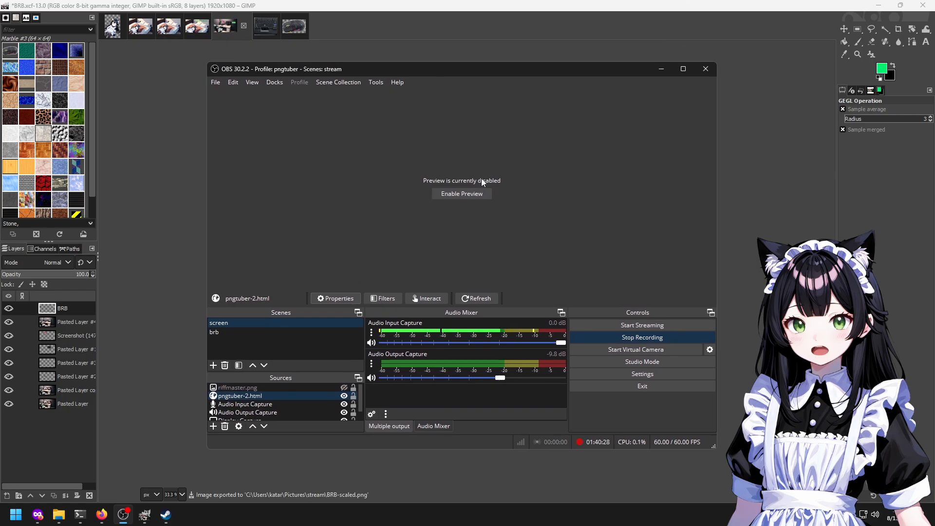
left_click(462, 193)
left_click(218, 332)
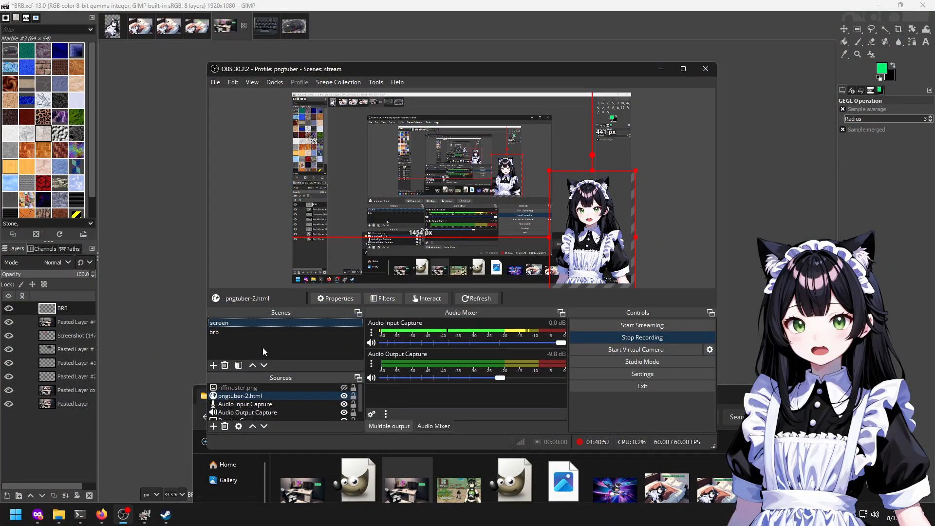
Add a scene named starting that shows the "Stream will begin soon" picture, and return to the screen scene.
left_click(214, 365)
left_click_drag(411, 257, 169, 238)
type("sta")
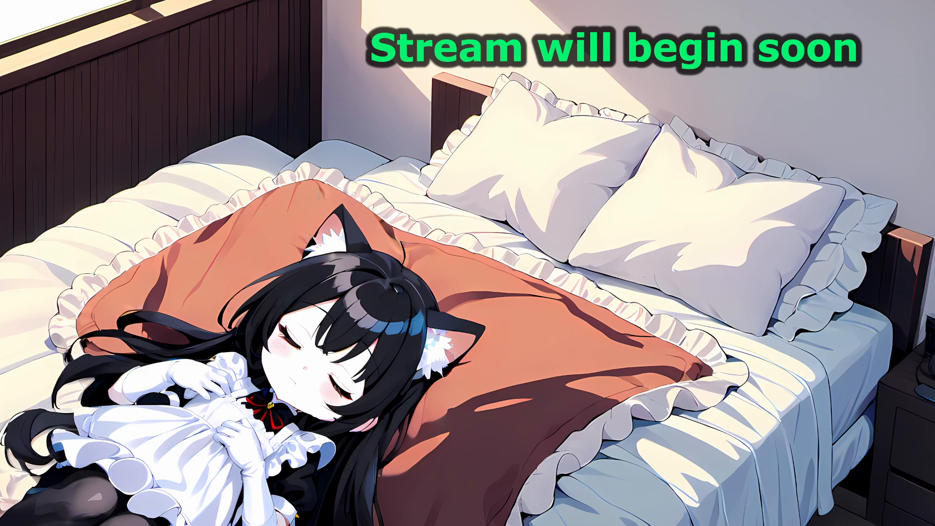
left_click(259, 342)
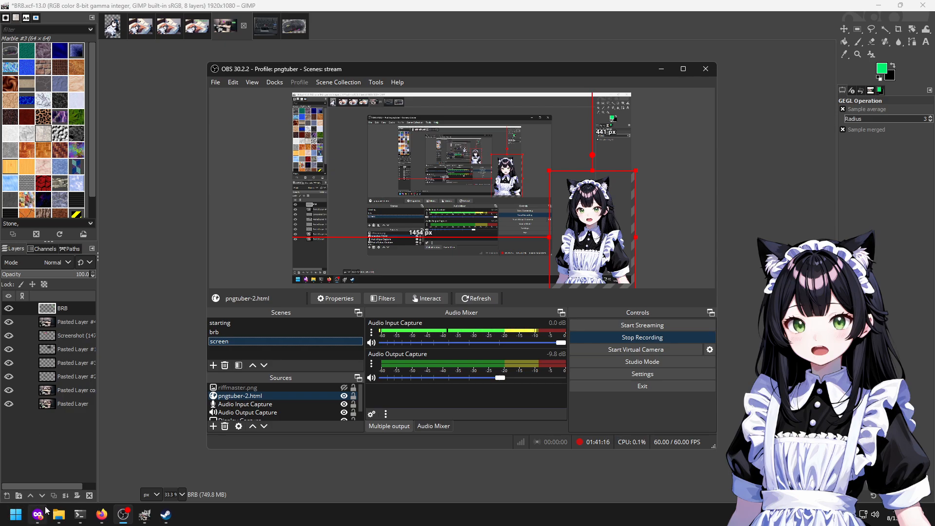
Switch to Firefox and open civitai.com in a new tab.
left_click(101, 514)
key("ctrl+t")
type("civitai.com")
key("Return")
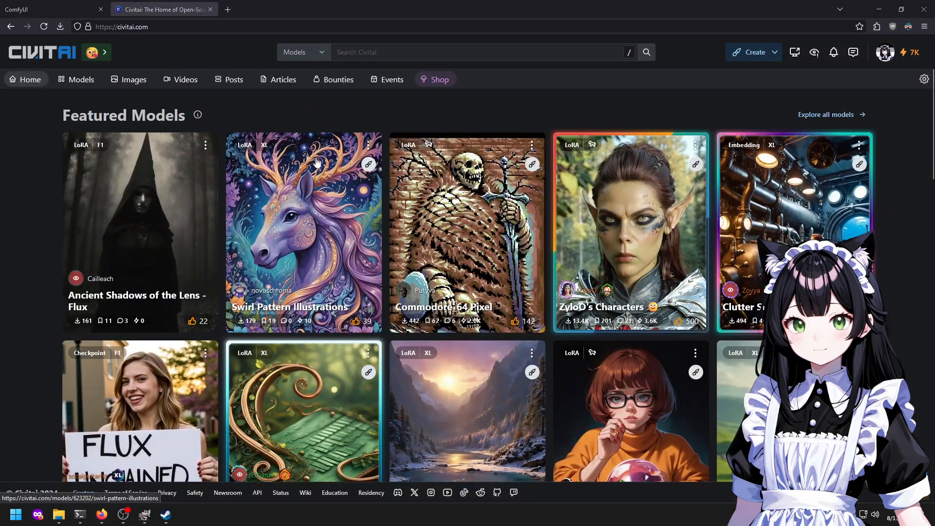
Open the Maintenance Mode Contest announcement from Civitai's events.
left_click(366, 53)
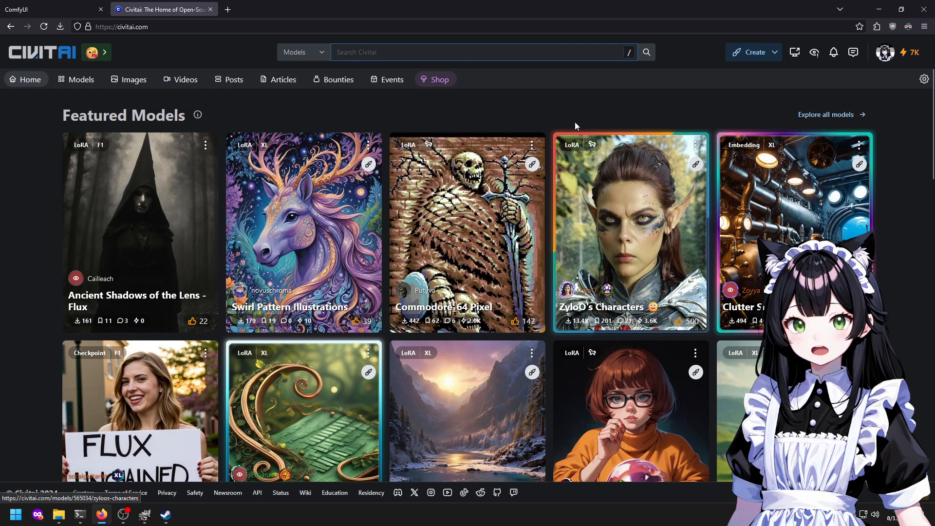
left_click(380, 81)
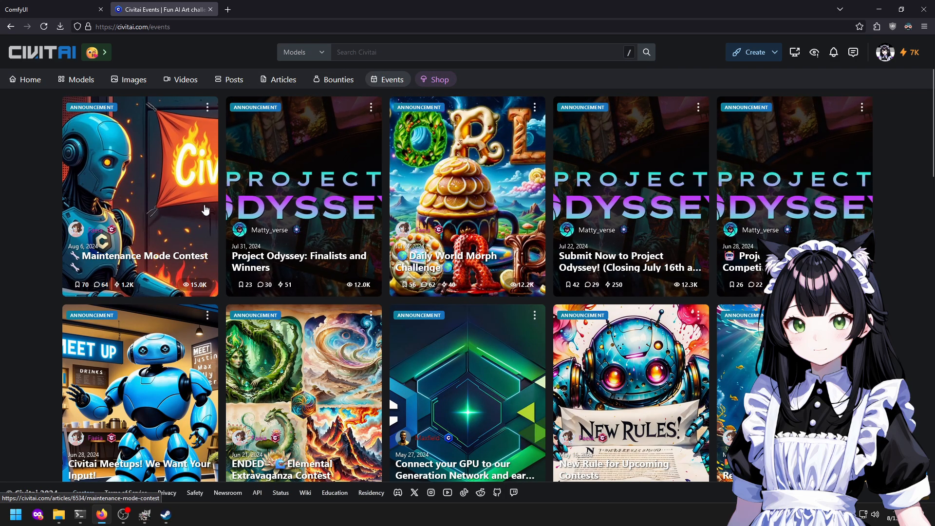
left_click(150, 209)
Examine the Maintenance Mode Contest's entry instructions, prizes and rules, and return to the ComfyUI page.
scroll(418, 204, "down", 15)
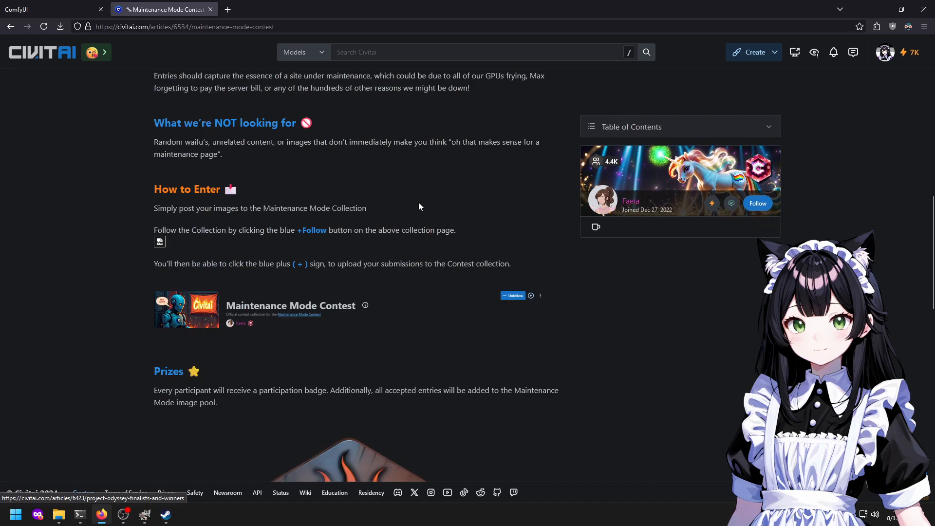
scroll(419, 205, "up", 15)
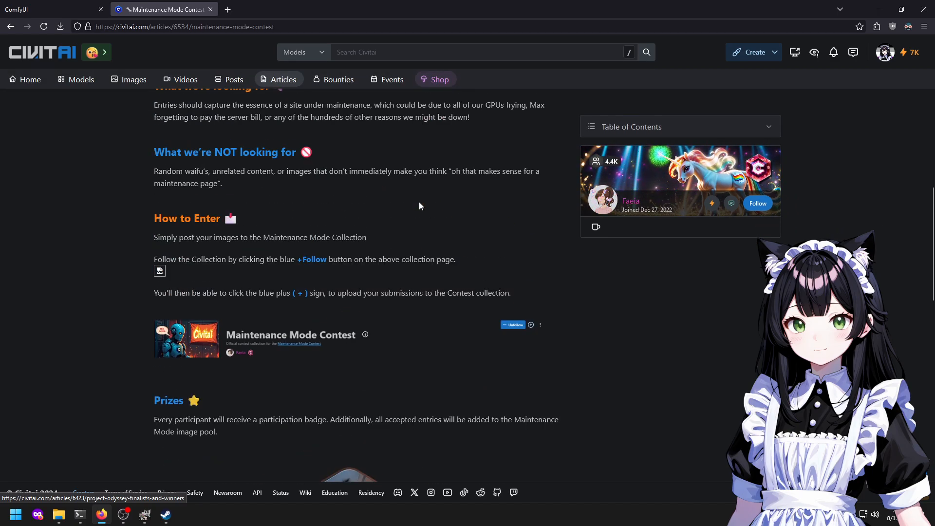
scroll(420, 206, "up", 2)
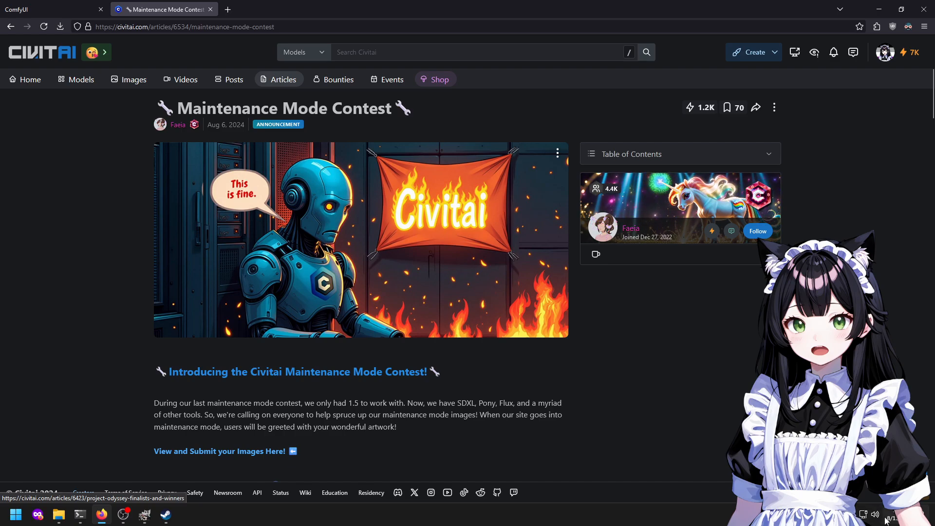
scroll(287, 224, "down", 12)
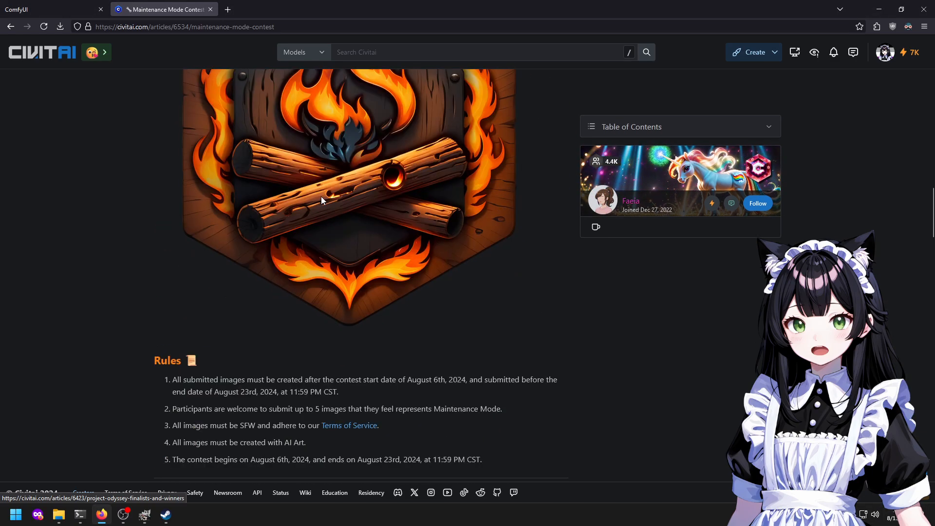
scroll(321, 199, "down", 4)
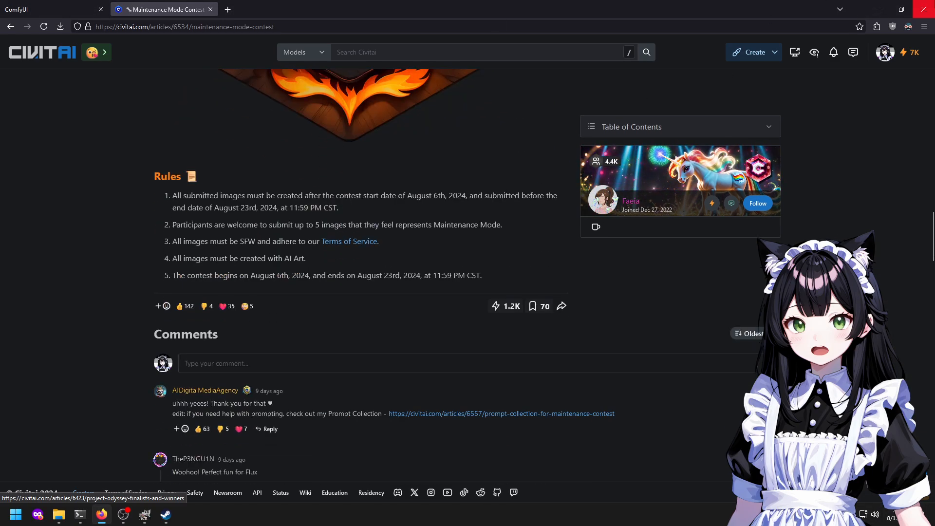
scroll(498, 305, "up", 15)
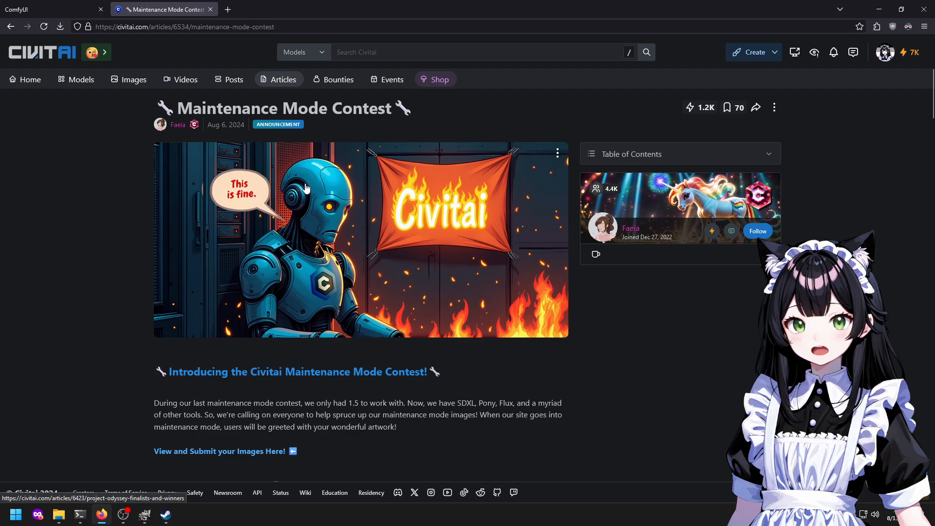
left_click(49, 9)
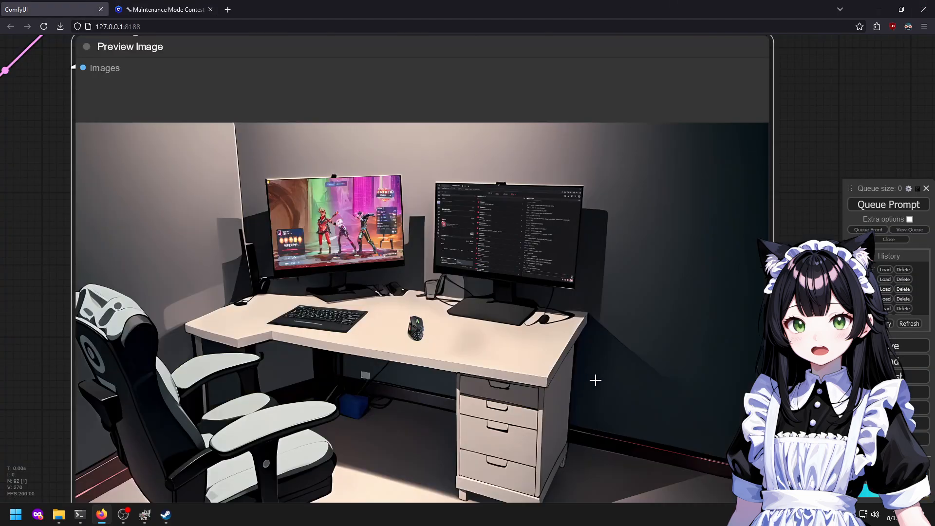